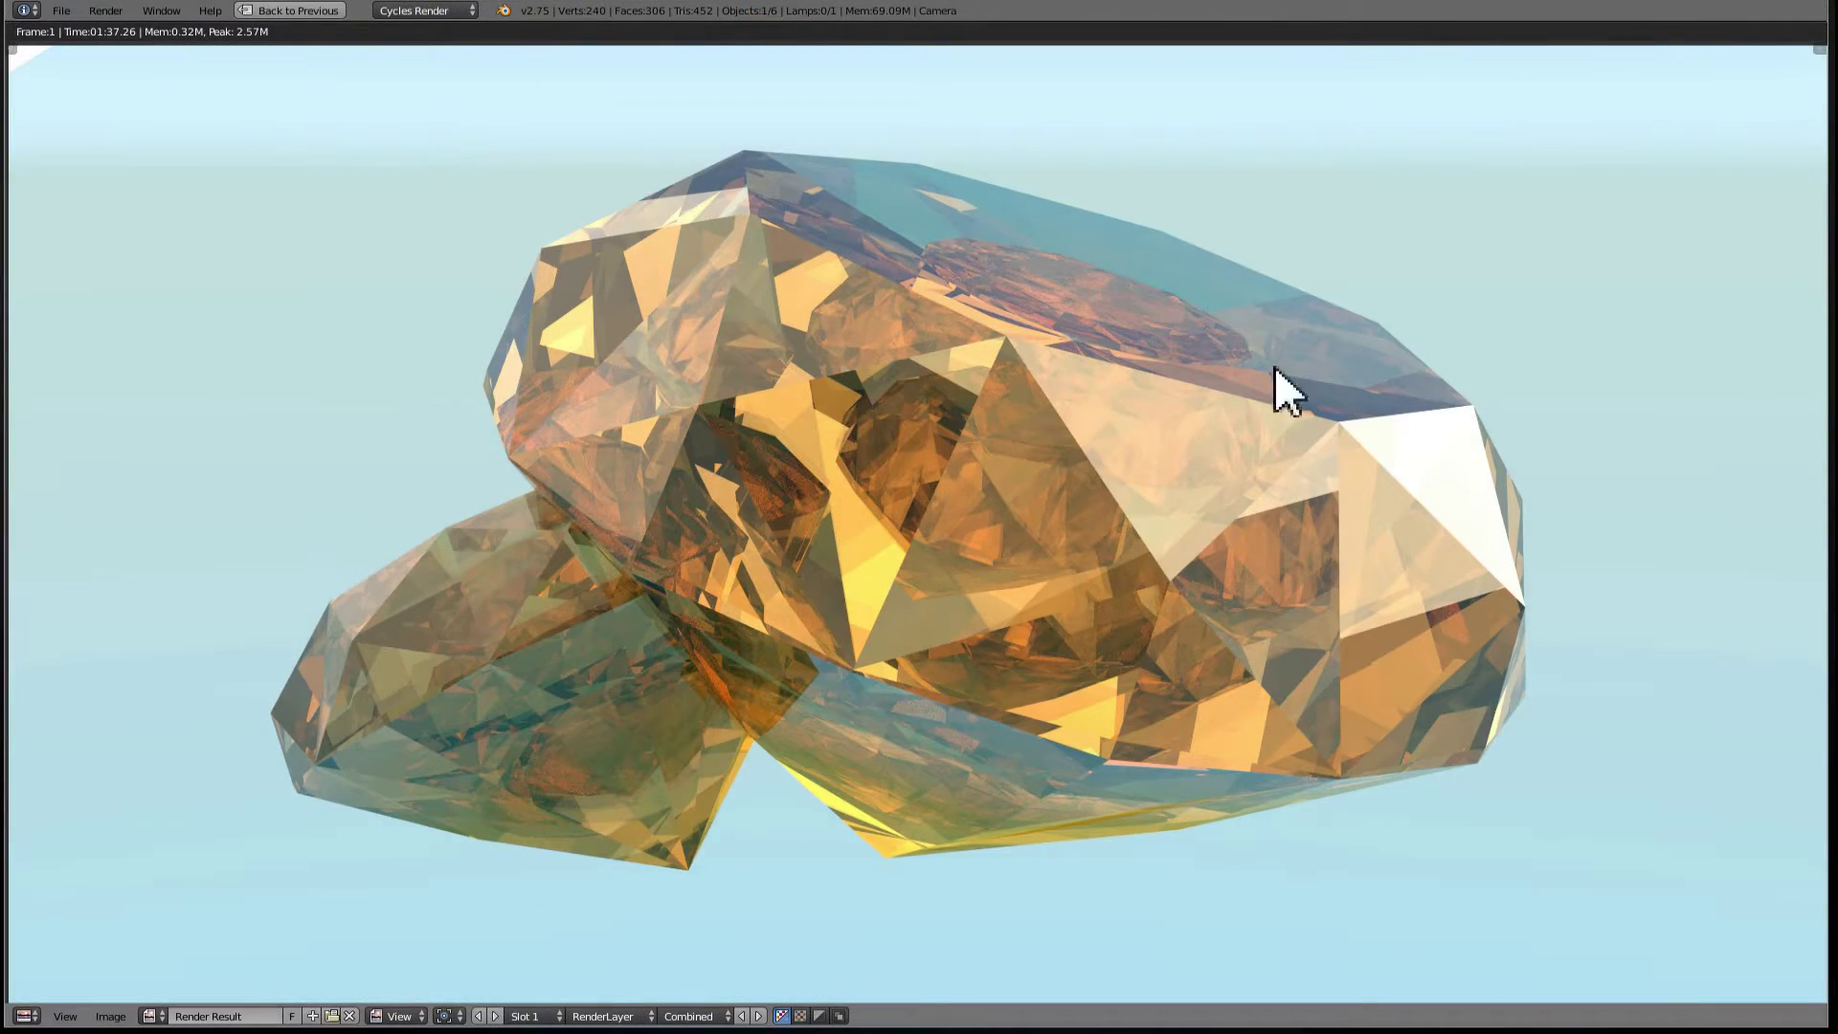
scroll(1258, 303, down, 1)
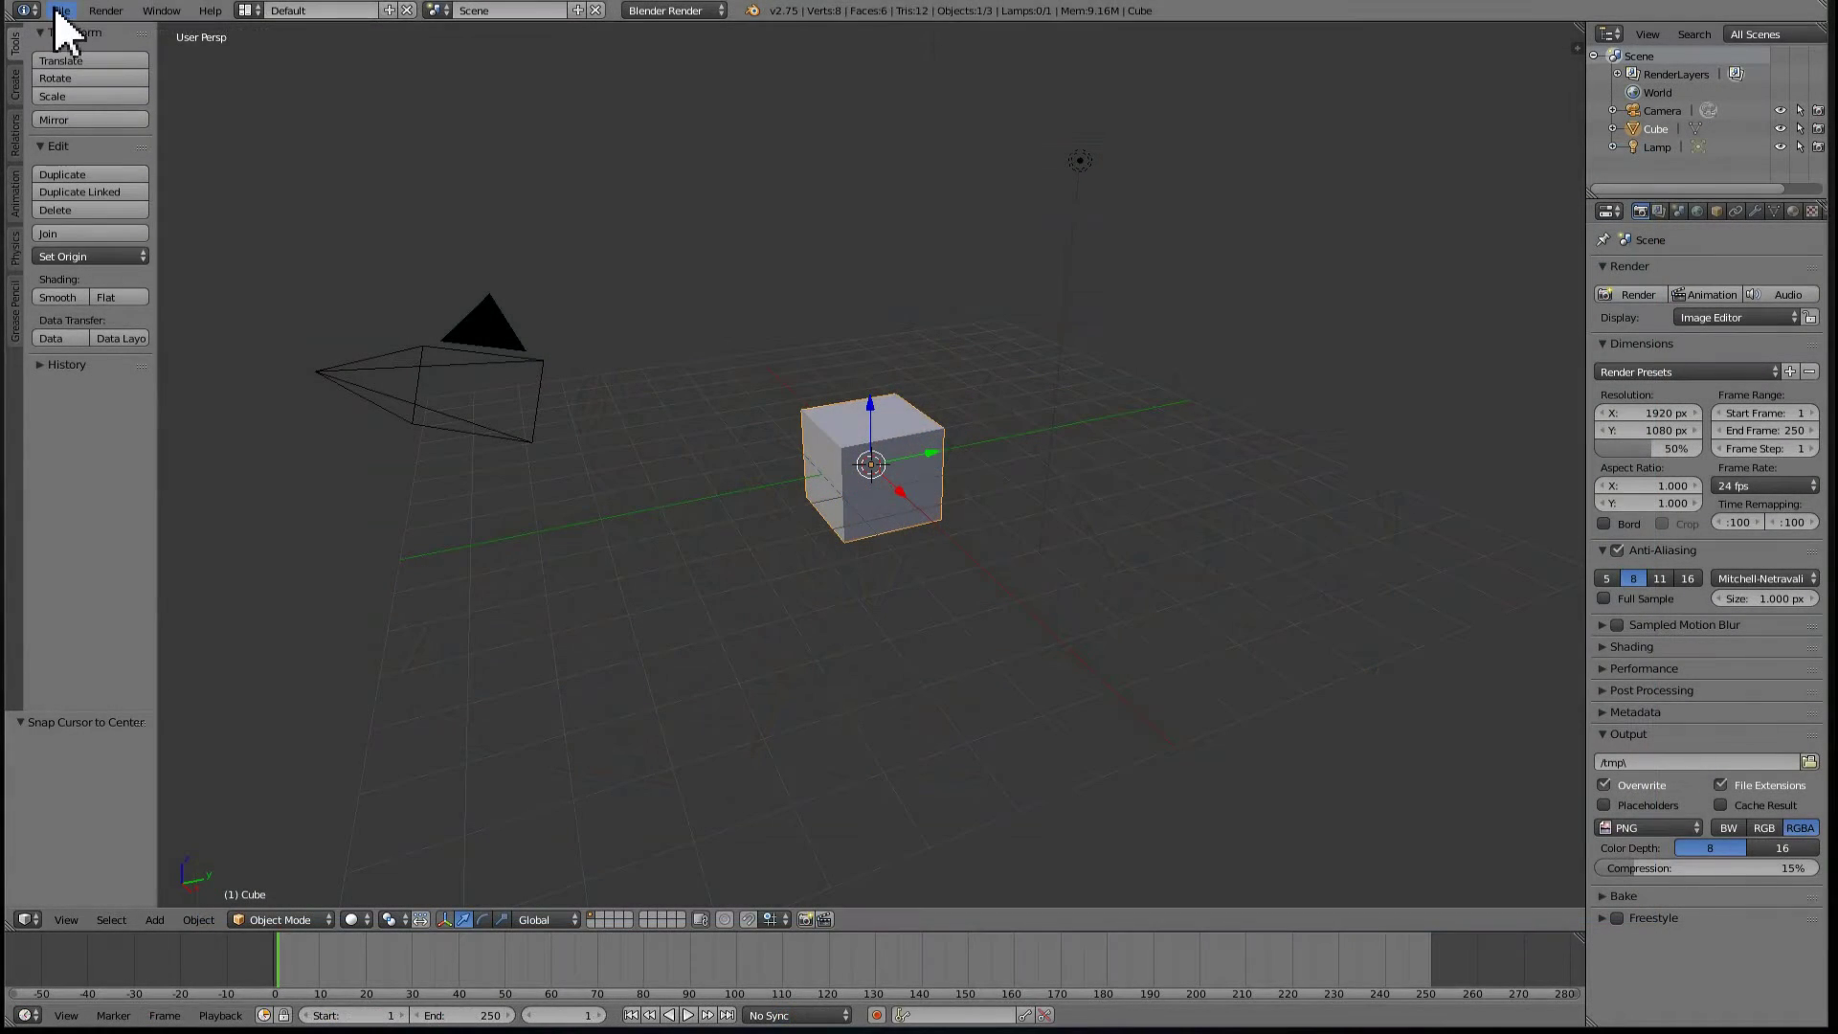
- Search the add-ons in the user preferences for "EXTRA" and enable Add Mesh: Extra Objects
click(60, 11)
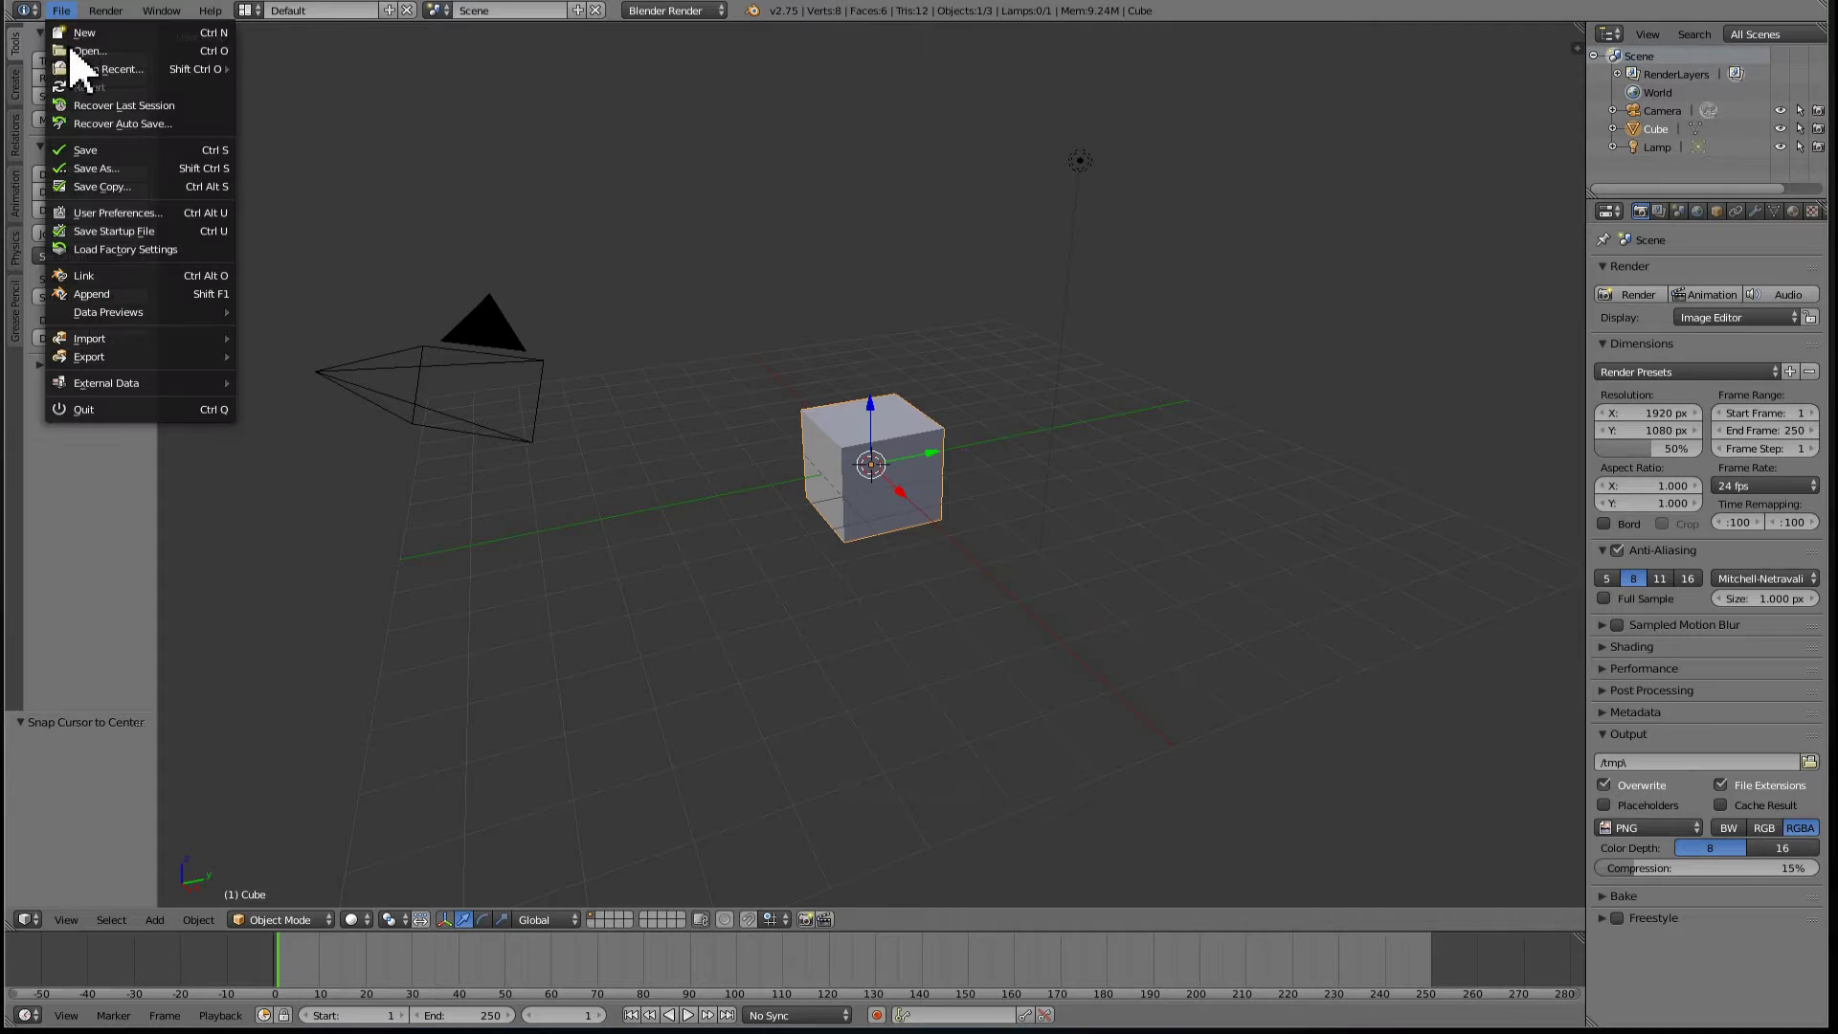
click(124, 215)
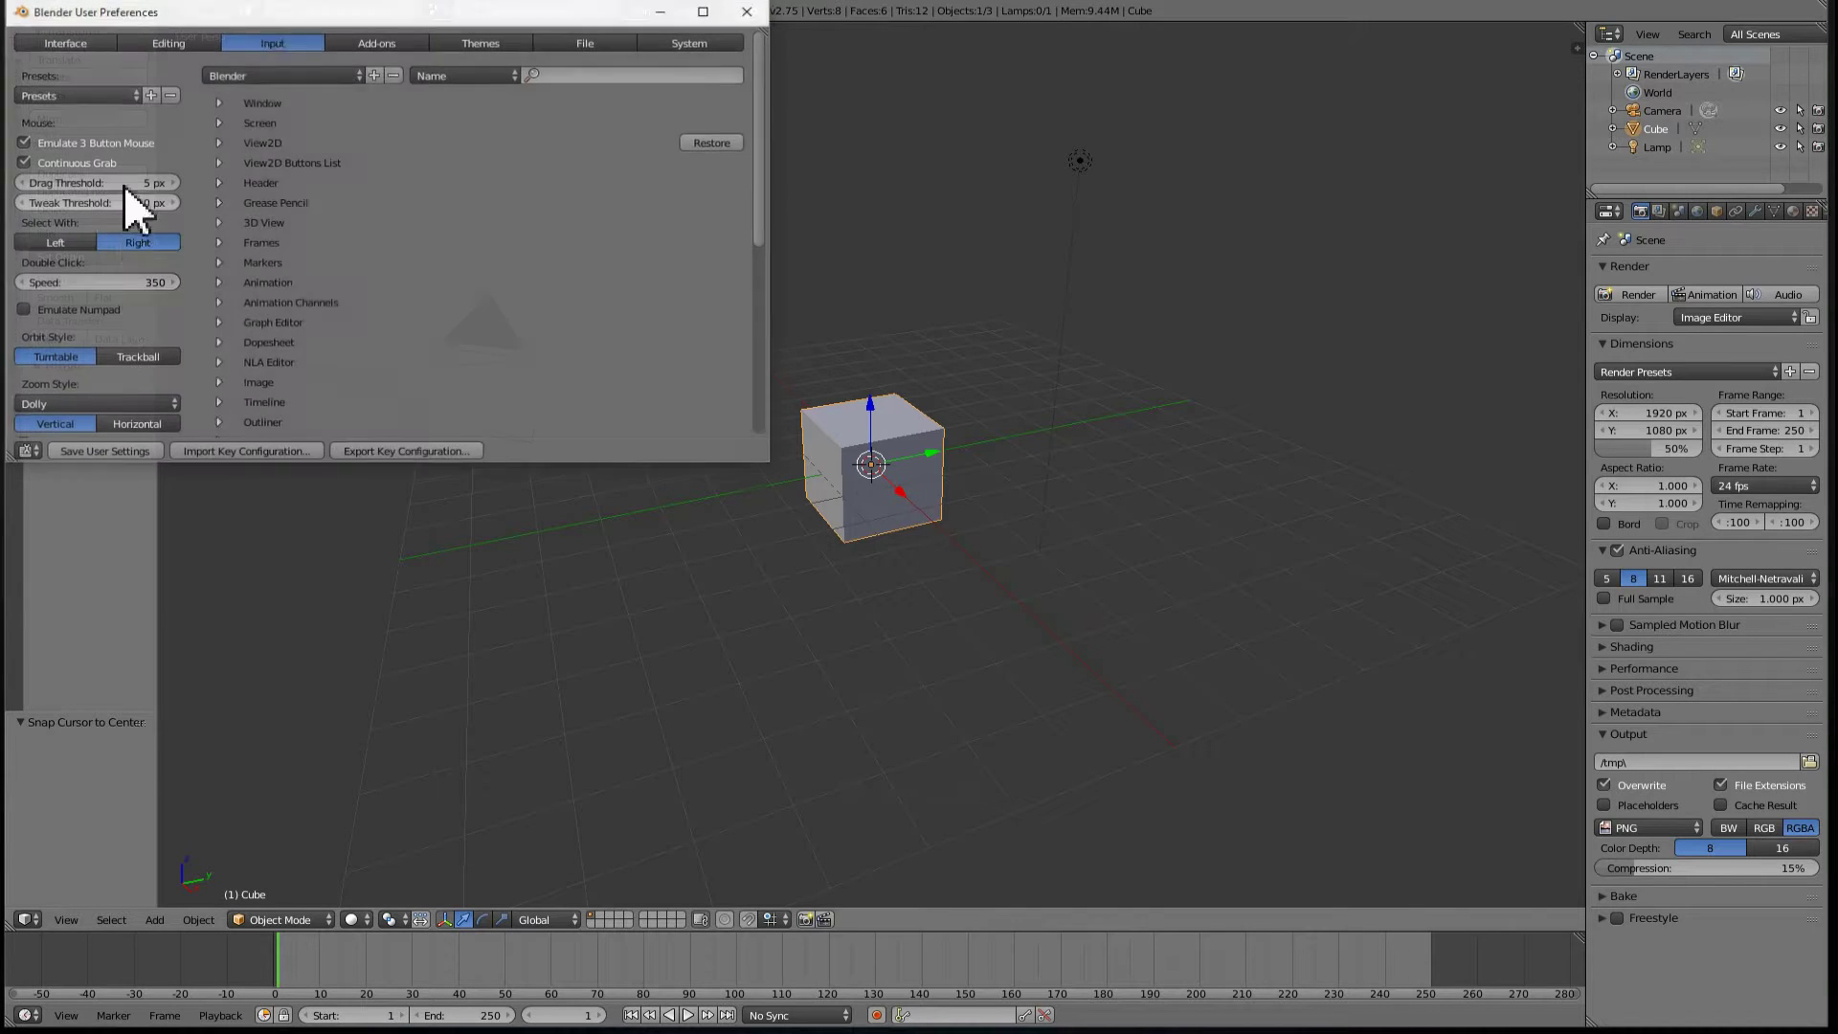
click(368, 43)
click(99, 73)
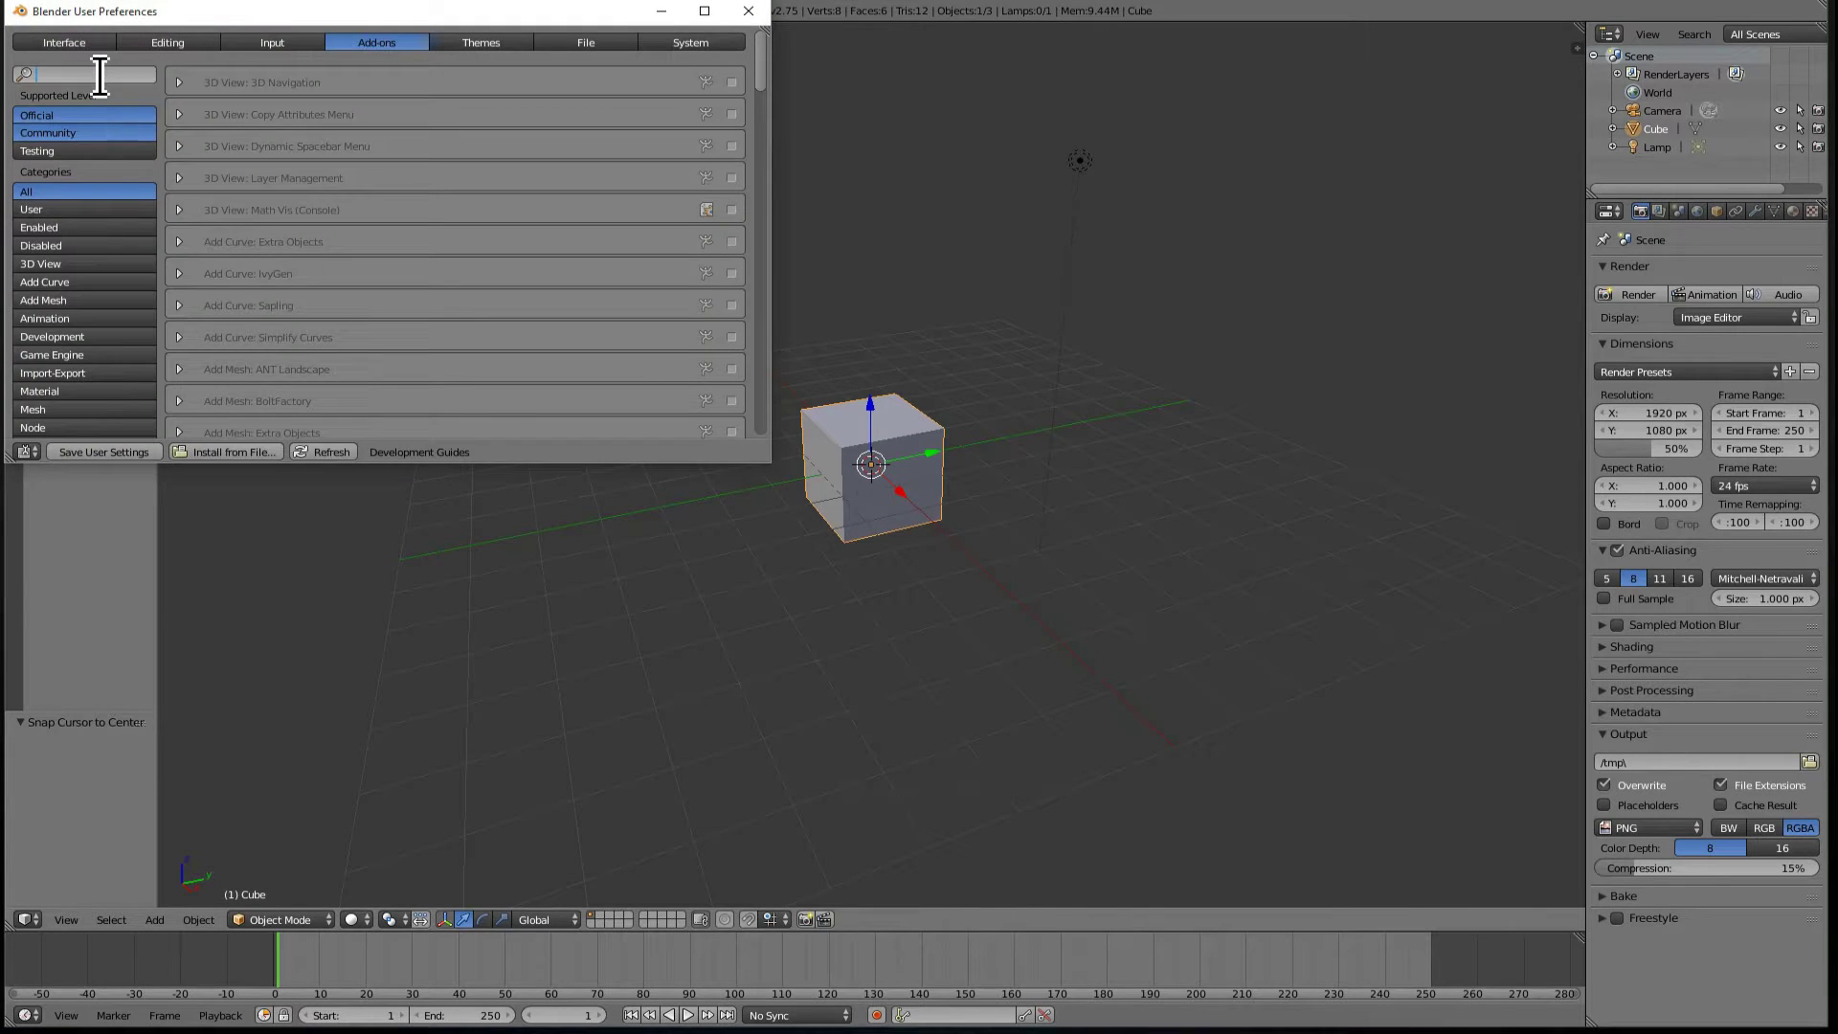
text(EXTRA)
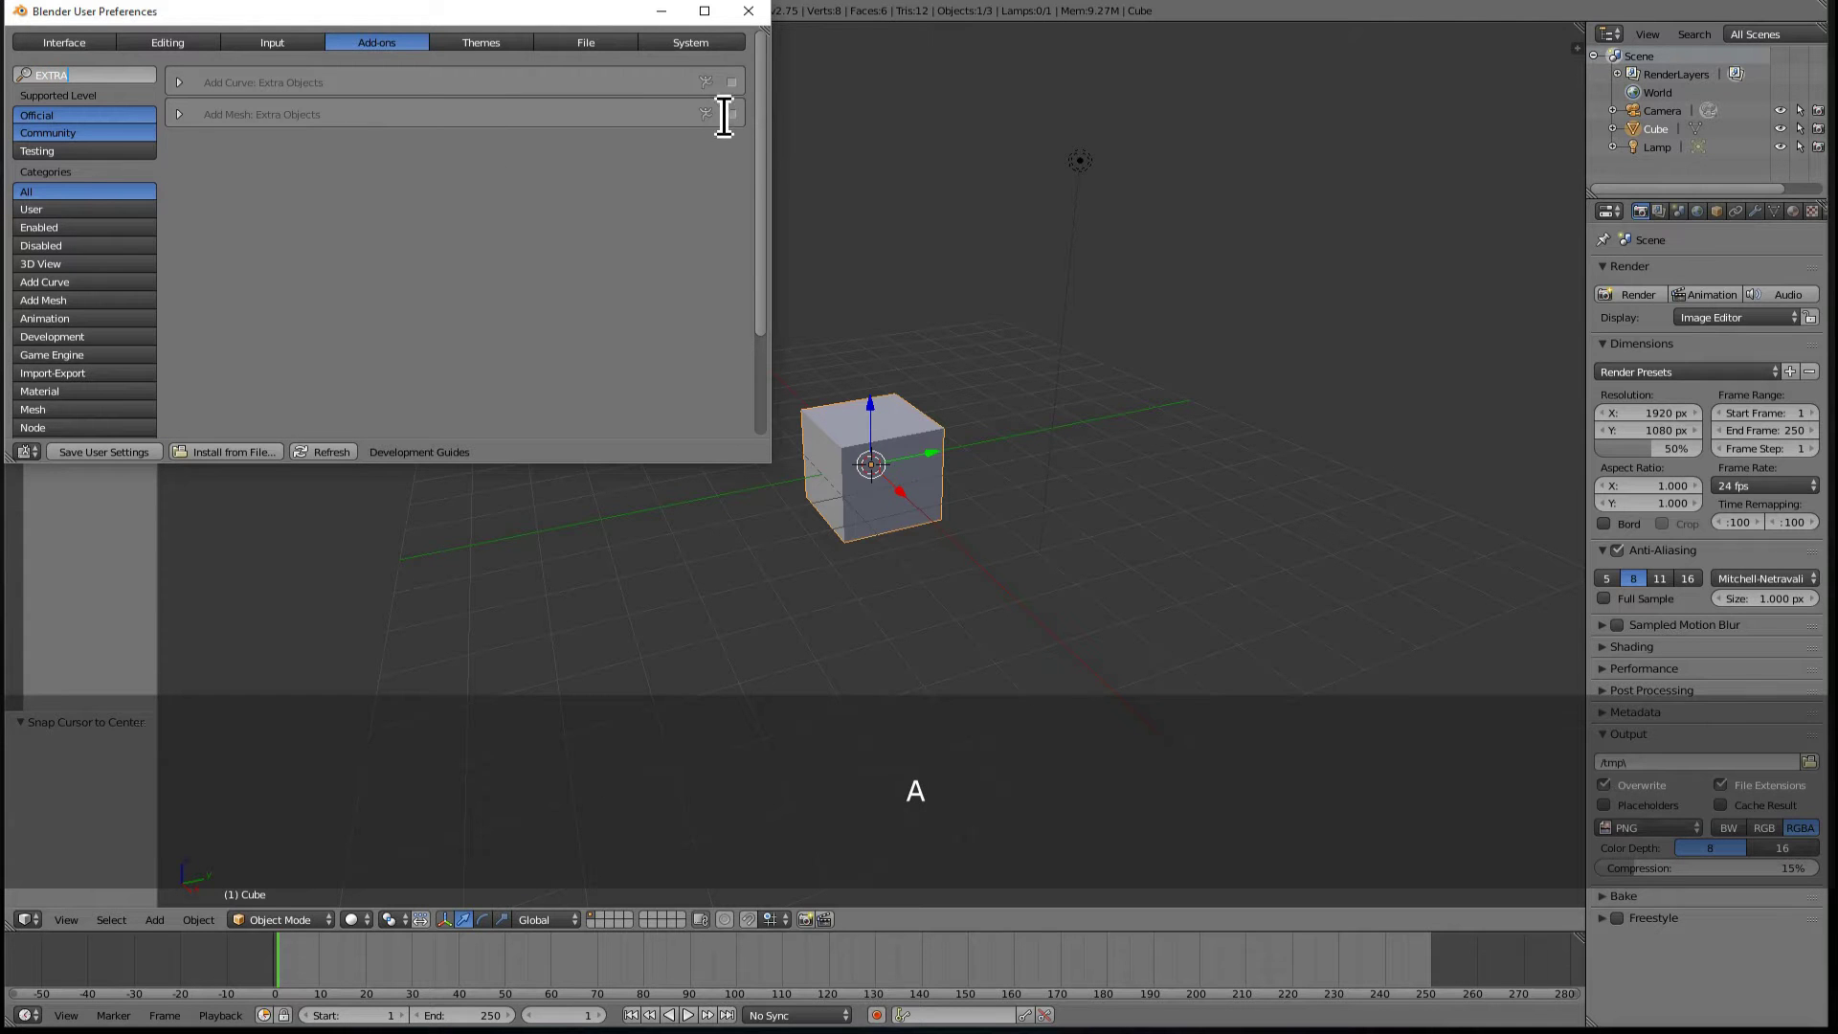
click(1489, 356)
- Add a Brilliant Diamond mesh from the extra diamond objects at the scene's centre
key(shift+a)
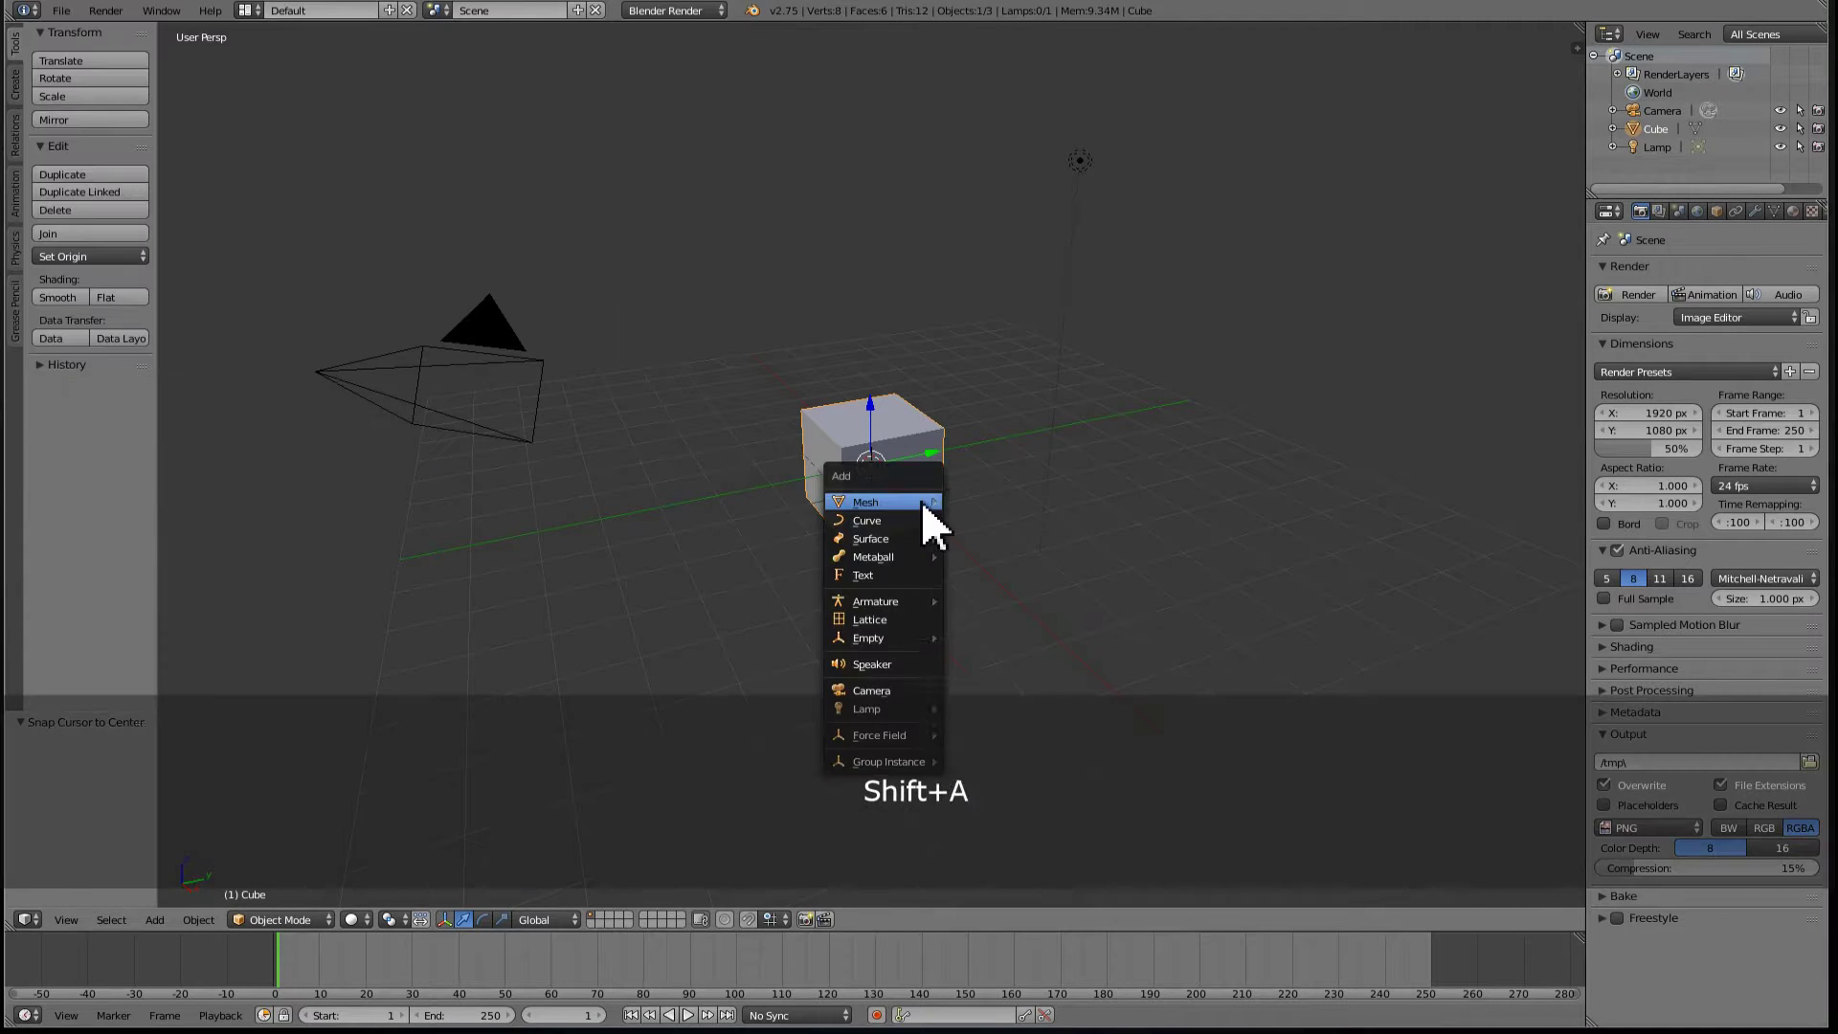
mouse_move(924, 507)
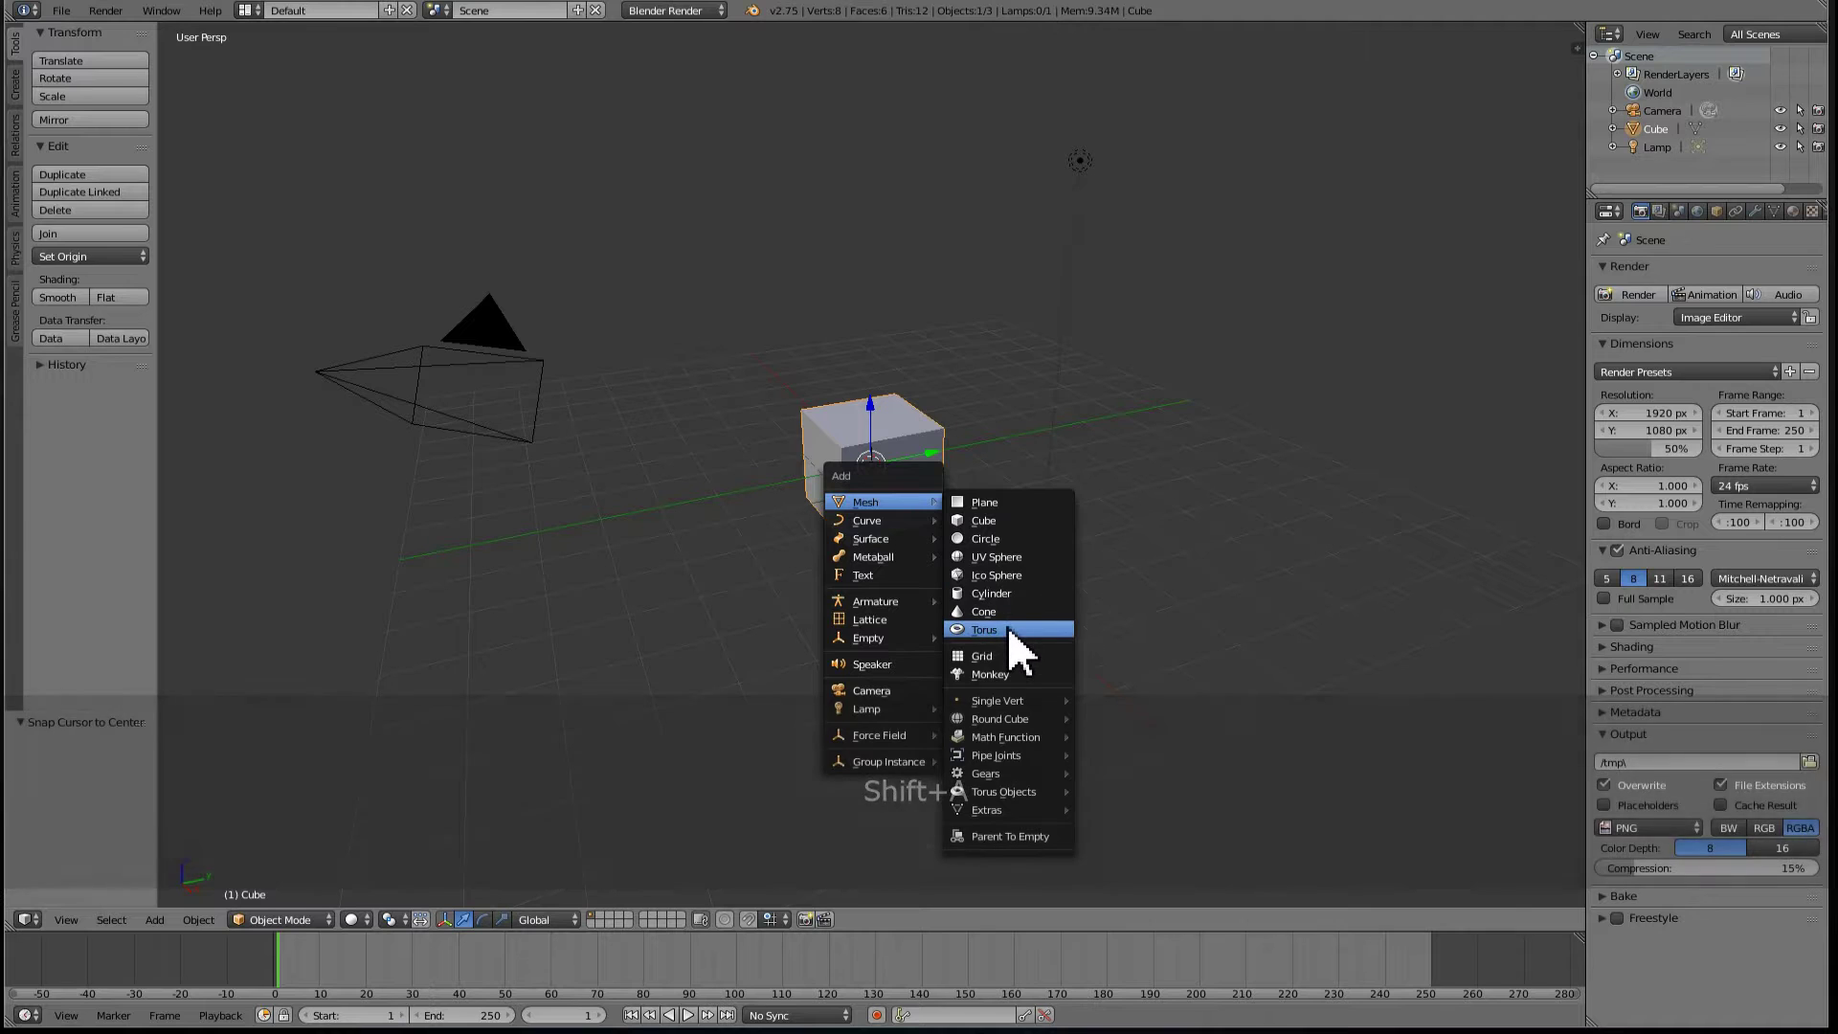
mouse_move(1027, 811)
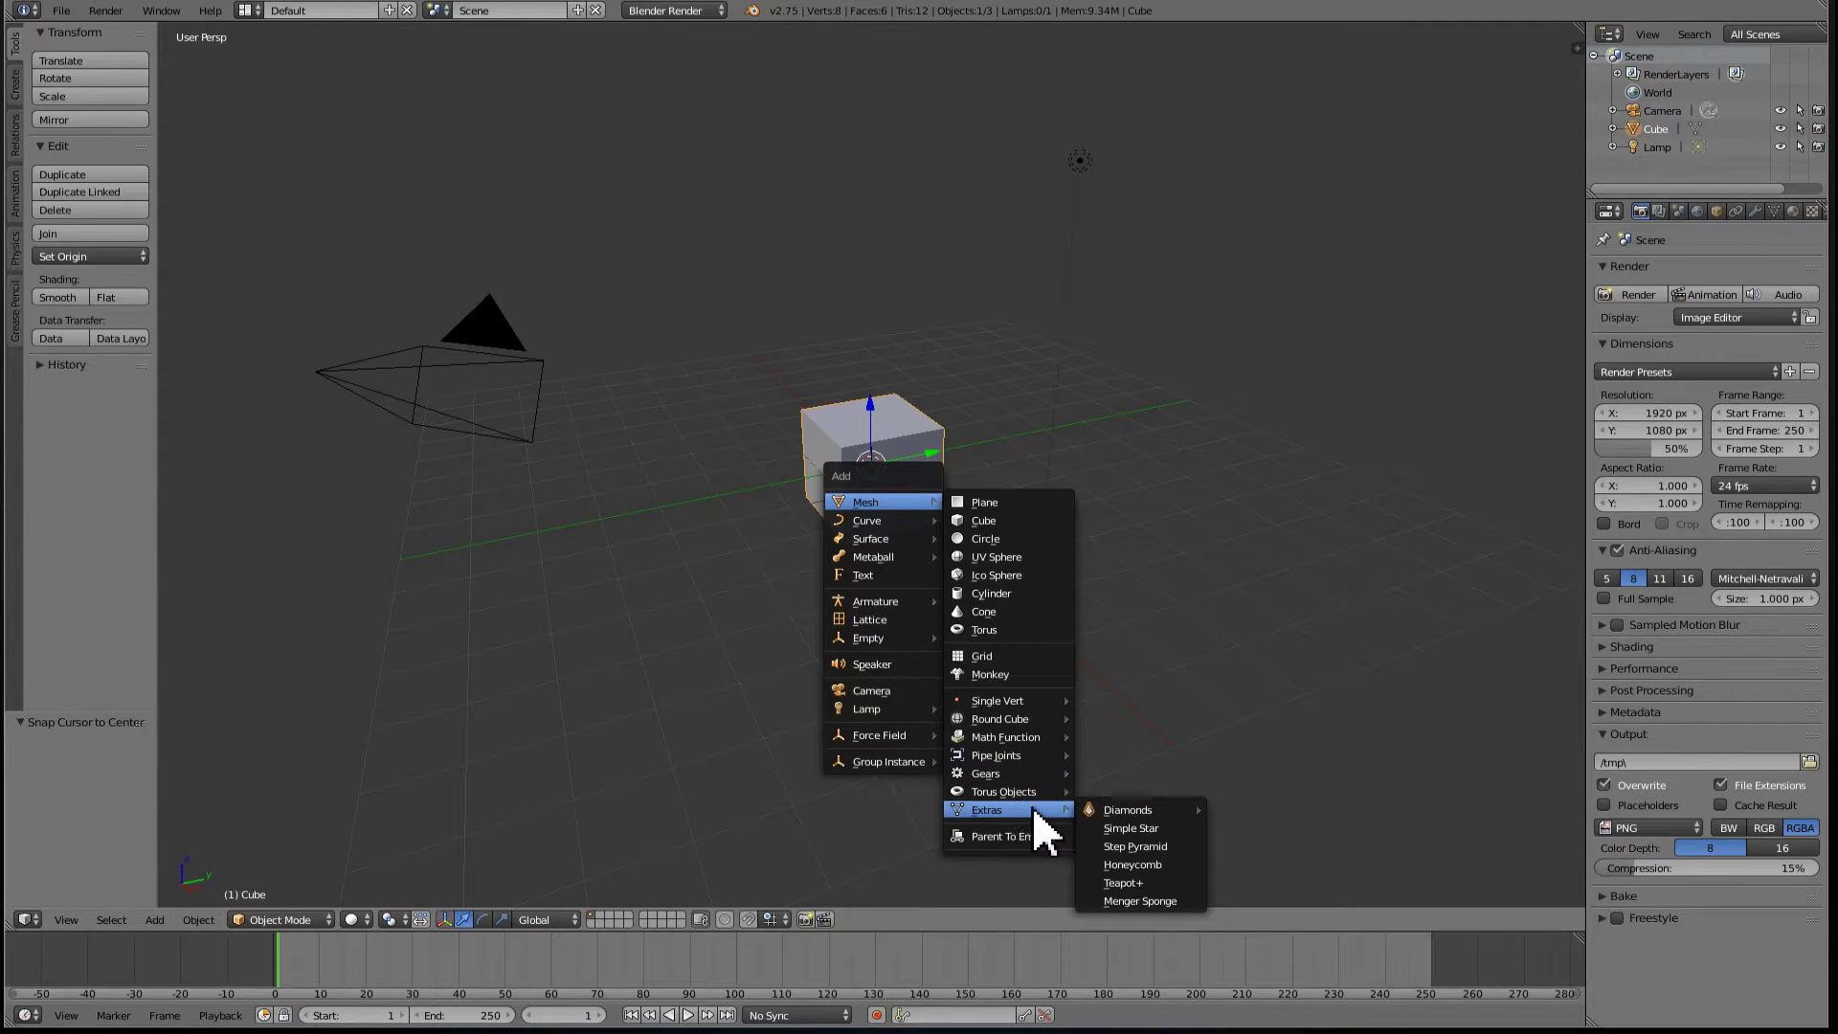
mouse_move(1128, 810)
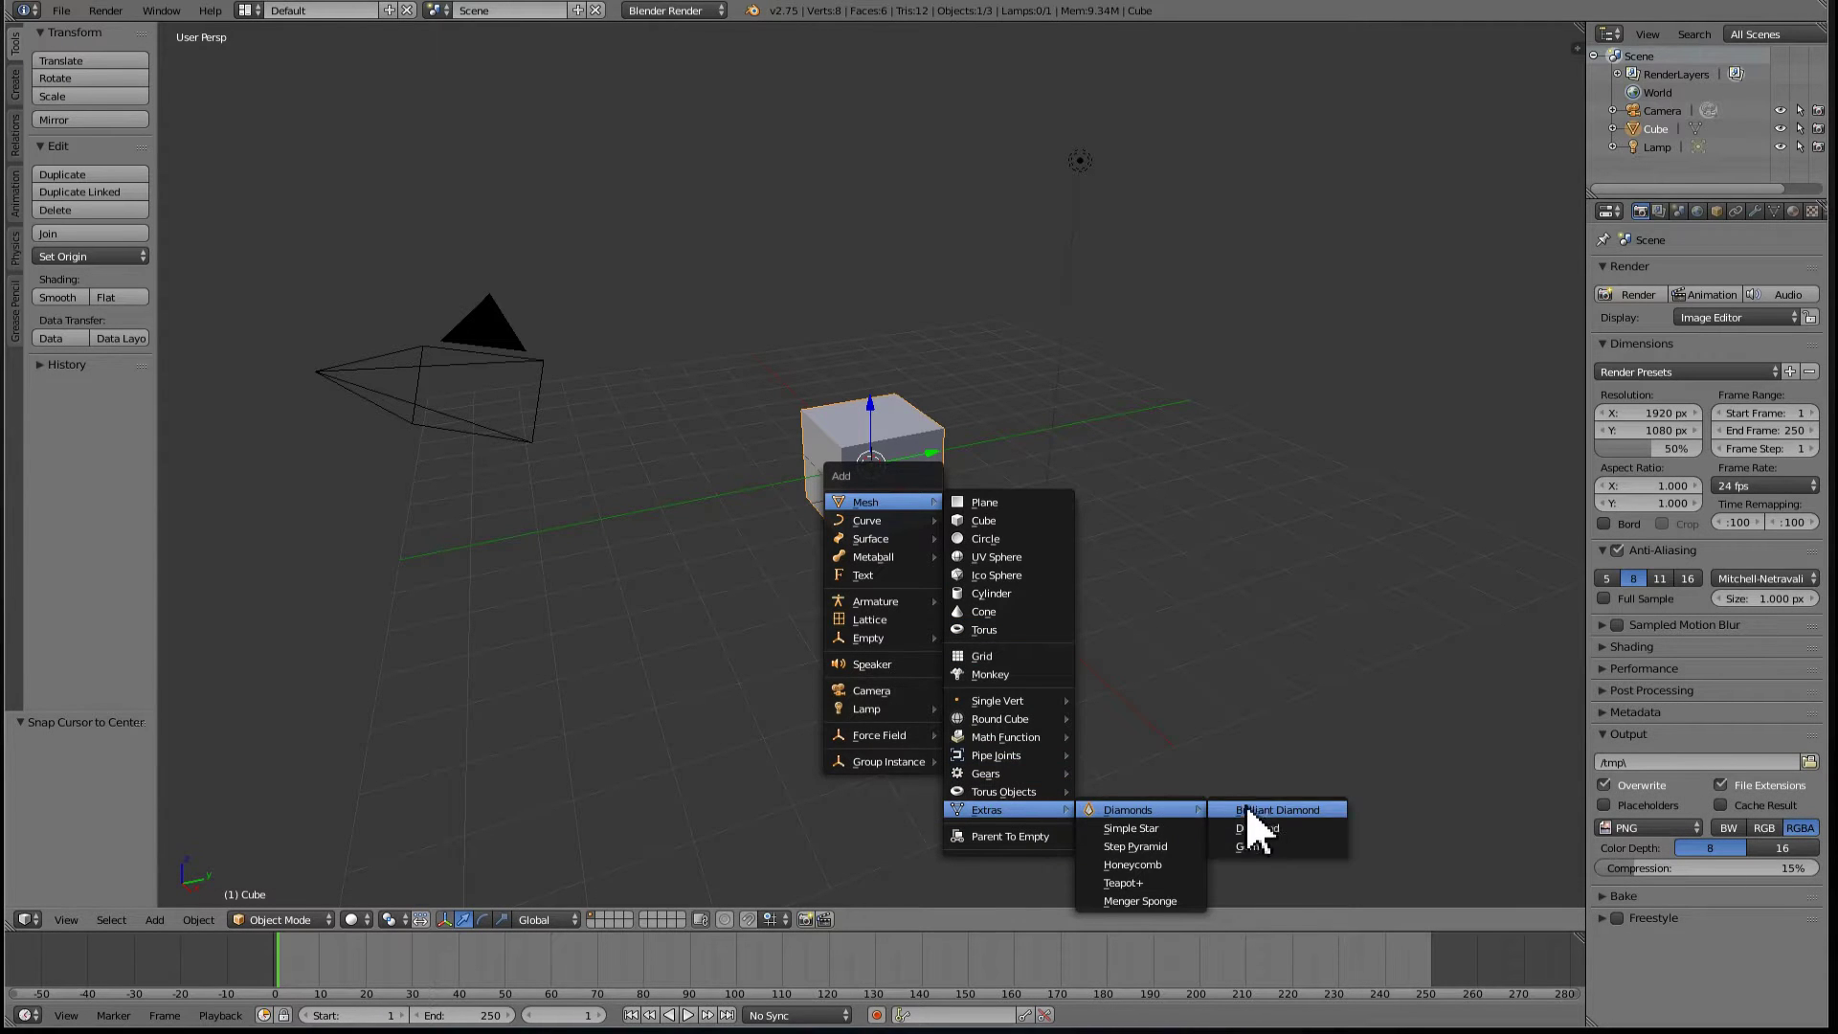
click(1298, 820)
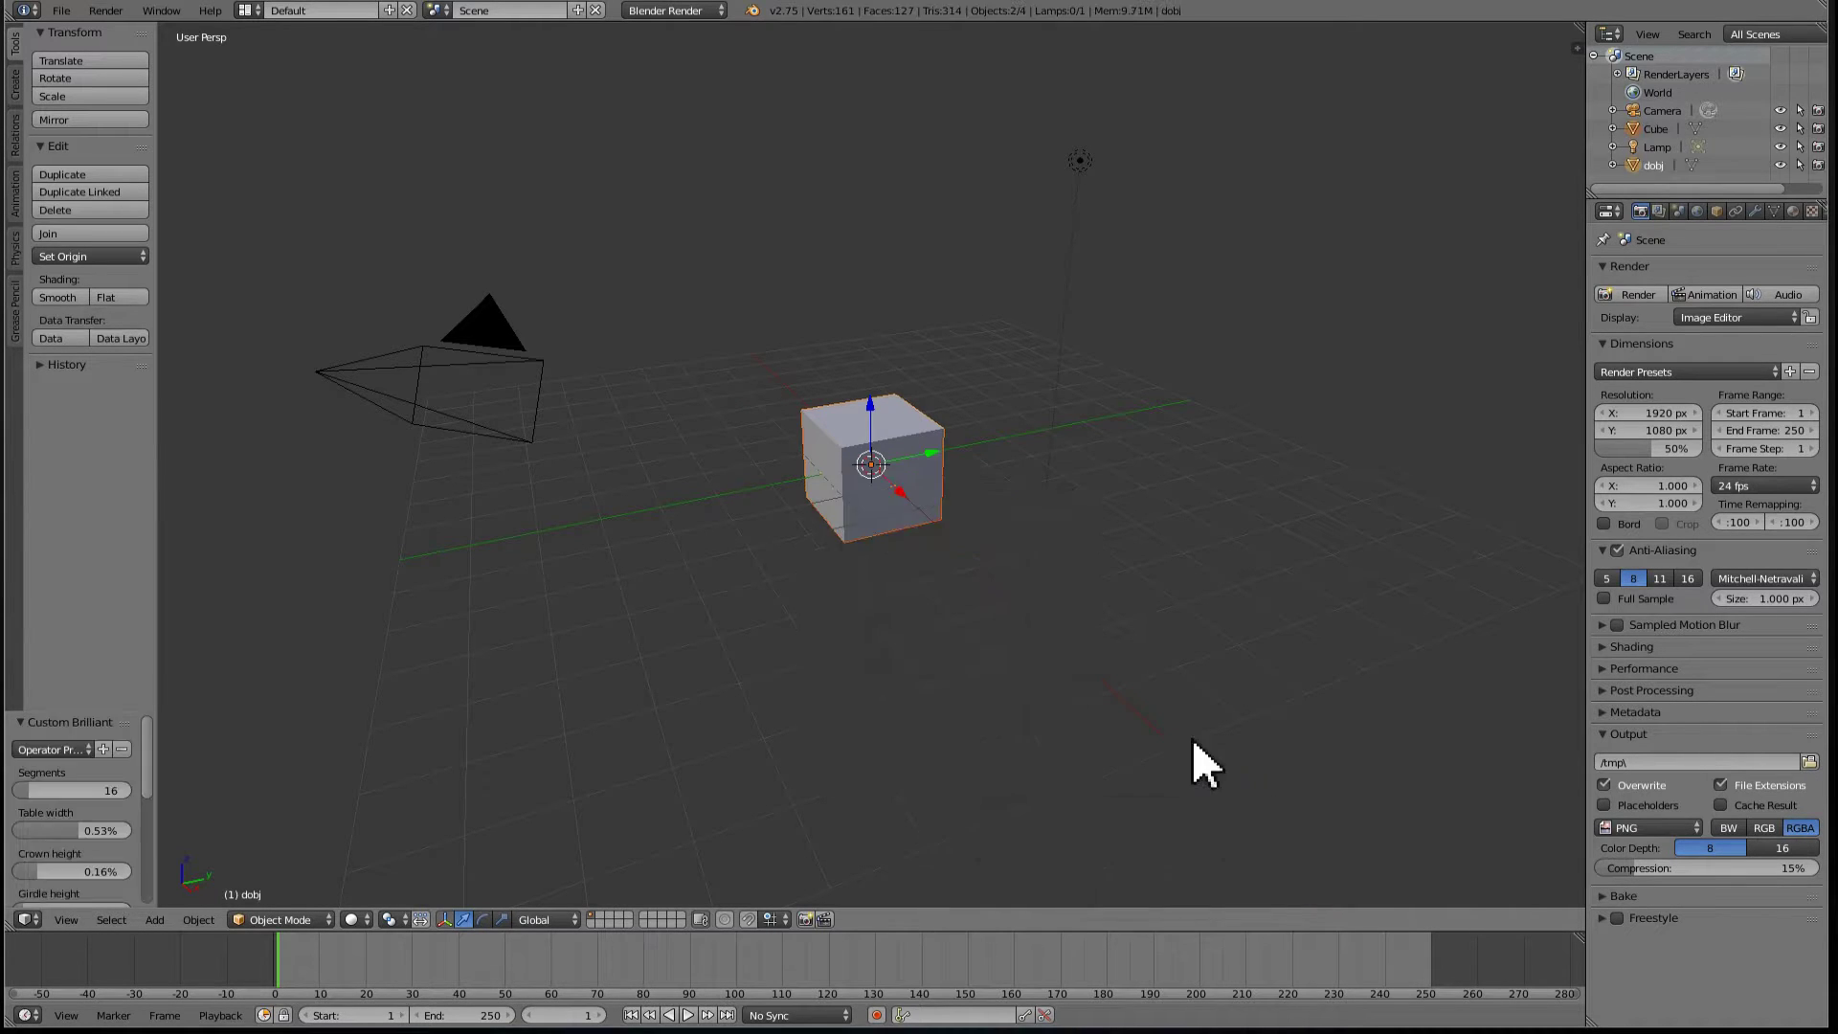
- Examine the diamond's facets in wireframe display inside the cube, and delete the diamond
scroll(984, 548, up, 4)
key(z)
middle_drag(958, 573, 797, 476)
scroll(1018, 526, up, 3)
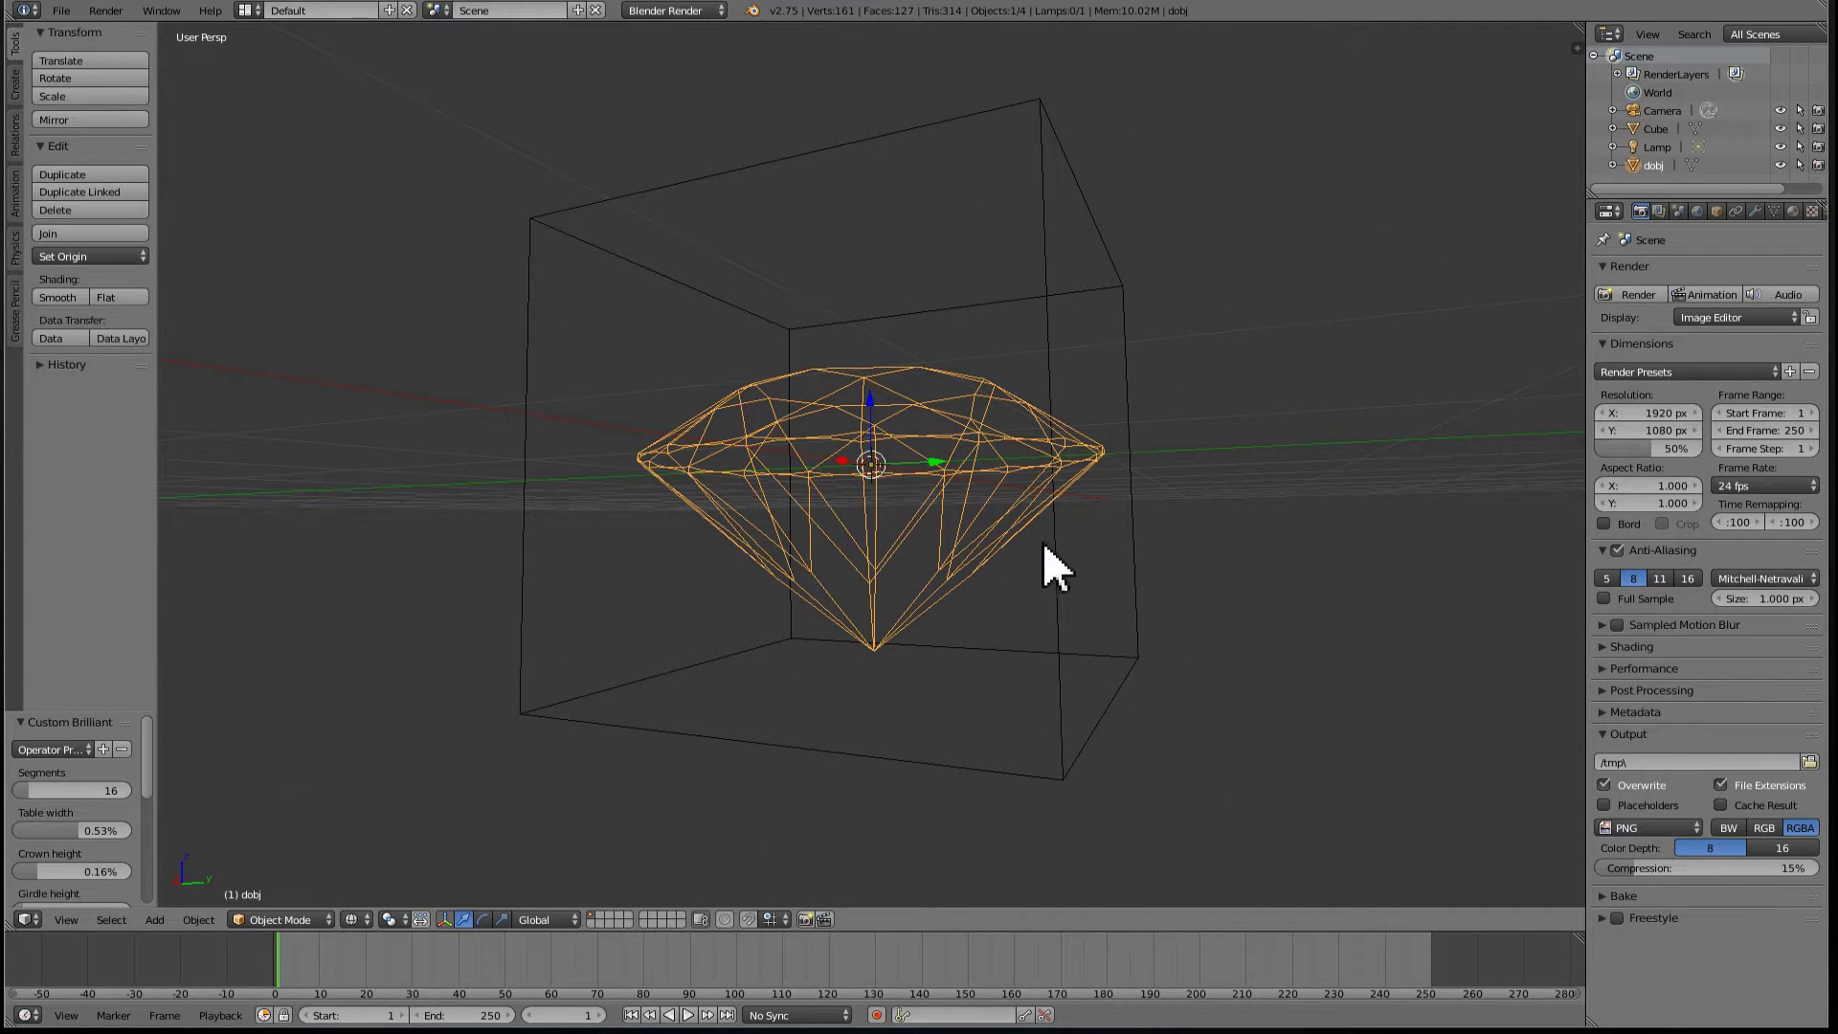
middle_drag(1029, 519, 851, 527)
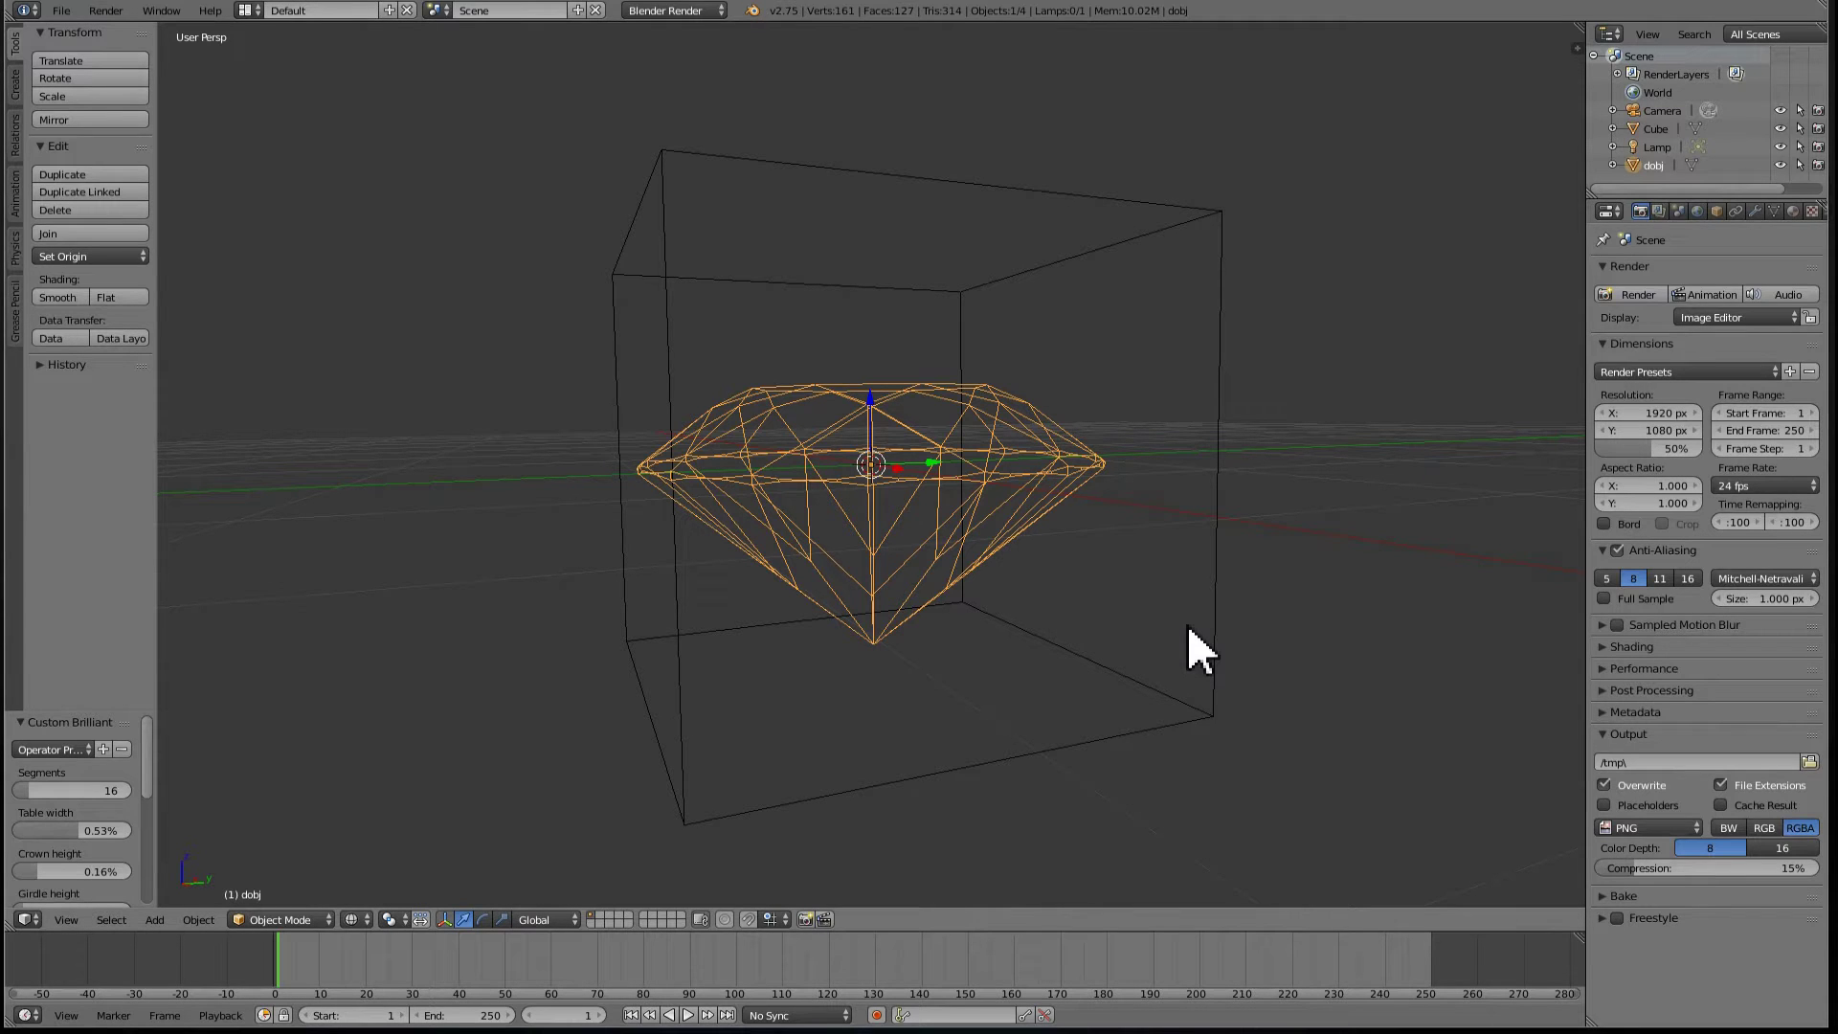
key(x)
click(873, 553)
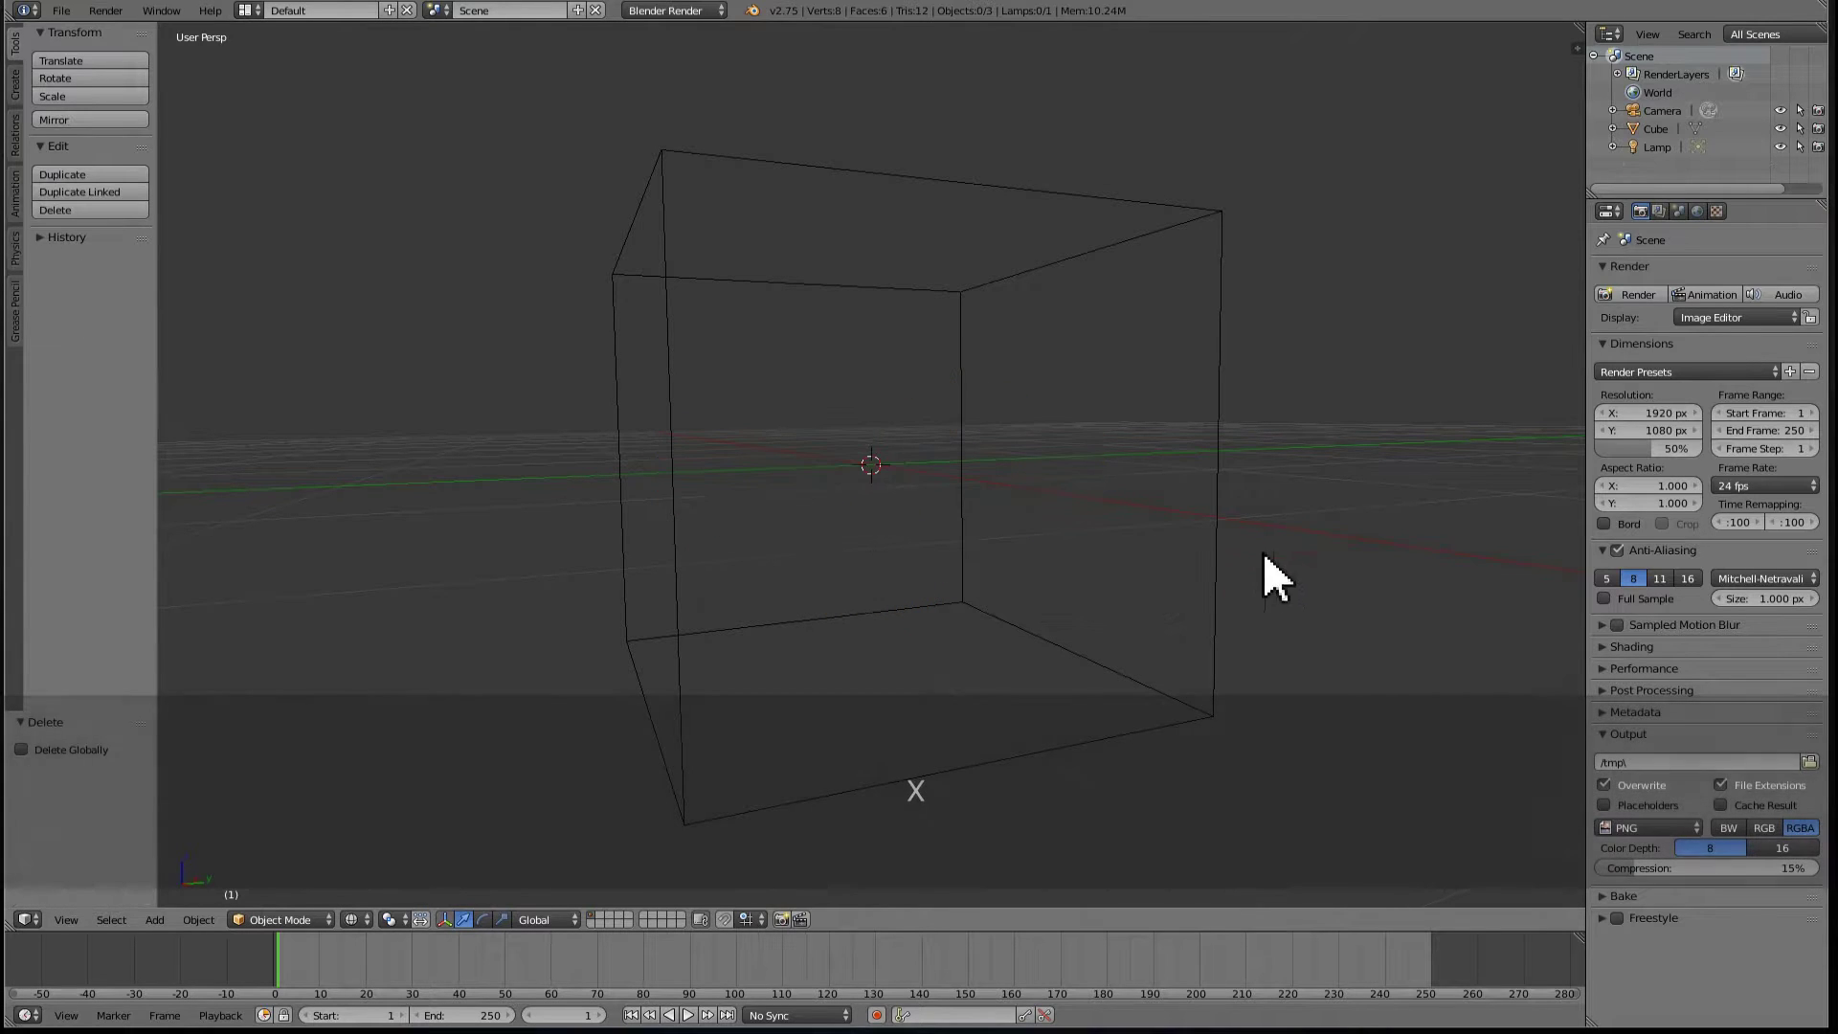
- Return the viewport to solid display and delete the default cube
right_click(1218, 534)
key(z)
middle_drag(1011, 405, 1047, 469)
scroll(1048, 469, down, 2)
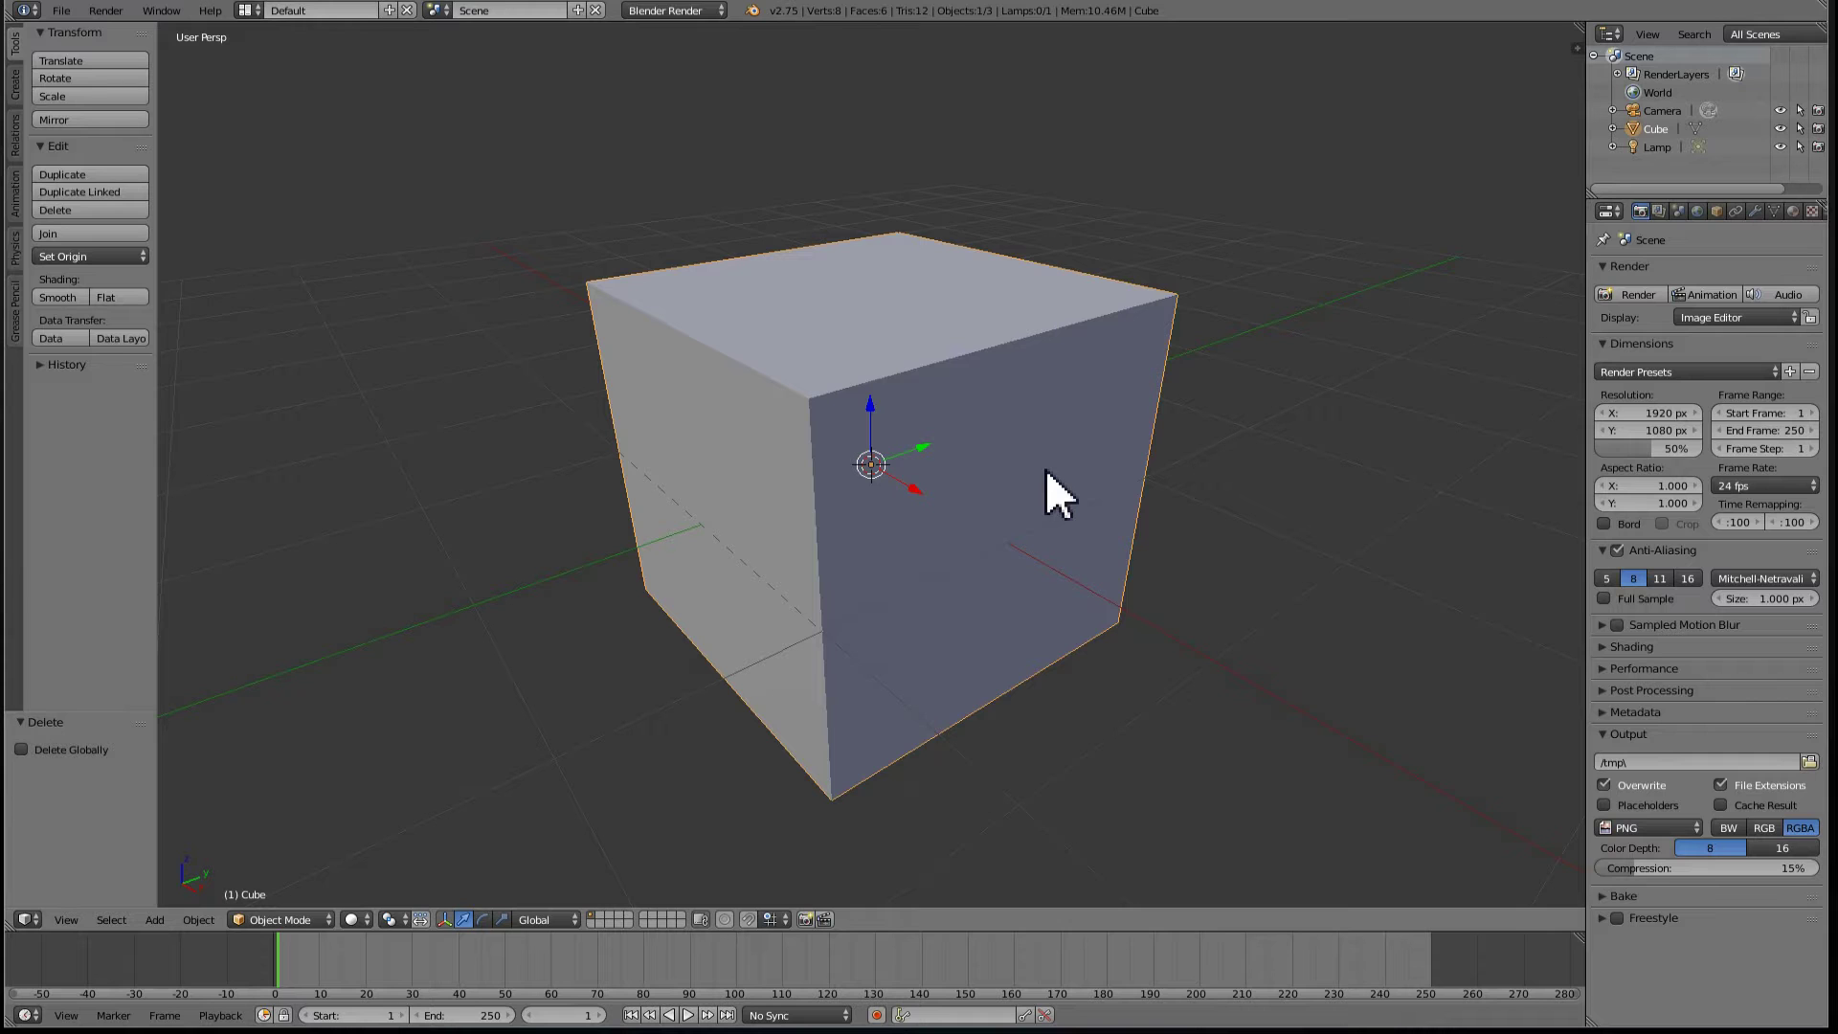
key(x)
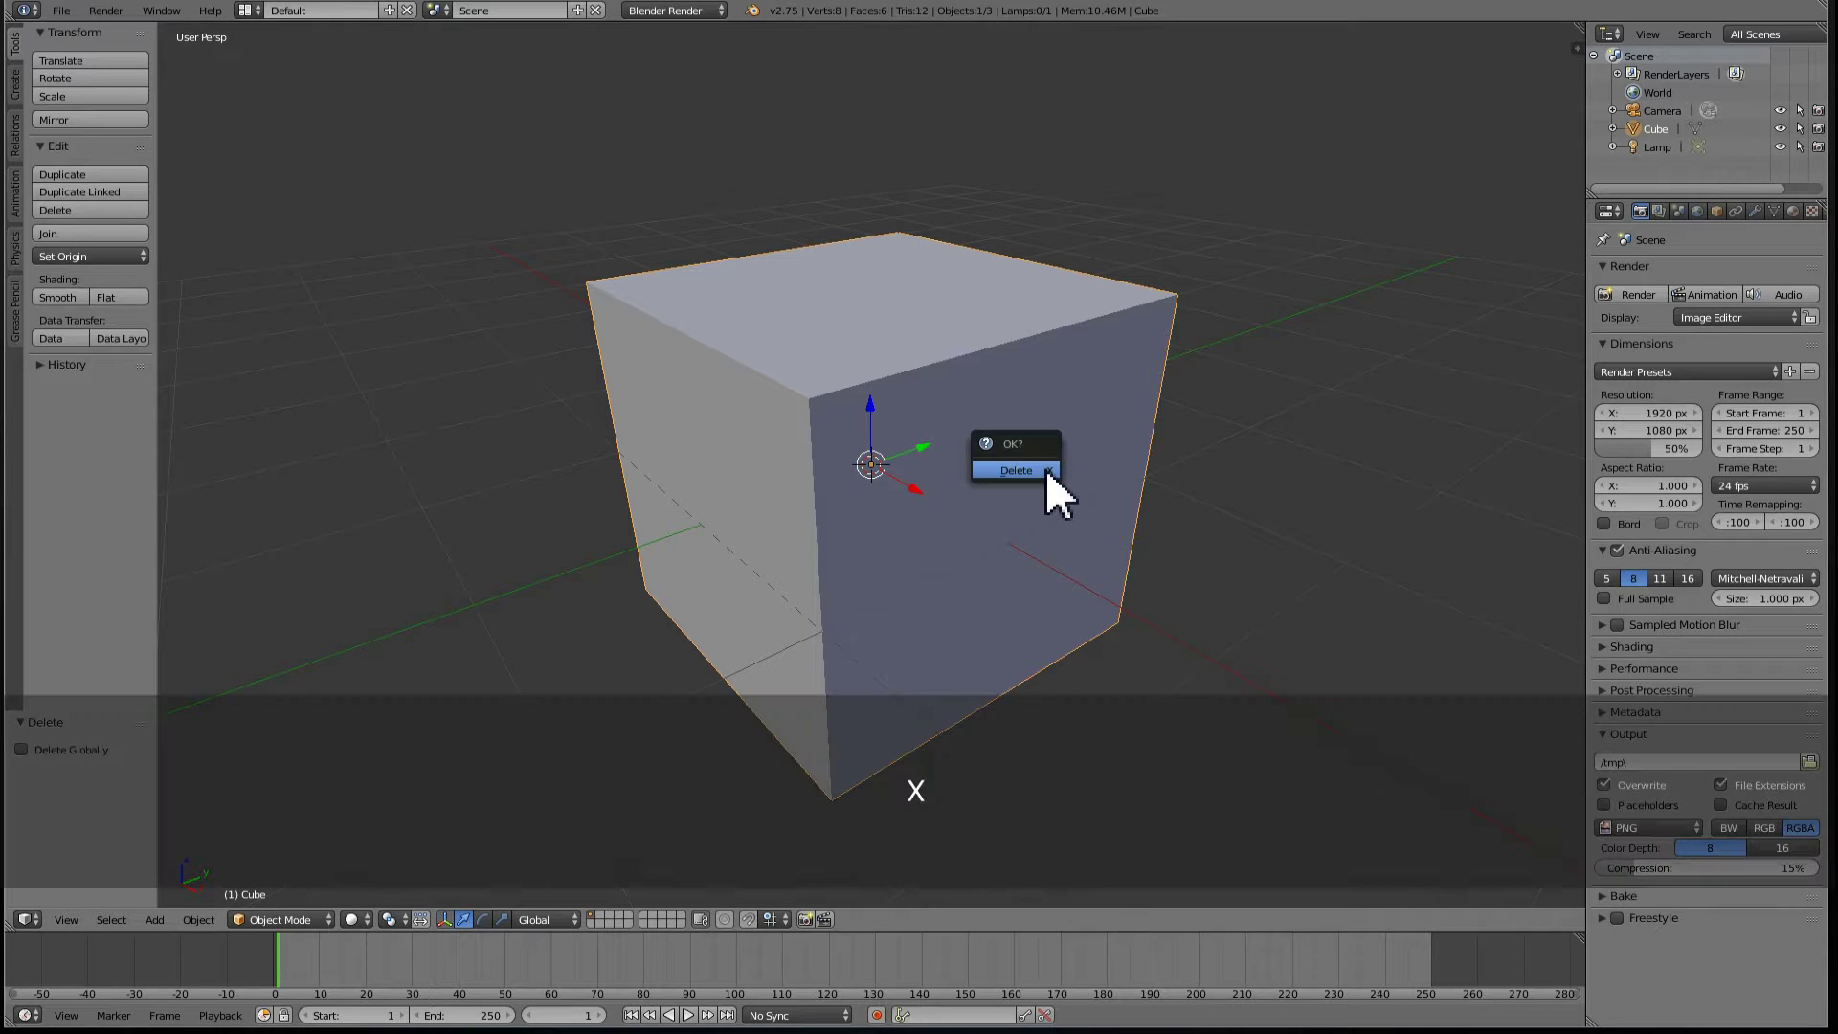
click(1046, 468)
- Add a plane mesh at the scene's centre and enter Edit Mode on it
key(shift+a)
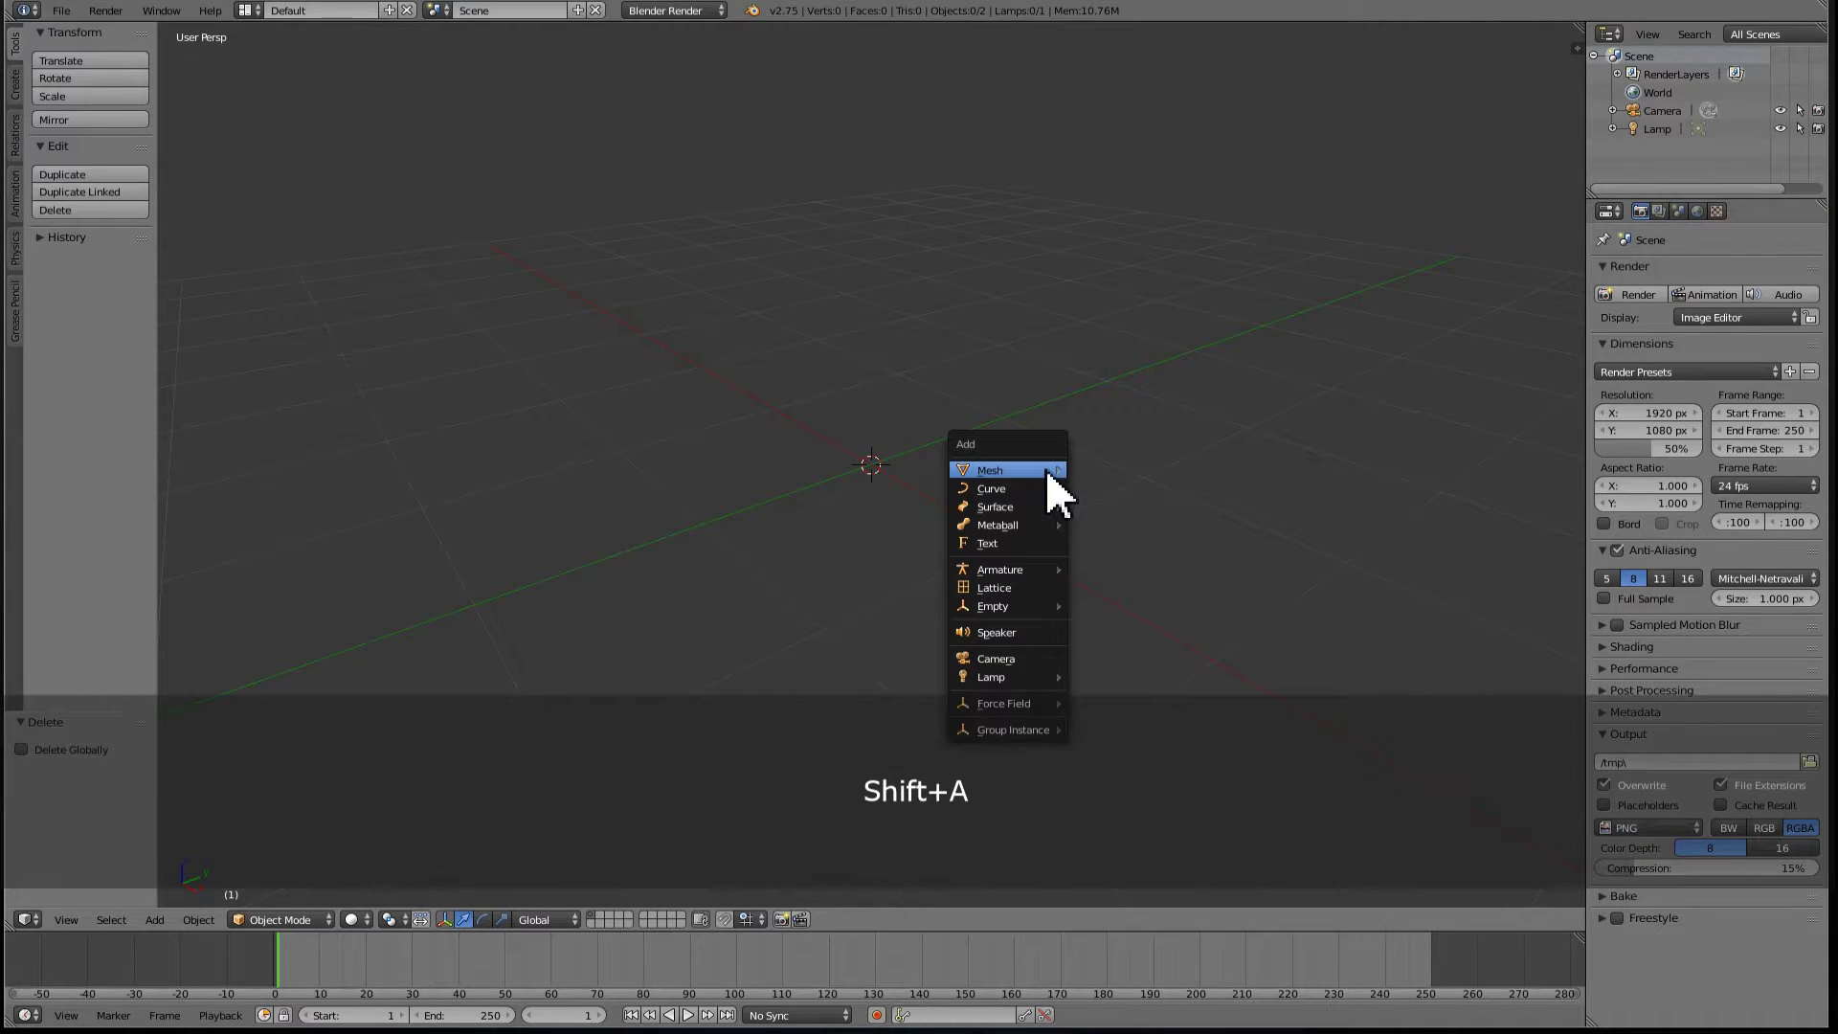
mouse_move(1048, 469)
click(1107, 472)
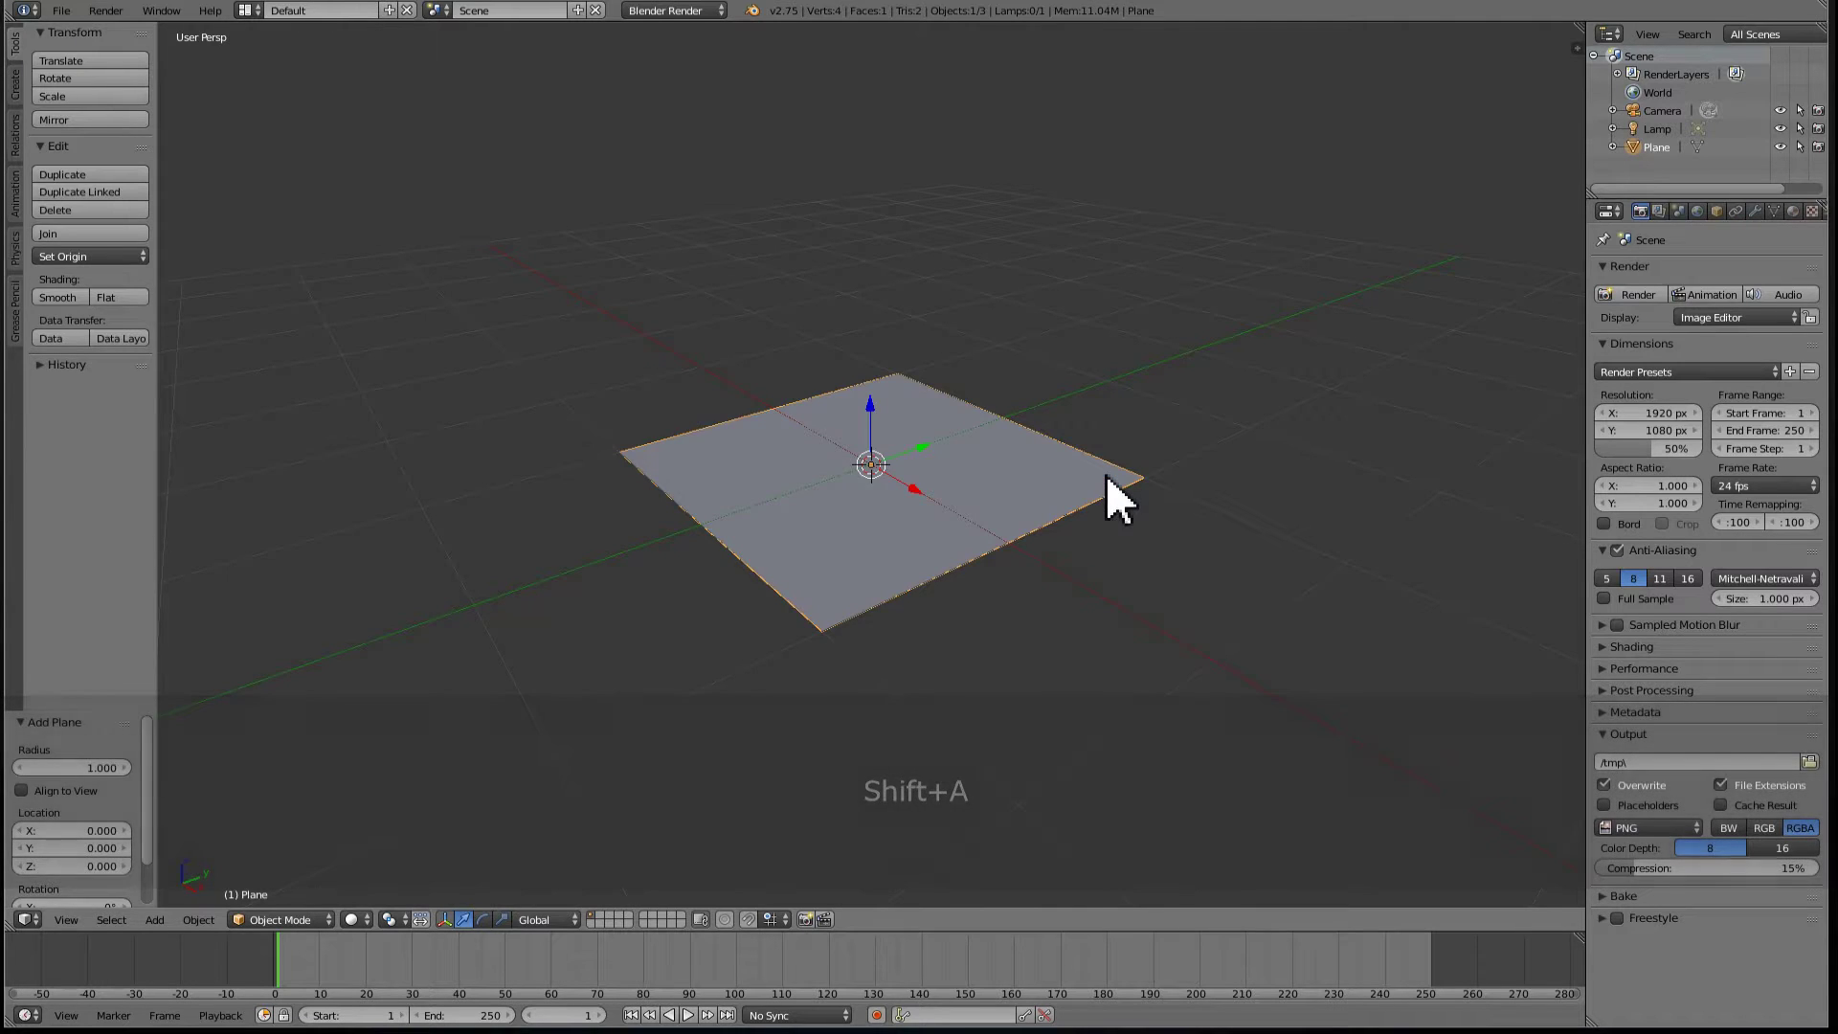
scroll(1106, 474, up, 2)
key(Tab)
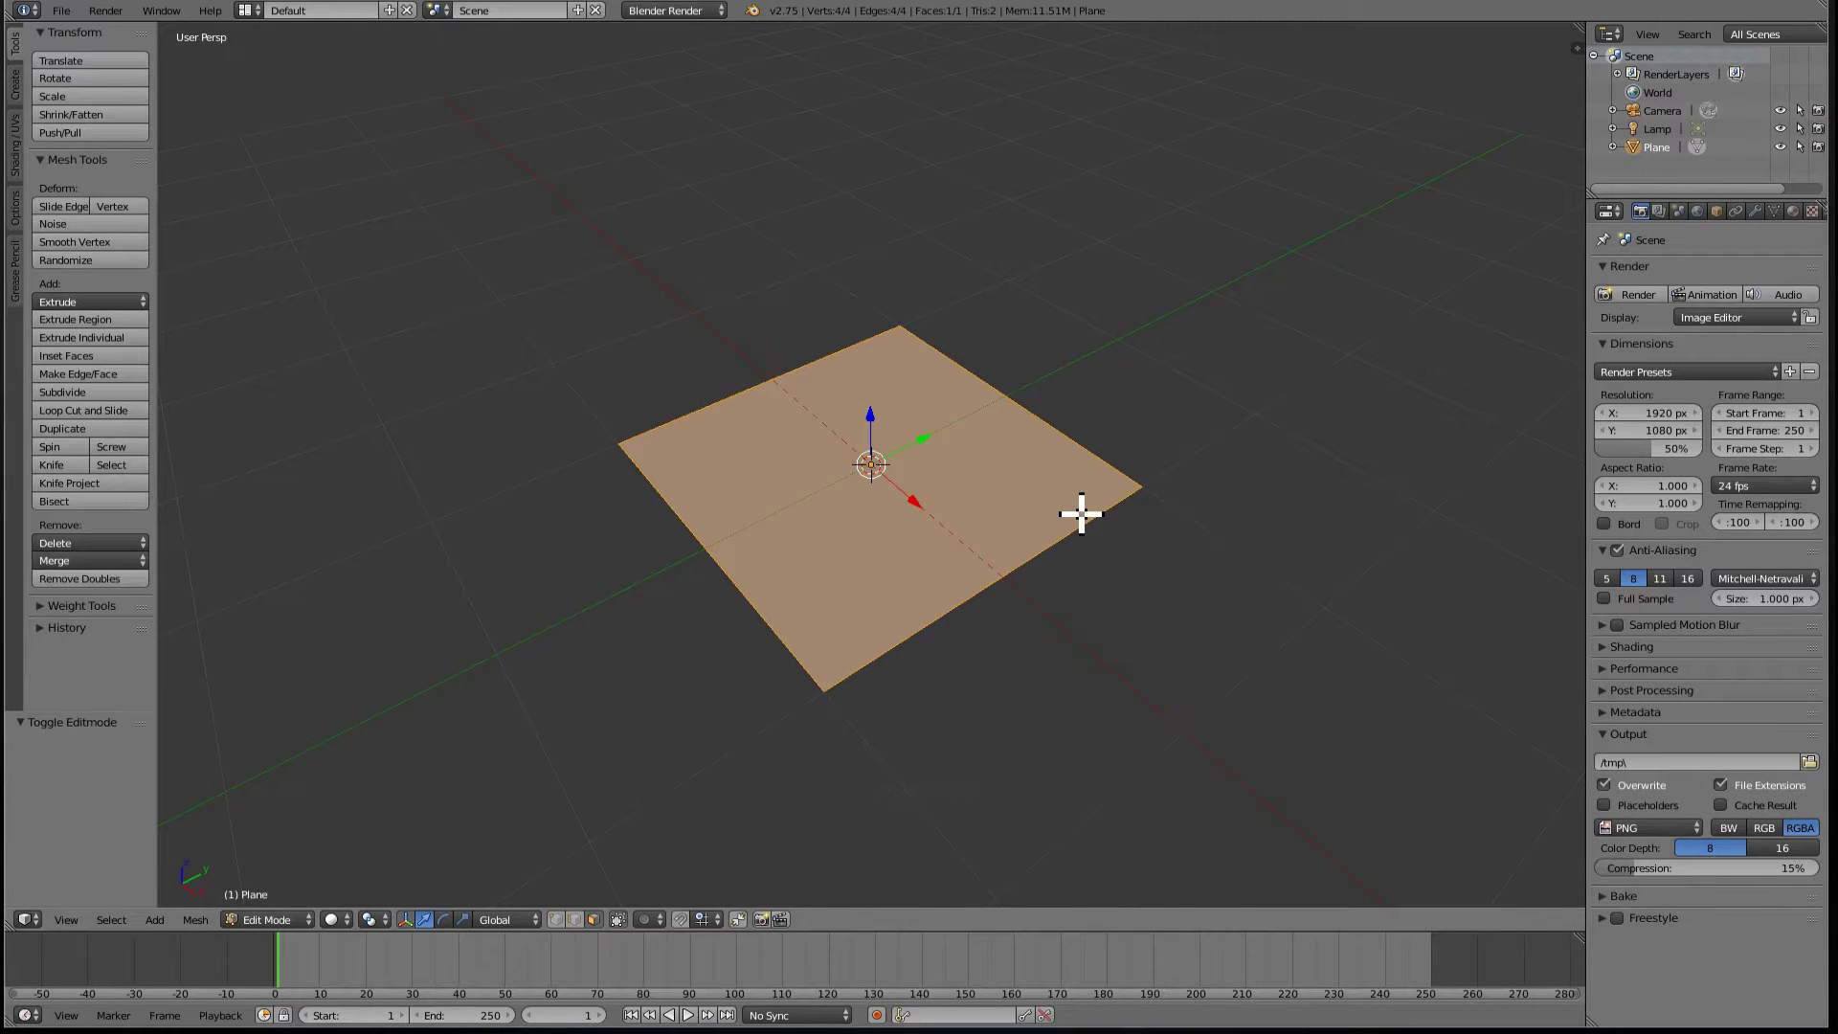
- Duplicate the plane's square face in place and rotate the copy 45 degrees about the Z axis
key(shift+d)
text(rz)
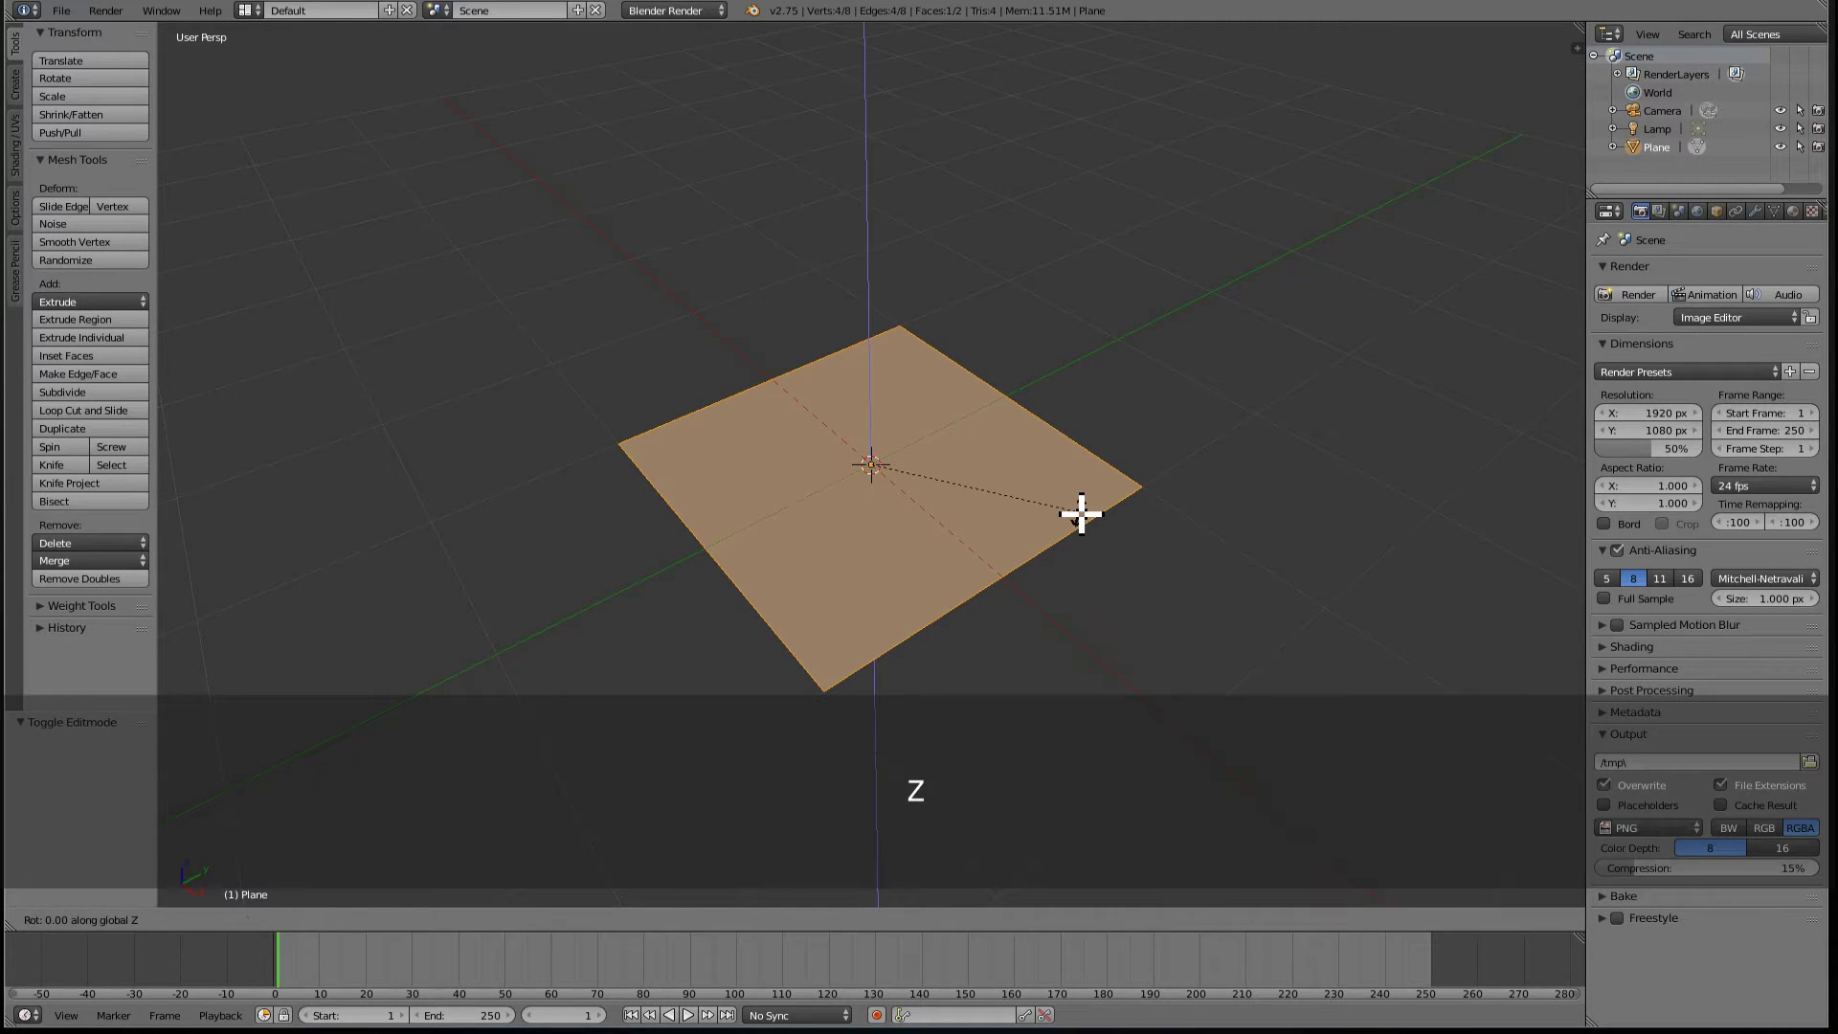
text(45)
key(Return)
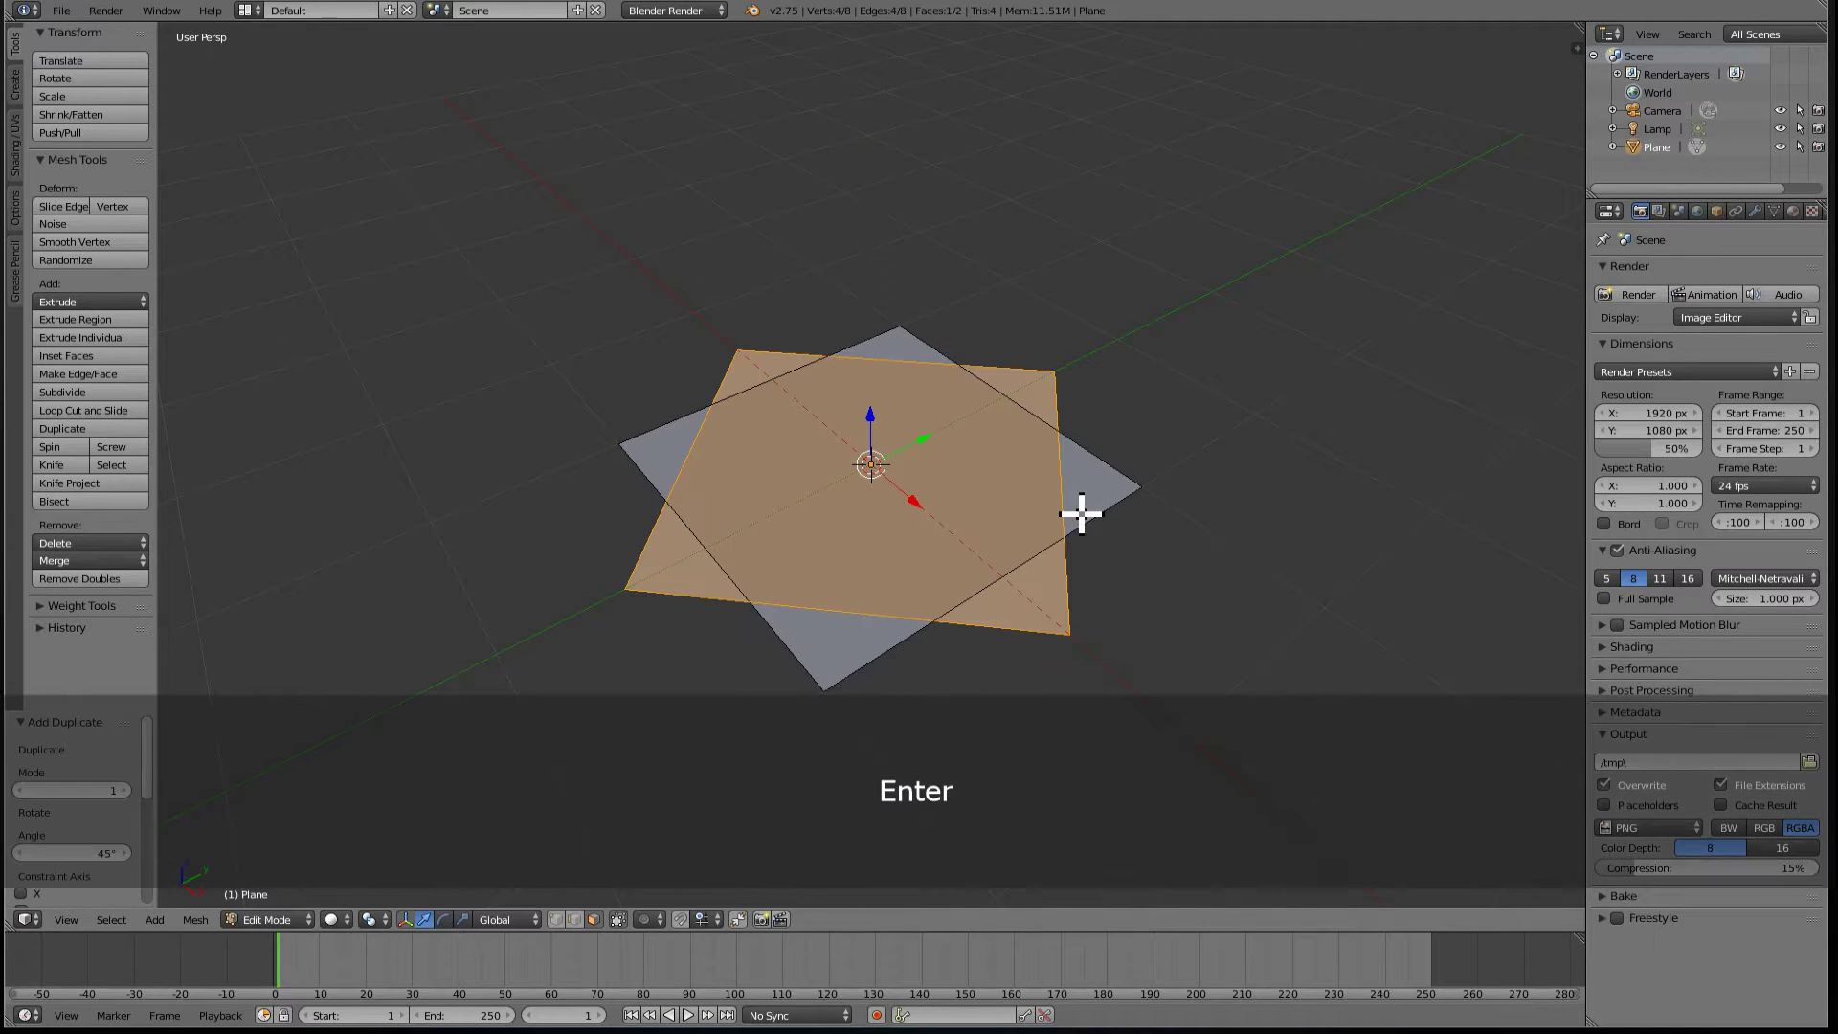
- Select both overlapping squares and delete Only Edges & Faces, keeping their corner vertices
key(a)
key(a)
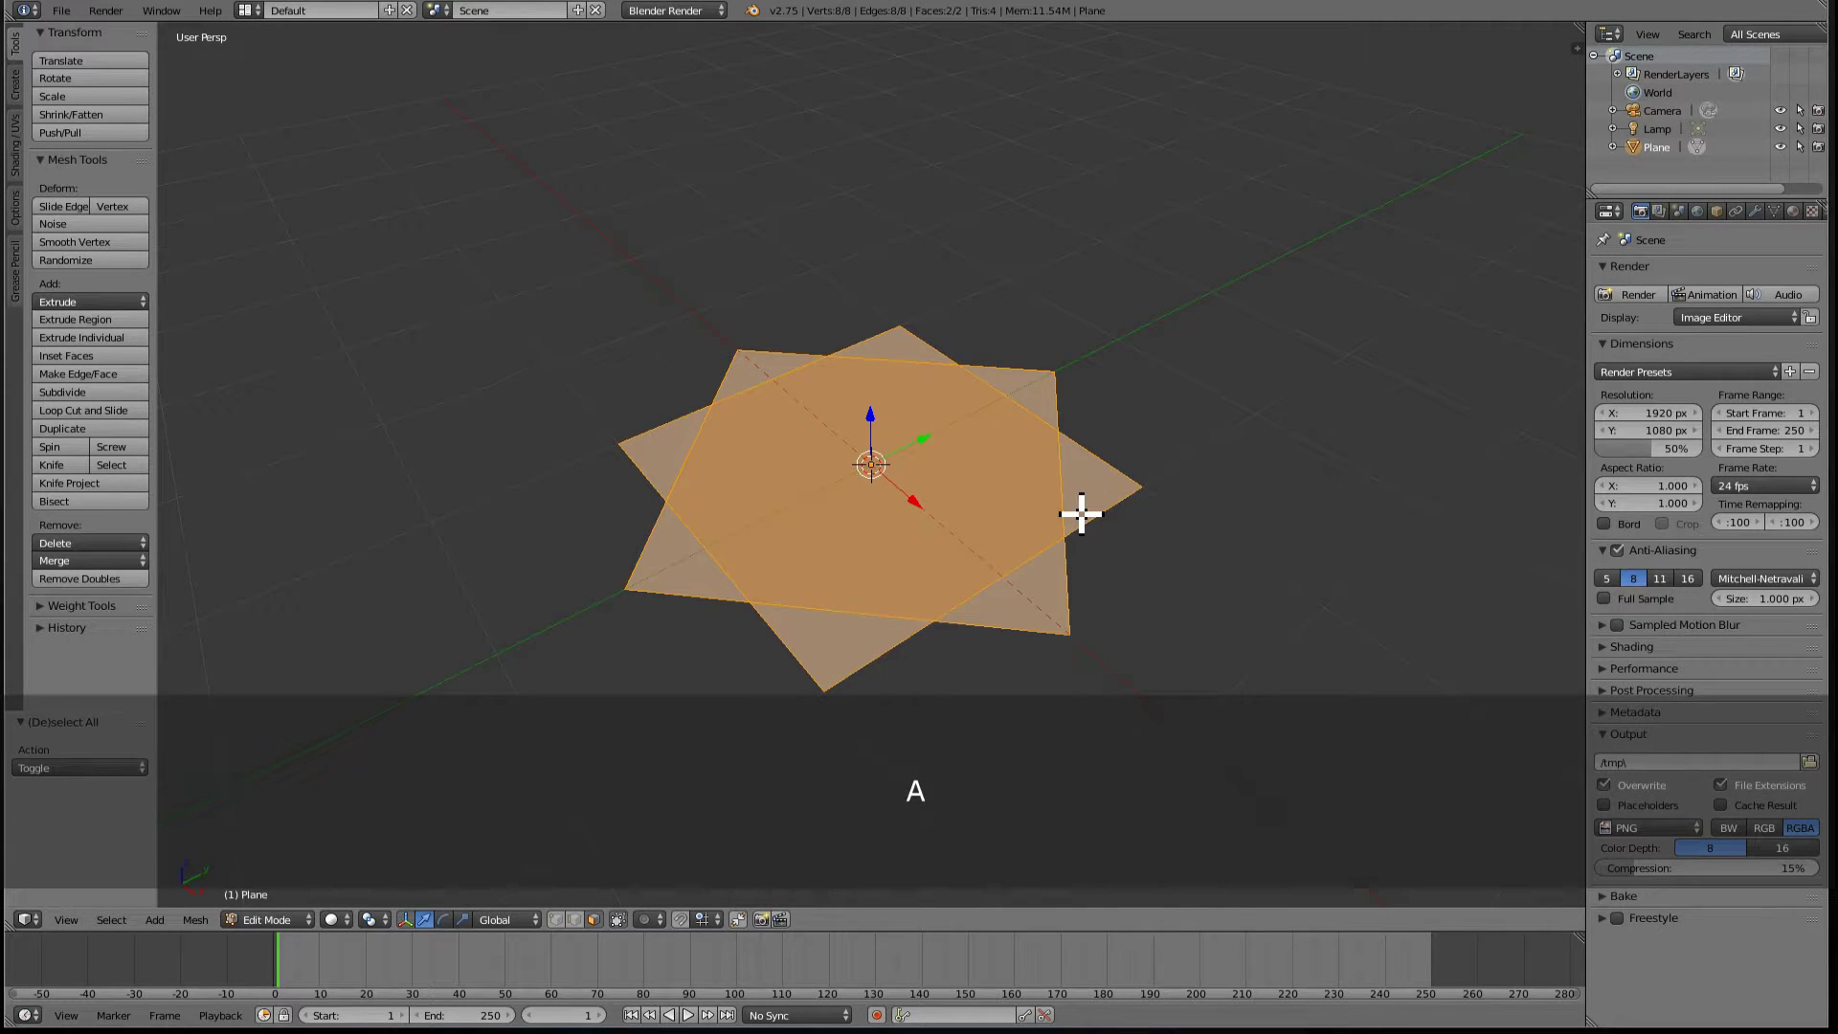
key(x)
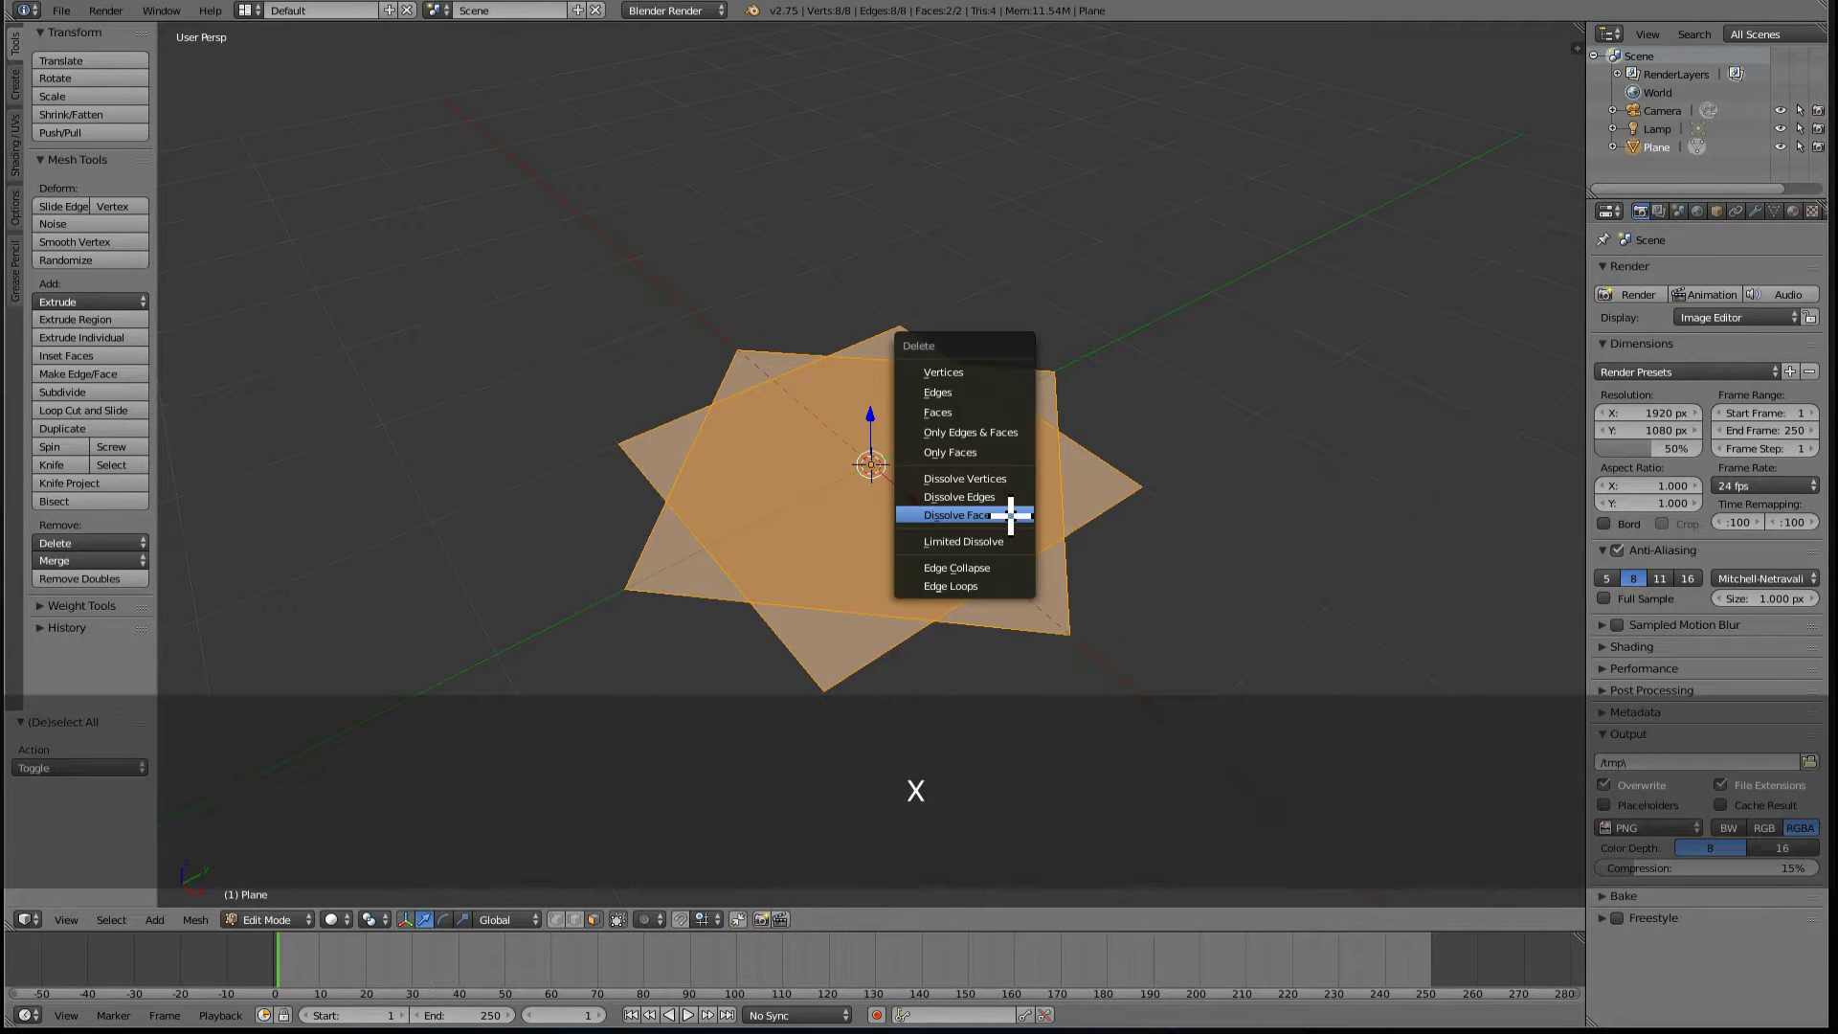
click(1022, 435)
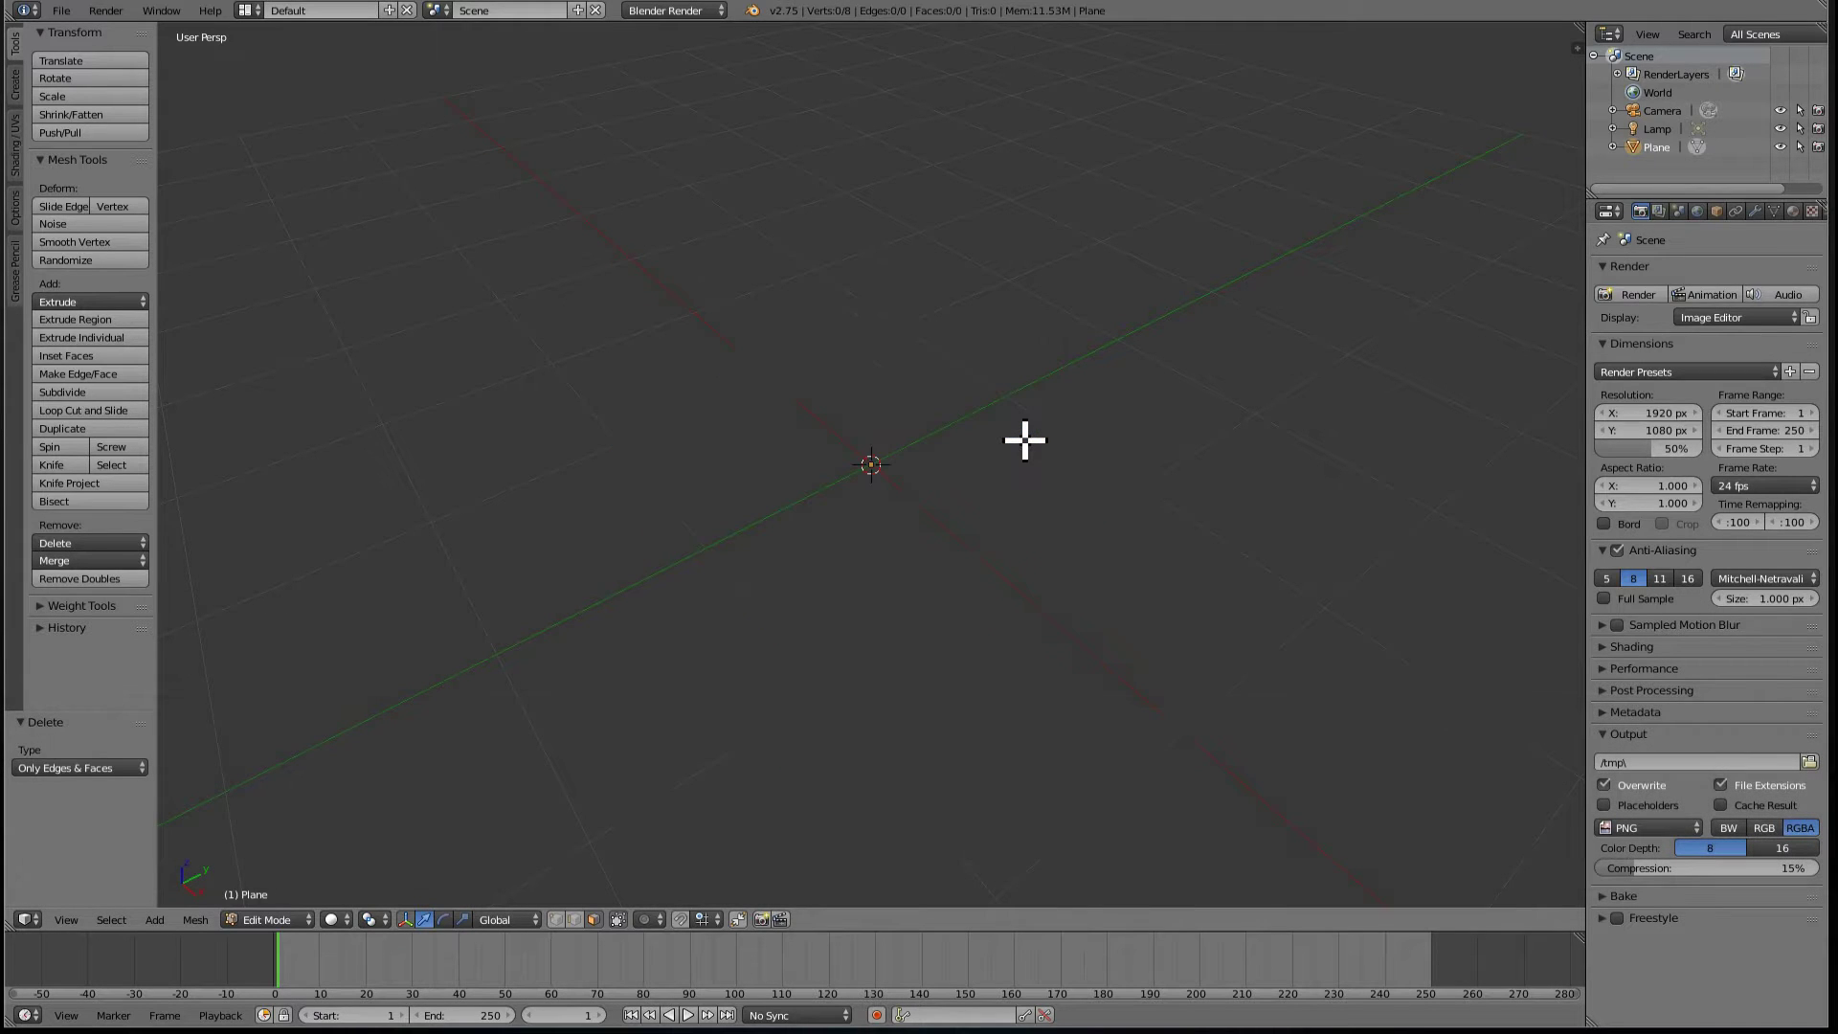
- Switch to vertex select mode and fill all eight corner vertices with a single octagonal face
key(ctrl+Tab)
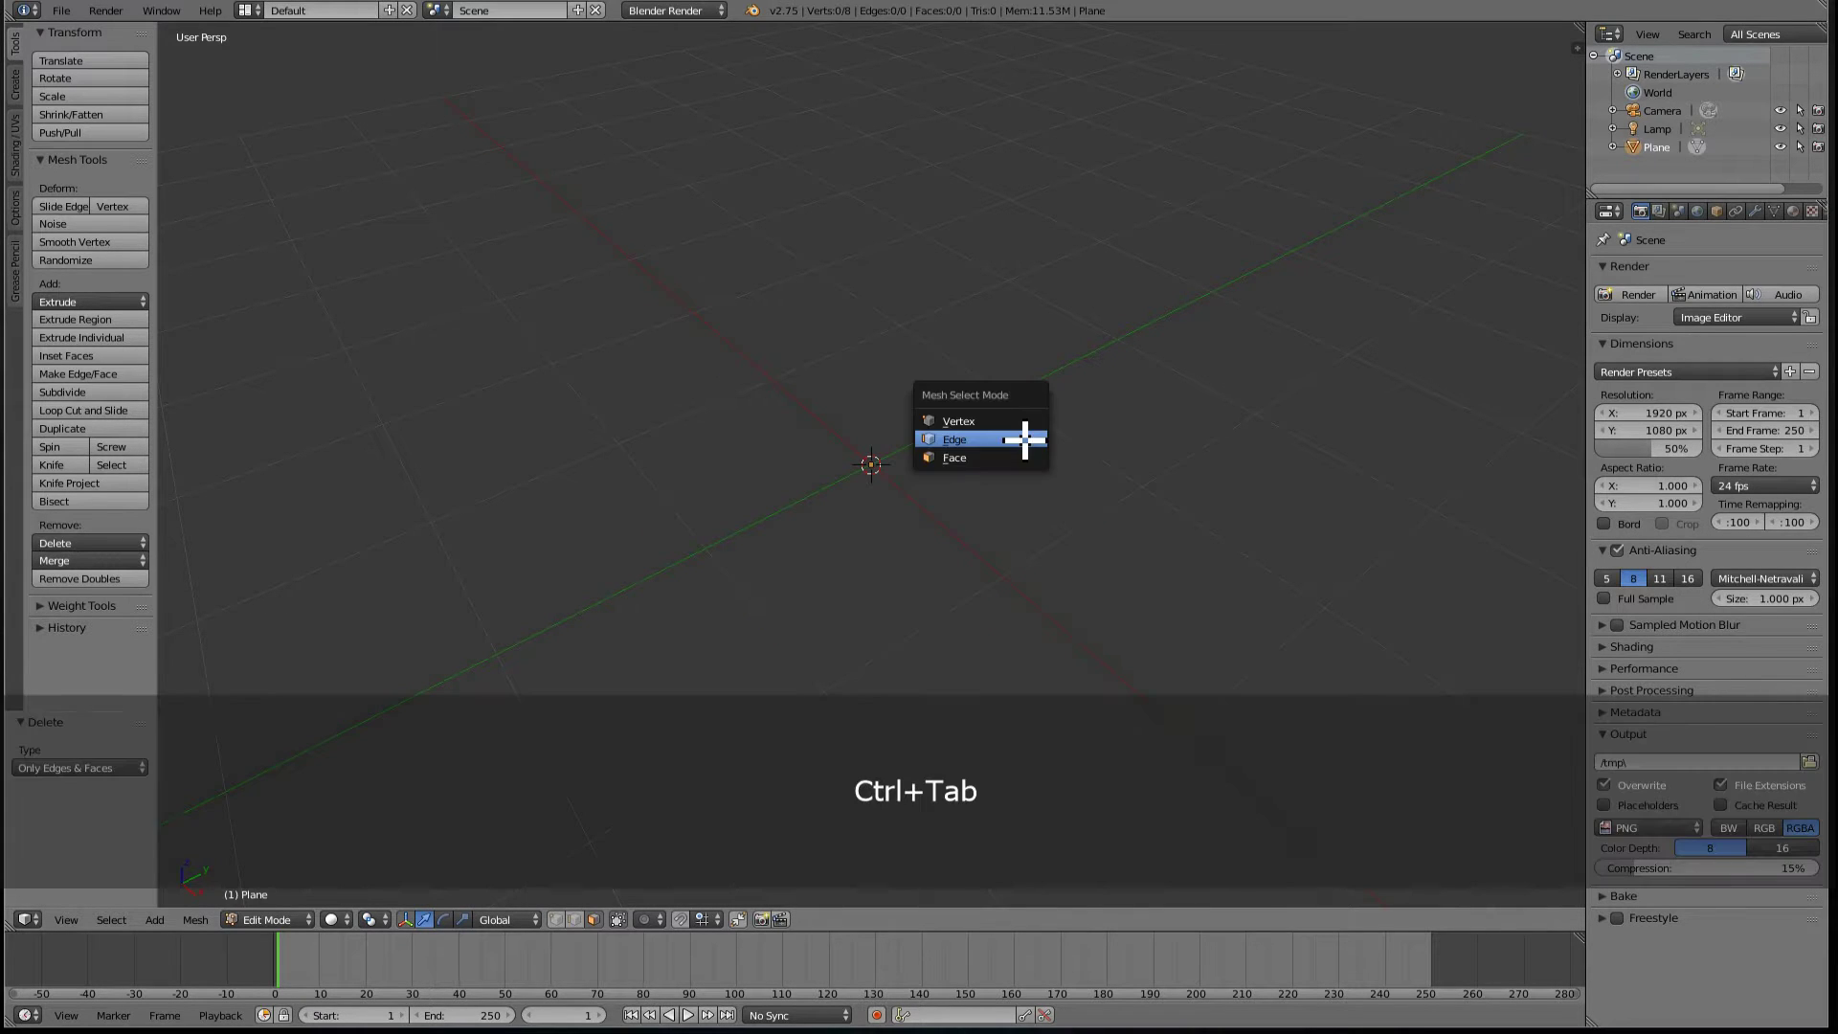
click(1017, 422)
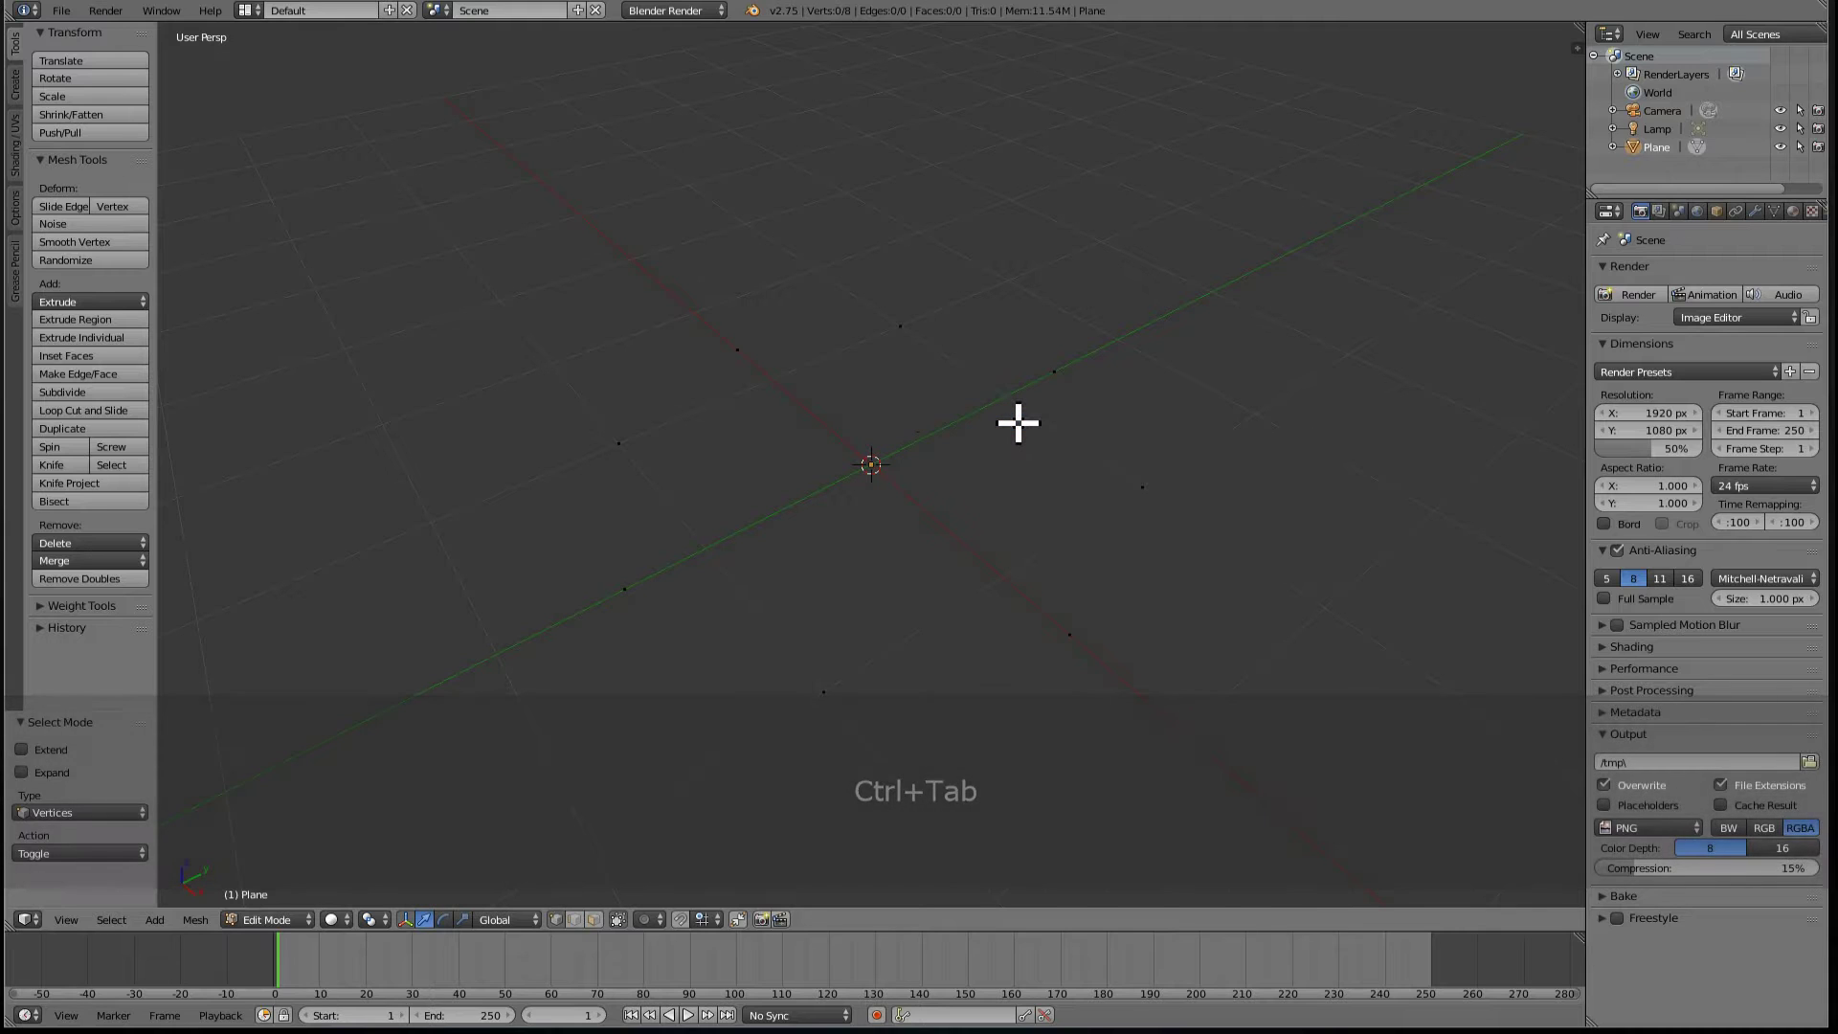
key(a)
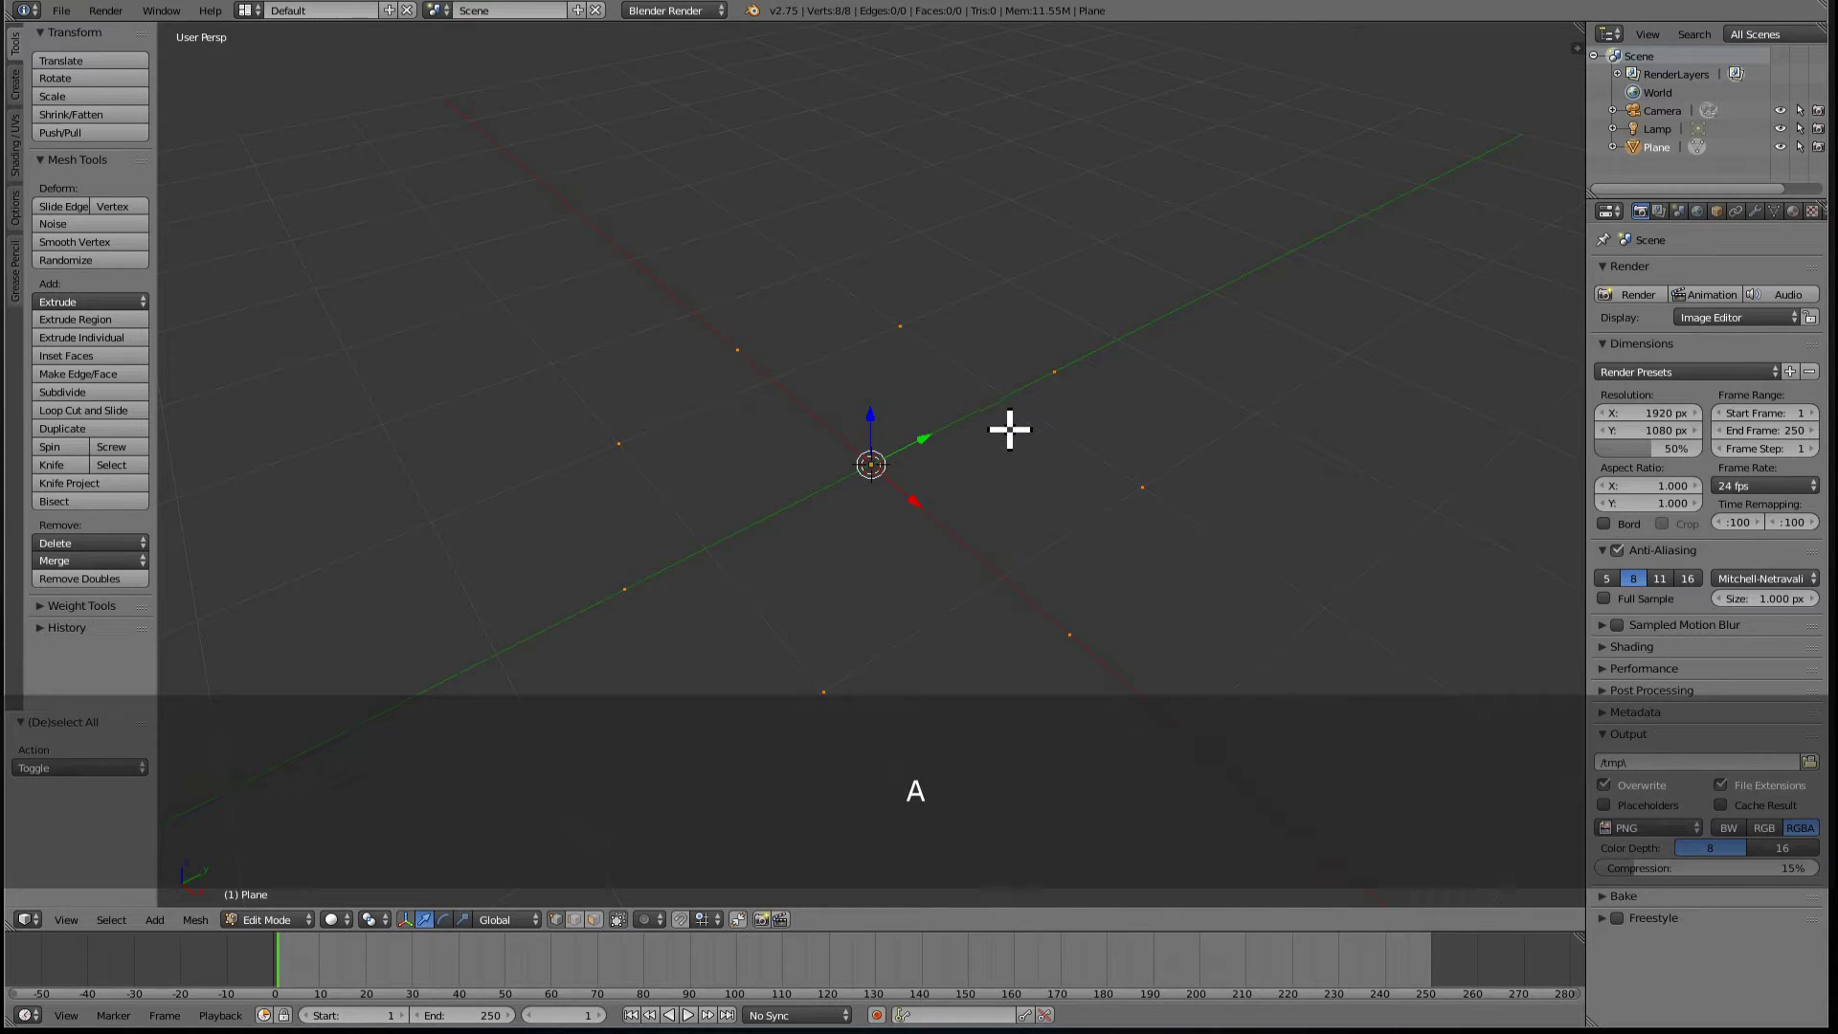
key(f)
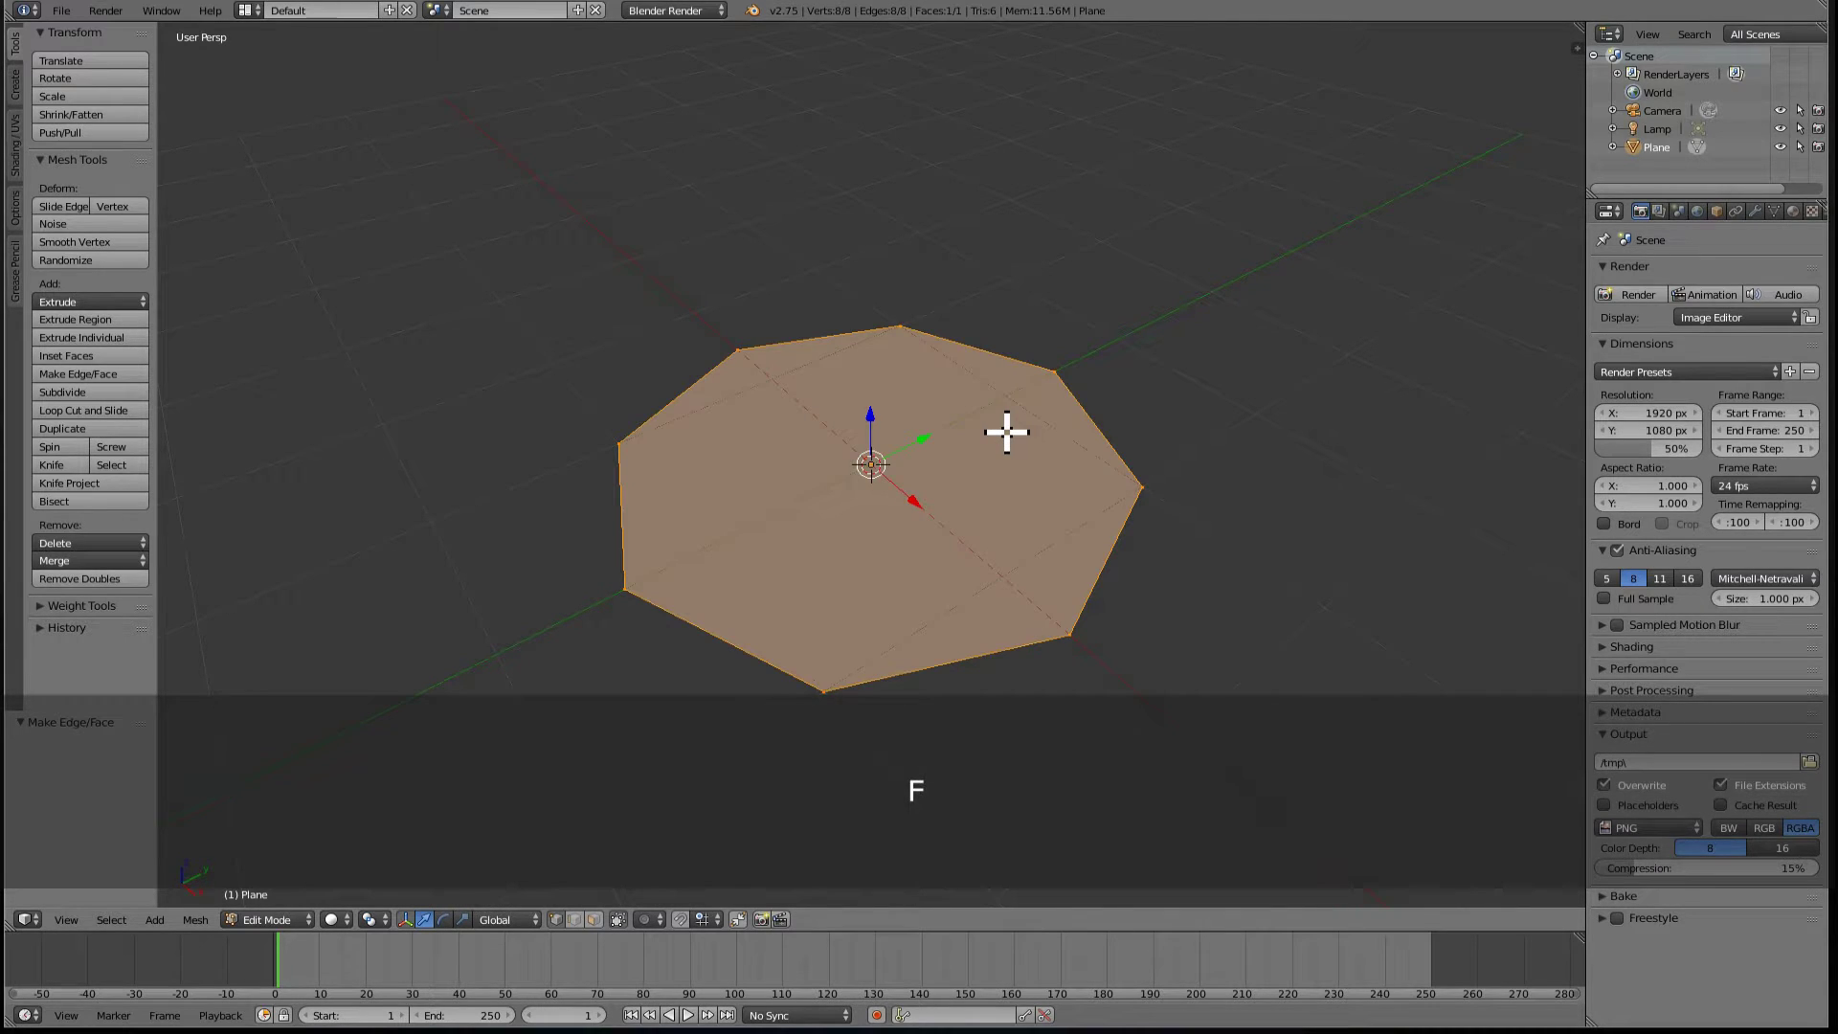
- Cut the octagon into four quarters with the Knife tool, joining opposite corners along the Y axis and along the X axis
middle_drag(923, 434, 914, 452)
key(k)
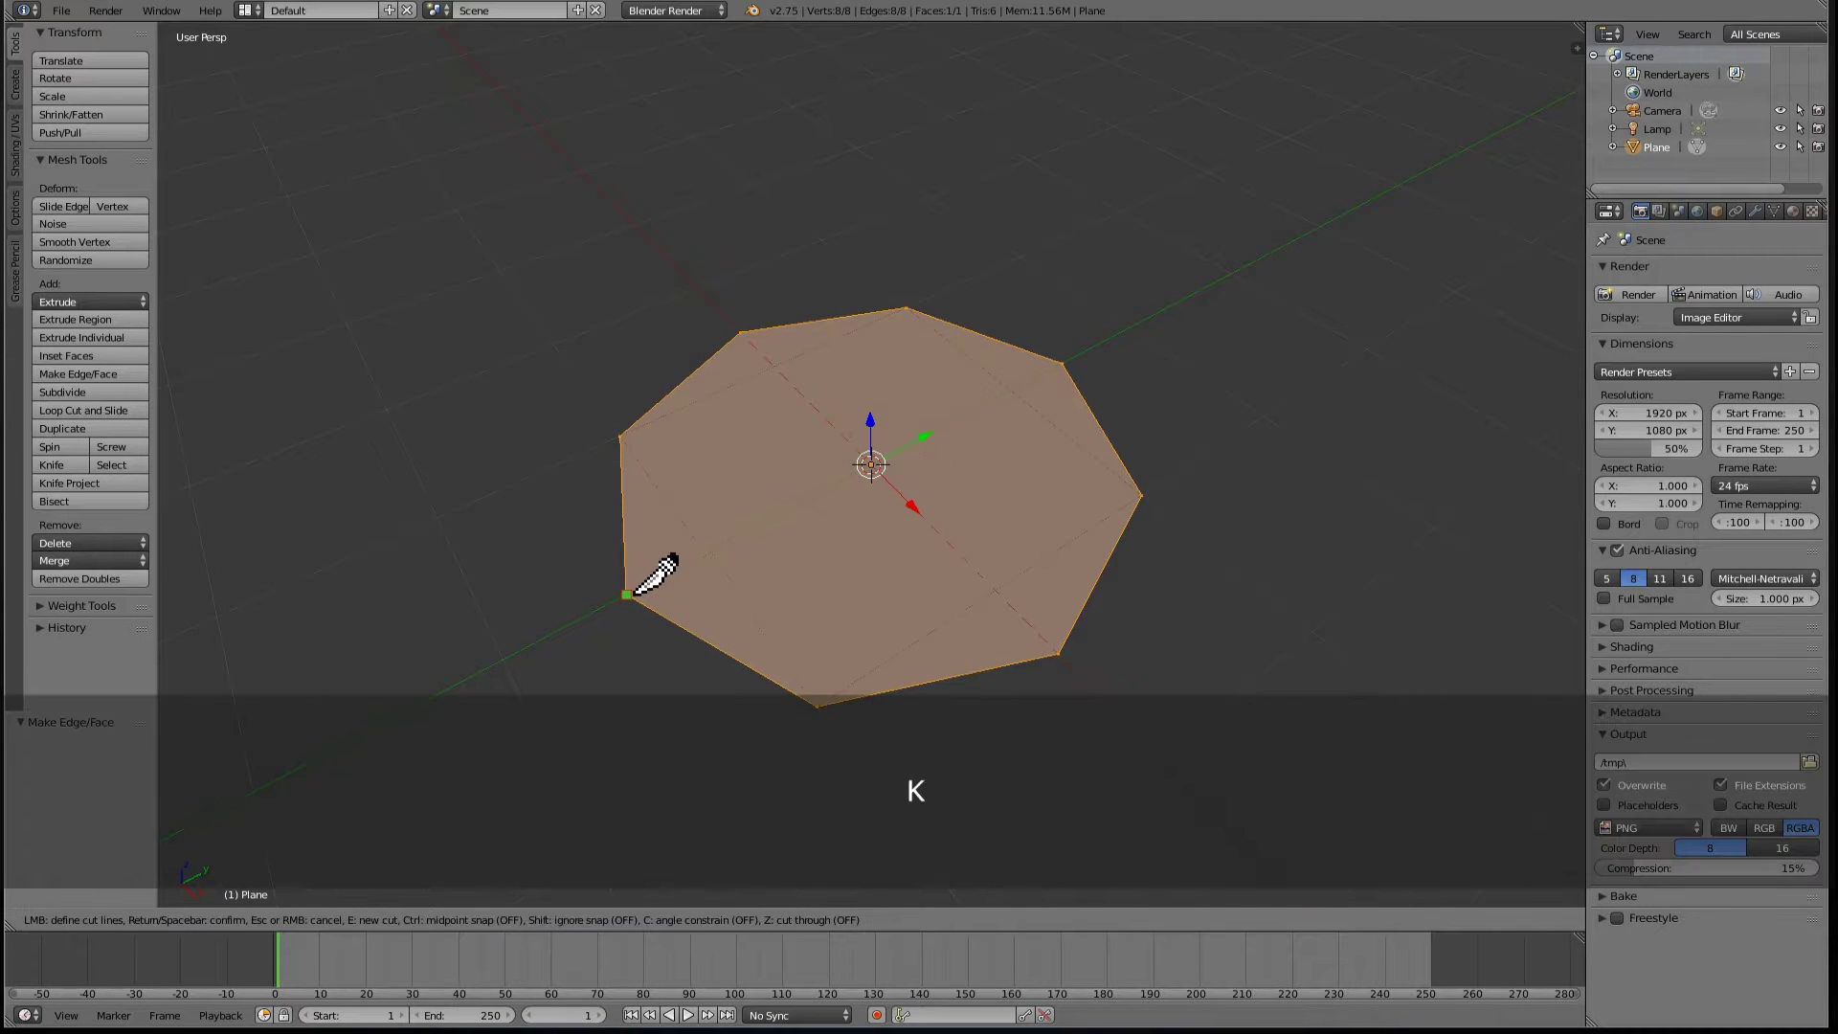
click(626, 594)
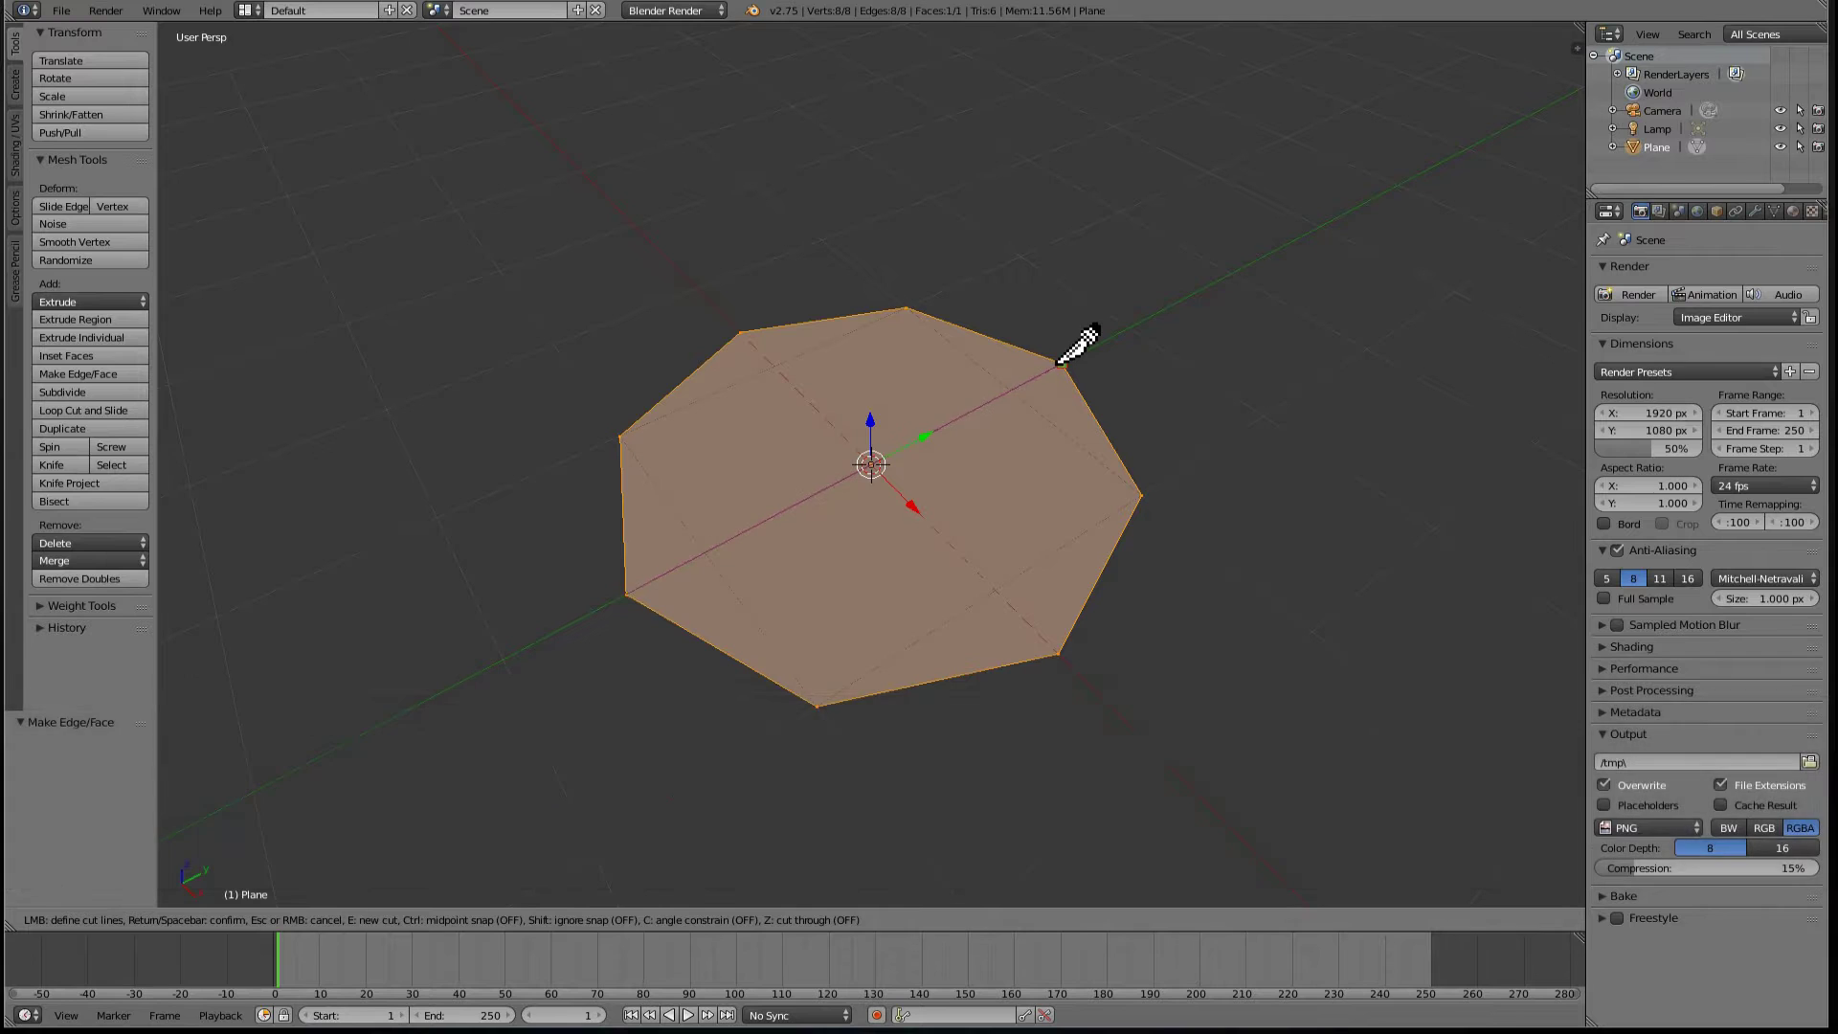
click(1058, 365)
key(Return)
key(k)
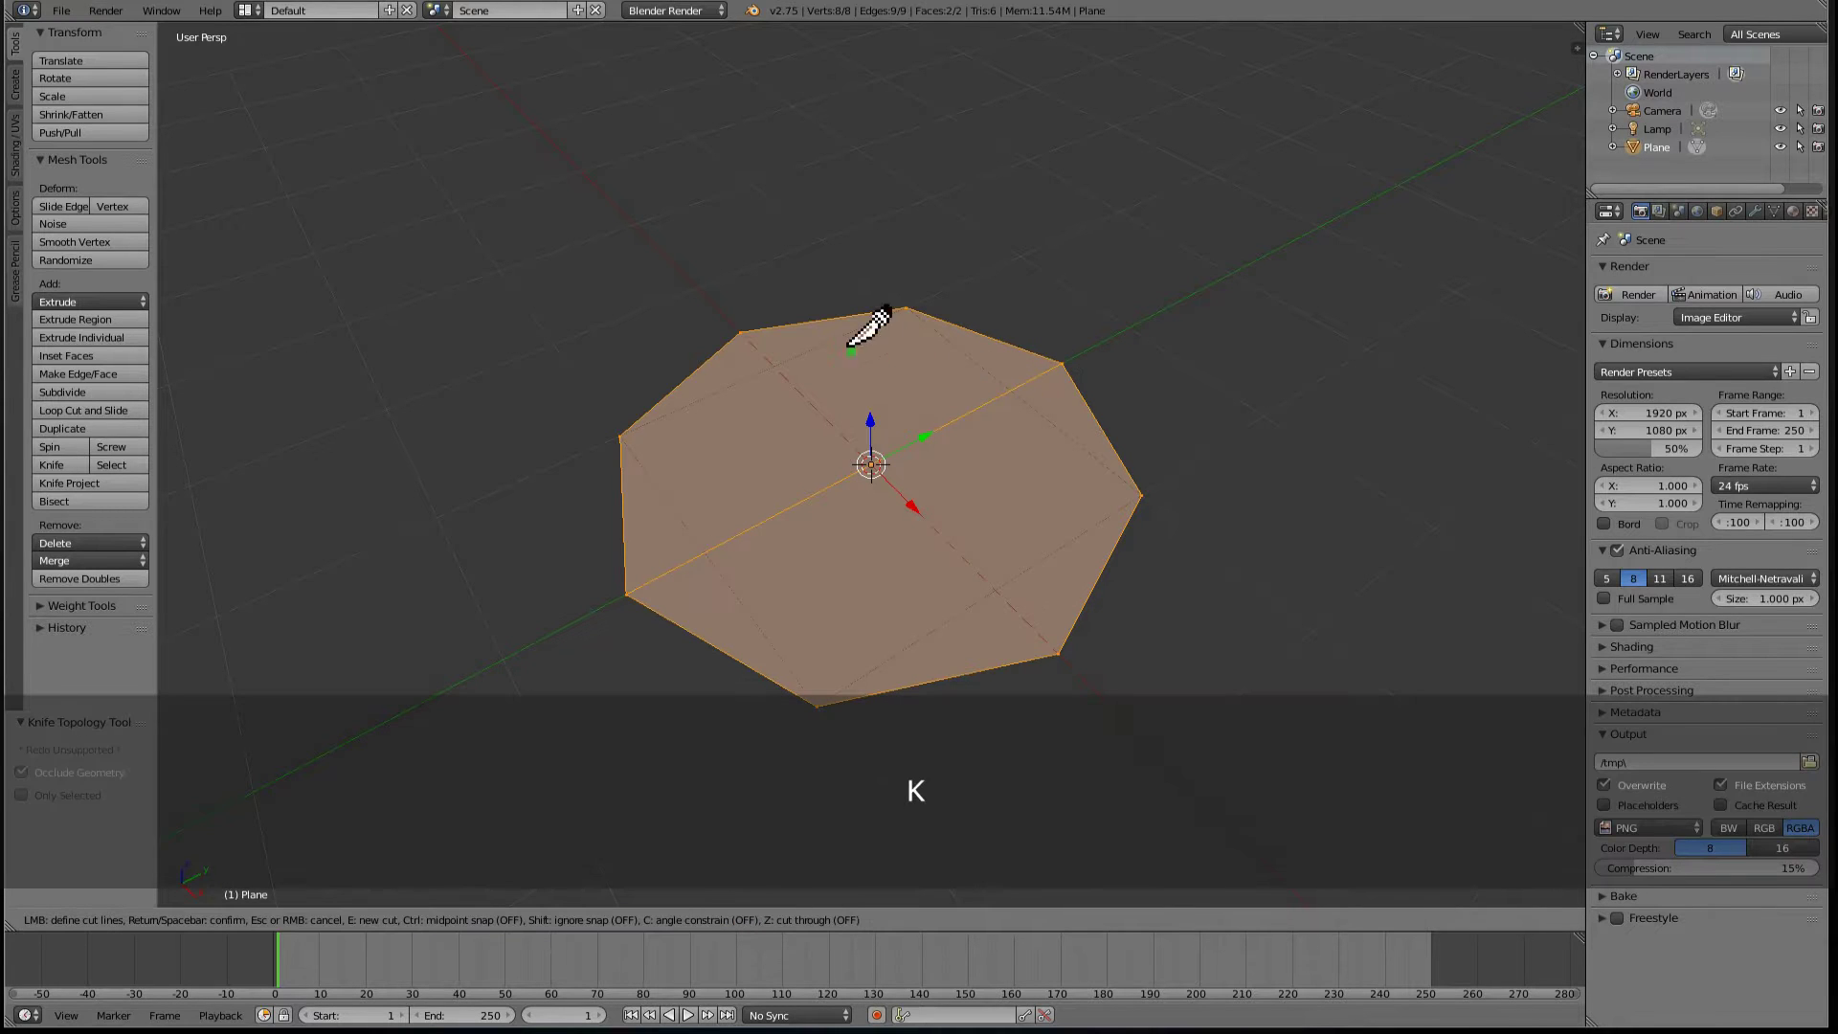
click(741, 332)
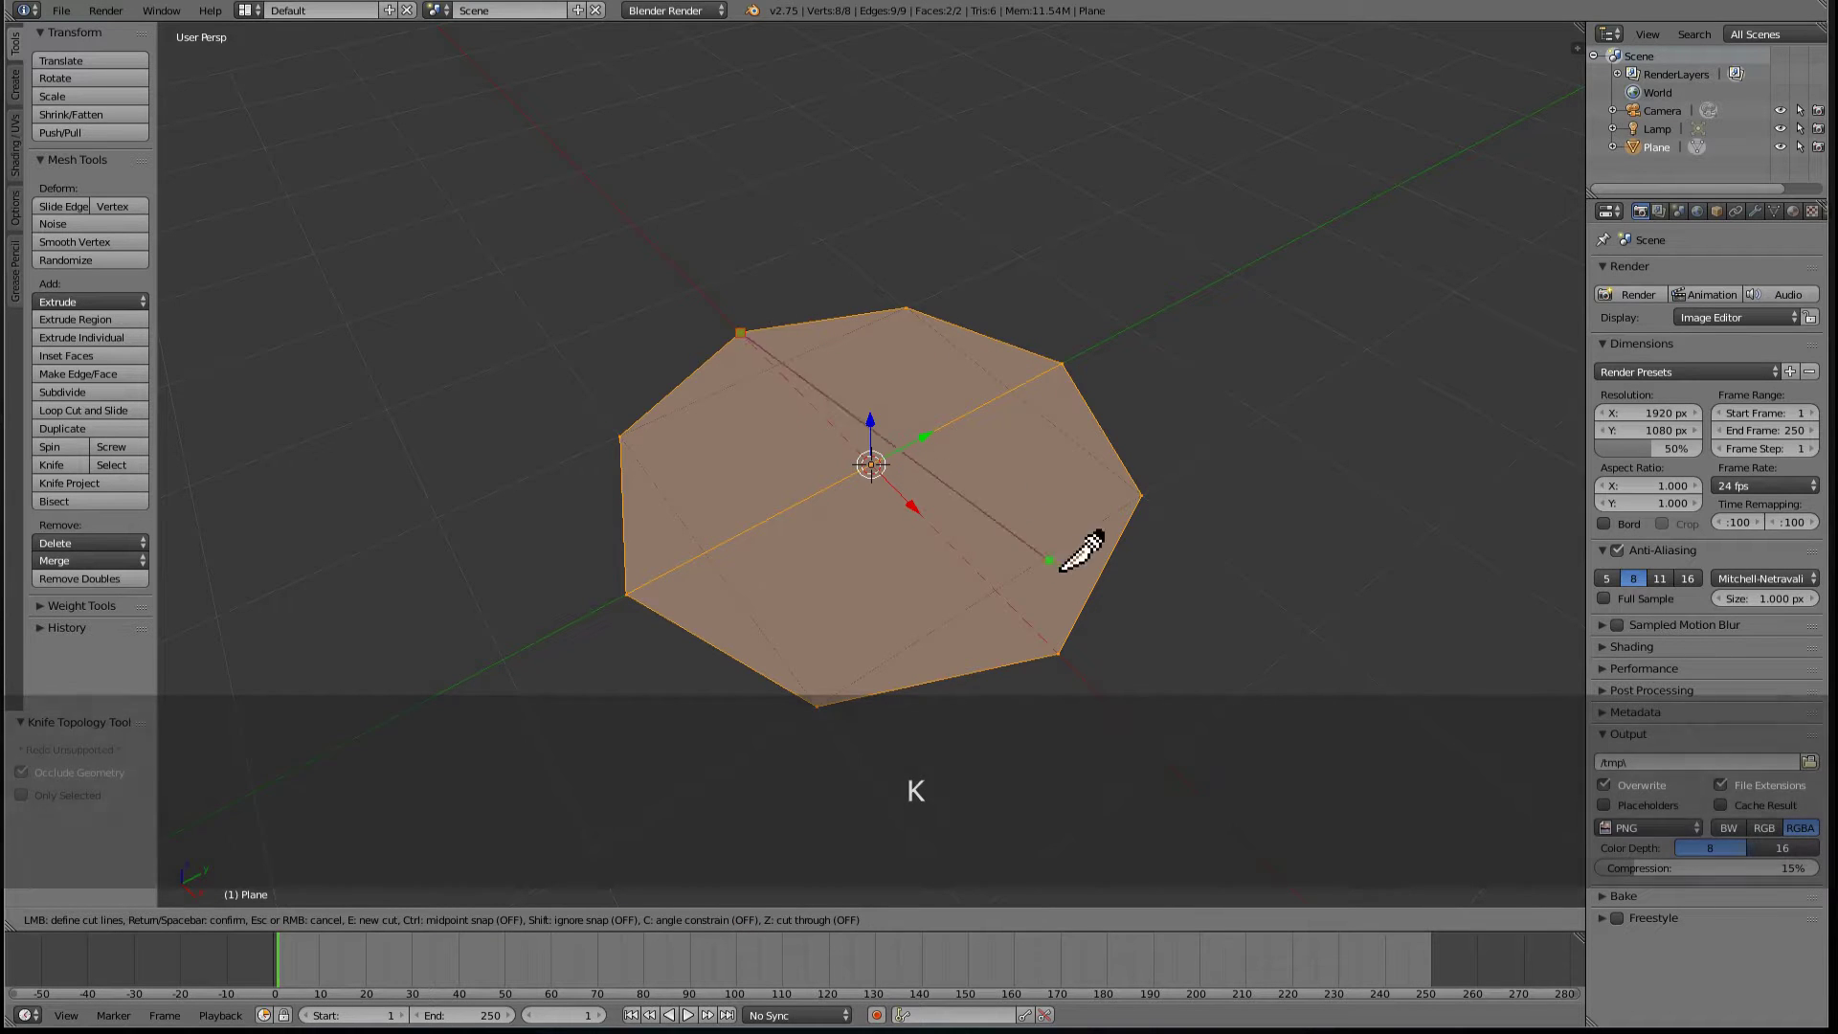
click(1058, 654)
key(Return)
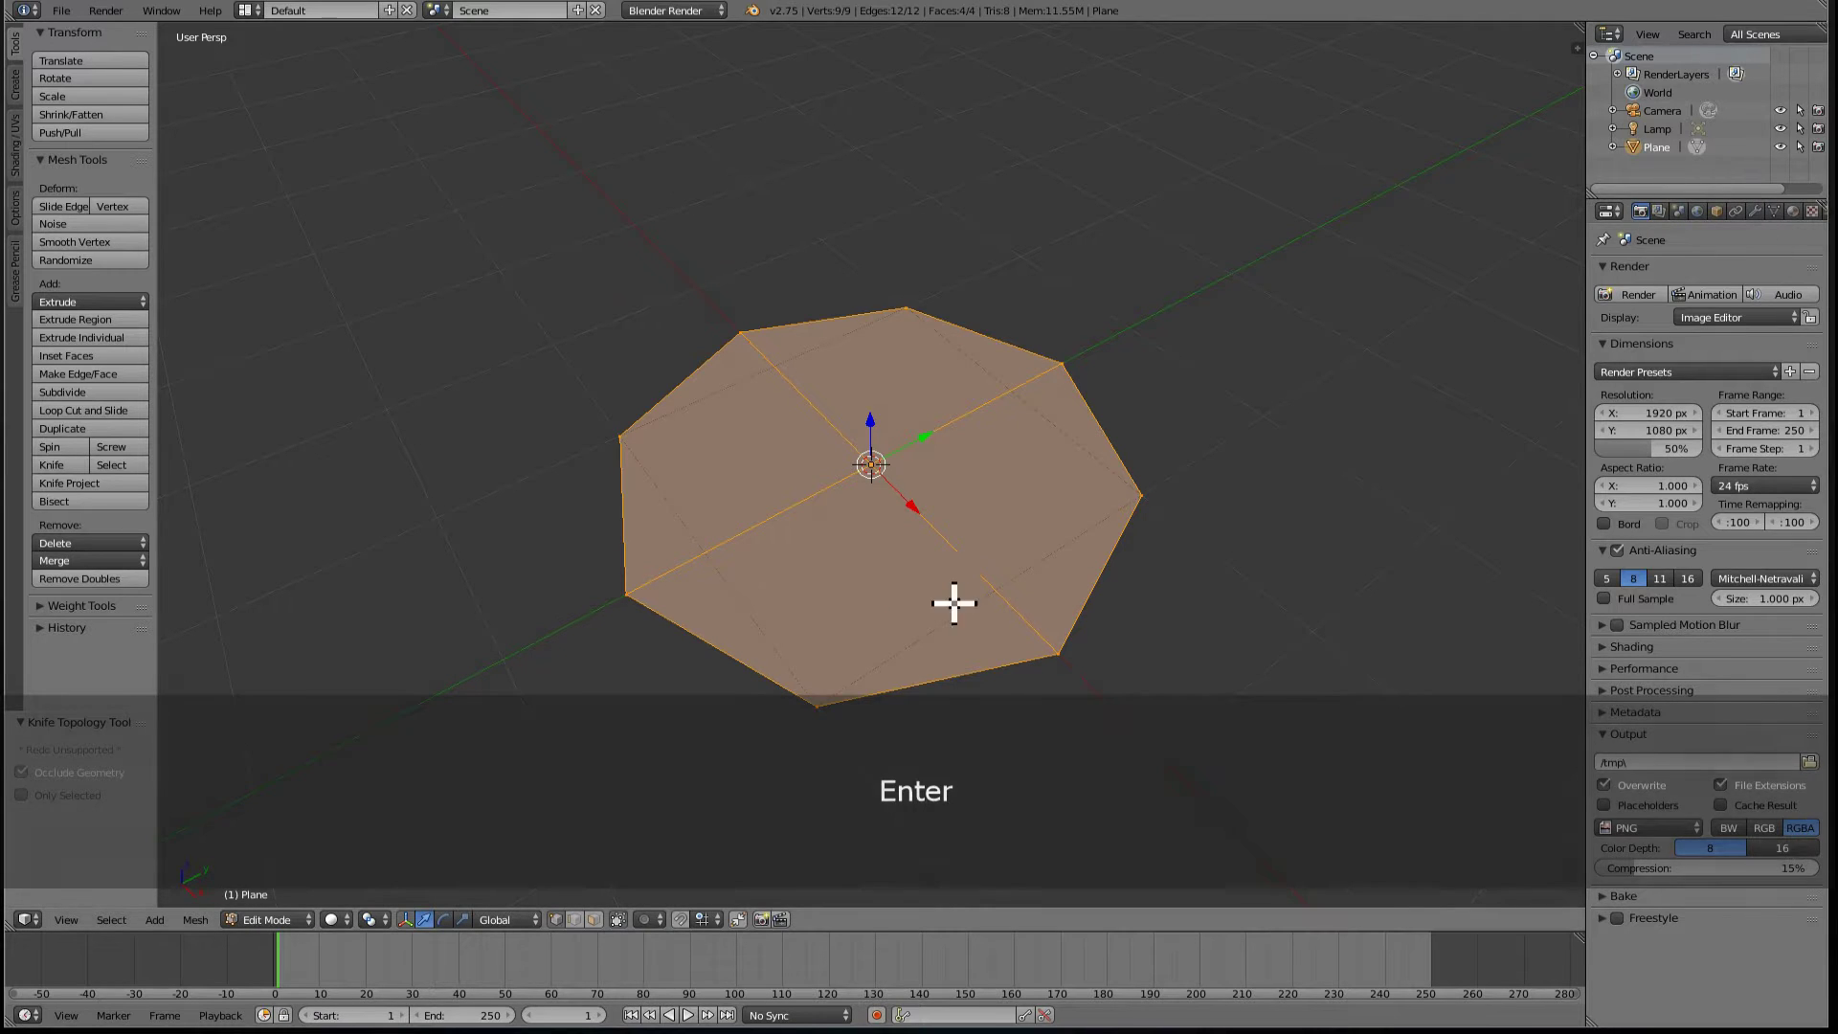
- Switch to face select mode and select three quarters of the octagon, leaving the front quarter between the X and Y axes unselected
key(ctrl+Tab)
key(f)
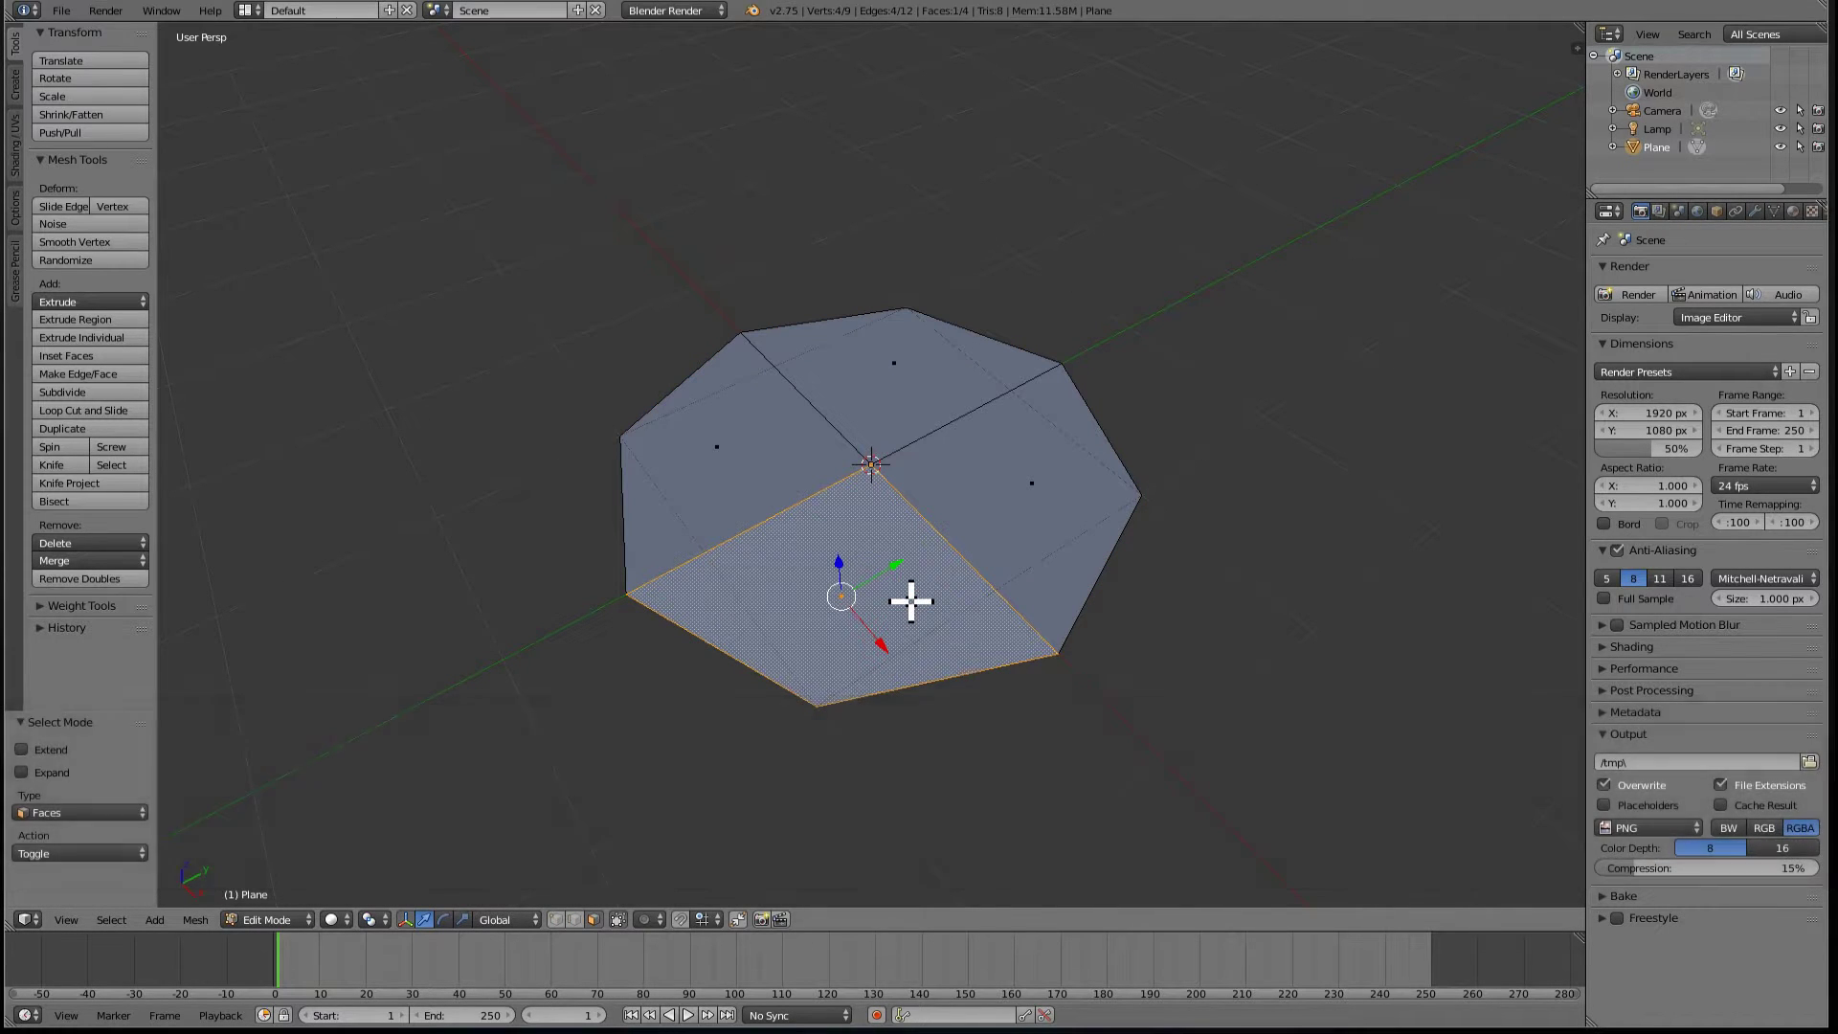
key(ctrl+i)
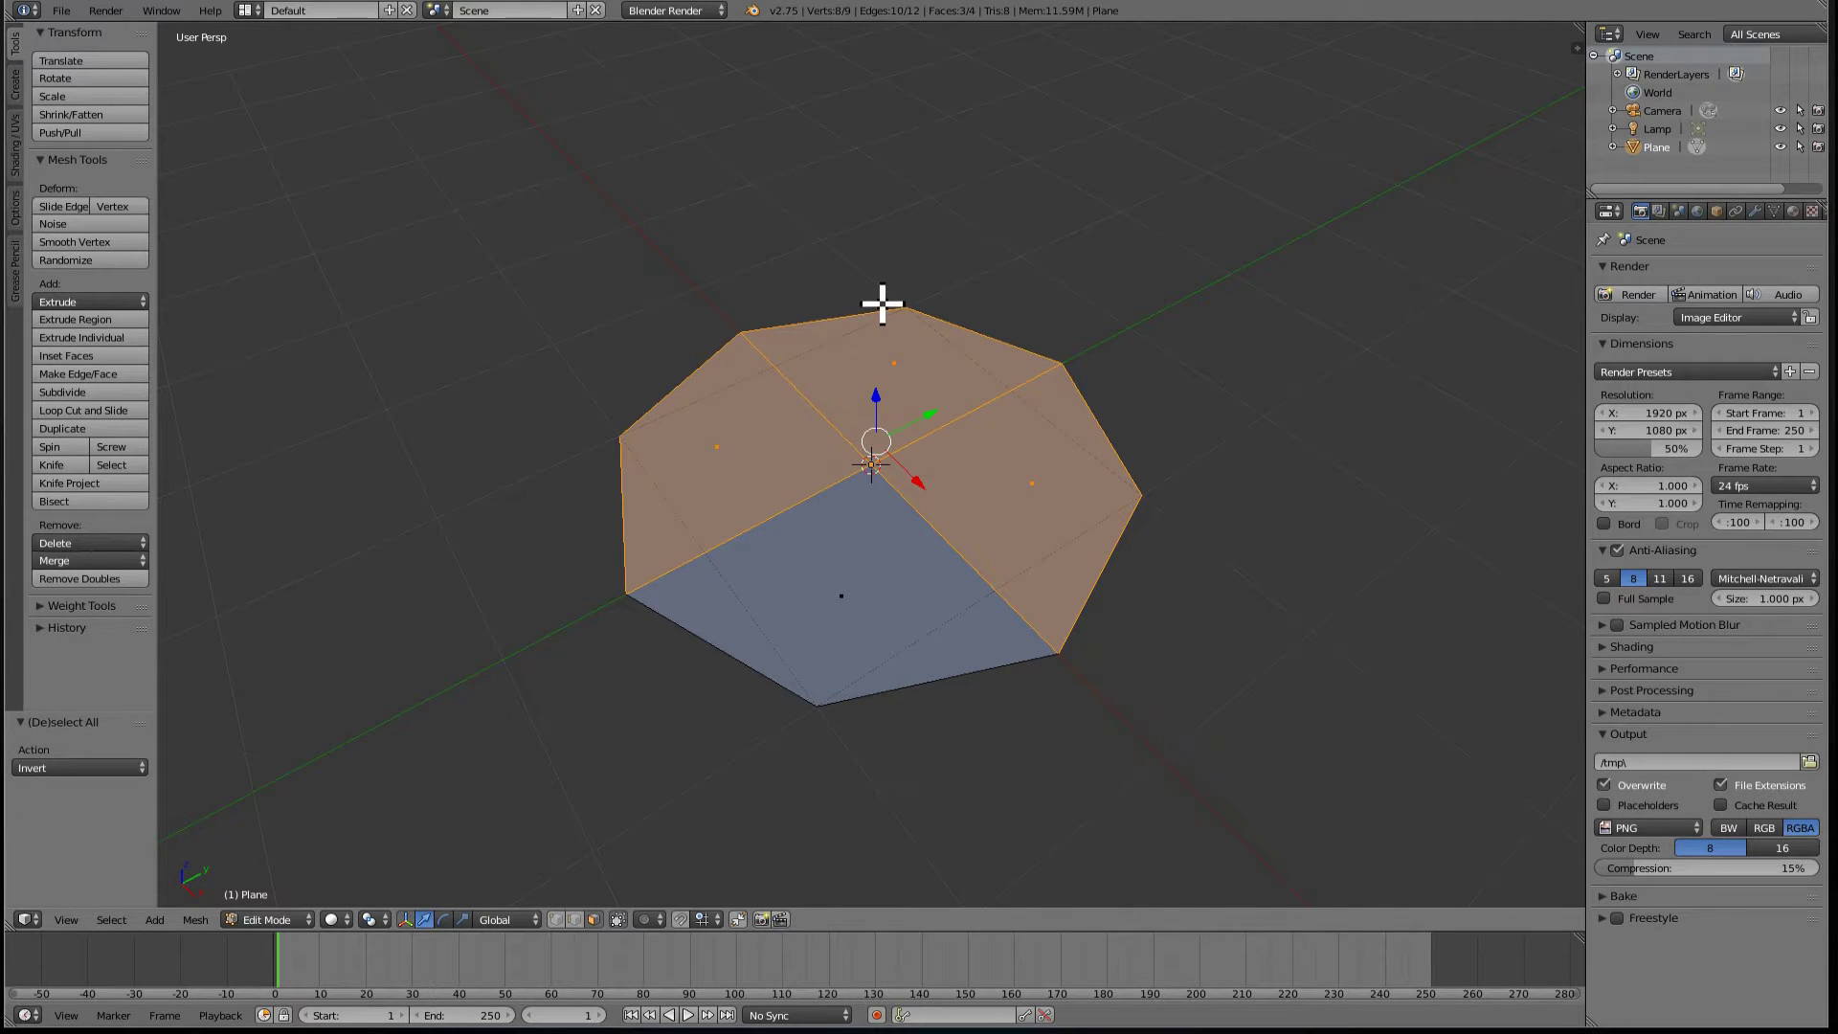
key(x)
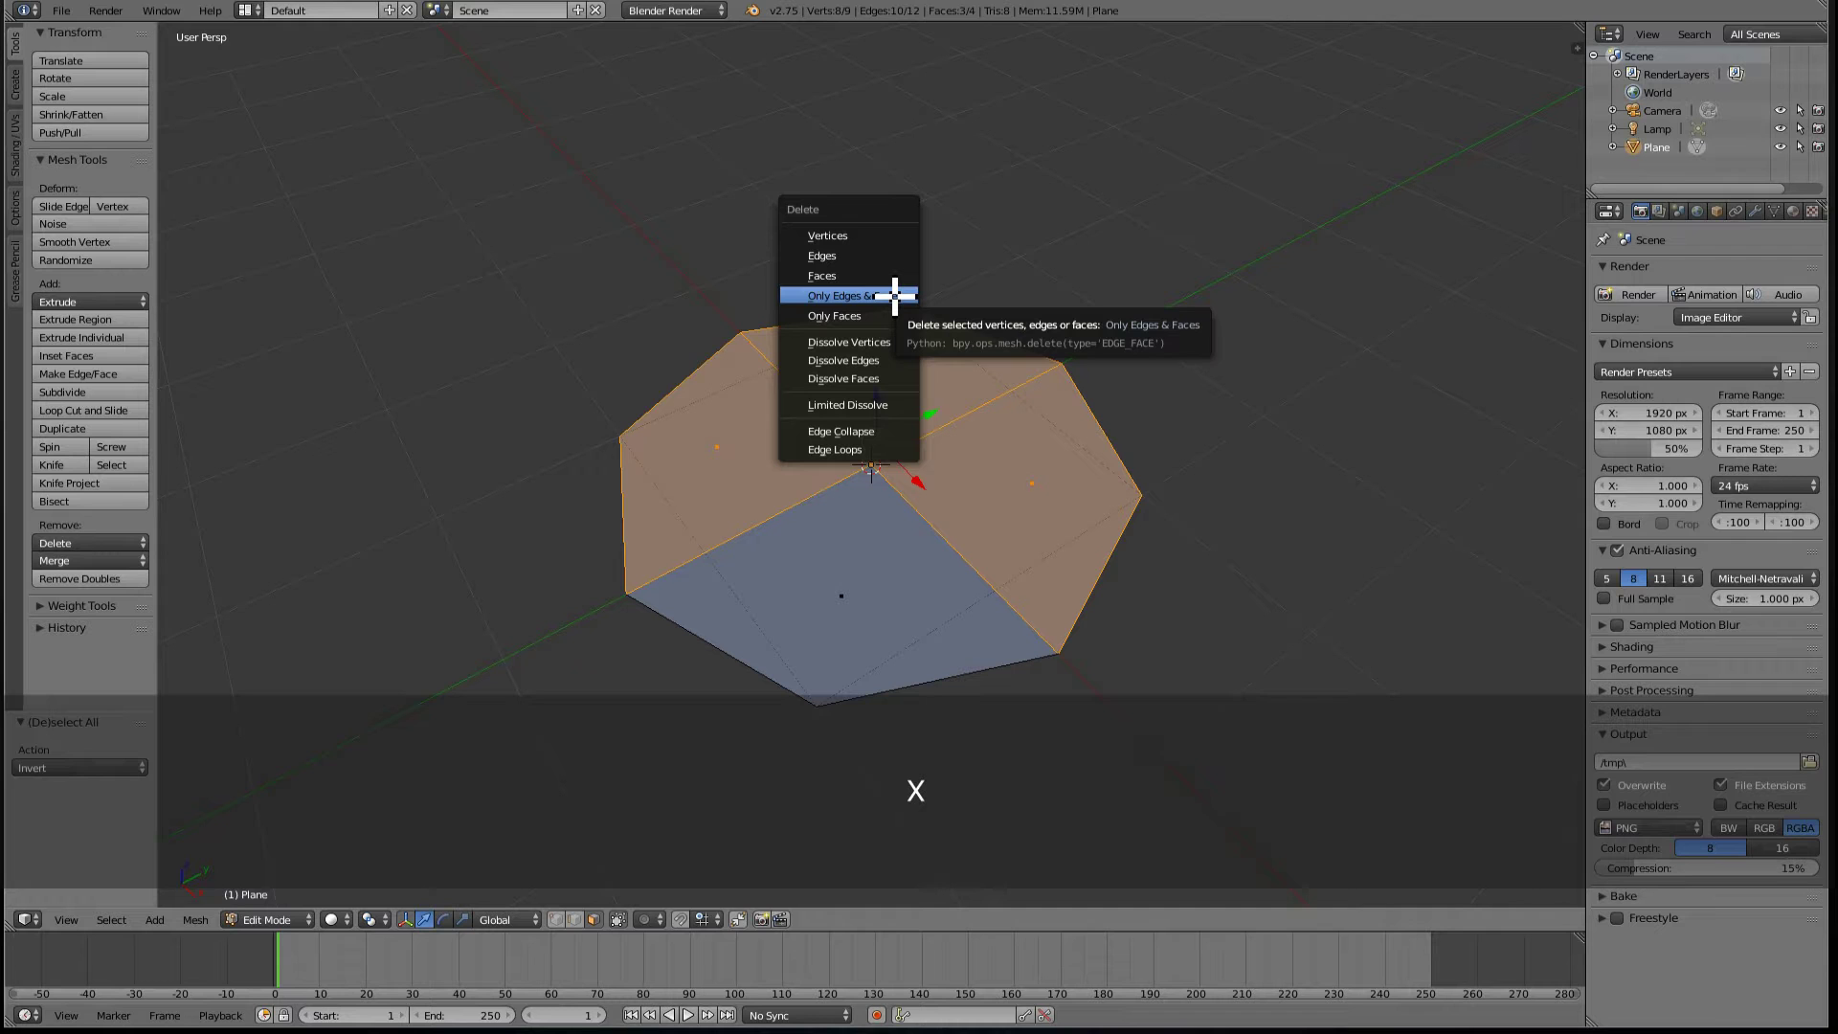
key(n)
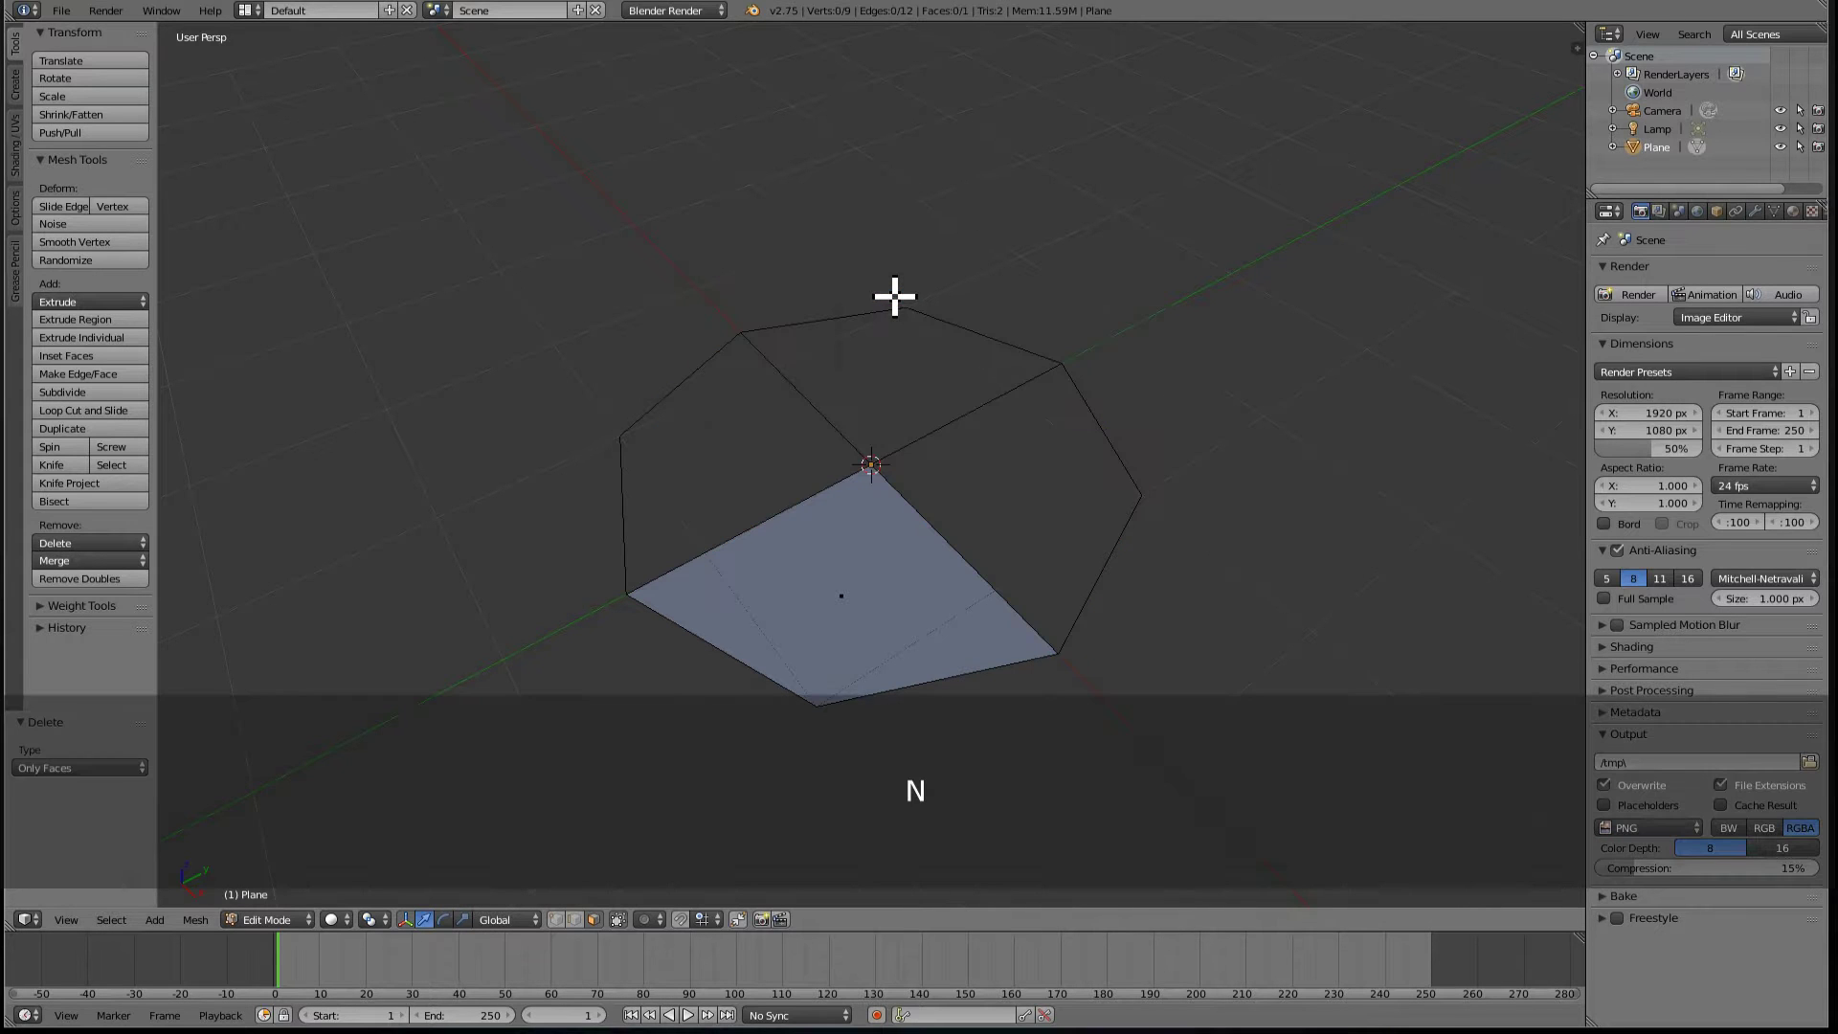
key(ctrl+z)
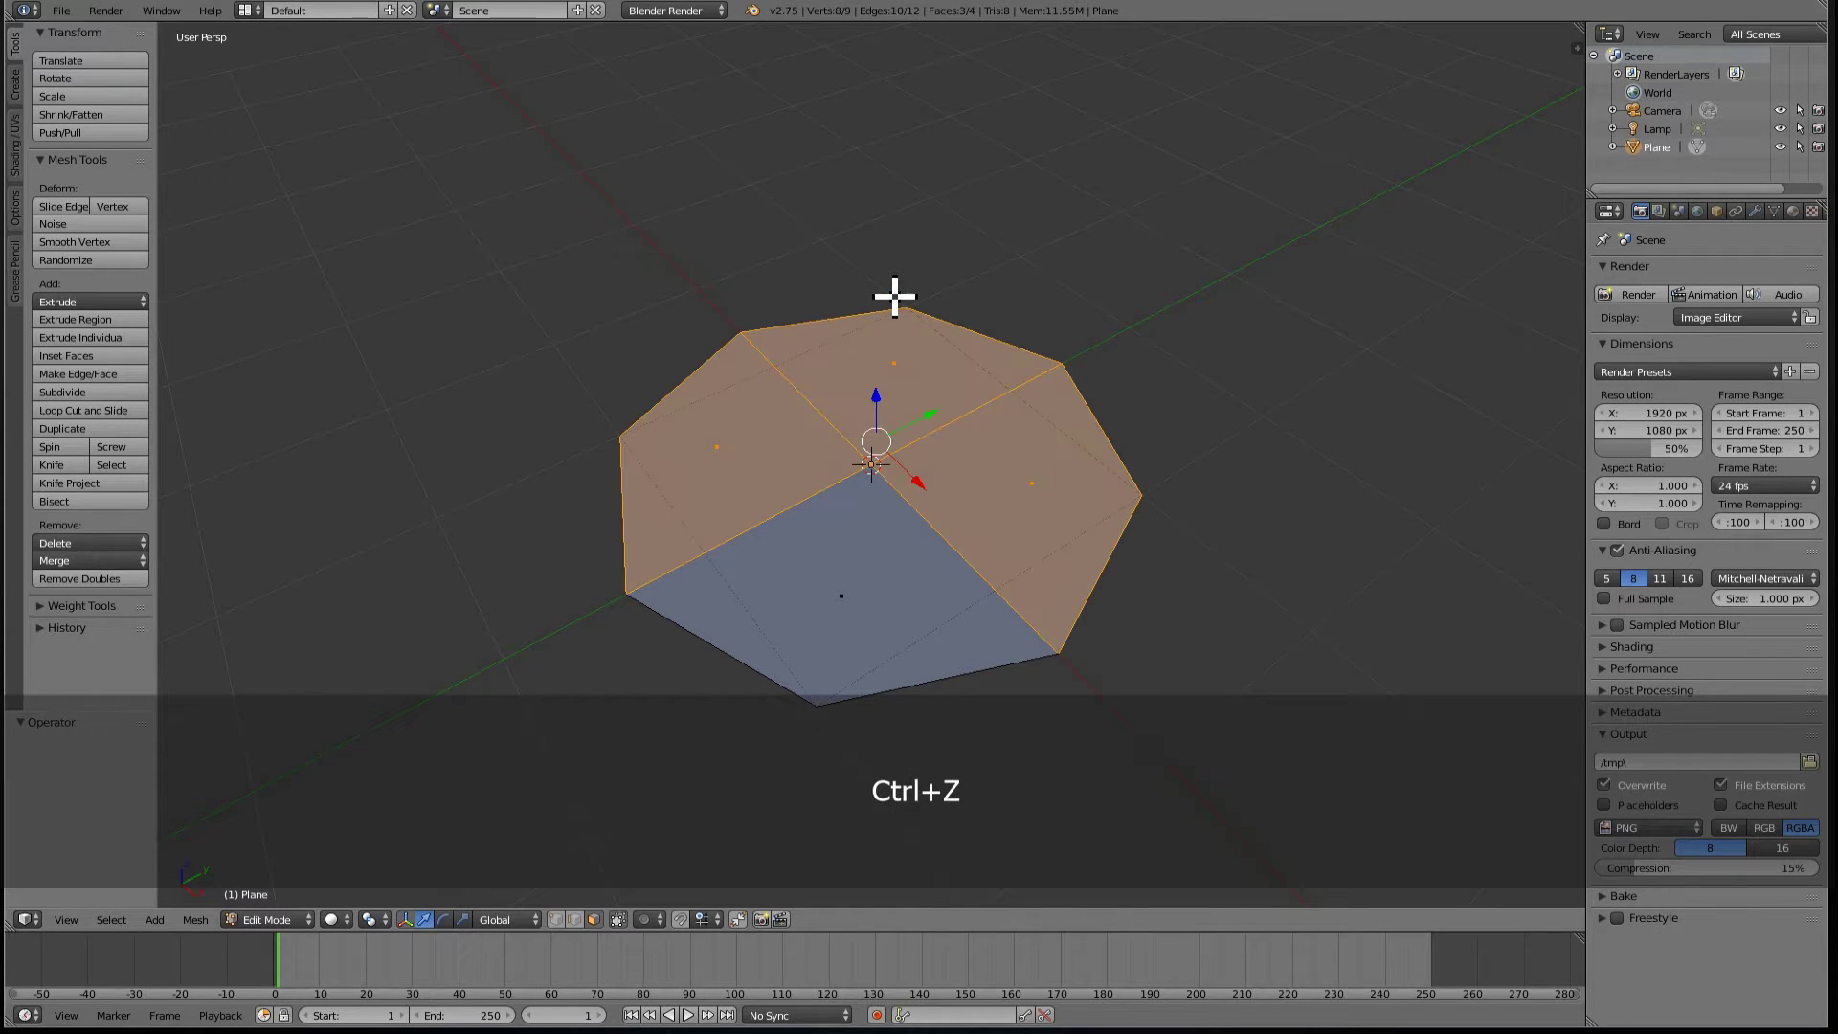
- Delete the three selected quarters with the Faces option, keeping only the front quarter
key(x)
key(f)
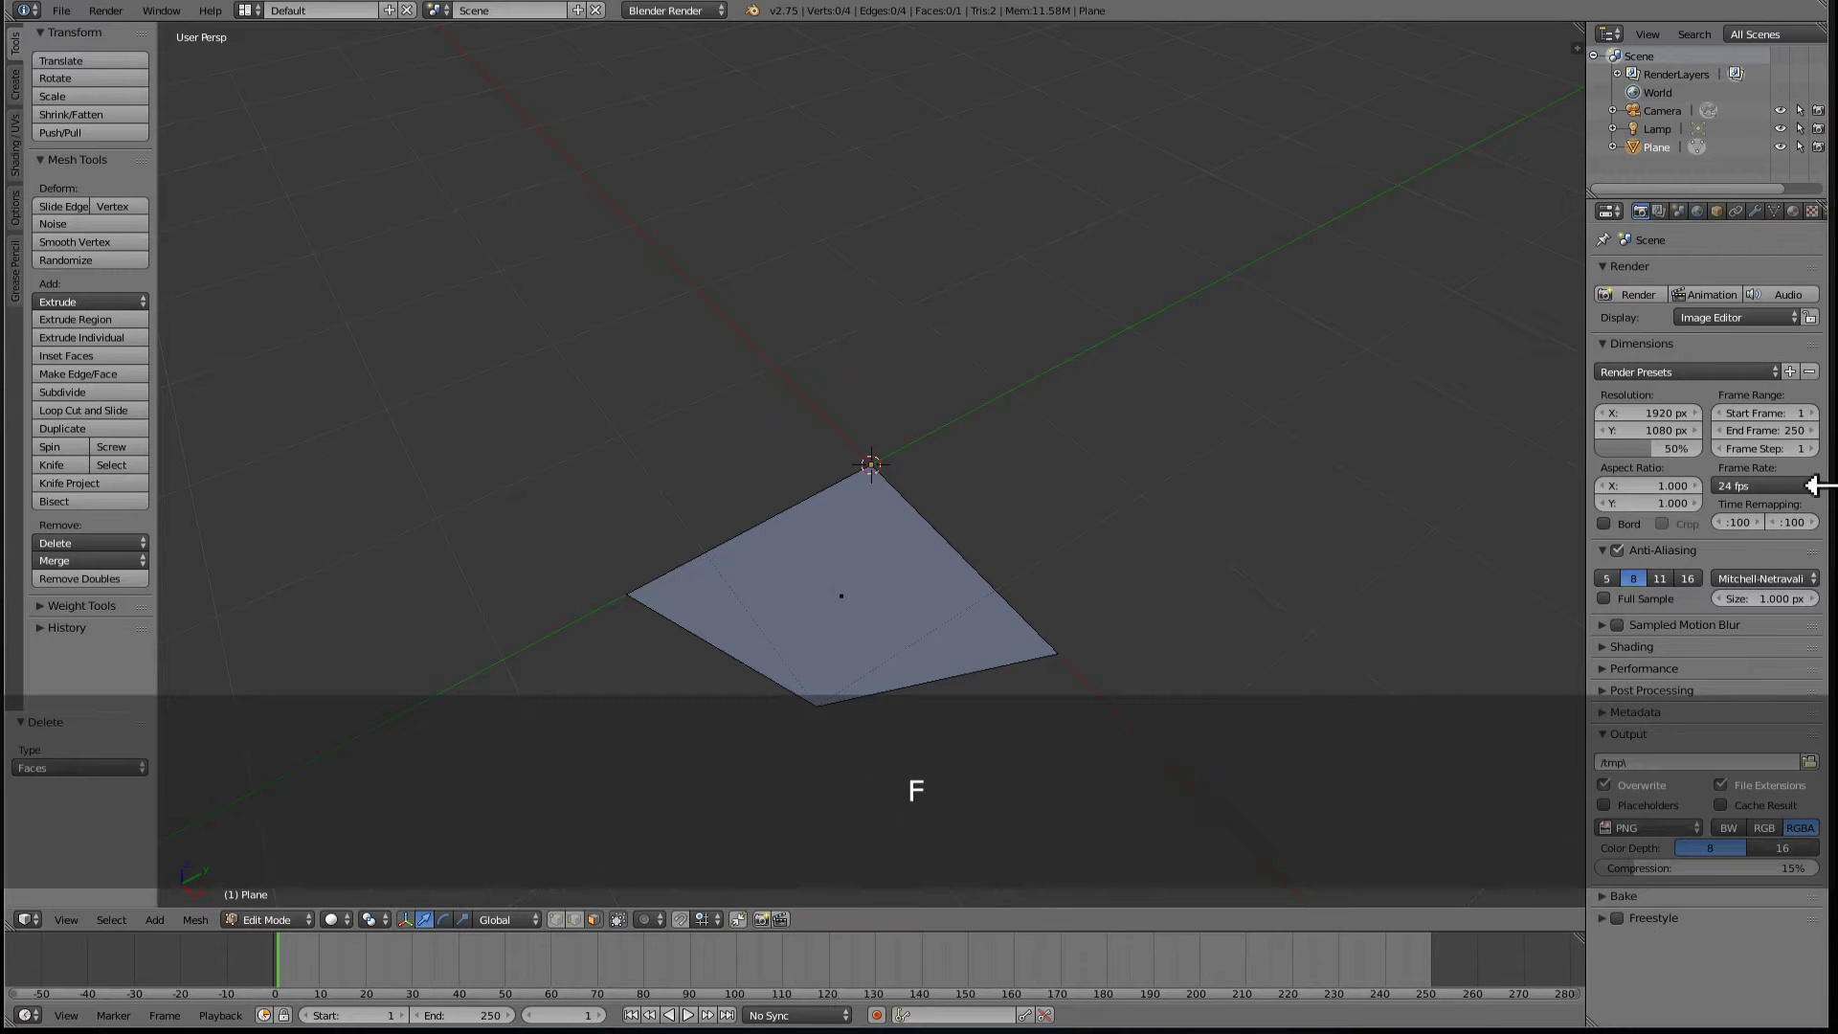
- Add a Mirror modifier on the X axis to the remaining quarter
click(1764, 215)
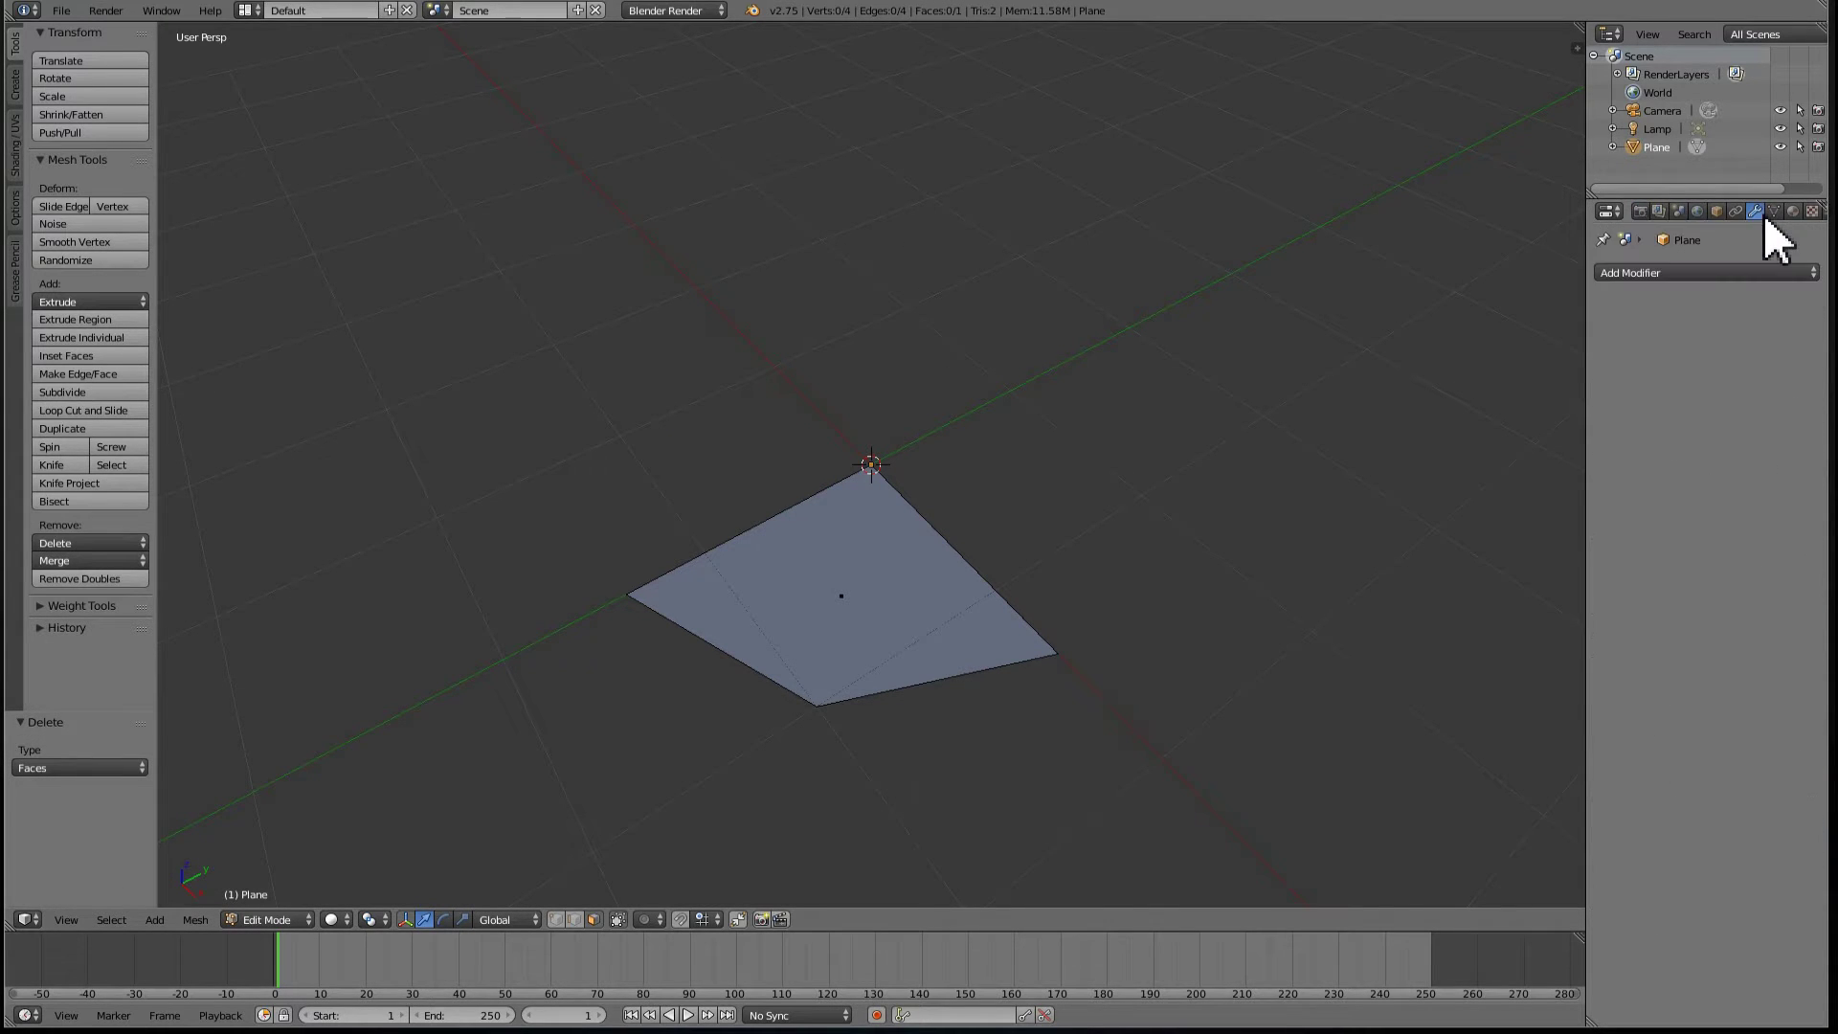
click(1675, 273)
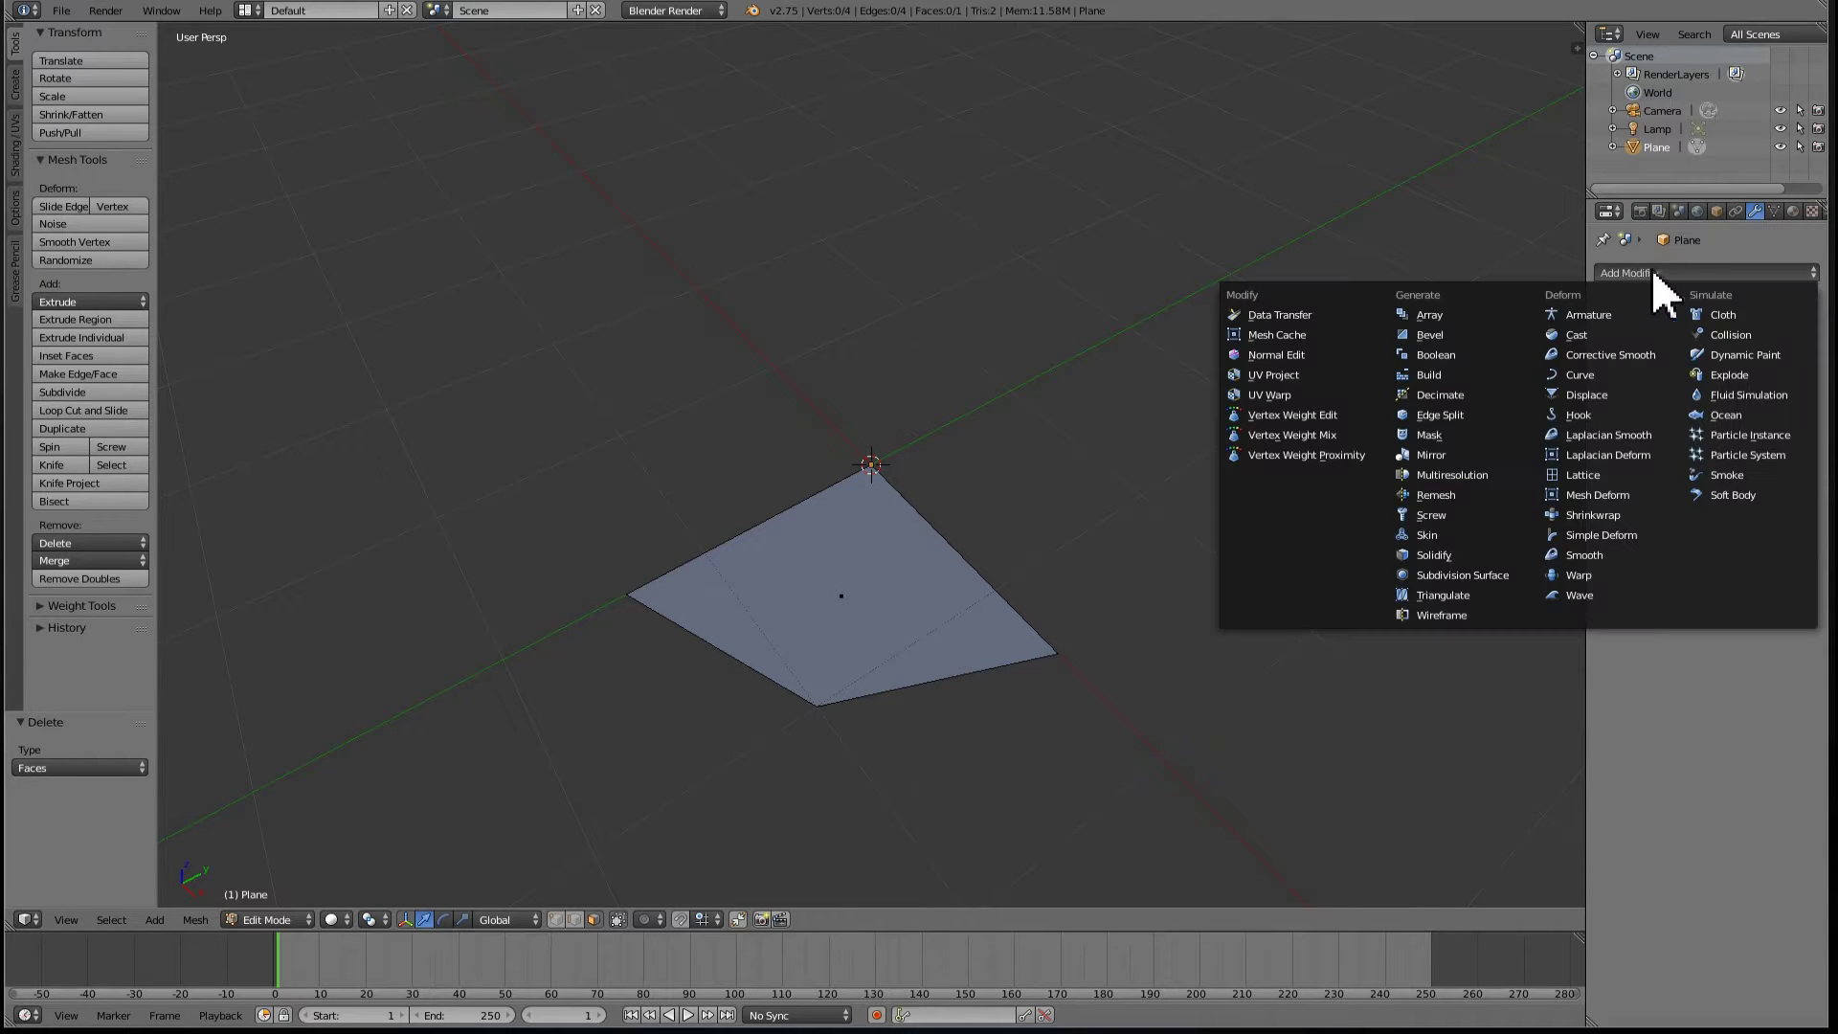
click(1480, 456)
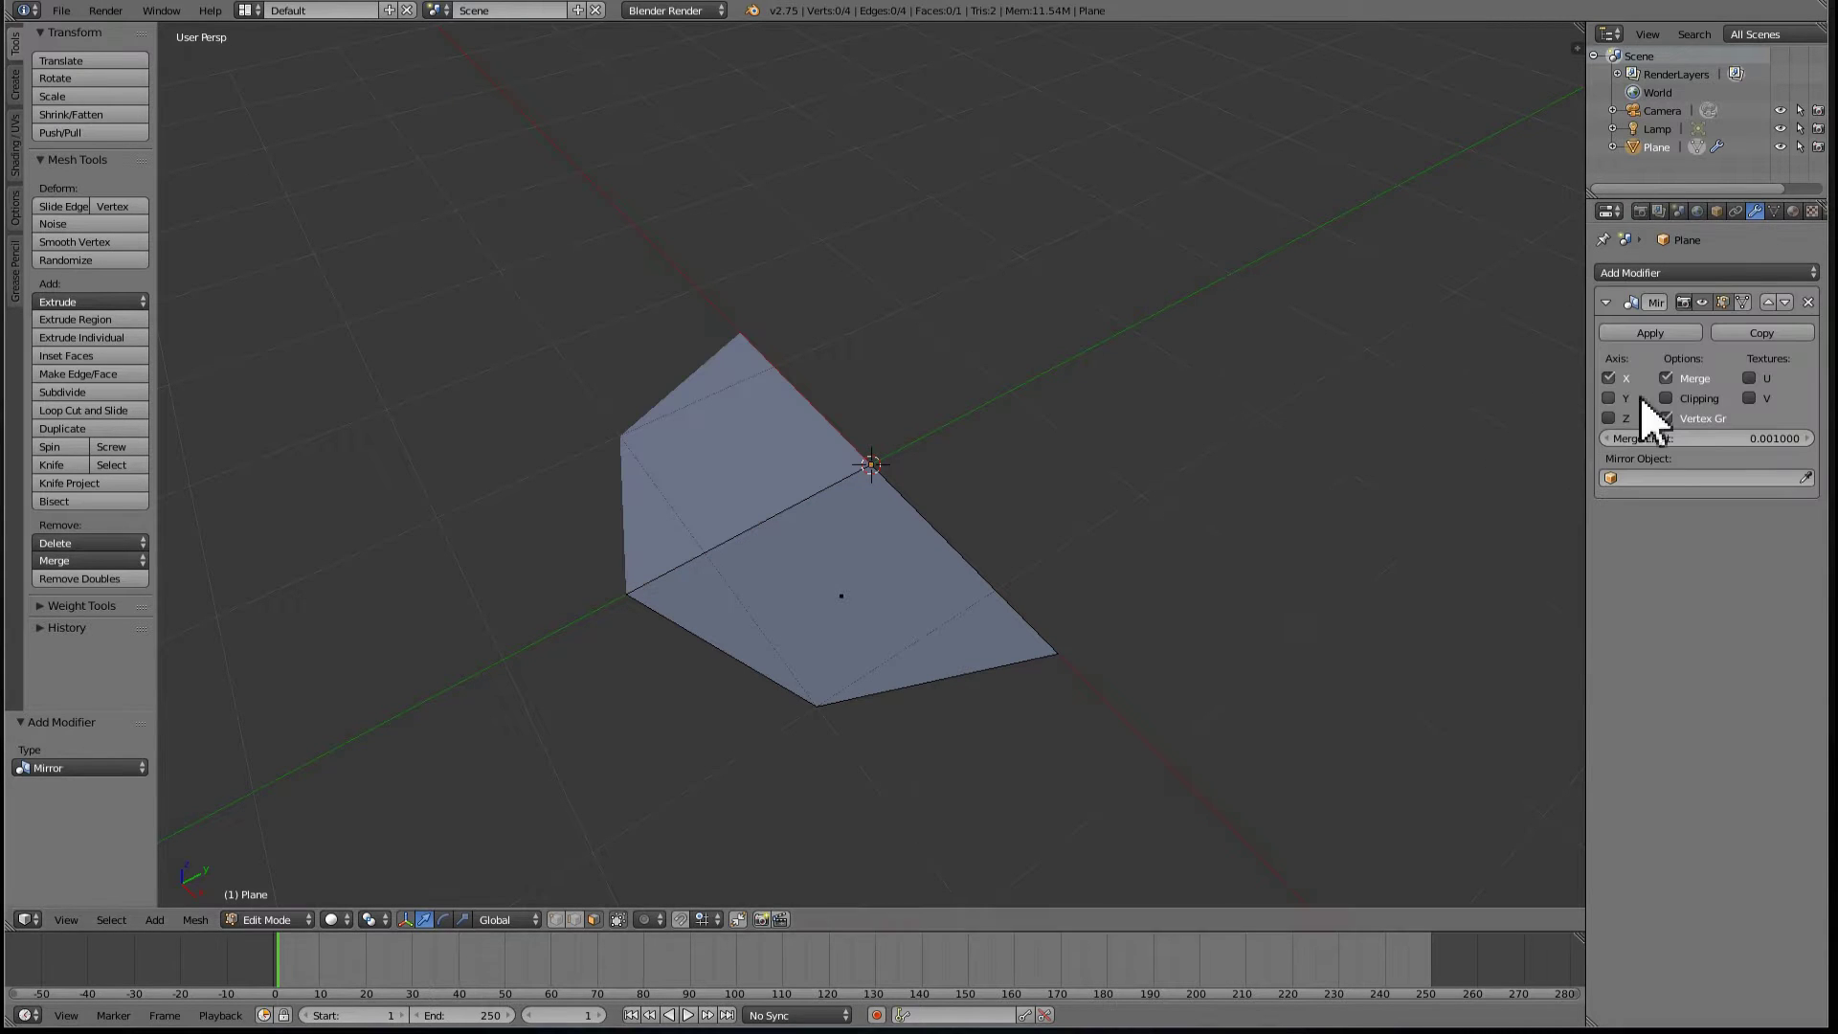
- Duplicate the Mirror modifier and set the copy to mirror on Y instead of X
click(1743, 332)
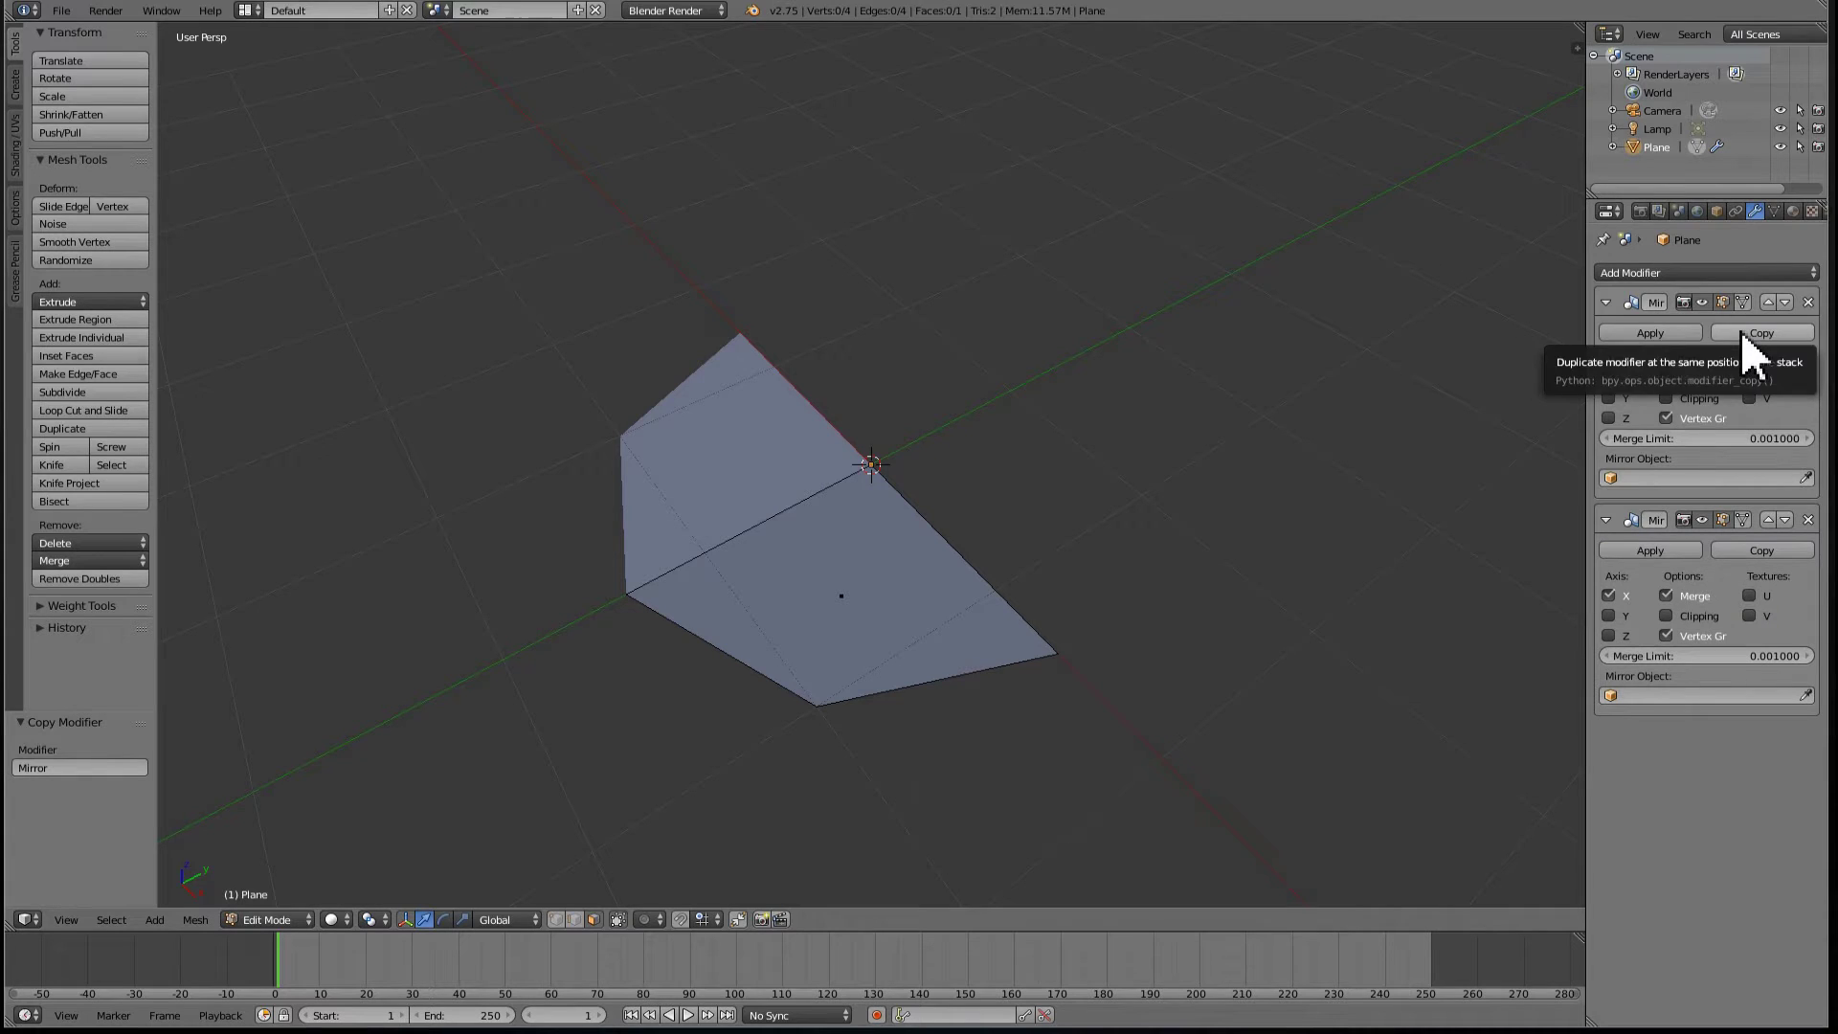
click(1609, 616)
click(1609, 595)
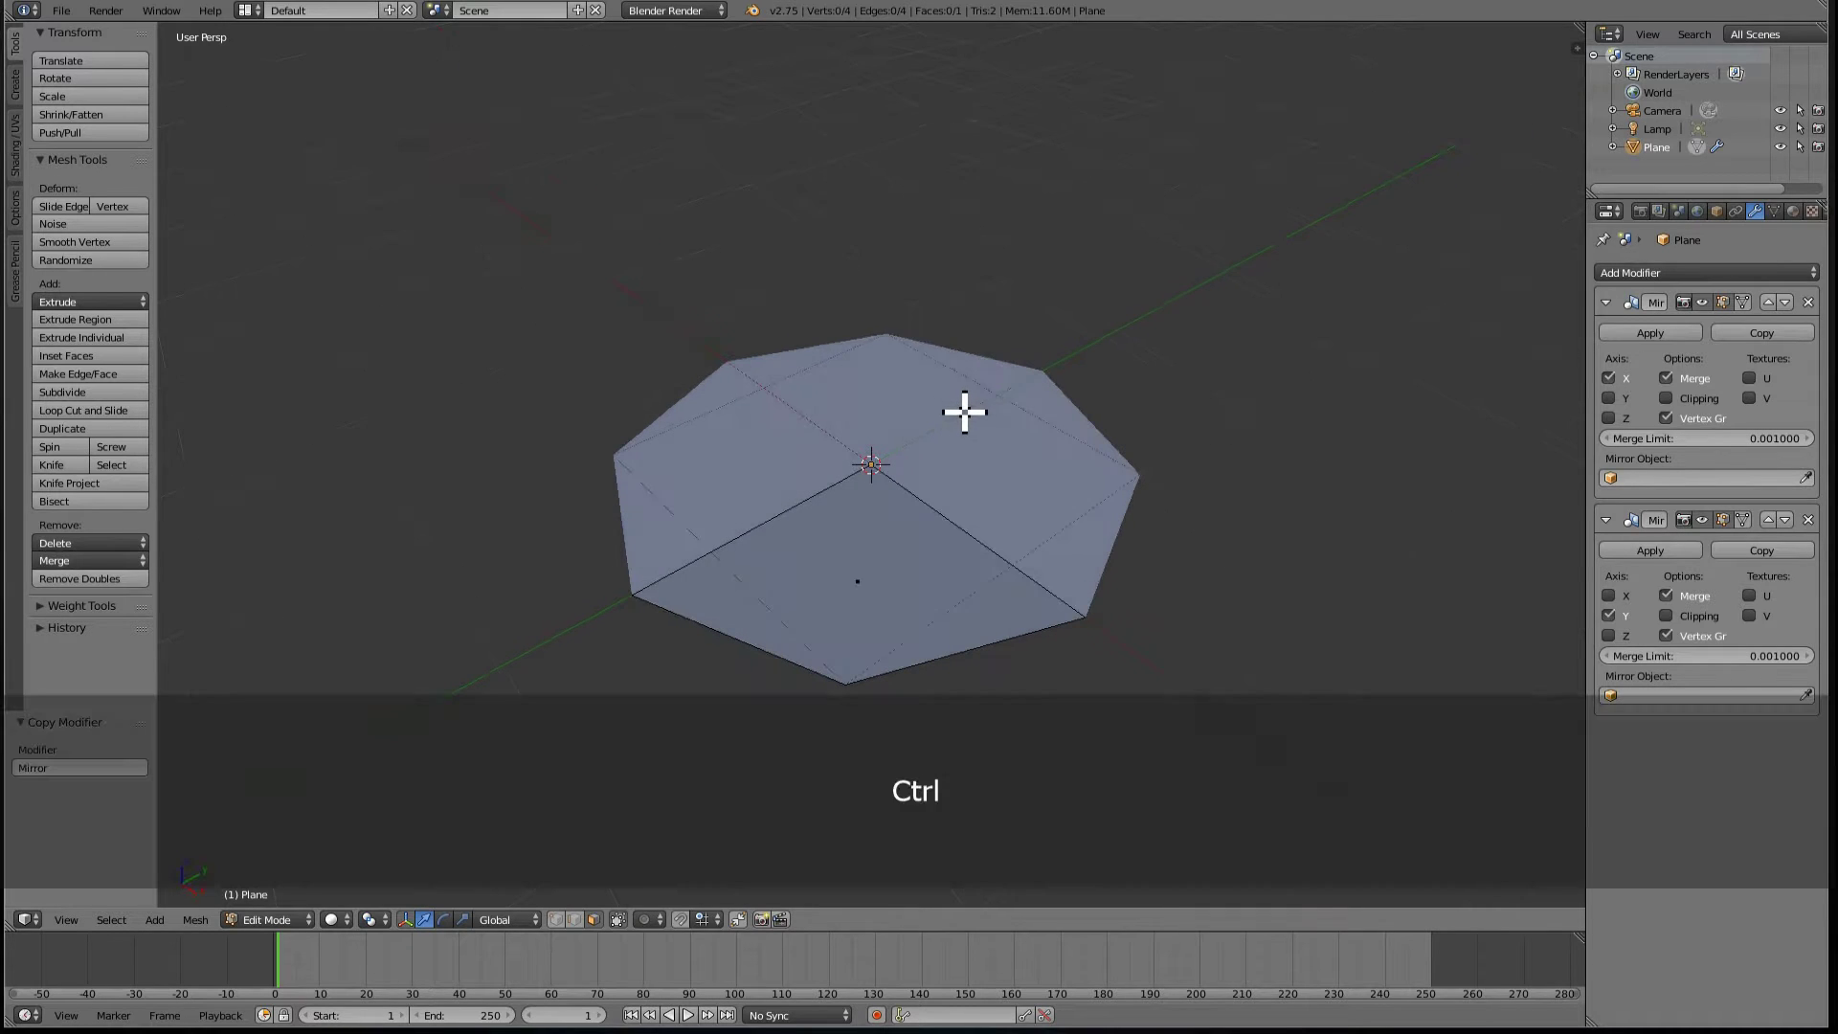
- Switch to edge select mode, select the whole quarter and make its normals consistent with the Inside option enabled
key(ctrl+Tab)
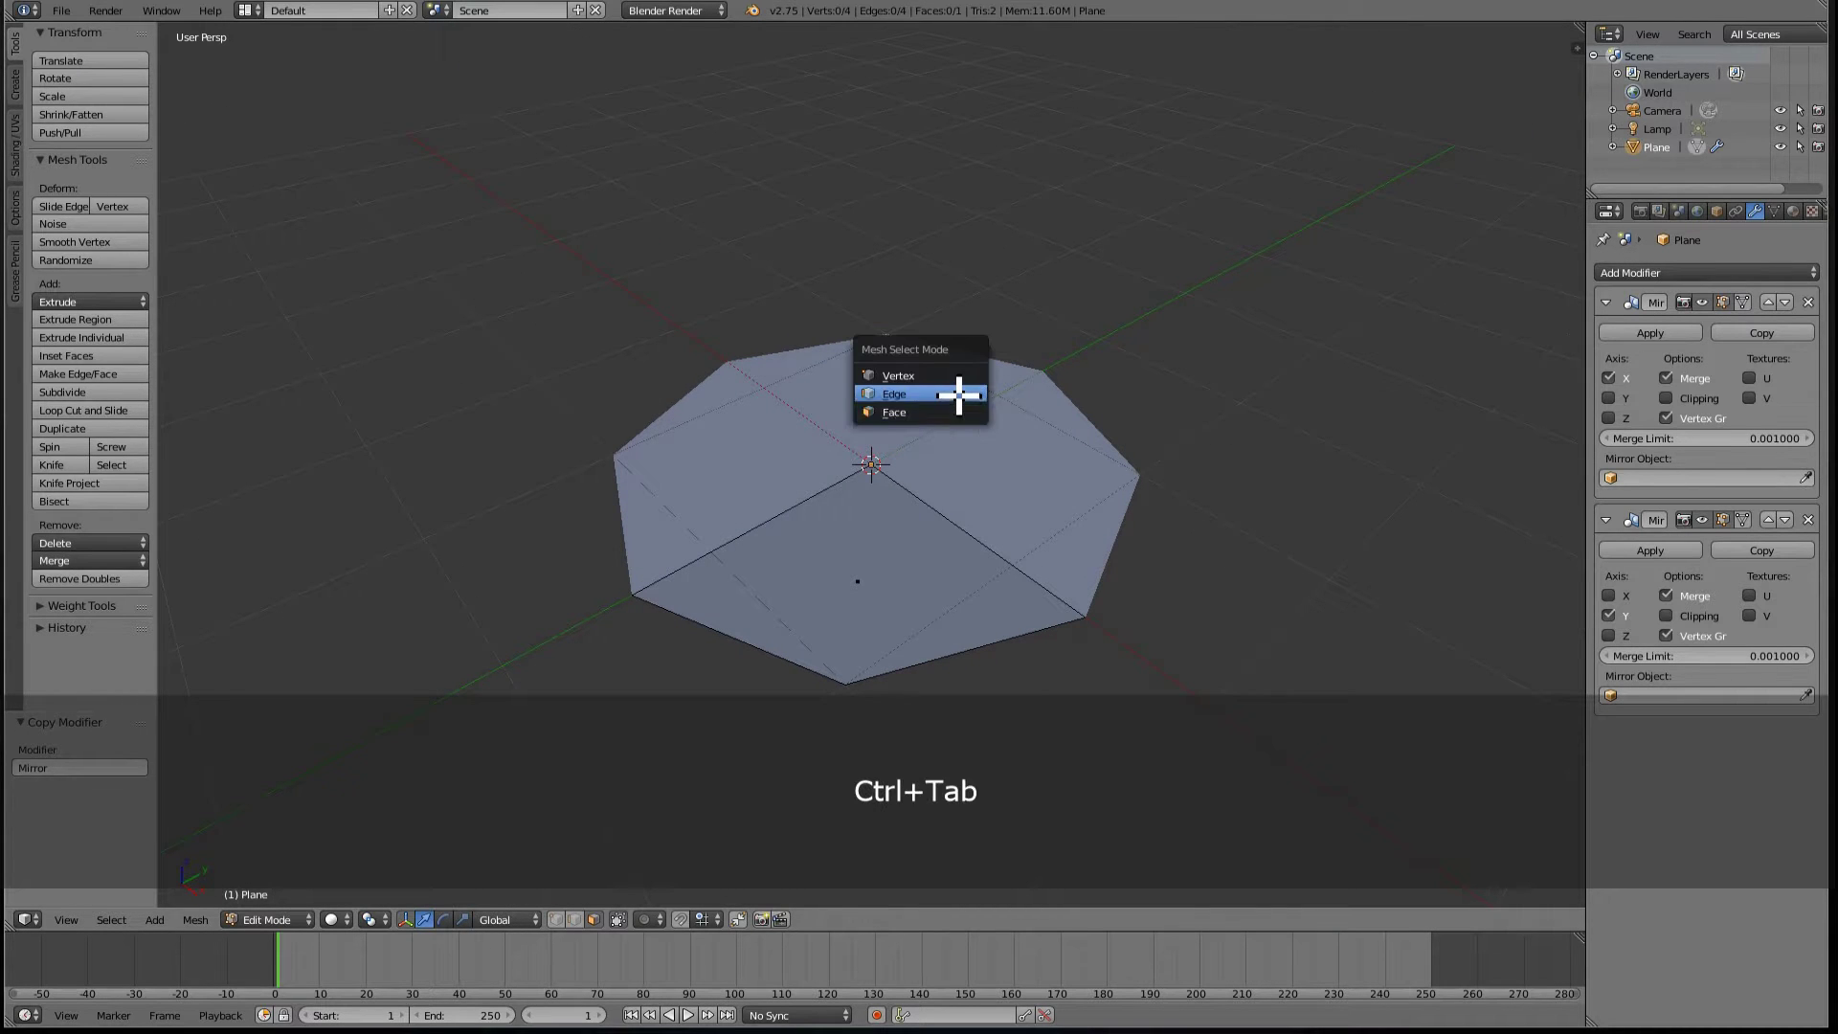
click(956, 394)
key(a)
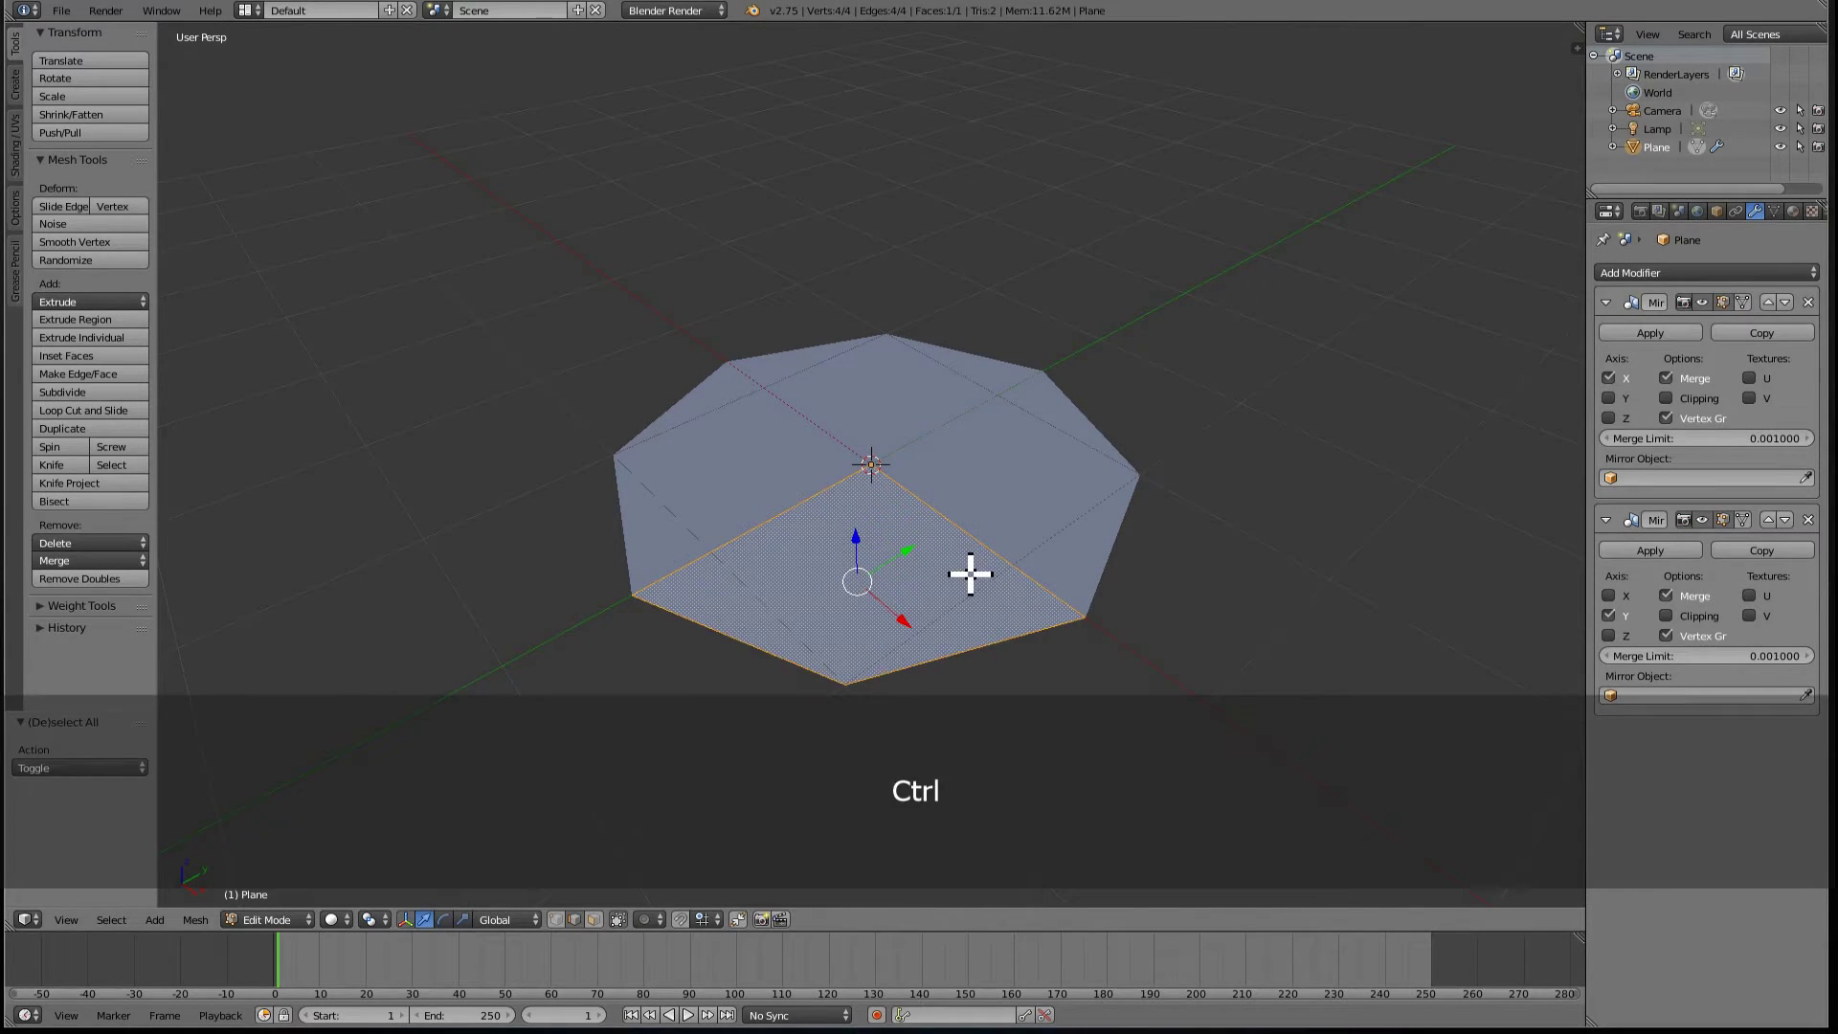
key(ctrl+n)
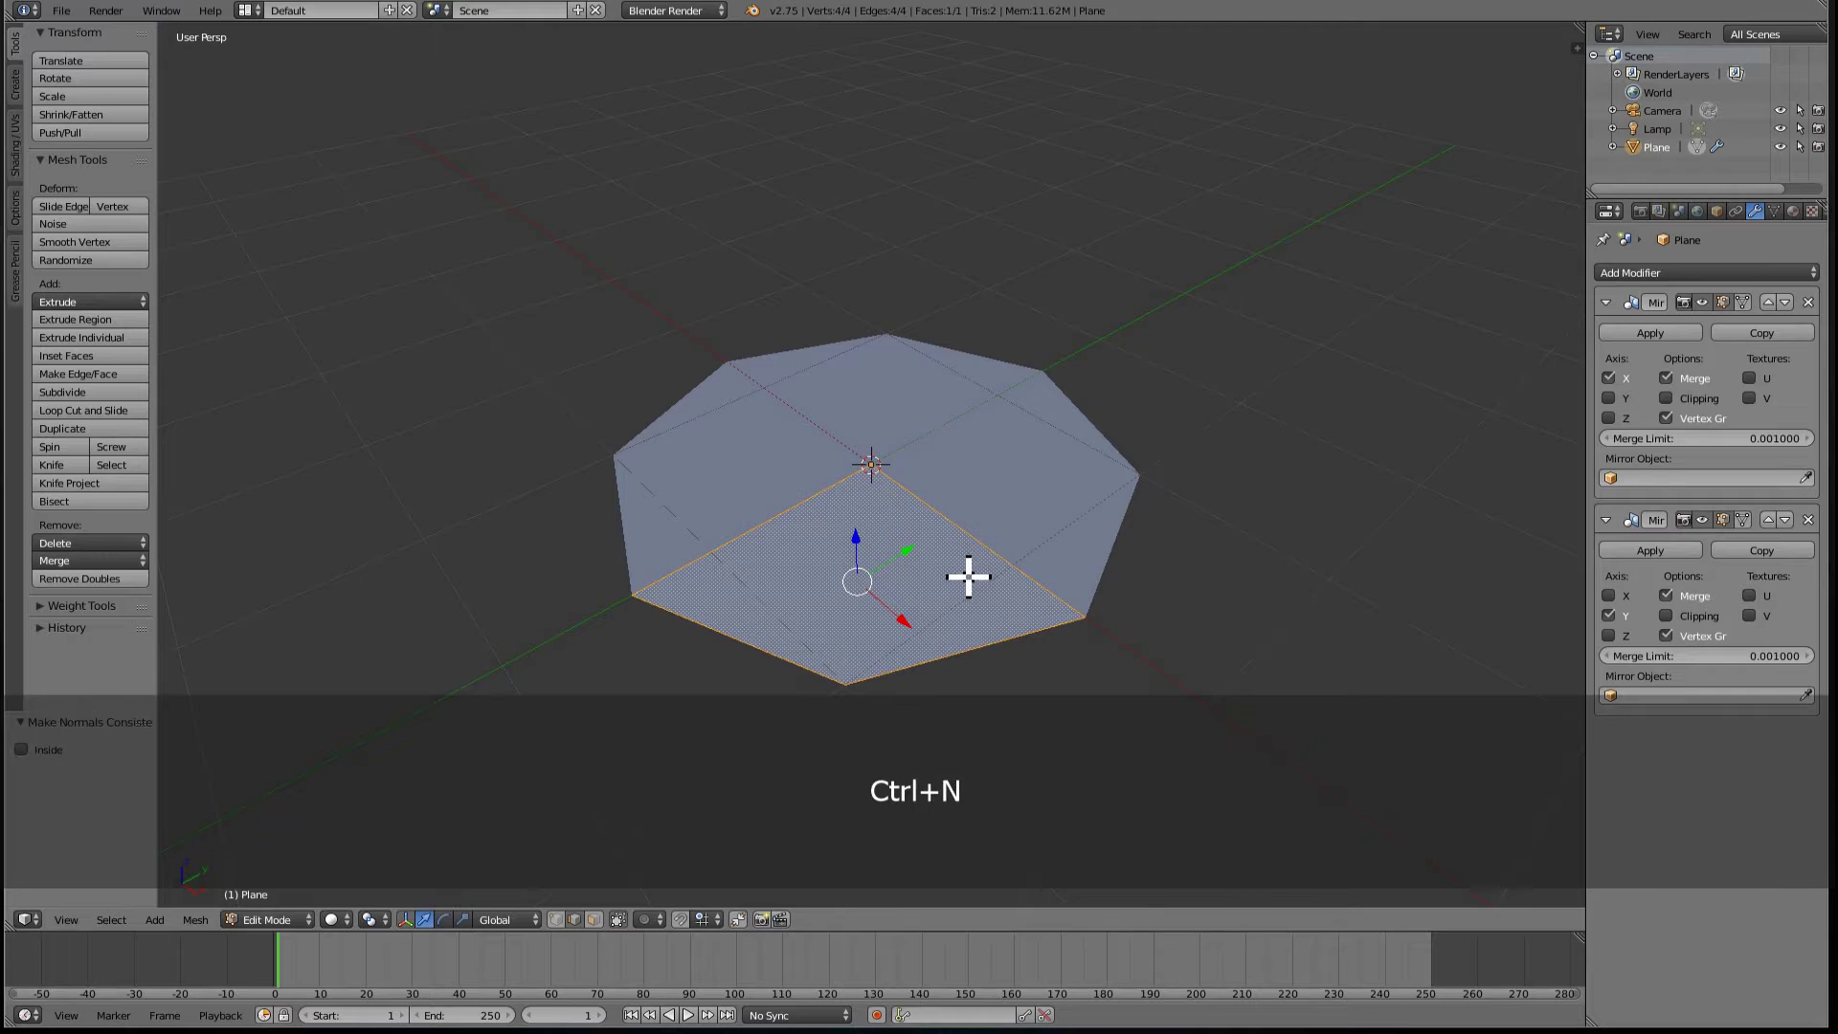
click(31, 751)
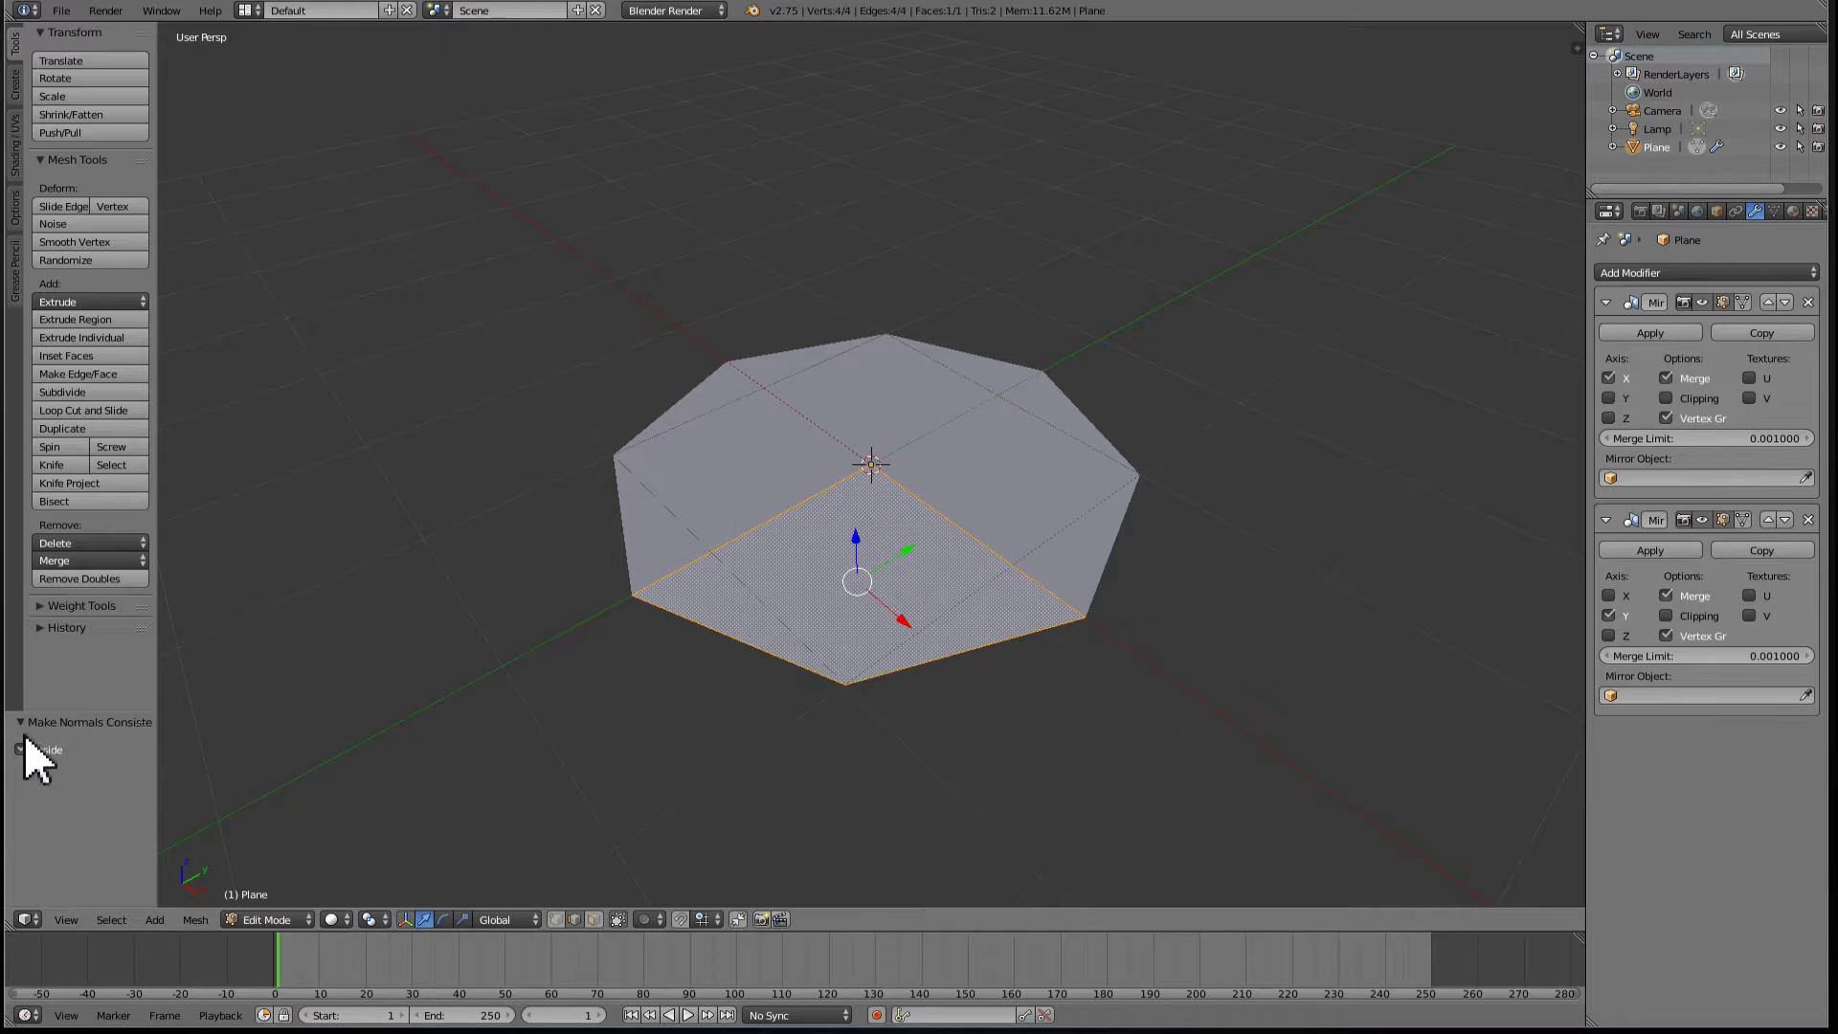
- Select the quarter's two outer edges in edge select mode and extrude them down along Z by about 0.44
key(ctrl+Tab)
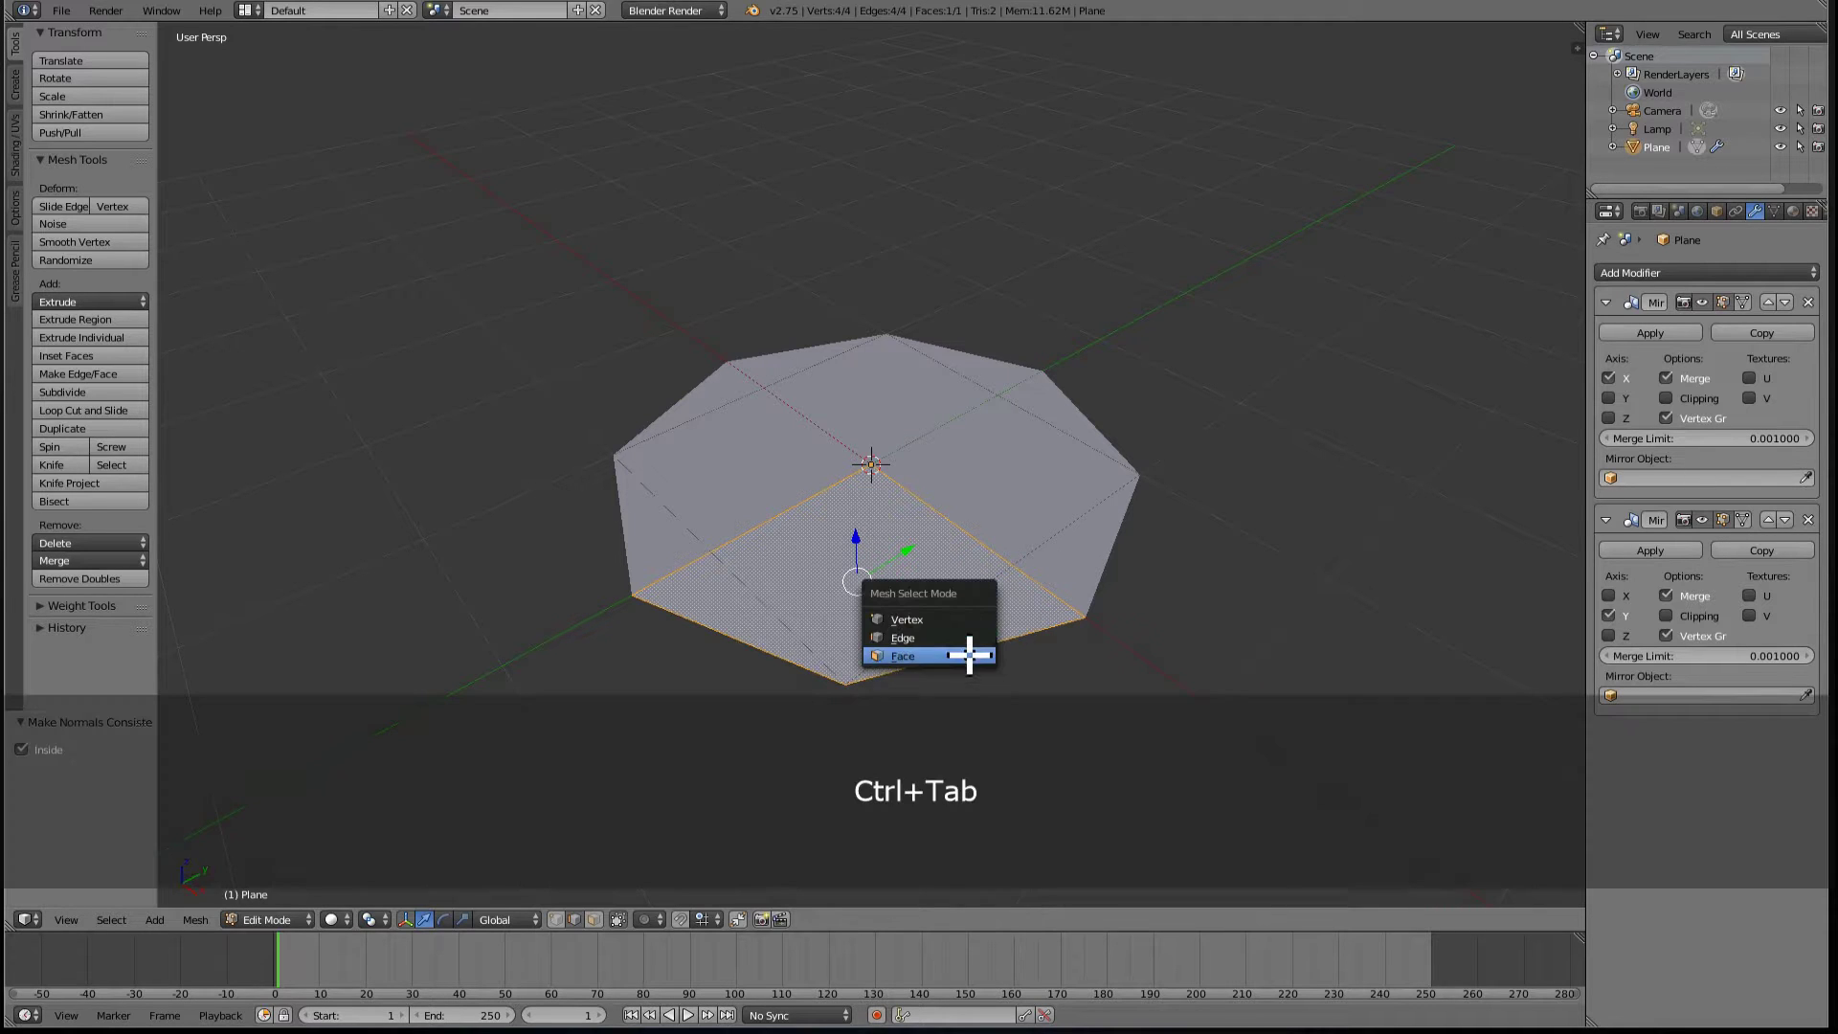
click(972, 641)
right_click(889, 670)
shift+right_click(798, 676)
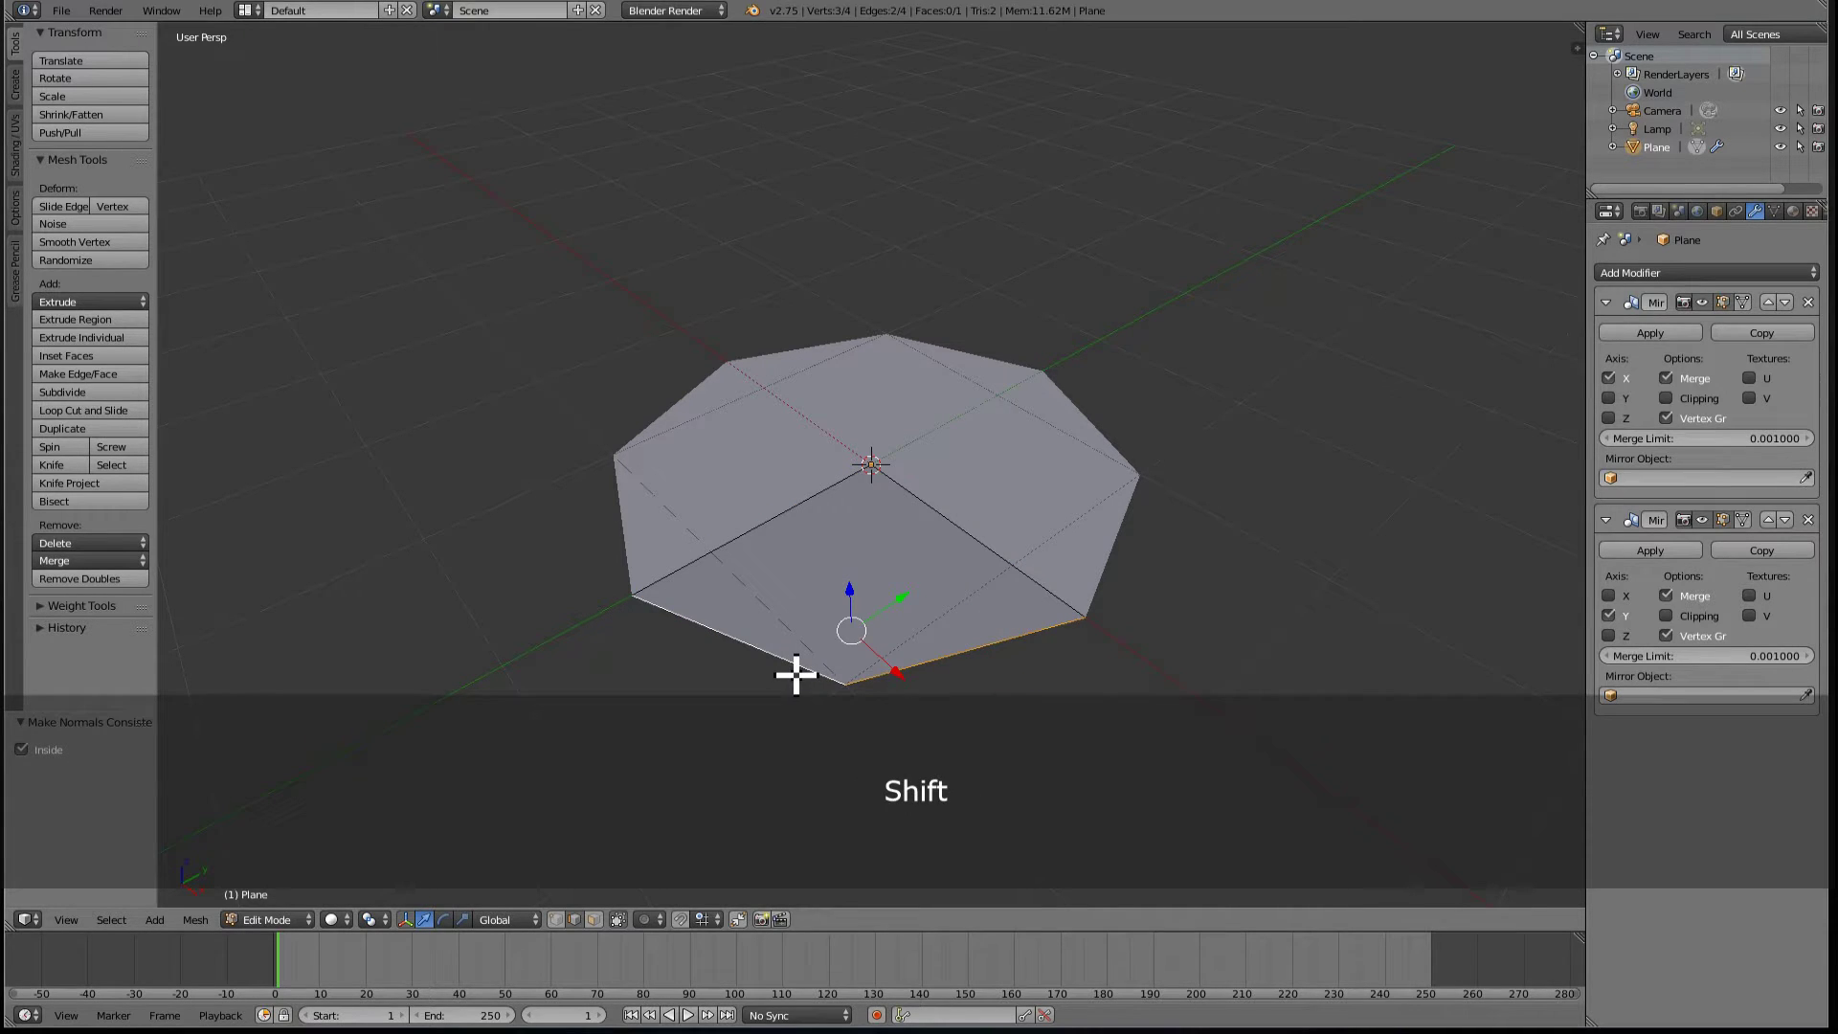
middle_drag(887, 740, 944, 542)
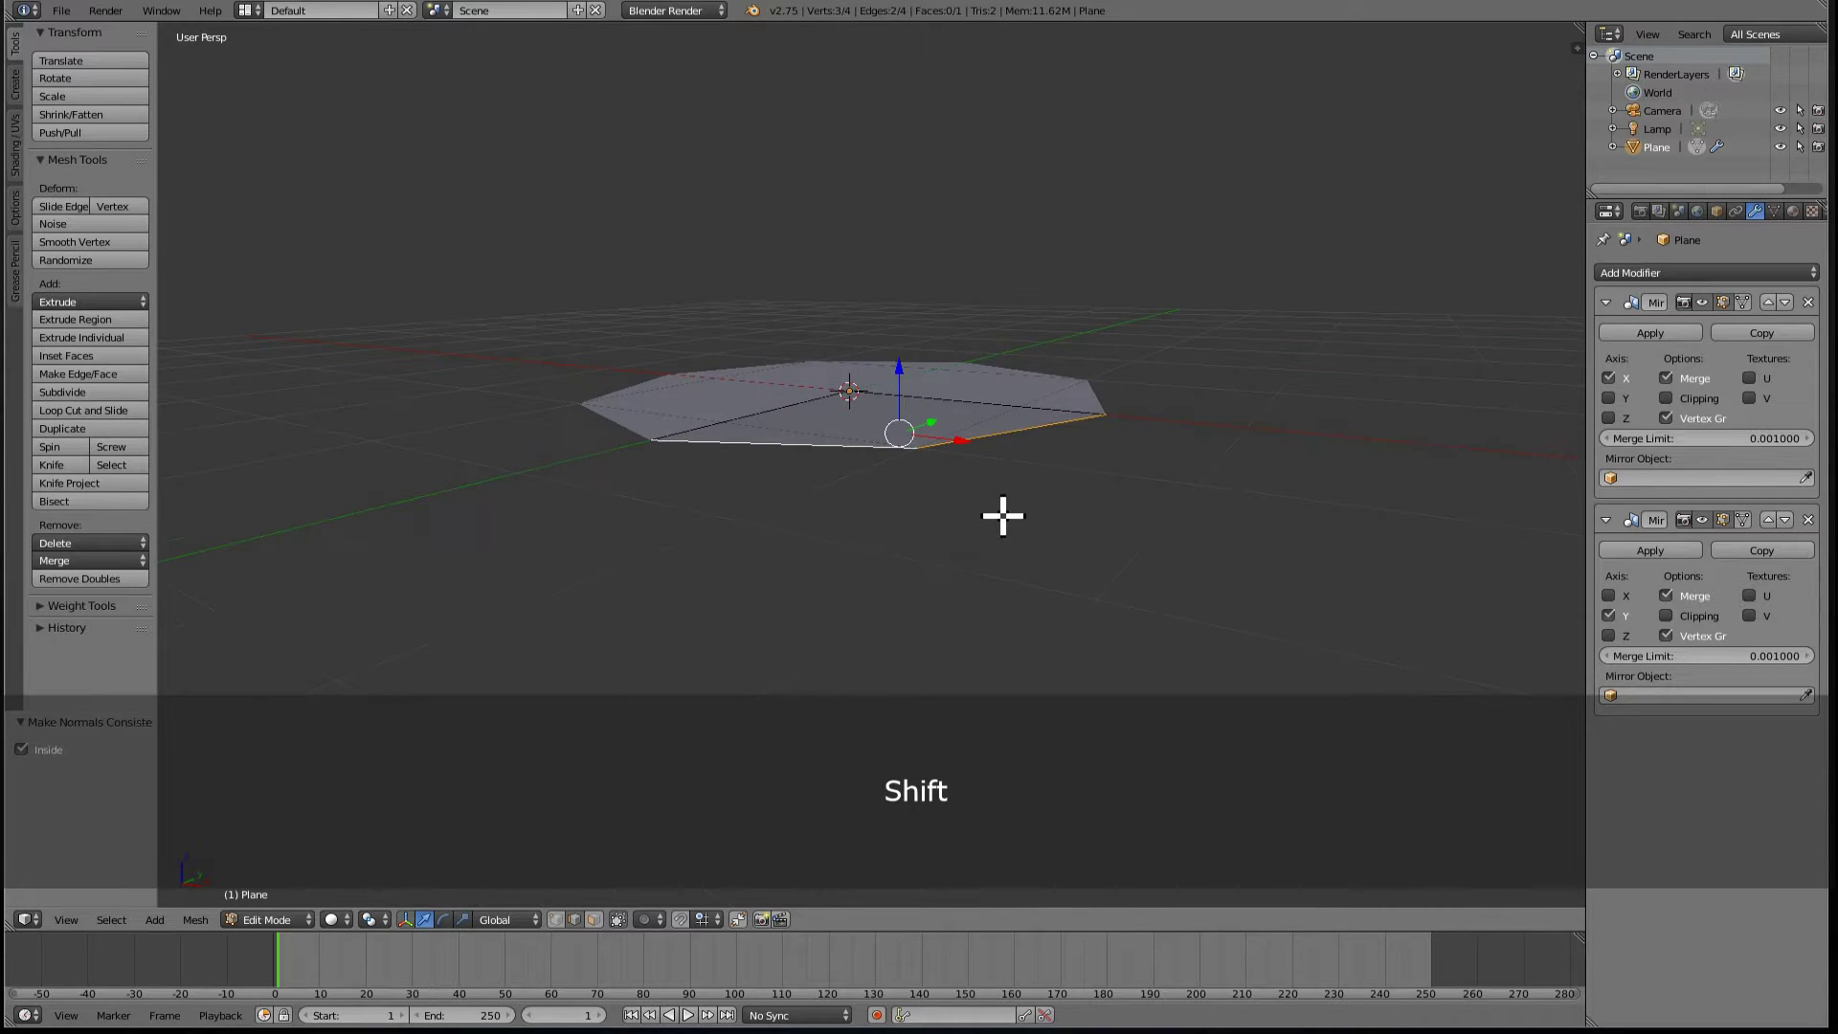
key(e)
key(z)
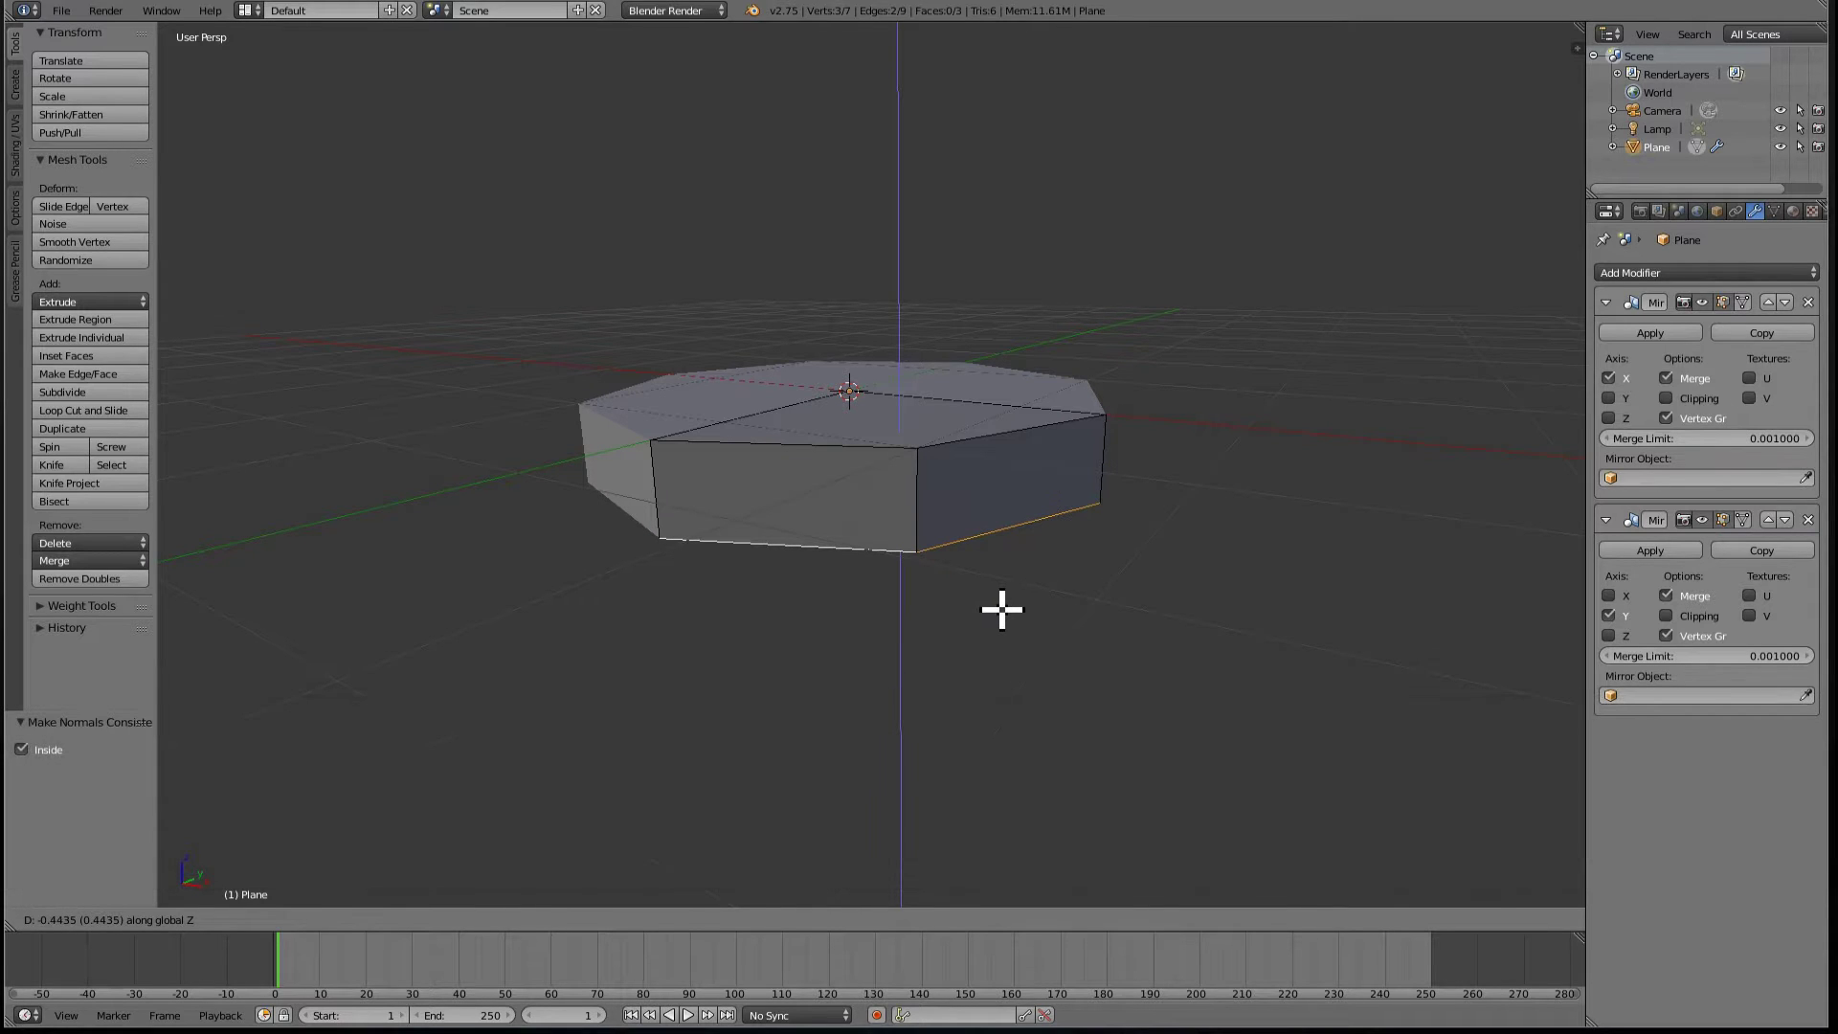
click(1001, 609)
- Extrude the two lower edges down along Z by about 0.04 to form a thin band
key(e)
key(z)
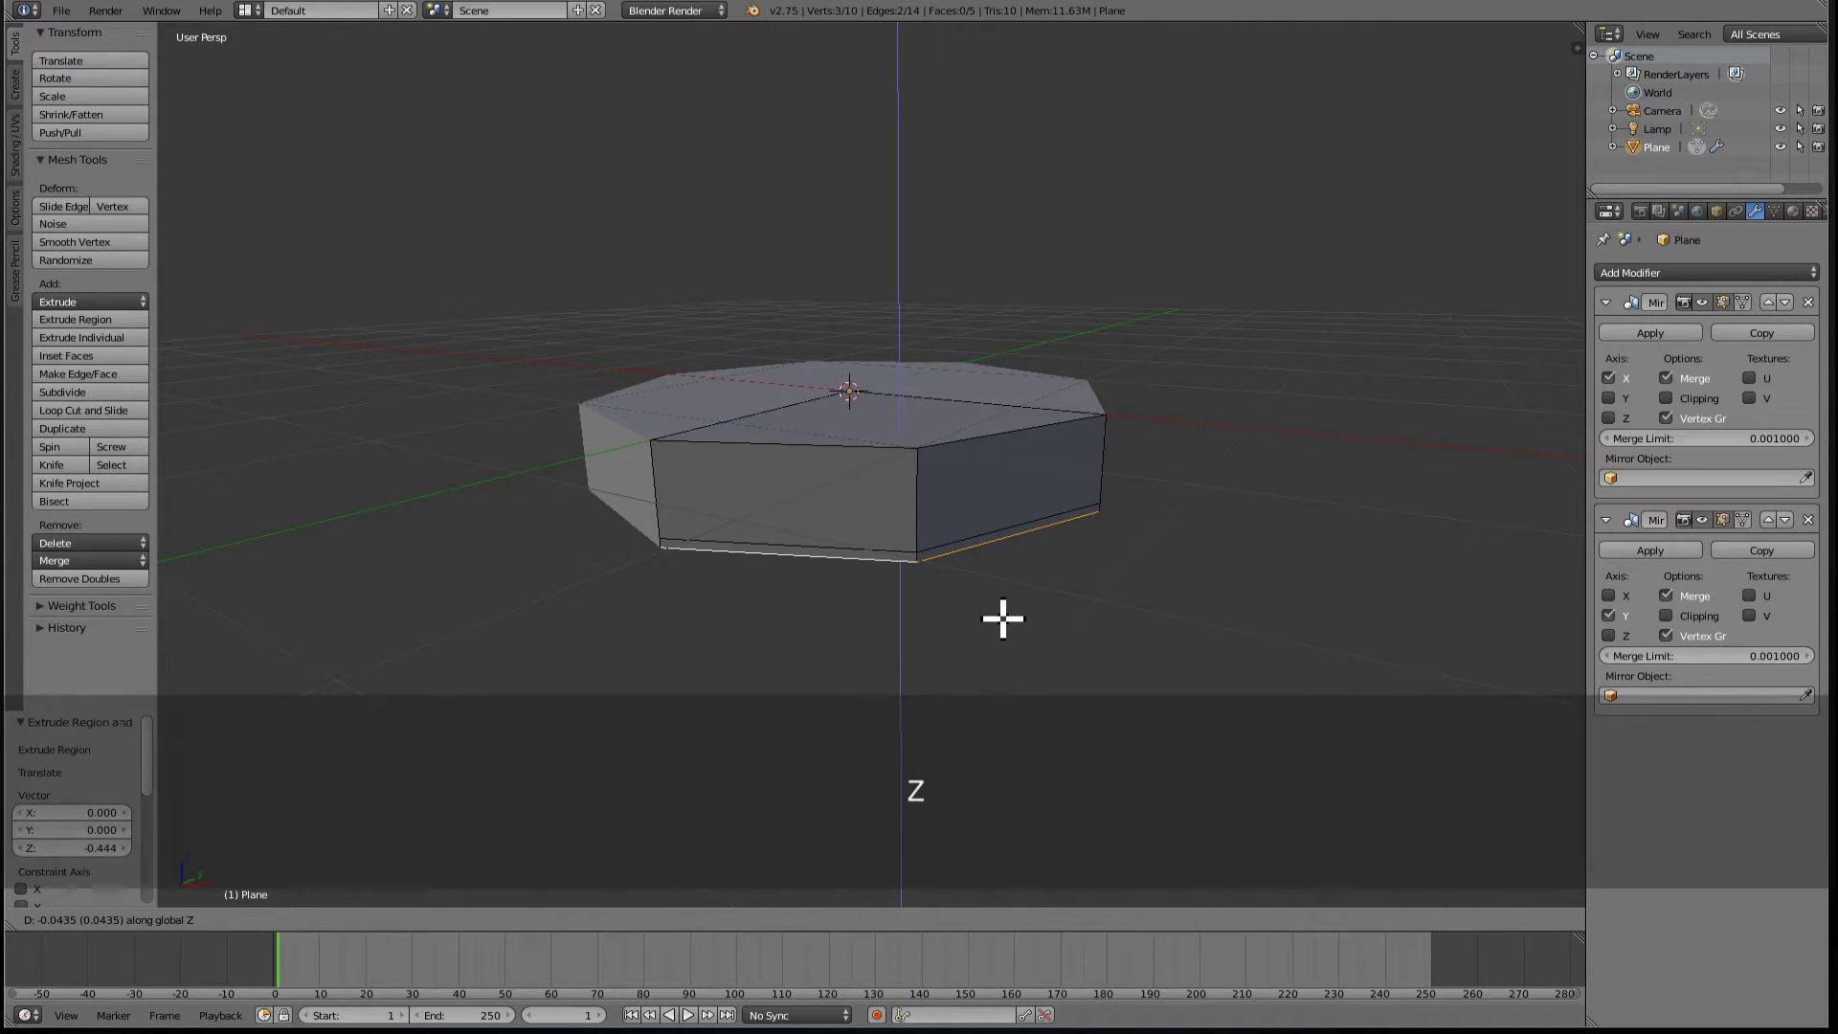
click(1003, 619)
- Extrude the lower edges down along Z twice more, first by about 0.44 and then by about 1.1
key(e)
key(z)
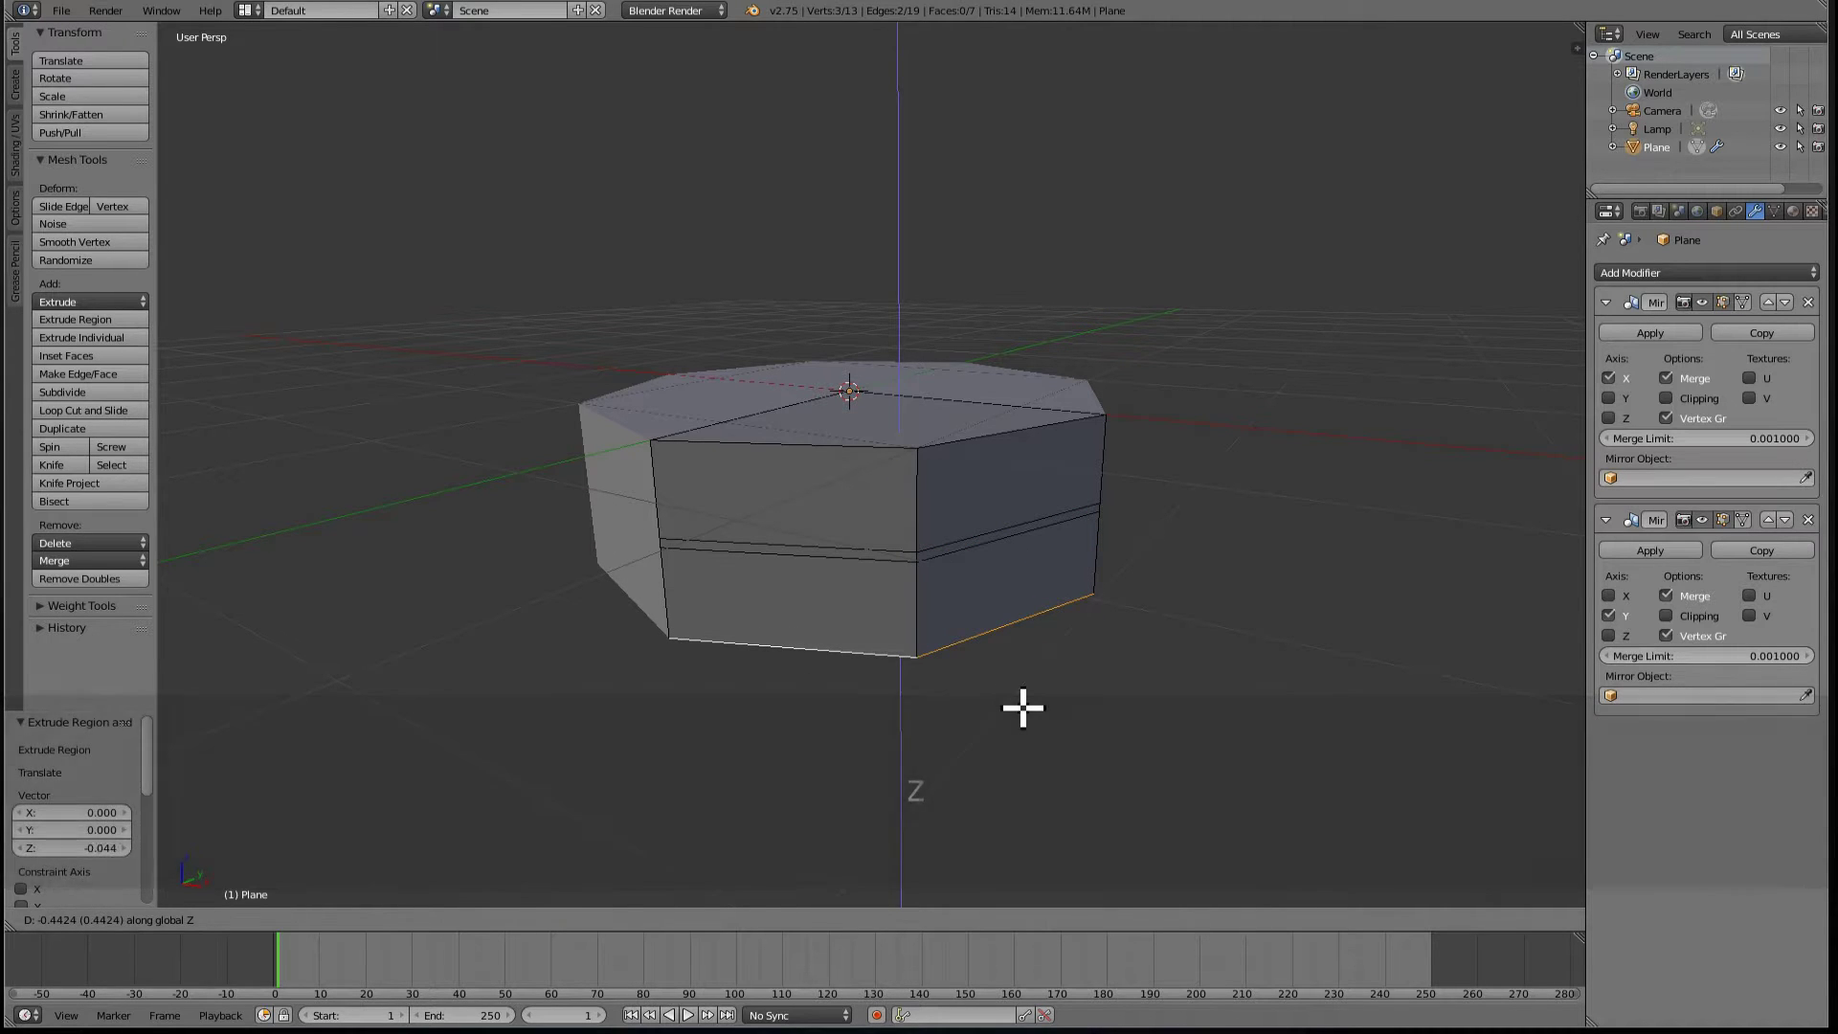
click(1022, 708)
key(e)
key(z)
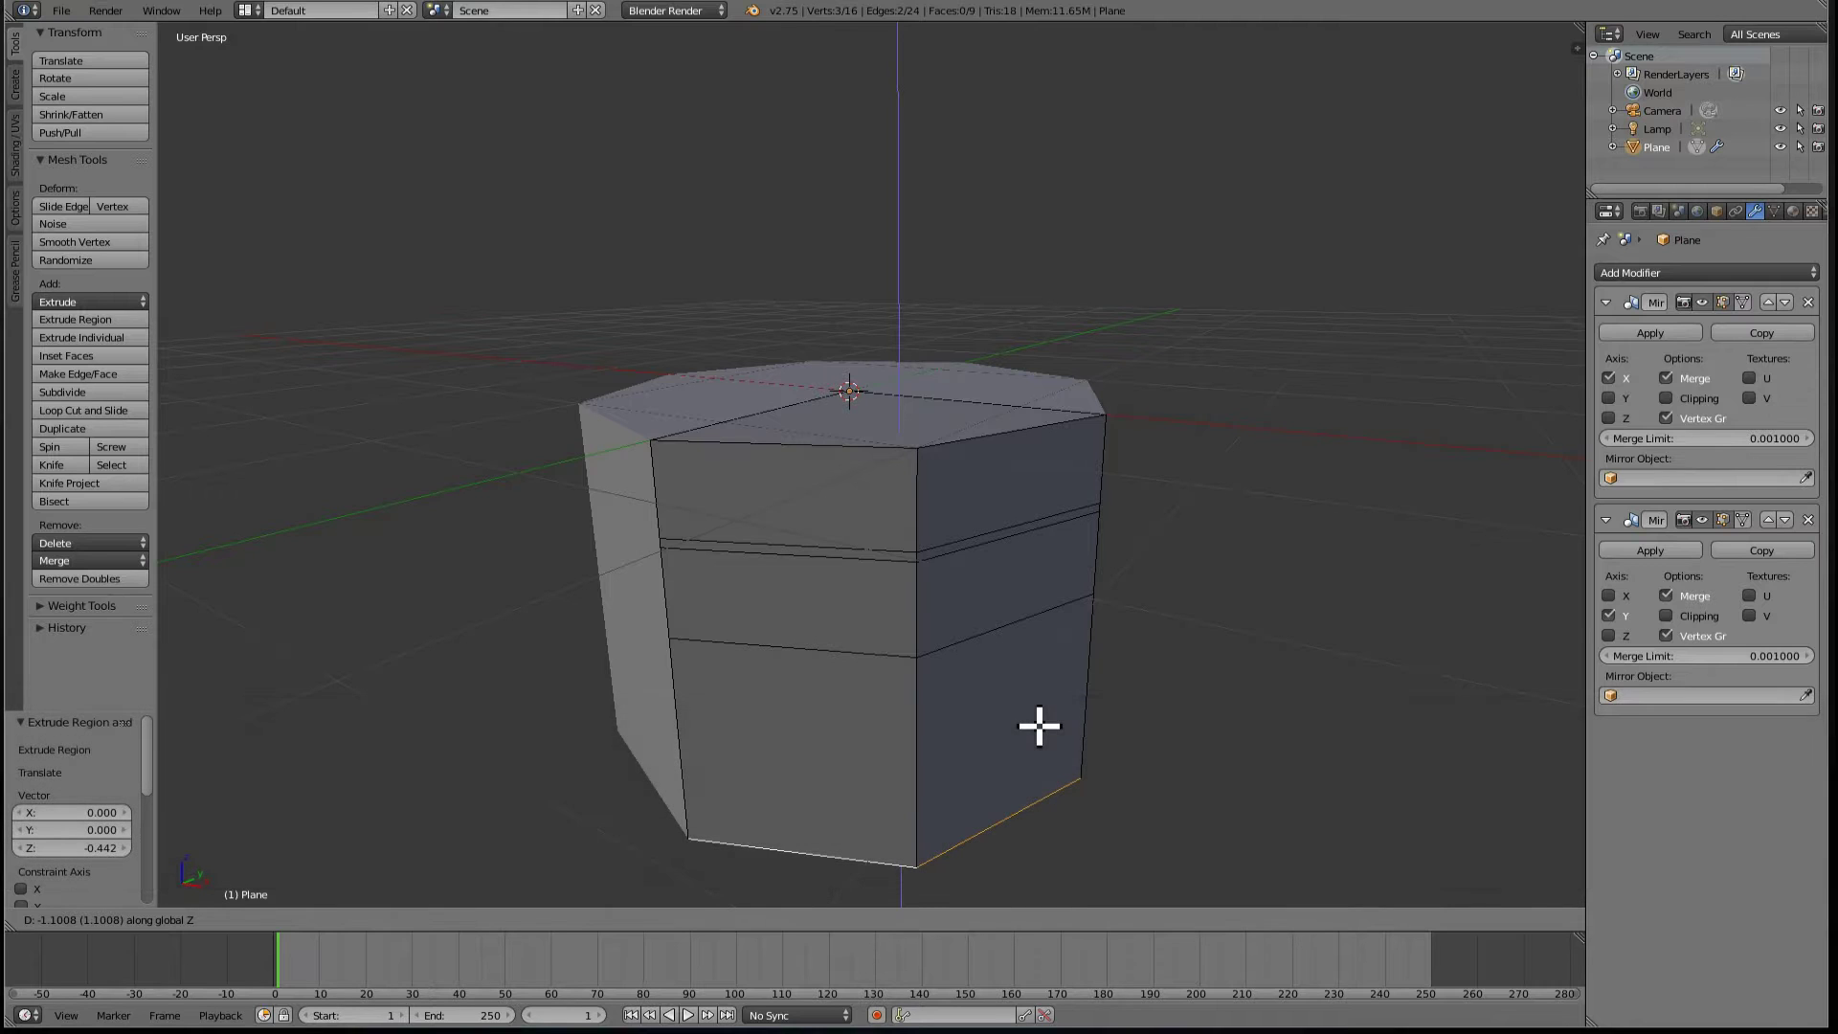
click(1039, 727)
- Select the two uppermost side faces in face select mode and apply Poke Faces to them
key(ctrl+Tab)
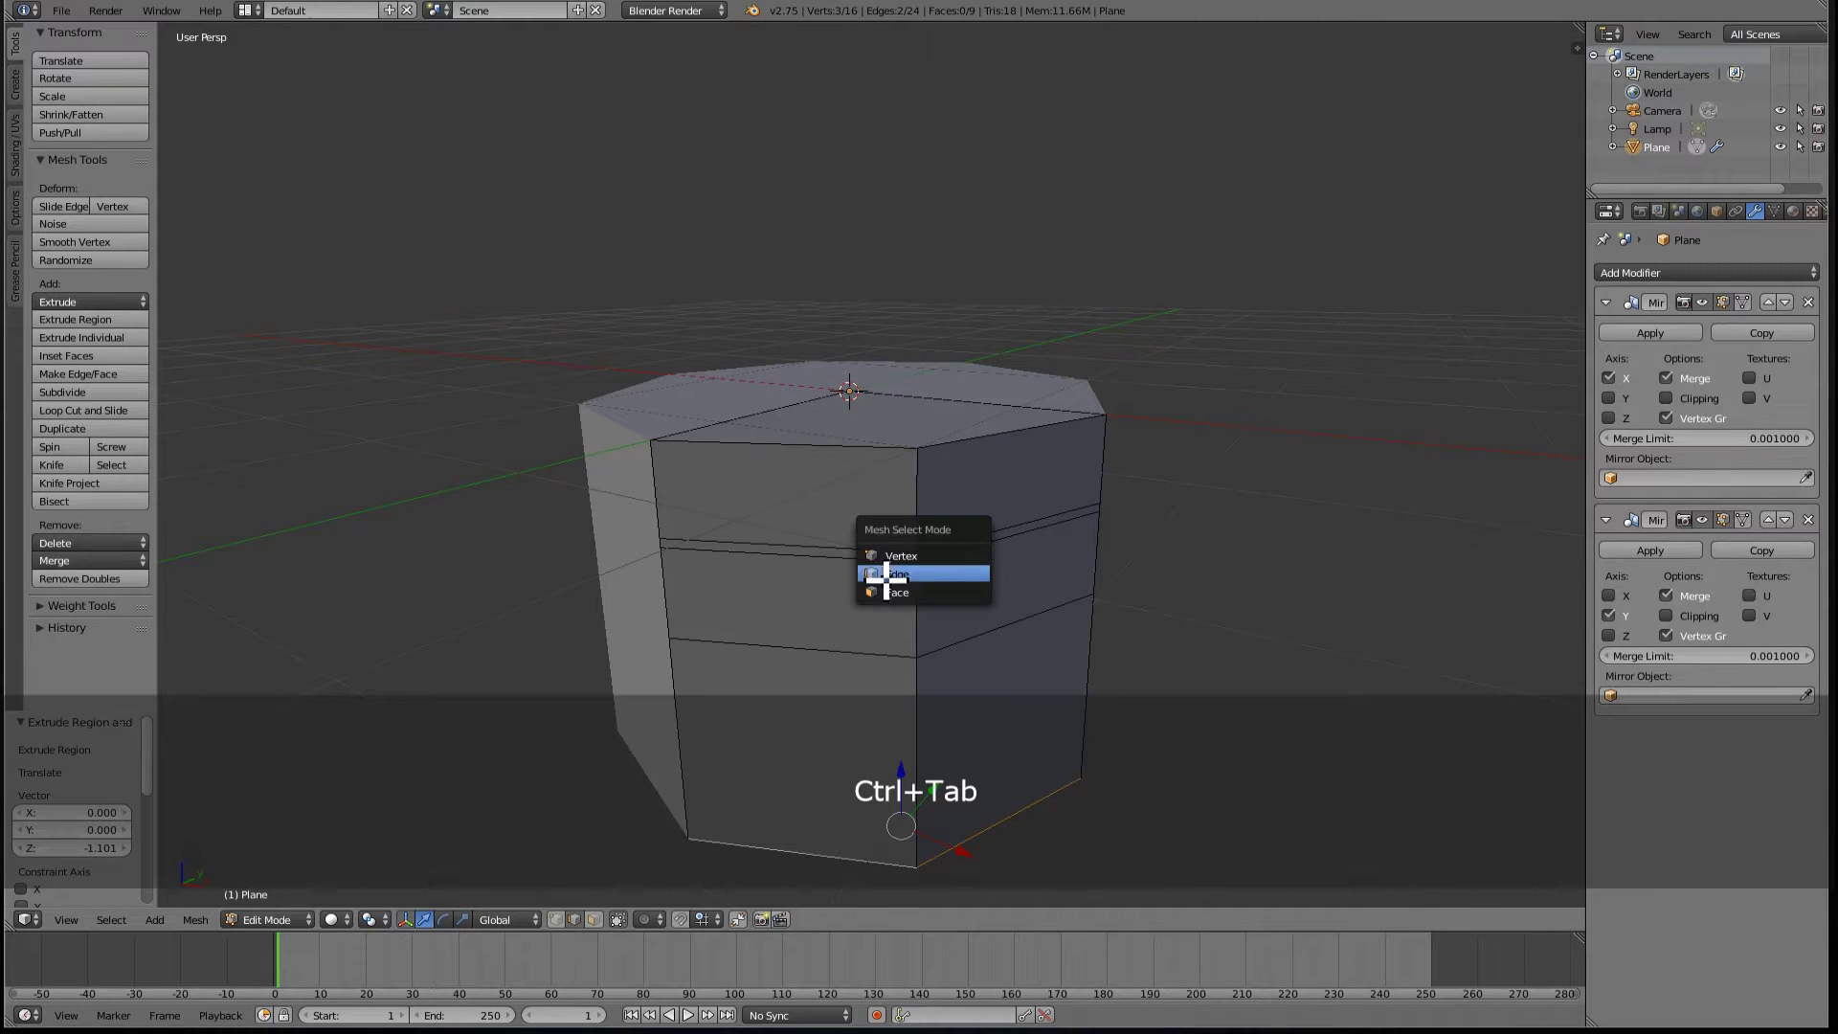
click(889, 592)
right_click(882, 492)
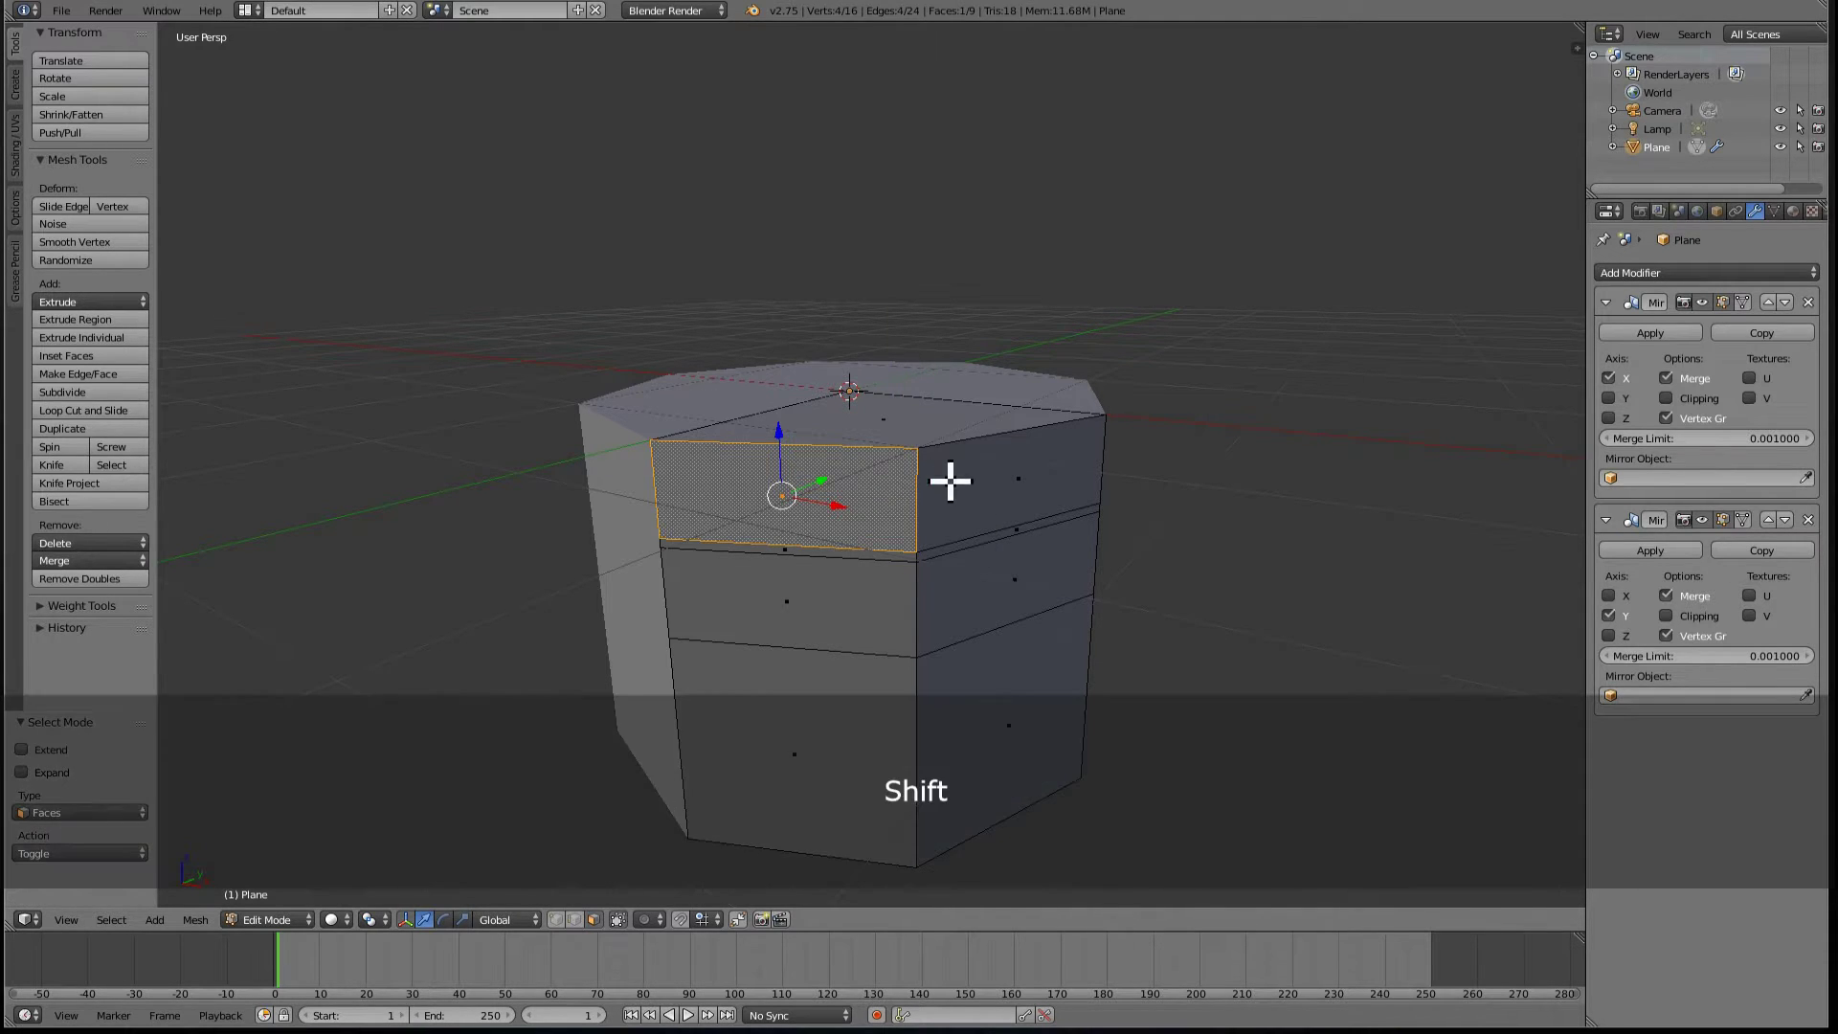
shift+right_click(961, 473)
scroll(961, 473, up, 3)
middle_drag(1001, 468, 969, 468)
key(space)
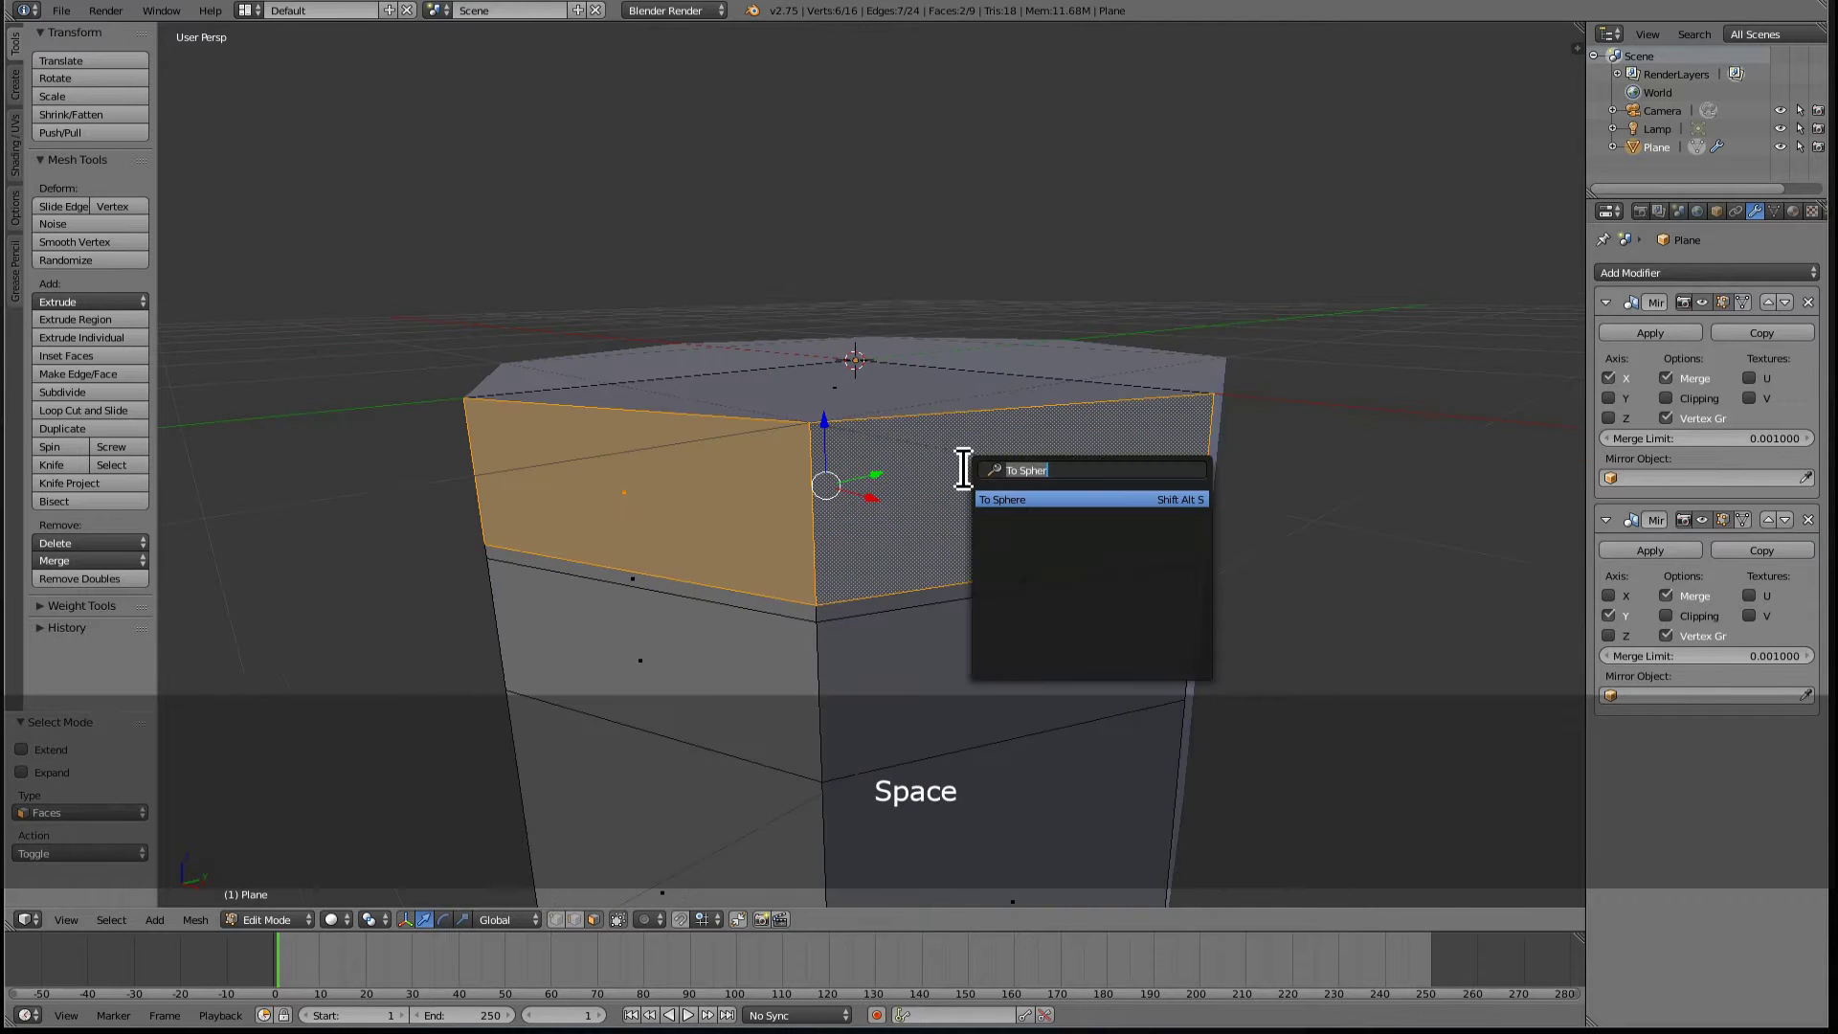
key(BackSpace)
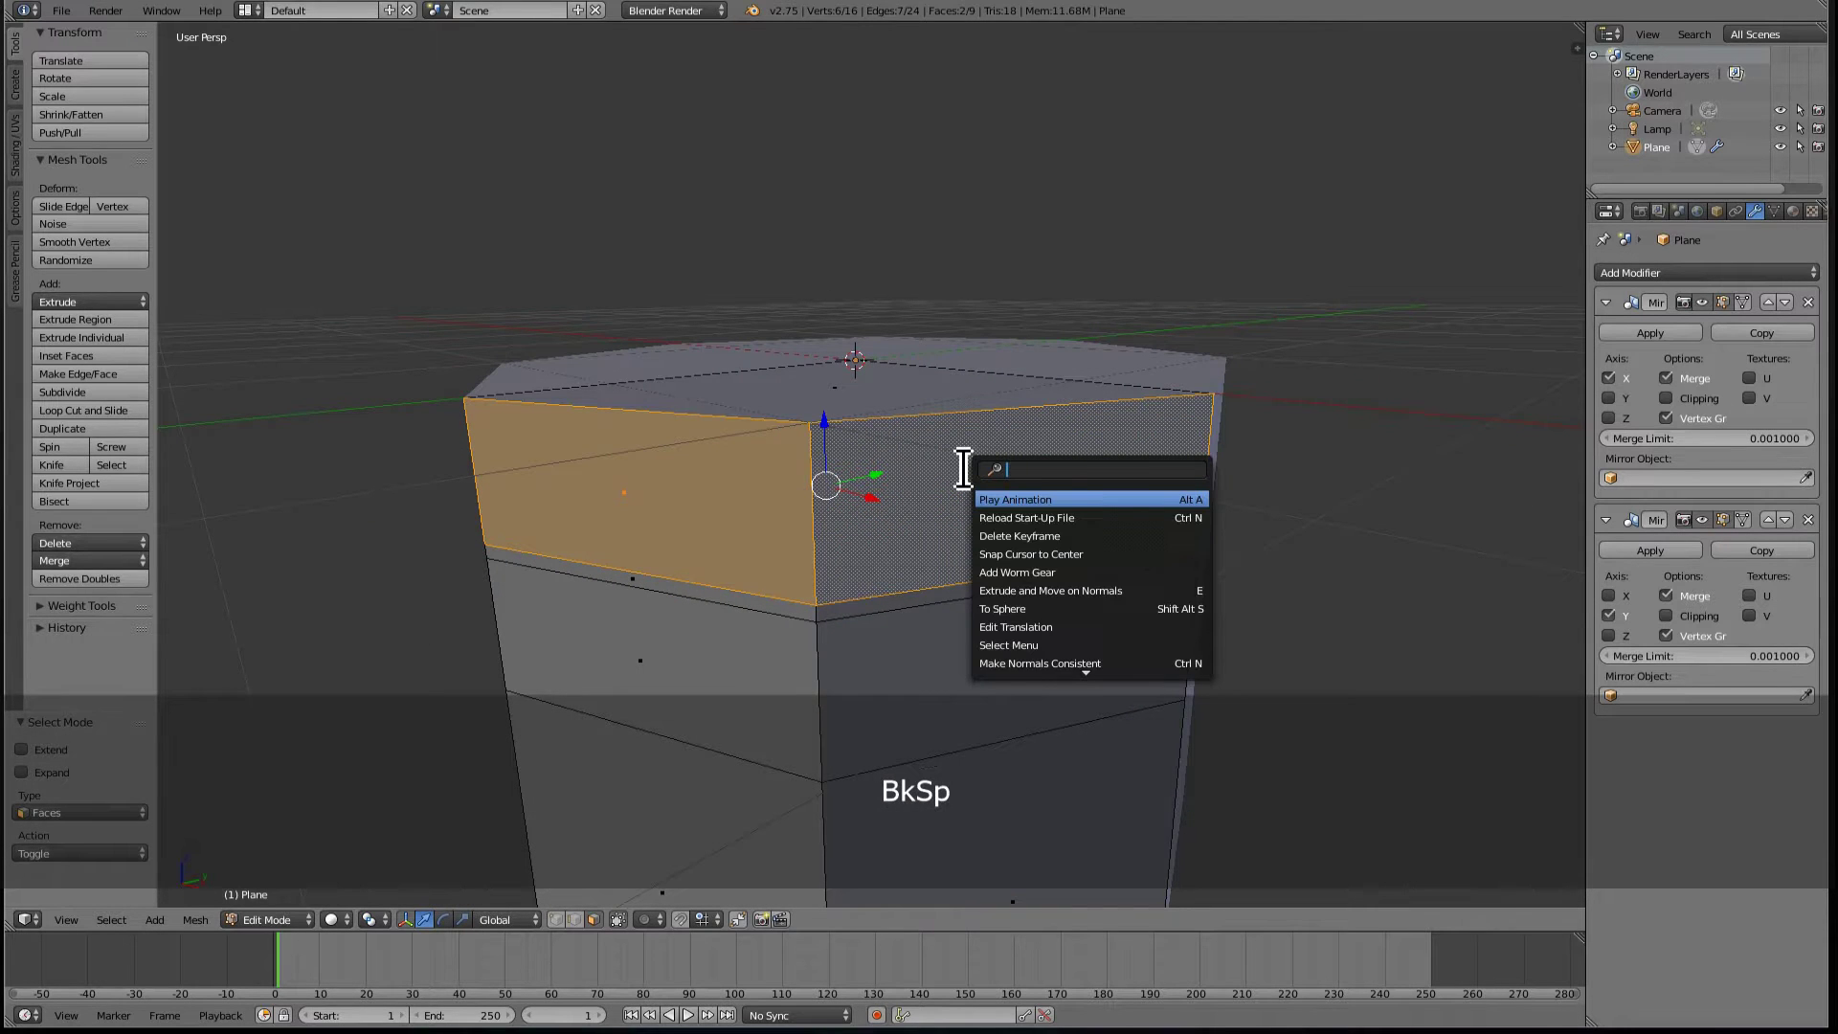
text(POKE)
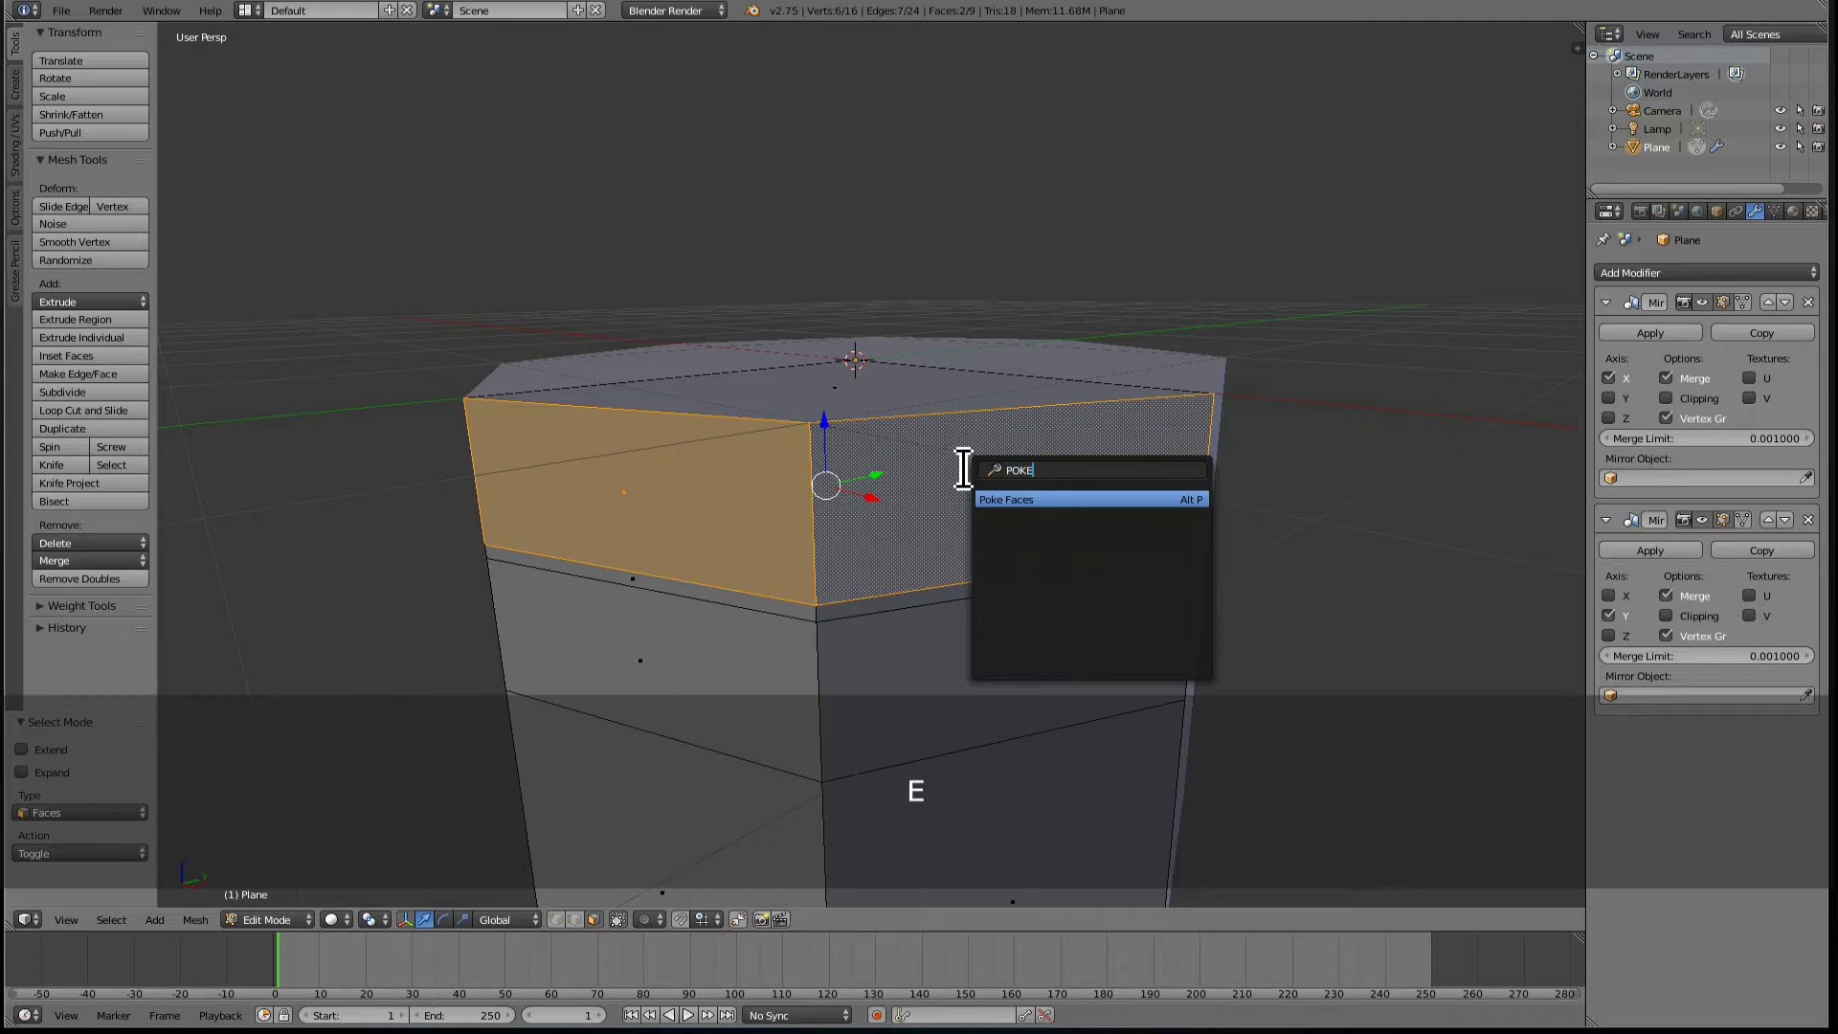
key(Return)
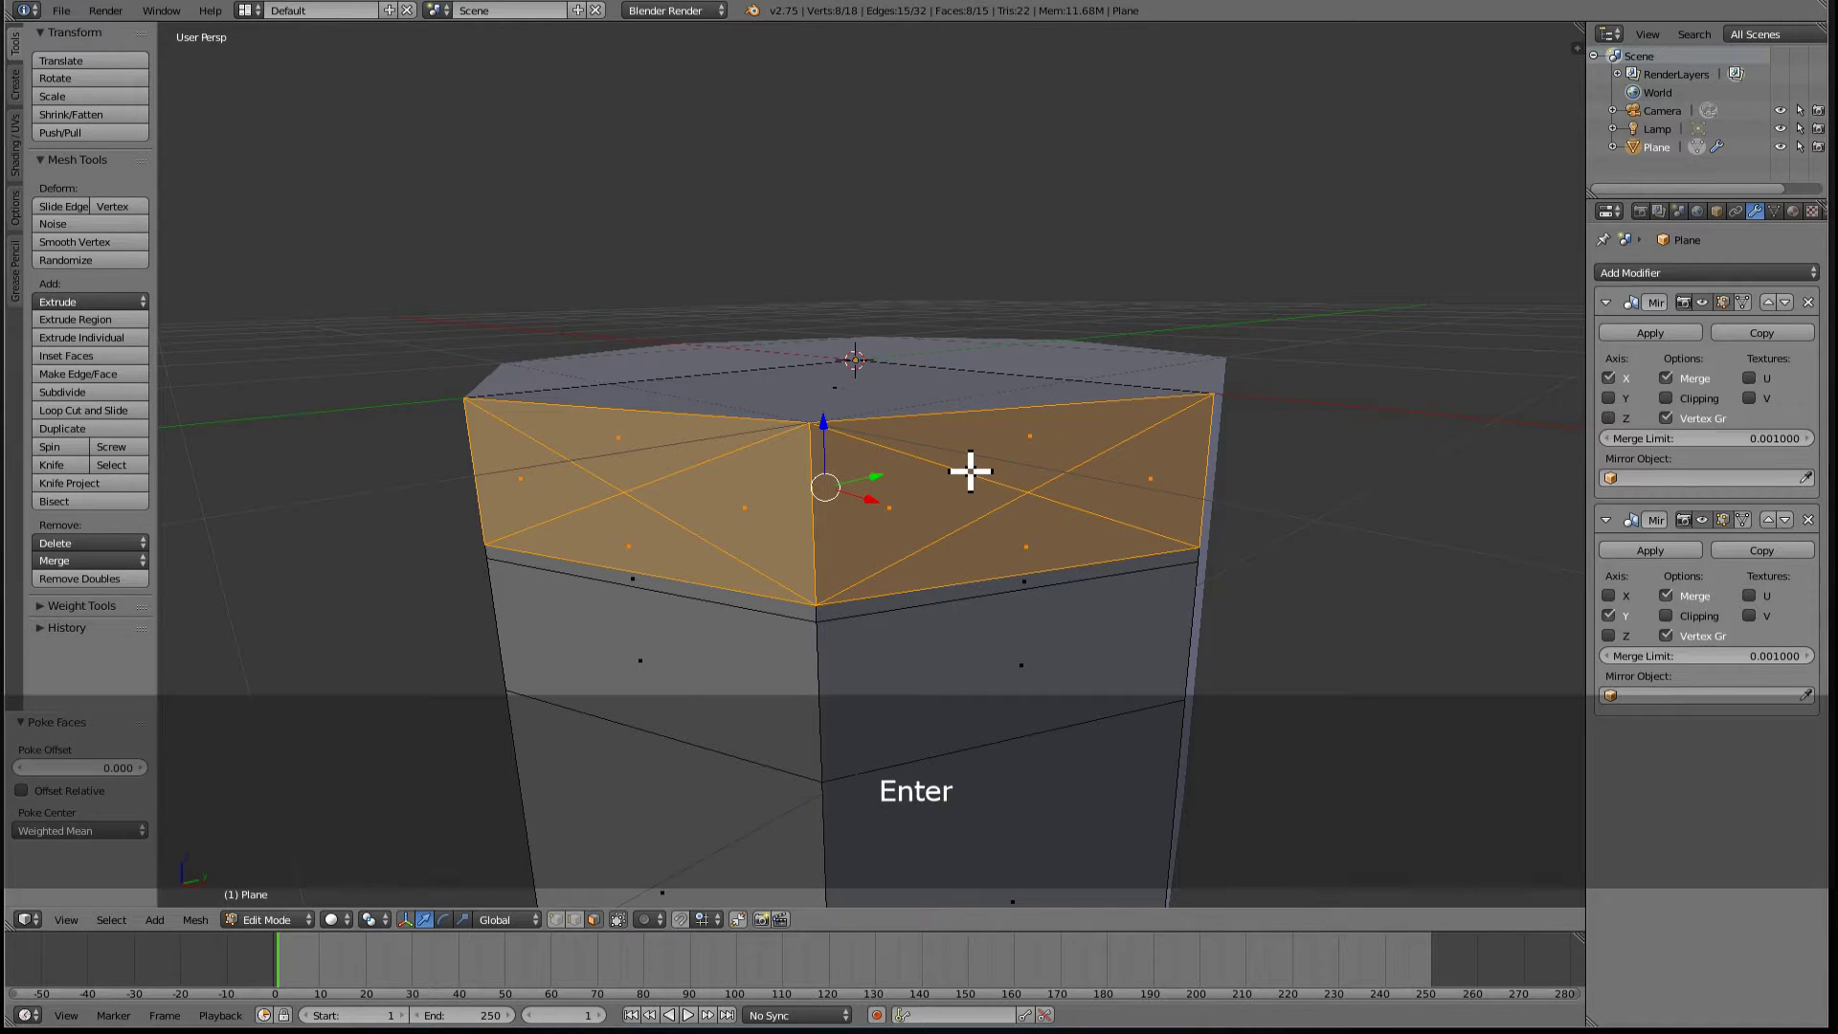
- Knife a cut from the poked centre of the upper side face nearer the Y axis down to the midpoint of the thin band's lower edge
middle_drag(968, 472, 943, 598)
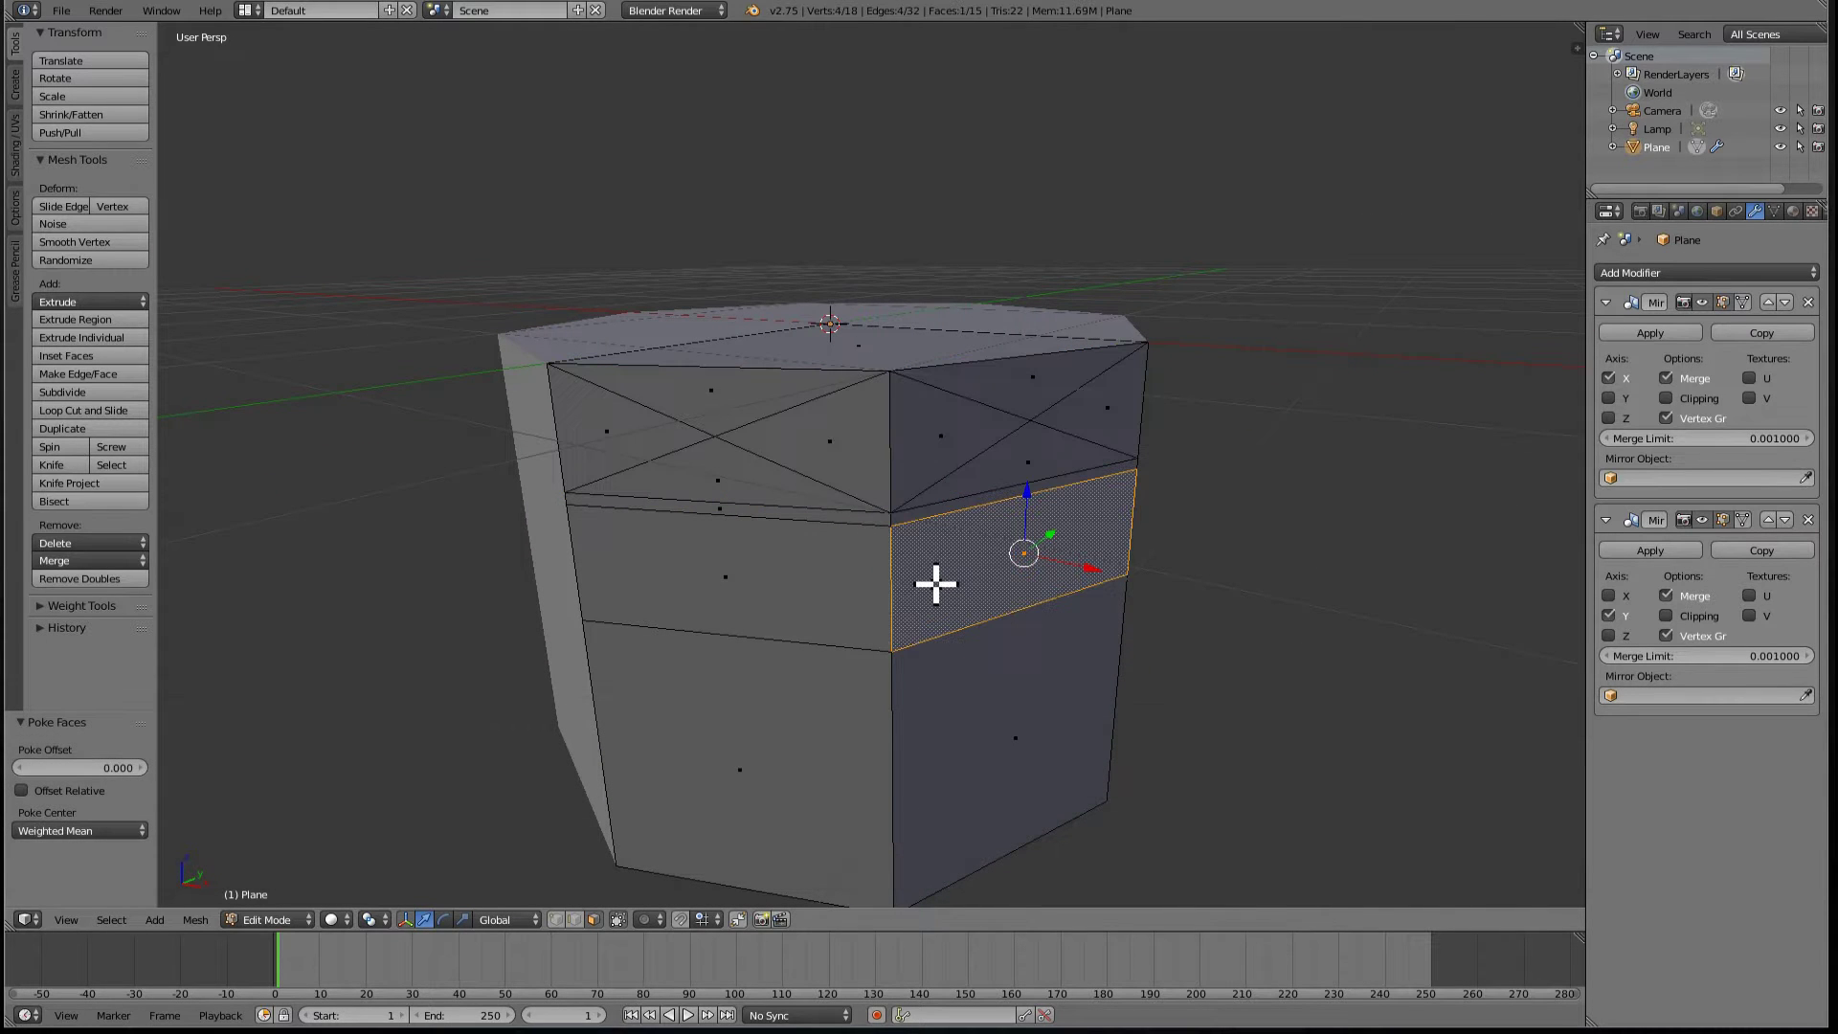
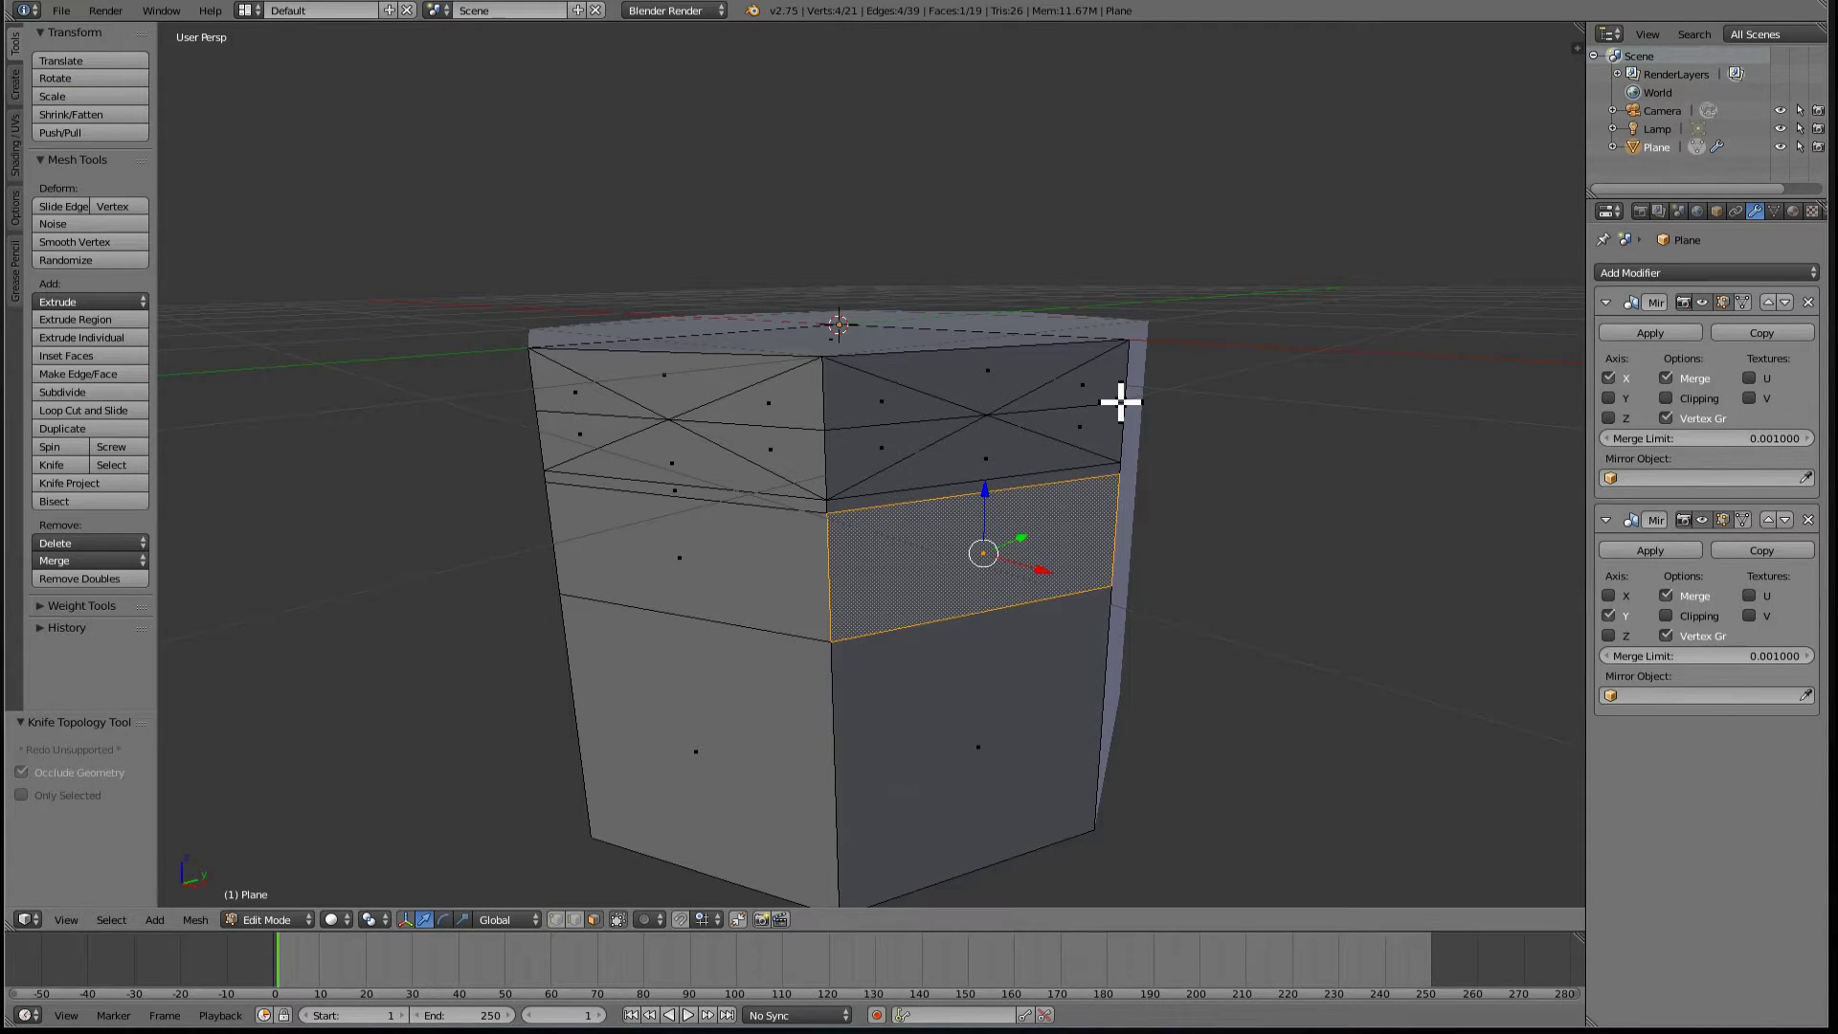
scroll(906, 432, up, 2)
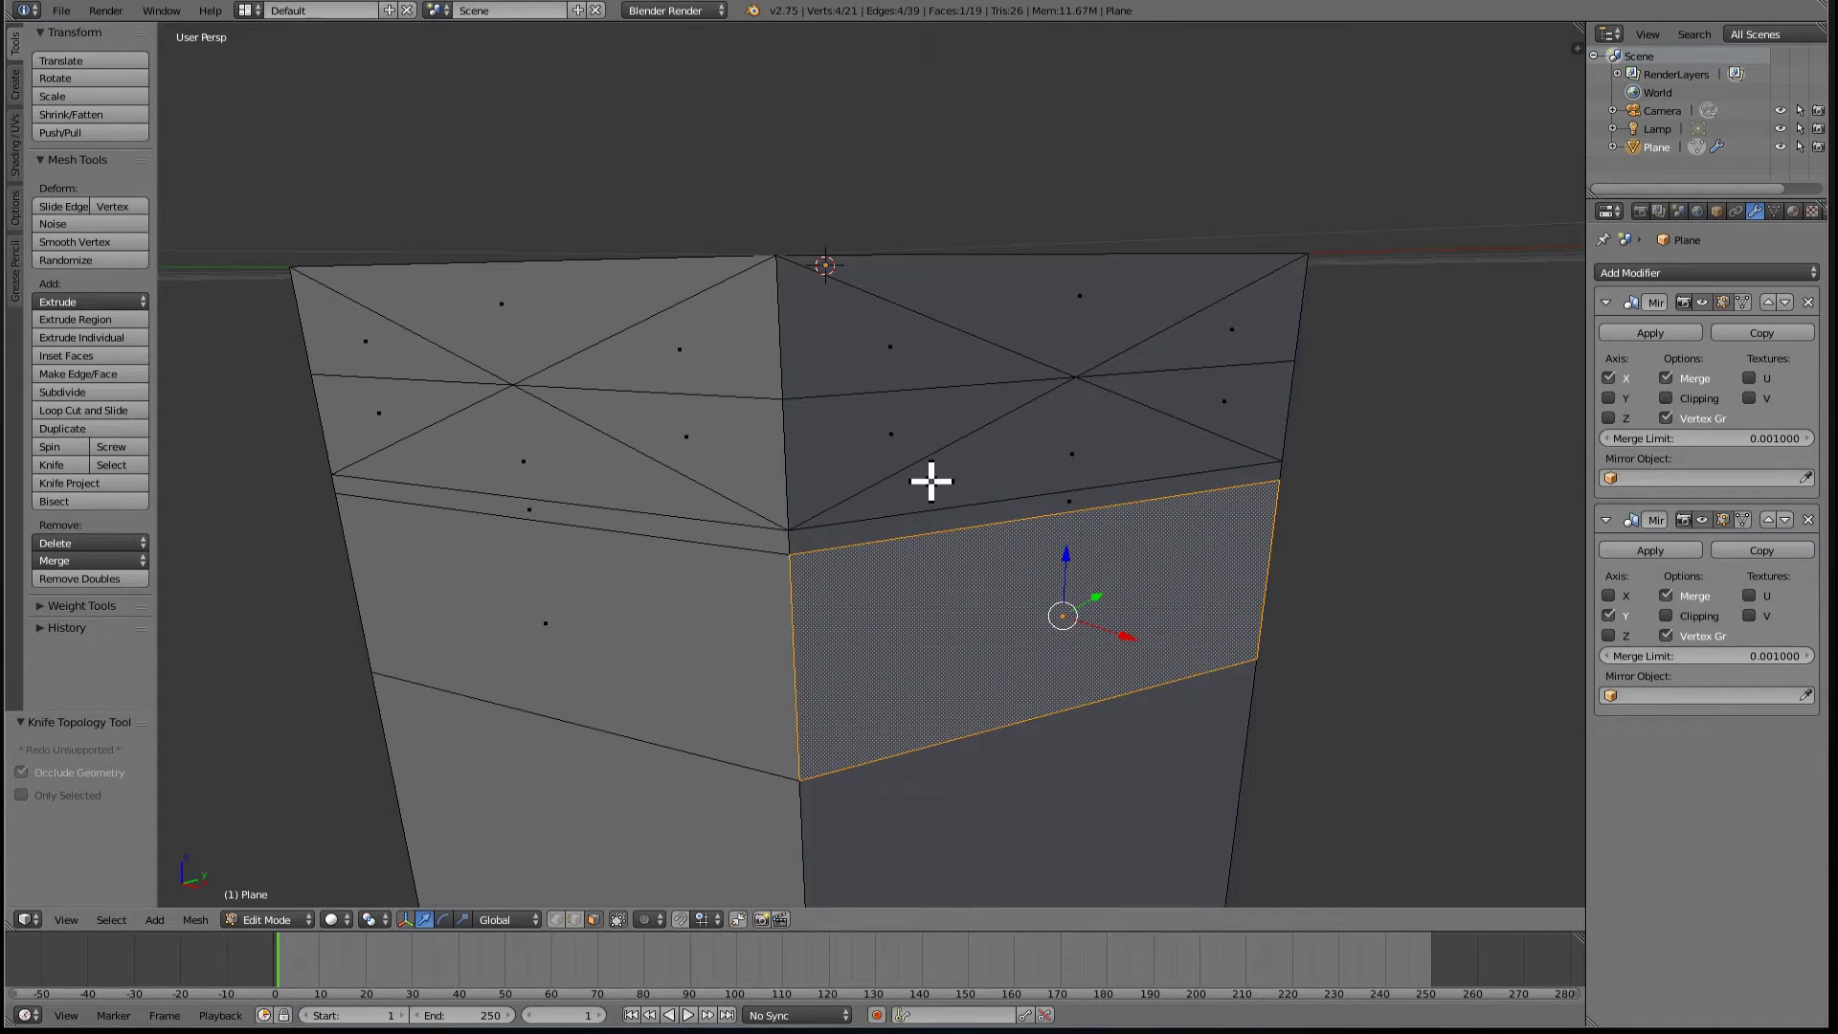
key(k)
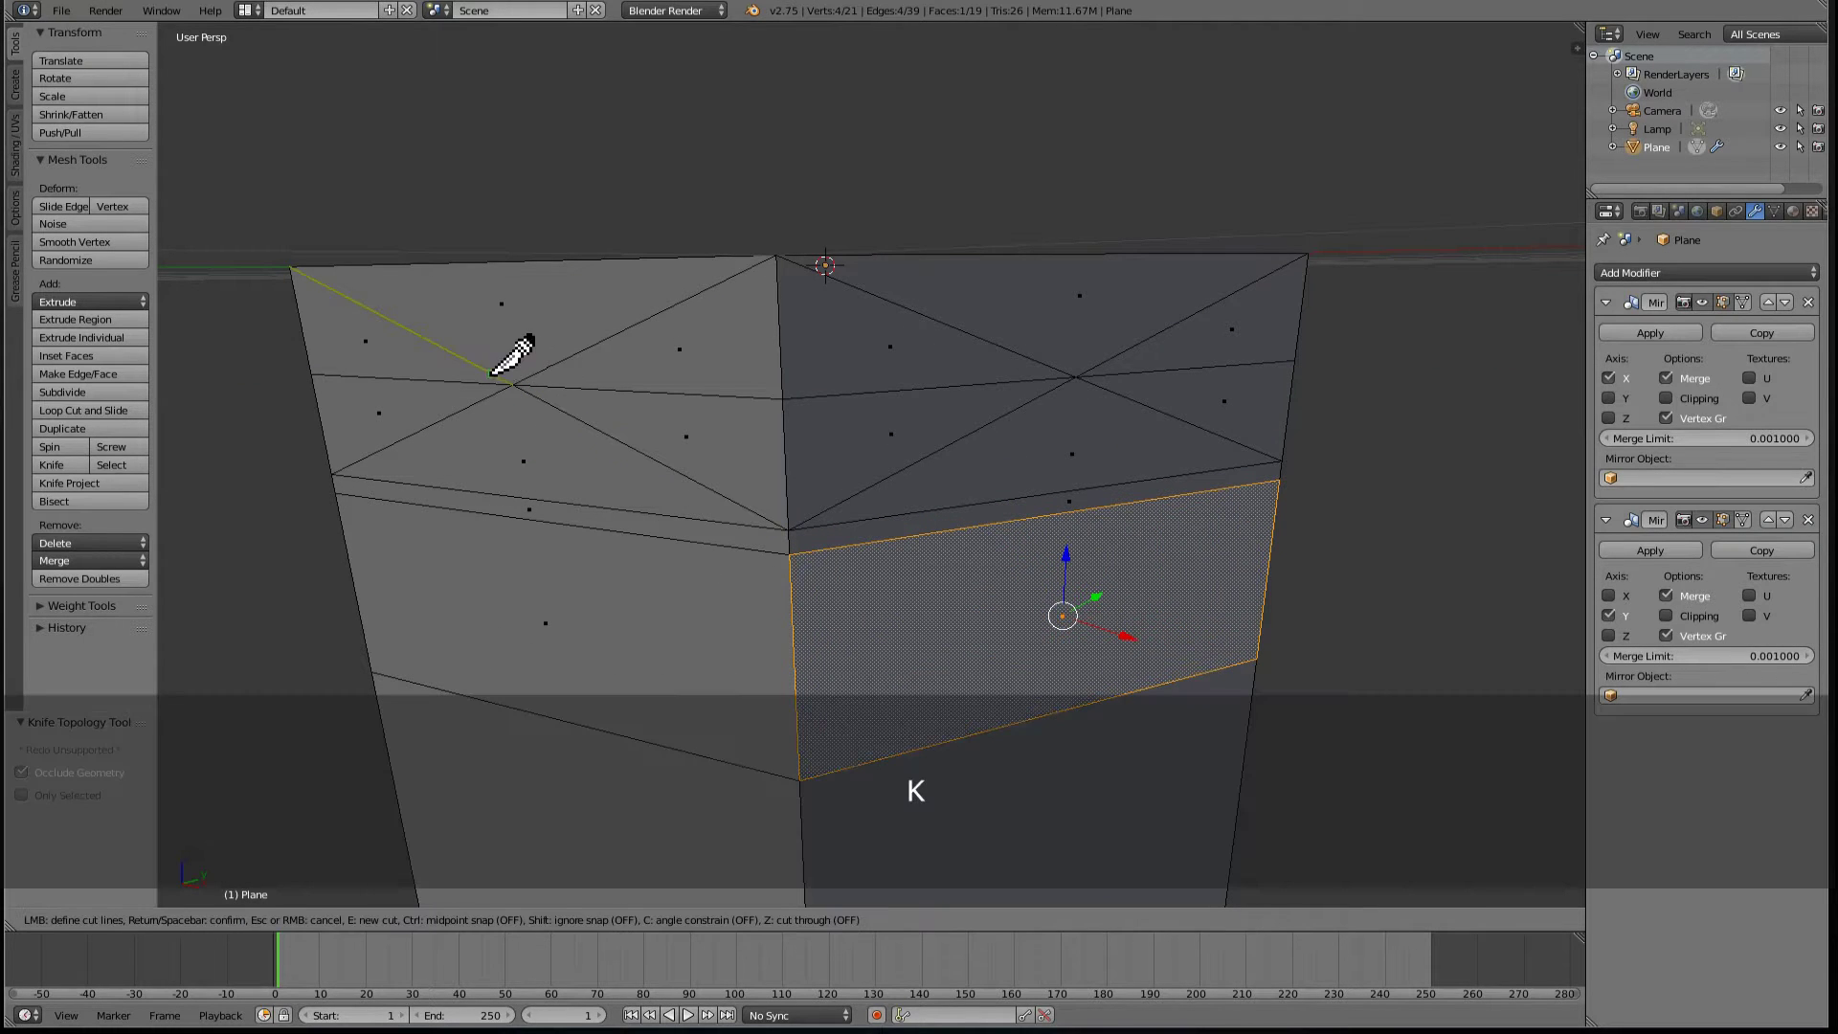
click(517, 402)
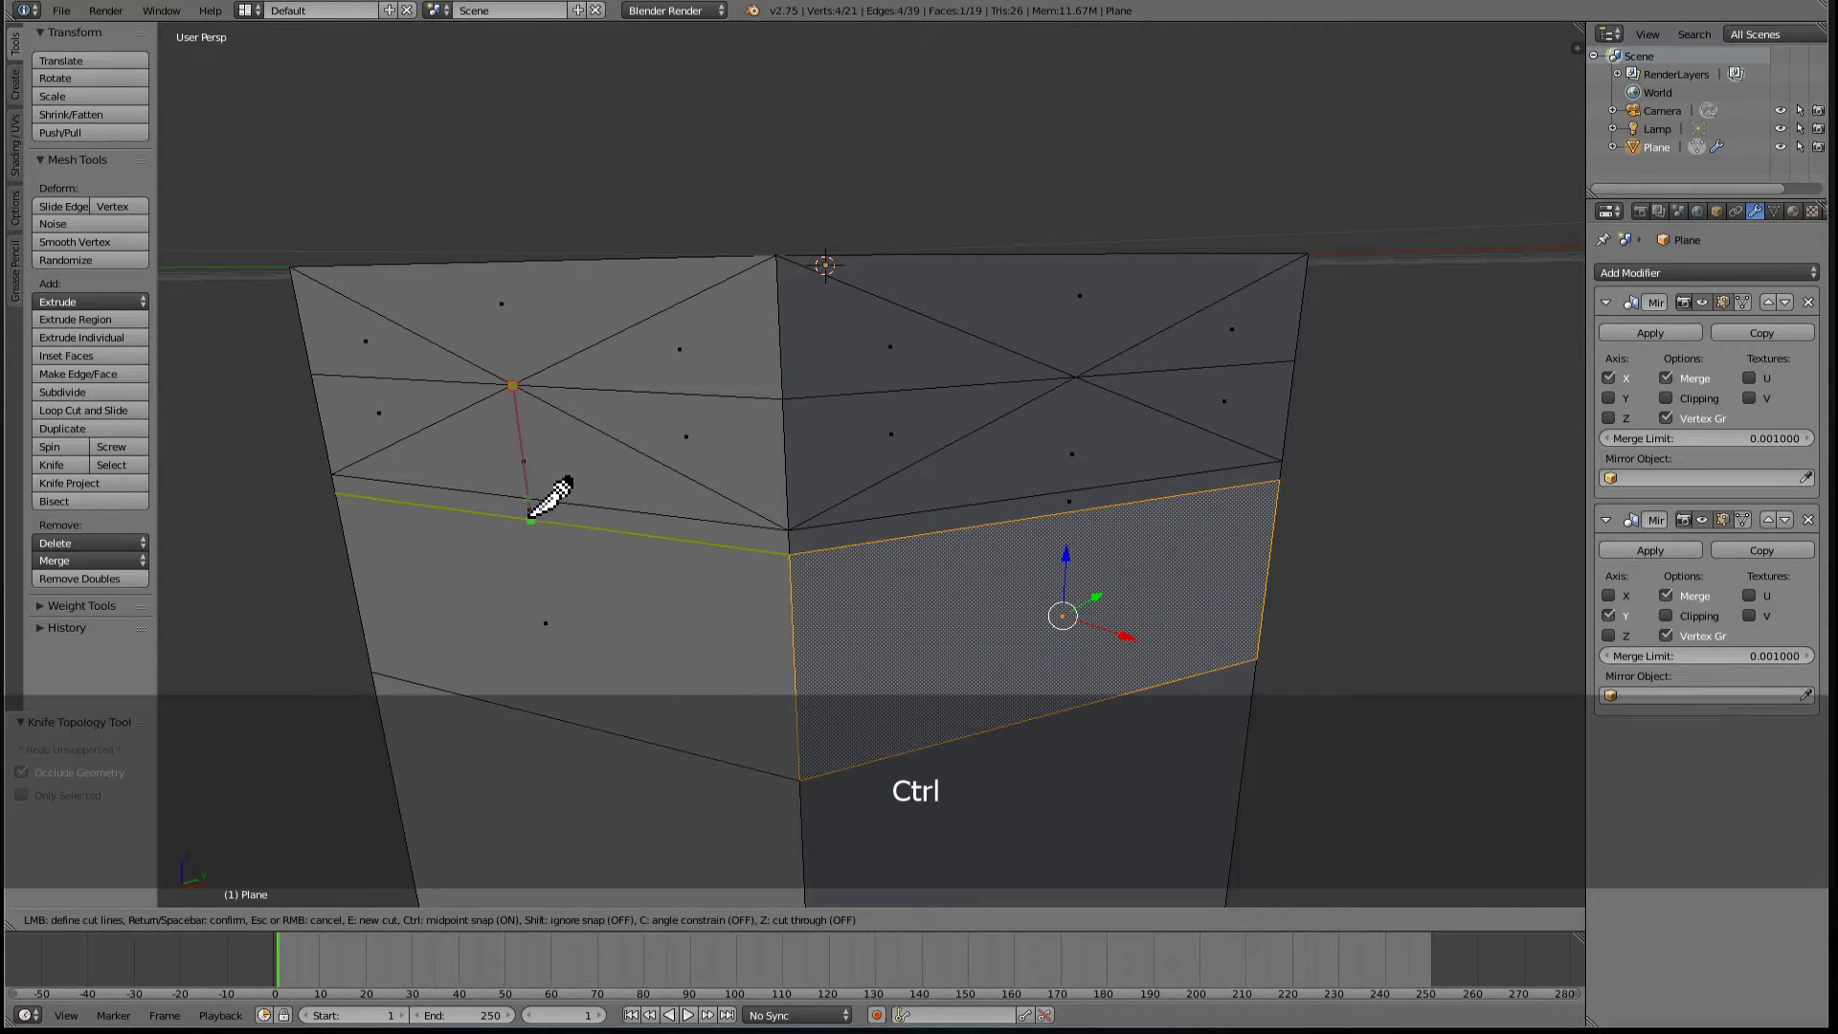
click(530, 518)
key(Return)
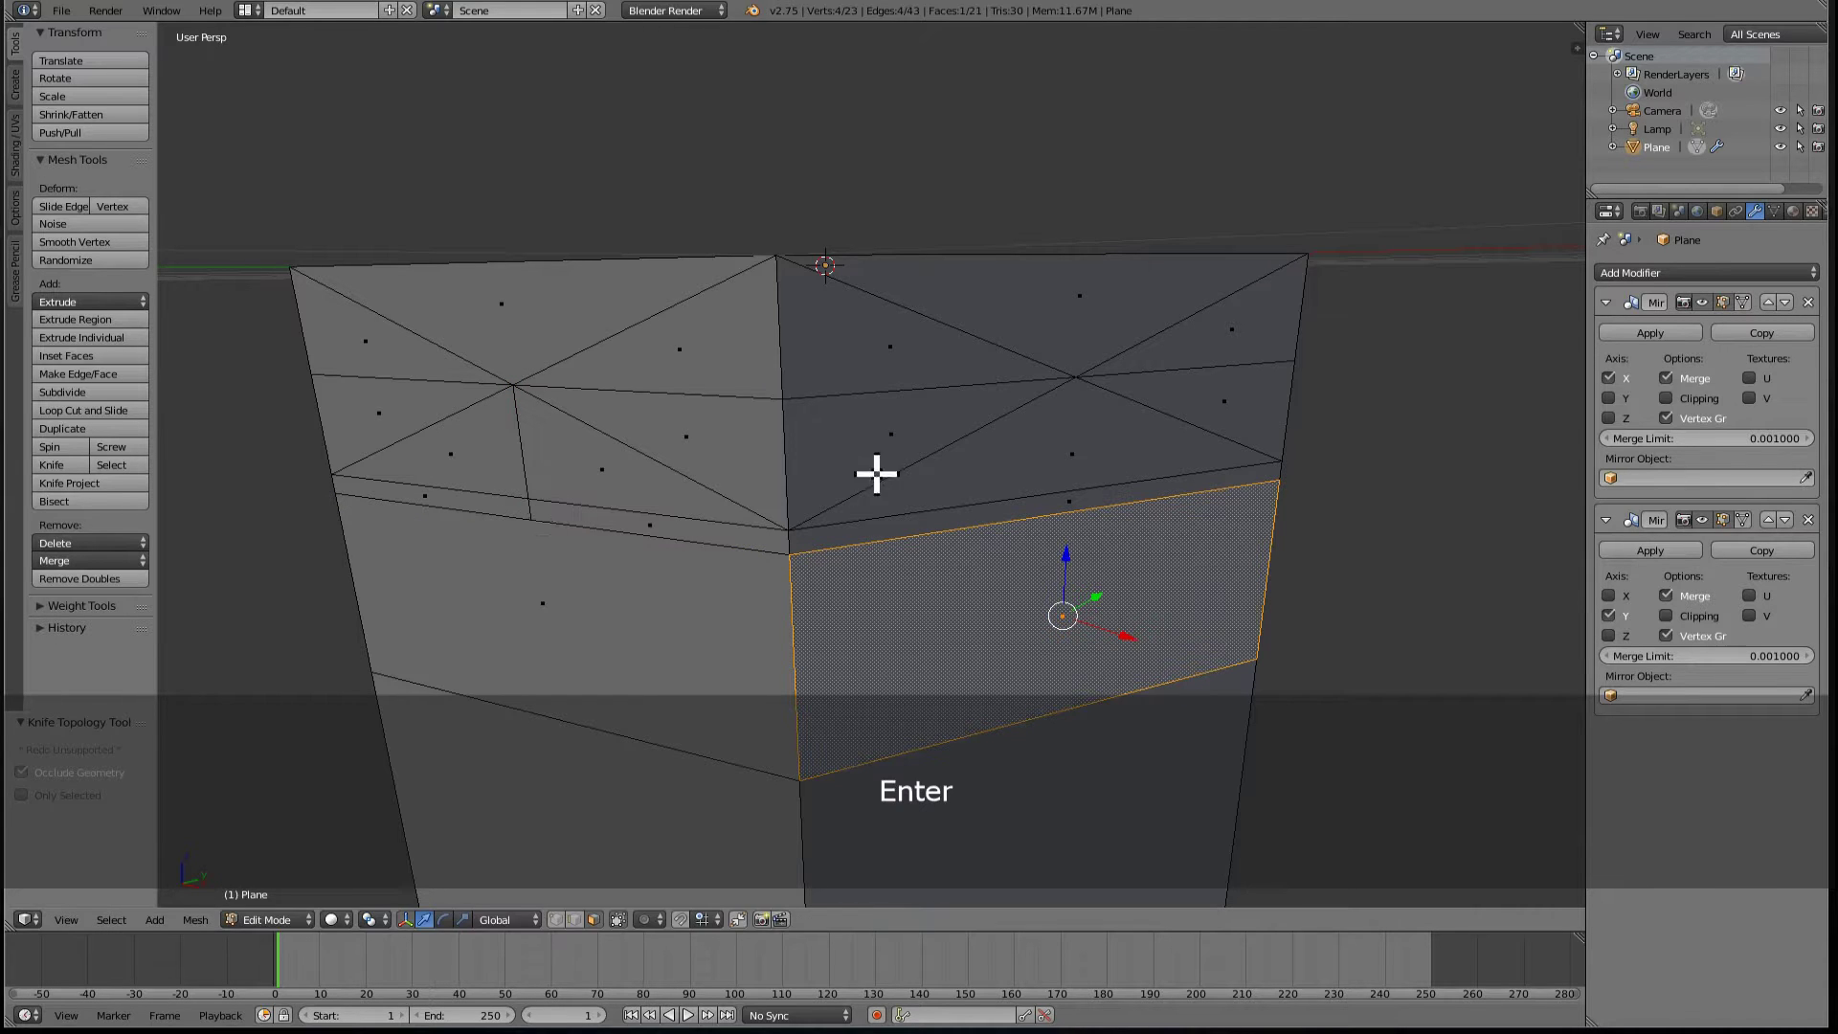
- Knife a cut from the poked centre of the other upper side face down to the midpoint of the thin band's lower edge
key(k)
click(1075, 376)
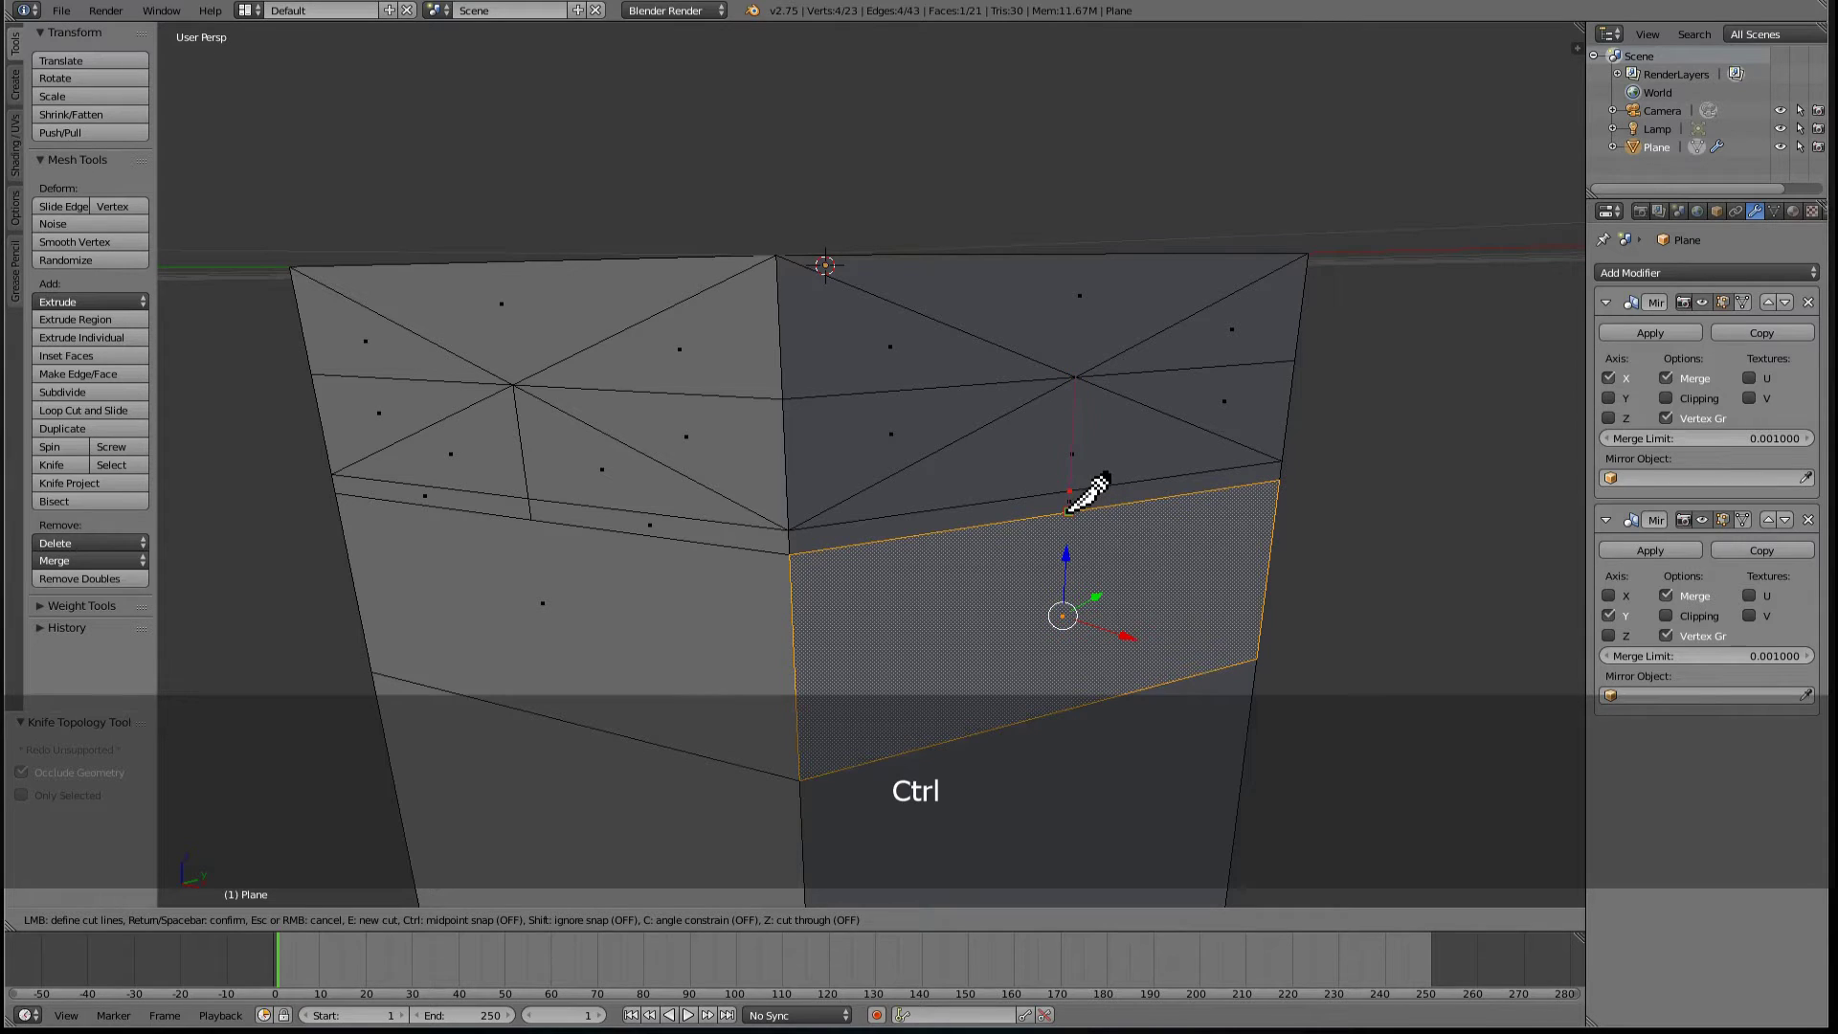
click(1070, 510)
key(Return)
scroll(1018, 607, down, 2)
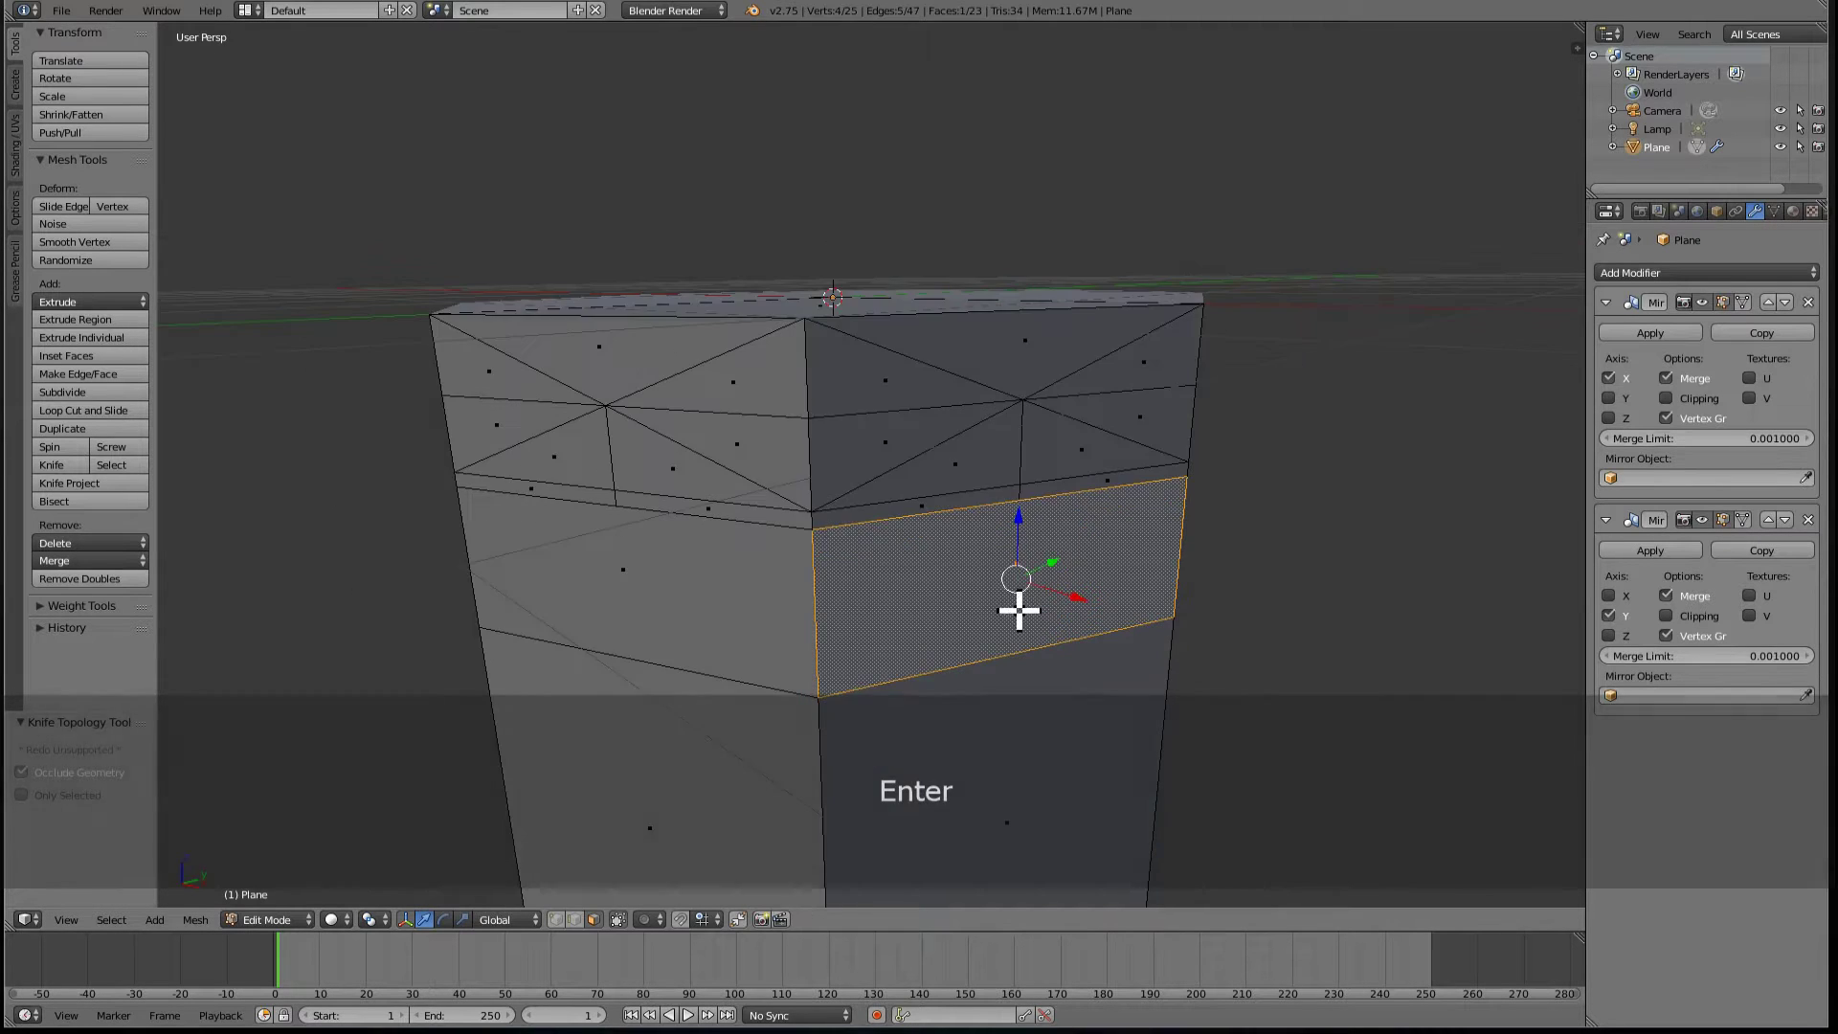
- Knife a V into the side face below that band, from its upper corners to the midpoint of its lower edge
middle_drag(1018, 607, 952, 533)
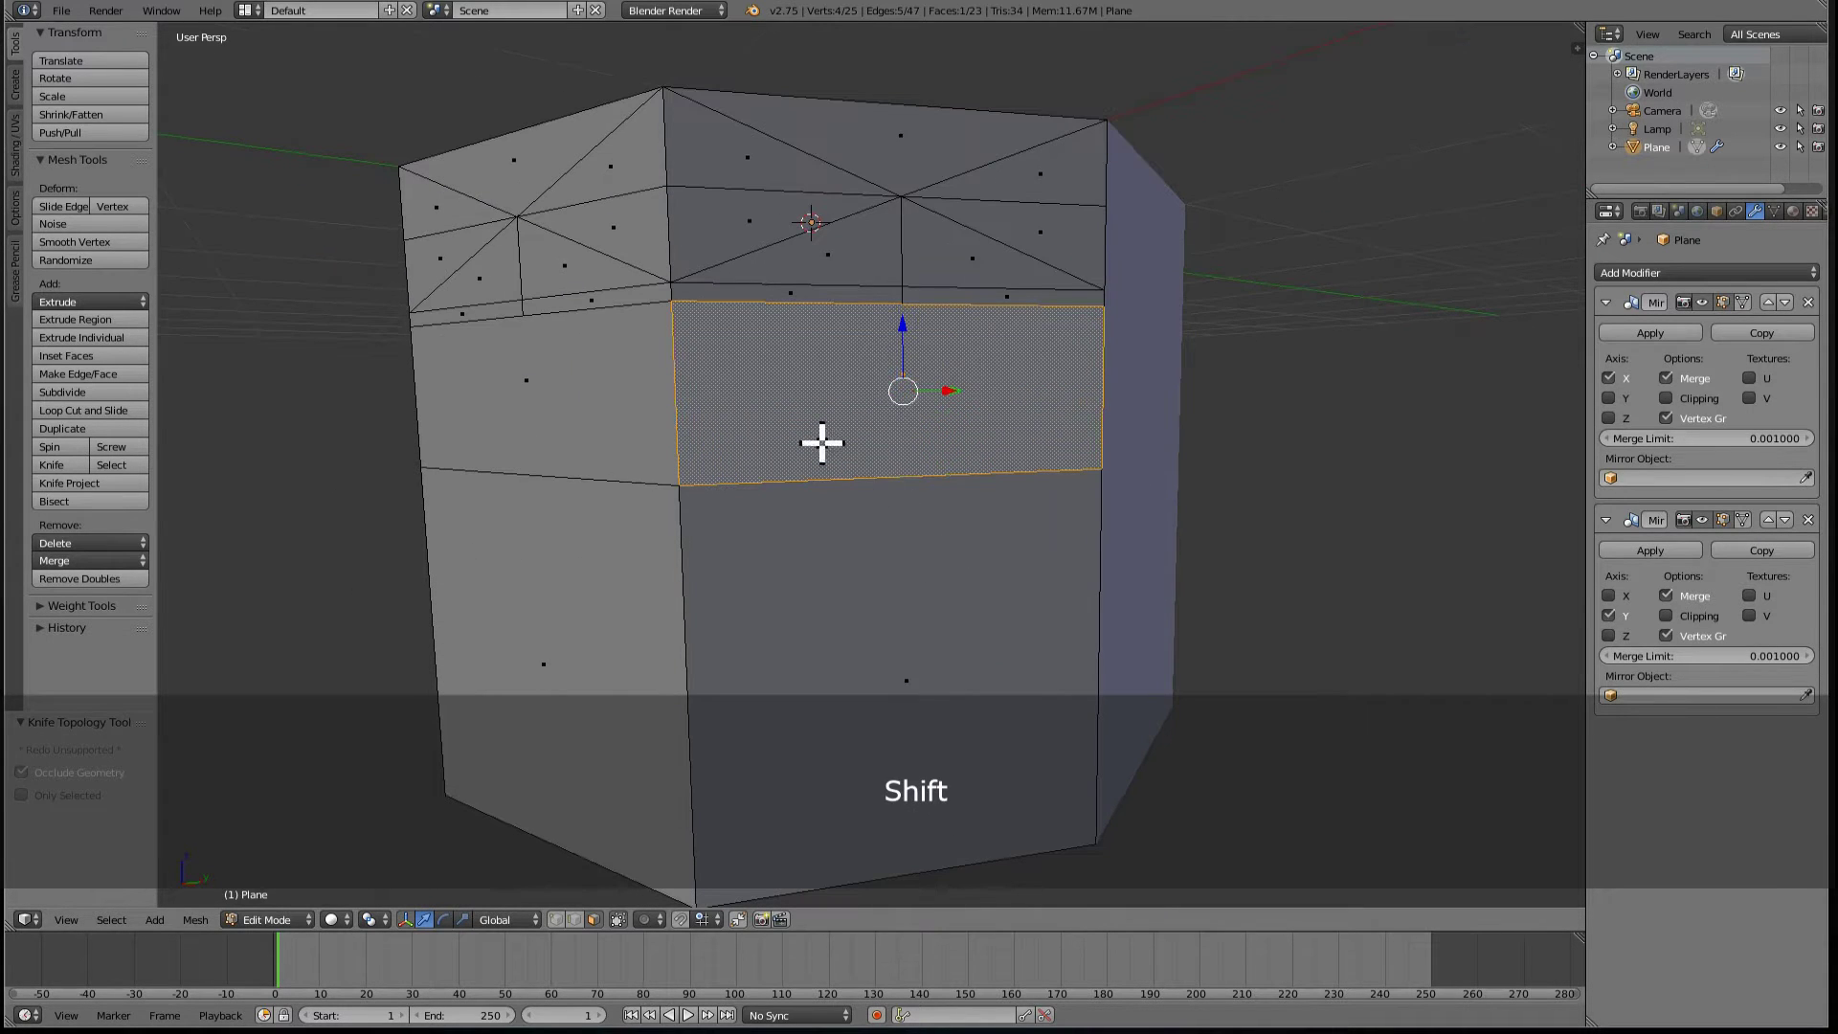
key(k)
click(671, 301)
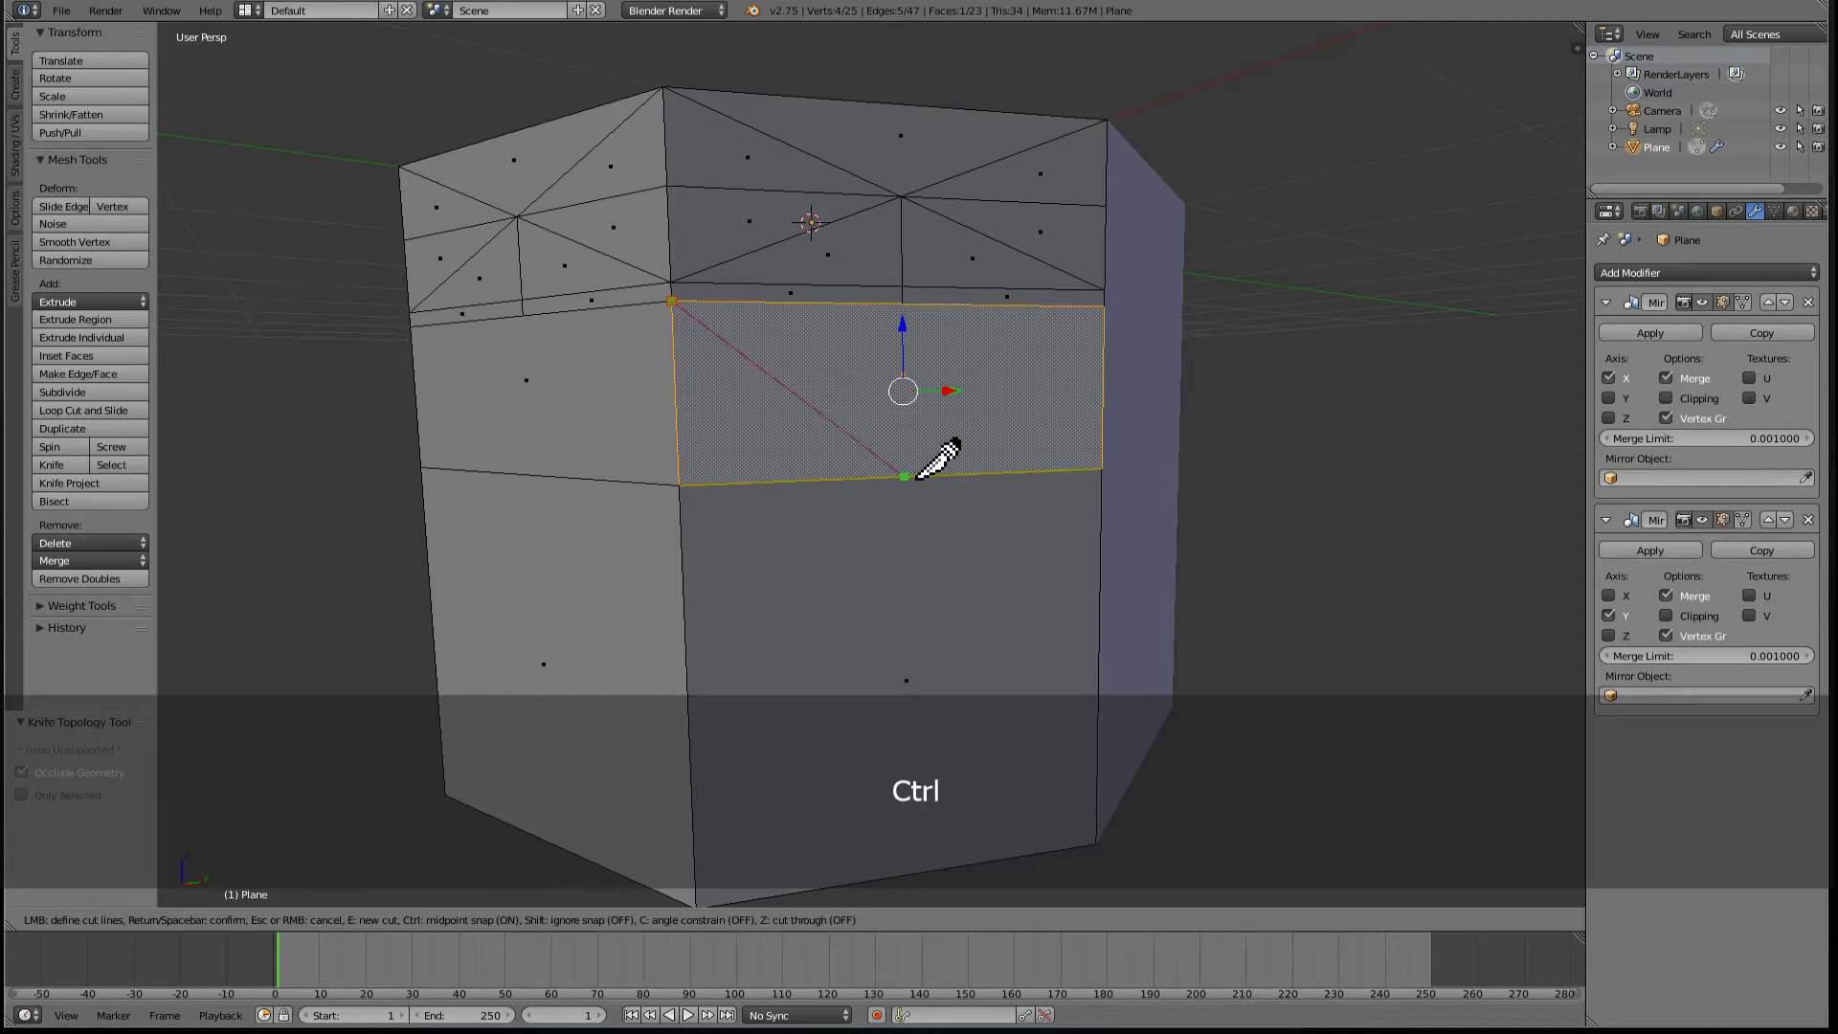
click(1101, 306)
key(Return)
- Circle-select the five faces that form the kite-shaped facet across the thin band to check its outline
right_click(874, 234)
key(c)
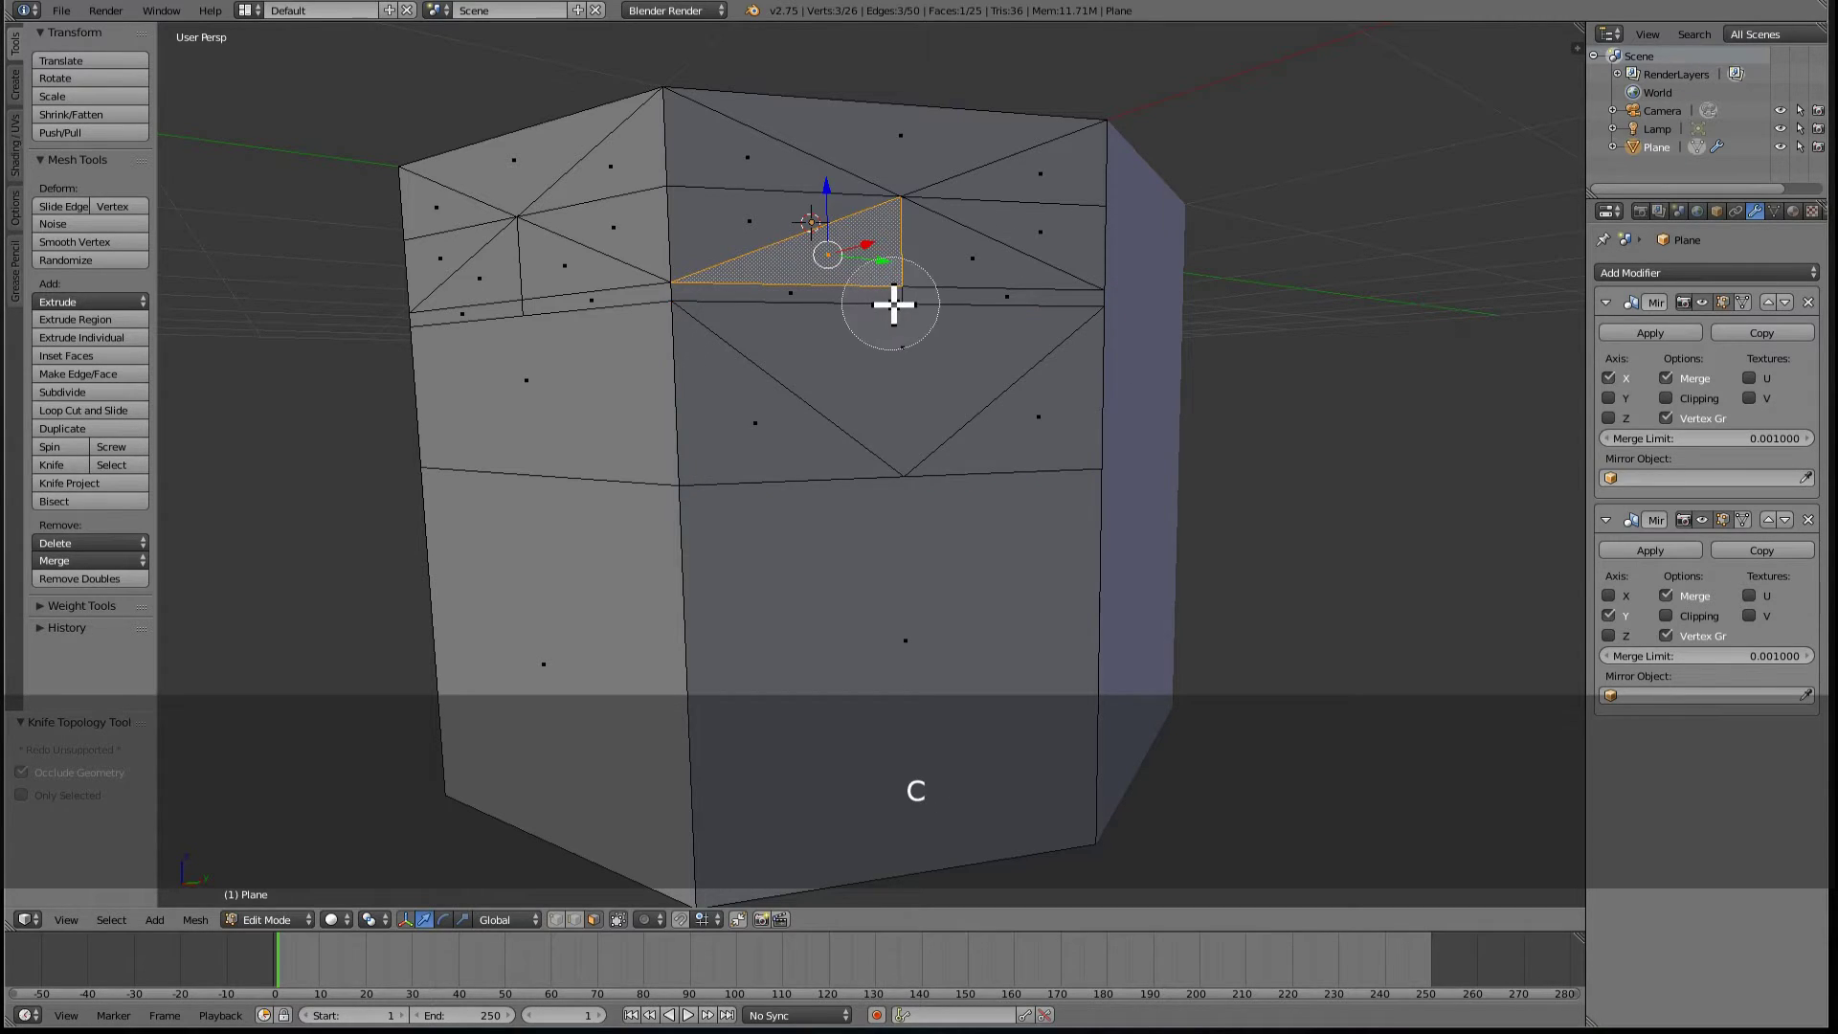
drag(890, 300, 882, 243)
- Knife a matching V into the neighbouring side face below the band, joining its upper corners to its lower edge's midpoint
middle_drag(906, 373, 968, 373)
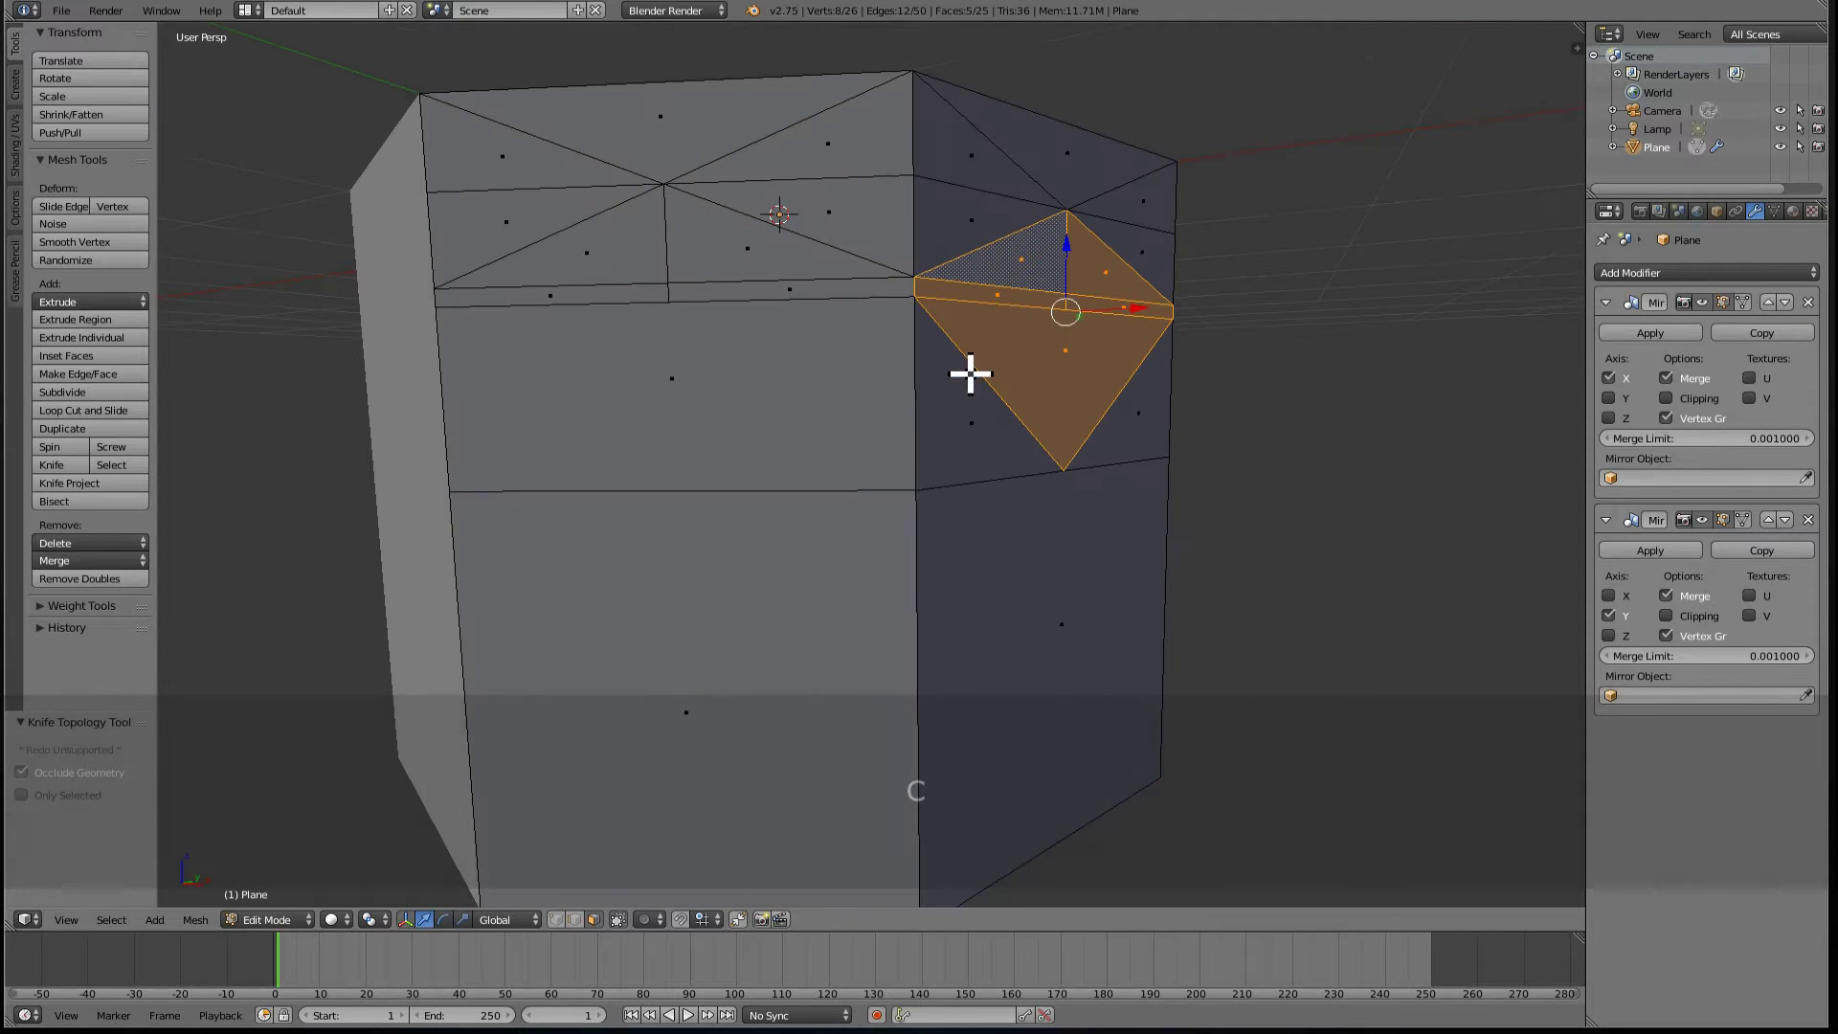
key(k)
click(916, 296)
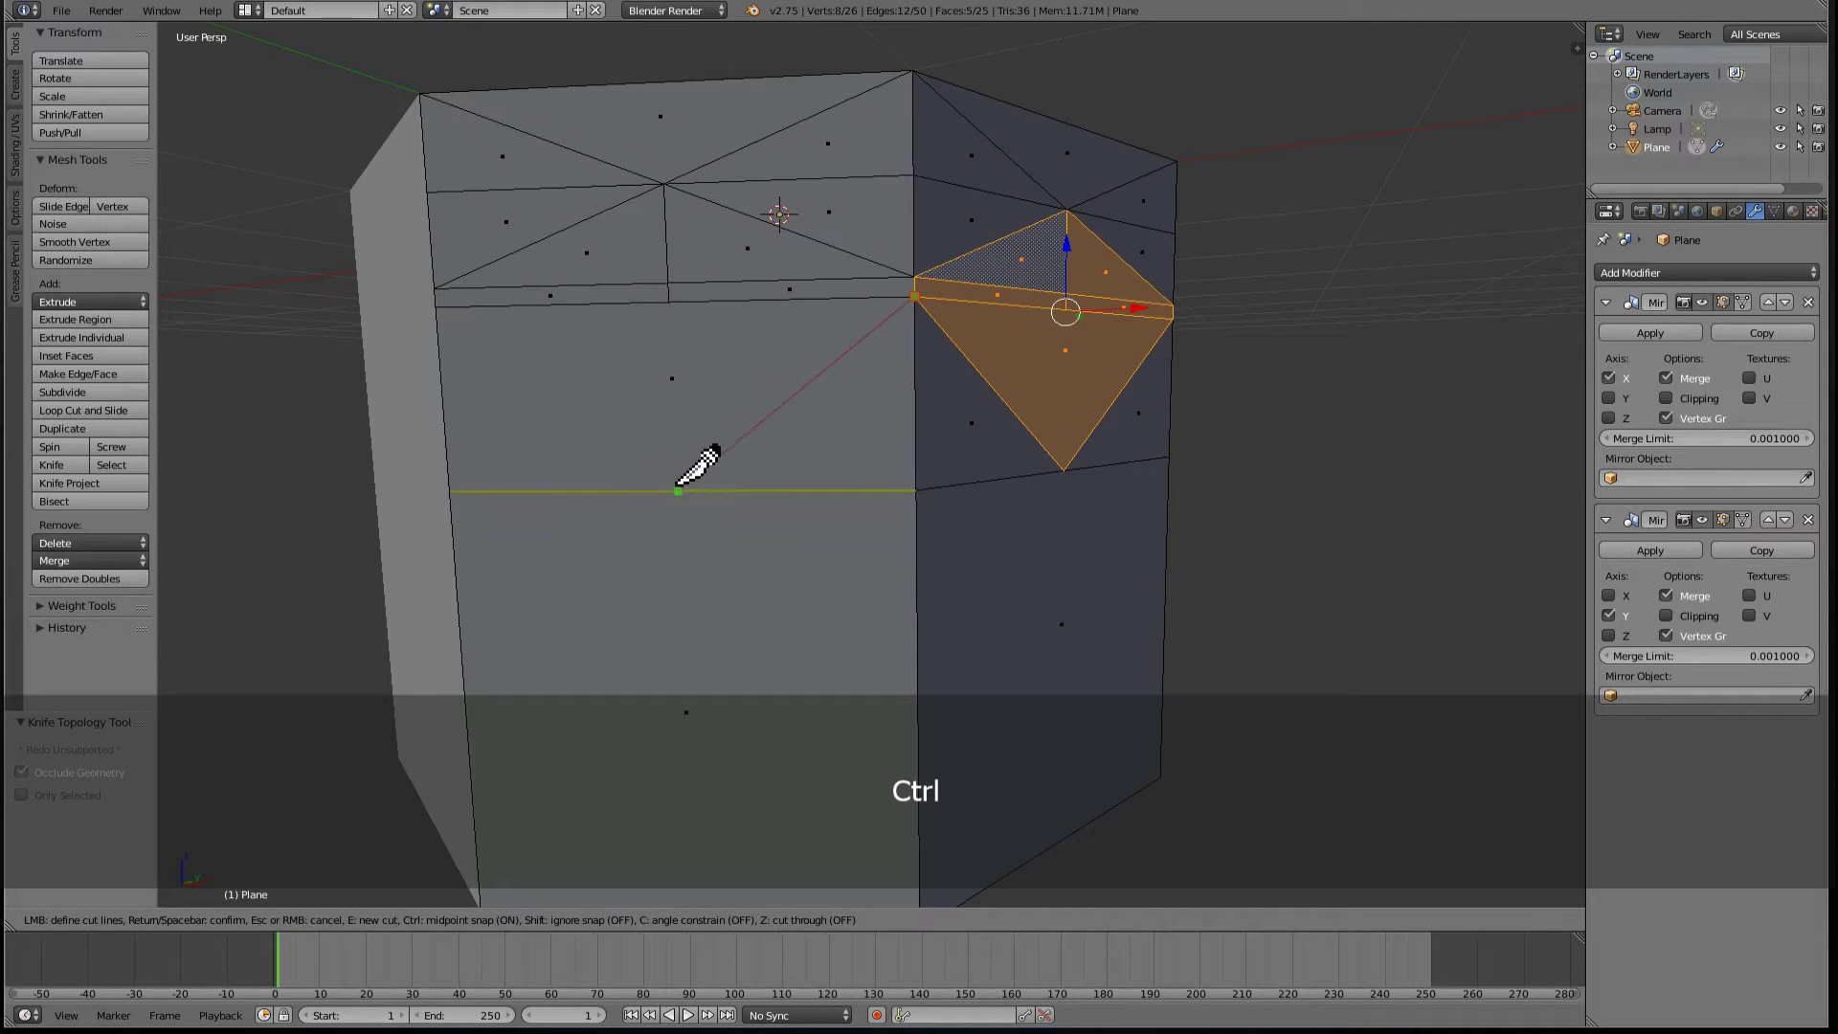
click(676, 492)
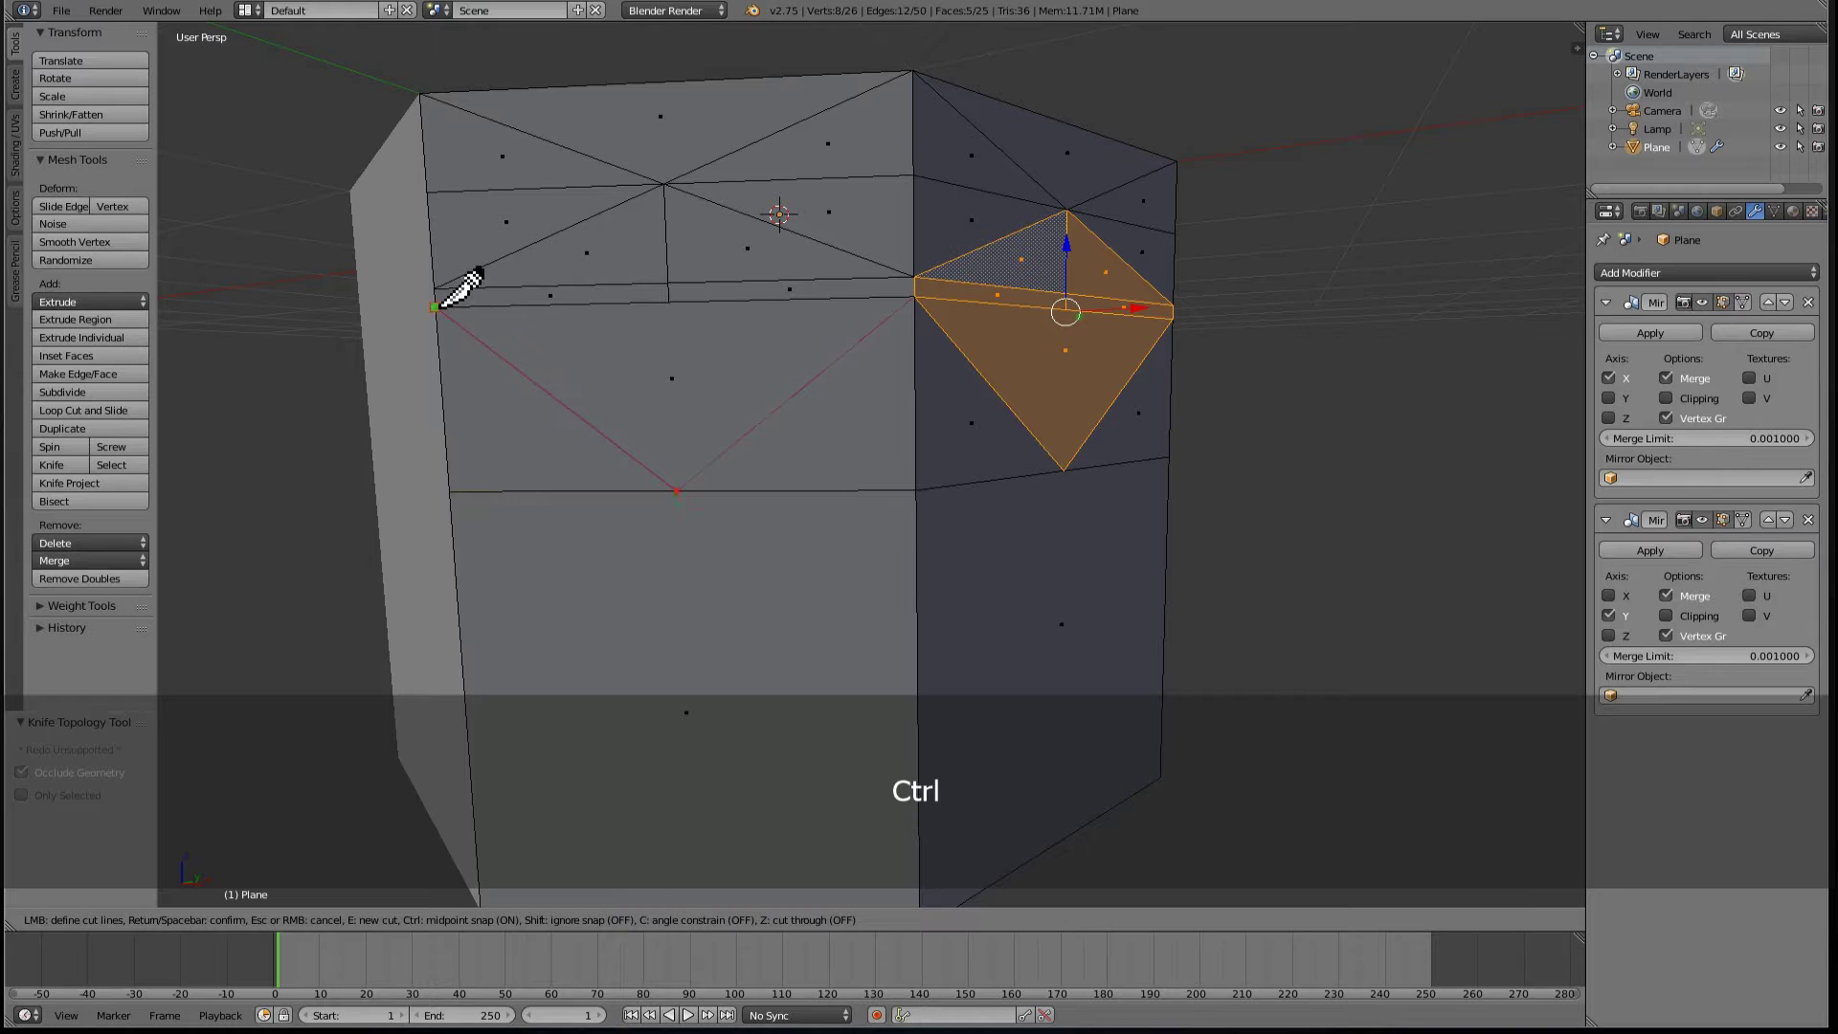
click(440, 307)
key(Return)
- Knife two cuts from the tip of the V beneath the selected kite facet down to the lowest side face's bottom corners
scroll(440, 307, down, 3)
middle_drag(439, 303, 721, 489)
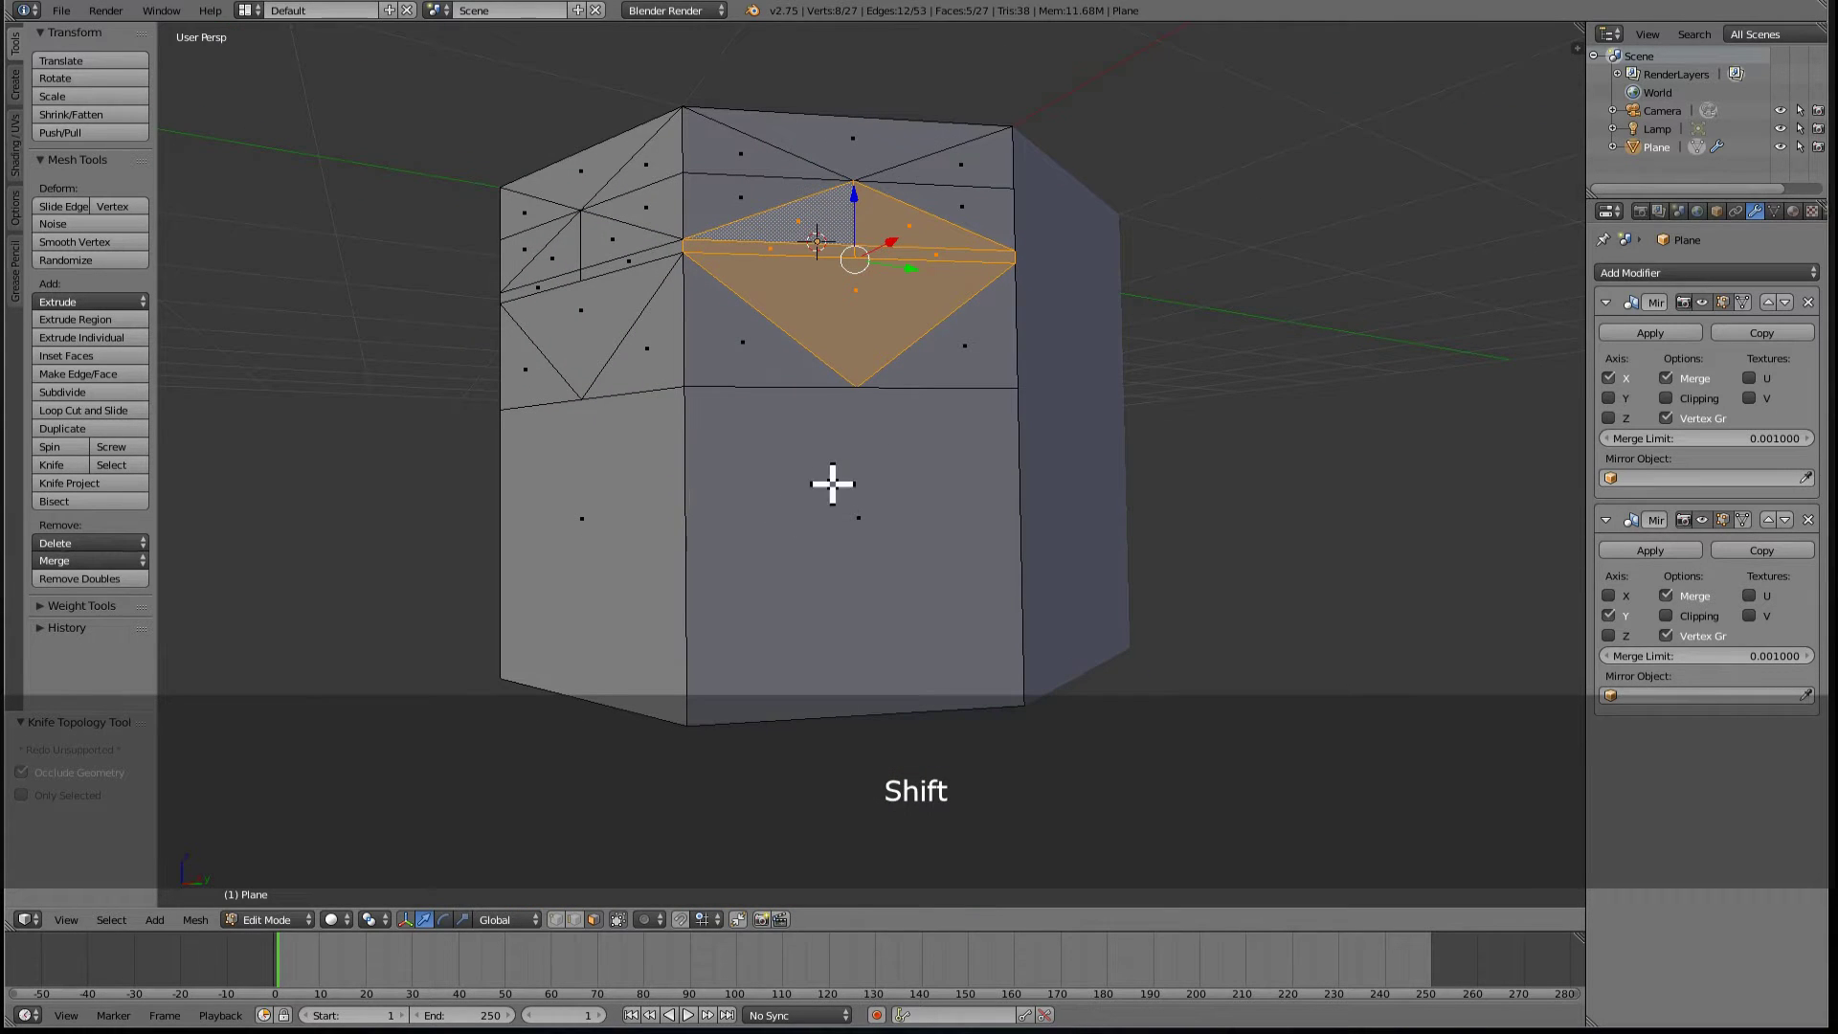
key(k)
click(856, 387)
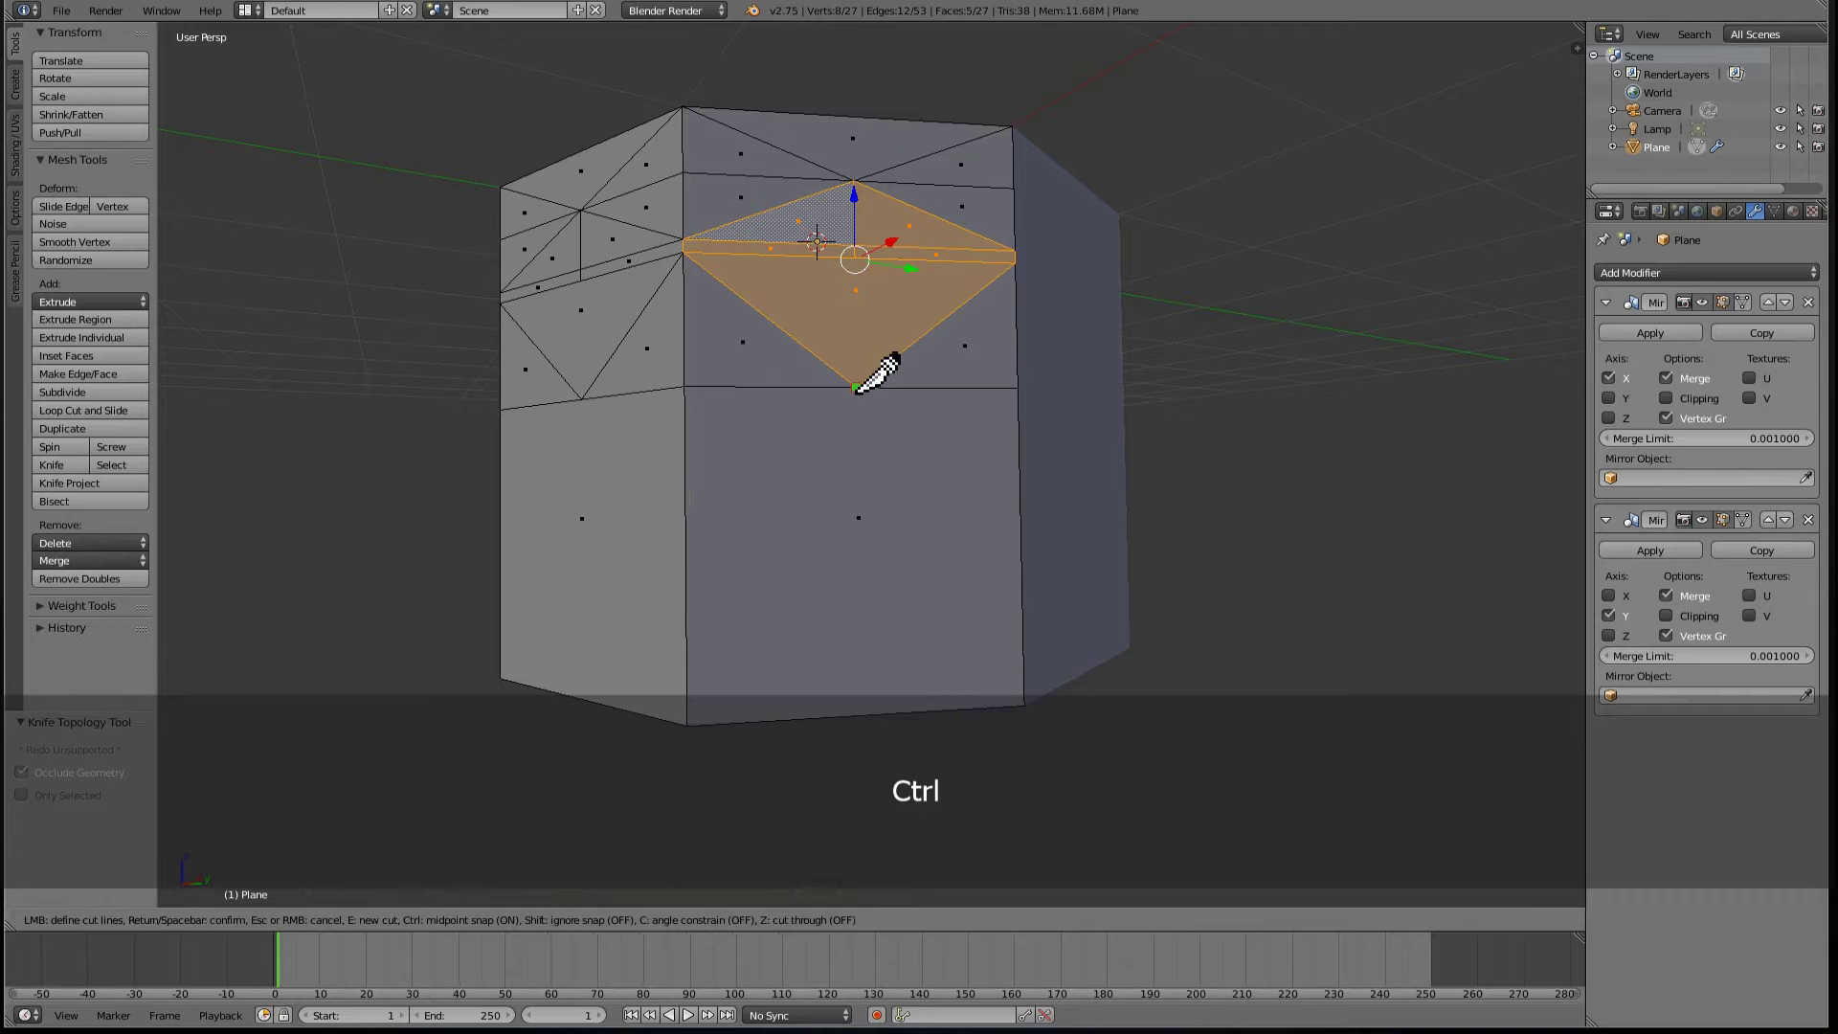
click(686, 725)
key(Return)
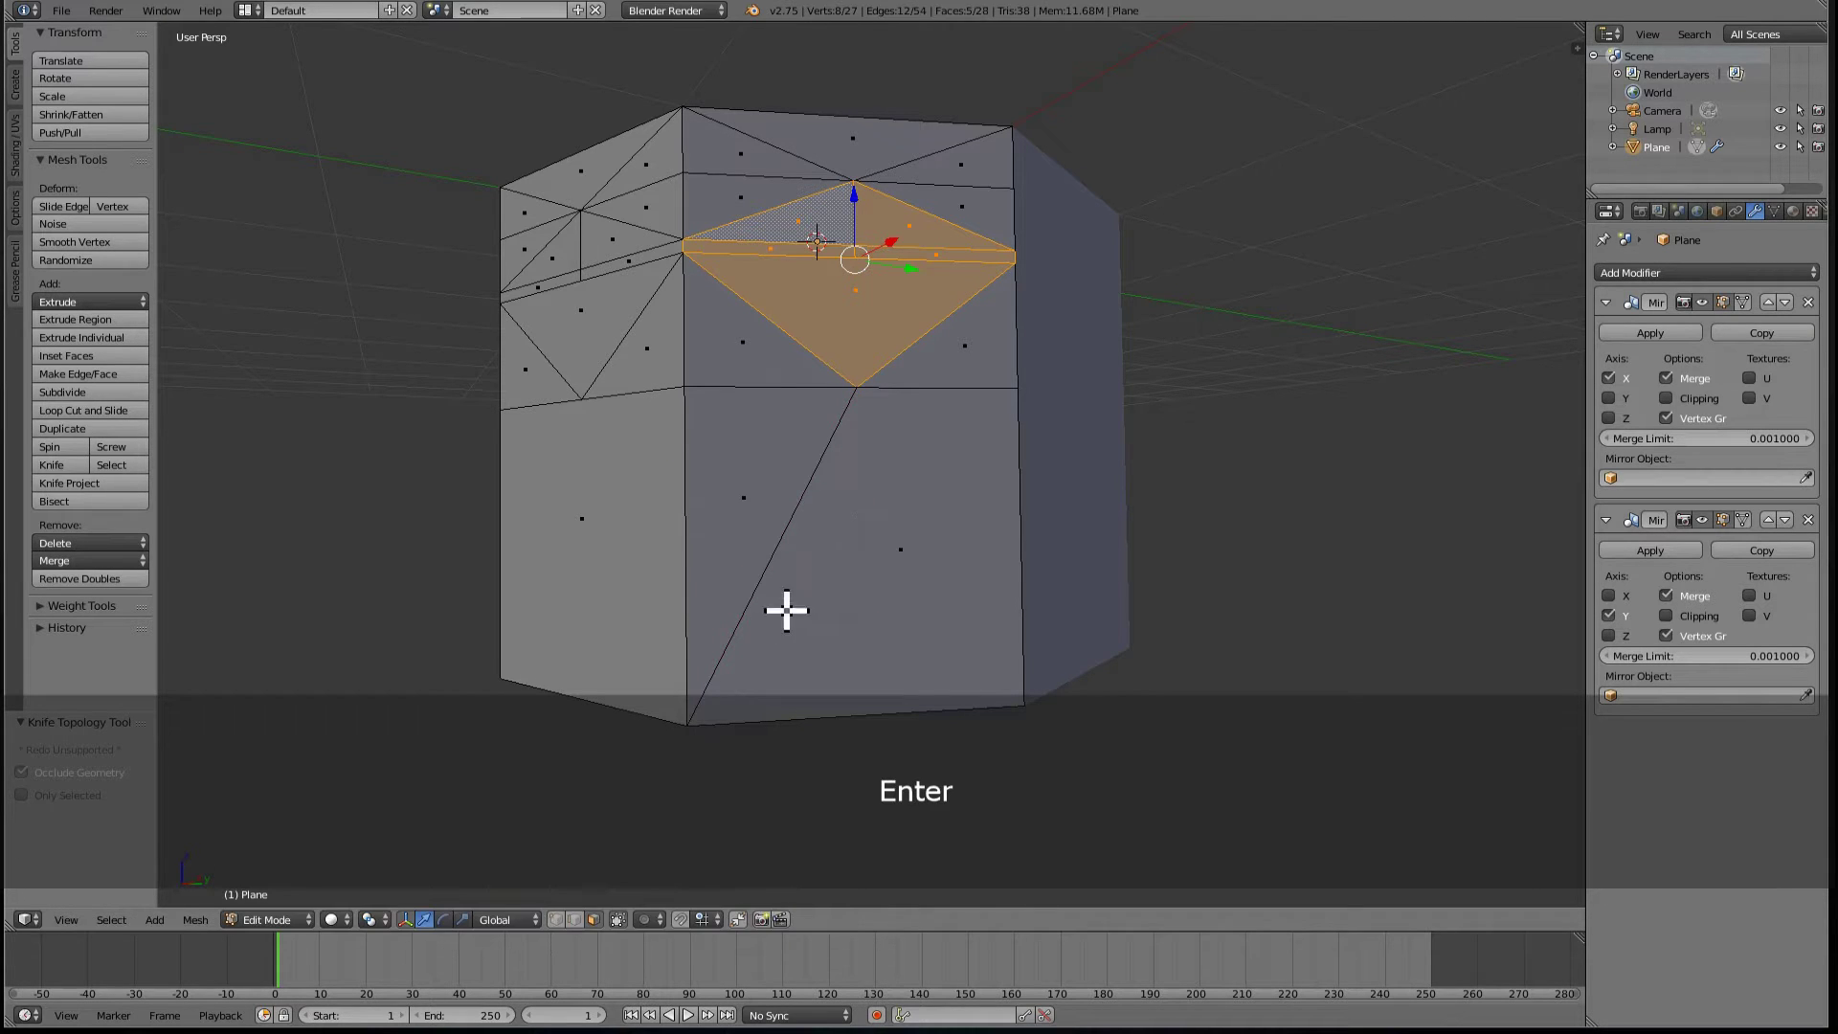
key(k)
click(856, 388)
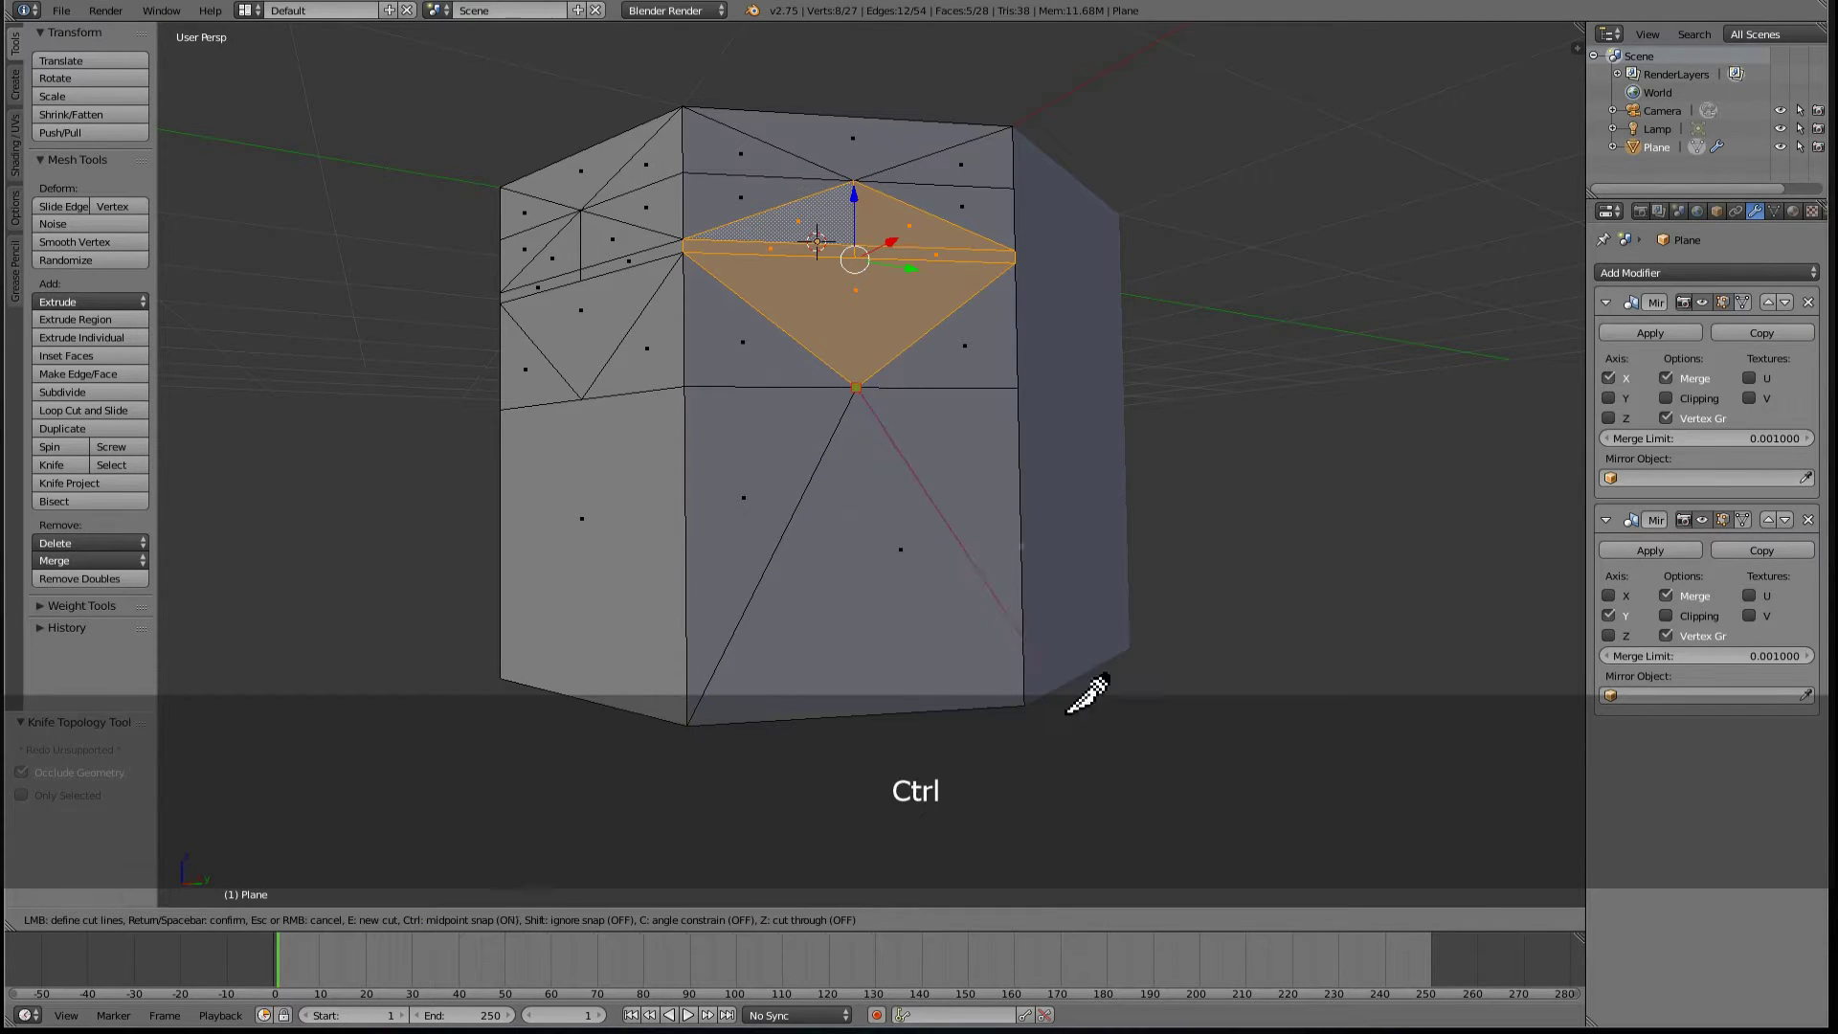
click(1024, 706)
key(Return)
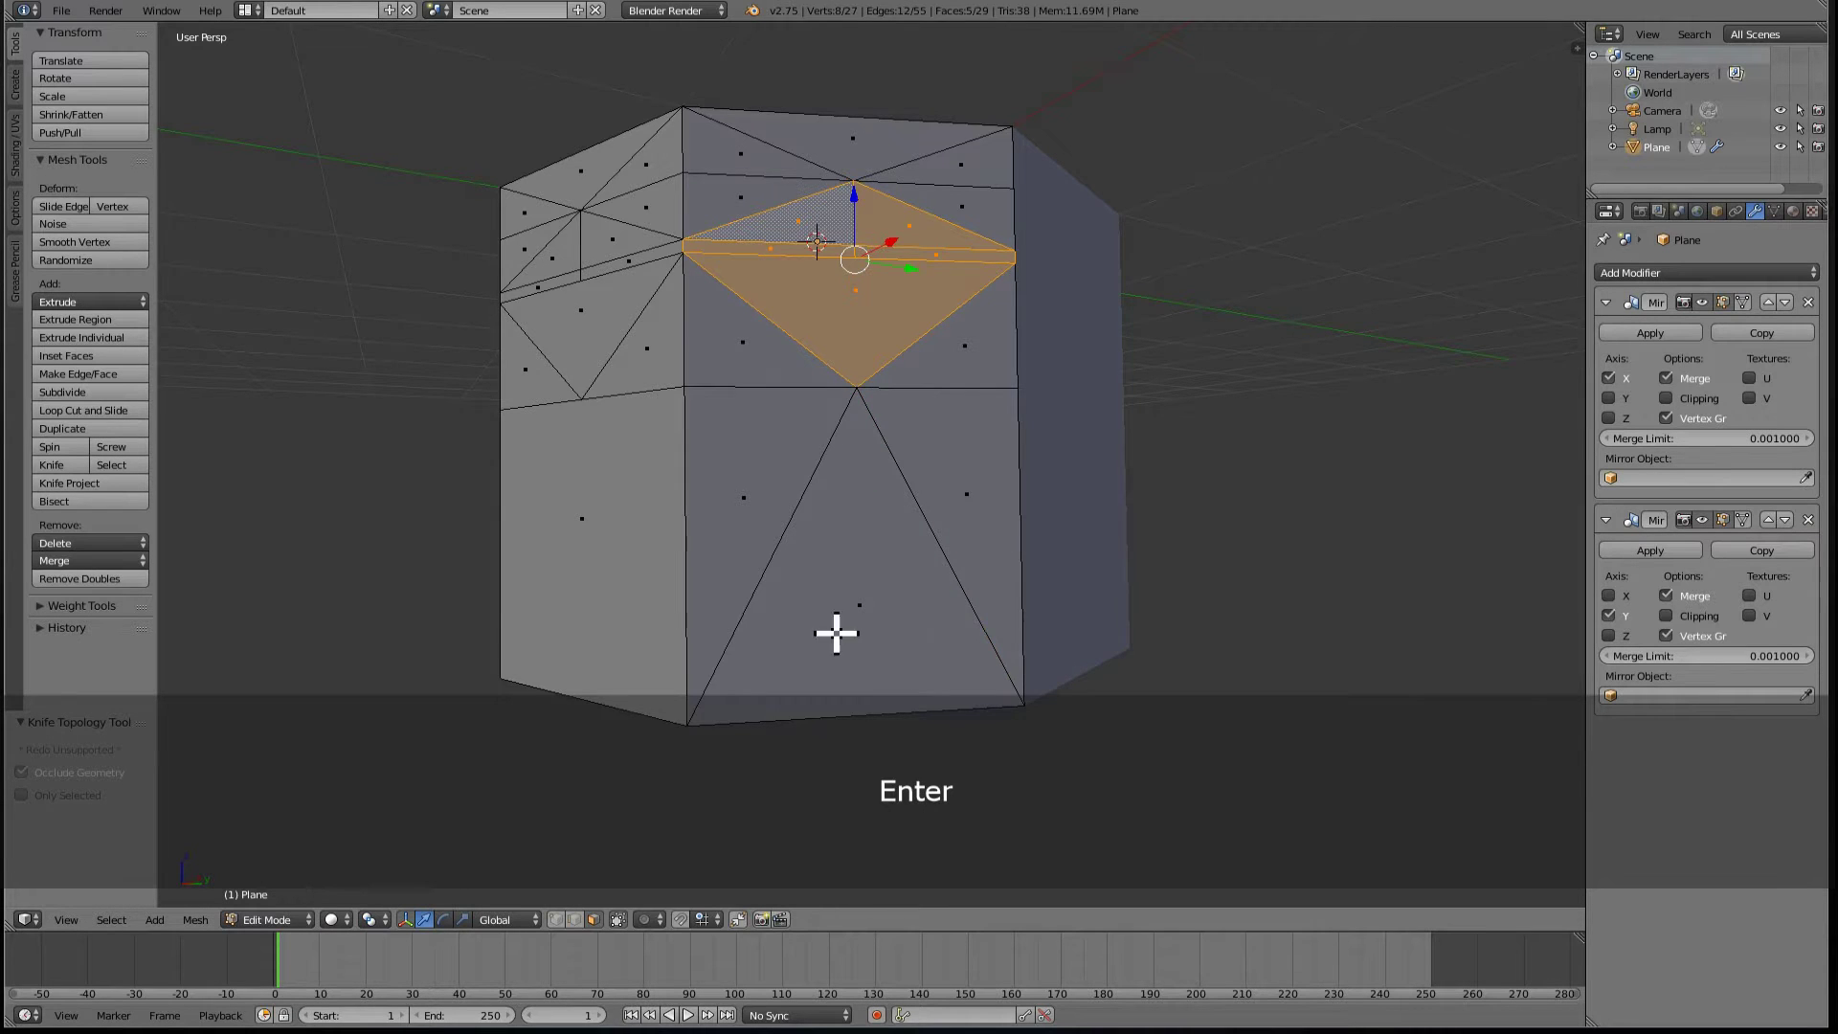
- Knife two cuts from the other V's tip to the bottom corners of the adjacent lowest side face
middle_drag(837, 747, 882, 616)
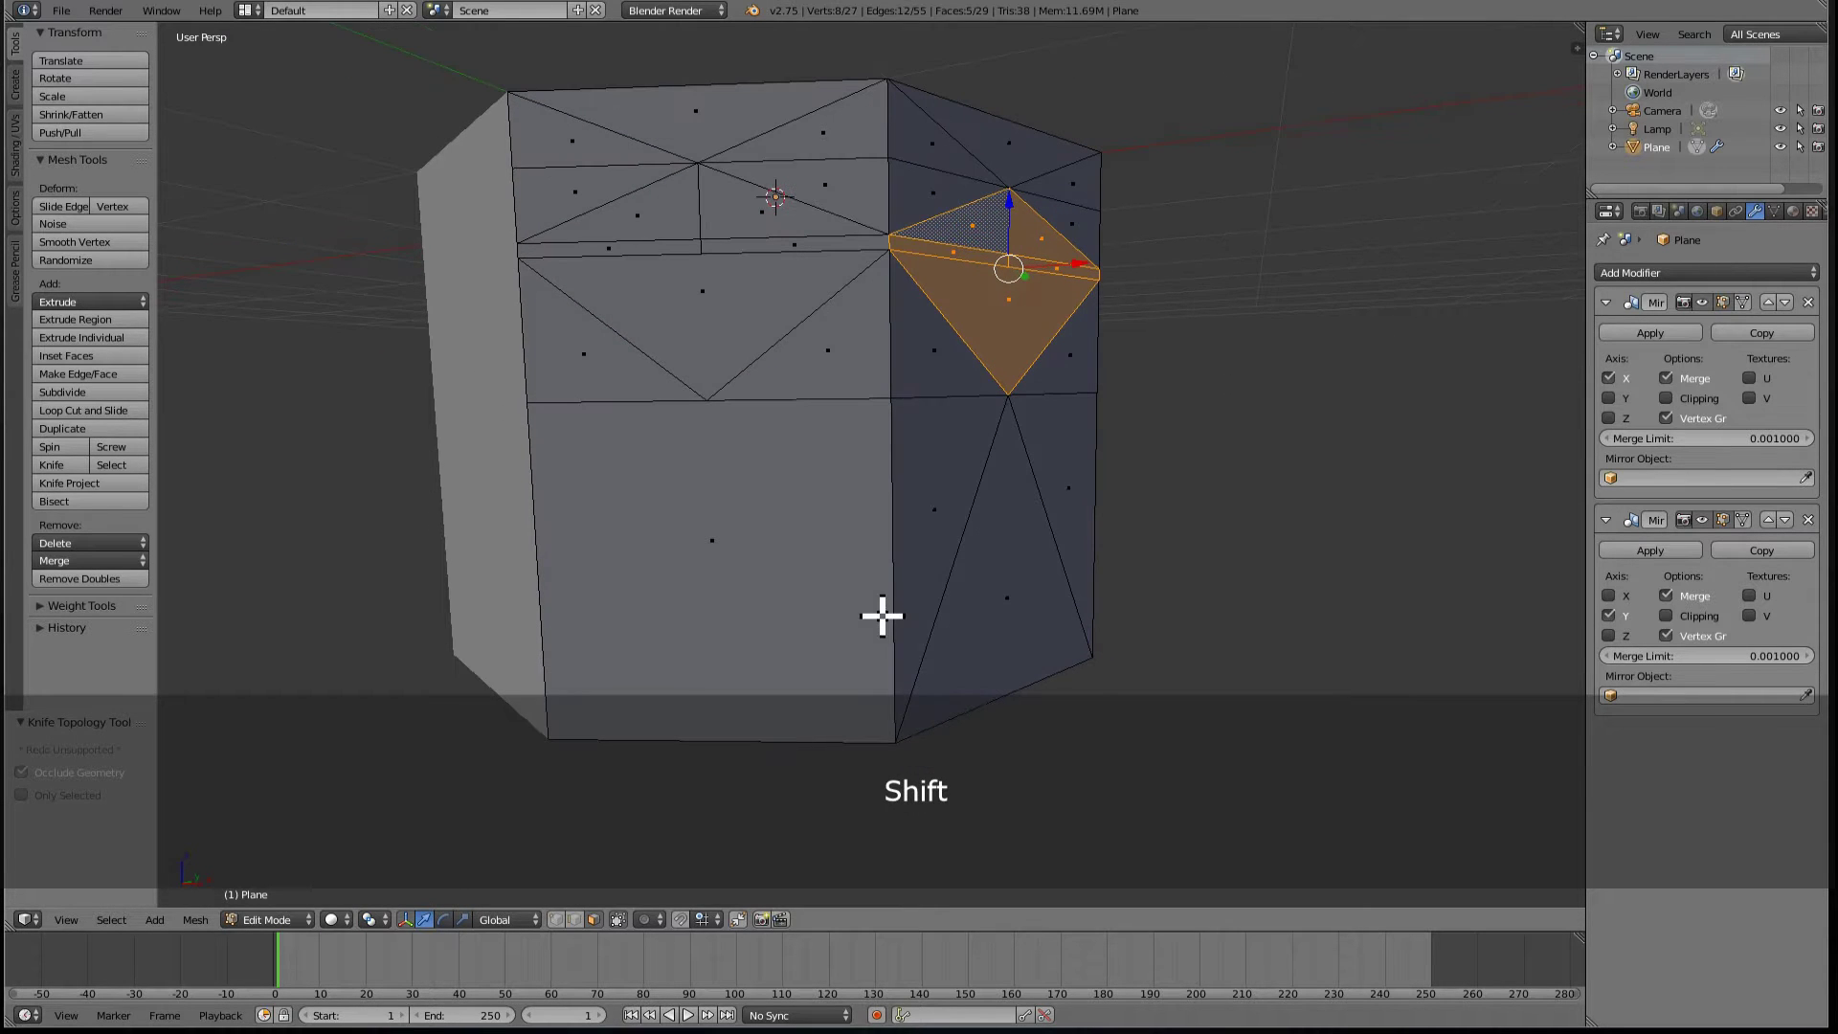
key(k)
click(706, 400)
key(ctrl)
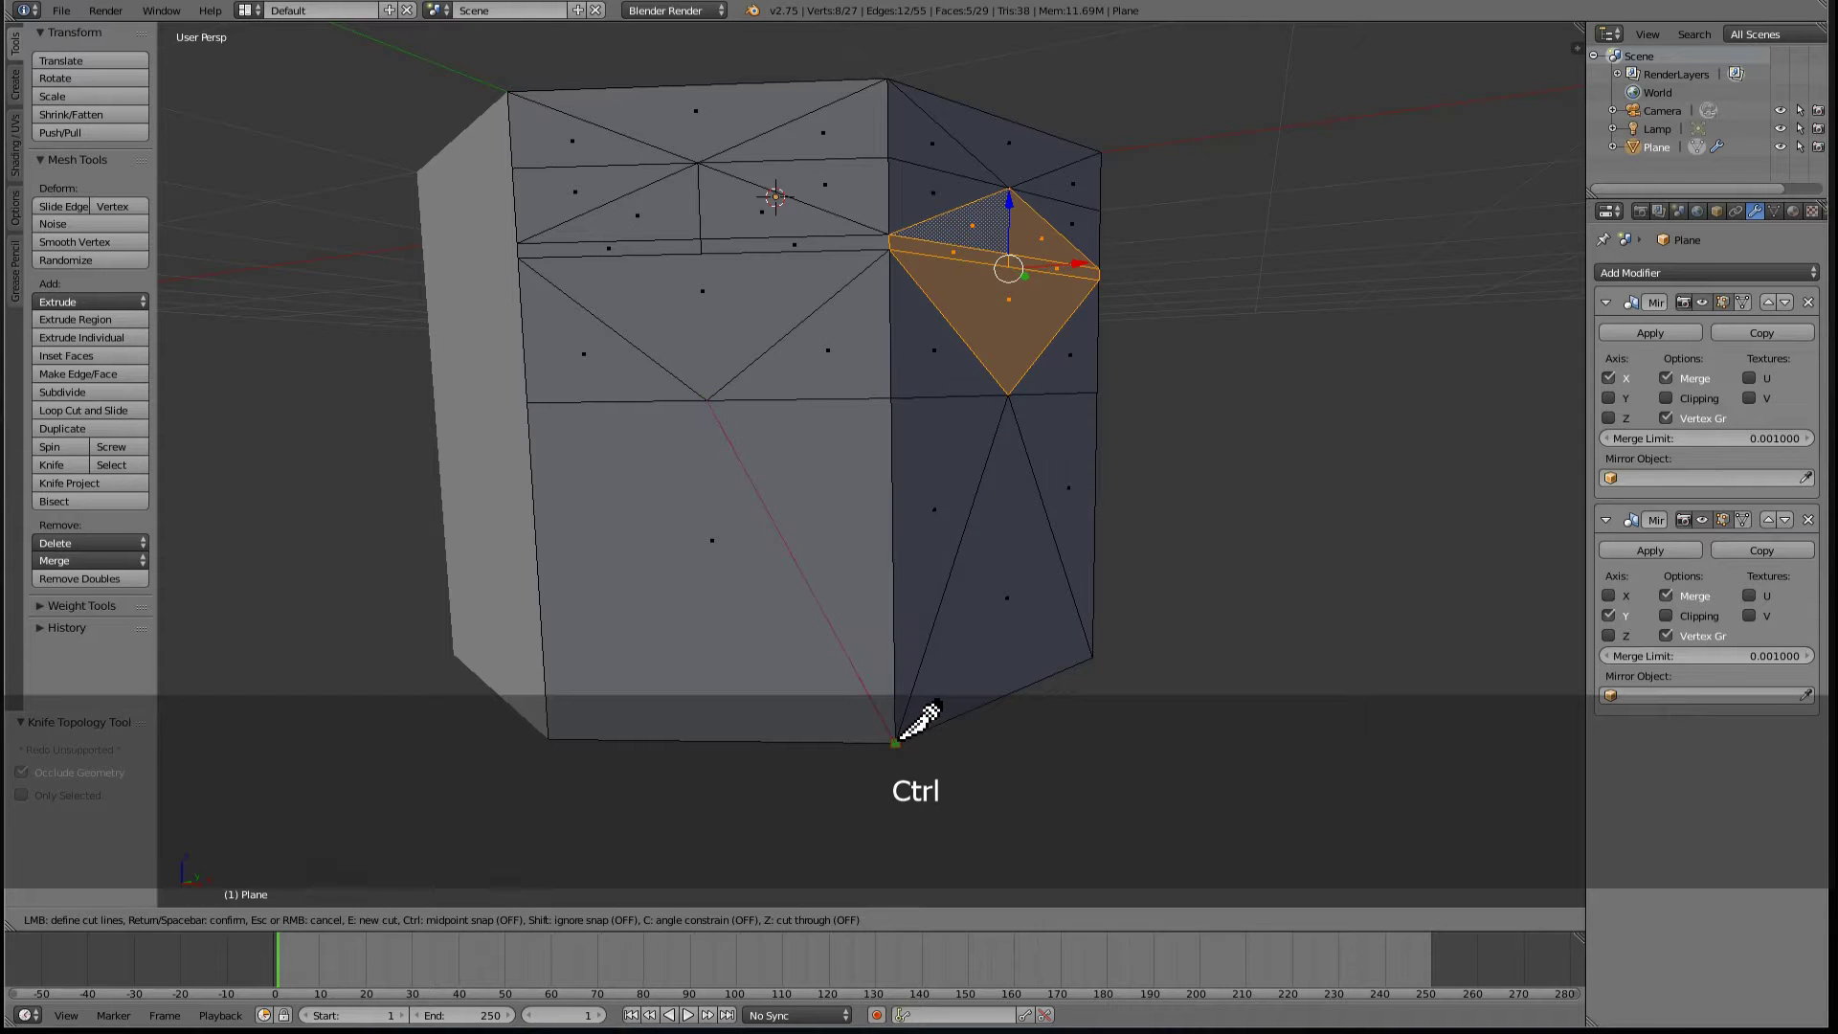
click(895, 741)
key(Return)
key(k)
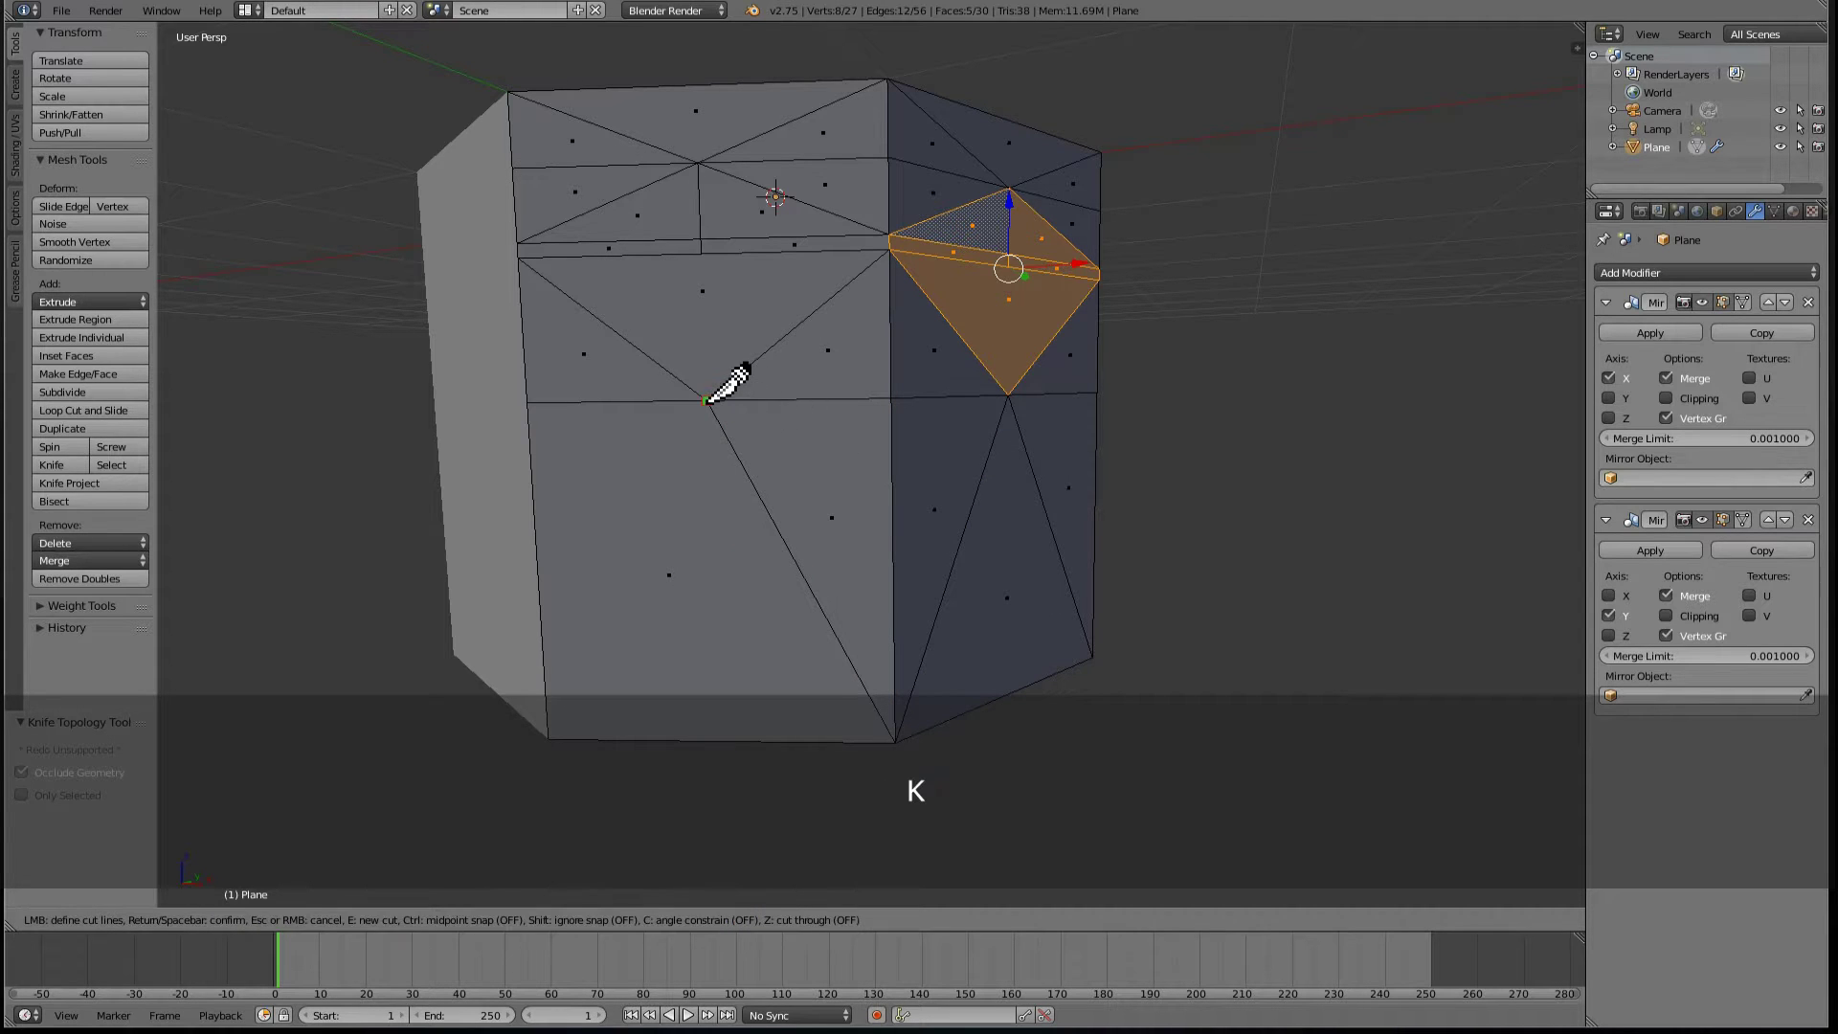
click(707, 401)
key(ctrl)
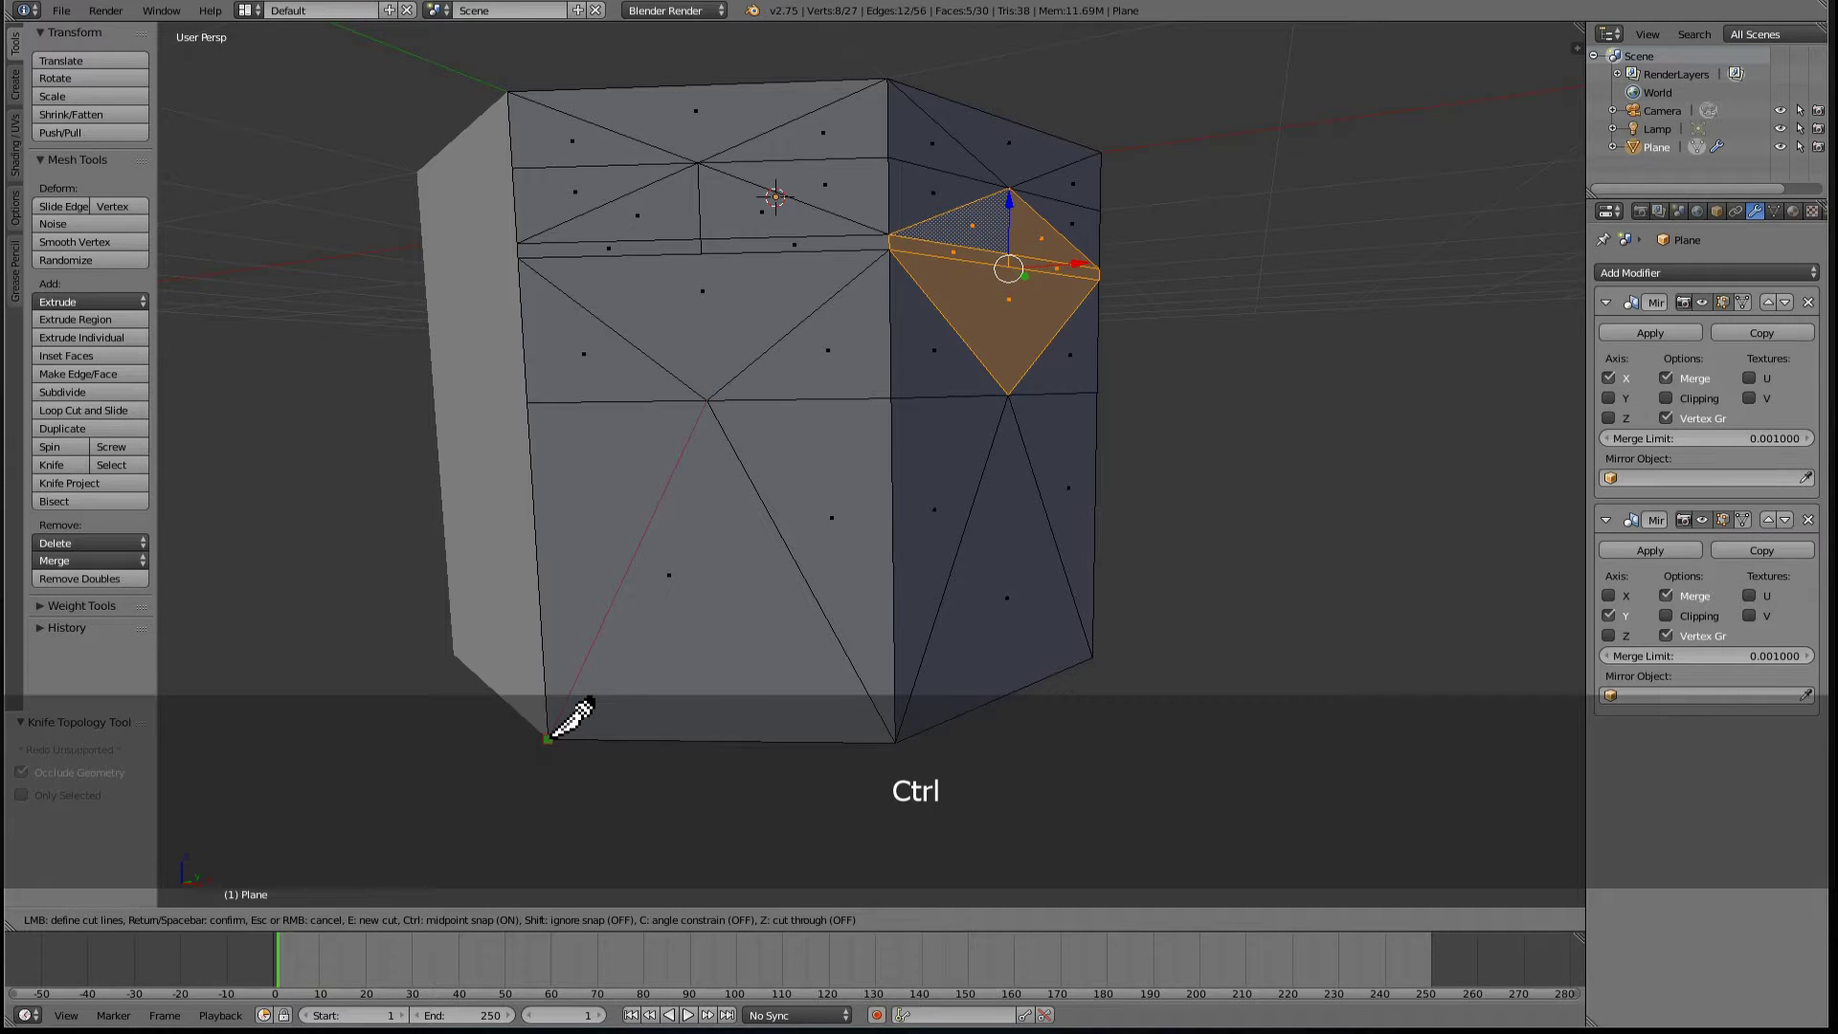
click(547, 738)
key(Return)
- Apply both Mirror modifiers to the plane in Object Mode
middle_drag(549, 738, 877, 654)
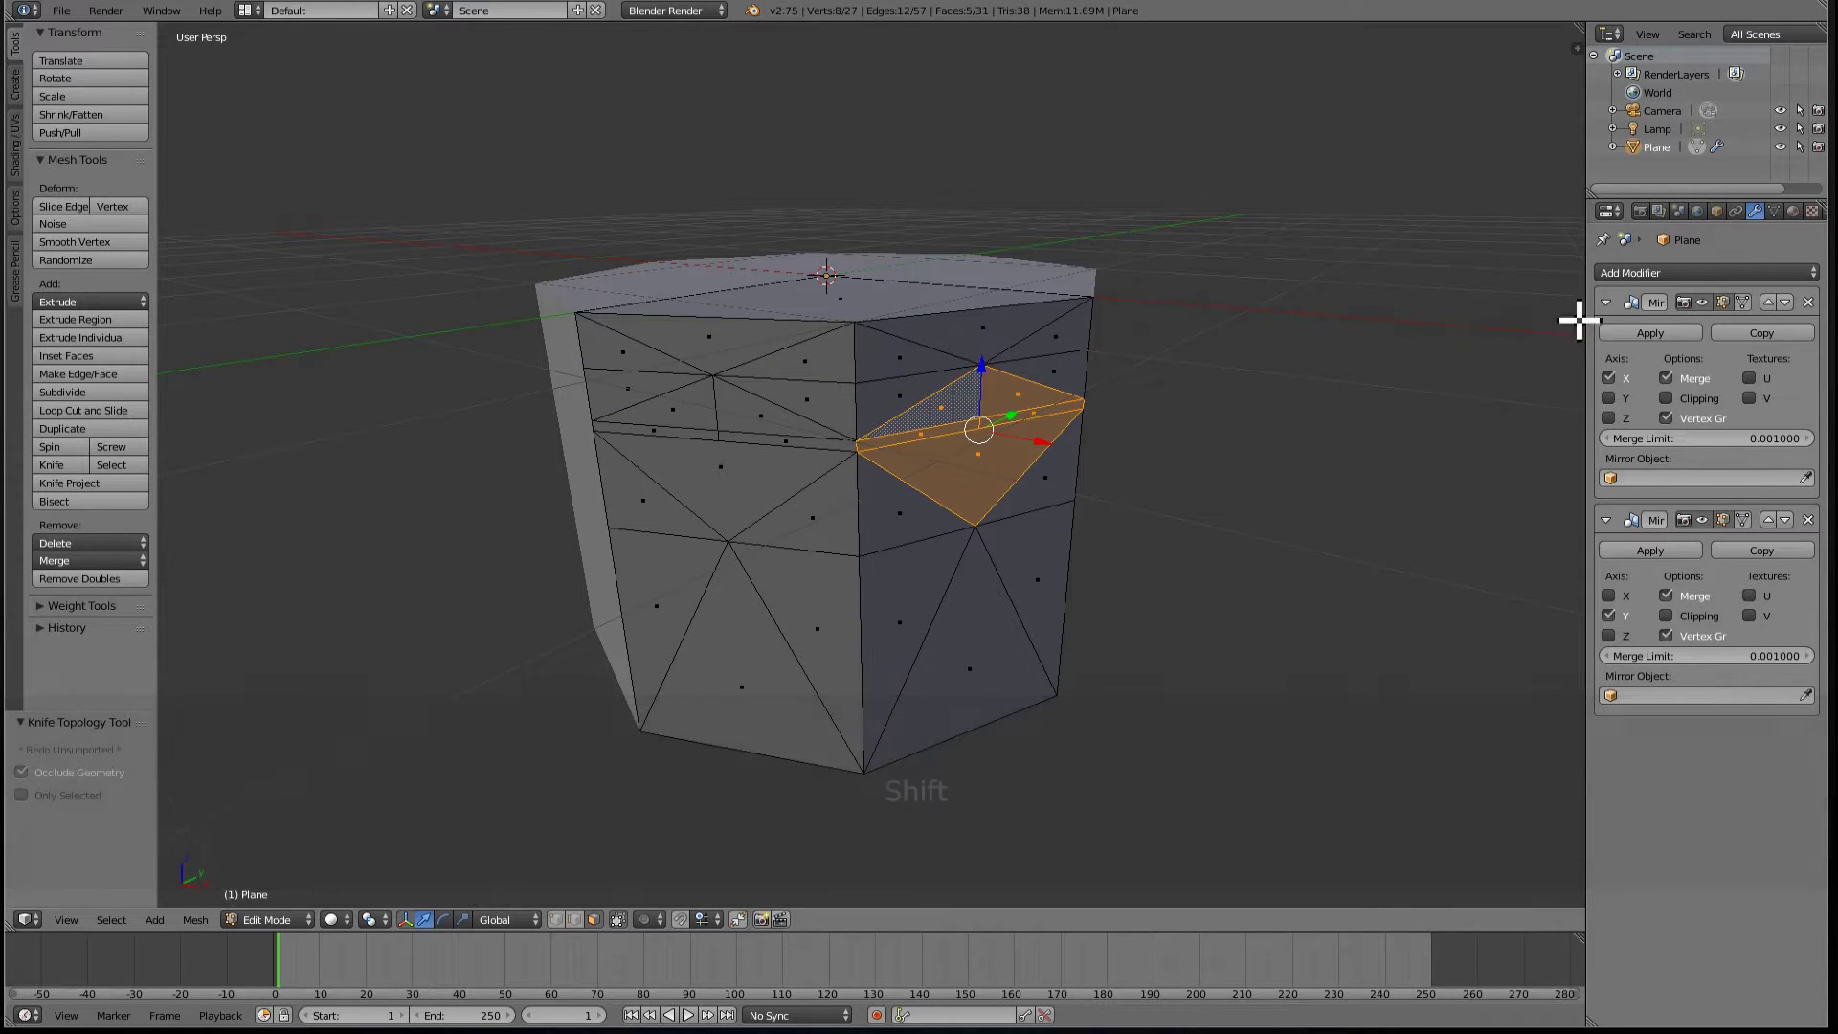
click(1661, 334)
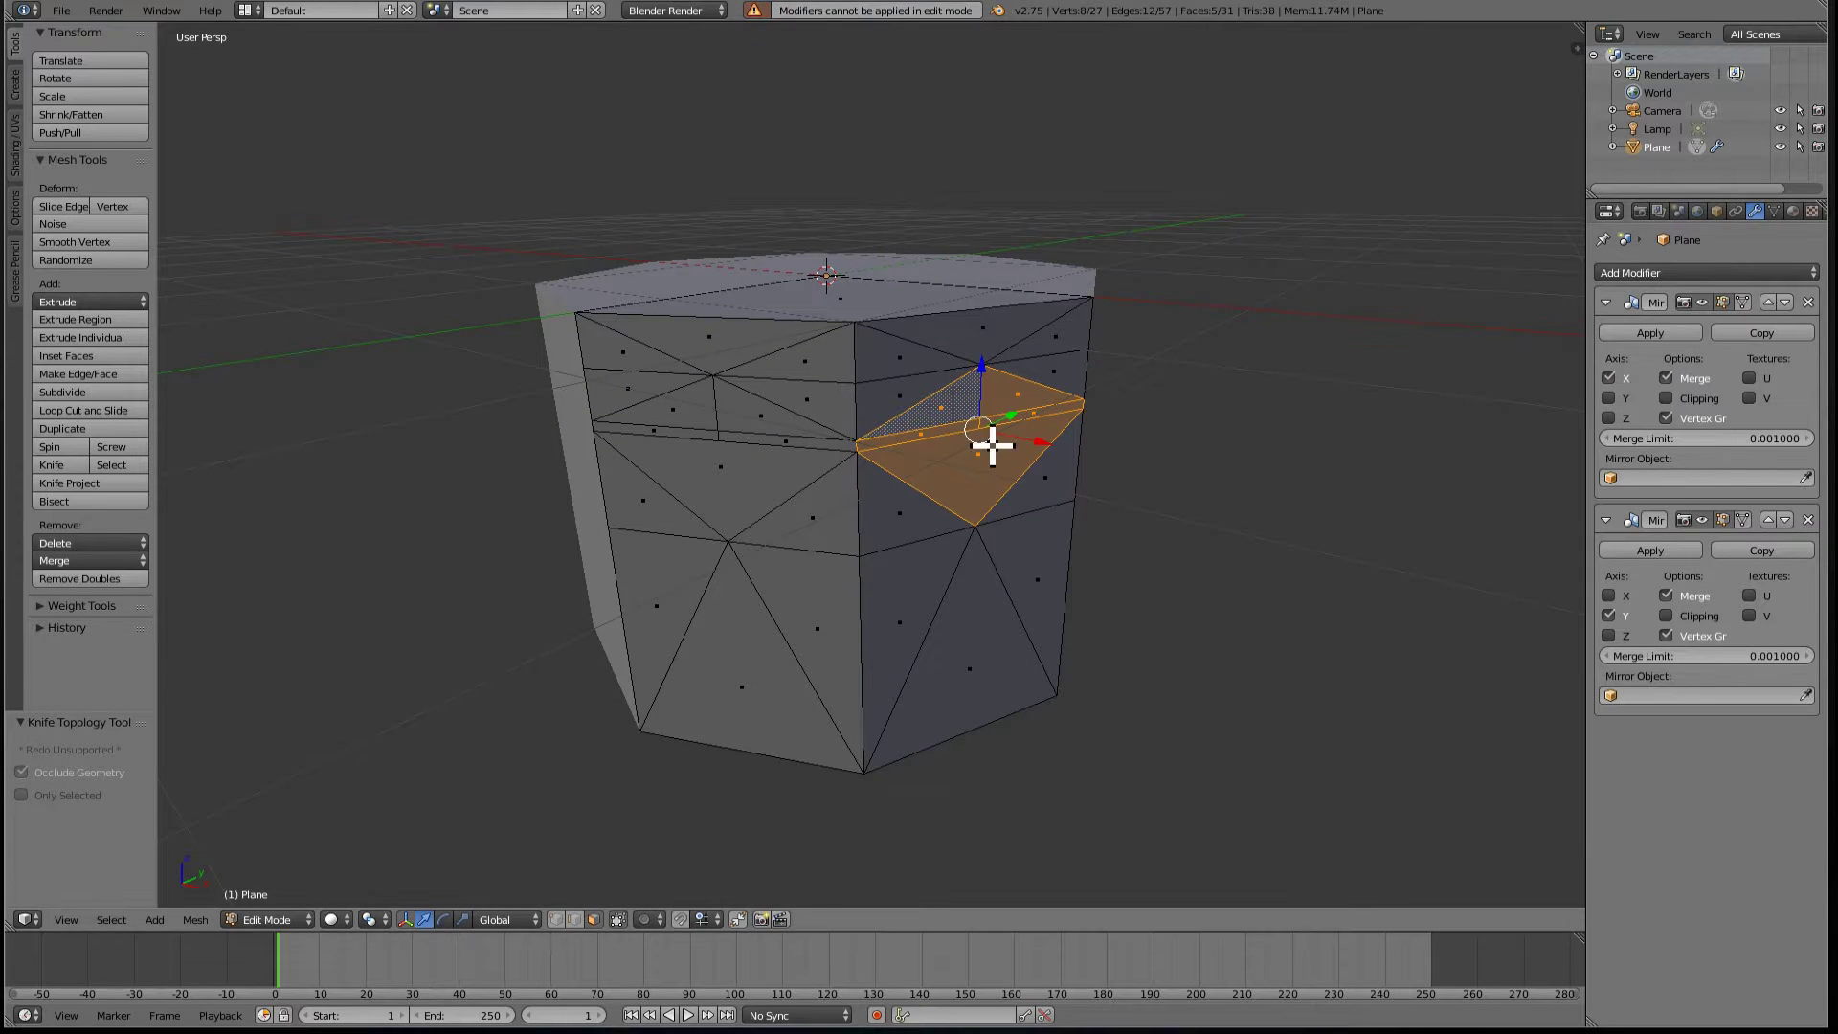
key(Tab)
click(1663, 330)
click(1665, 330)
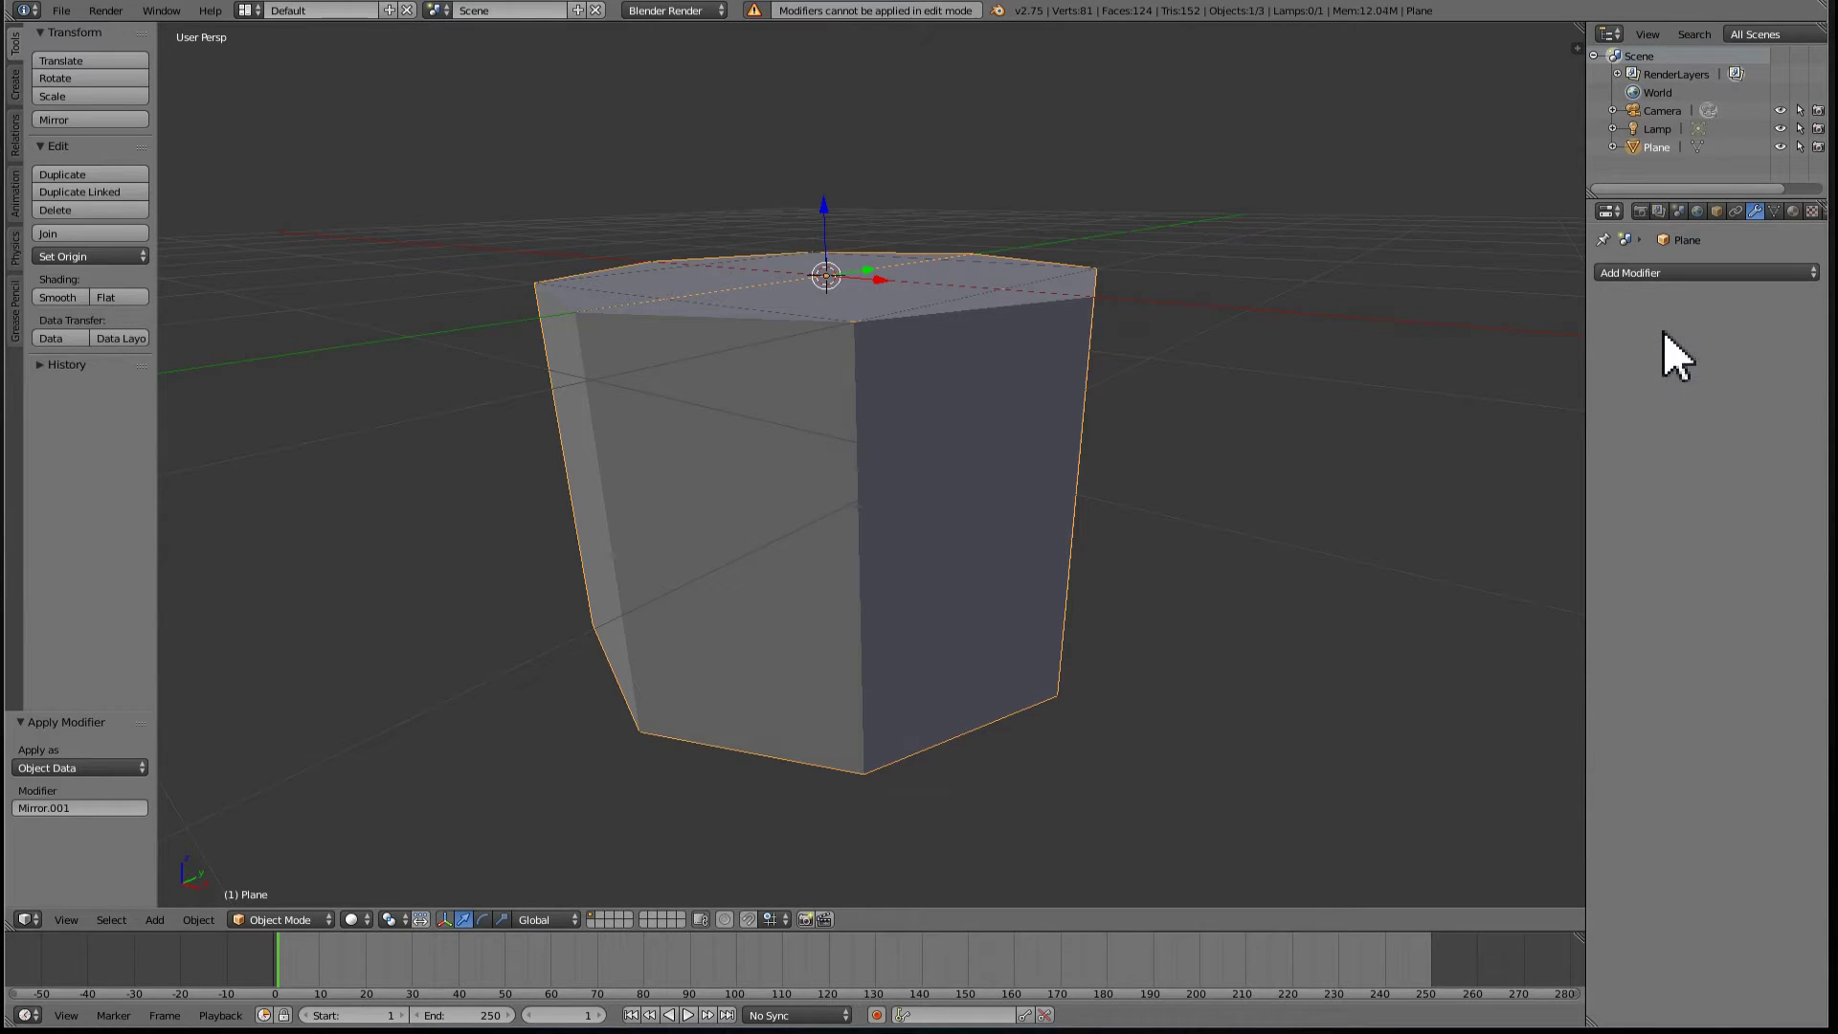
- Select the four top faces in Edit Mode and scale them down to form a smaller flat table
key(Tab)
middle_drag(873, 319, 792, 300)
right_click(809, 308)
key(c)
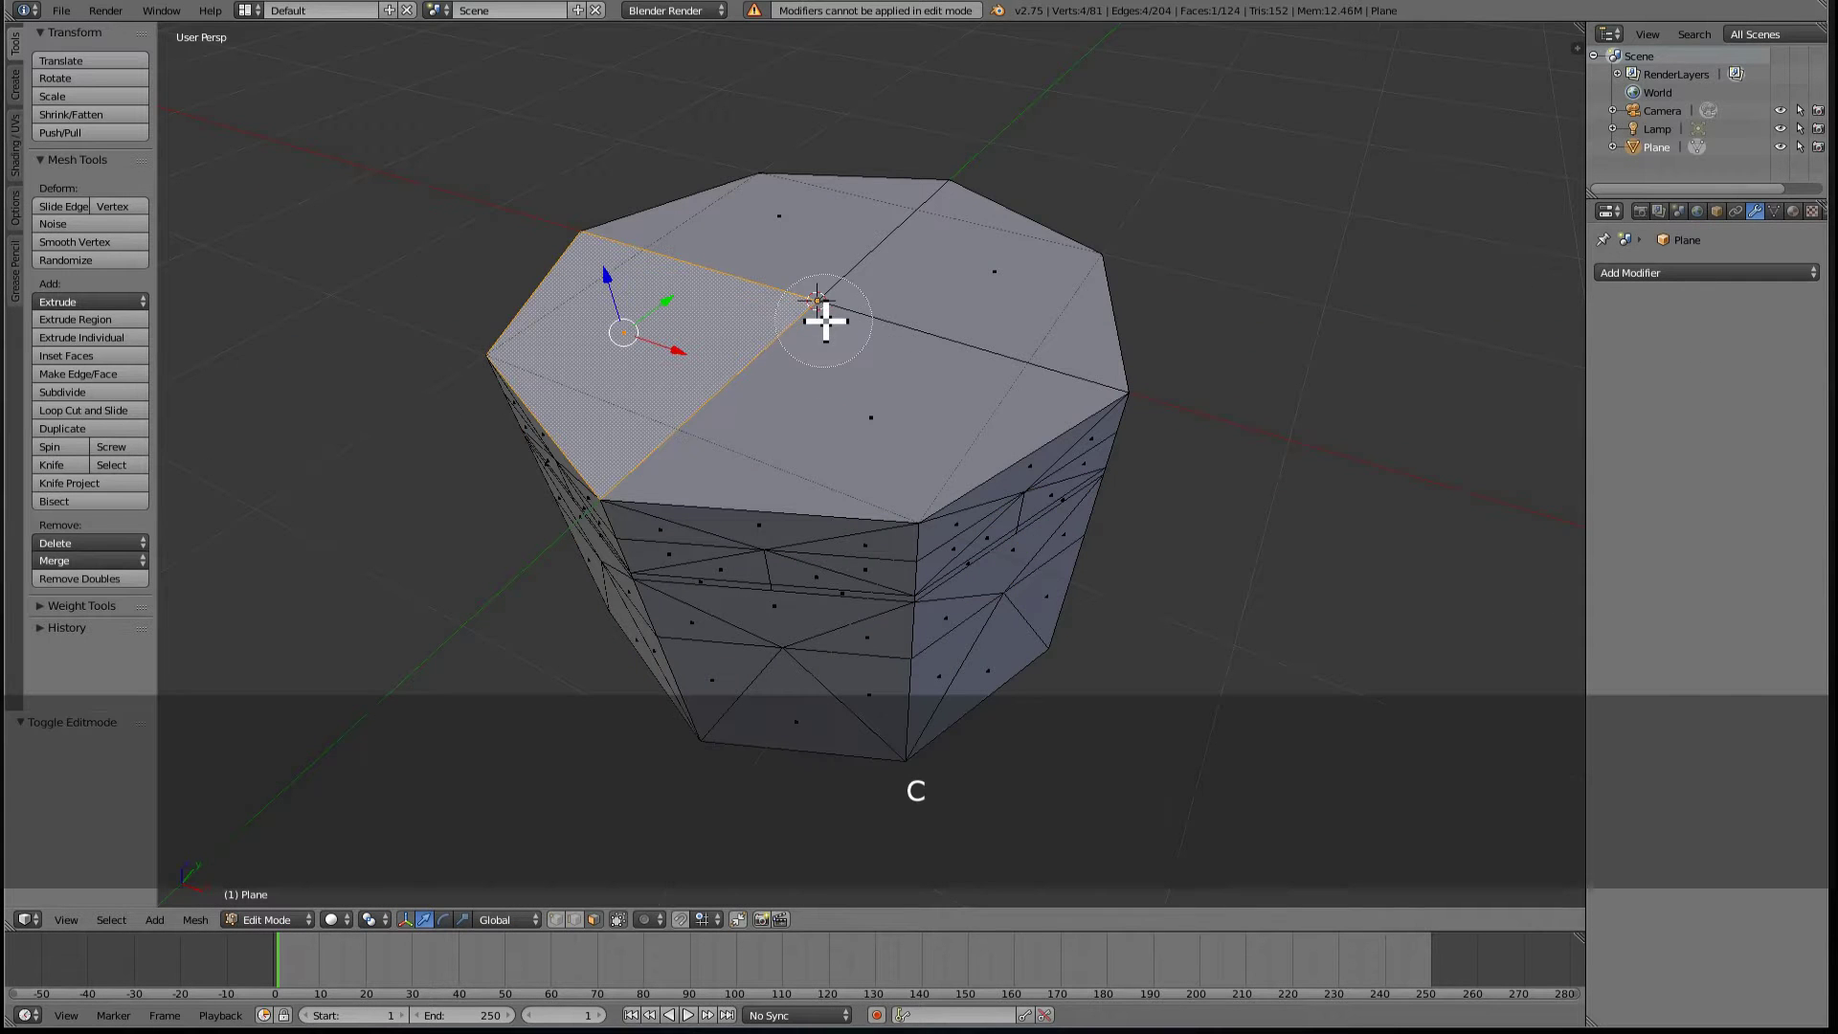
click(814, 309)
key(s)
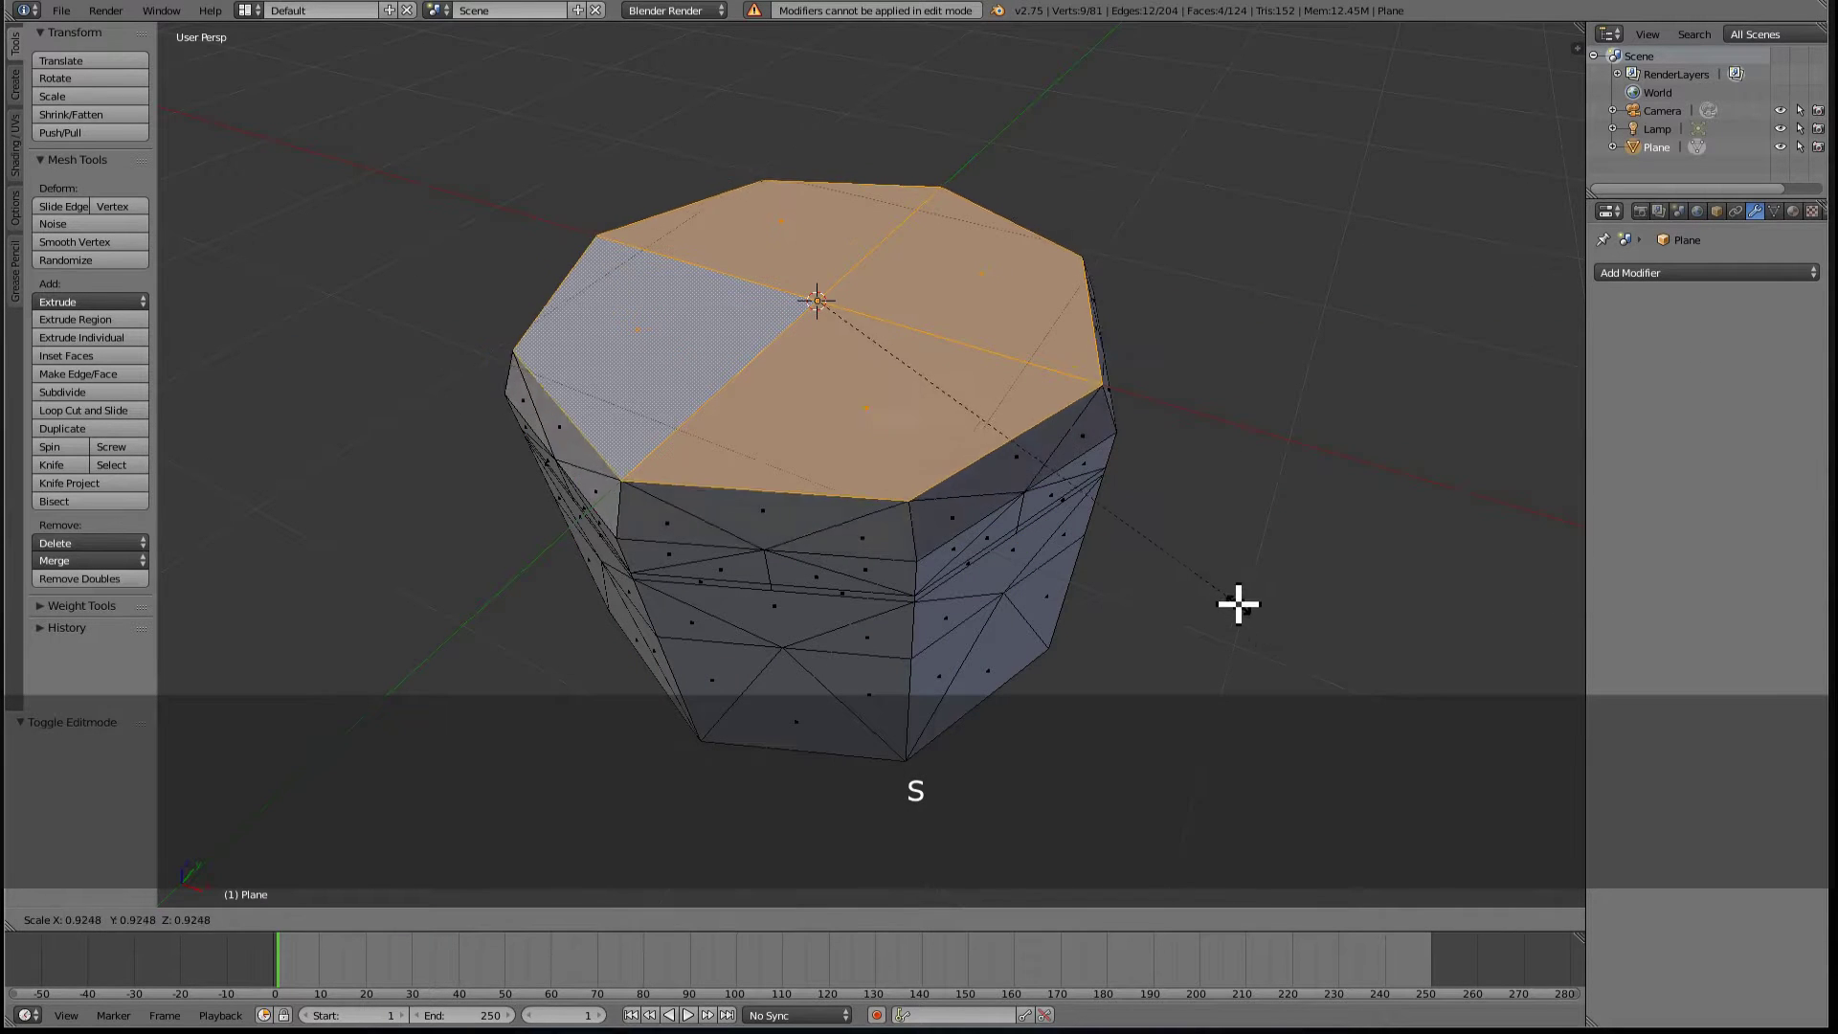
click(1109, 514)
- Select the open bottom edge loop in edge select mode and merge it with Collapse into a single point
middle_drag(961, 616, 861, 543)
key(ctrl+Tab)
click(829, 546)
alt+right_click(829, 558)
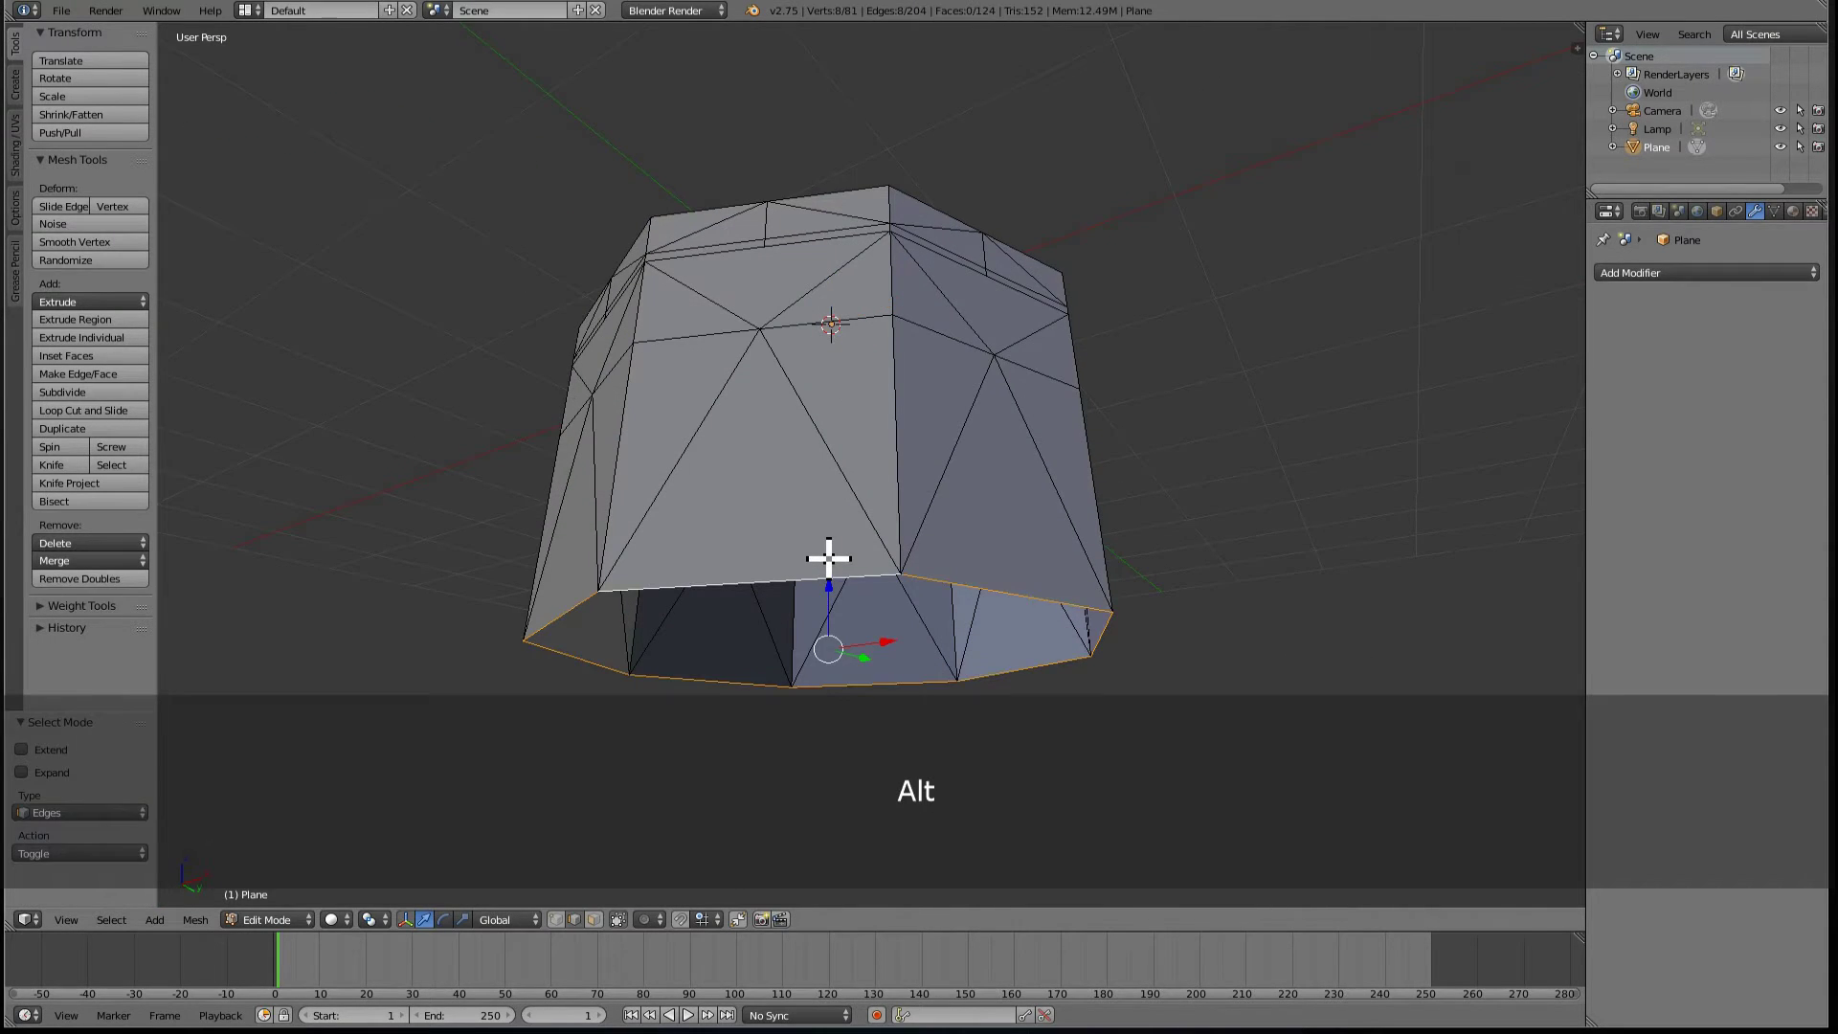
key(alt+m)
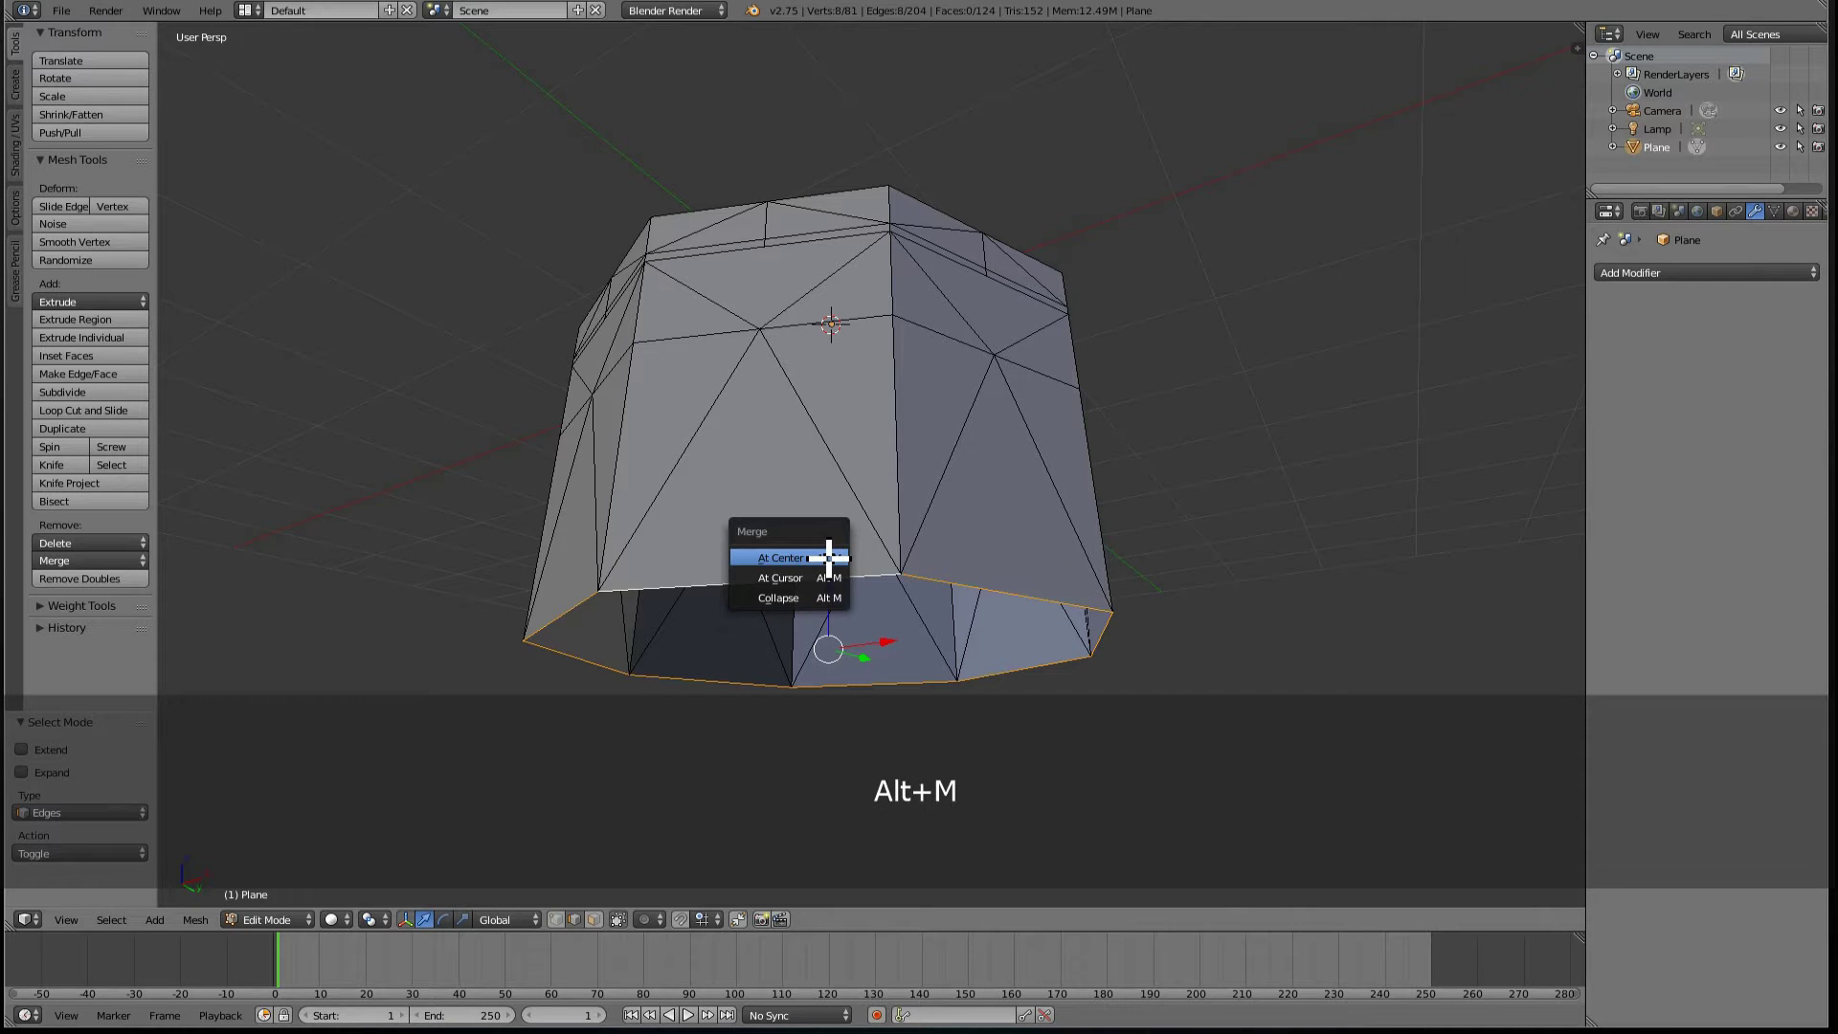
click(824, 595)
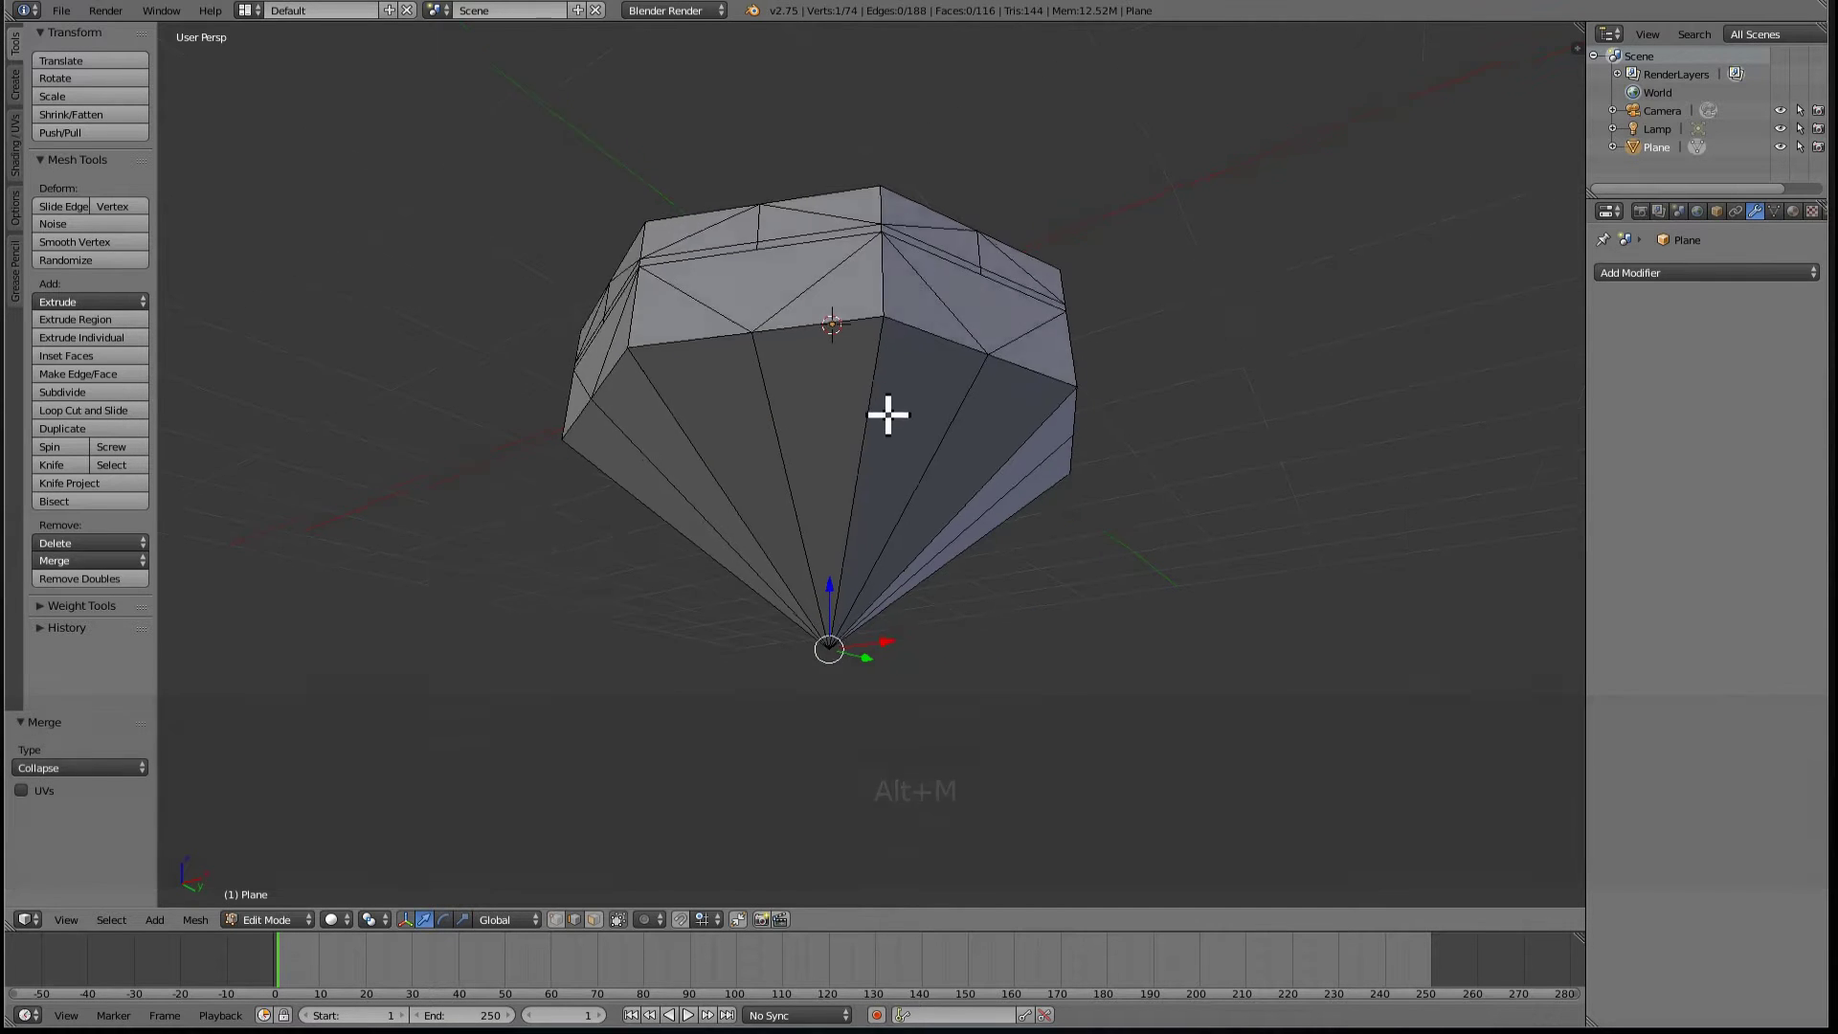
- Try to loop-select the horizontal edge ring directly above the pointed bottom in edge select mode
middle_drag(888, 414, 853, 459)
key(ctrl+Tab)
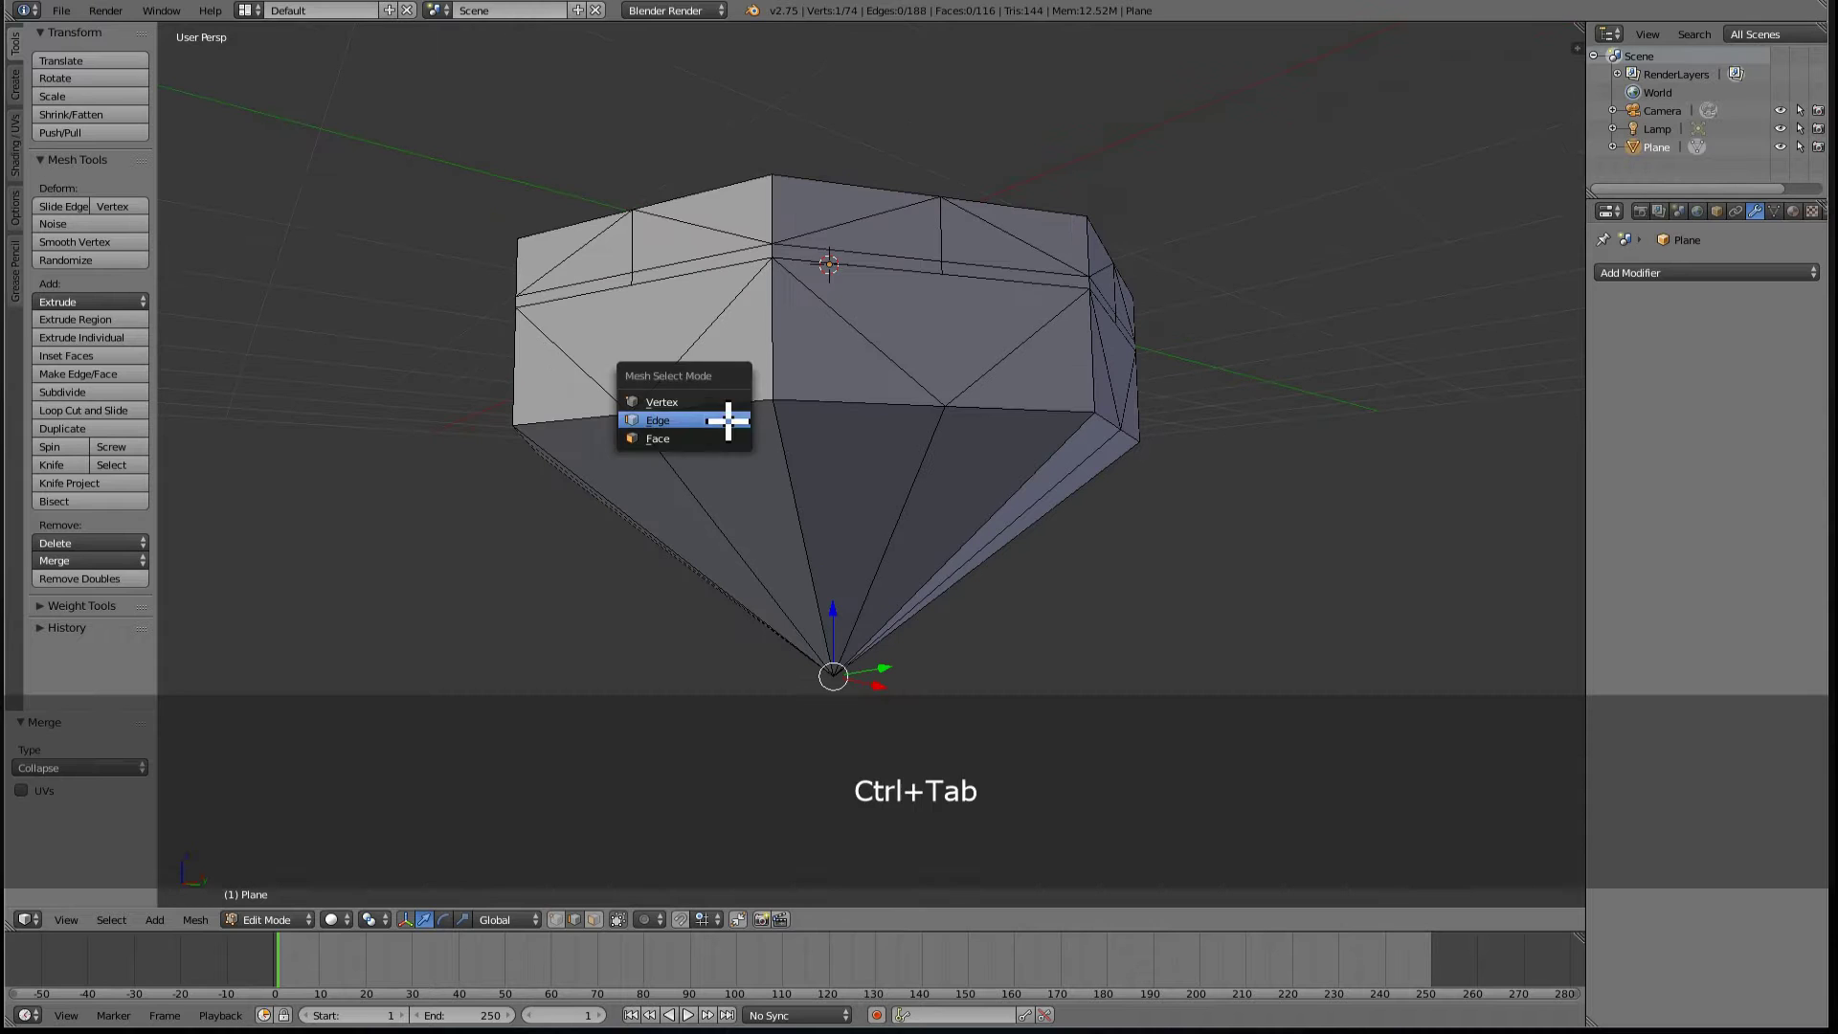
click(728, 420)
alt+right_click(827, 416)
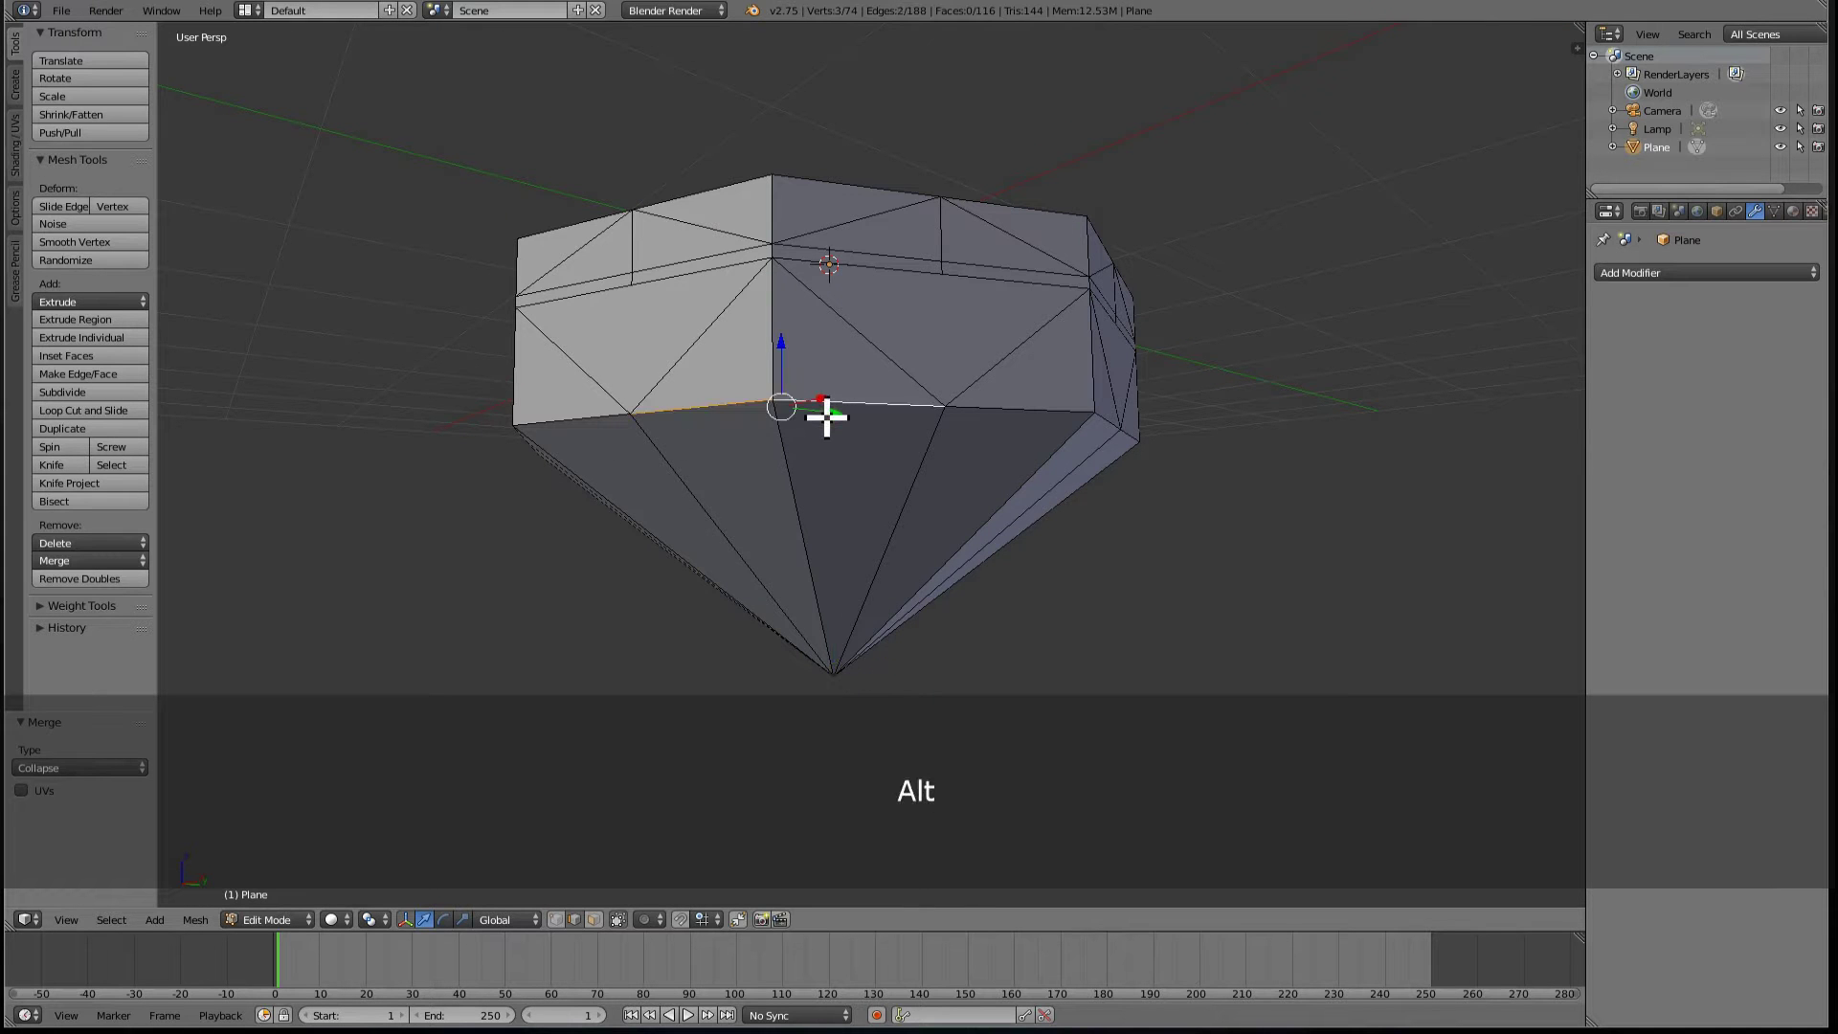
- Box-select the horizontal edge ring above the point in wireframe front orthographic view and scale it to about 0.74
middle_drag(875, 432, 885, 440)
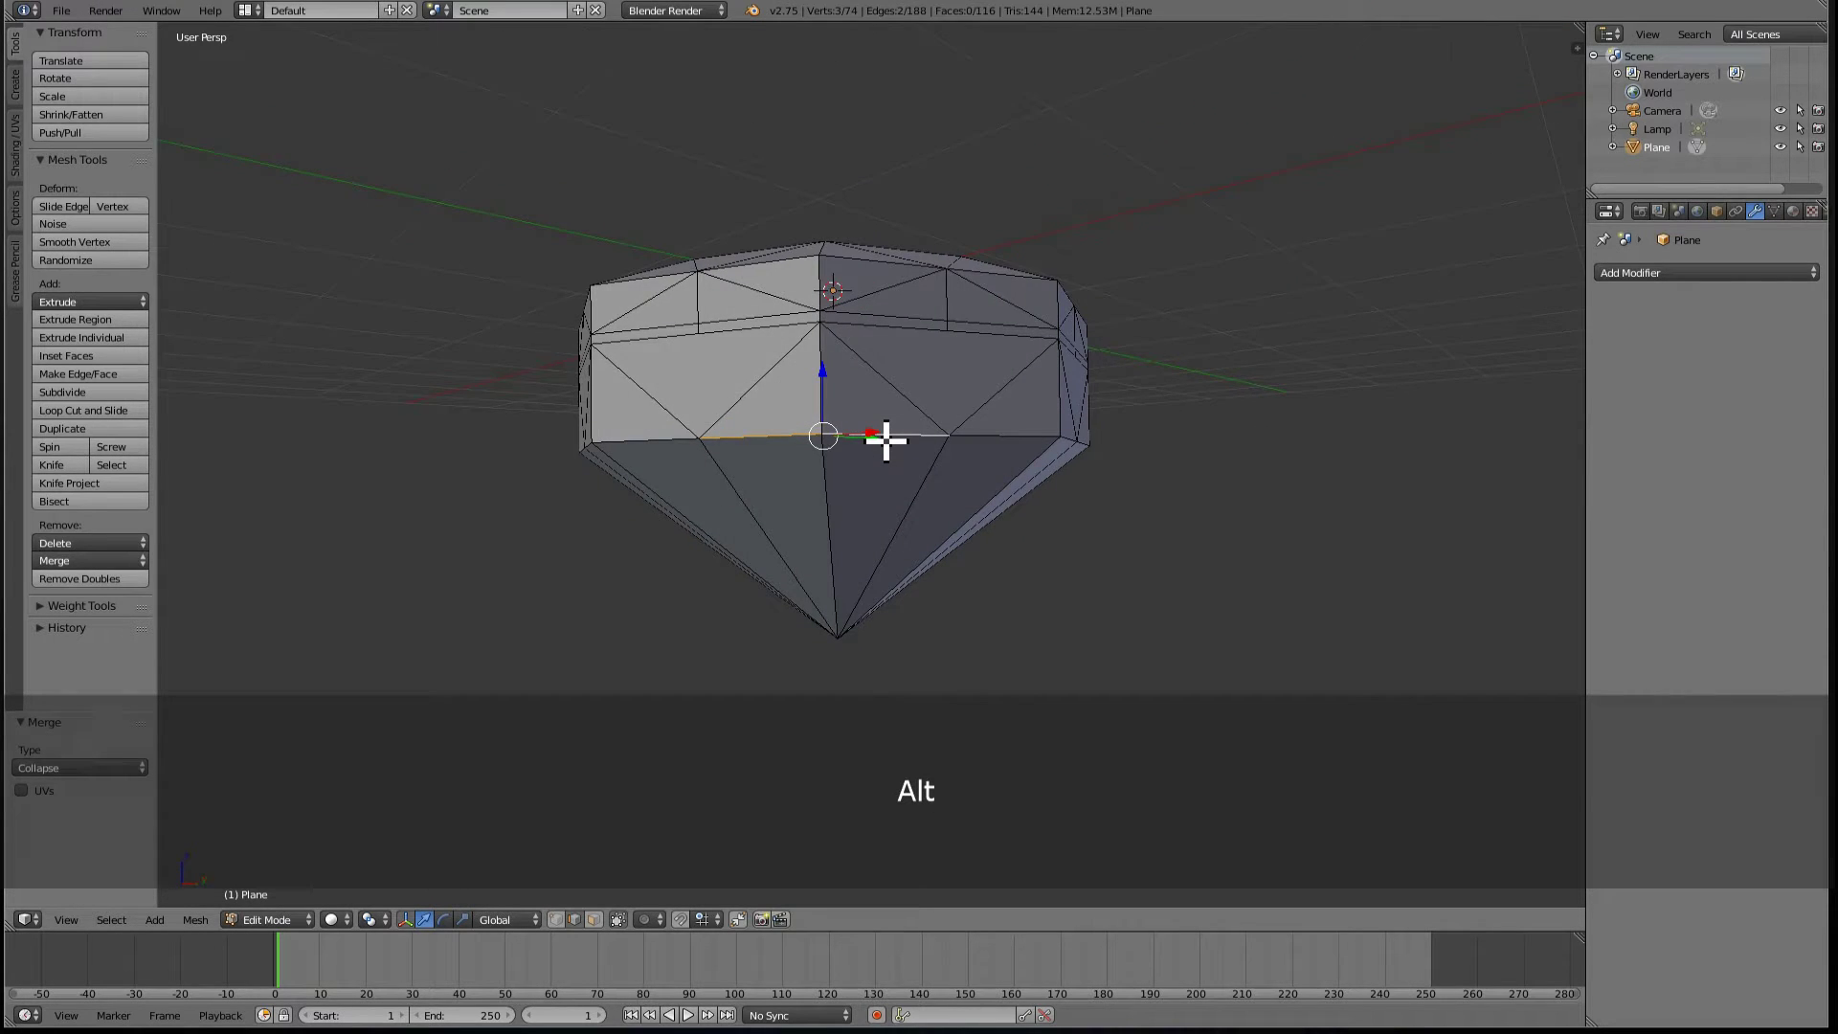
key(KP_1)
key(KP_5)
key(z)
key(b)
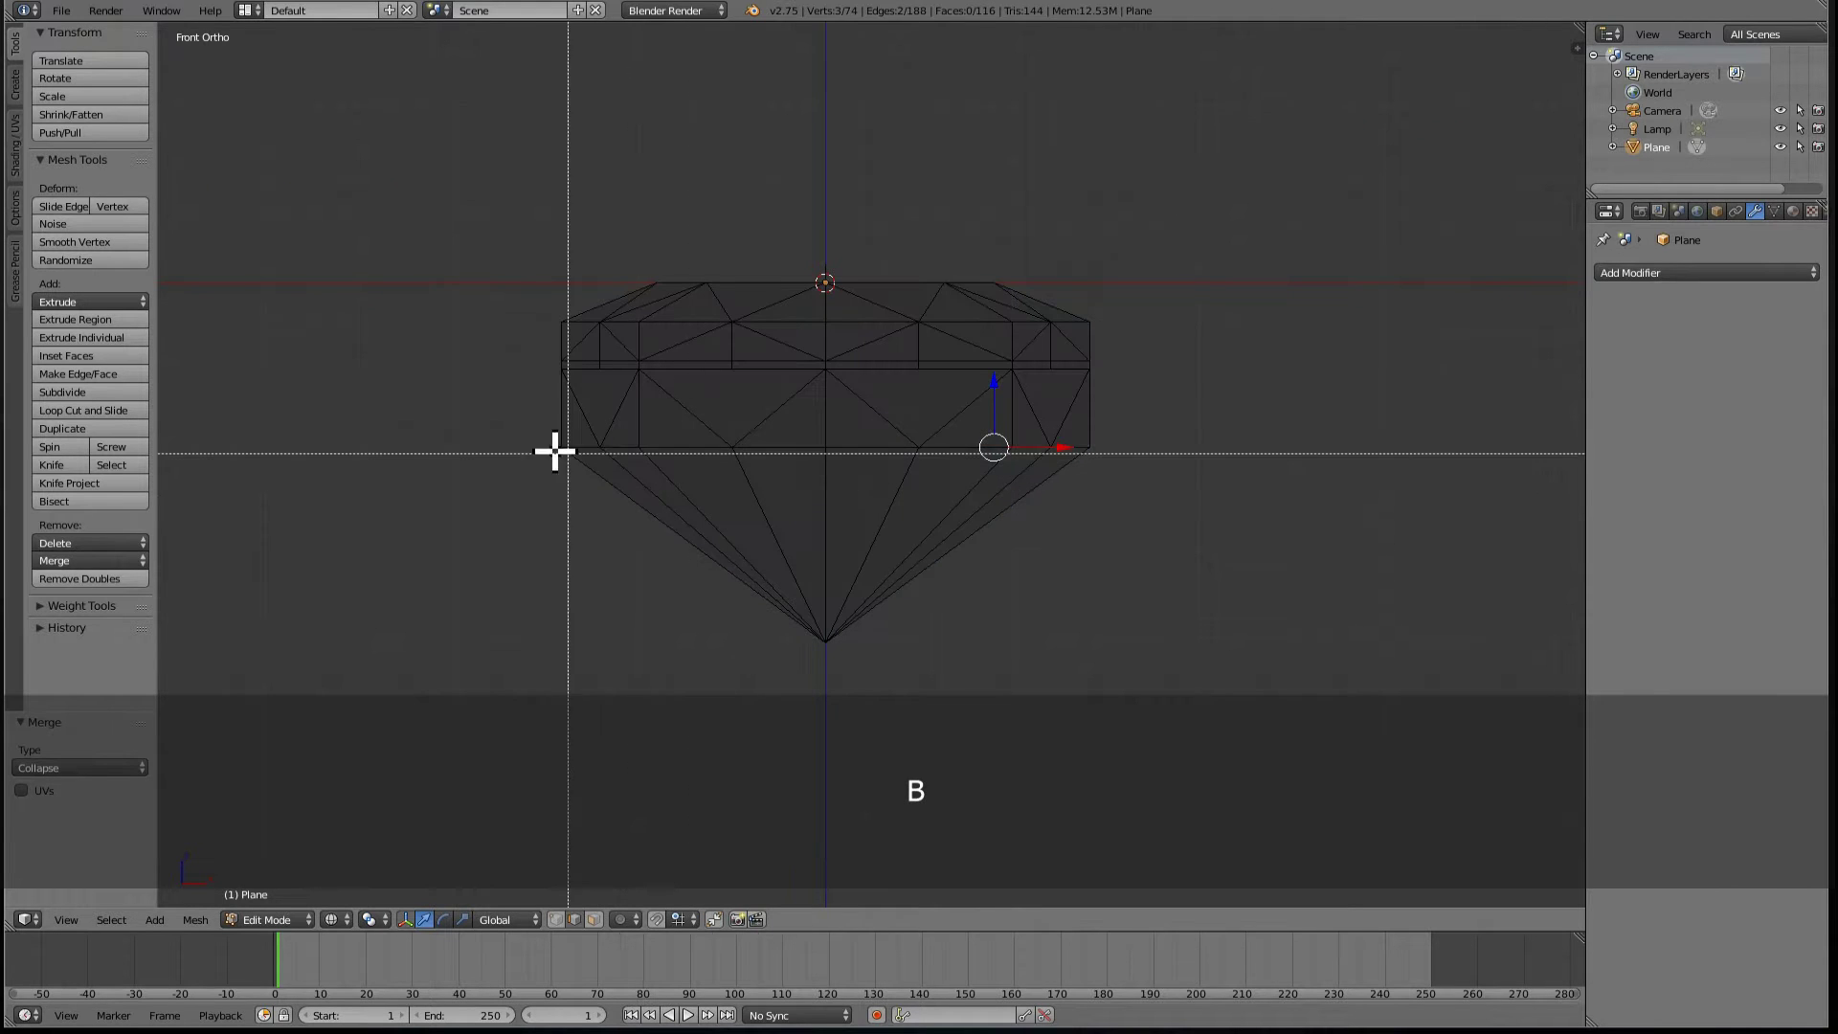
drag(463, 431, 1186, 461)
scroll(1235, 469, up, 2)
key(s)
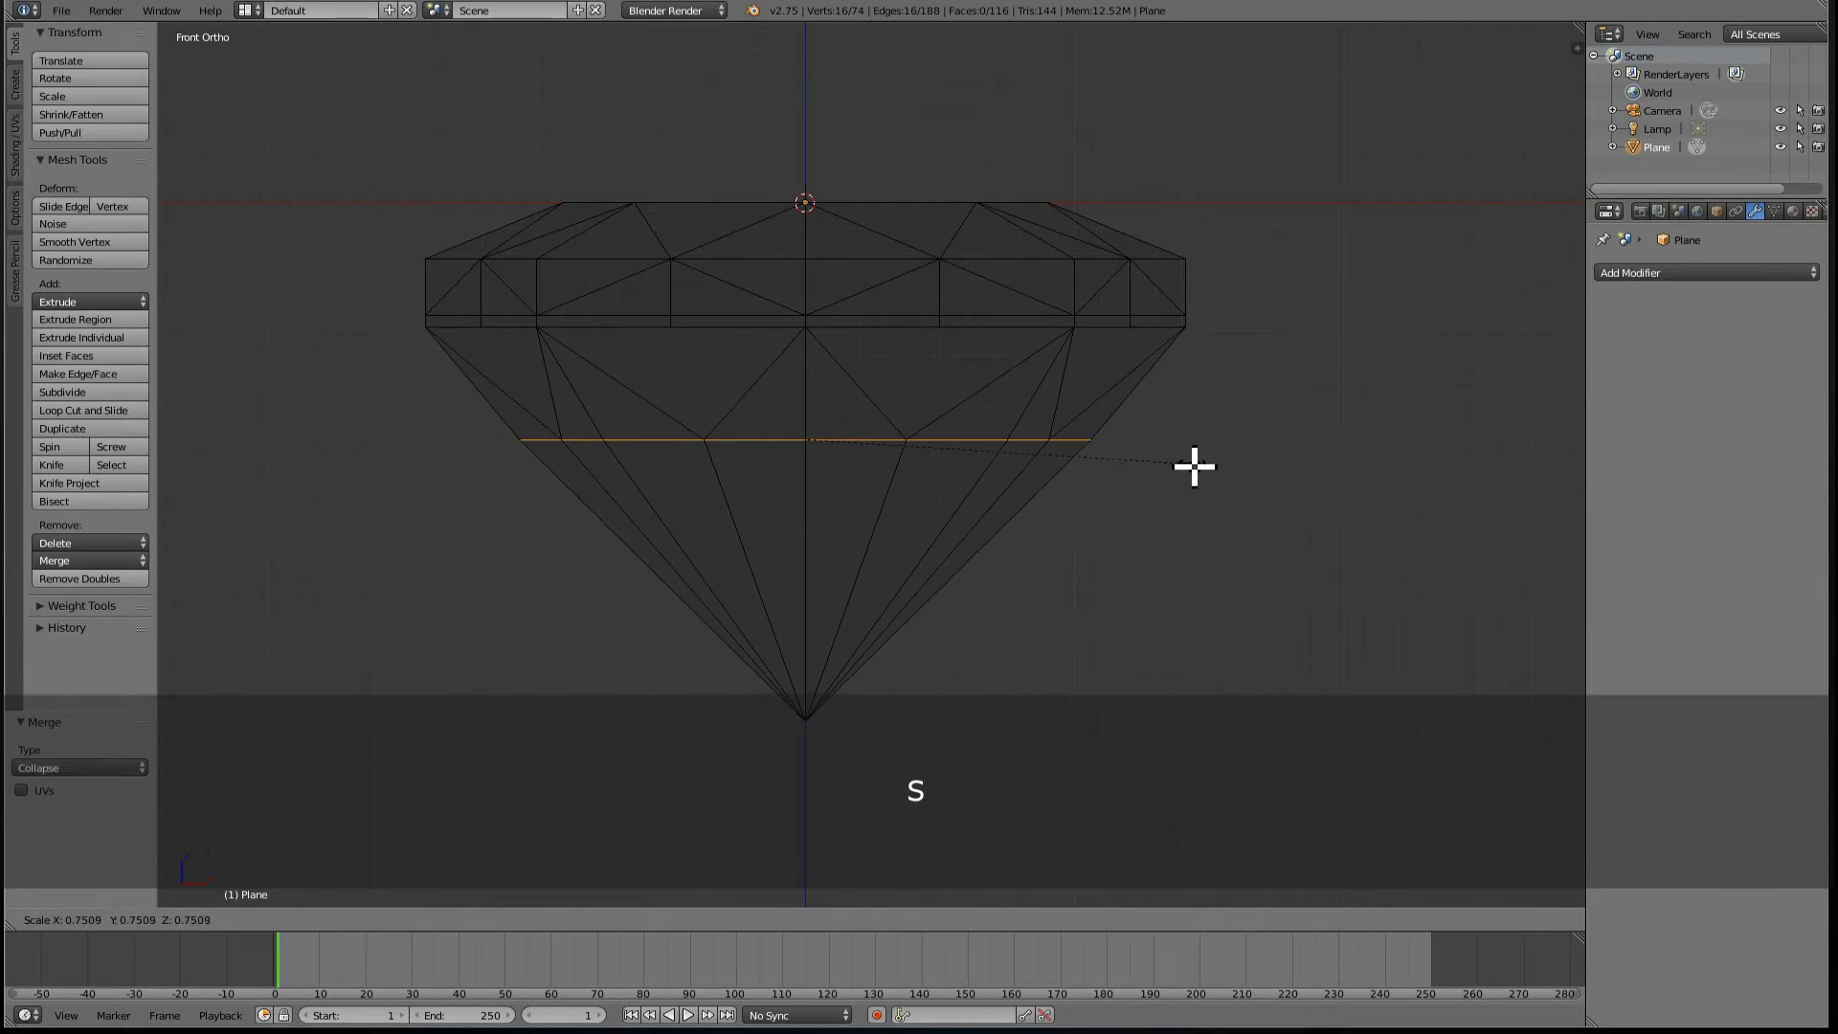
click(1190, 465)
- Edge-slide the selected ring down towards the point by a factor of about 0.209, and return to solid shading
key(g)
key(g)
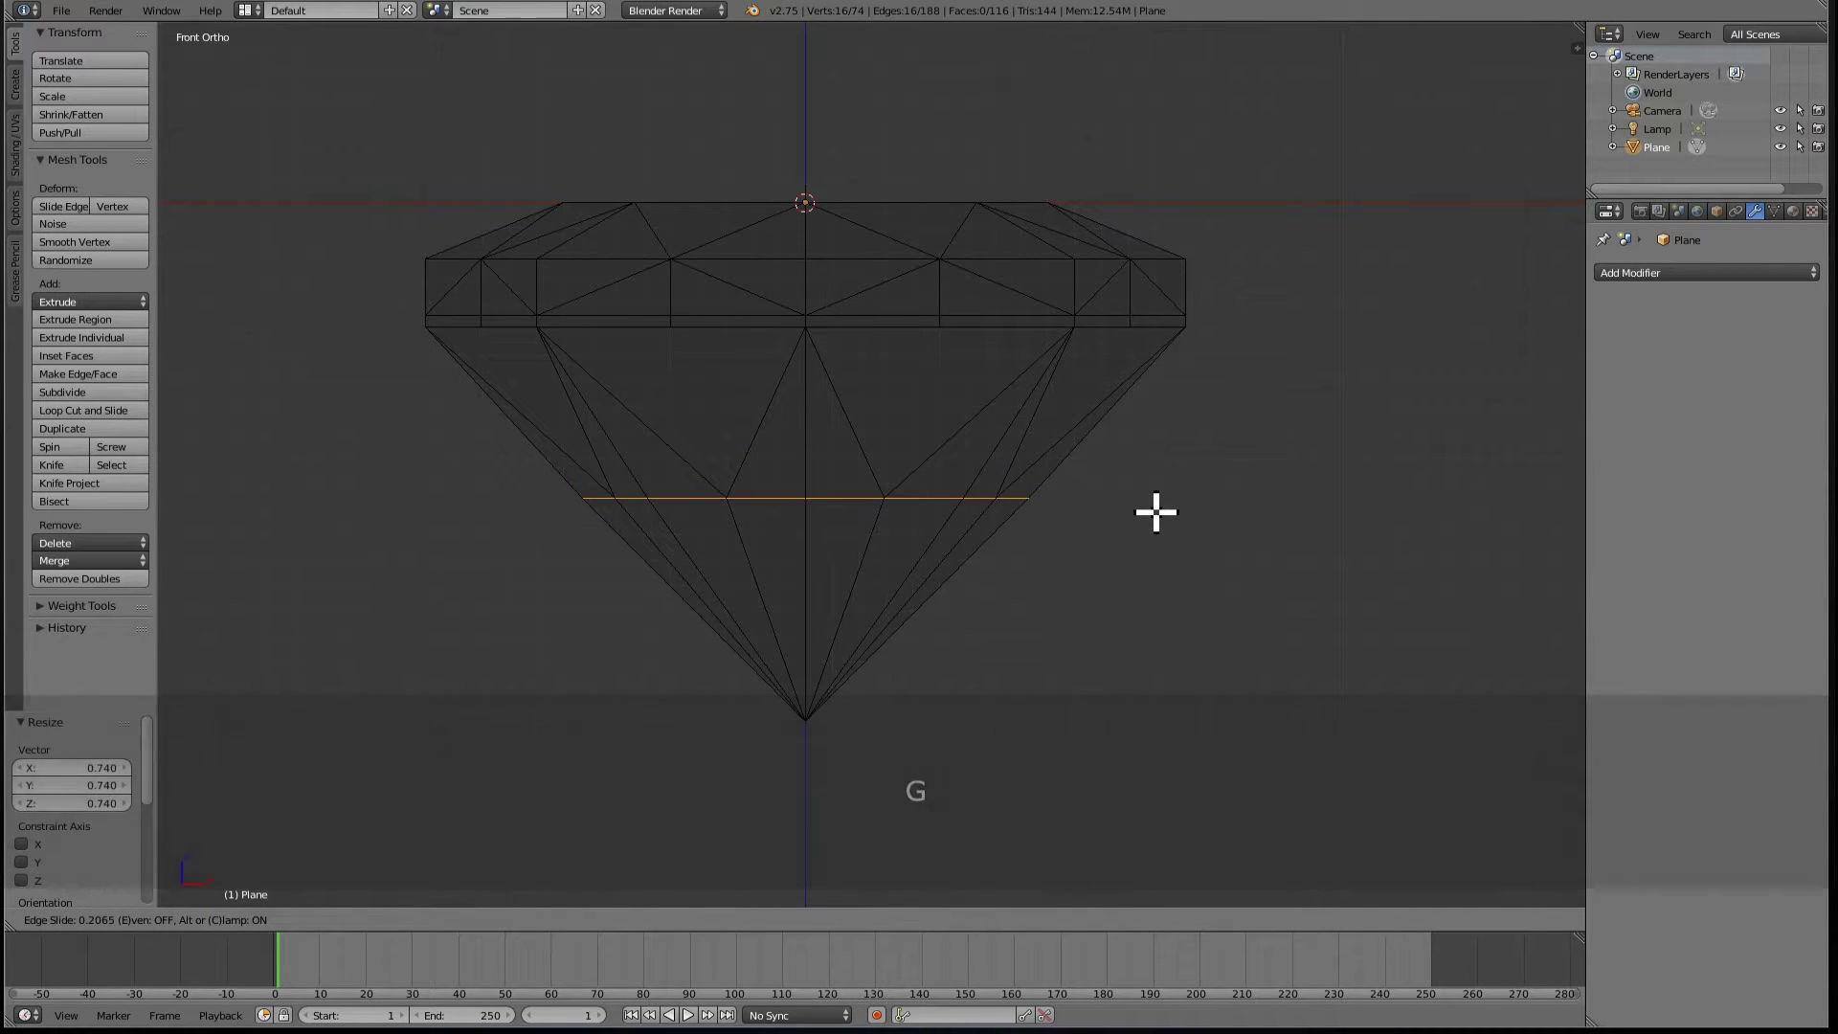
click(1156, 513)
key(z)
- Box-select the thin girdle band in wireframe, move it down along Z by about 0.122, and return to solid shading
scroll(1144, 479, up, 1)
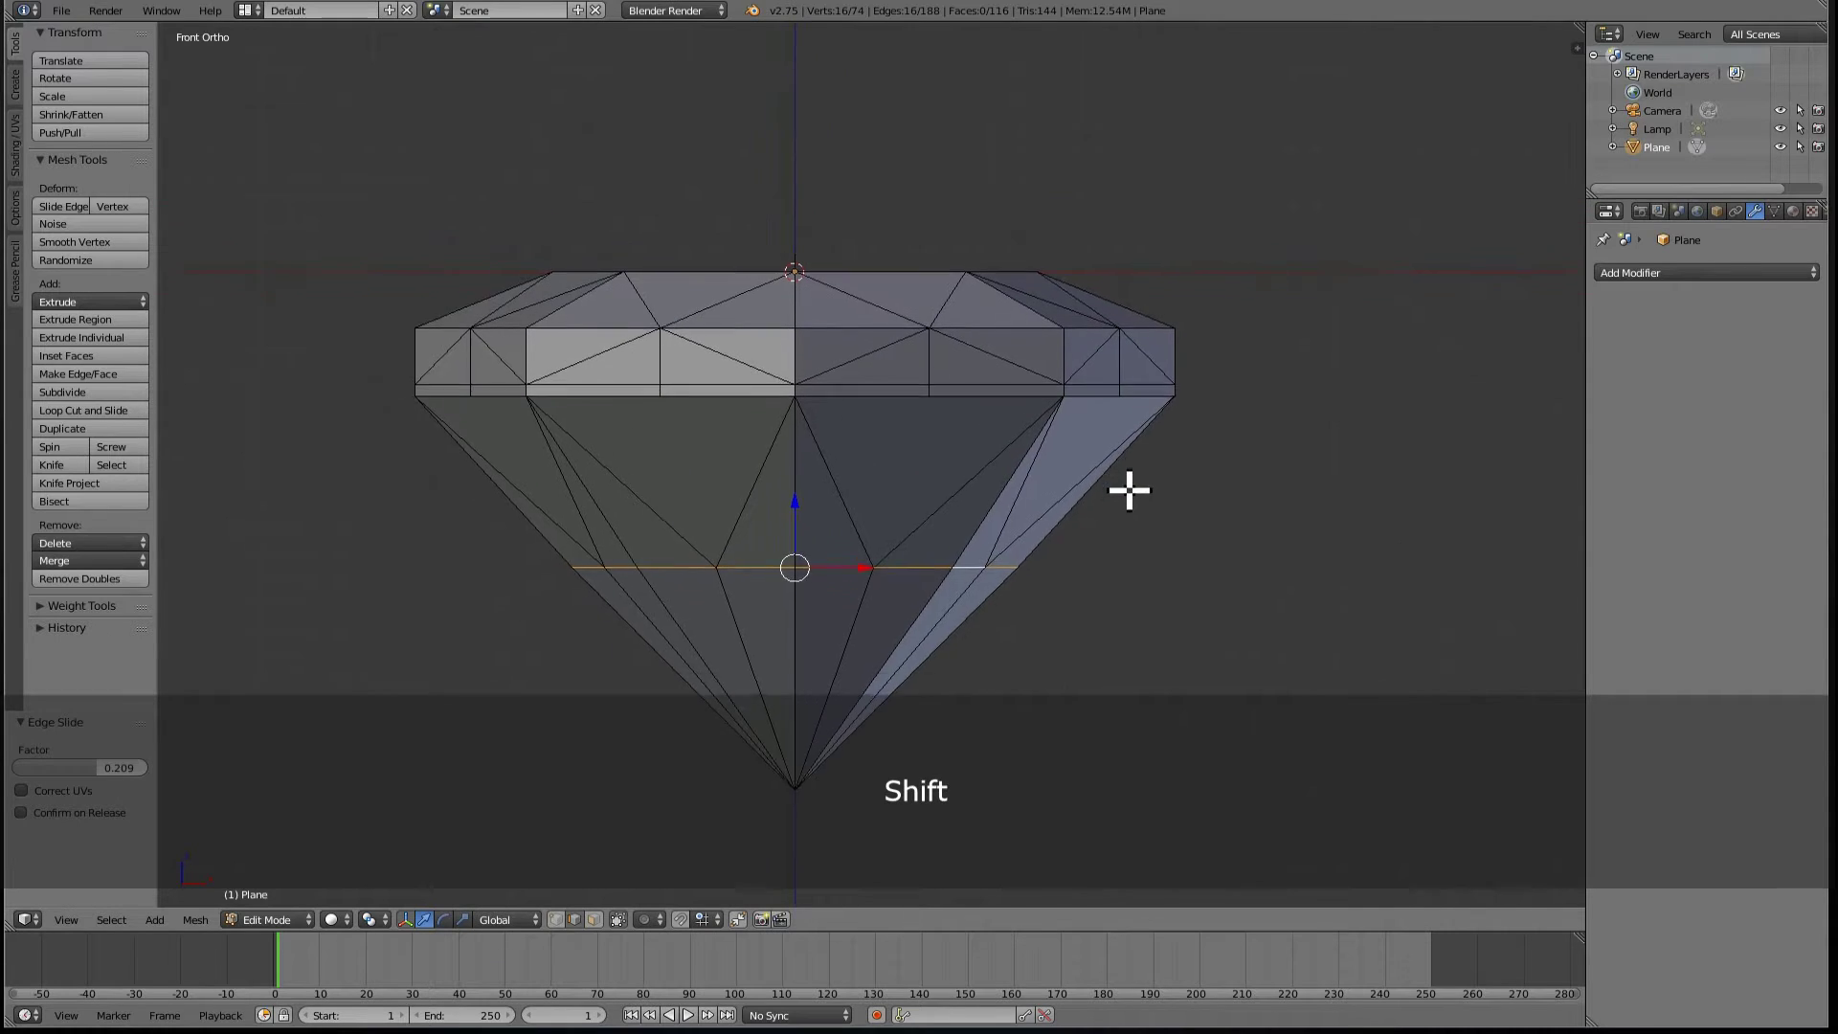
right_click(978, 422)
key(z)
key(b)
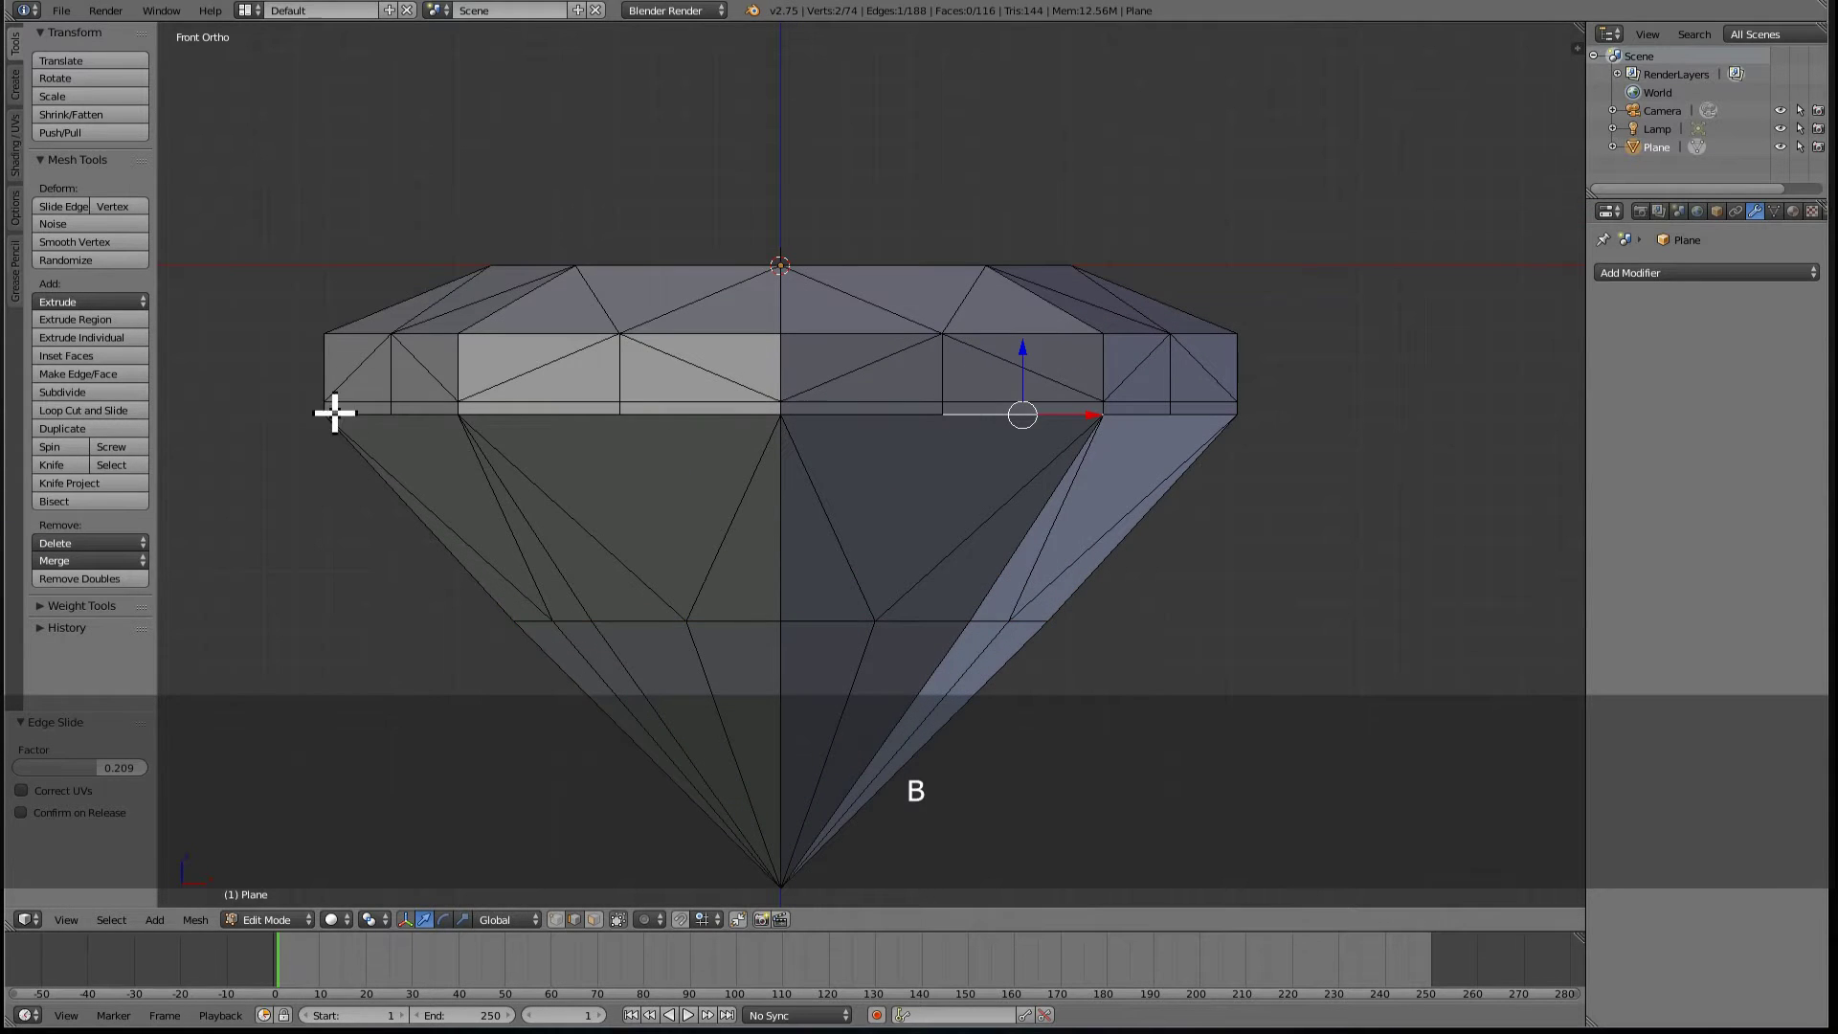
mouse_move(286, 390)
mouse_down()
mouse_move(994, 510)
mouse_move(1312, 431)
mouse_up()
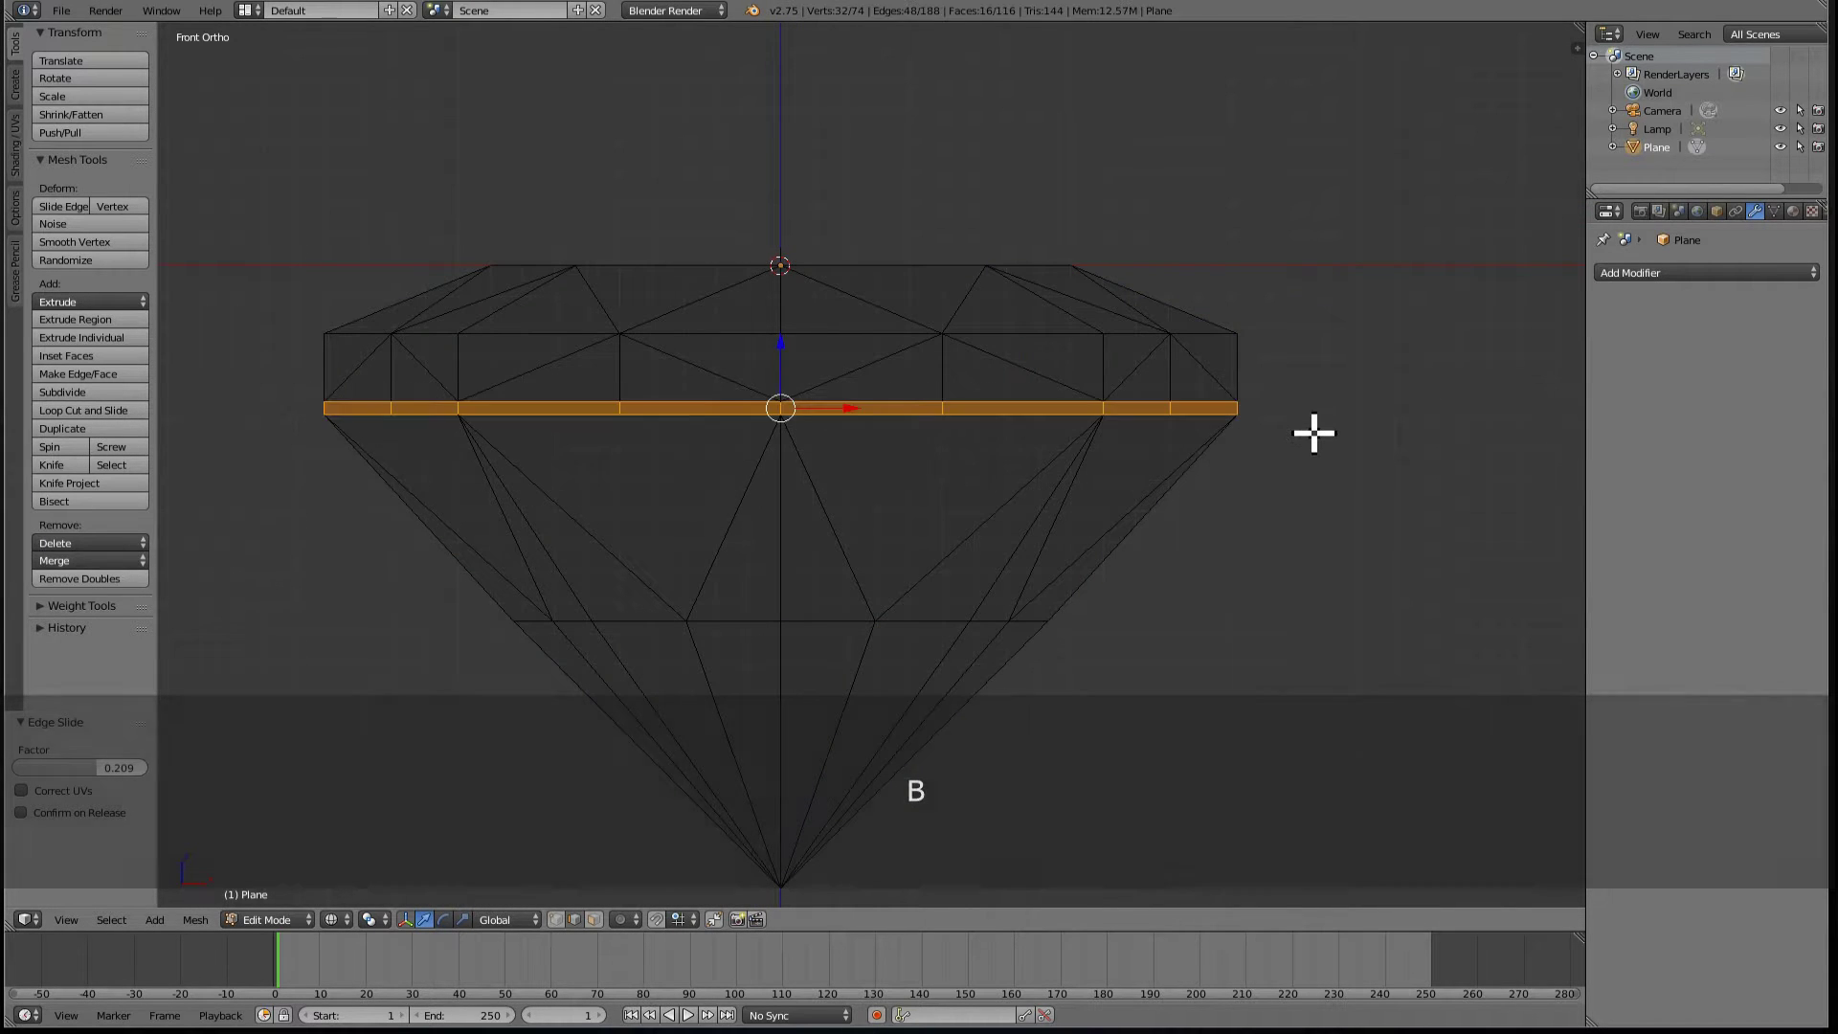
key(z)
key(z)
key(g)
key(z)
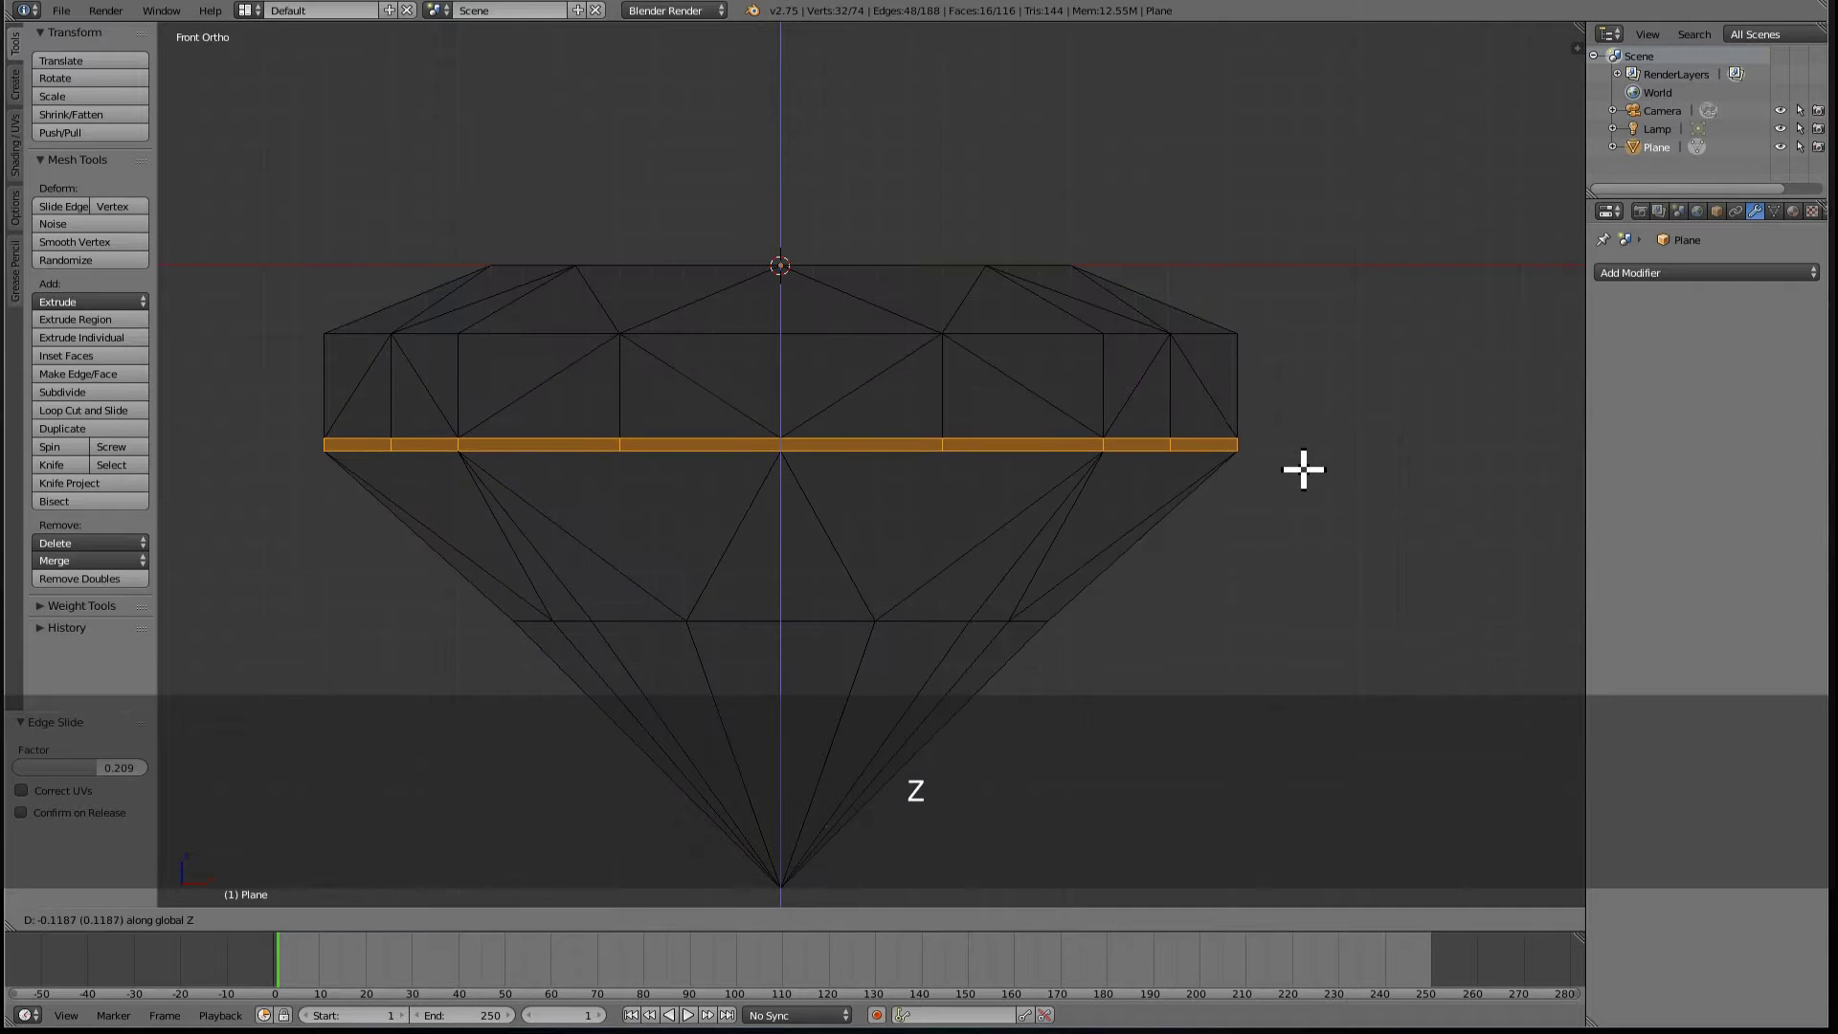
click(1307, 470)
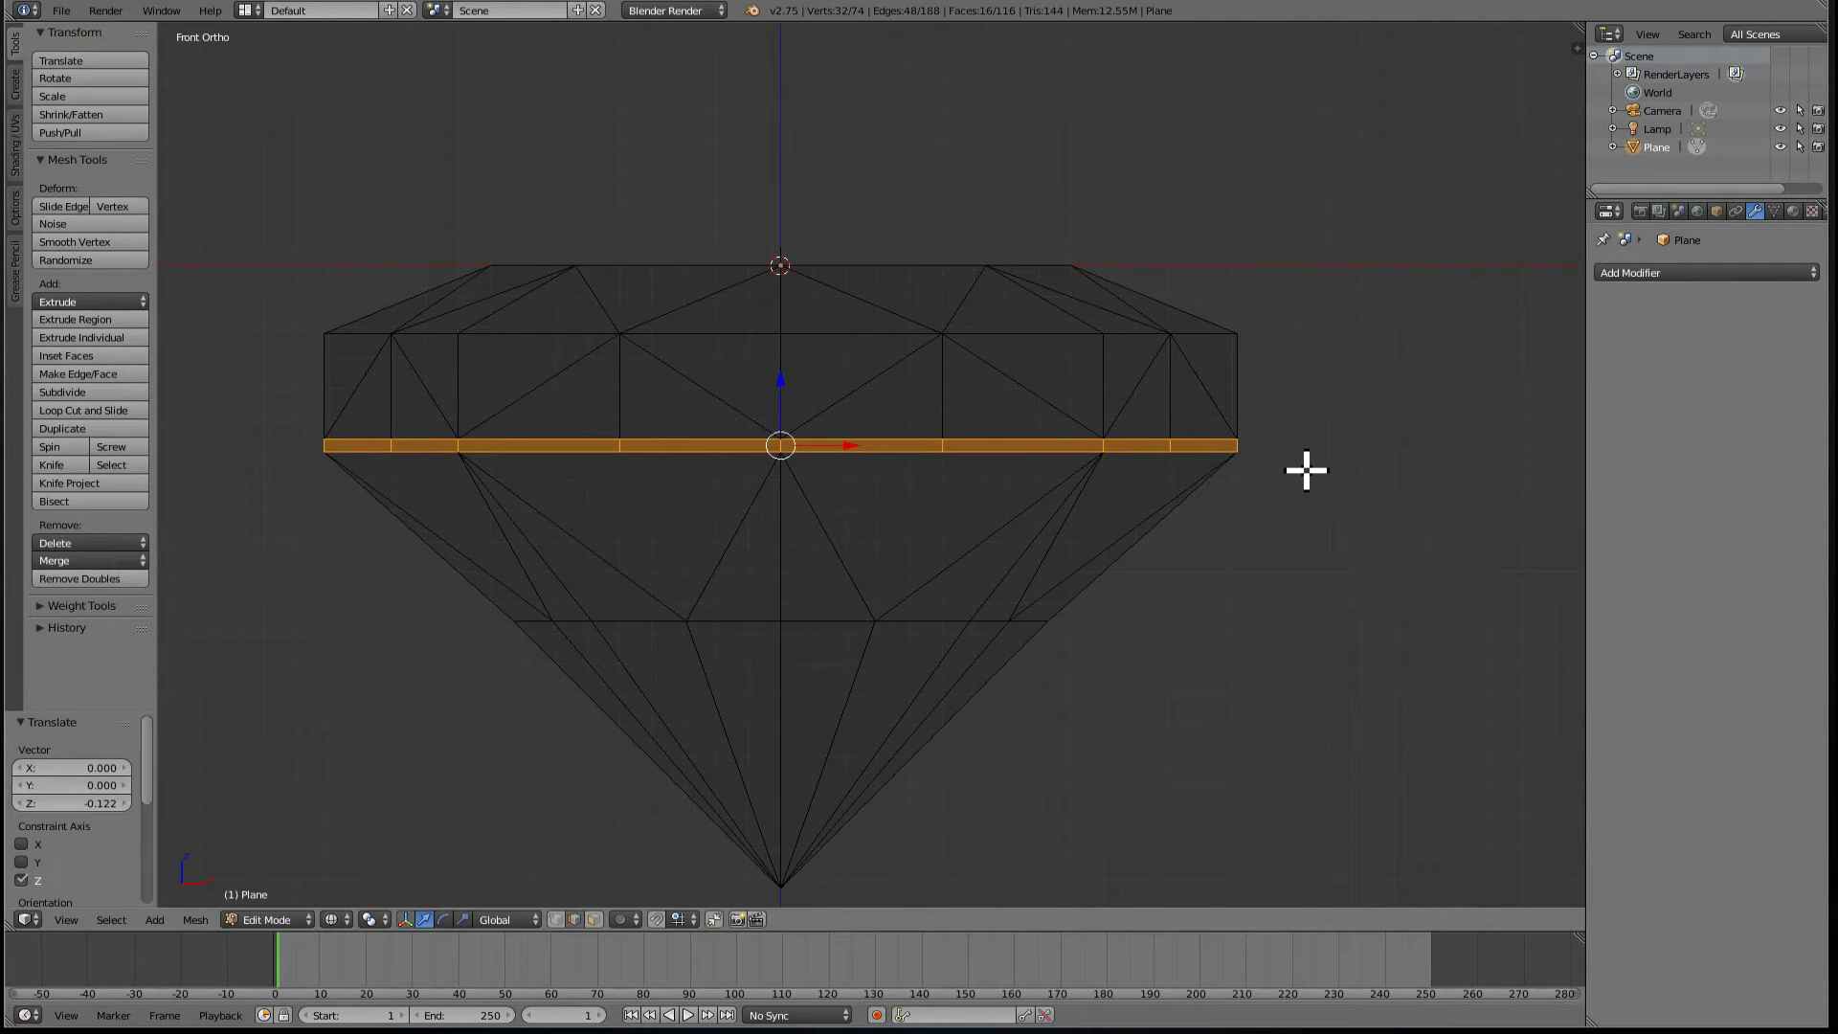
key(z)
- Round the selected girdle band by applying To Sphere with a factor of 1
mouse_move(1277, 476)
middle_down()
mouse_move(542, 537)
mouse_move(562, 546)
mouse_move(541, 572)
middle_up()
key(space)
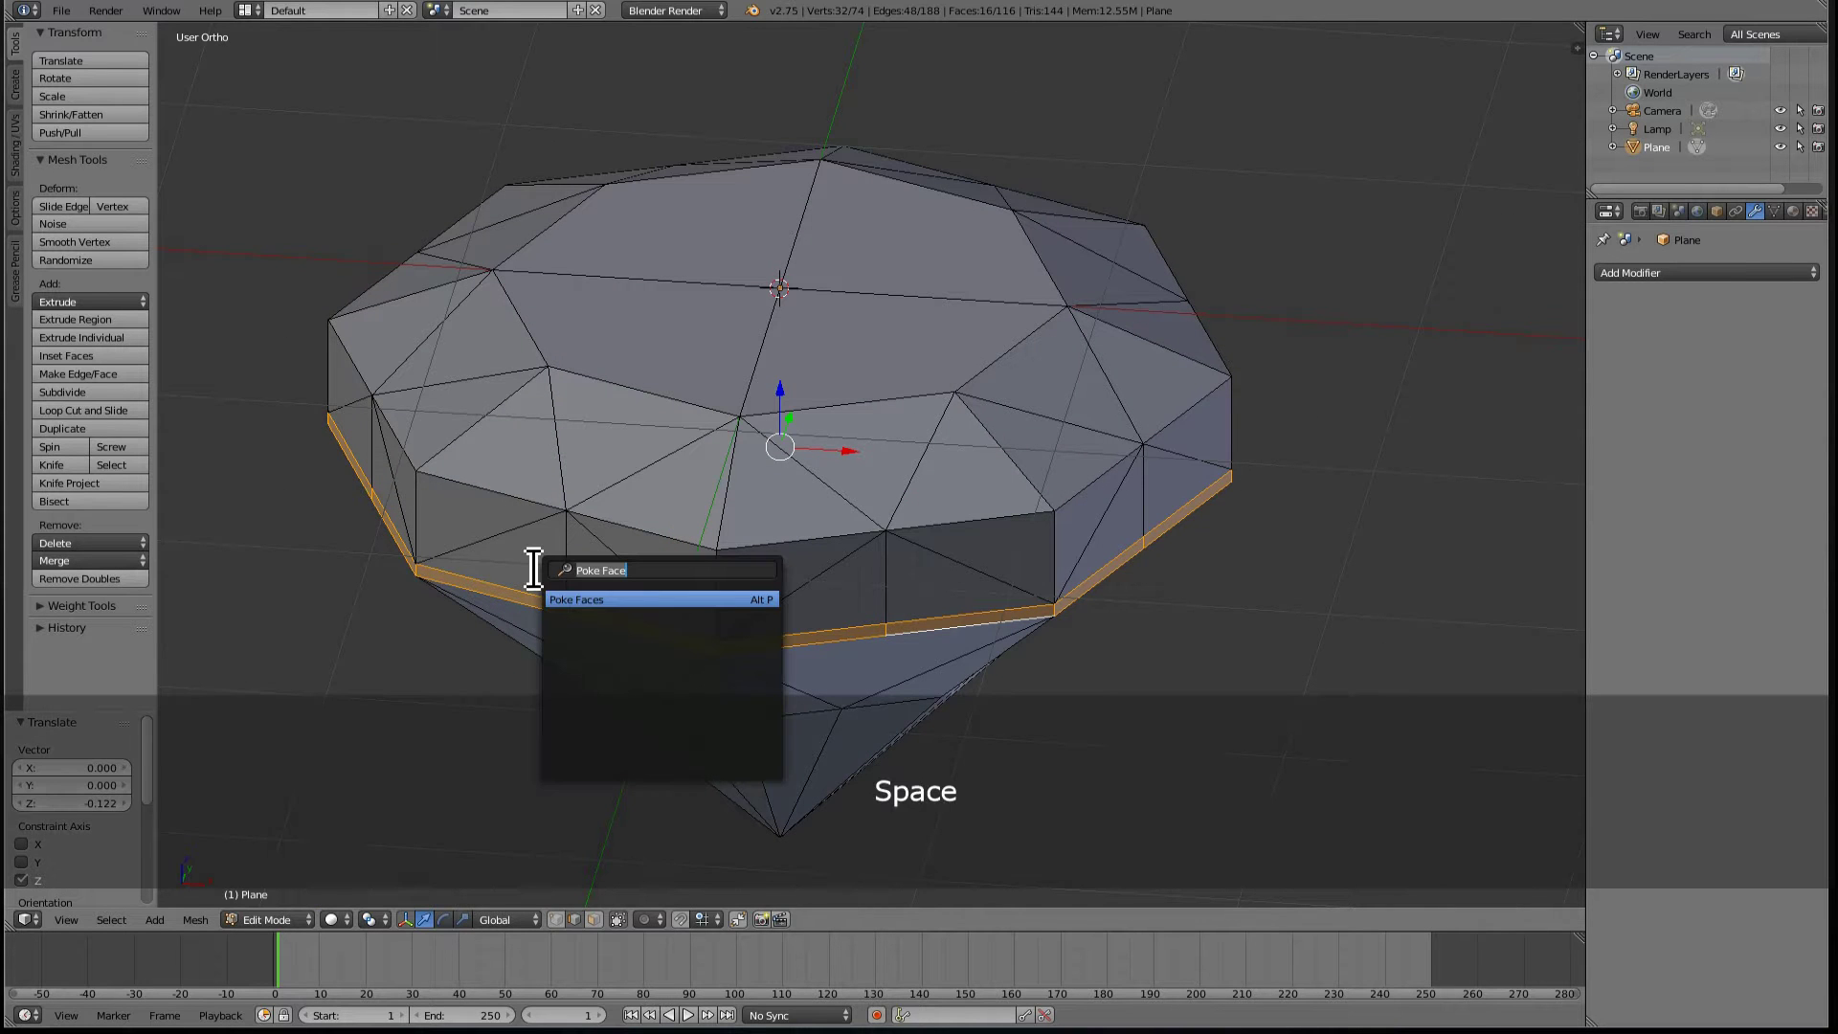
text(TO S)
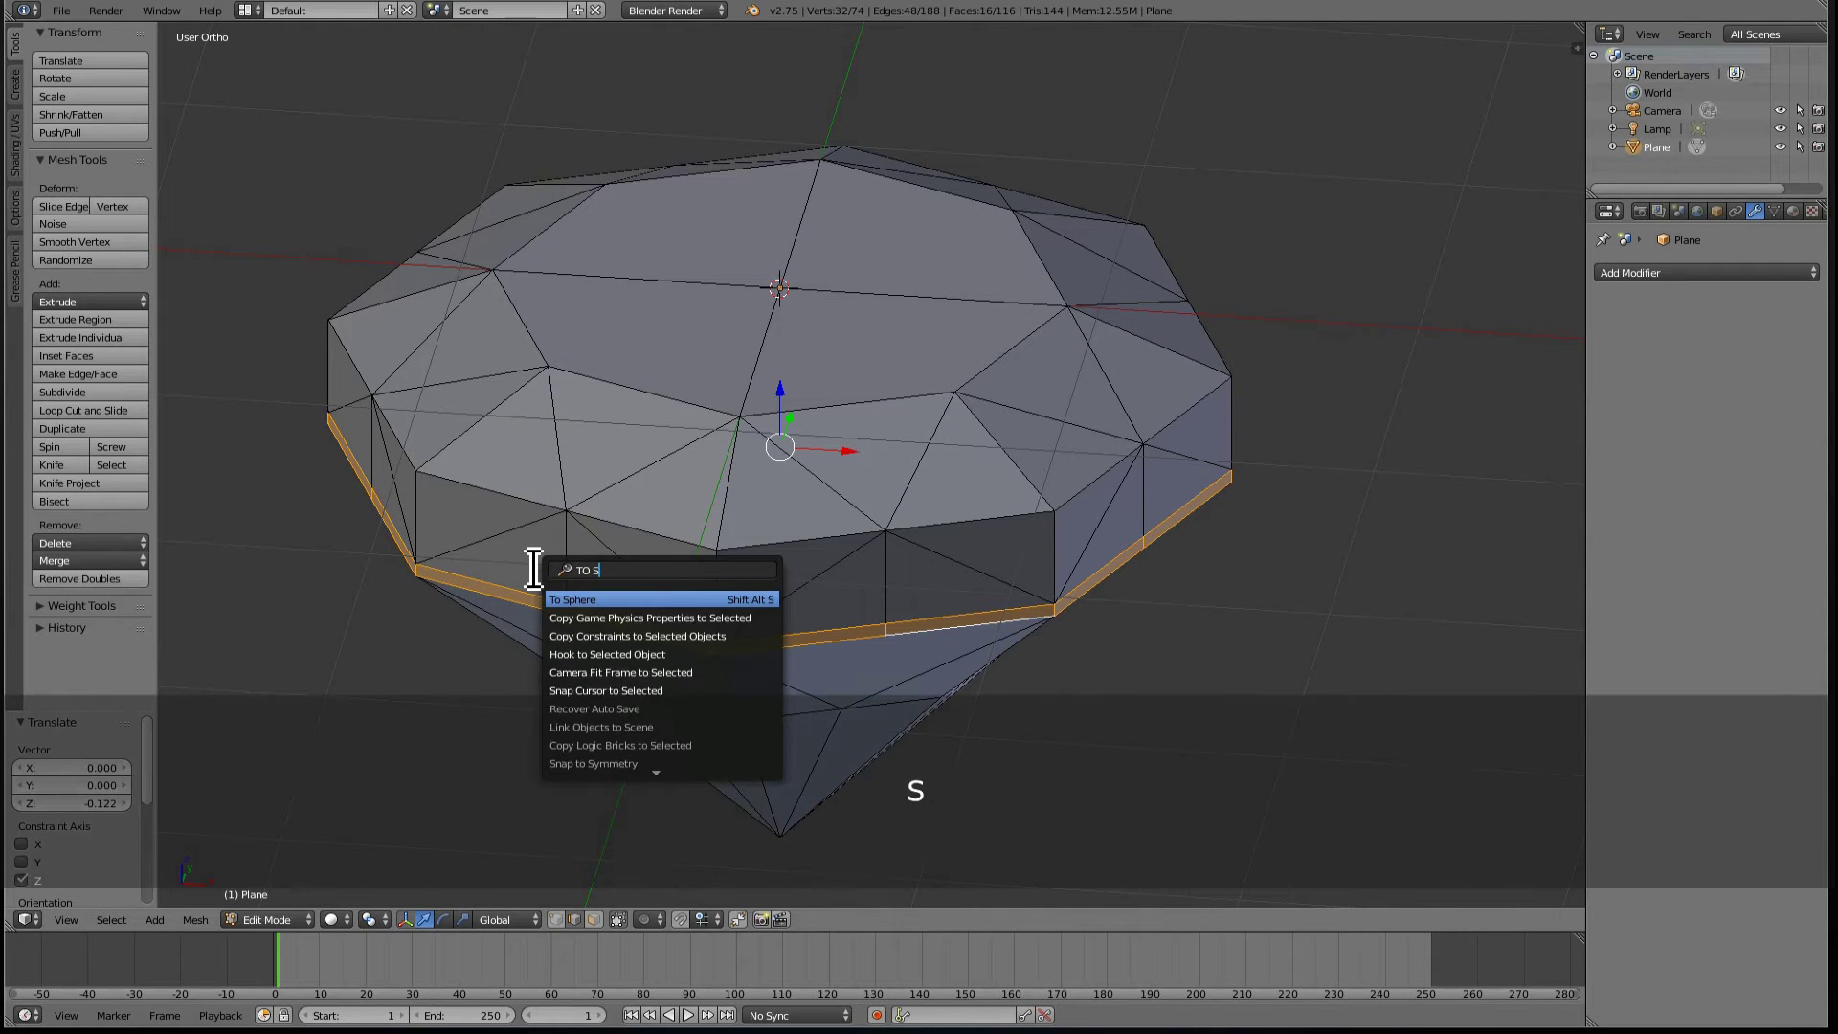
key(Return)
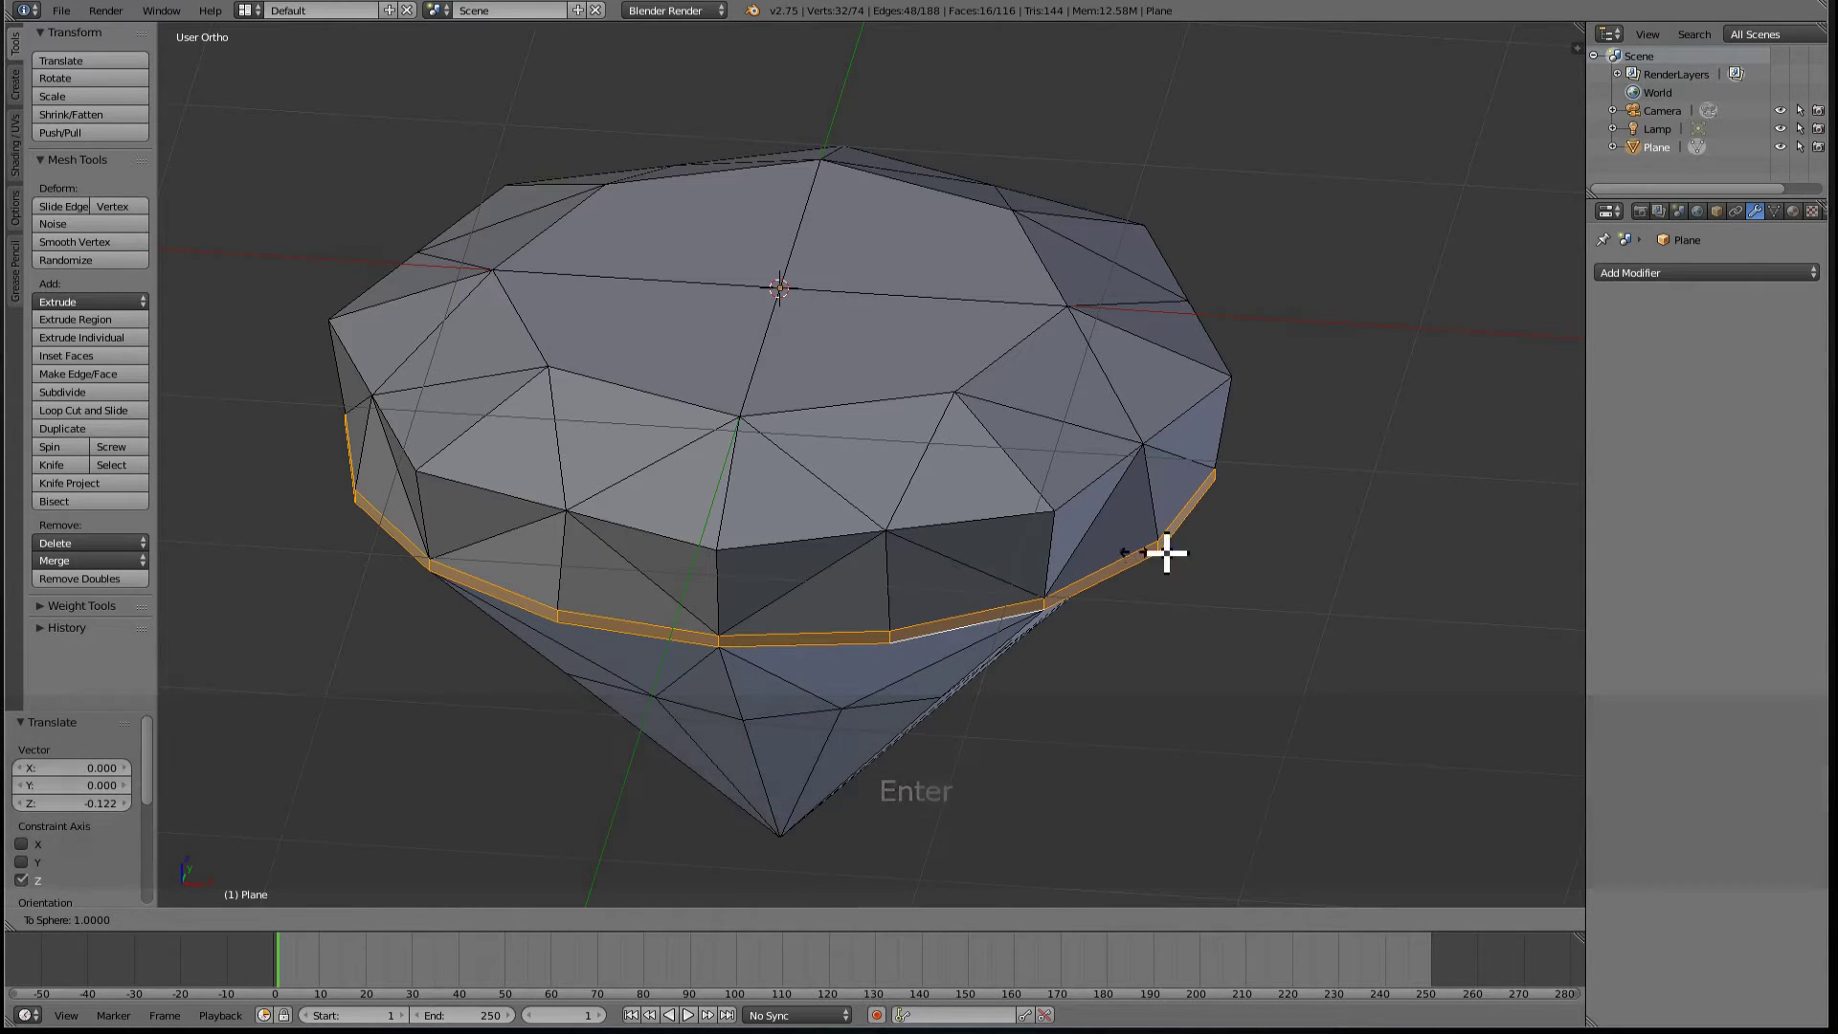
click(1491, 556)
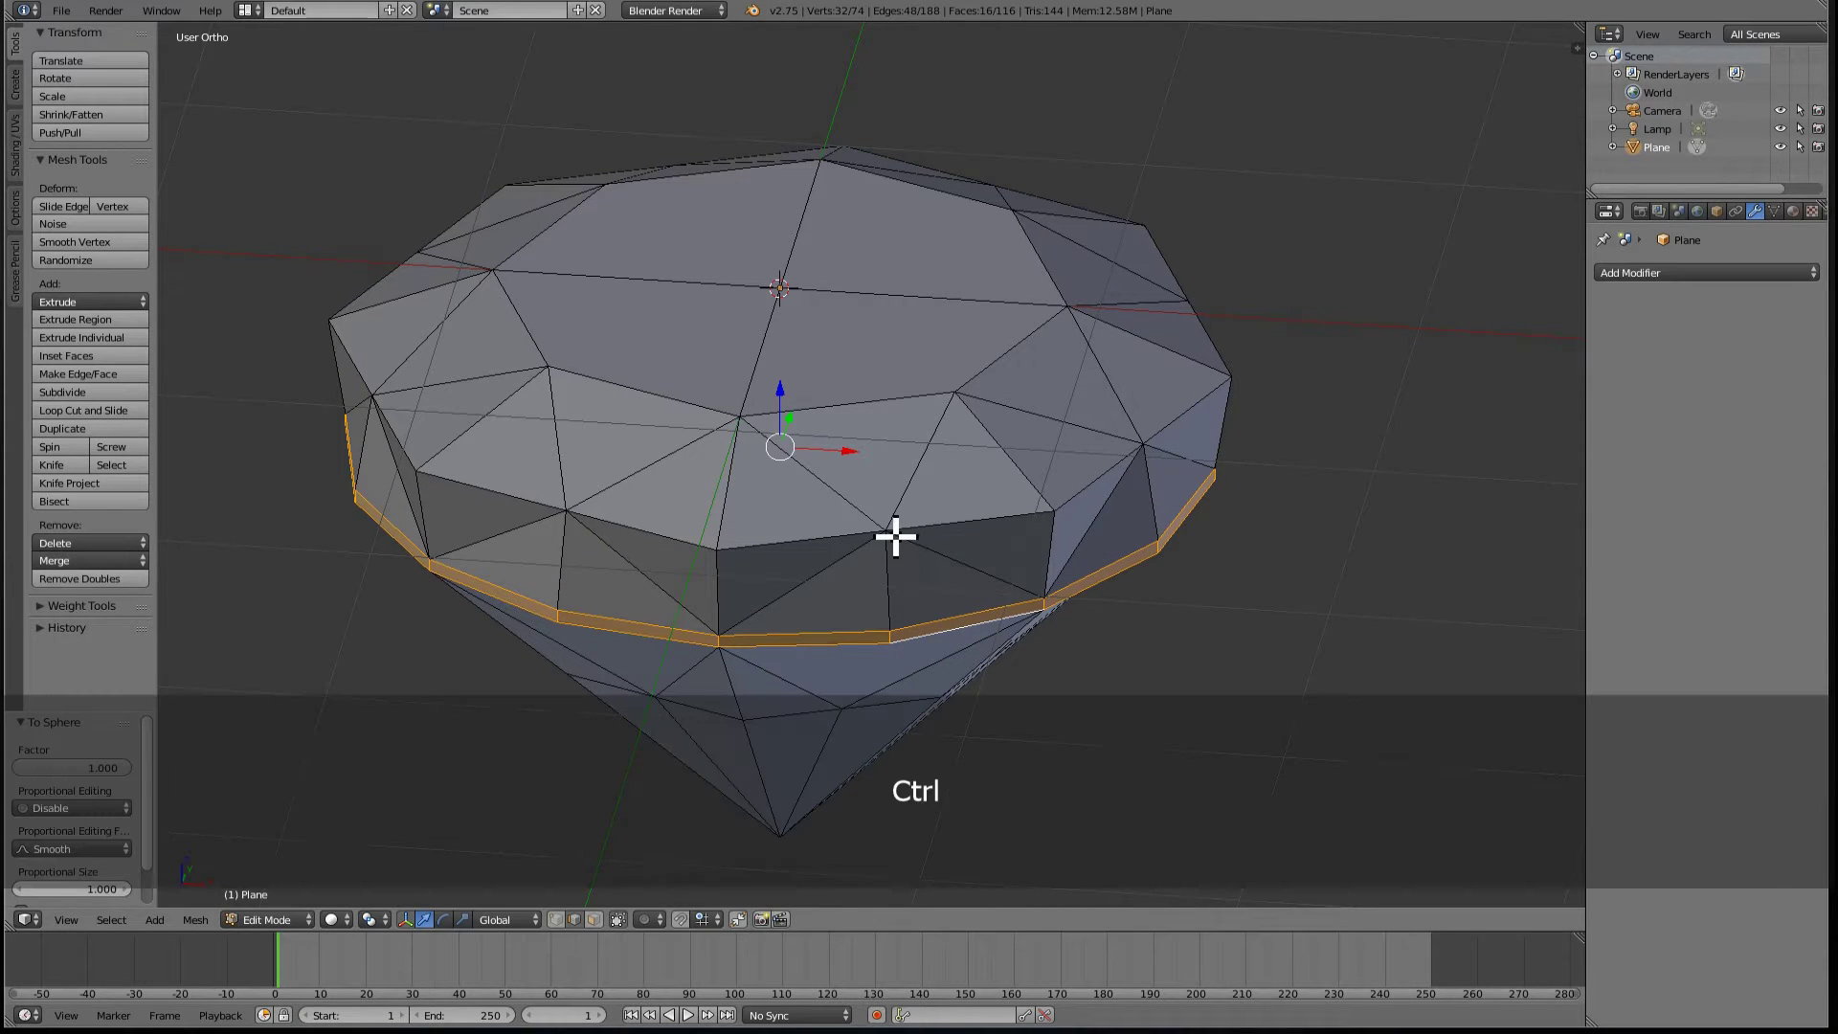
middle_drag(894, 533, 880, 406)
right_click(880, 406)
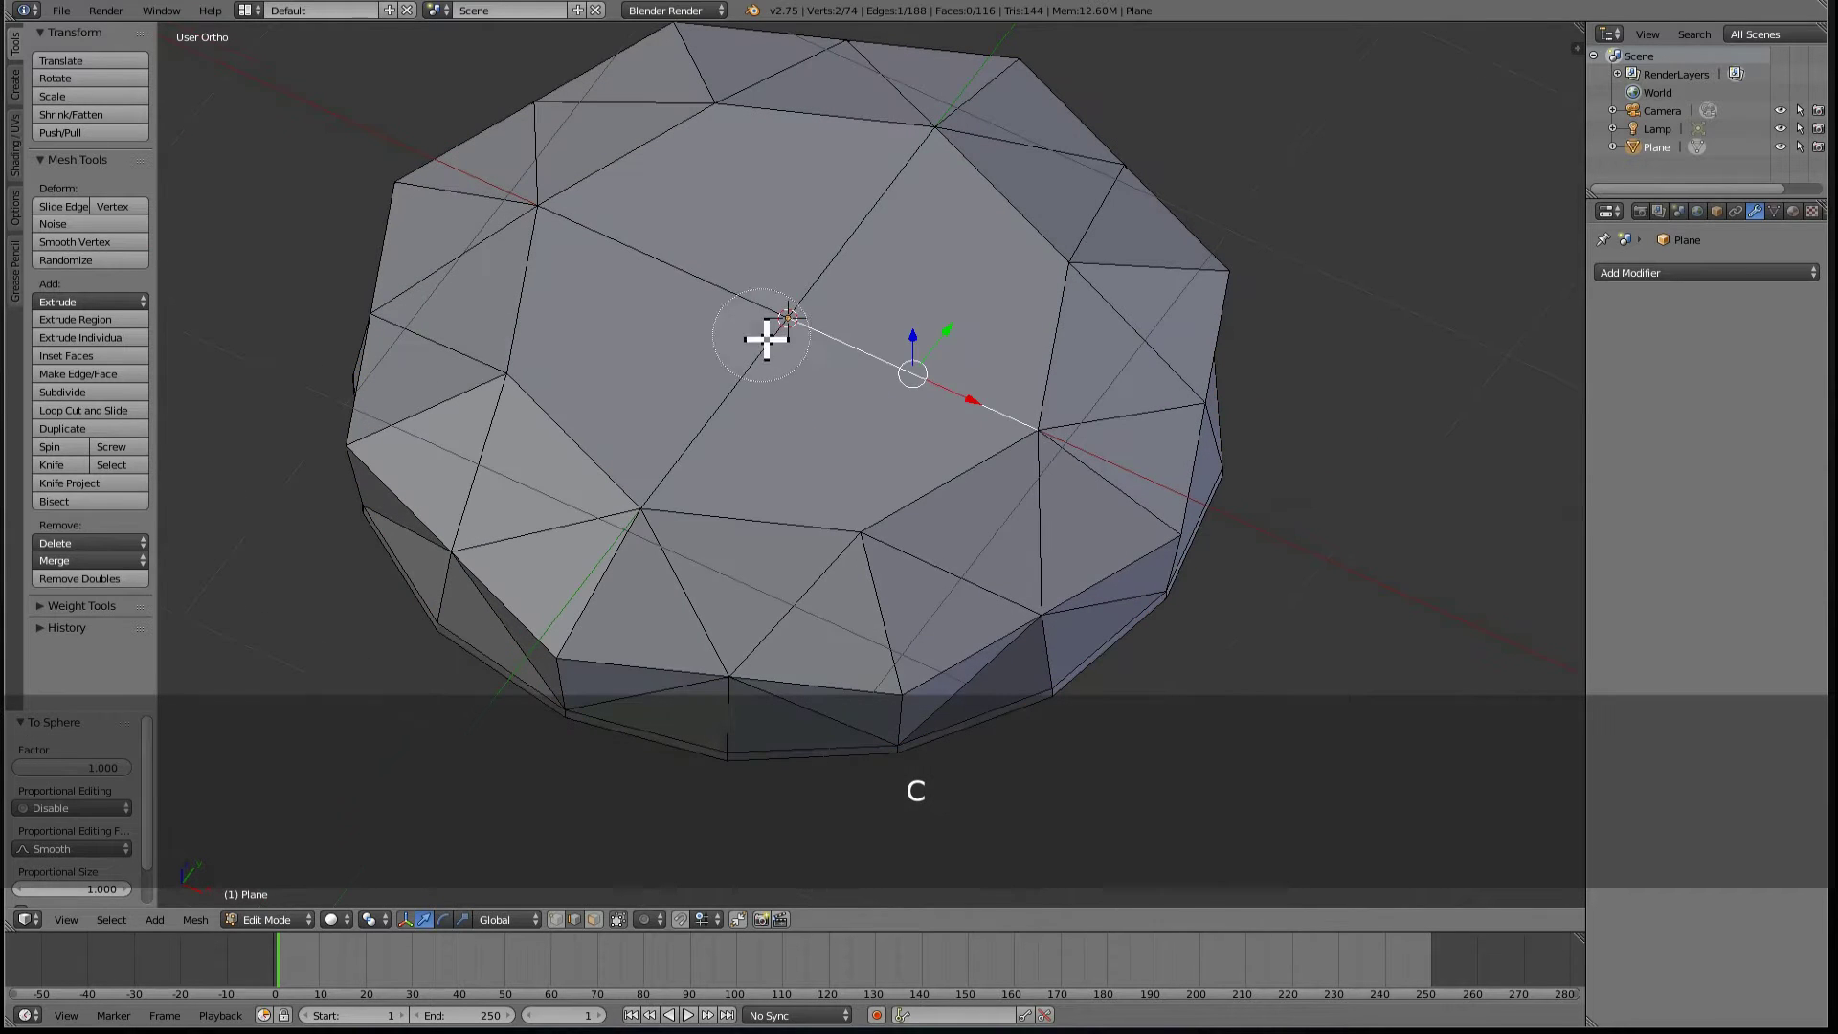
ctrl+right_click(780, 324)
key(ctrl+Tab)
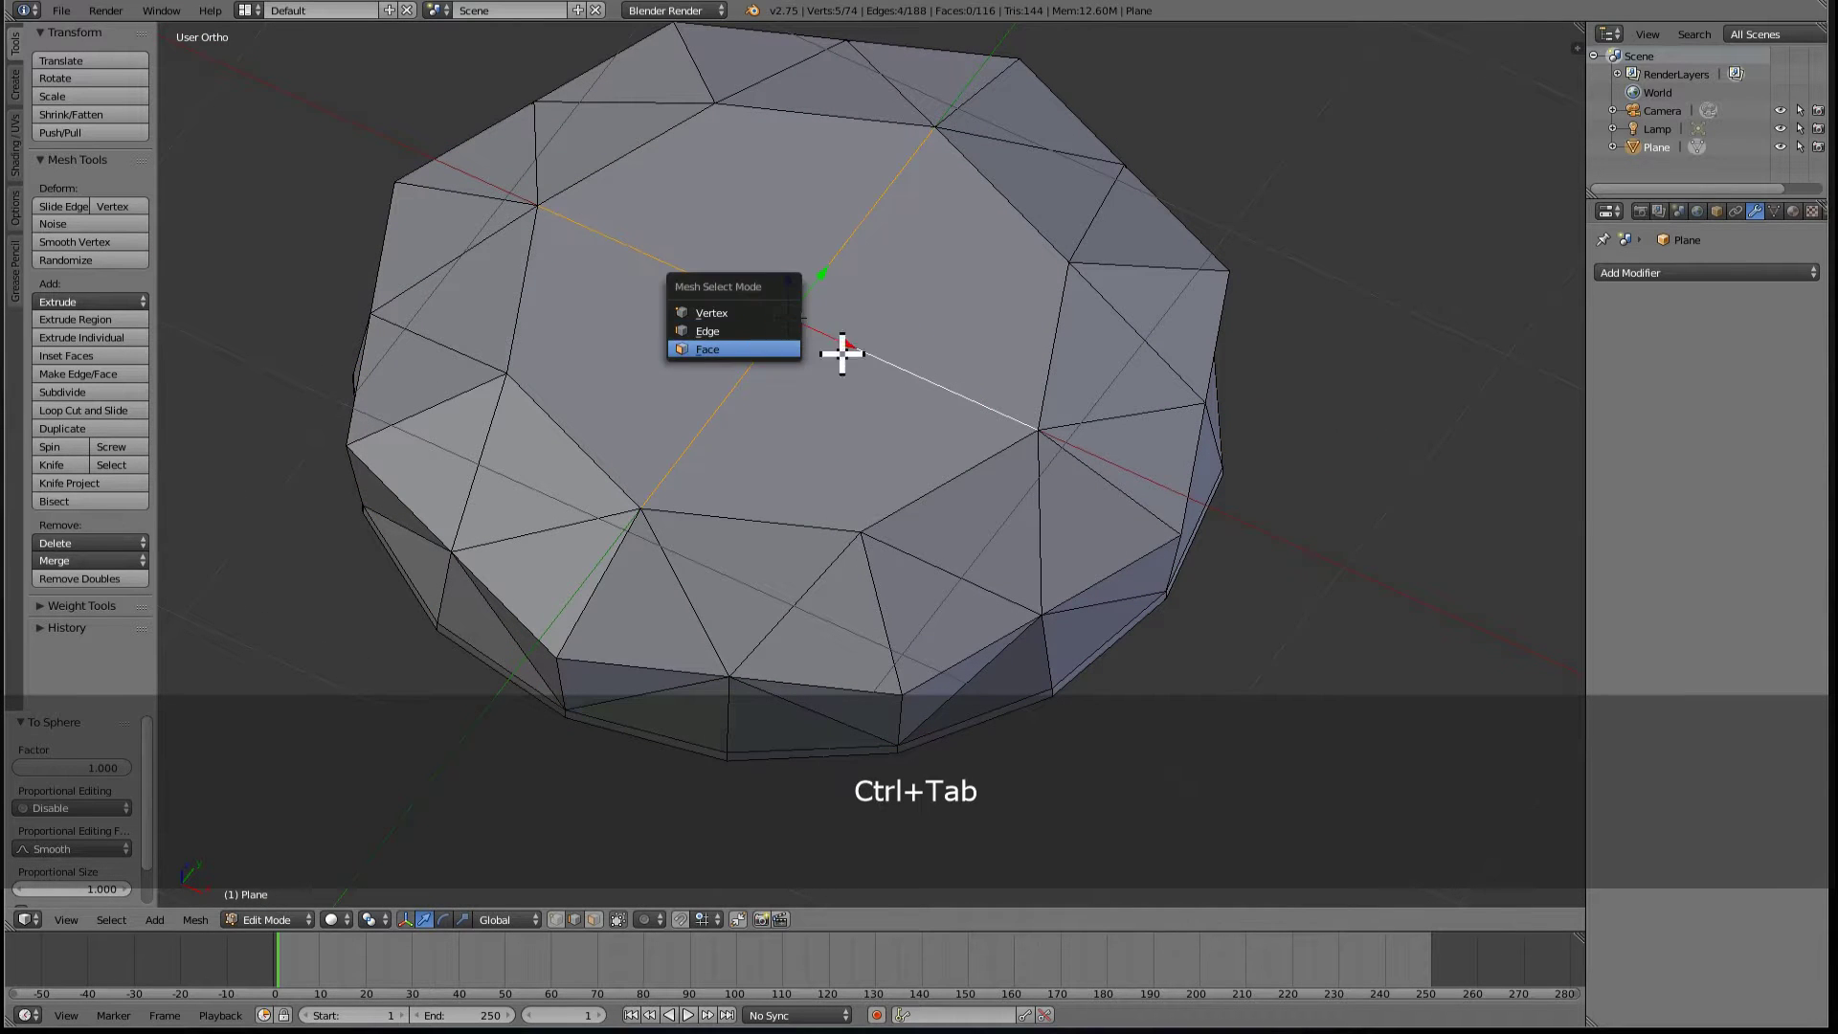
key(s)
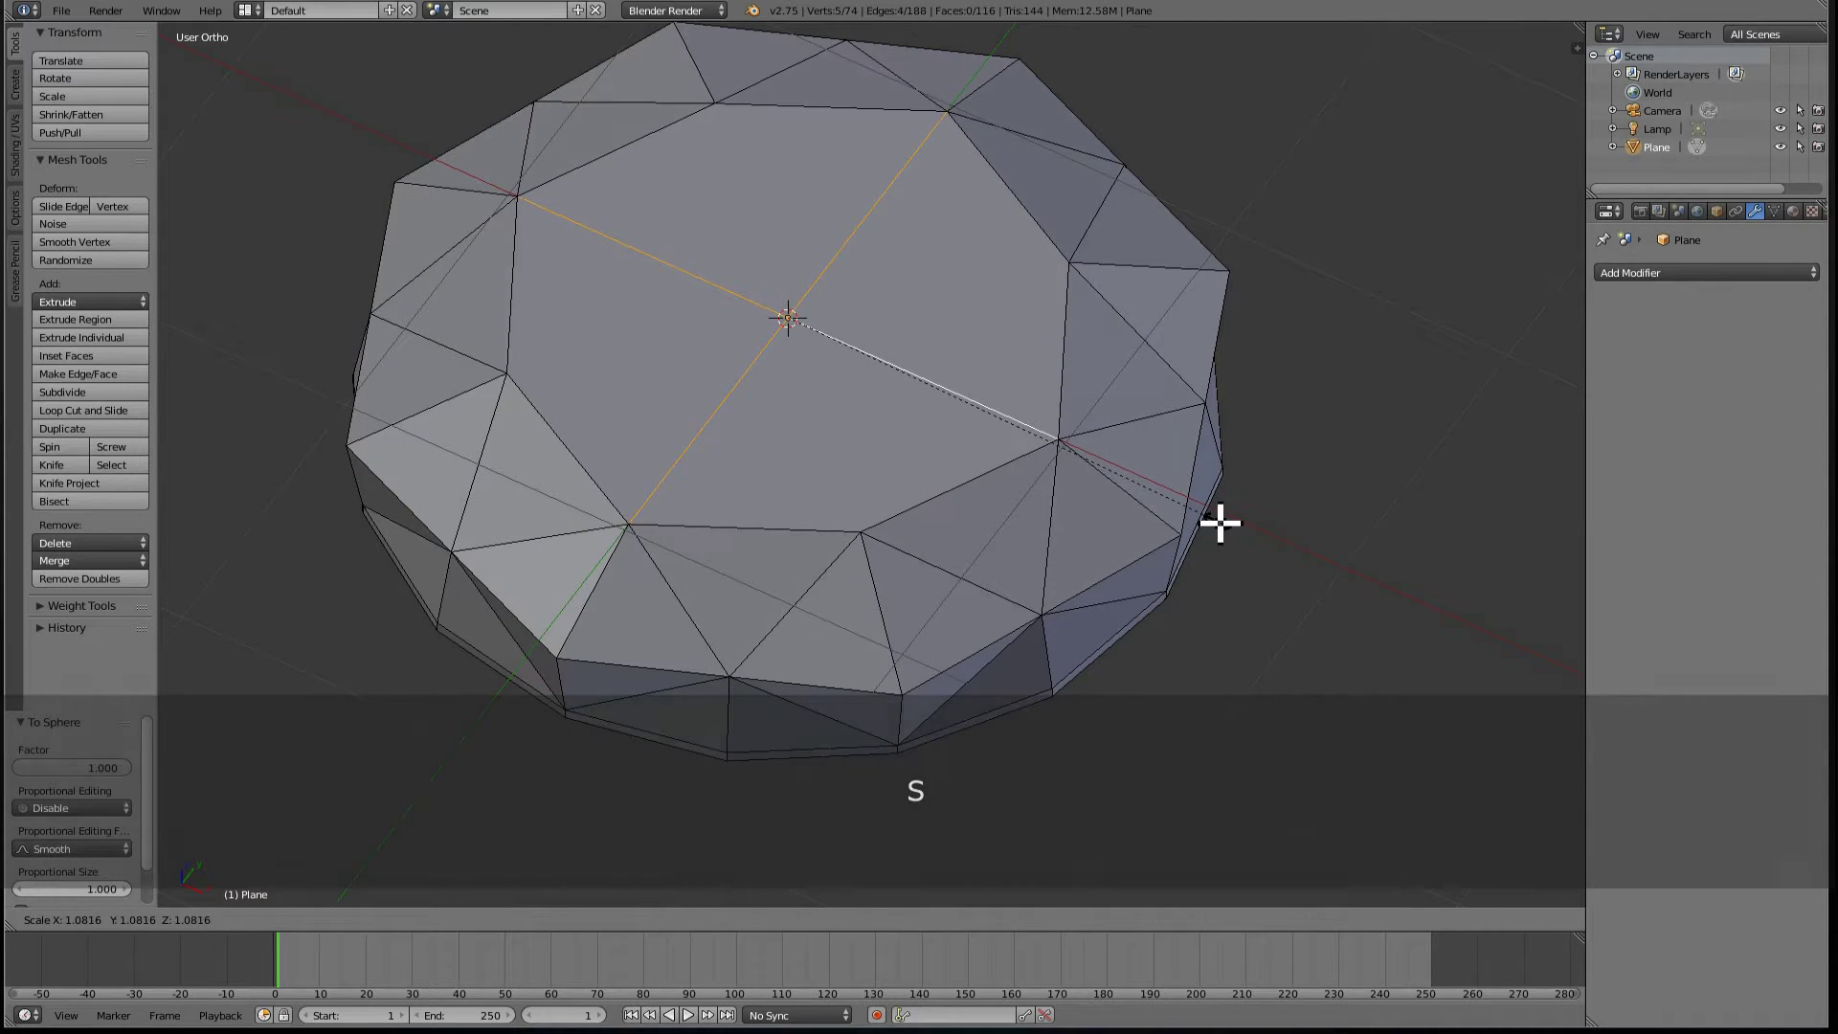
right_click(1215, 521)
- Circle-select the four flat top faces in face select mode and scale them to about 1.067
key(ctrl+Tab)
click(835, 410)
key(c)
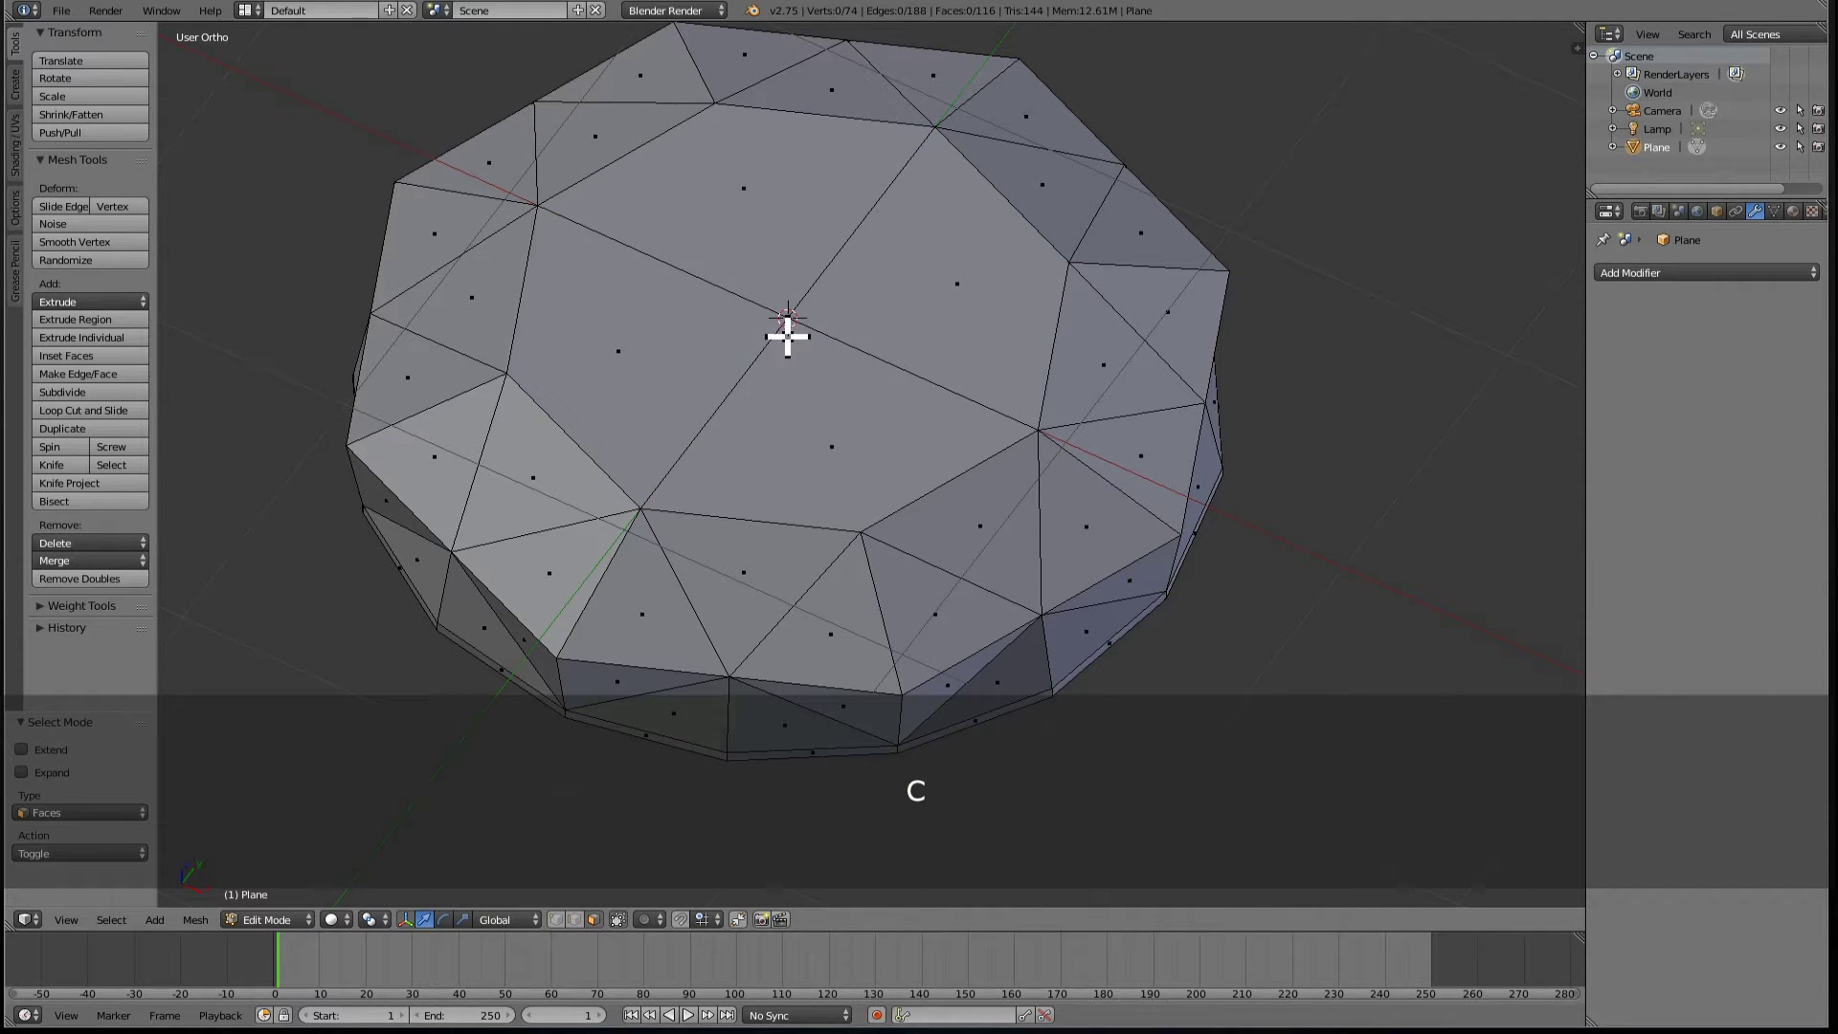
click(788, 336)
right_click(1231, 485)
key(s)
click(1261, 504)
- Move the selected top faces up along Z by about 0.077
middle_drag(1261, 504, 1215, 480)
key(g)
key(z)
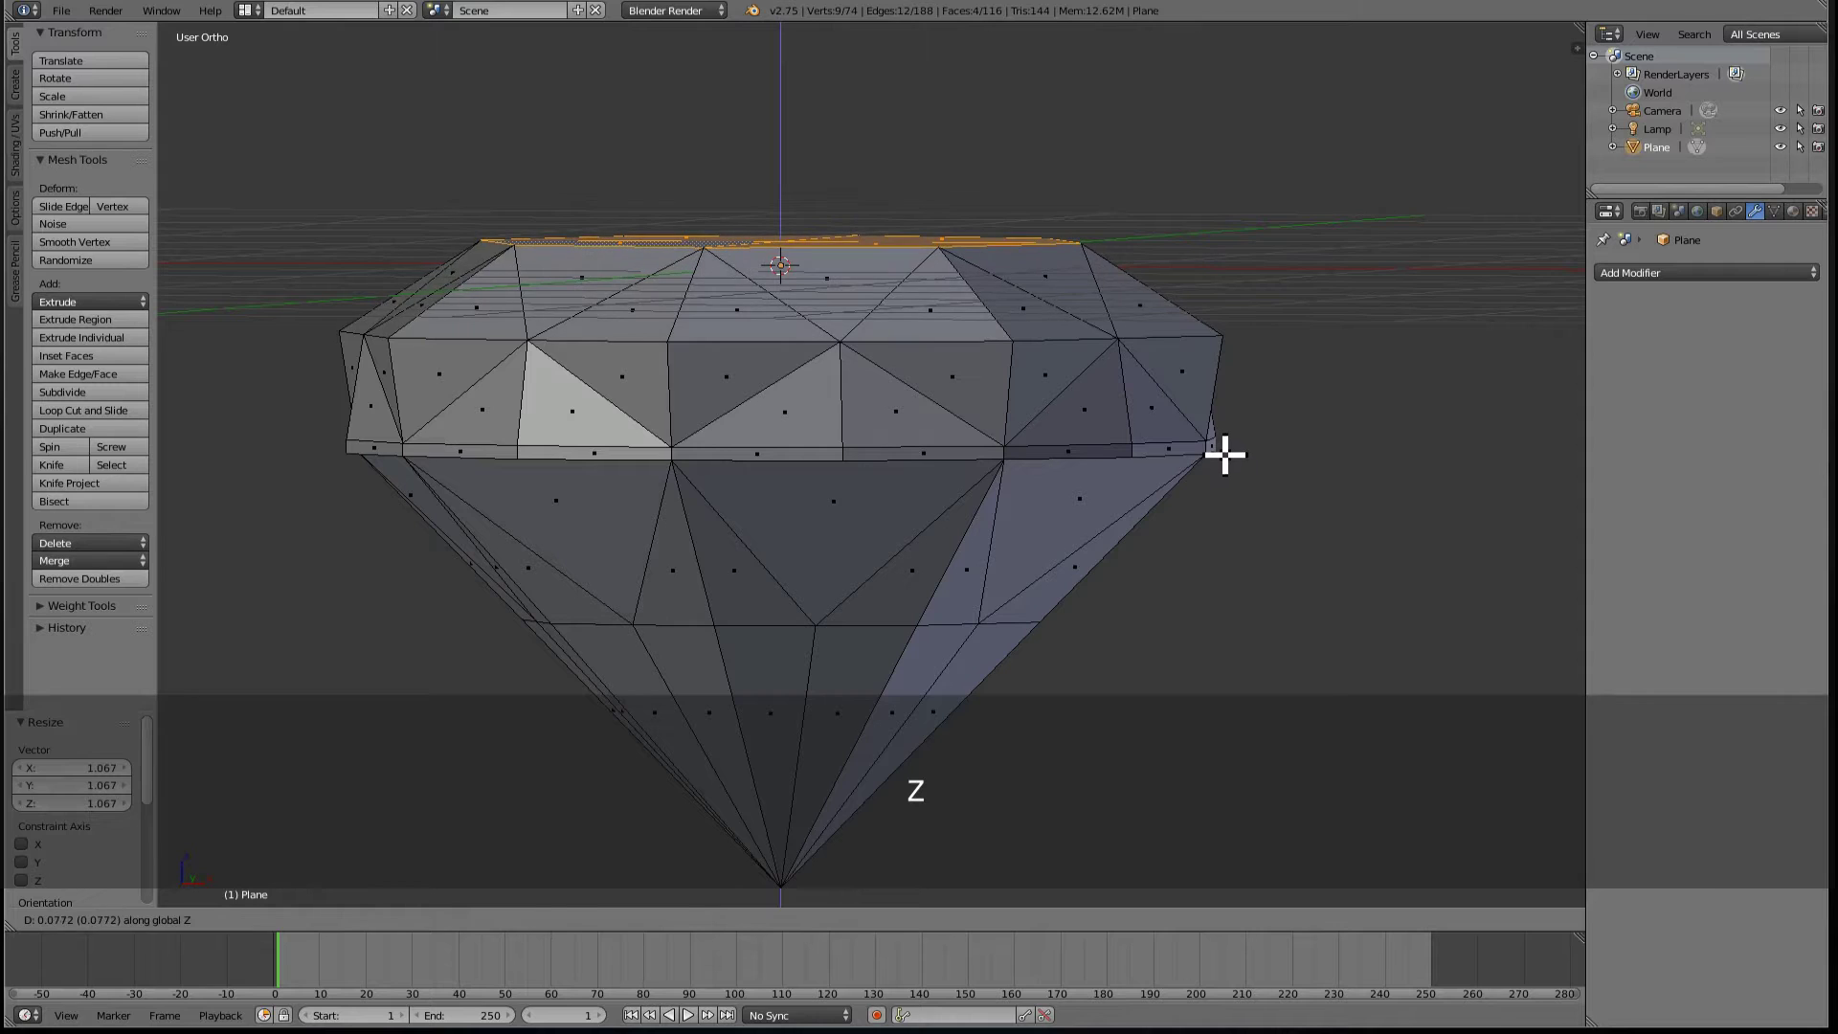
click(1216, 457)
- Circle-select the four triangles meeting at a vertex of the crown's outer edge and dissolve them into one kite-shaped facet
scroll(1053, 532, down, 2)
mouse_move(1006, 537)
middle_down()
mouse_move(887, 529)
mouse_move(817, 554)
mouse_move(726, 542)
mouse_move(728, 508)
mouse_move(800, 570)
middle_up()
scroll(813, 451, up, 3)
right_click(813, 451)
key(c)
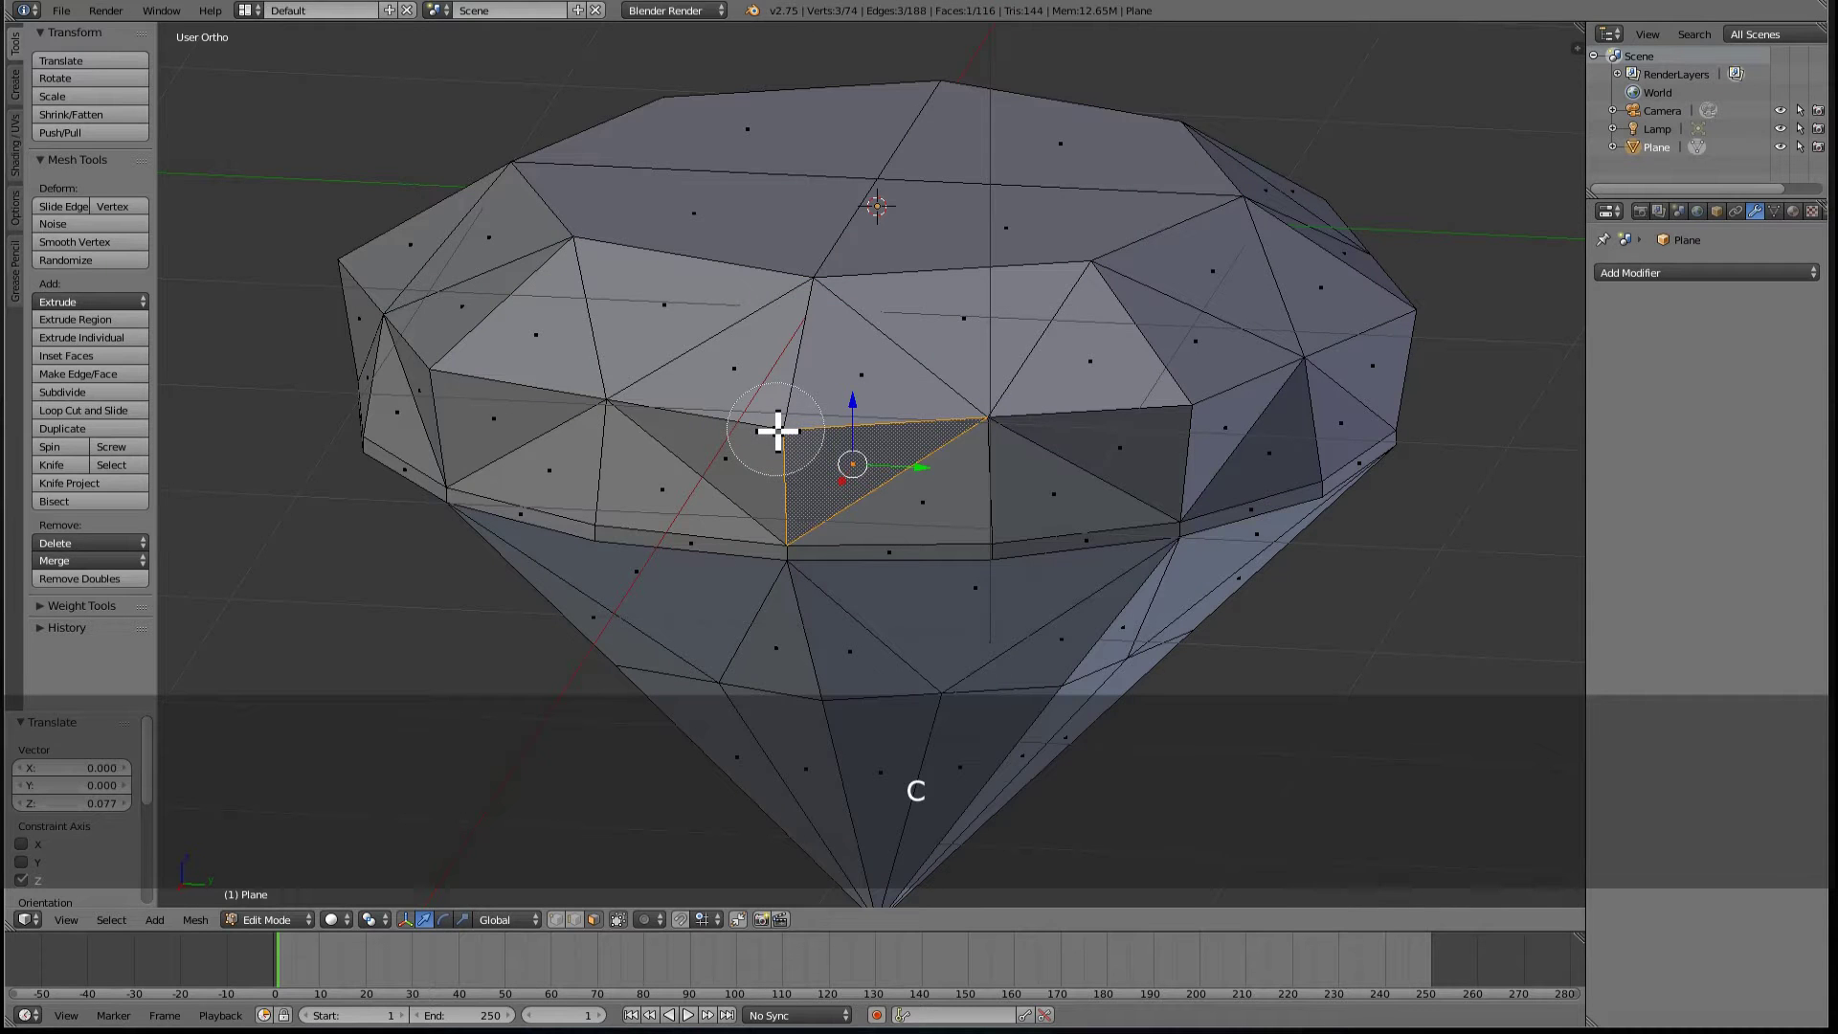
click(779, 422)
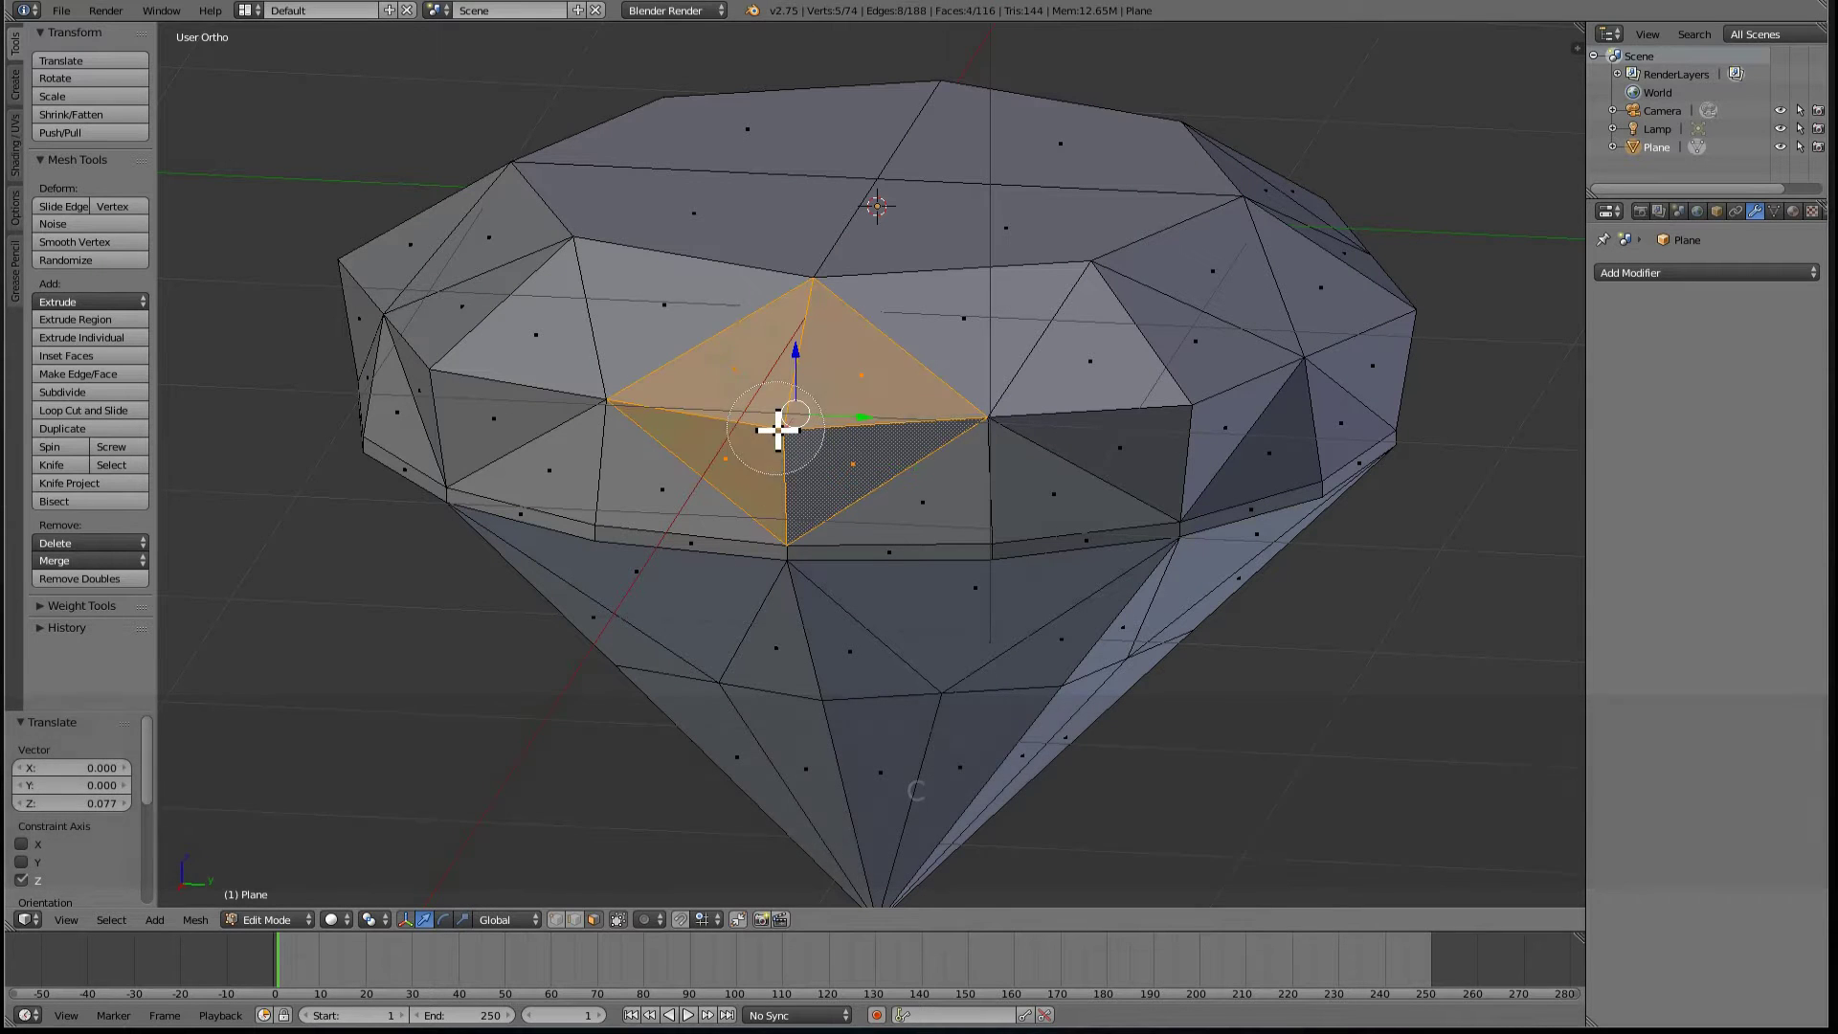
right_click(706, 382)
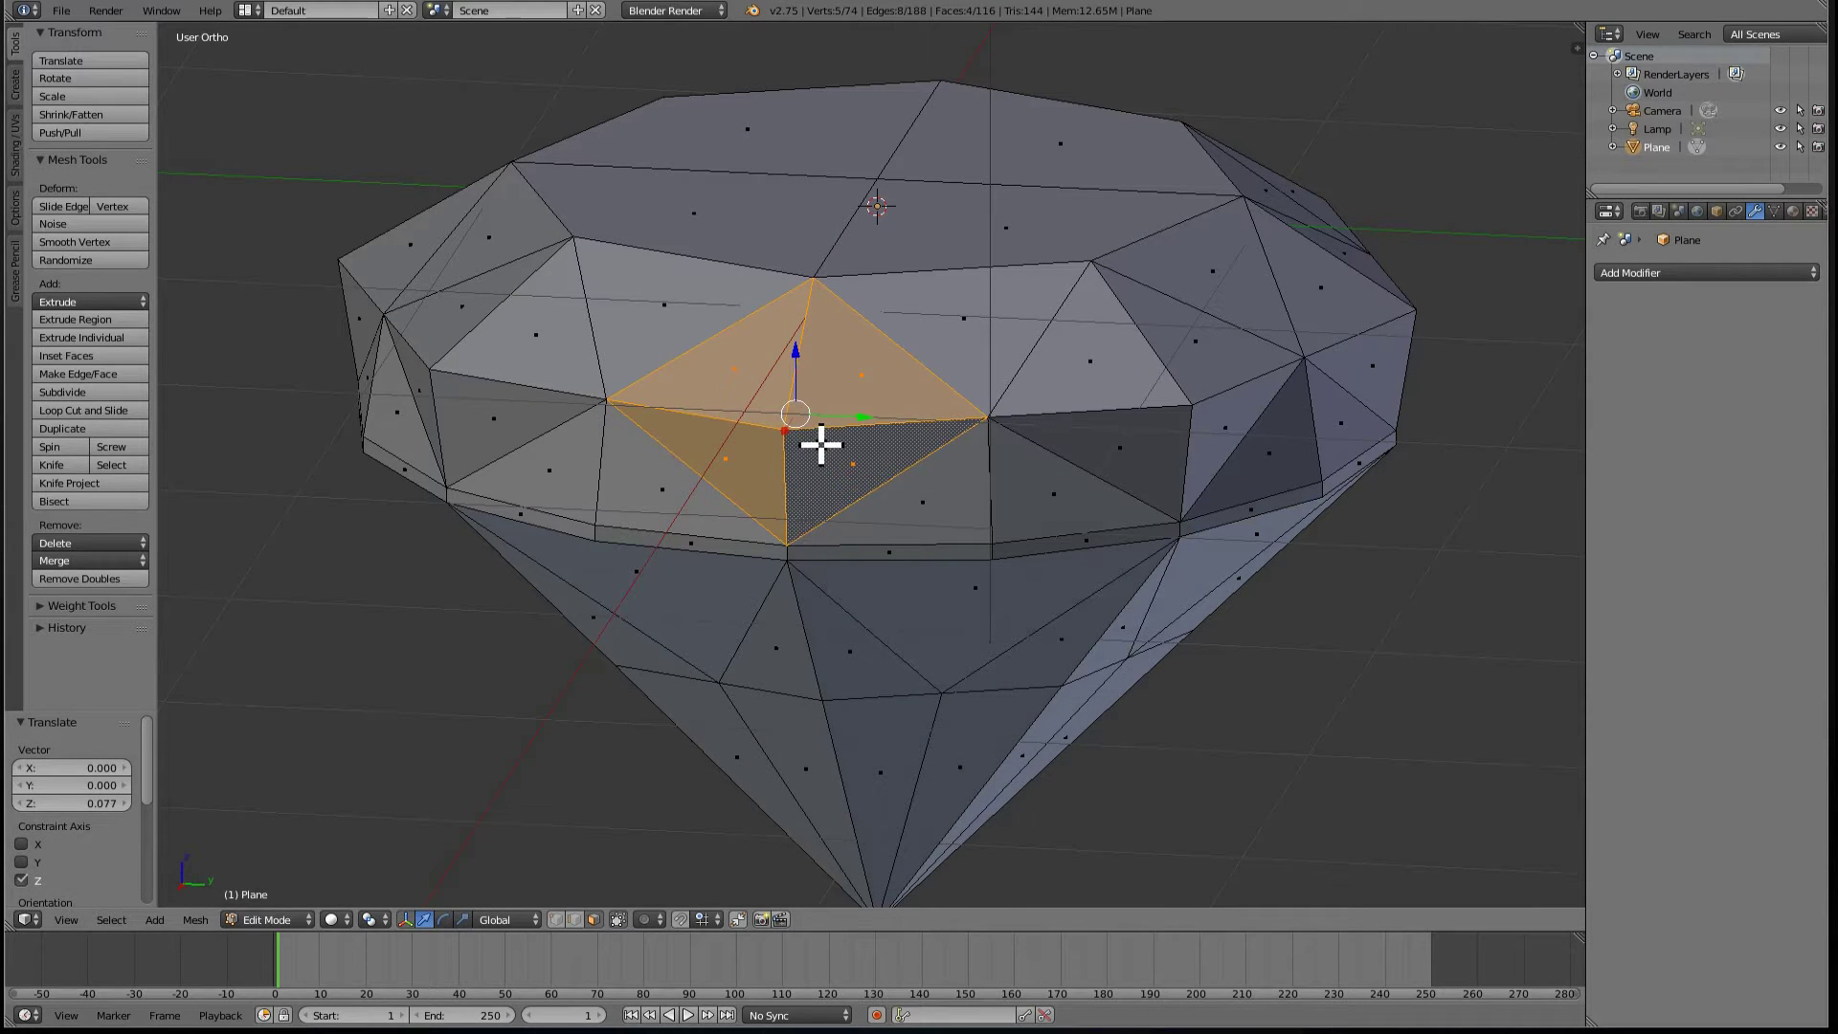
key(x)
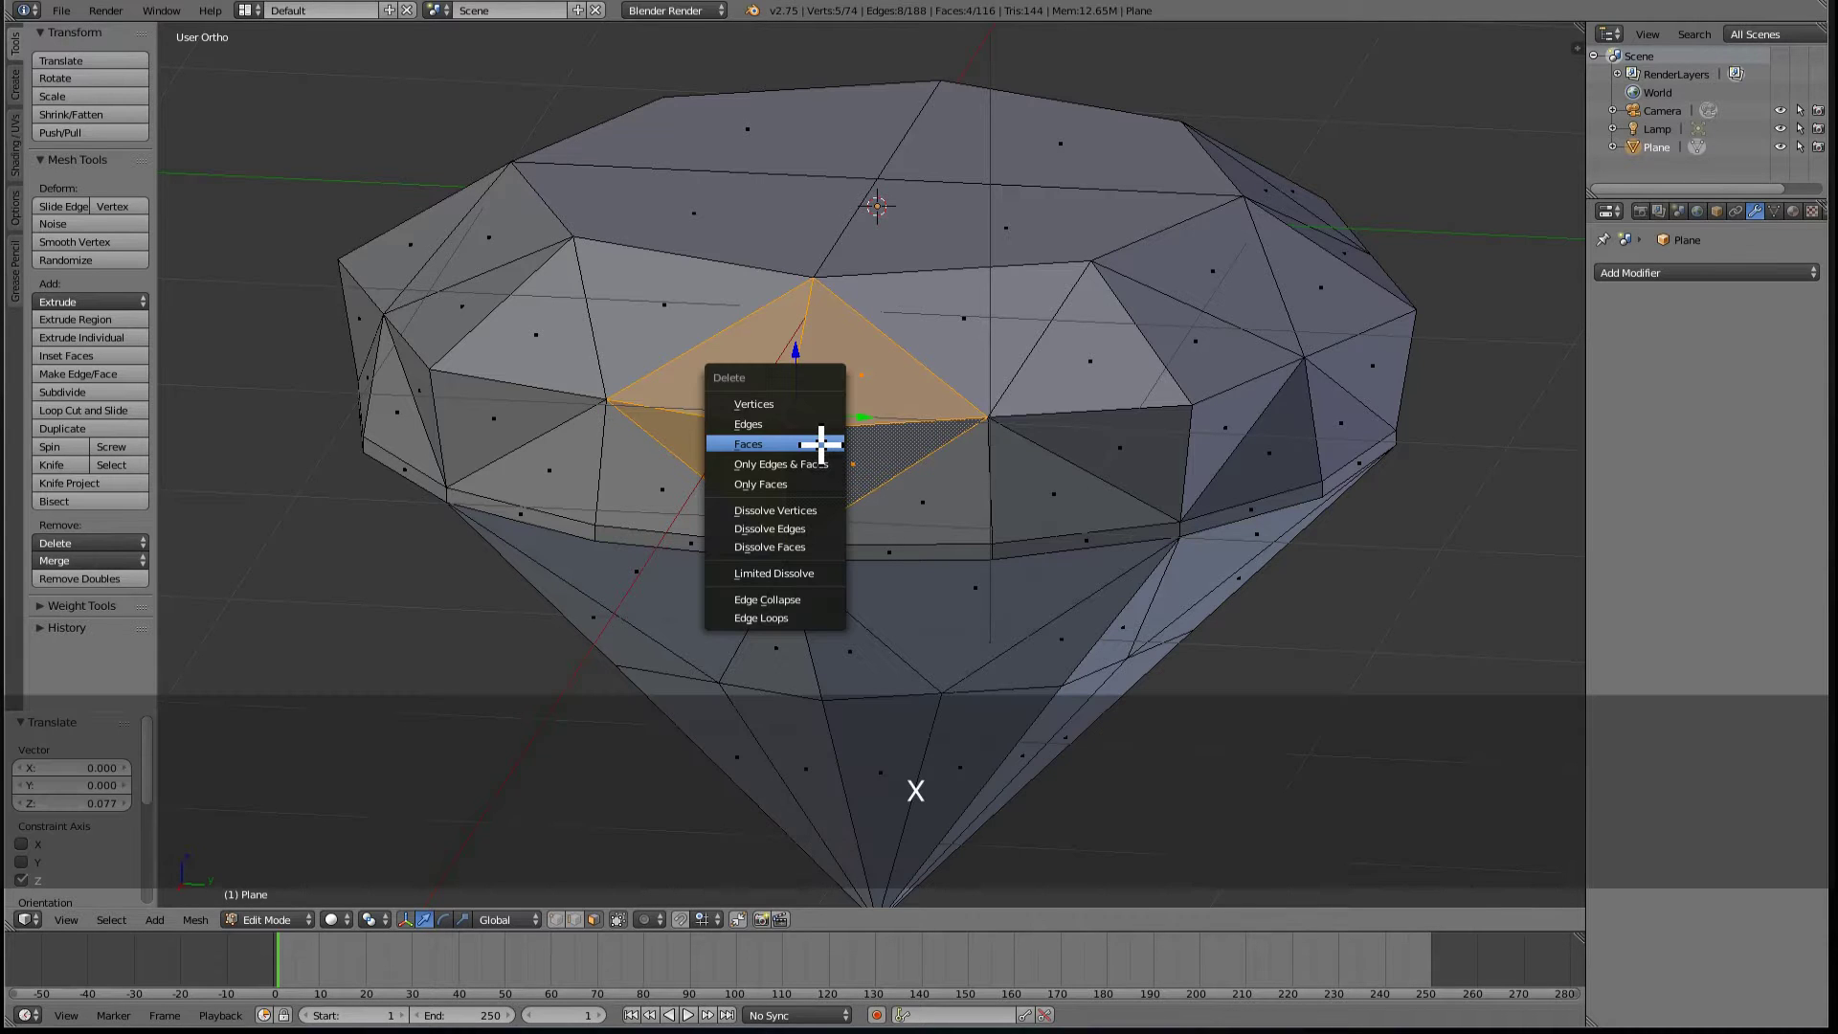
key(s)
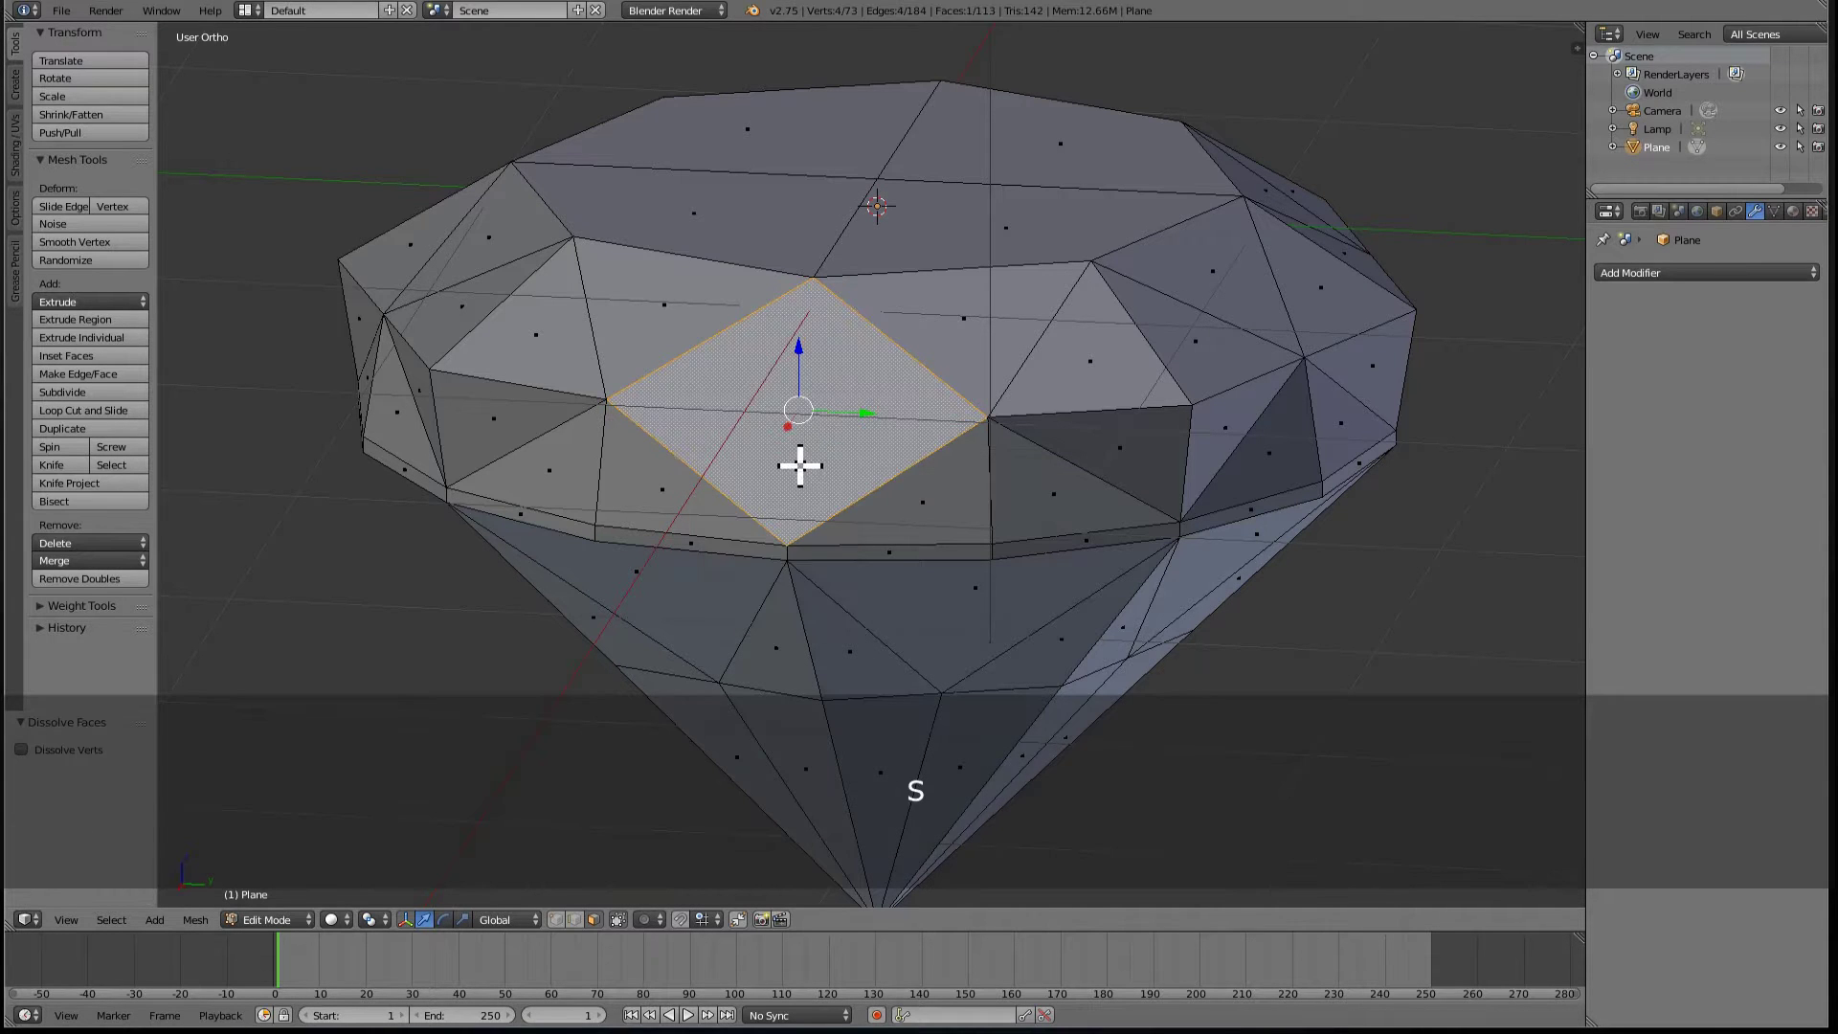
- Dissolve the second and third groups of four triangles around the crown into single kite-shaped facets
middle_drag(801, 463, 767, 443)
right_click(737, 461)
key(c)
drag(737, 460, 546, 414)
right_click(546, 414)
key(x)
key(s)
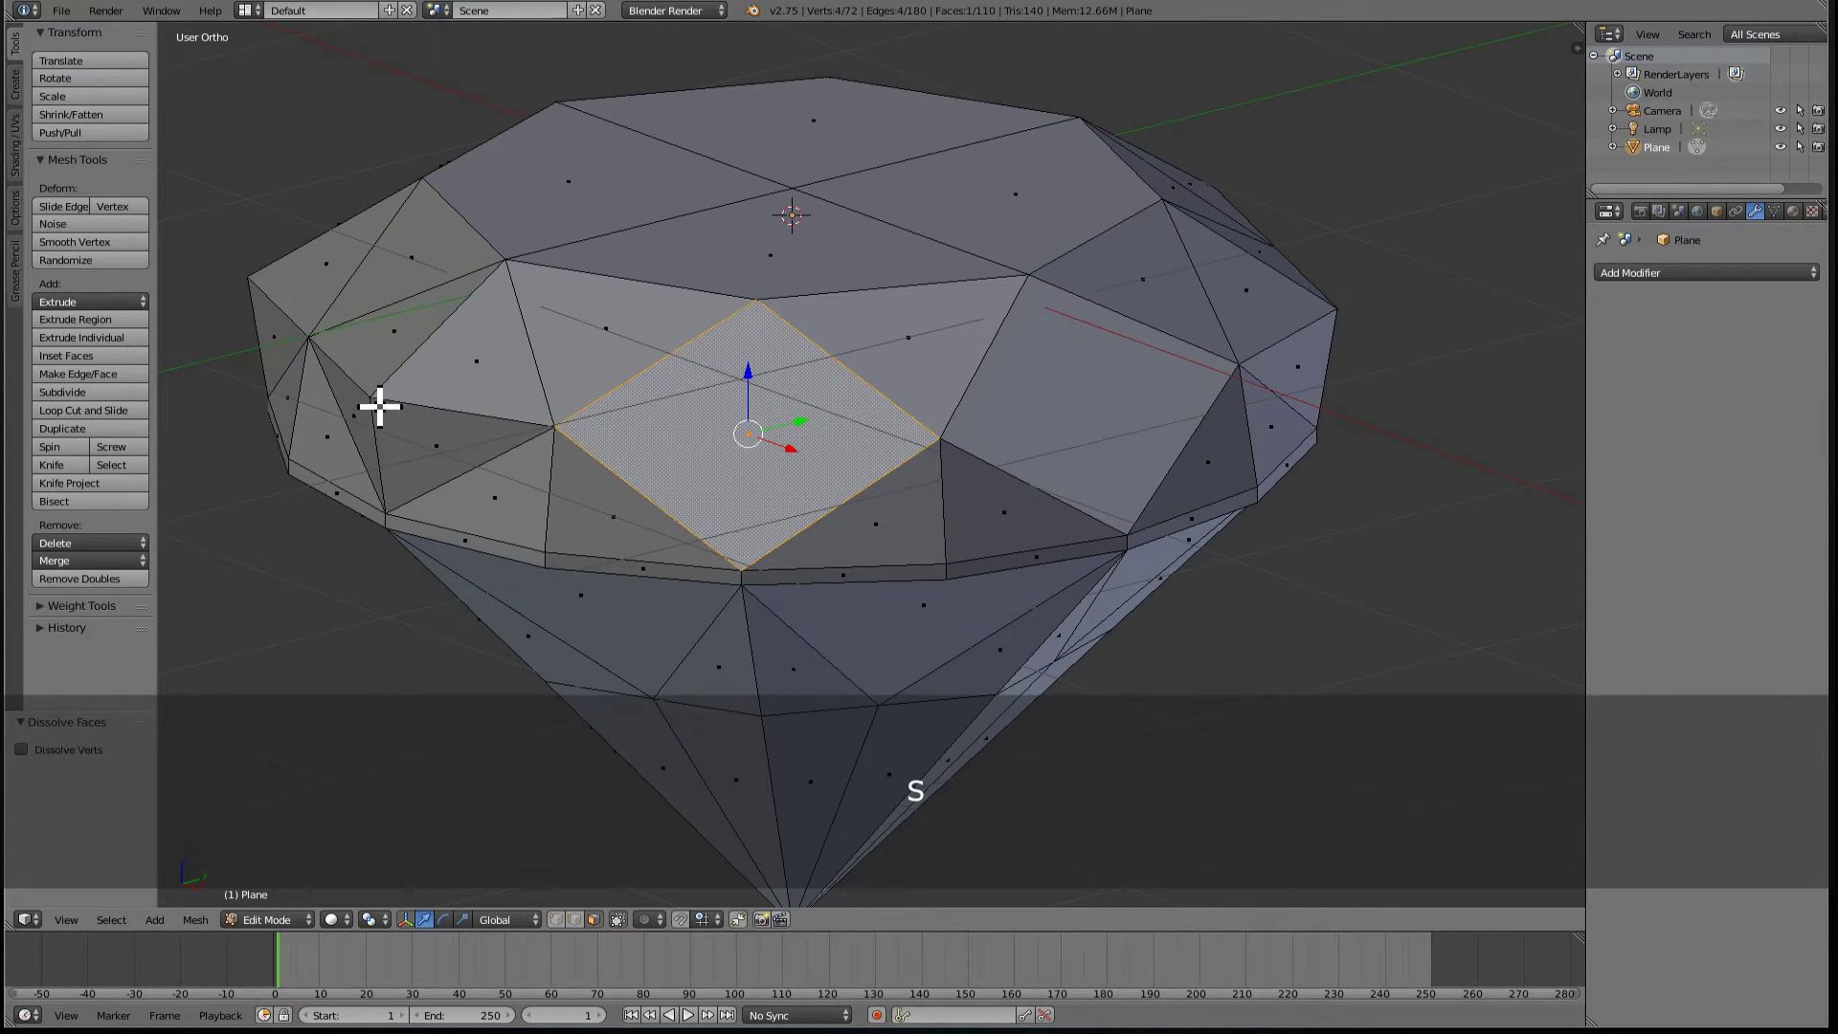
right_click(814, 489)
middle_drag(814, 488, 528, 418)
drag(832, 500, 825, 488)
right_click(824, 488)
key(x)
key(s)
- Dissolve the fourth and fifth groups of four triangles around the crown into single kite-shaped facets
middle_drag(824, 489, 591, 472)
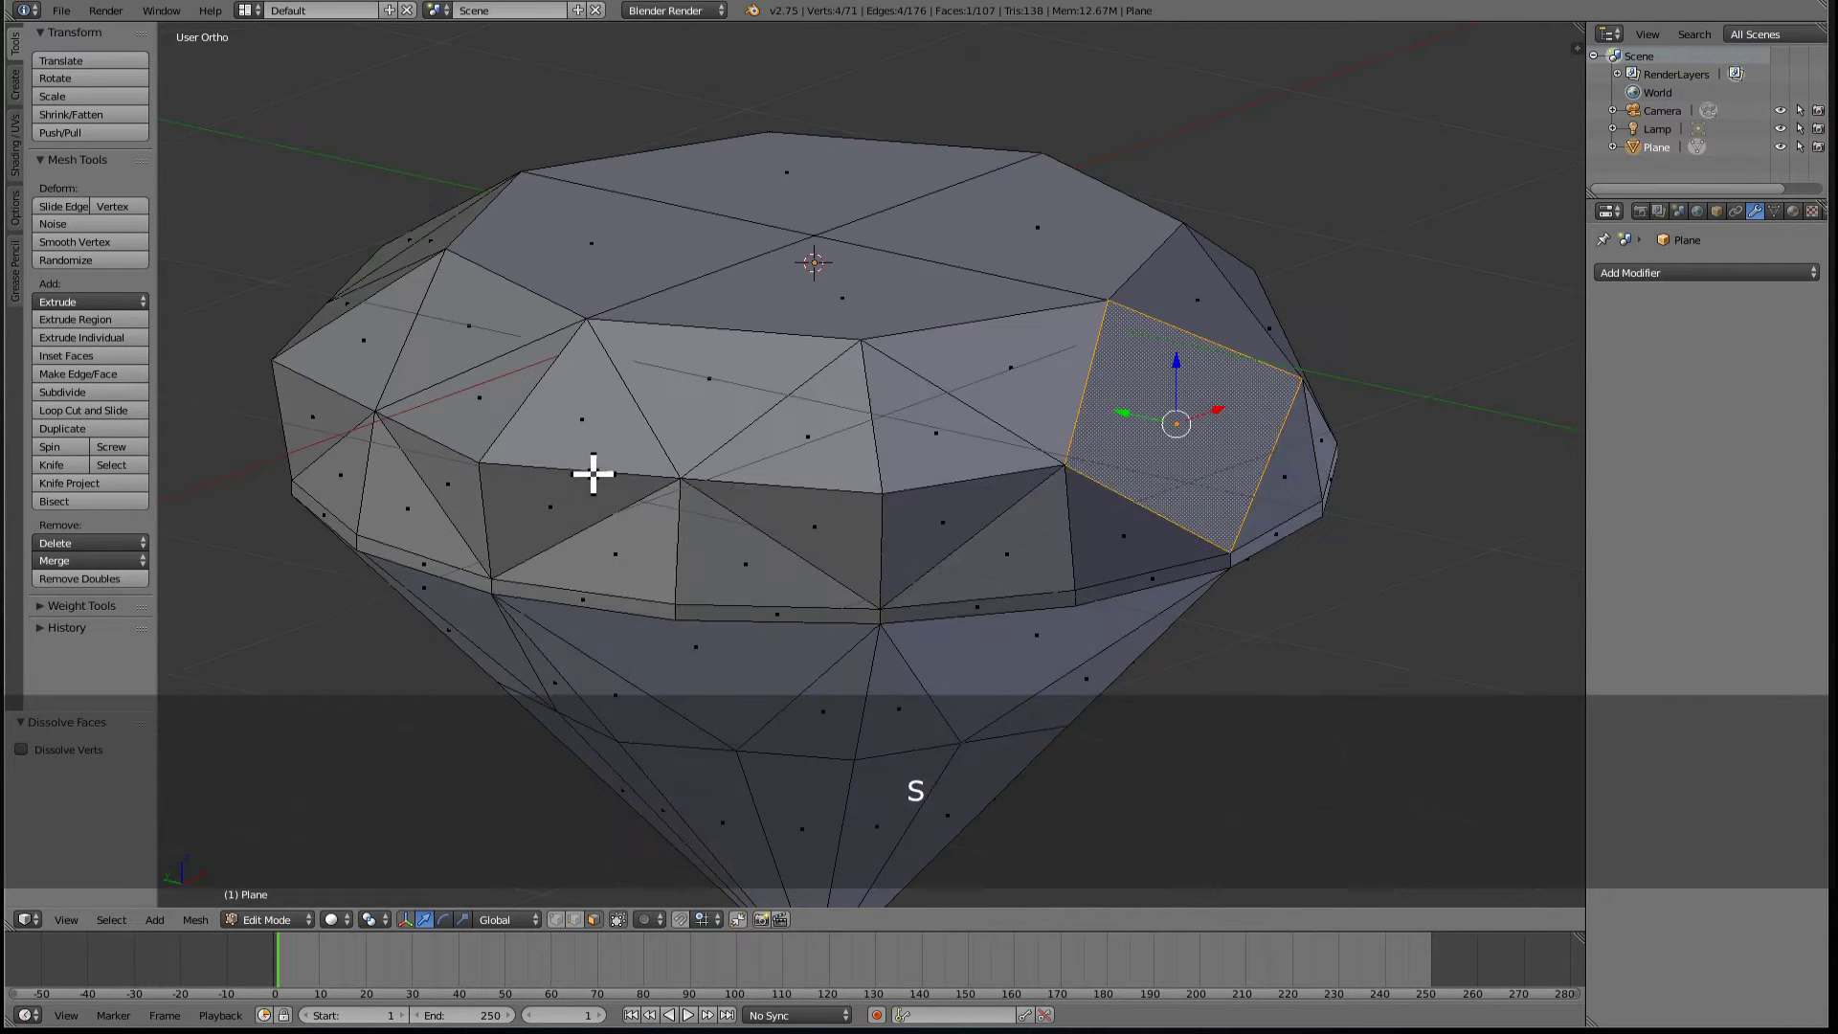
right_click(878, 479)
key(c)
drag(878, 480, 891, 508)
right_click(892, 507)
key(x)
key(s)
right_click(502, 459)
key(c)
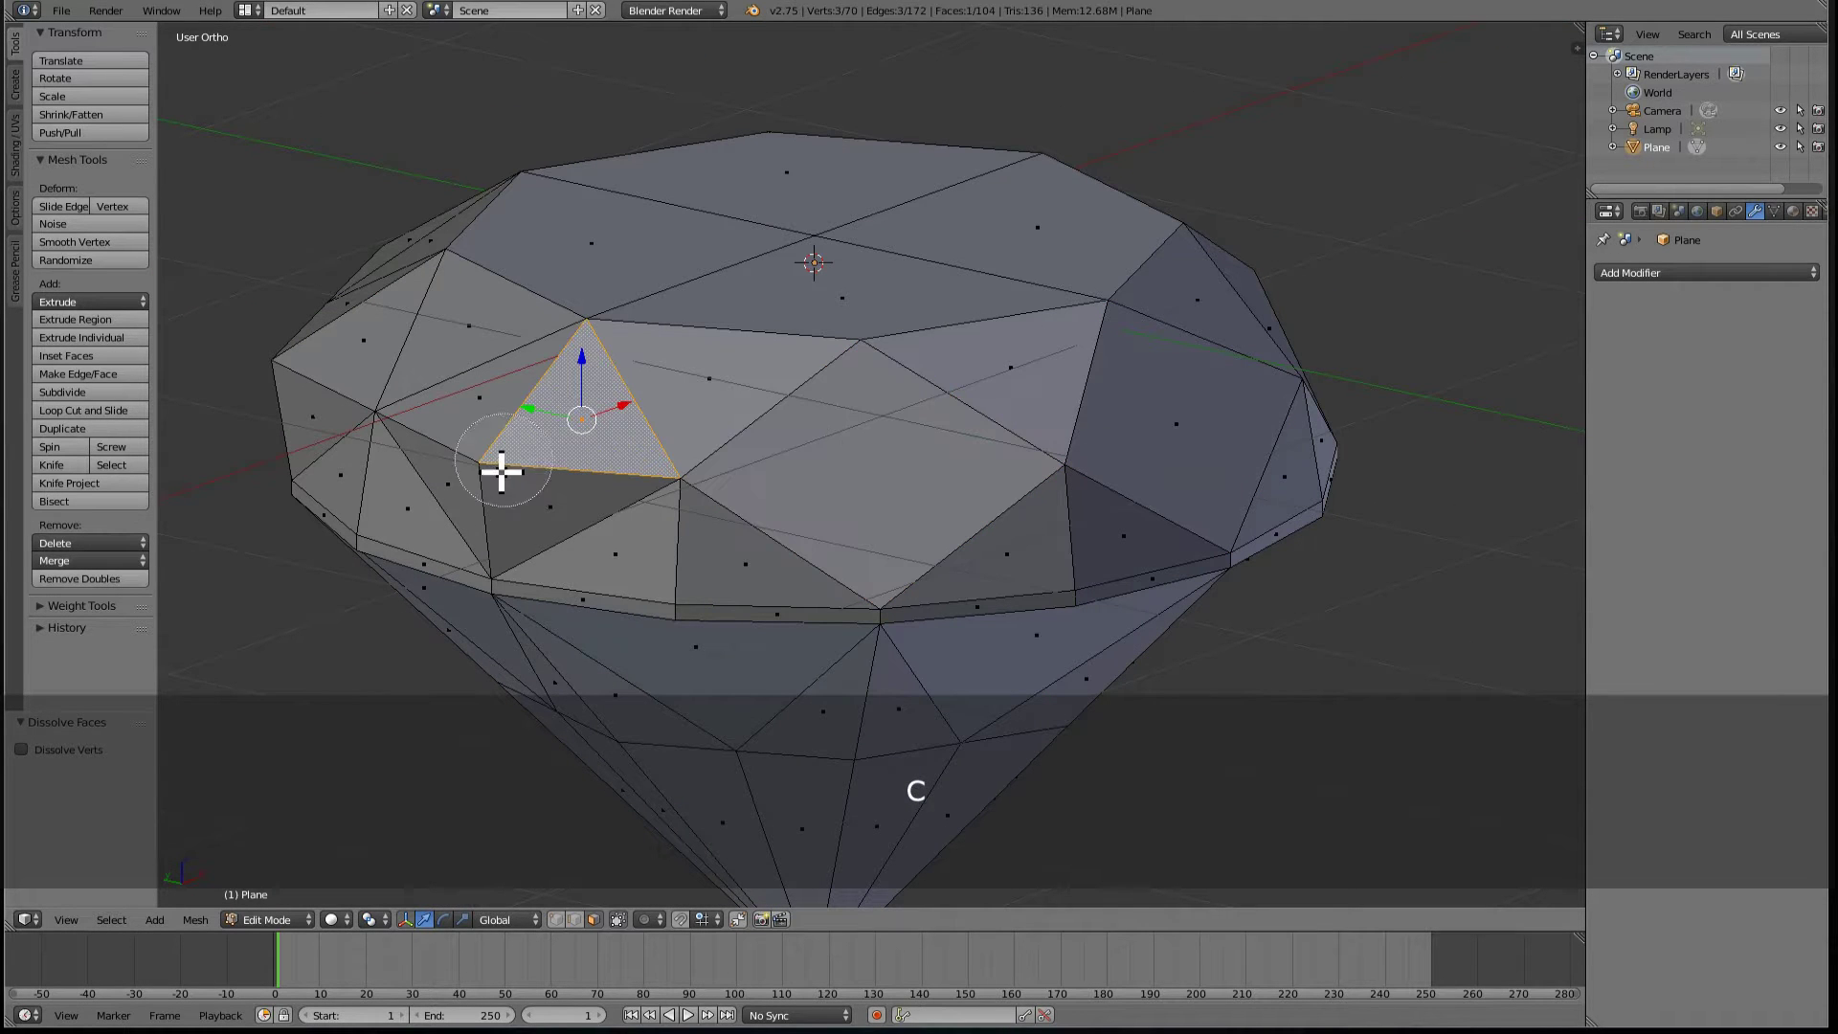
drag(501, 464, 501, 465)
right_click(501, 465)
key(x)
key(s)
- Dissolve the sixth and seventh groups of four triangles around the crown into single kite-shaped facets
mouse_move(501, 465)
middle_down()
mouse_move(654, 463)
mouse_move(814, 390)
middle_up()
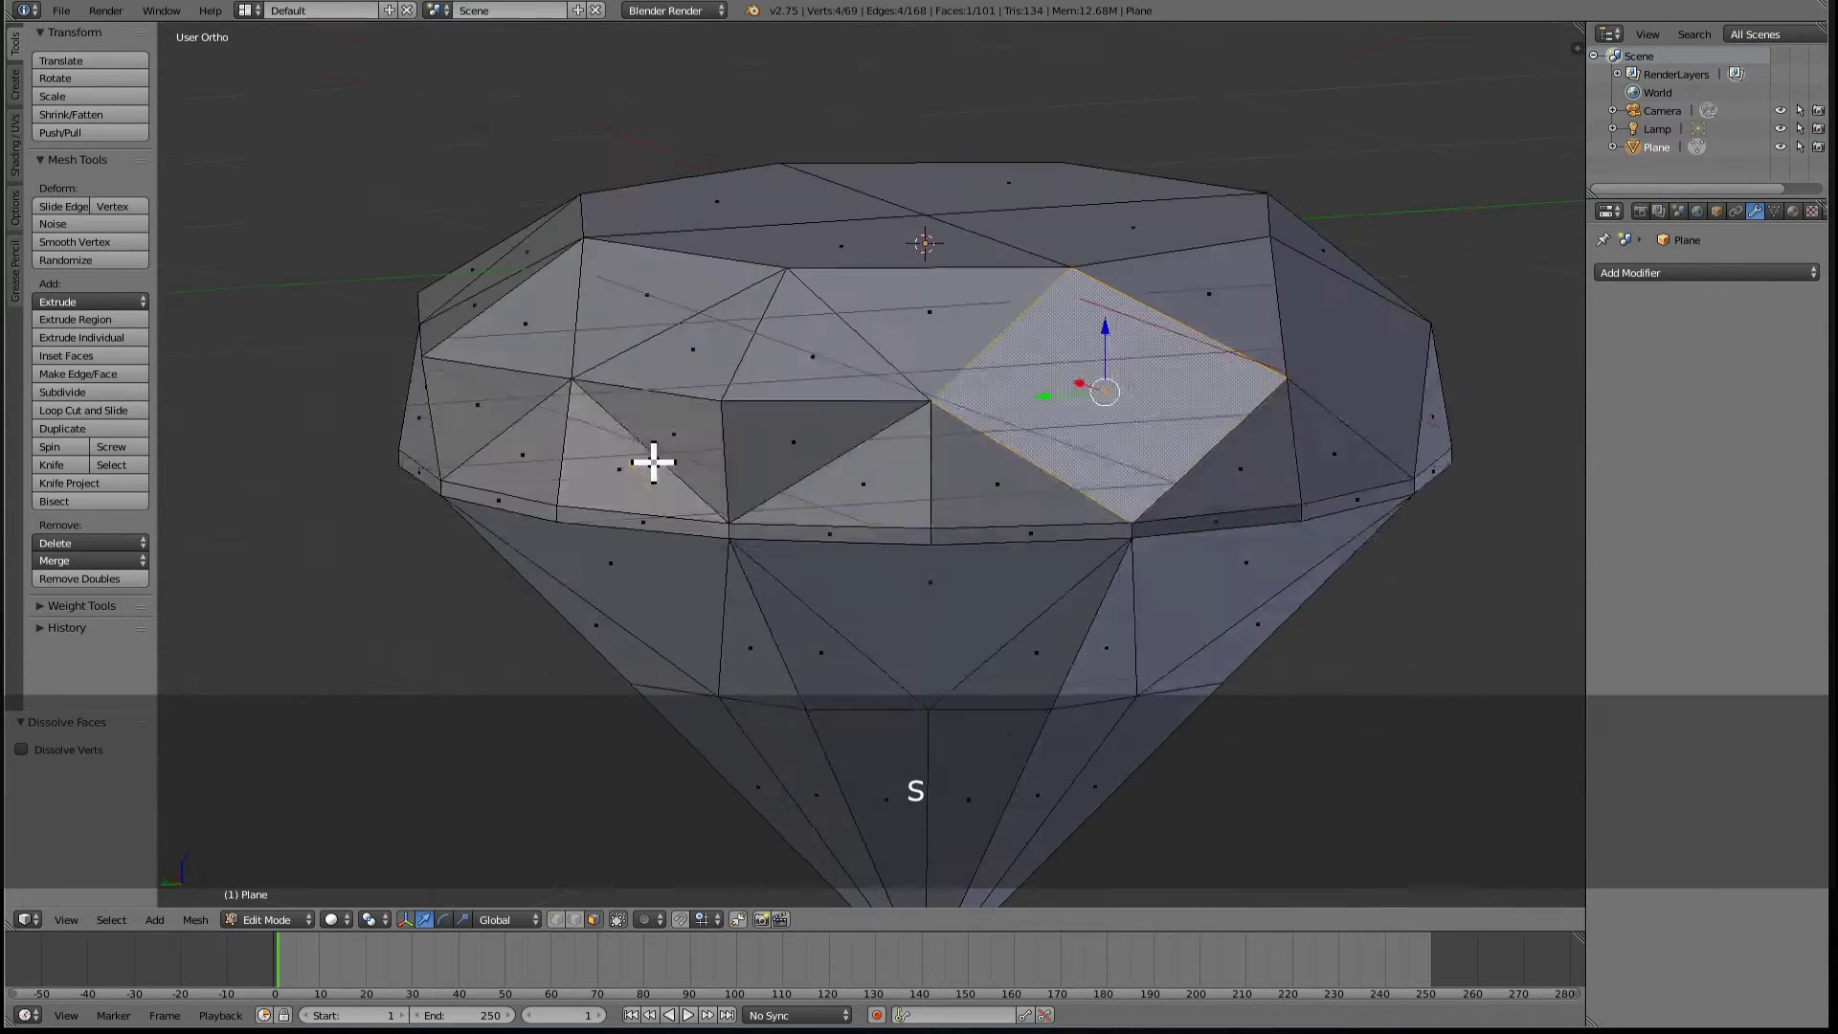
right_click(814, 390)
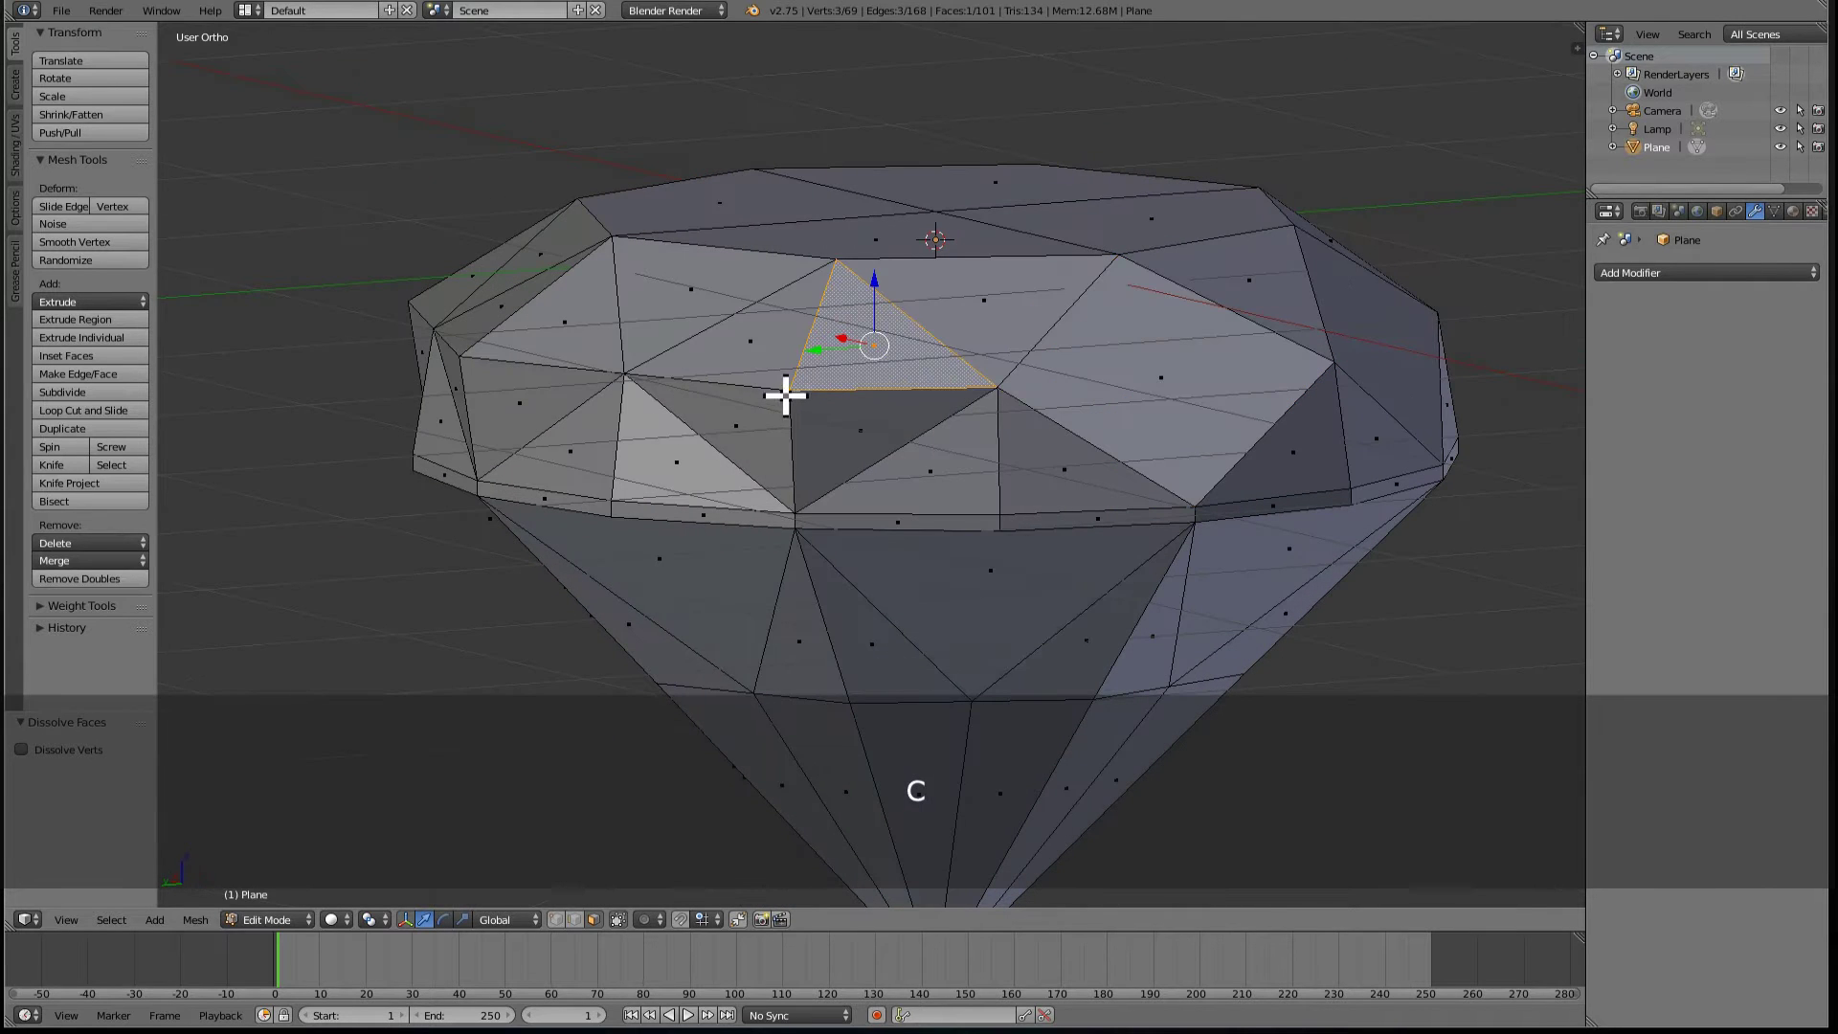
drag(785, 395, 801, 398)
right_click(800, 398)
key(x)
key(s)
middle_drag(718, 410, 813, 484)
right_click(813, 484)
key(c)
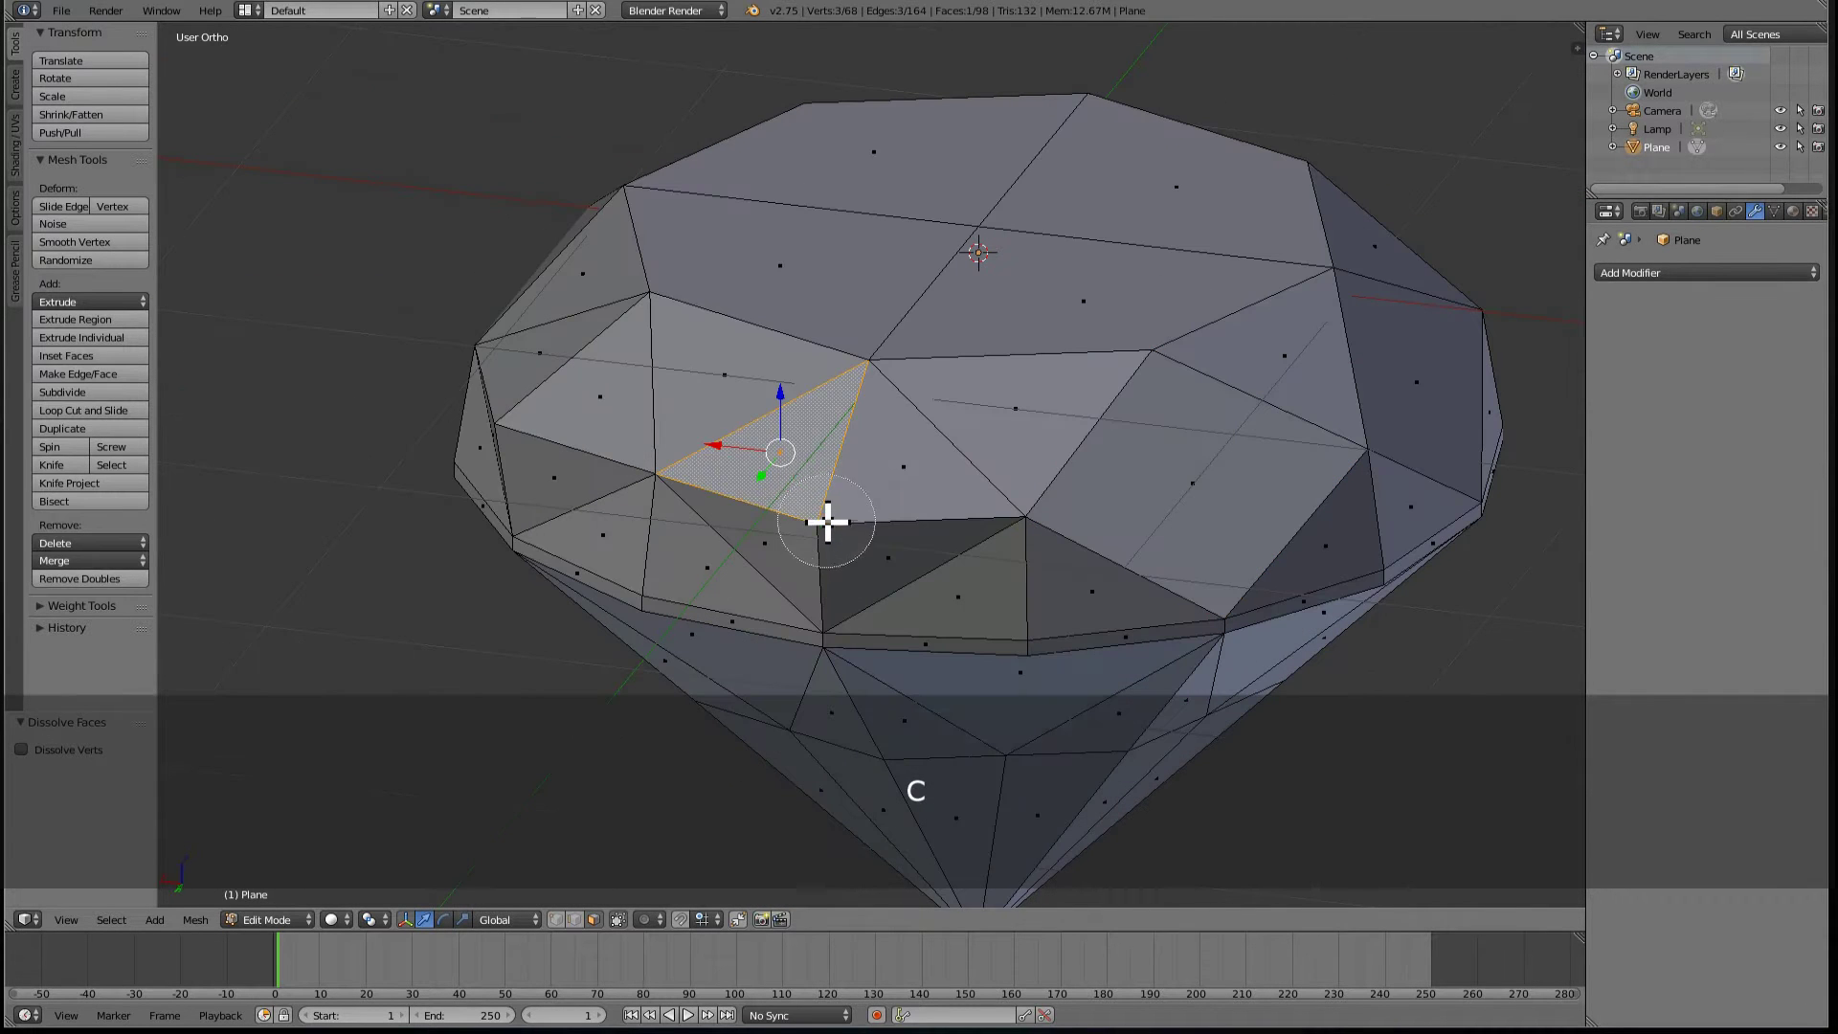
drag(827, 522, 823, 522)
key(x)
key(s)
- Dissolve the eighth and last group of four crown triangles into a kite-shaped facet
middle_drag(824, 522, 694, 517)
right_click(685, 506)
key(c)
drag(685, 506, 680, 501)
key(x)
key(s)
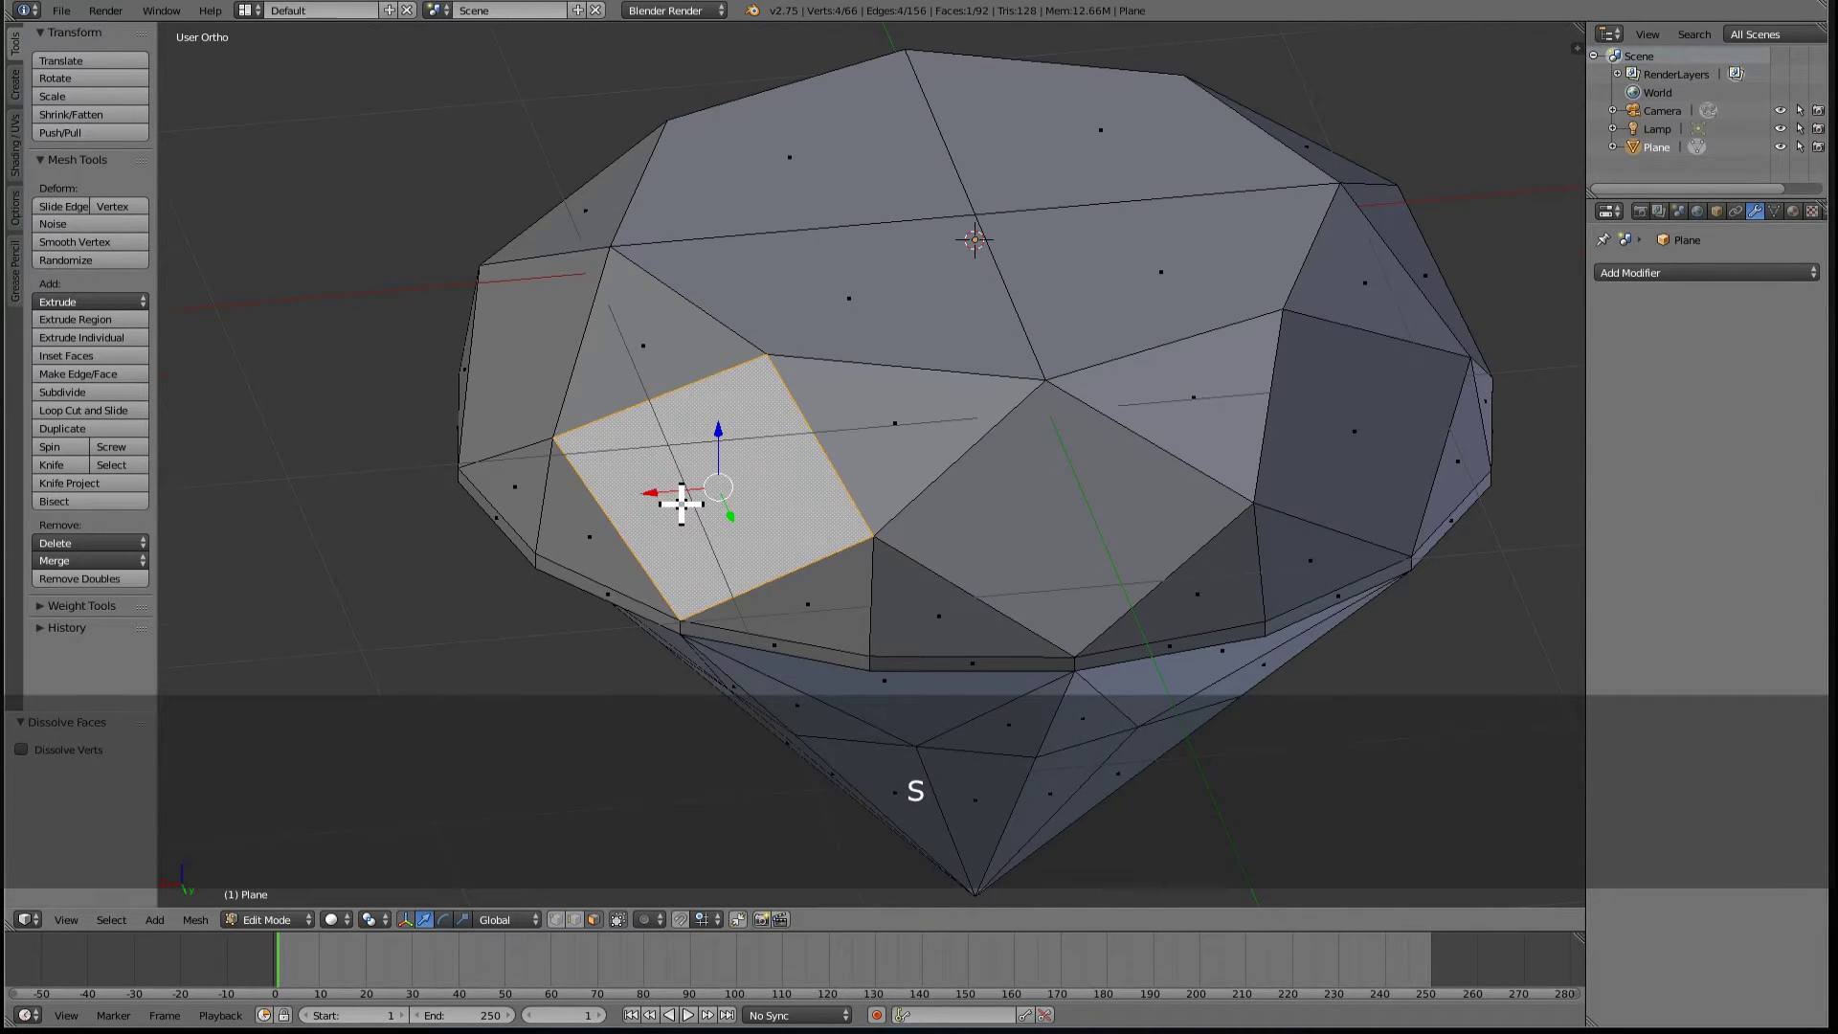
- Circle-select the four faces meeting at a vertex of the lower edge ring and dissolve them into one long kite facet
scroll(681, 501, down, 2)
middle_drag(681, 501, 731, 423)
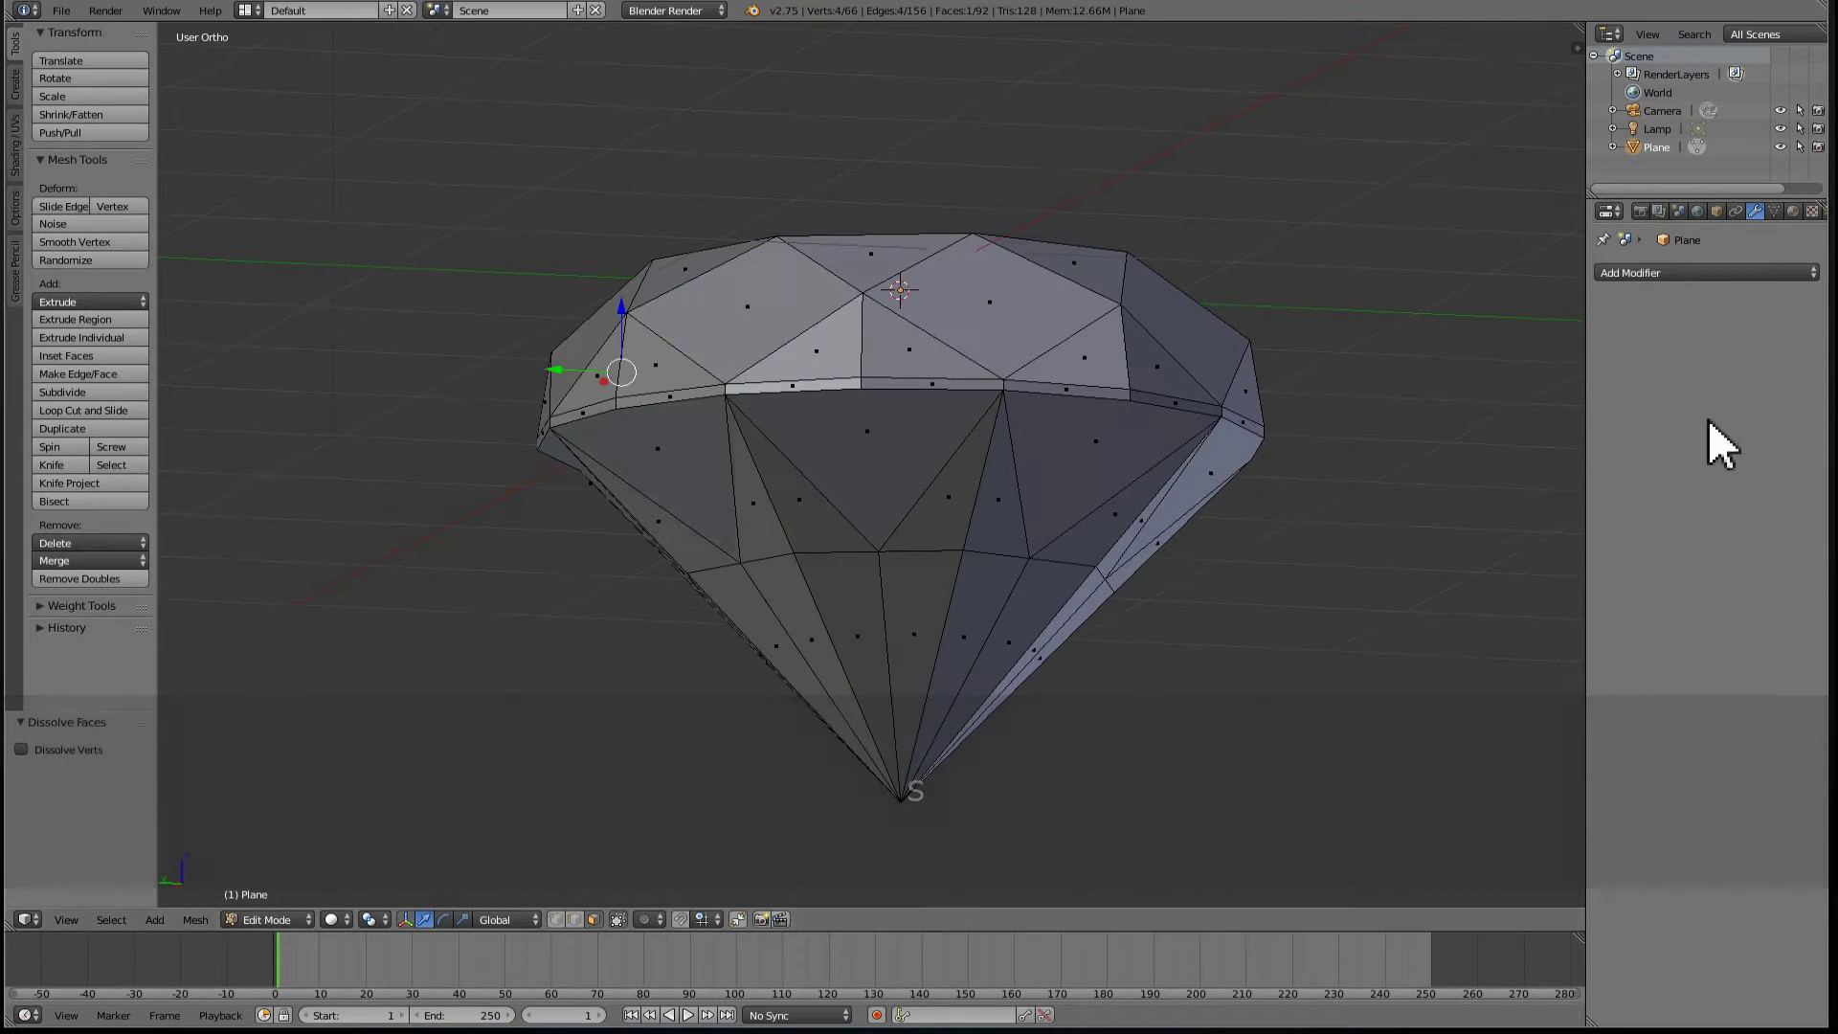
middle_drag(1112, 575, 905, 421)
scroll(906, 421, up, 2)
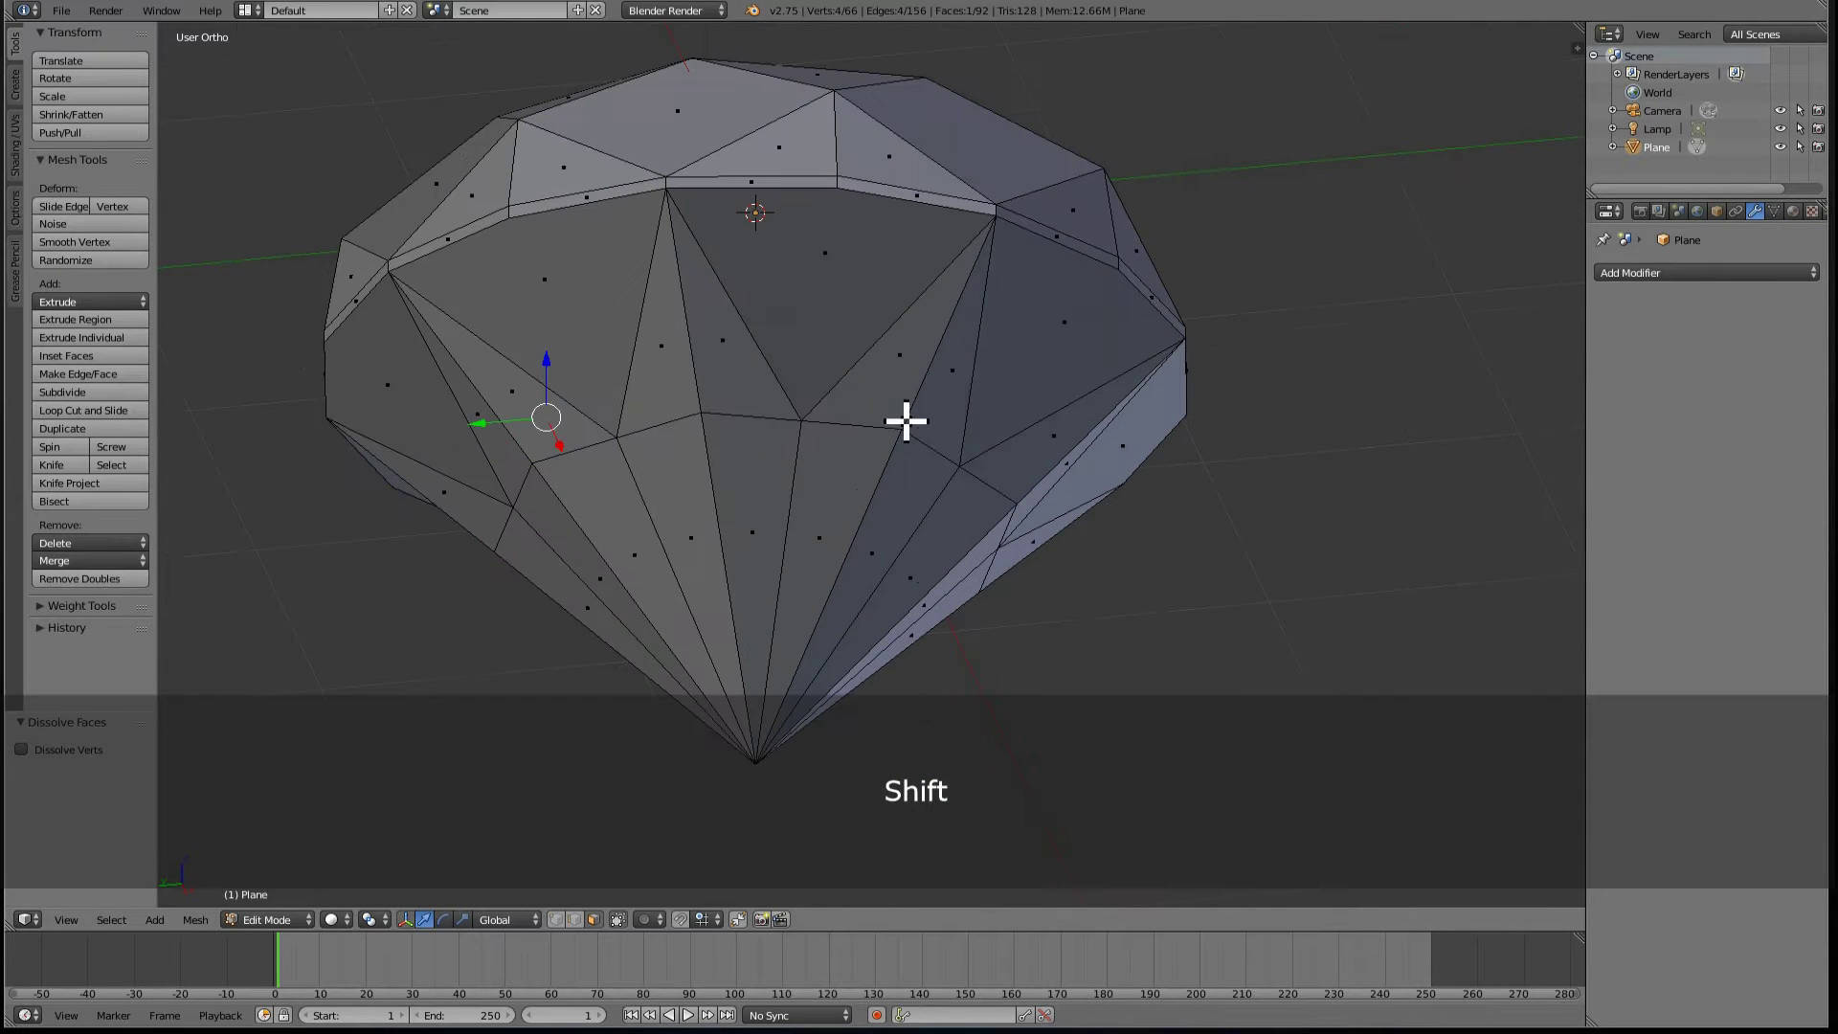
right_click(906, 421)
key(c)
drag(891, 435, 862, 575)
key(x)
key(s)
- Dissolve the second and third groups of four faces around the lower cone into single long kite facets
middle_drag(997, 440, 882, 476)
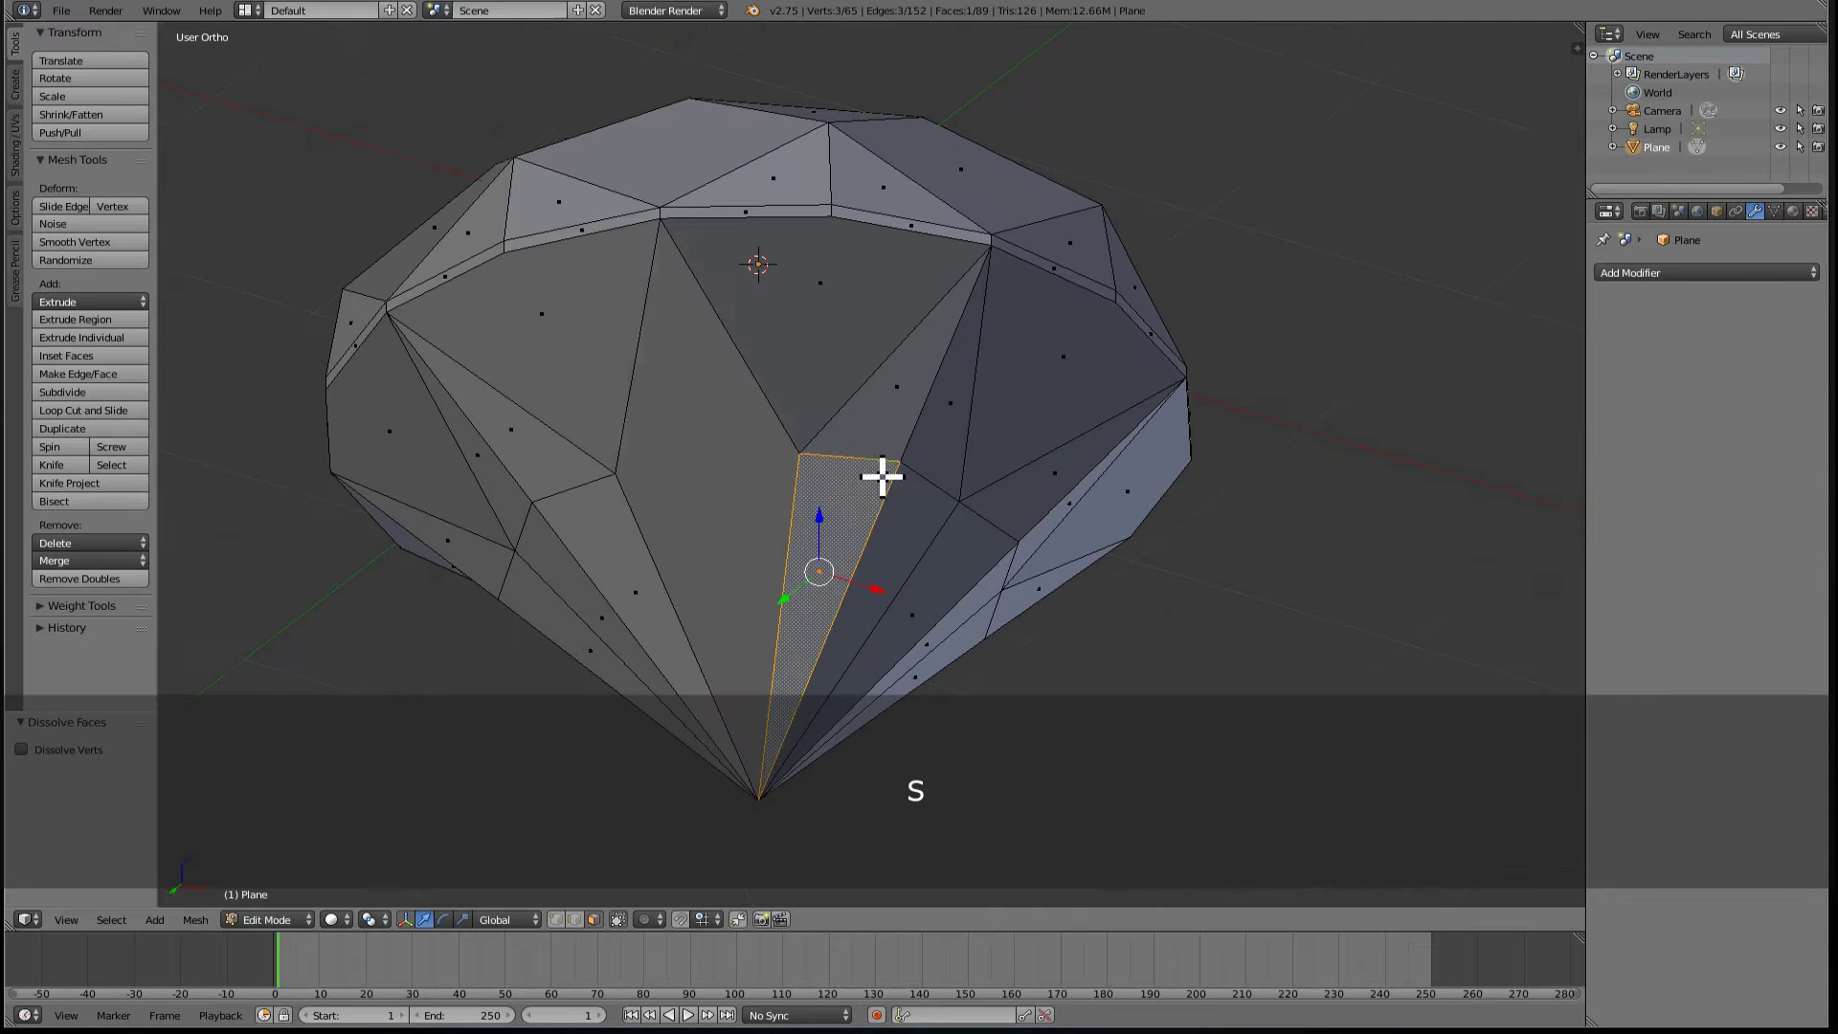
key(c)
drag(882, 476, 890, 460)
mouse_move(891, 460)
middle_down()
mouse_move(874, 451)
mouse_move(951, 476)
middle_up()
key(c)
drag(952, 476, 919, 471)
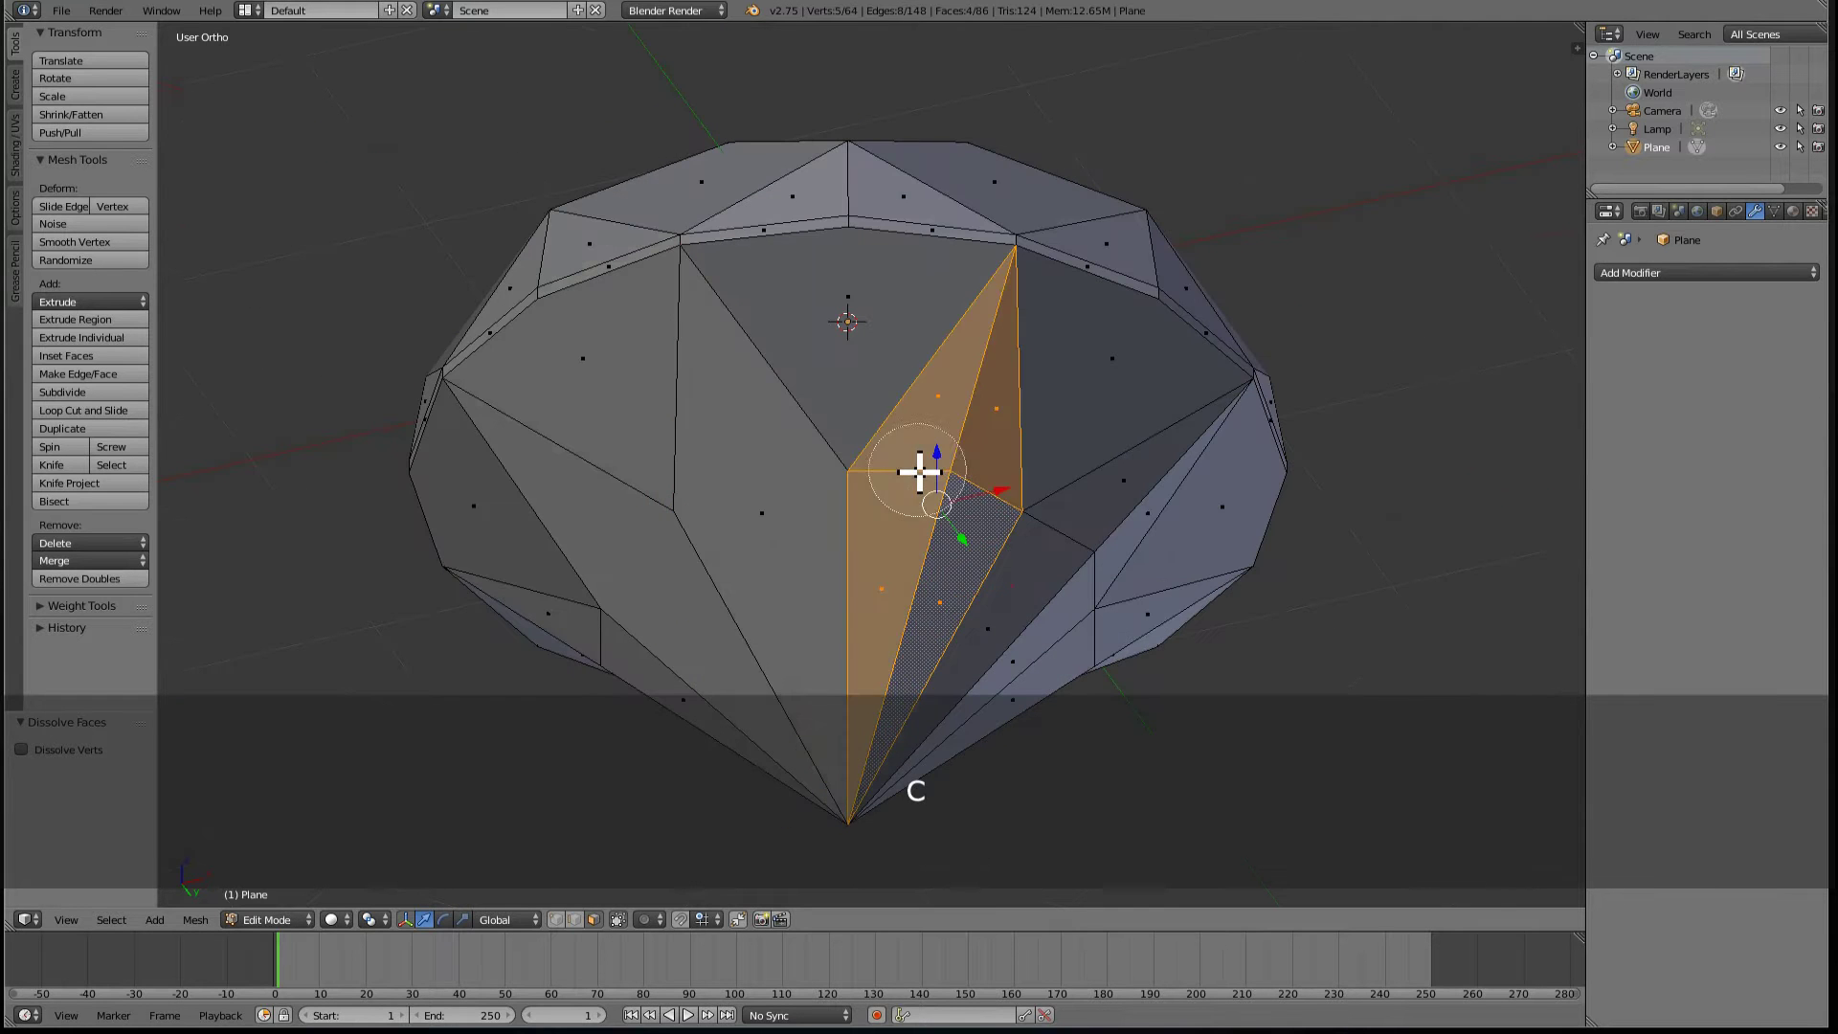
right_click(920, 471)
middle_drag(919, 471, 1042, 460)
key(x)
click(1009, 468)
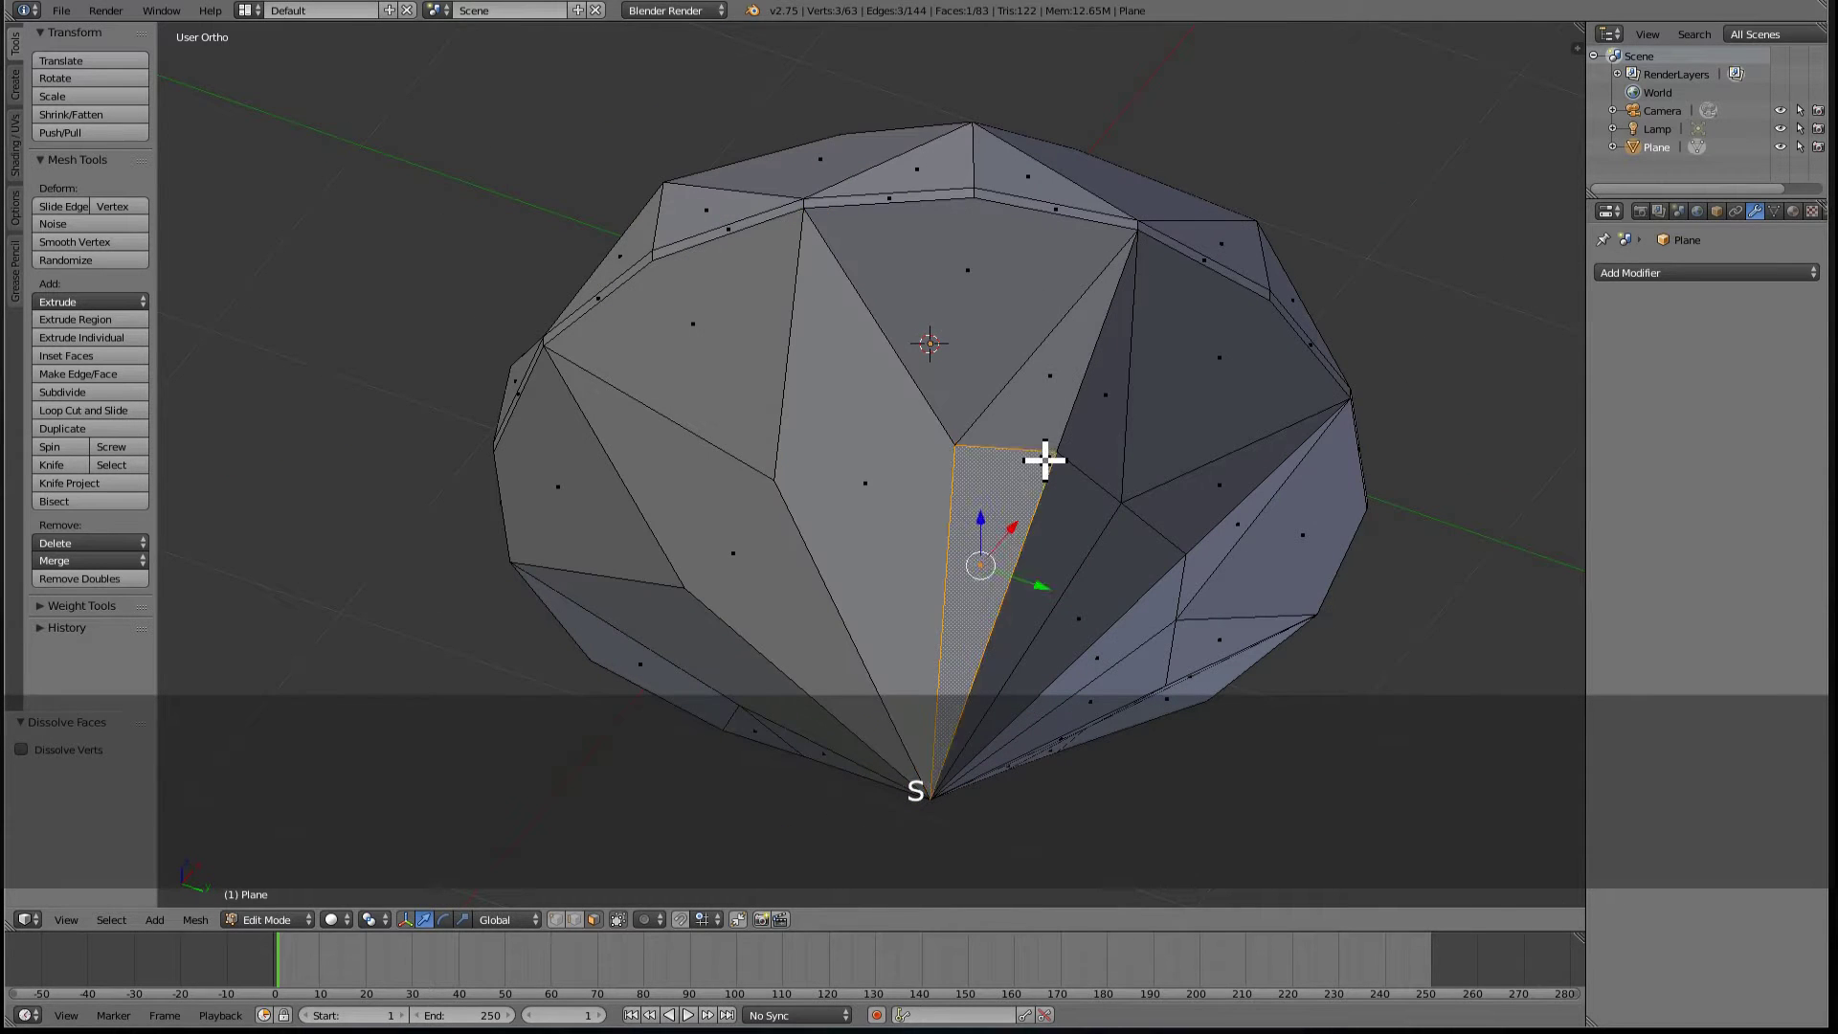
- Dissolve the fourth and fifth groups of four faces around the lower cone into single long kite facets
shift+right_click(1043, 460)
key(g)
right_click(1149, 508)
key(x)
click(1239, 529)
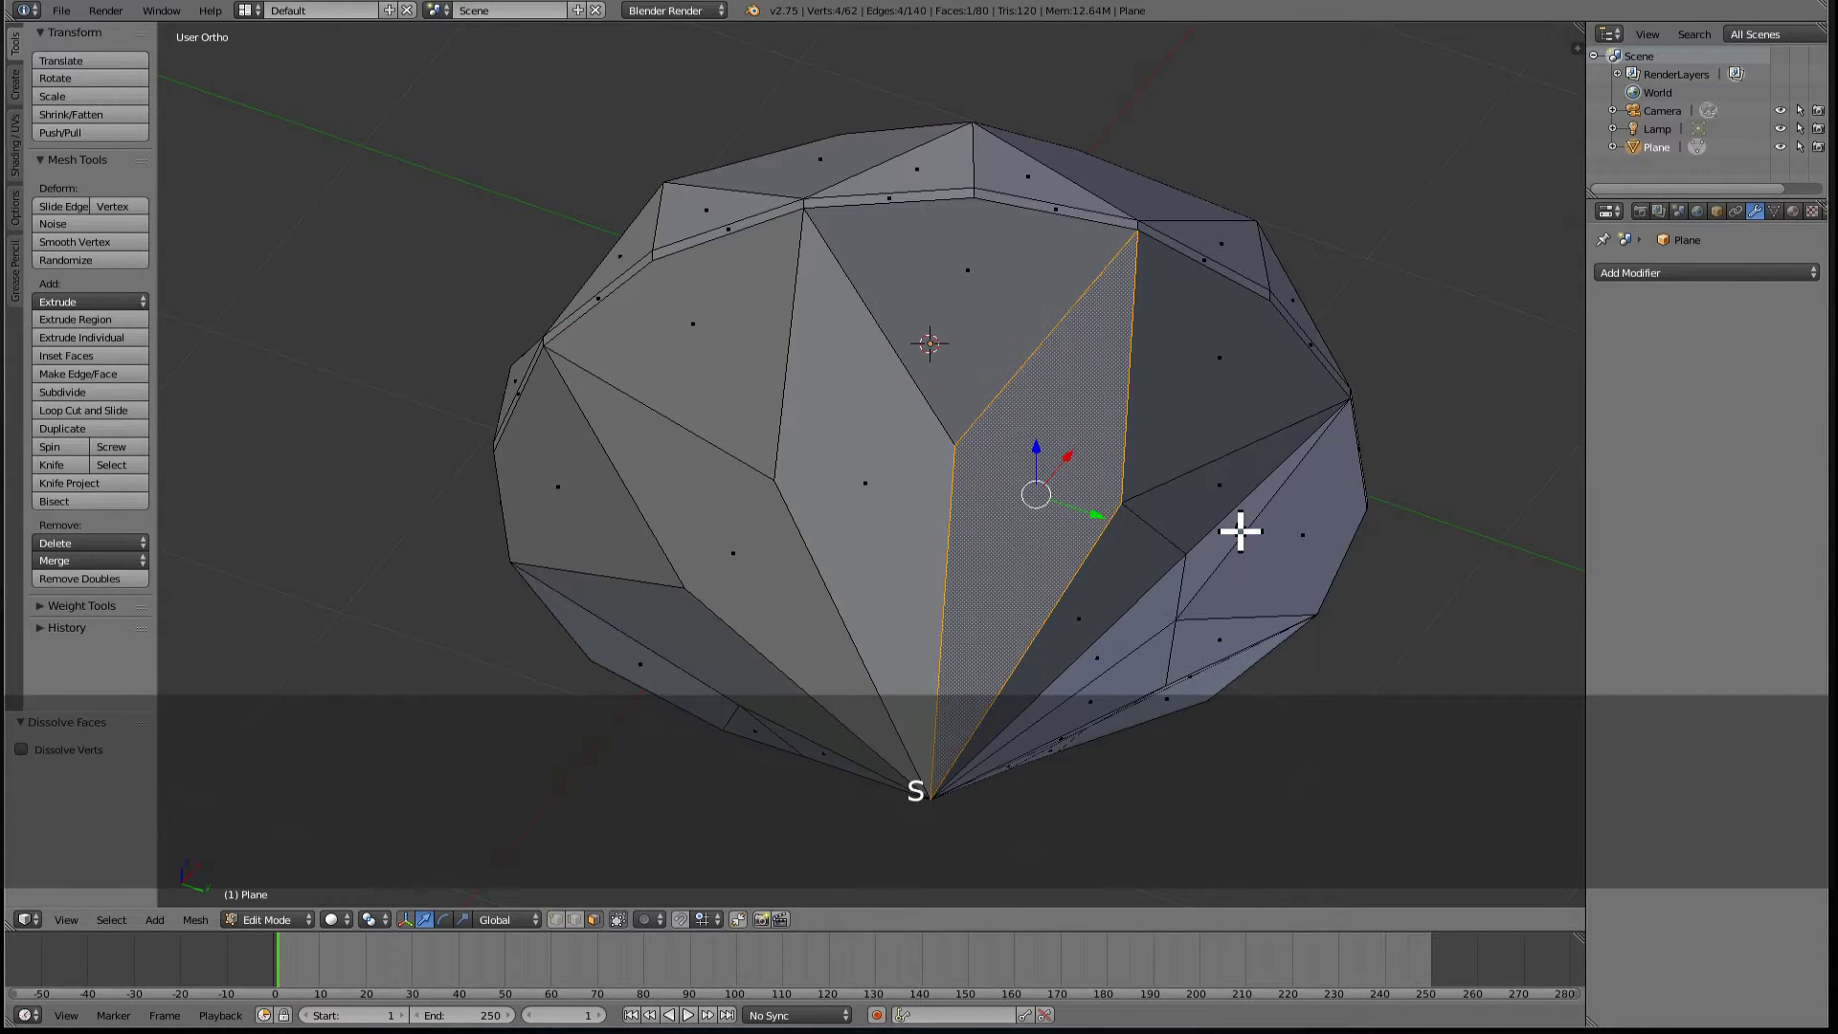
middle_drag(1240, 531, 1087, 497)
key(c)
drag(1088, 497, 1066, 382)
right_click(1169, 411)
middle_drag(1169, 411, 1134, 418)
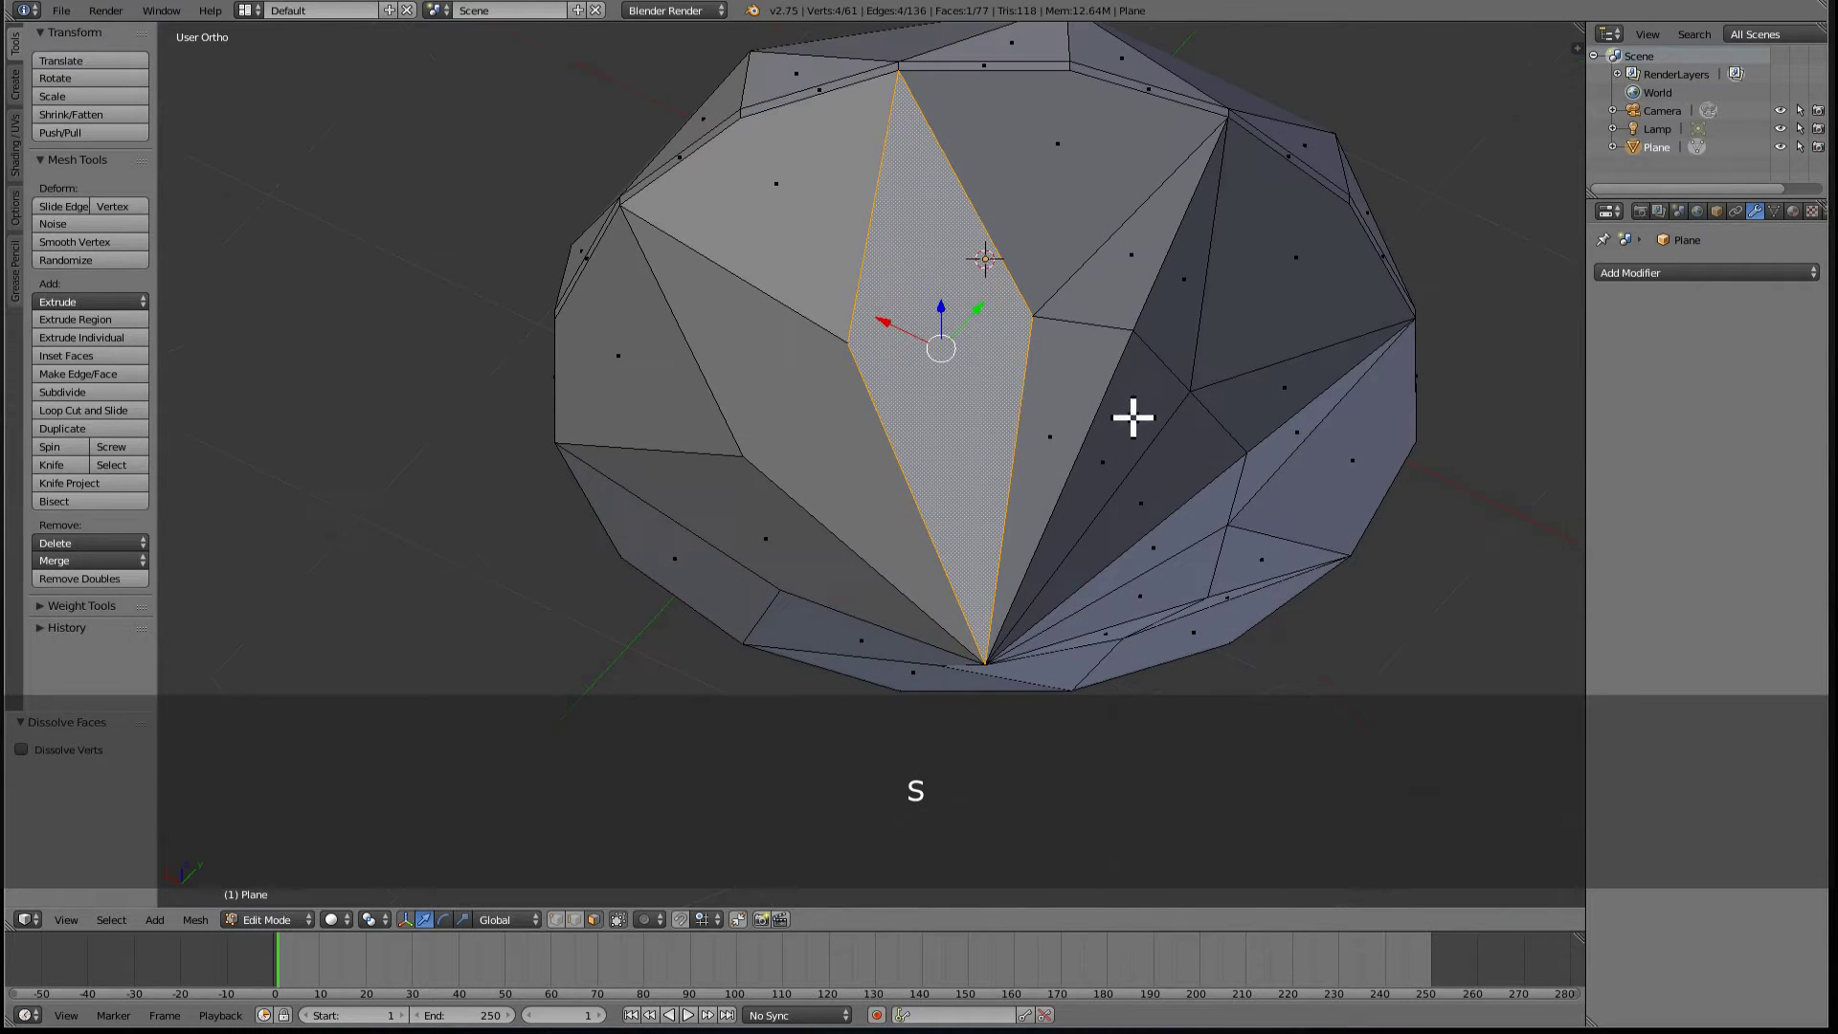
- Dissolve the sixth and seventh groups of four faces around the lower cone into single long kite facets
right_click(1132, 393)
key(c)
drag(1129, 354, 1124, 357)
right_click(1124, 357)
key(x)
click(1124, 357)
key(c)
right_click(1289, 477)
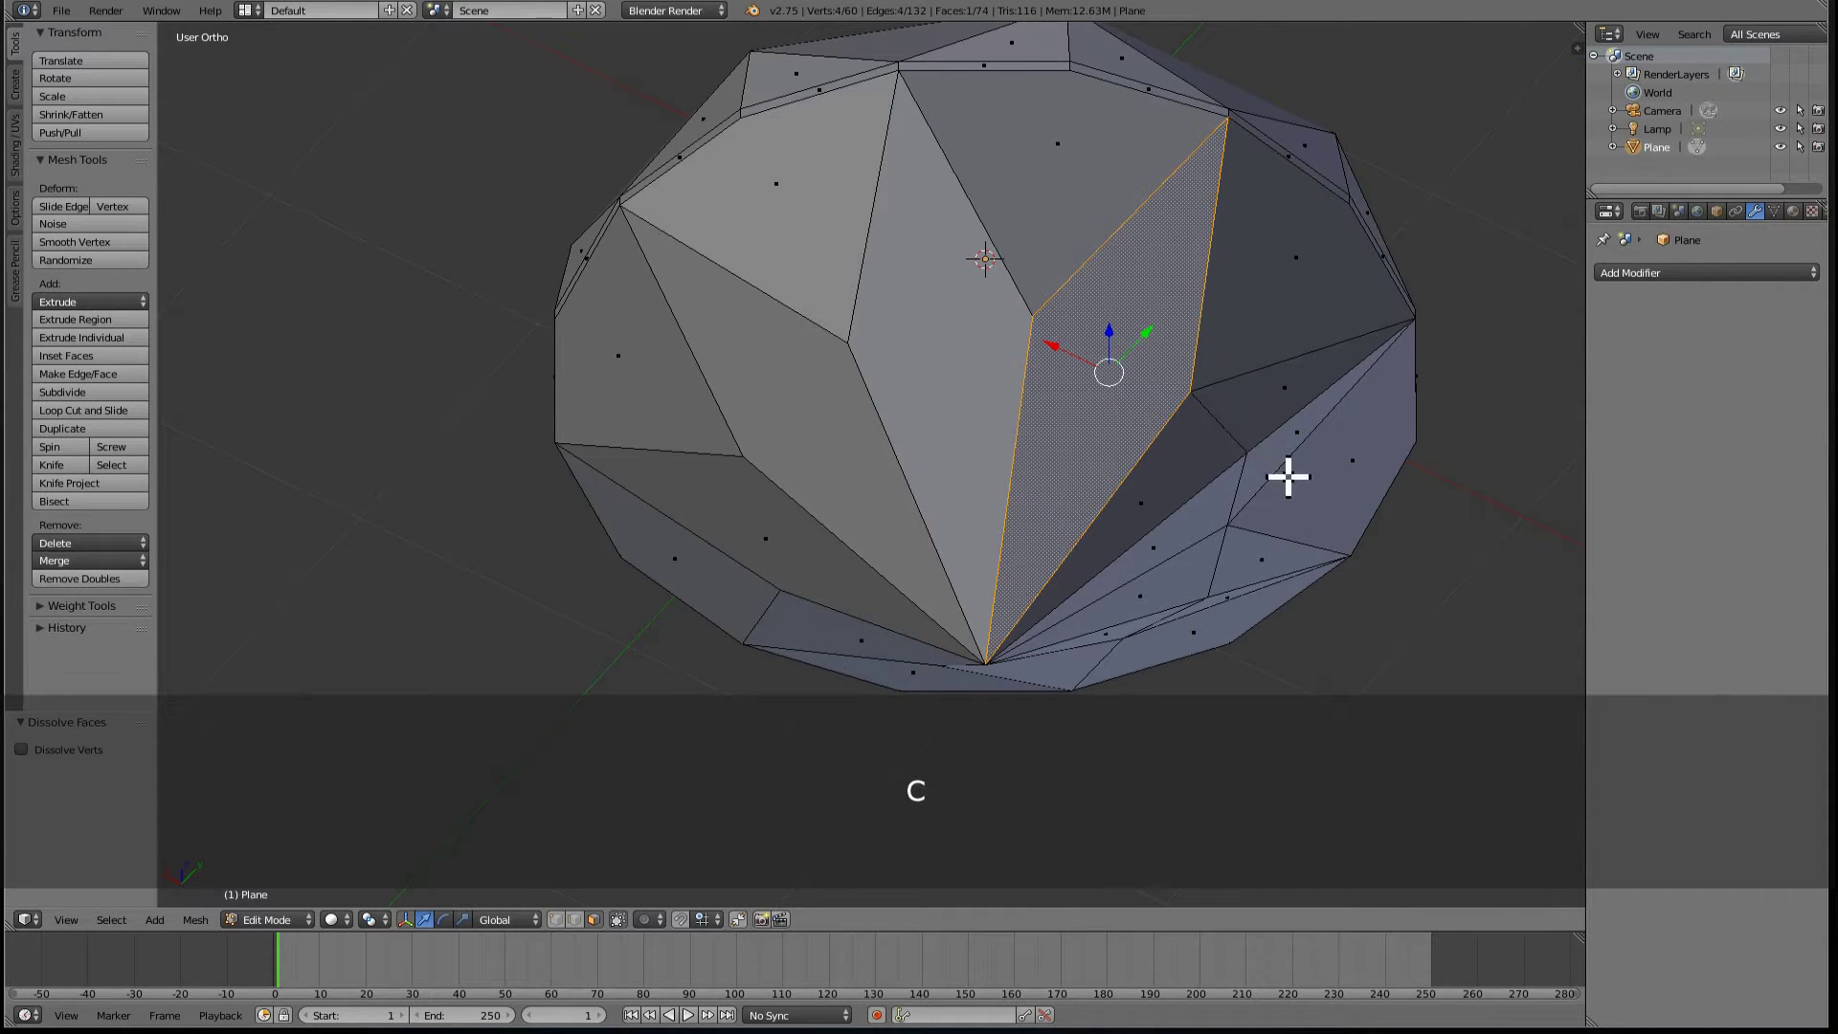
middle_drag(1289, 476, 903, 246)
key(x)
click(968, 278)
key(s)
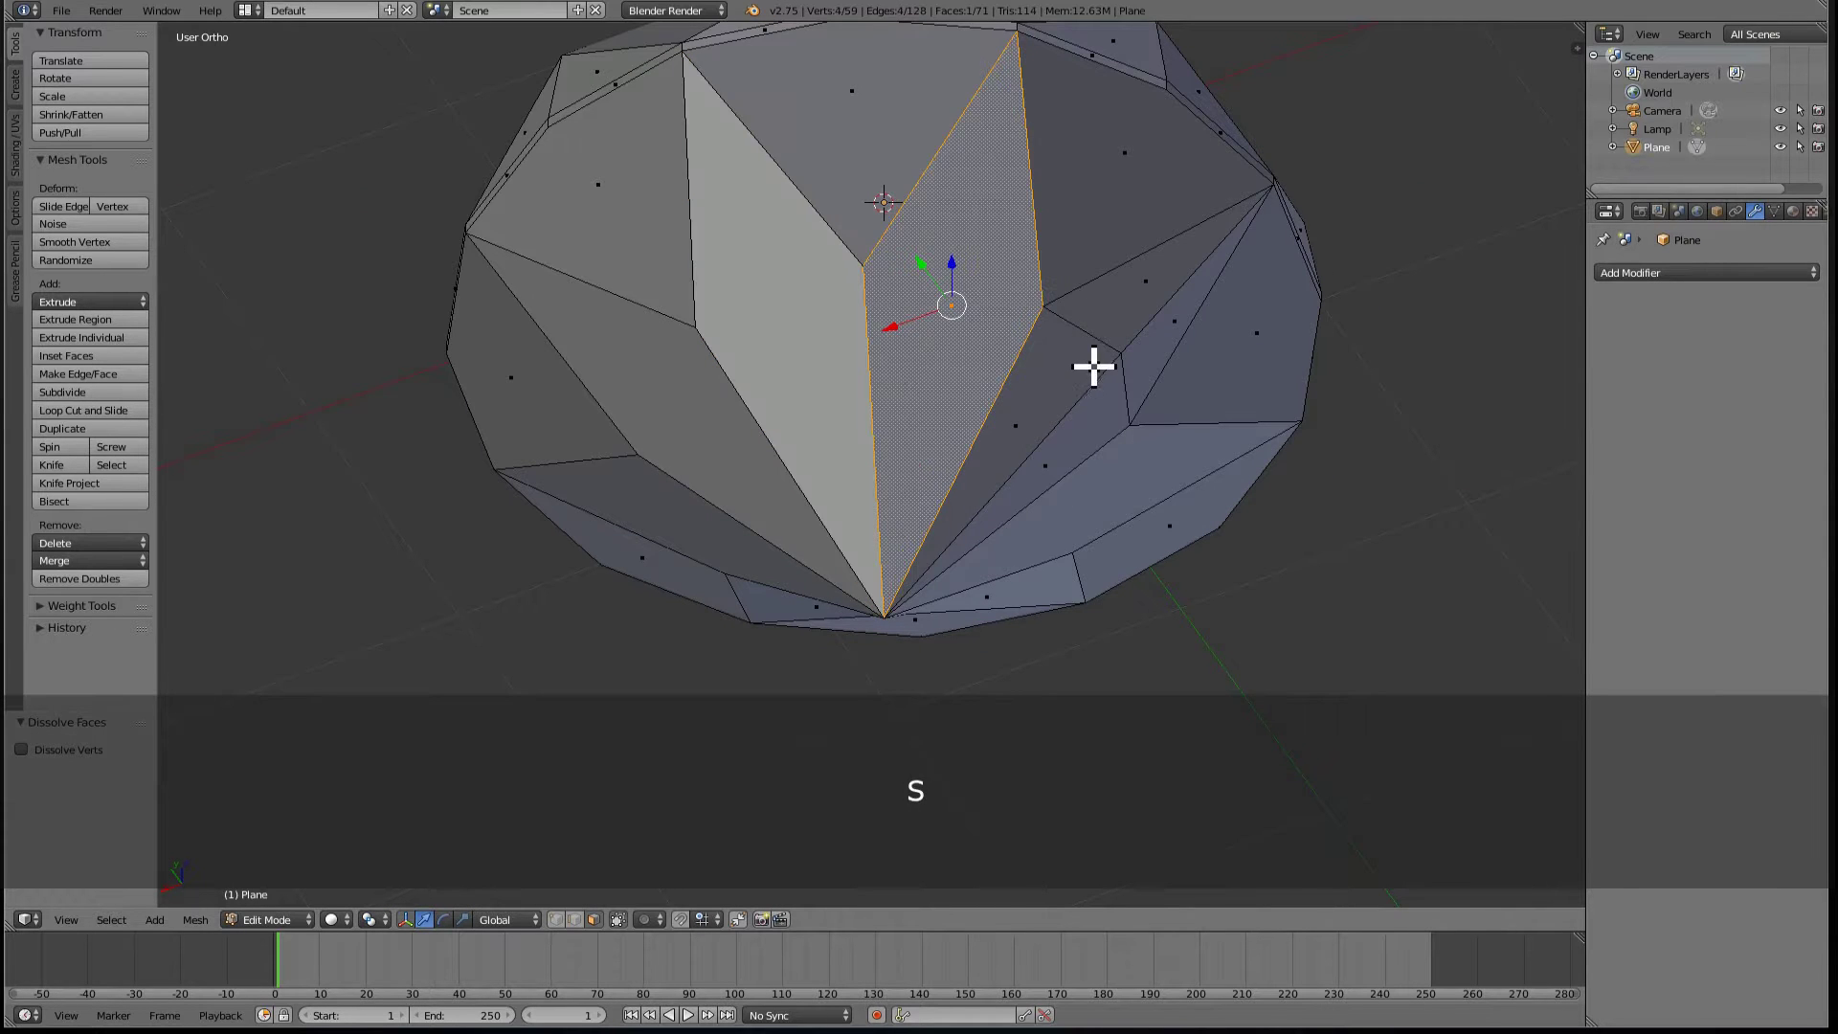
- Dissolve the remaining group of four faces around the lower cone into a single long kite facet
right_click(1094, 367)
key(c)
drag(1104, 357, 1100, 357)
key(x)
click(1100, 357)
key(s)
middle_drag(1100, 357, 846, 415)
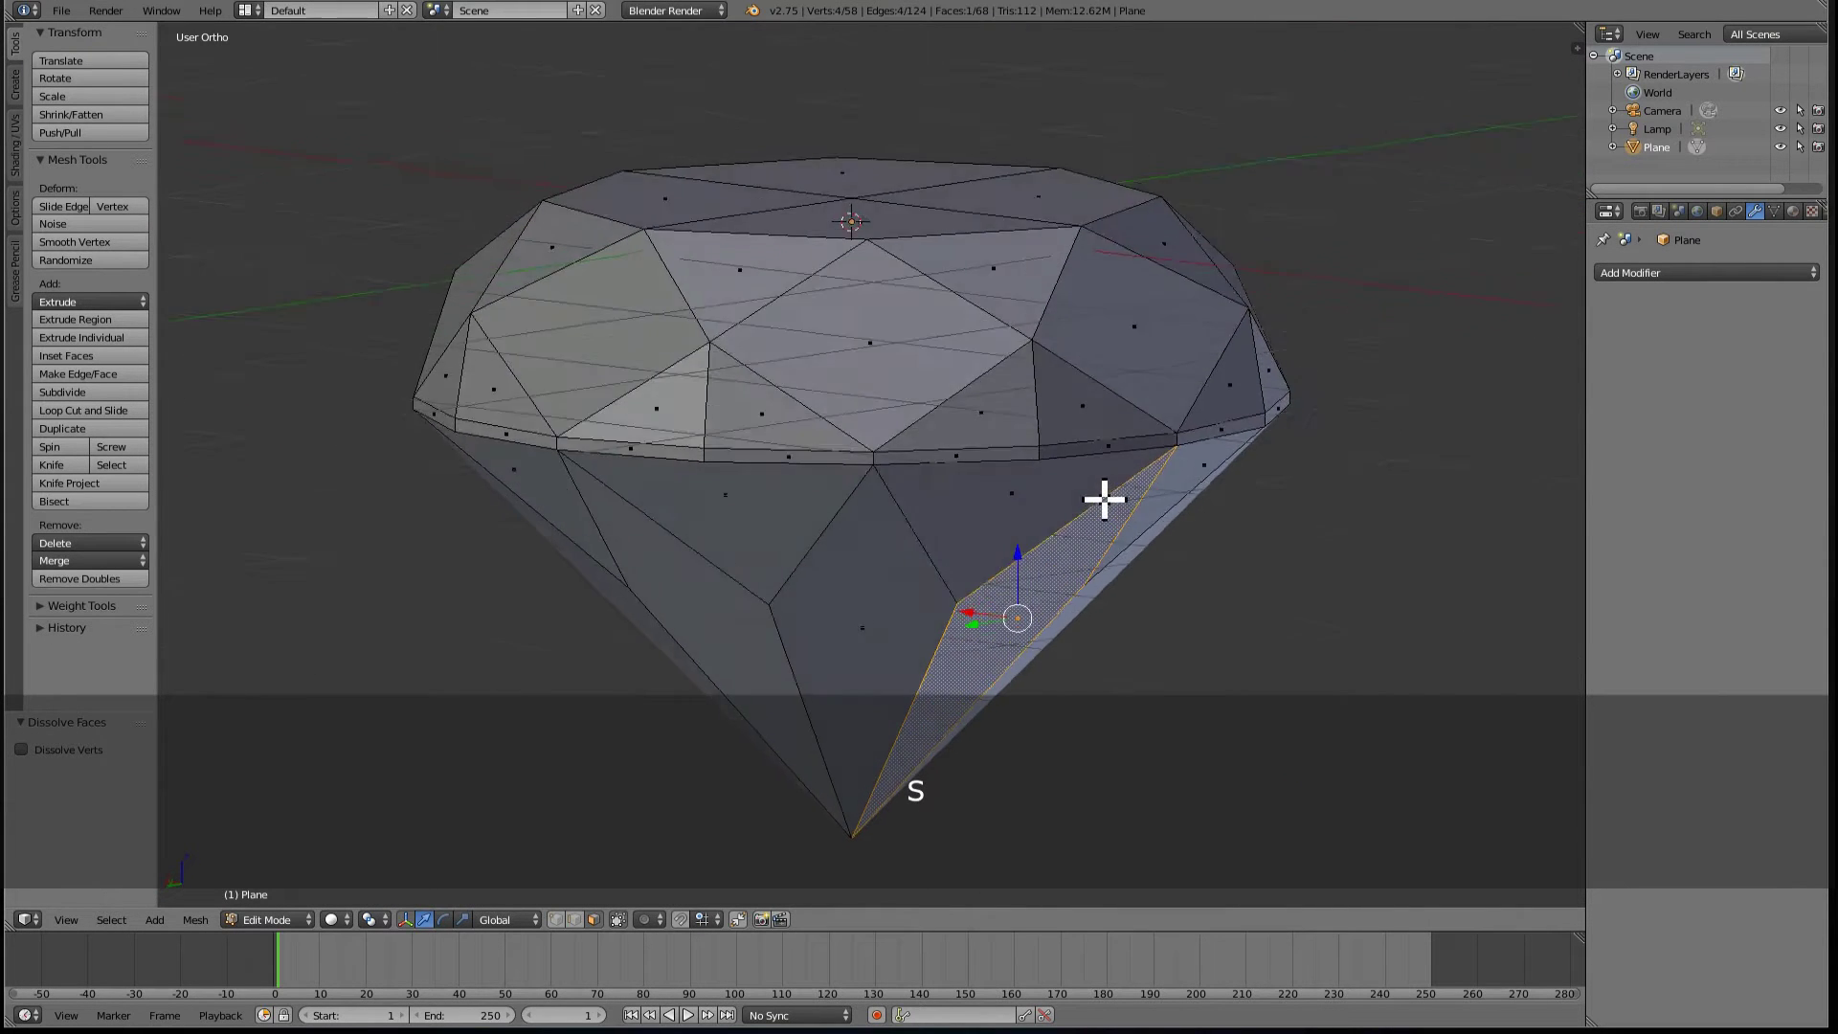
- Ring-select the short vertical edges around the girdle band and apply Checker Deselect to keep every second one
key(ctrl+Tab)
click(870, 396)
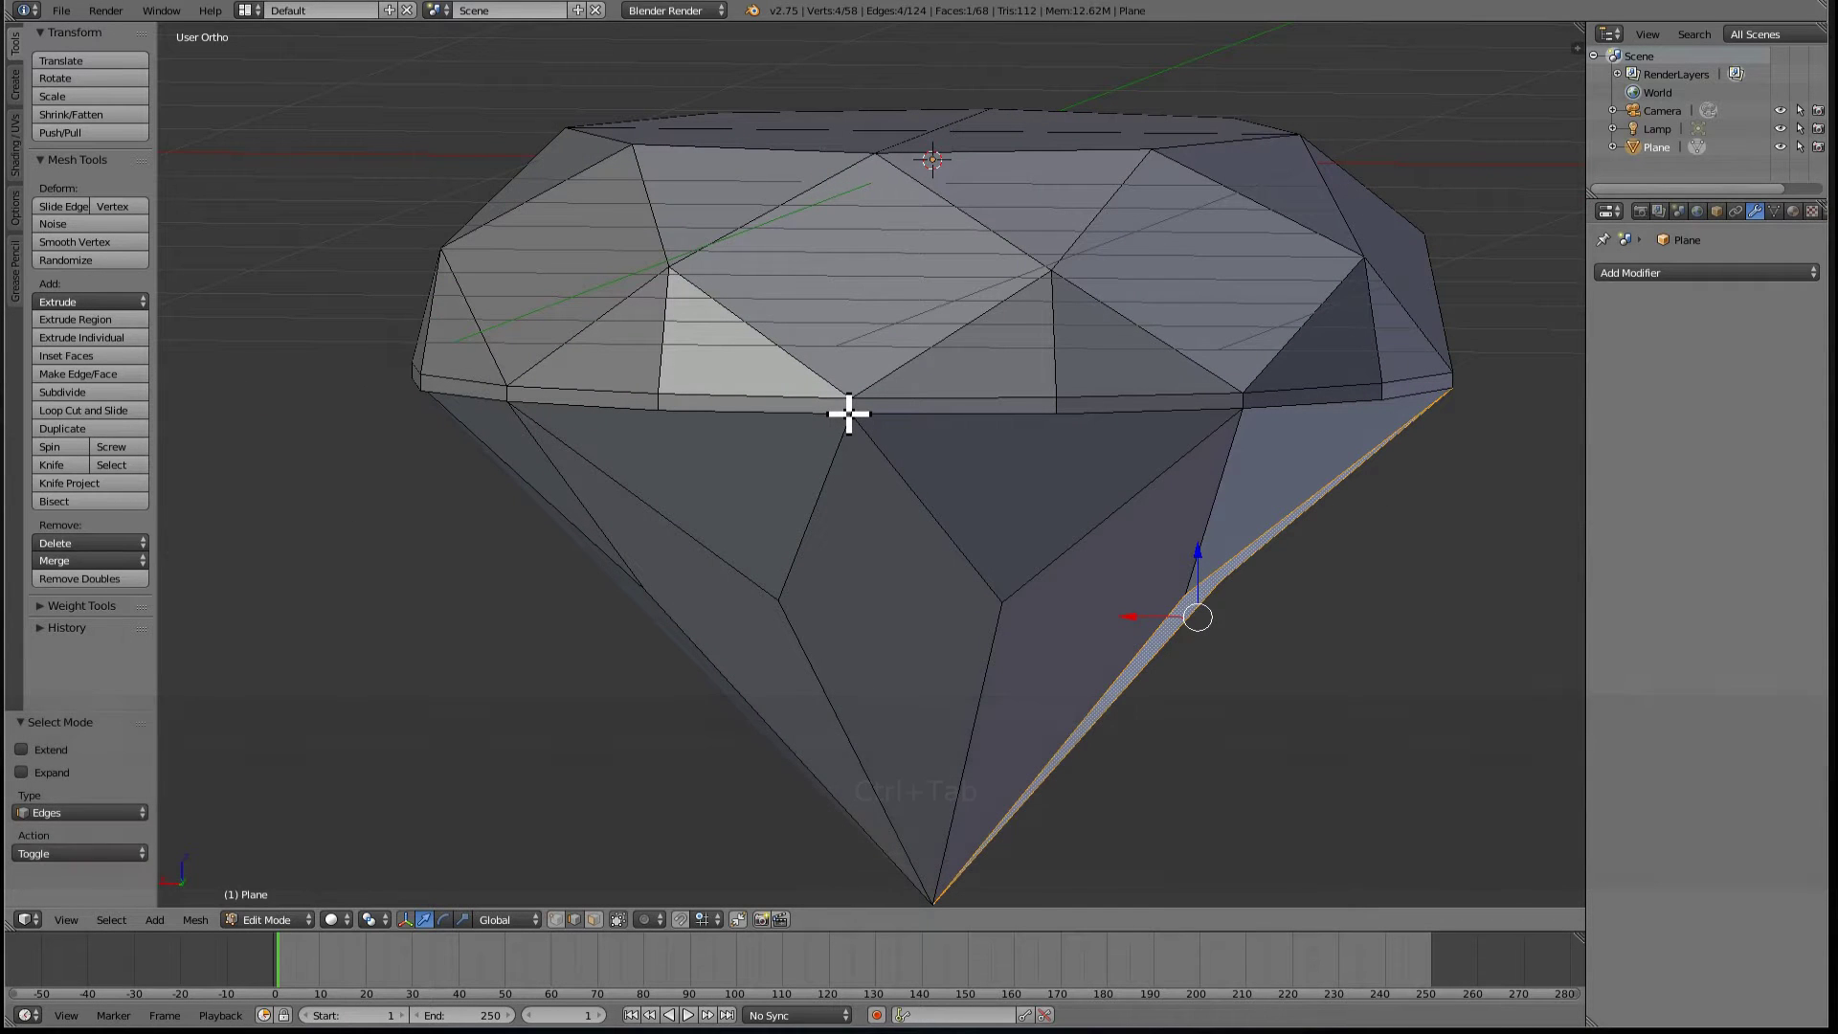
key(alt)
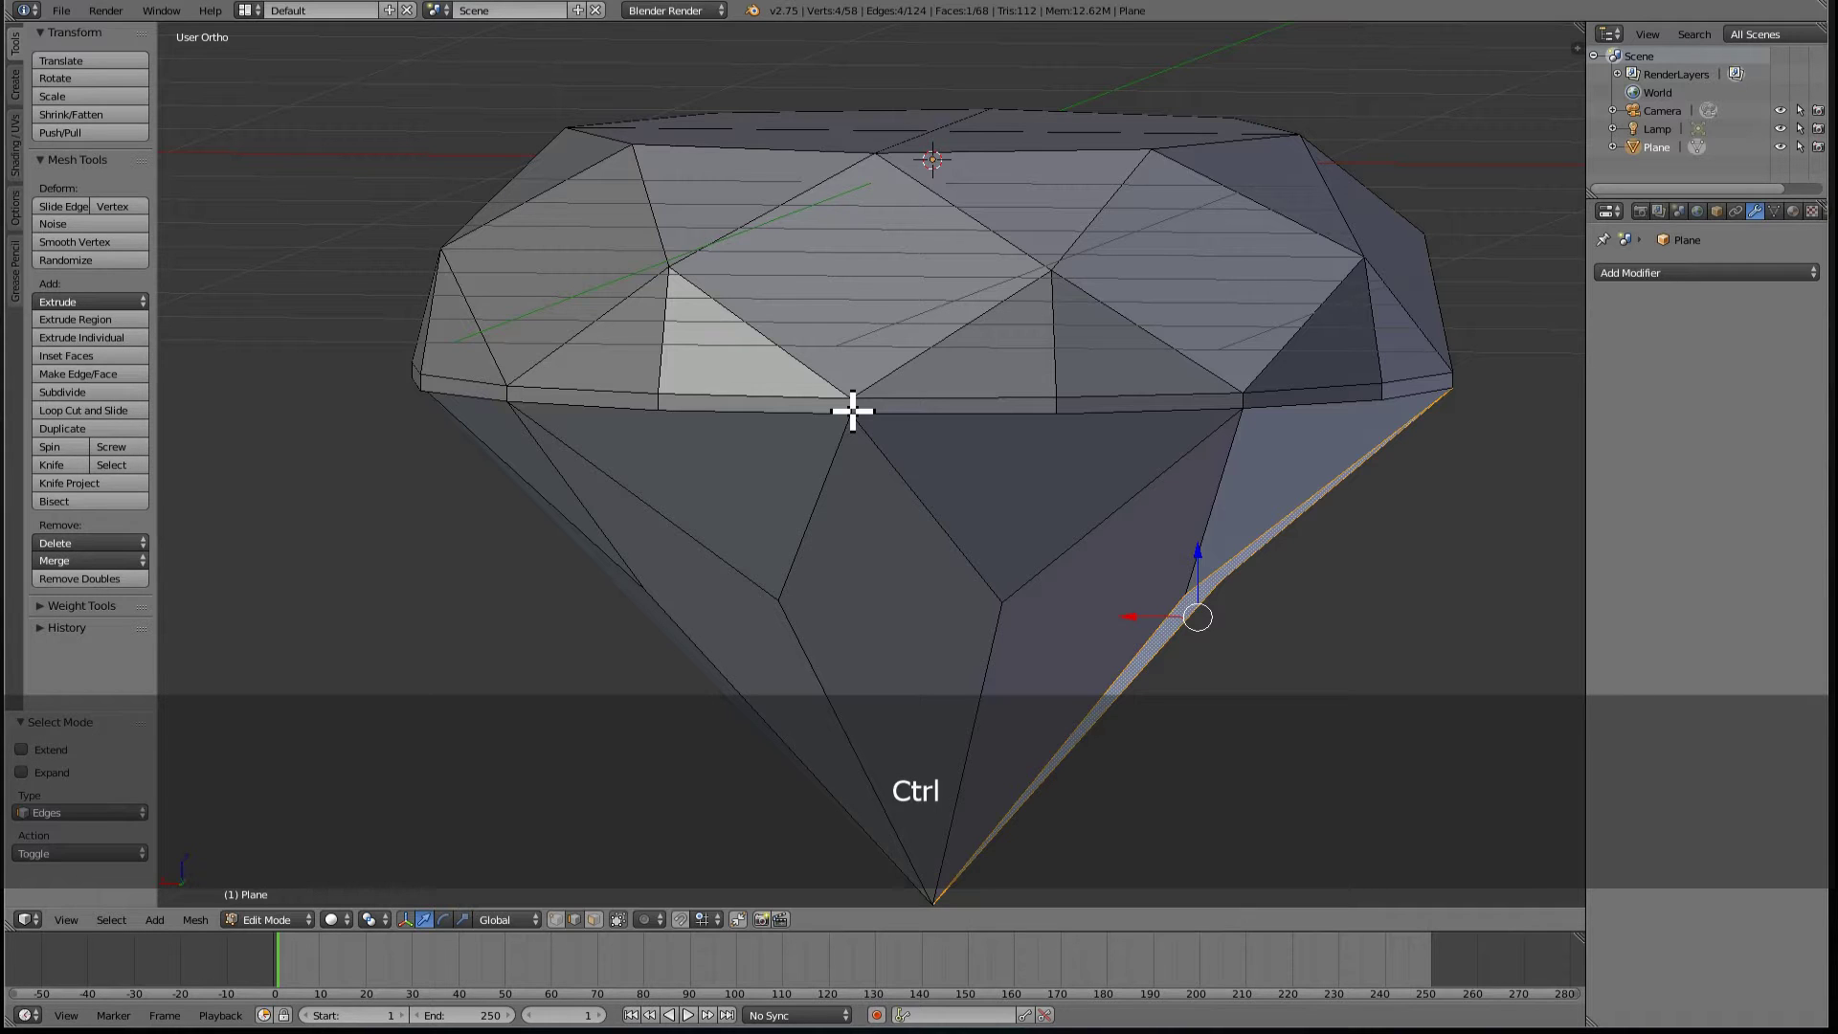
alt+shift+right_click(852, 410)
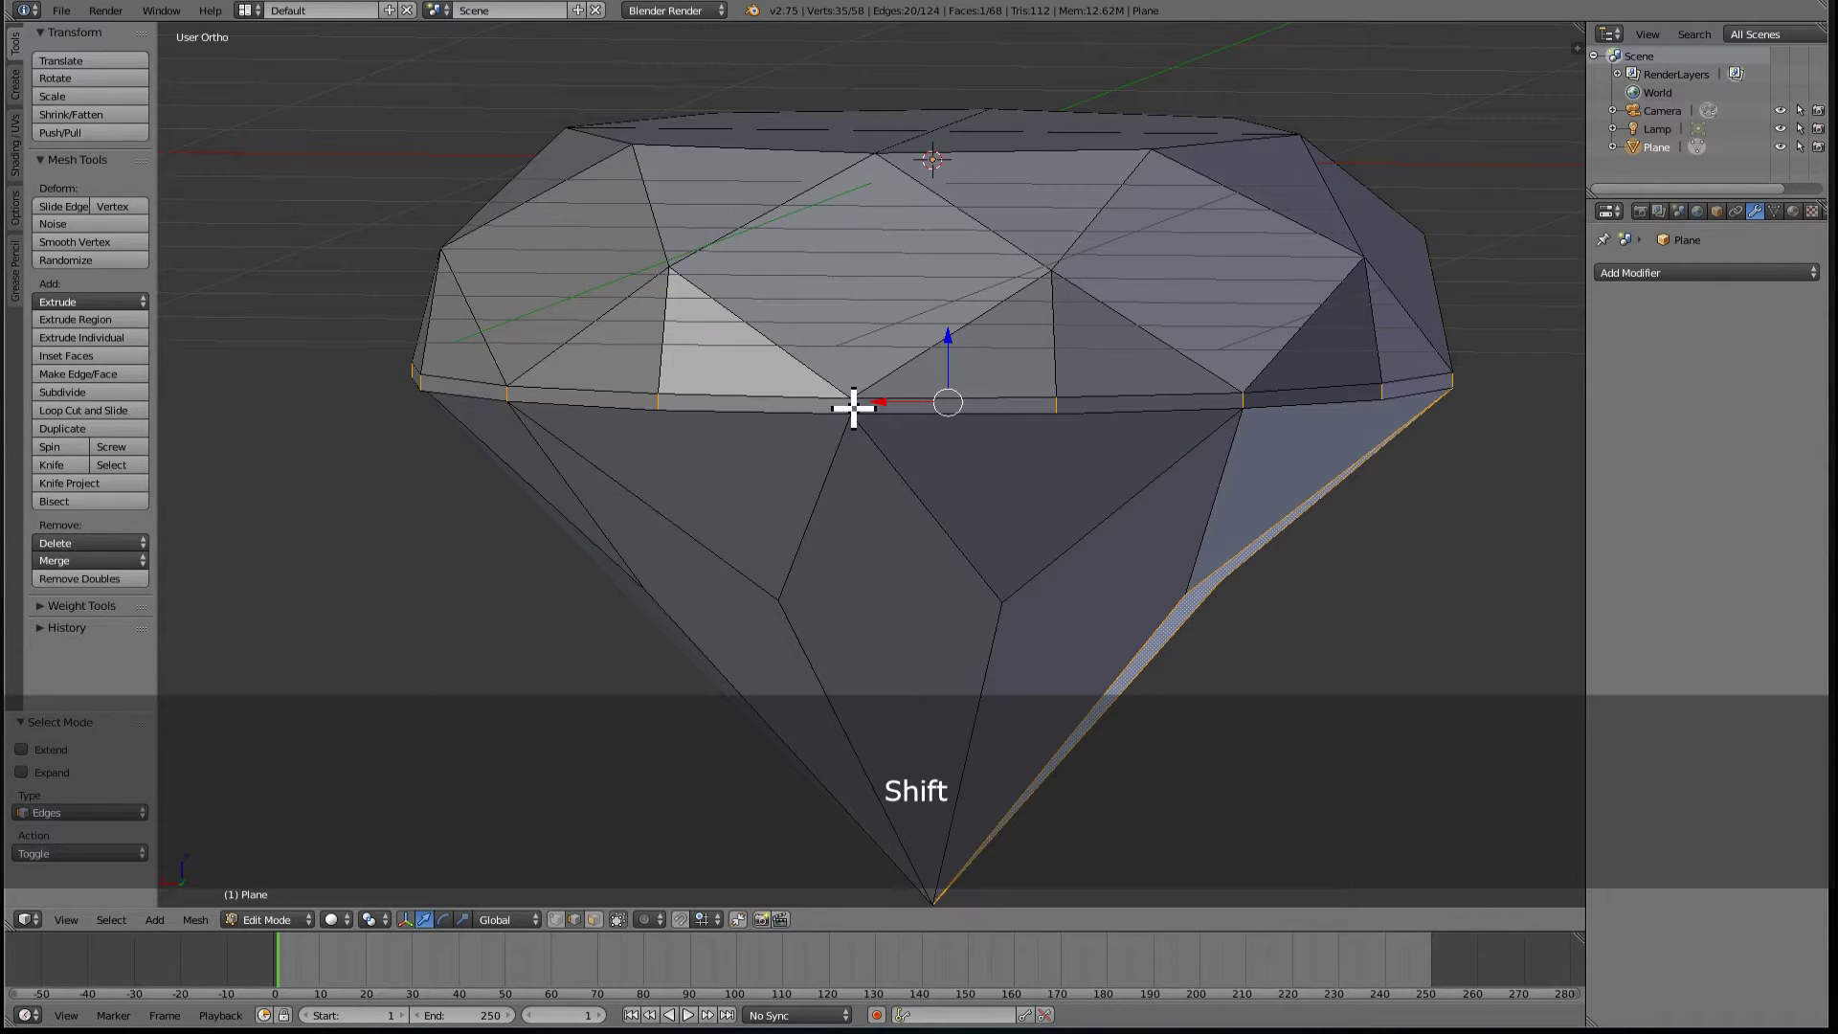
alt+right_click(853, 410)
alt+shift+right_click(852, 410)
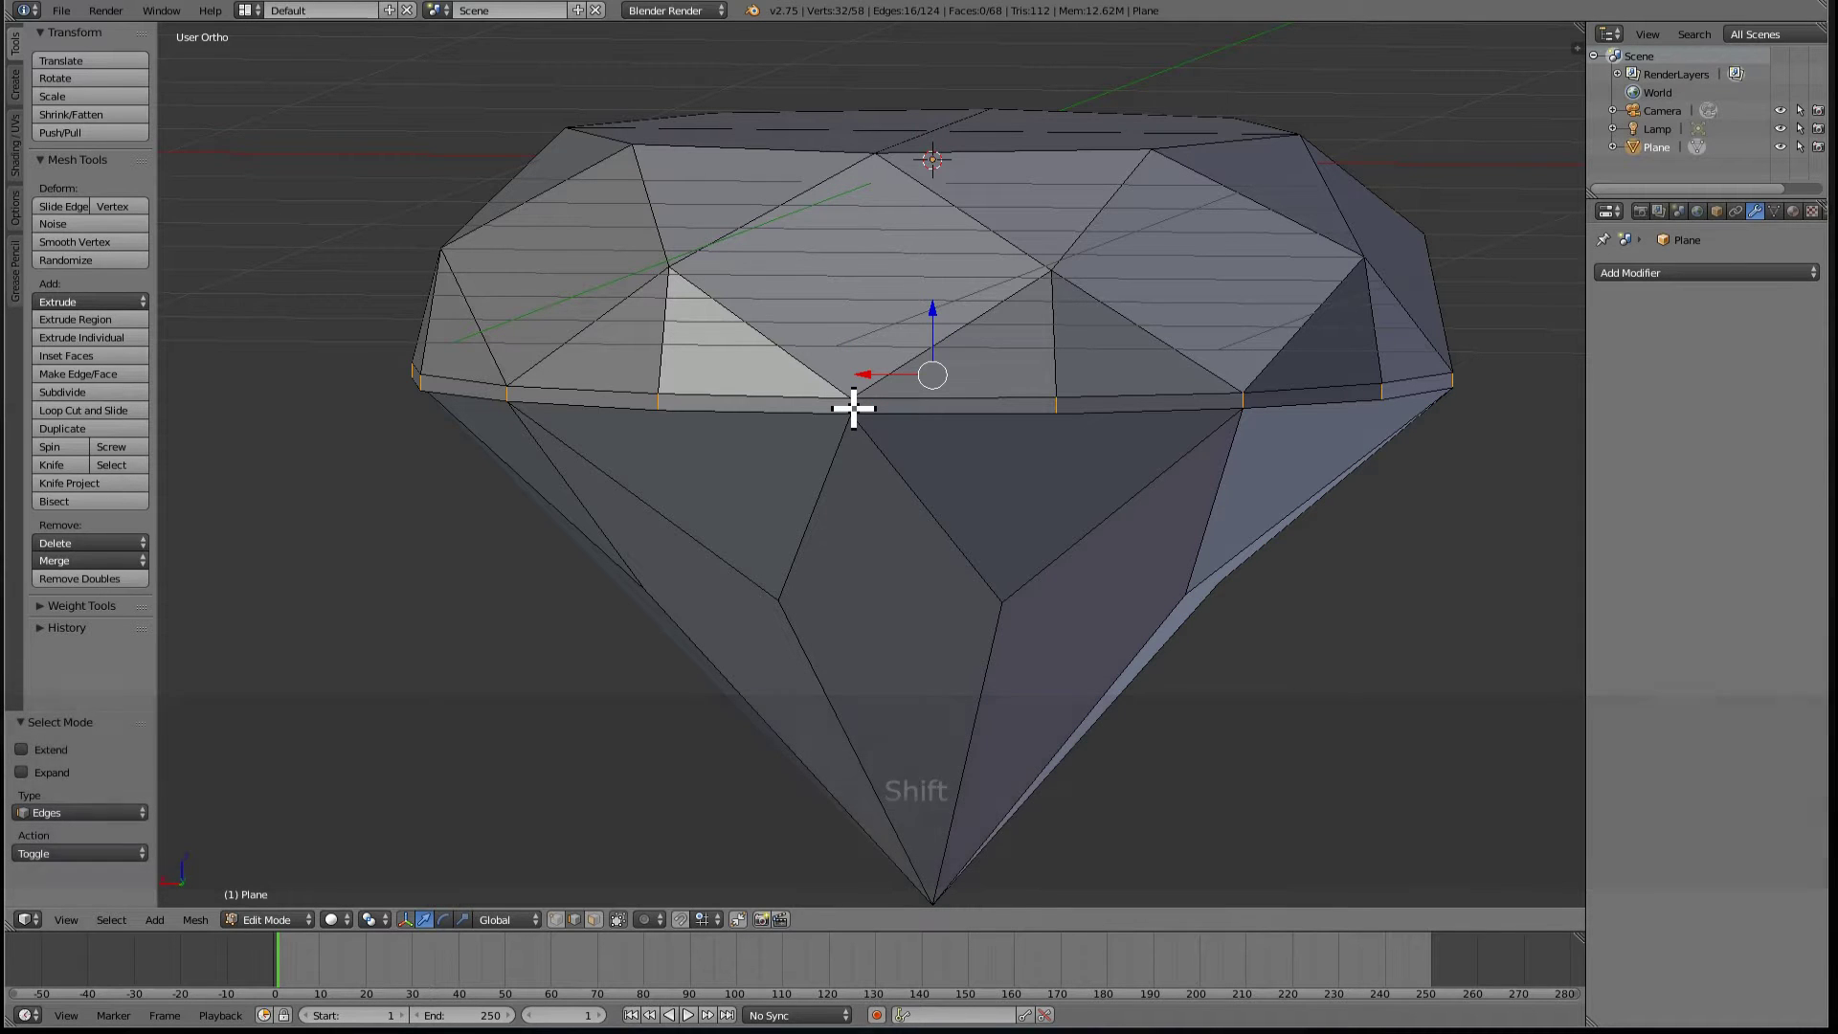
click(127, 924)
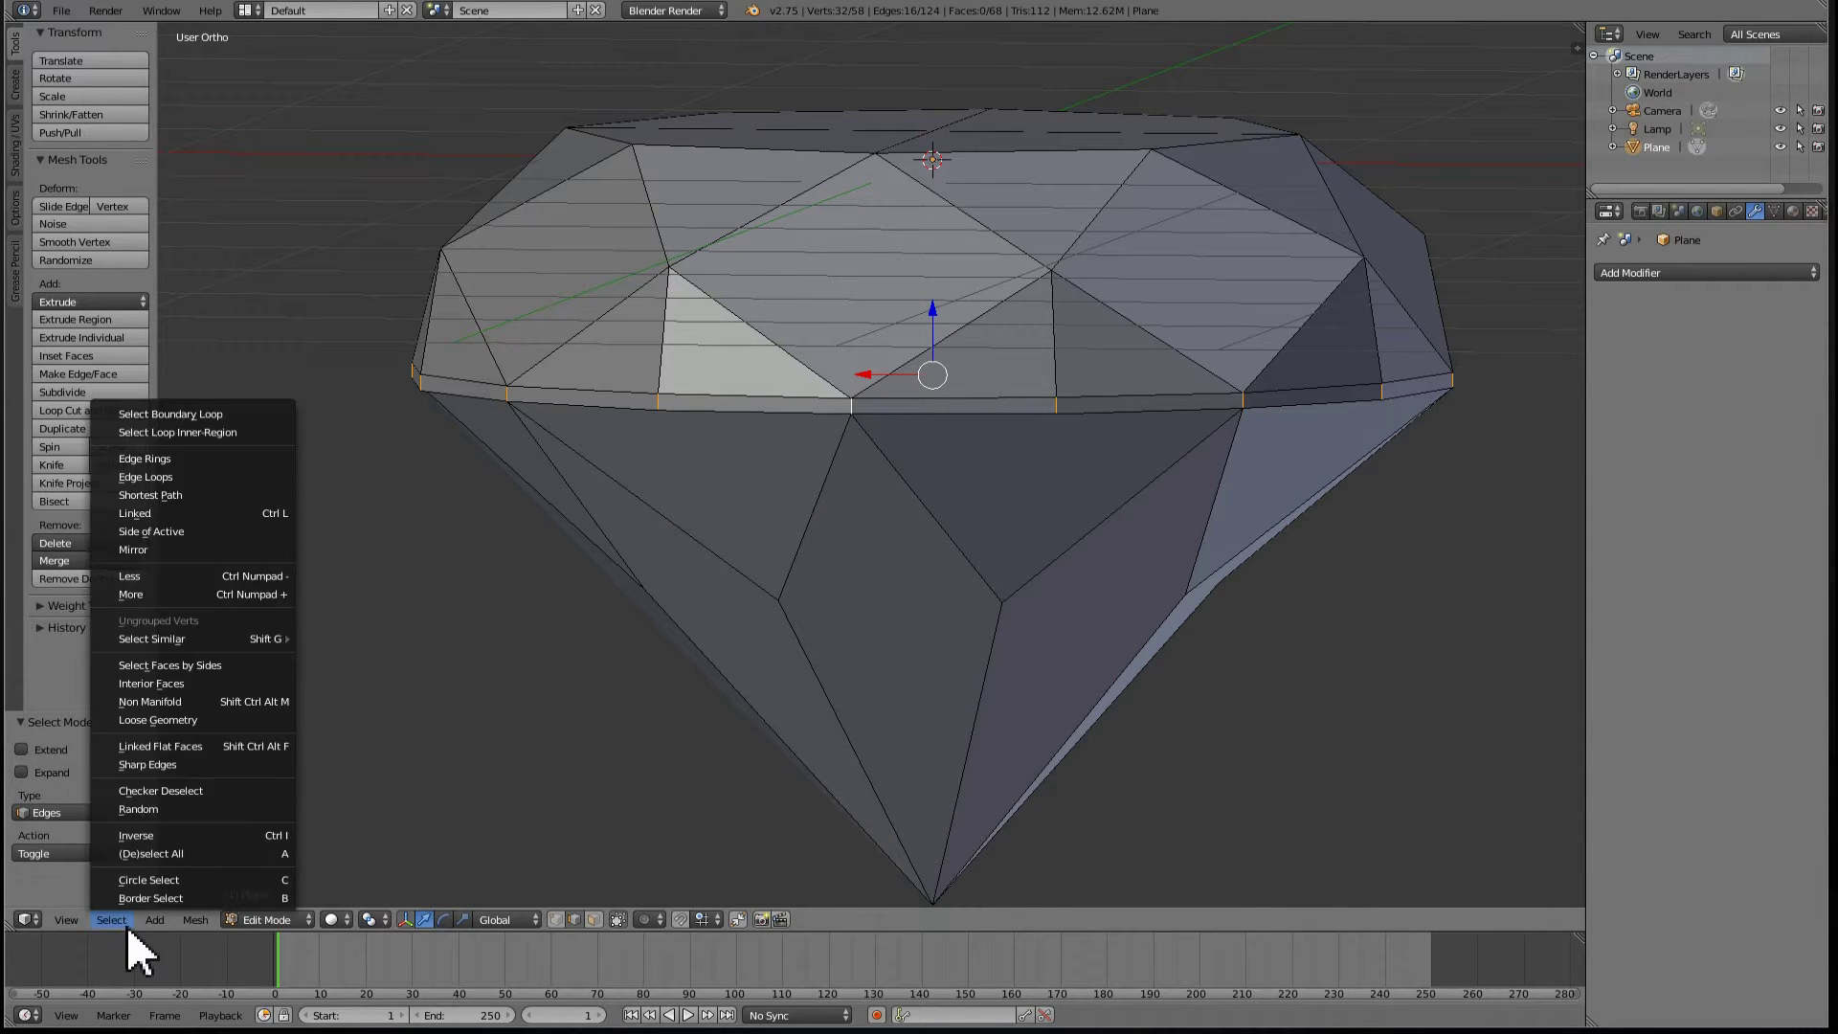
click(214, 795)
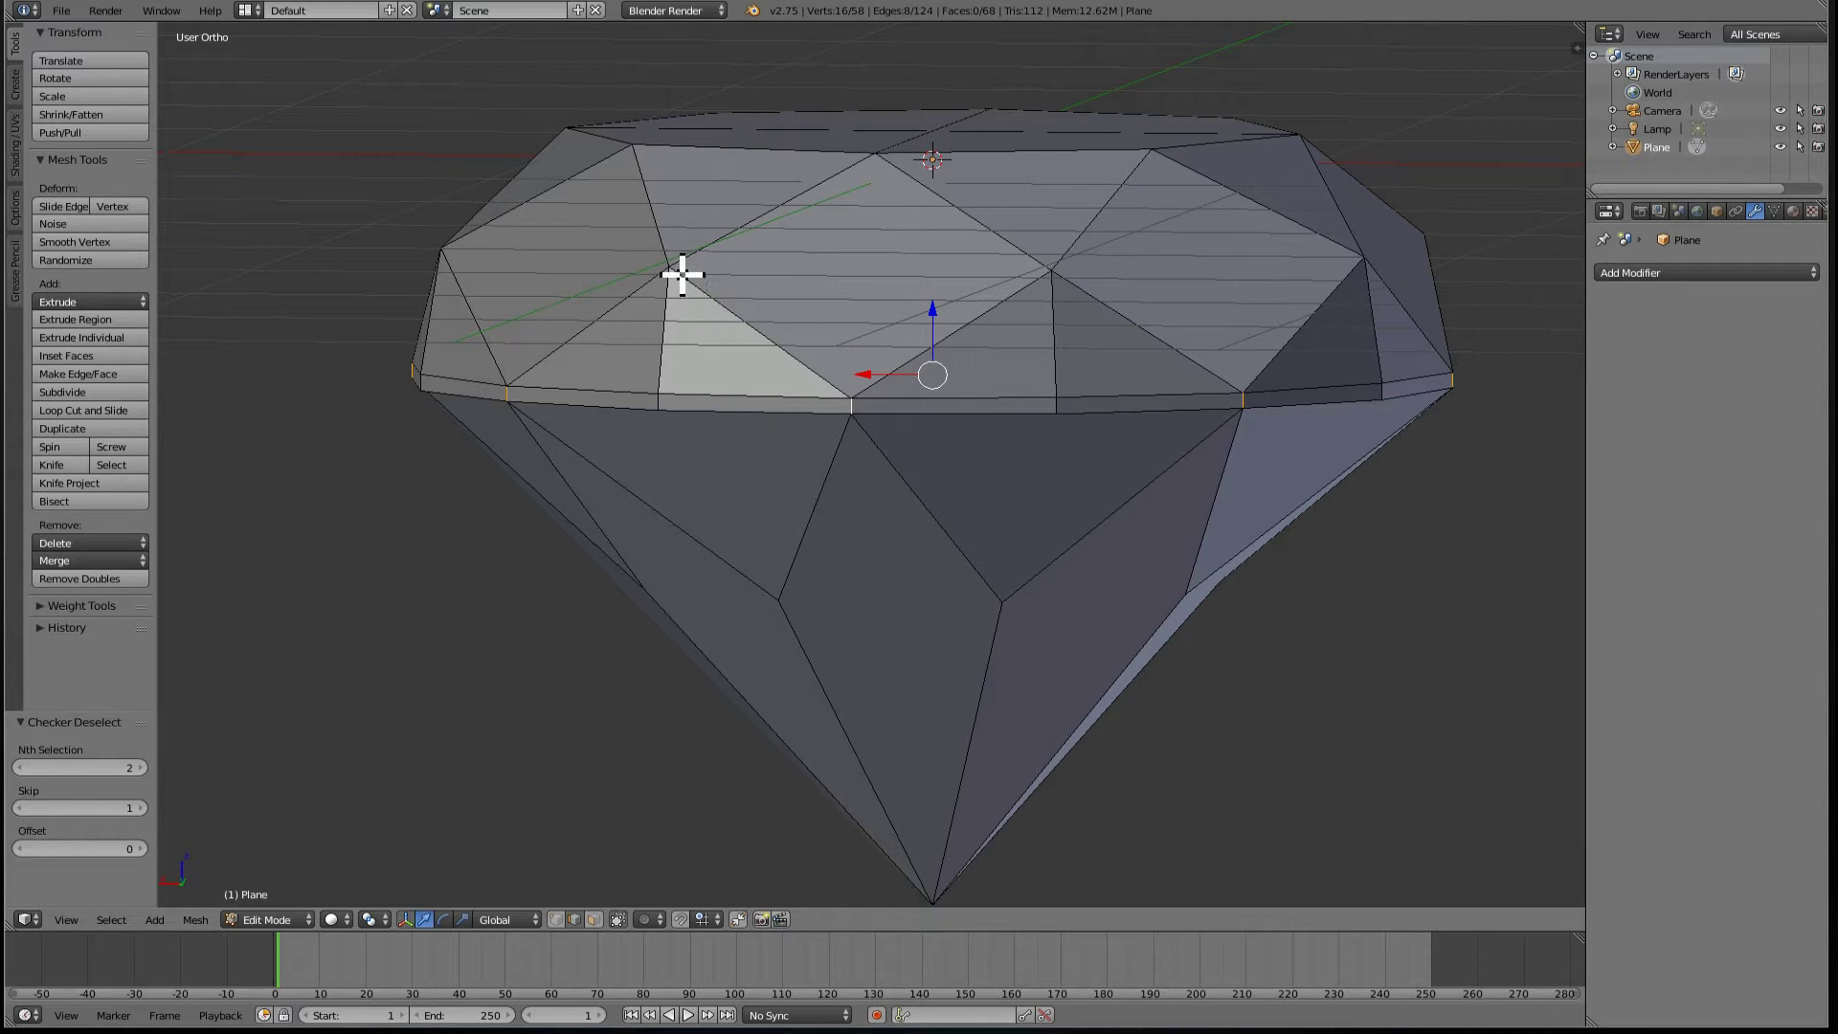
middle_drag(842, 296, 791, 330)
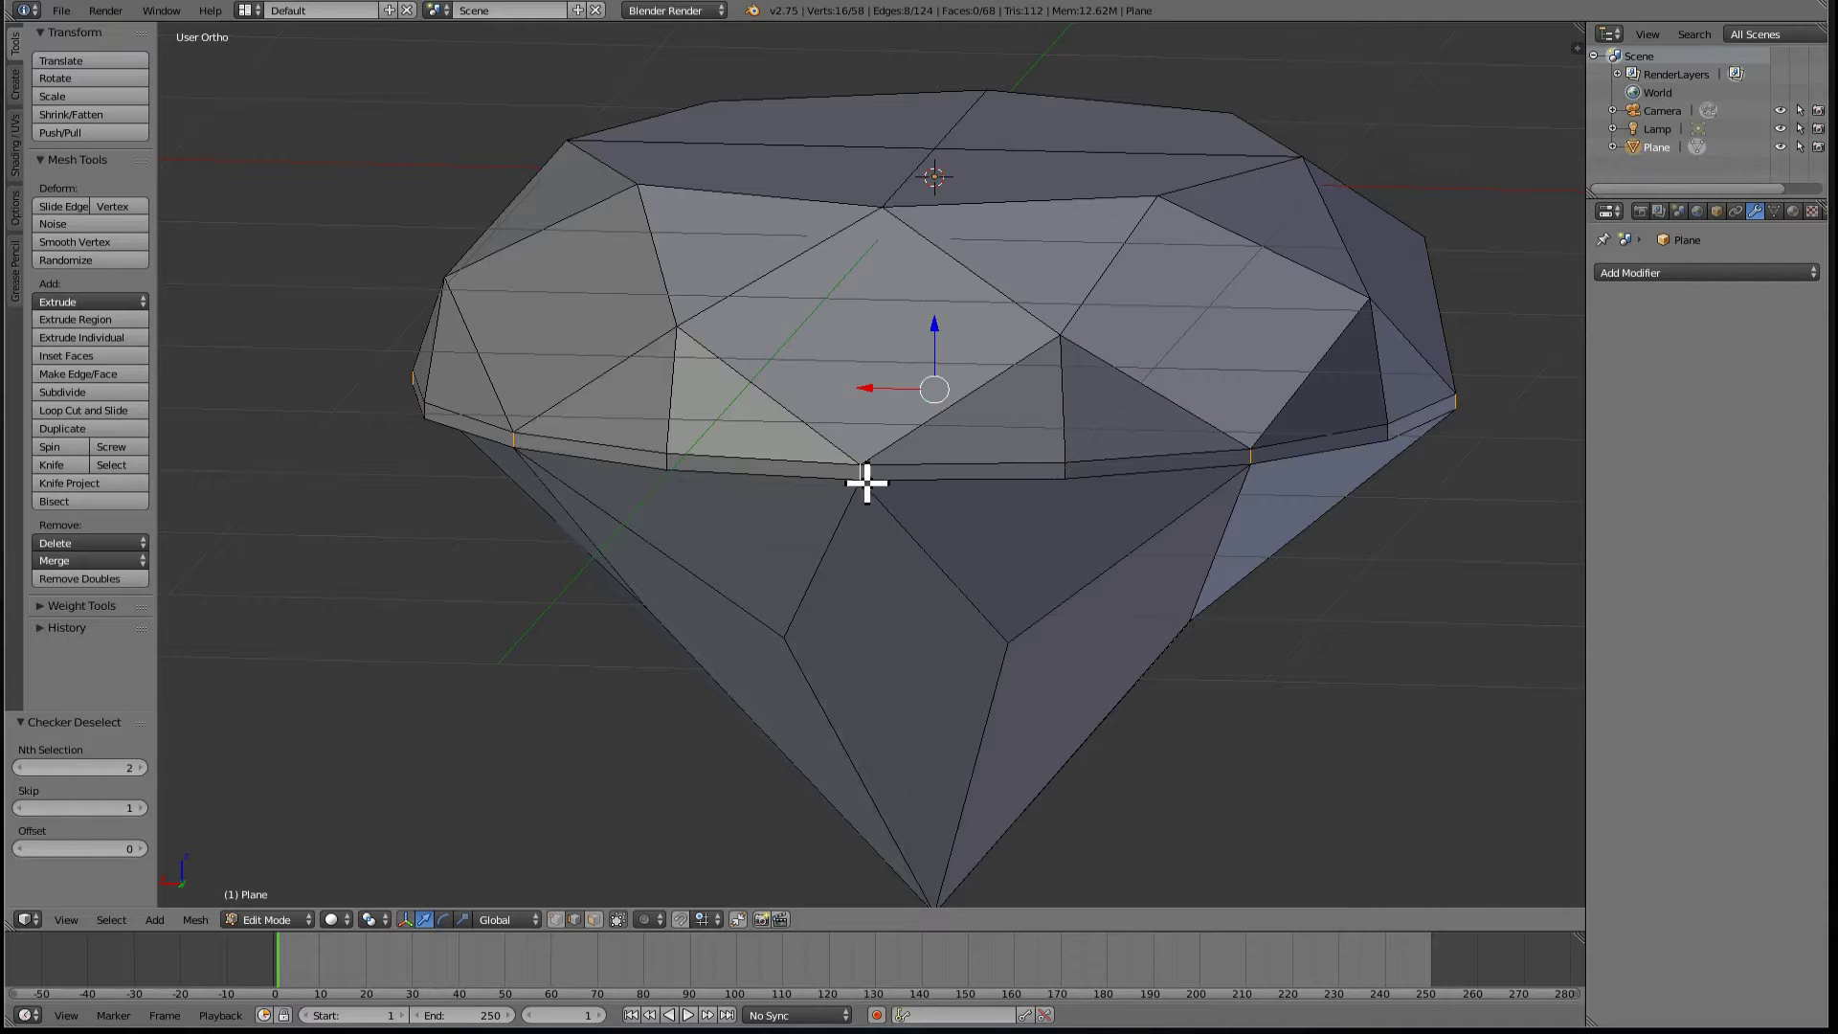
middle_drag(867, 484, 870, 466)
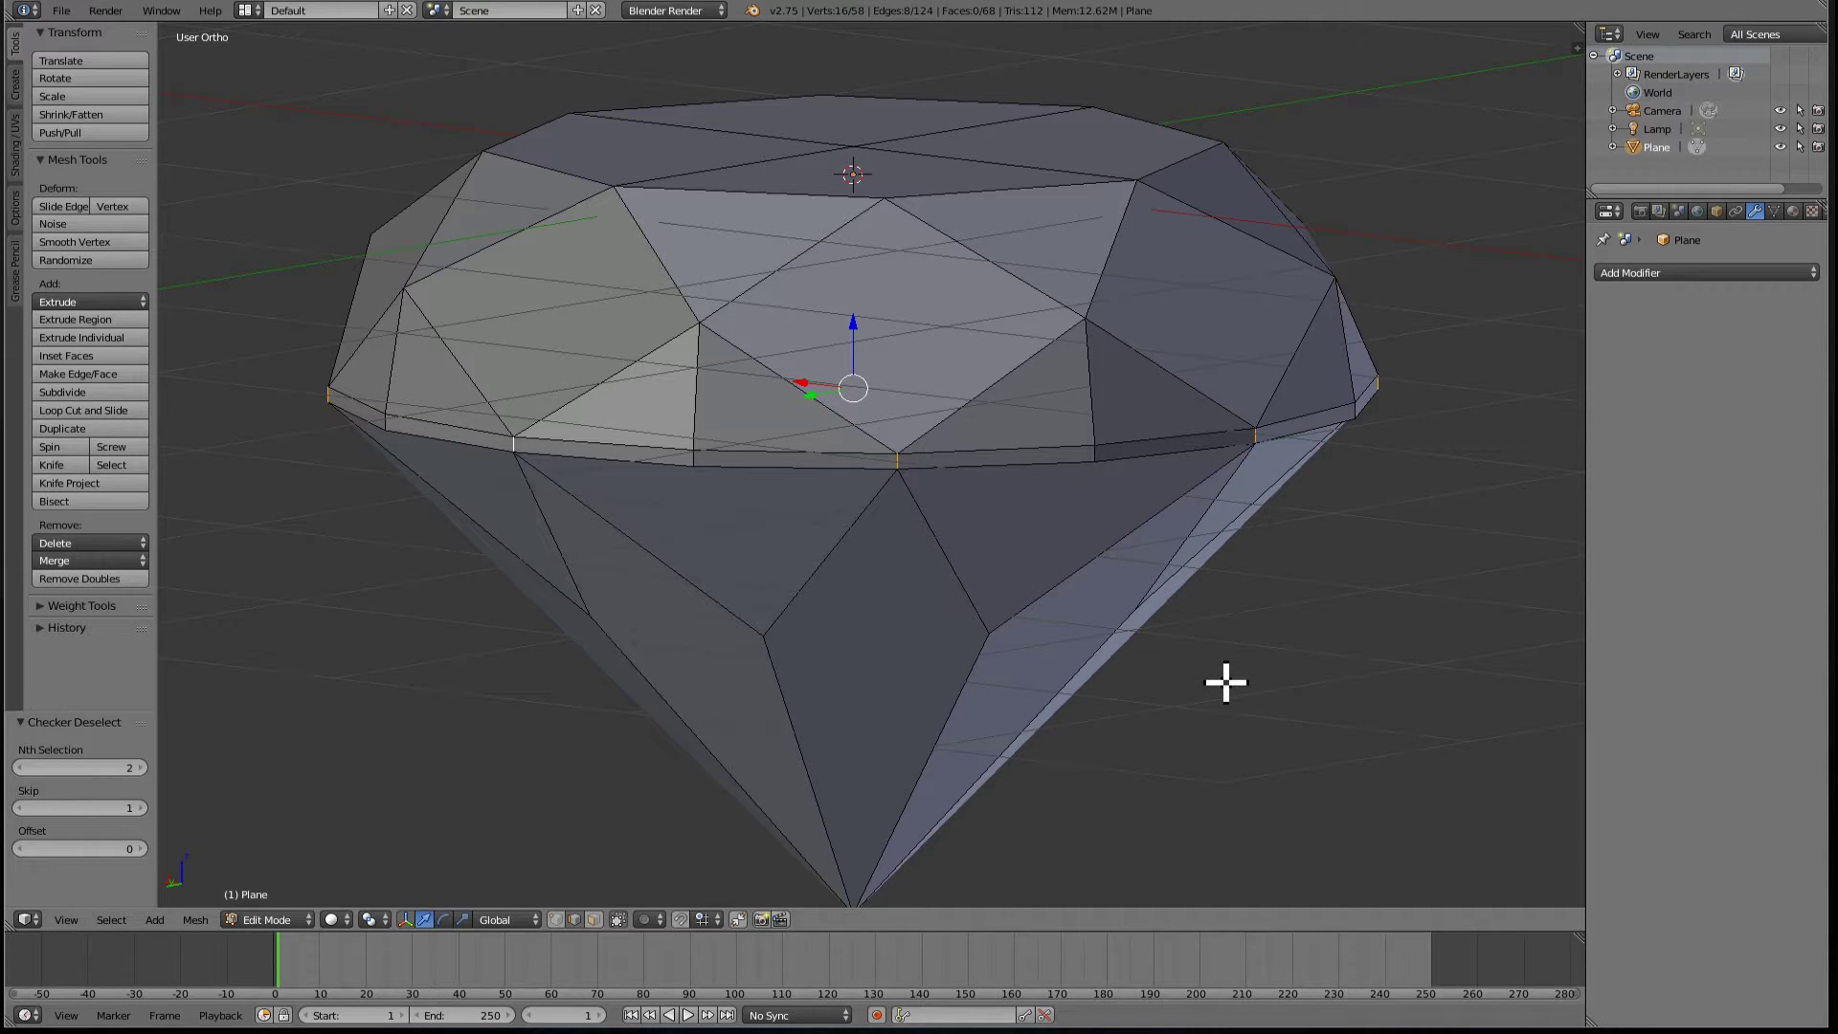
- Scale the selected girdle edges along global Z to about 0.149 so the band narrows at the facet corners
key(s)
key(z)
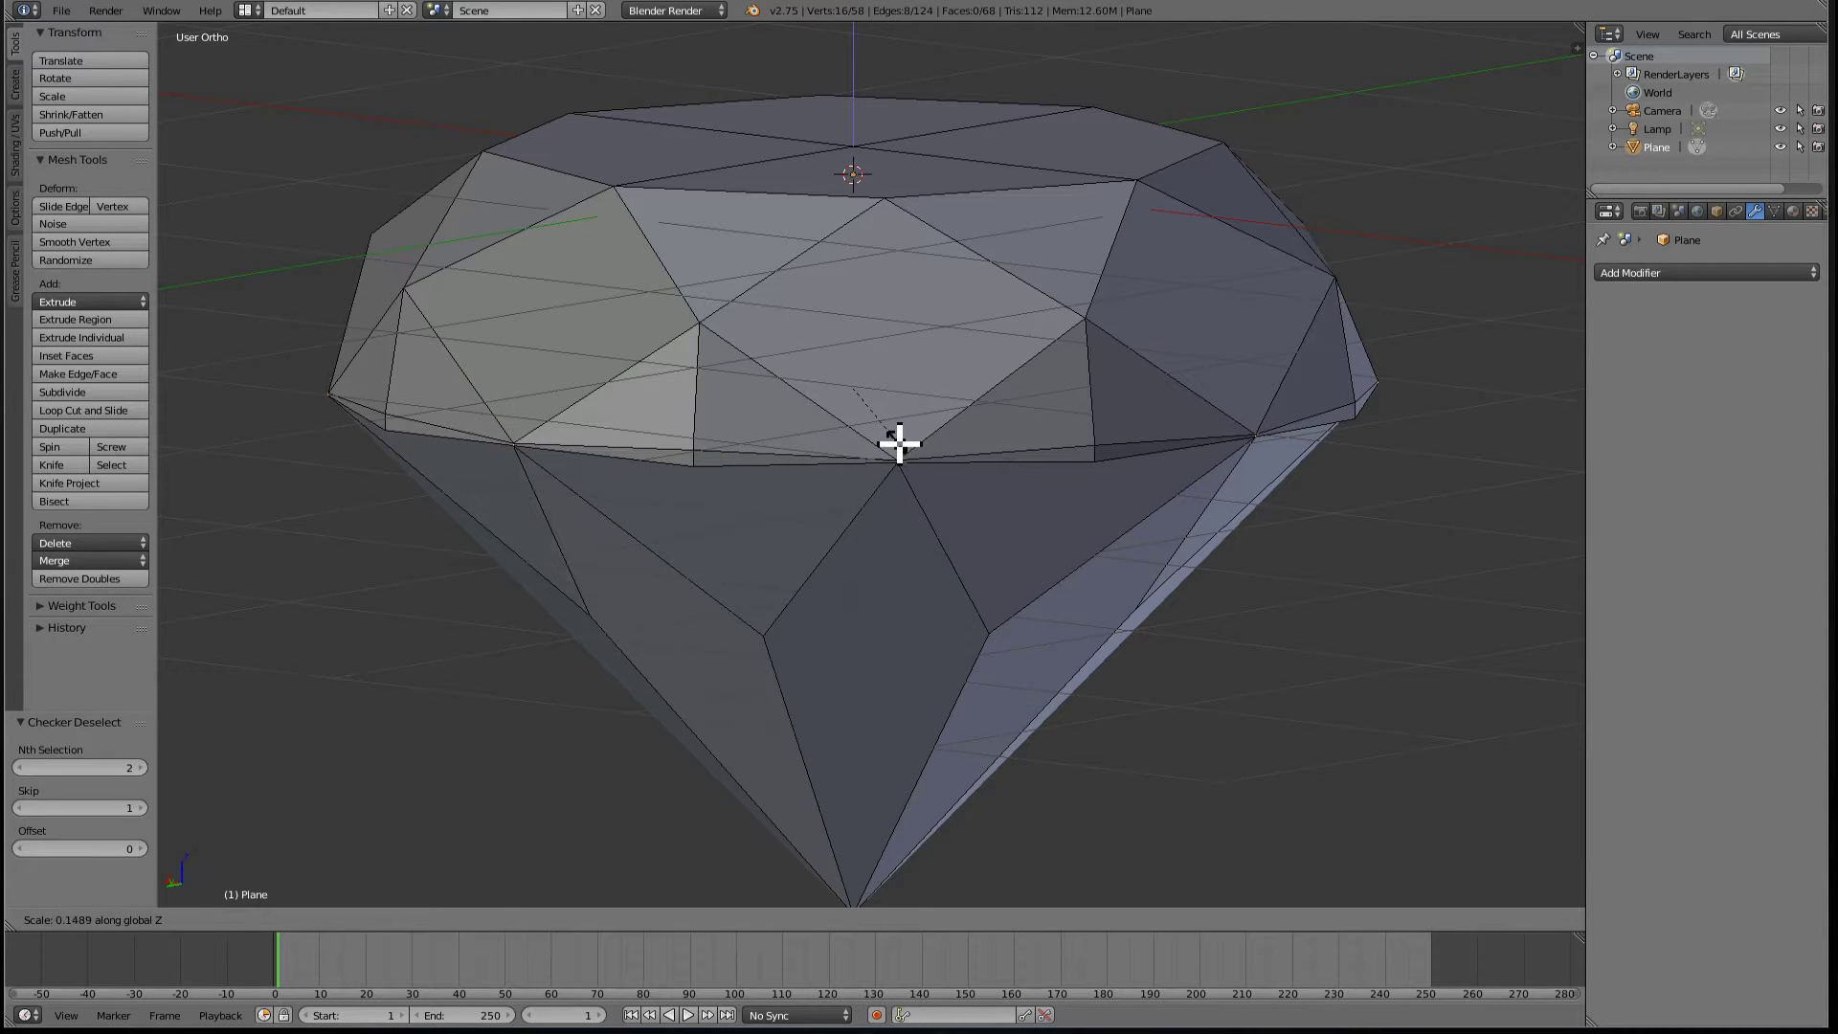
click(899, 442)
middle_drag(899, 443, 894, 405)
scroll(911, 431, up, 3)
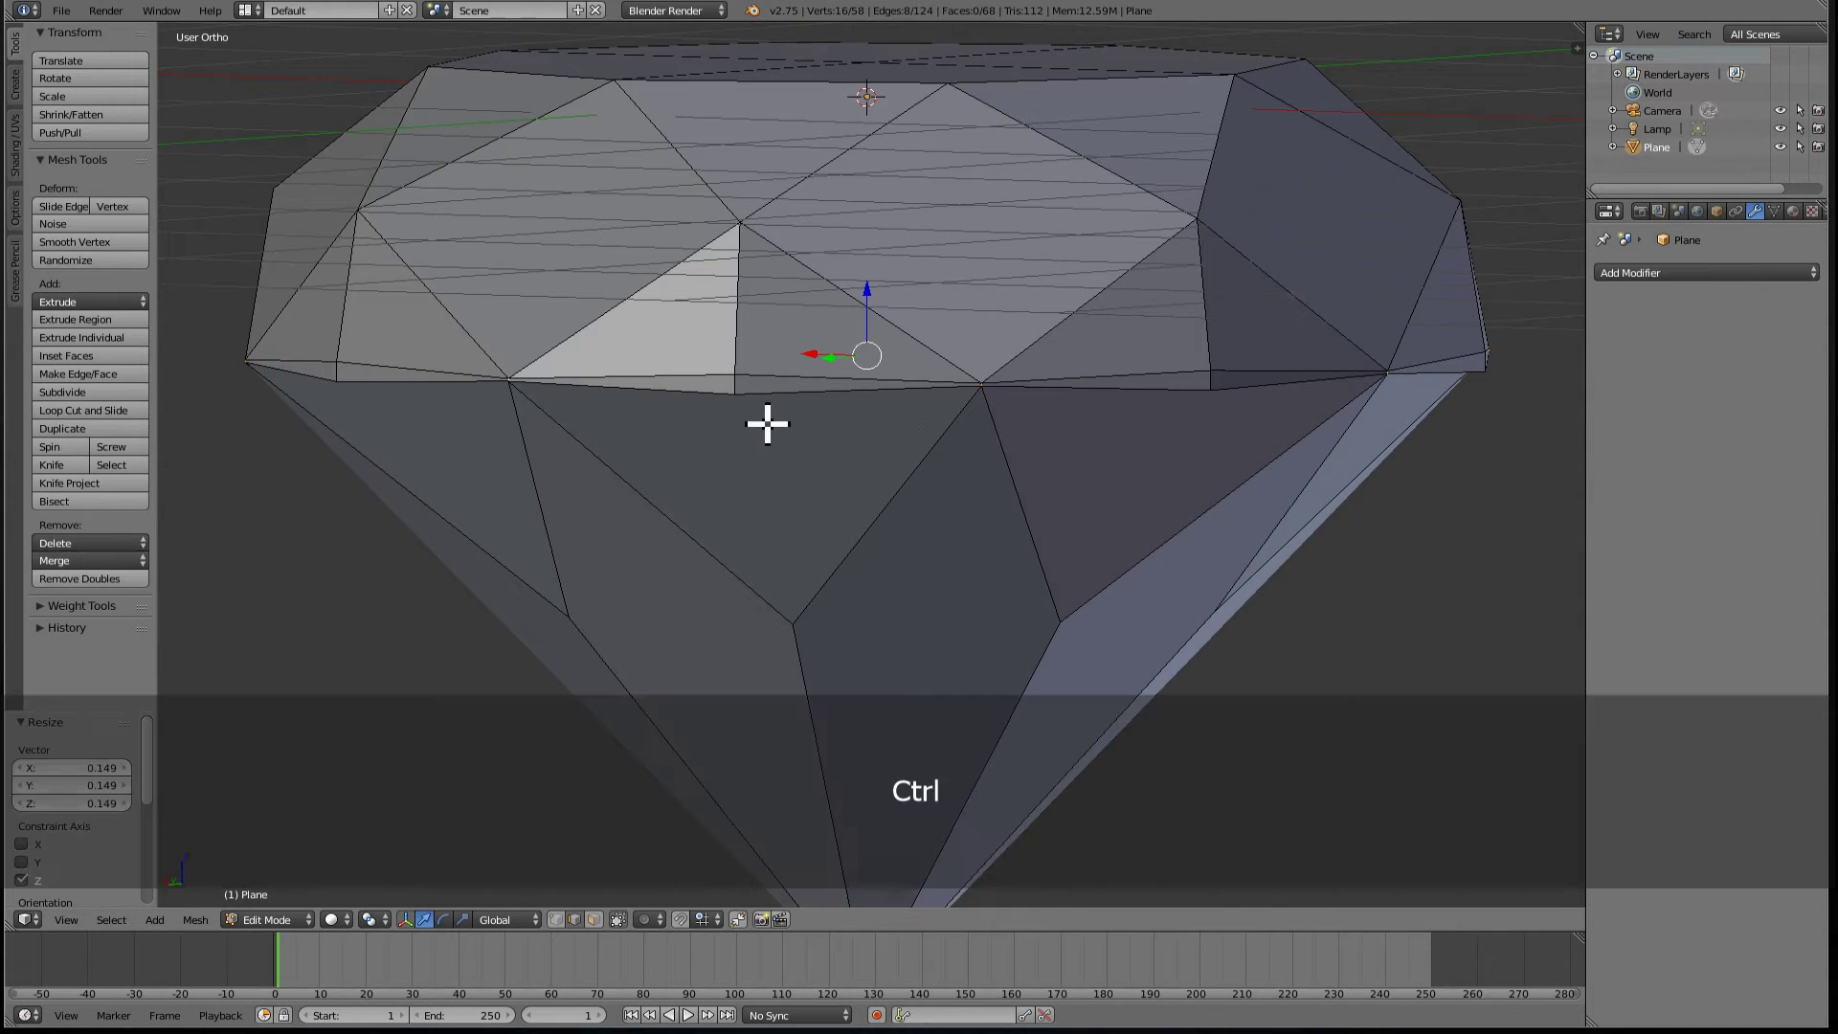
- Select two adjacent girdle faces in face mode and subdivide them
key(ctrl+Tab)
click(738, 435)
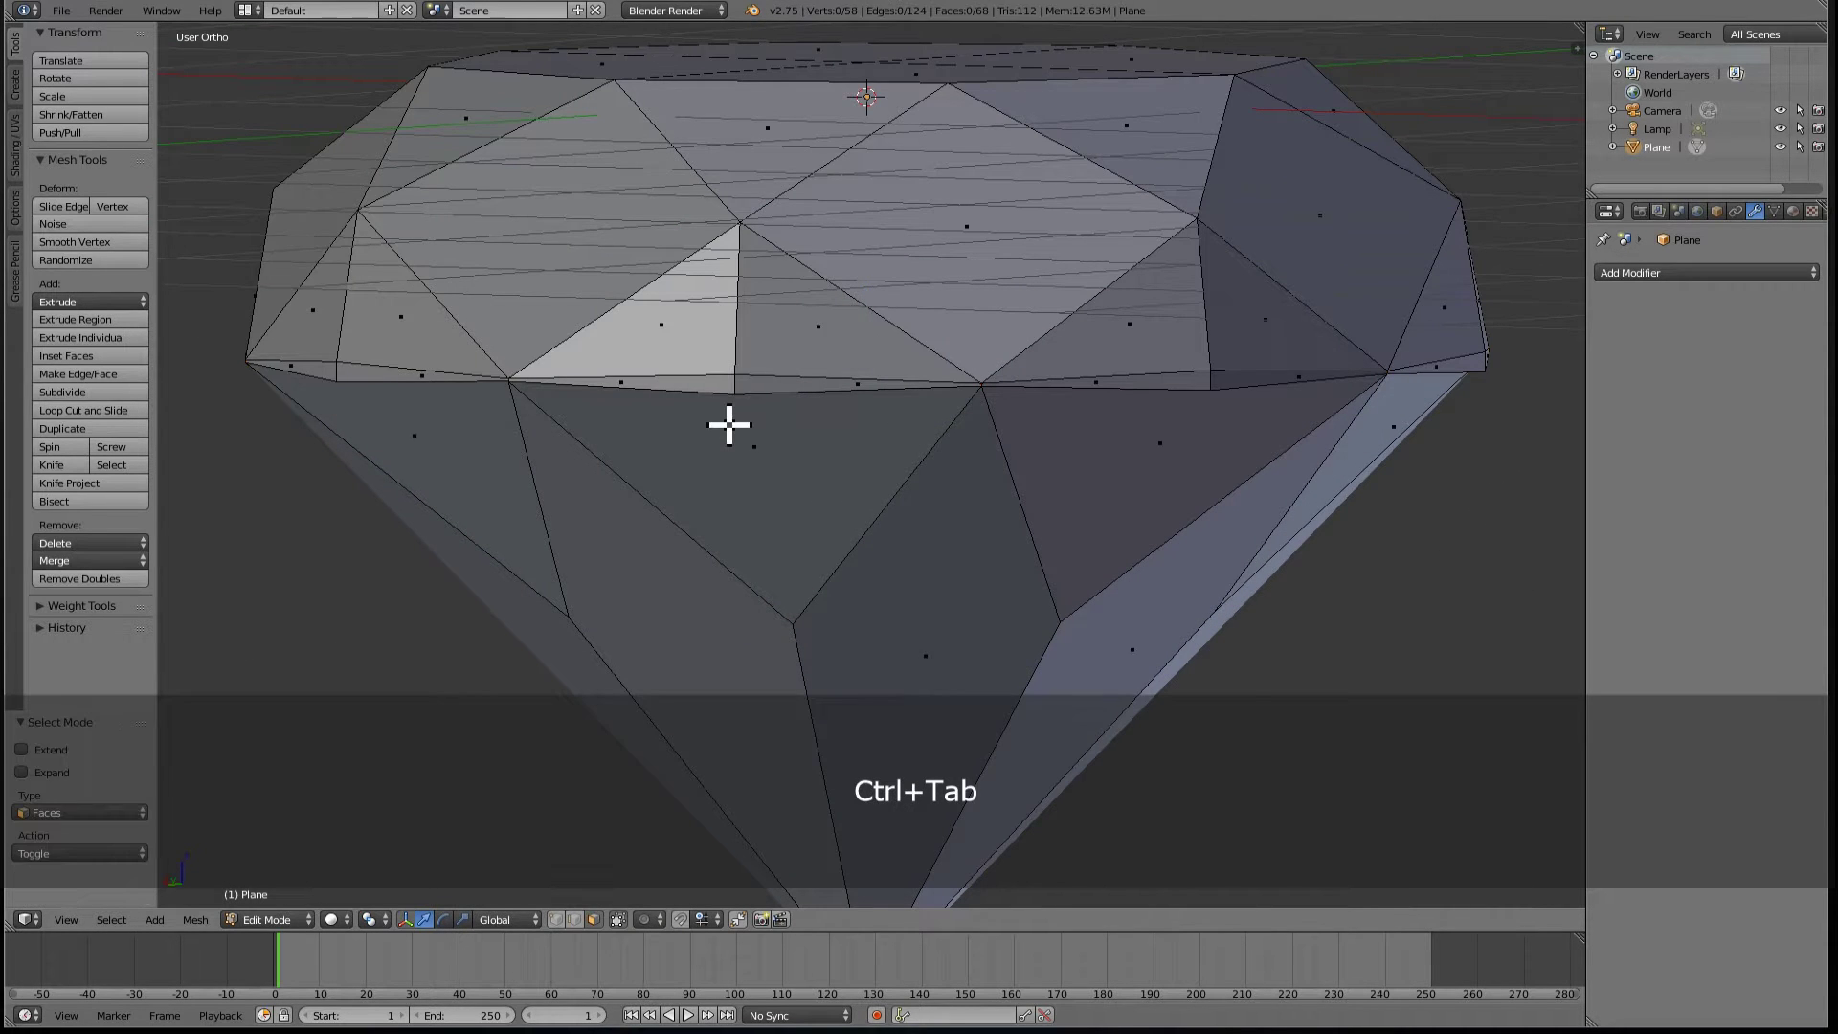
scroll(727, 422, up, 2)
click(723, 366)
shift+click(698, 371)
key(w)
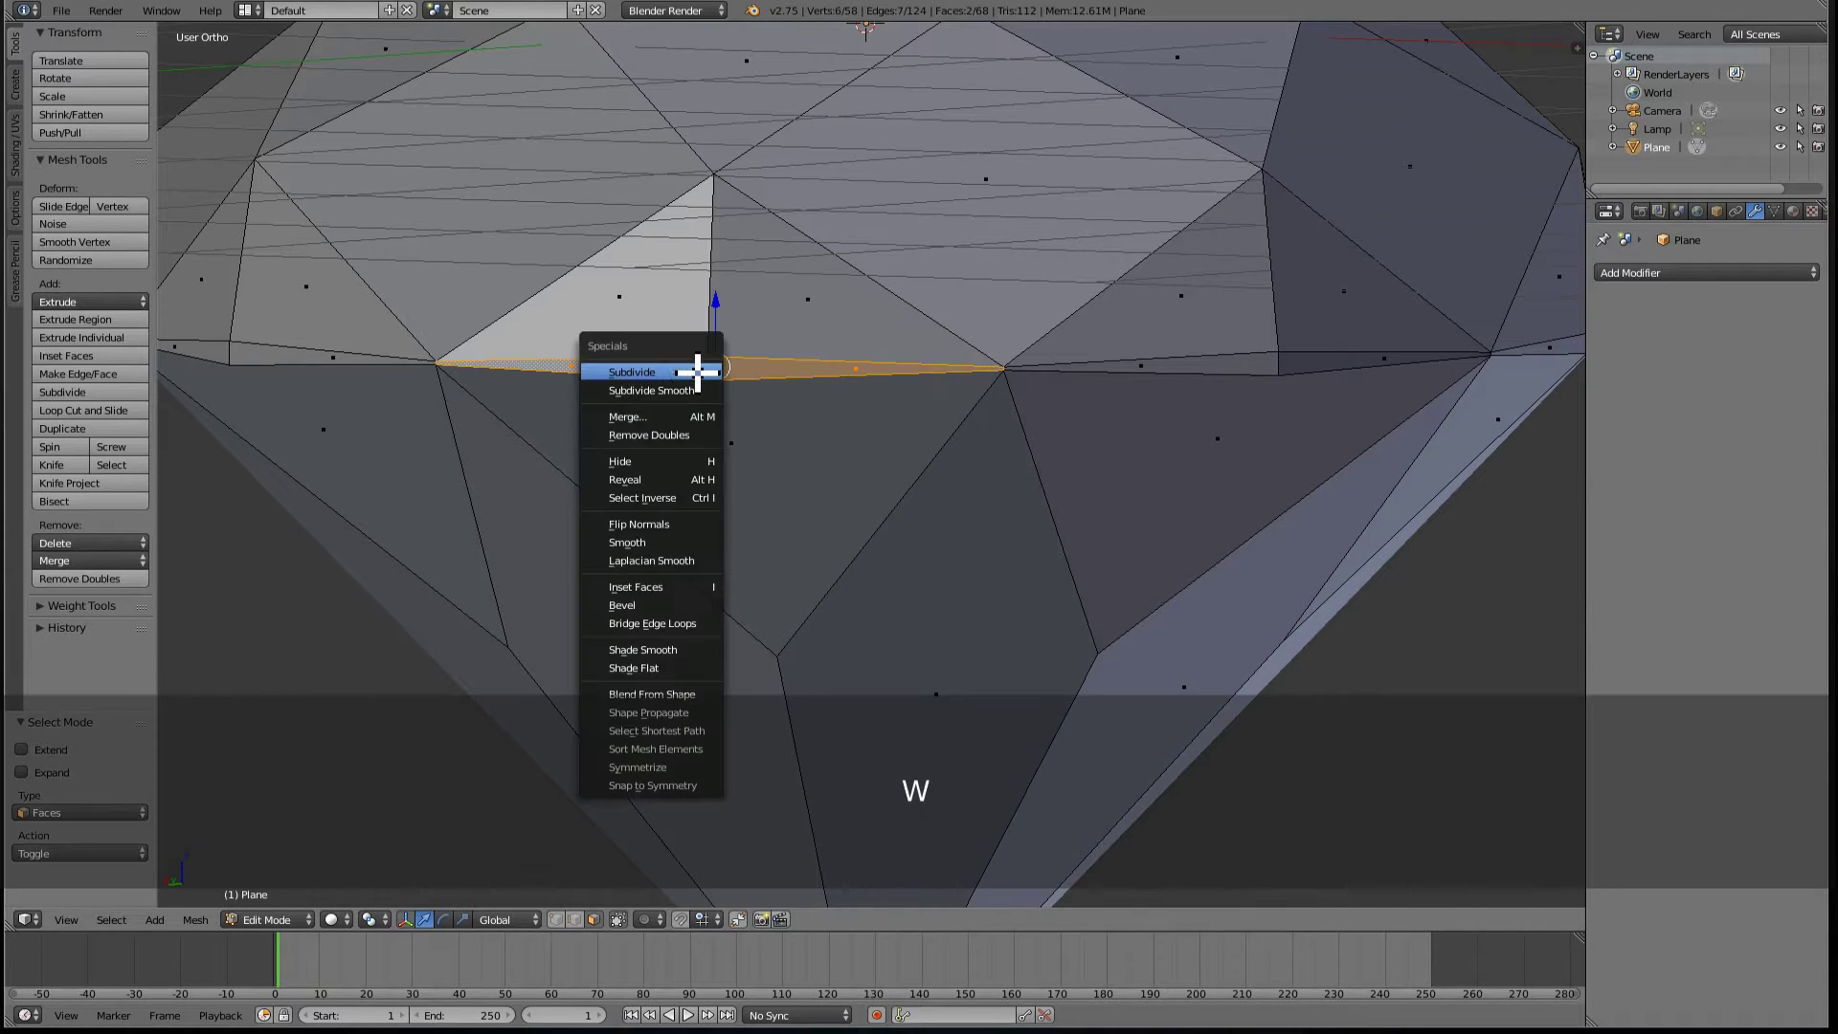
click(705, 361)
- Scale the middle vertical edges of the two subdivided girdle faces along Z to about 0.53 and inspect the shape in Object Mode
key(ctrl+Tab)
click(592, 367)
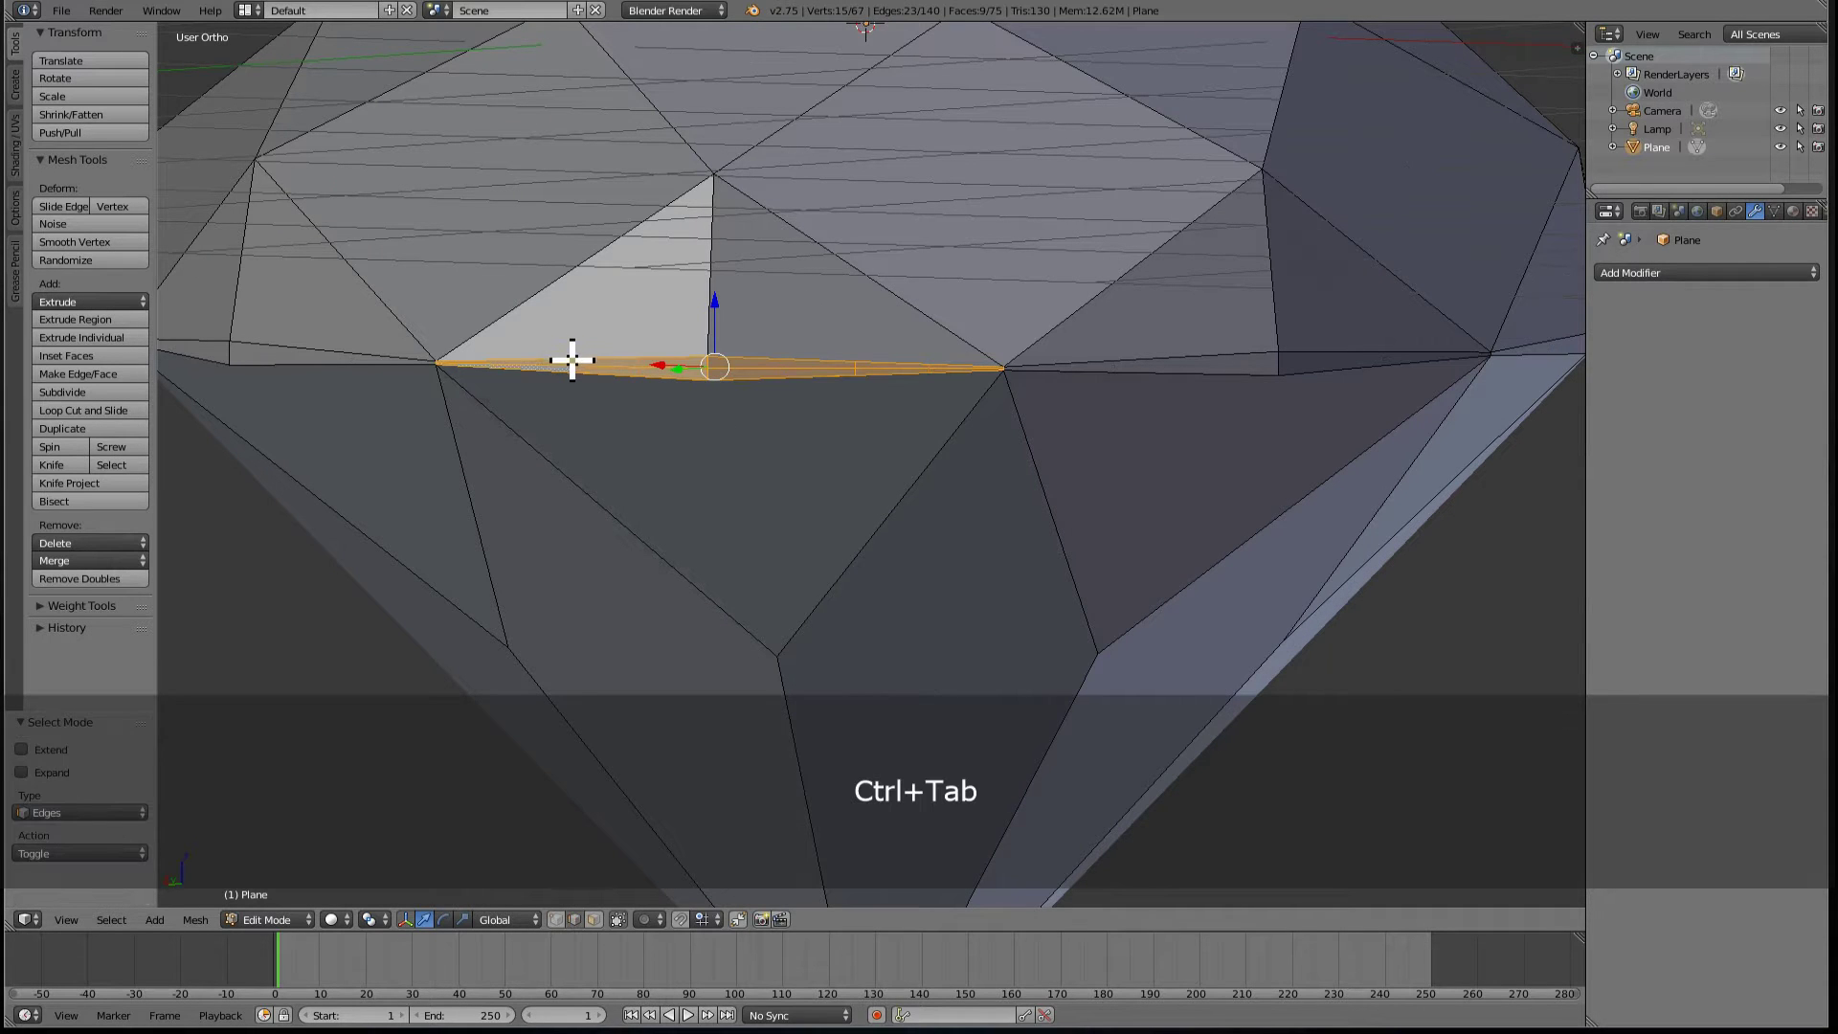
click(573, 361)
click(574, 369)
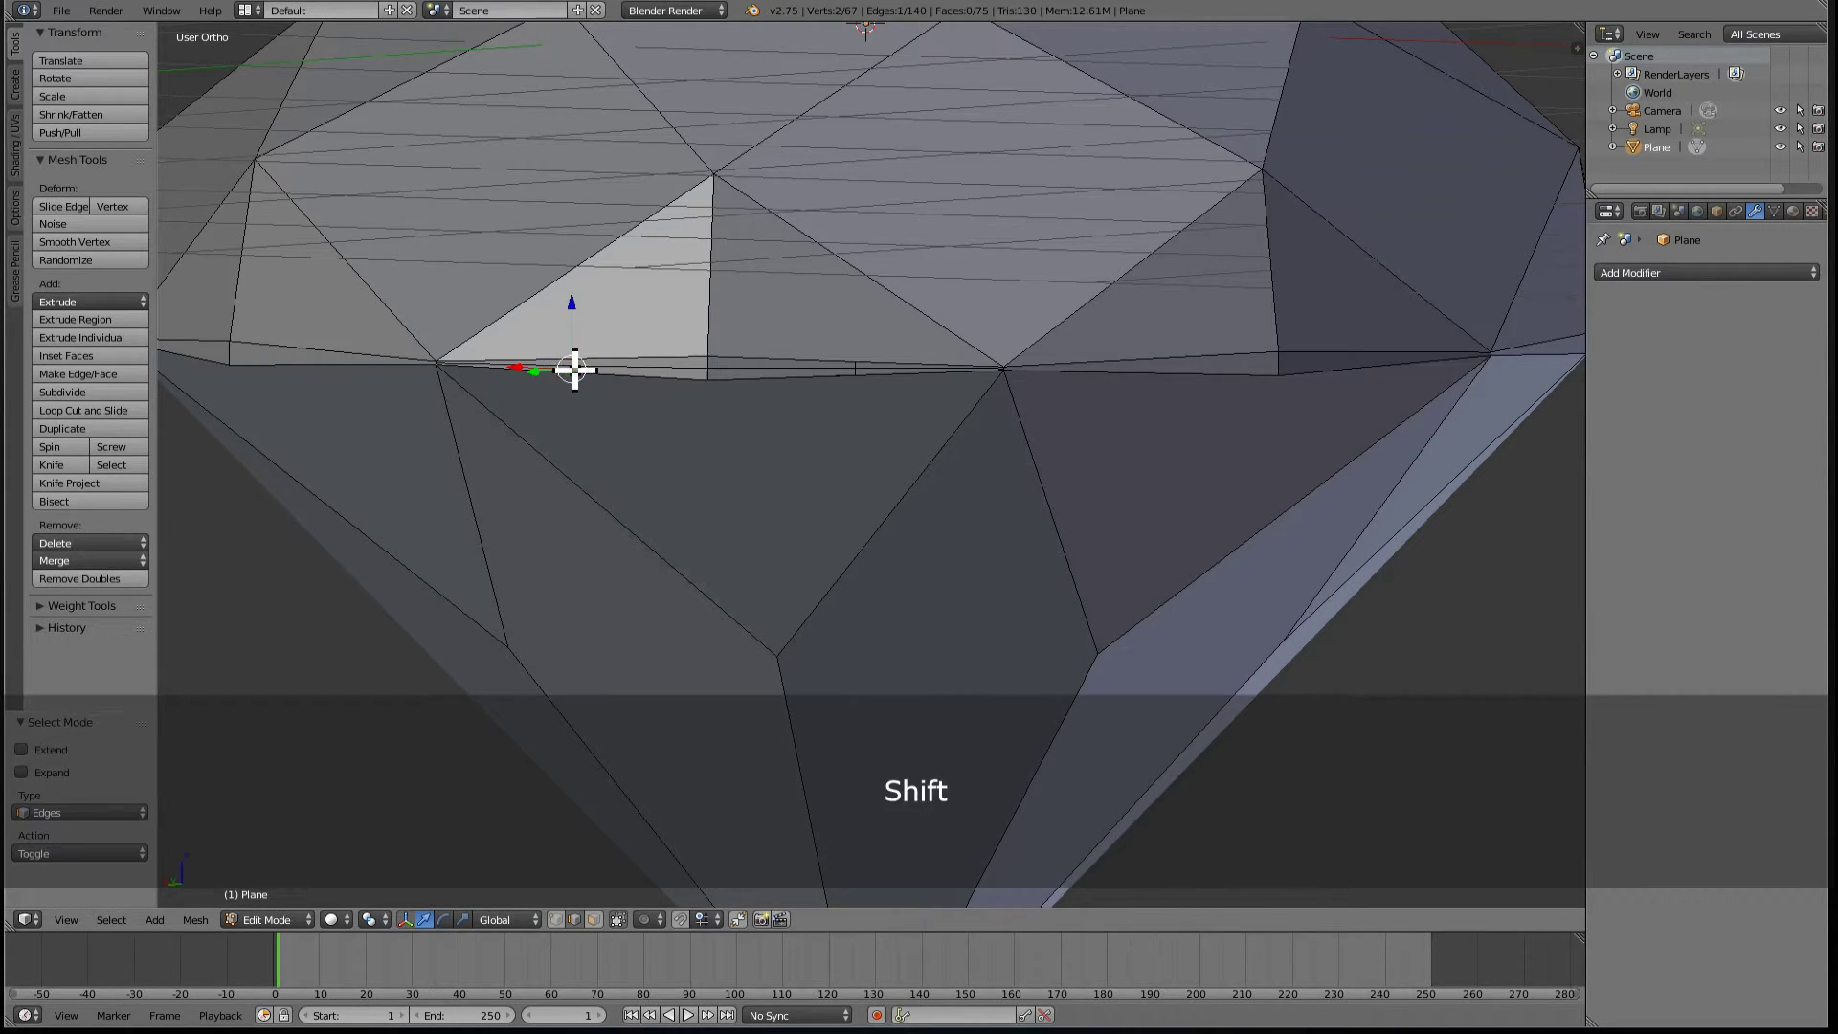
scroll(903, 377, up, 3)
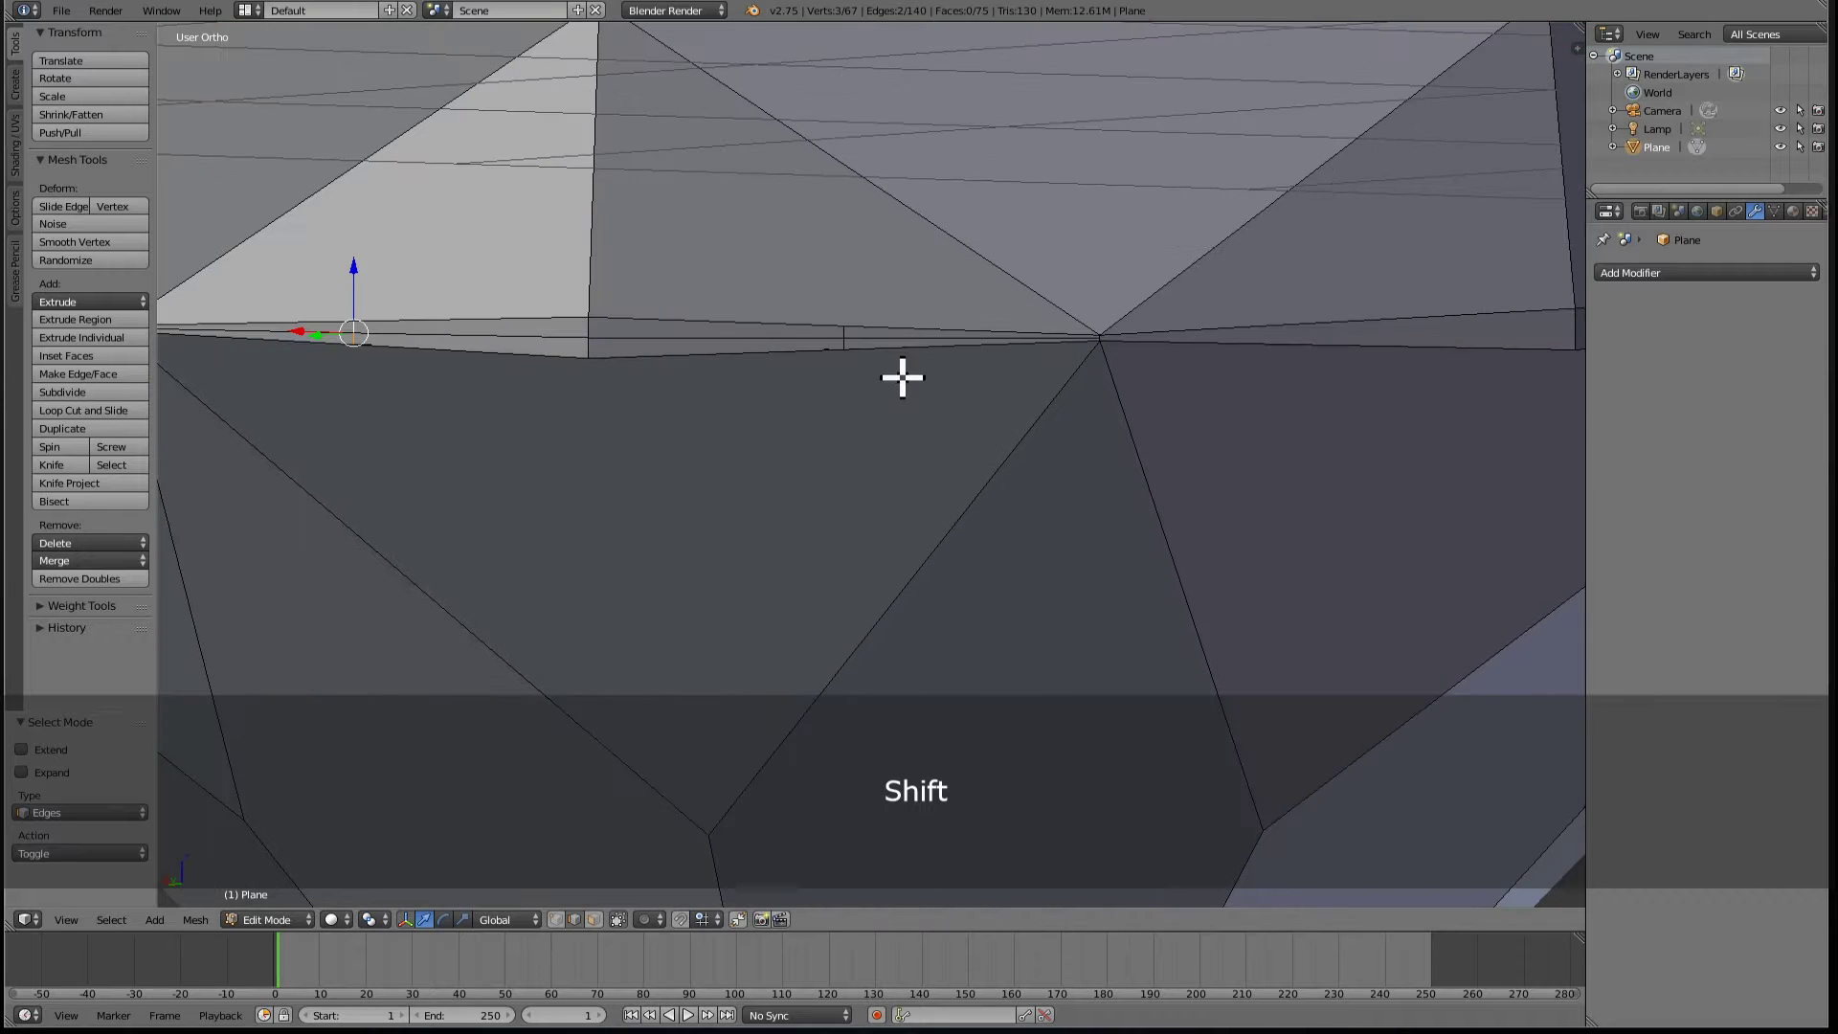
shift+click(845, 345)
key(s)
key(z)
click(884, 419)
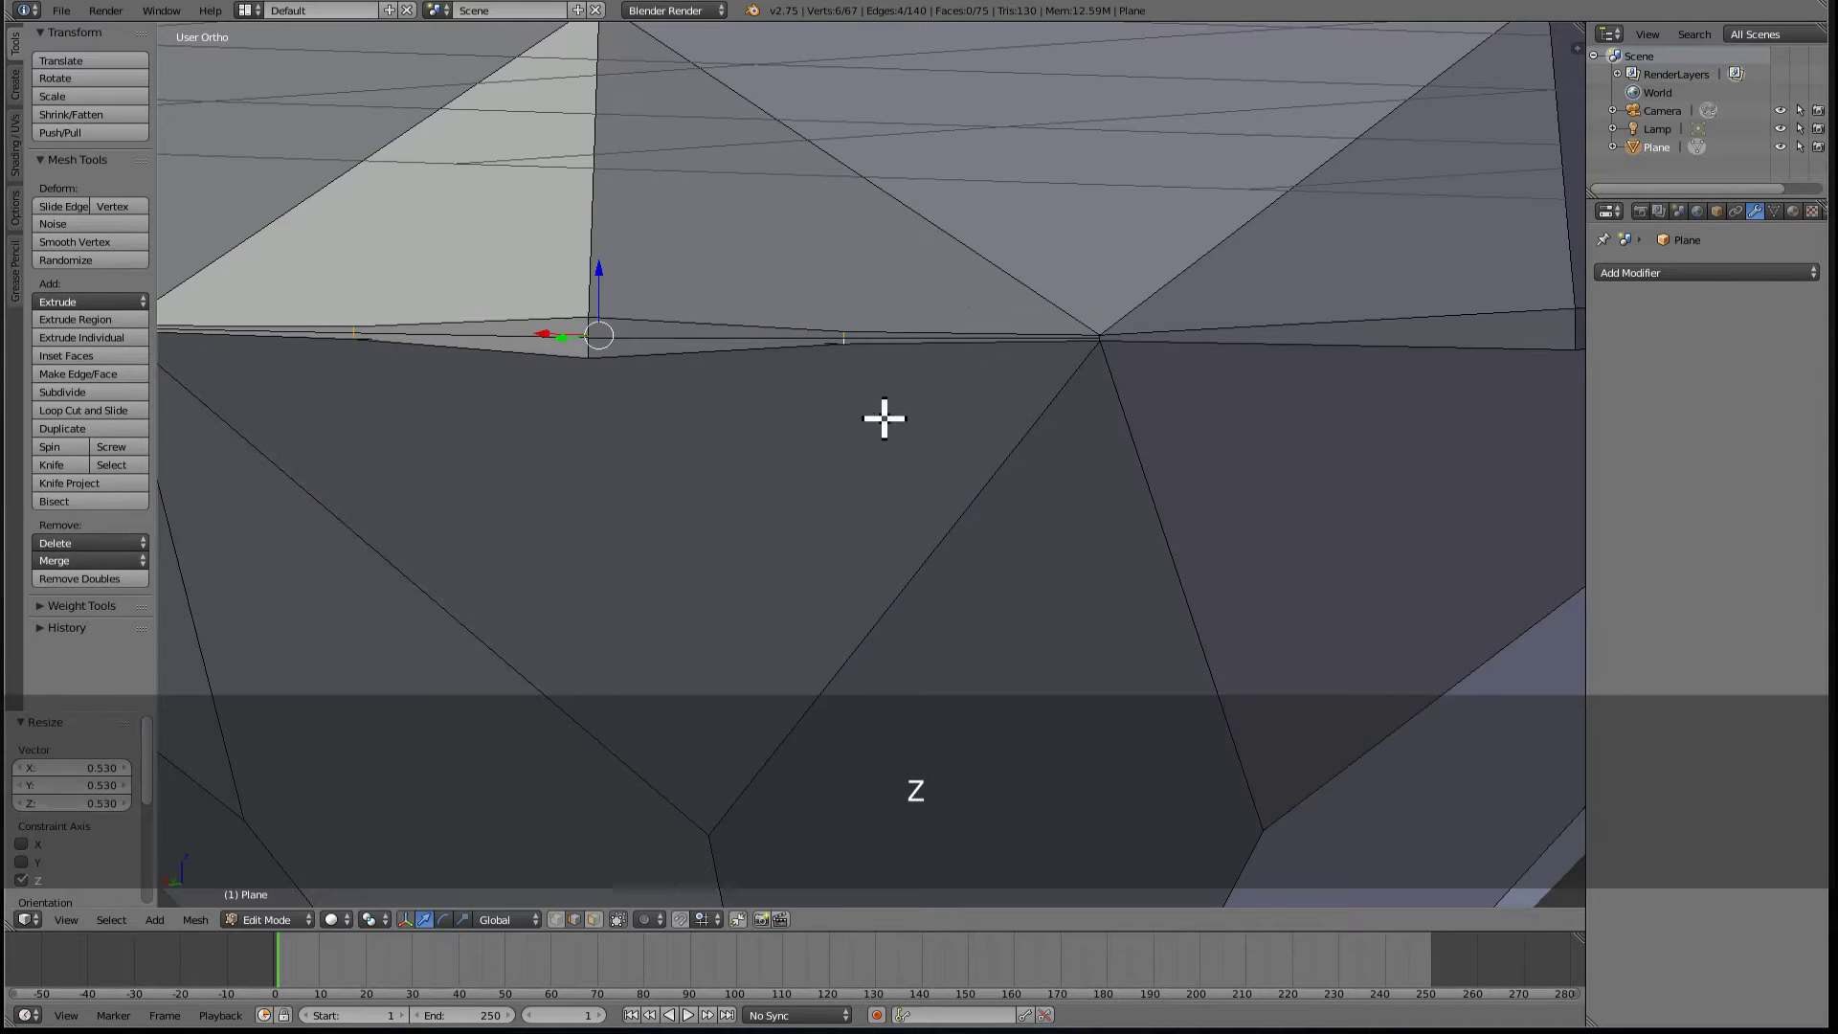
scroll(917, 446, down, 5)
key(Tab)
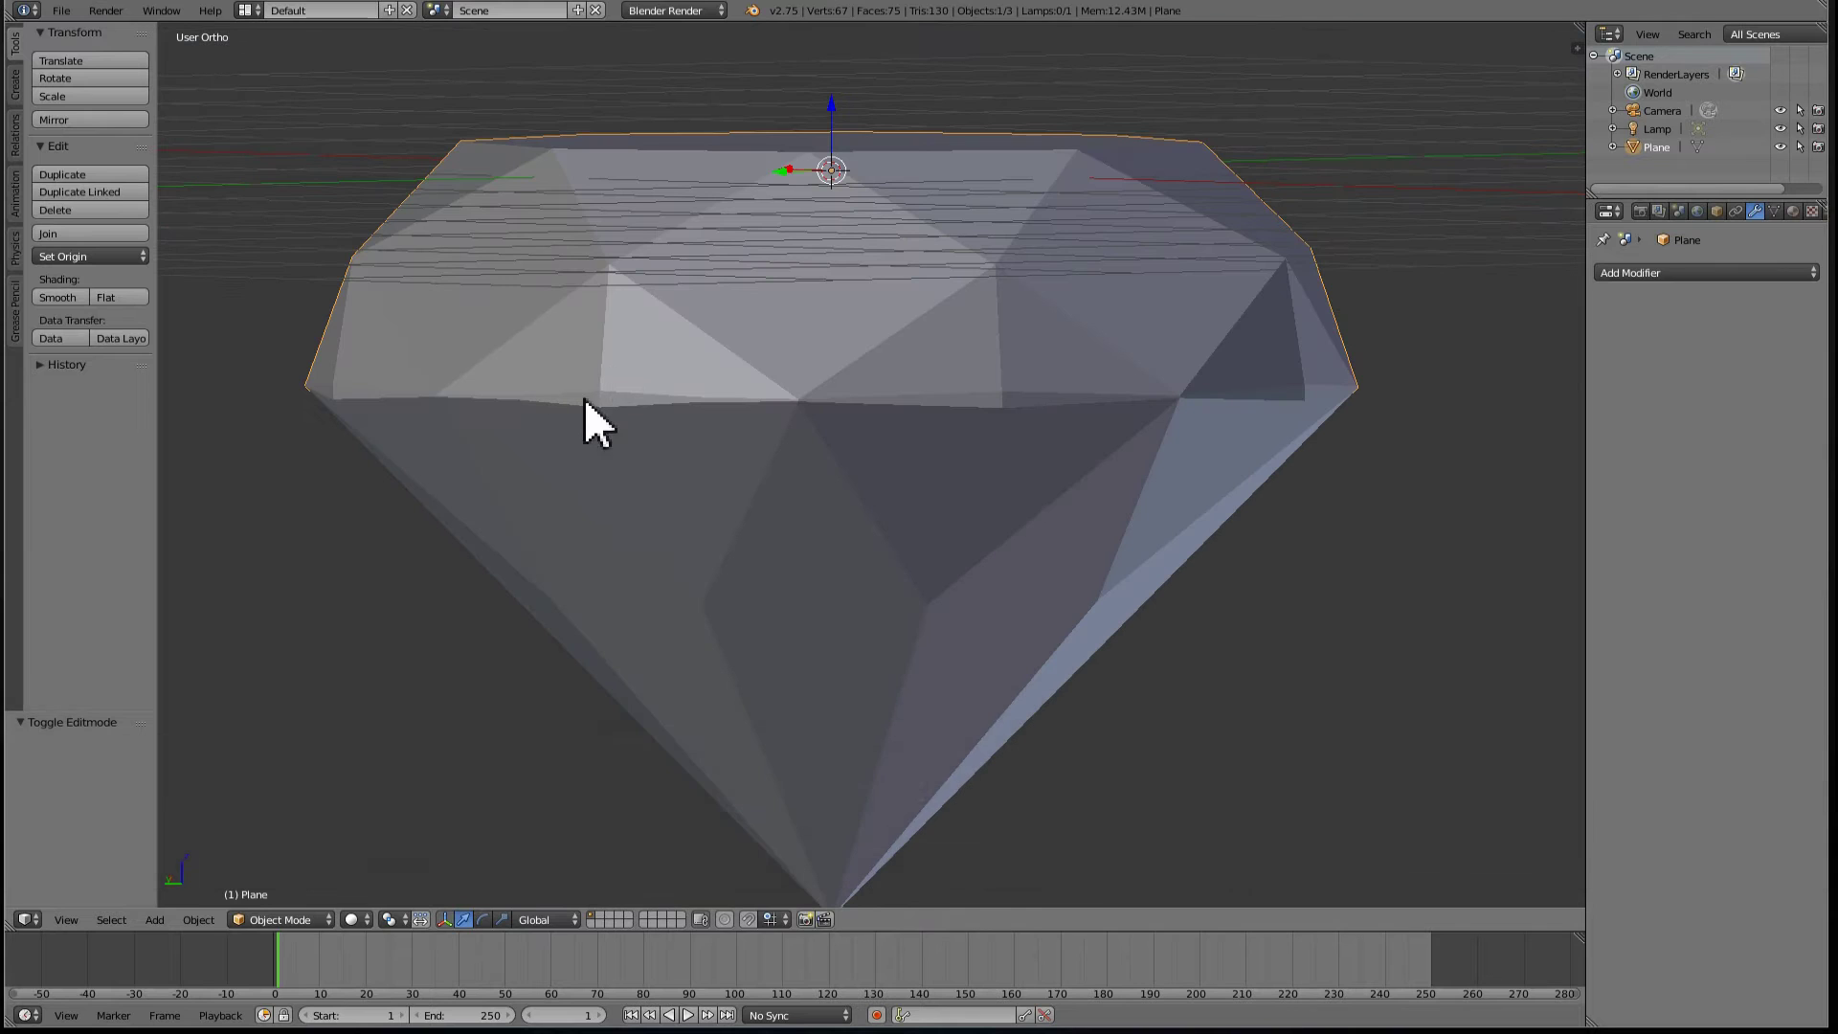
key(Tab)
- Undo the edge scaling and the subdivision of the two girdle faces
key(ctrl+z)
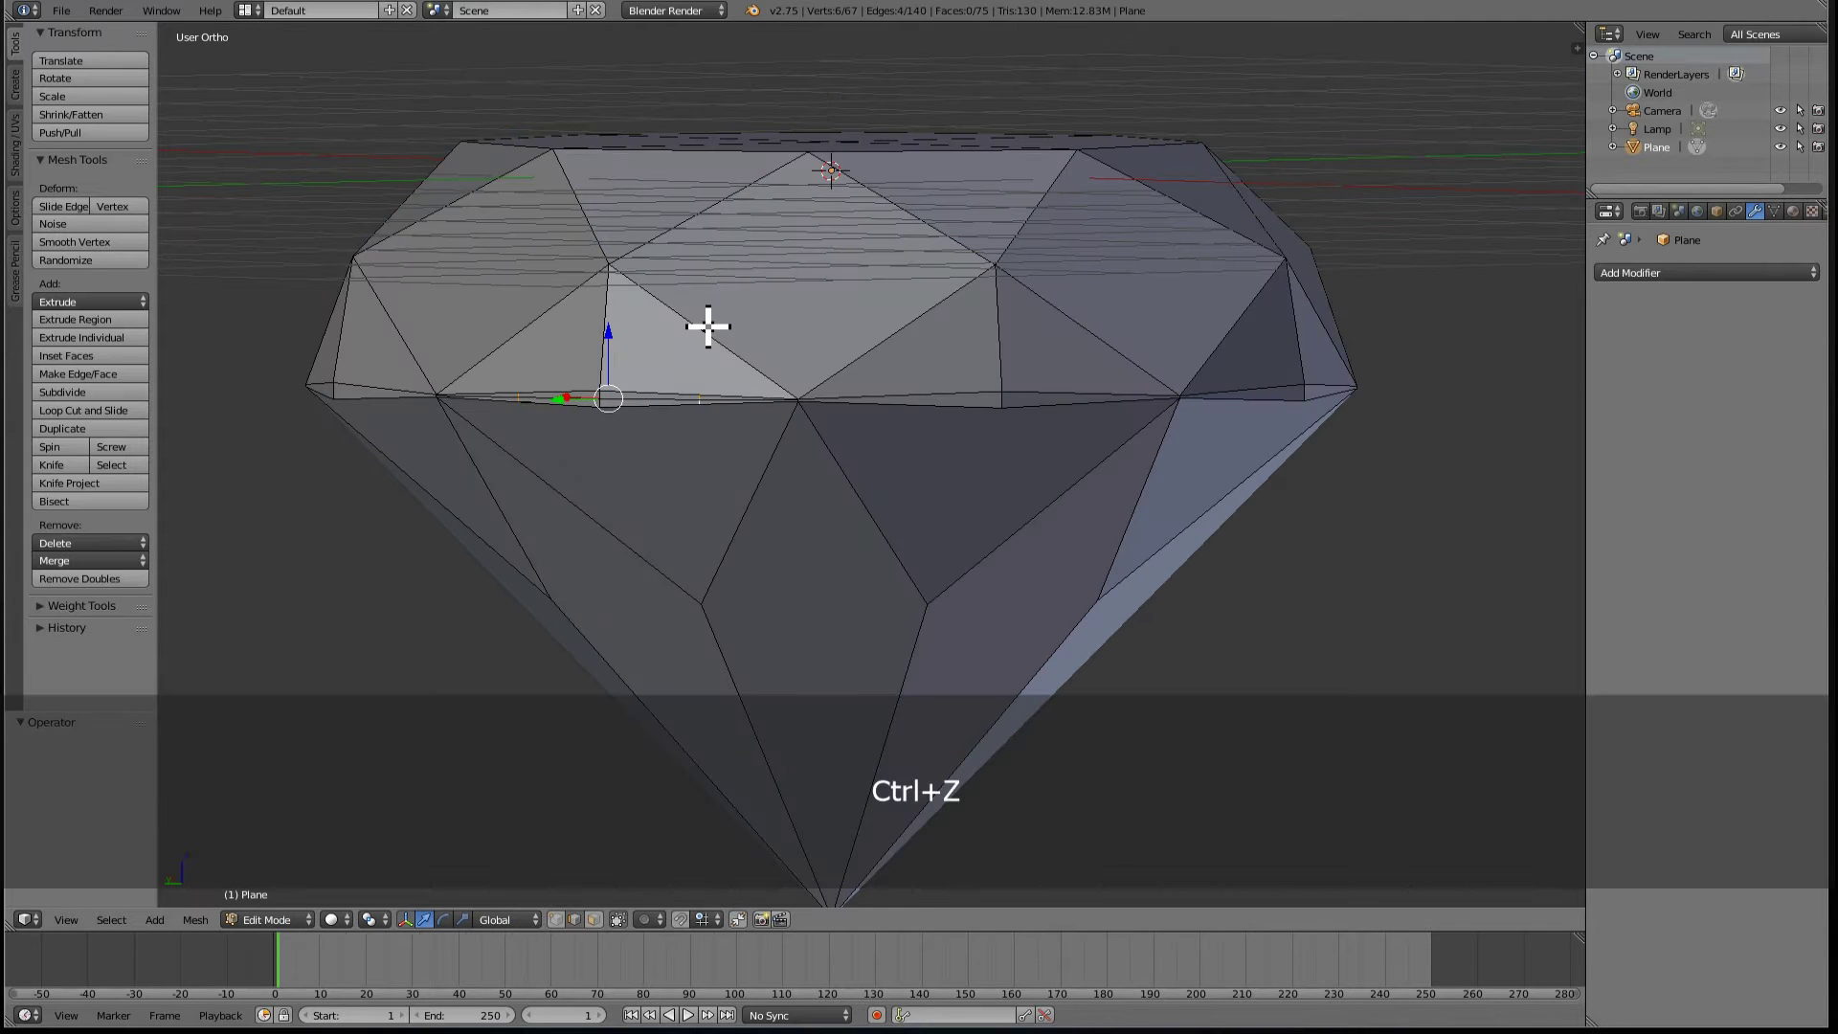
key(ctrl+z)
key(ctrl+z)
key(ctrl+z)
key(ctrl+z)
key(ctrl+z)
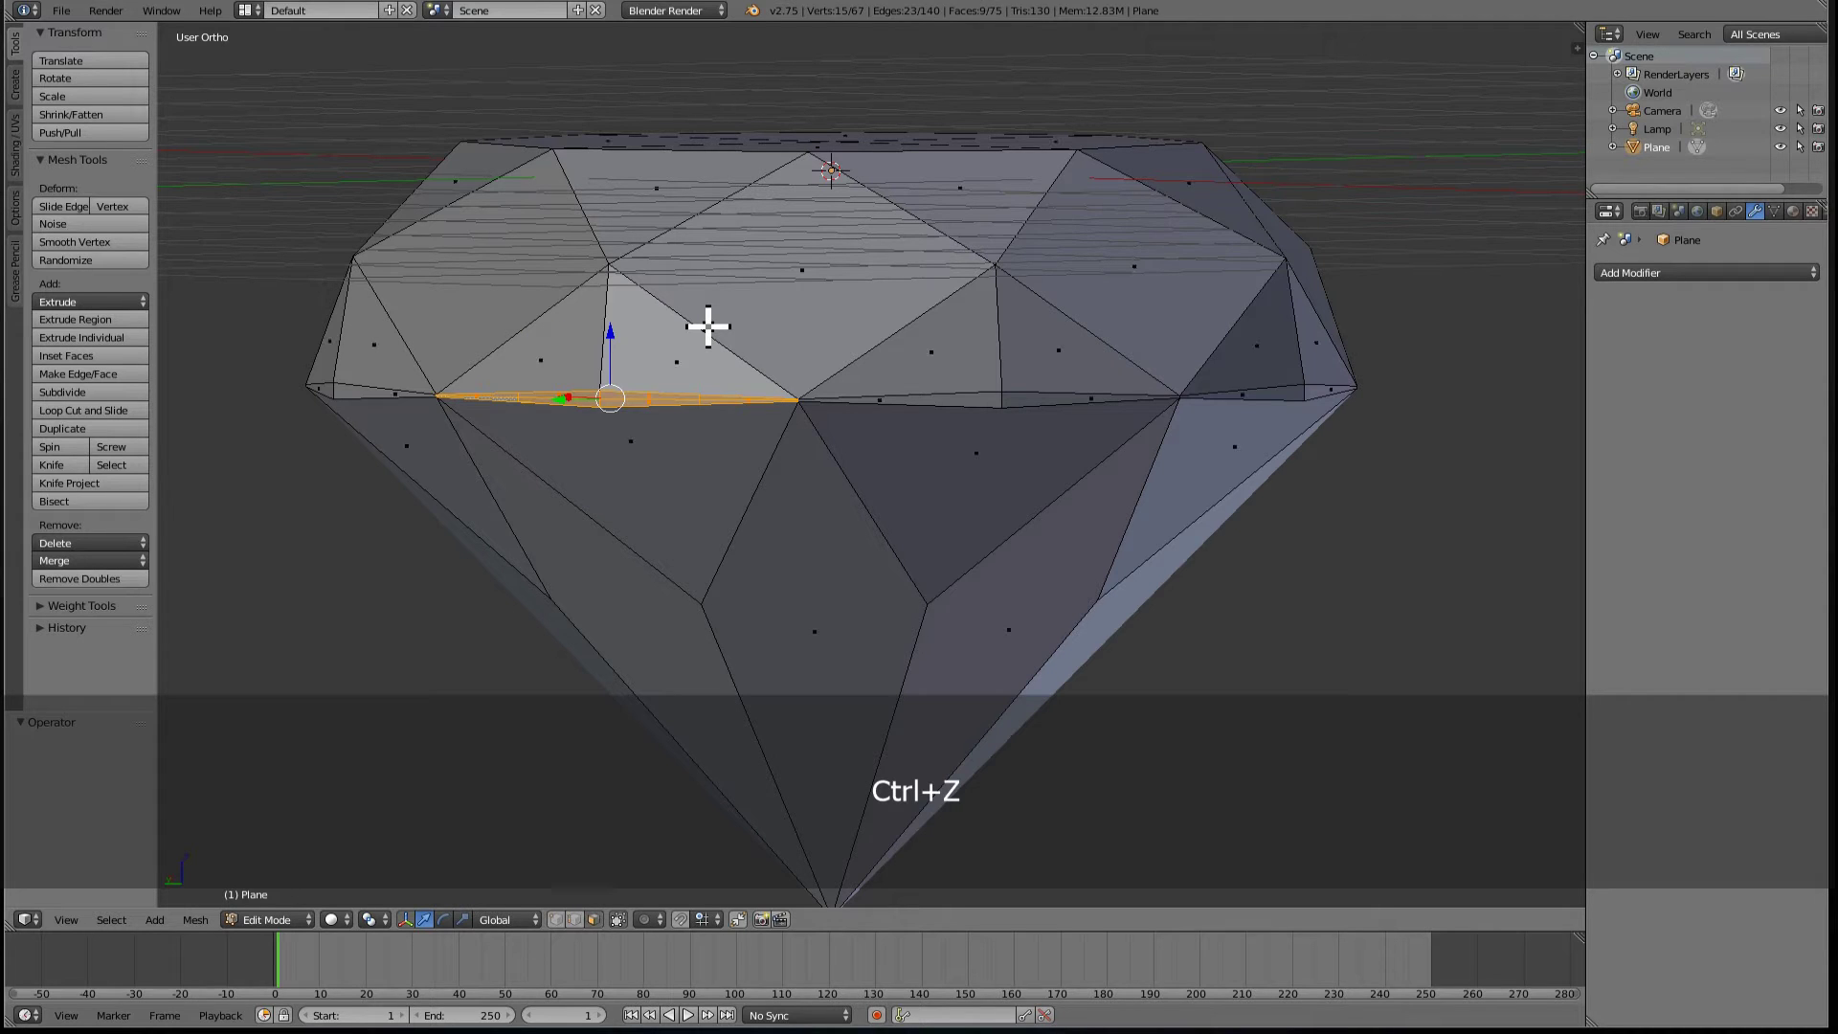
key(ctrl+z)
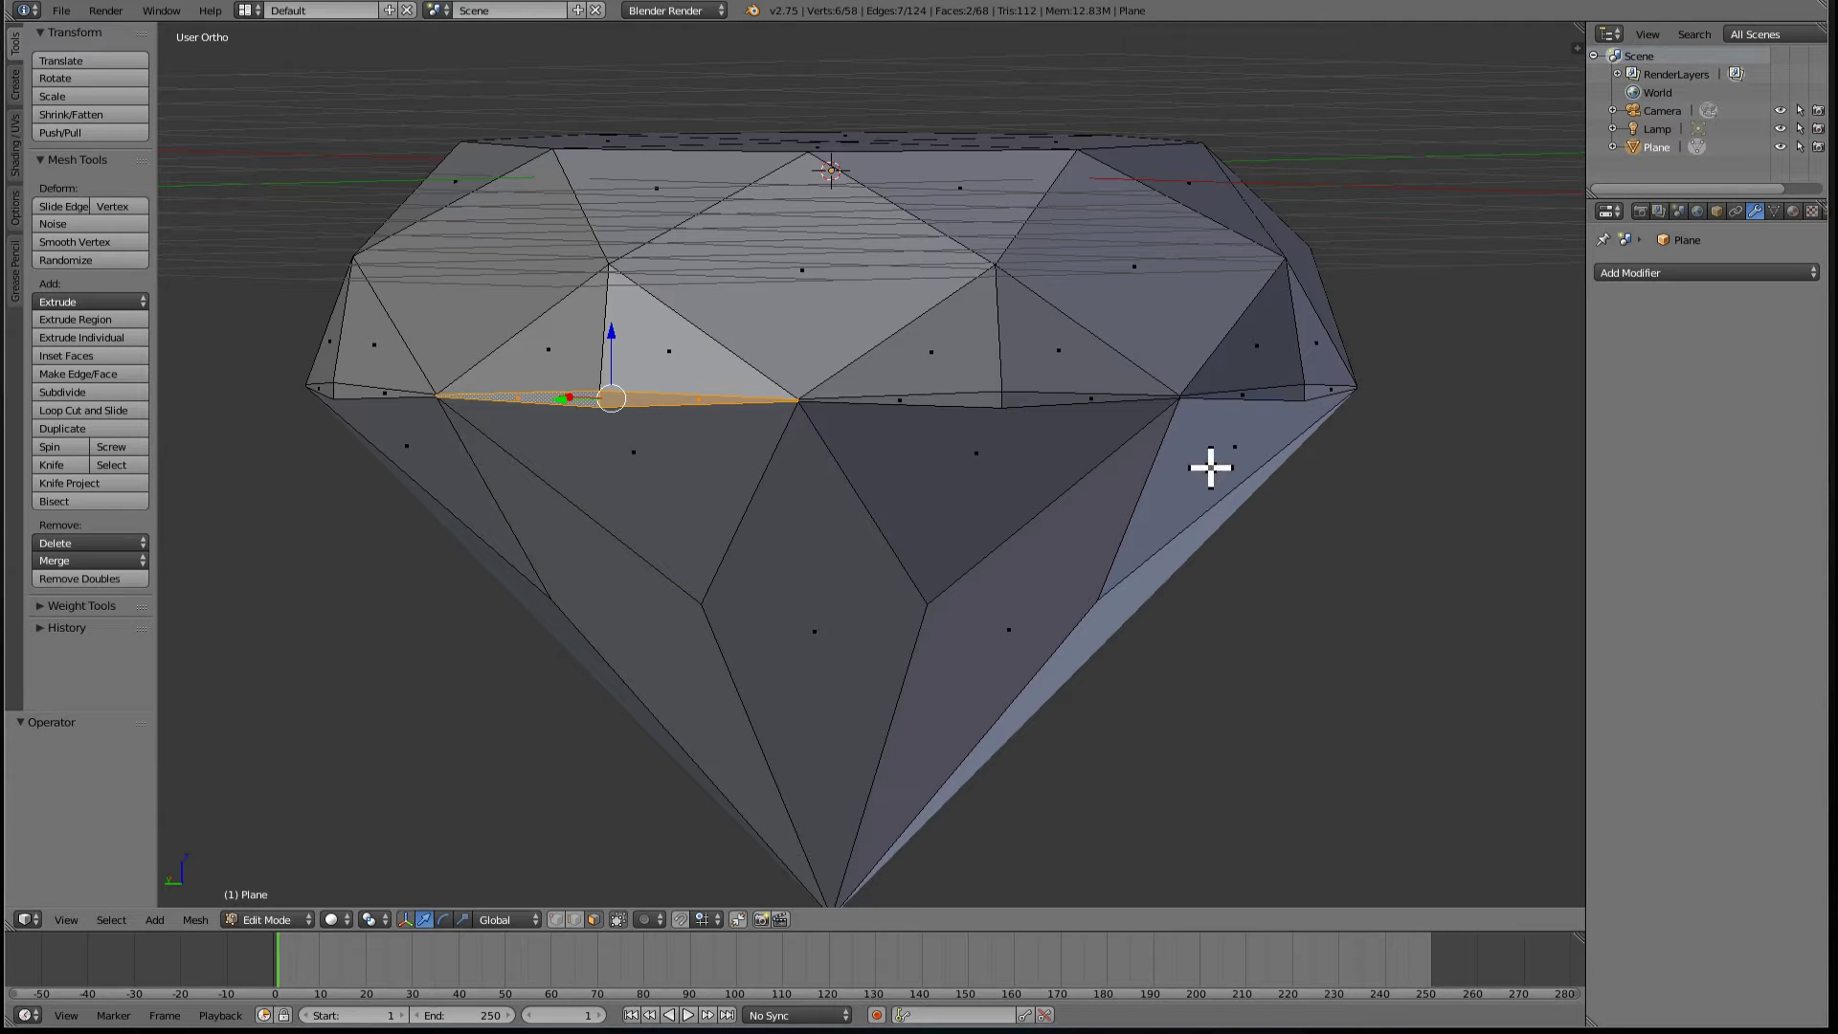
middle_drag(1128, 463, 892, 408)
key(Tab)
key(Tab)
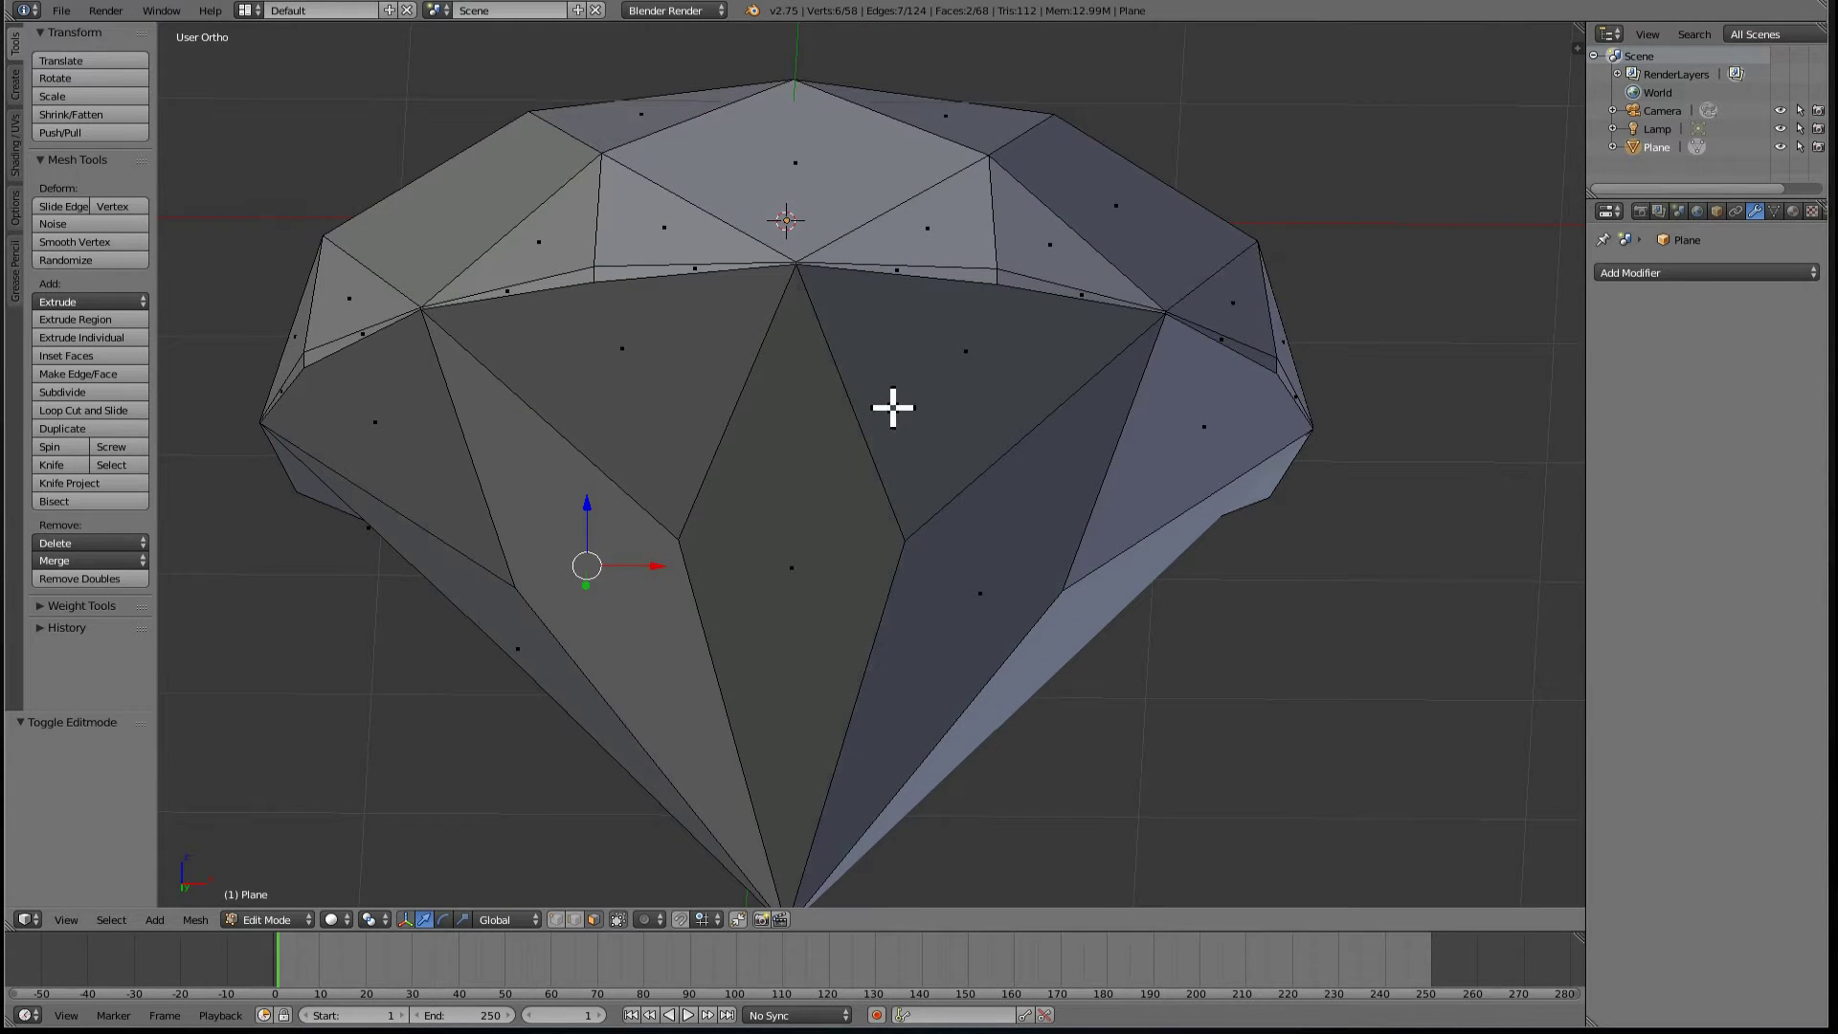
right_click(956, 374)
right_click(955, 373)
key(space)
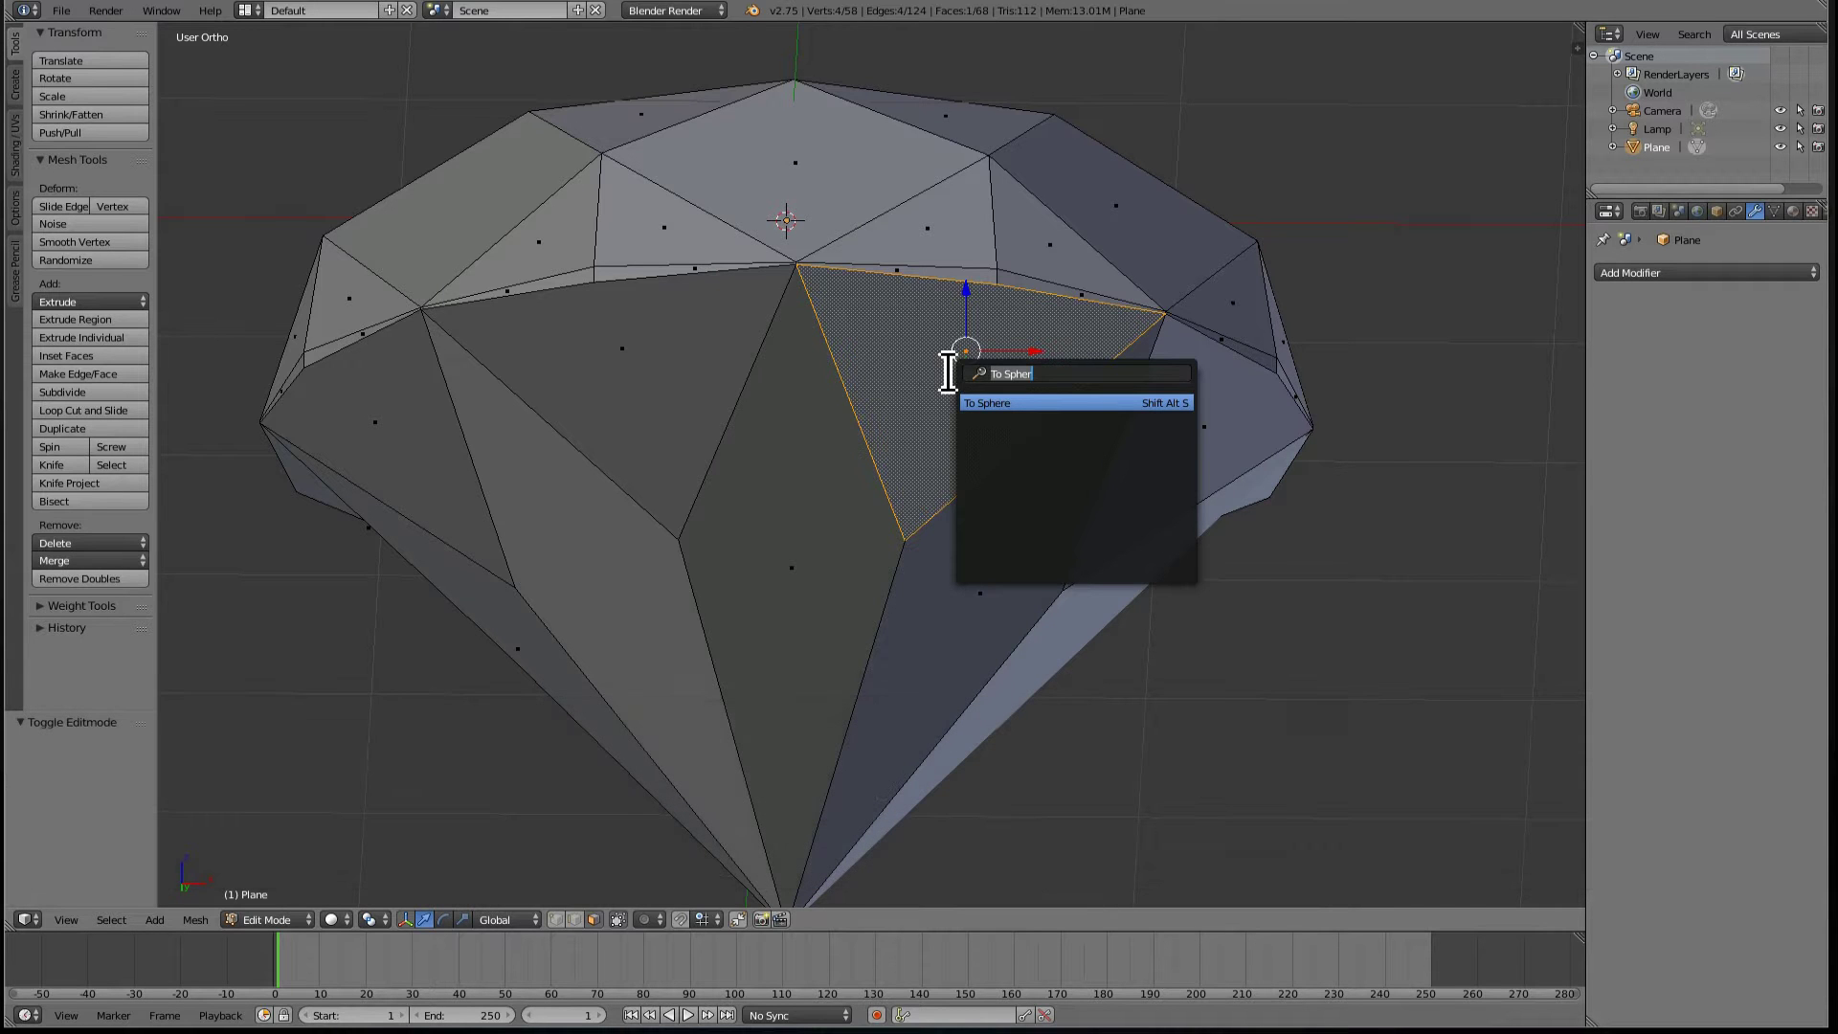
middle_drag(841, 300, 841, 377)
key(k)
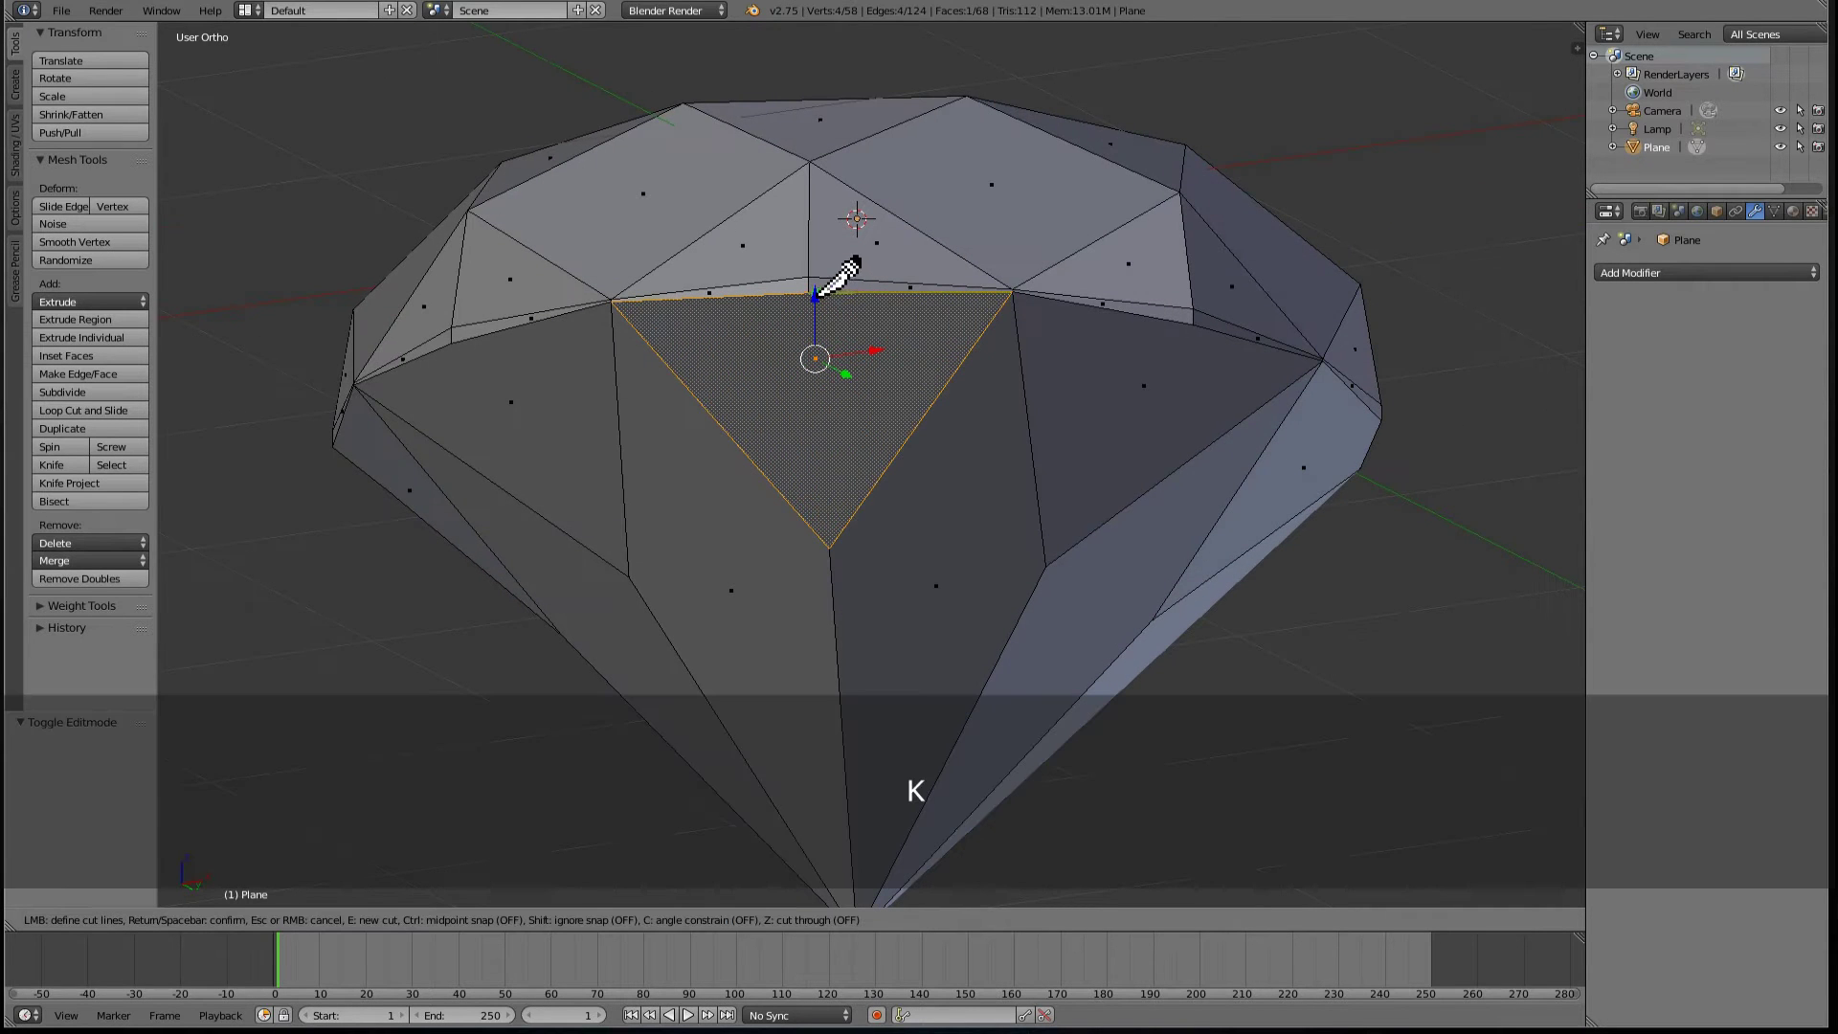
key(Escape)
- Knife-cut the triangular facet below the girdle from its upper edge's middle vertex to its lower corner
middle_drag(1235, 414, 1330, 413)
middle_drag(685, 405, 817, 381)
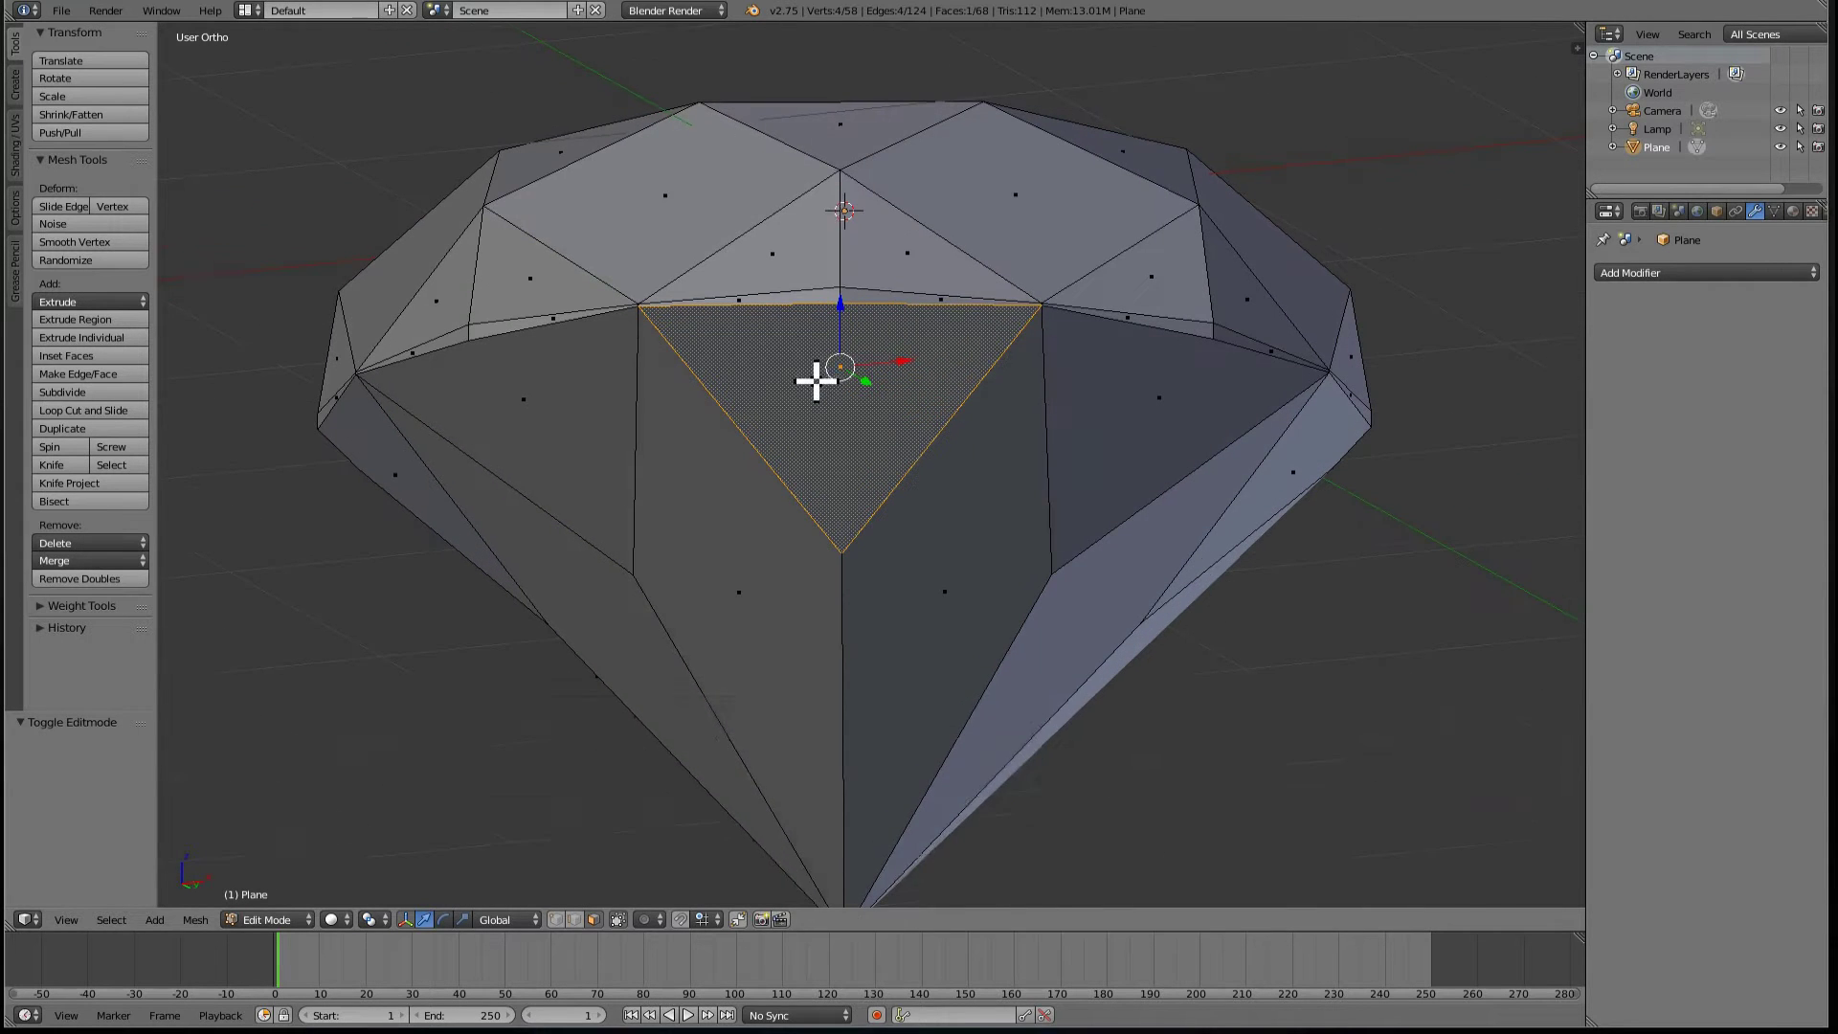
key(k)
click(840, 305)
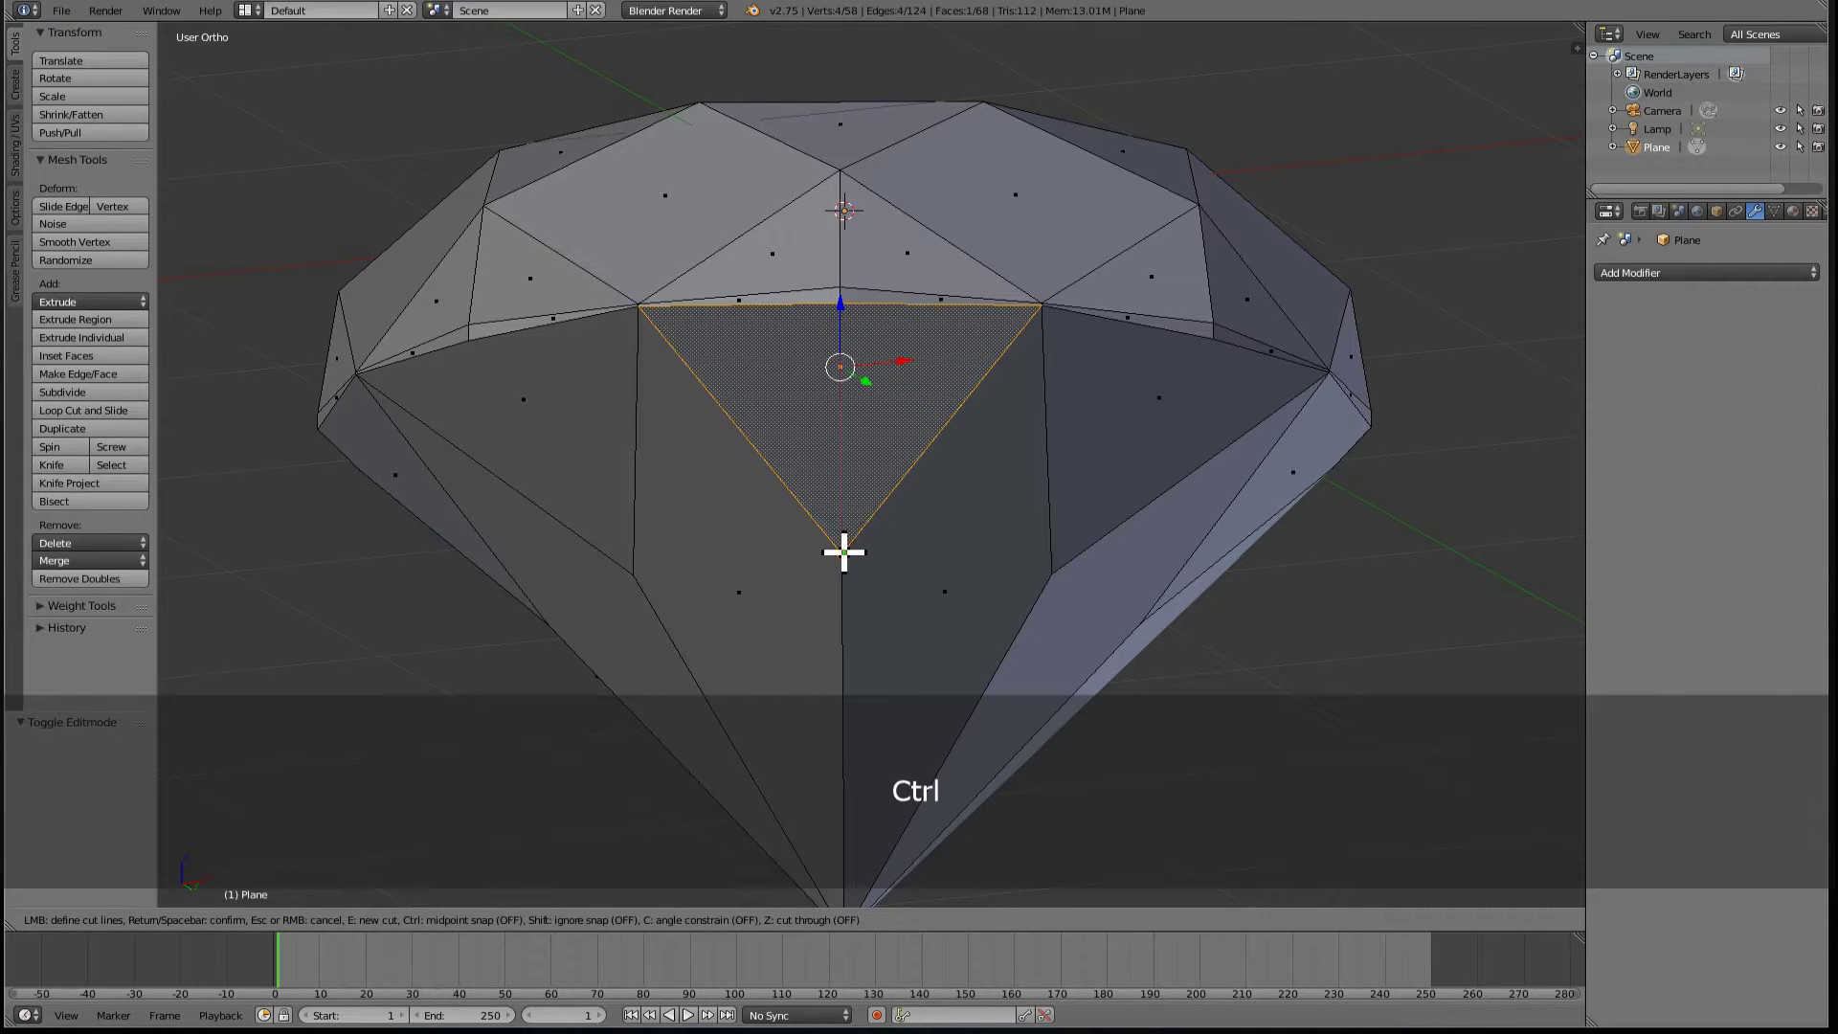
click(843, 552)
key(Return)
- Split the second triangular pavilion facet with a knife cut from its middle girdle vertex to its lower corner
middle_drag(844, 552, 781, 538)
key(k)
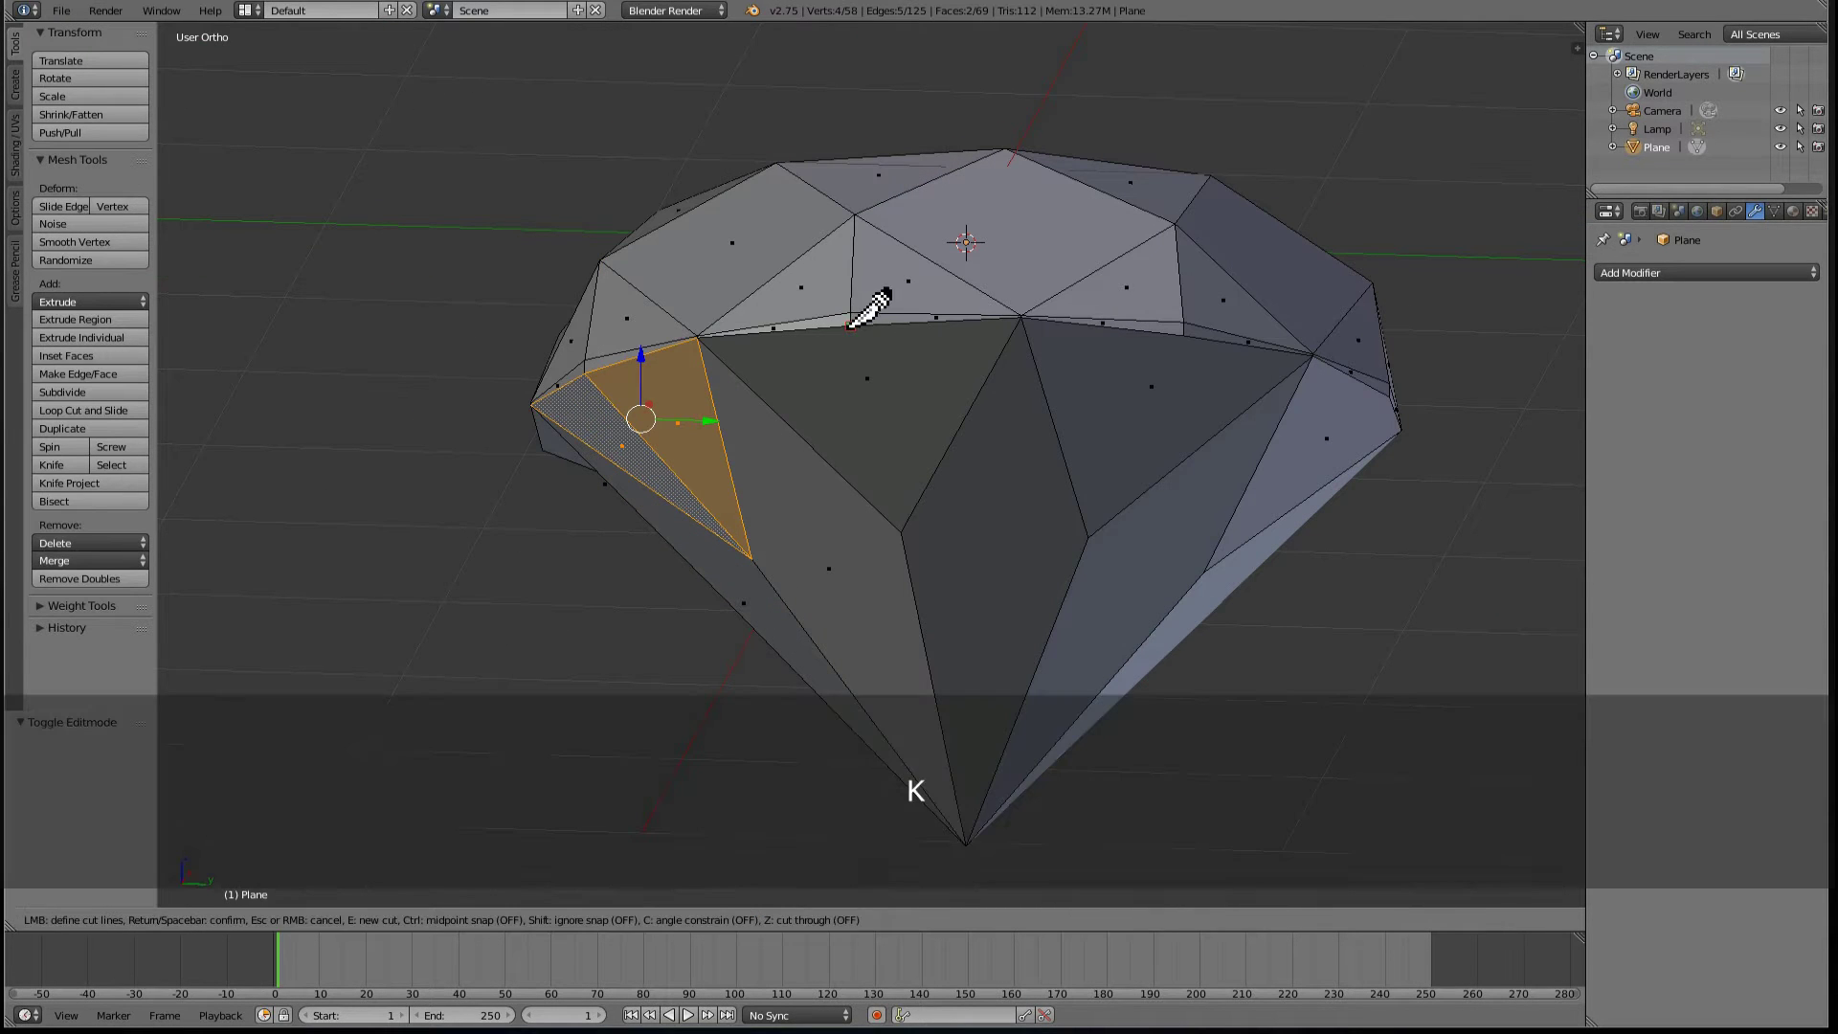
click(850, 326)
key(ctrl)
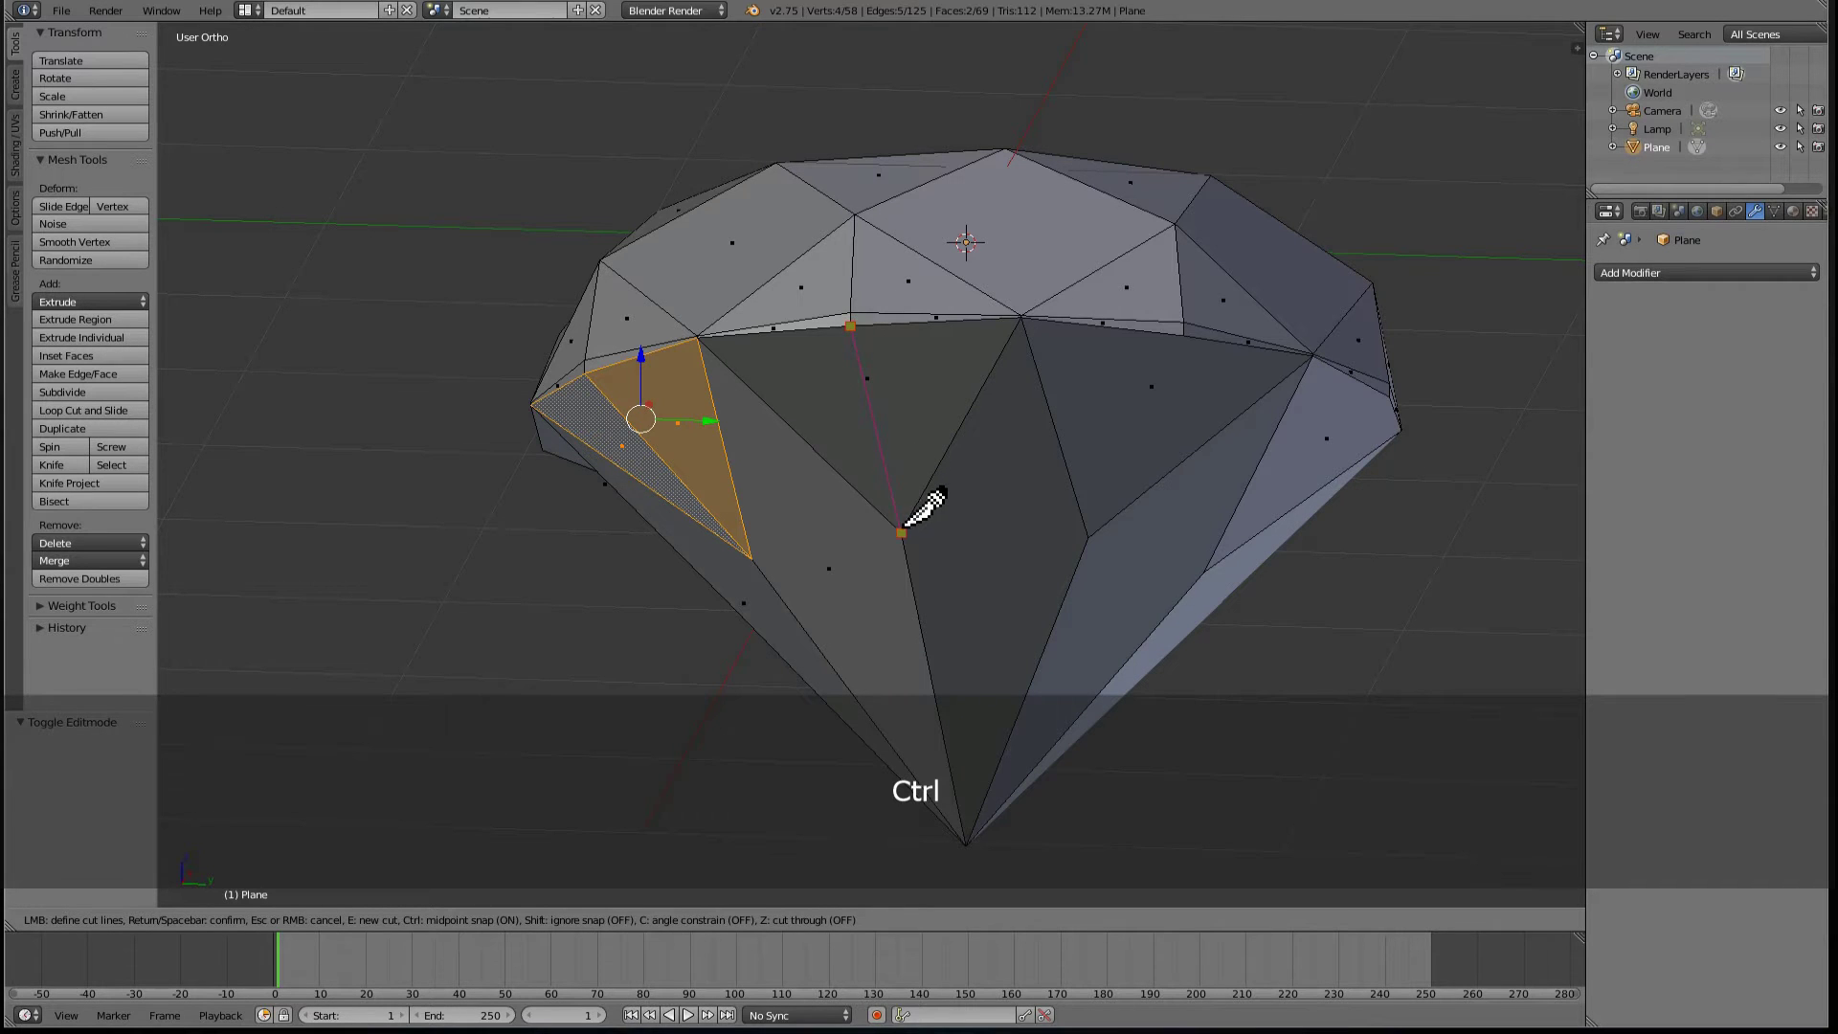
click(900, 532)
key(Return)
- Split the third triangular pavilion facet with a knife cut from its middle girdle vertex to its lower corner
middle_drag(903, 529, 1059, 403)
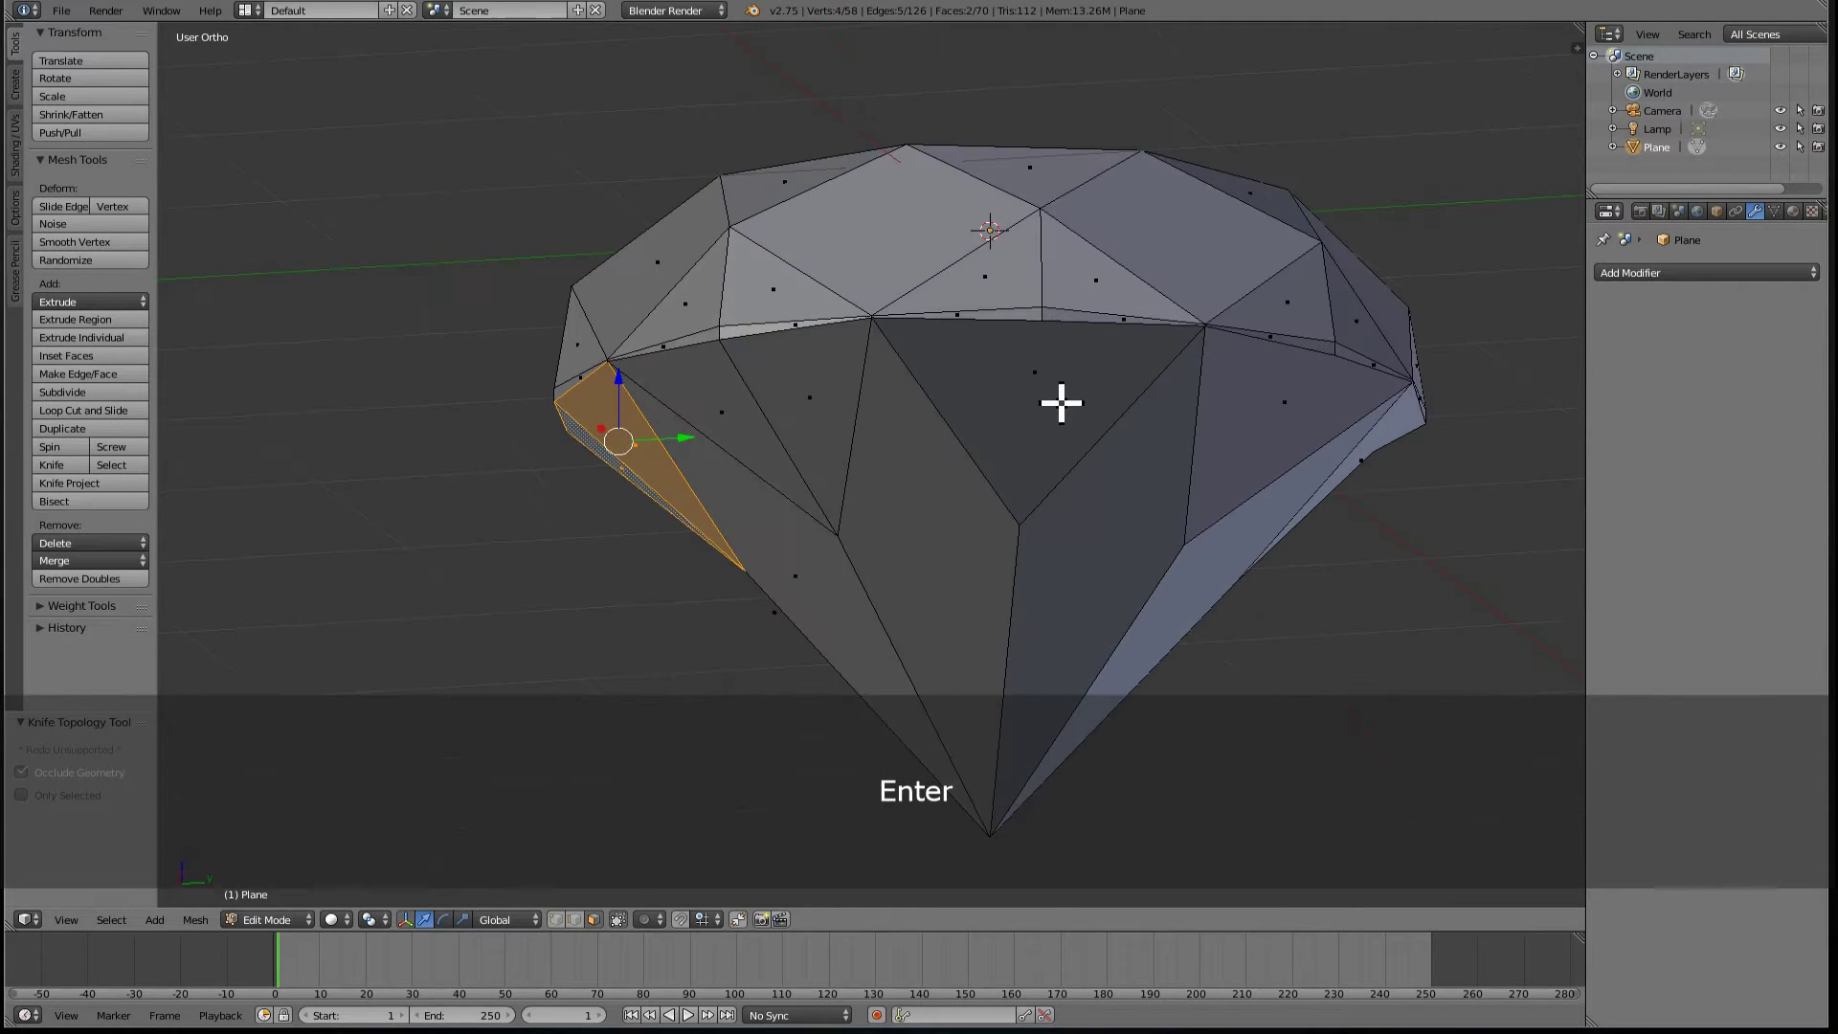
key(k)
click(1041, 321)
key(ctrl)
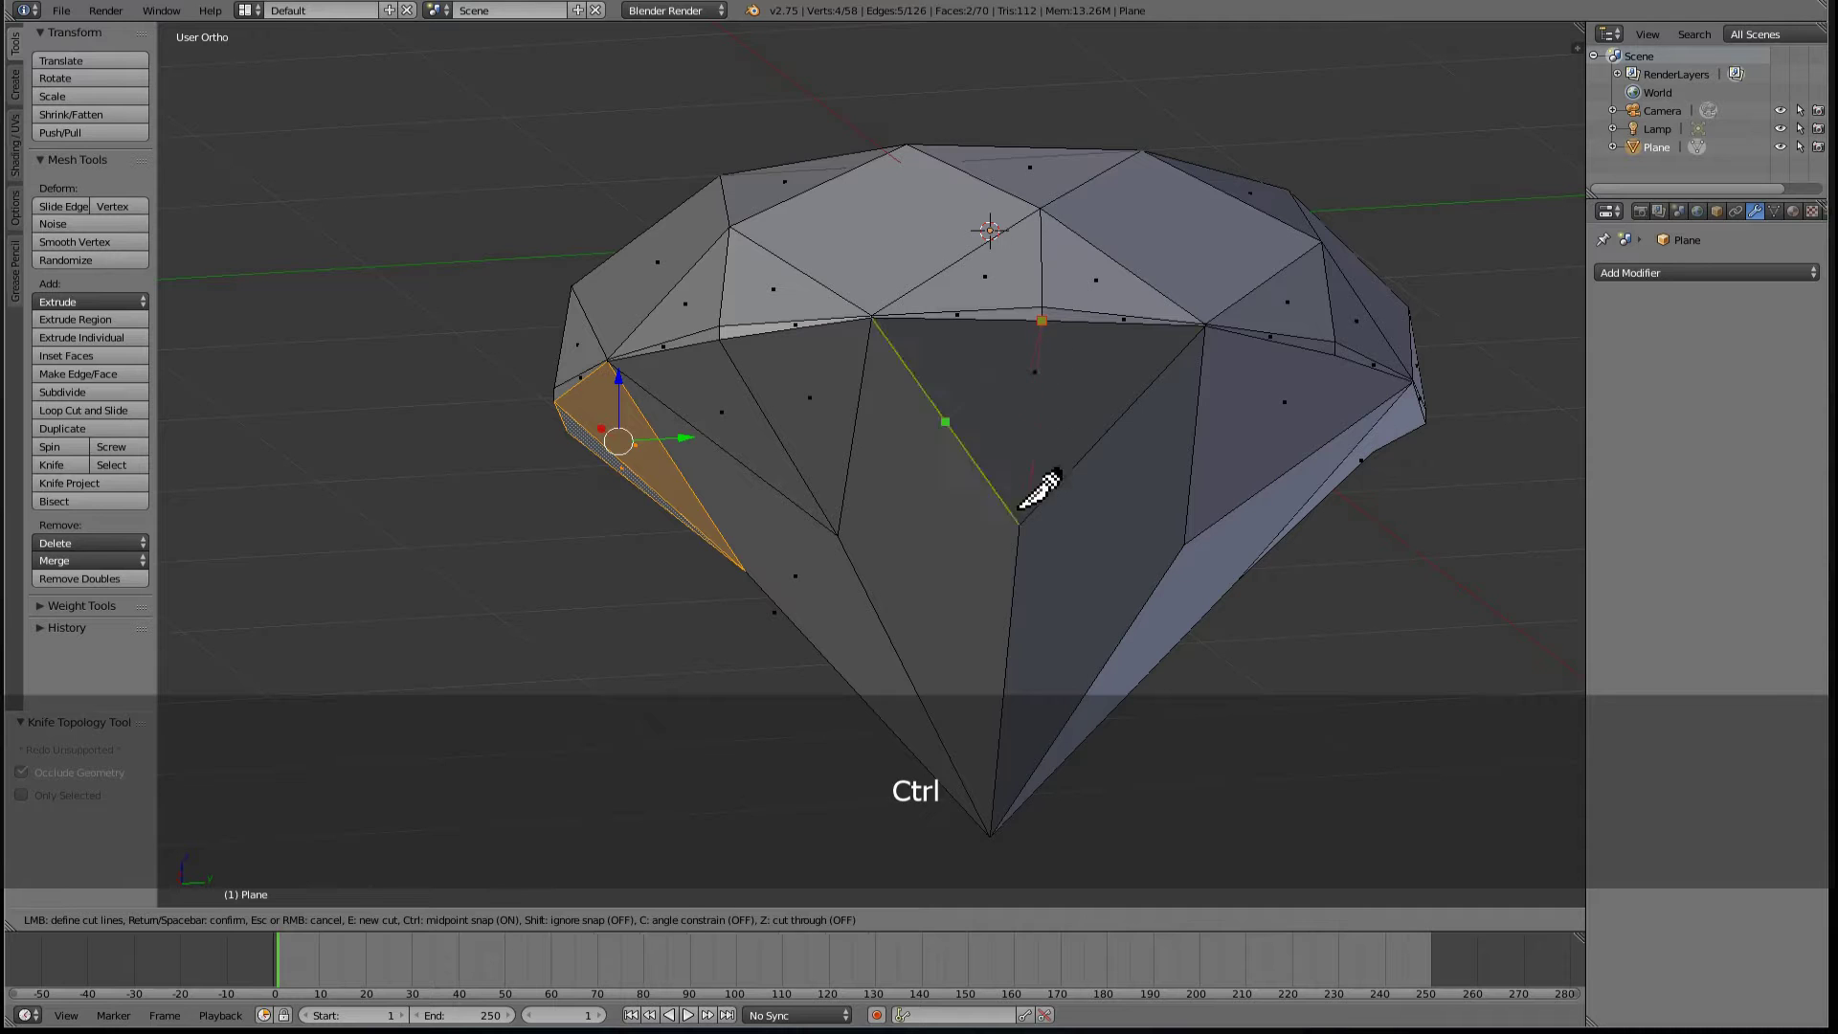
click(1021, 524)
key(Return)
- Split the fourth triangular pavilion facet with a knife cut from its middle girdle vertex to its lower corner
middle_drag(1157, 497, 1093, 234)
key(k)
click(1121, 288)
key(ctrl)
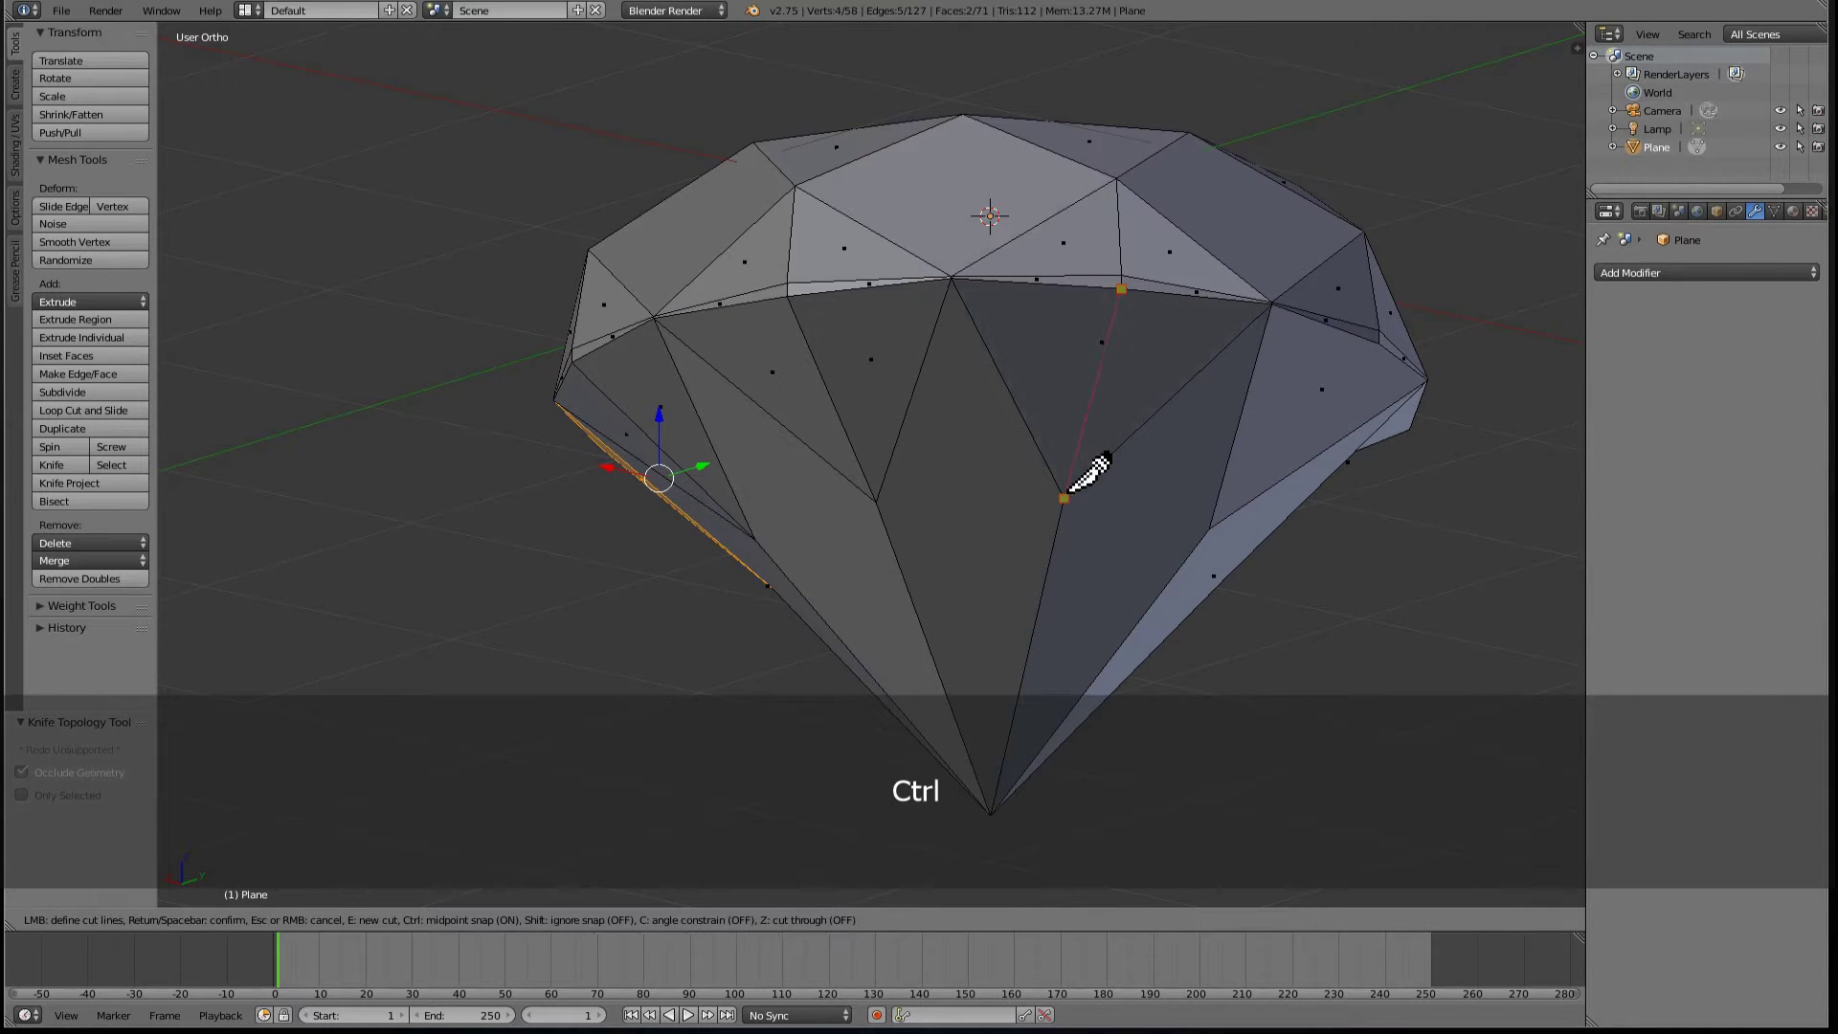
click(1065, 496)
key(Return)
- Split the fifth triangular pavilion facet with a knife cut from its middle girdle vertex to its lower corner
middle_drag(1066, 492, 1132, 361)
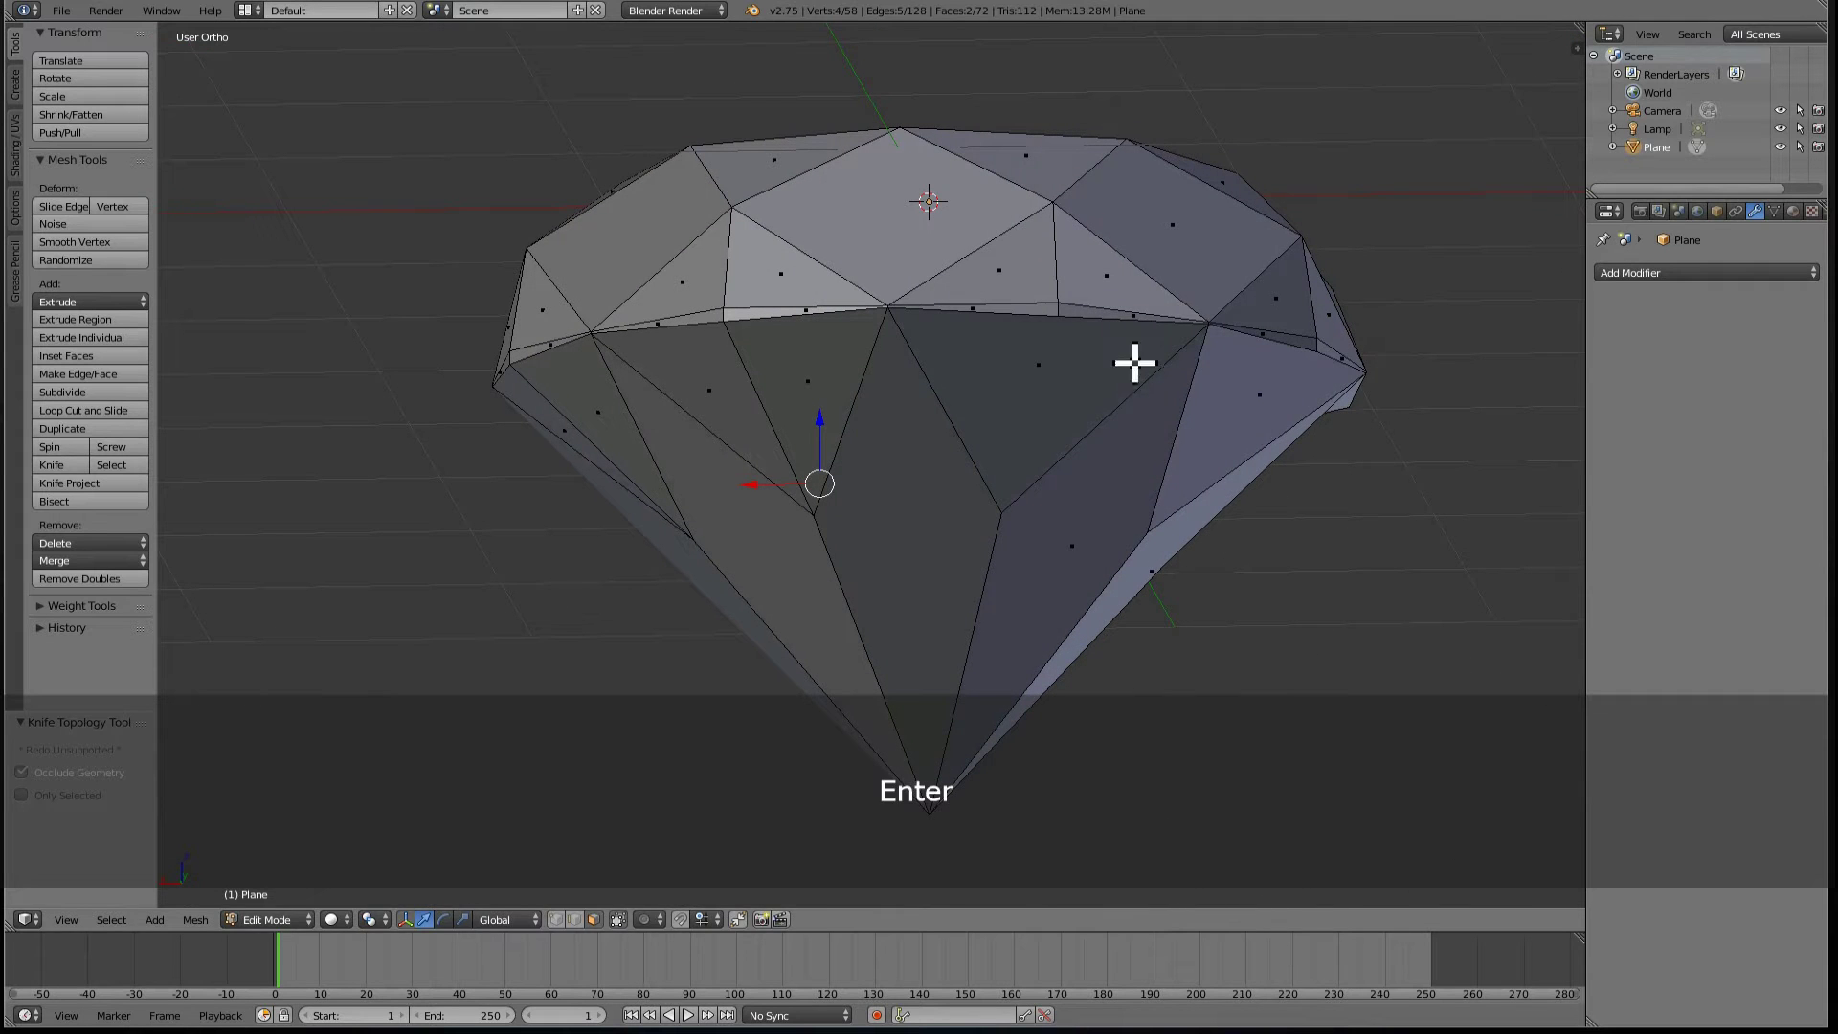
key(k)
click(1057, 316)
key(ctrl)
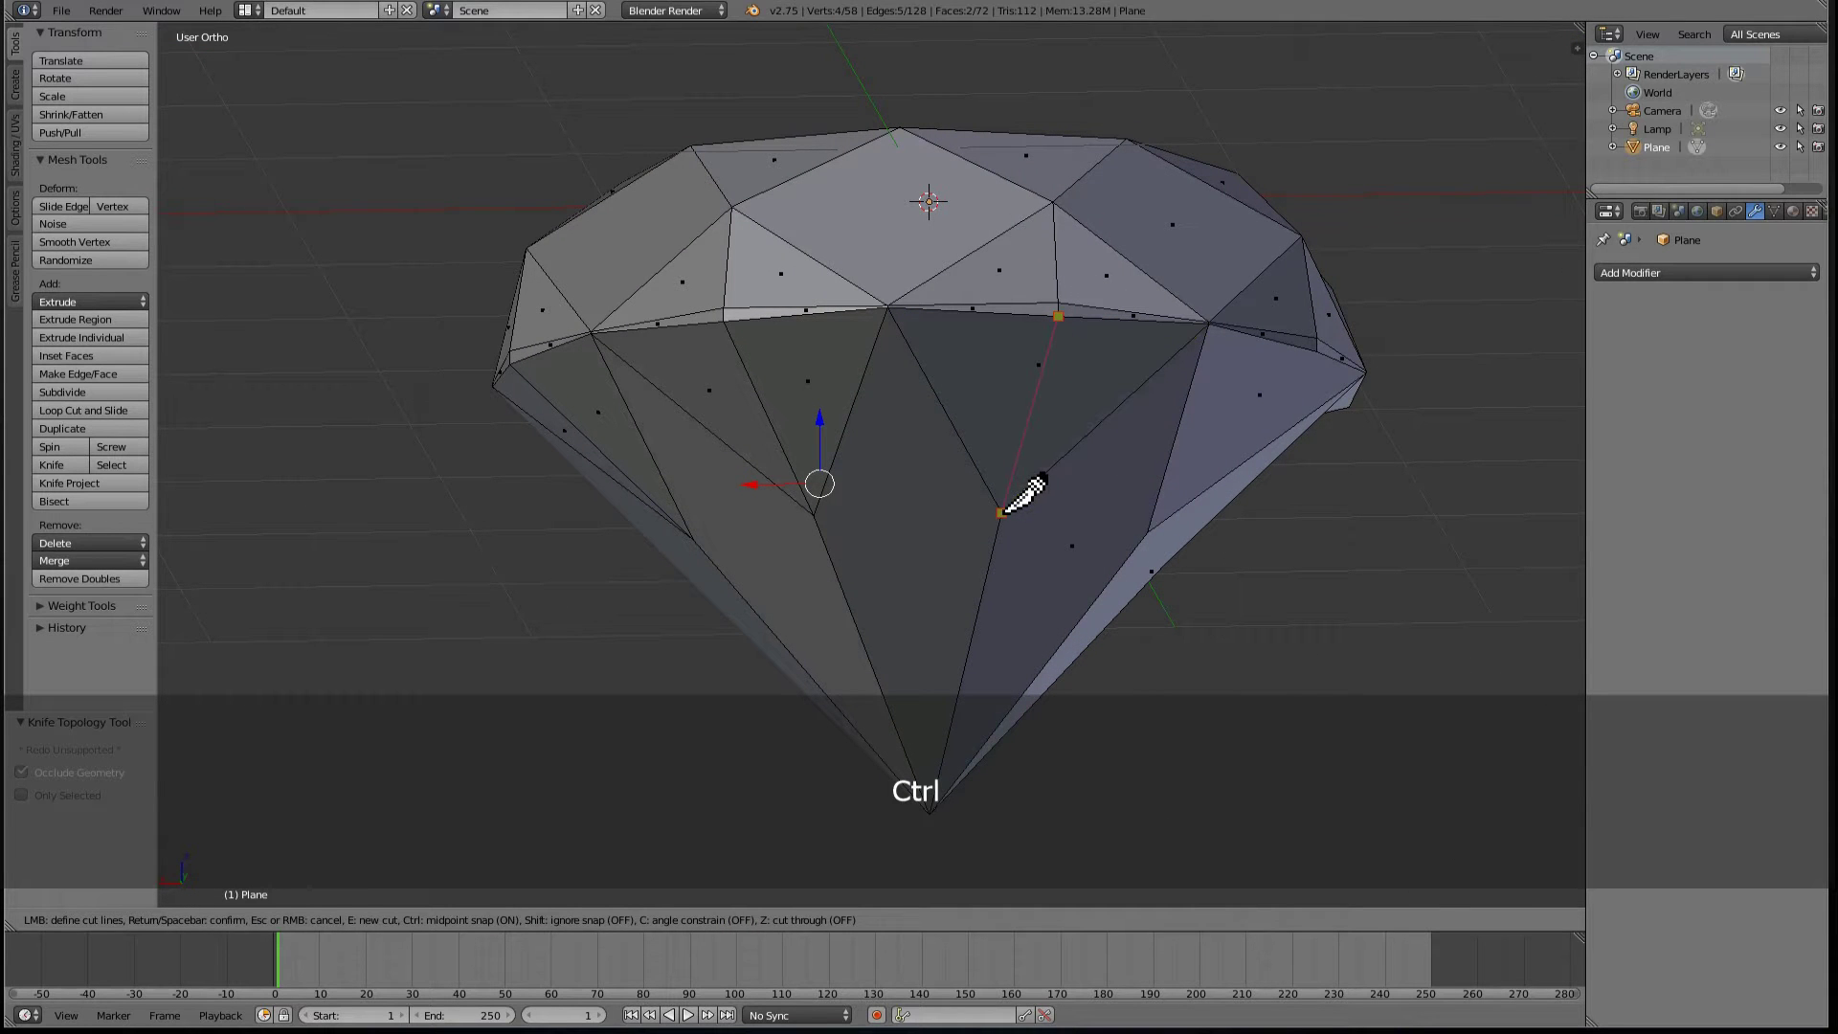
click(1001, 512)
key(Return)
- Split the sixth triangular pavilion facet with a knife cut from its middle girdle vertex to its lower corner
middle_drag(1014, 514, 944, 488)
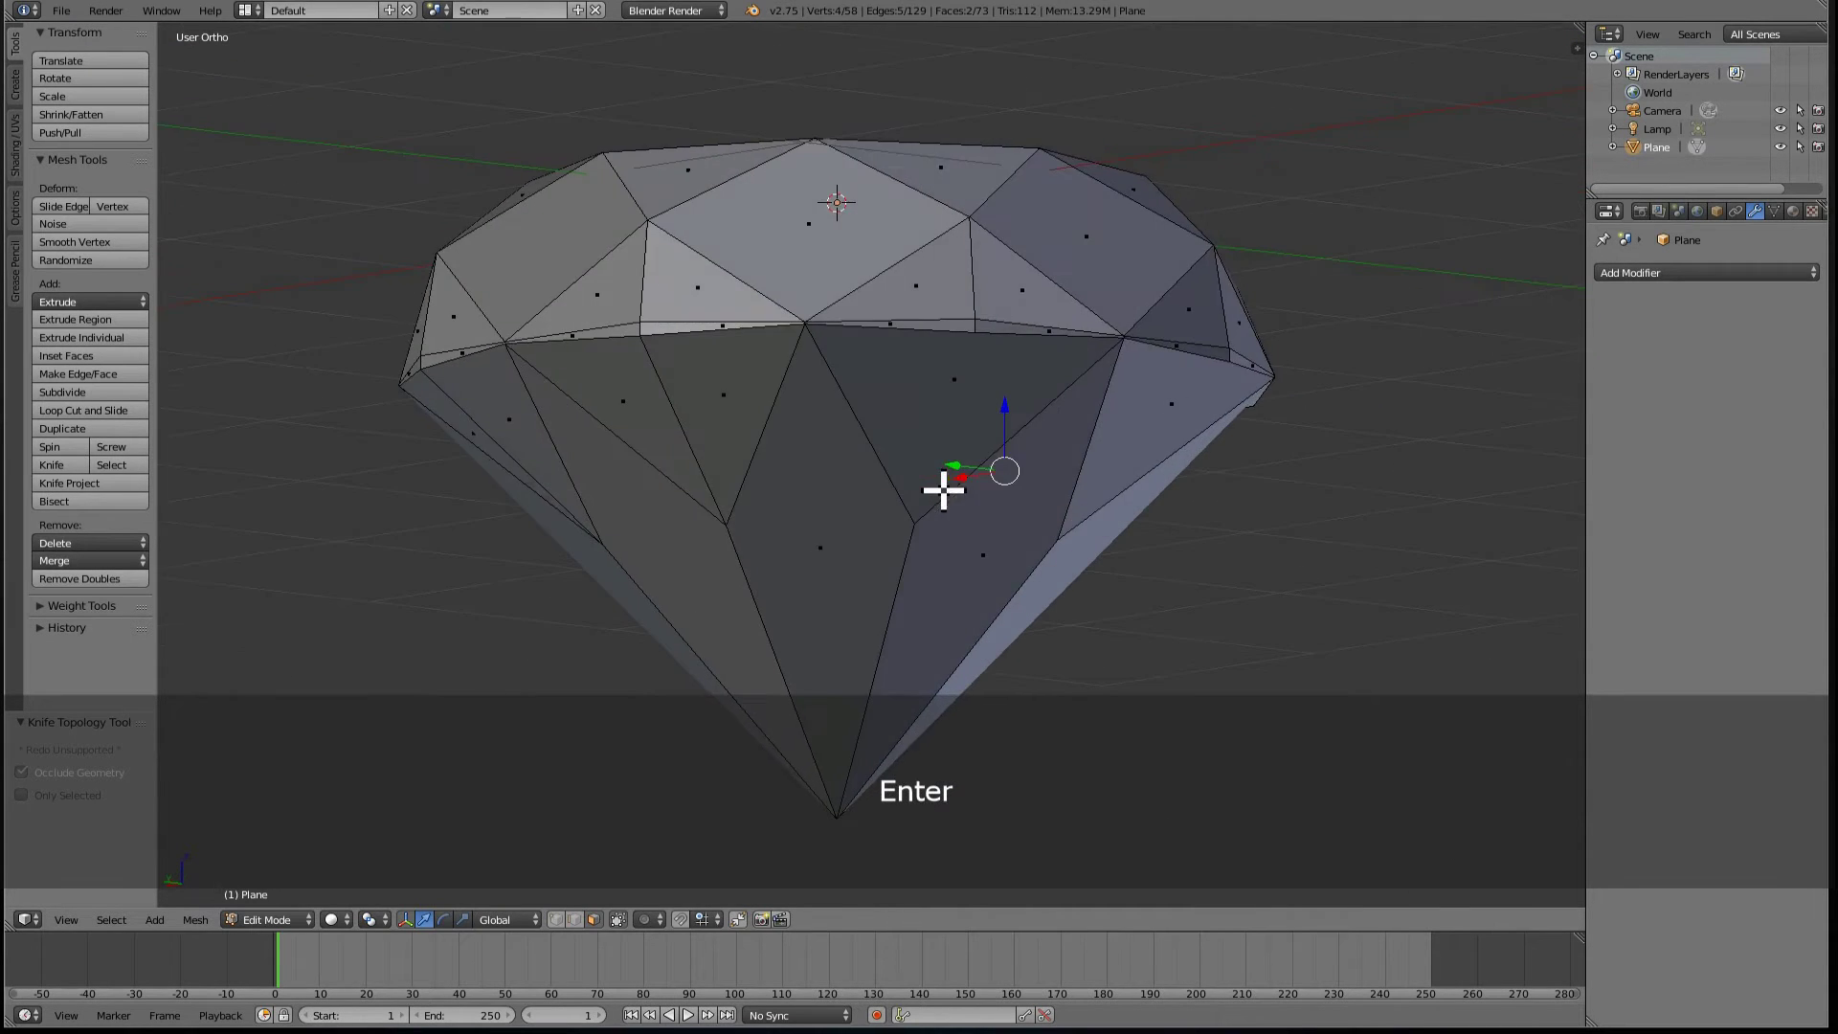
right_click(978, 333)
key(k)
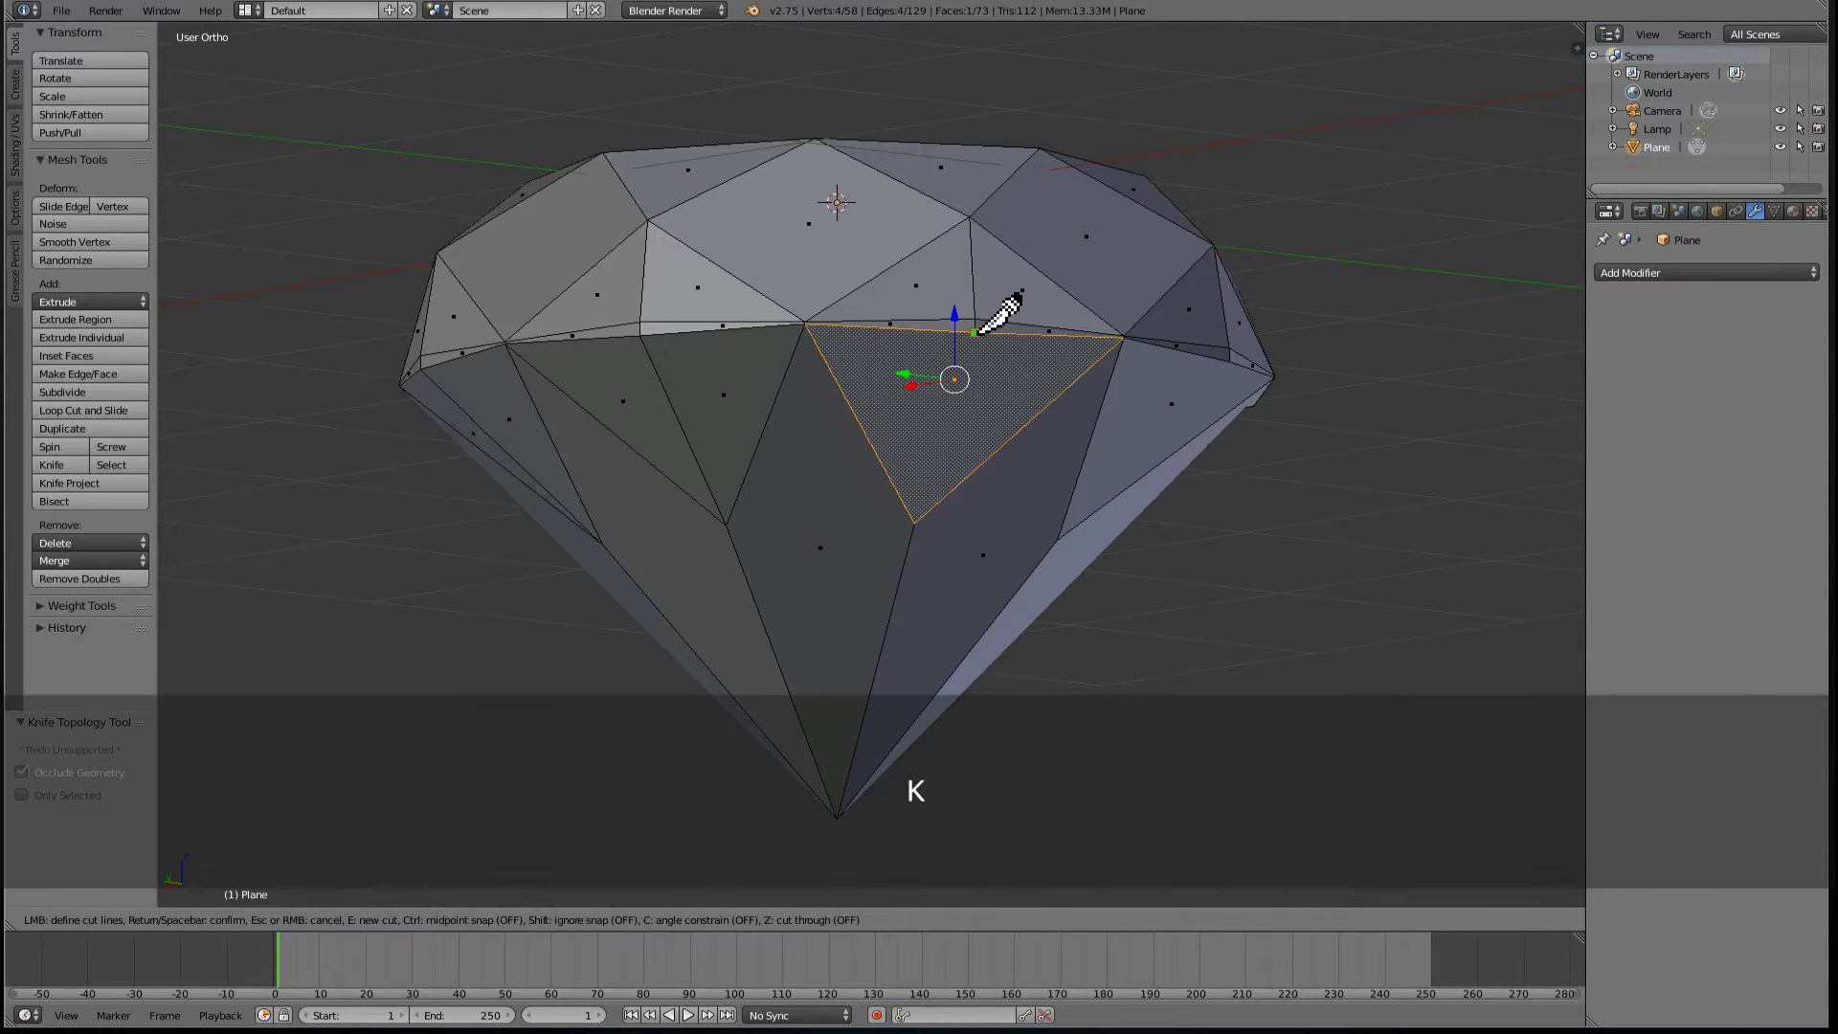
key(ctrl)
click(914, 523)
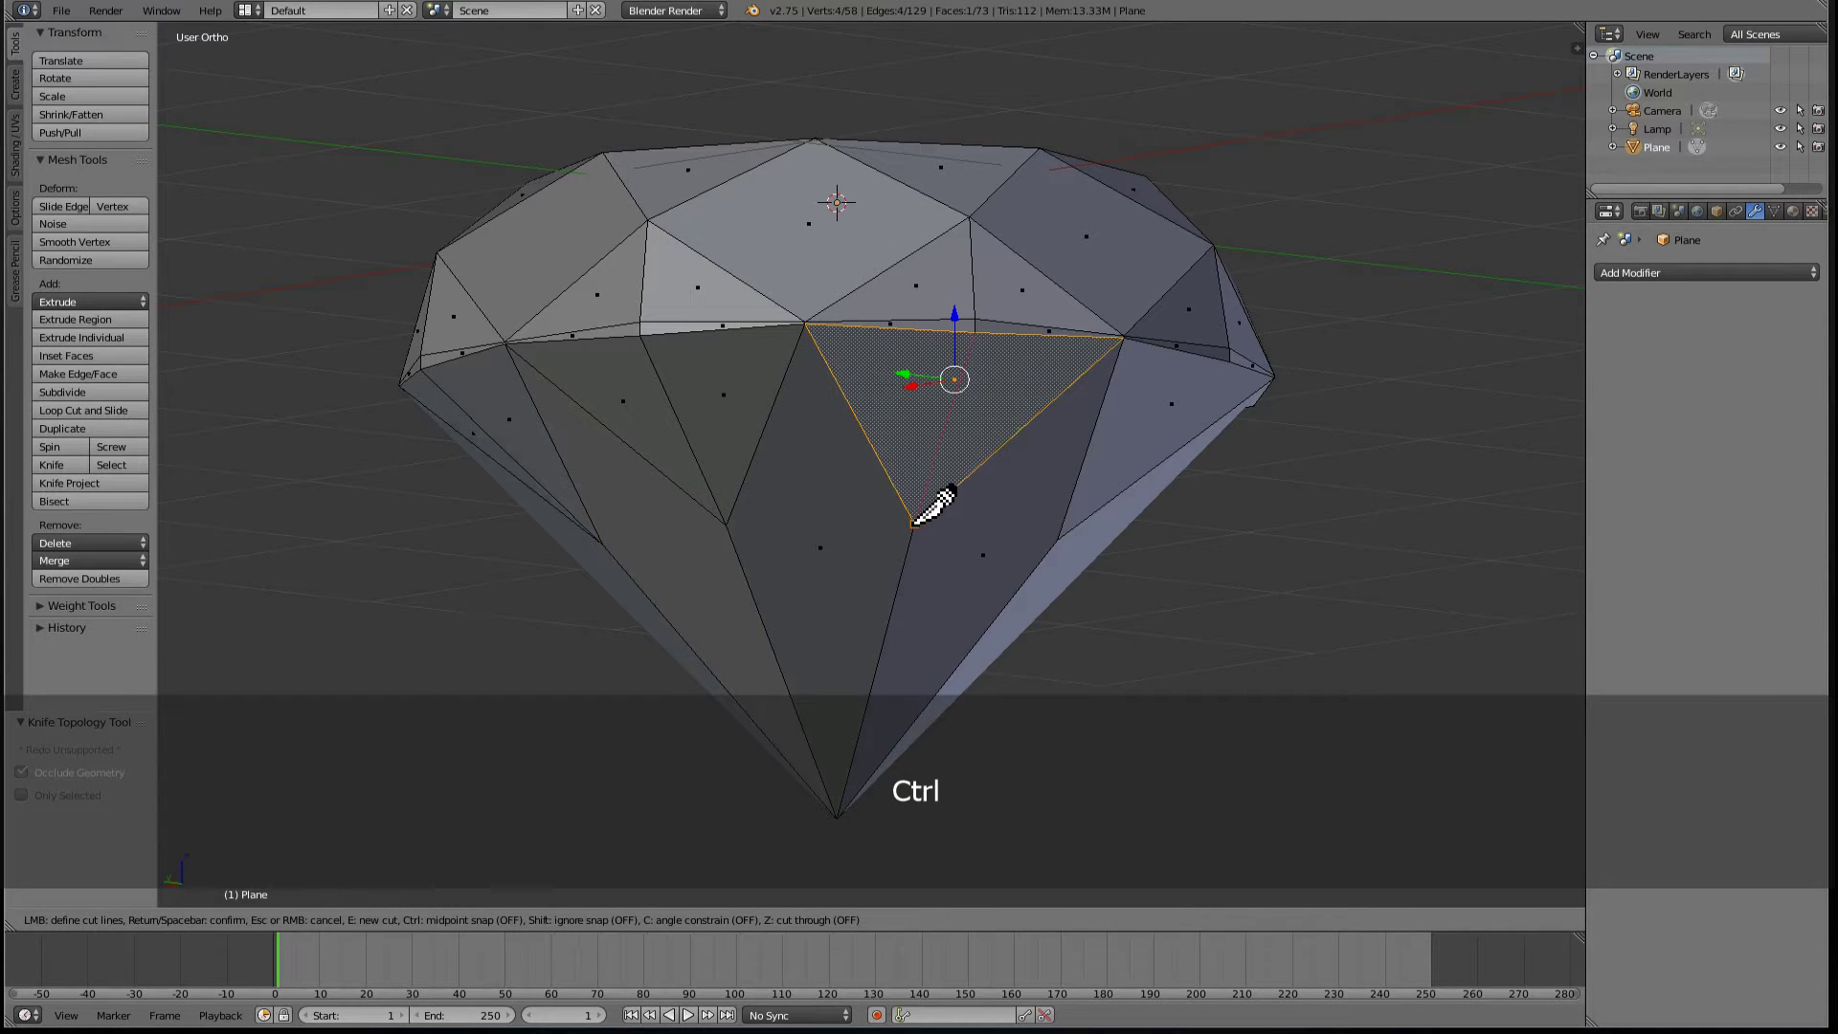
key(Return)
- Split the seventh triangular pavilion facet with a knife cut from its middle girdle vertex to its lower corner
middle_drag(924, 525, 824, 478)
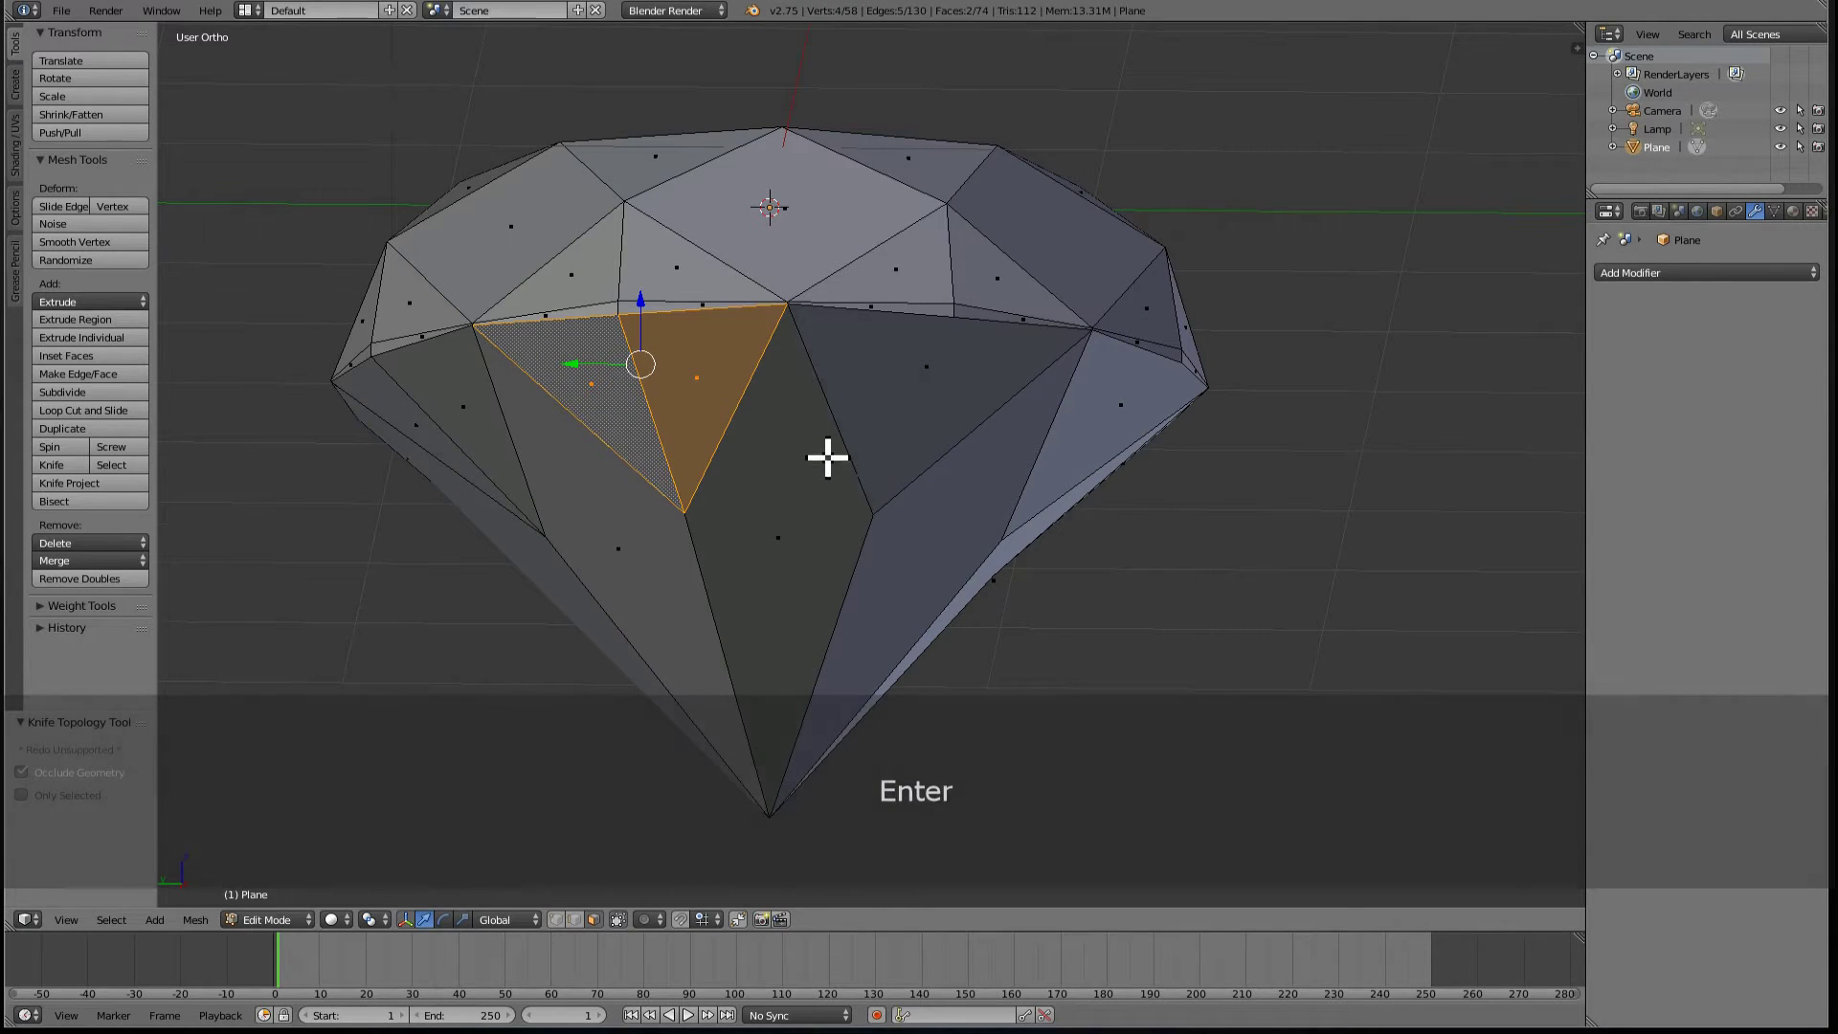
key(k)
click(953, 318)
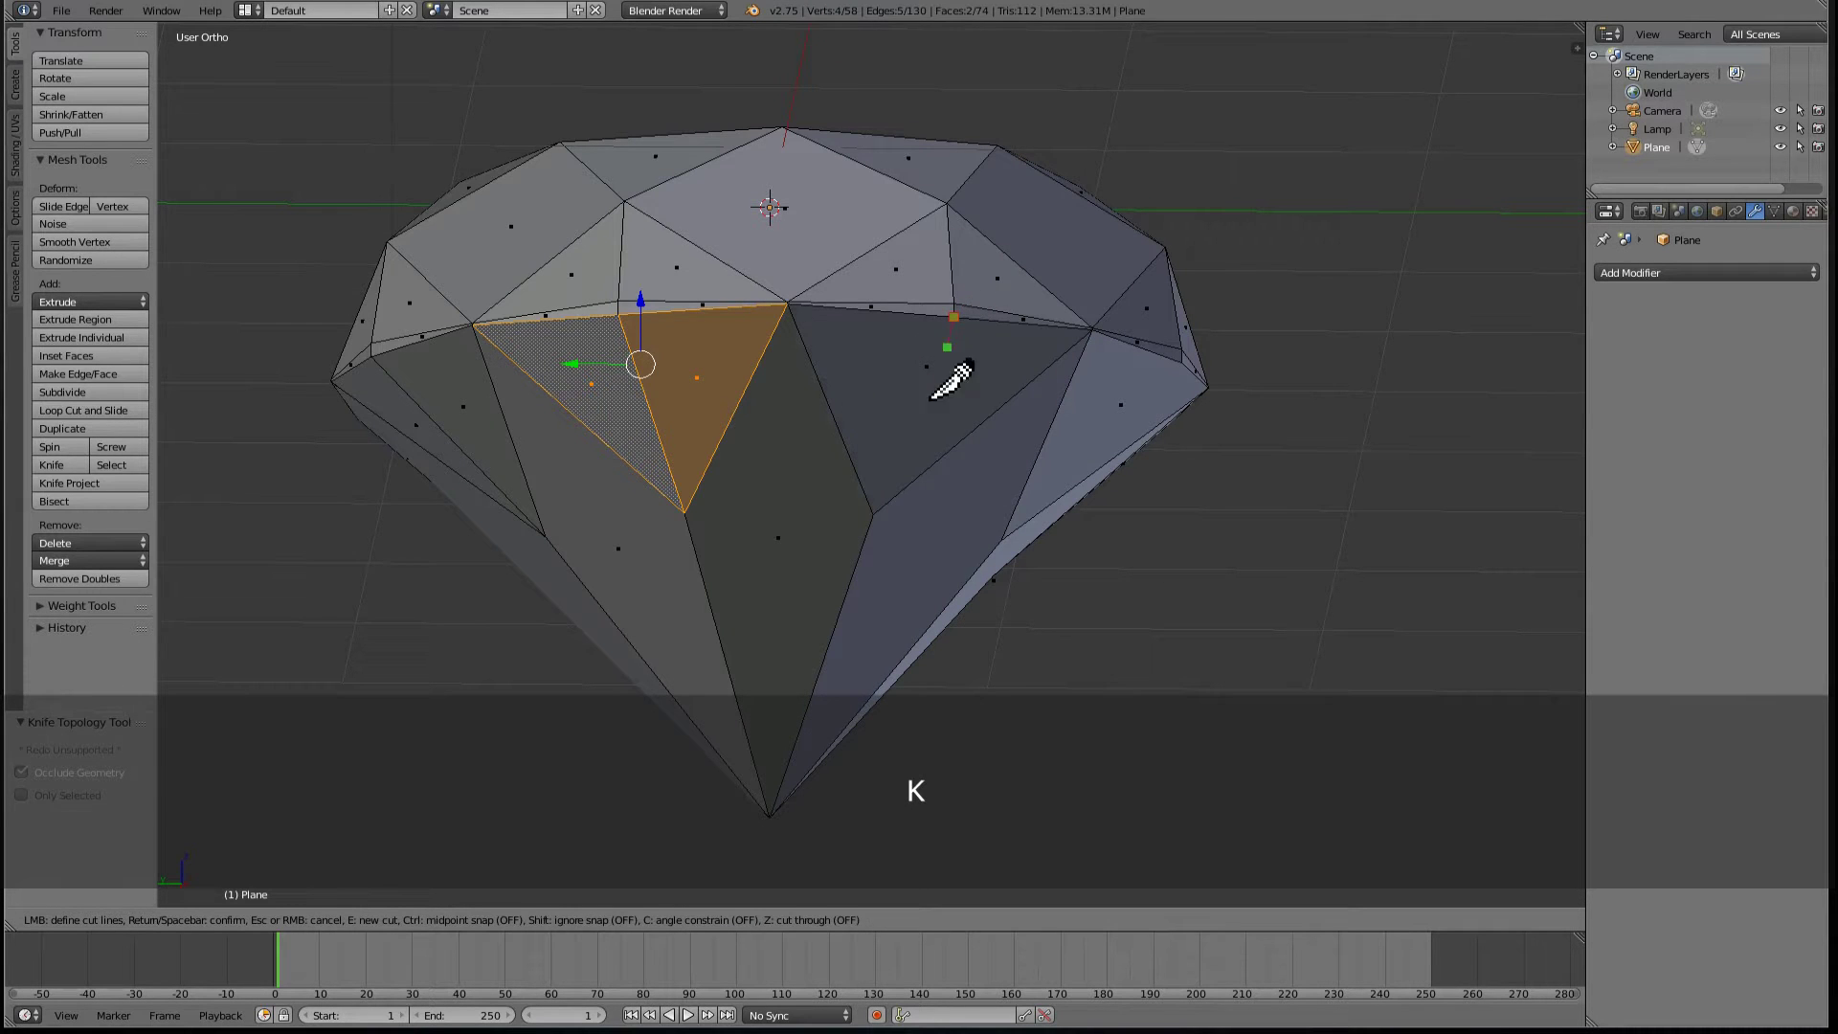
click(872, 514)
key(Return)
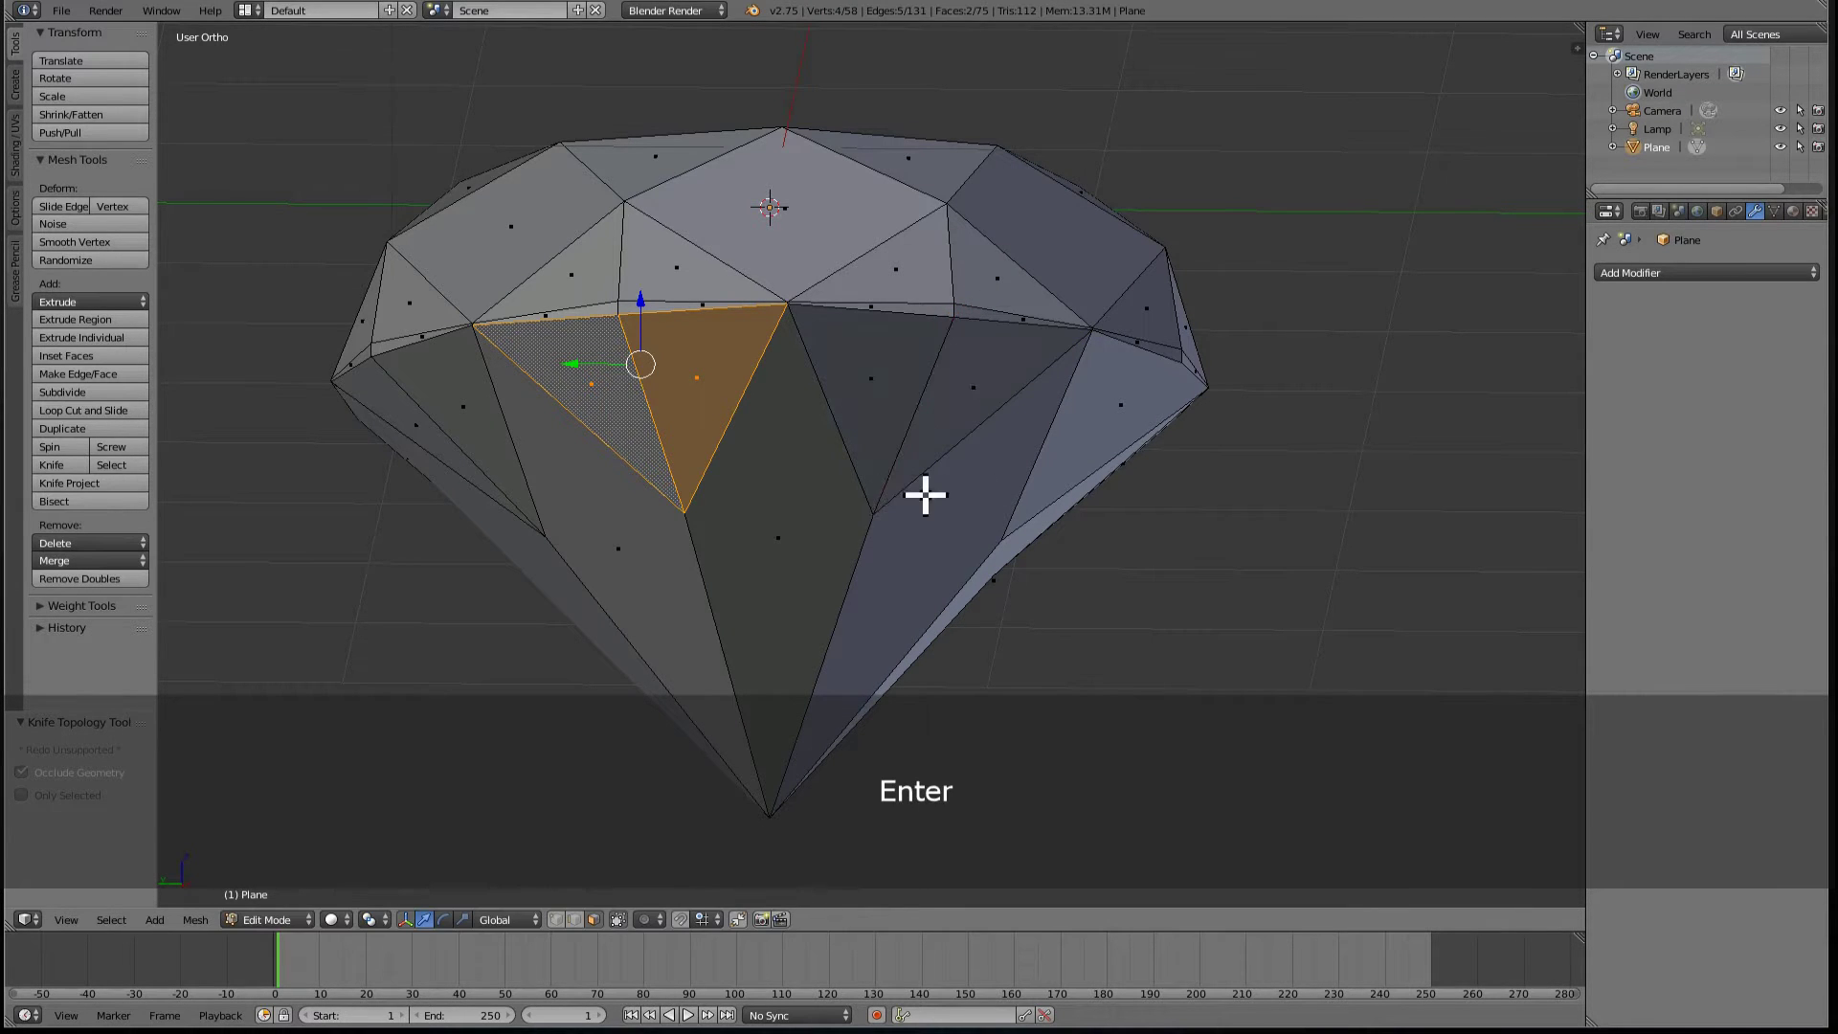
- Split the eighth triangular pavilion facet with a knife cut from its middle girdle vertex to its lower corner
middle_drag(923, 492, 823, 483)
right_click(828, 368)
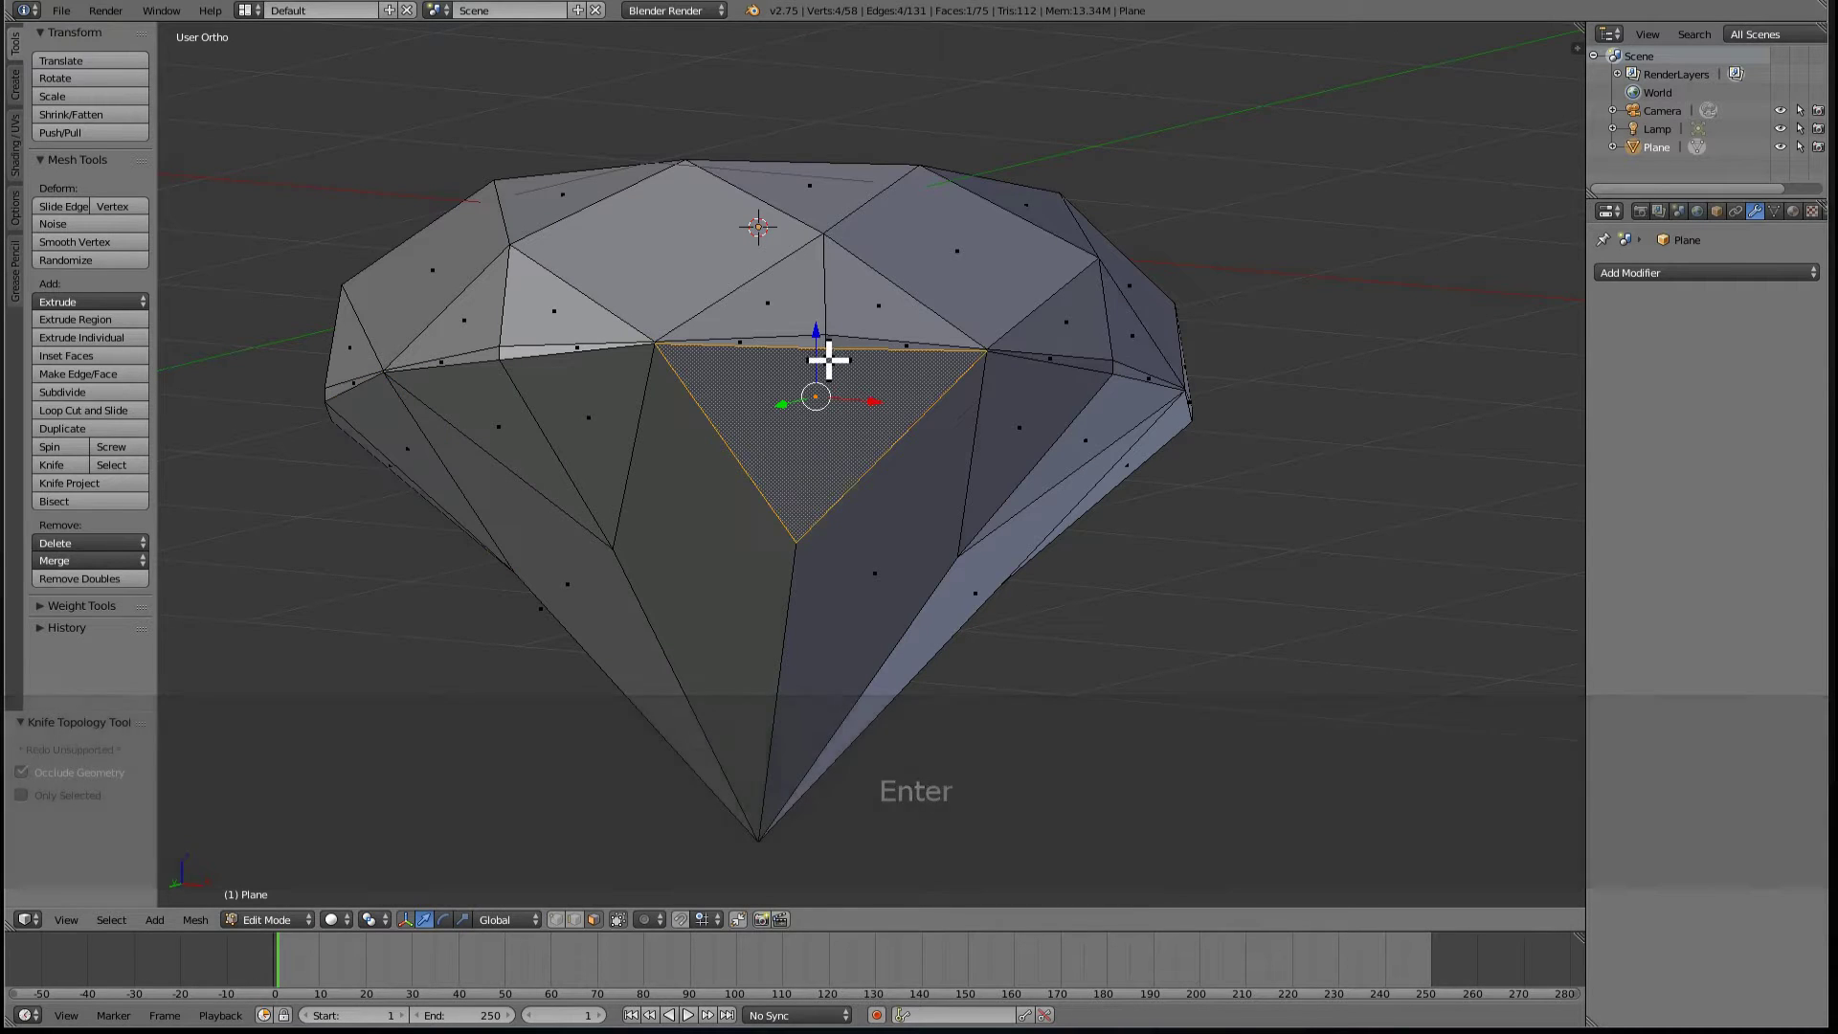
key(k)
click(804, 534)
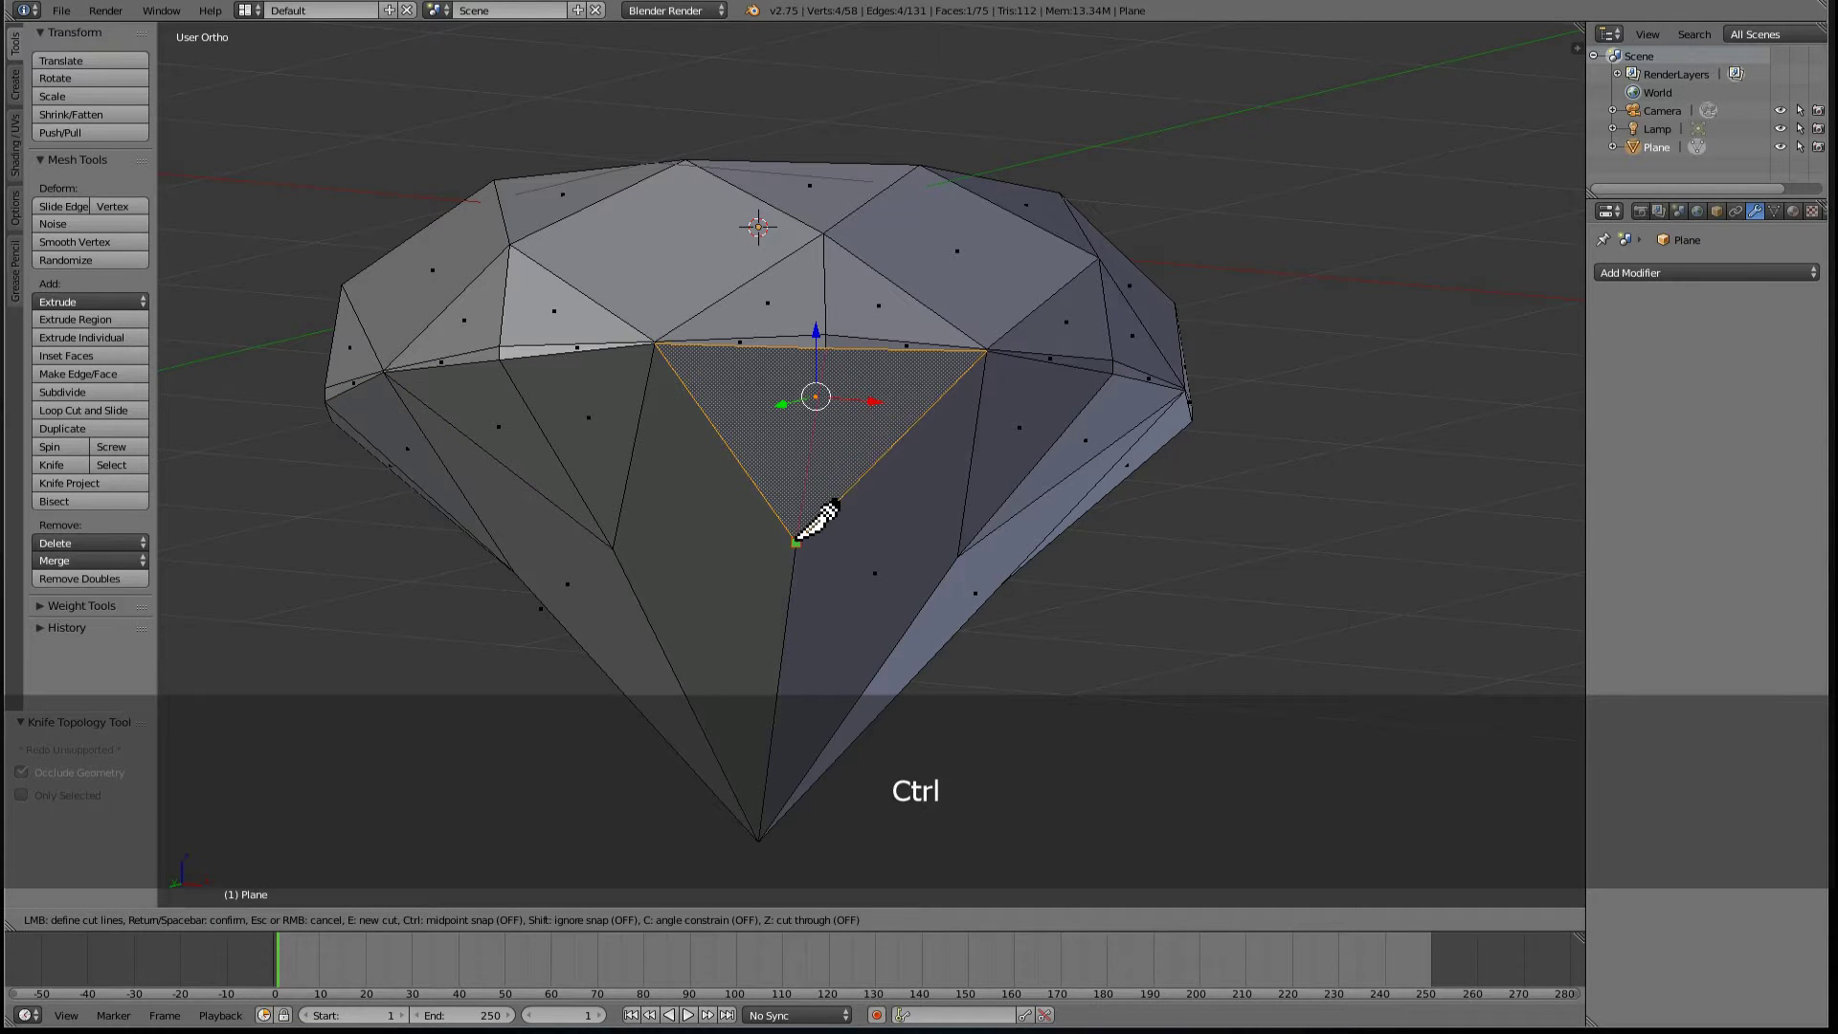
key(Return)
- Move the diamond's bottom tip vertex upward along Z to make the pavilion shallower, then return to Object Mode
middle_drag(822, 513, 883, 559)
key(Tab)
scroll(759, 563, down, 2)
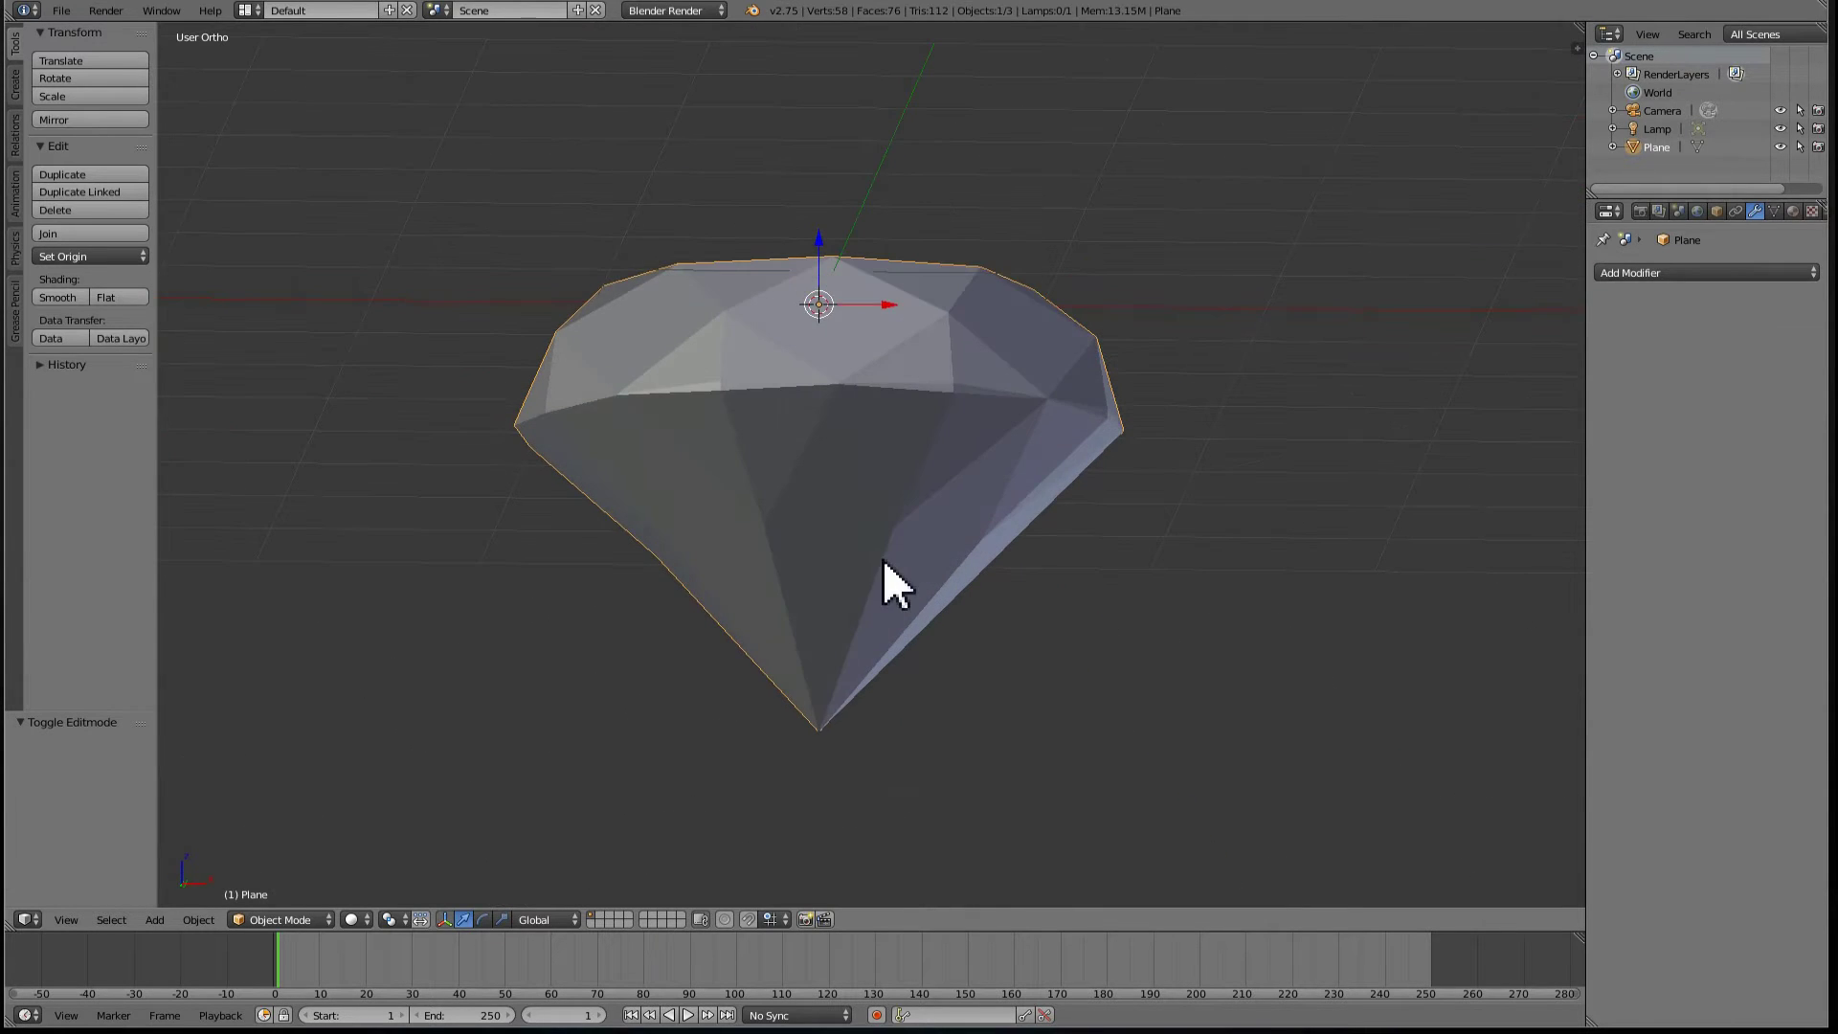
key(Tab)
key(ctrl+Tab)
click(734, 667)
right_click(823, 728)
key(g)
key(z)
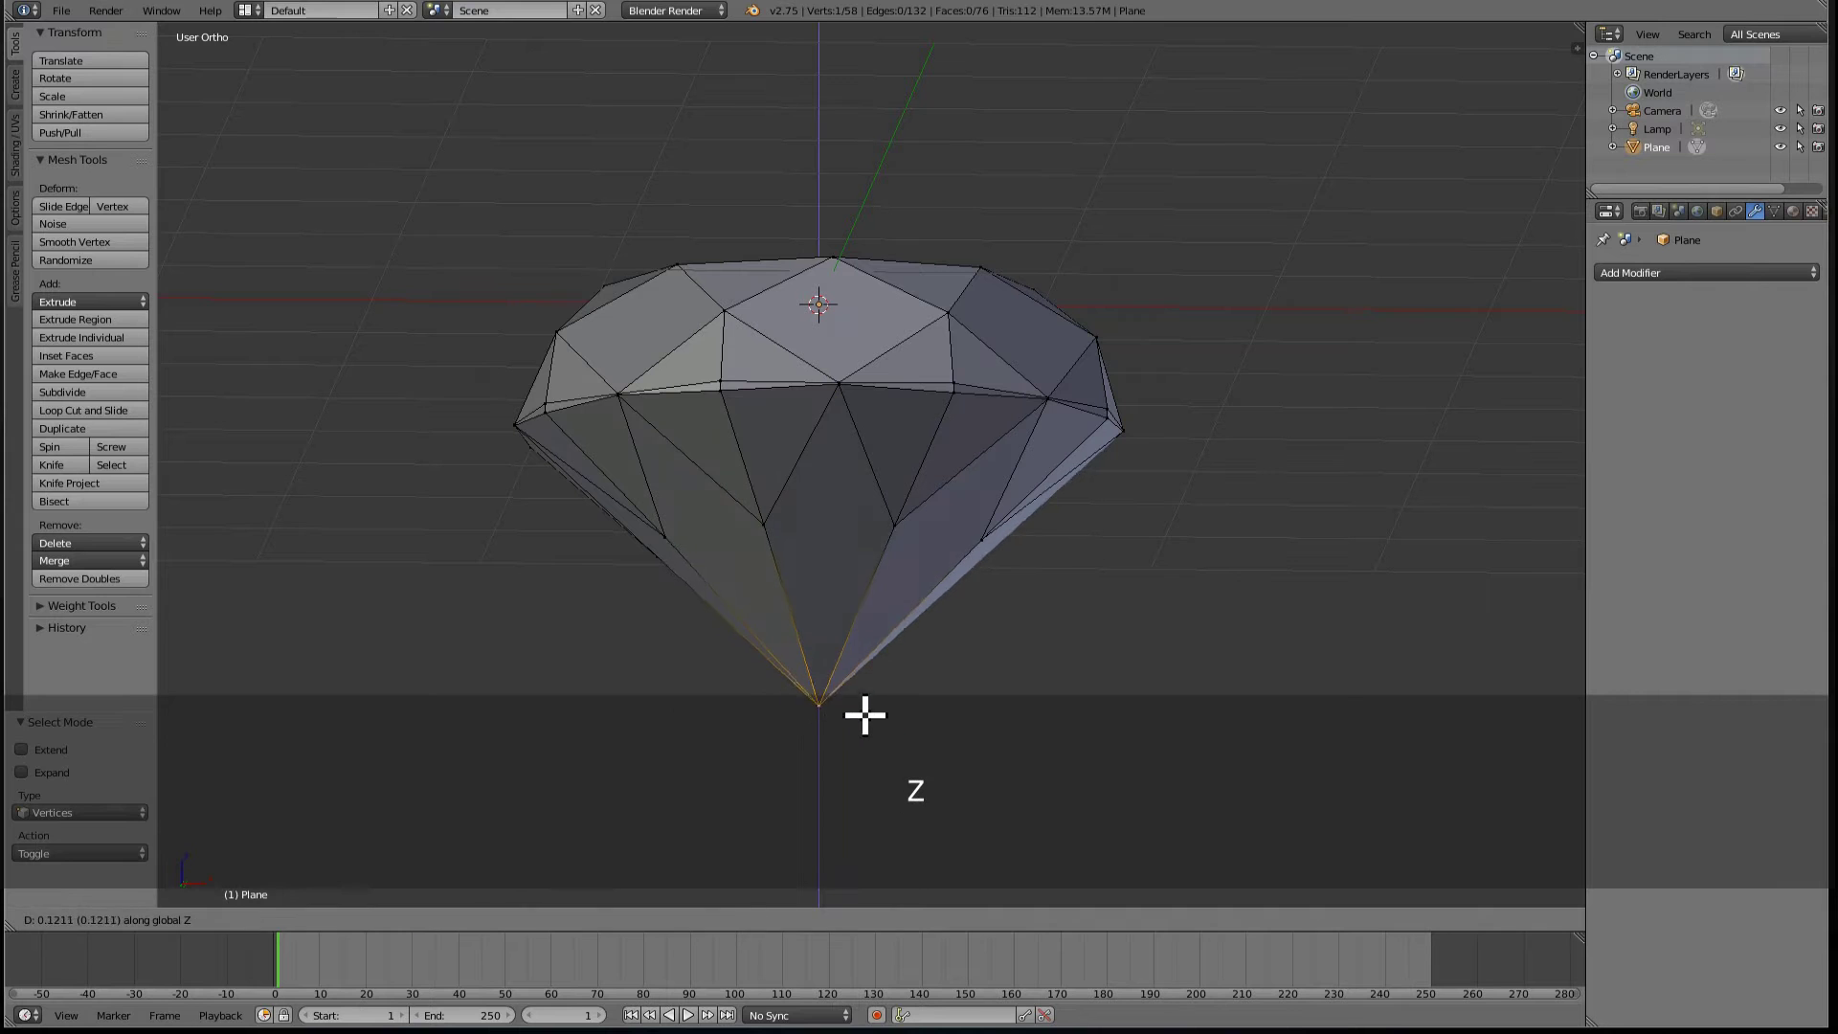
click(877, 682)
key(Tab)
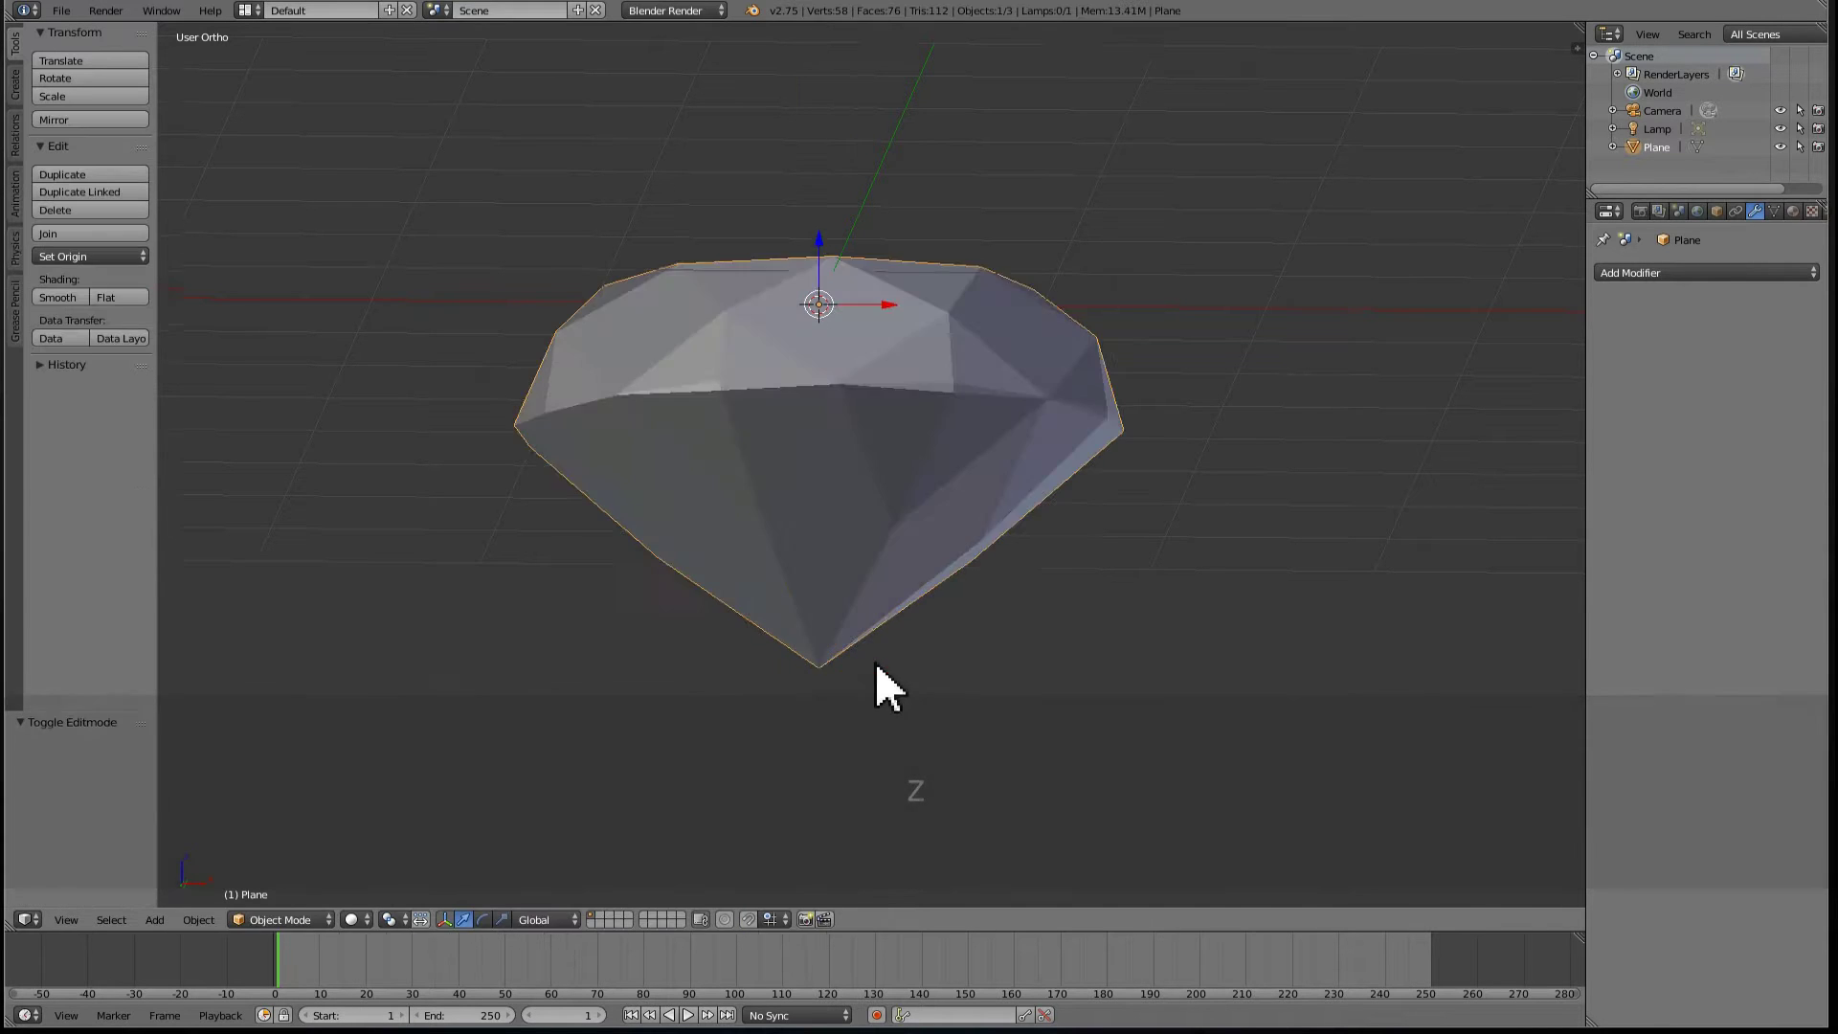
- Inspect the diamond's proportions and facets from the side and from above
middle_drag(877, 675, 911, 697)
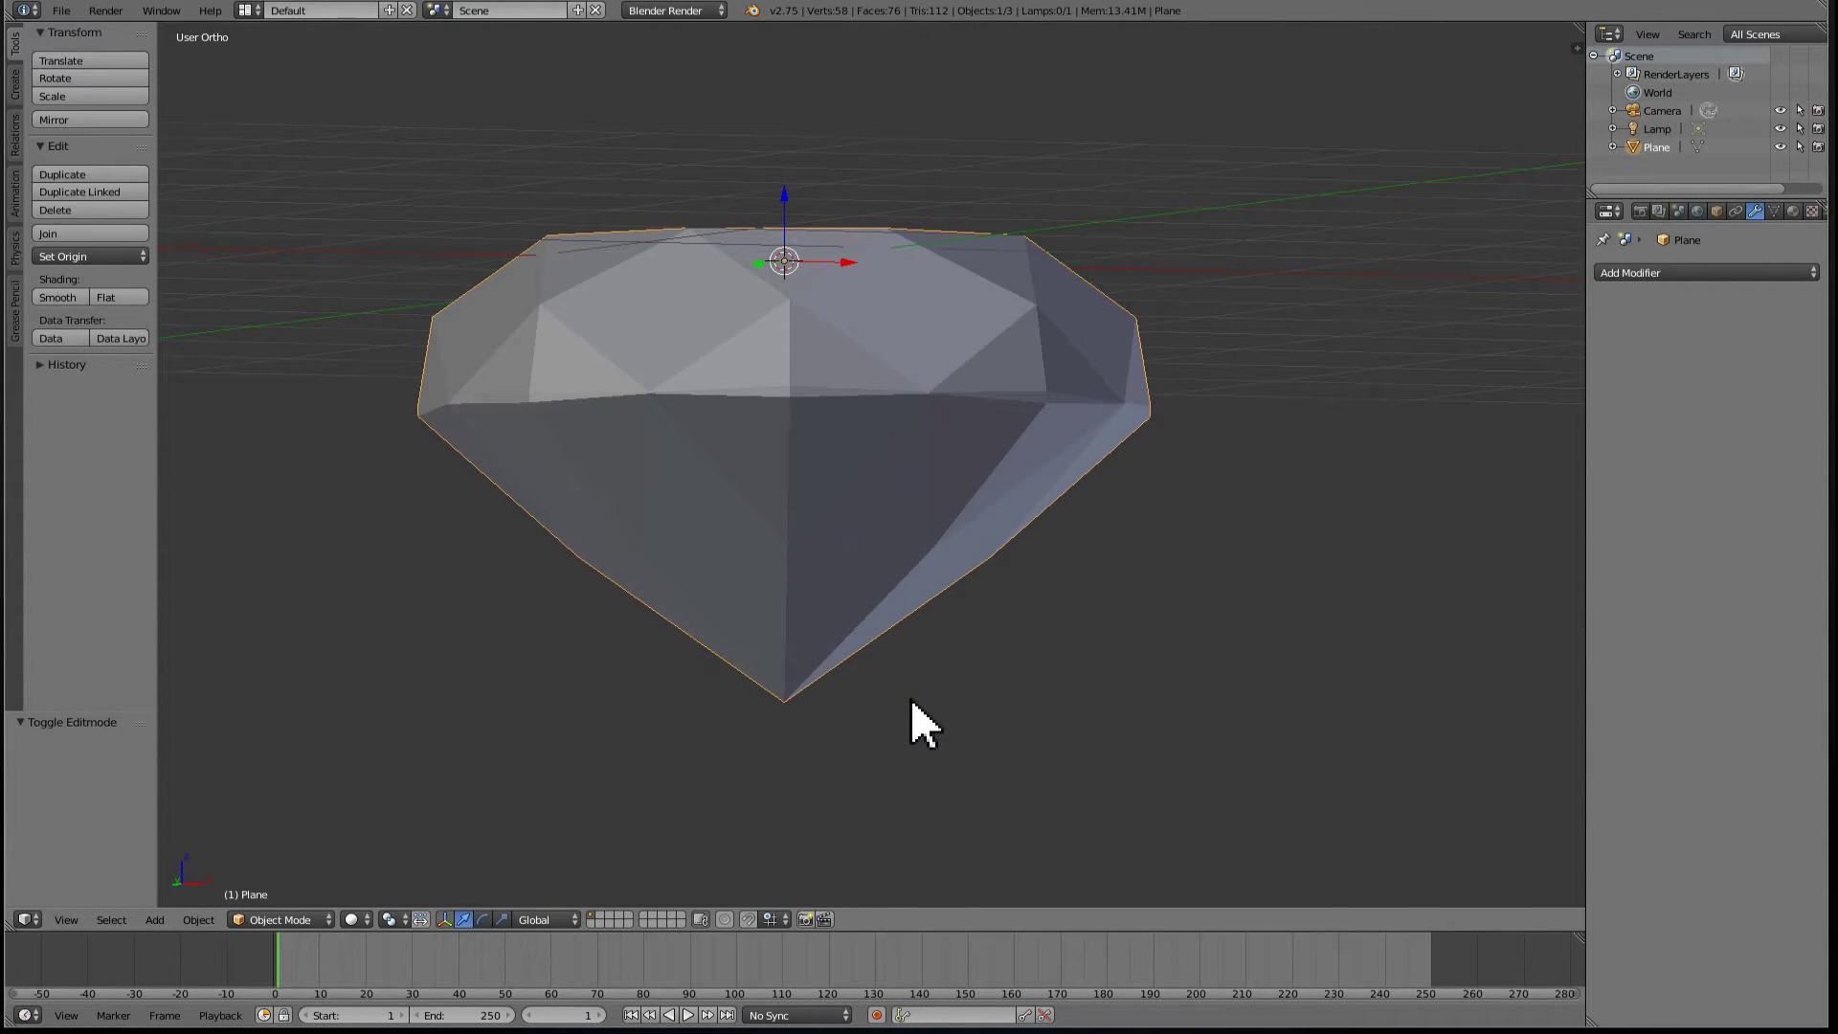
key(KP_Decimal)
middle_drag(960, 475, 956, 534)
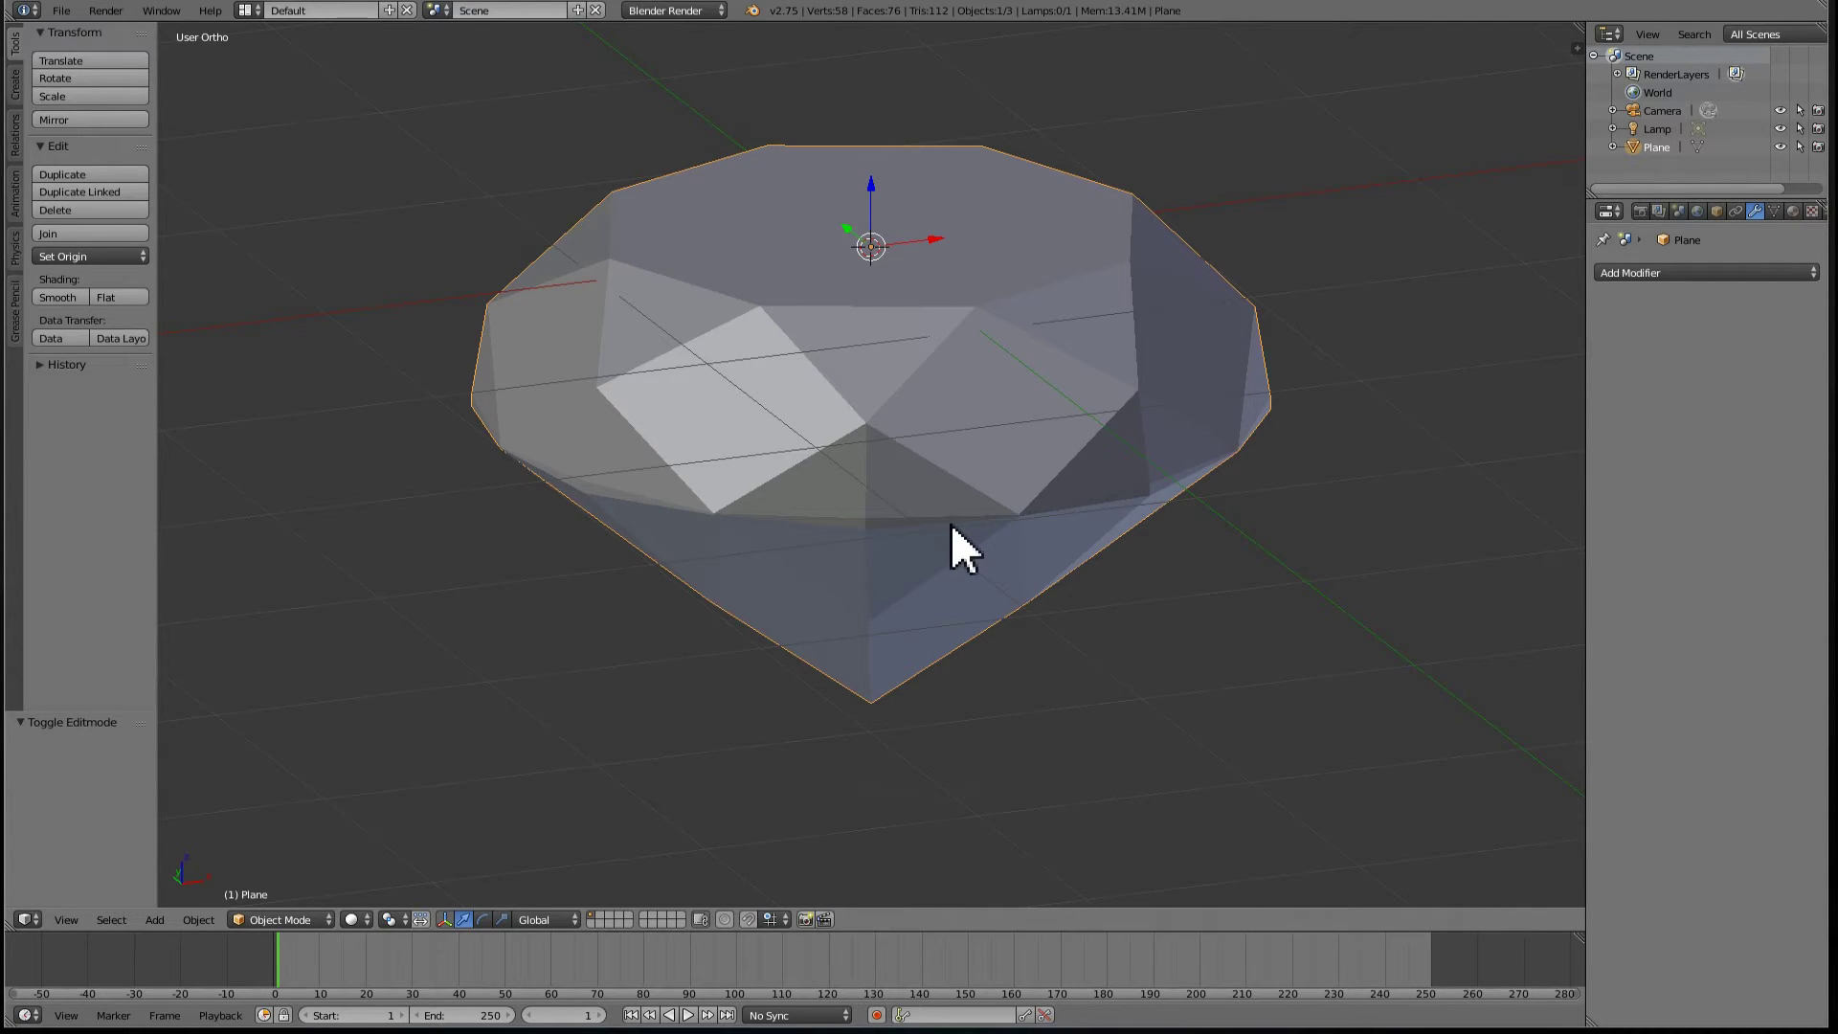
scroll(1055, 457, down, 1)
scroll(890, 432, up, 2)
scroll(904, 455, down, 1)
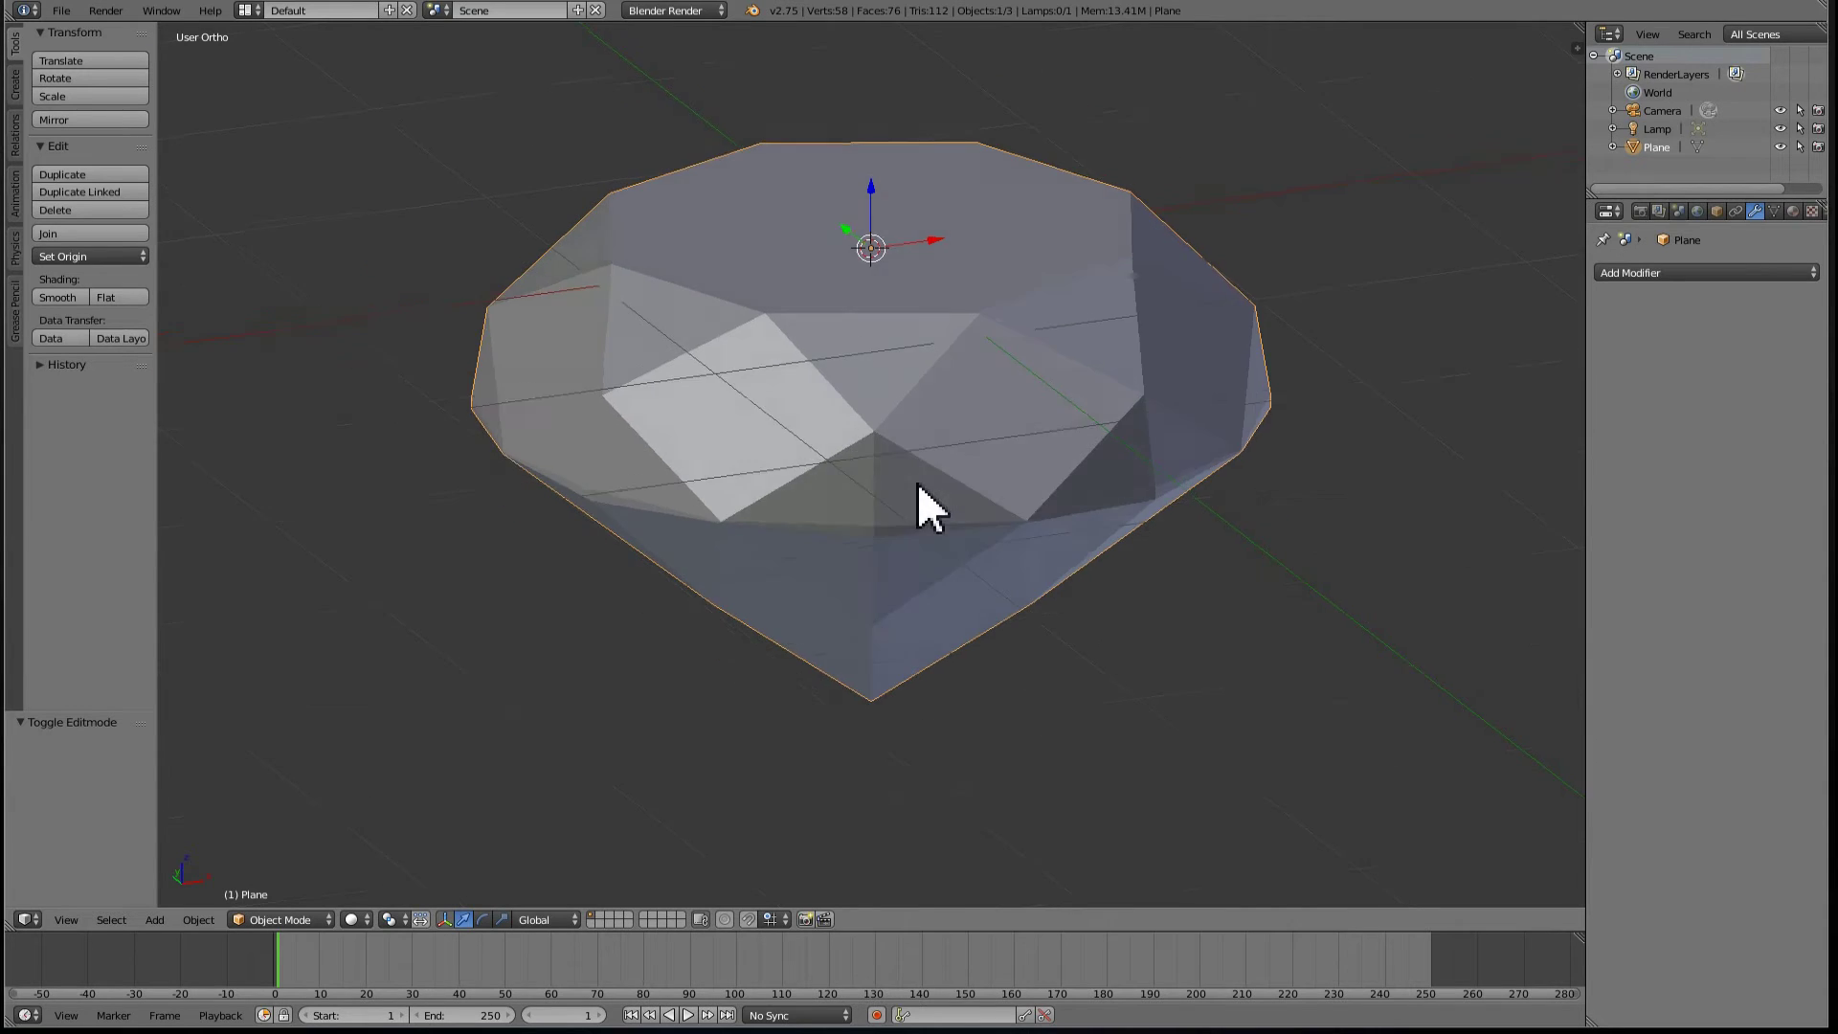
middle_drag(917, 480, 975, 473)
key(KP_Decimal)
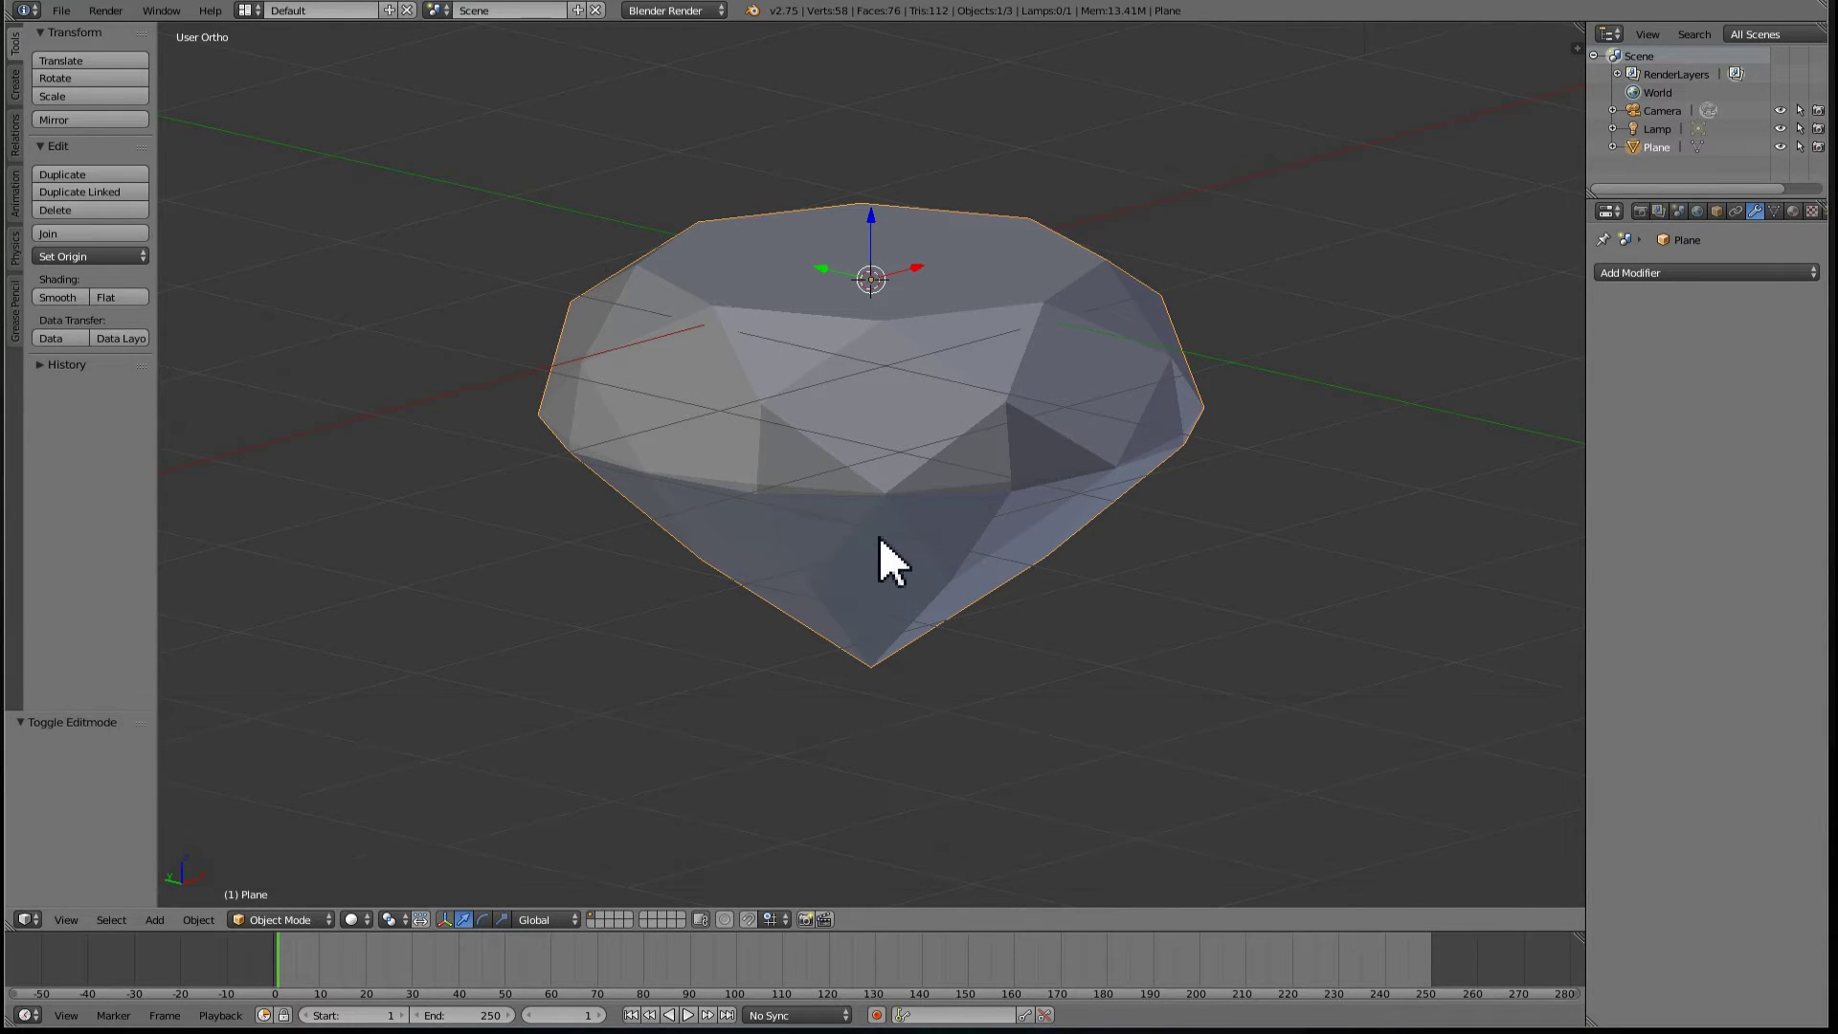
- Switch the render engine to Cycles Render and turn the timeline area into an enlarged Node Editor
click(706, 11)
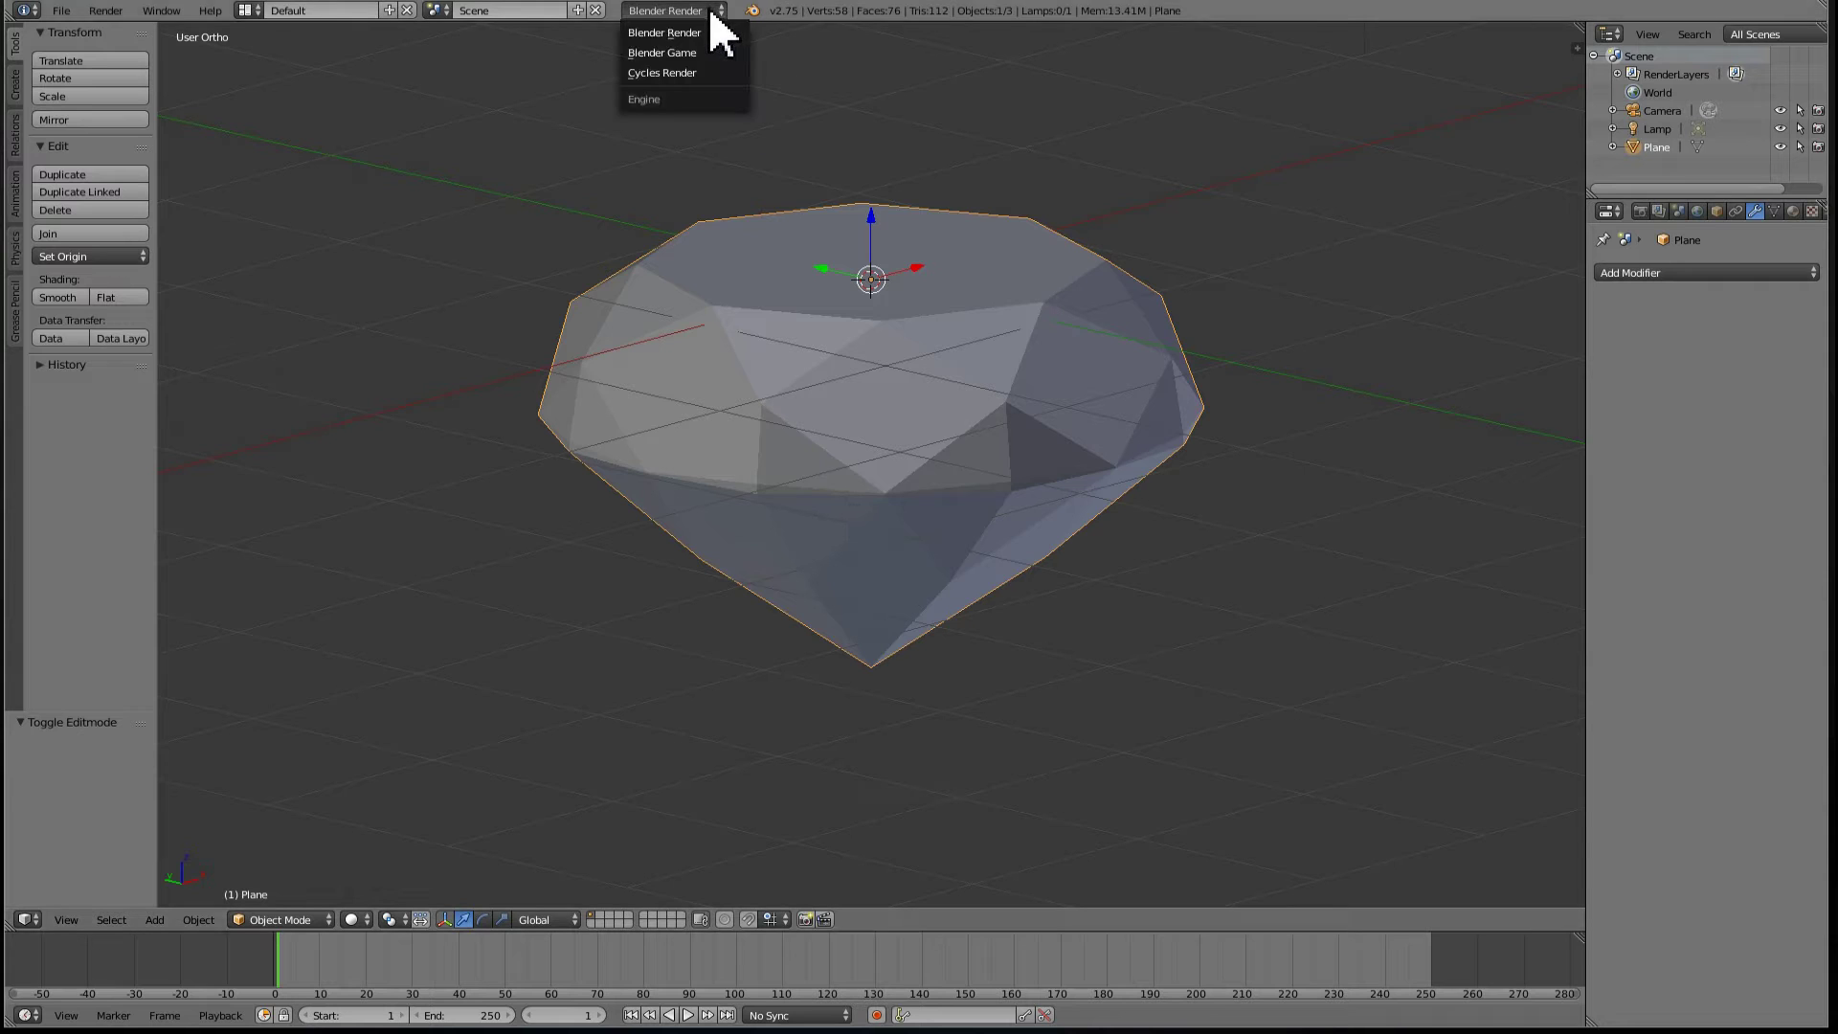
click(668, 73)
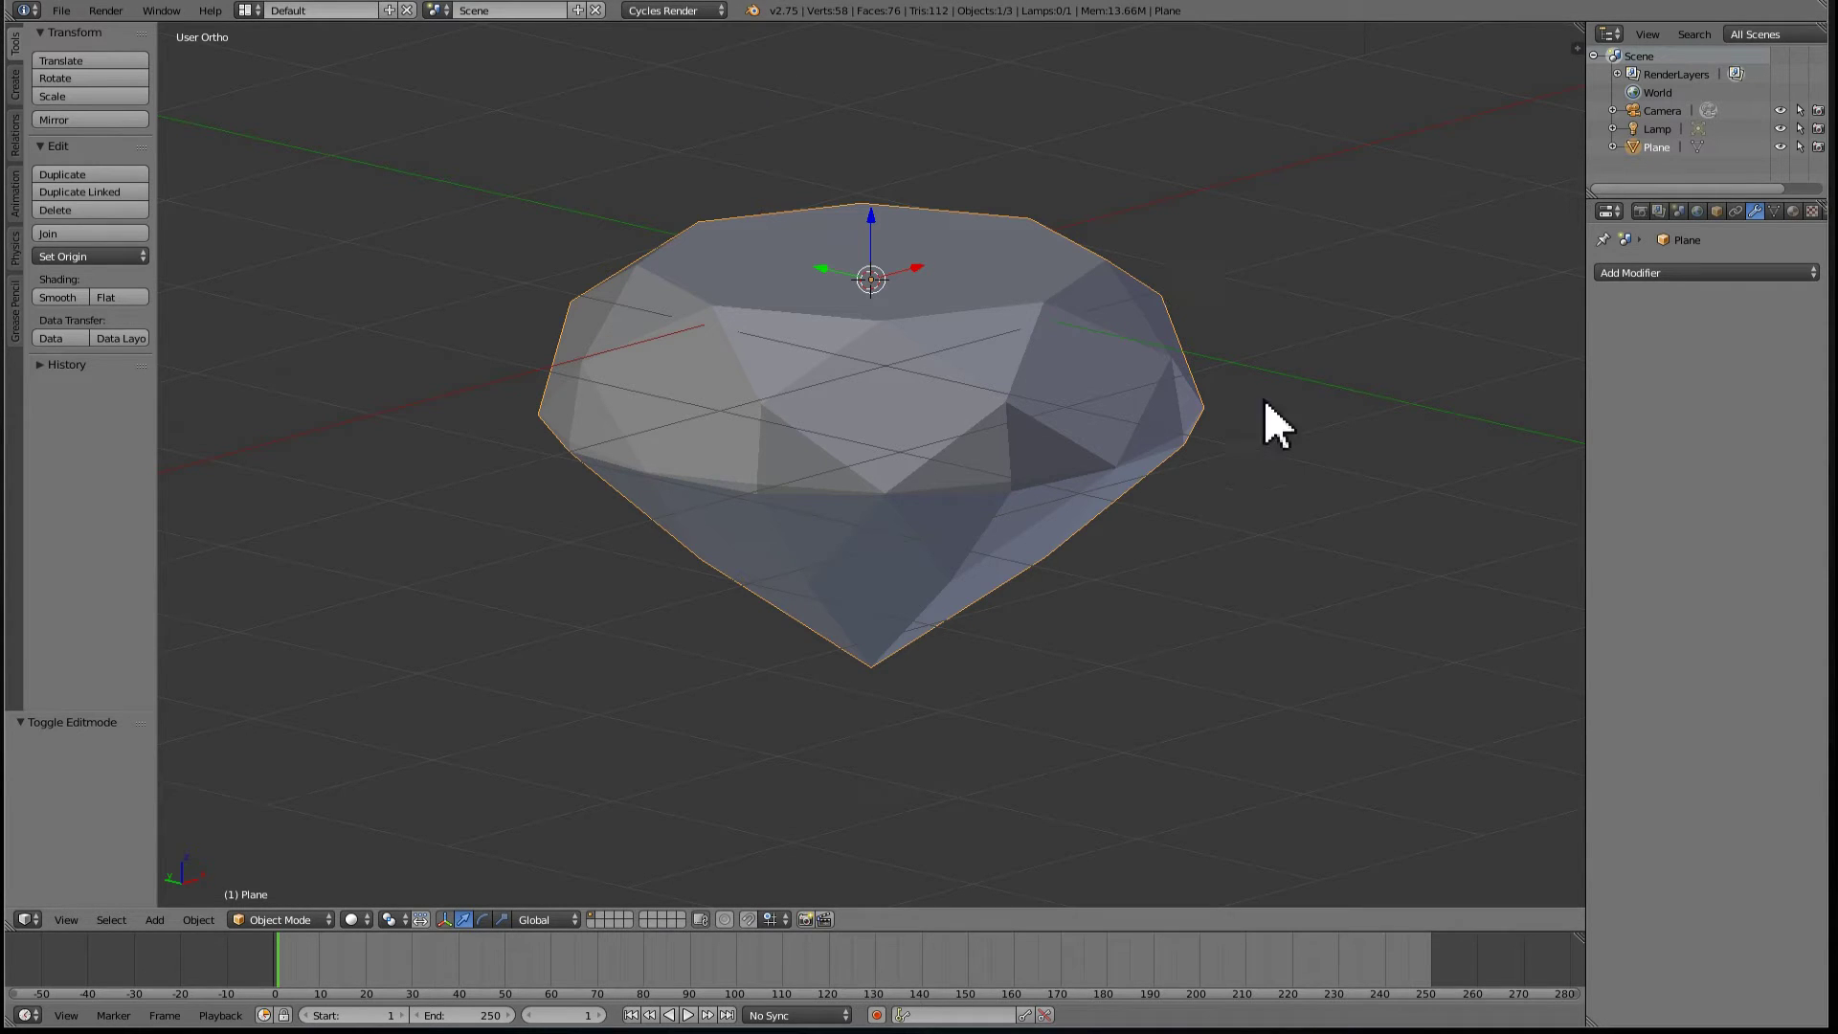
click(28, 1015)
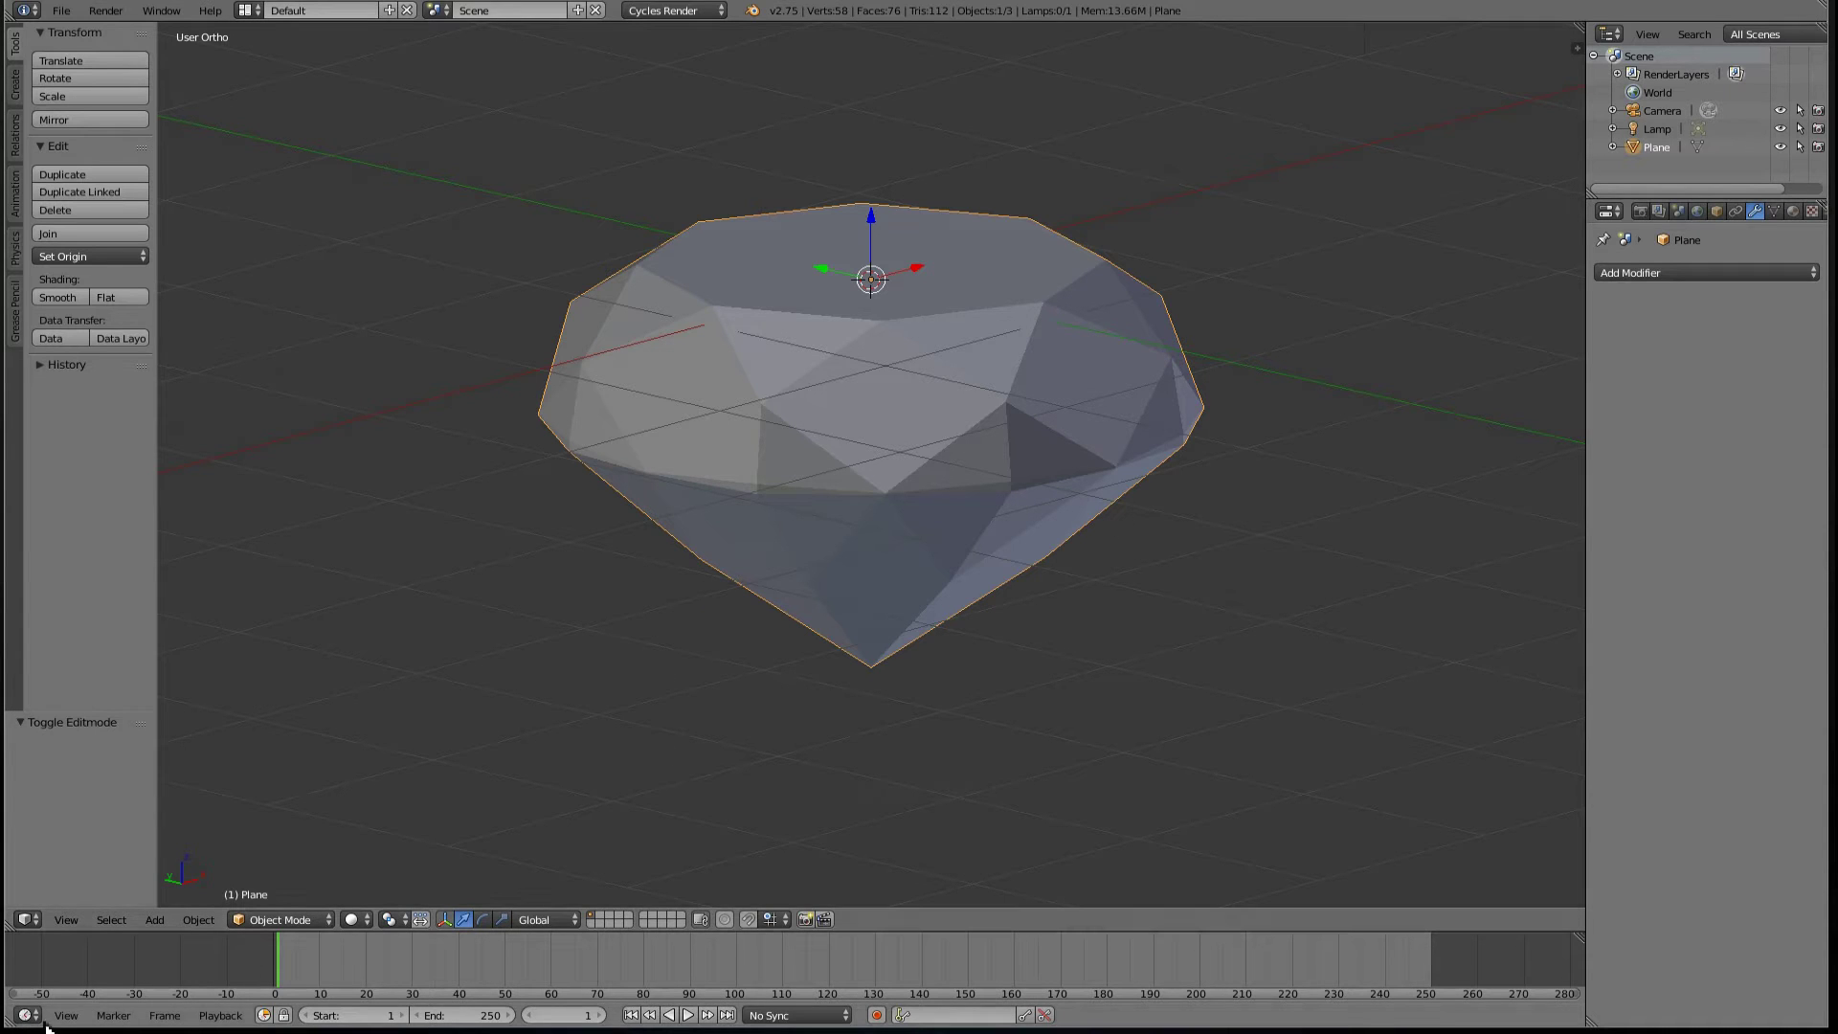
click(34, 1020)
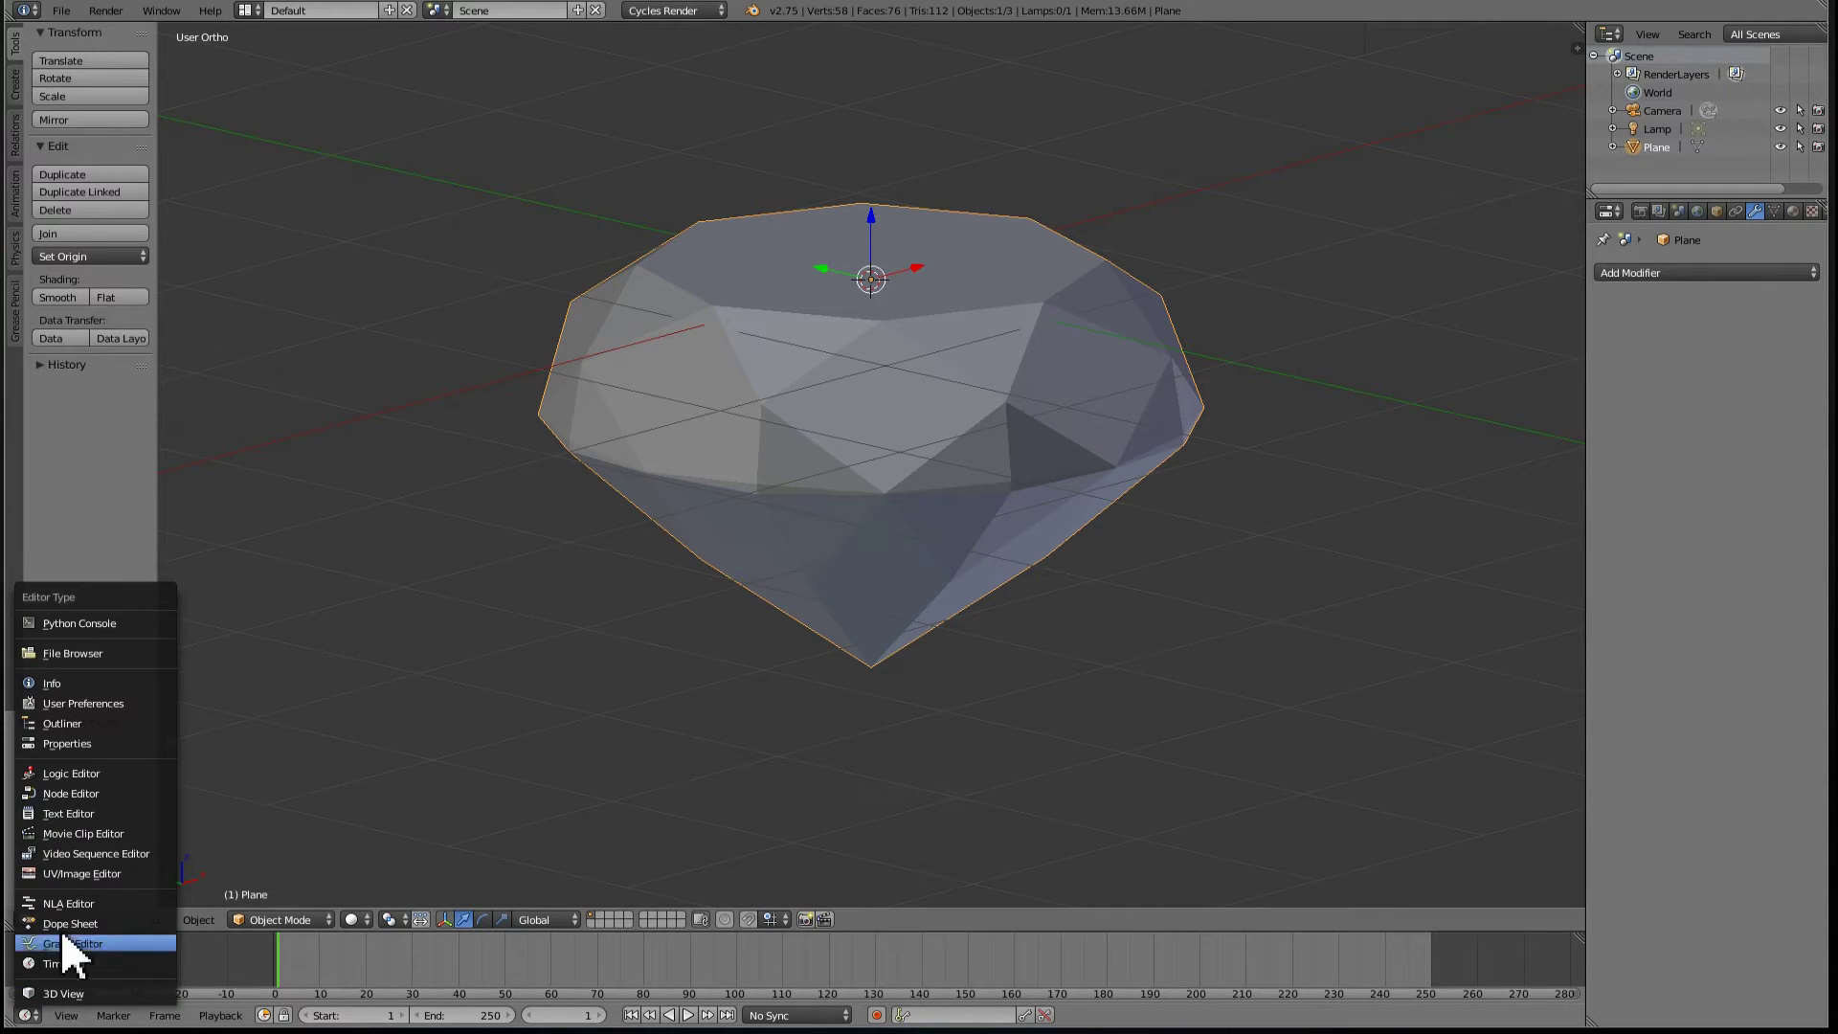
click(129, 796)
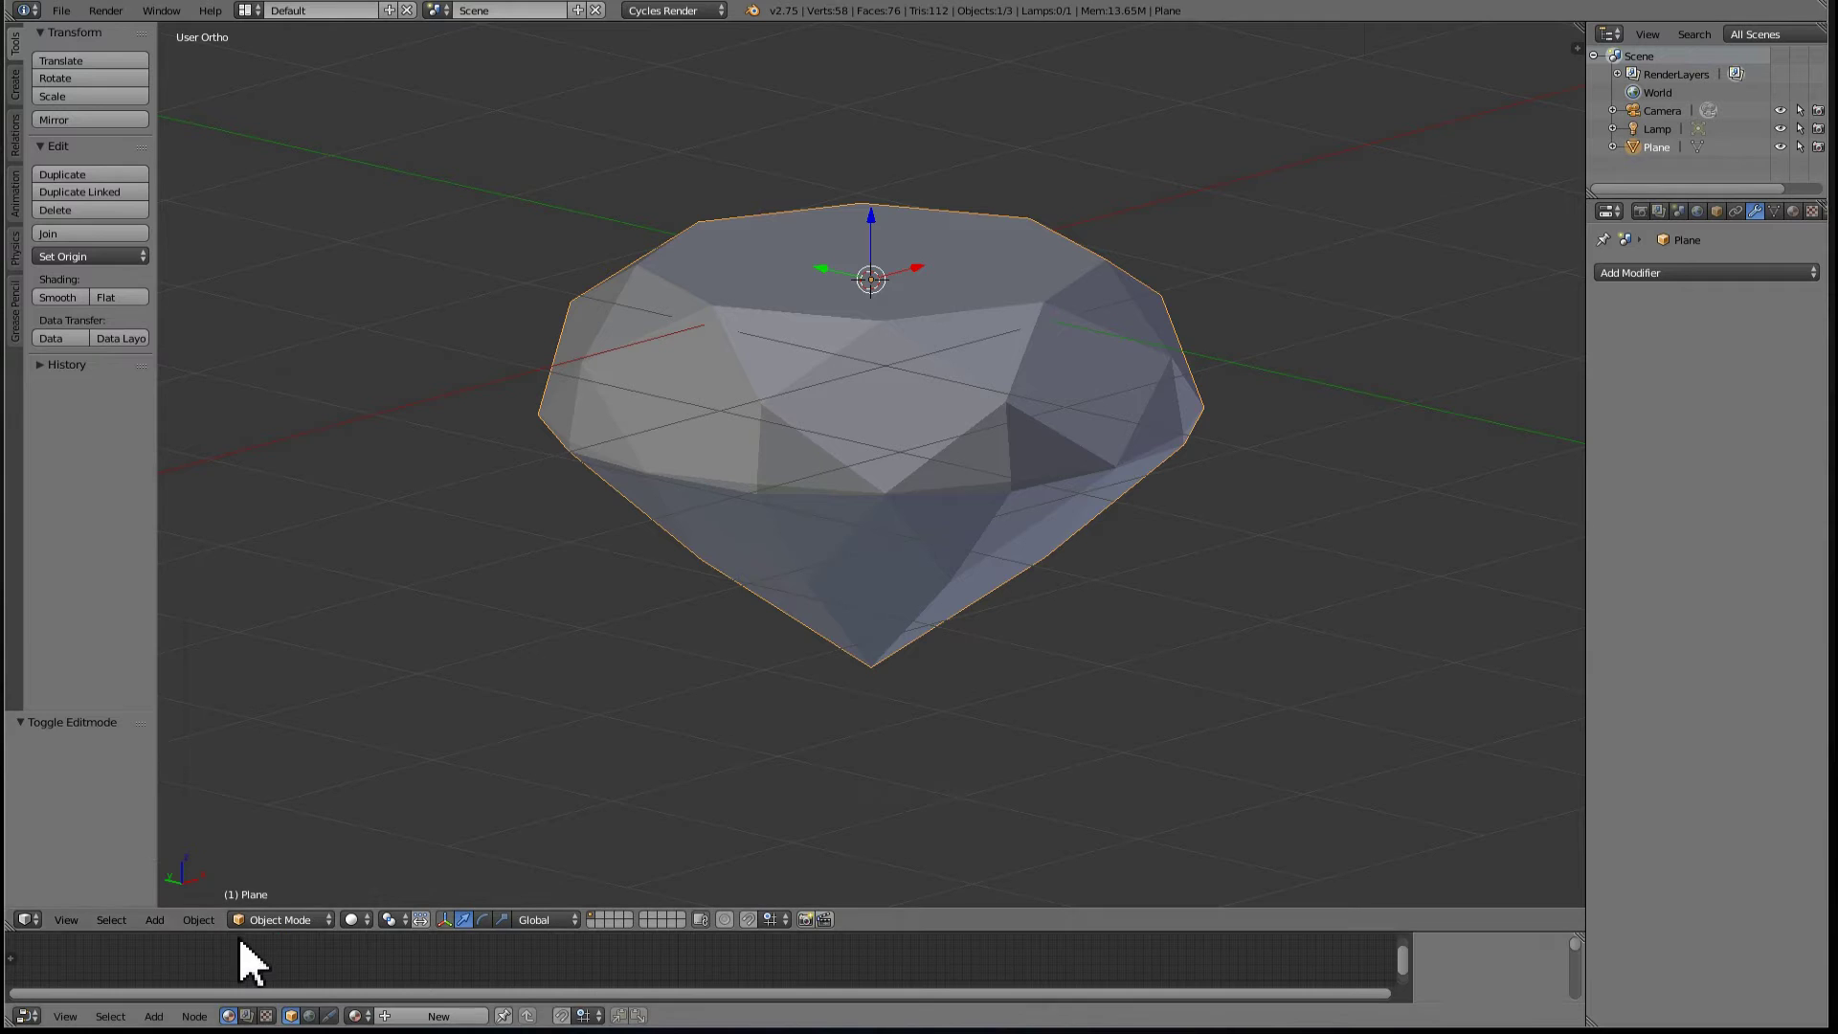
drag(245, 933, 251, 613)
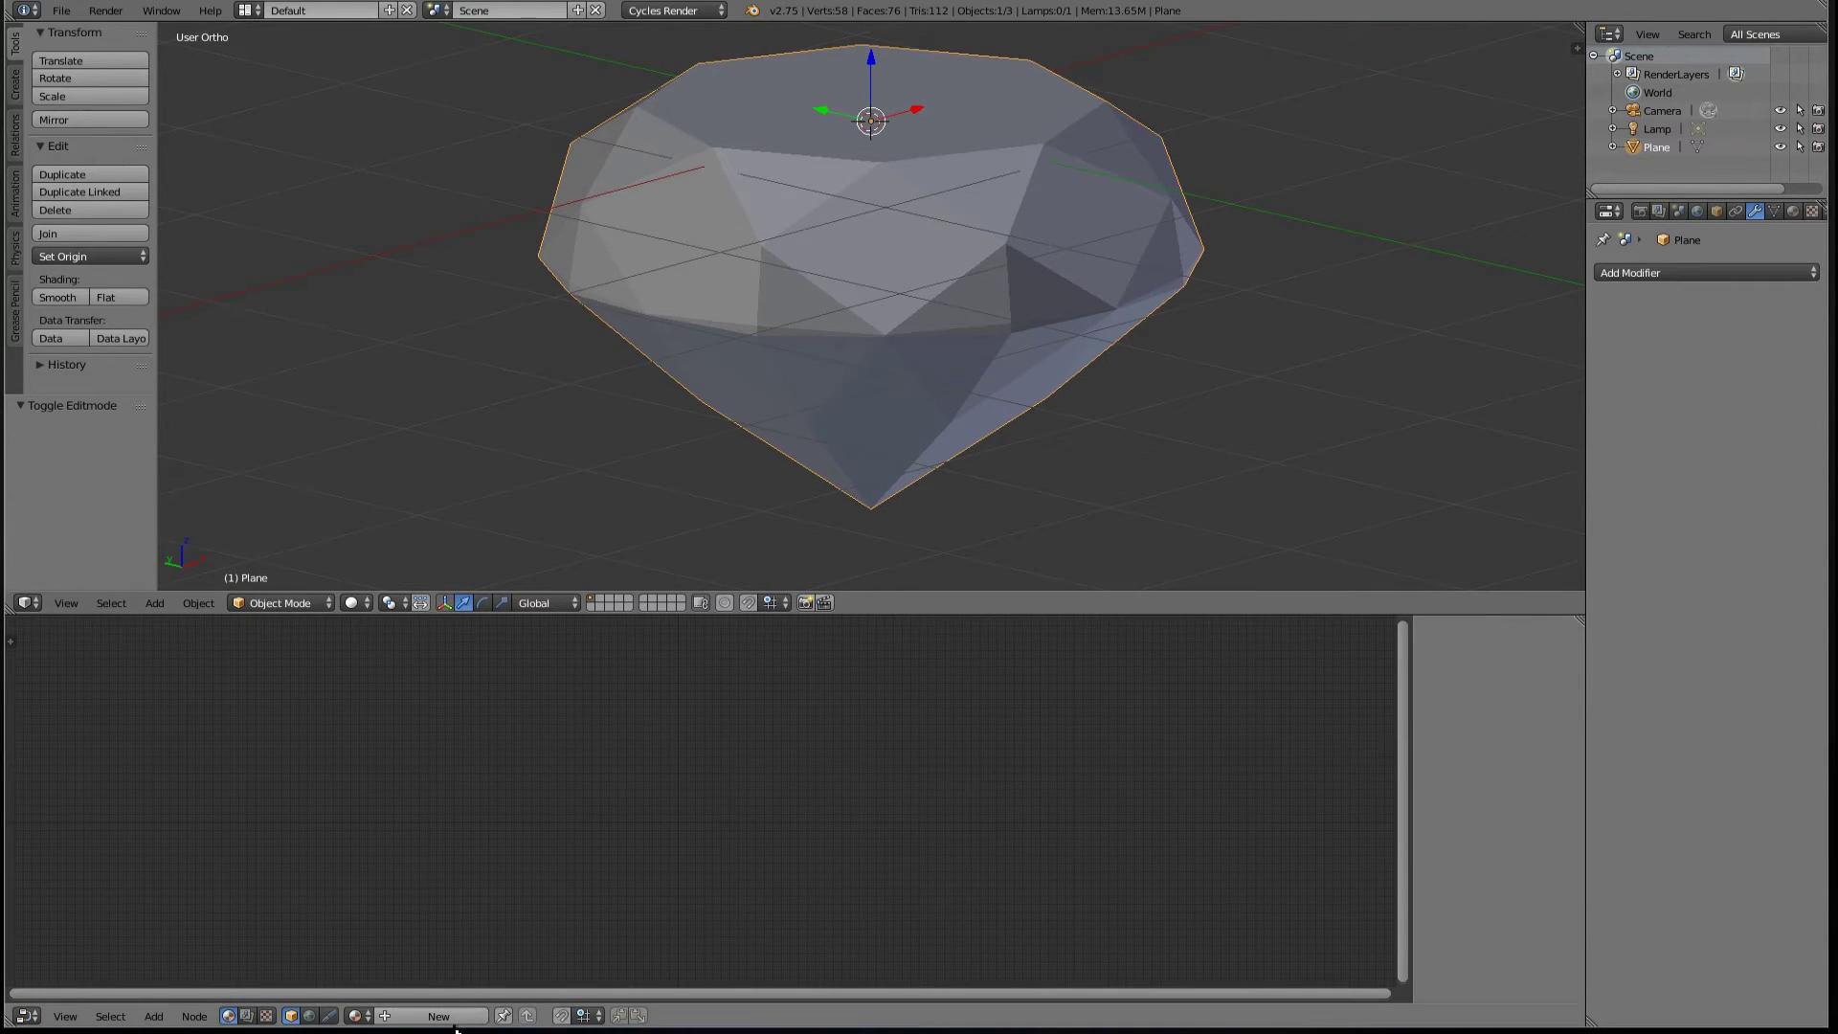
- Create a new node material for the diamond and hide the Node Editor's properties sidebar
click(455, 1021)
scroll(887, 232, up, 3)
scroll(887, 232, down, 3)
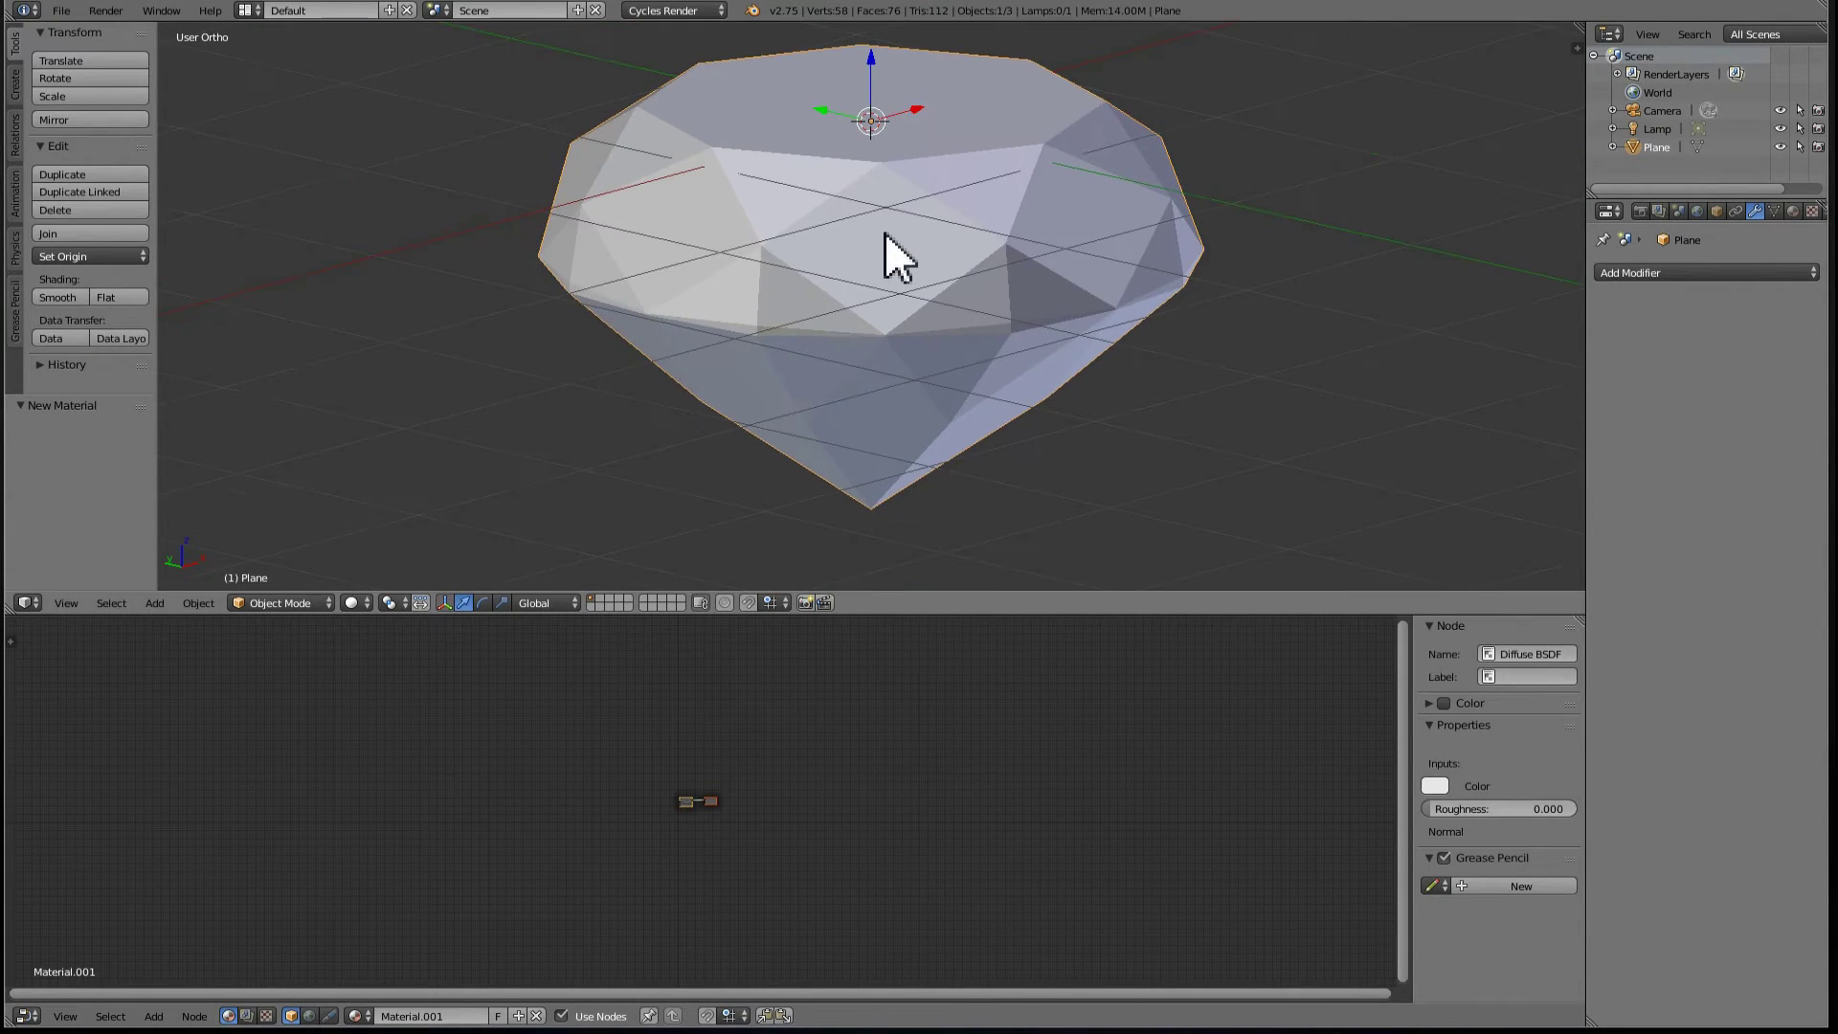
key(KP_Decimal)
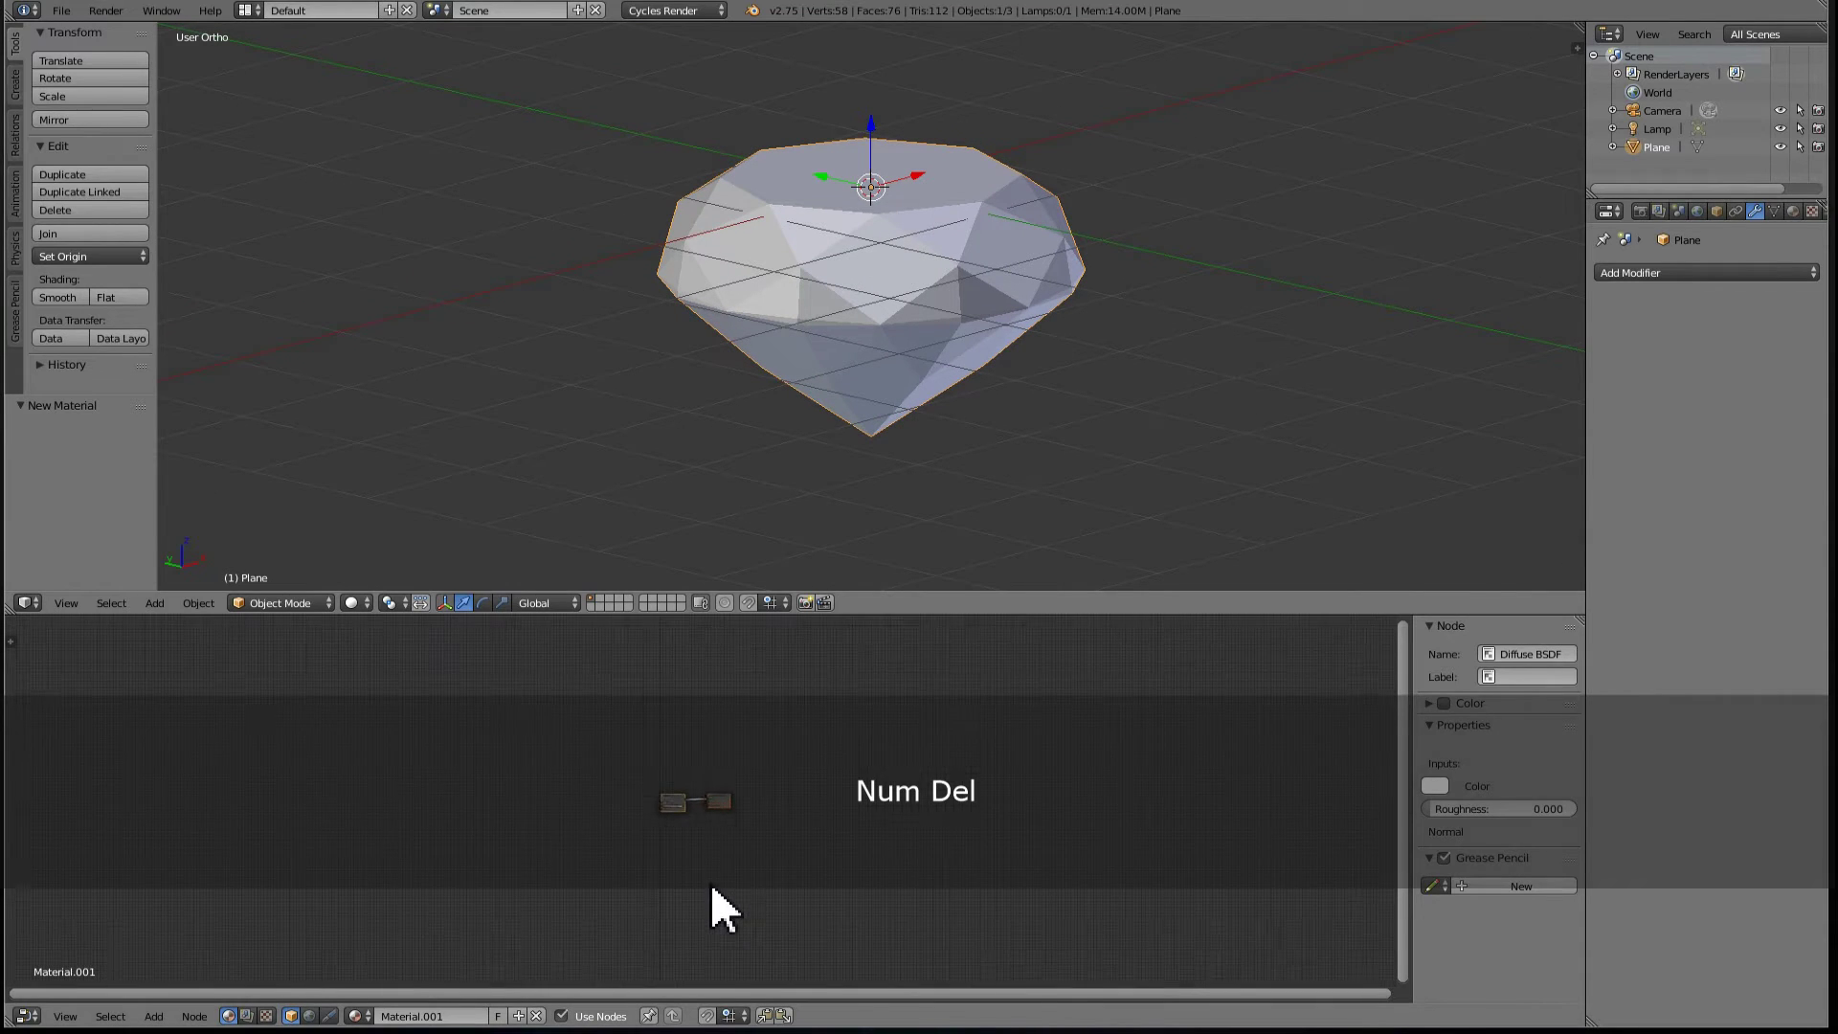
key(KP_Decimal)
key(n)
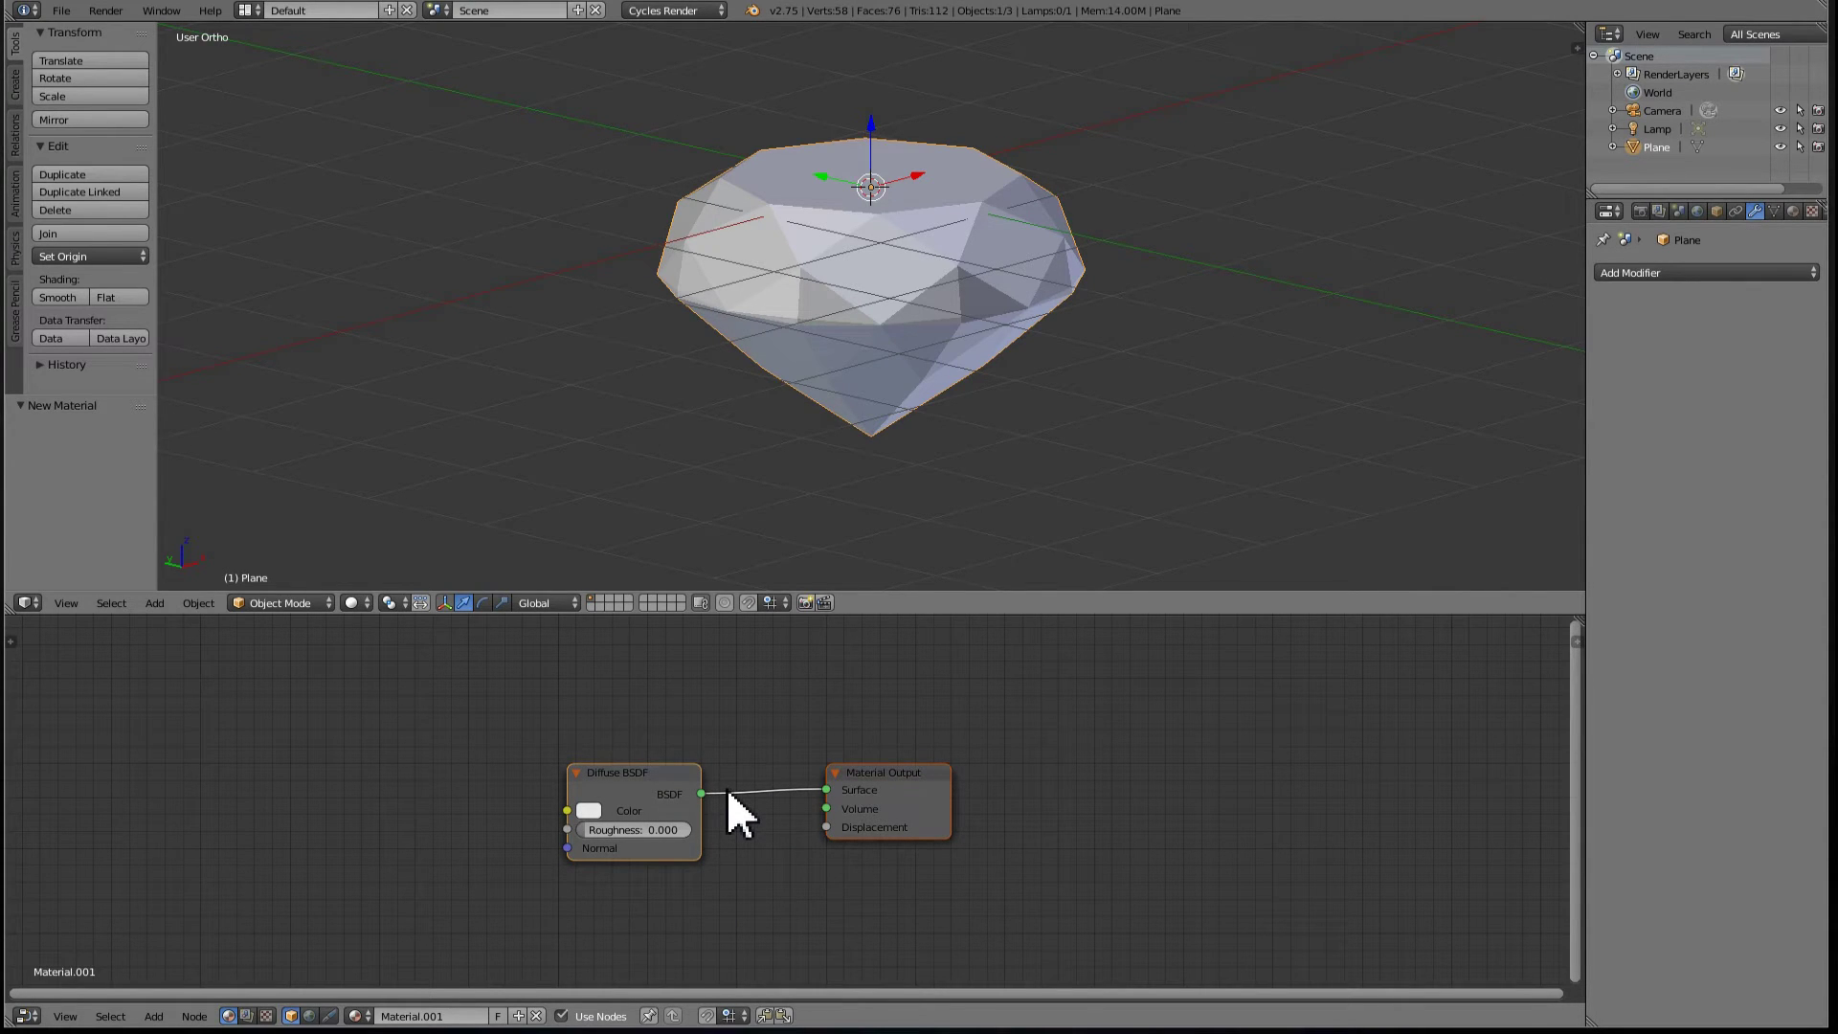
- Replace the Diffuse BSDF node with a Glass BSDF node placed in front of the Material Output node
click(651, 800)
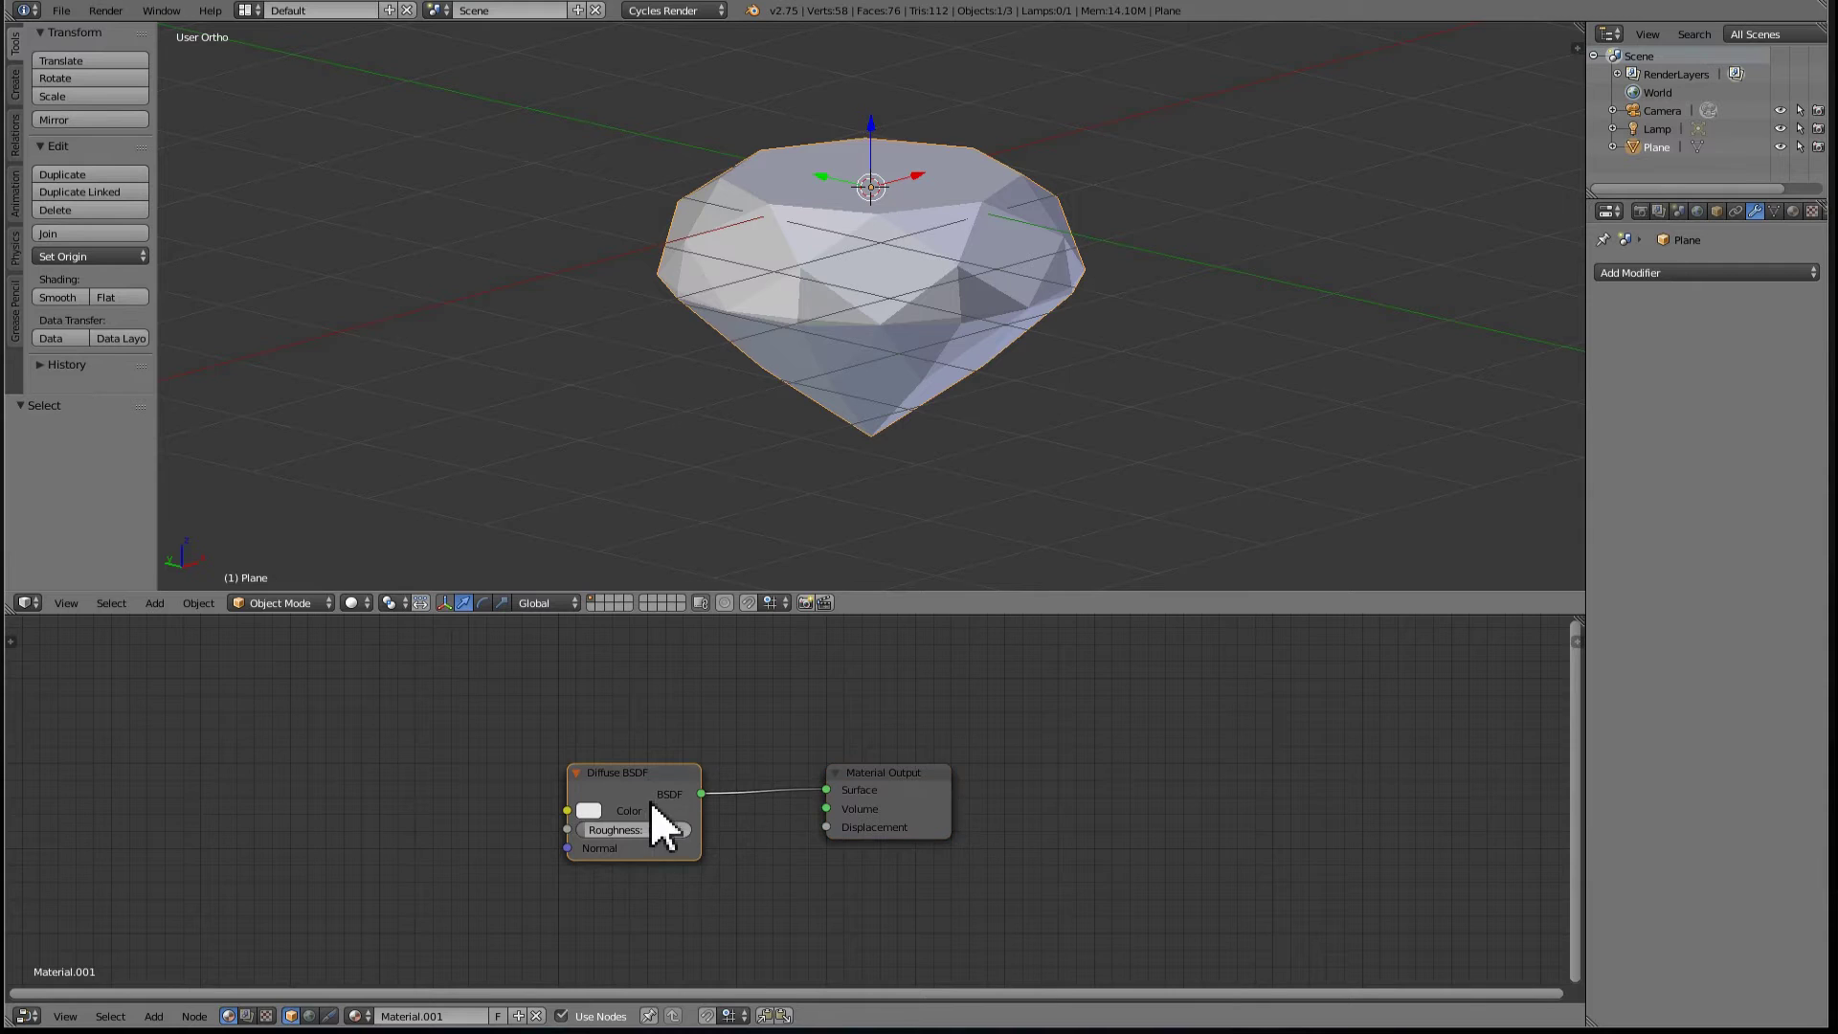
key(x)
key(shift+a)
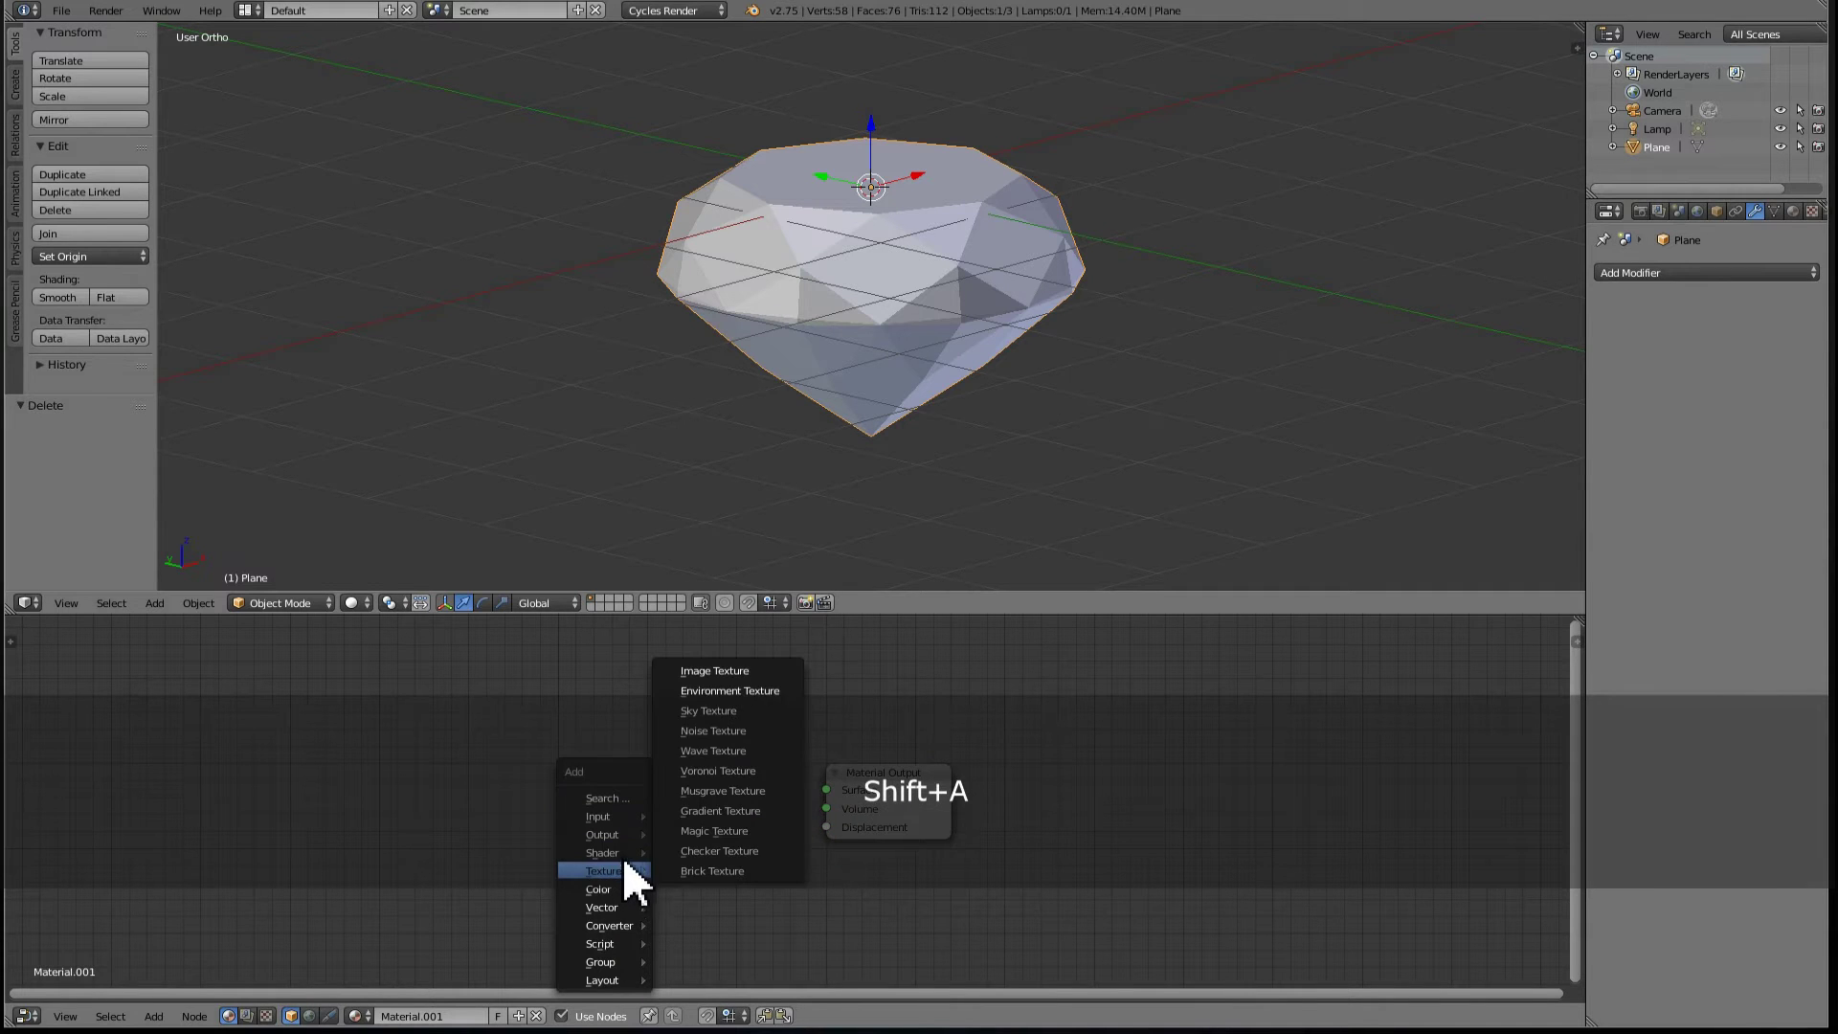
mouse_move(624, 852)
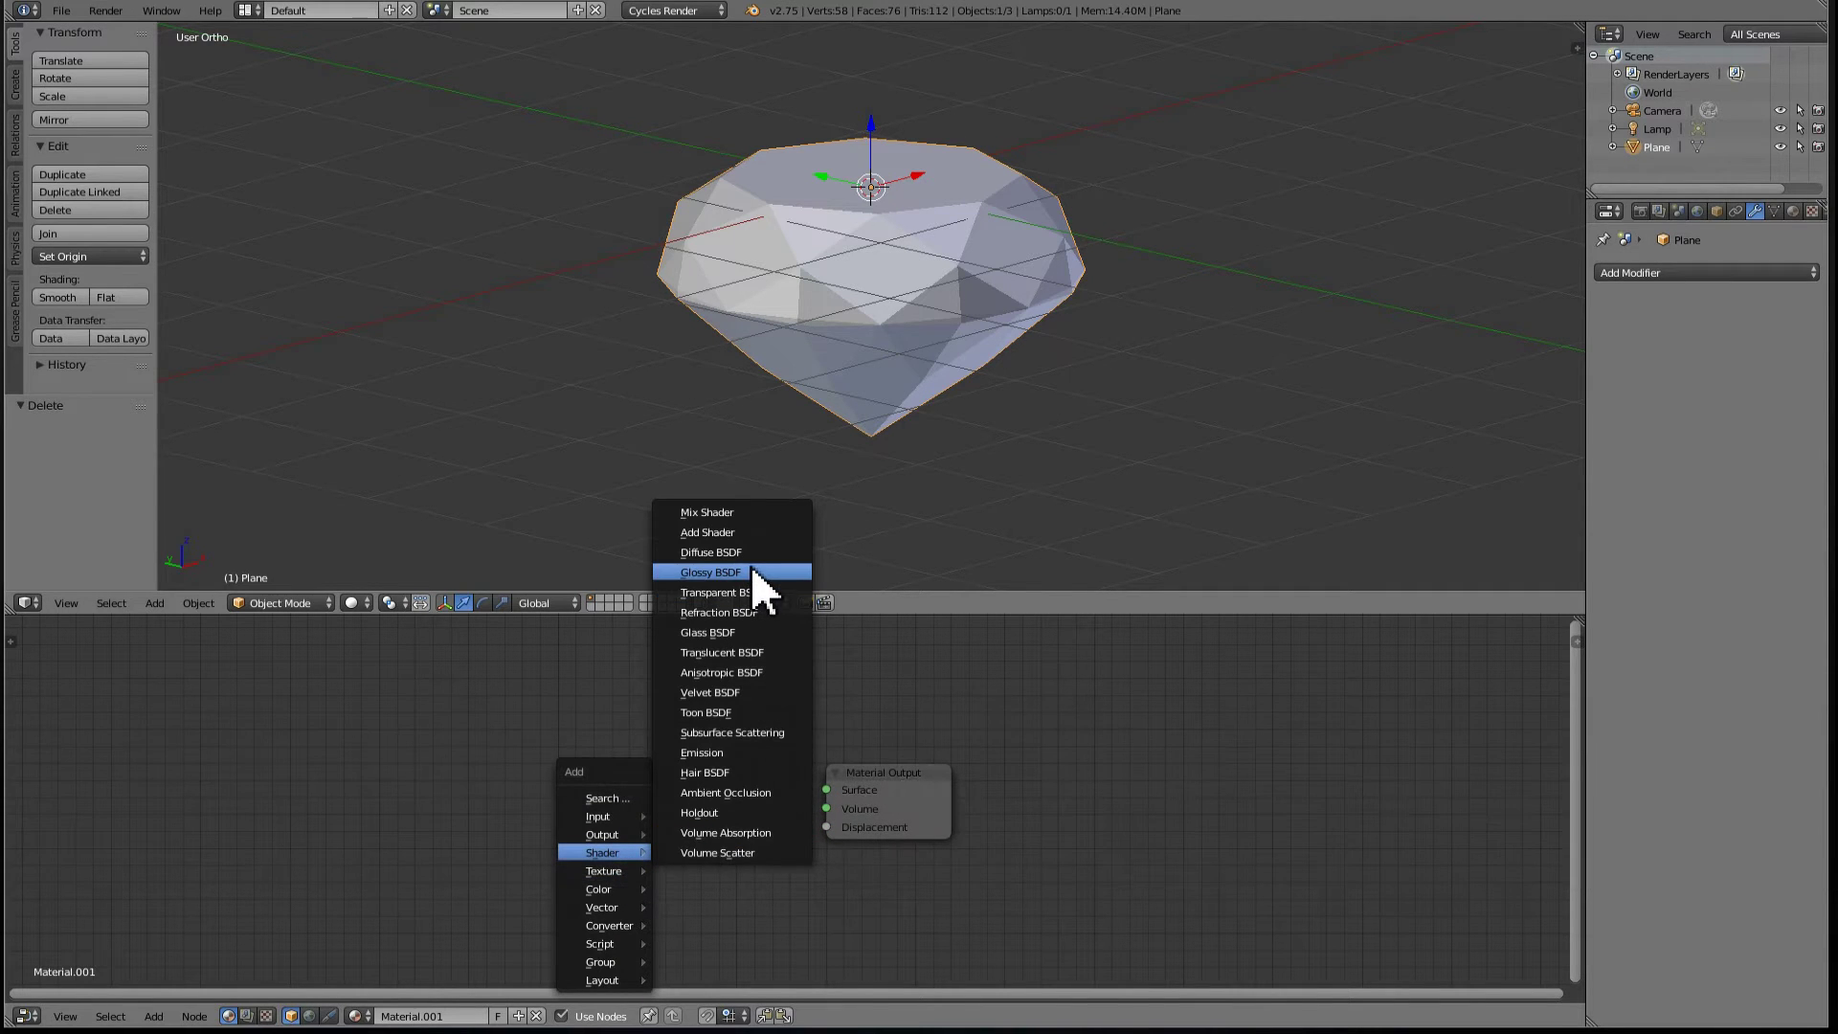
click(750, 632)
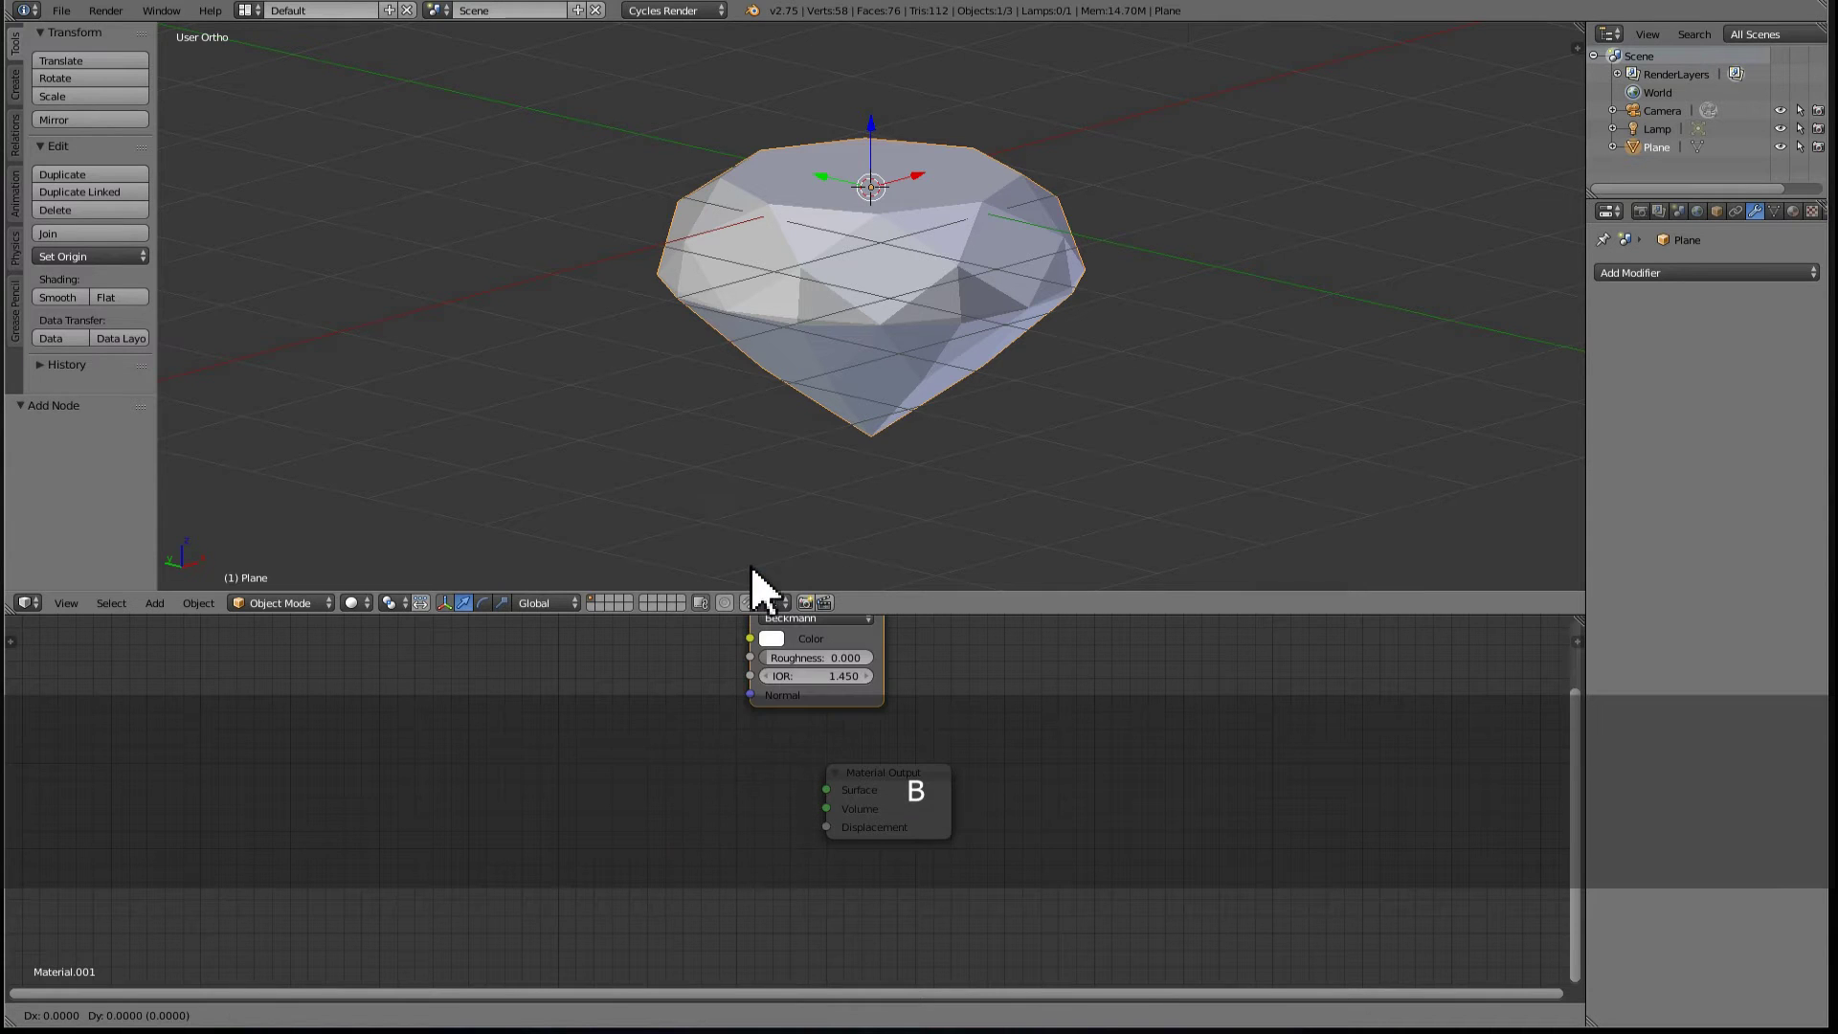
click(575, 764)
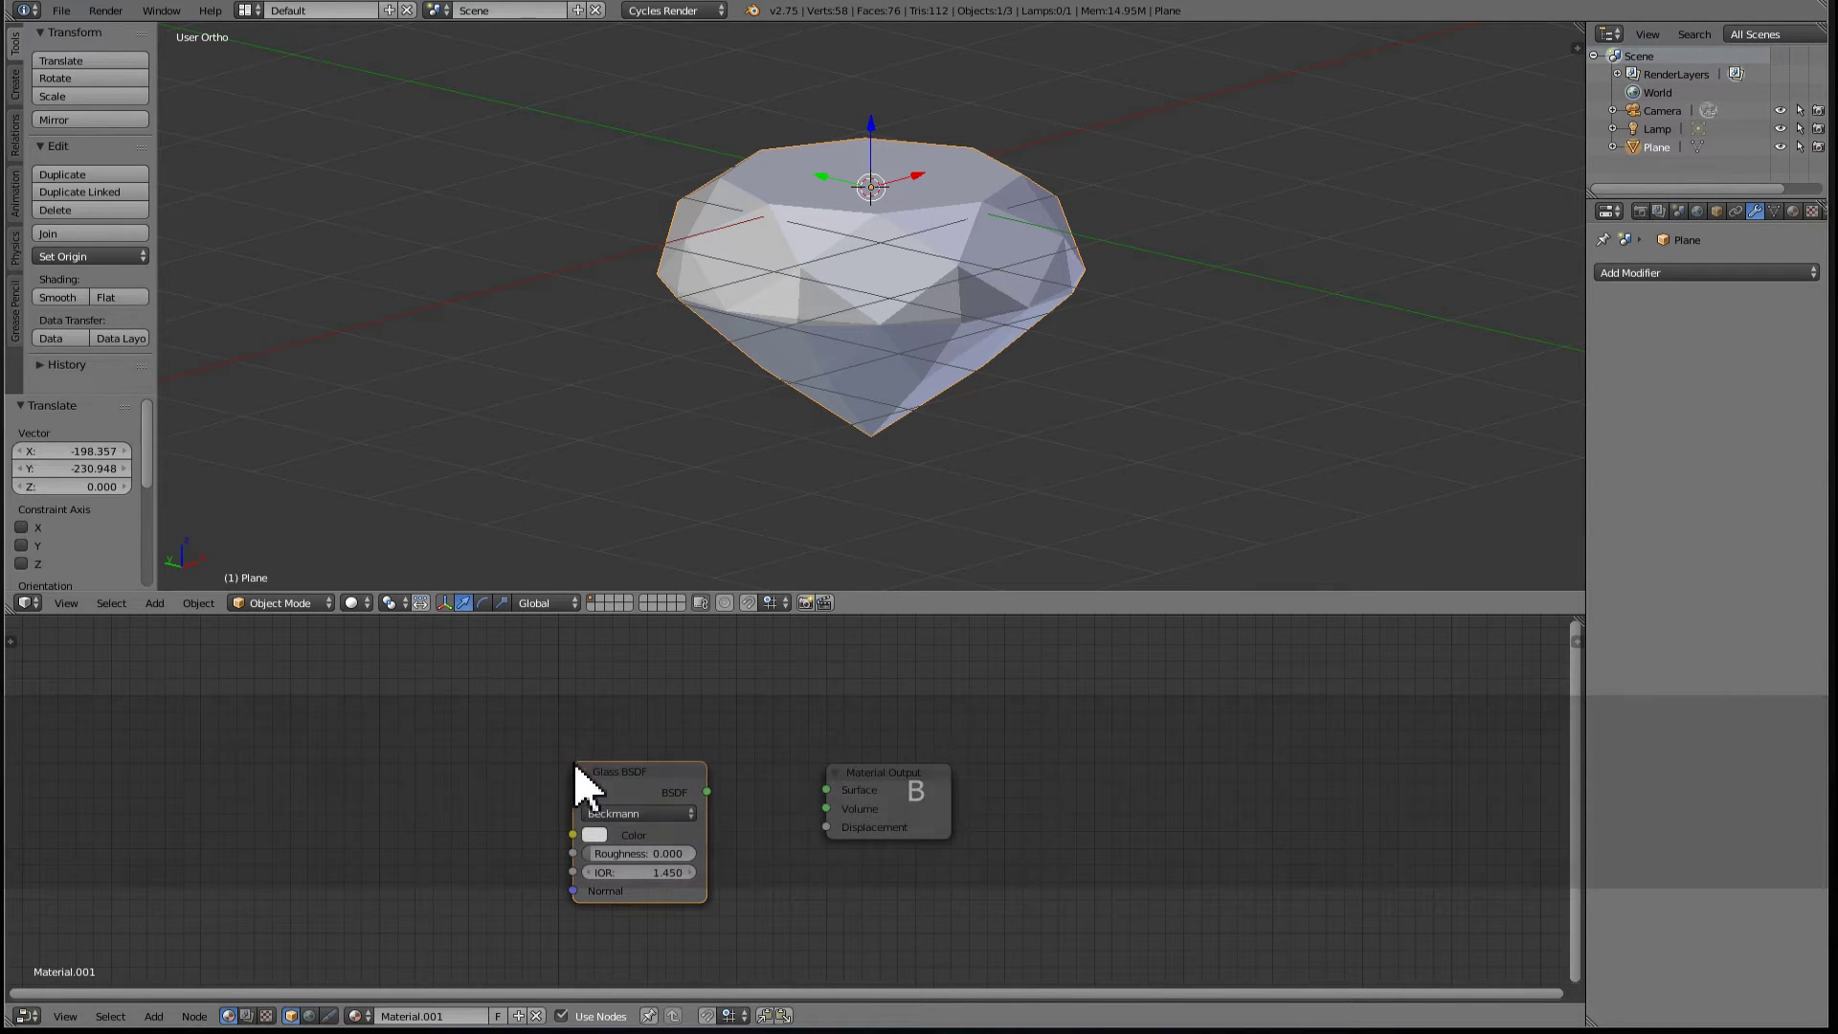
- Connect the Glass BSDF node's BSDF output to the Surface input of the Material Output node
scroll(632, 795, up, 3)
middle_drag(646, 806, 618, 766)
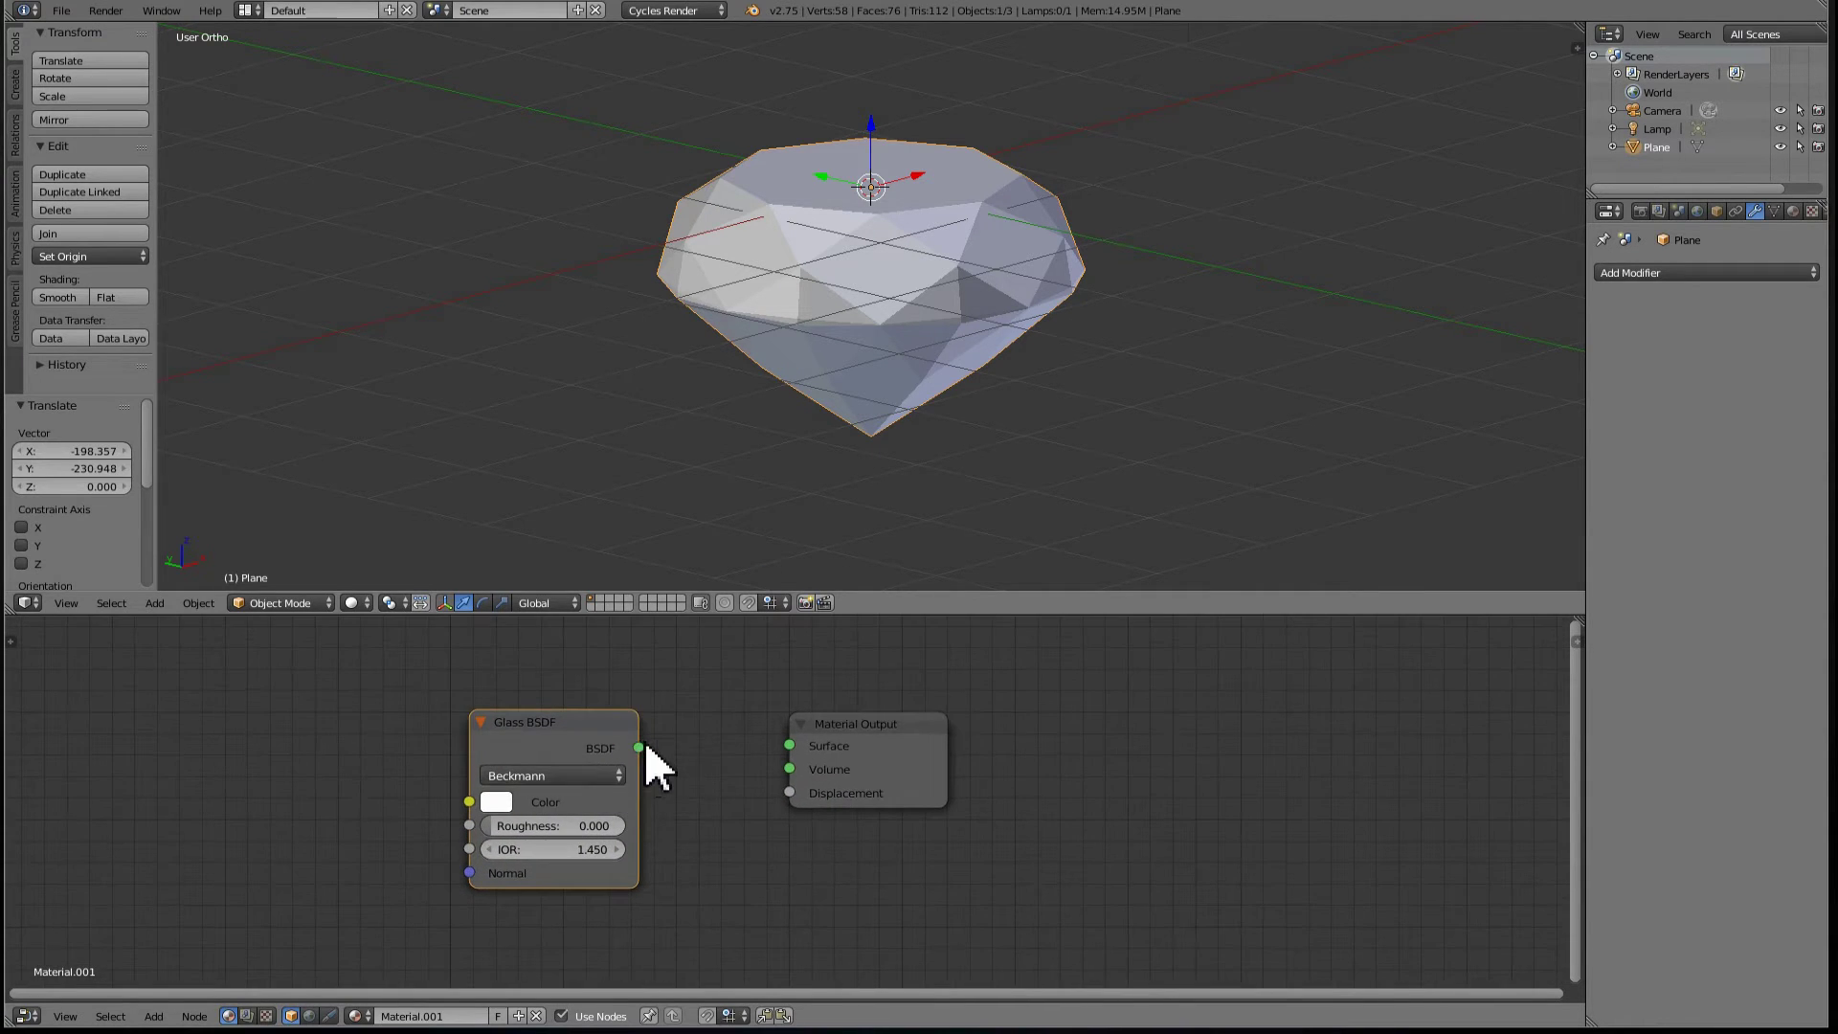
drag(640, 750, 674, 735)
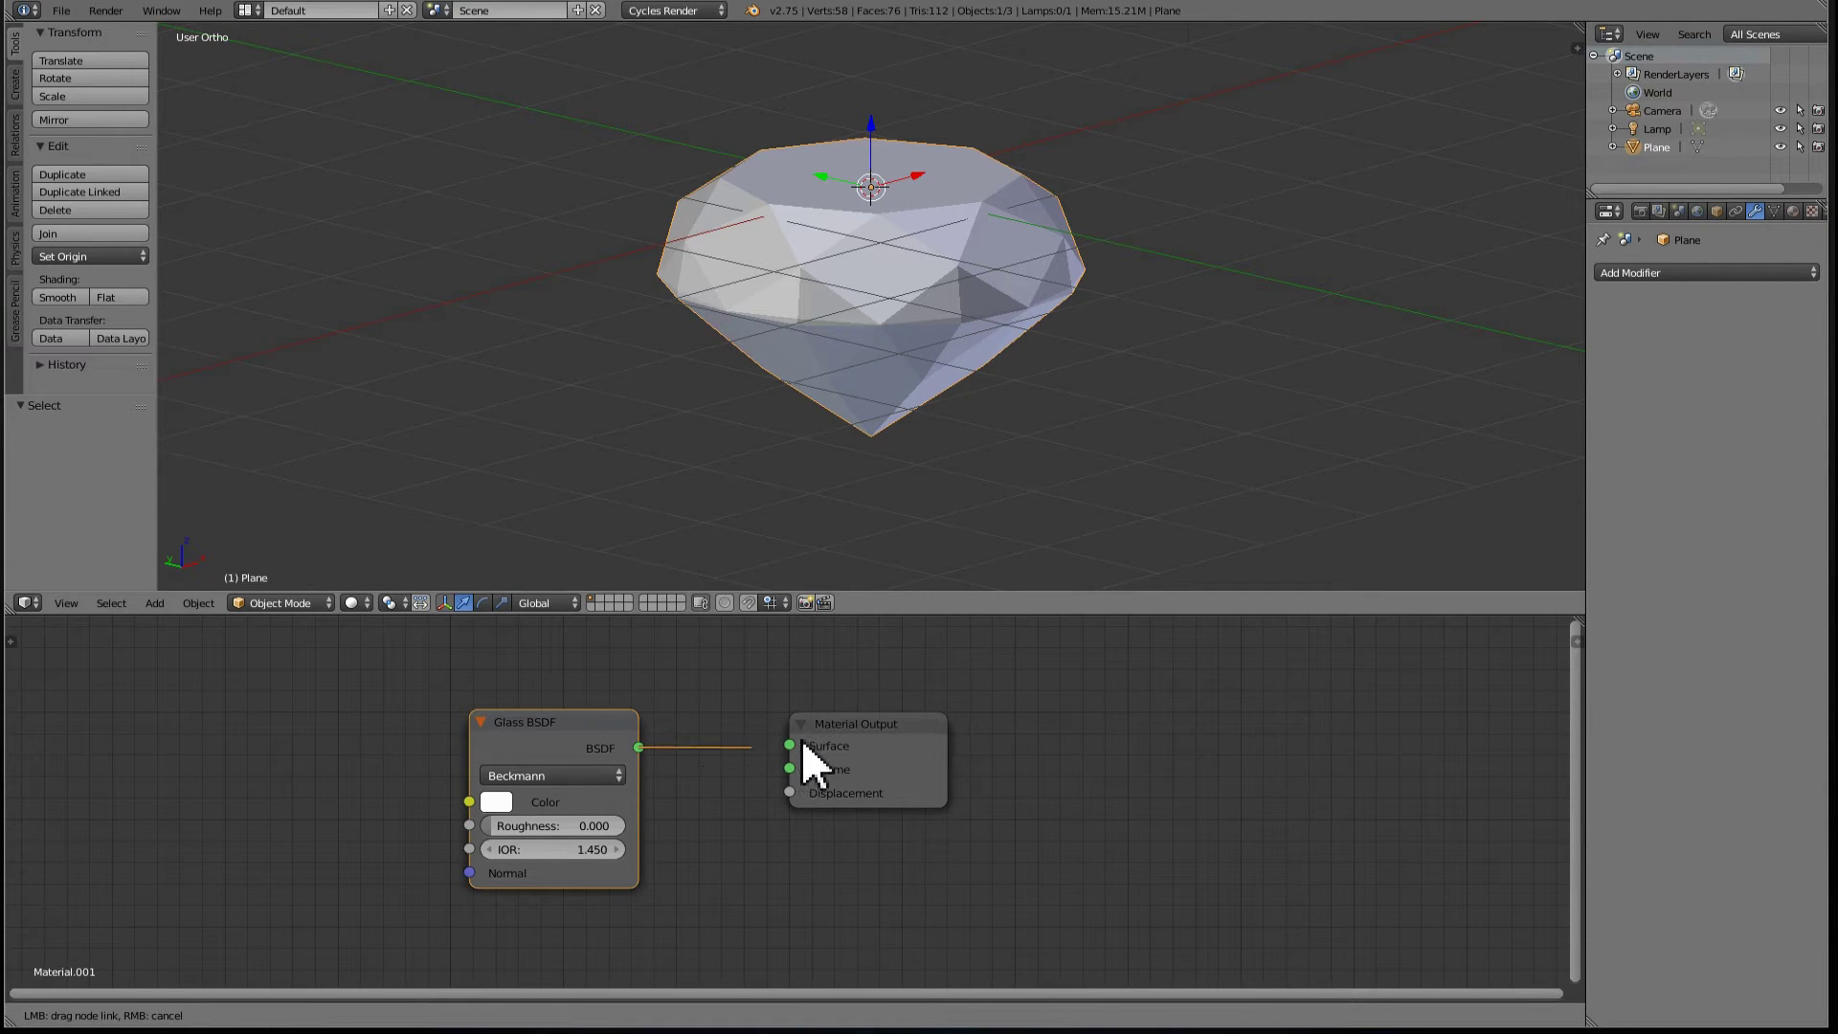
drag(800, 744, 800, 744)
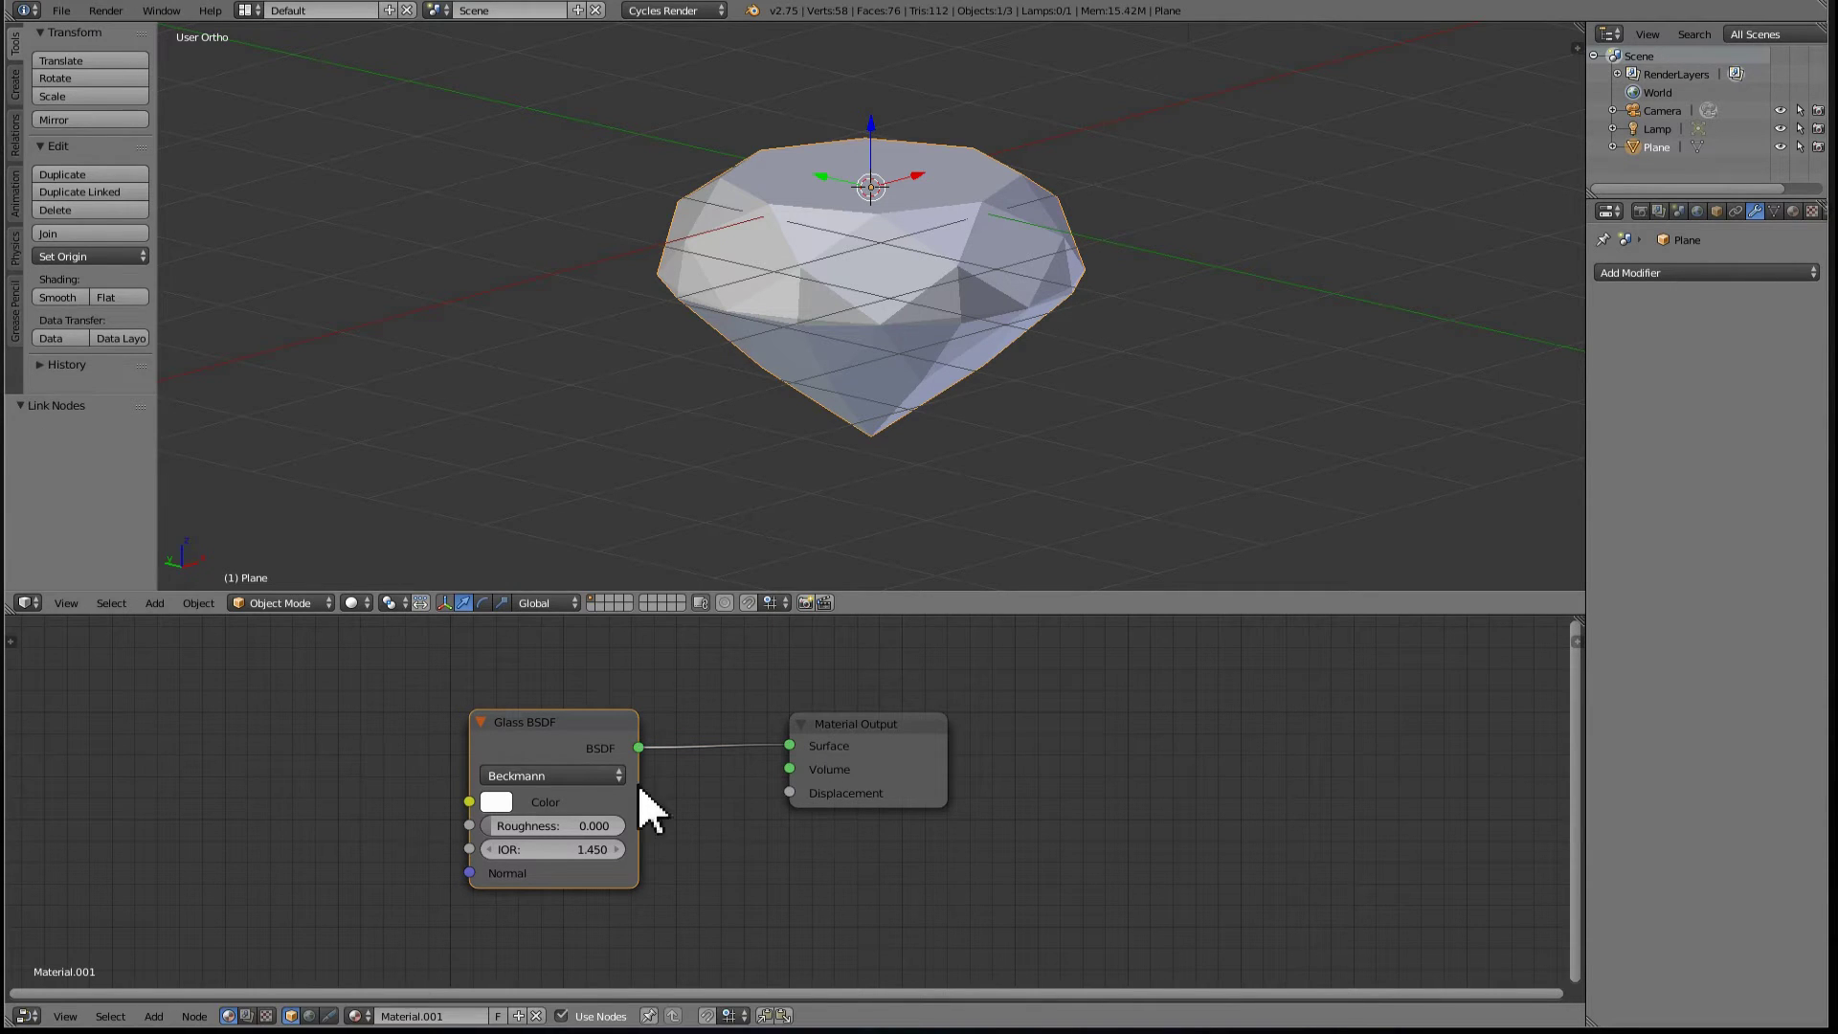
- Set the Glass BSDF node's IOR to 2.4
click(943, 754)
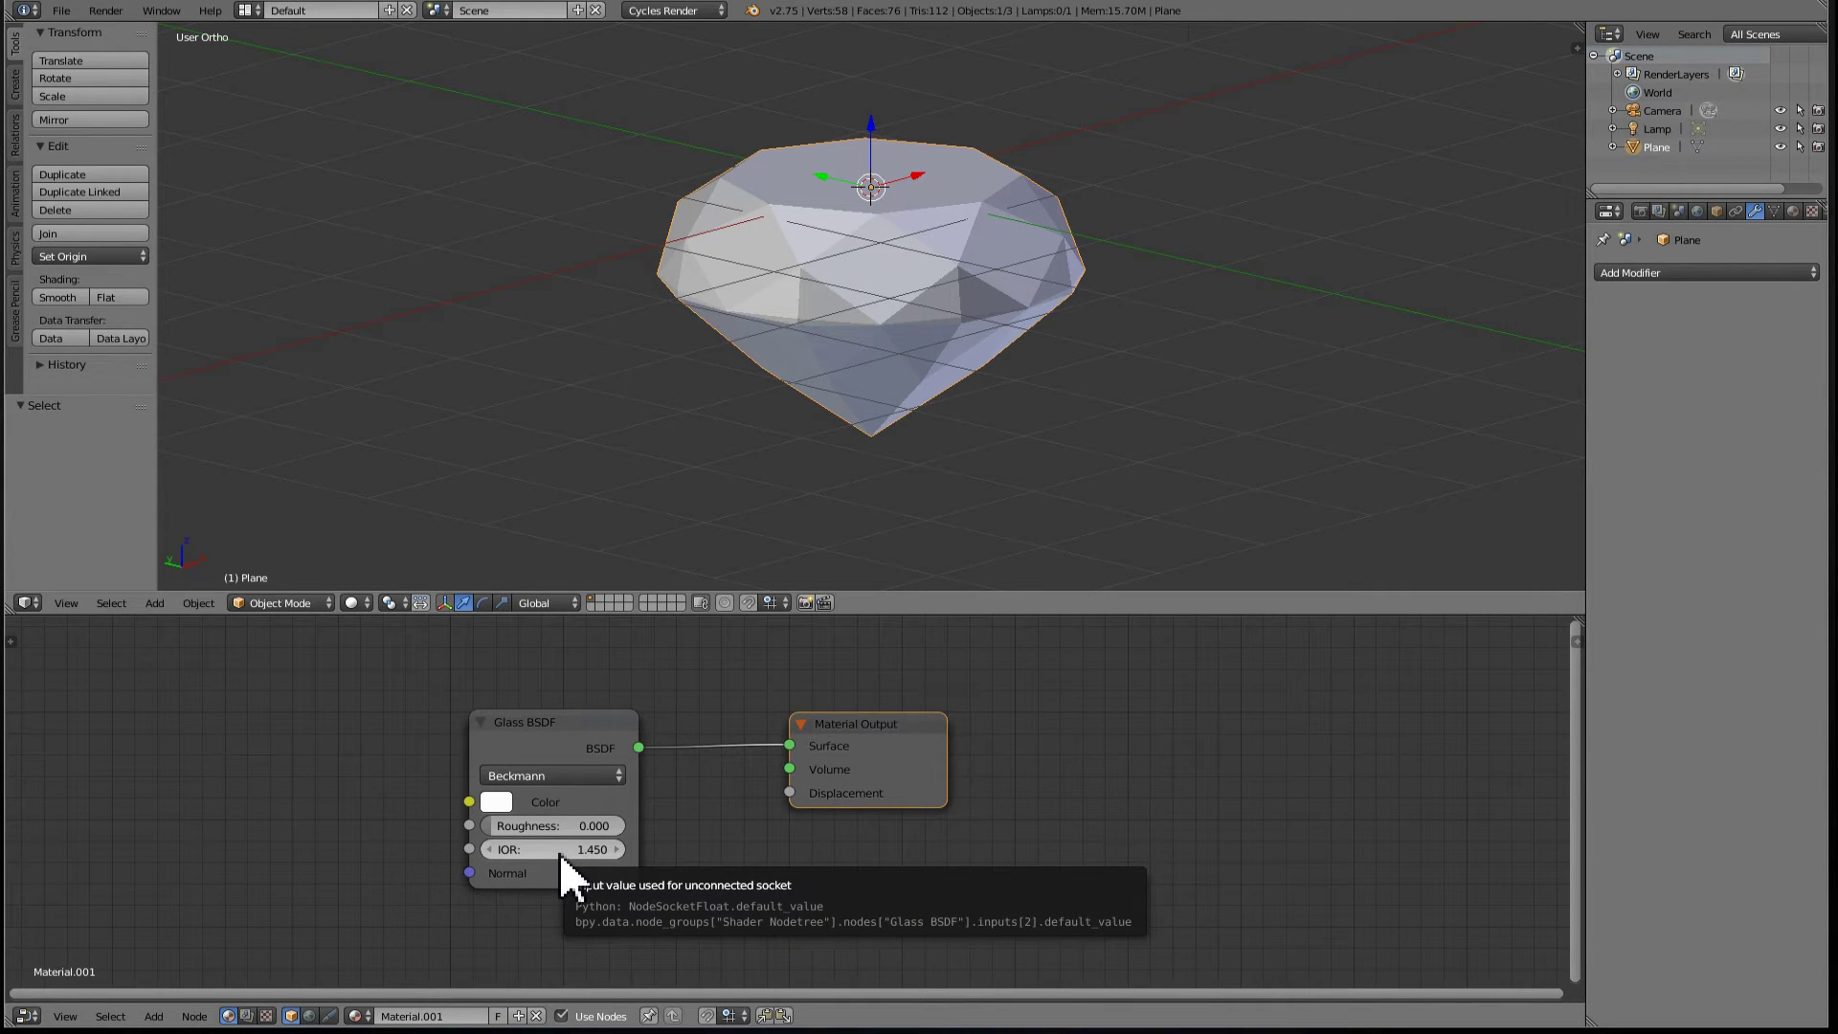
click(559, 853)
scroll(584, 833, up, 4)
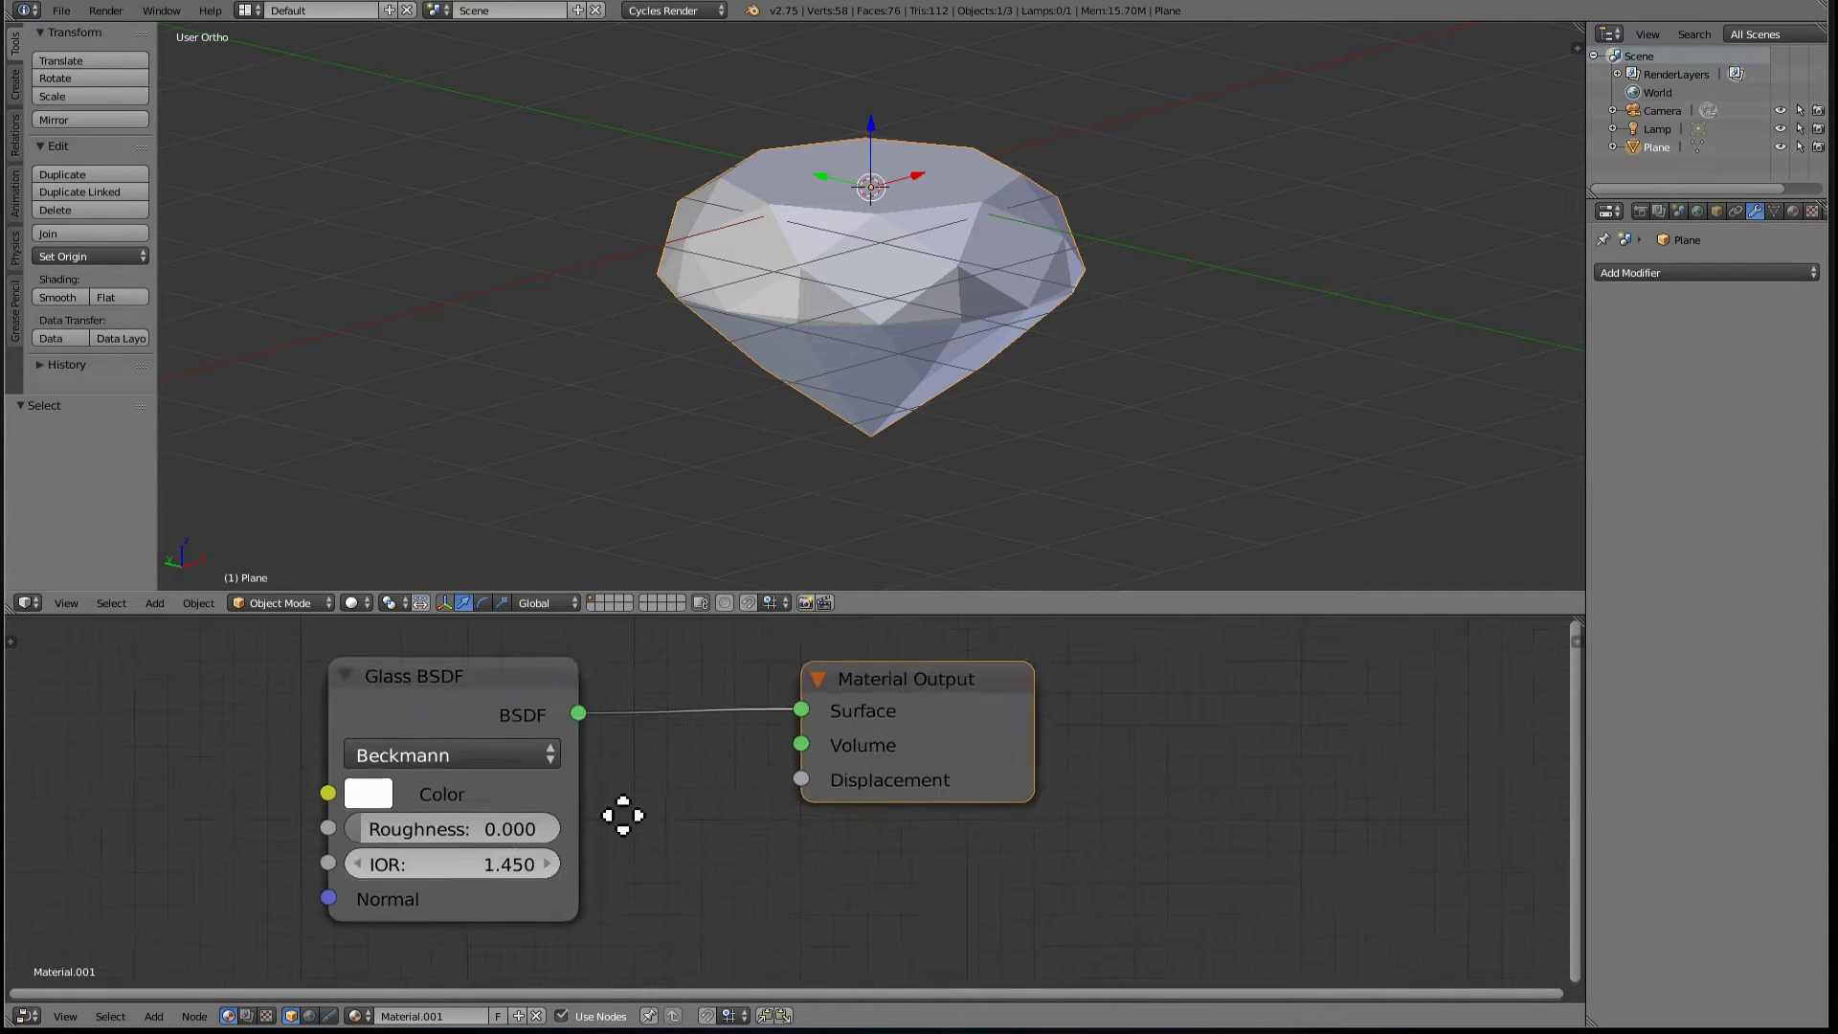
middle_drag(907, 771, 780, 894)
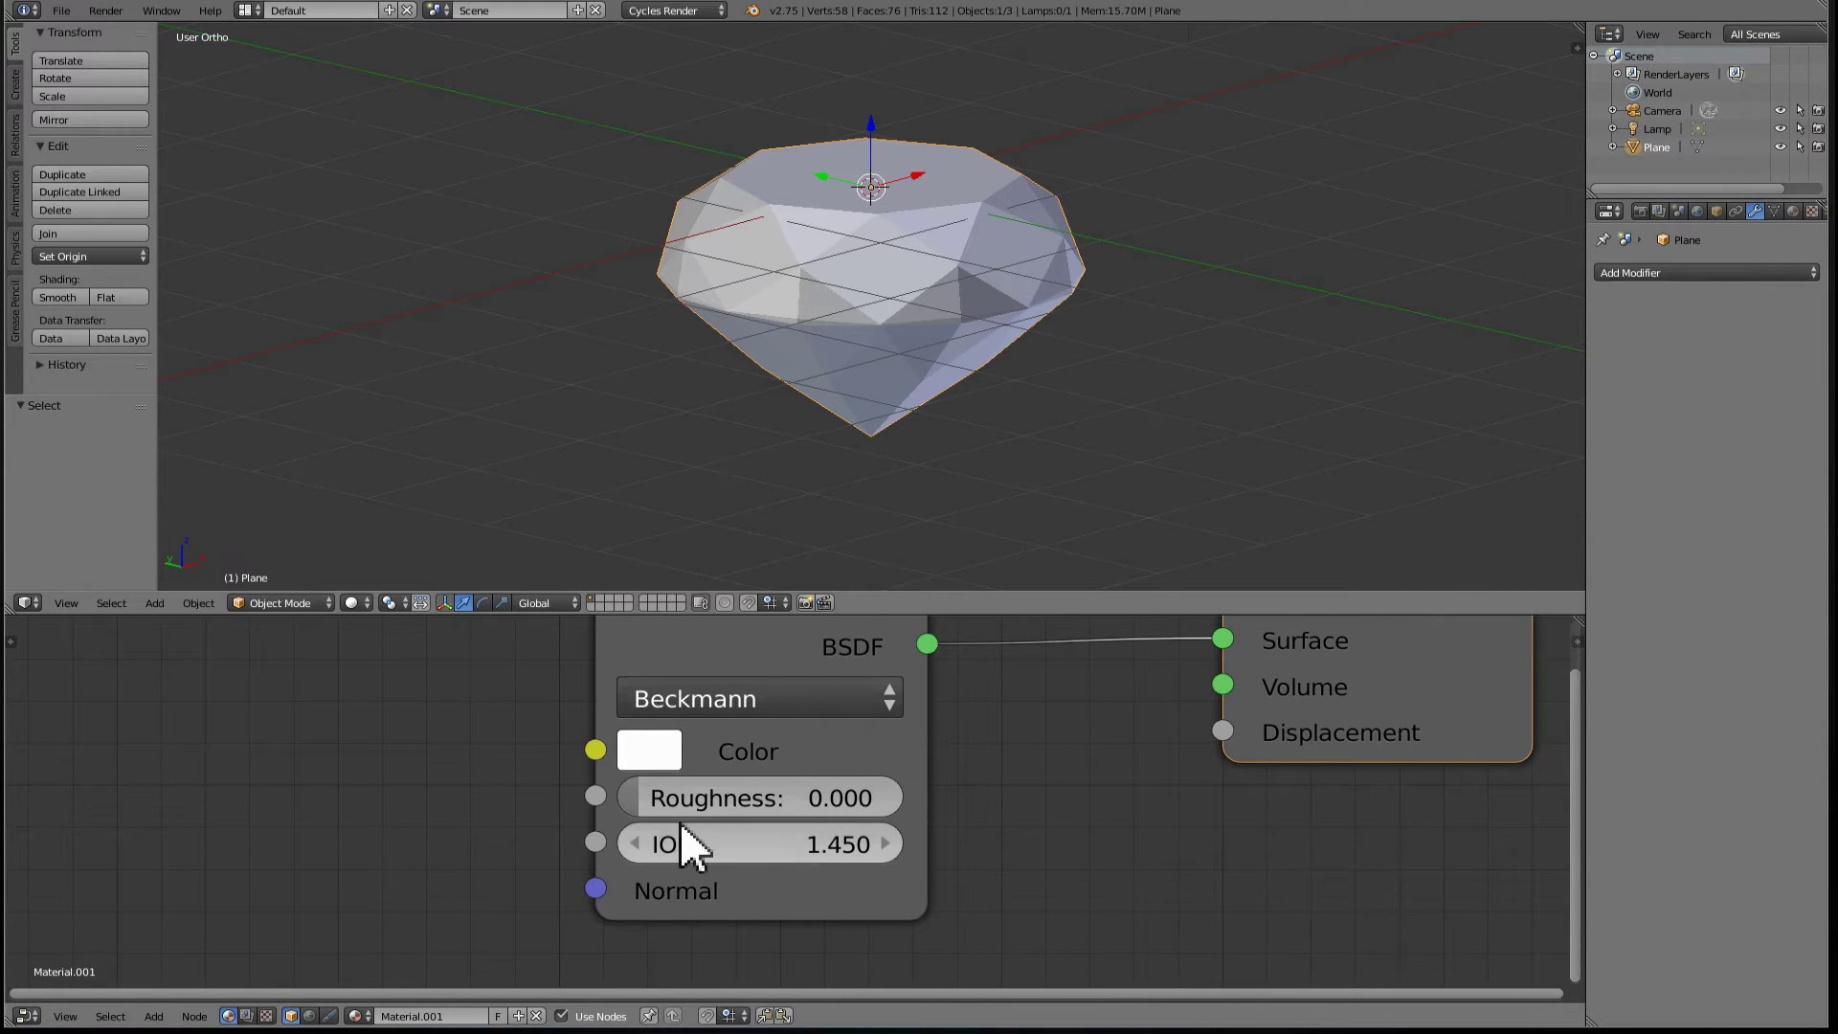
click(778, 852)
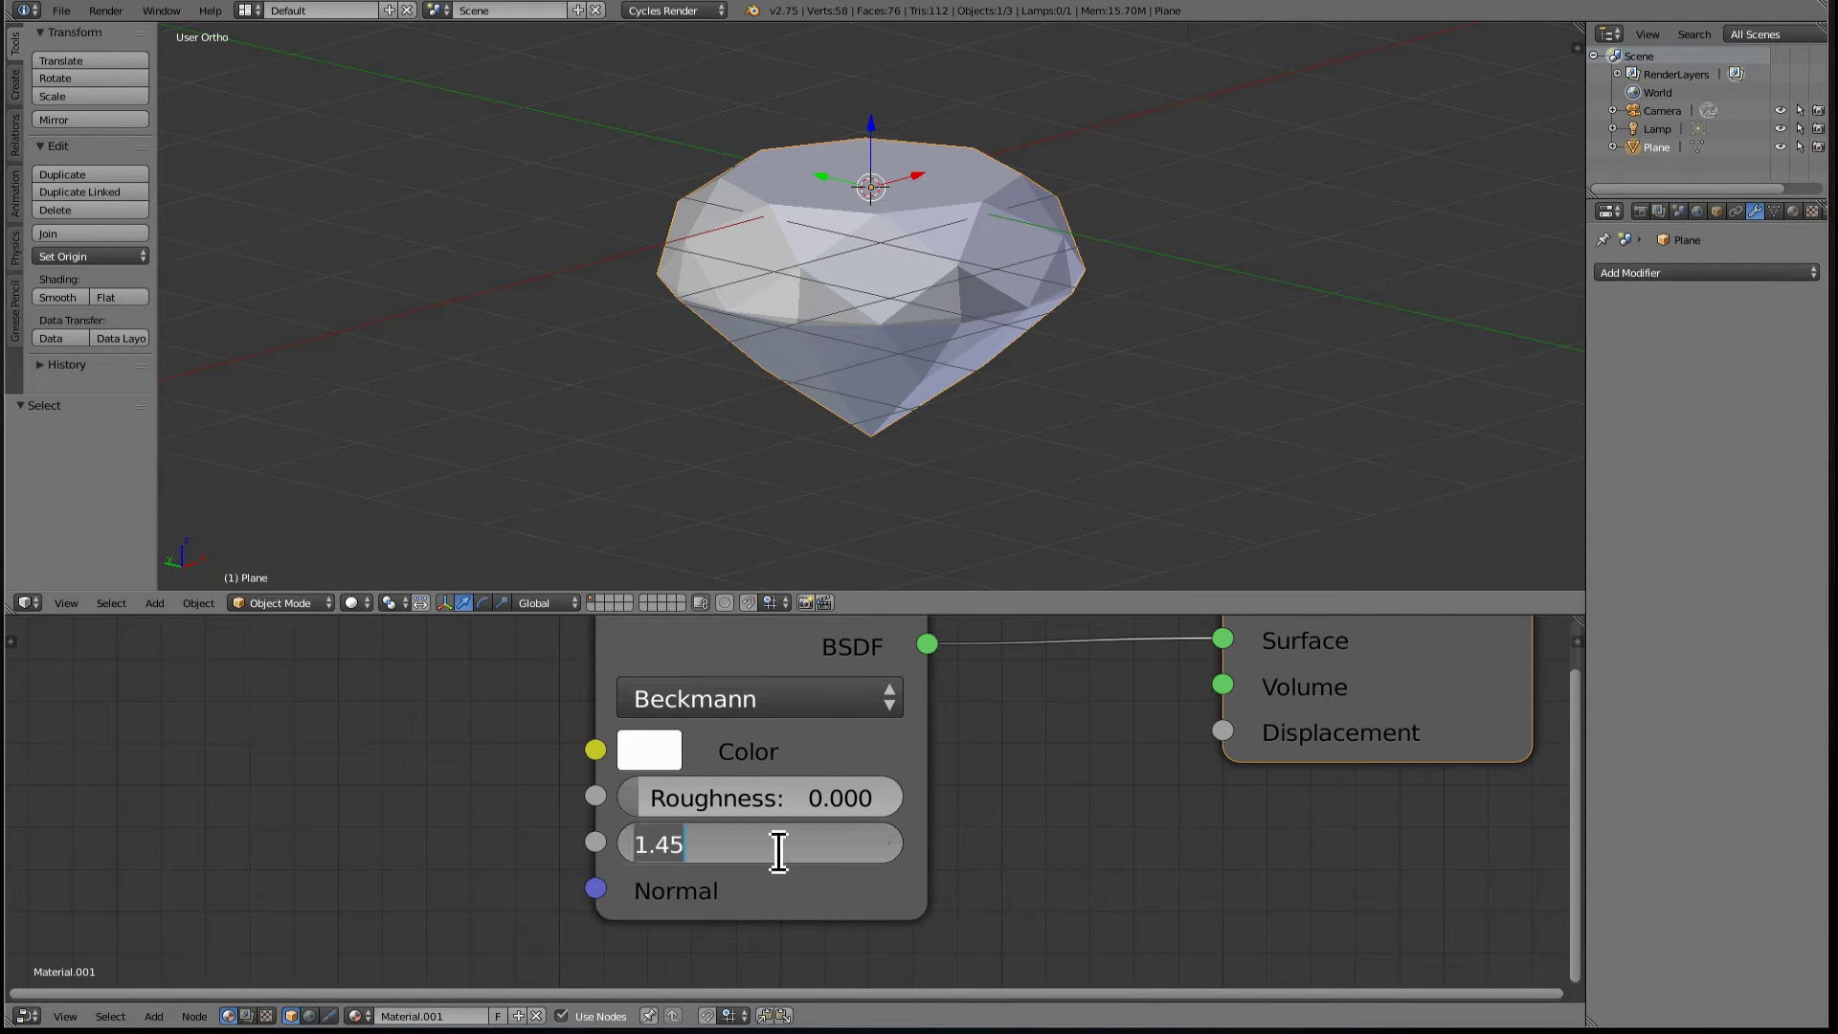
text(2.4)
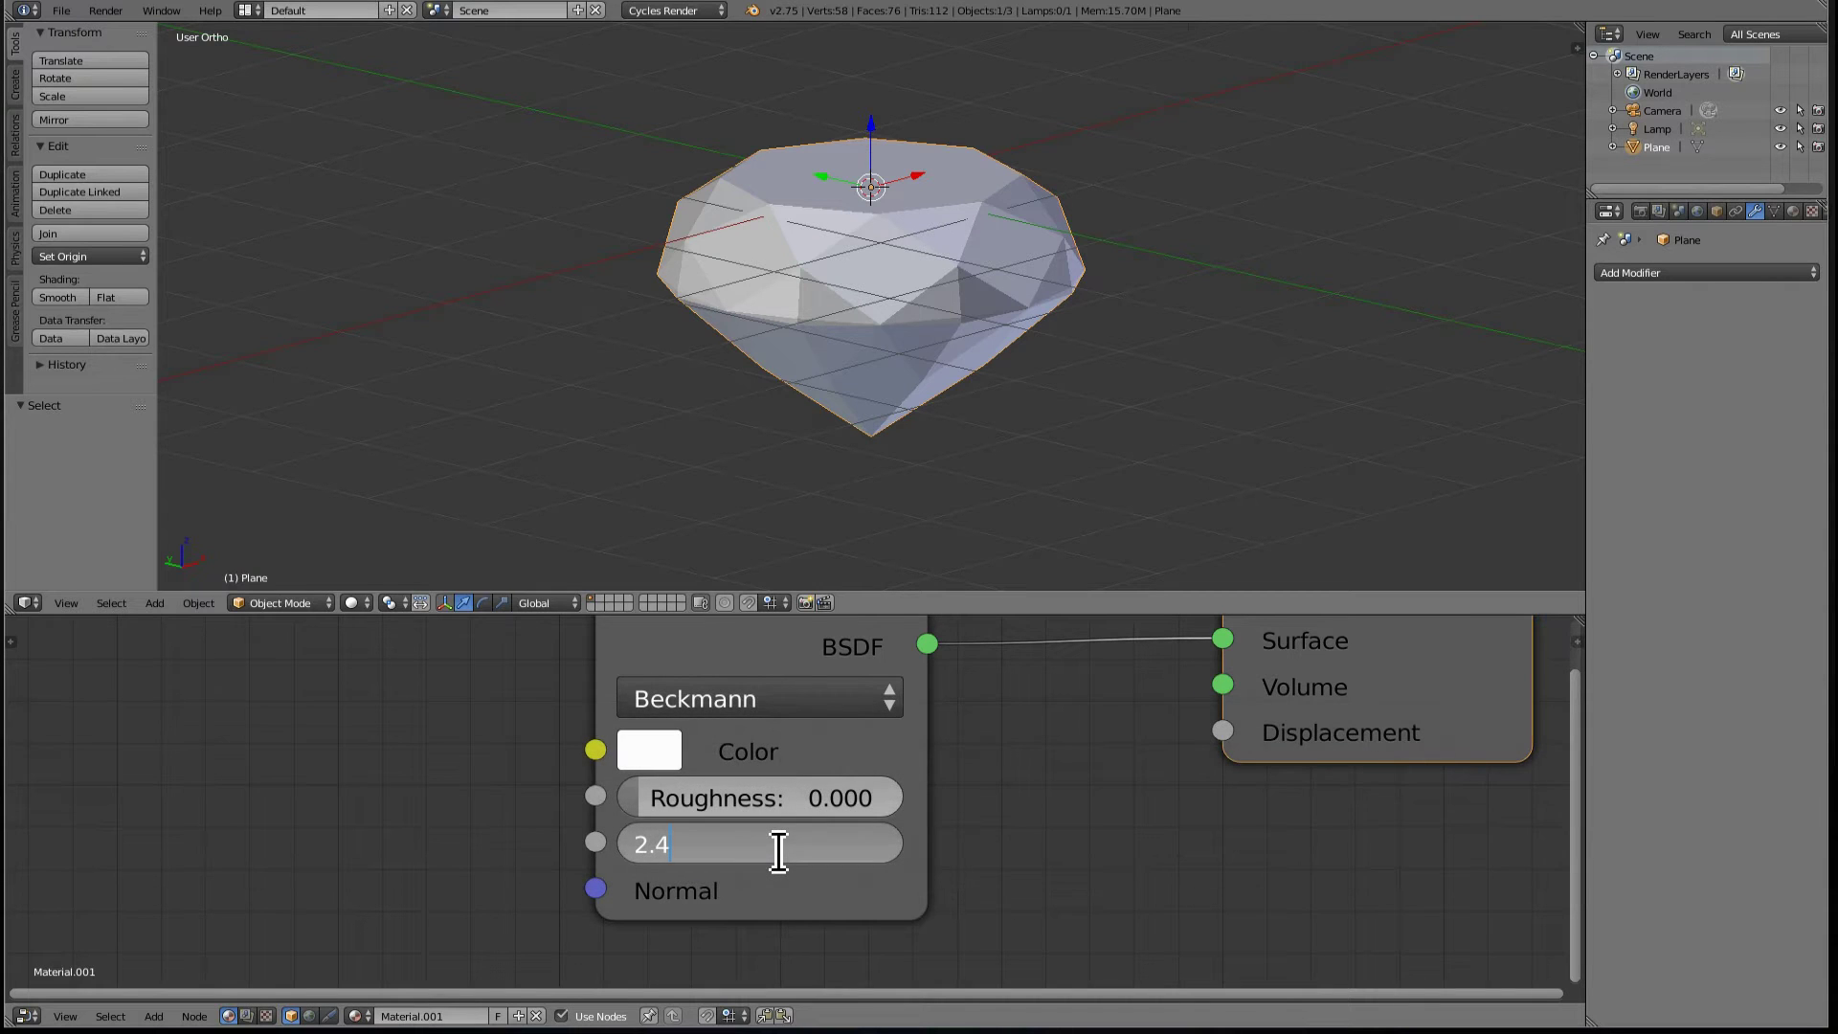
text(17)
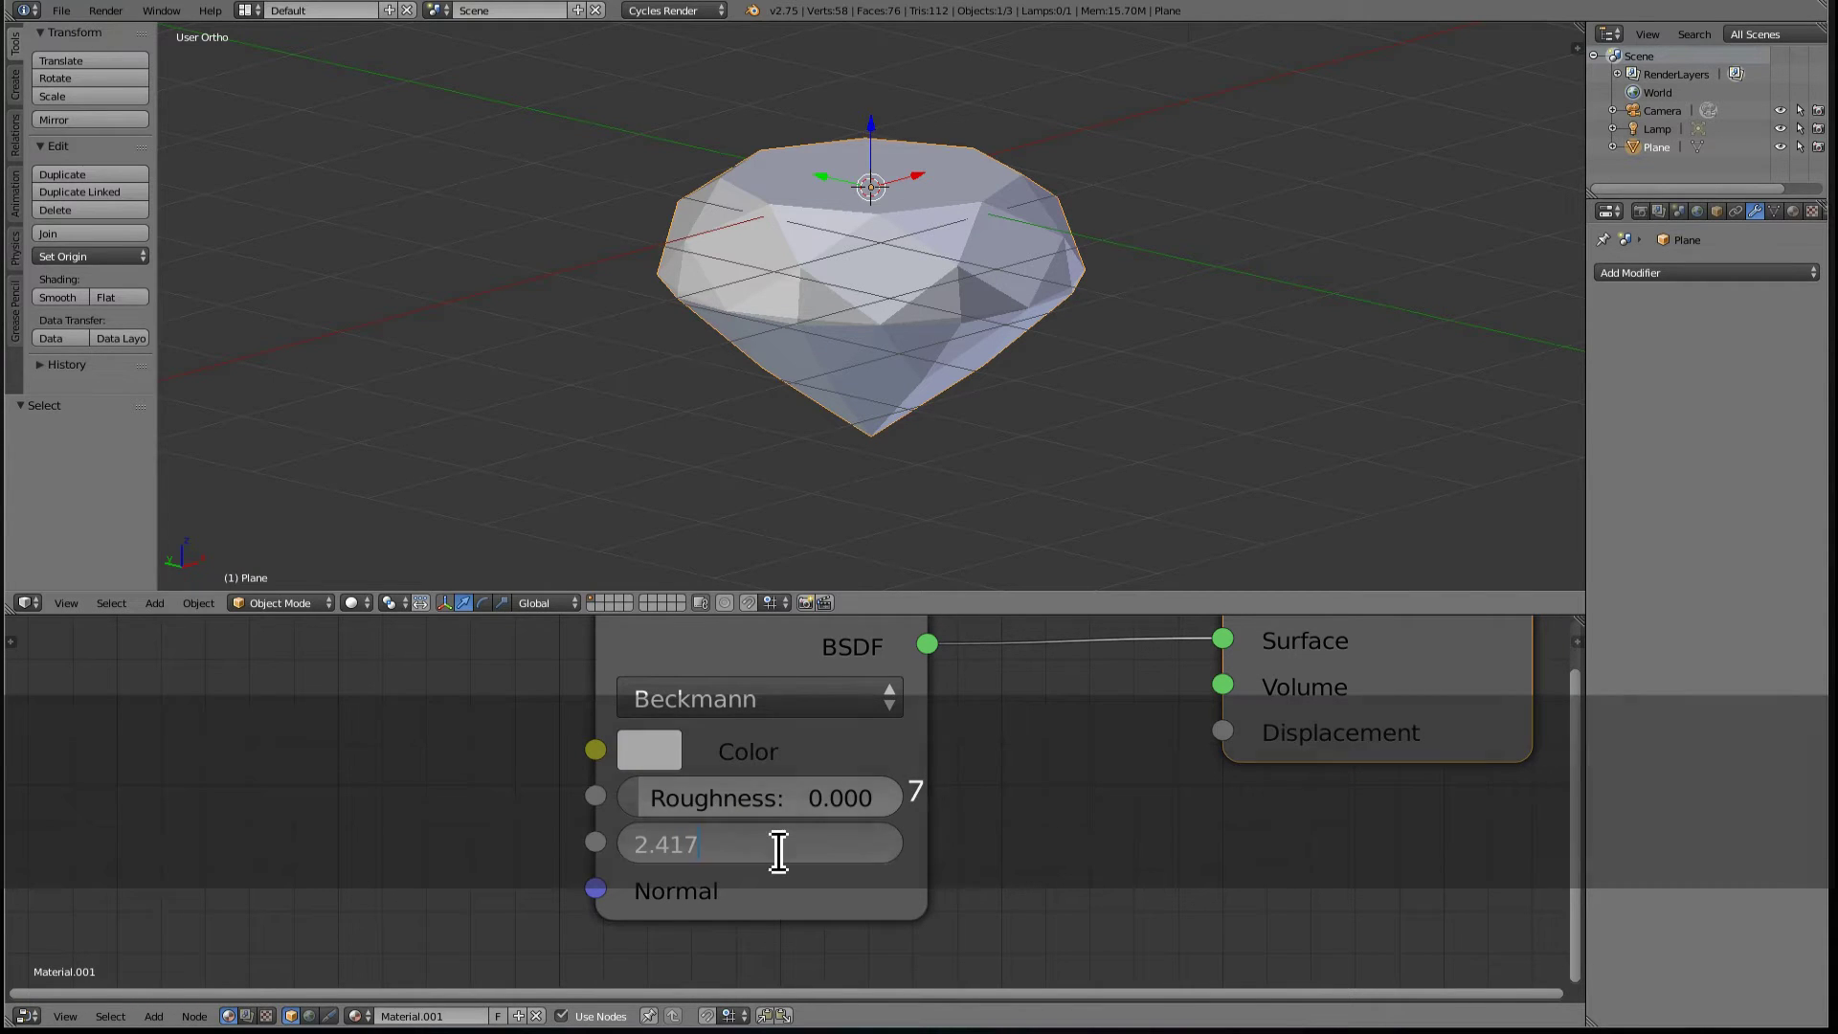
key(BackSpace)
key(BackSpace)
scroll(785, 853, down, 5)
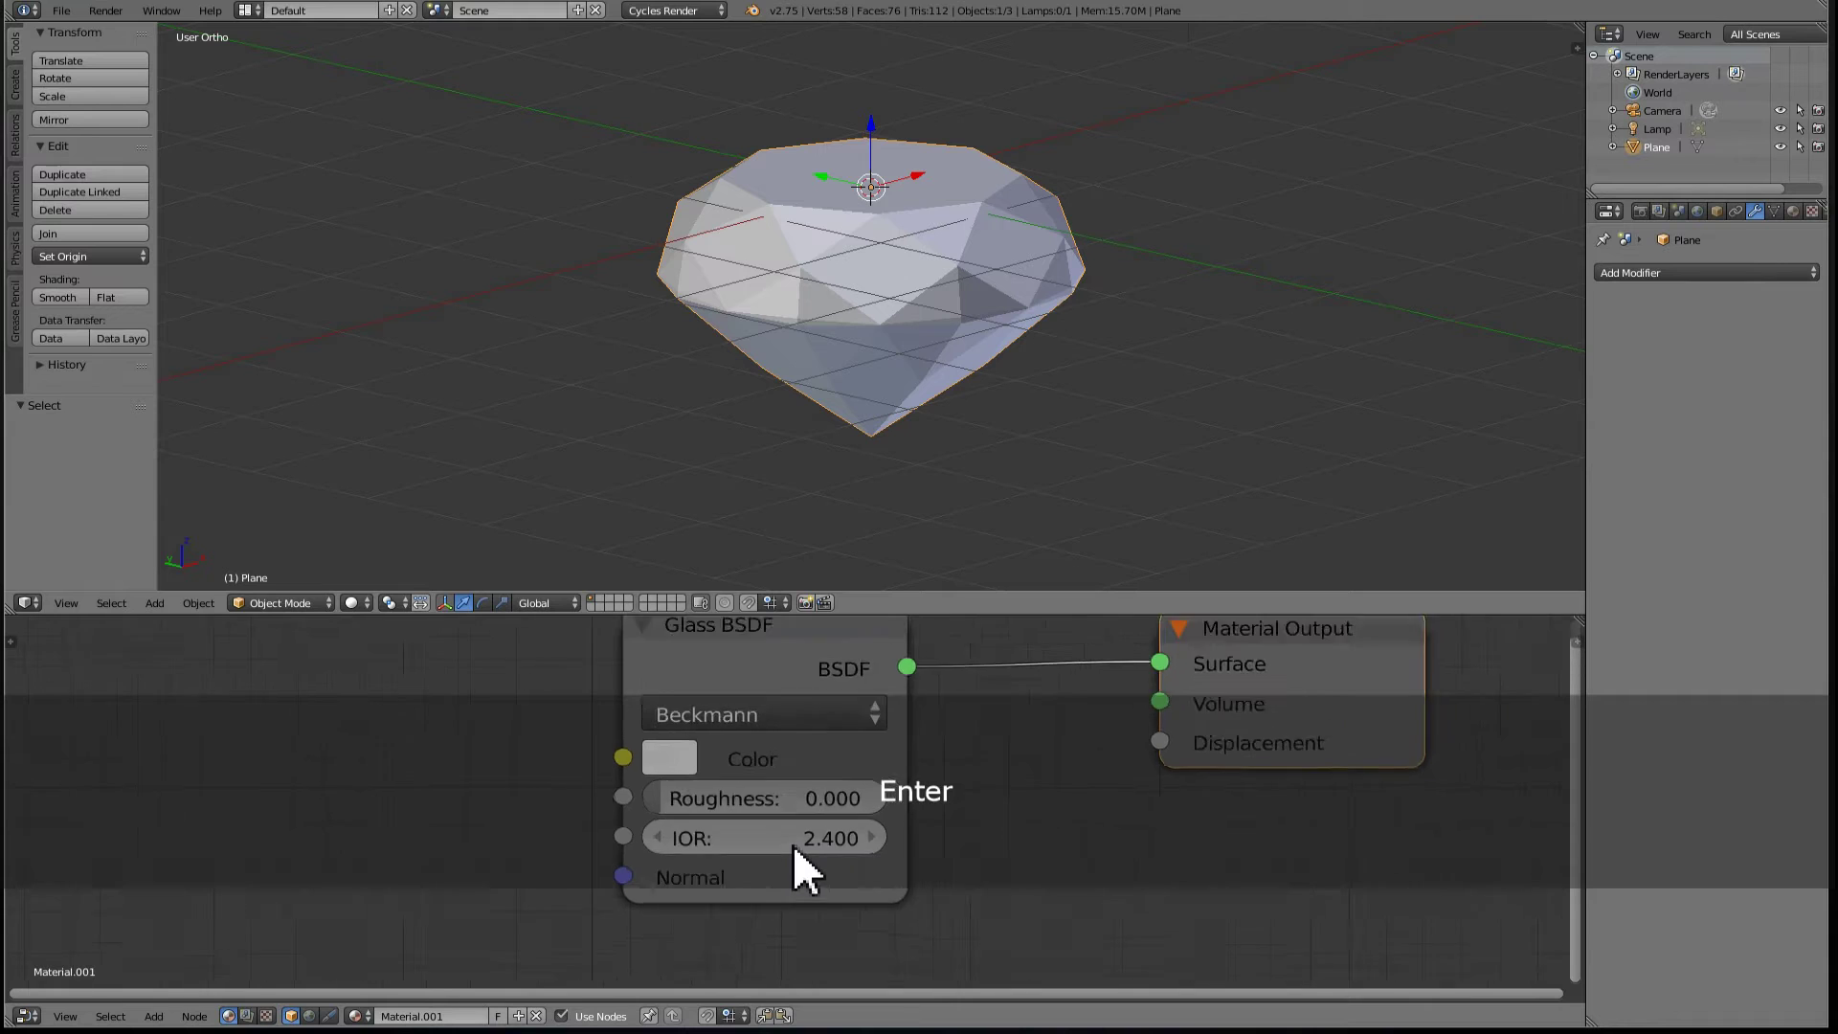
- Set the Cycles render device to GPU Compute and show the diamond in rendered viewport shading
click(1640, 211)
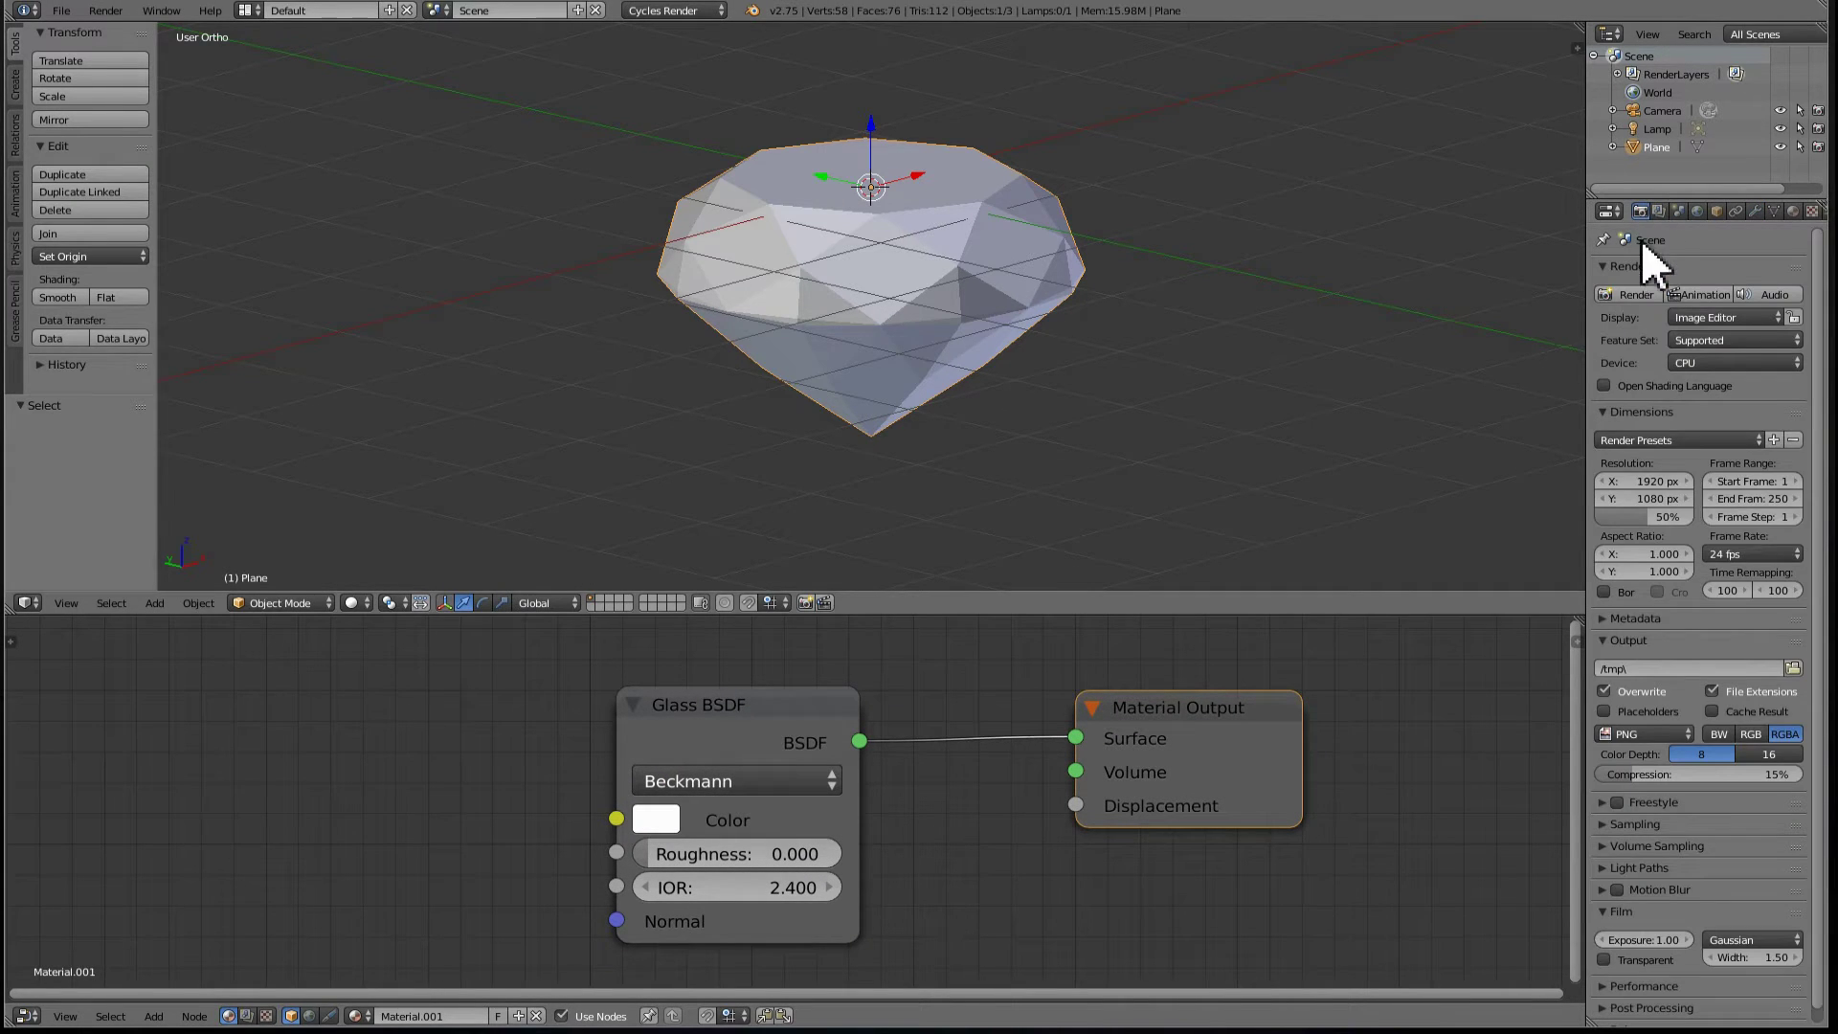
click(1693, 361)
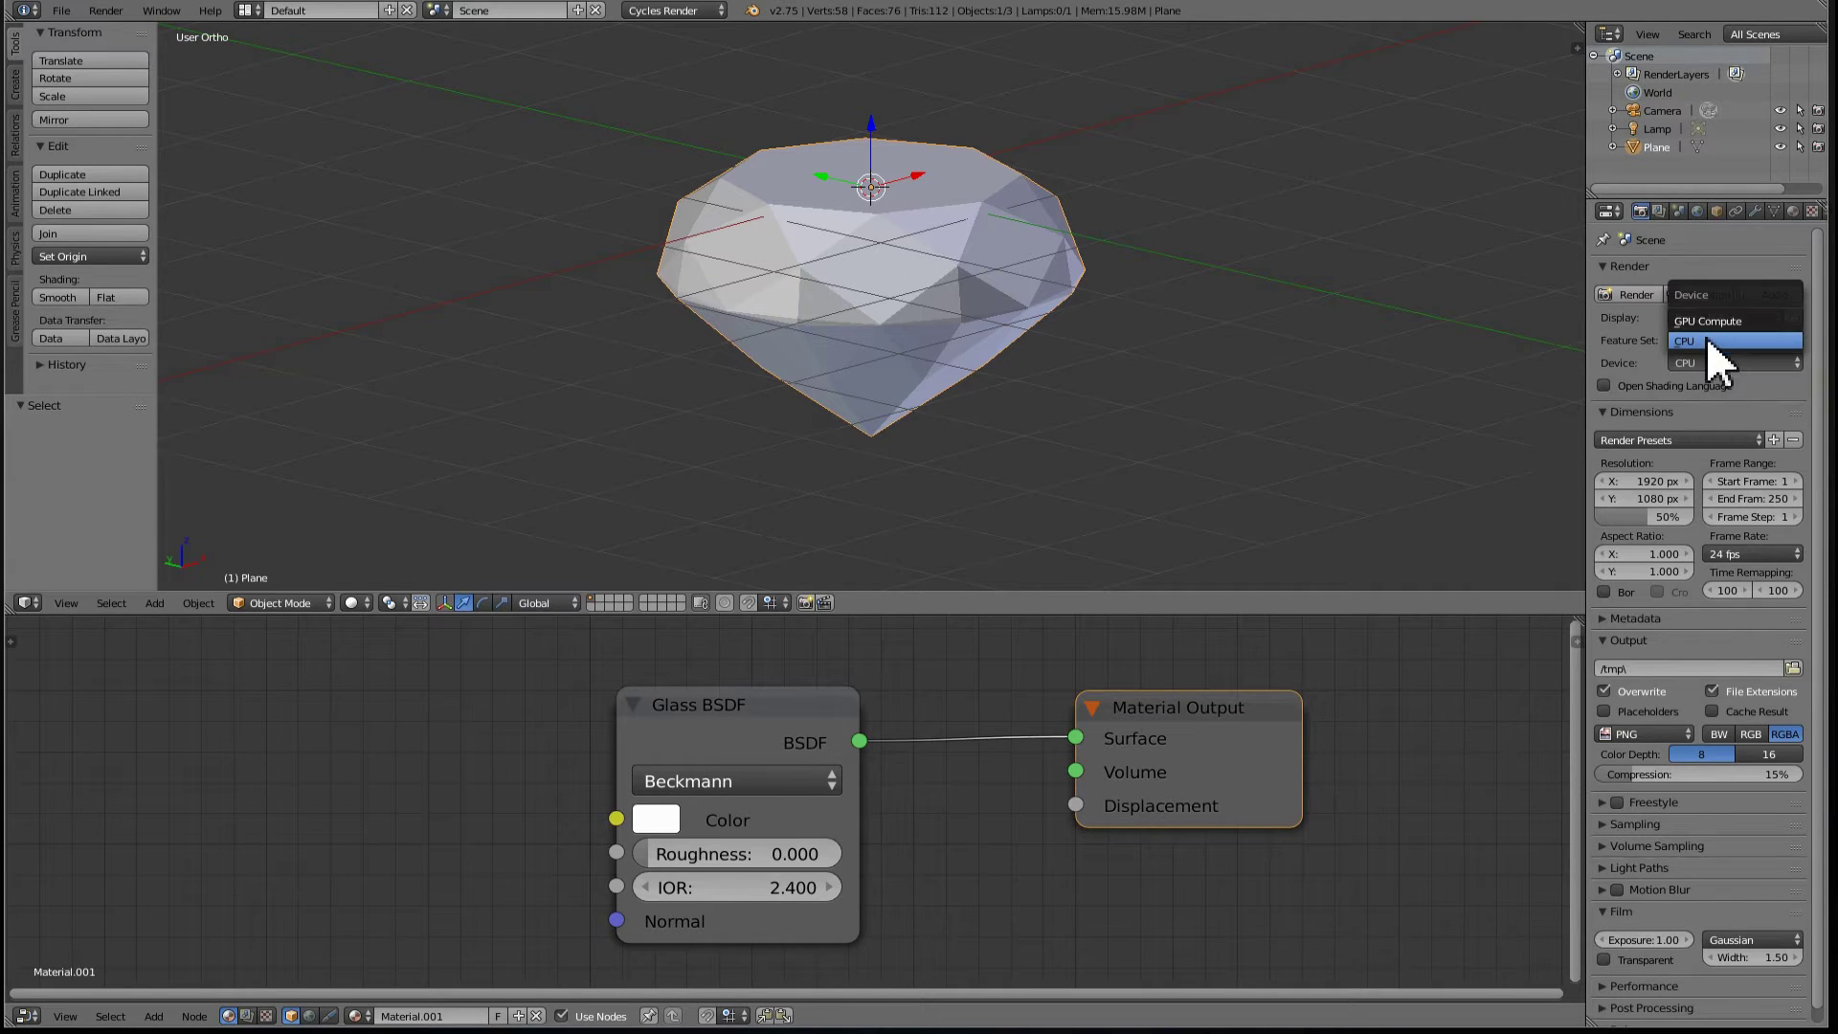
click(1713, 322)
scroll(1456, 307, up, 1)
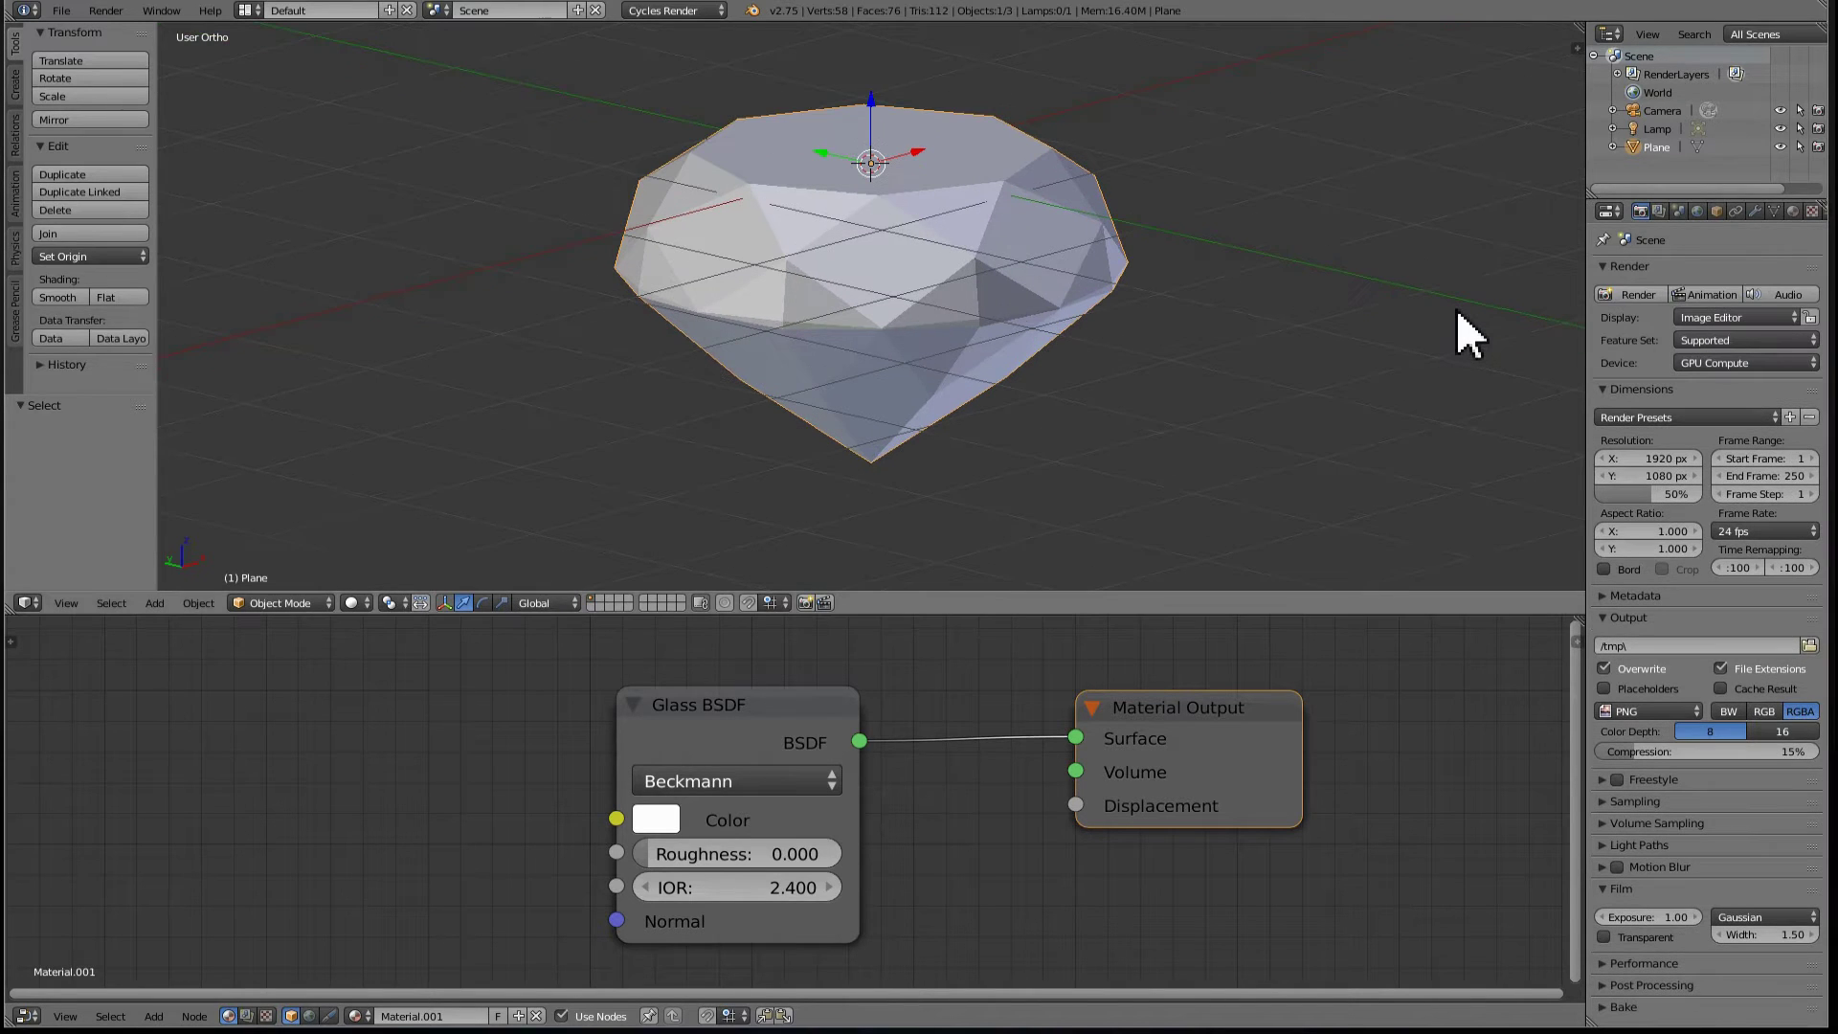
key(shift+z)
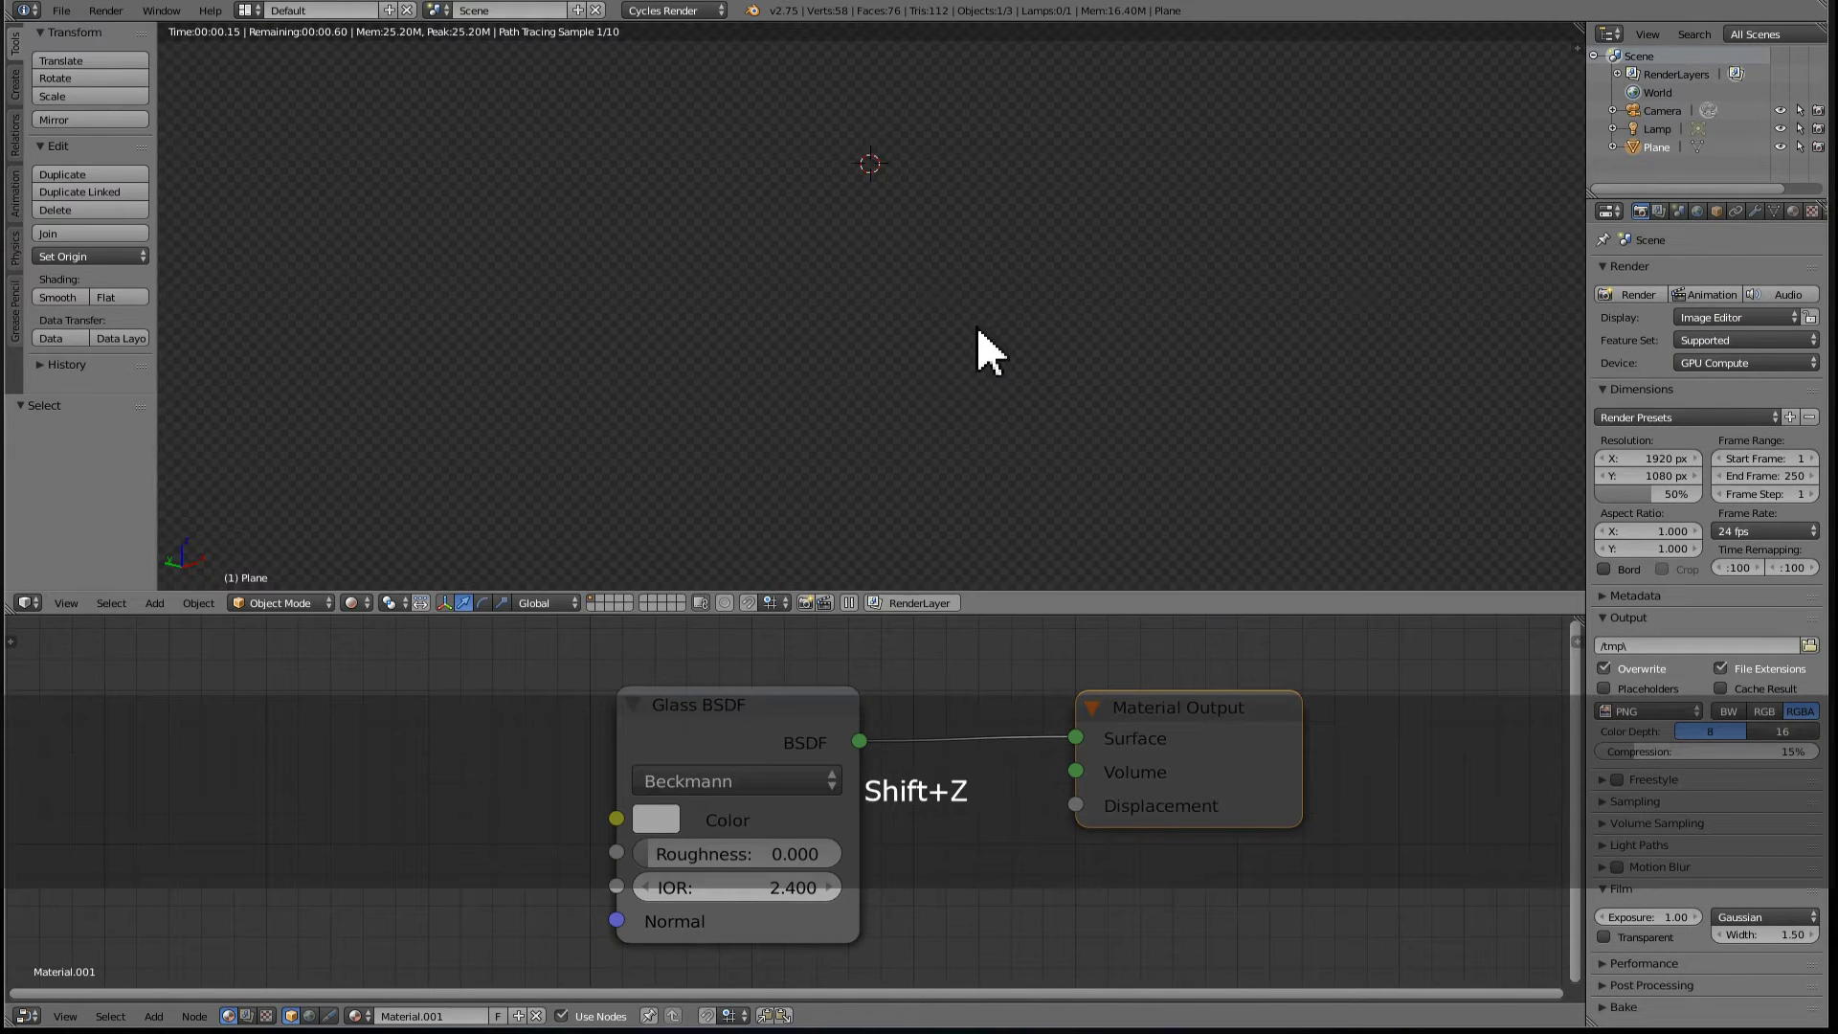
key(KP_Delete)
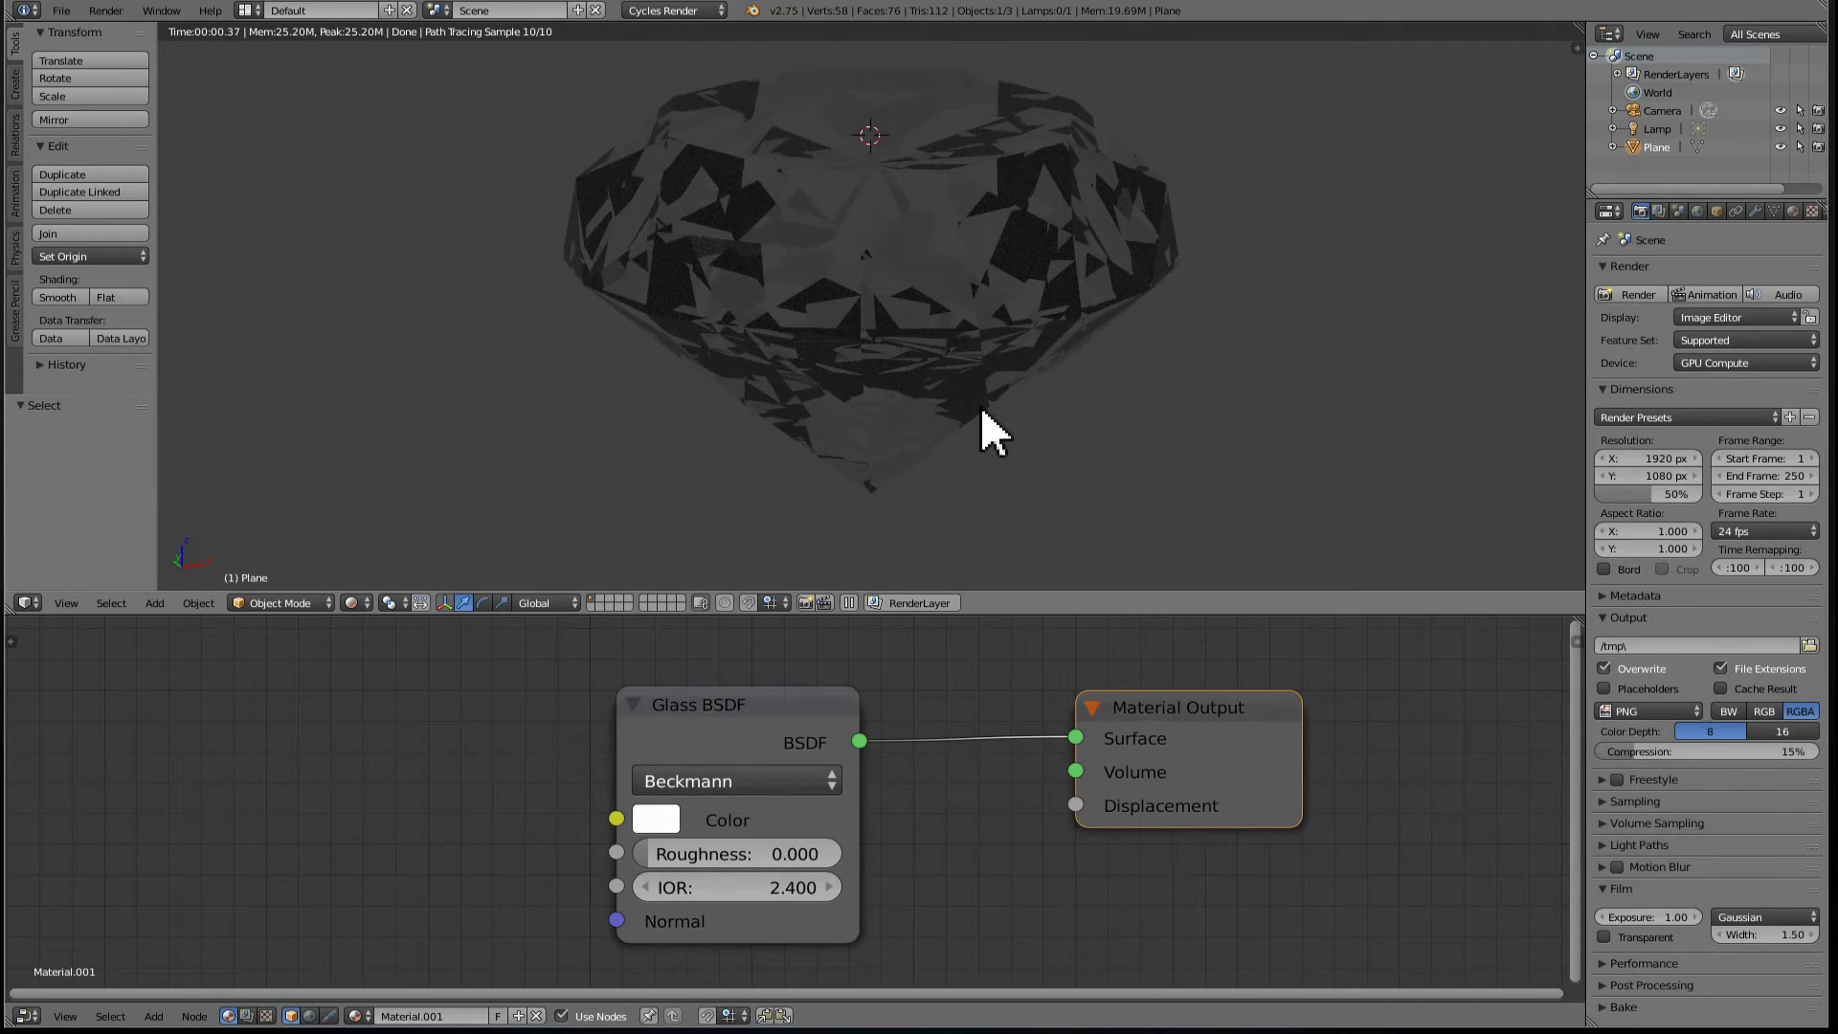
shift+middle_drag(976, 439, 977, 472)
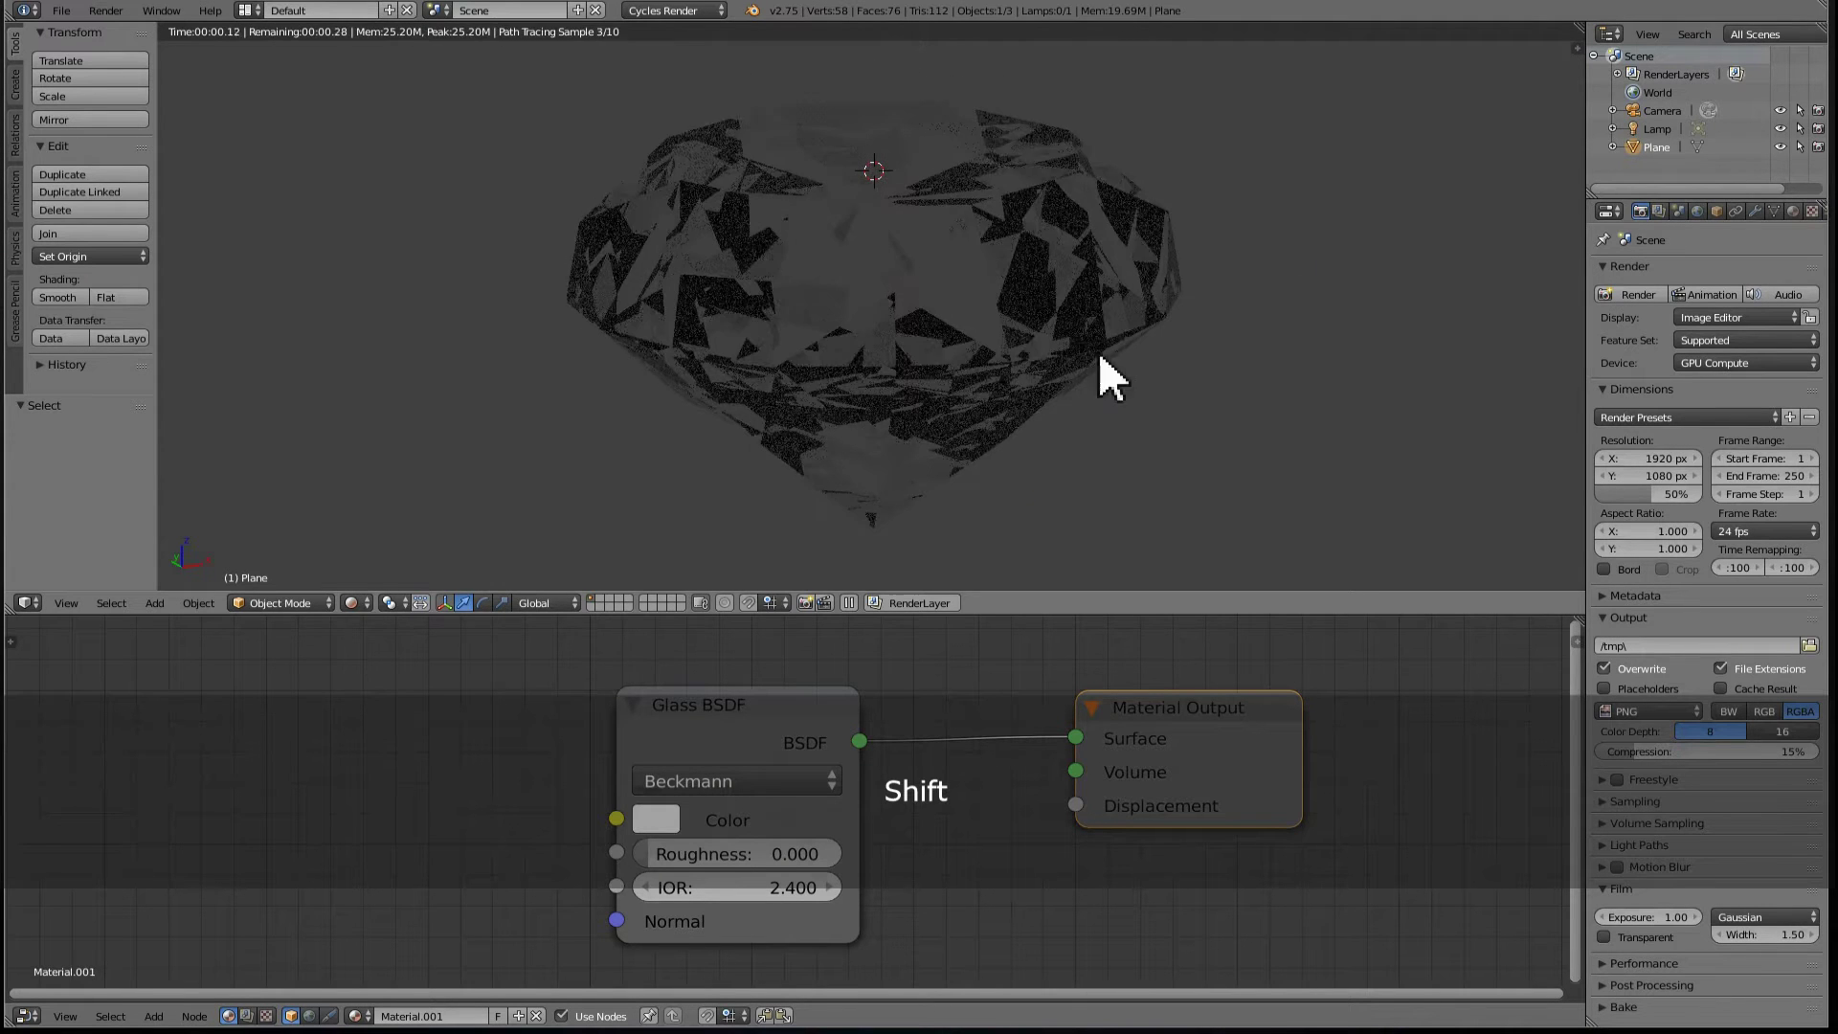
- Enable nodes for the world surface and use a Sky Texture as the background color
click(1699, 210)
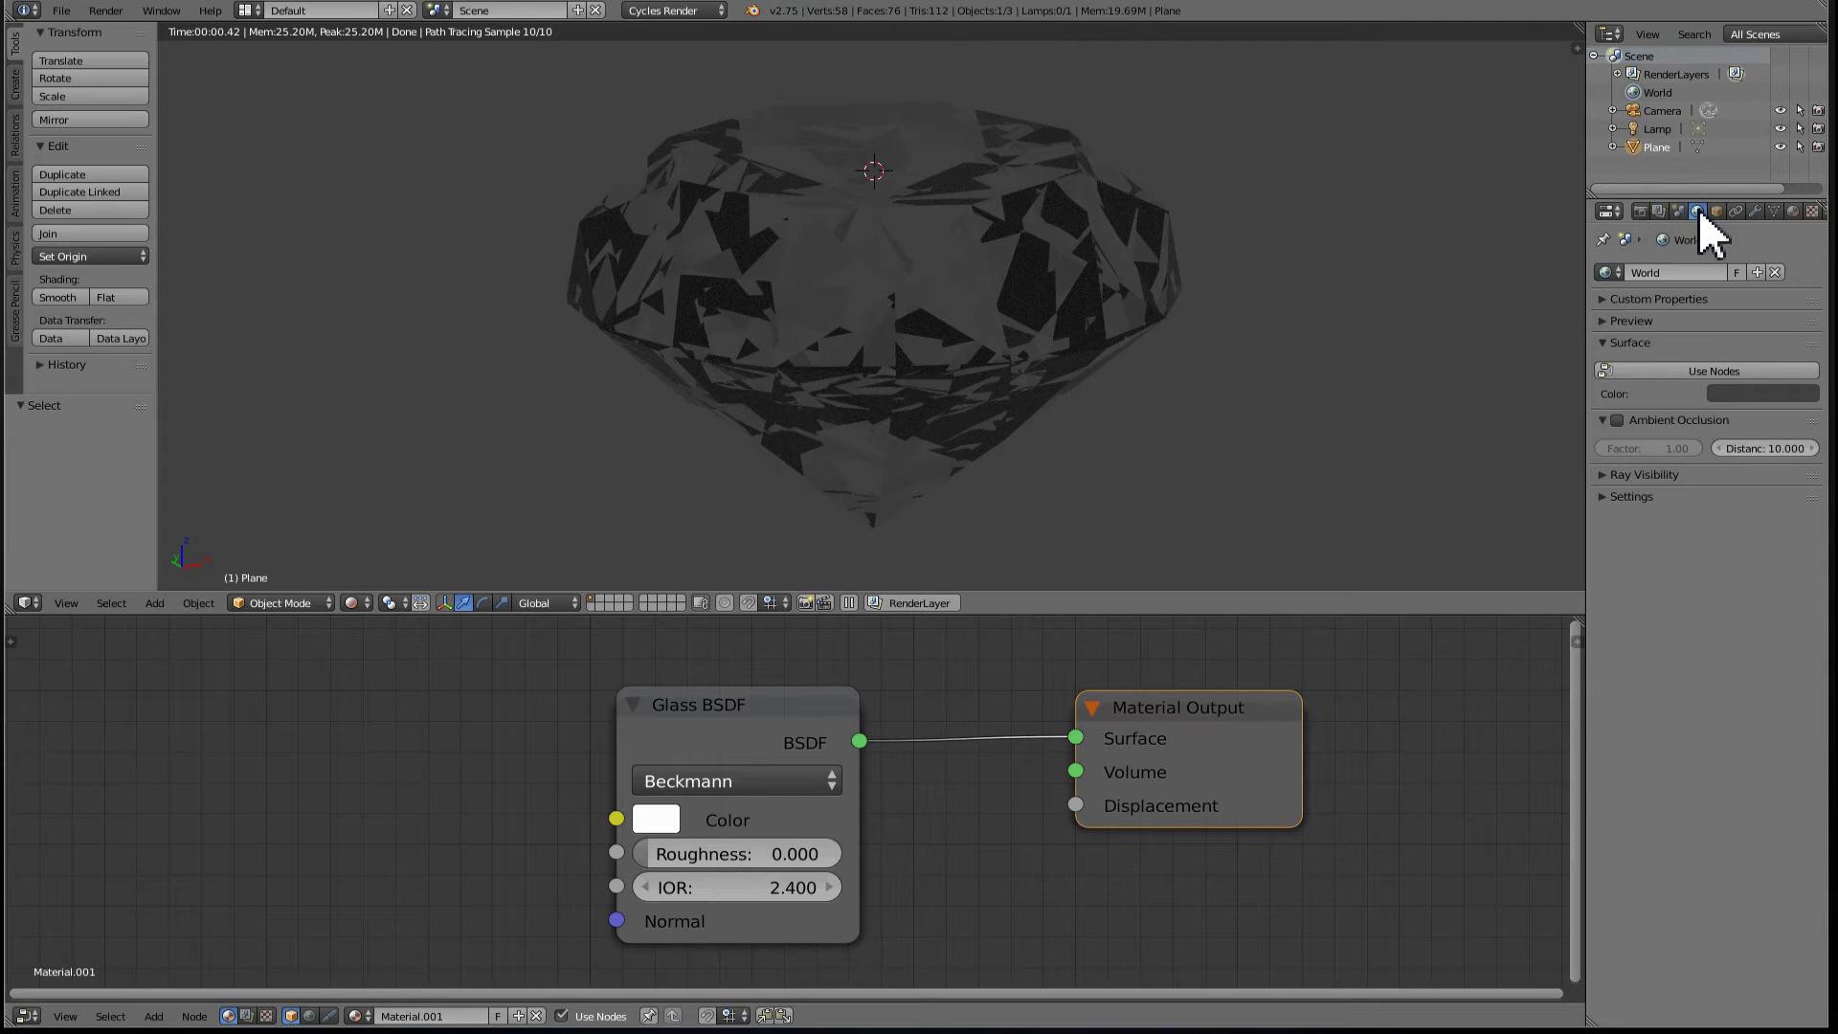
click(1660, 370)
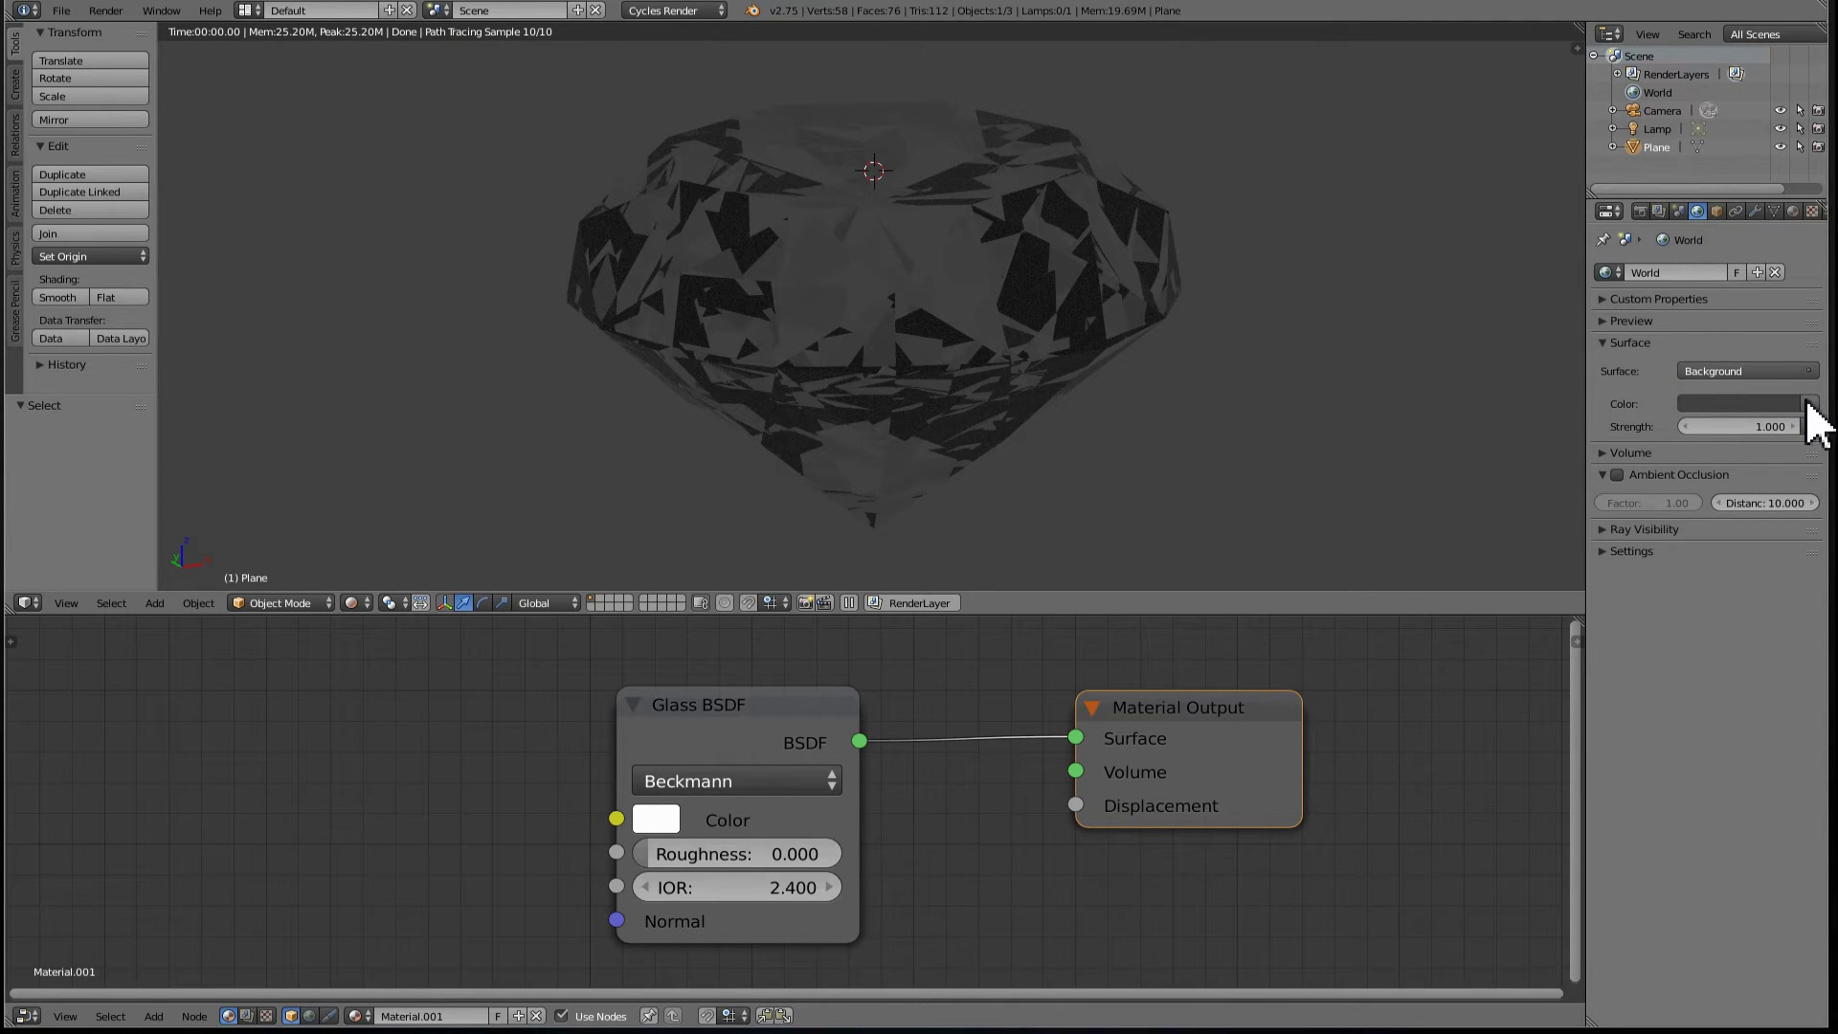
click(1809, 403)
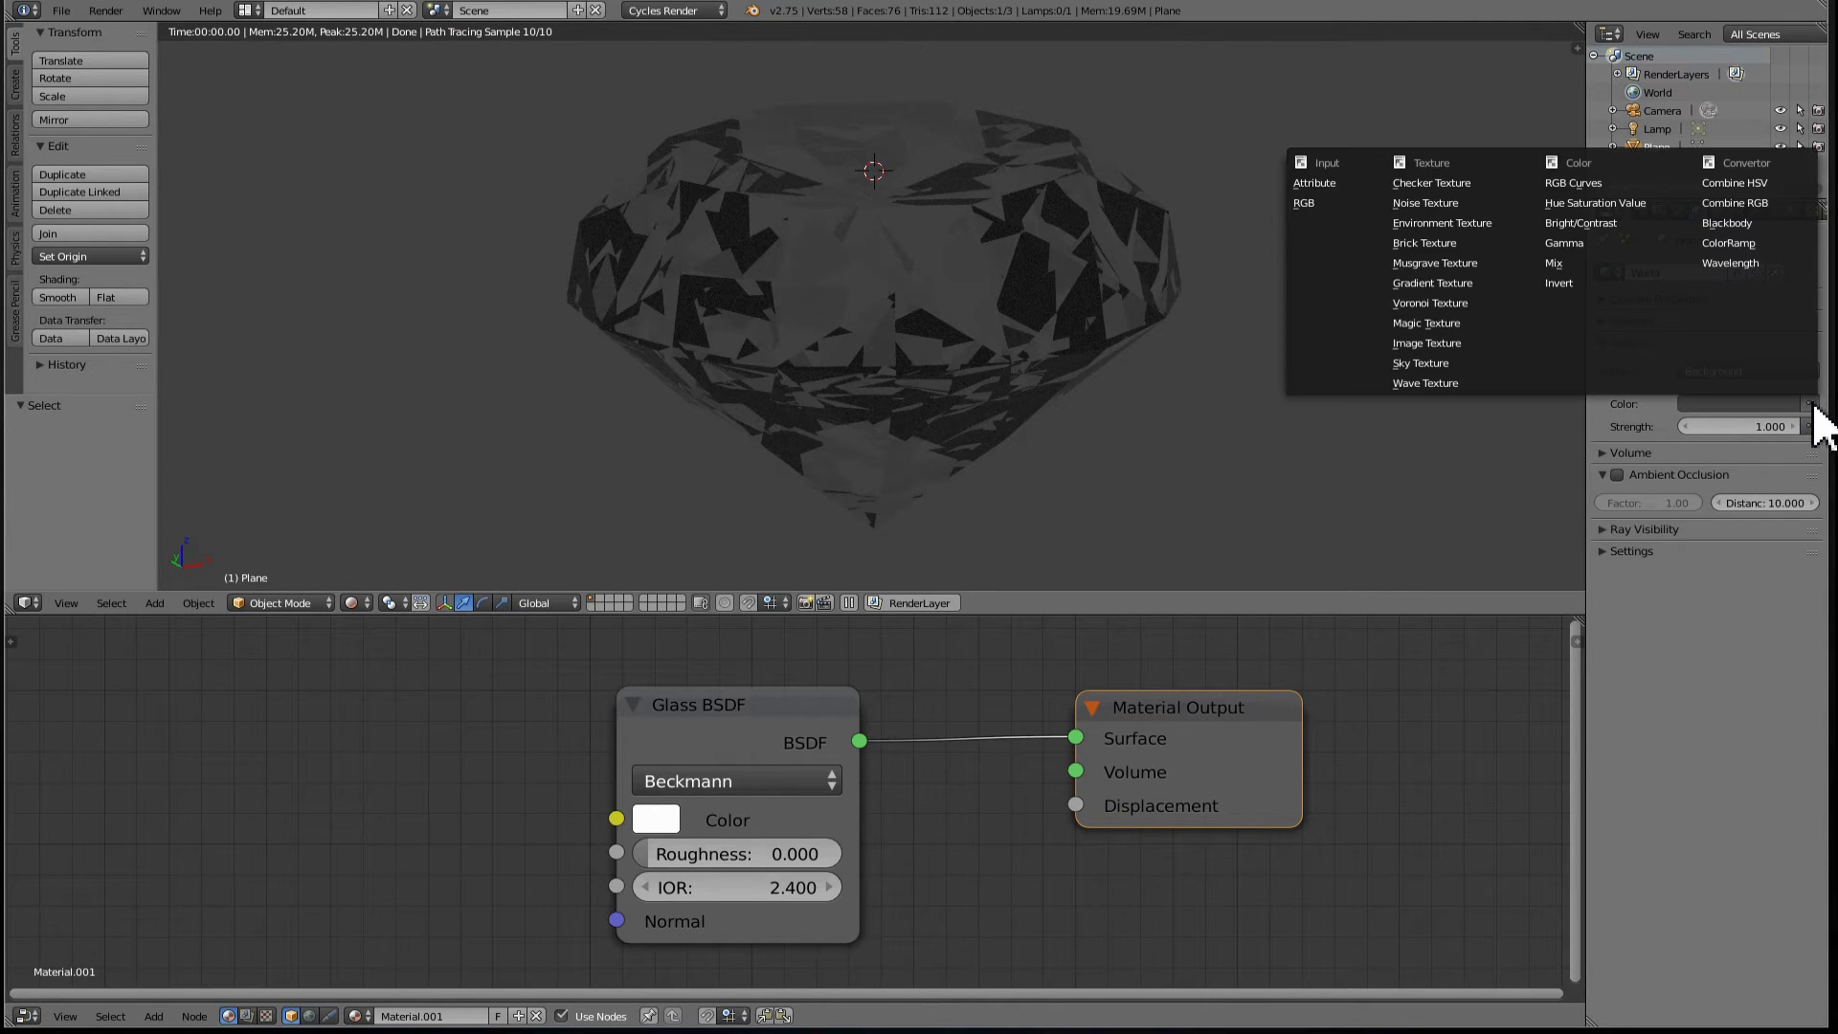
click(1502, 364)
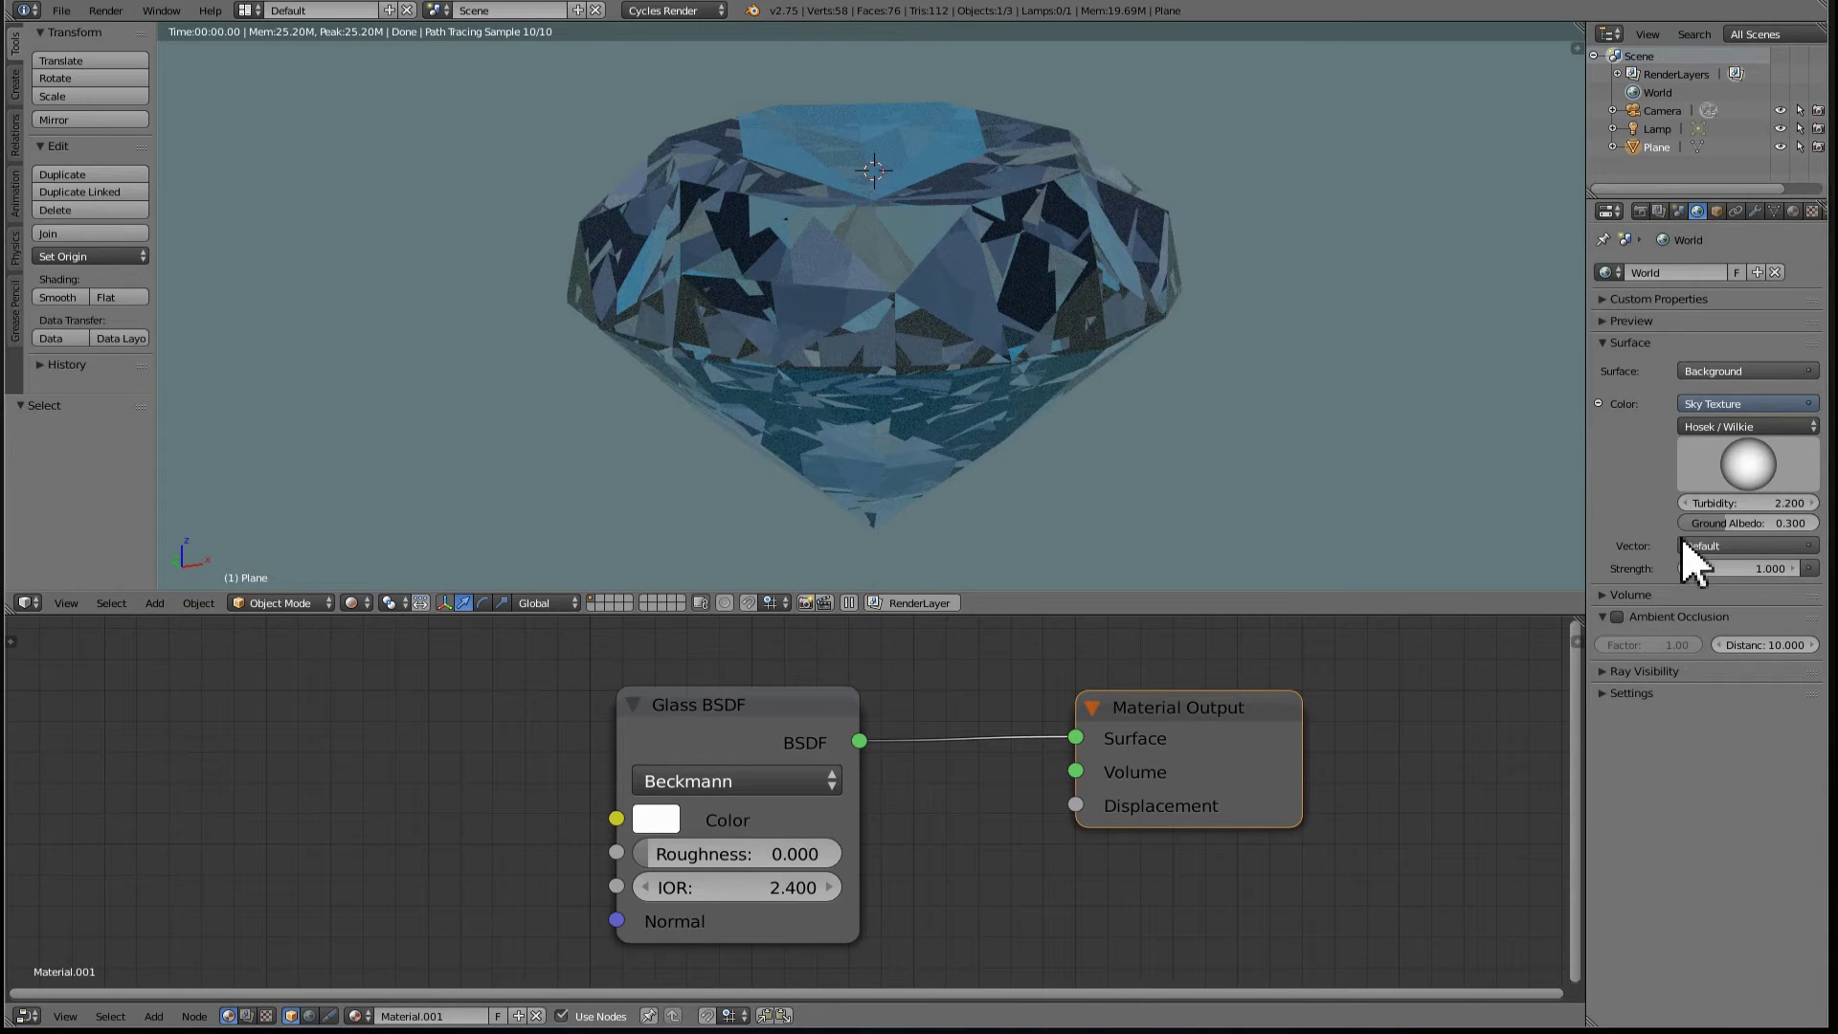
- Try a world background strength of 5, then settle on a strength of 4
click(1741, 571)
text(5)
key(Return)
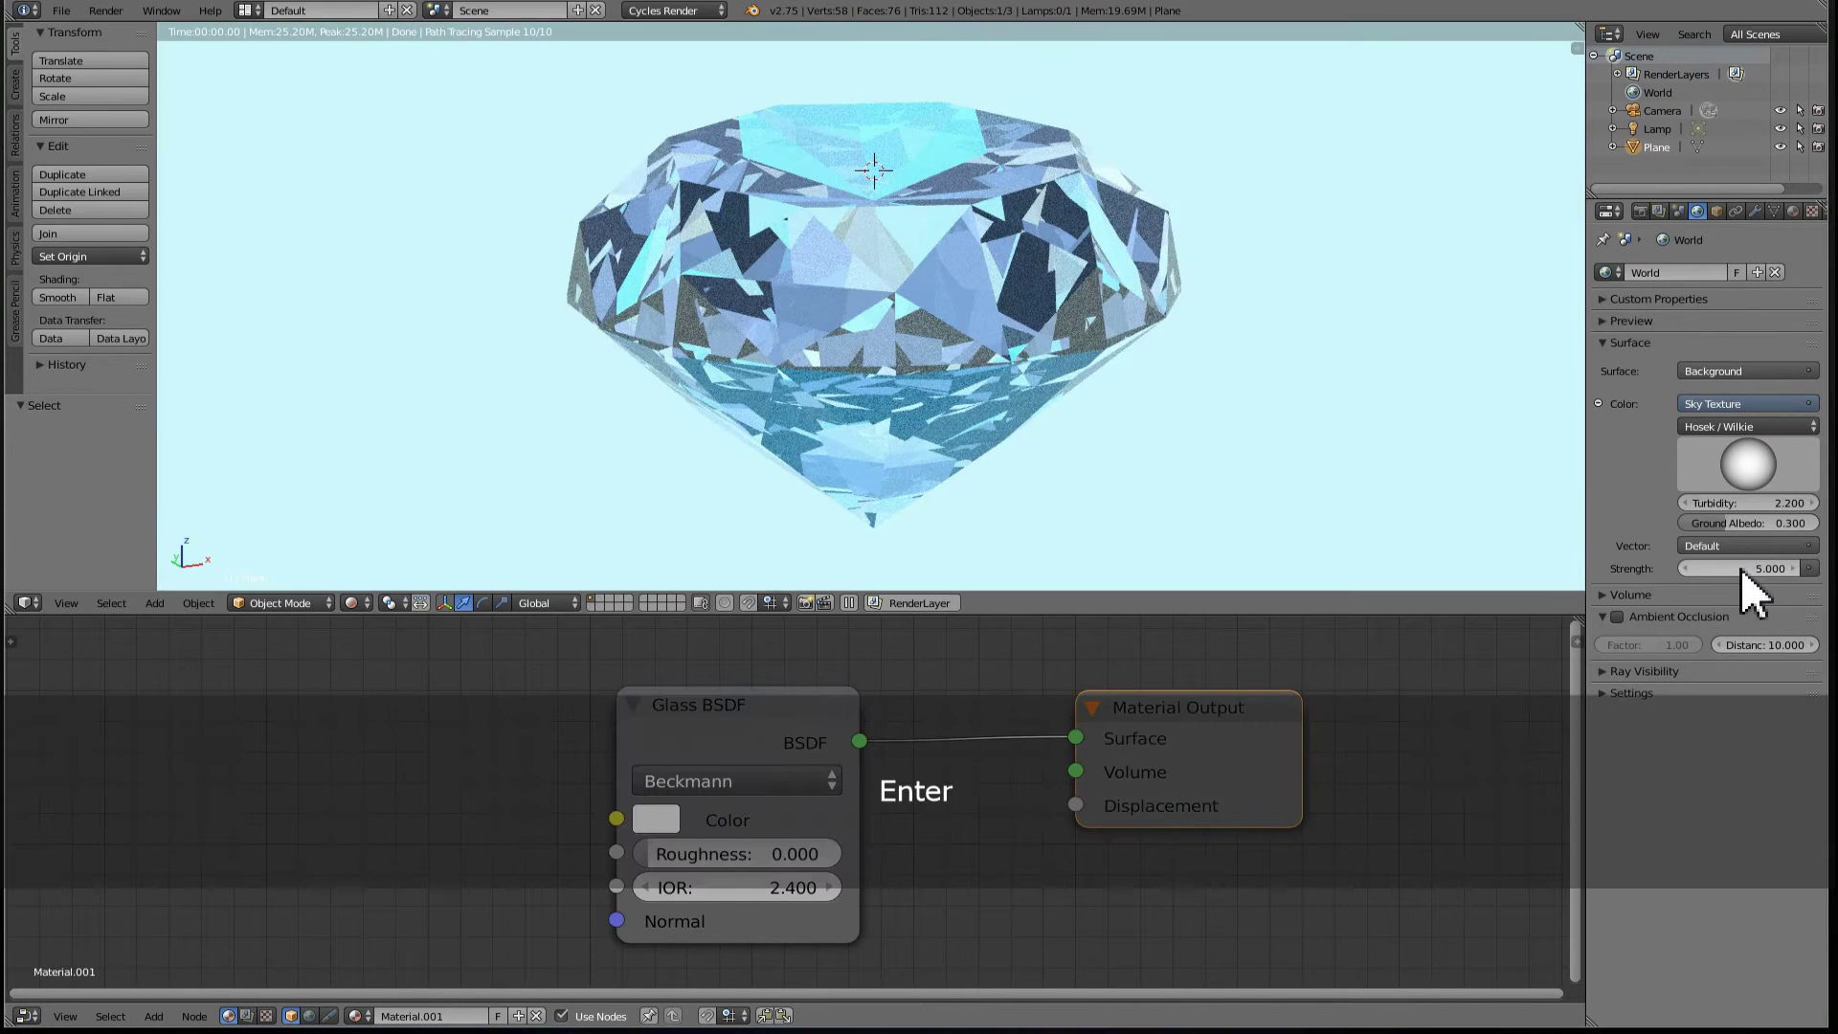
click(1738, 565)
text(4)
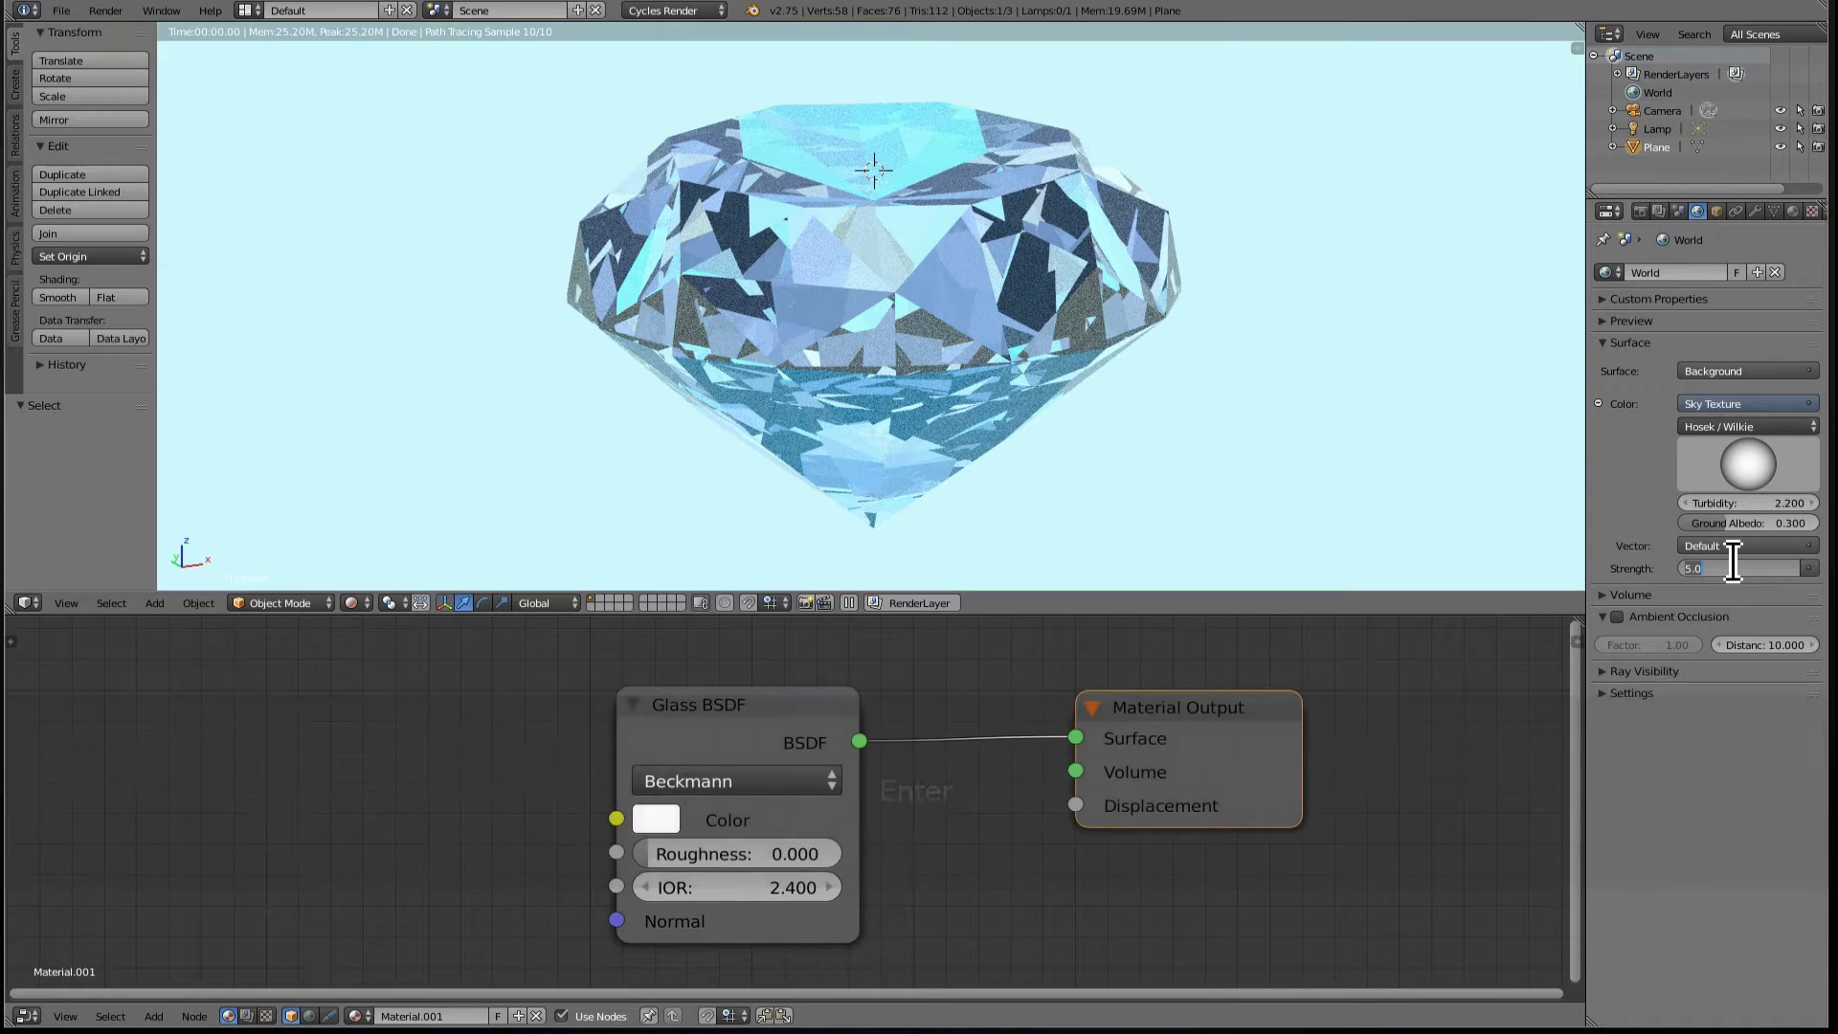
key(Return)
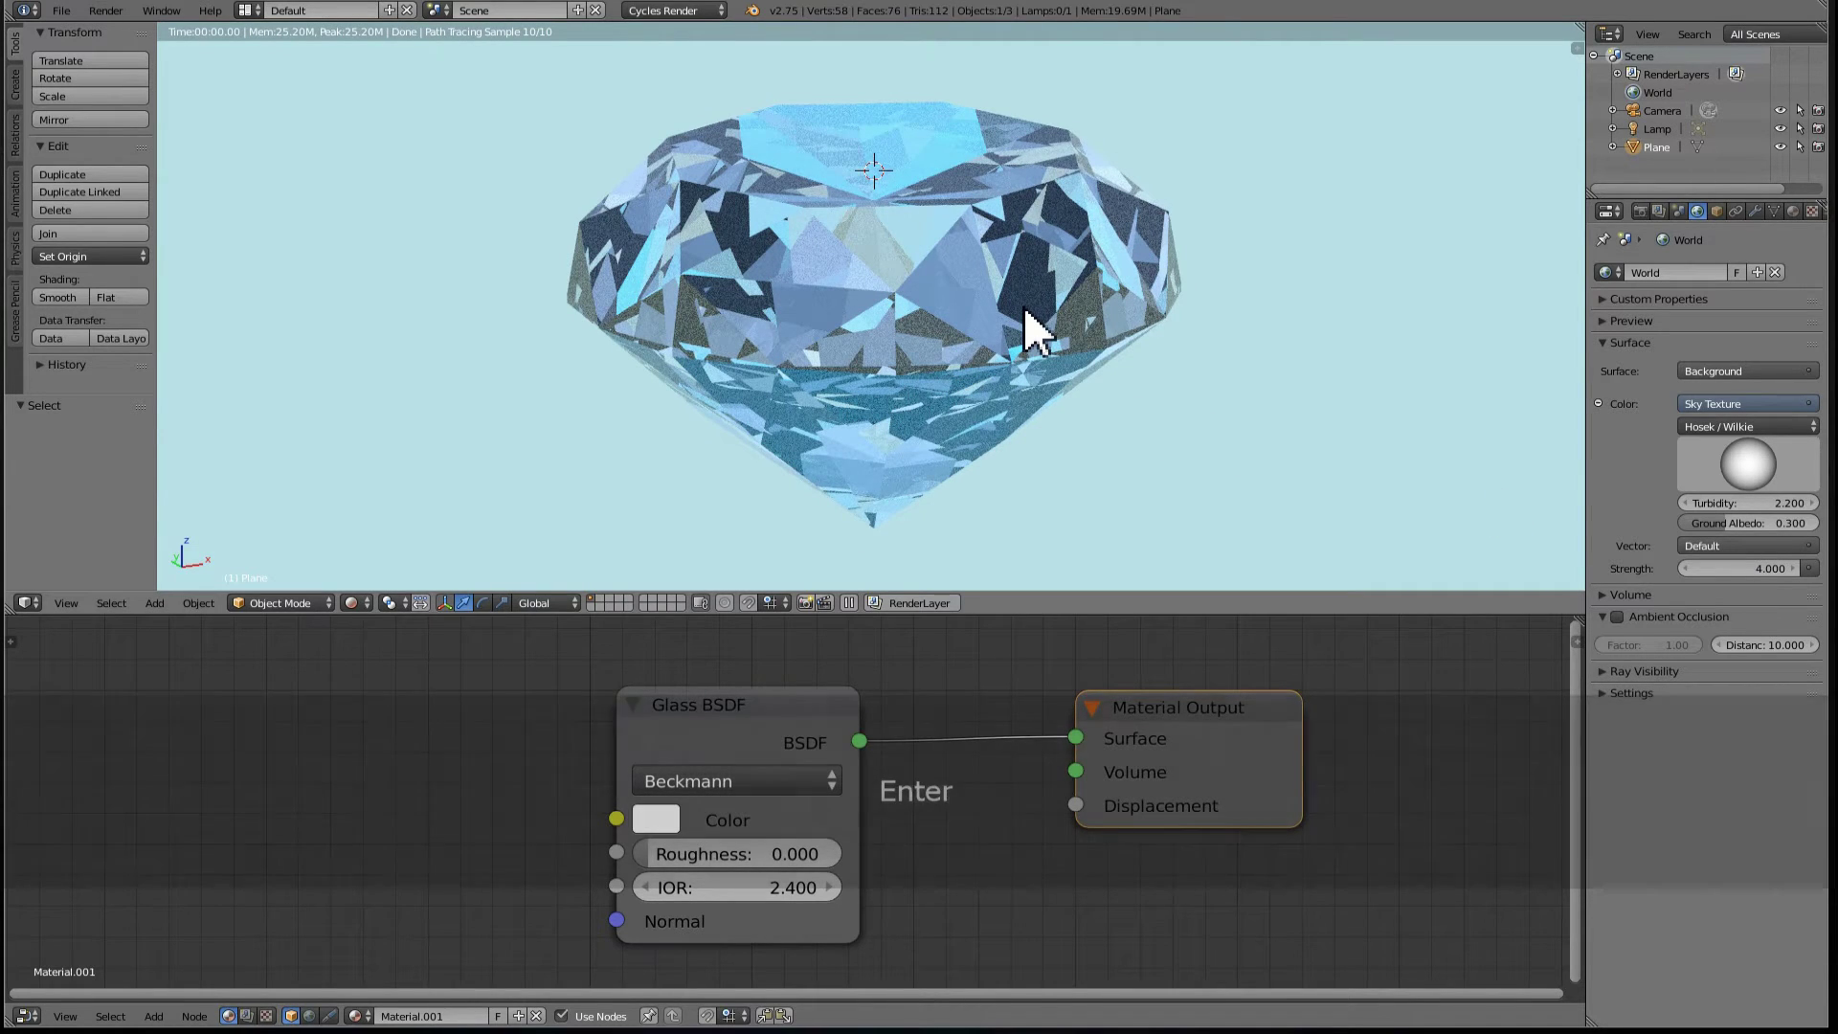
- Examine the rendered diamond's reflections and refractions up close from several angles
mouse_move(1039, 331)
middle_down()
mouse_move(965, 316)
mouse_move(939, 361)
mouse_move(1025, 349)
middle_up()
scroll(953, 335, up, 3)
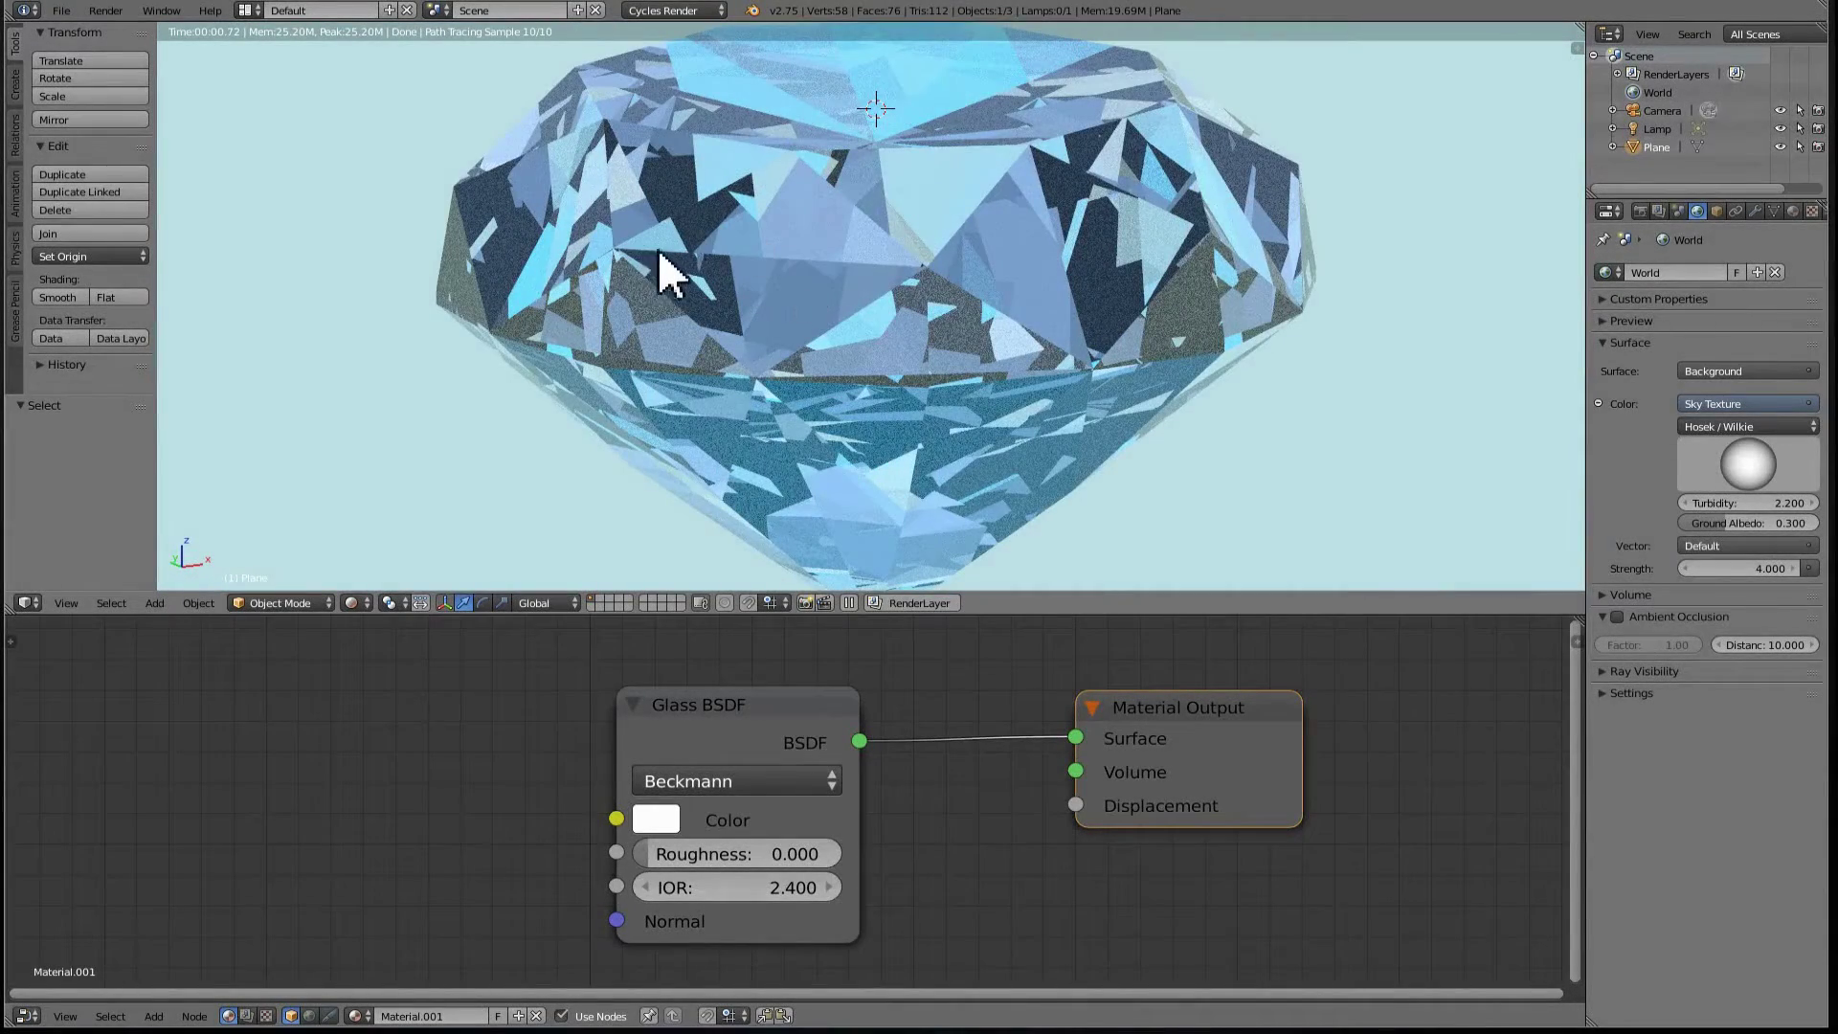
middle_drag(960, 260, 893, 294)
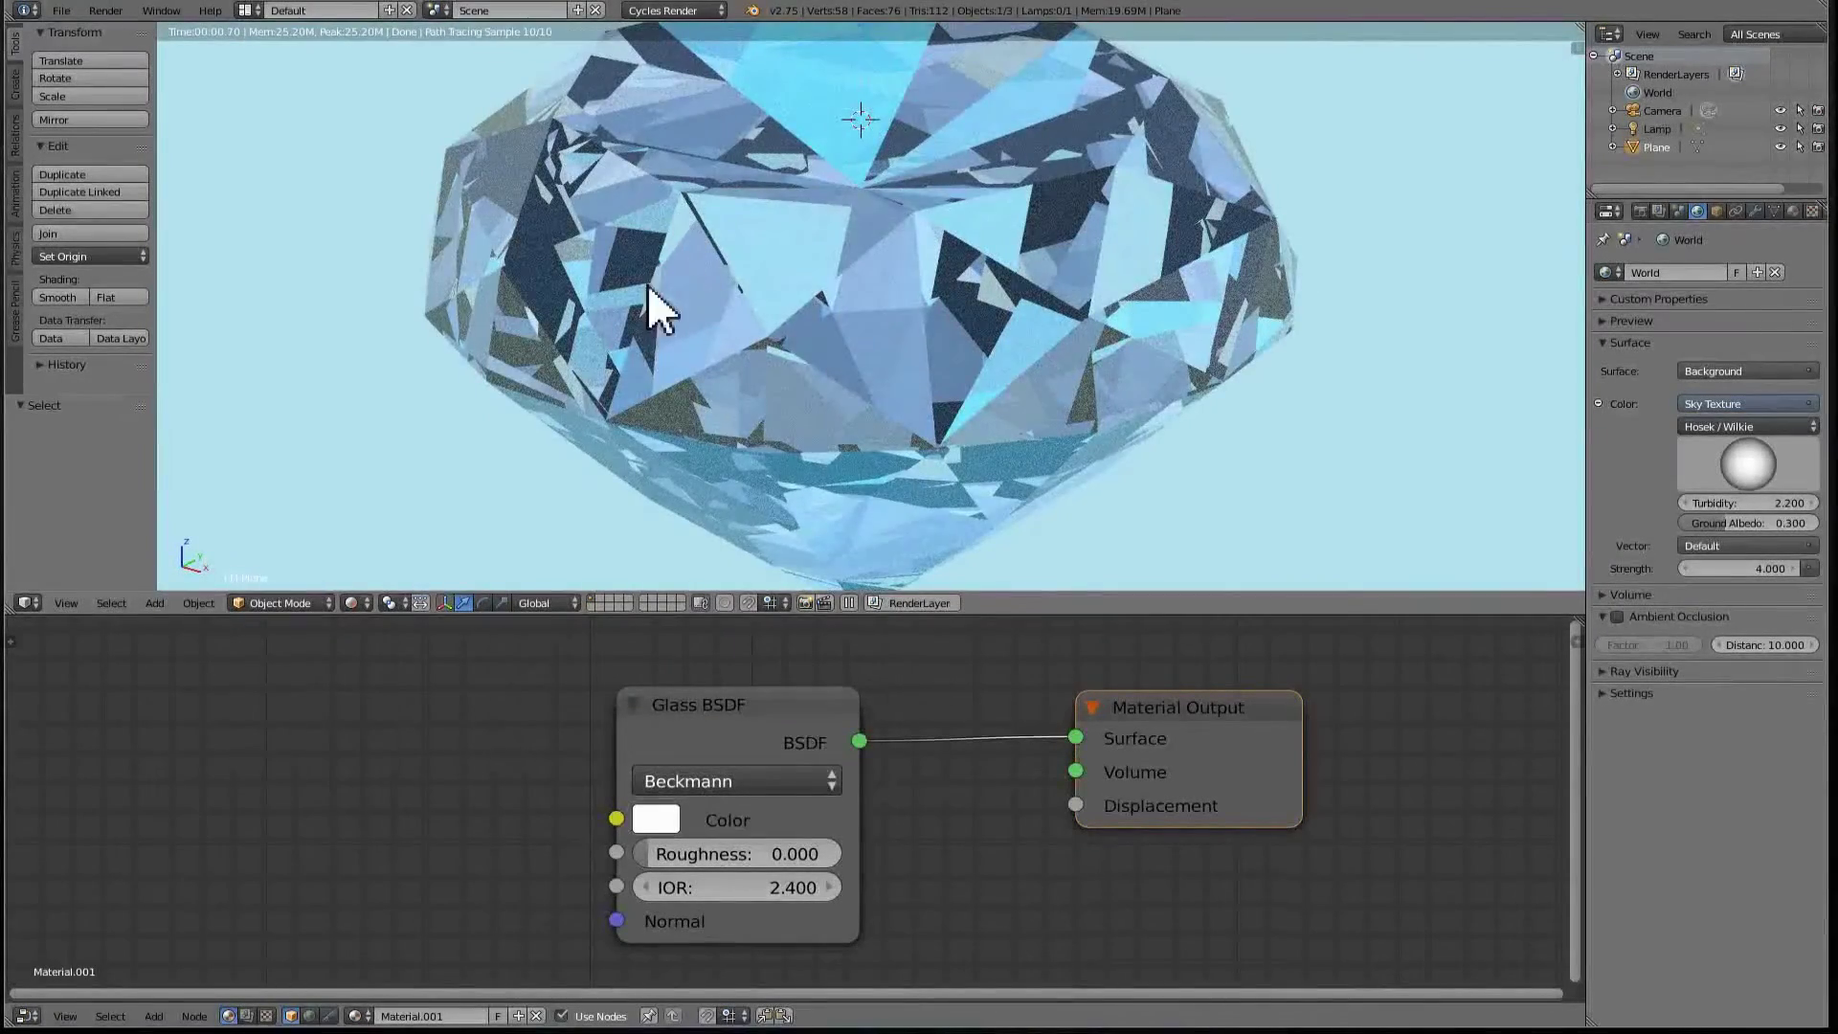
mouse_move(657, 296)
middle_down()
mouse_move(759, 336)
mouse_move(733, 321)
middle_up()
- In solid shading and Edit Mode, select the eight kite-shaped facets around the diamond's crown and delete their faces
key(z)
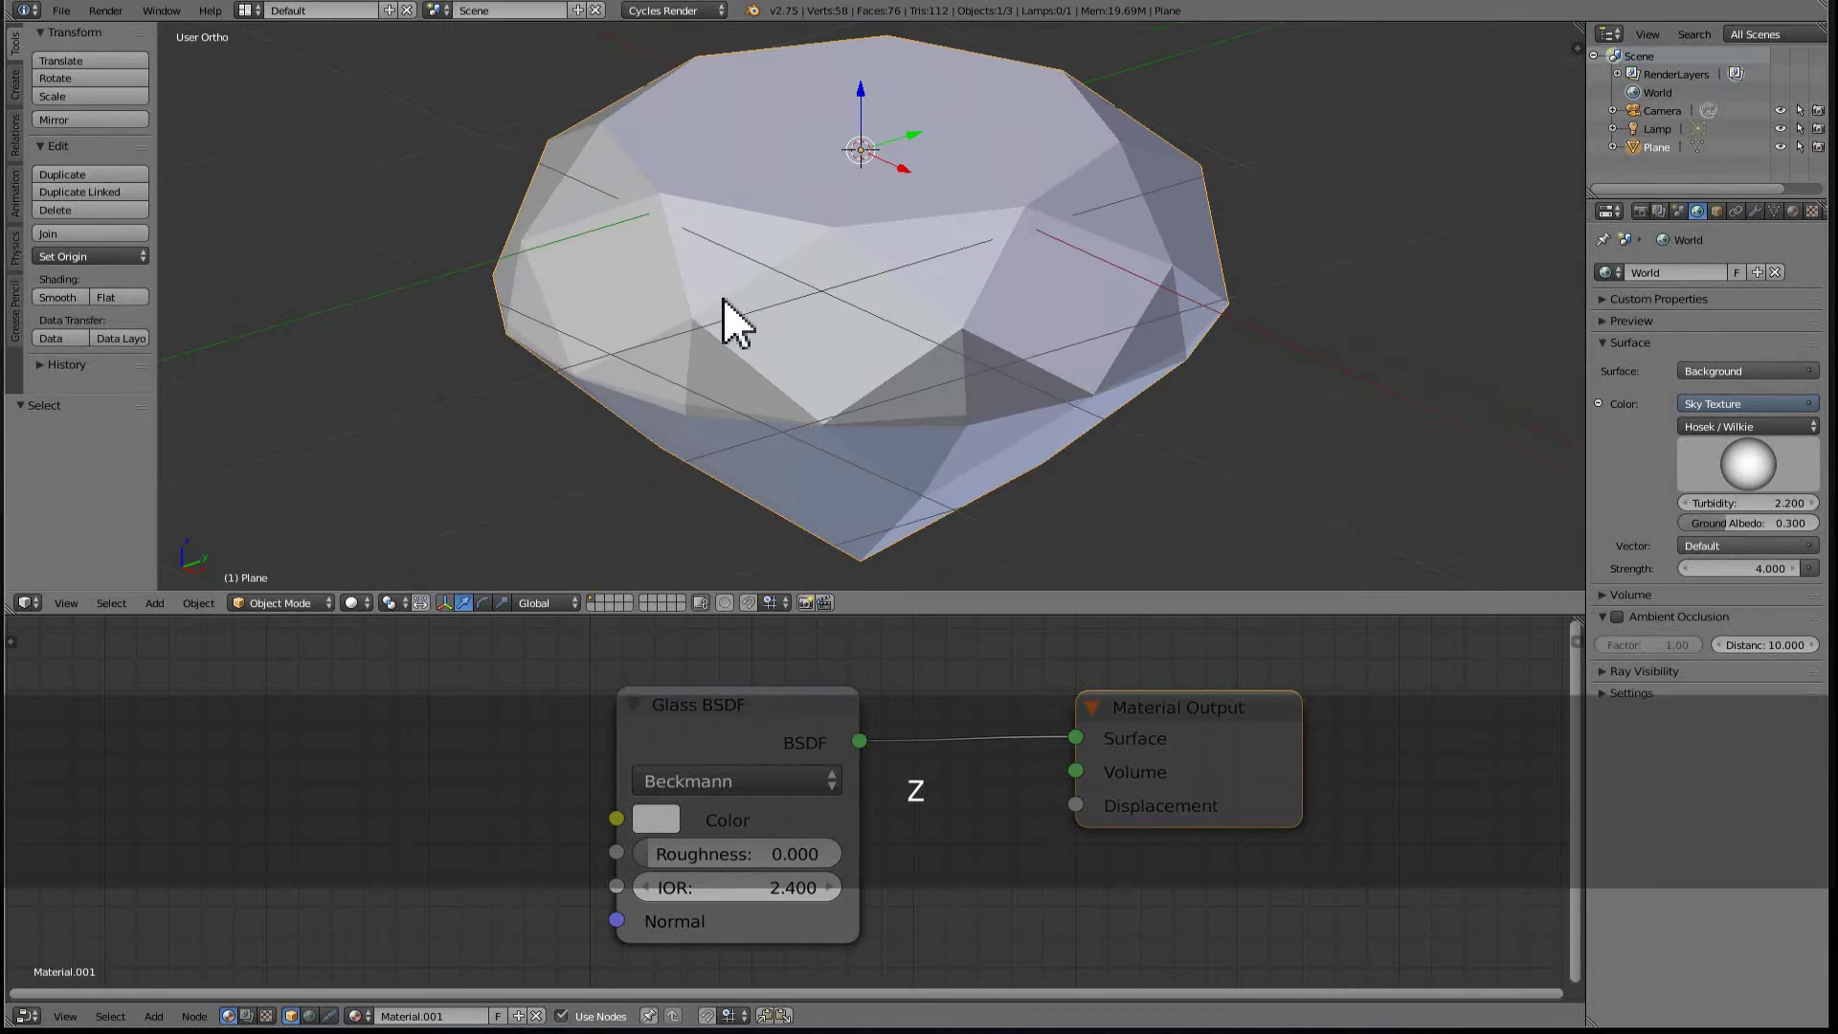
key(Tab)
key(ctrl+Tab)
click(735, 362)
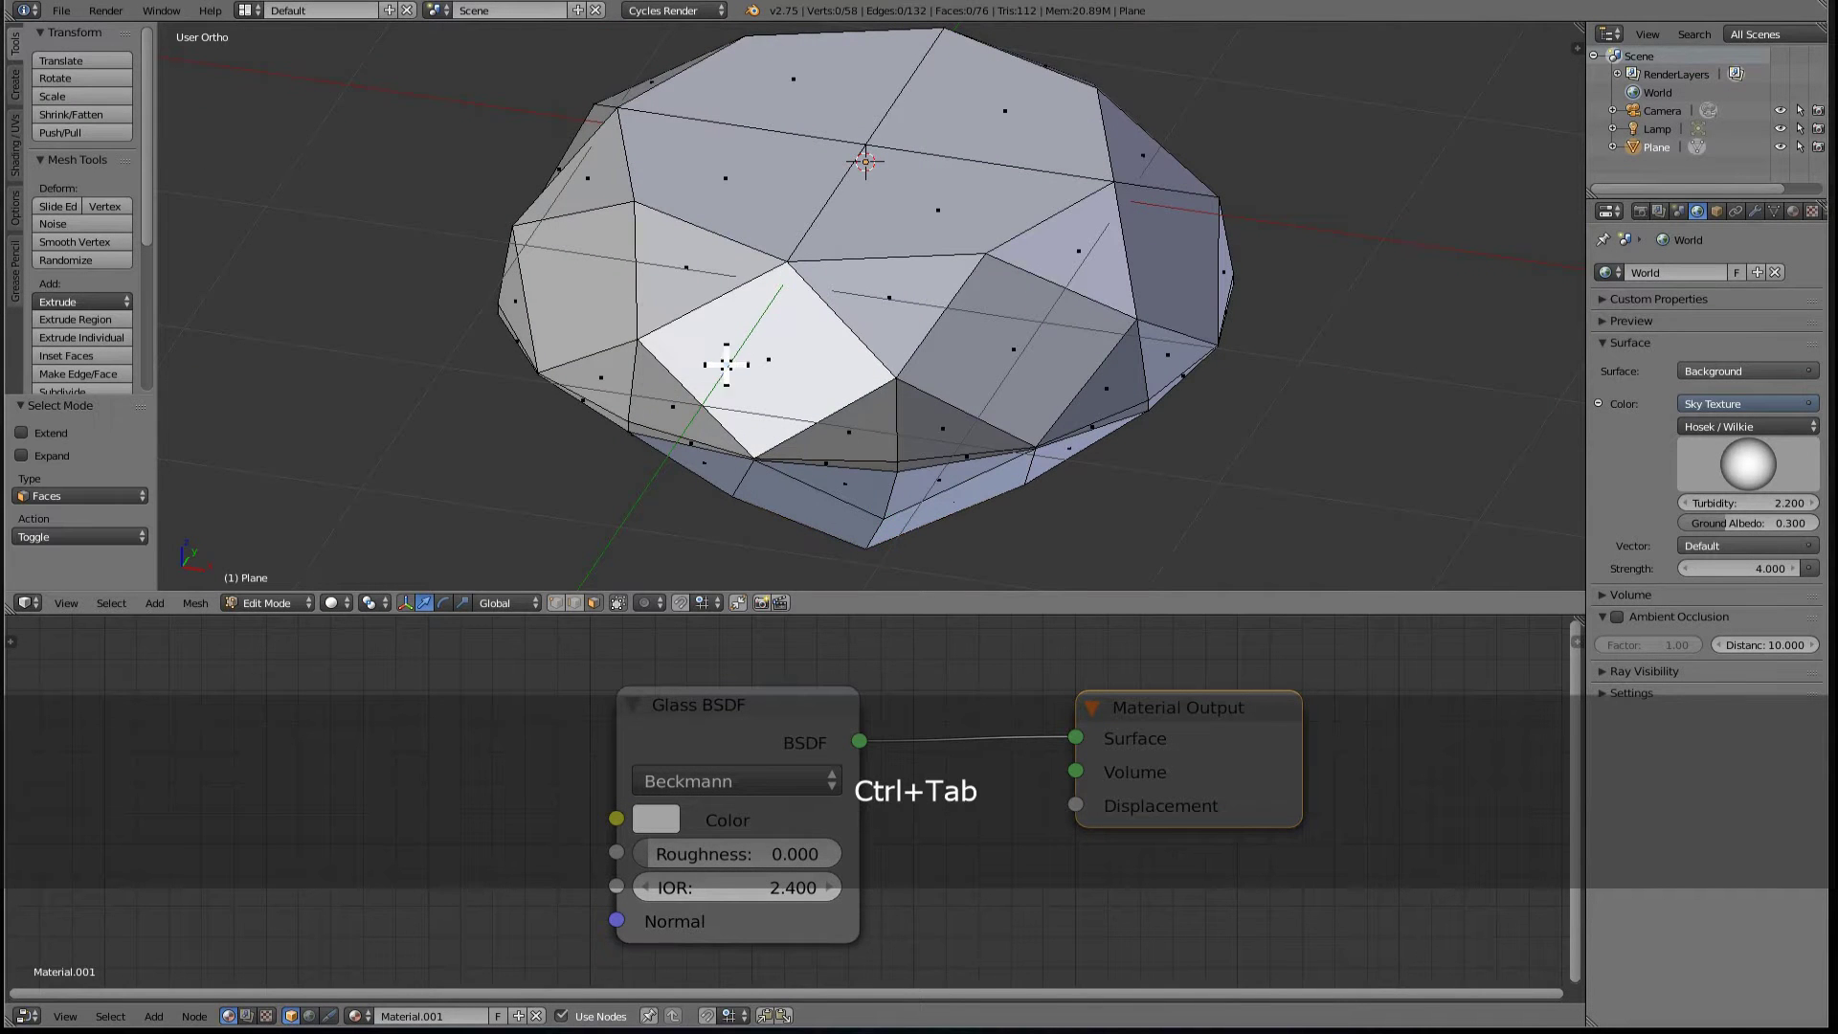
right_click(766, 362)
shift+right_click(1031, 345)
shift+right_click(1169, 230)
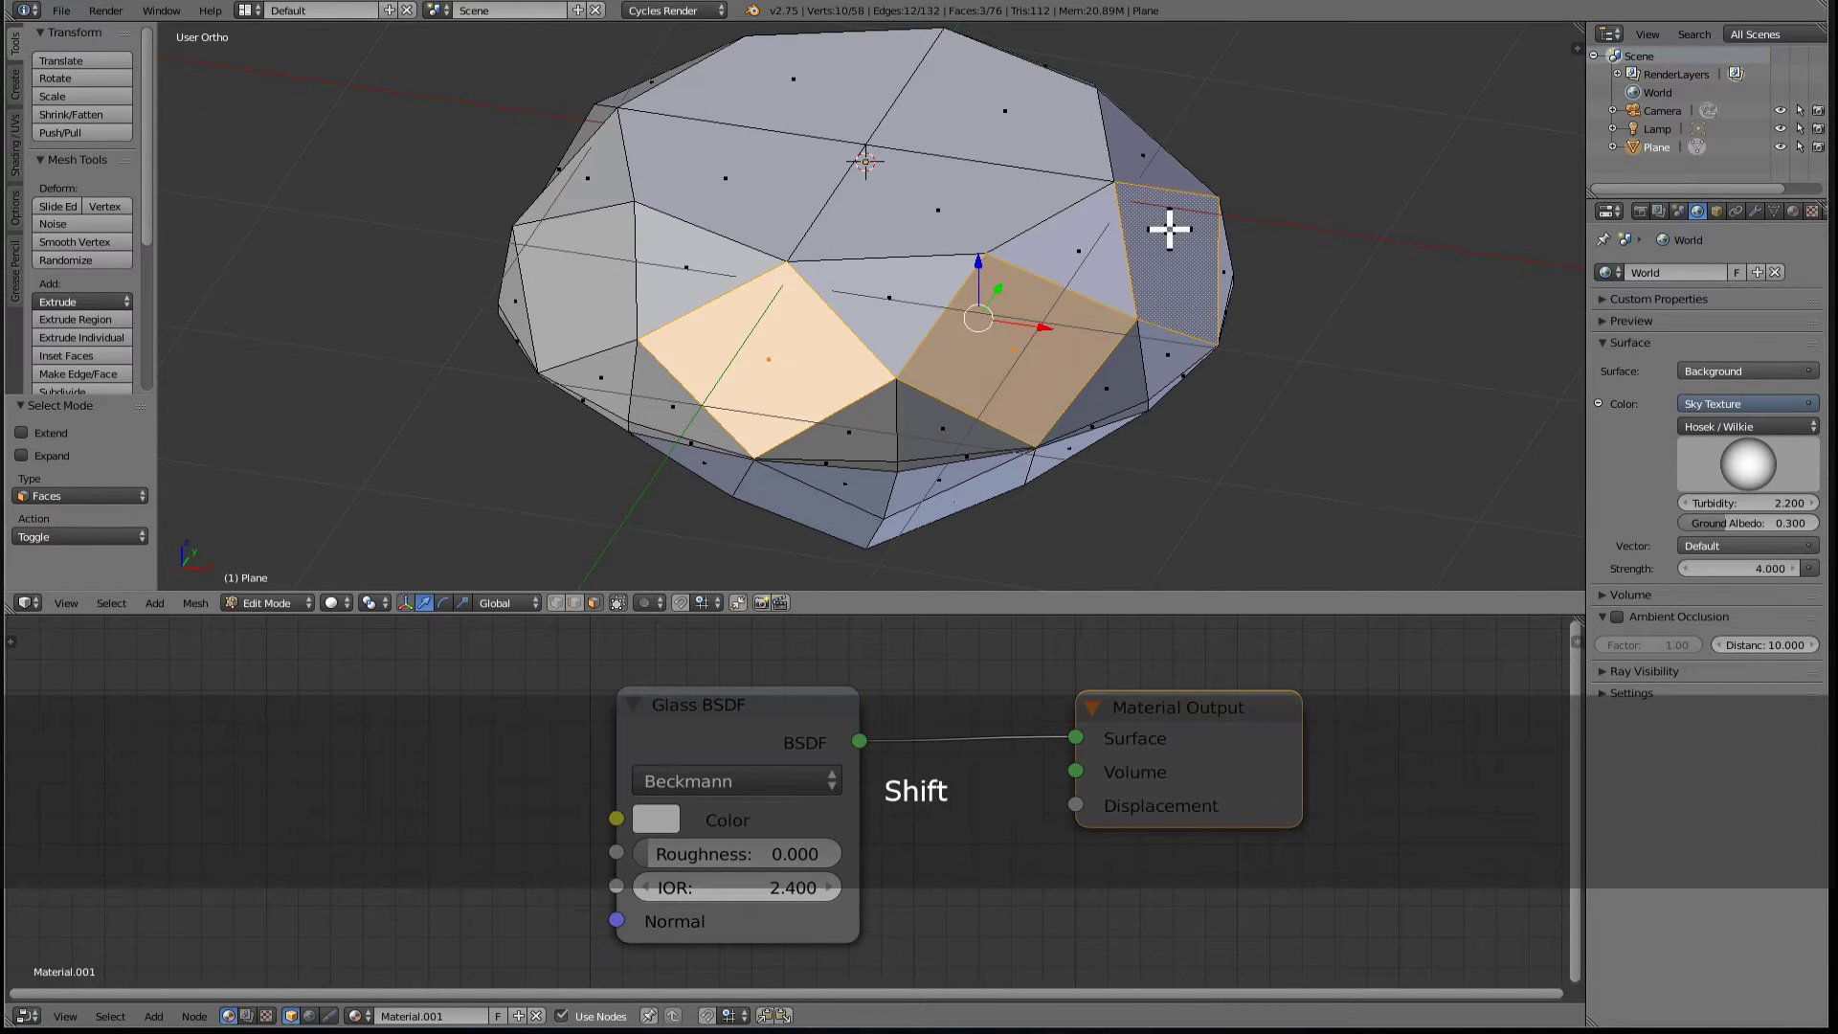
shift+right_click(562, 238)
middle_drag(561, 238, 668, 406)
shift+right_click(668, 406)
shift+right_click(547, 215)
middle_drag(547, 215, 911, 358)
shift+right_click(910, 357)
shift+right_click(697, 368)
key(x)
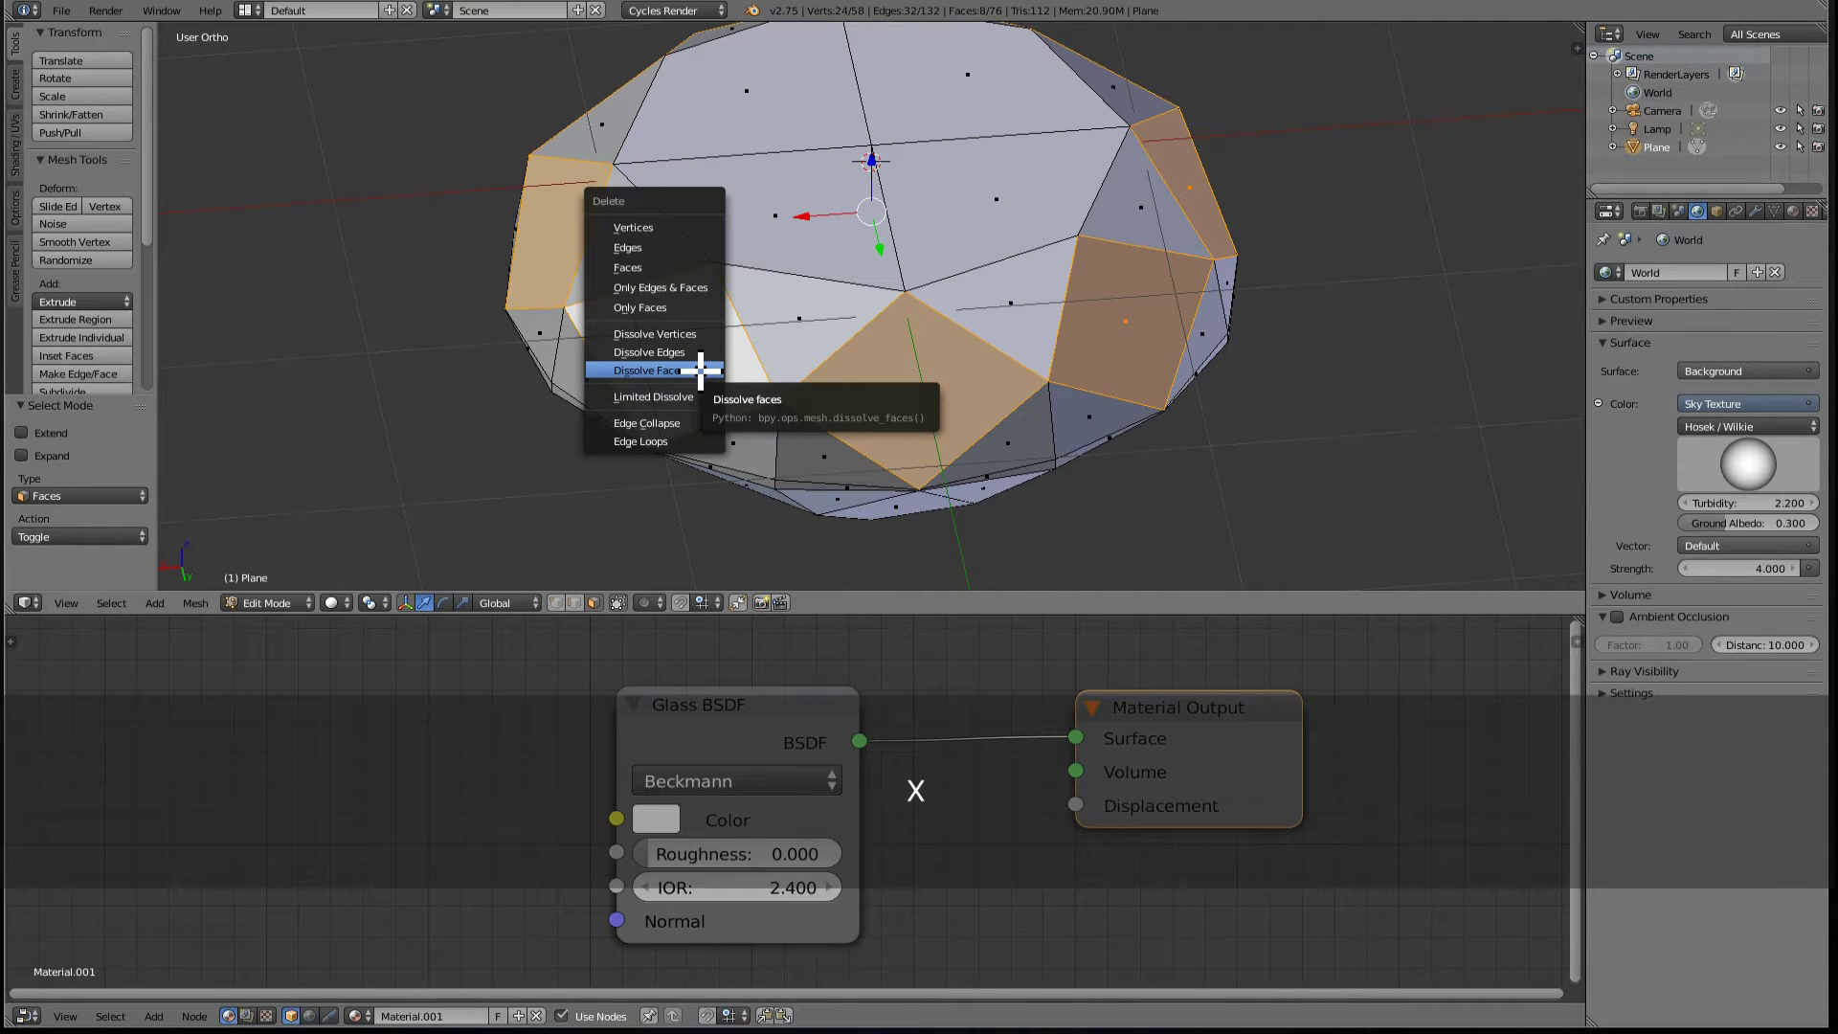
key(f)
- Select the whole diamond mesh, close the openings with Fill Holes and return to Object Mode
key(ctrl+Tab)
key(a)
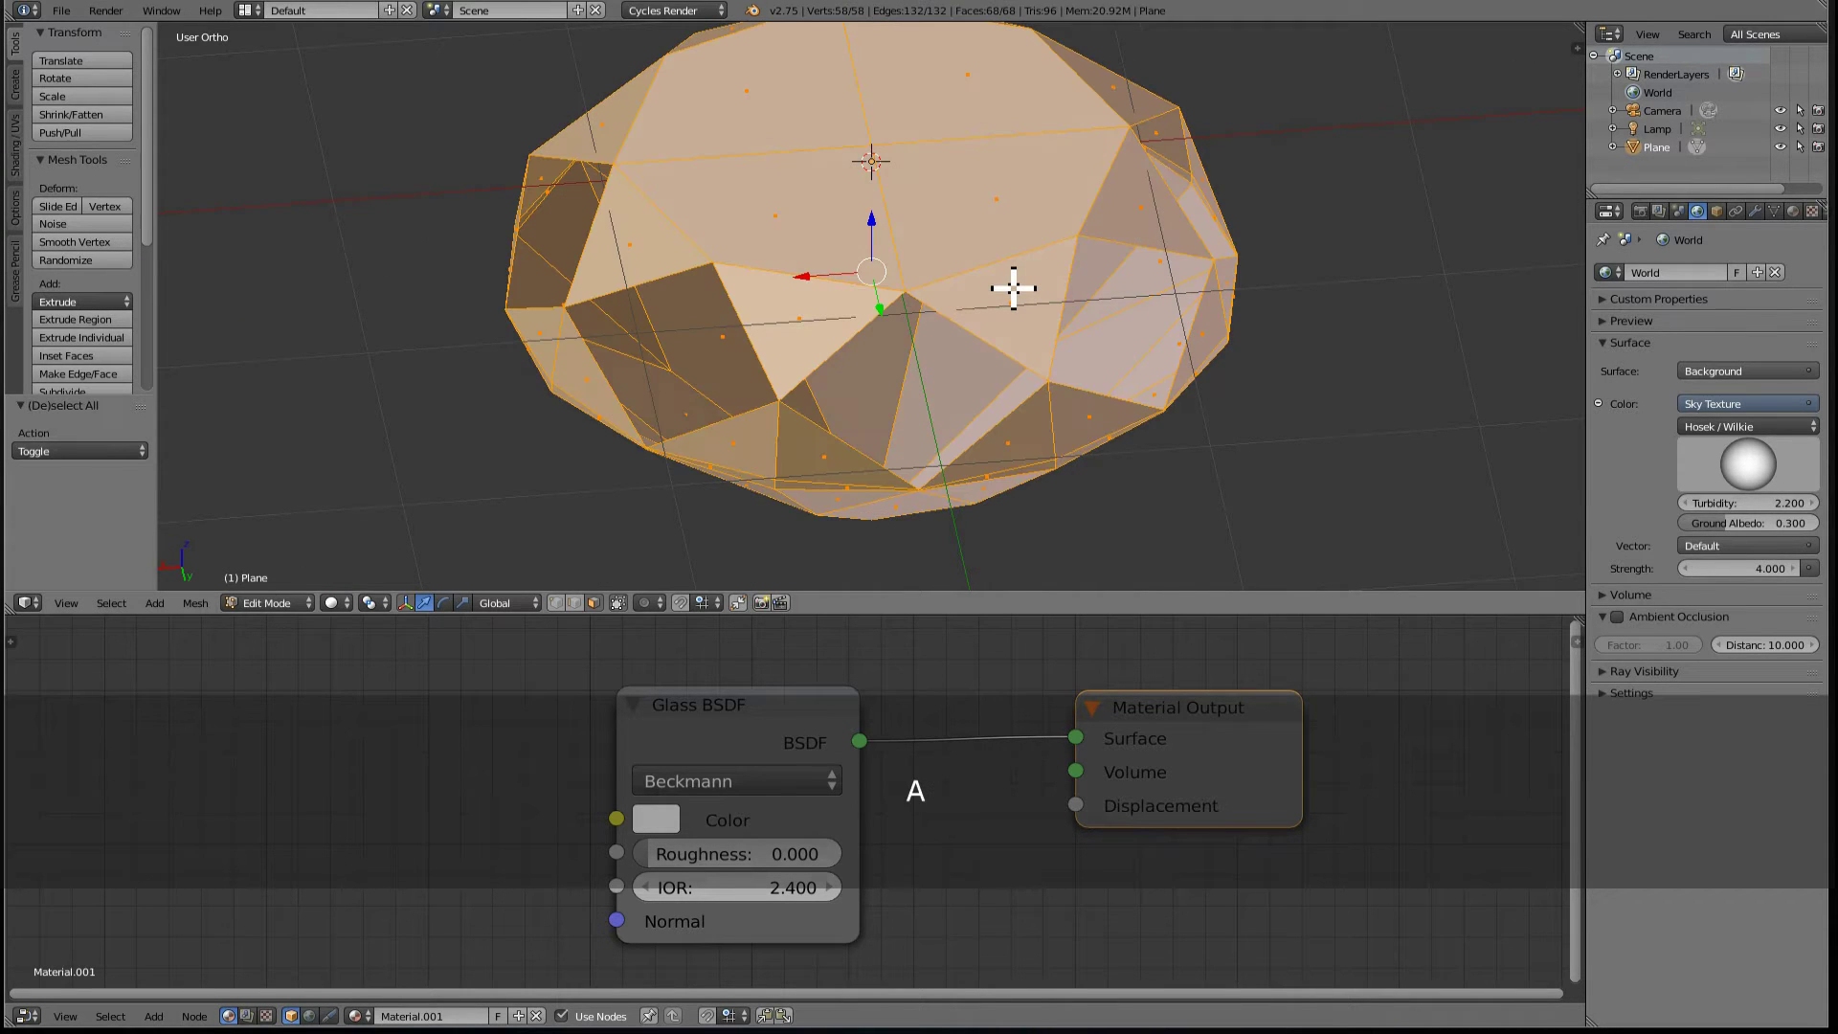
key(space)
text(FILL)
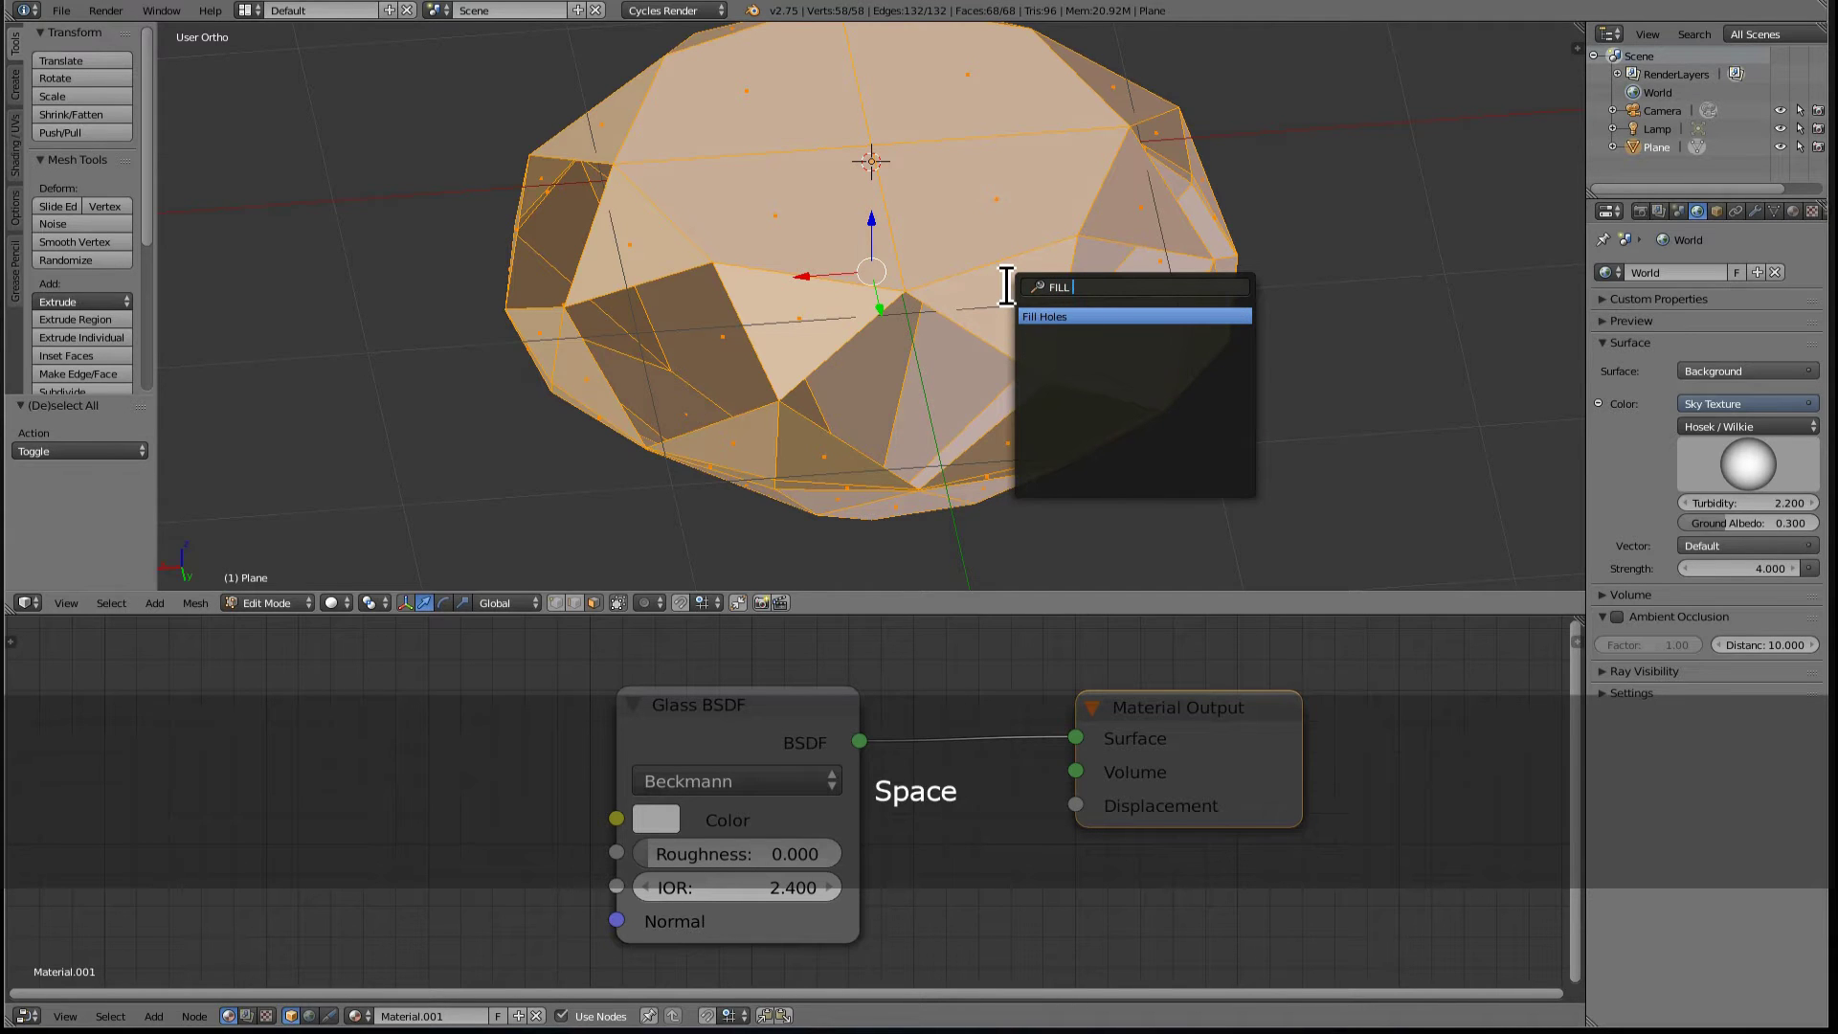
key(Return)
middle_drag(1013, 287, 1038, 361)
key(Tab)
- Examine the refilled diamond in rendered shading from several angles, ending in solid shading and Object Mode
key(shift+z)
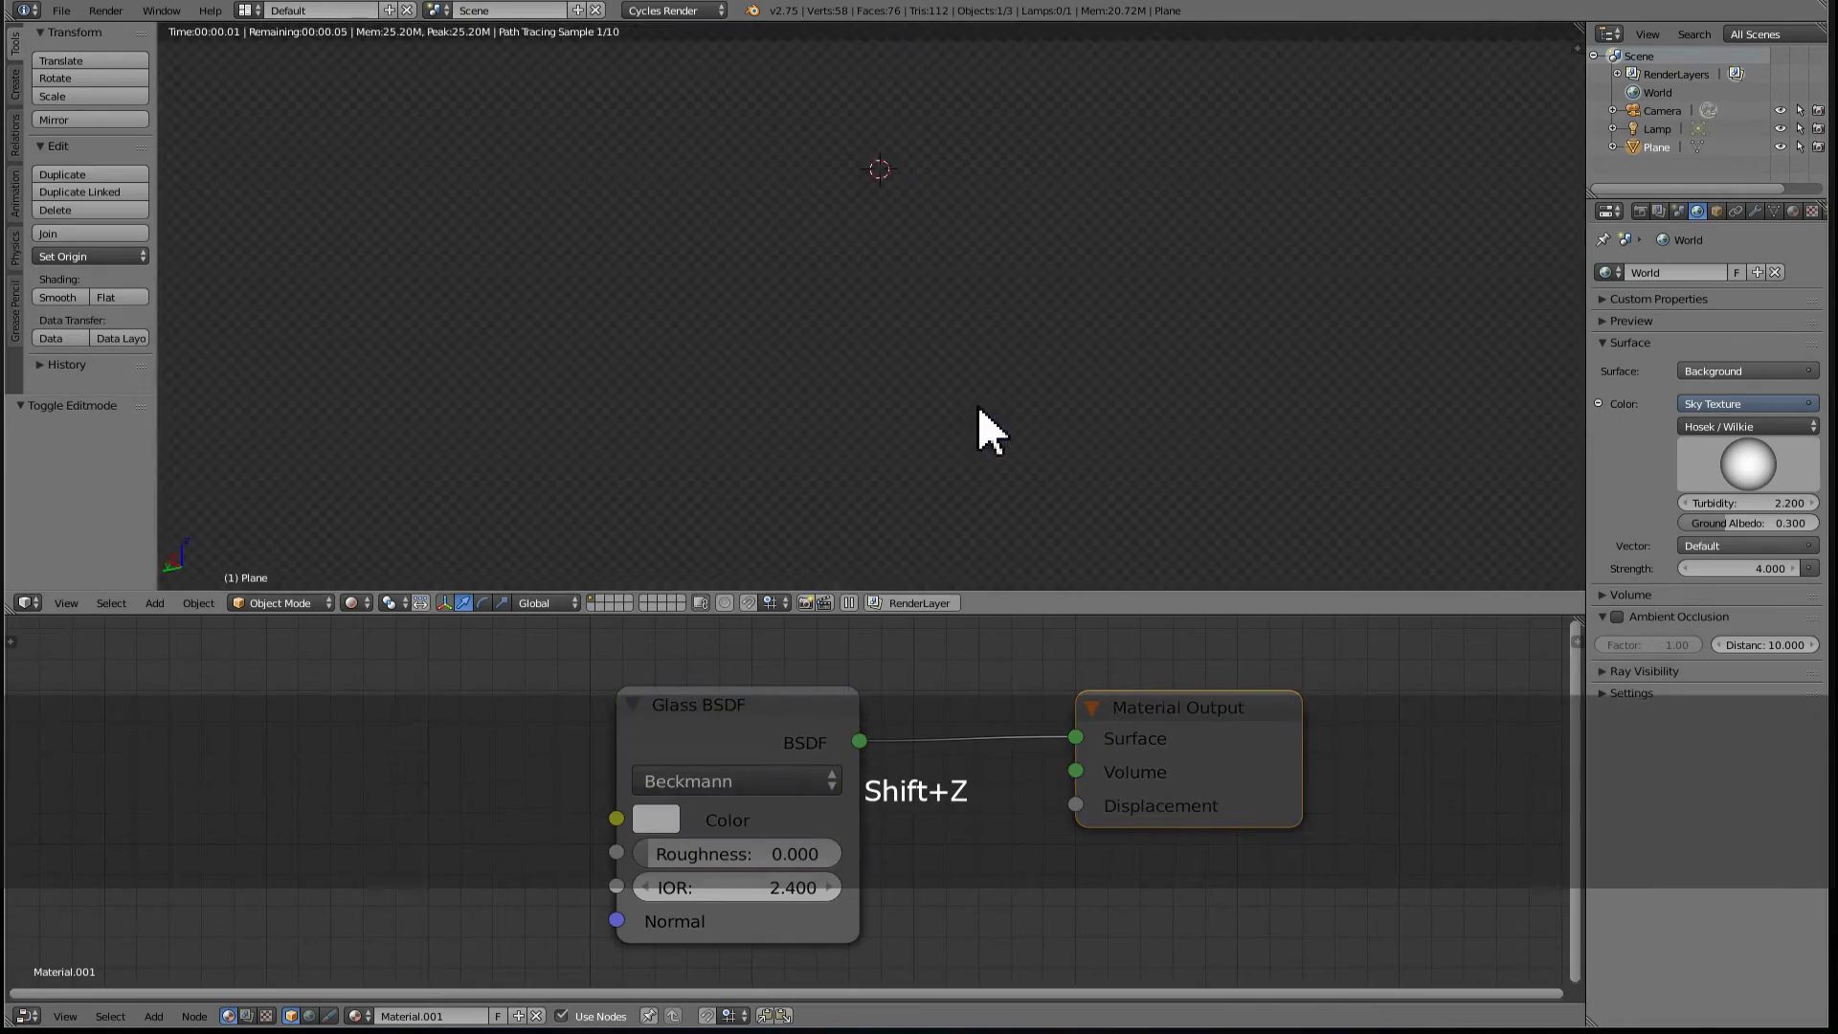
scroll(984, 423, up, 3)
middle_drag(1257, 475, 742, 412)
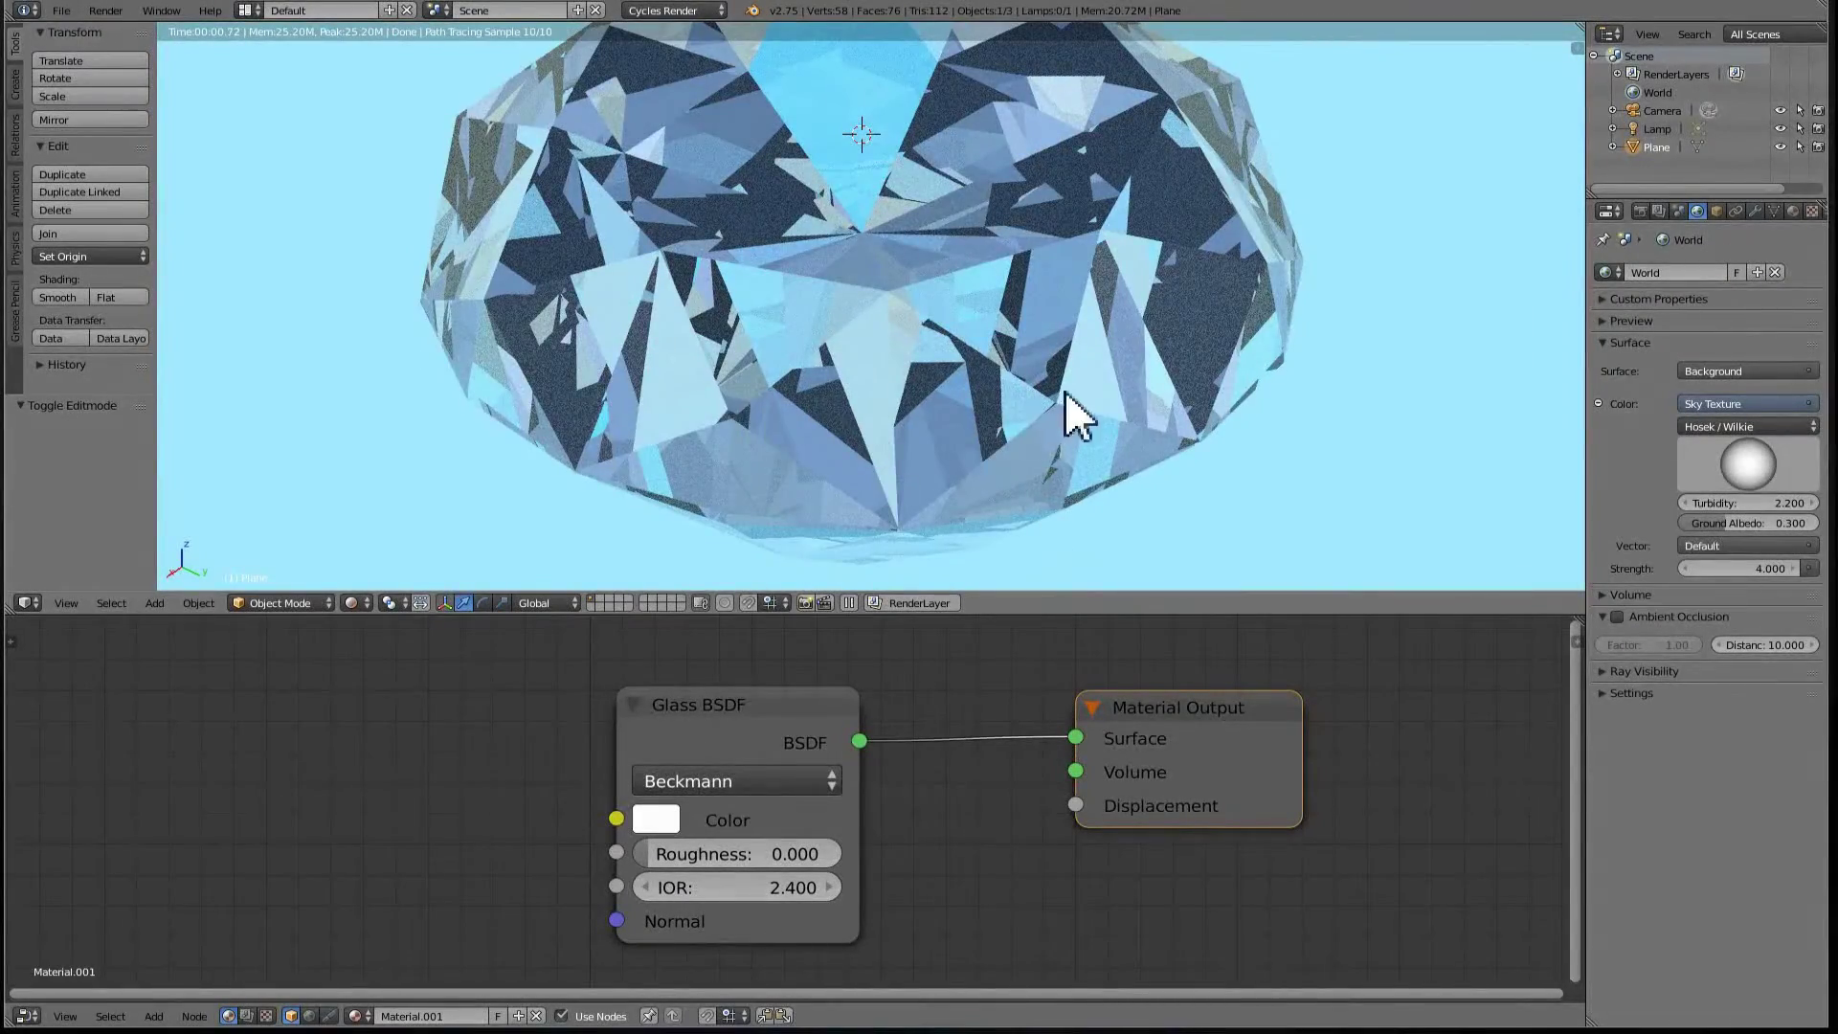
middle_drag(1067, 410, 636, 349)
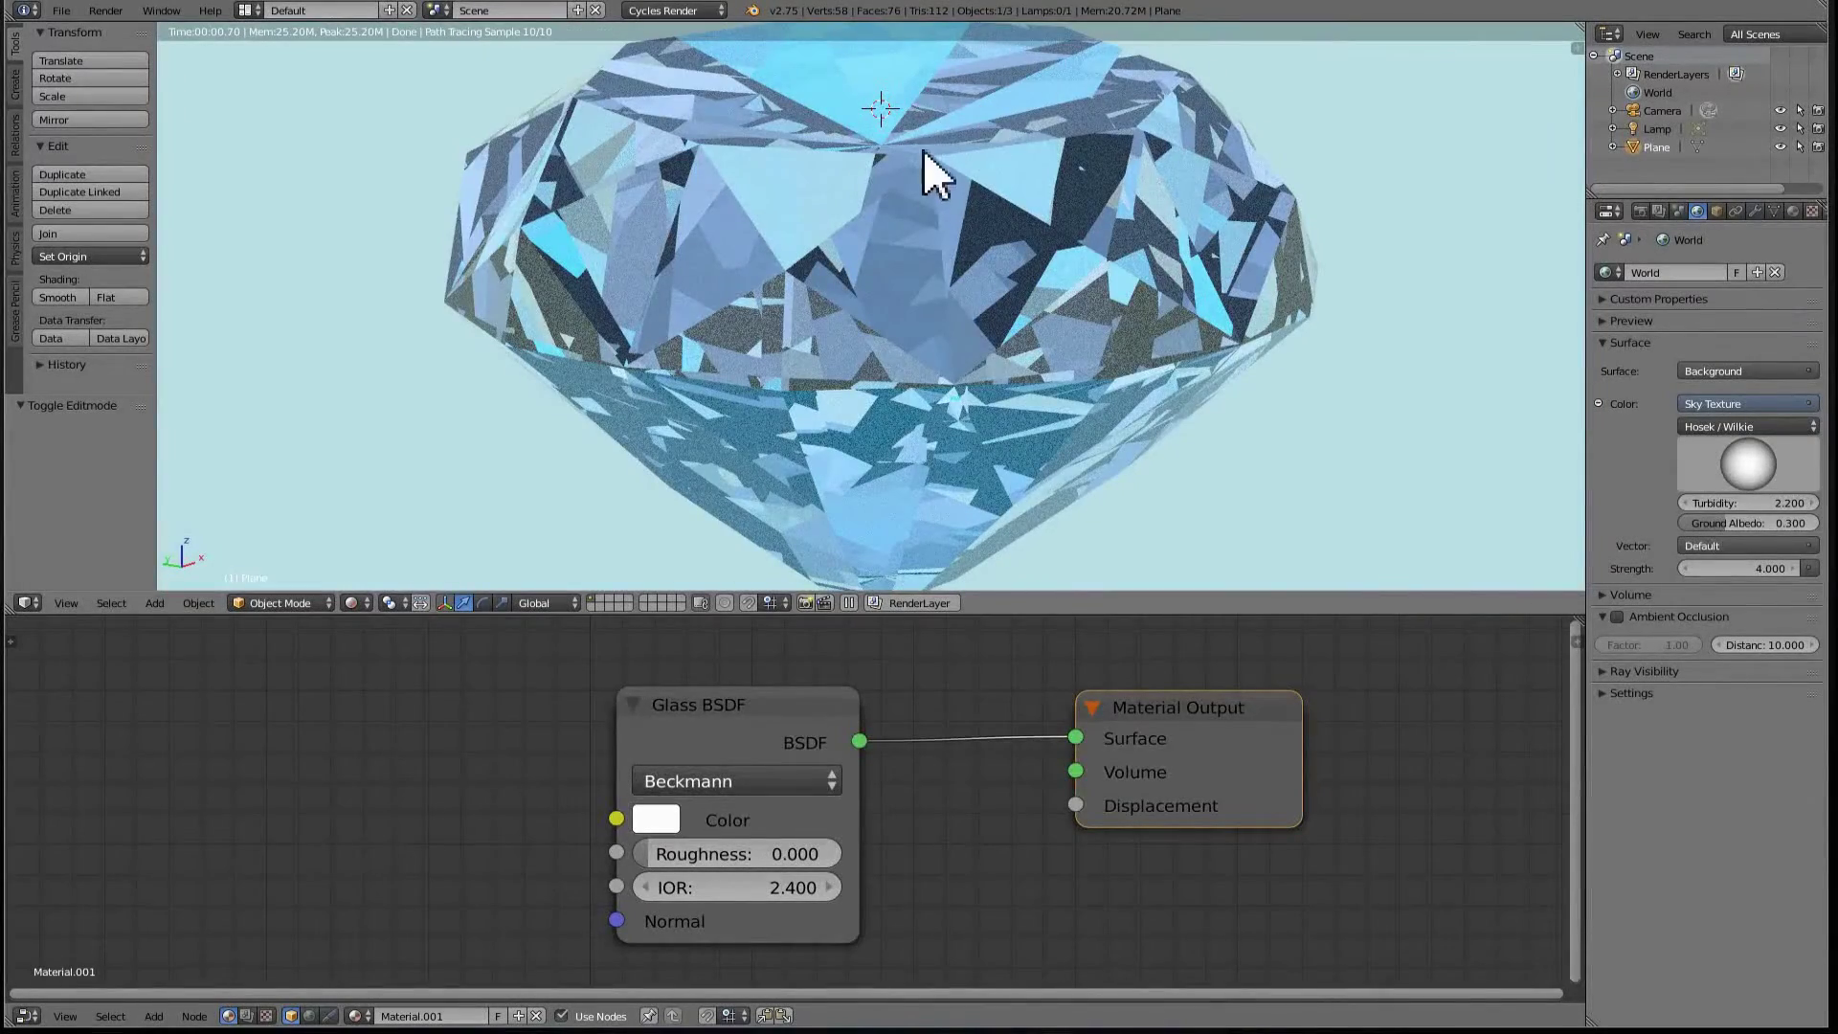
key(z)
mouse_move(910, 190)
middle_down()
mouse_move(973, 247)
mouse_move(1084, 159)
mouse_move(1153, 297)
mouse_move(1260, 278)
mouse_move(1096, 246)
middle_up()
key(Tab)
key(Tab)
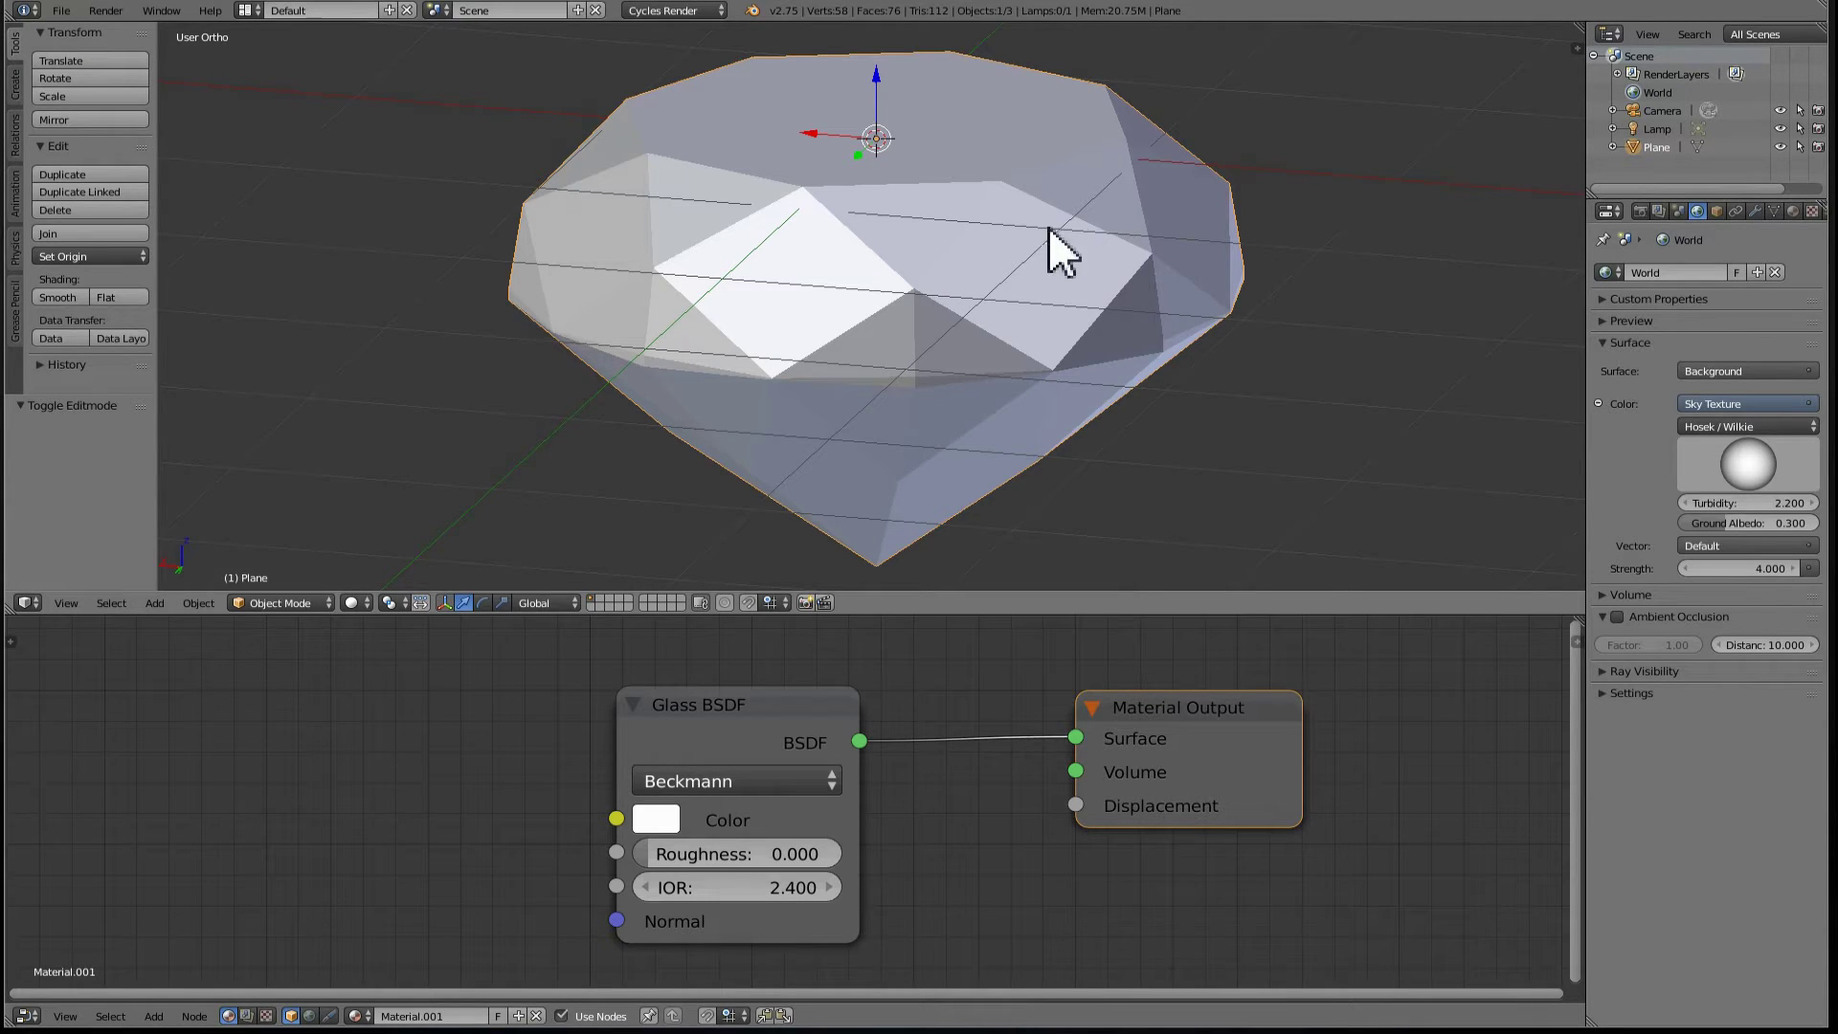
- Add a MixRGB node in front of the Glass BSDF node in the diamond's material
key(shift+a)
mouse_move(265, 876)
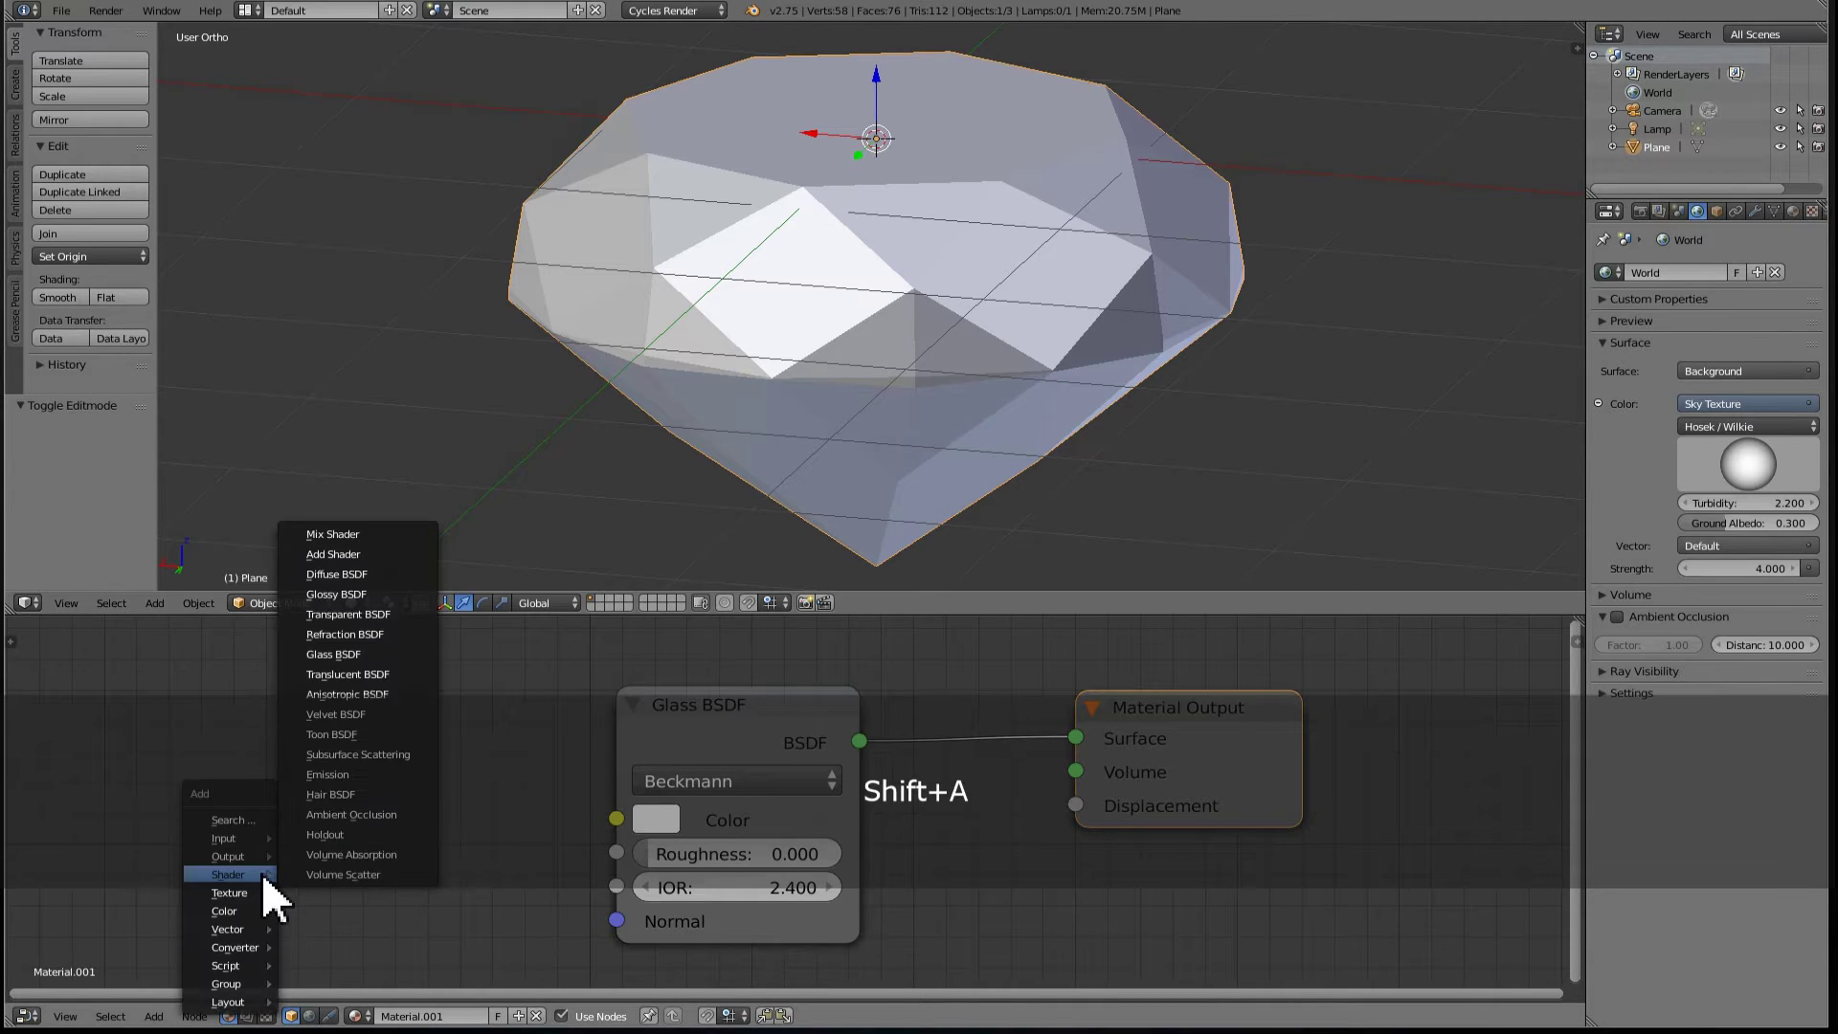
mouse_move(239, 912)
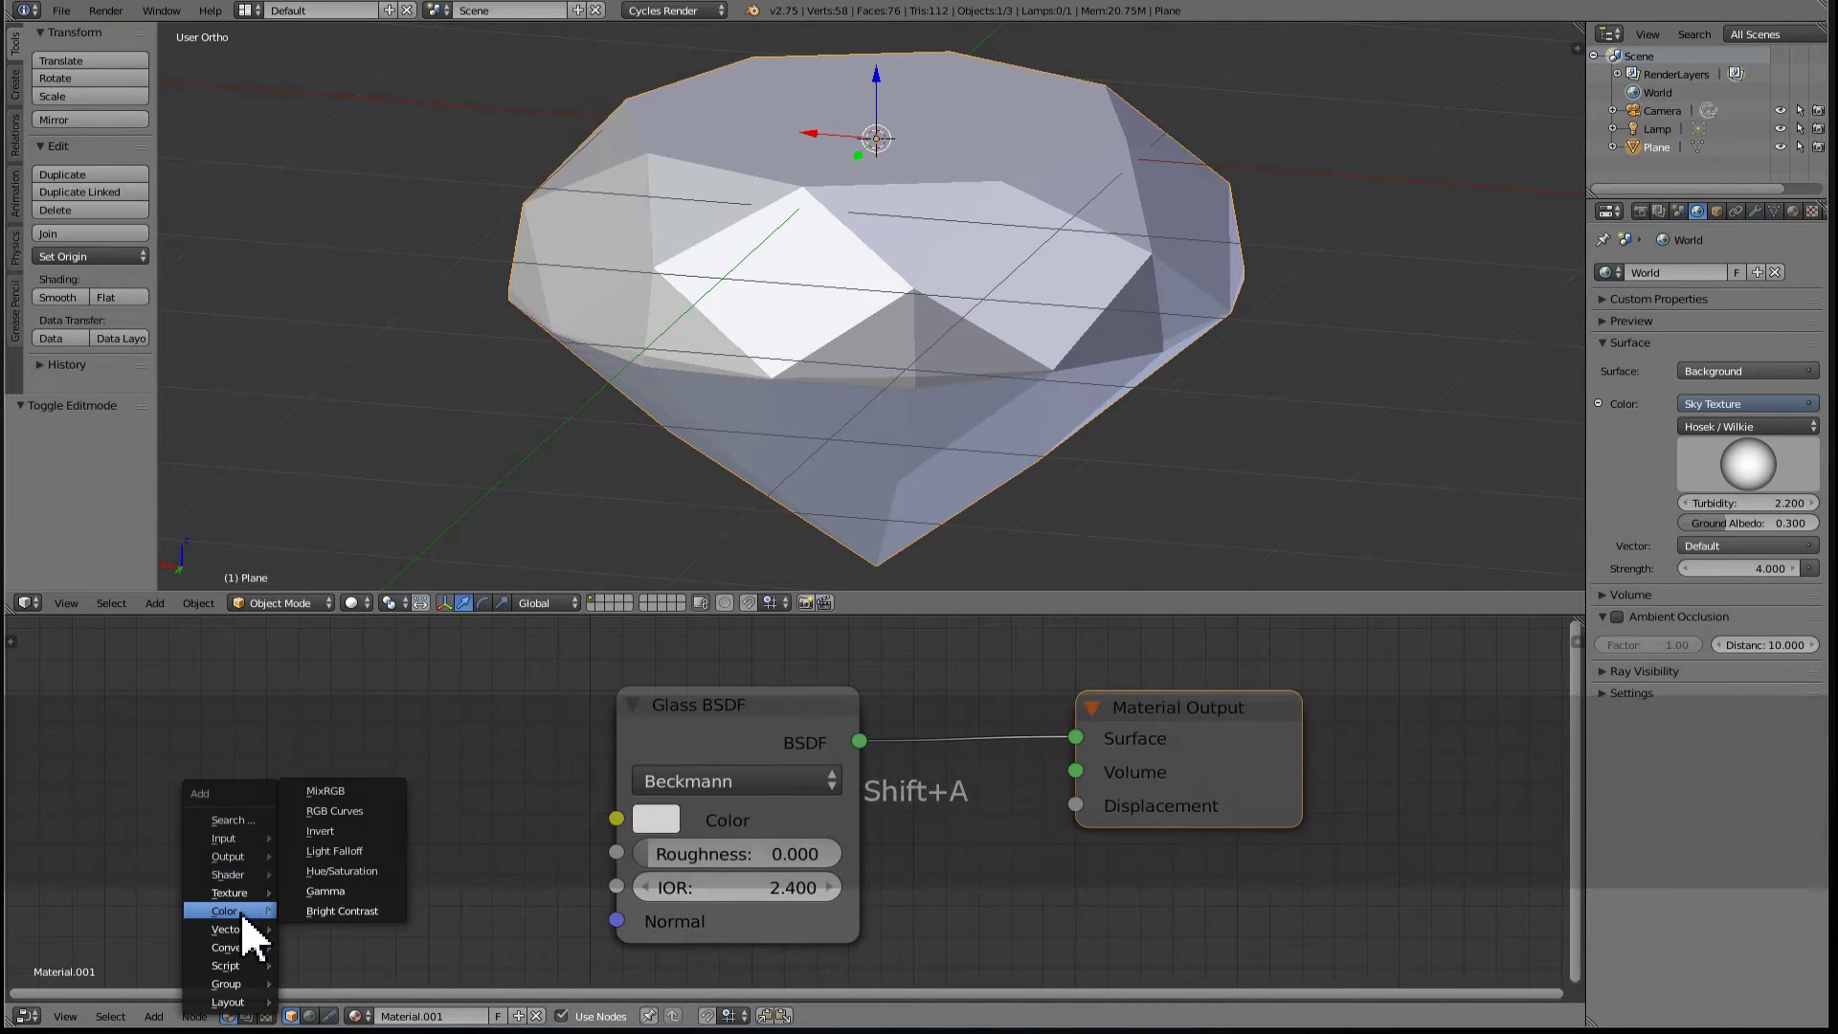
click(300, 801)
click(238, 682)
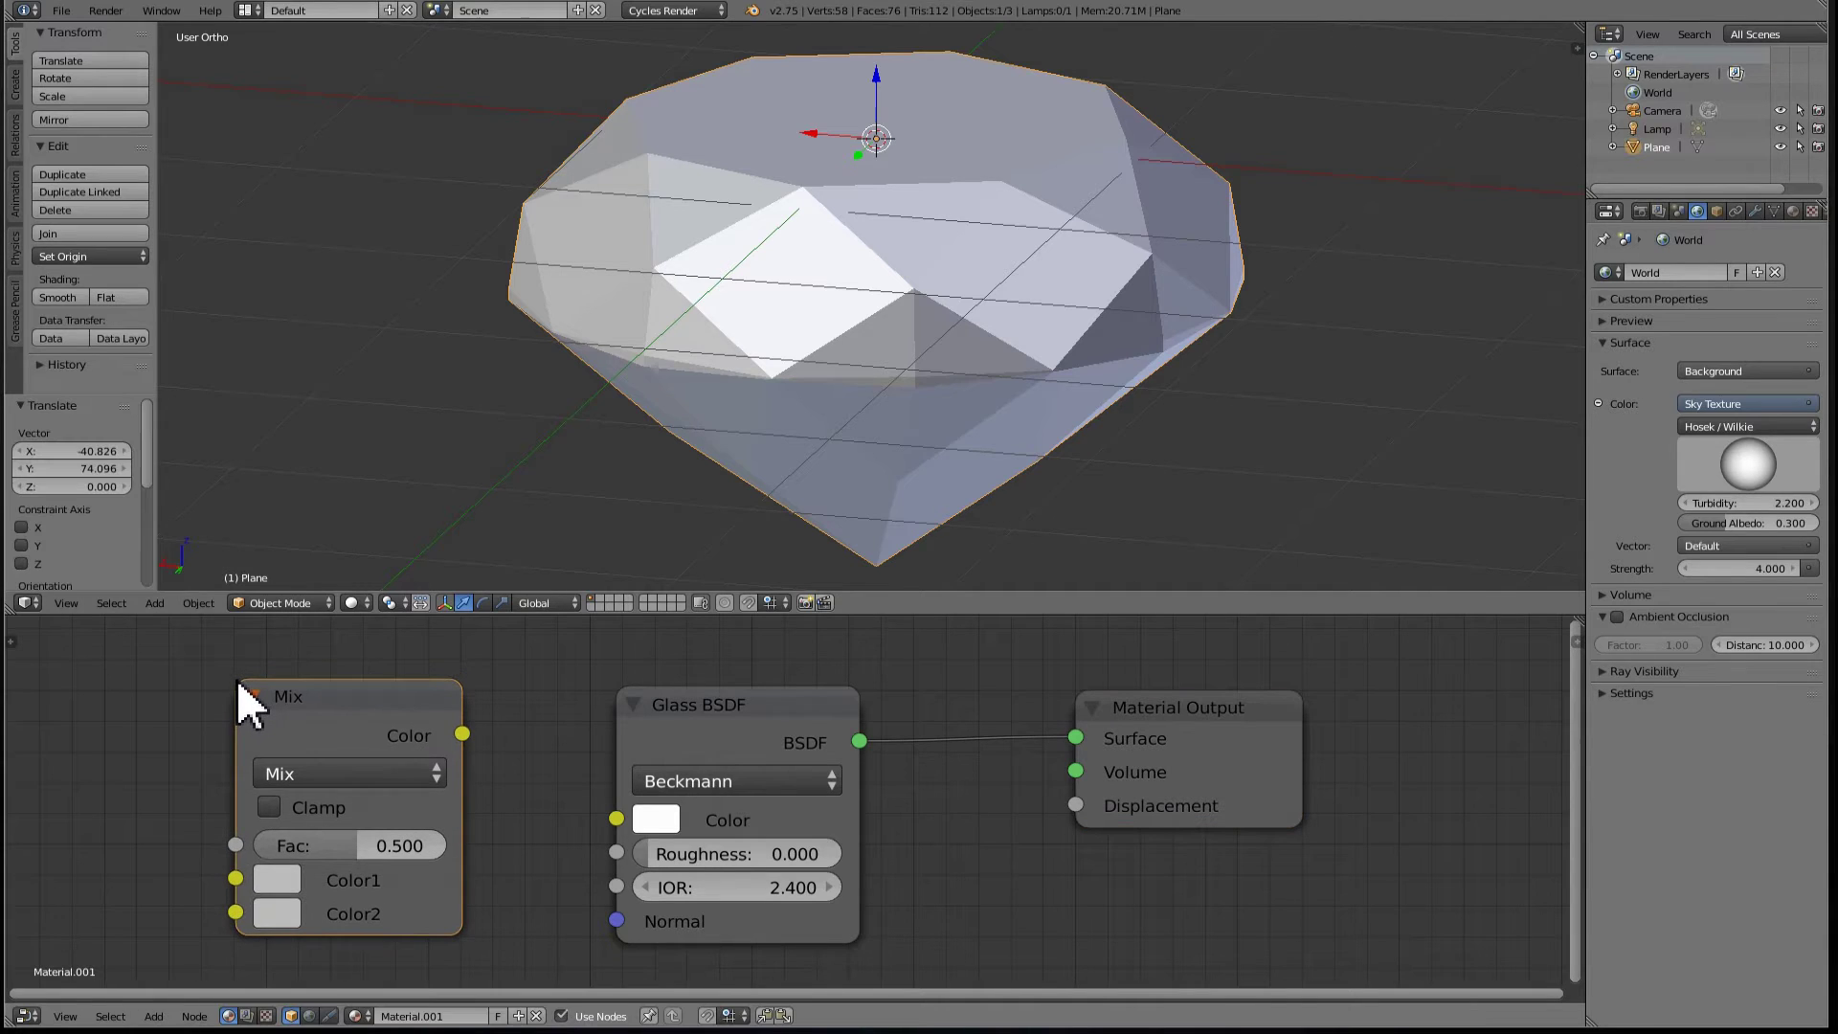
- Connect the Mix node's Color output to the Glass BSDF node's Color input
middle_drag(238, 684, 282, 701)
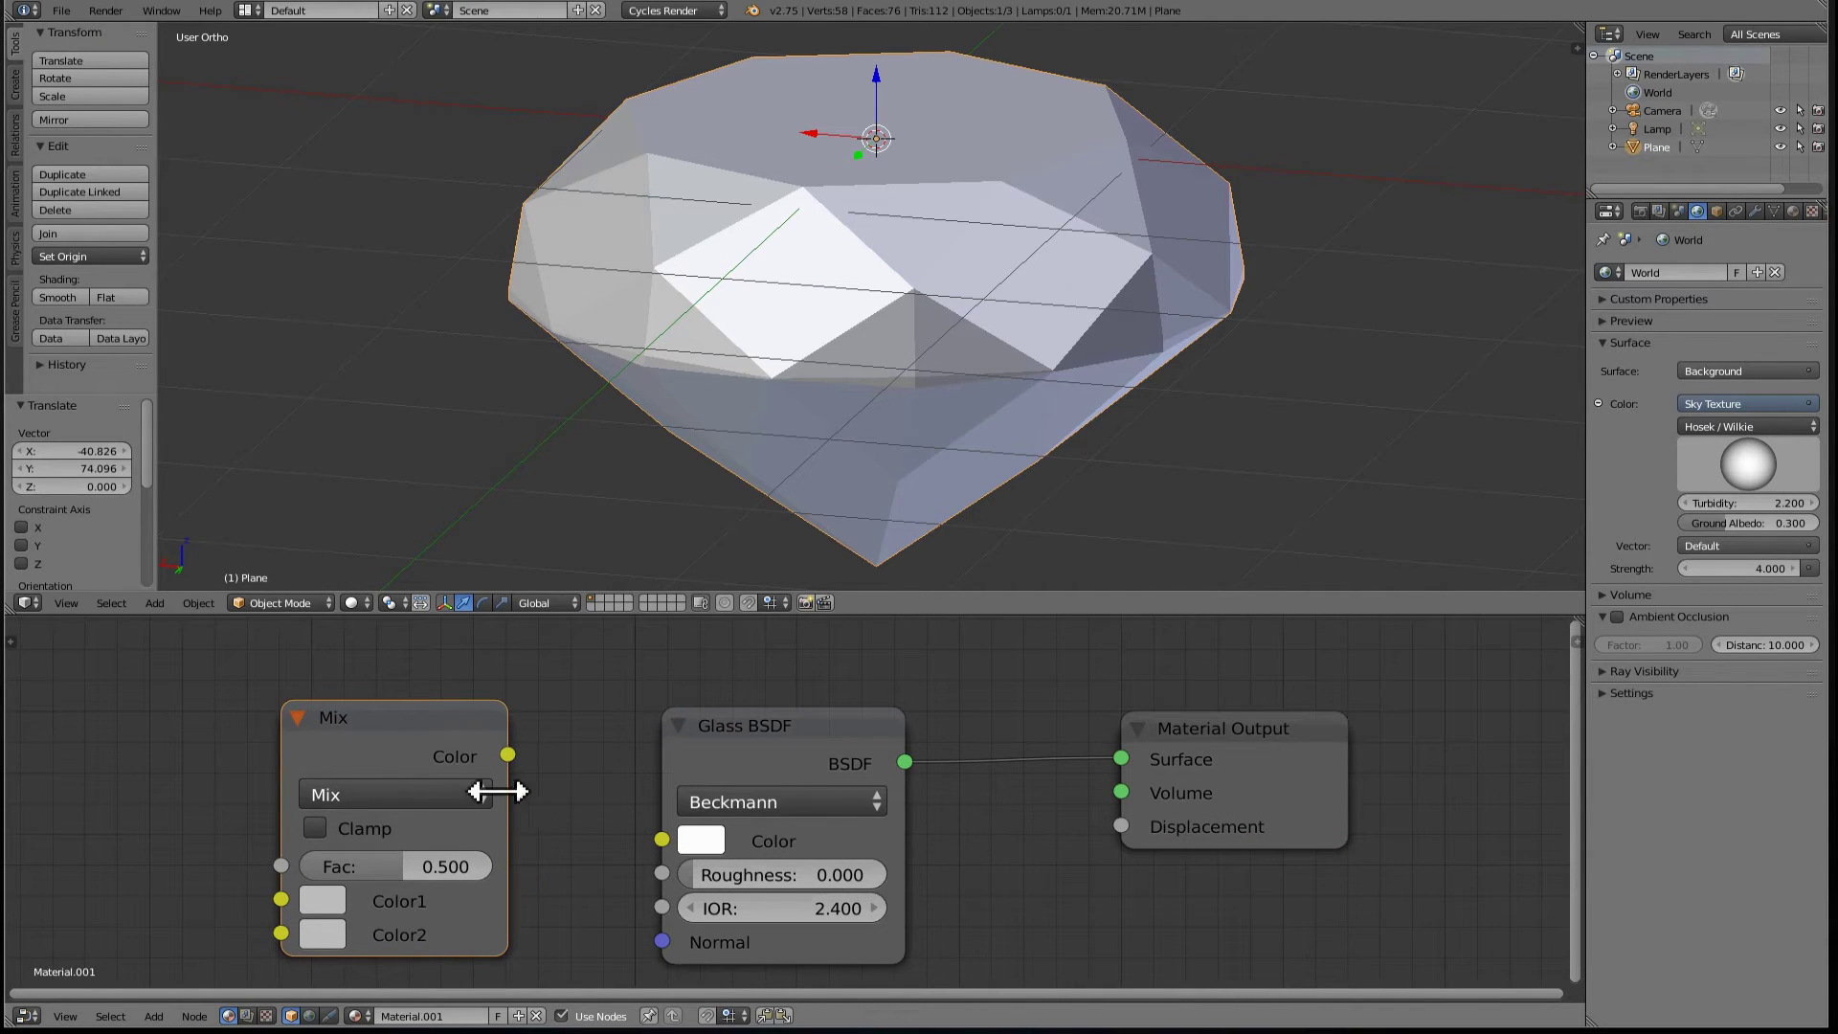
drag(508, 754, 660, 841)
scroll(648, 850, down, 3)
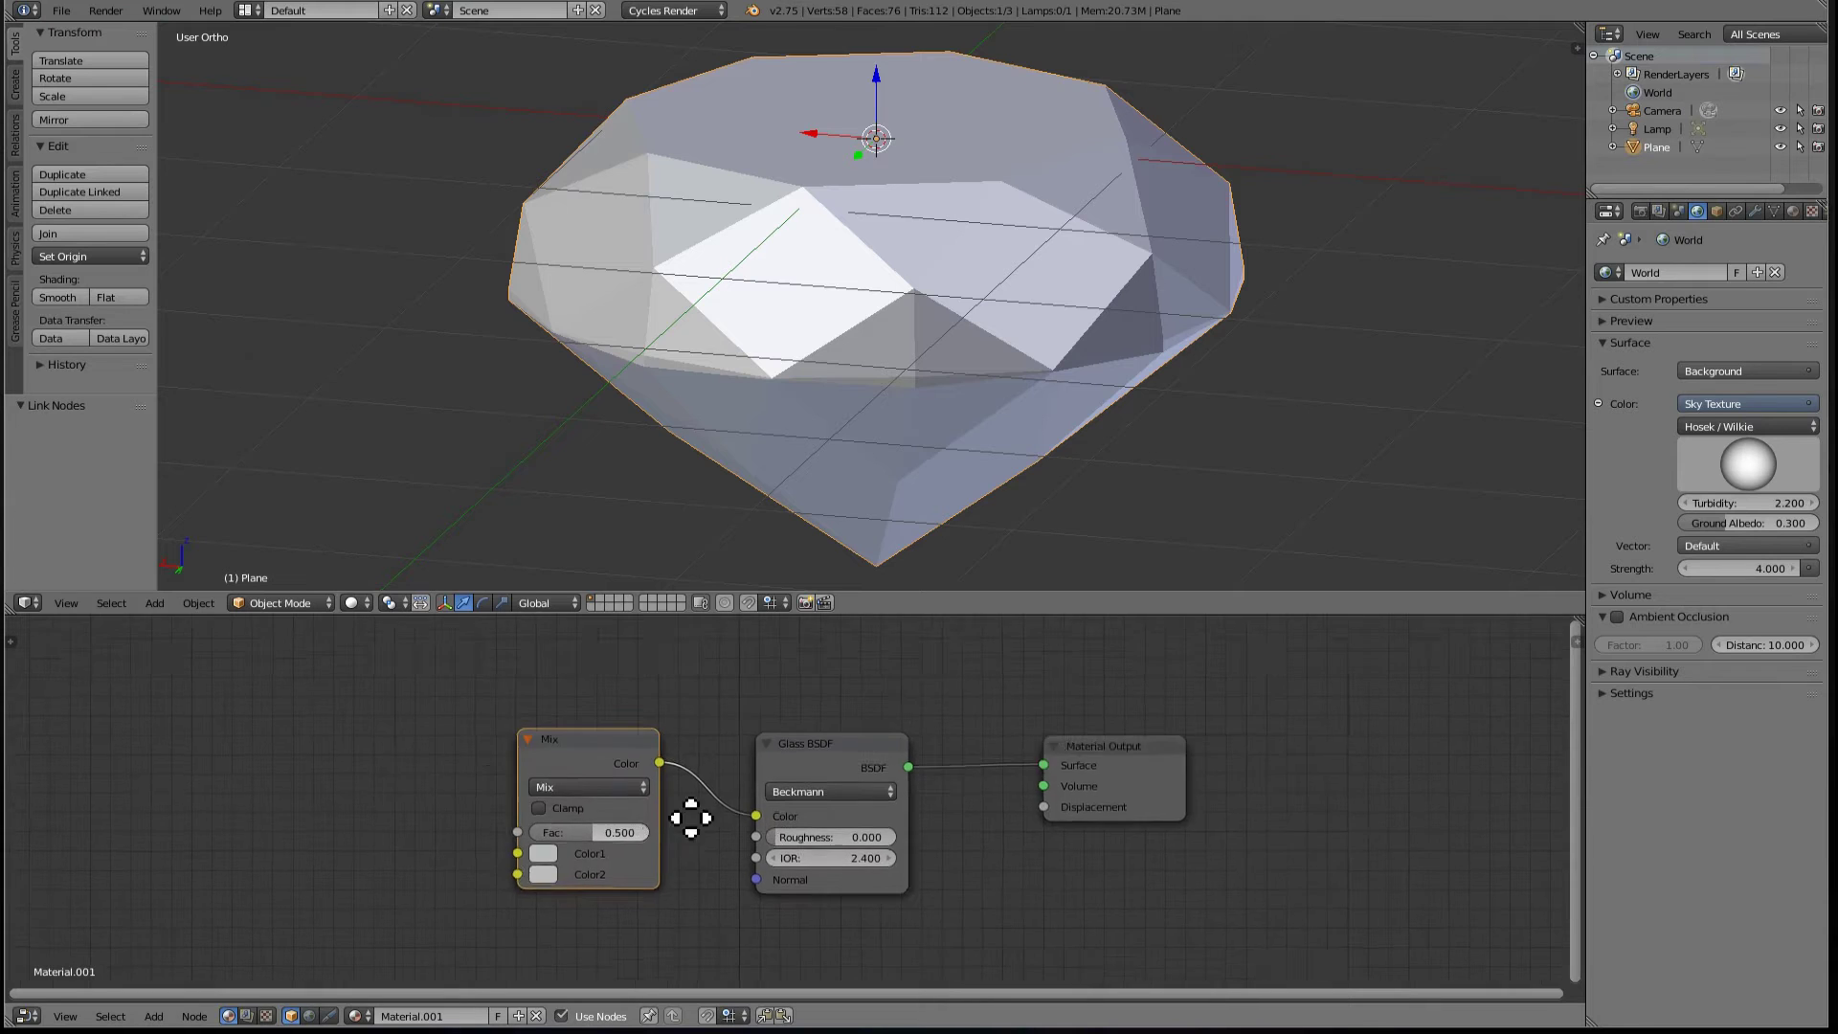
middle_drag(689, 813, 892, 802)
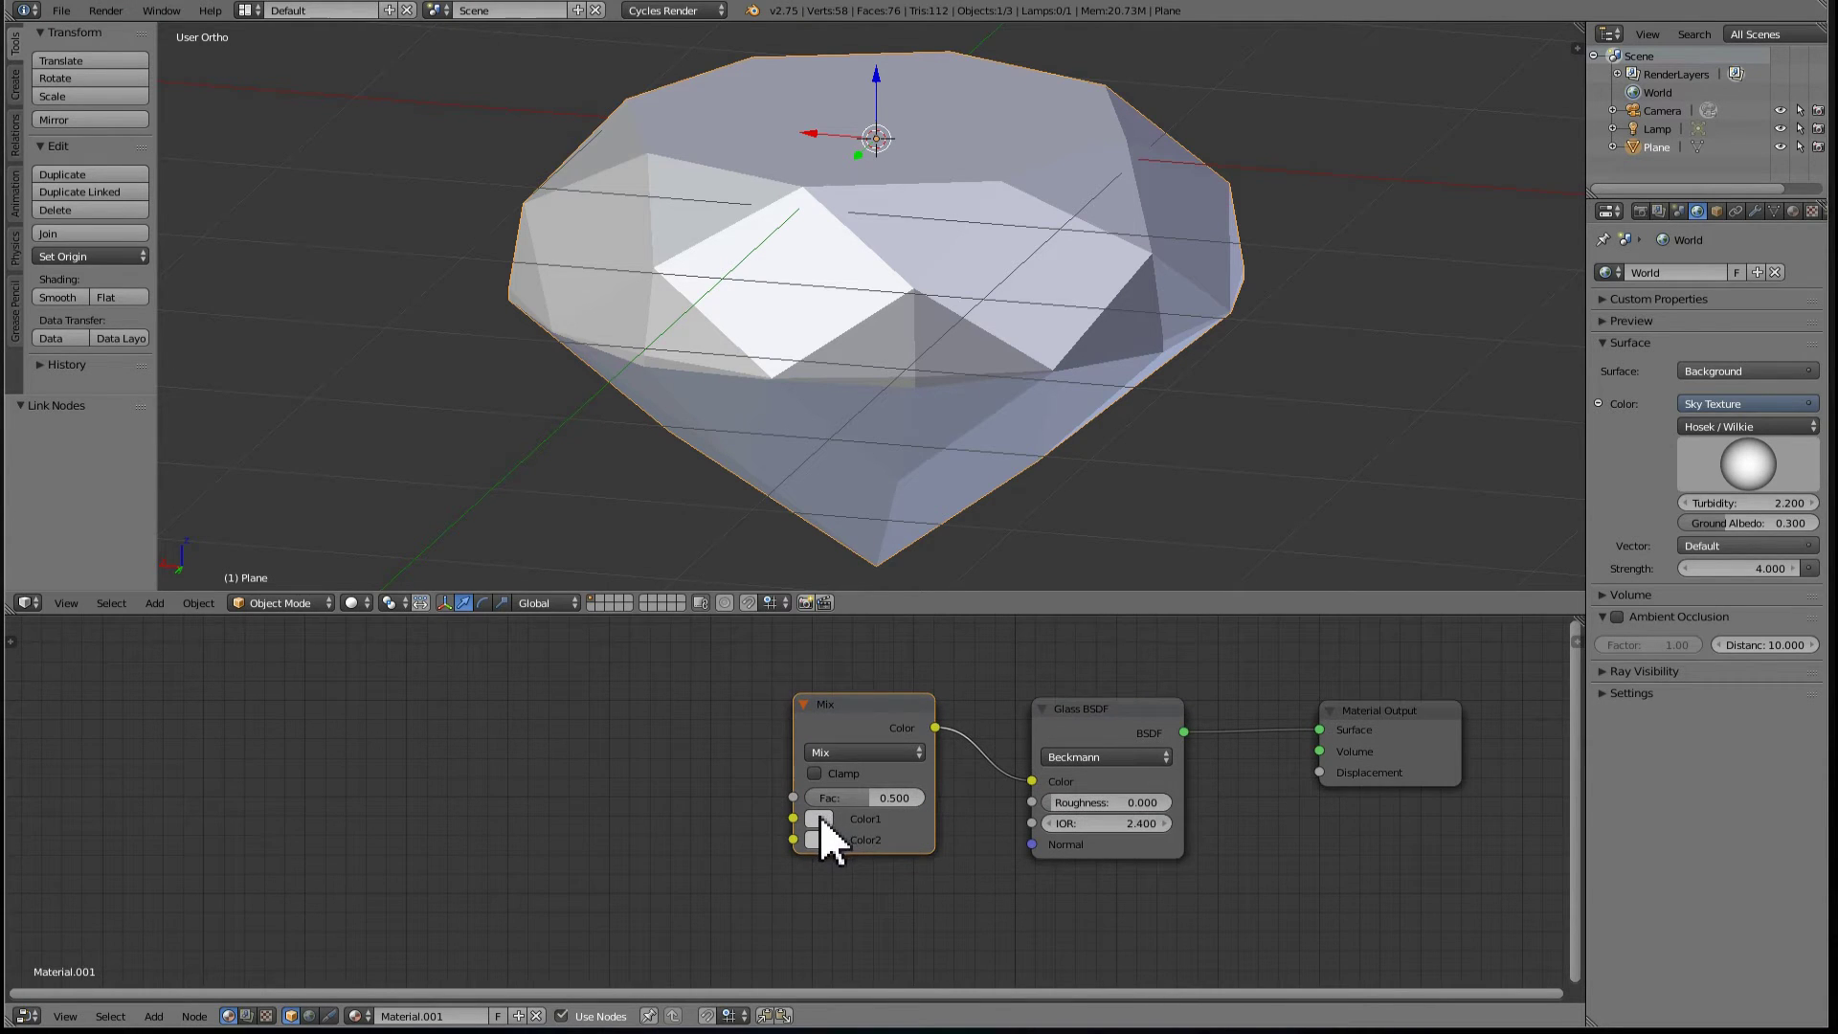
- Add a Gradient Texture node ahead of the Mix node and connect its Color output to the Mix Fac input
key(shift+a)
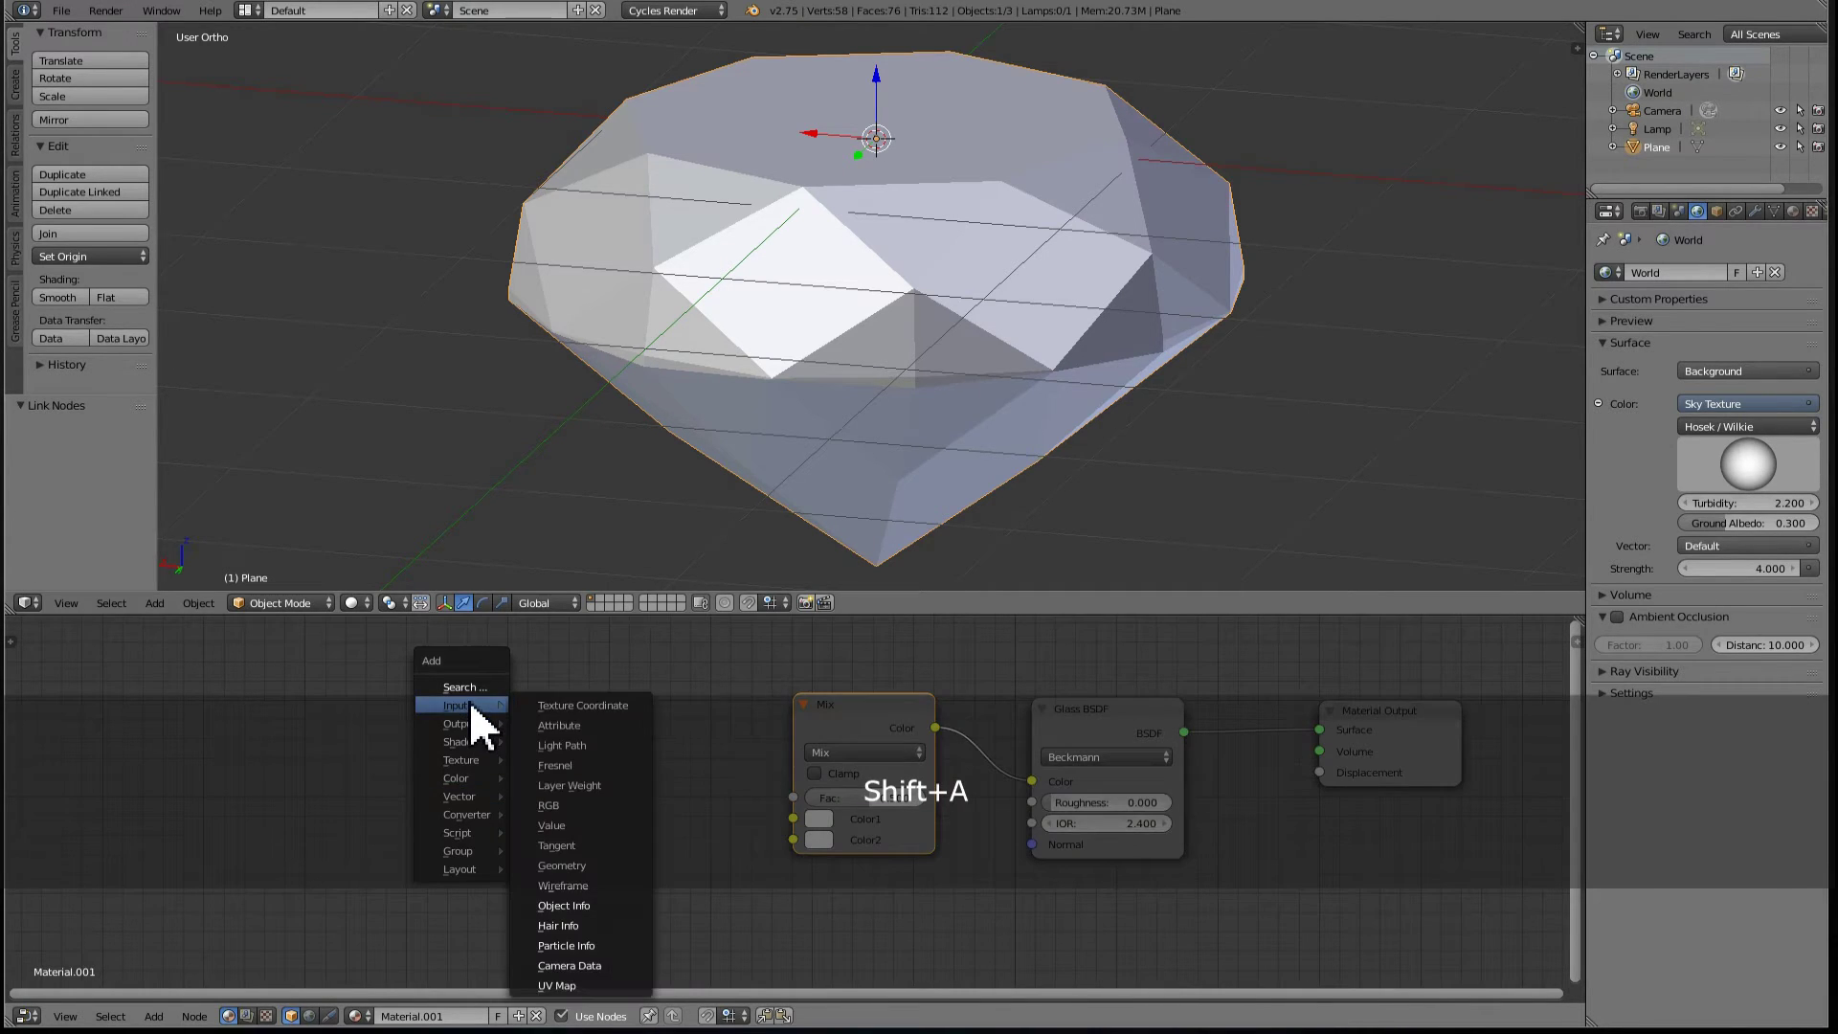
mouse_move(460, 760)
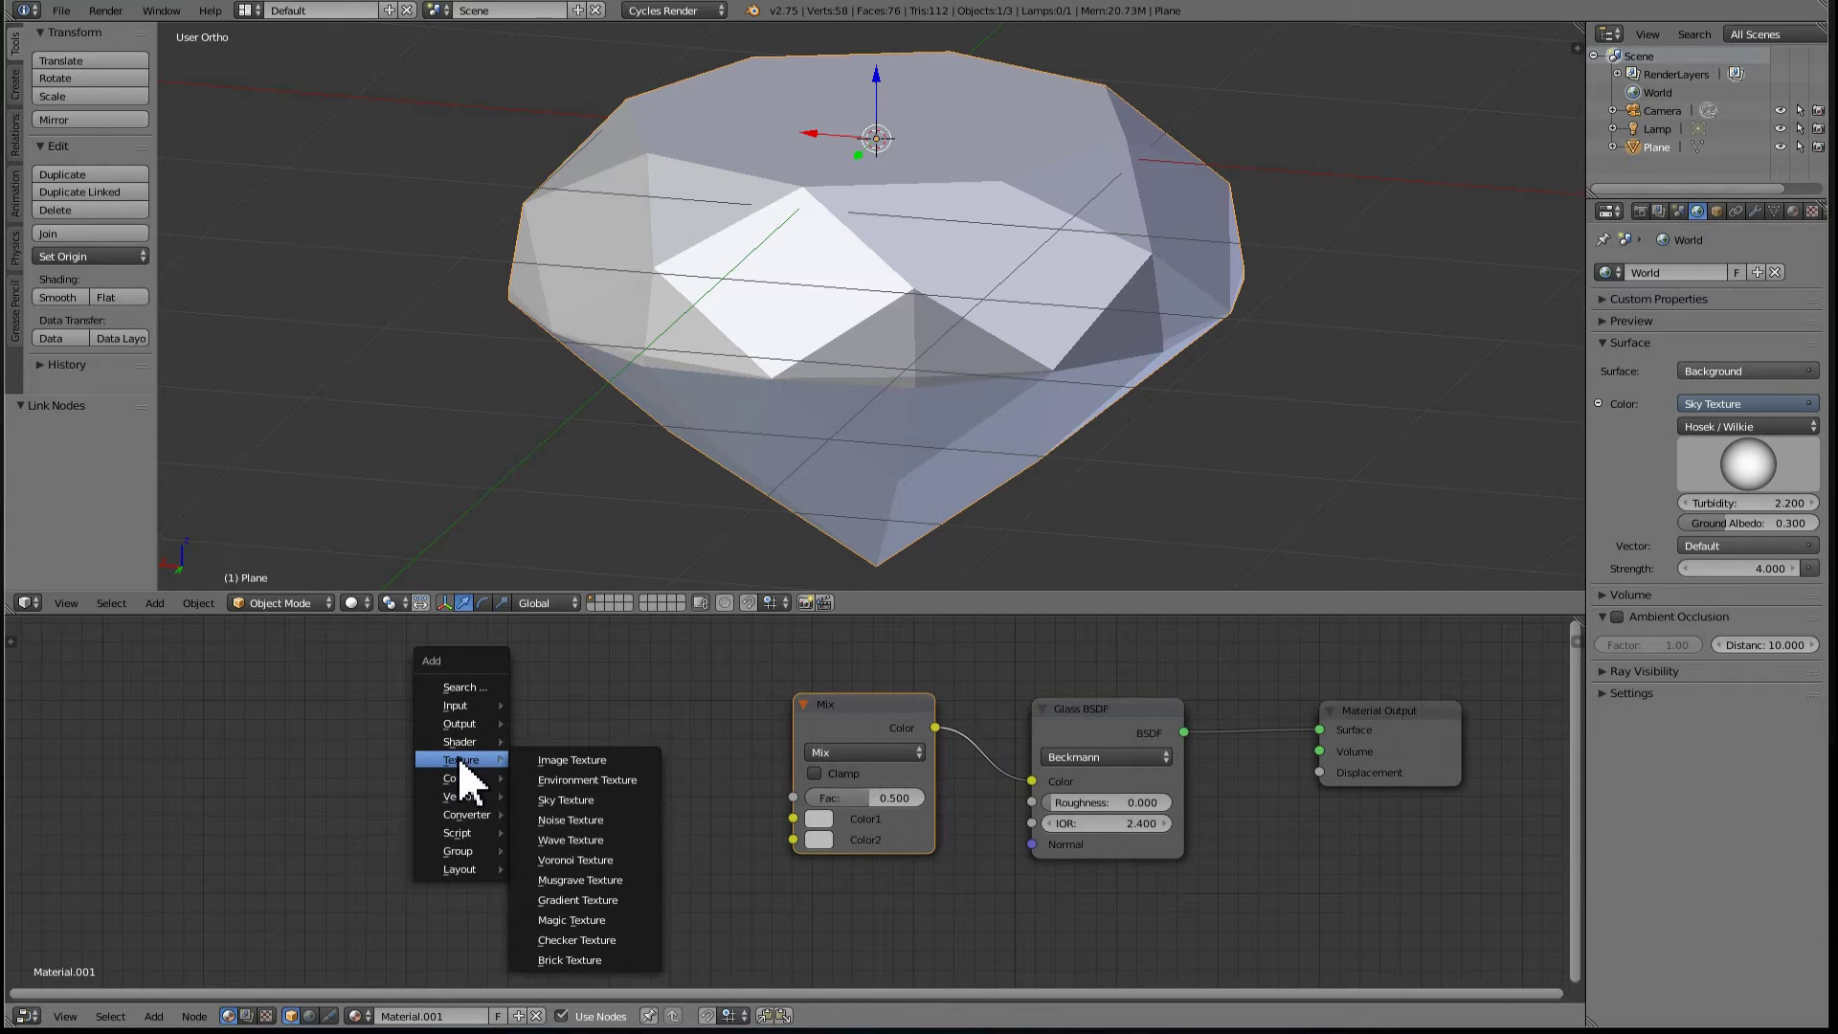
click(580, 900)
click(337, 730)
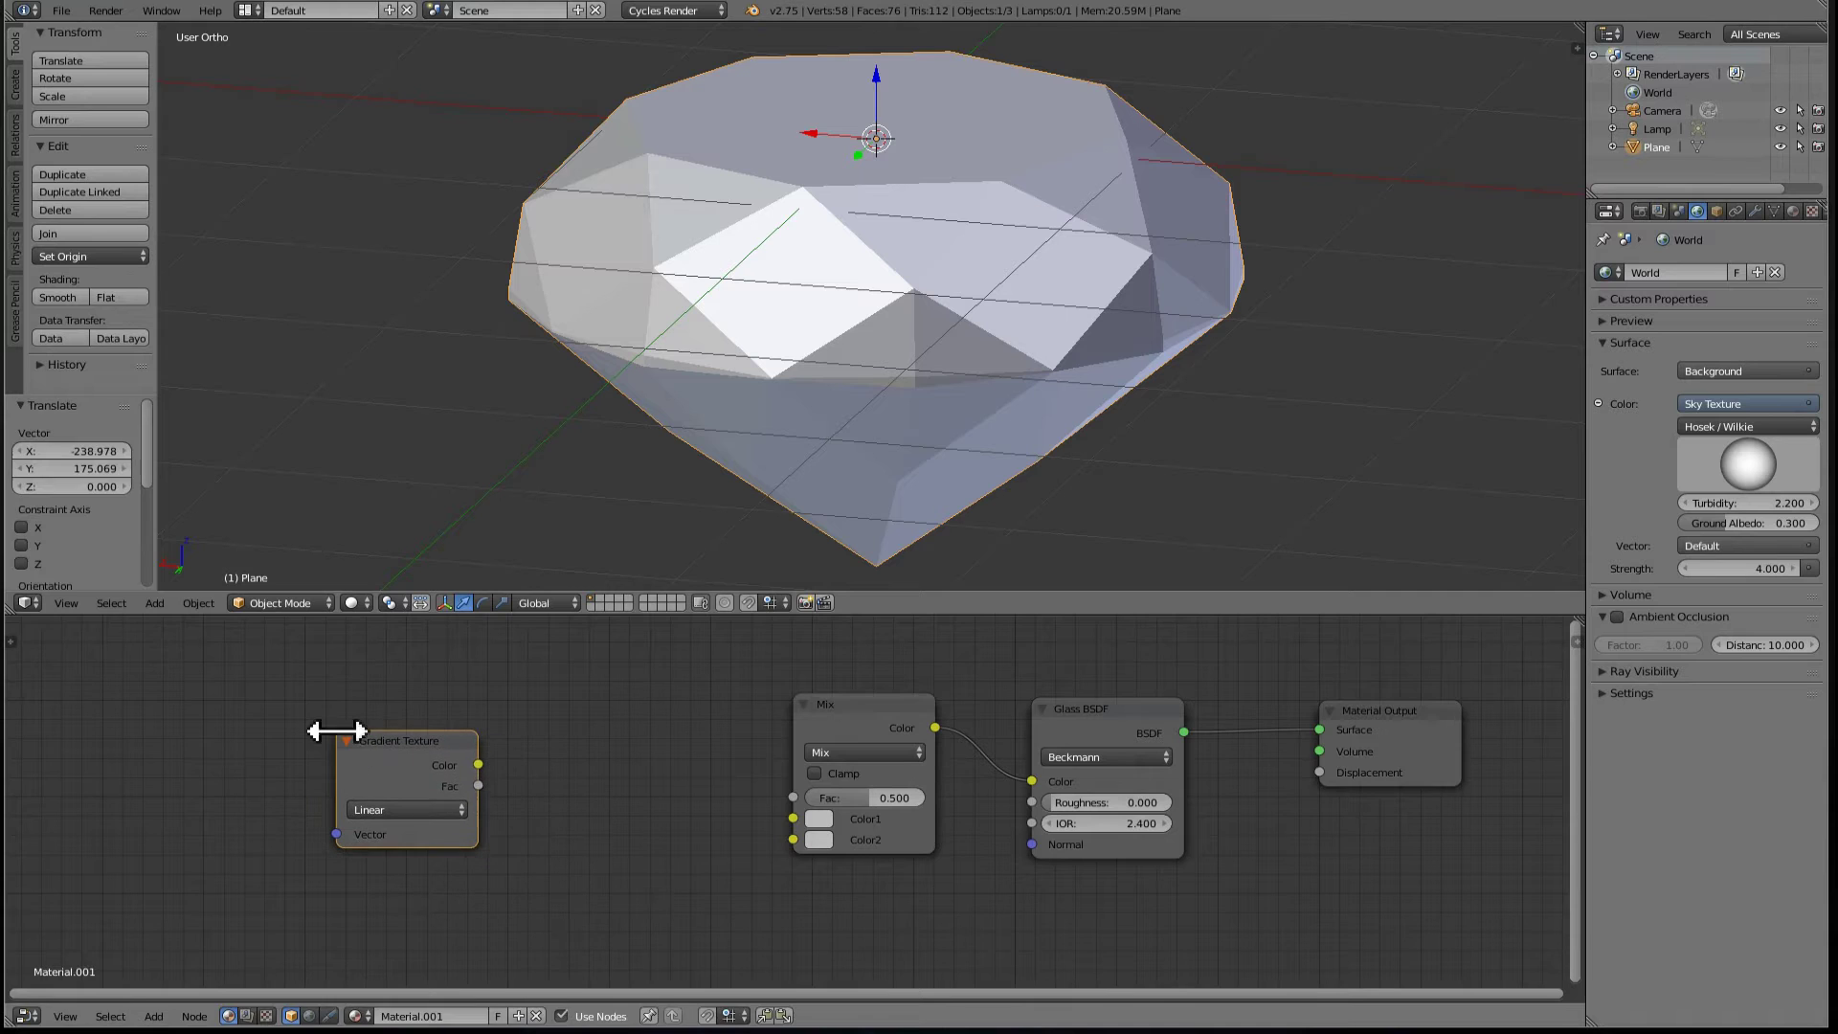
drag(482, 768, 771, 802)
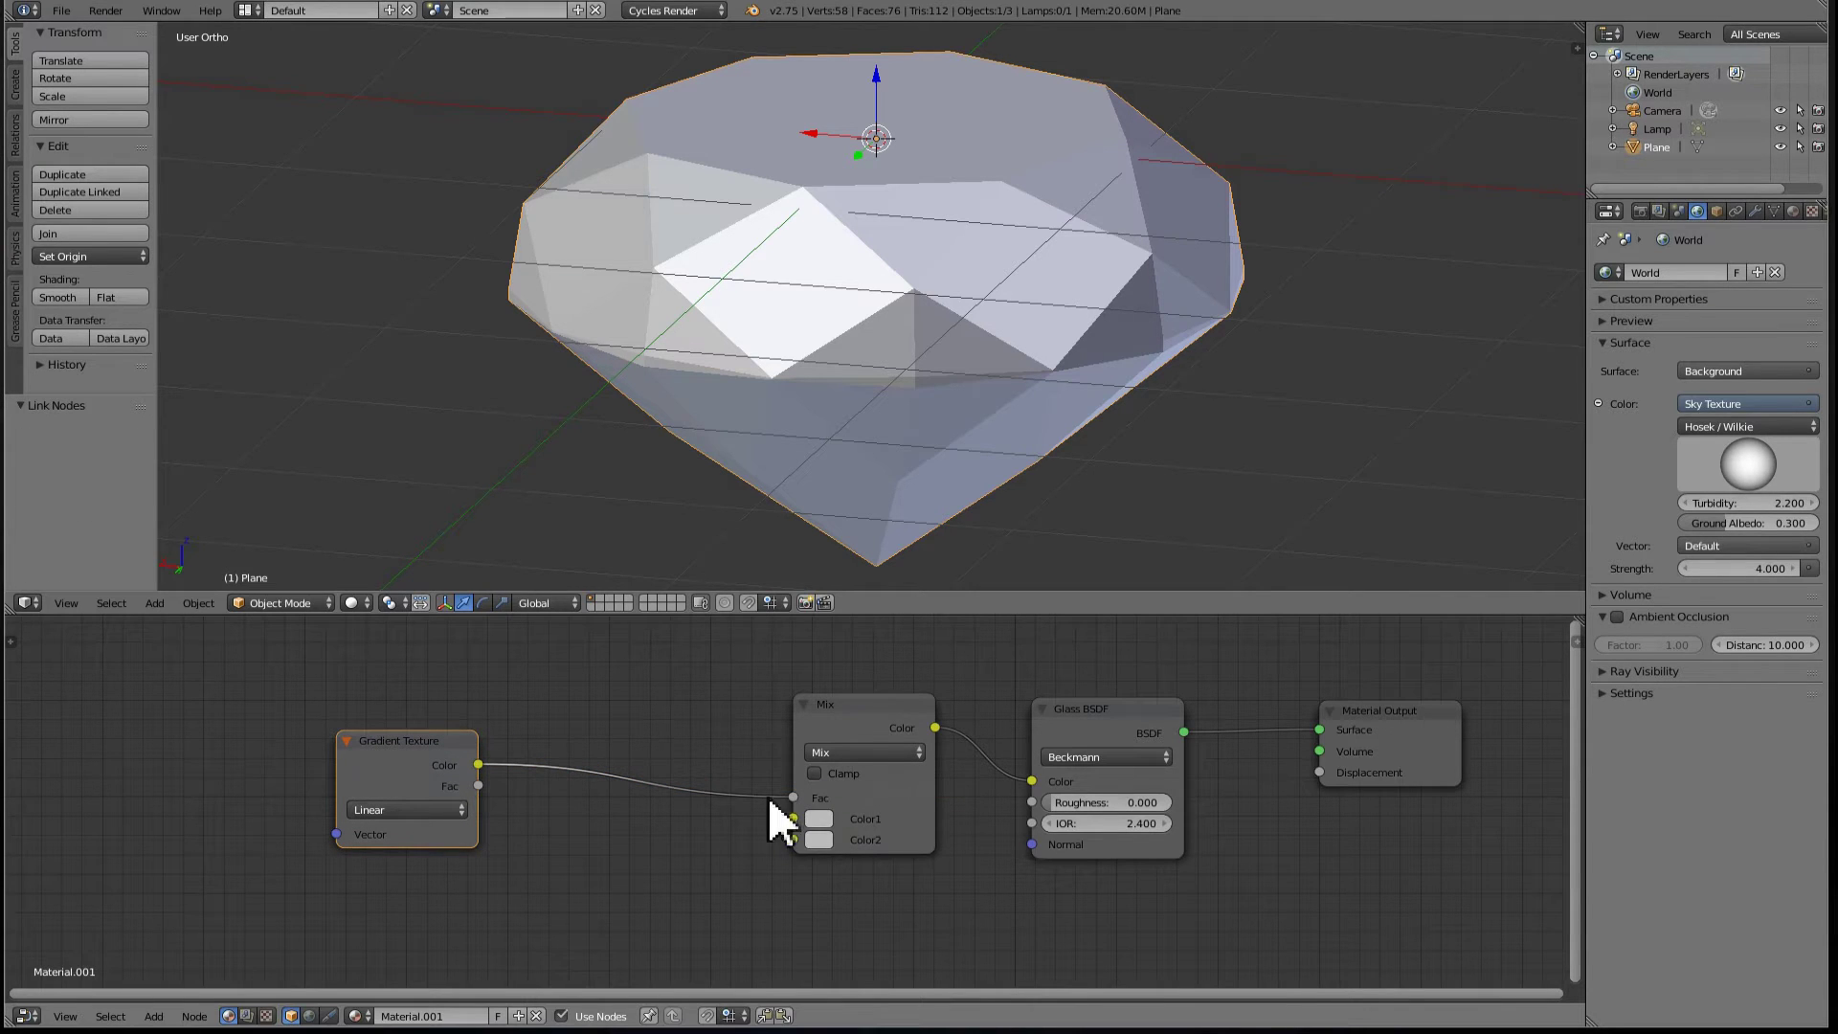
middle_drag(513, 833, 813, 808)
- Switch the viewport to rendered shading and set the Mix node's Color2 to black
key(shift+z)
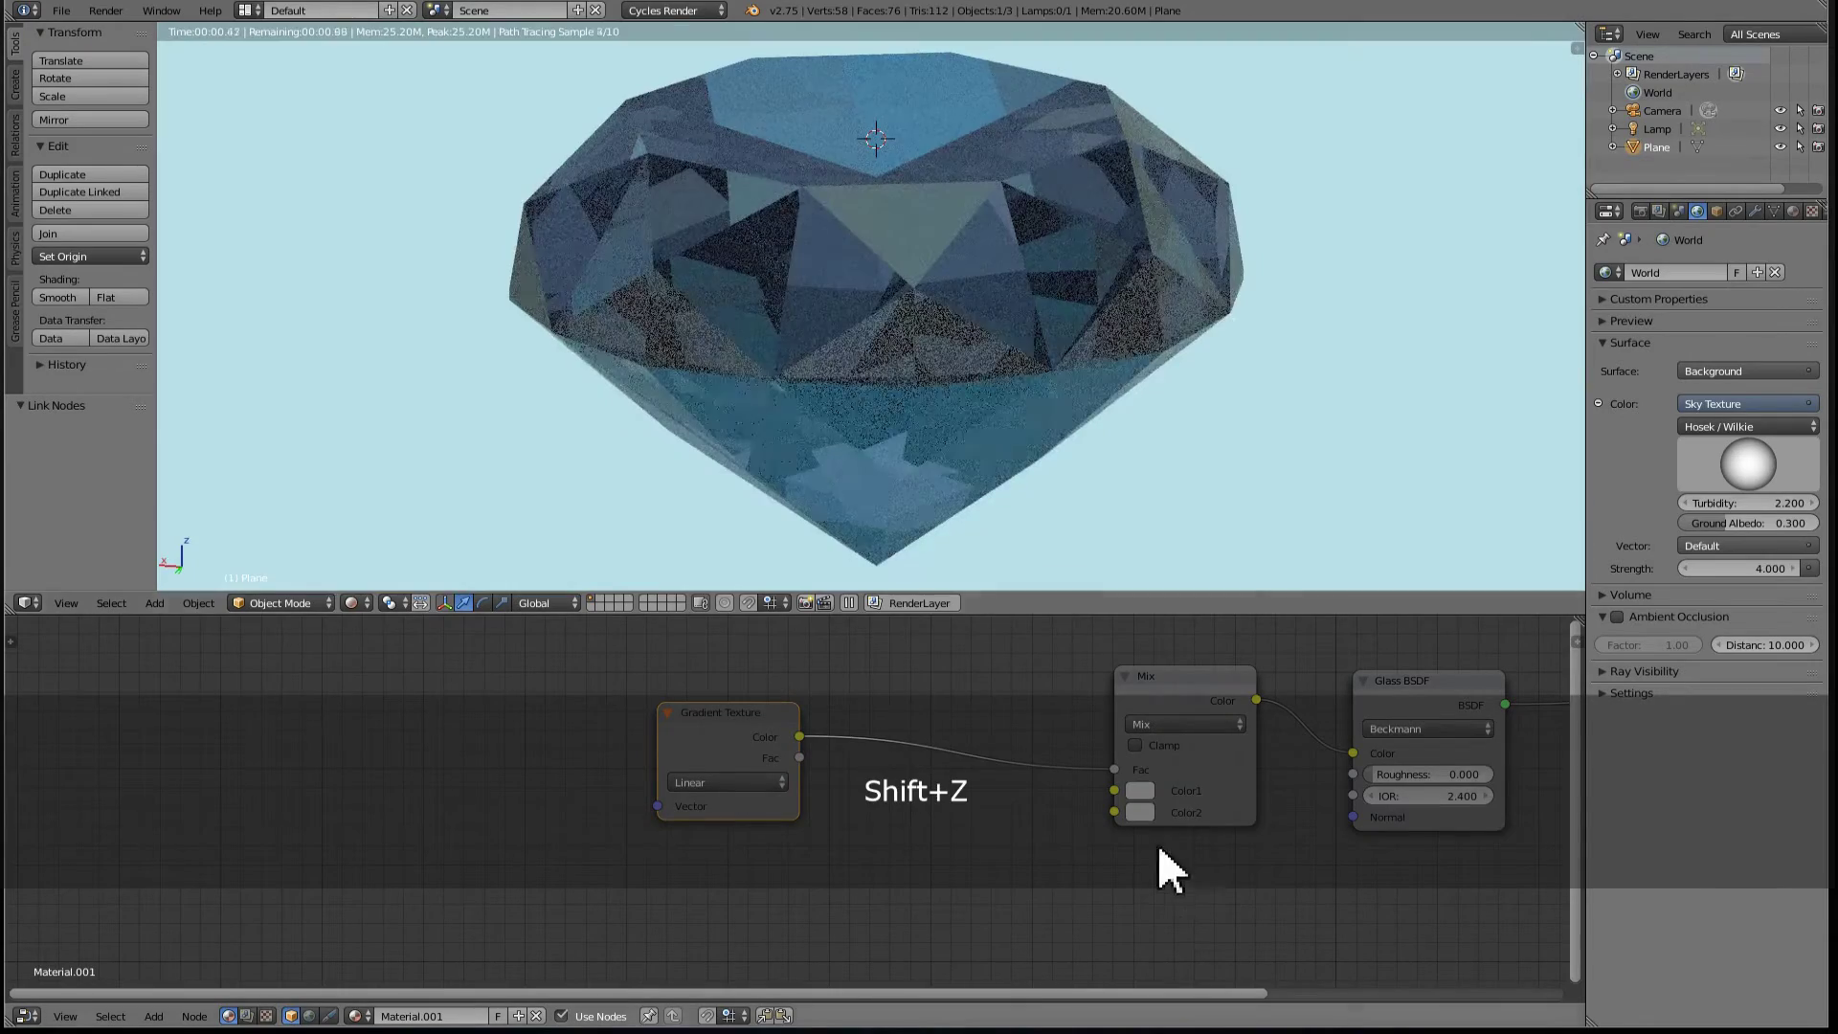
click(1141, 807)
drag(1305, 657, 1305, 704)
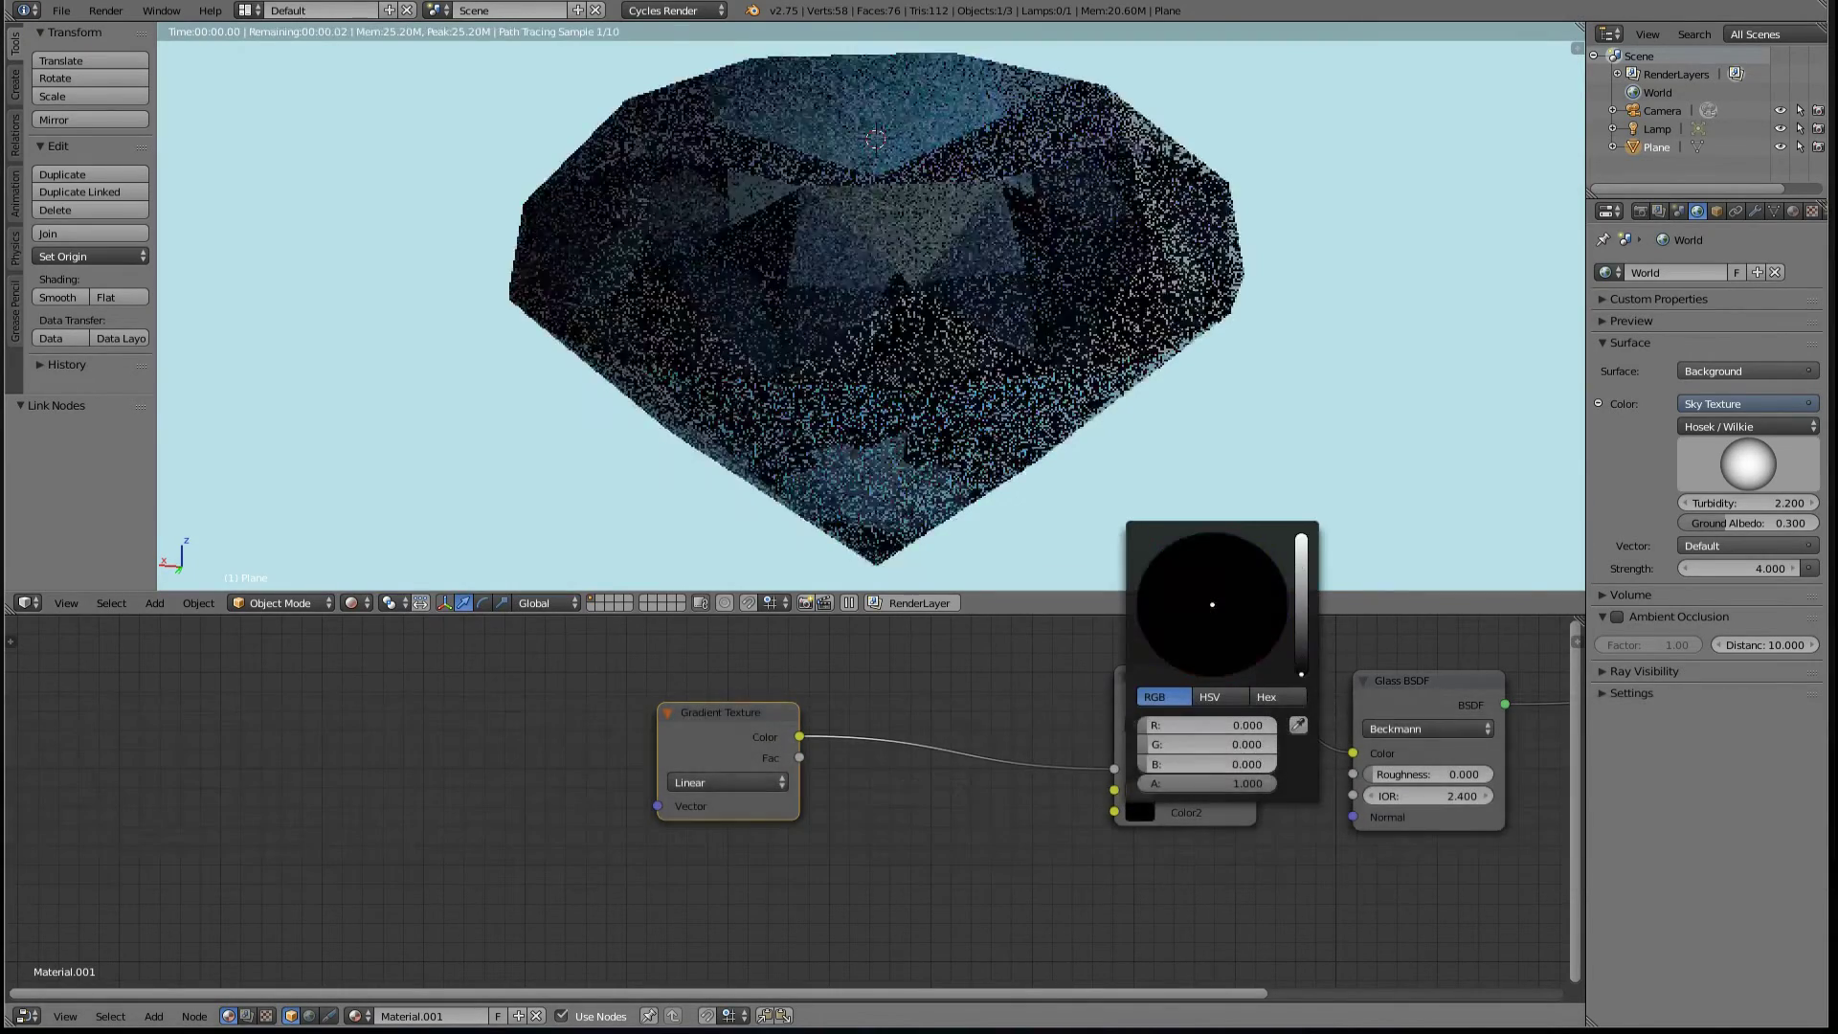
middle_drag(517, 230, 677, 193)
middle_drag(1024, 285, 1049, 345)
- Move the Glass BSDF node down and add an Emission node above it
middle_drag(1105, 717, 717, 769)
click(1066, 770)
key(g)
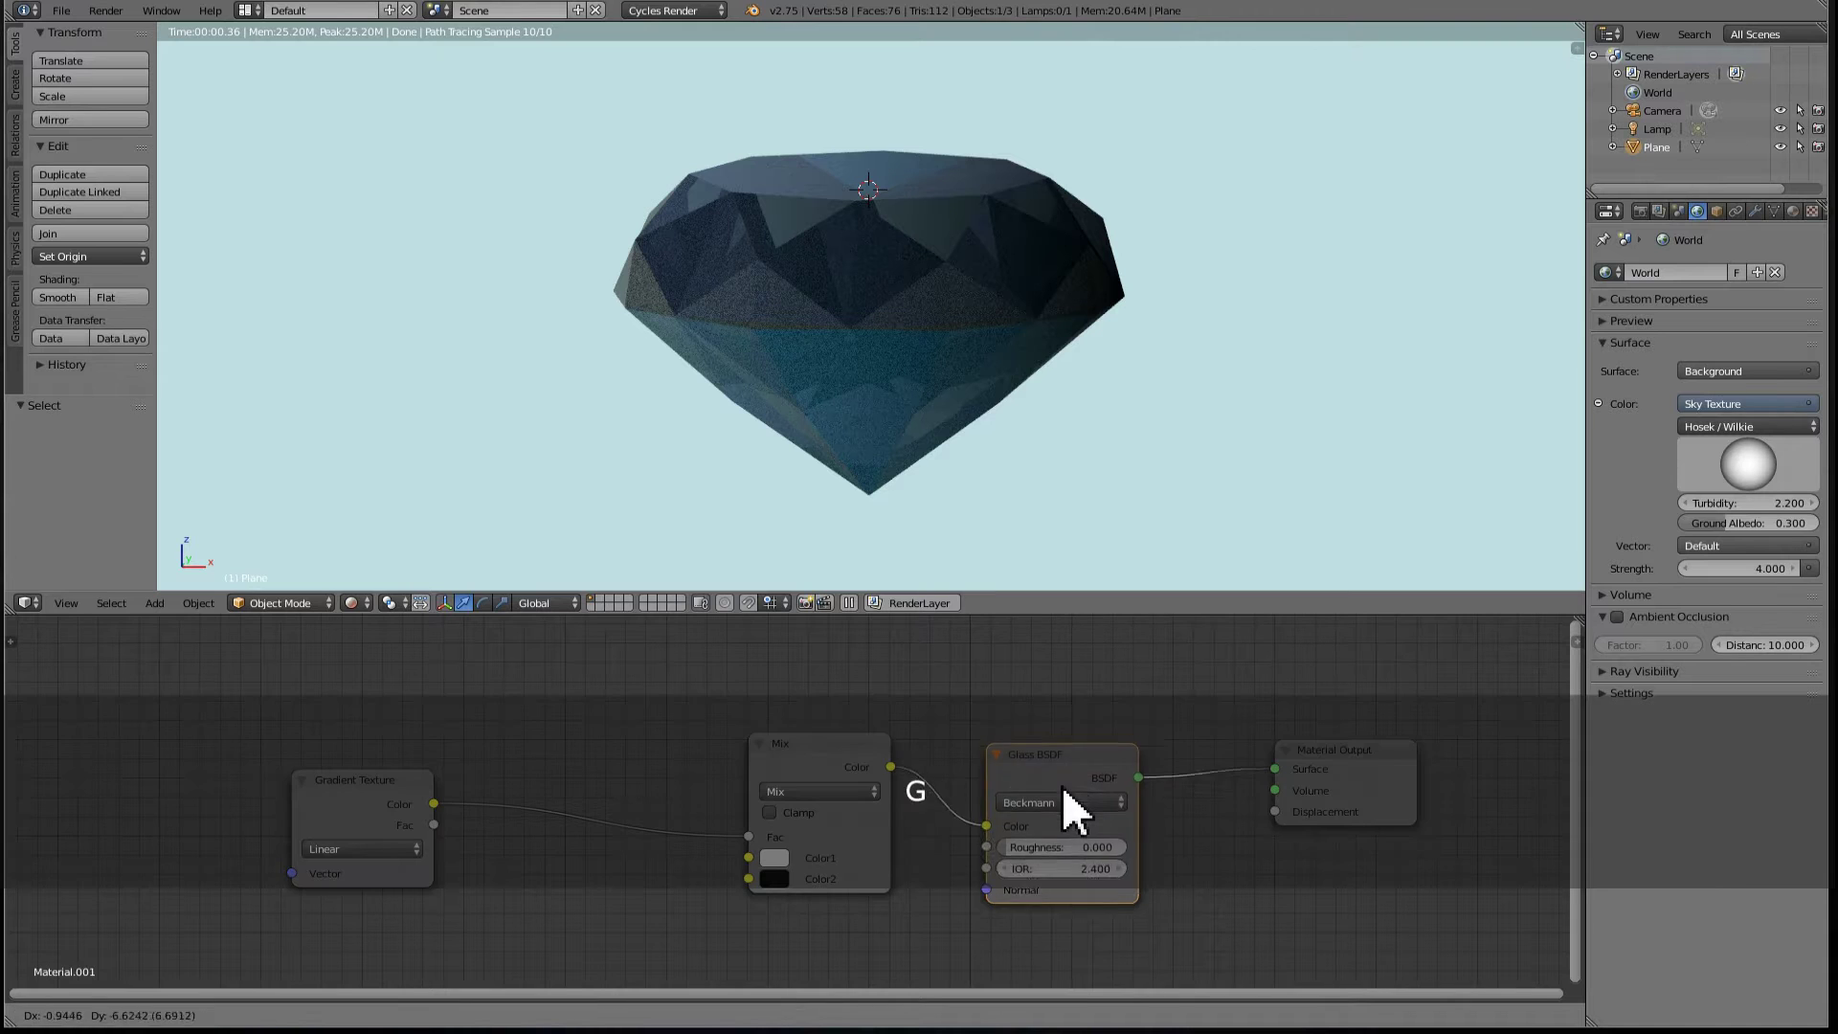
click(1055, 835)
key(shift+a)
key(e)
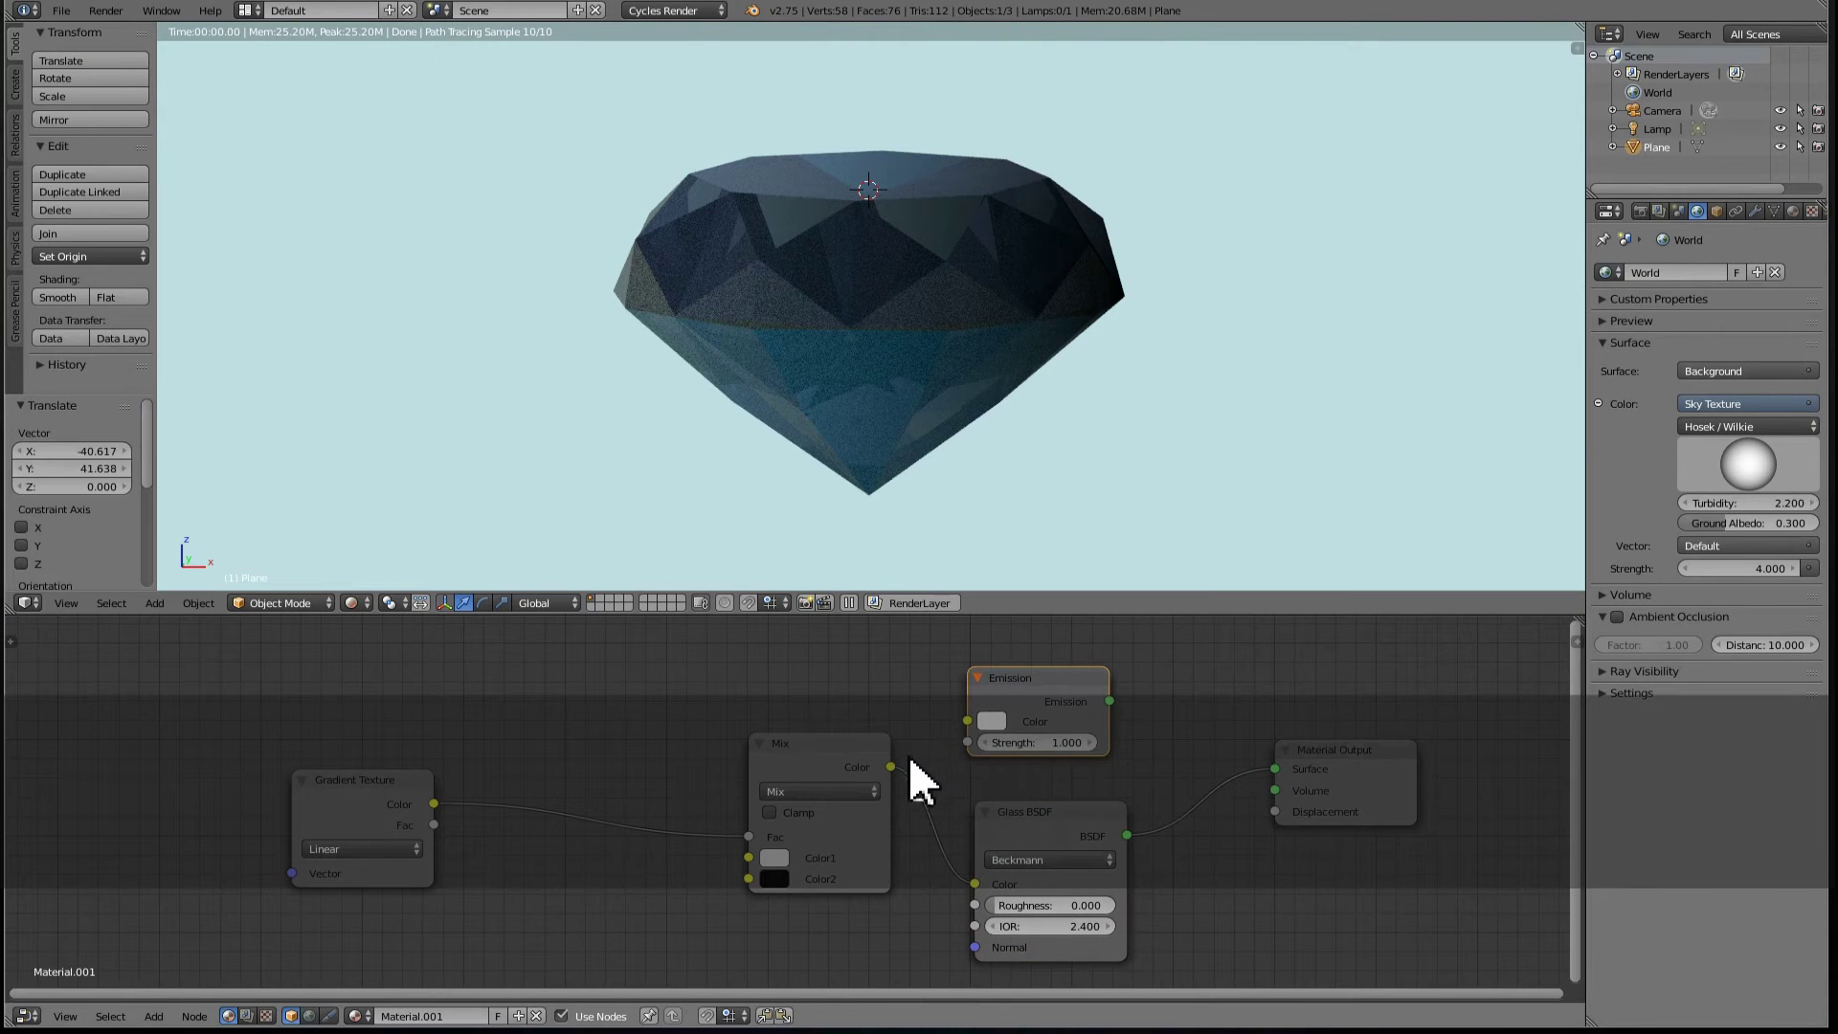
- Feed the Mix colour into the Emission node and connect its output to the Material Output's Surface to preview the gradient
drag(908, 756, 967, 722)
drag(1101, 703, 1293, 770)
mouse_move(896, 289)
middle_down()
mouse_move(632, 336)
mouse_move(443, 341)
middle_up()
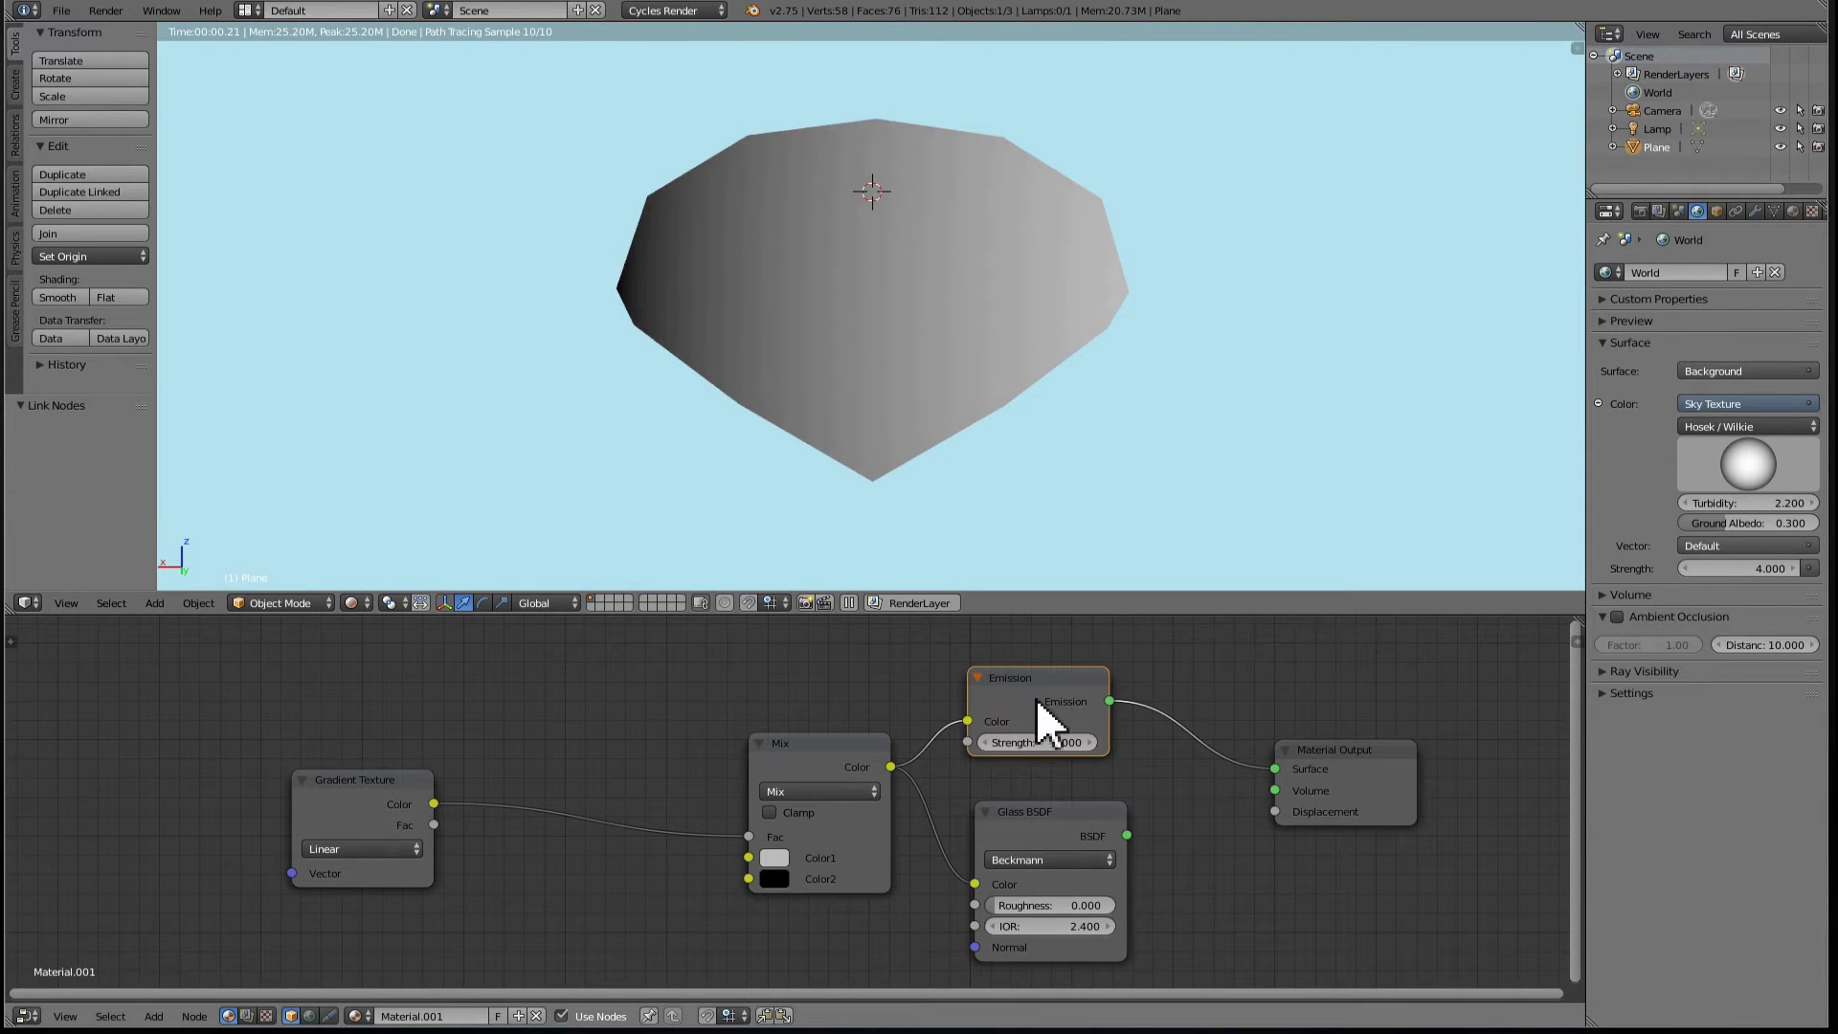
- Set the Mix node's Color1 to white
click(777, 860)
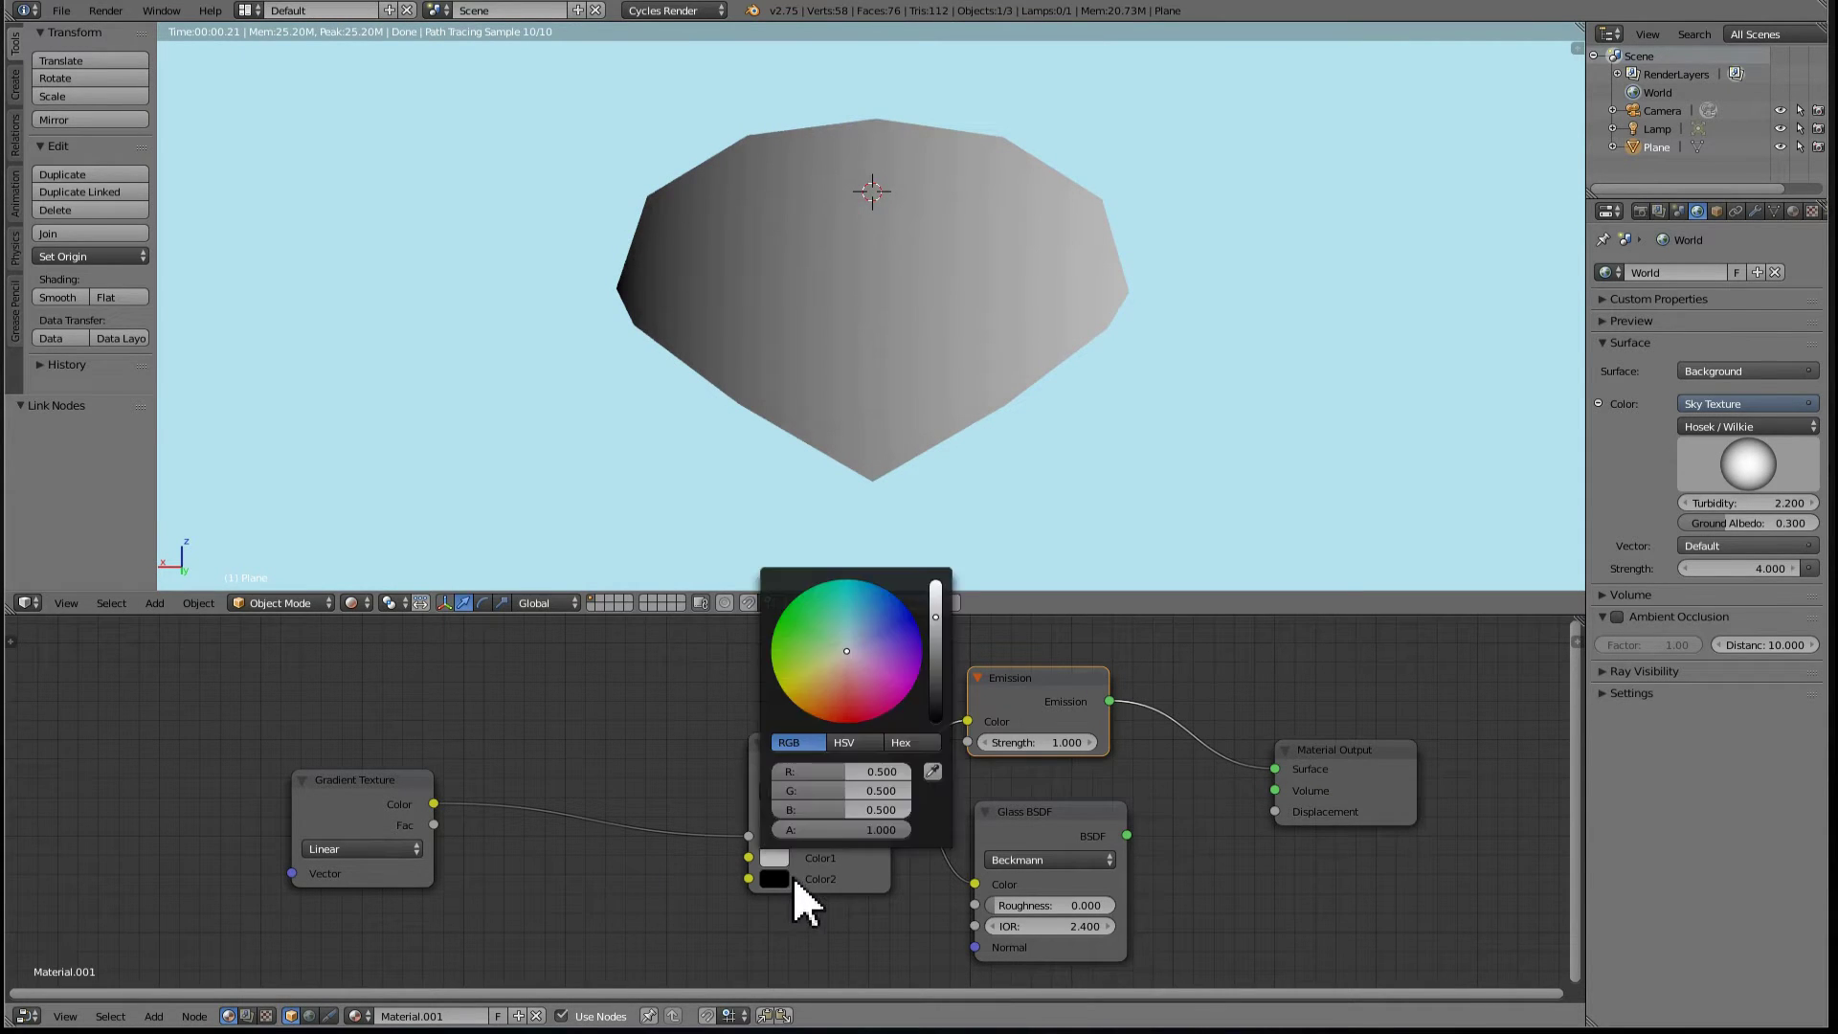
middle_drag(521, 883, 1084, 881)
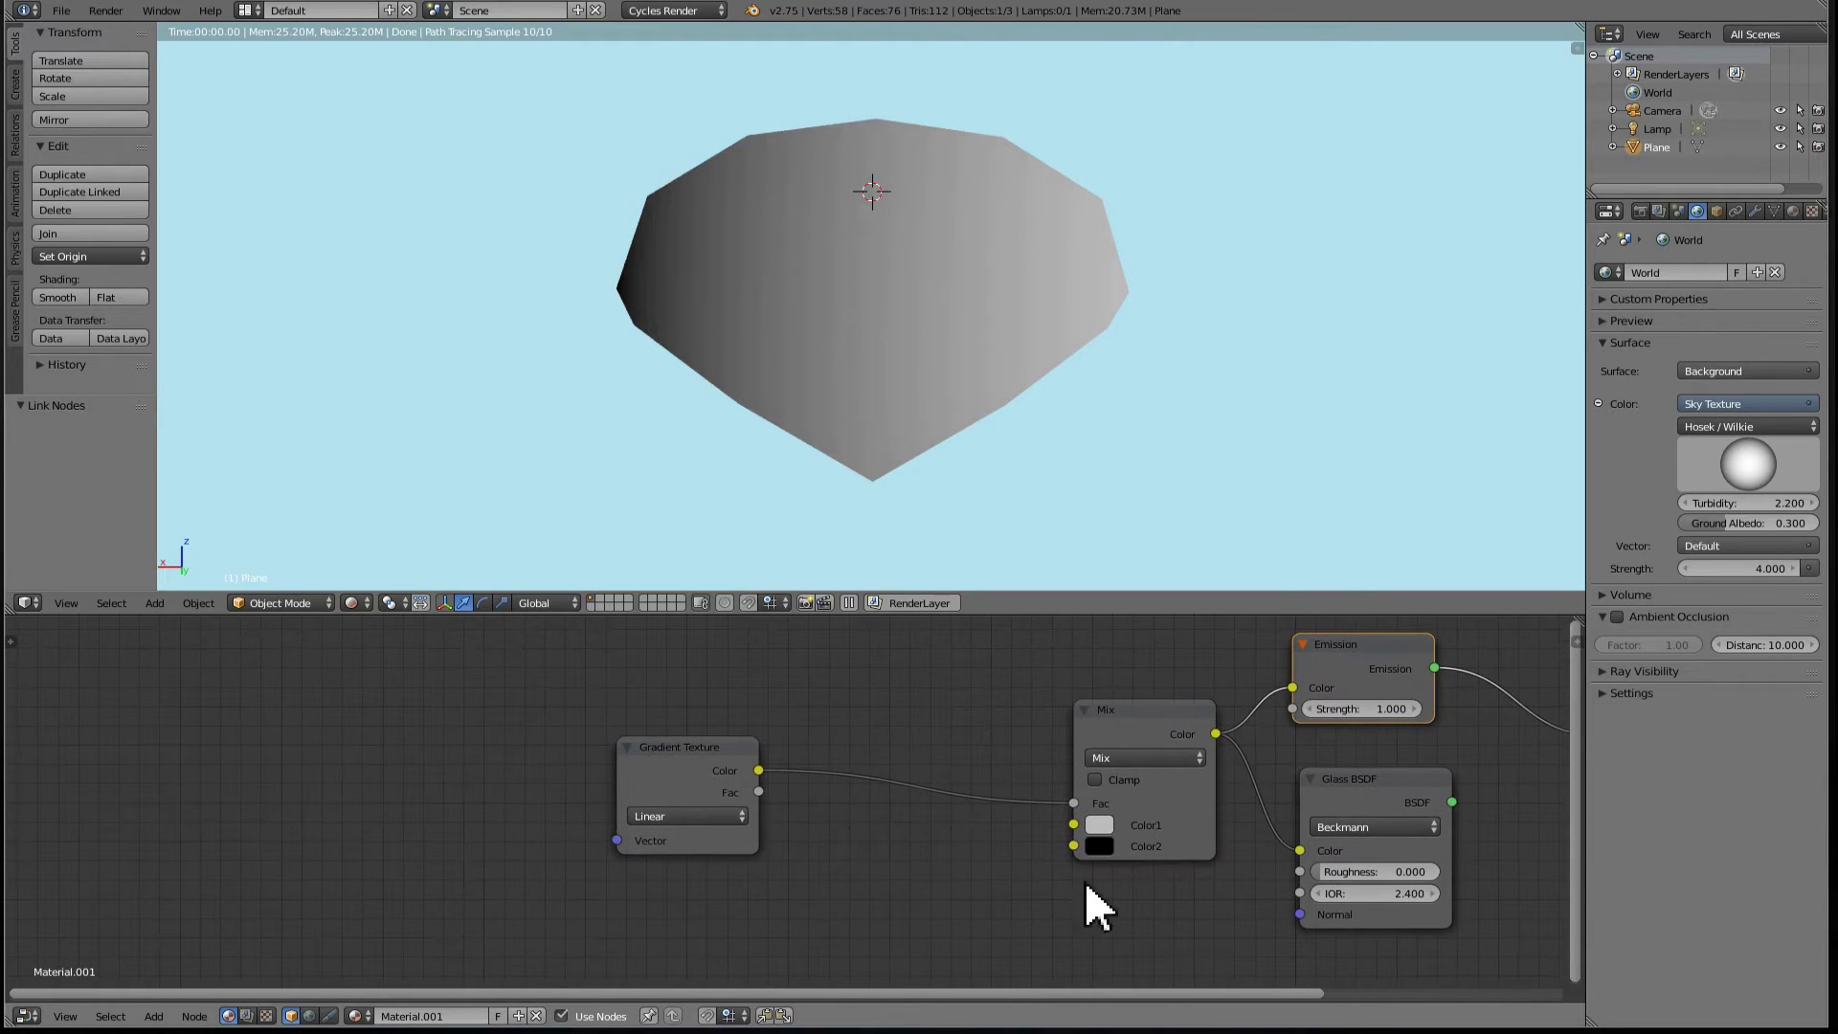
click(1097, 828)
drag(1235, 651, 1283, 617)
- Add a Texture Coordinate node and connect its Generated output to the Gradient Texture's Vector input
middle_drag(47, 785, 118, 777)
key(shift+a)
mouse_move(261, 711)
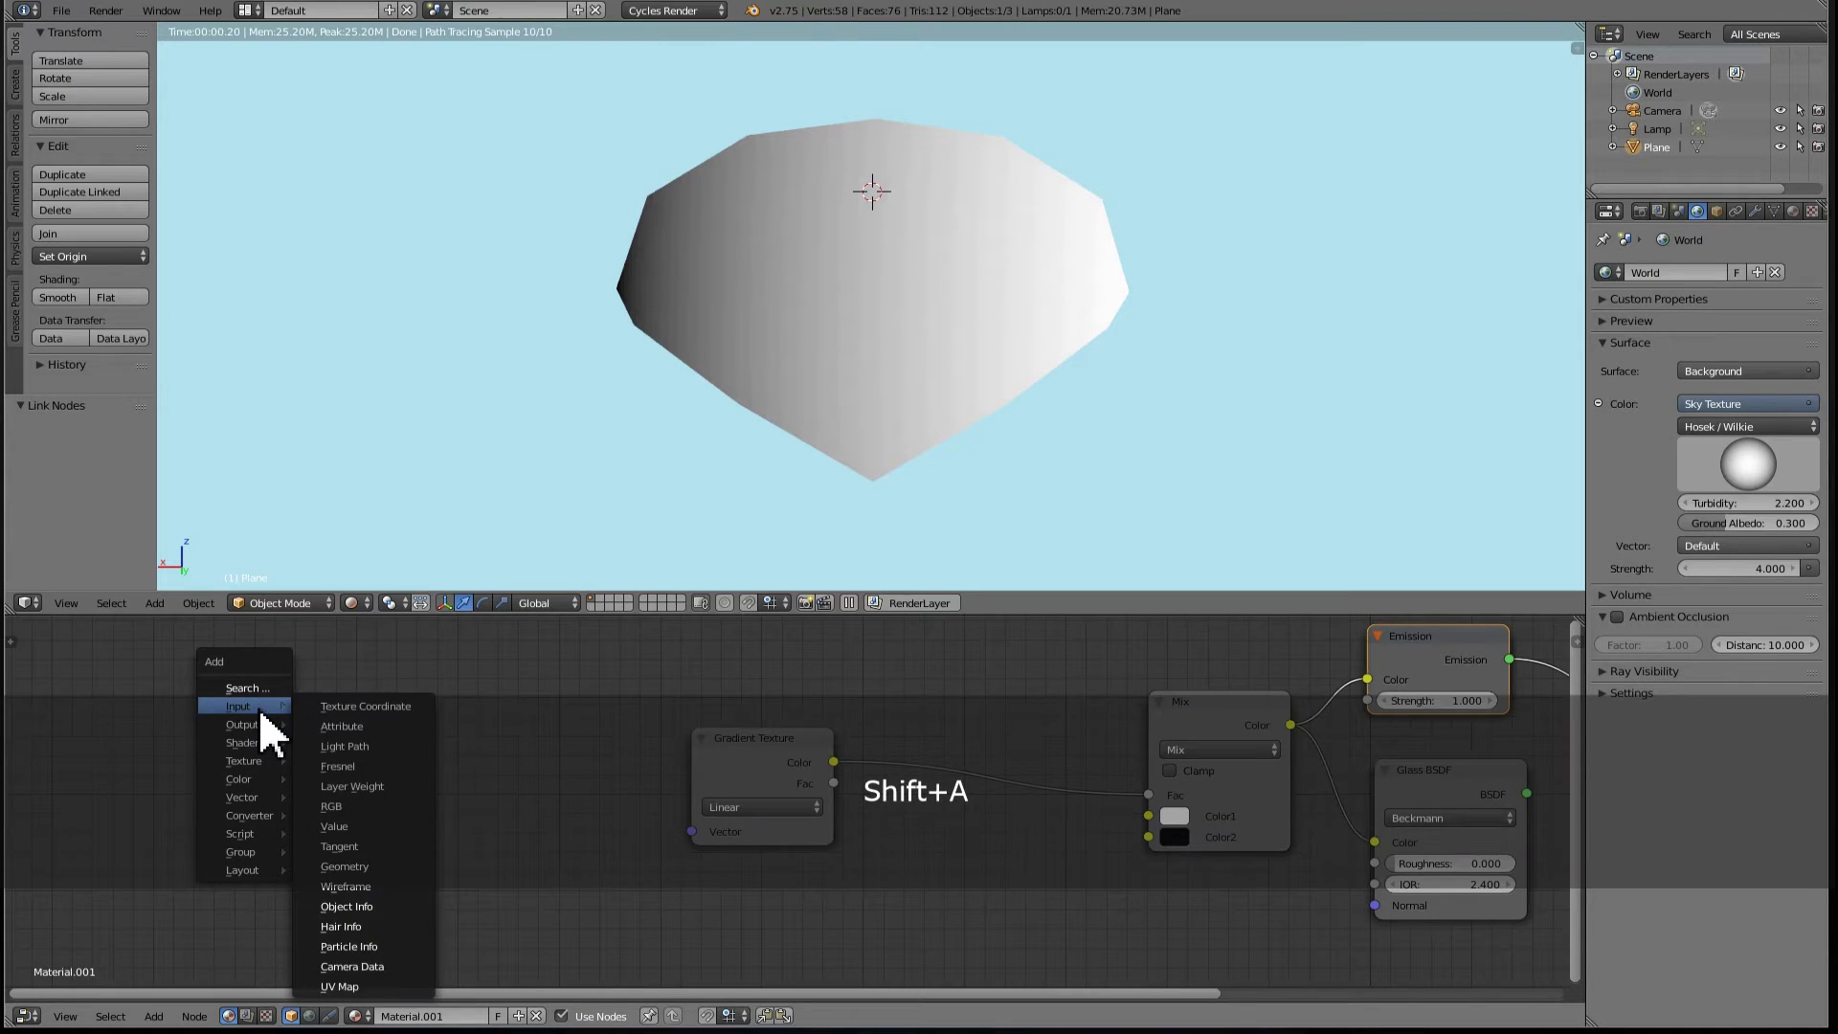
click(351, 709)
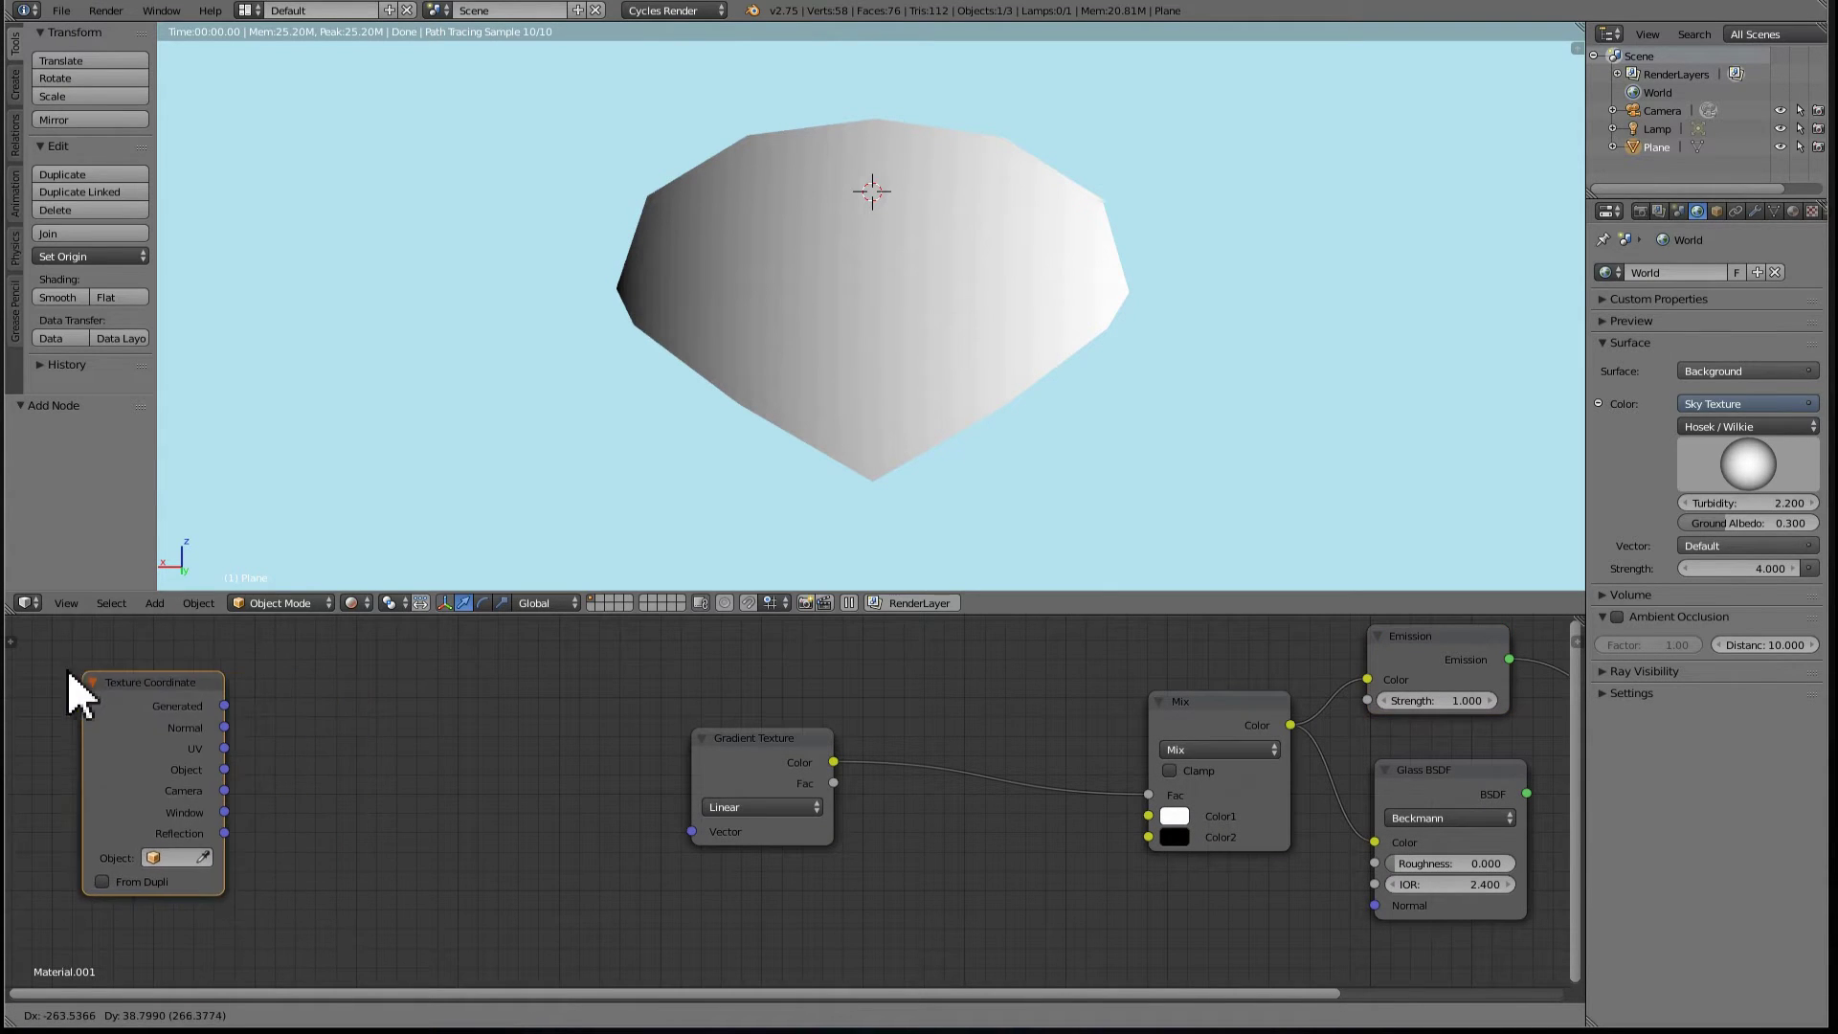
click(39, 678)
drag(179, 711, 695, 835)
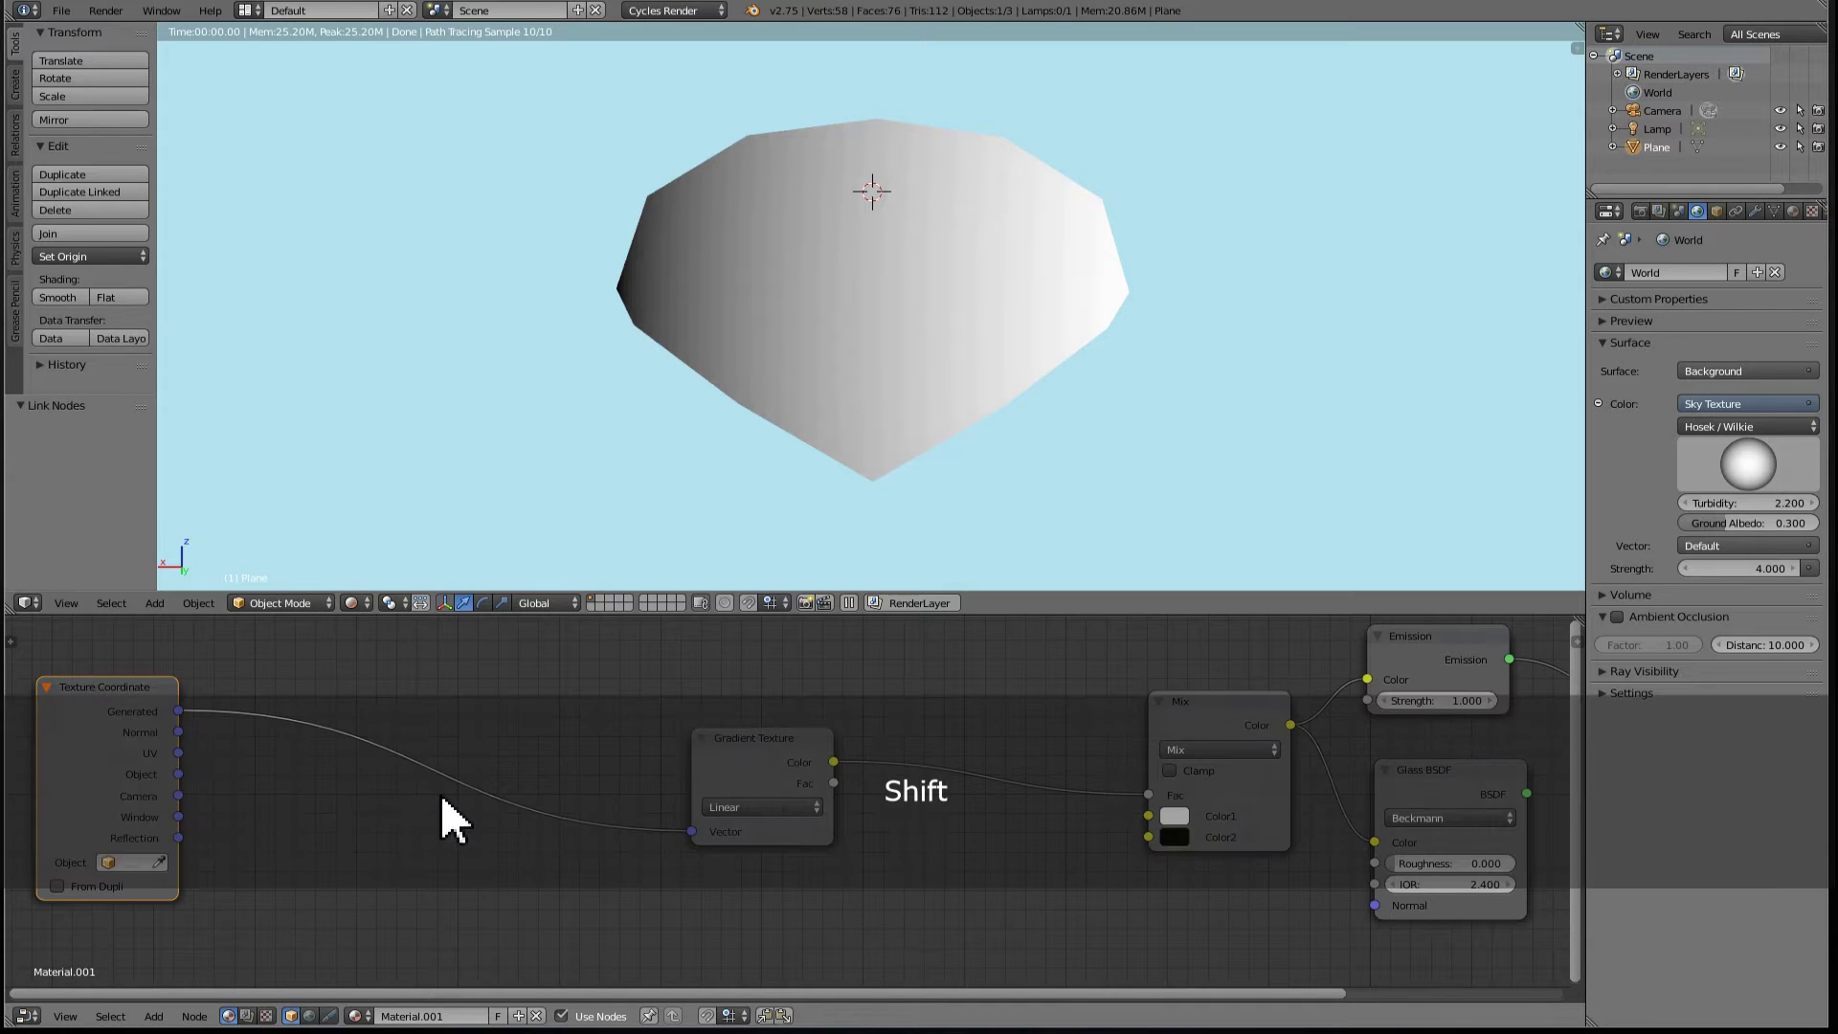
- Insert a Mapping node on the link between the Texture Coordinate and Gradient Texture nodes
key(shift+a)
mouse_move(440, 795)
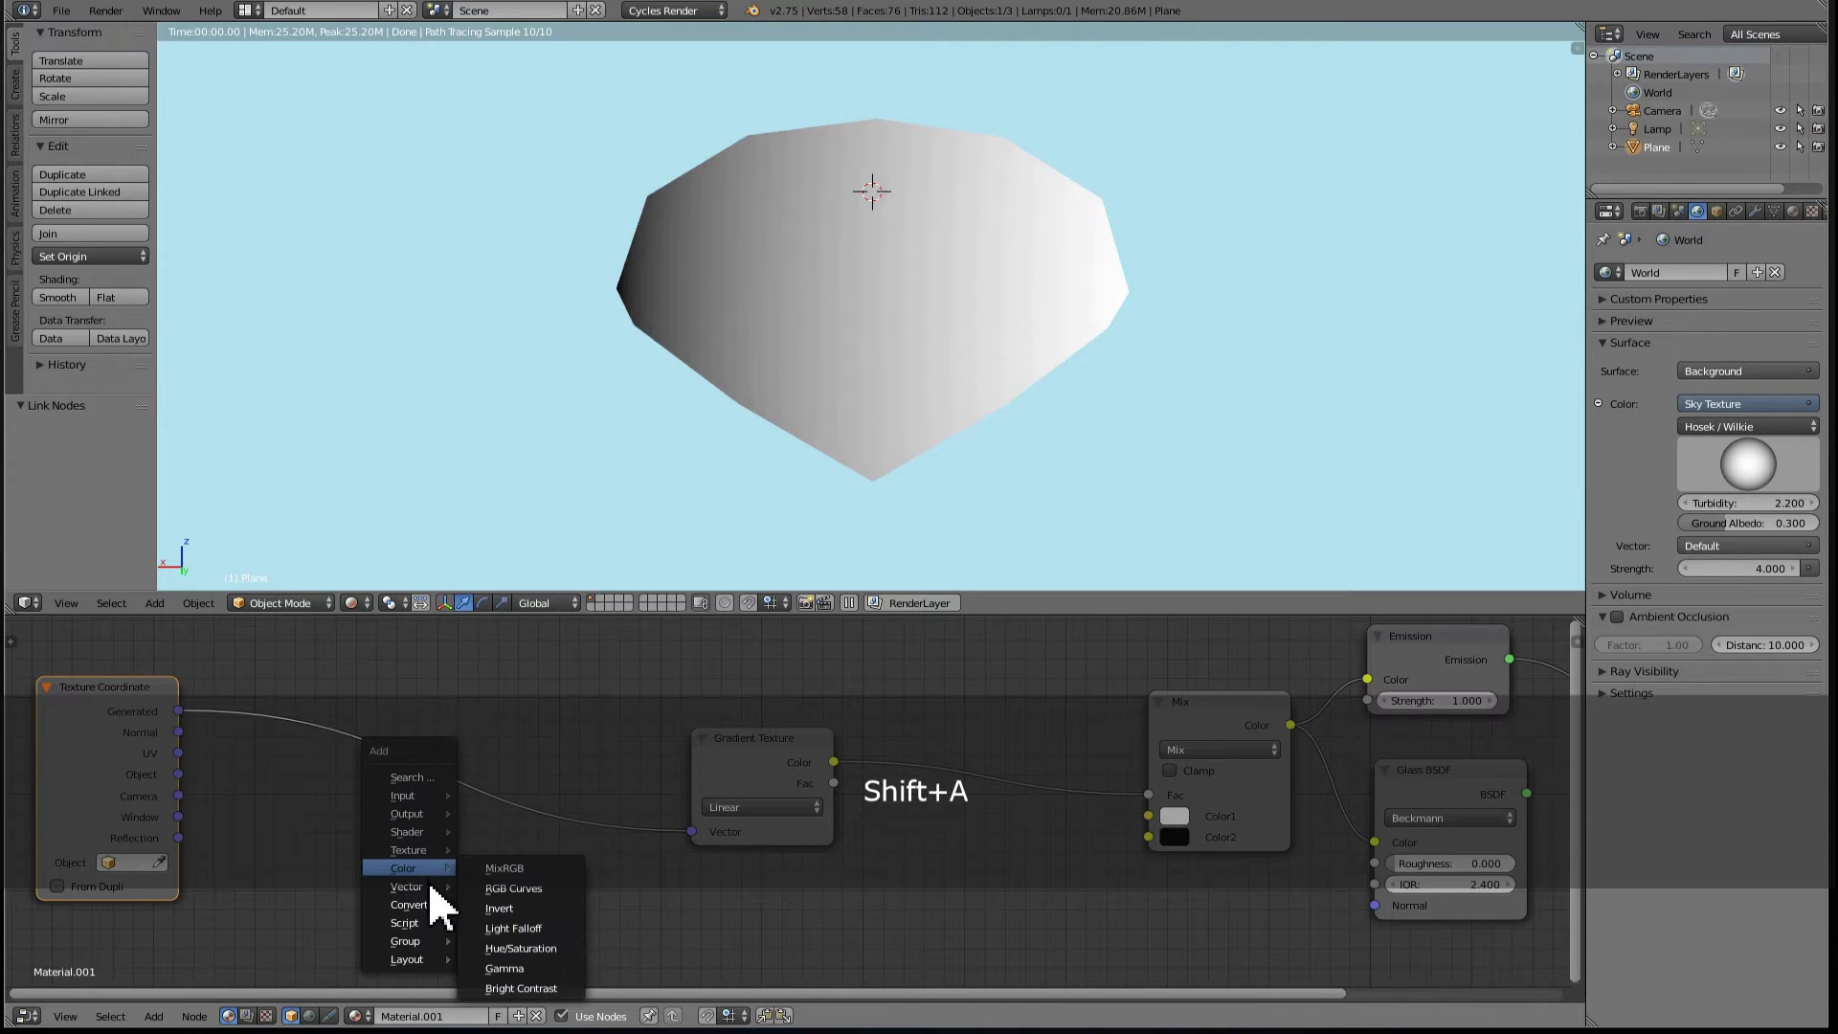
mouse_move(428, 885)
click(490, 887)
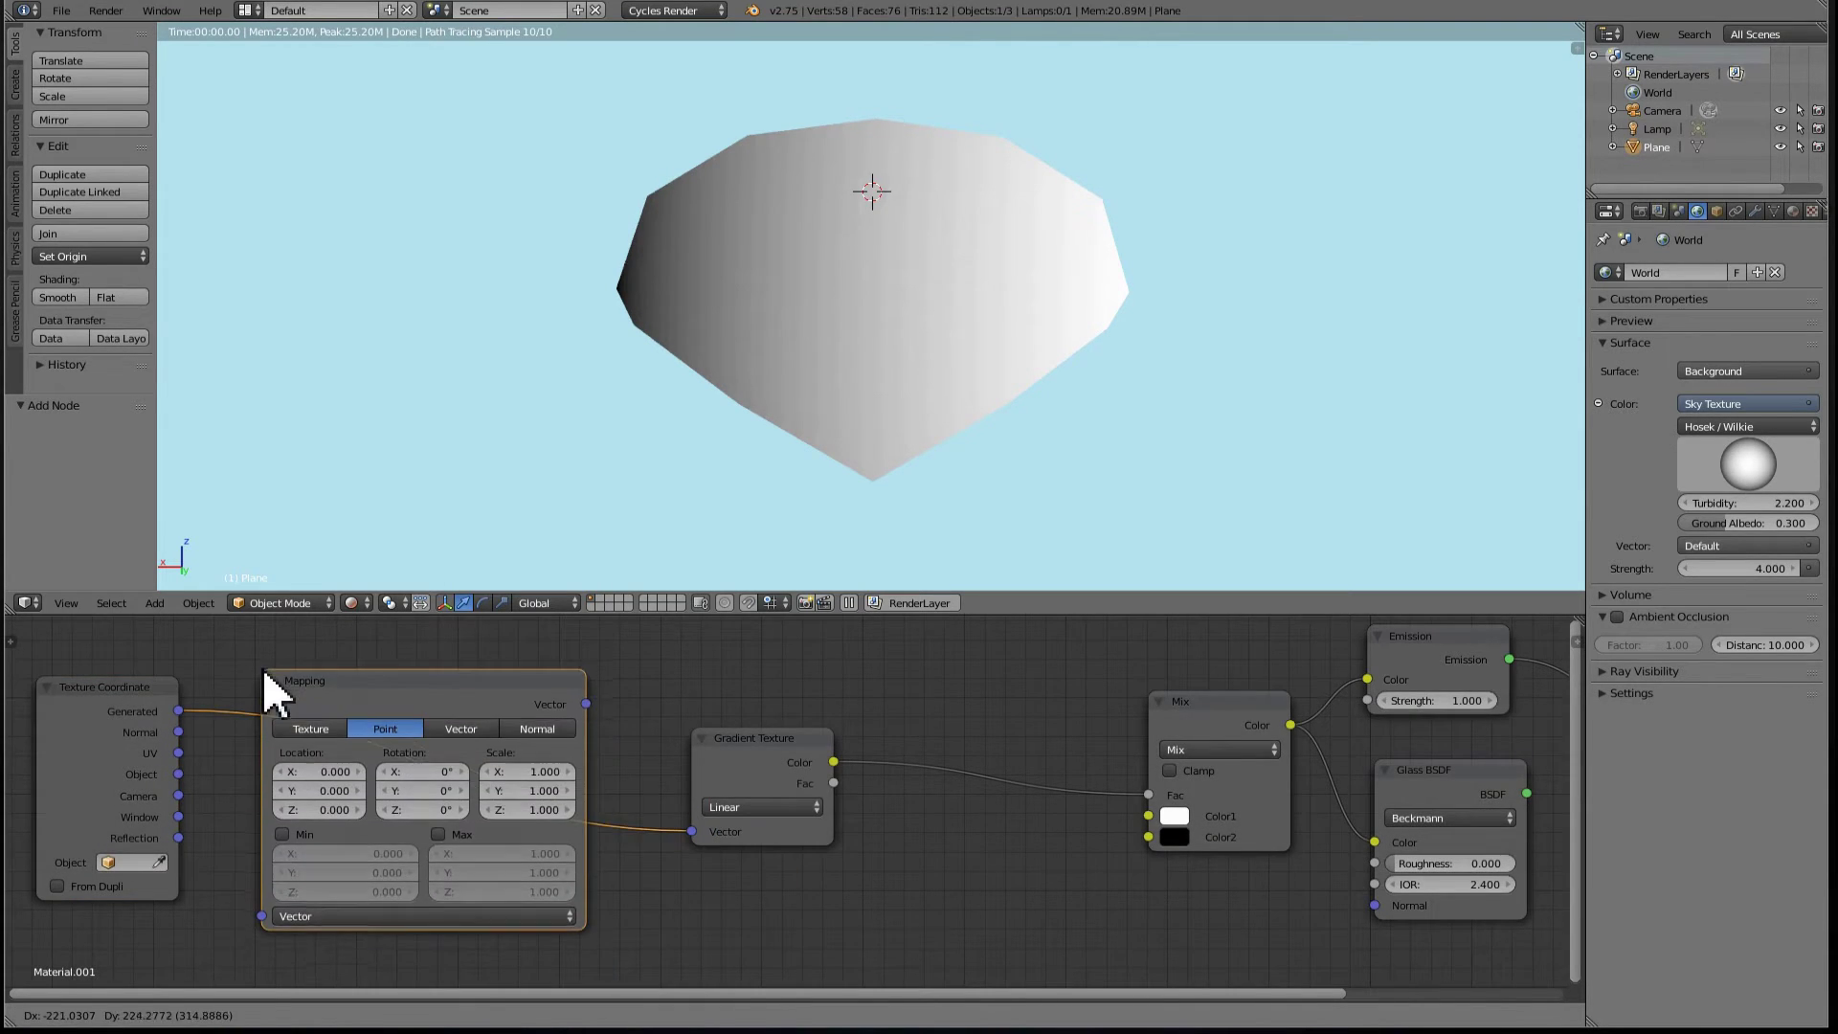
click(381, 766)
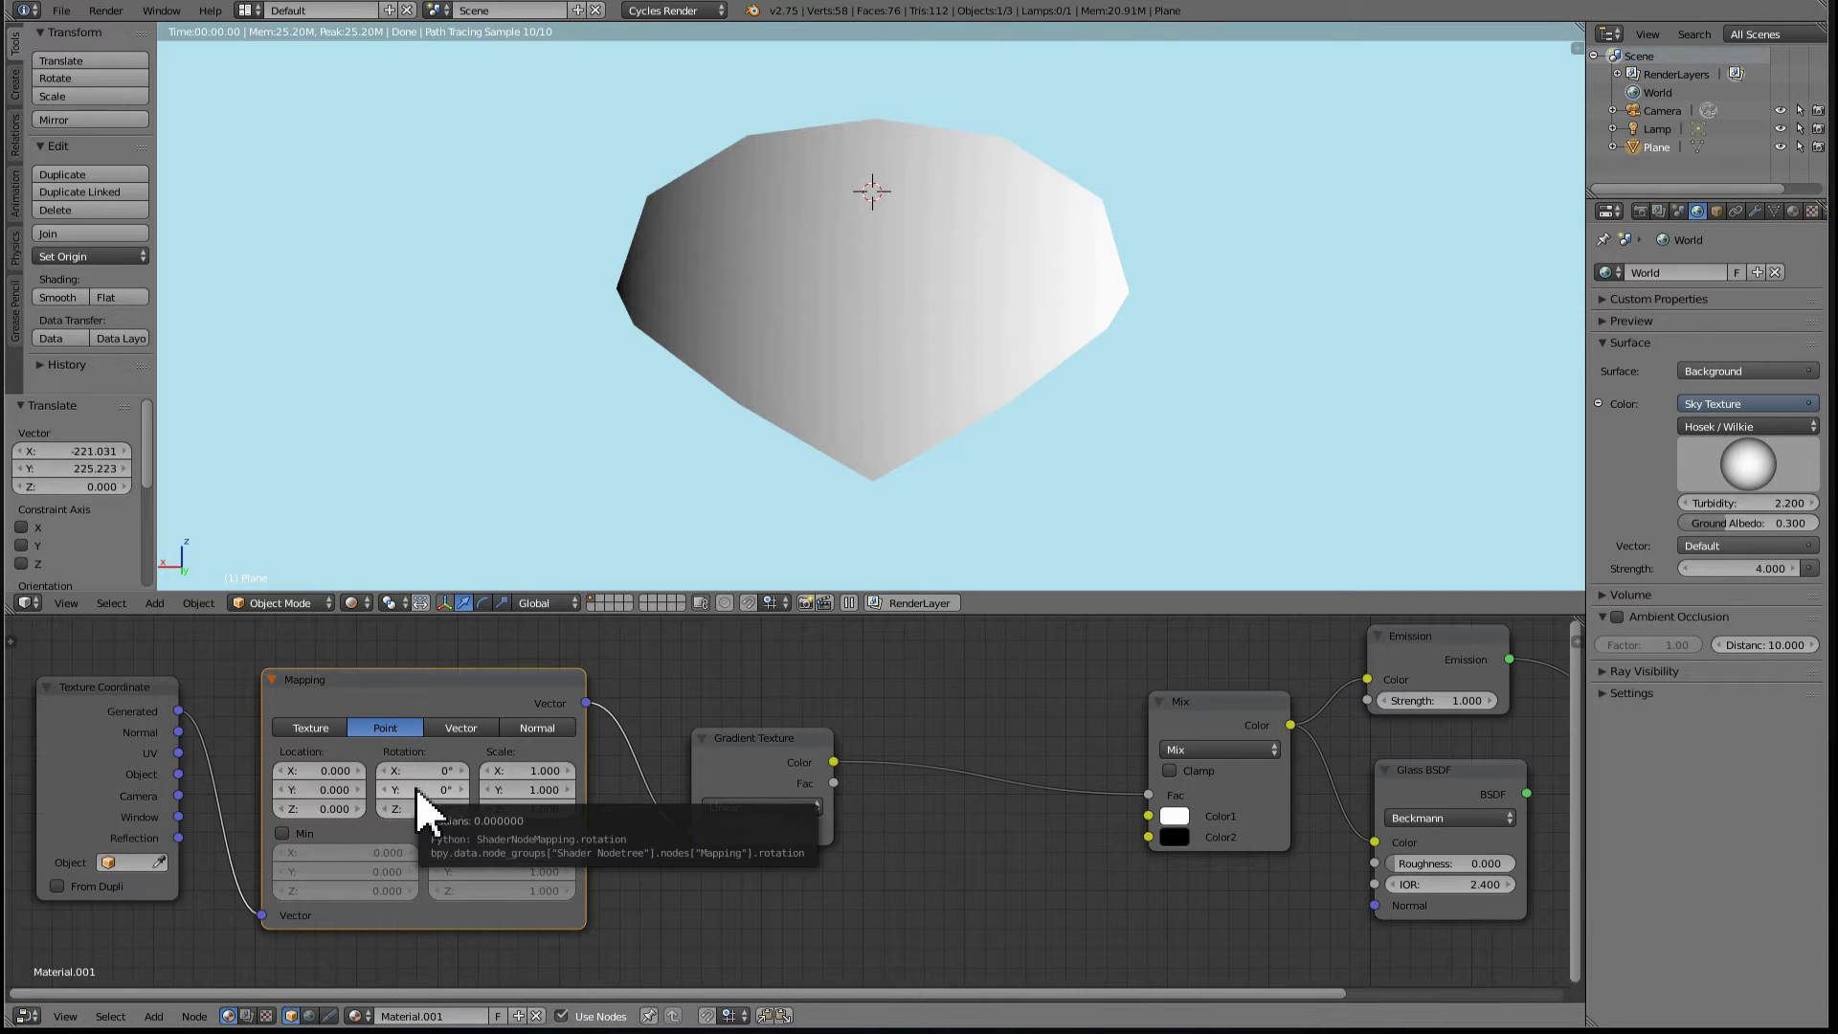
- Set the Mapping node's Y rotation to 90° and check the gradient on the diamond from several angles
click(417, 790)
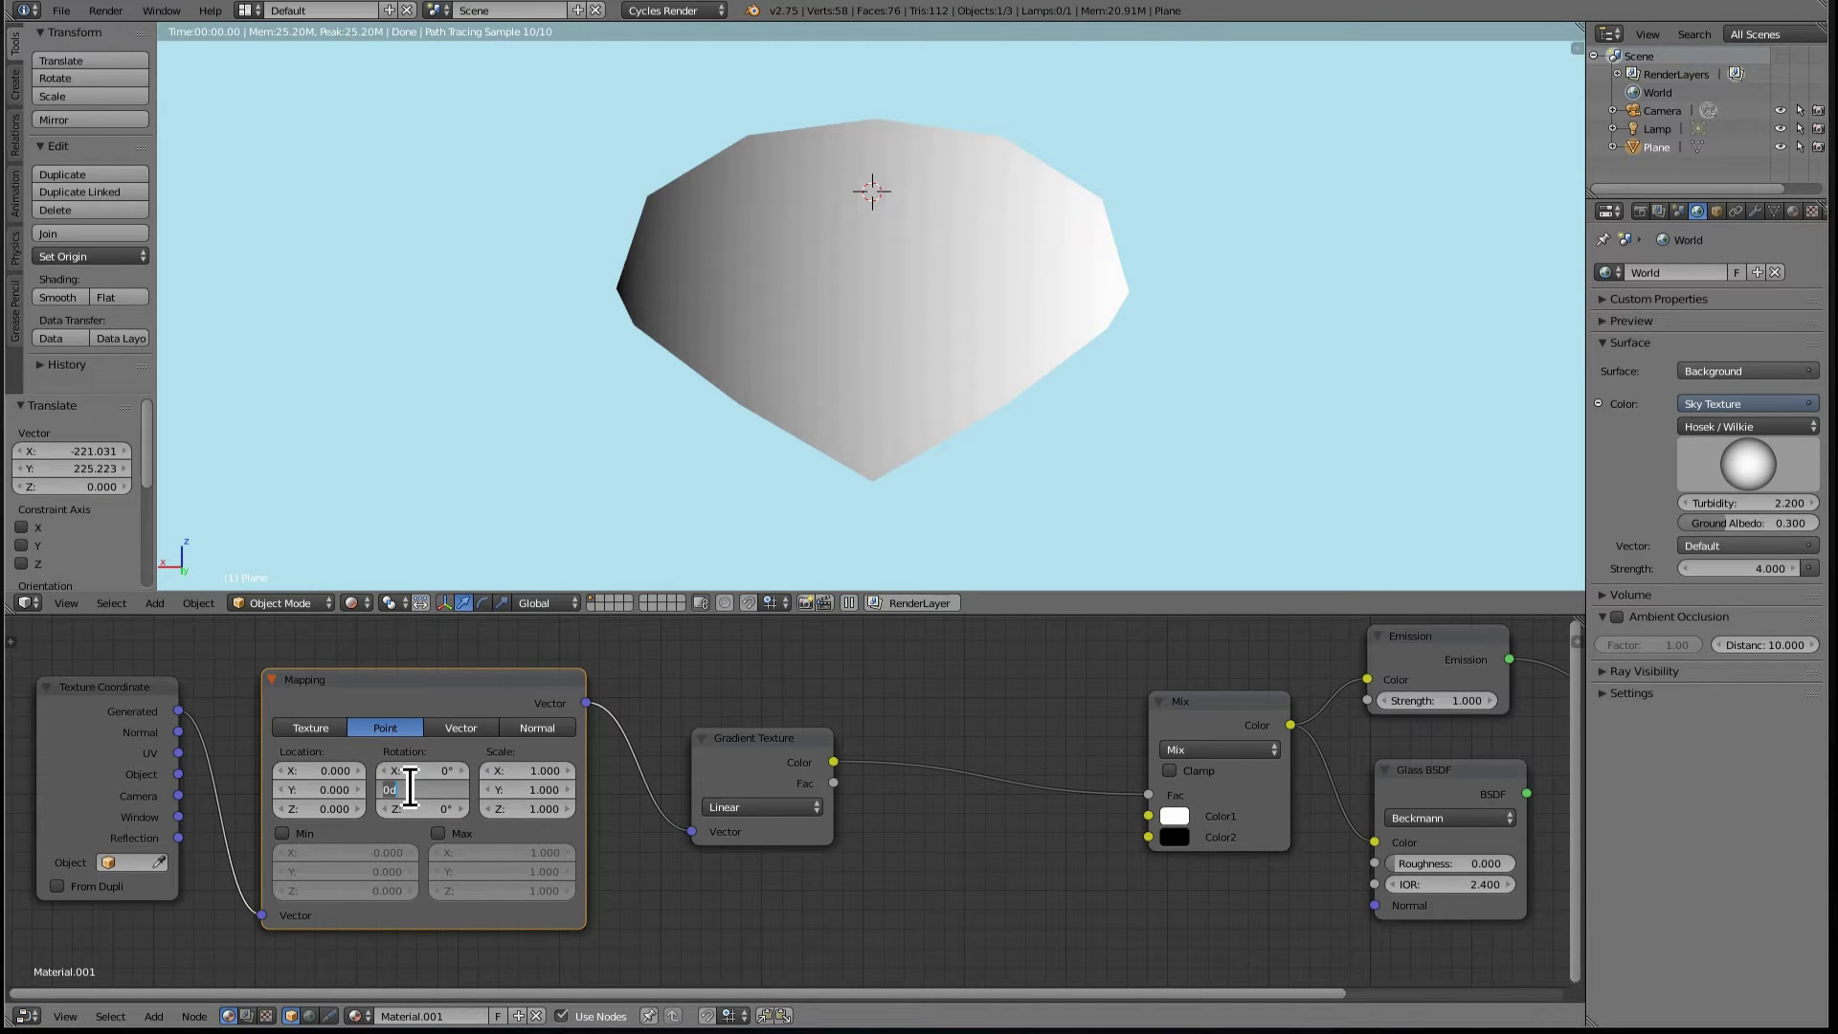
text(90)
key(Return)
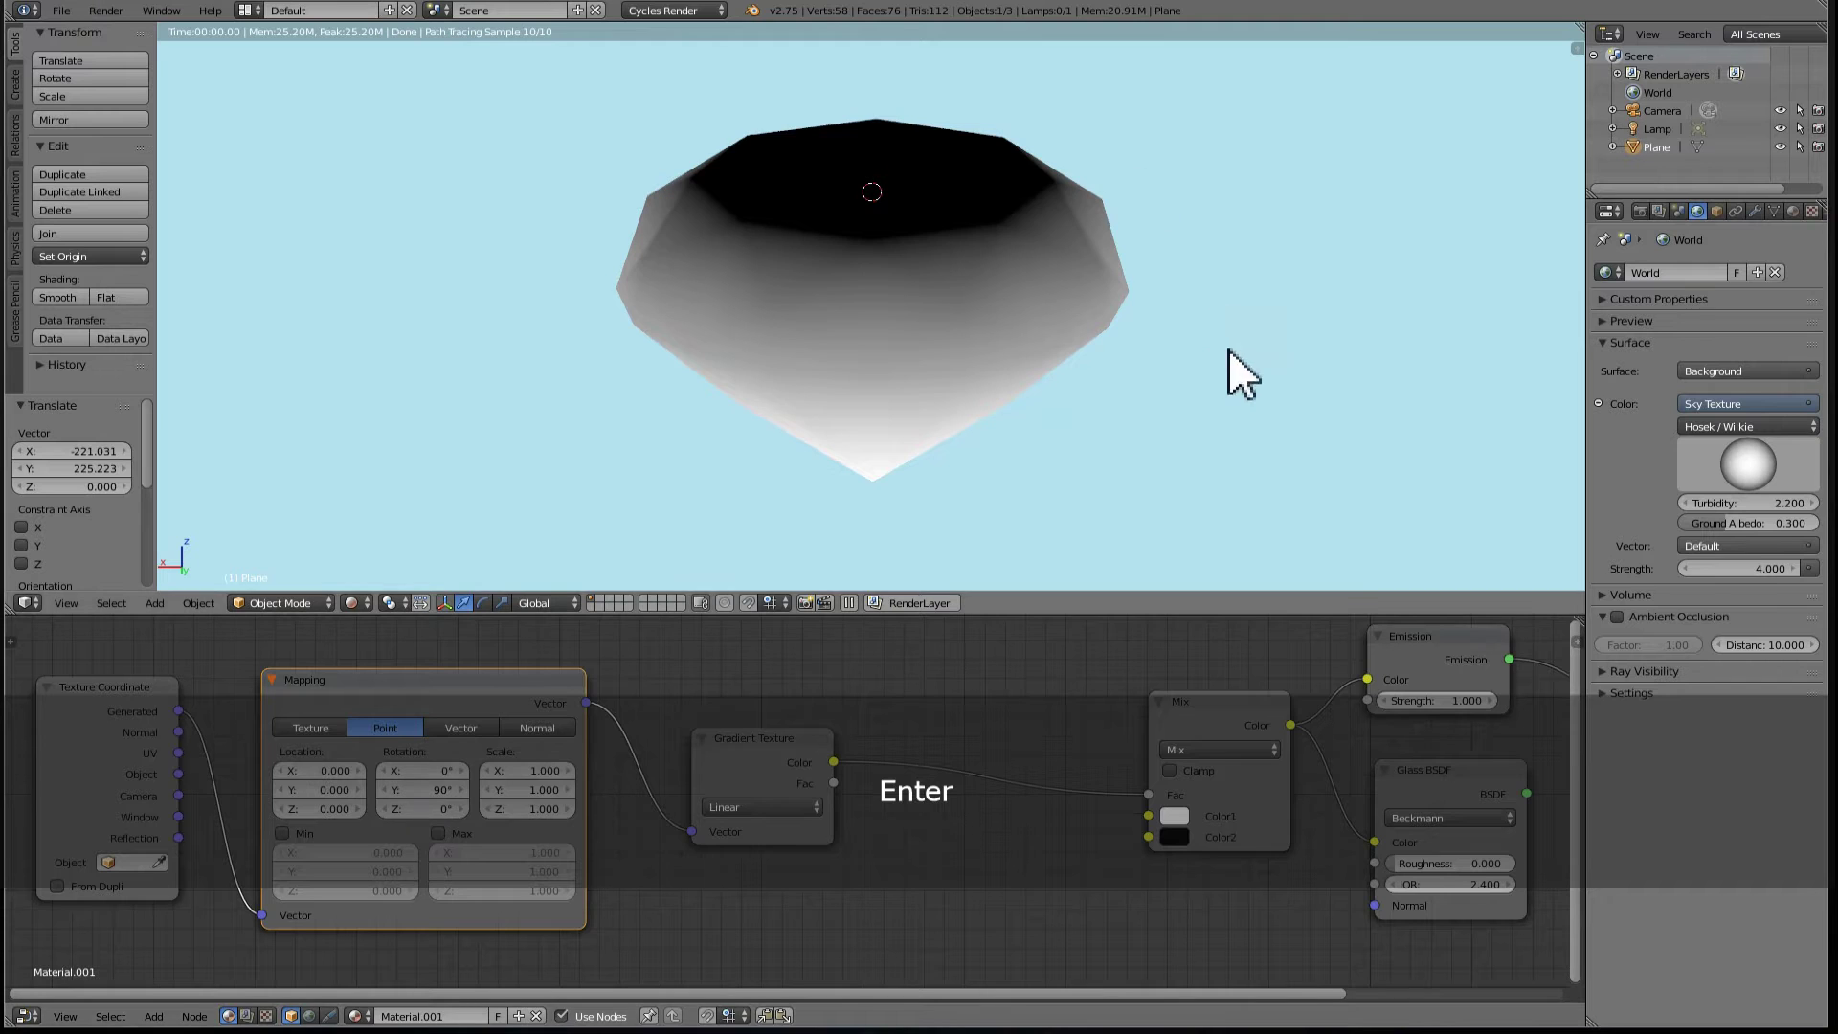
middle_drag(1231, 370, 1029, 217)
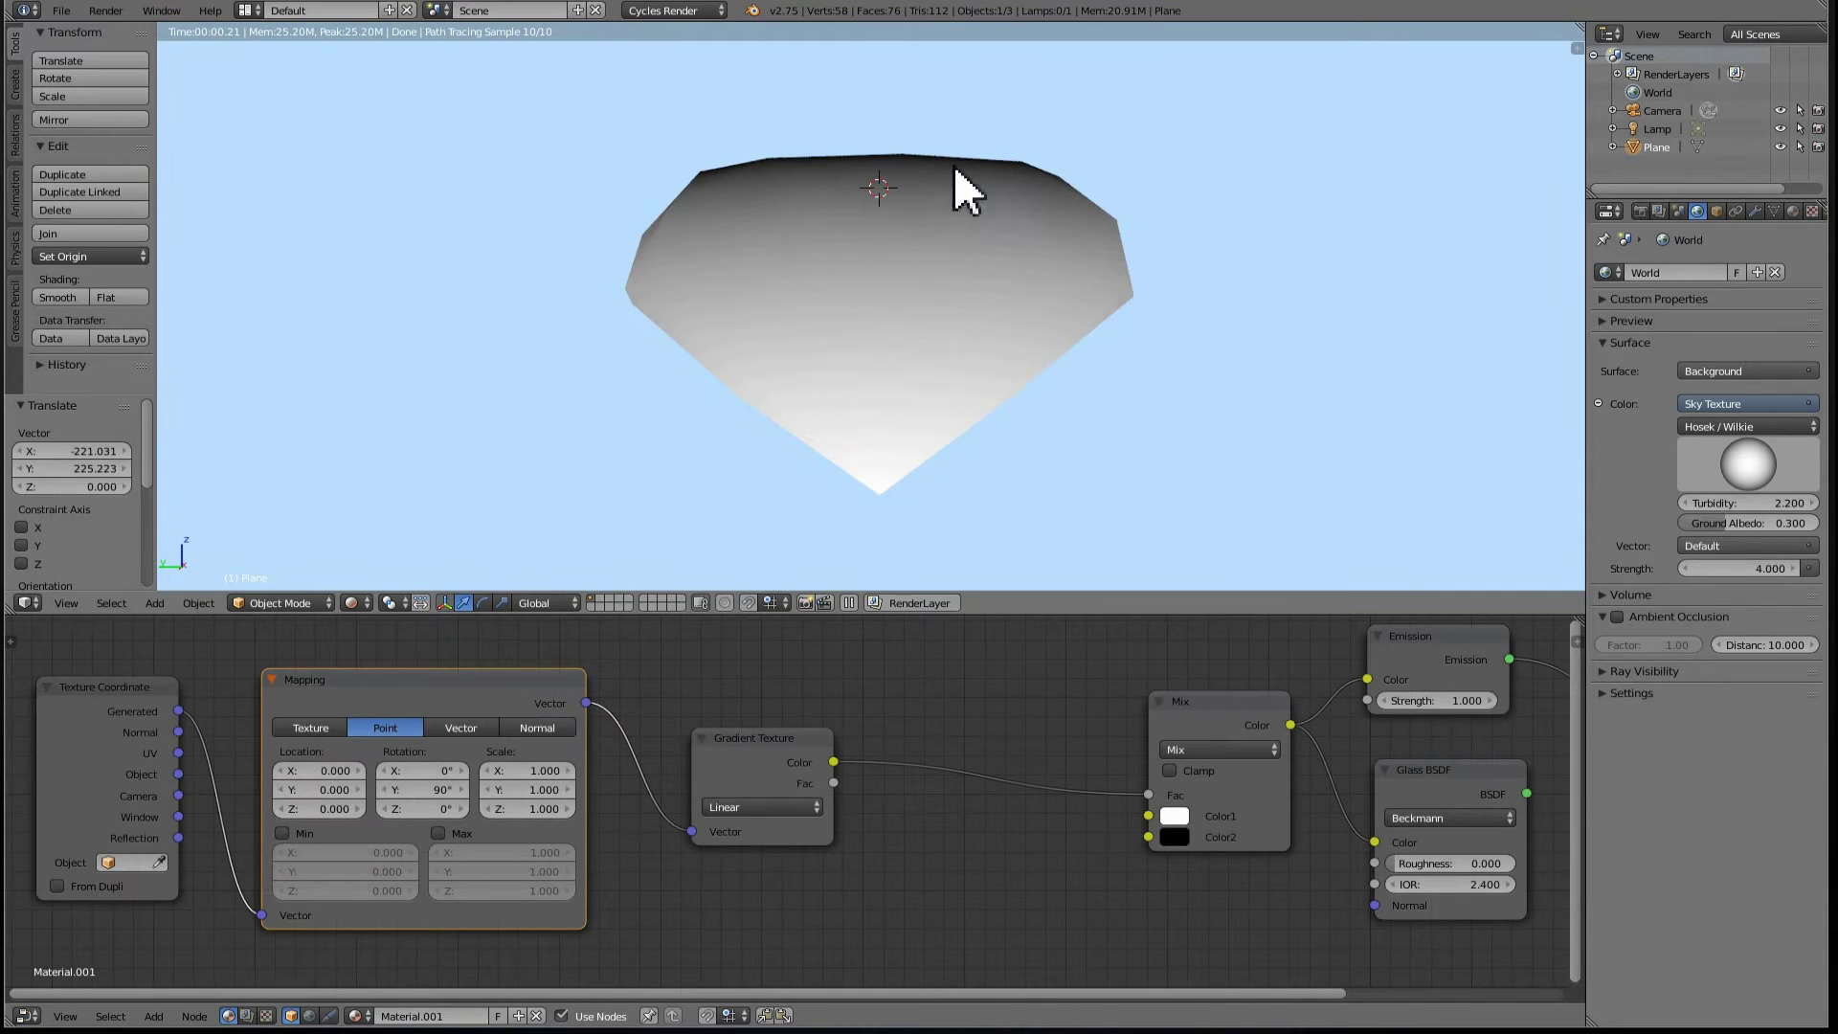
middle_drag(922, 154, 979, 546)
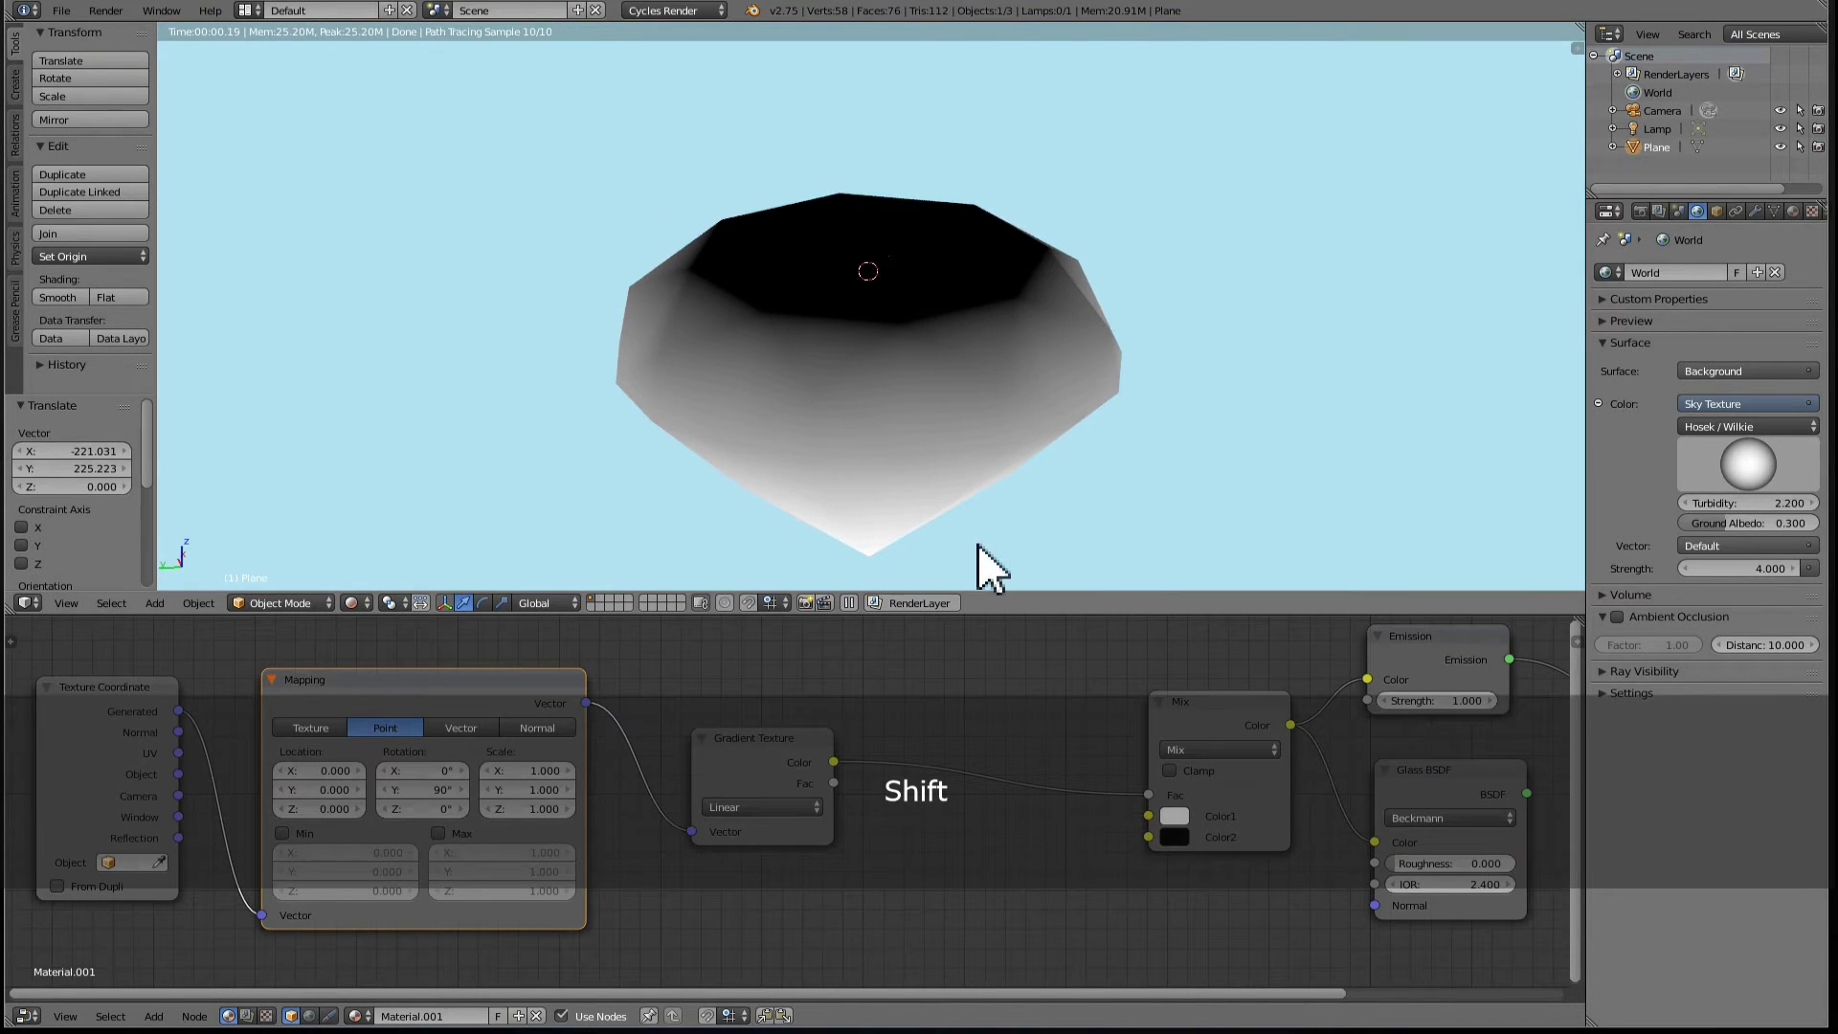
middle_drag(1222, 547, 1029, 317)
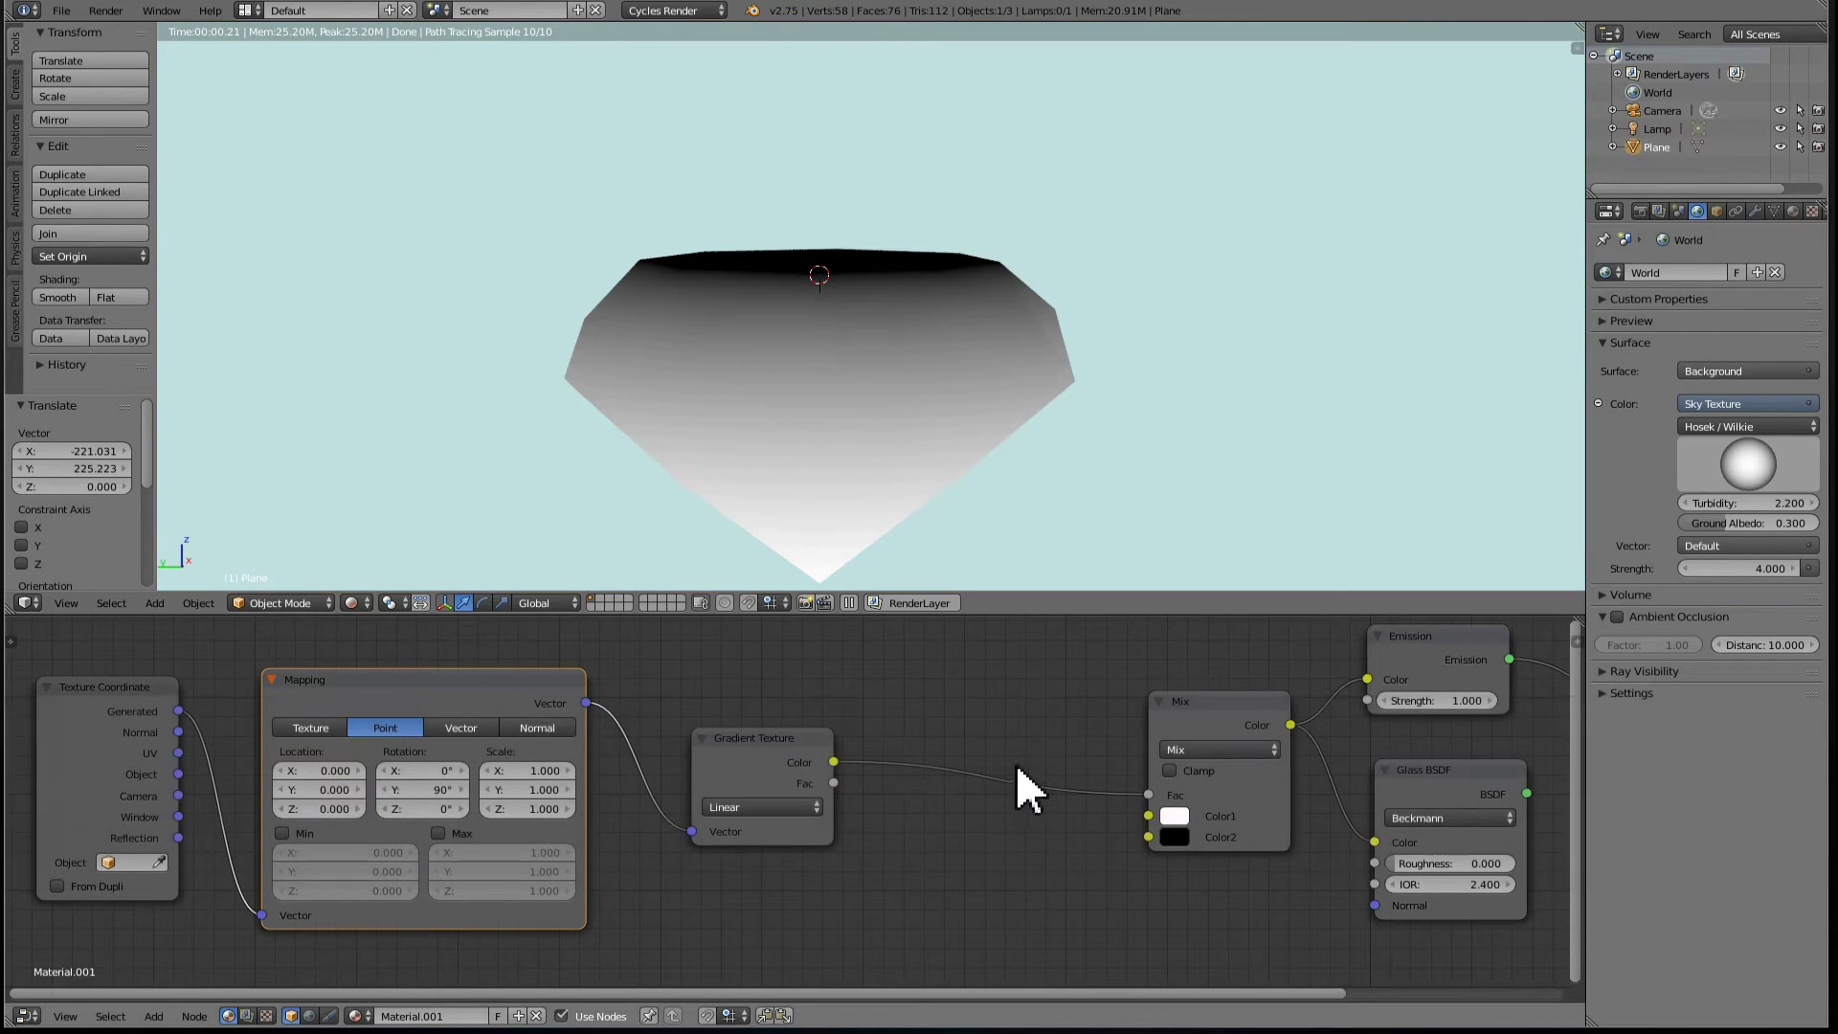
- Insert a Bright/Contrast node on the link between the Gradient Texture and Mix nodes
middle_drag(1021, 789, 882, 751)
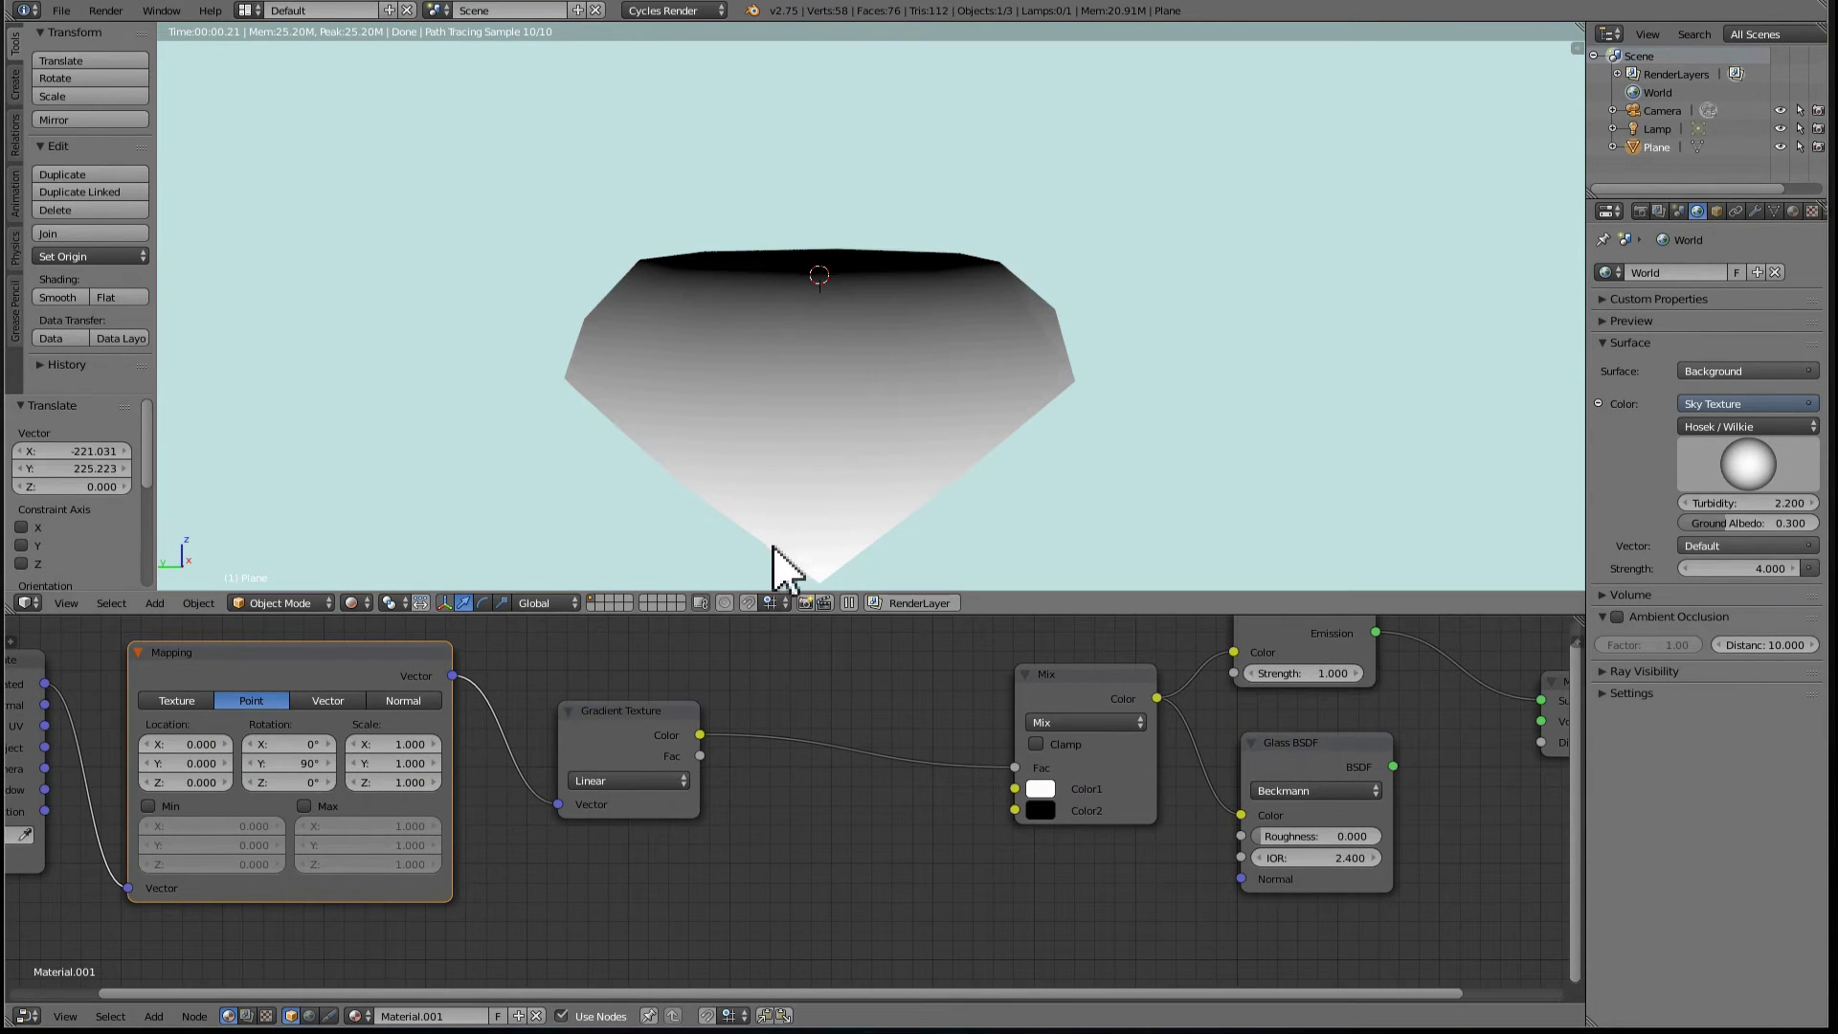
key(shift)
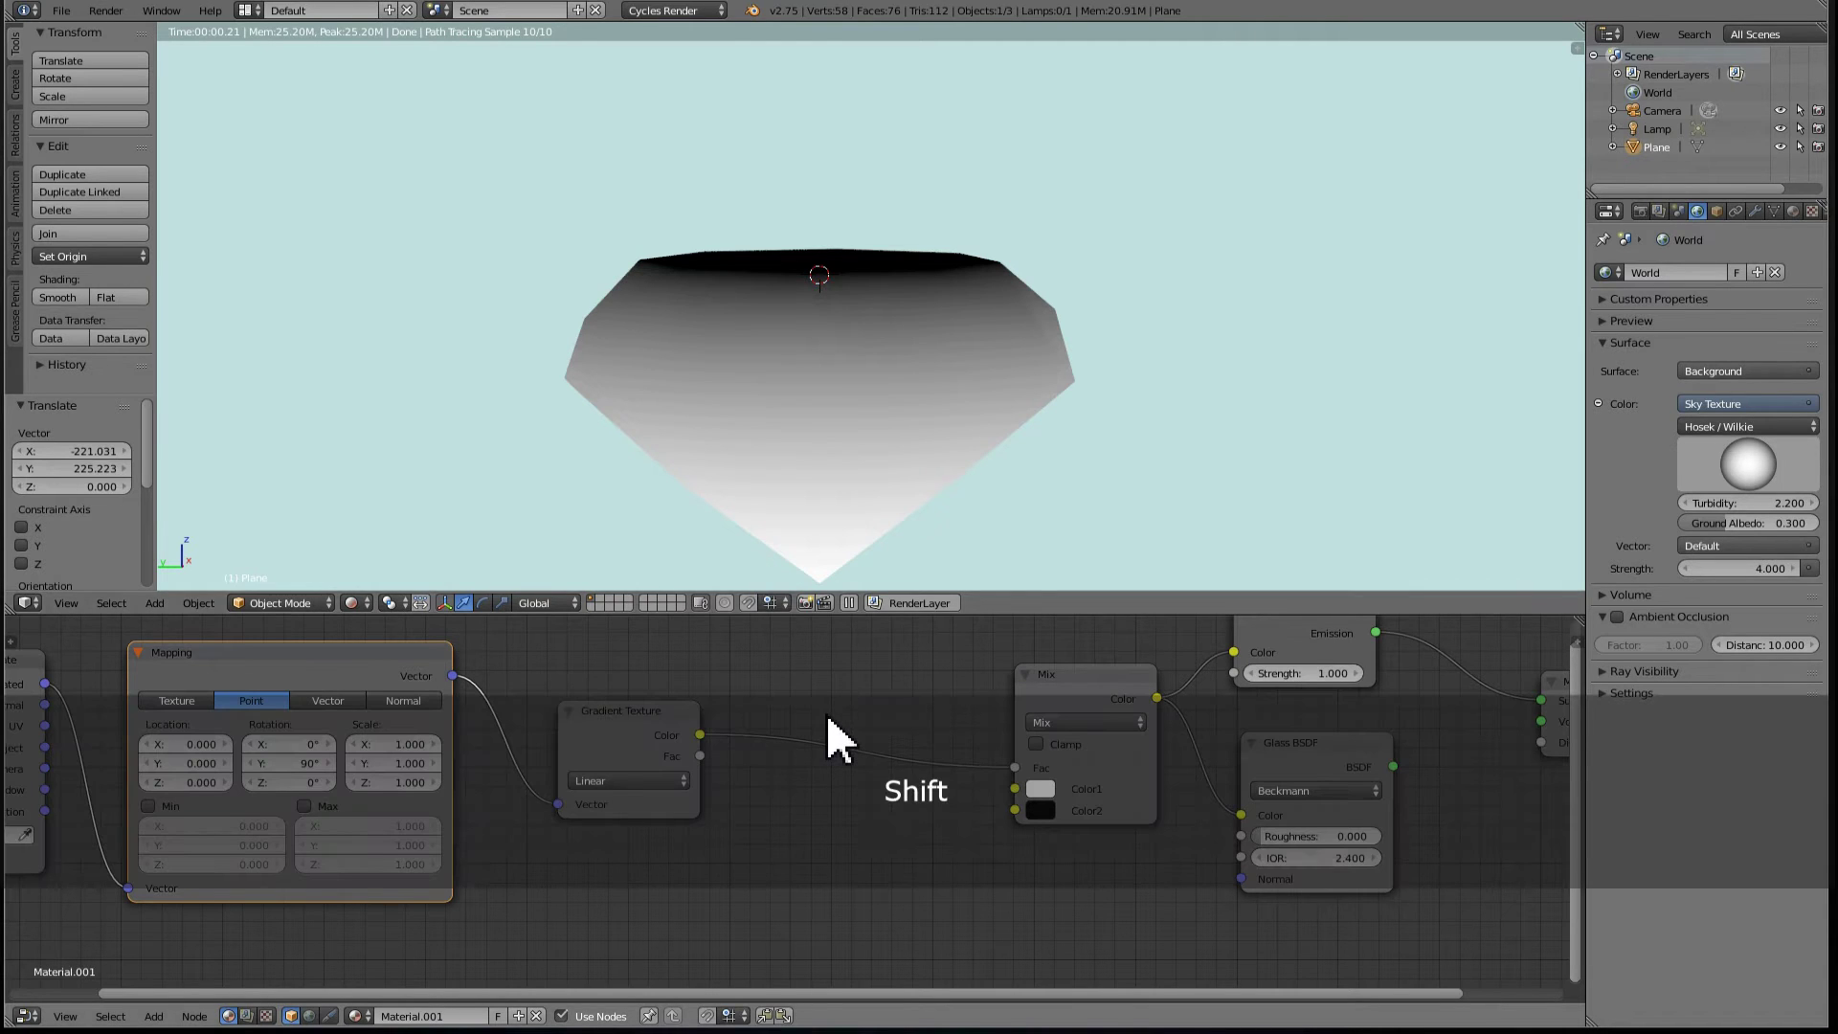
key(shift+a)
mouse_move(828, 720)
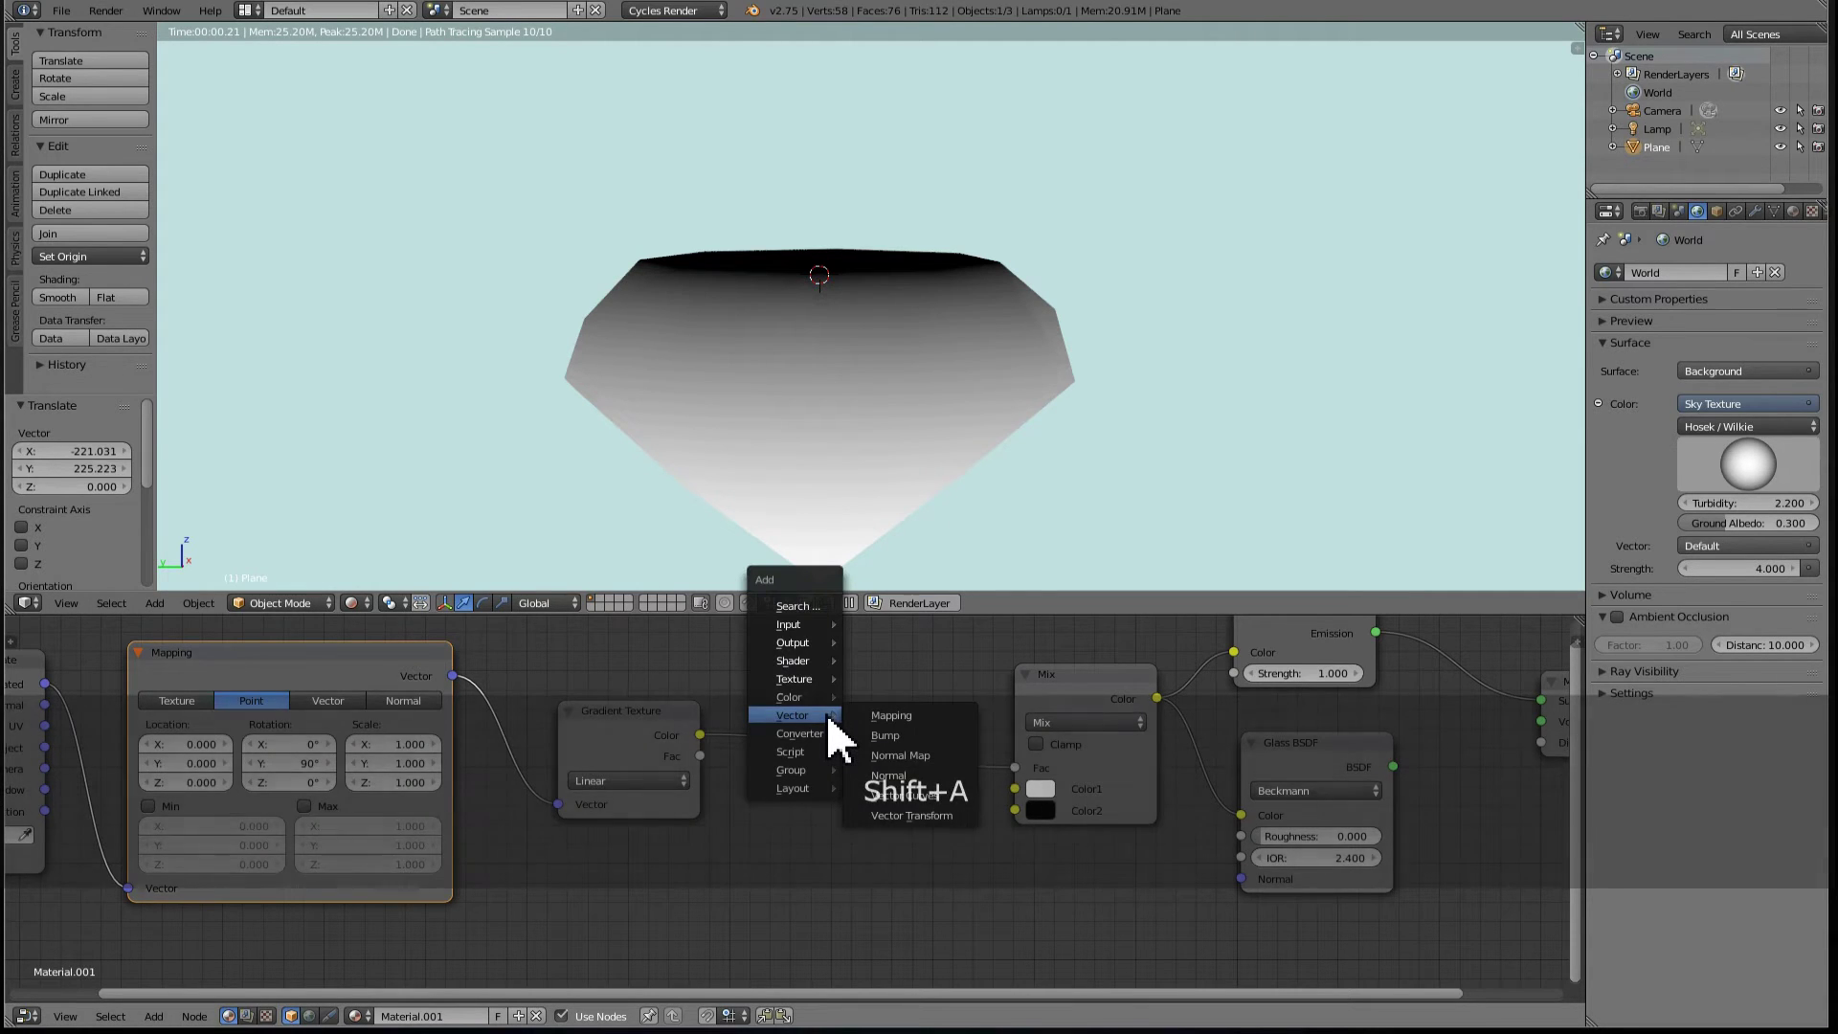
key(c)
key(b)
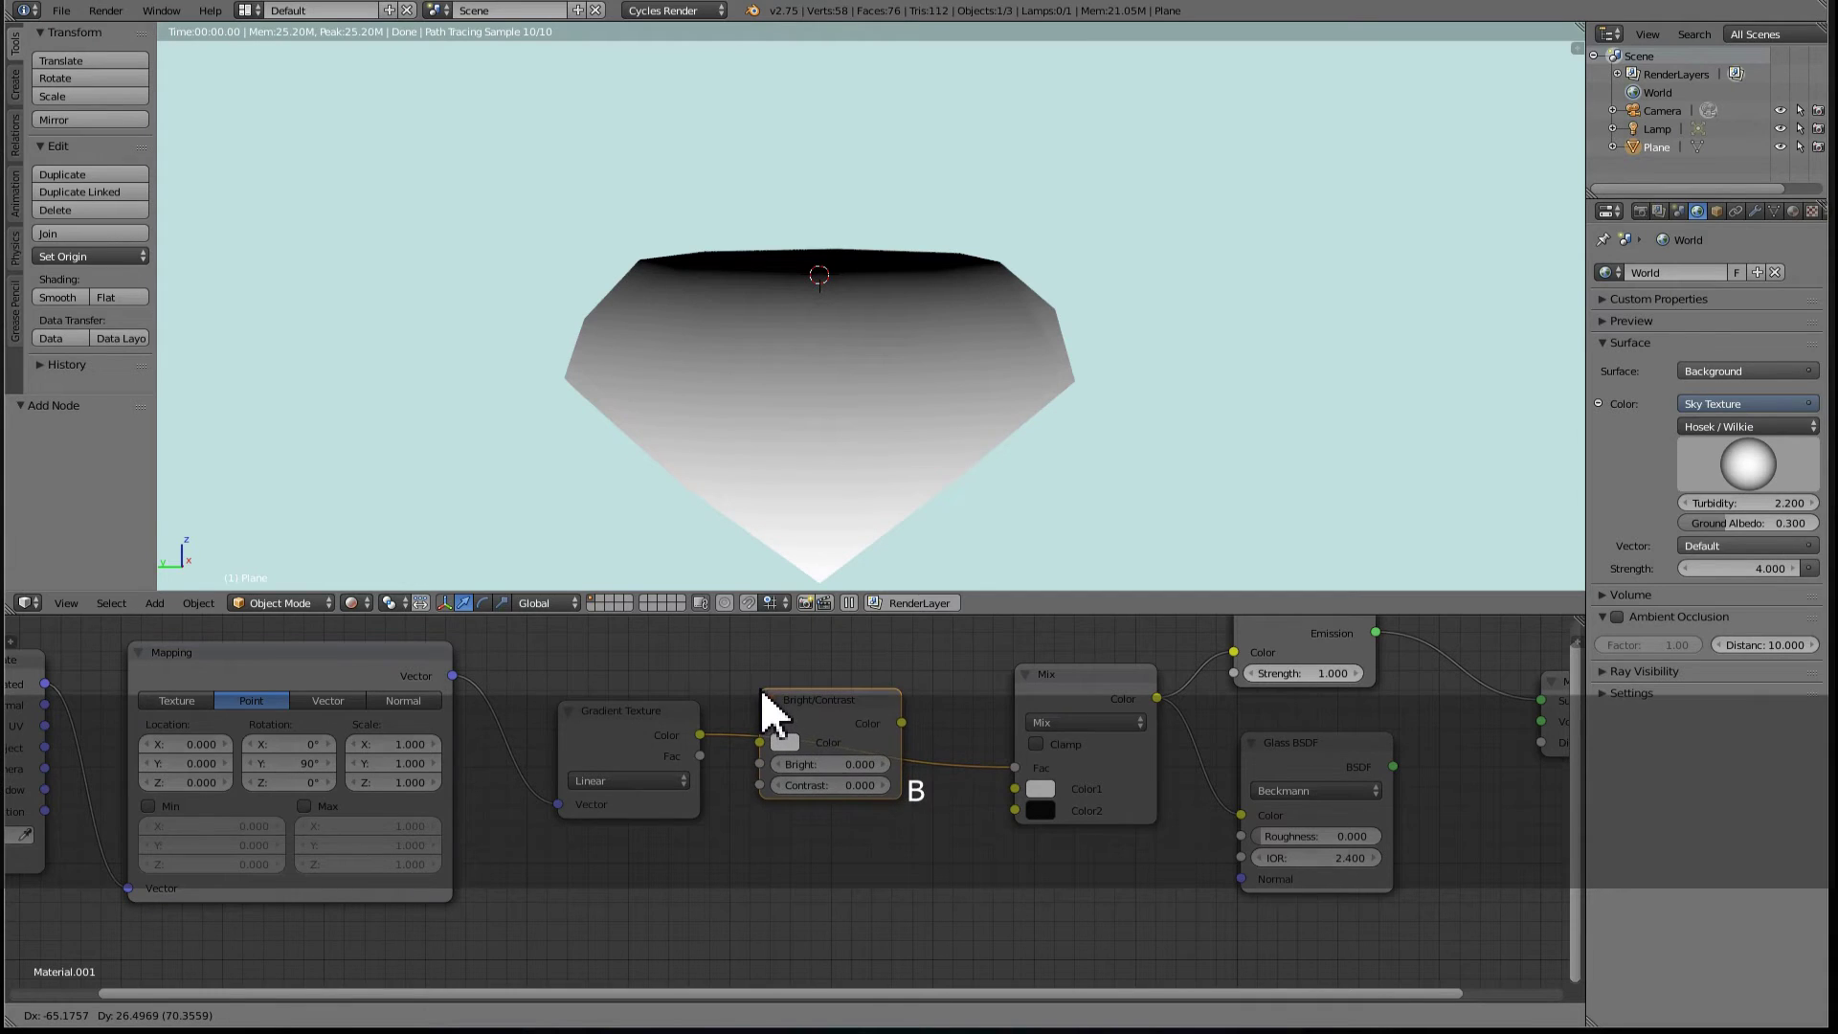
click(766, 704)
- Set the Bright/Contrast node's Contrast to 2
scroll(814, 766, up, 3)
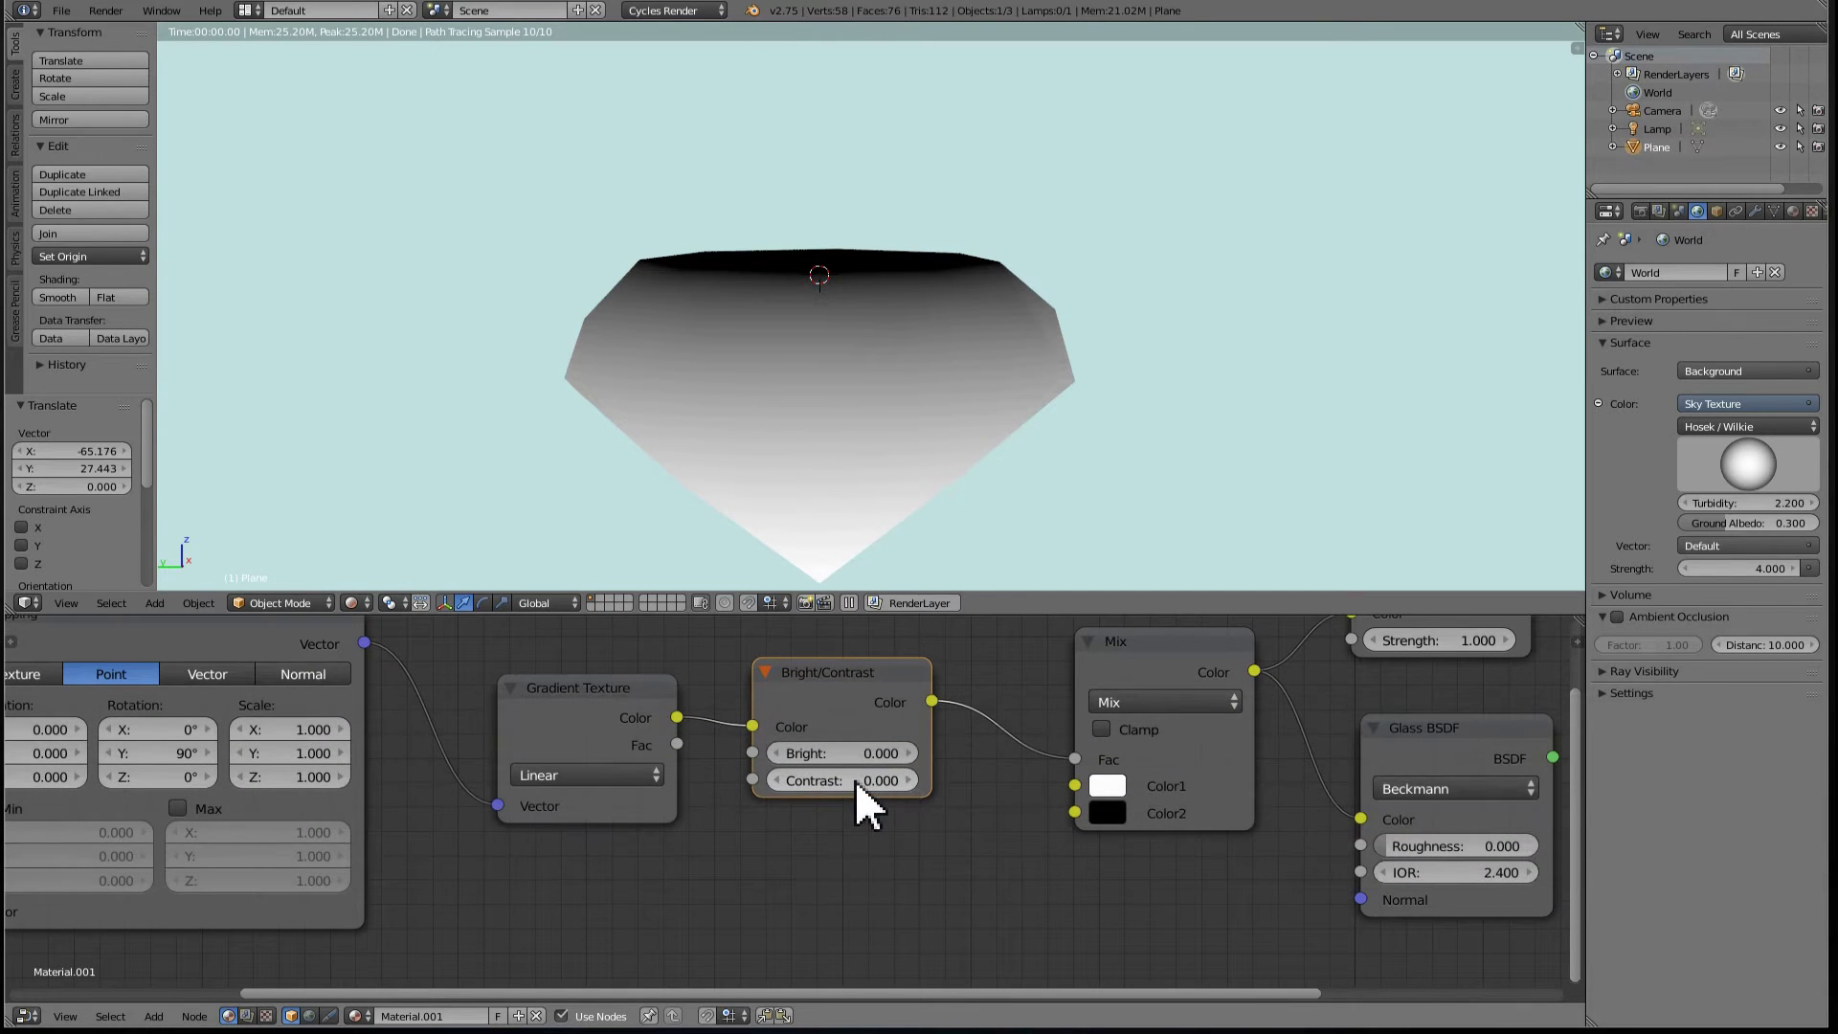
click(856, 780)
text(2)
key(Return)
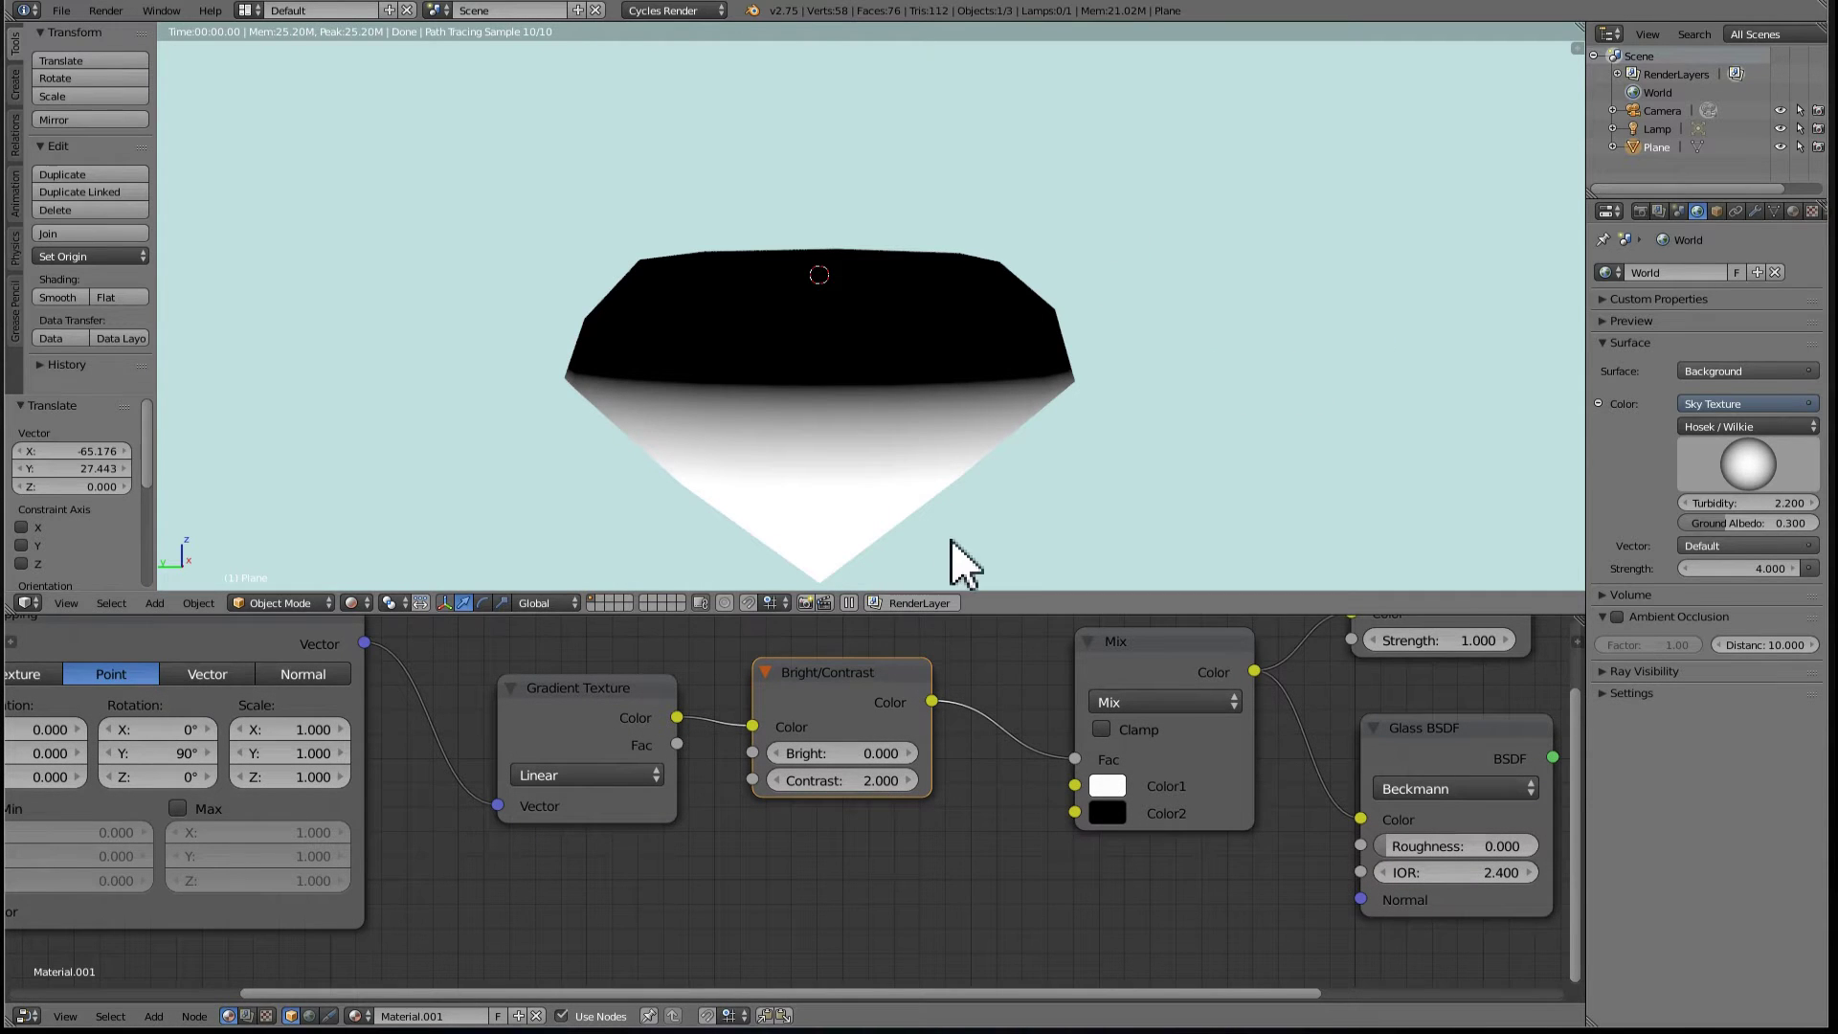
- Connect the Glass BSDF output back to the Material Output's Surface and delete the Emission node
scroll(1058, 862, down, 2)
middle_drag(1059, 862, 571, 902)
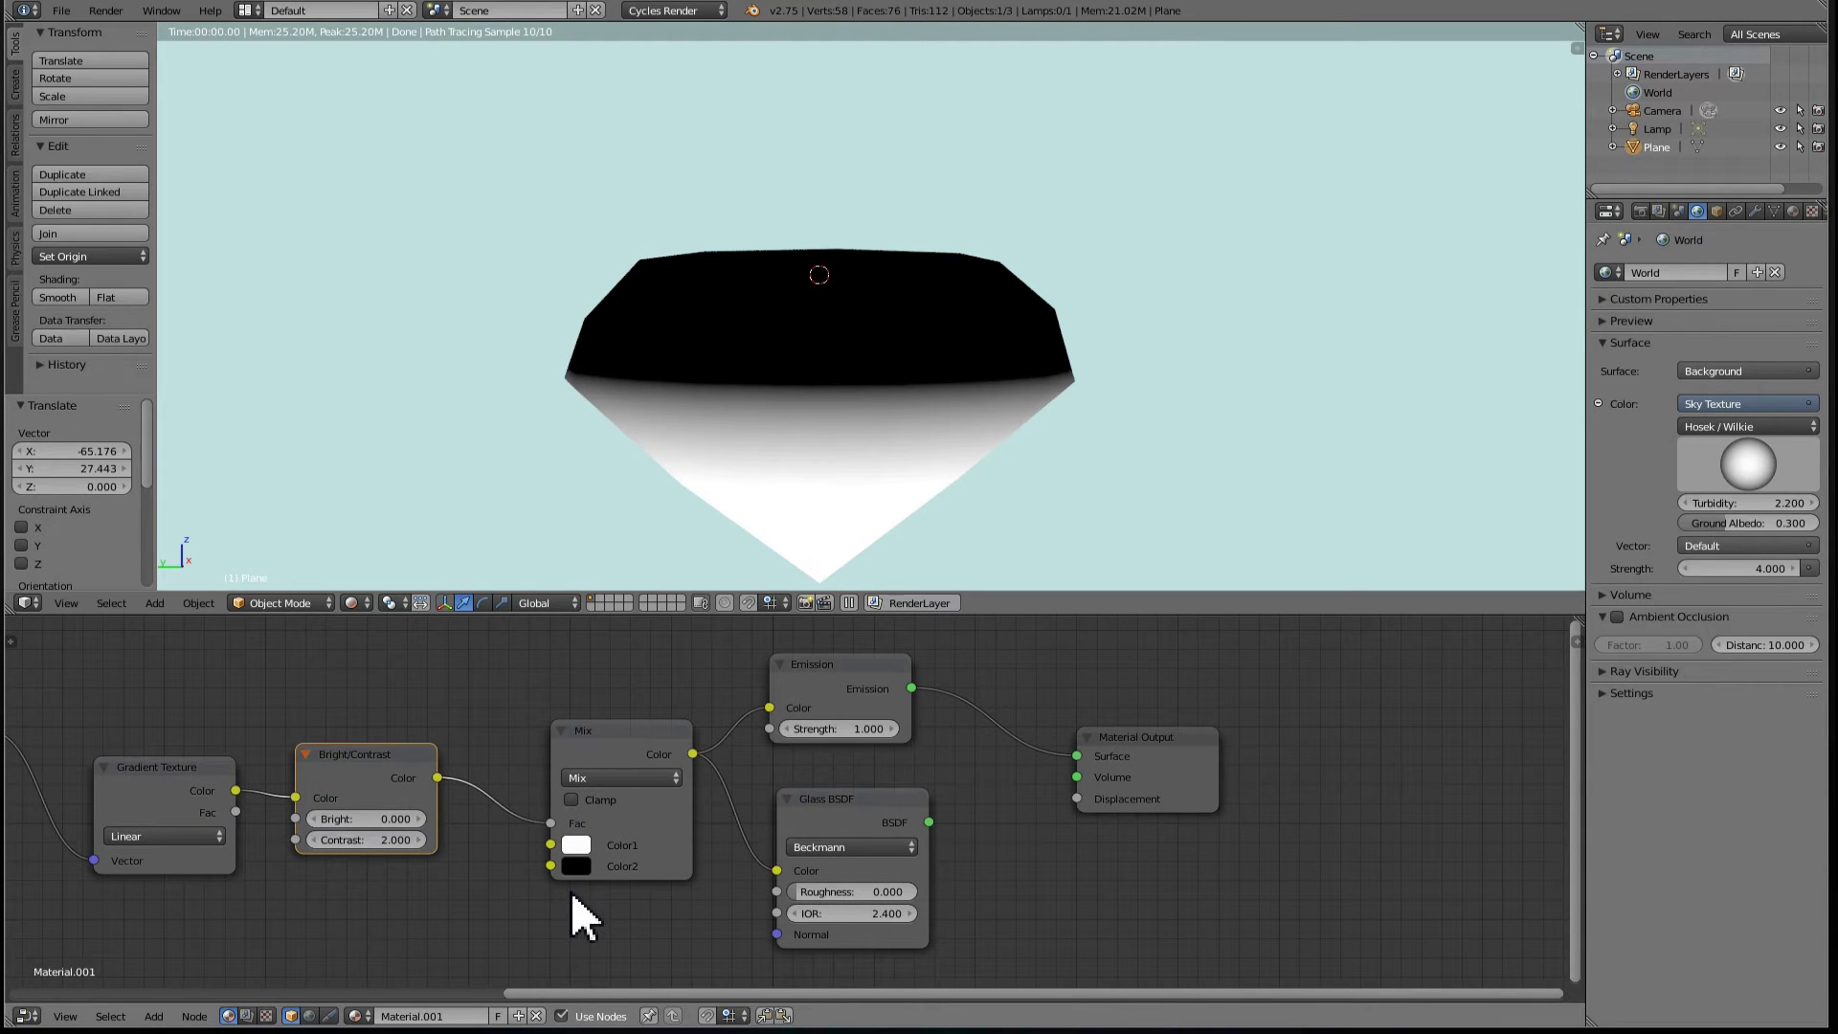
scroll(572, 897, up, 1)
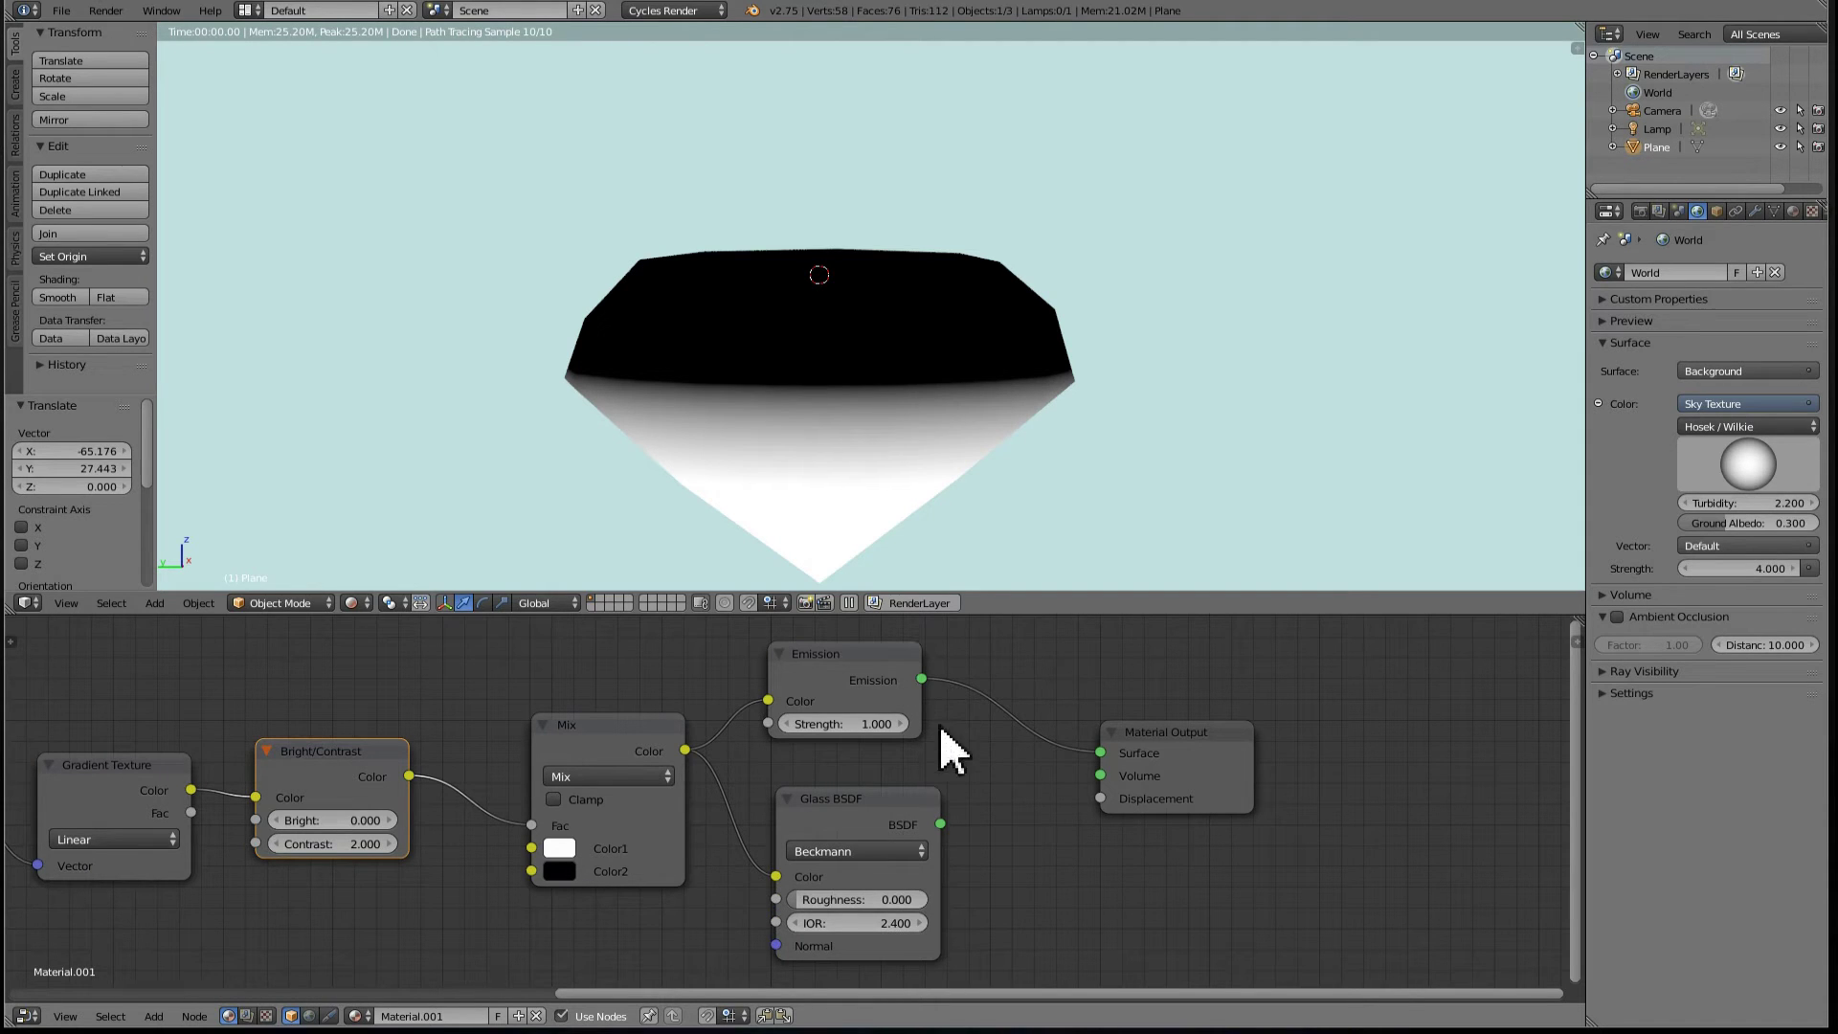
drag(942, 824, 1099, 753)
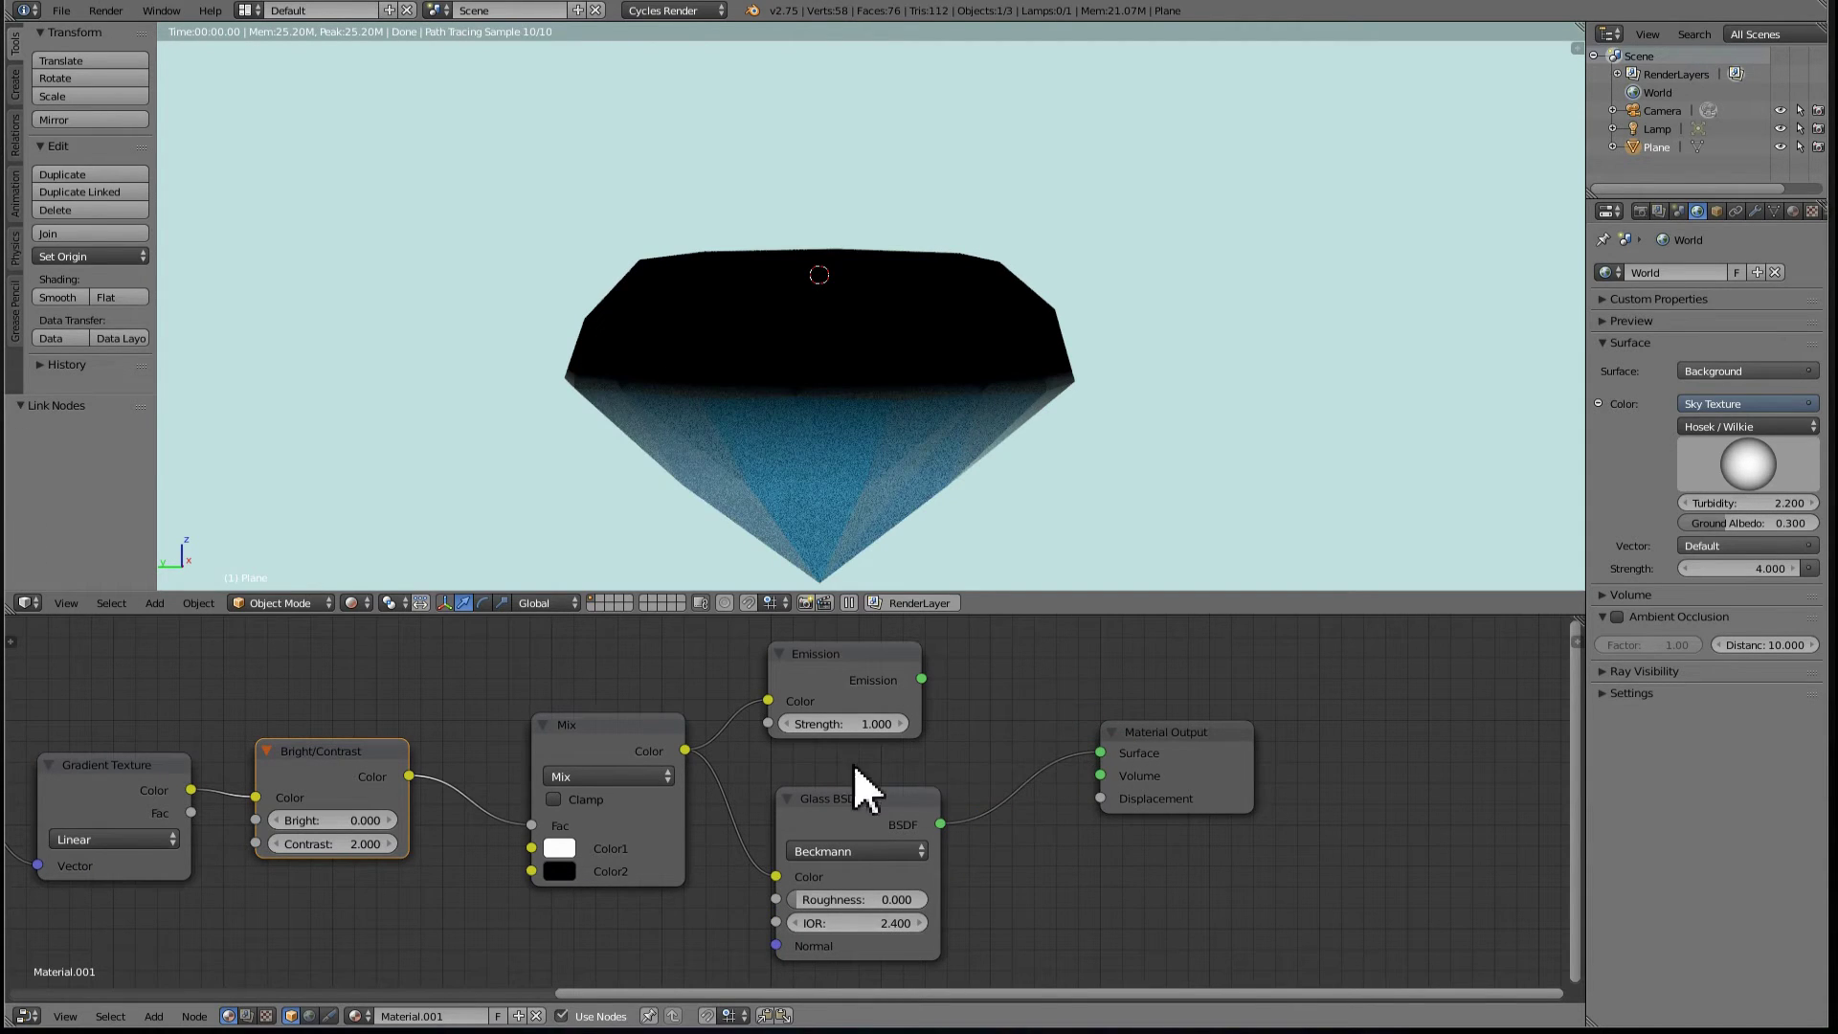
click(881, 666)
key(x)
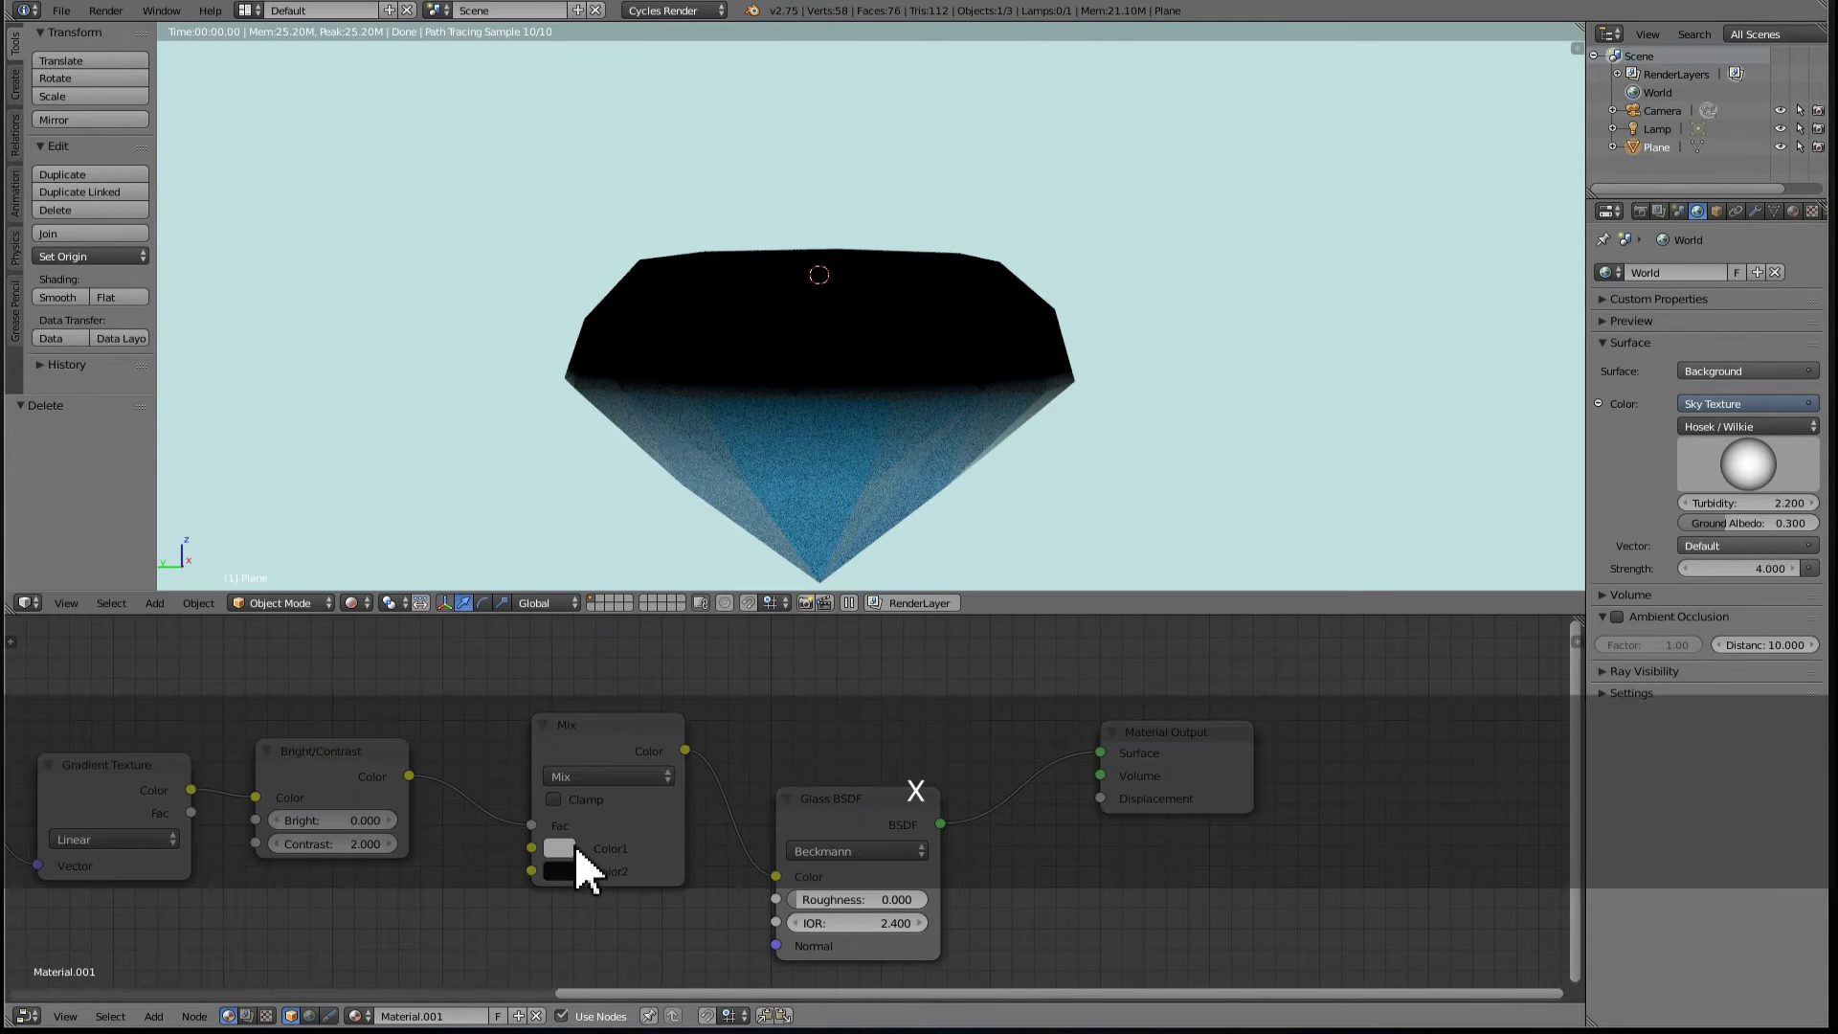
- Set the Mix node's Color2 to white and its Color1 to orange (R 1.000, G 0.427, B 0.078)
scroll(703, 828, up, 1)
scroll(696, 839, up, 1)
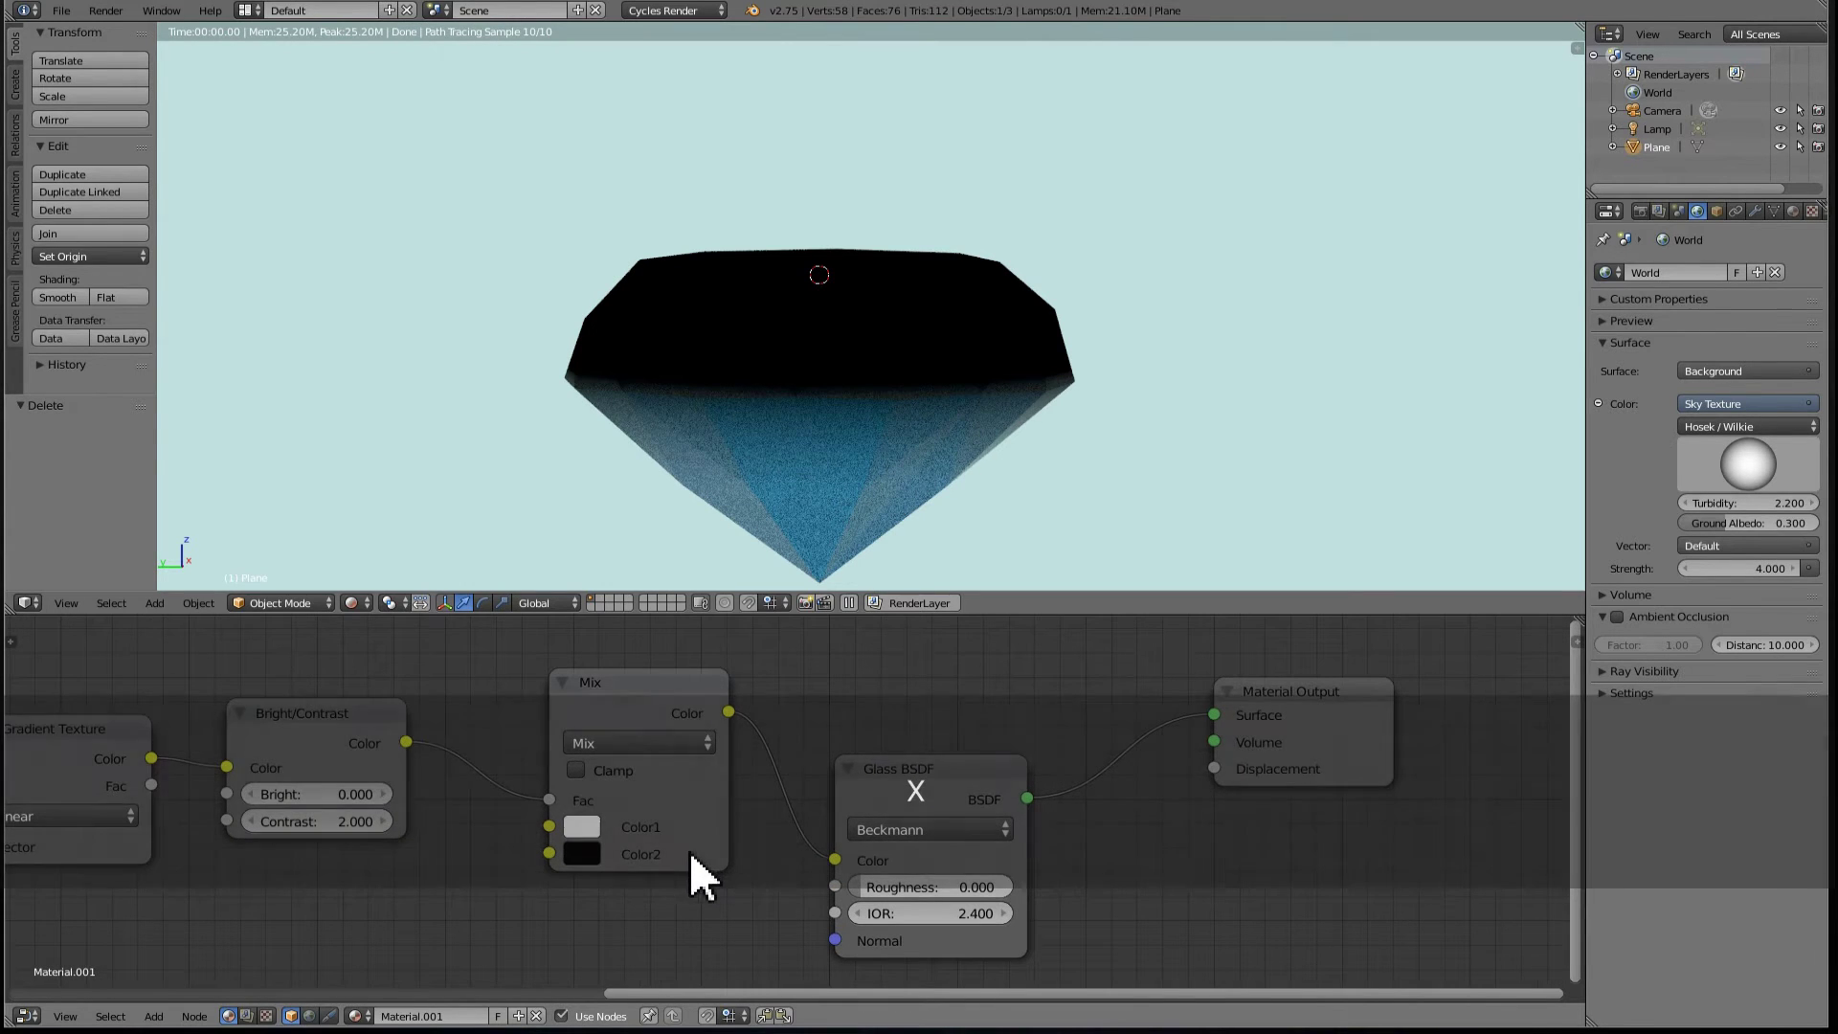
click(596, 858)
drag(786, 537, 785, 503)
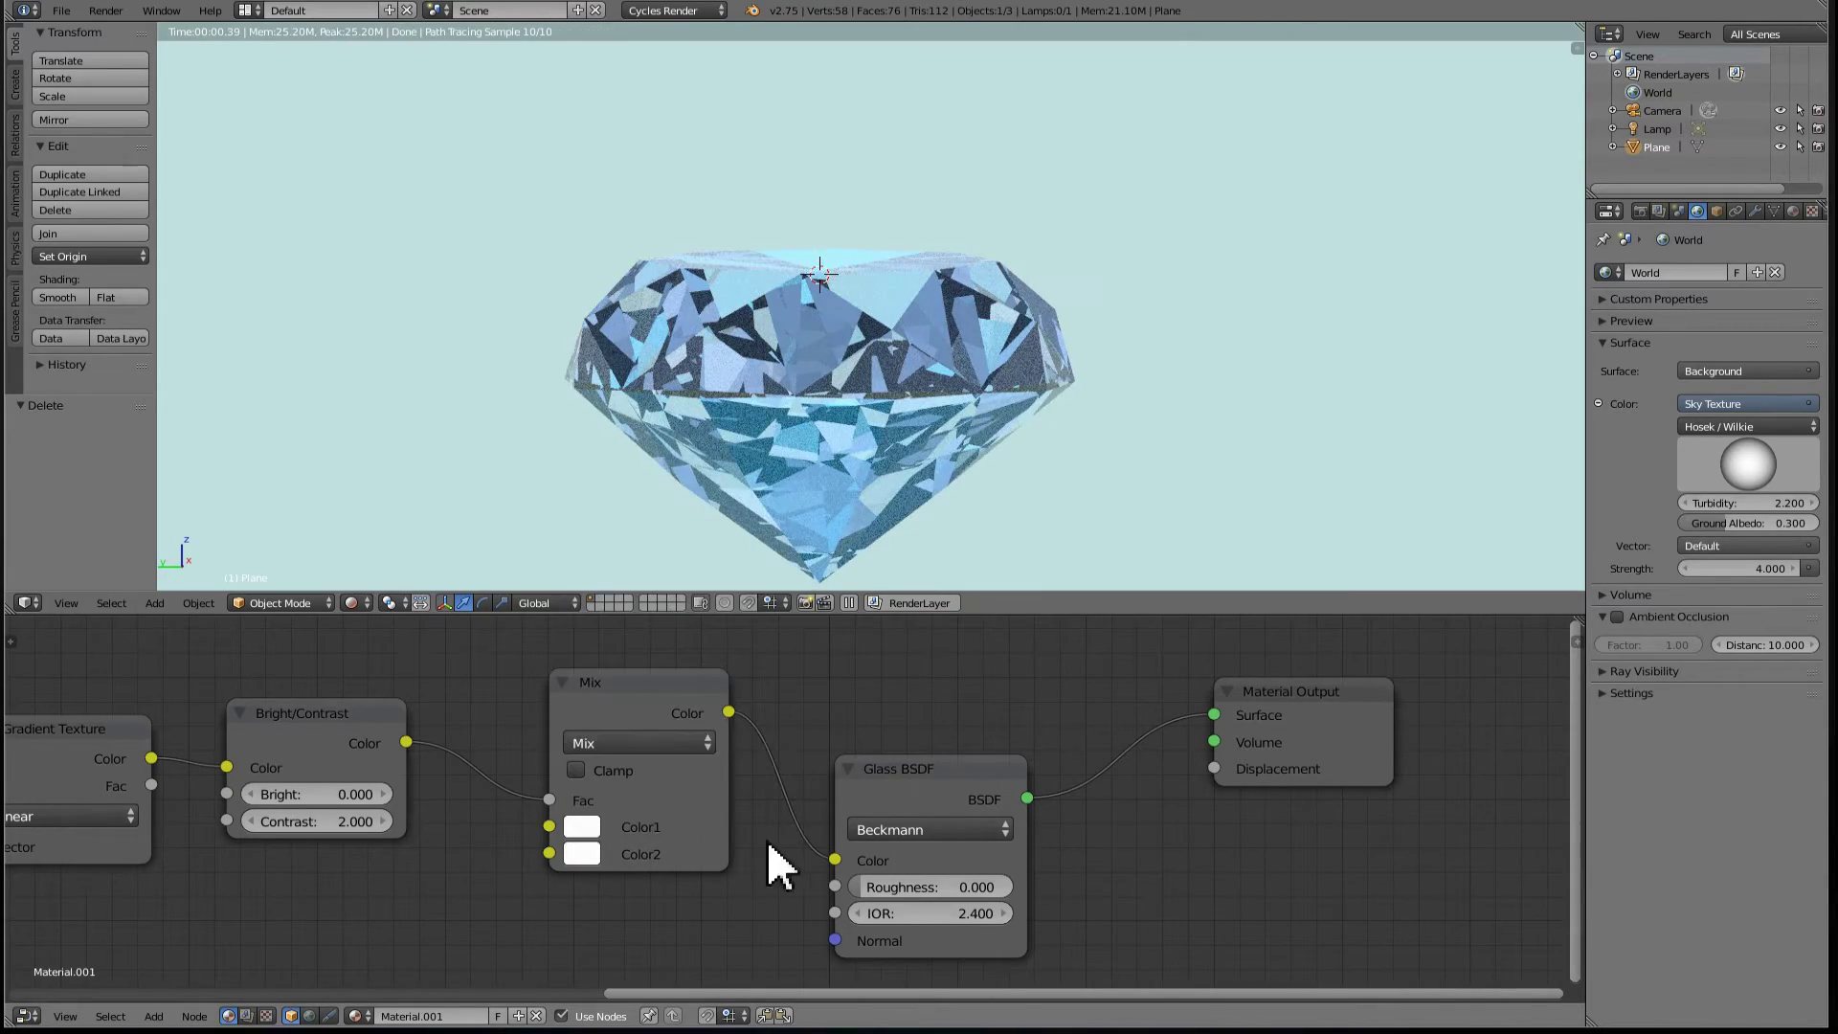
click(594, 829)
drag(686, 581, 632, 617)
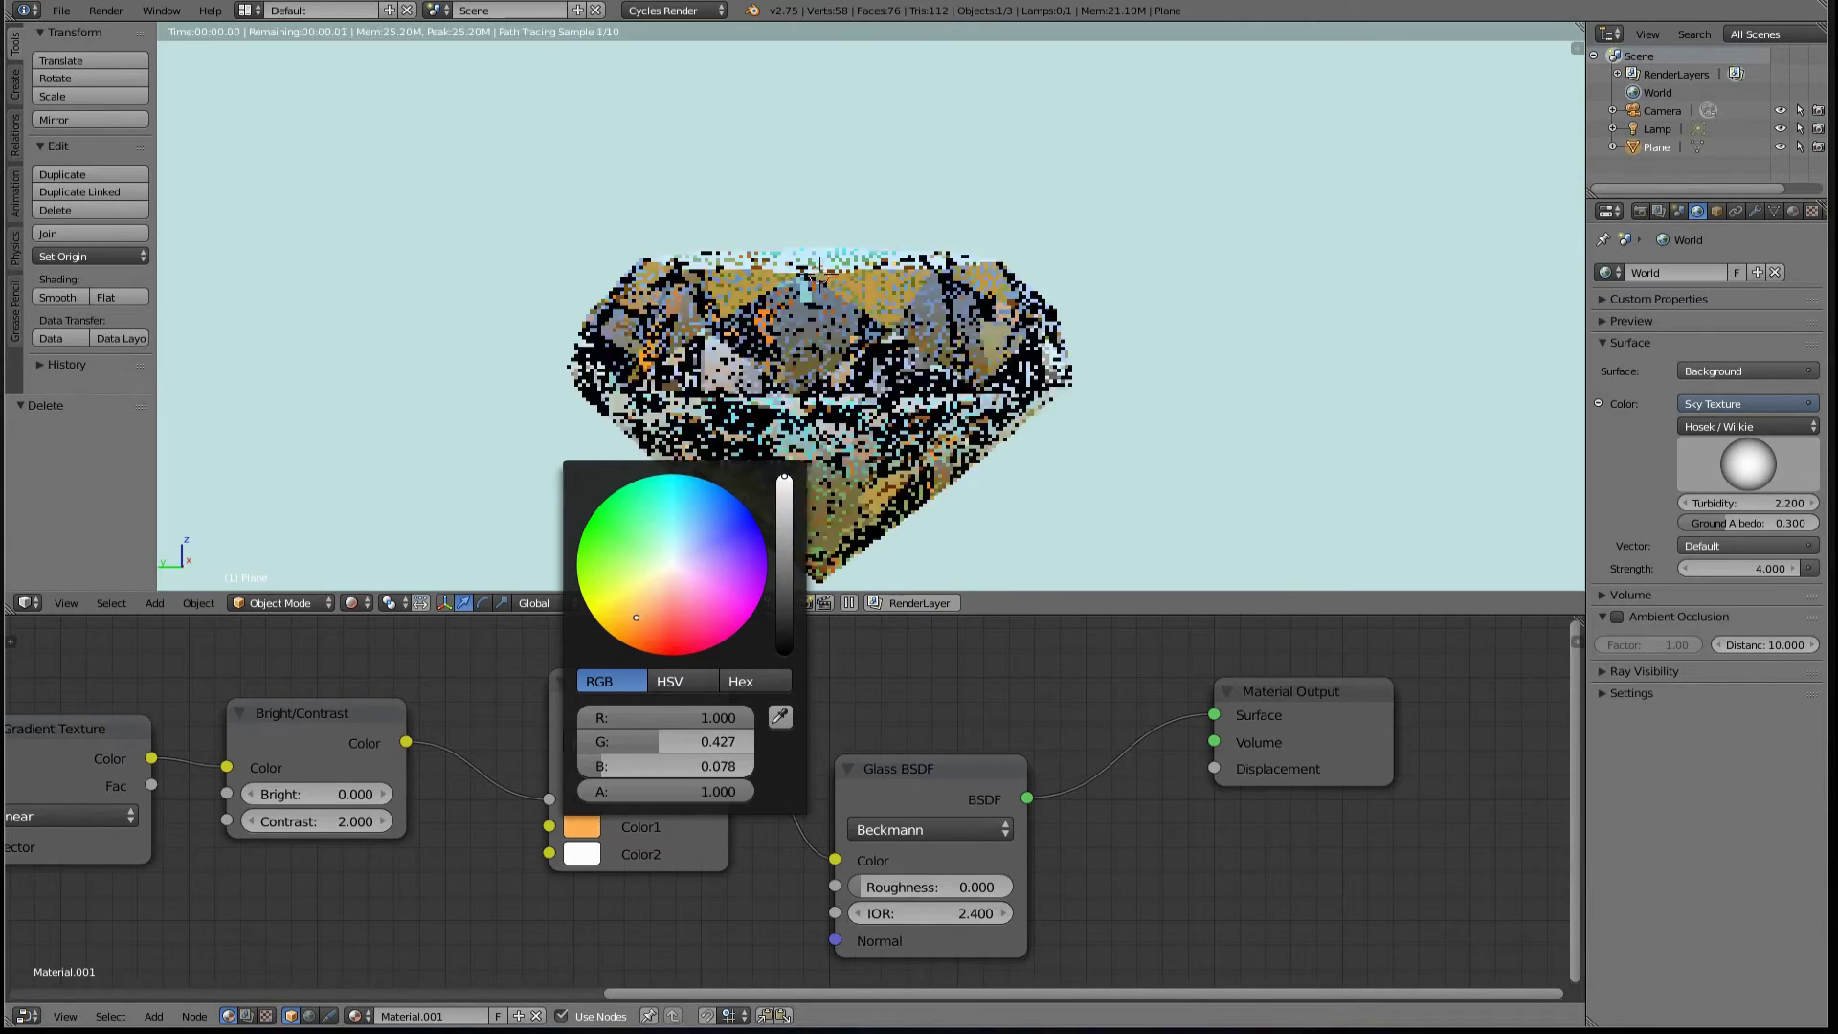
- Change the viewport projection to perspective and examine the recoloured diamond from several angles
middle_drag(989, 389, 984, 410)
scroll(816, 282, up, 3)
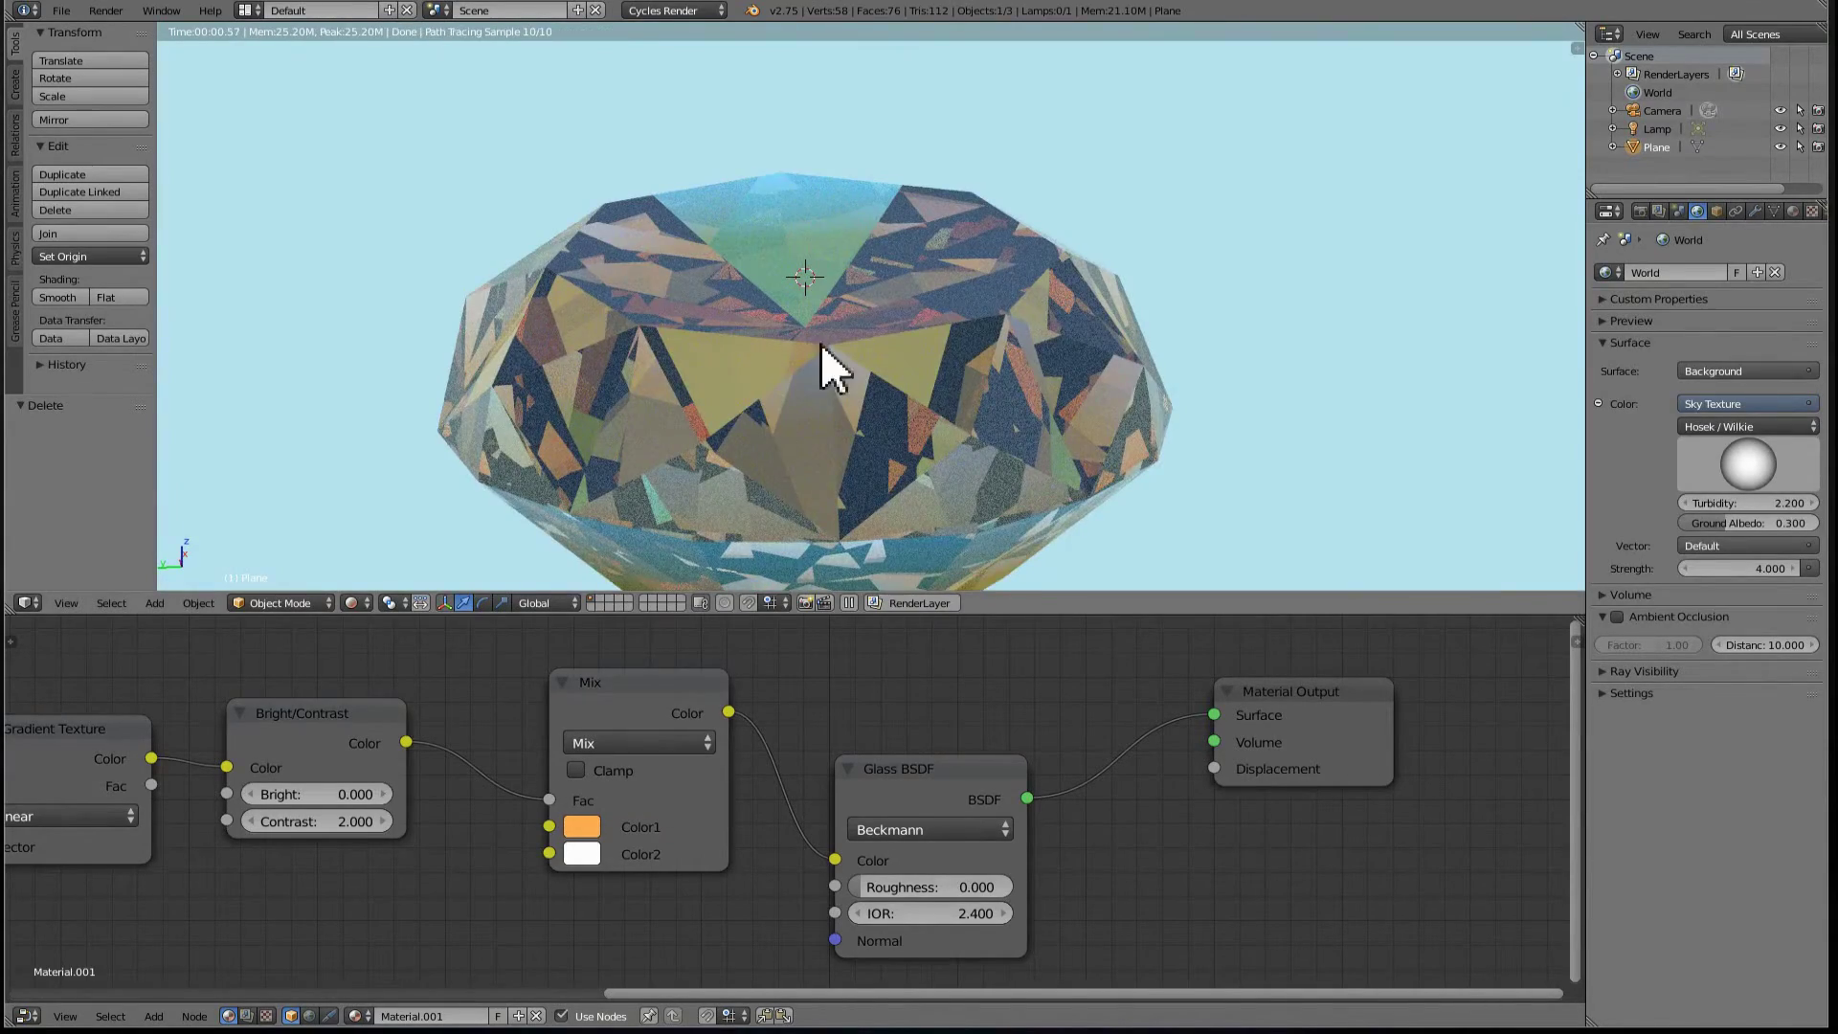
key(KP_5)
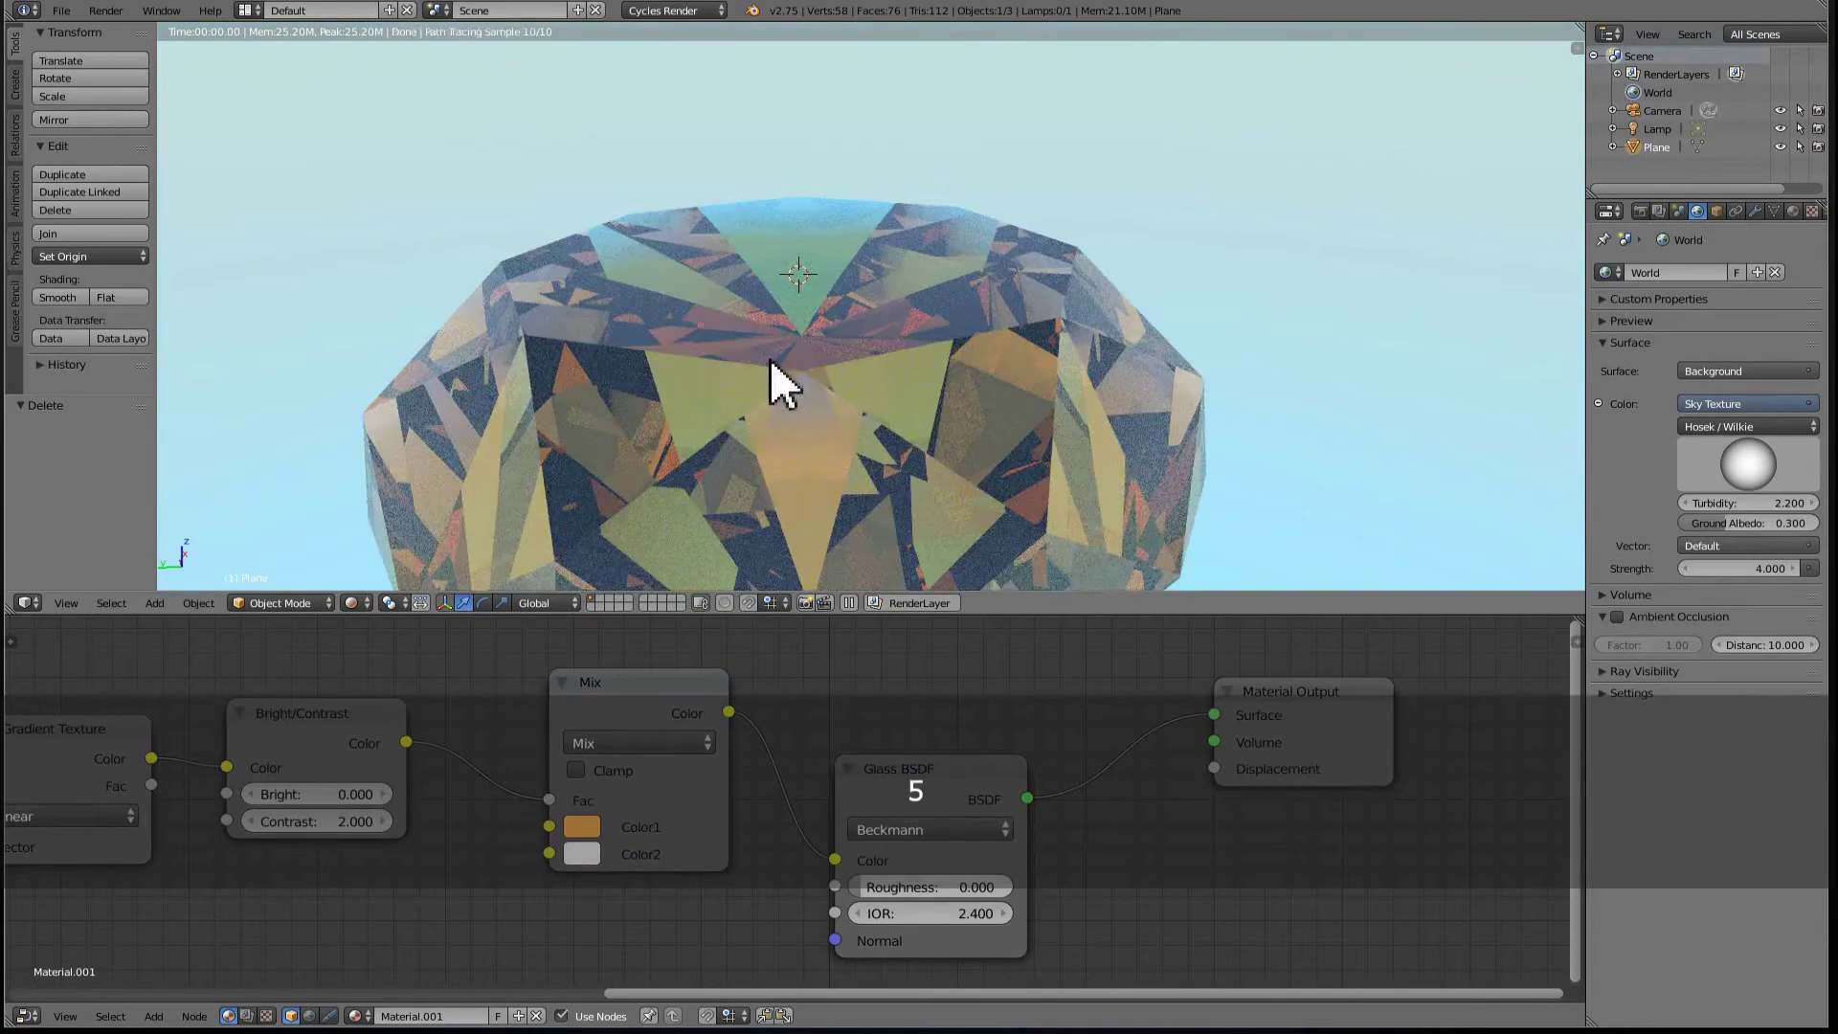
key(Caps_Lock)
middle_drag(770, 358, 976, 399)
key(shift)
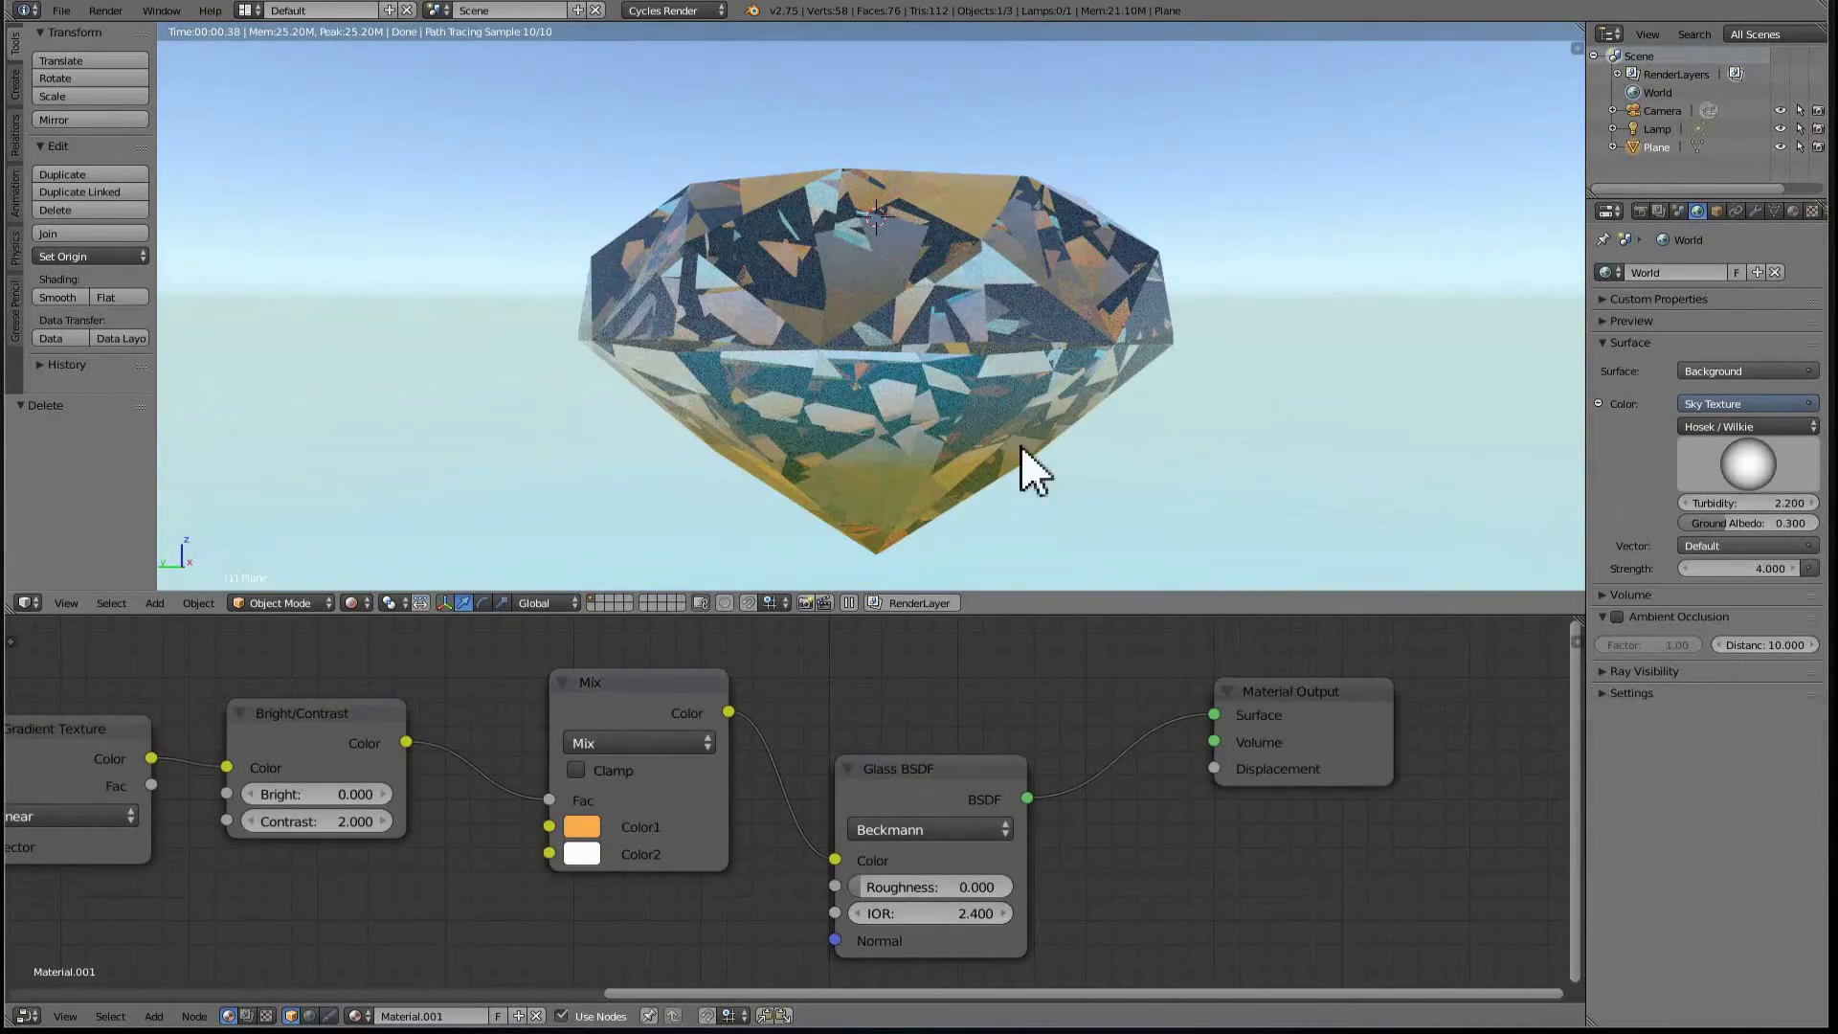
middle_drag(1026, 463, 862, 464)
key(KP_Delete)
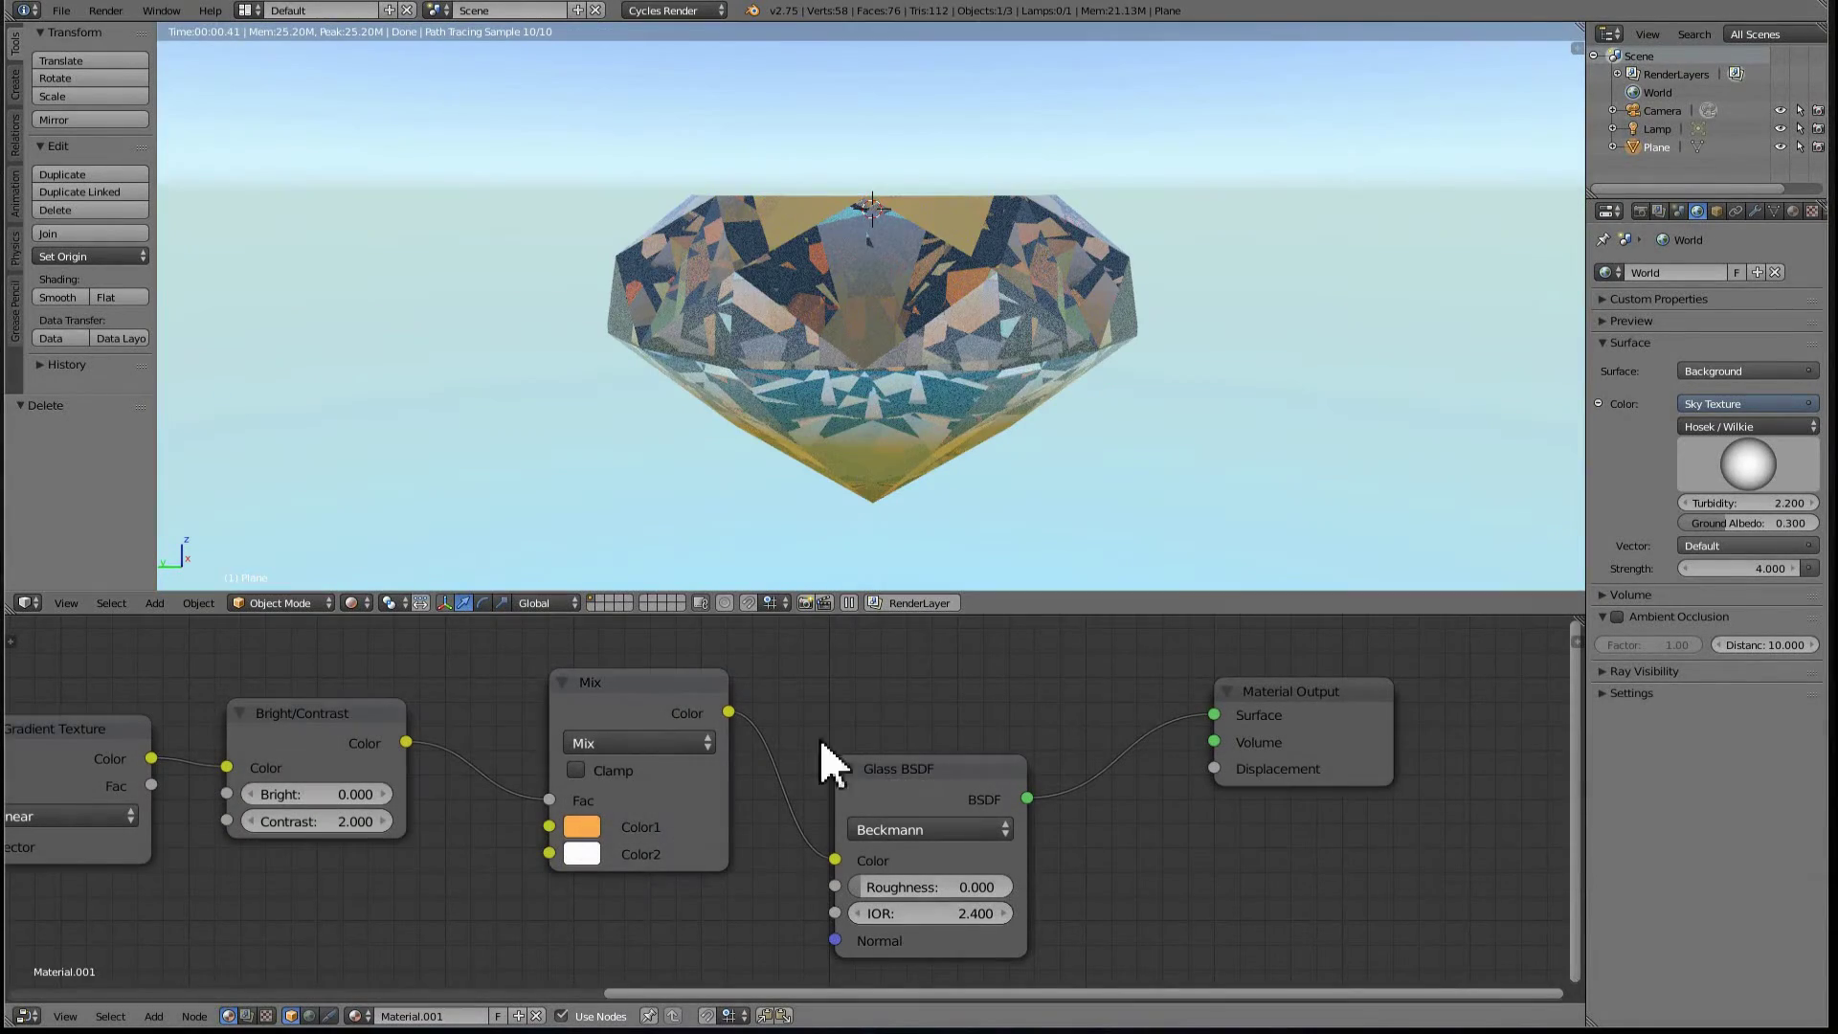
- Move the Glass BSDF closer to the Mix node and stack two duplicates of the node pair directly above the originals
scroll(1153, 808, down, 3)
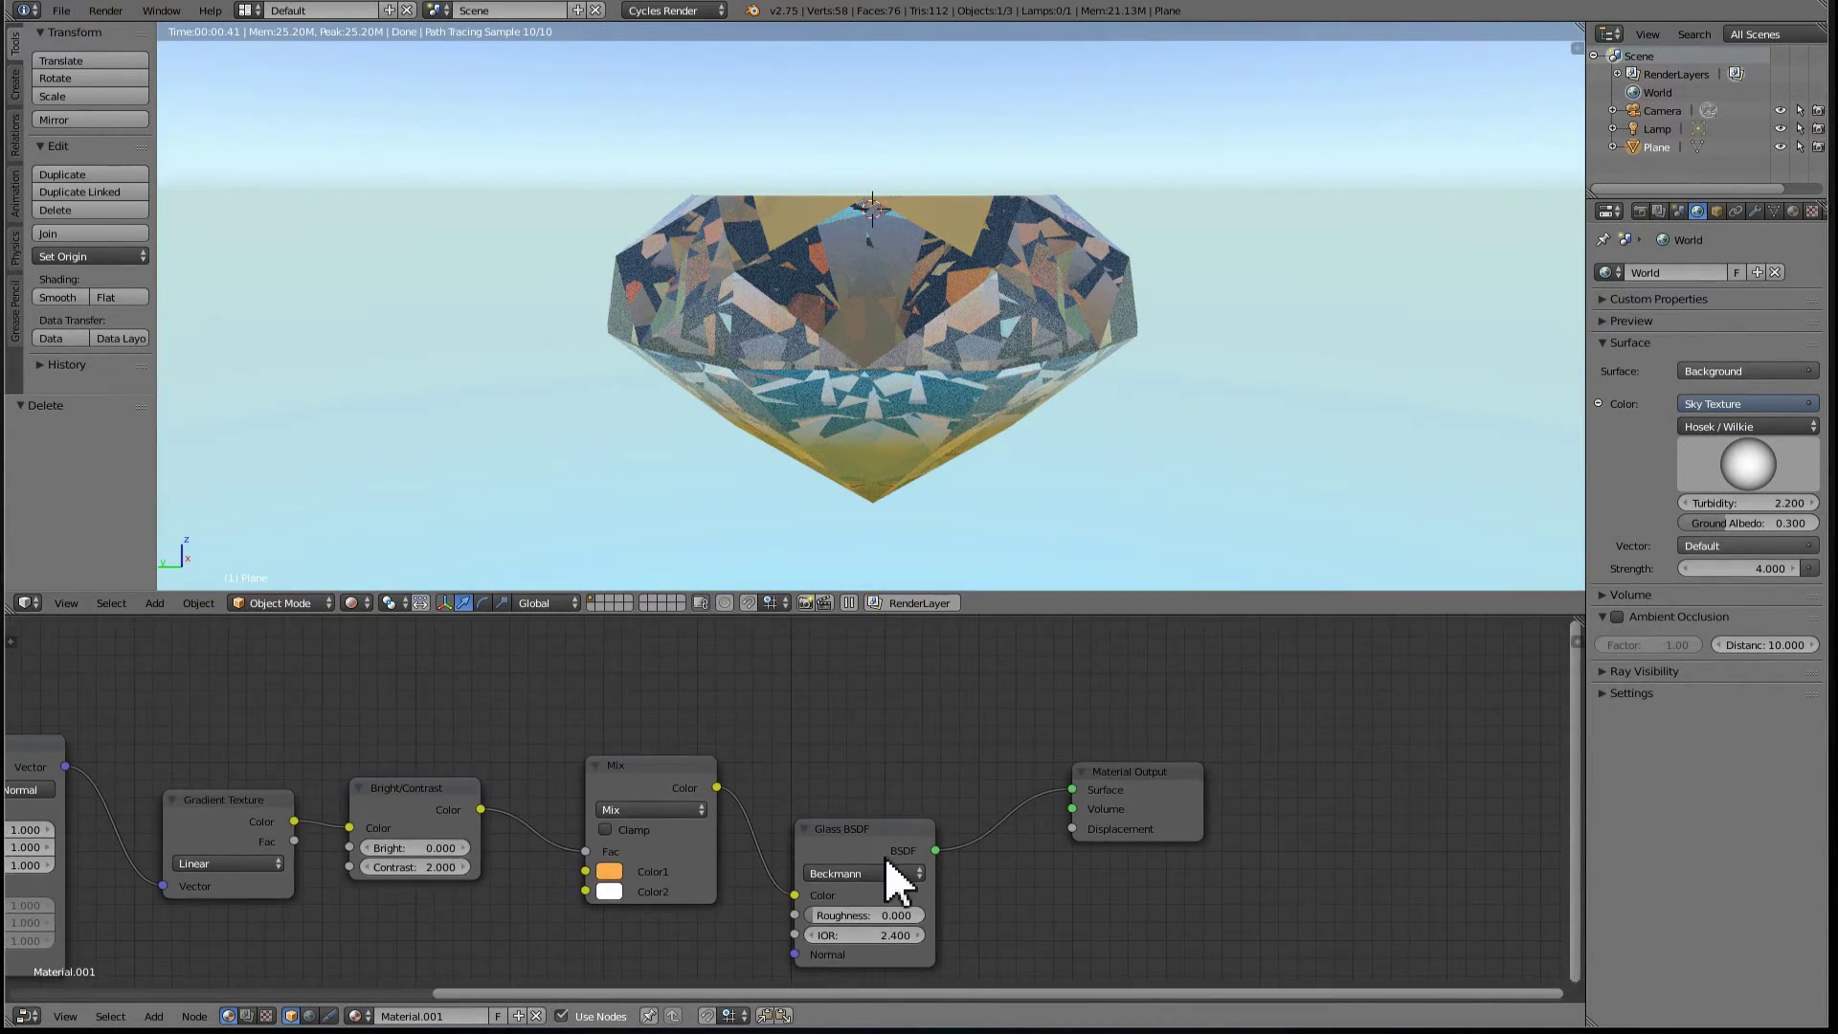
key(g)
click(838, 795)
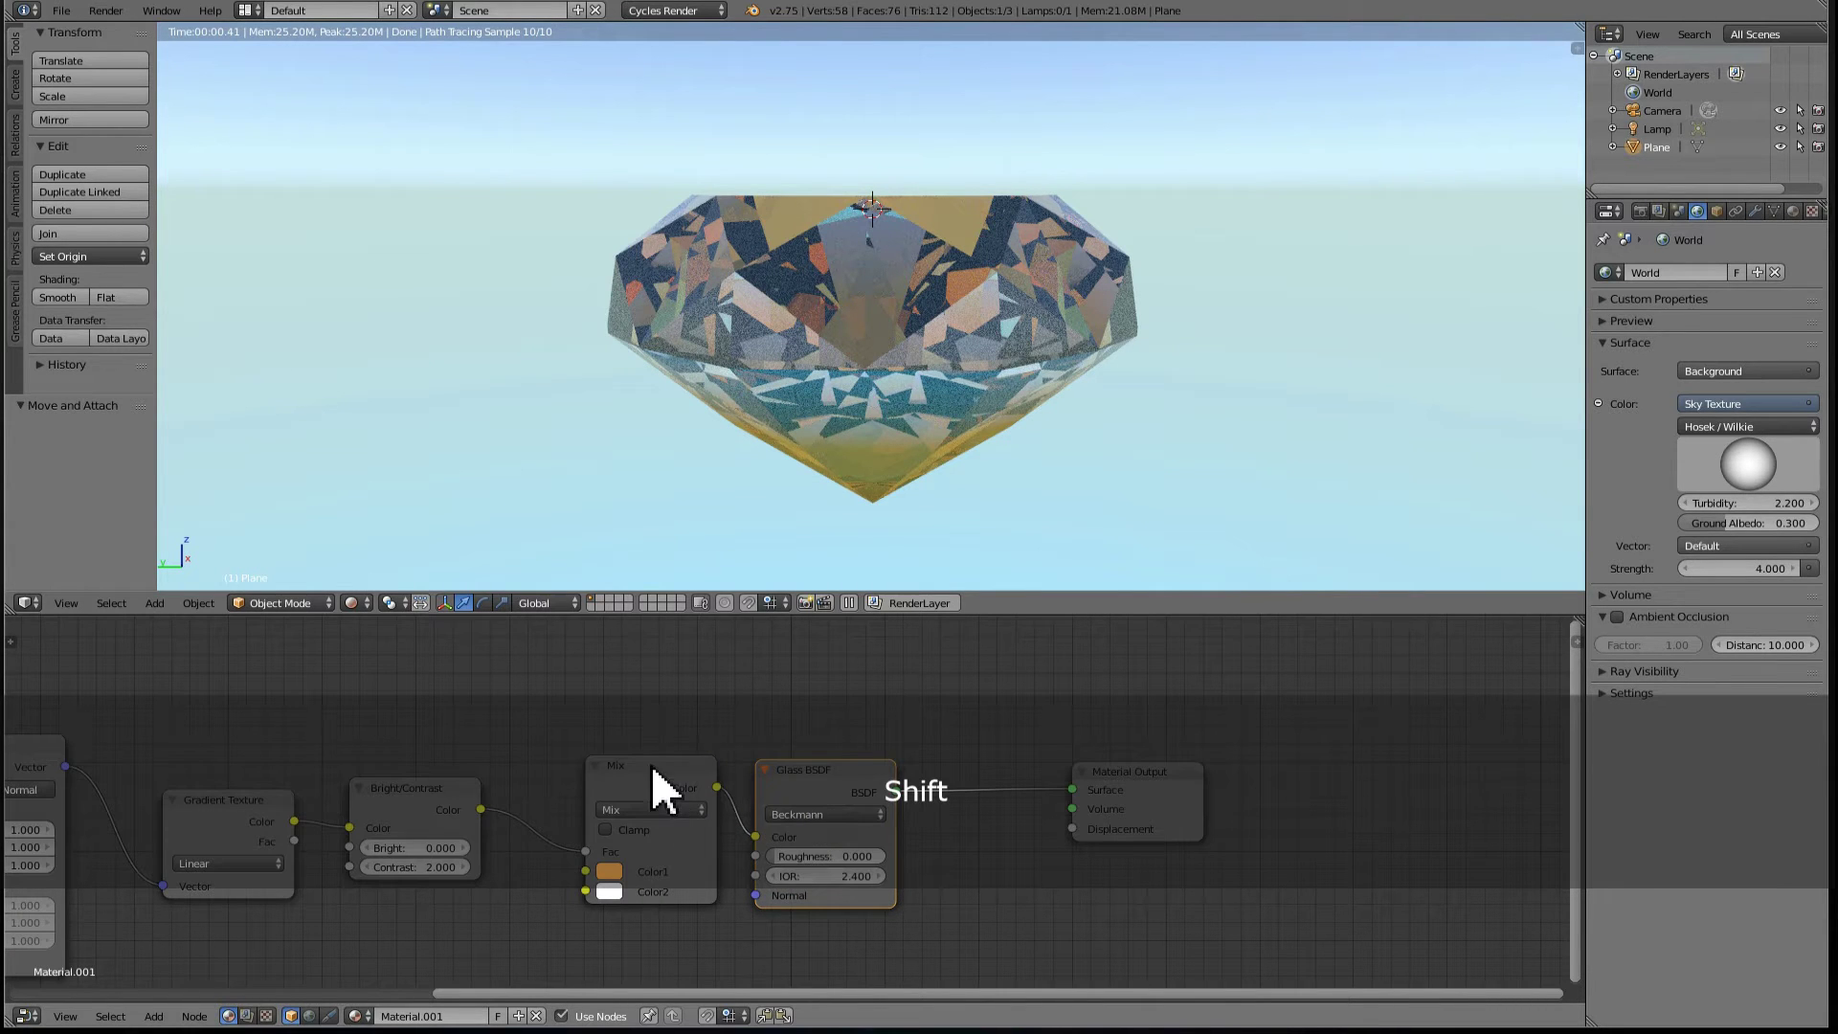
shift+click(651, 766)
middle_drag(782, 758, 759, 808)
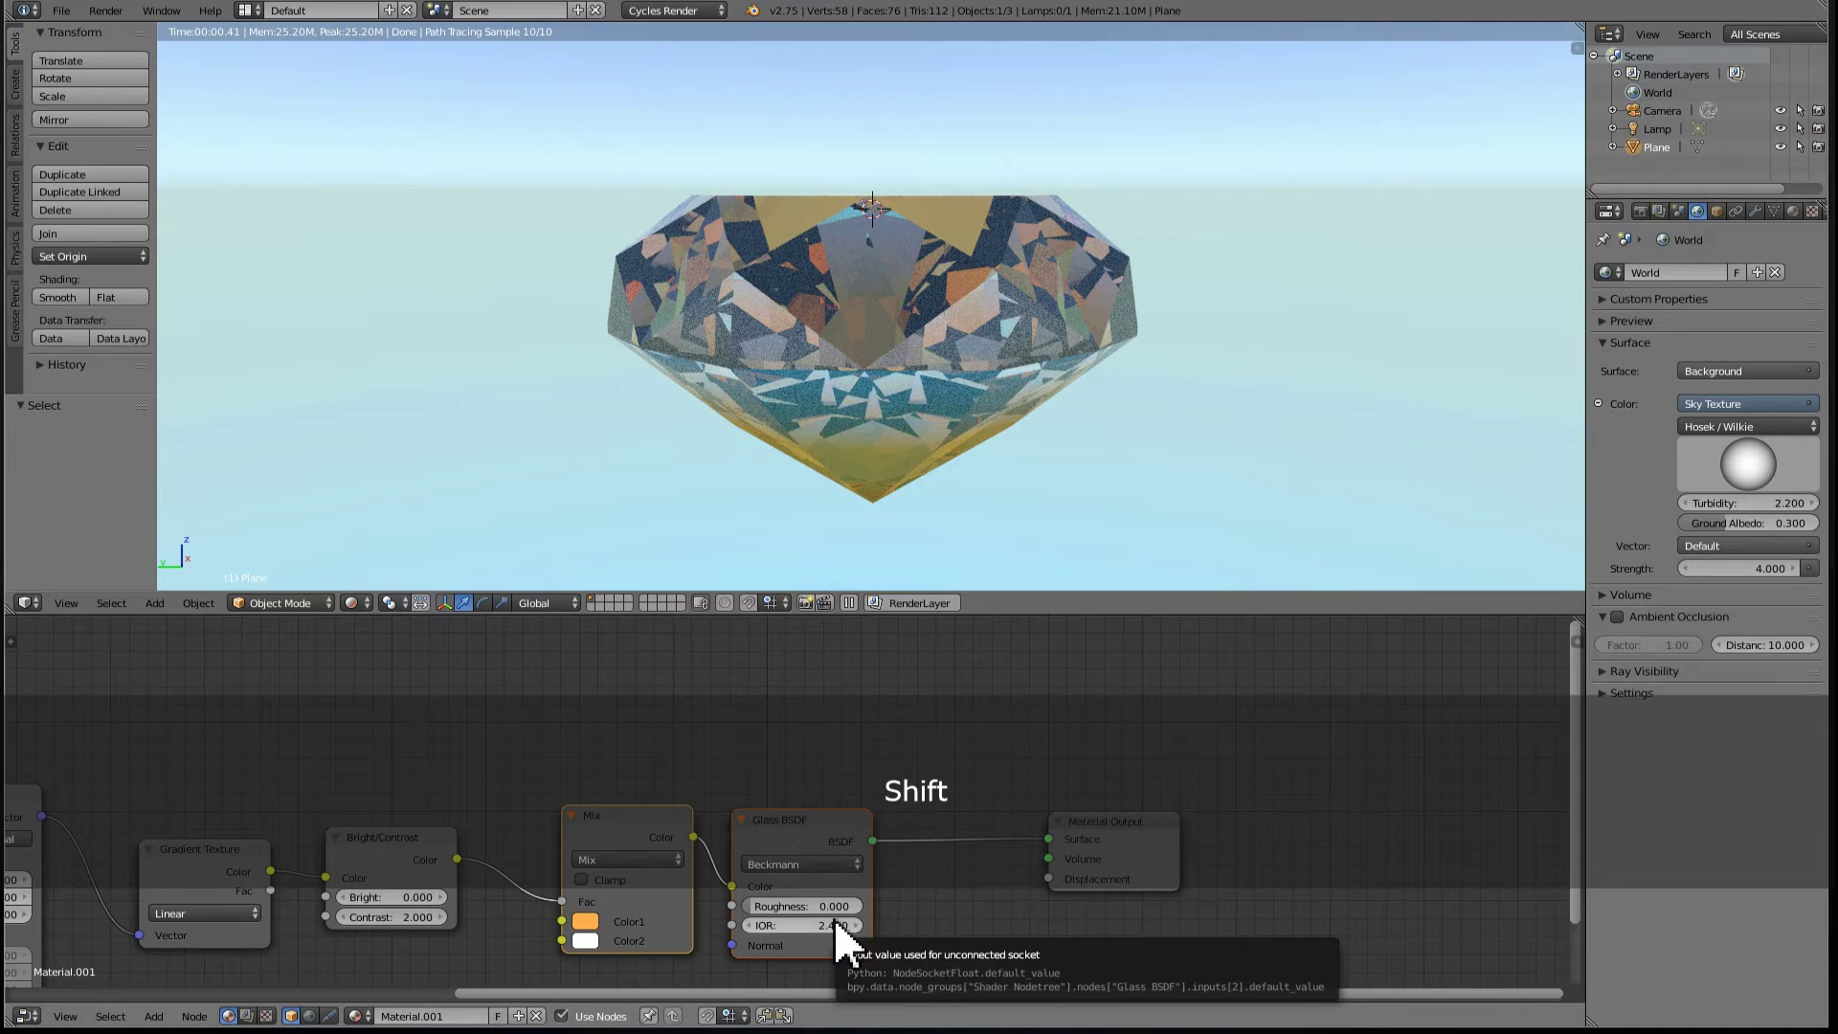
key(shift+d)
key(x)
key(y)
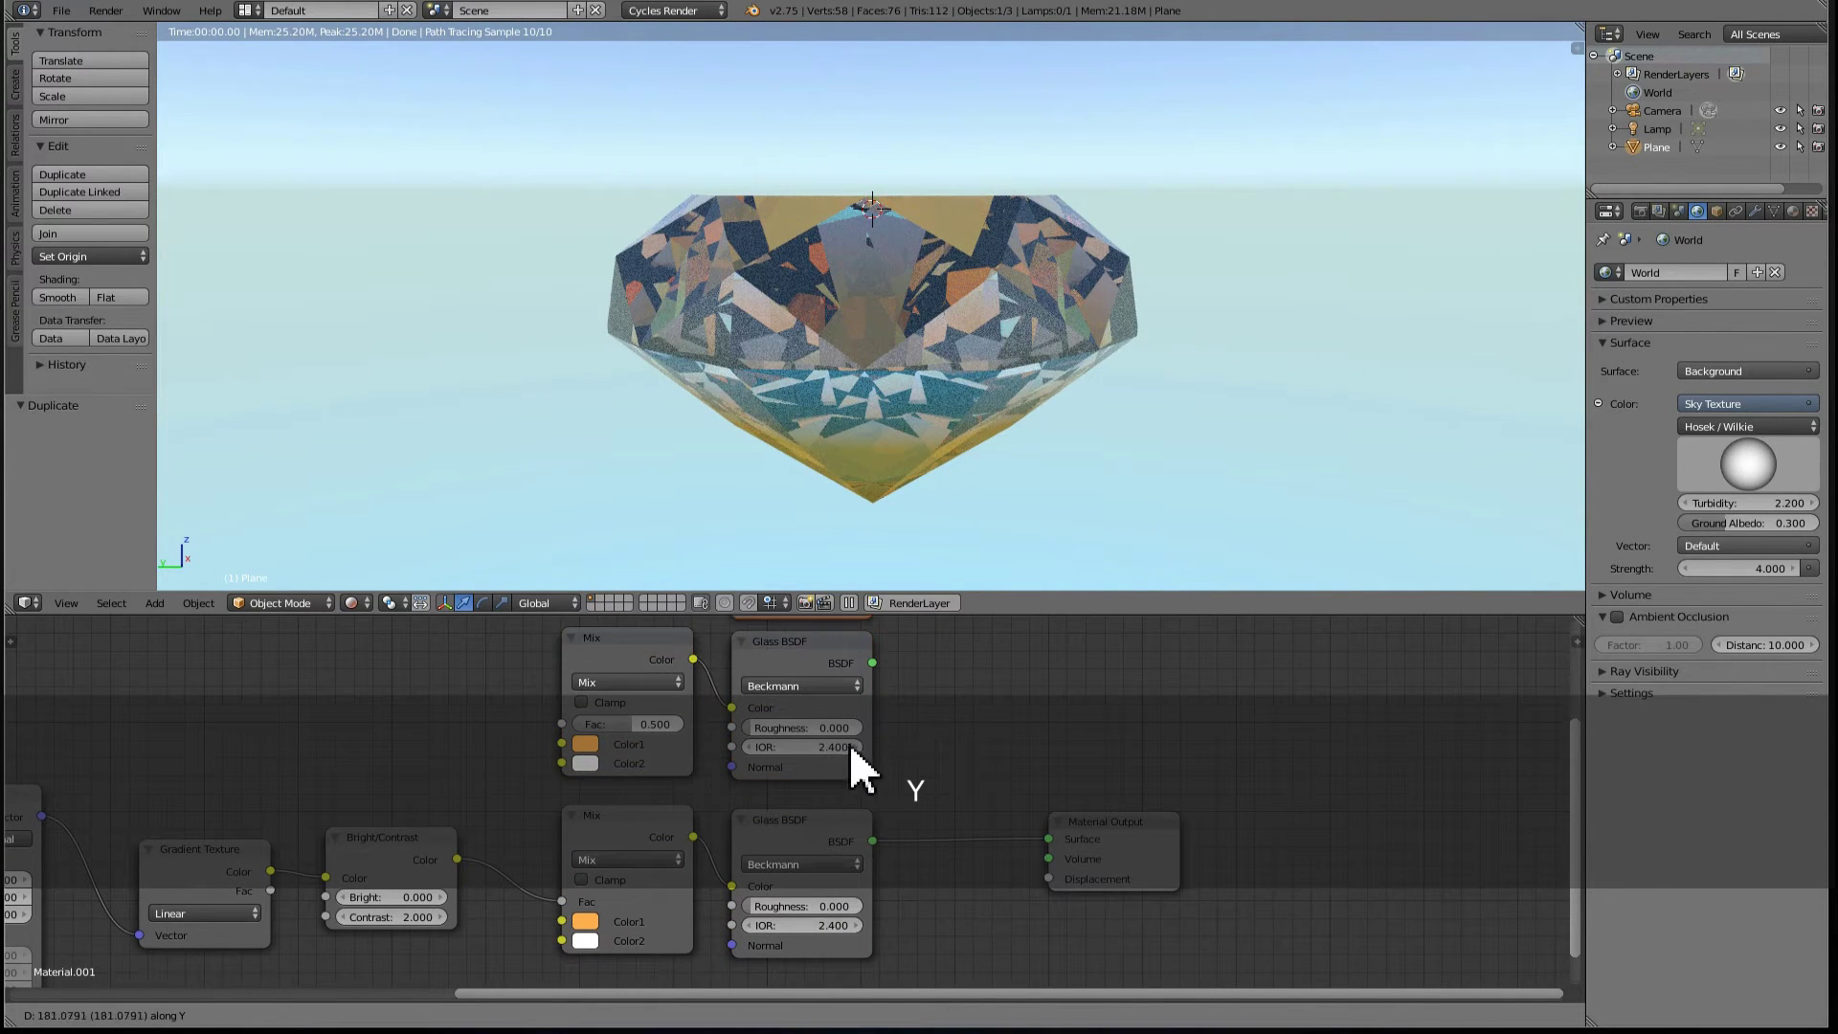
click(854, 722)
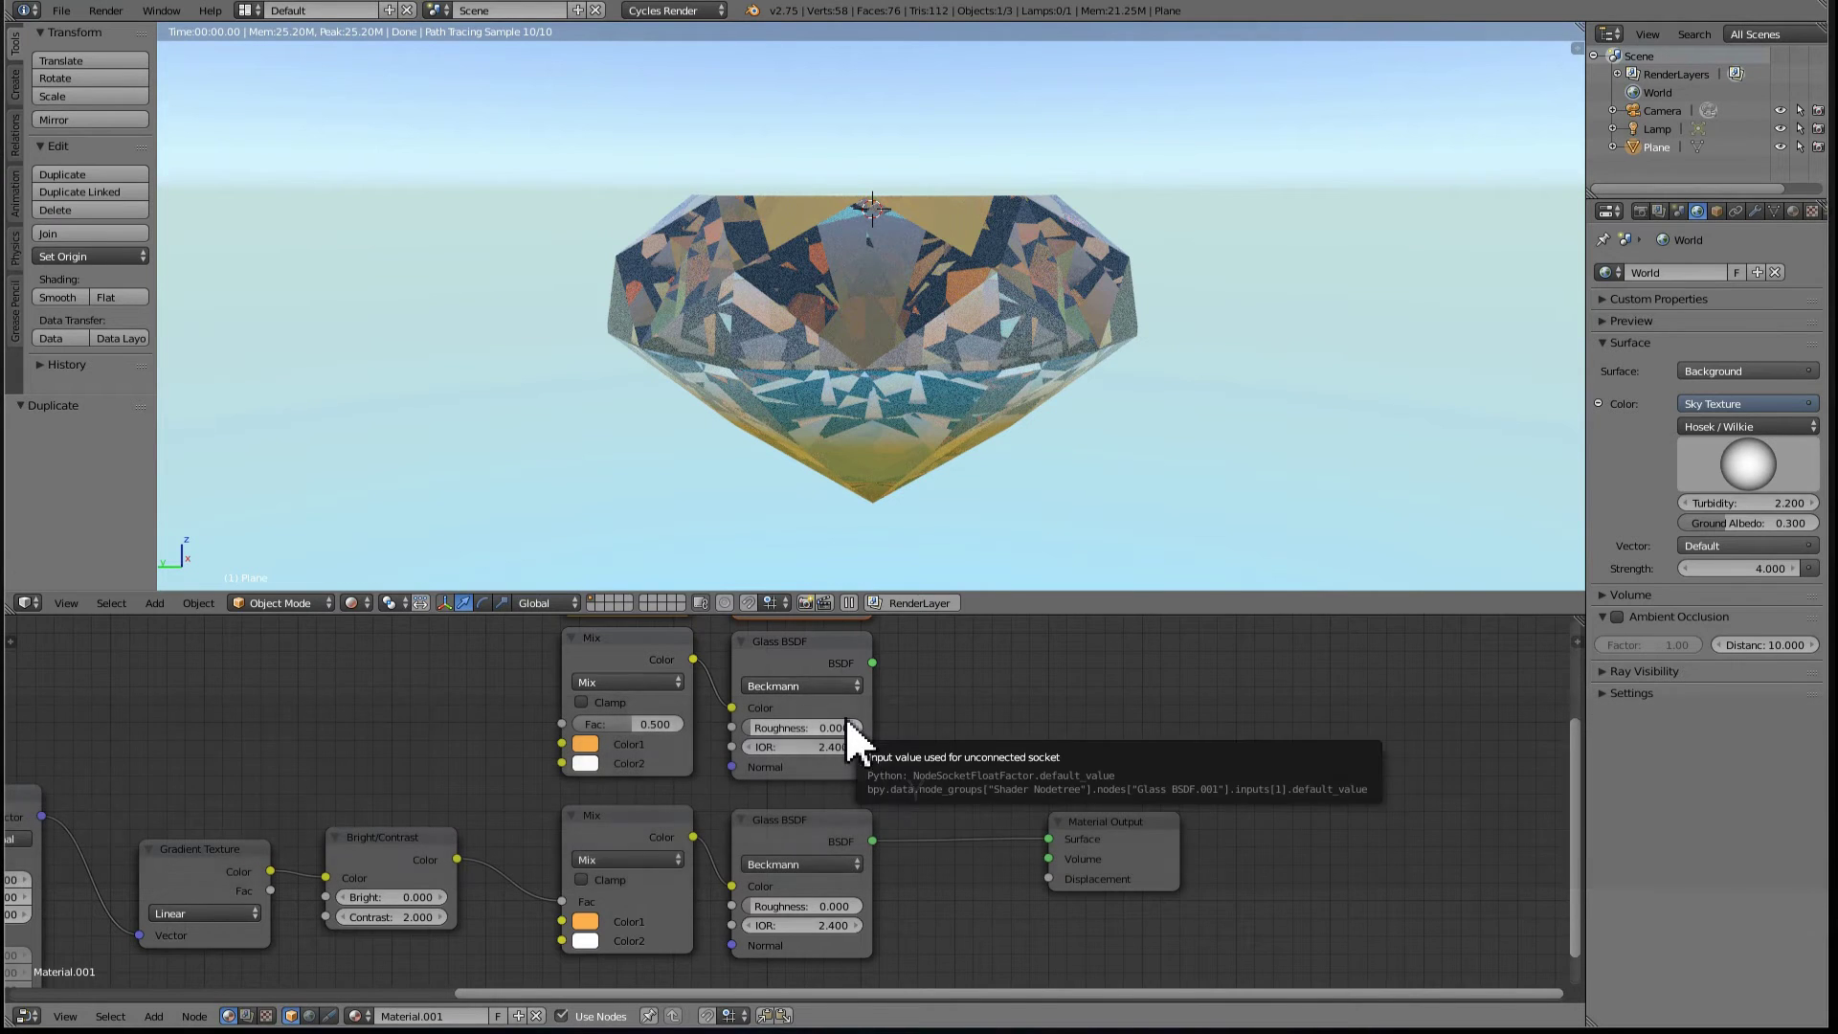
- Set Color2 to black on the duplicated Mix node directly above the original
middle_drag(846, 716, 761, 795)
scroll(761, 794, up, 1)
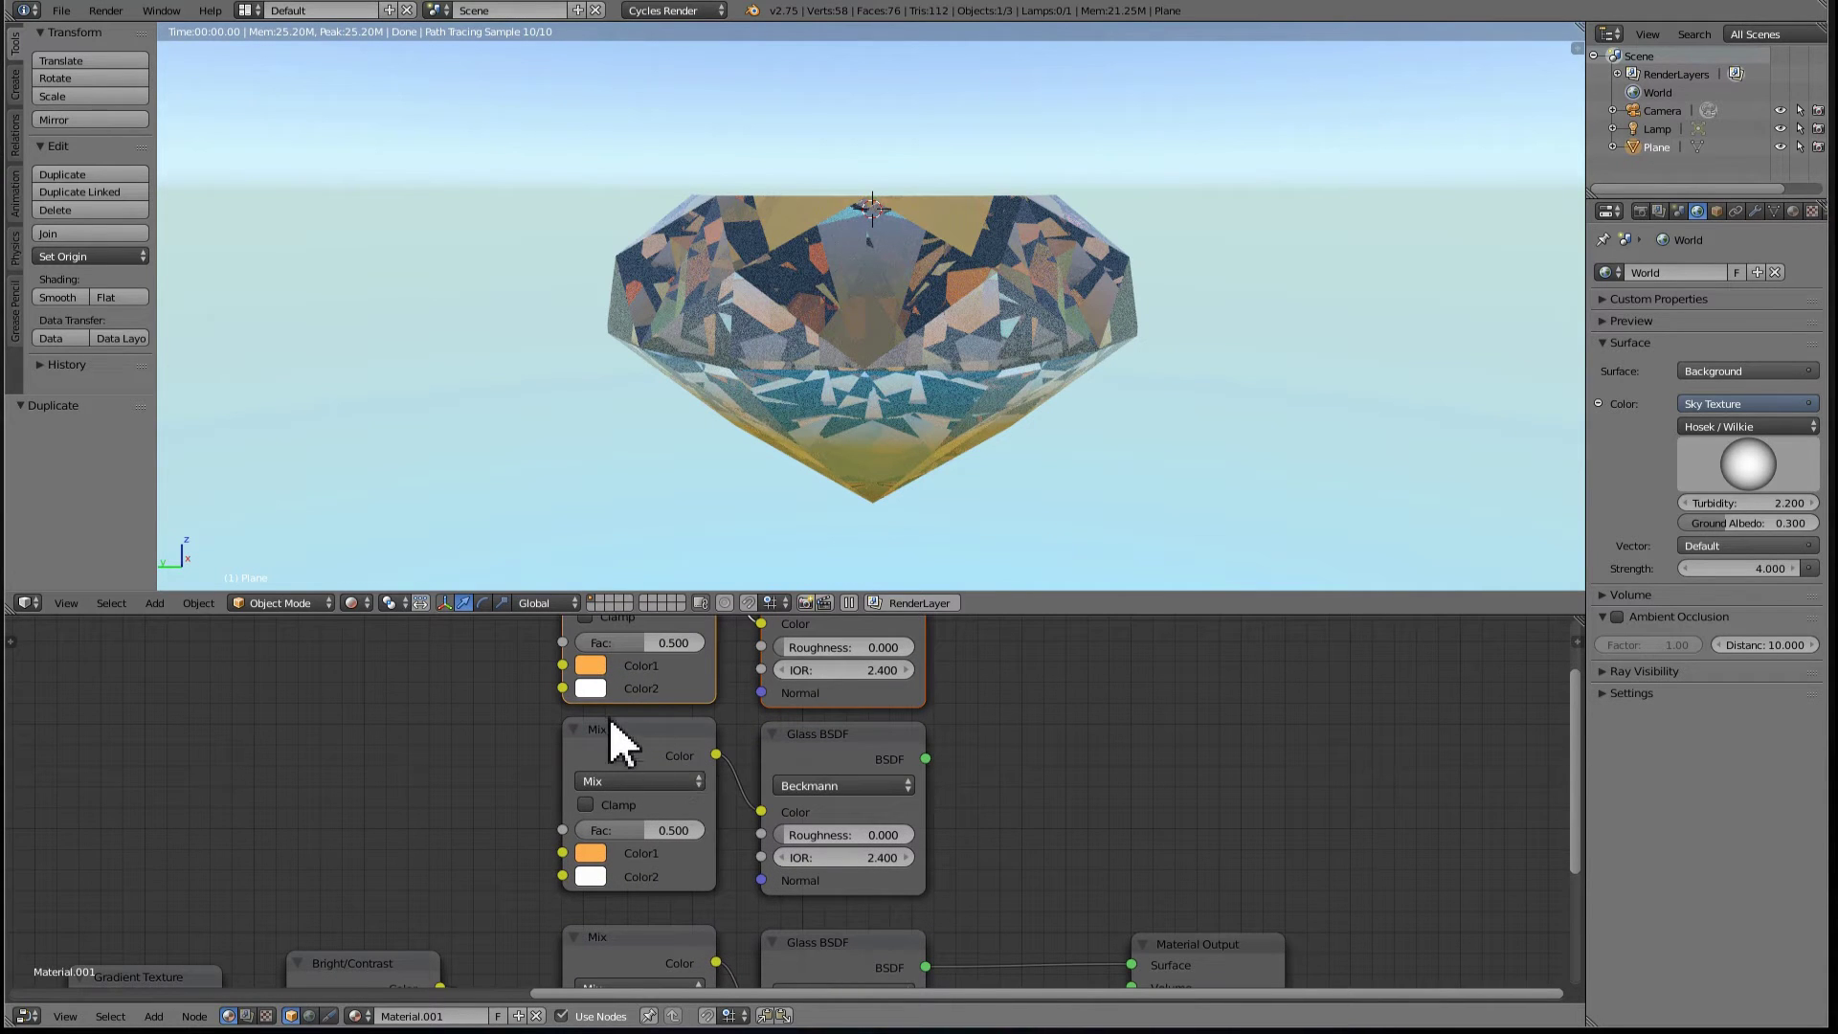
click(590, 875)
click(765, 728)
middle_drag(671, 677, 659, 688)
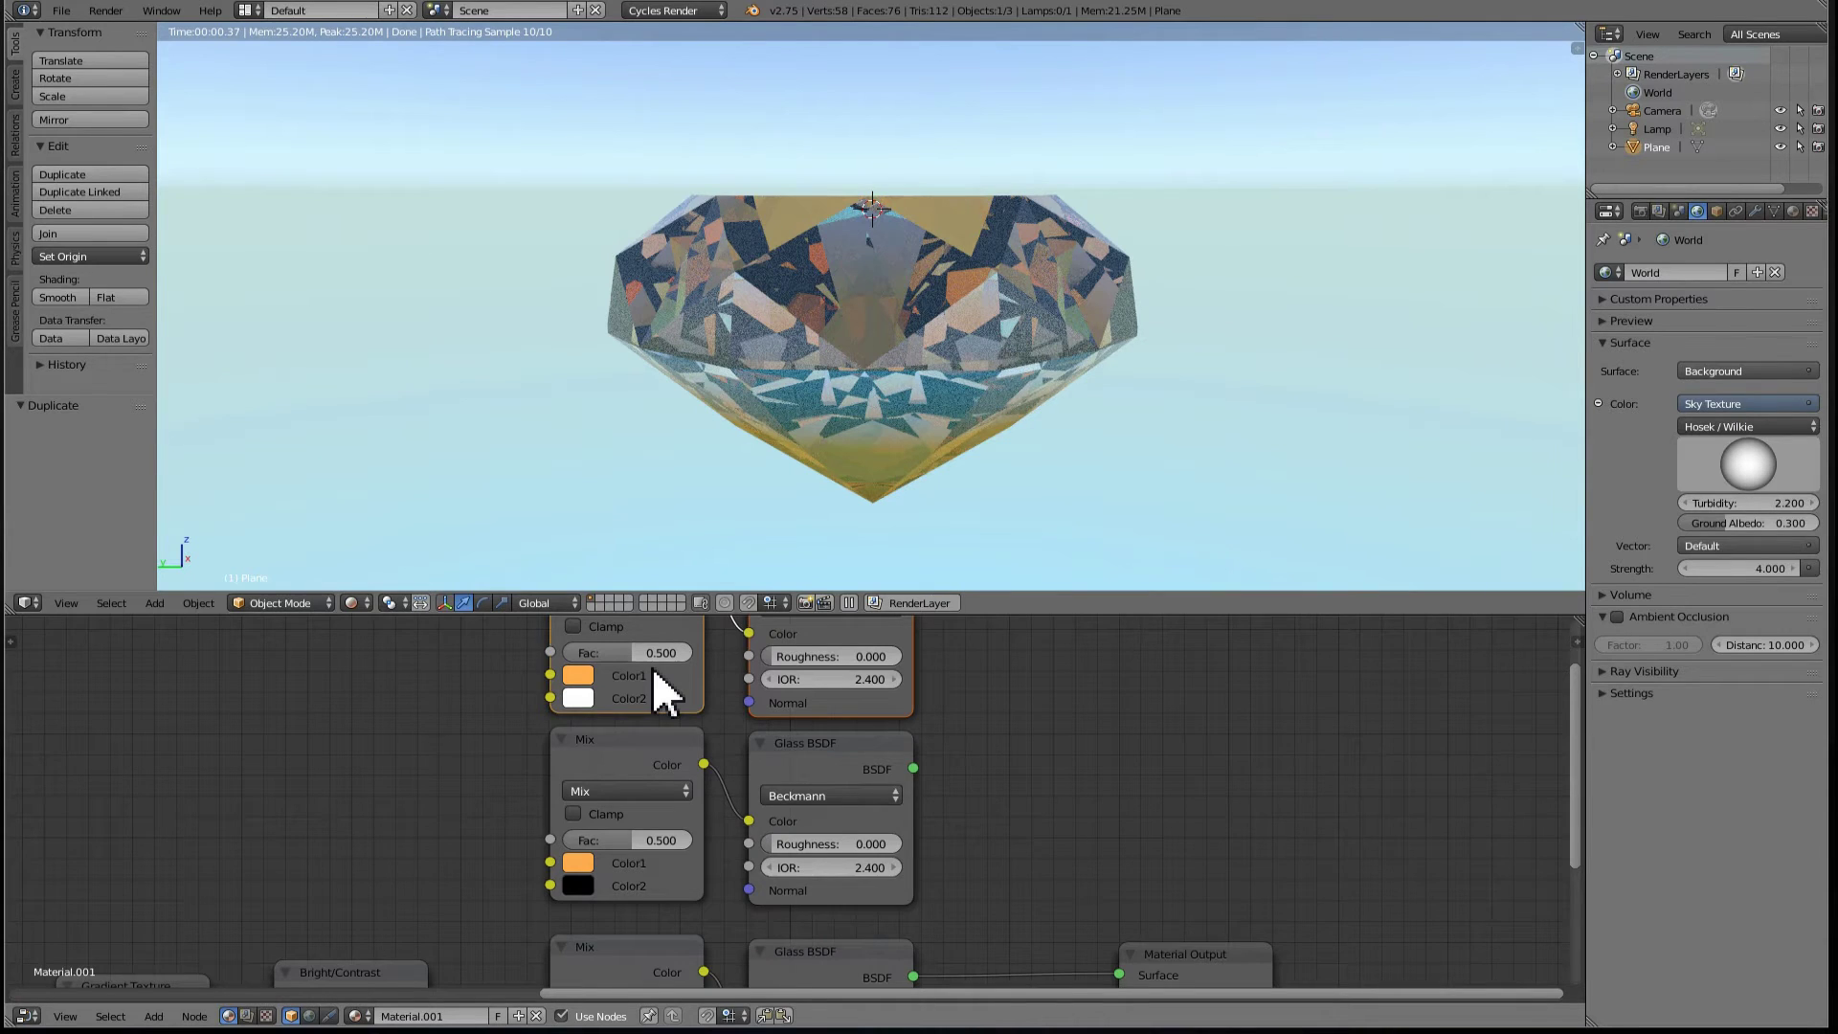
- Move the Material Output farther away from the glass nodes and add a Mix Shader node
scroll(653, 669, down, 2)
ctrl+scroll(998, 754, right, 2)
click(972, 904)
key(g)
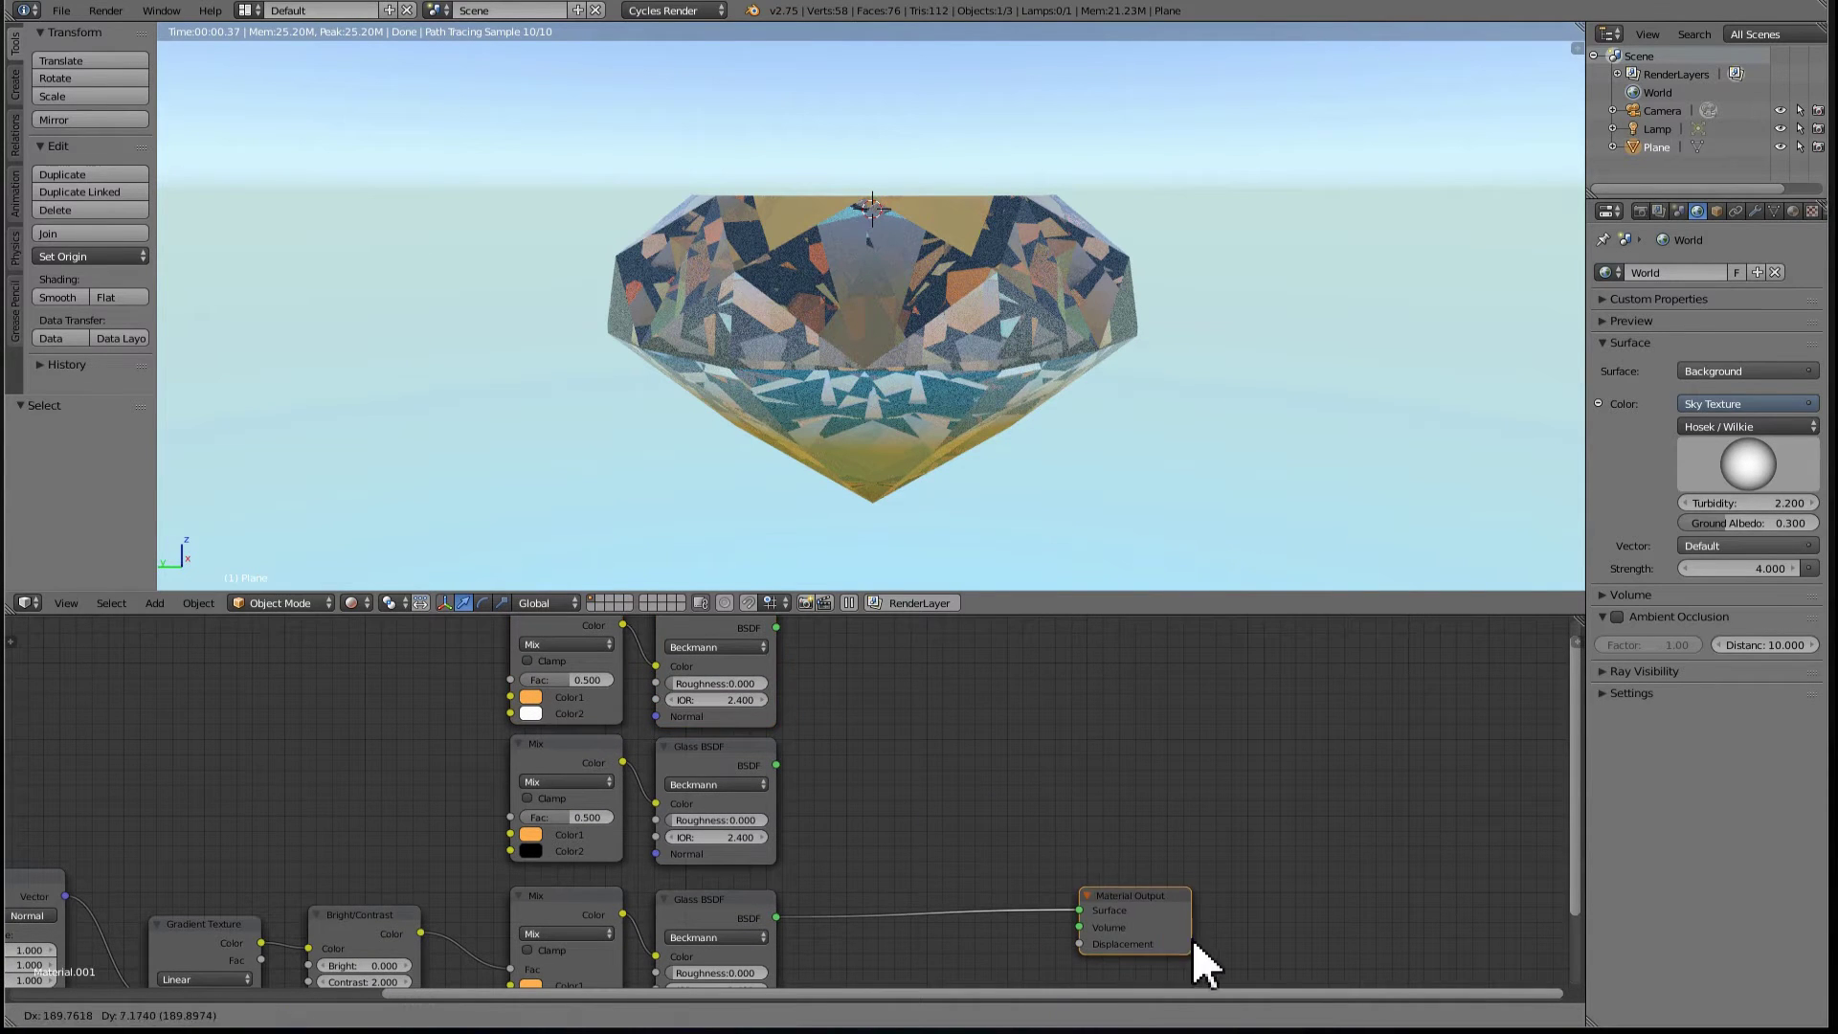
click(1203, 957)
key(shift+a)
mouse_move(958, 740)
mouse_move(921, 703)
key(m)
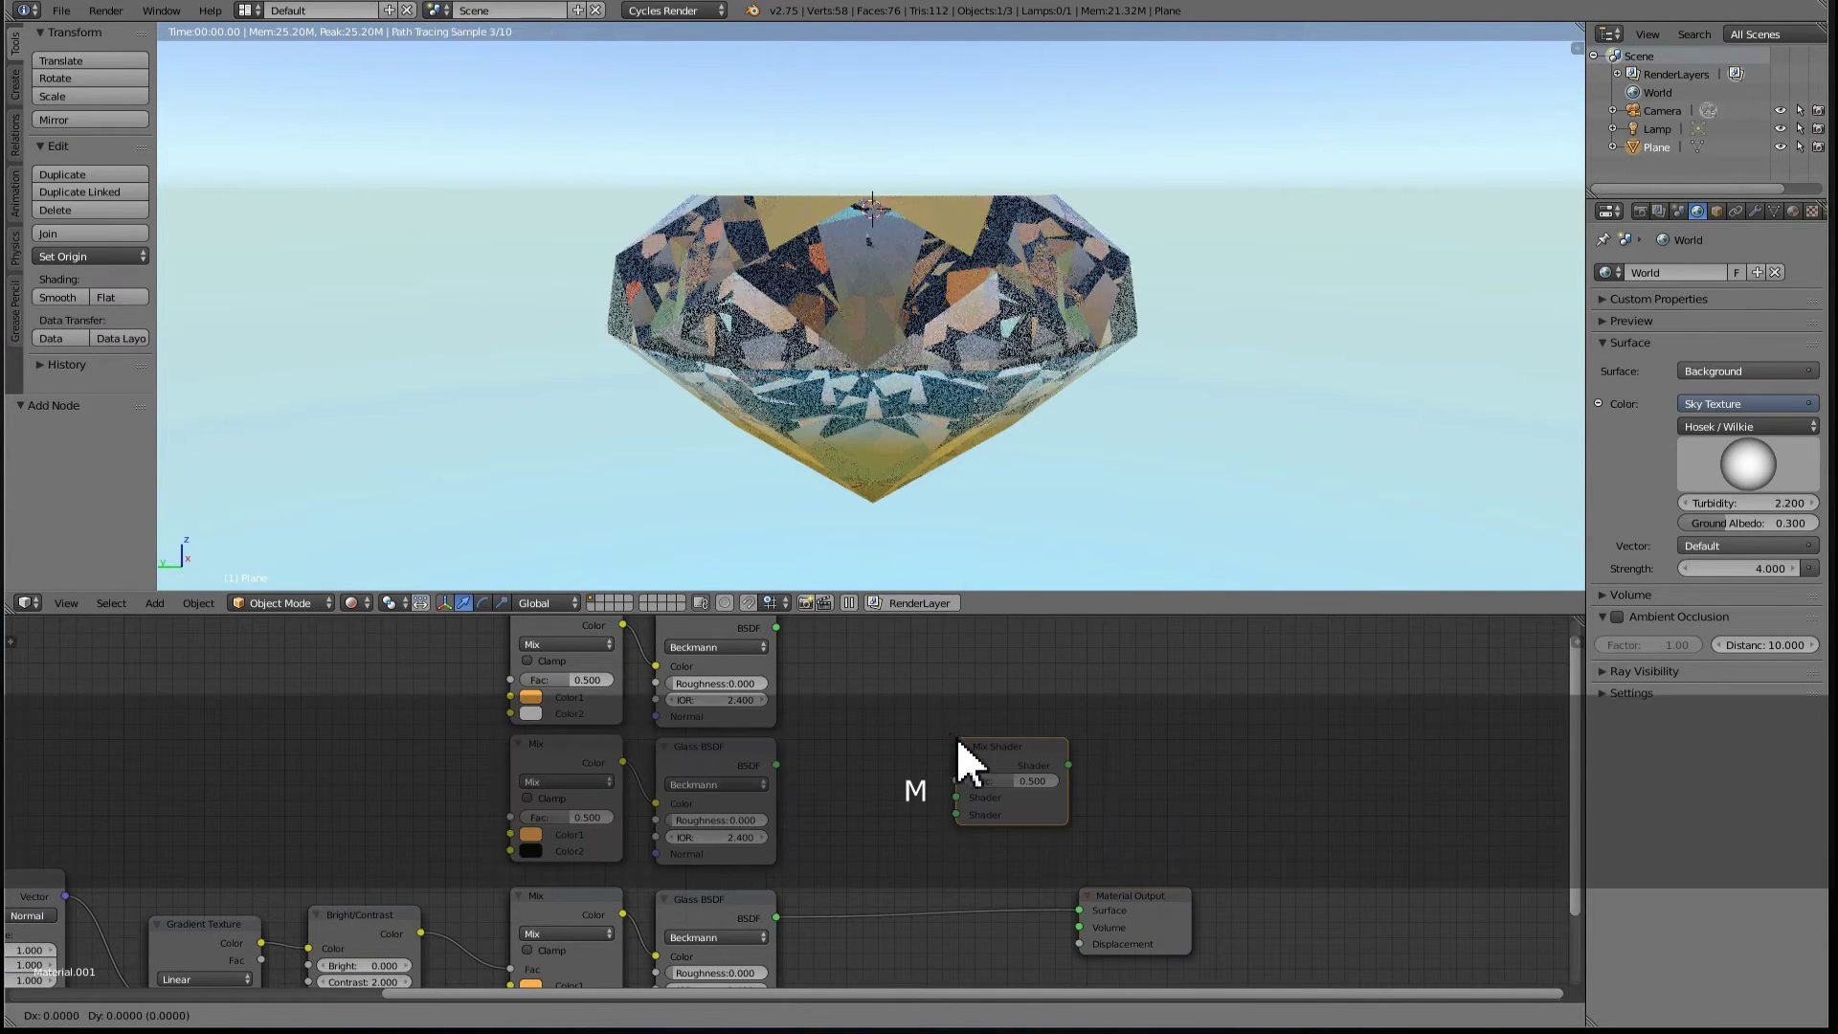
- Connect the two duplicated Glass BSDF nodes to the Mix Shader and its output to the Material Output's Surface
drag(800, 678, 841, 745)
key(g)
click(855, 757)
drag(955, 695, 1080, 909)
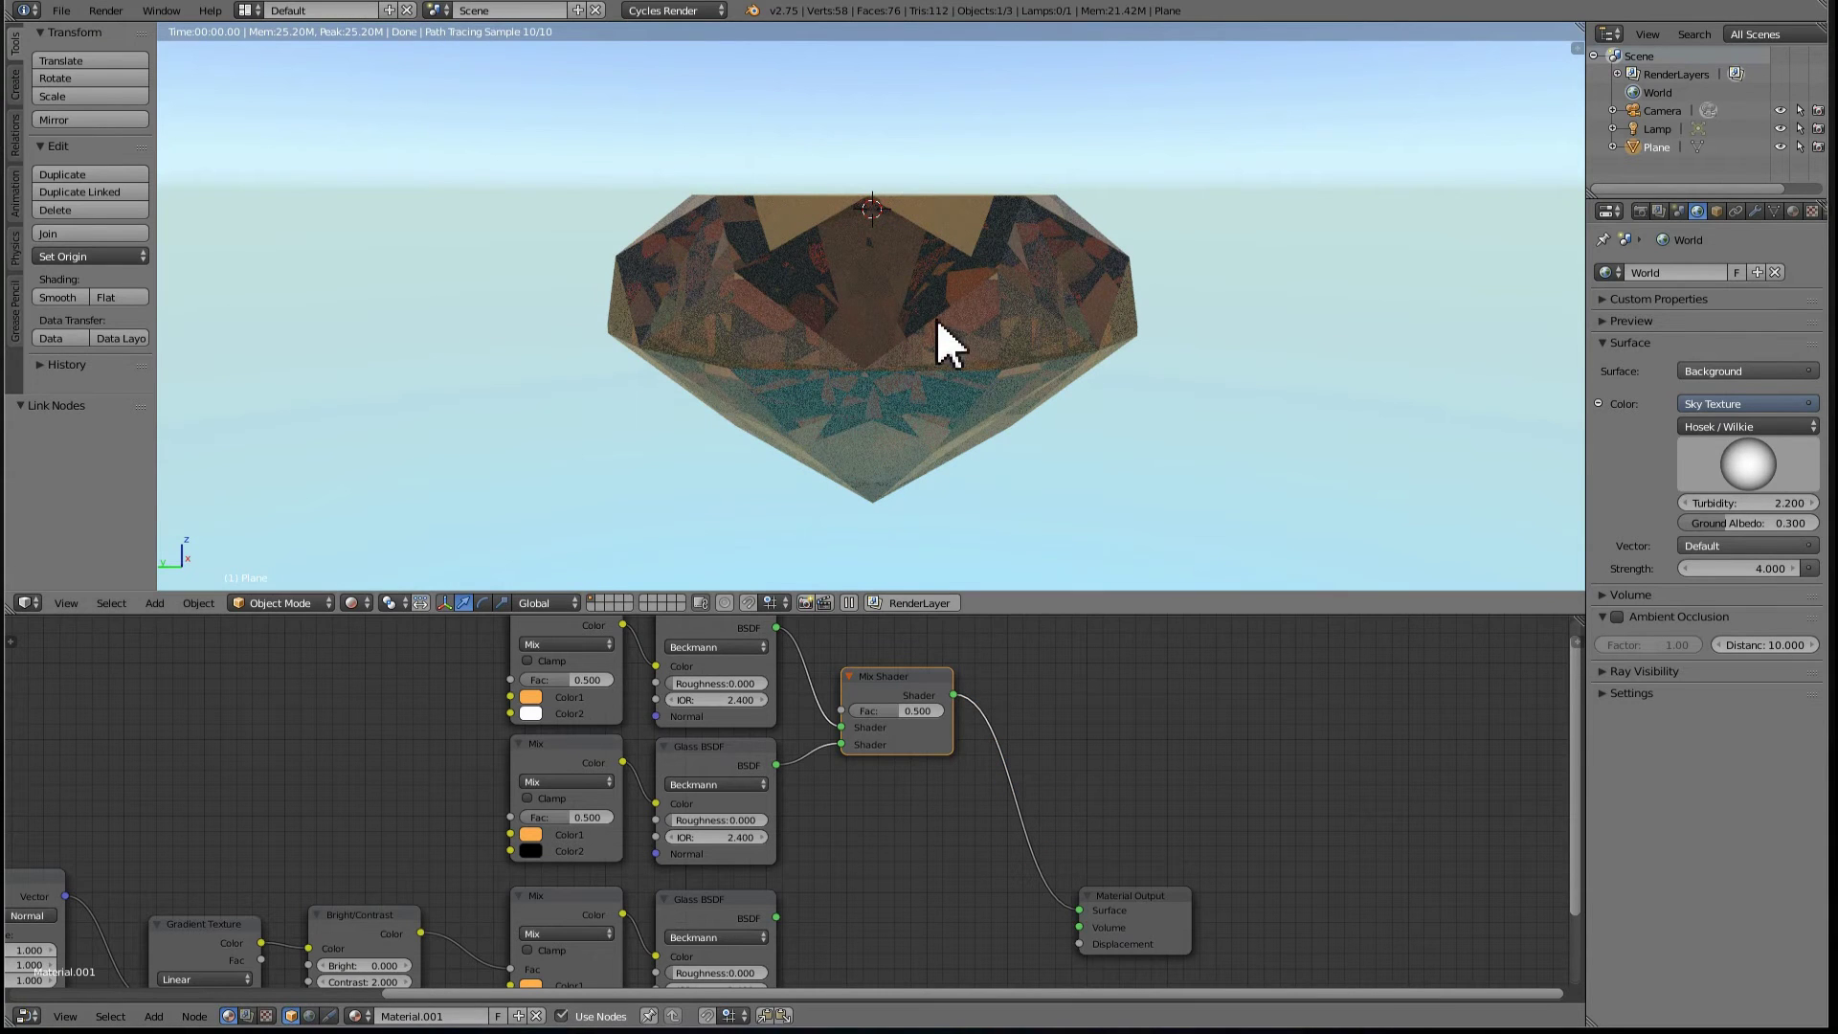
- Set the IOR of the topmost Glass BSDF node to 1.8
middle_drag(940, 336, 989, 296)
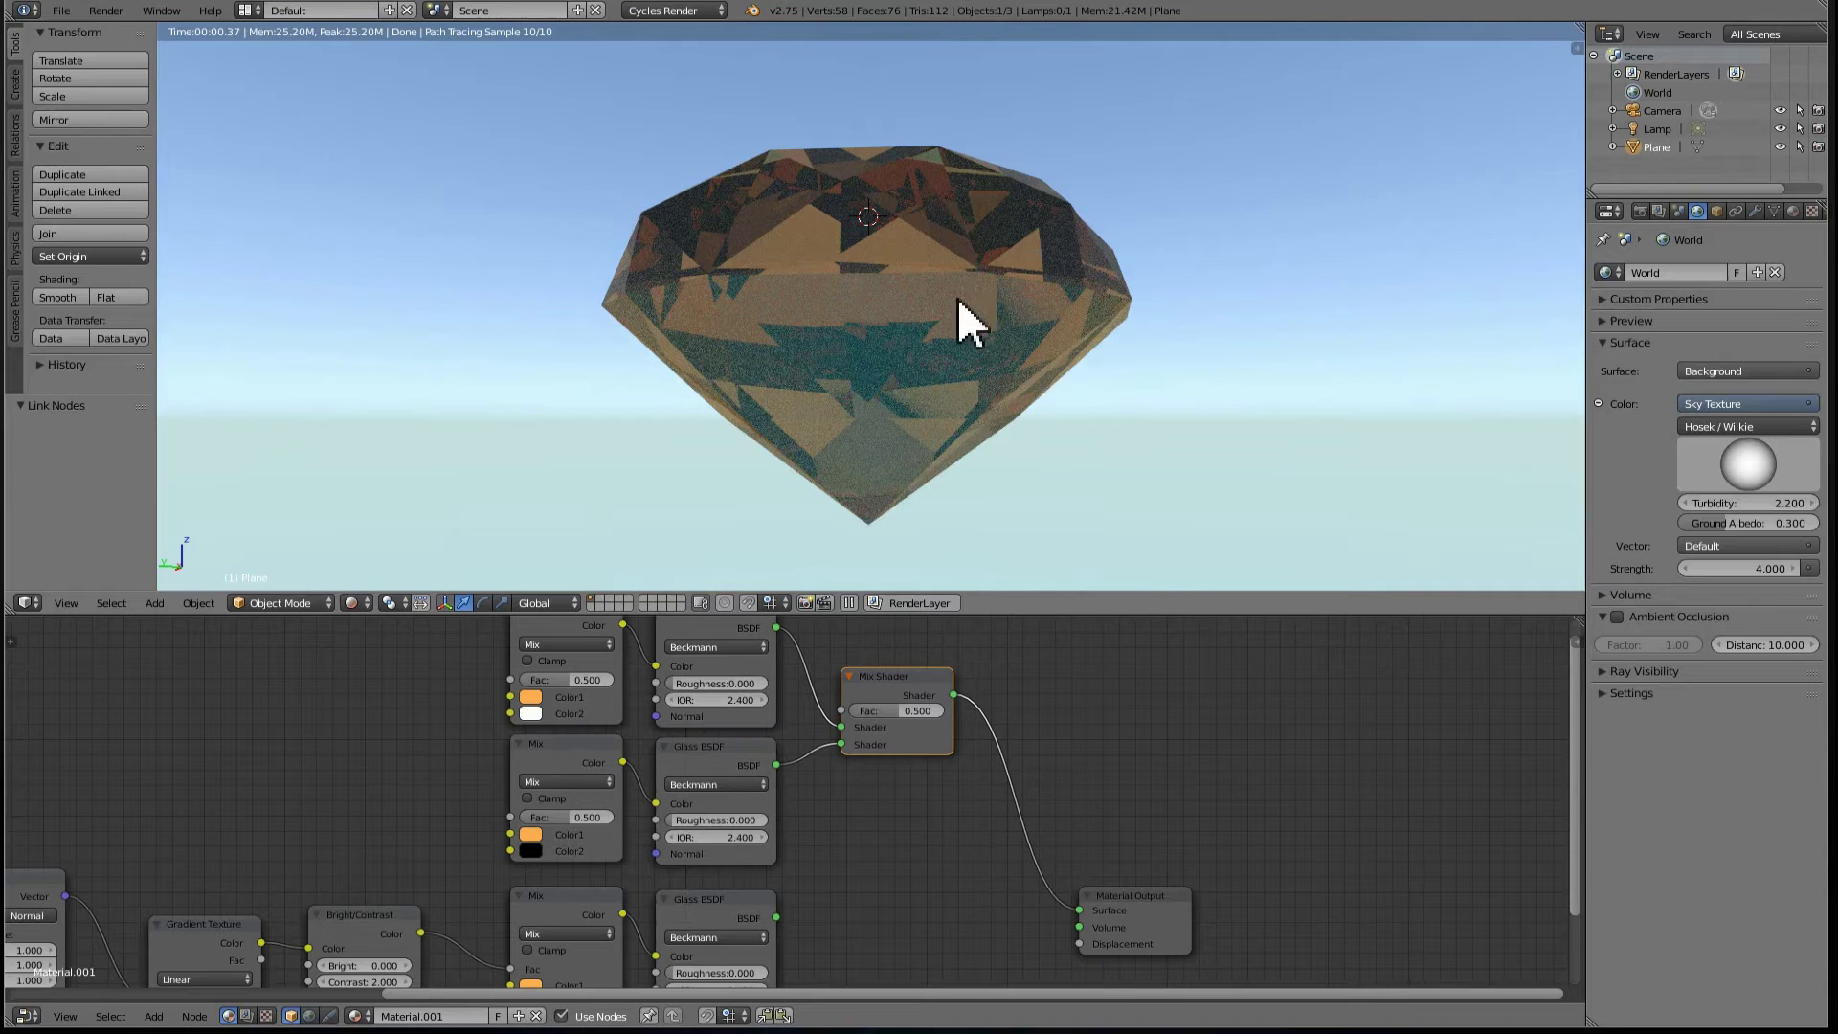
scroll(850, 715, up, 2)
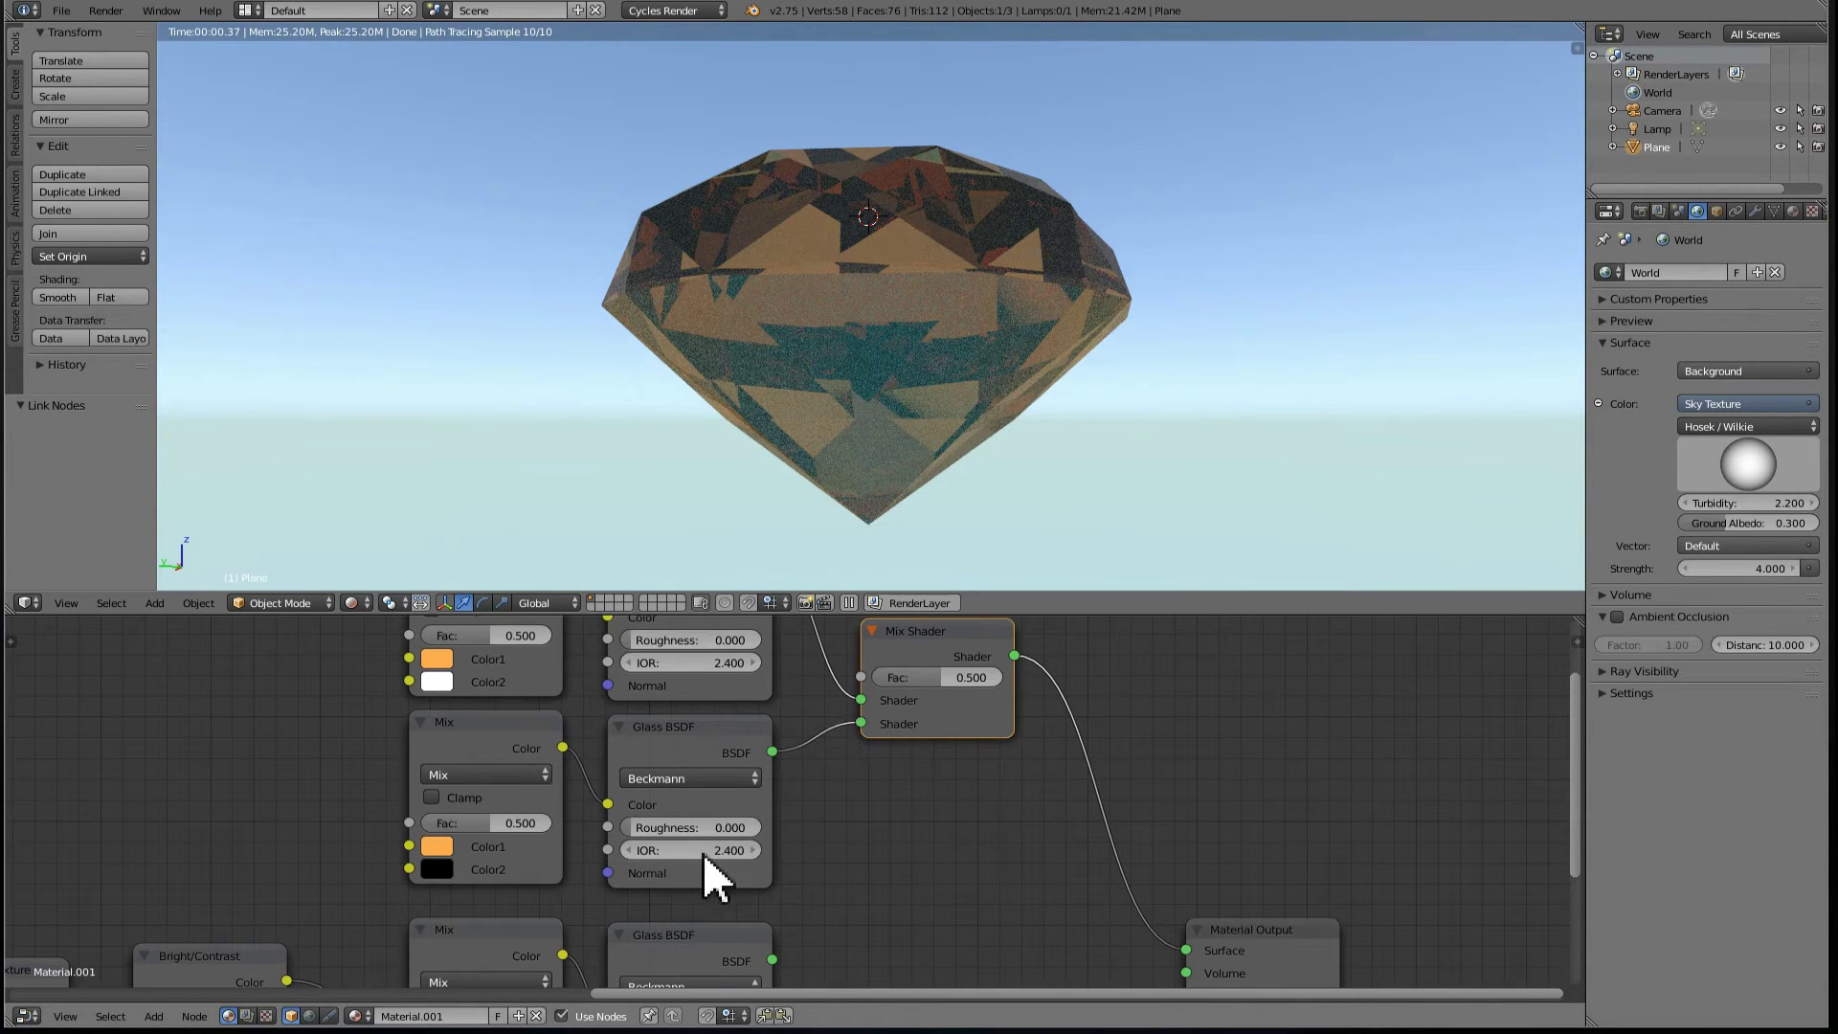
middle_drag(914, 760, 958, 831)
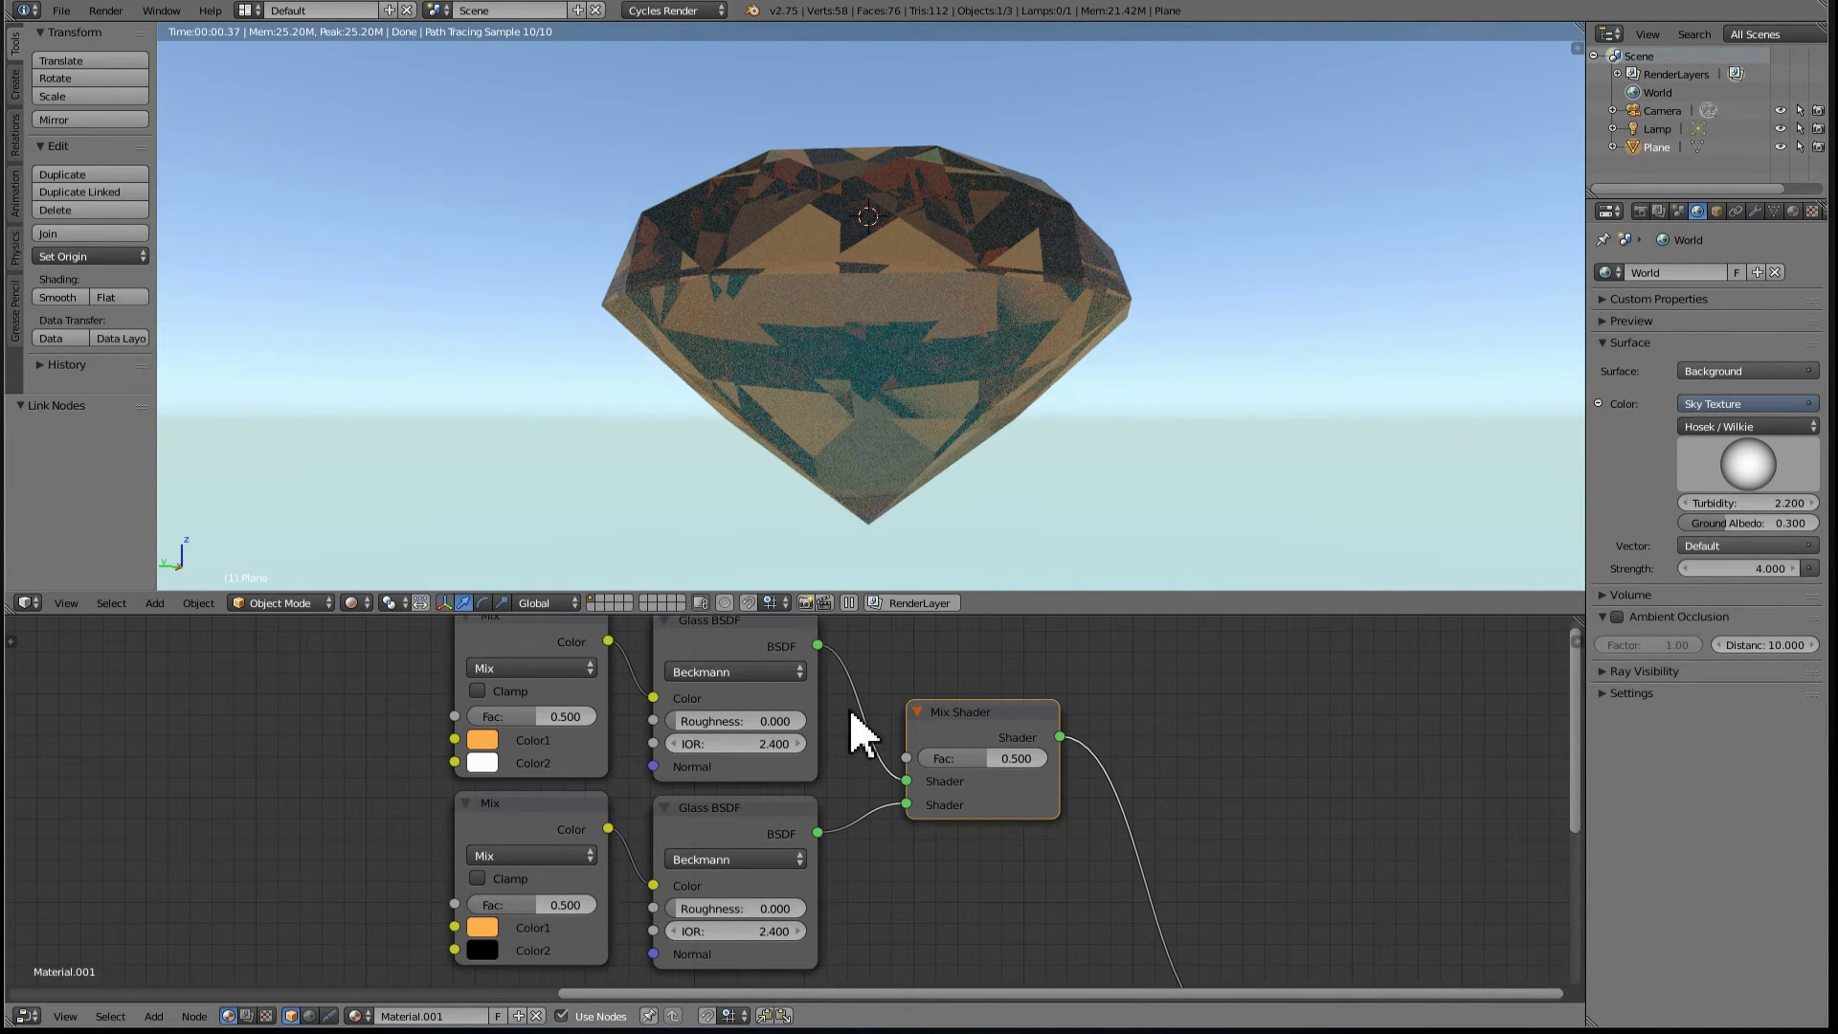
click(722, 744)
text(1)
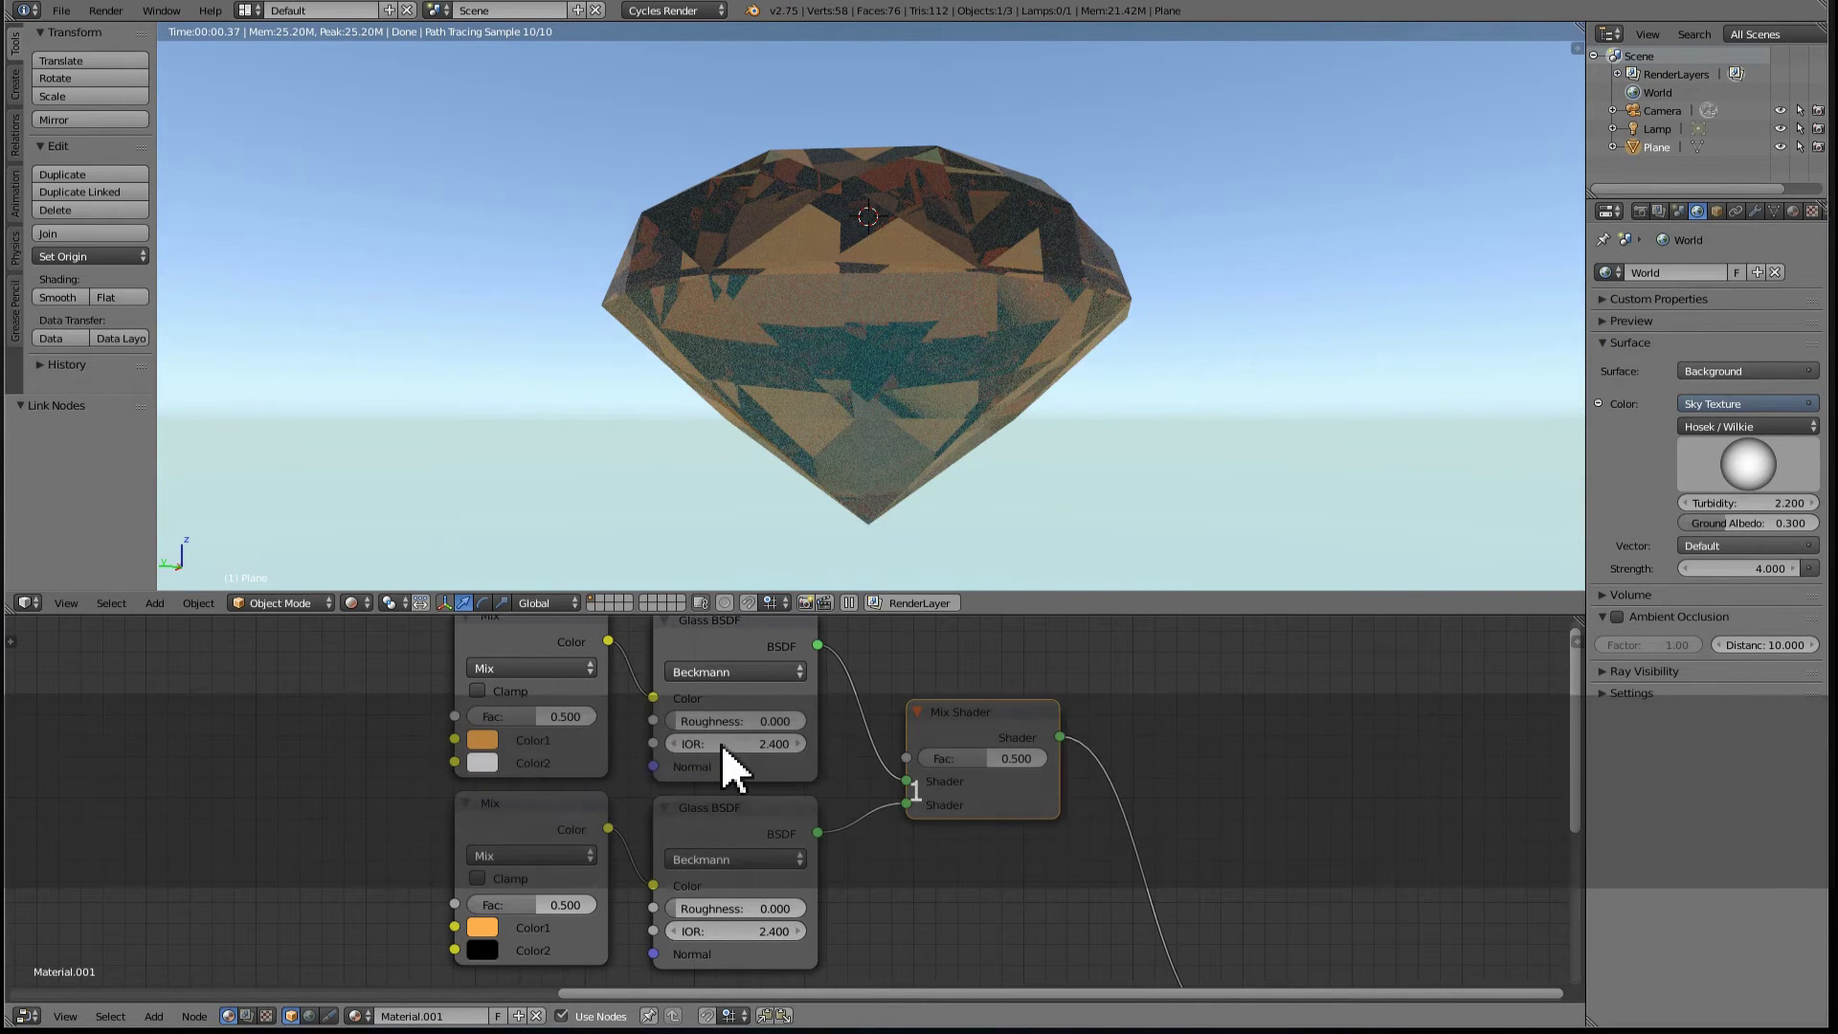
text(.)
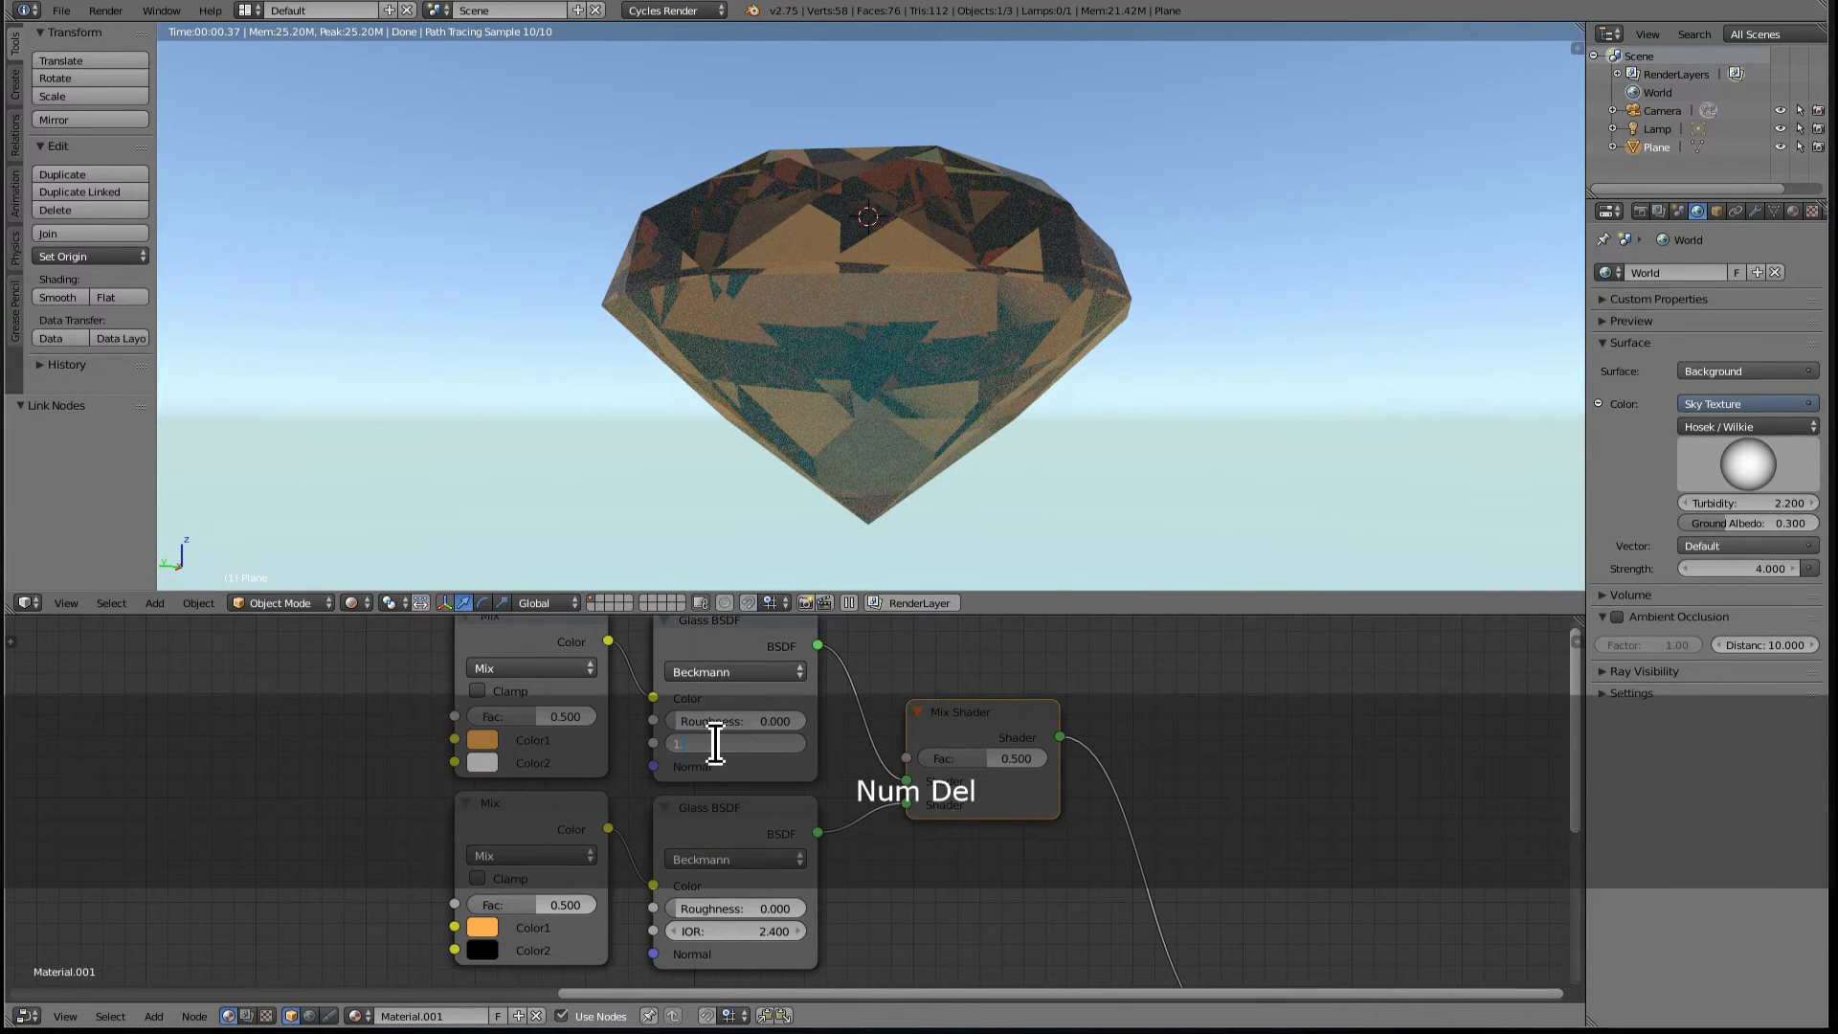
text(8)
key(Return)
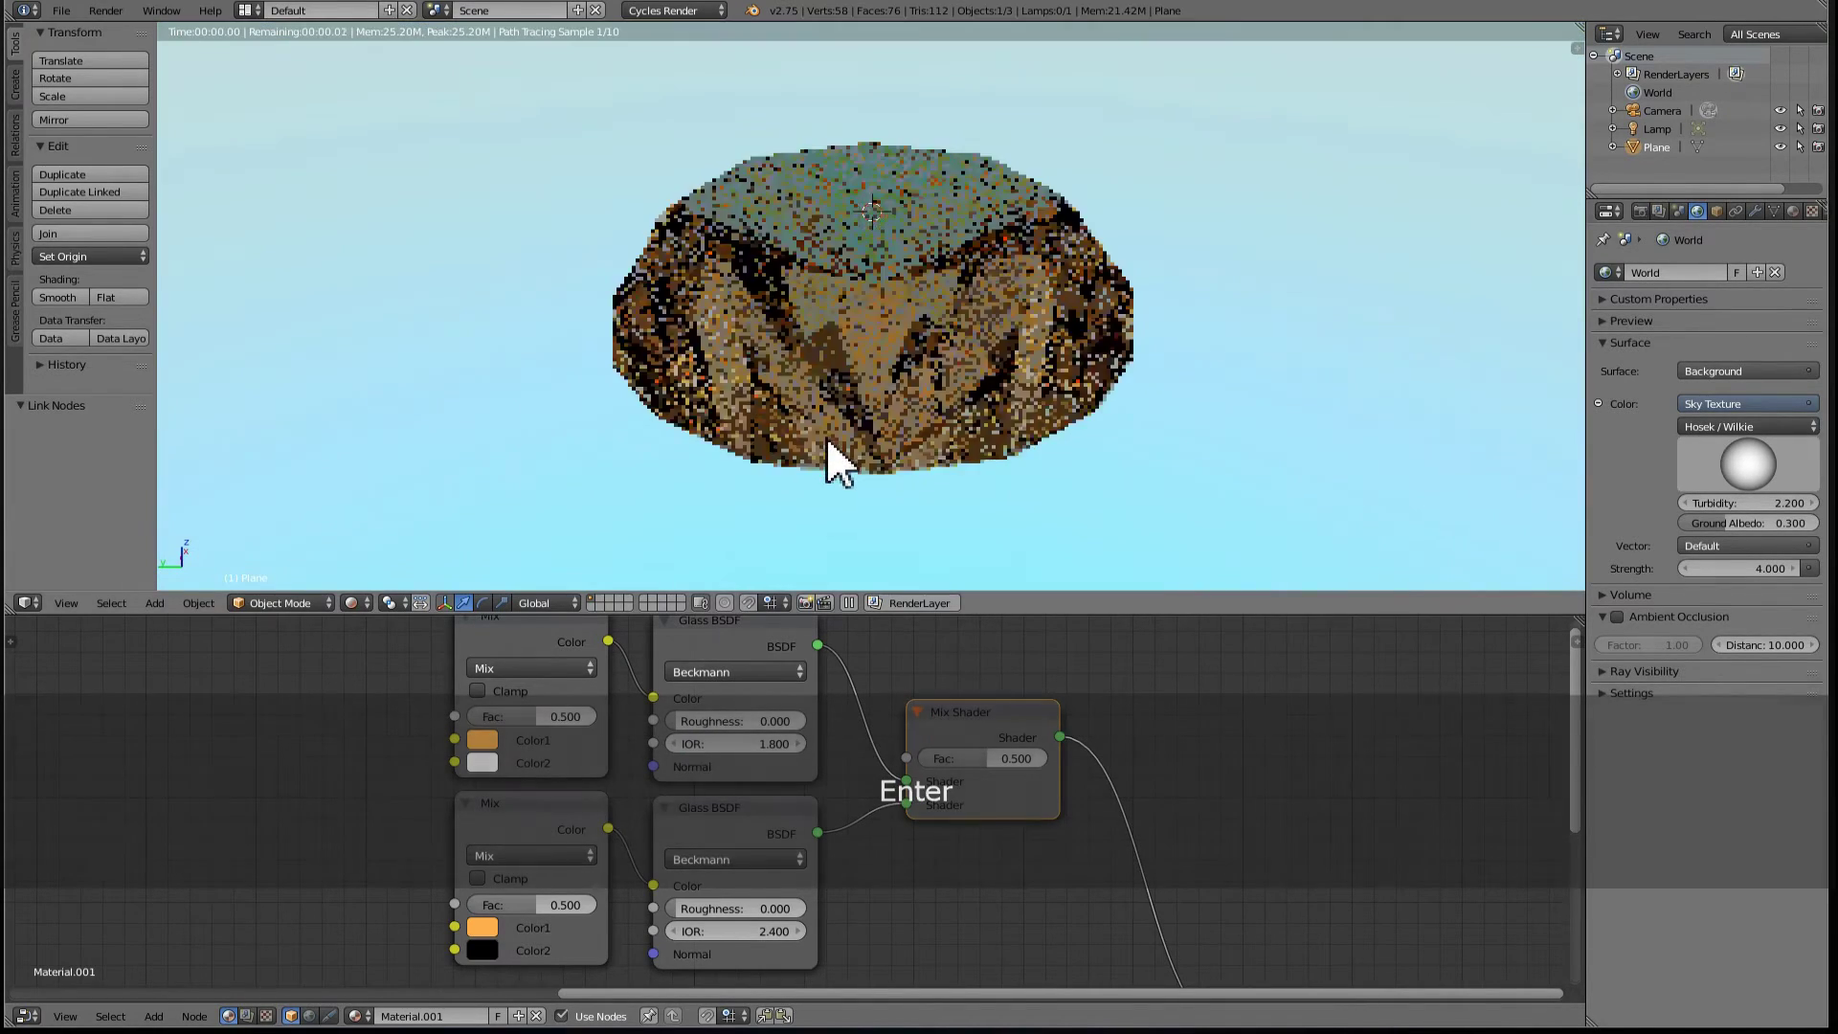
- Add a plane and raise it about 1.62 units along Z above the diamond
middle_drag(860, 485, 821, 480)
scroll(807, 438, down, 2)
key(shift+a)
mouse_move(821, 469)
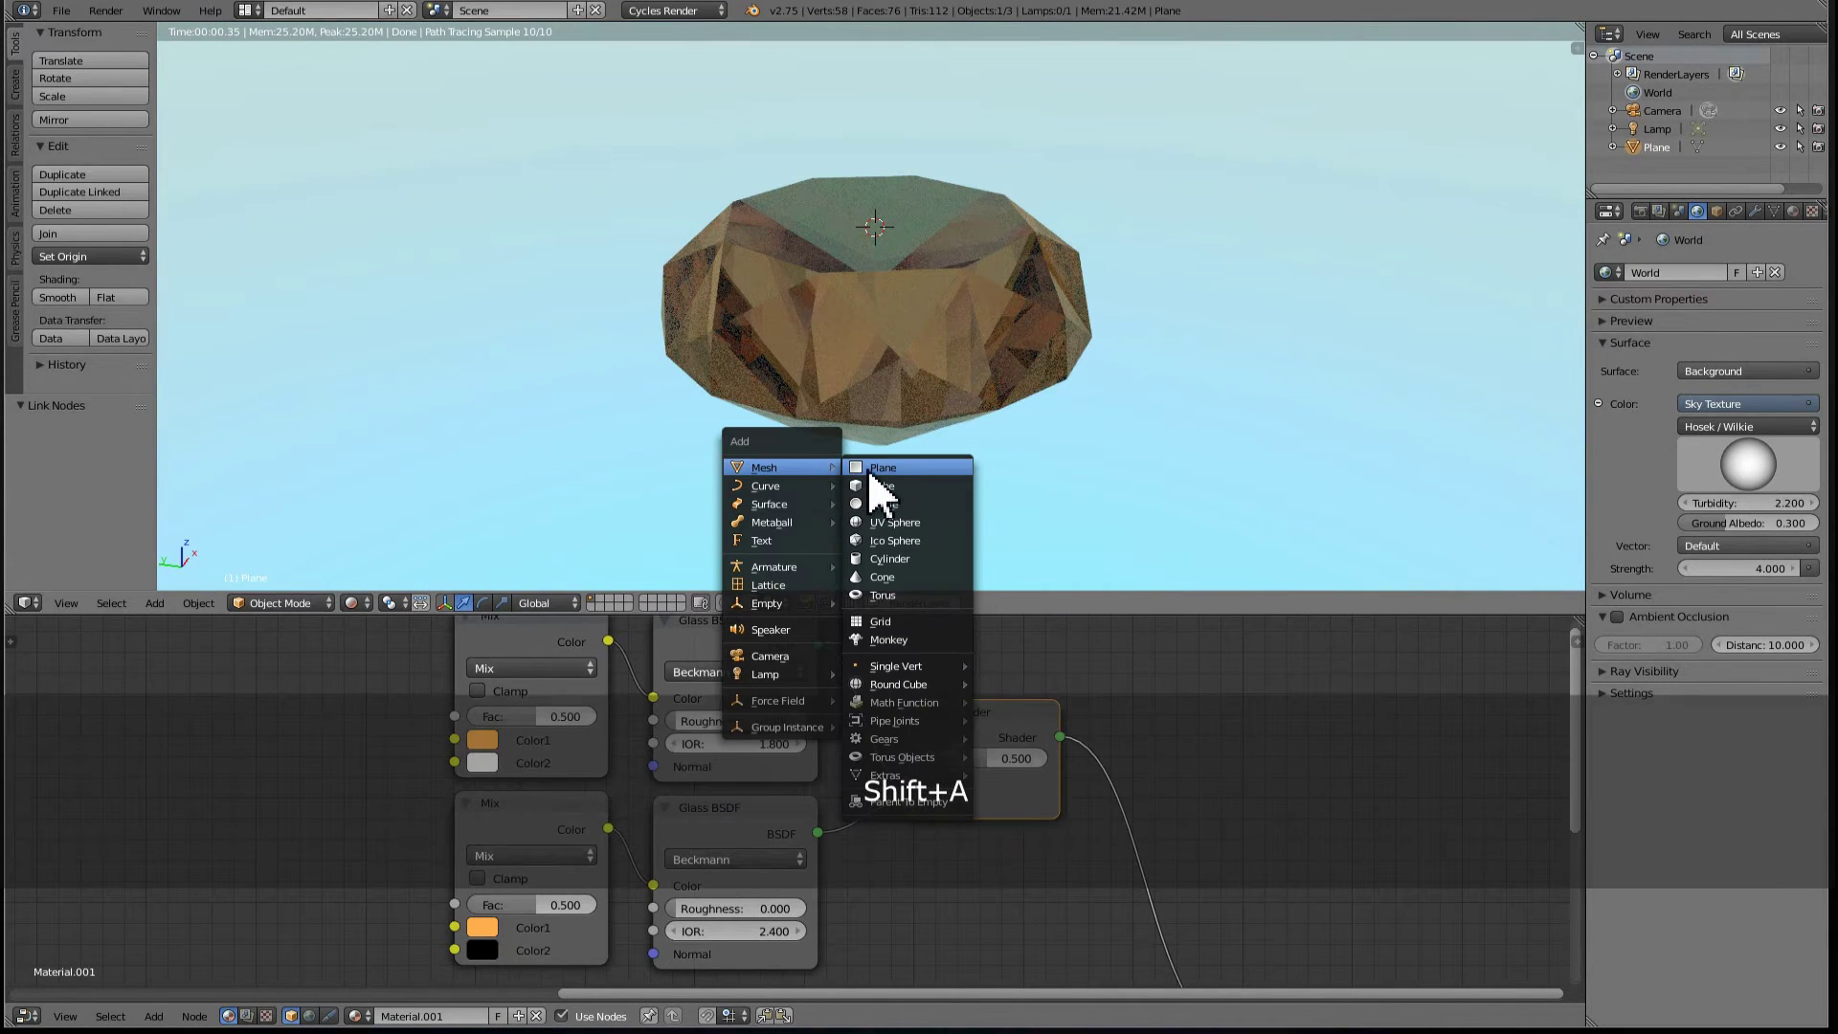
click(869, 469)
key(g)
key(z)
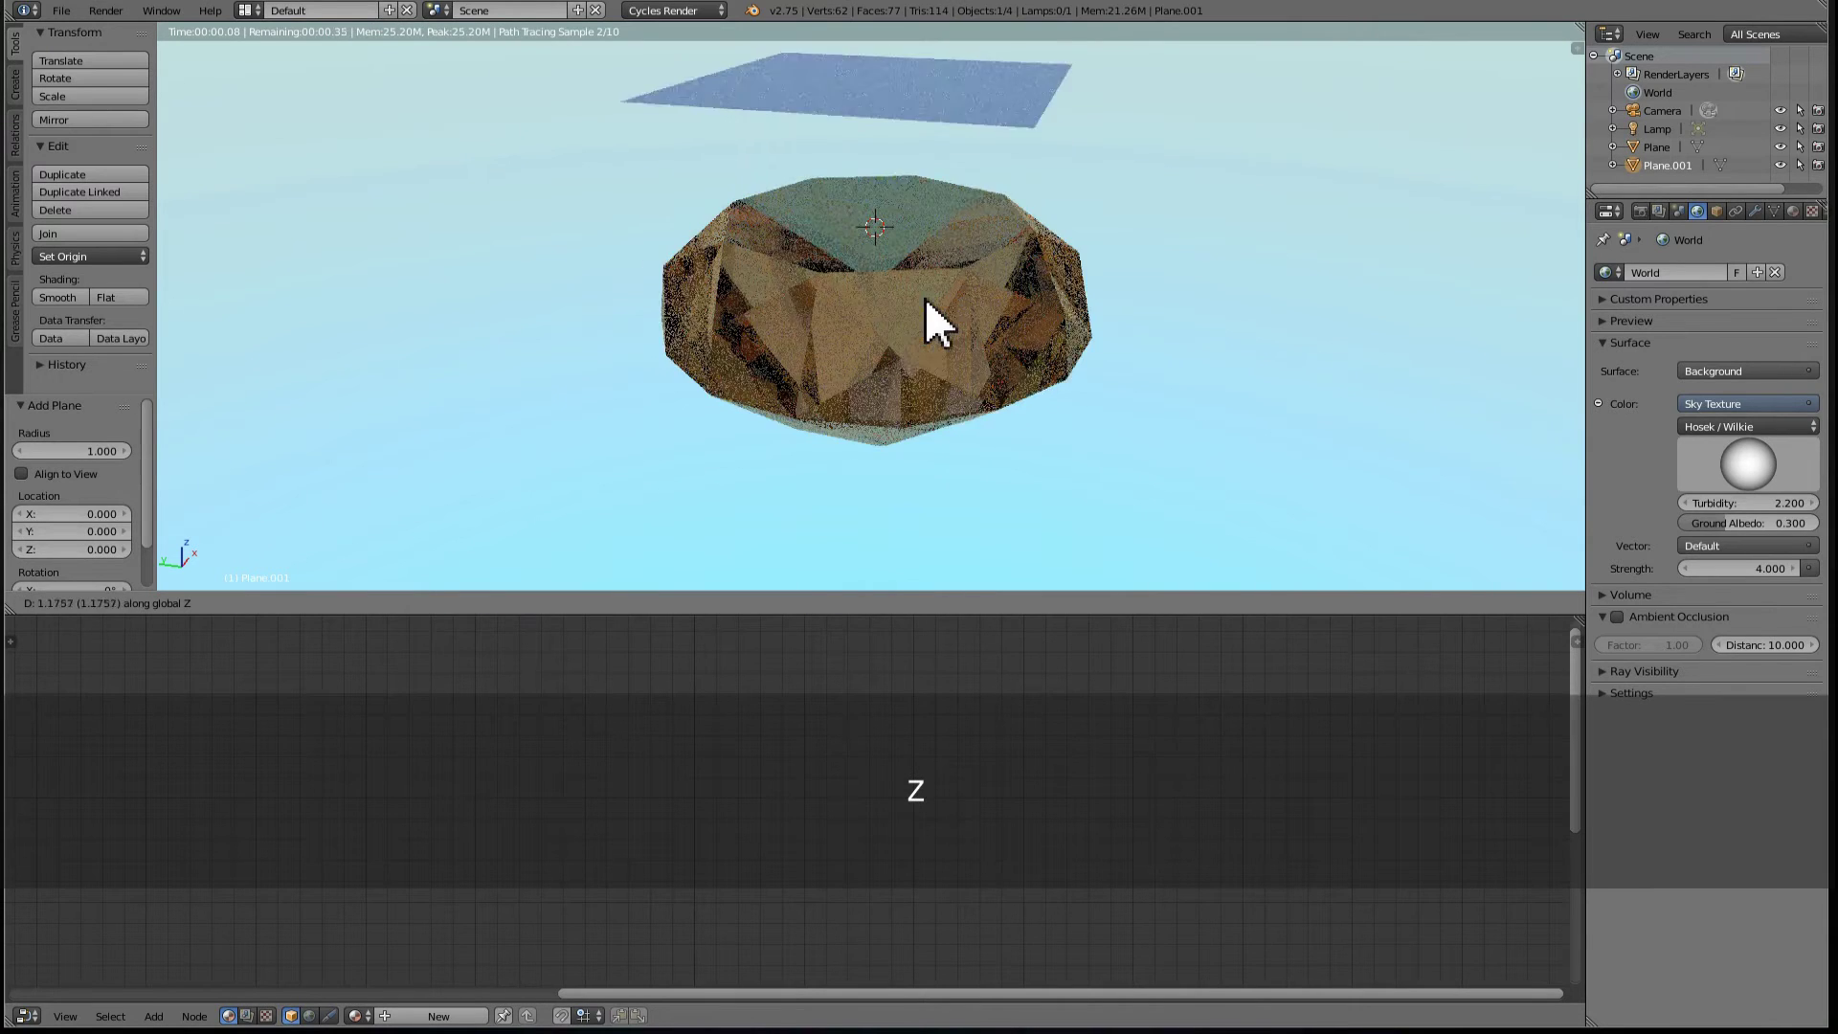
click(939, 250)
- Give the plane a new material with an Emission surface
click(1793, 212)
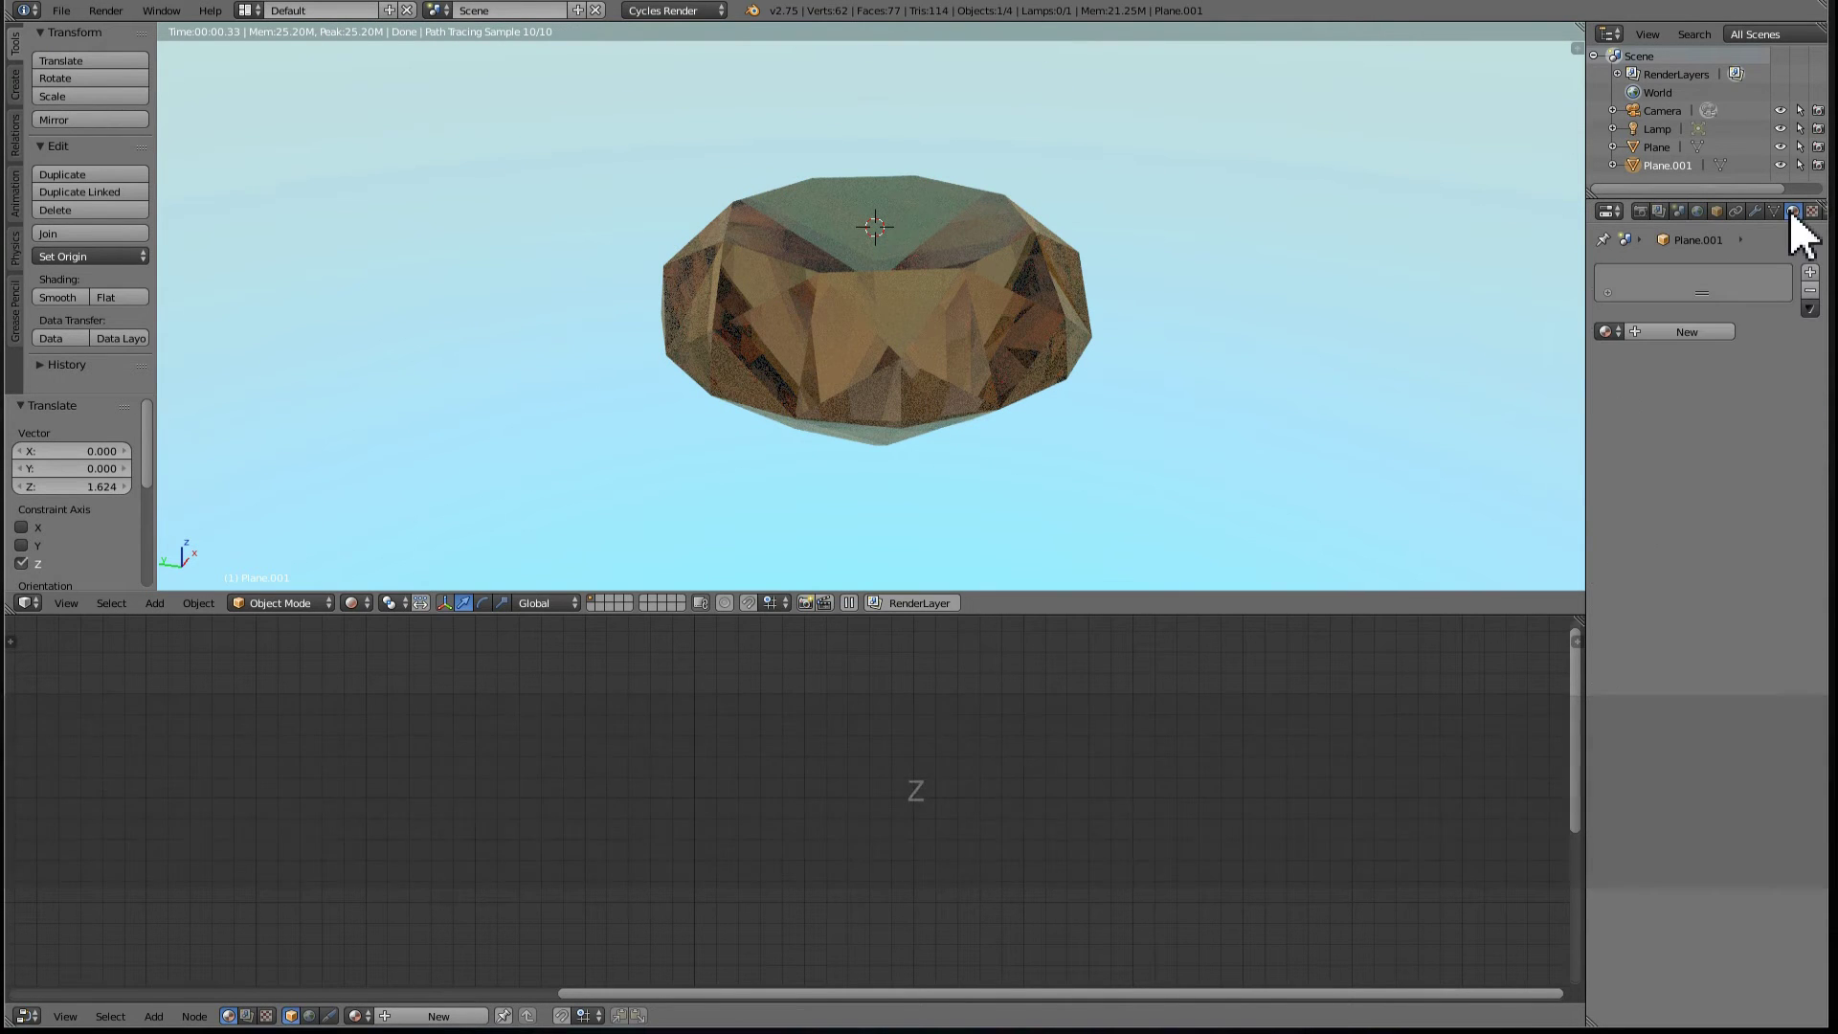
click(1698, 335)
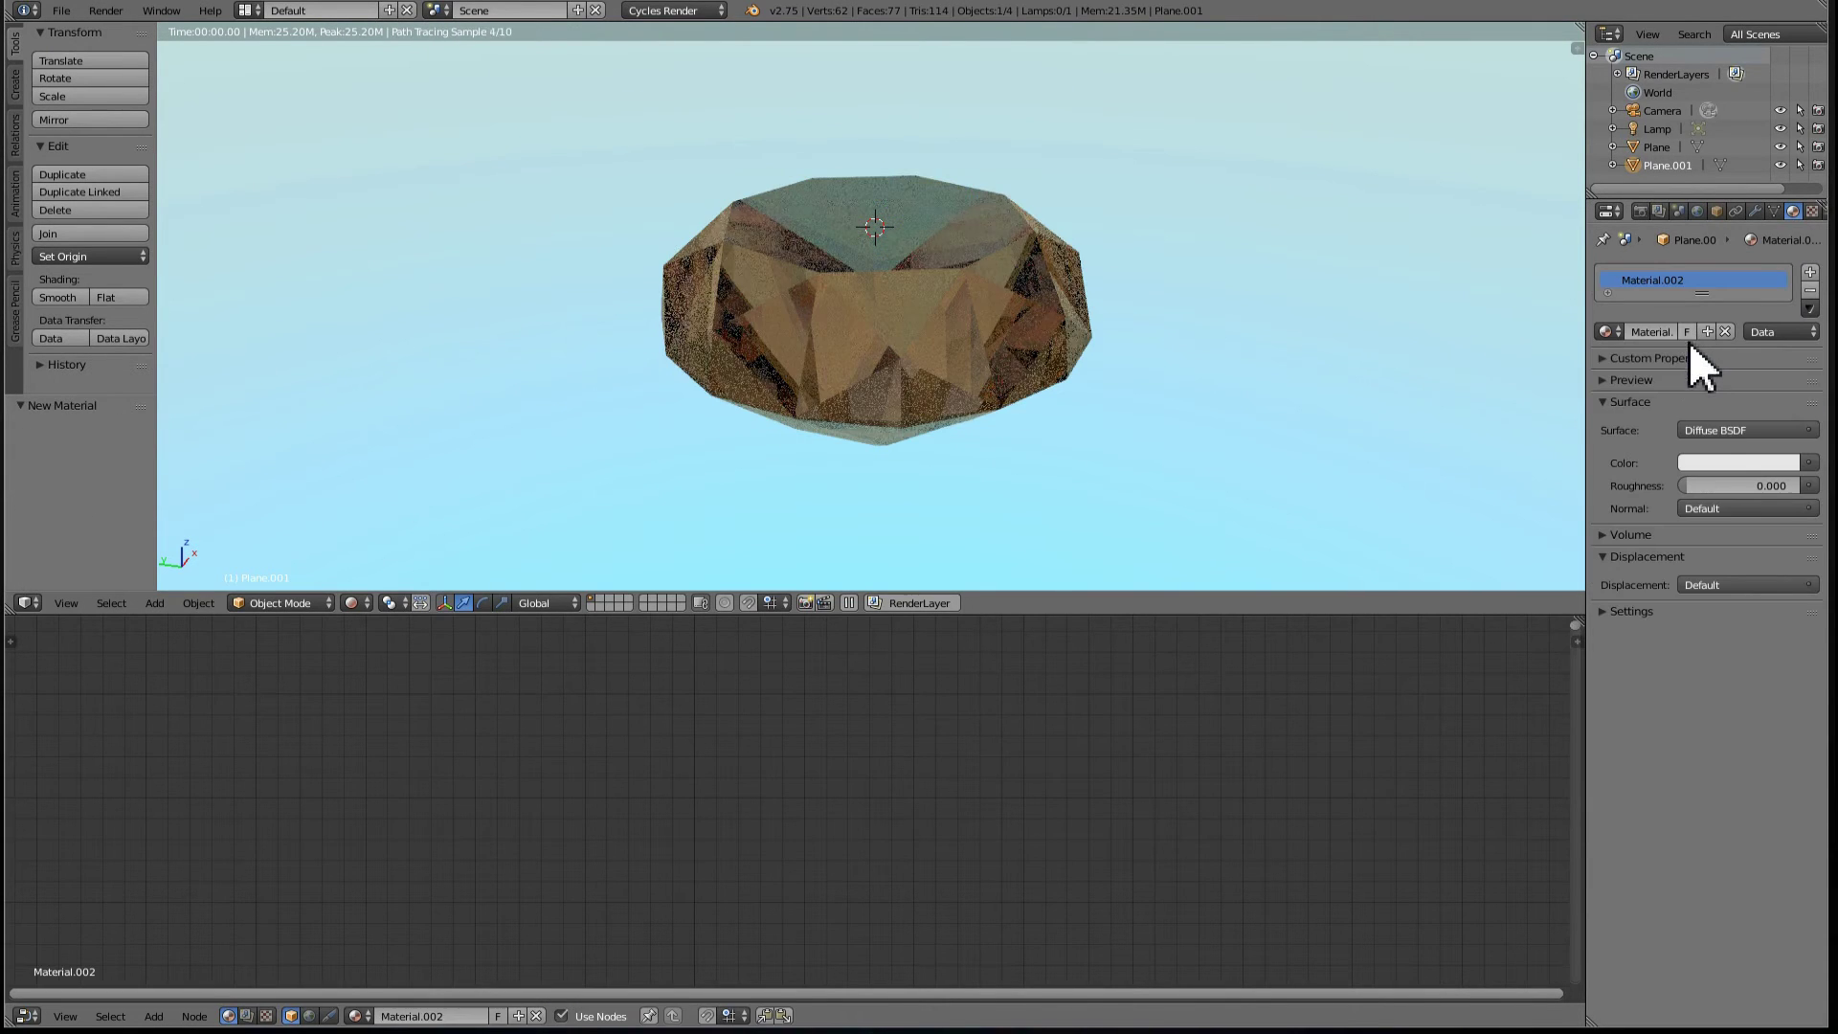
click(1720, 430)
key(e)
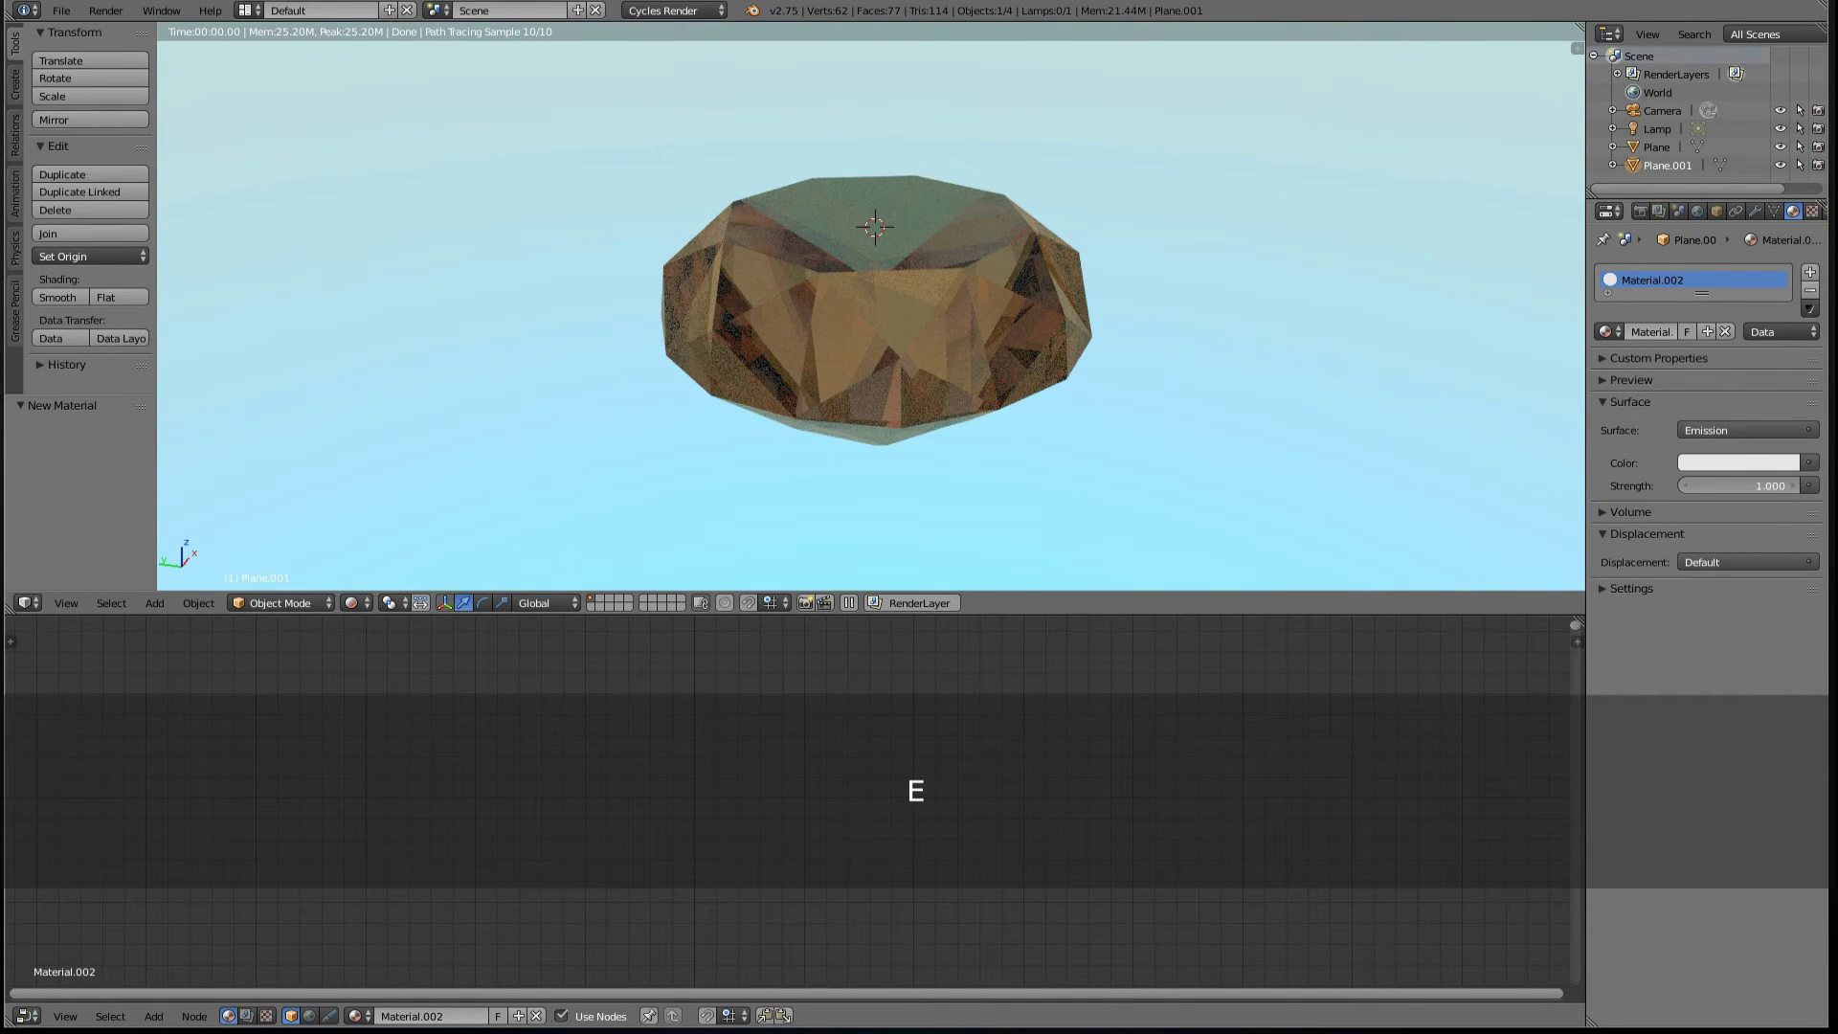
- Try an Emission strength of 5 on the plane's material, and set it to 7
click(1720, 485)
text(5)
key(Return)
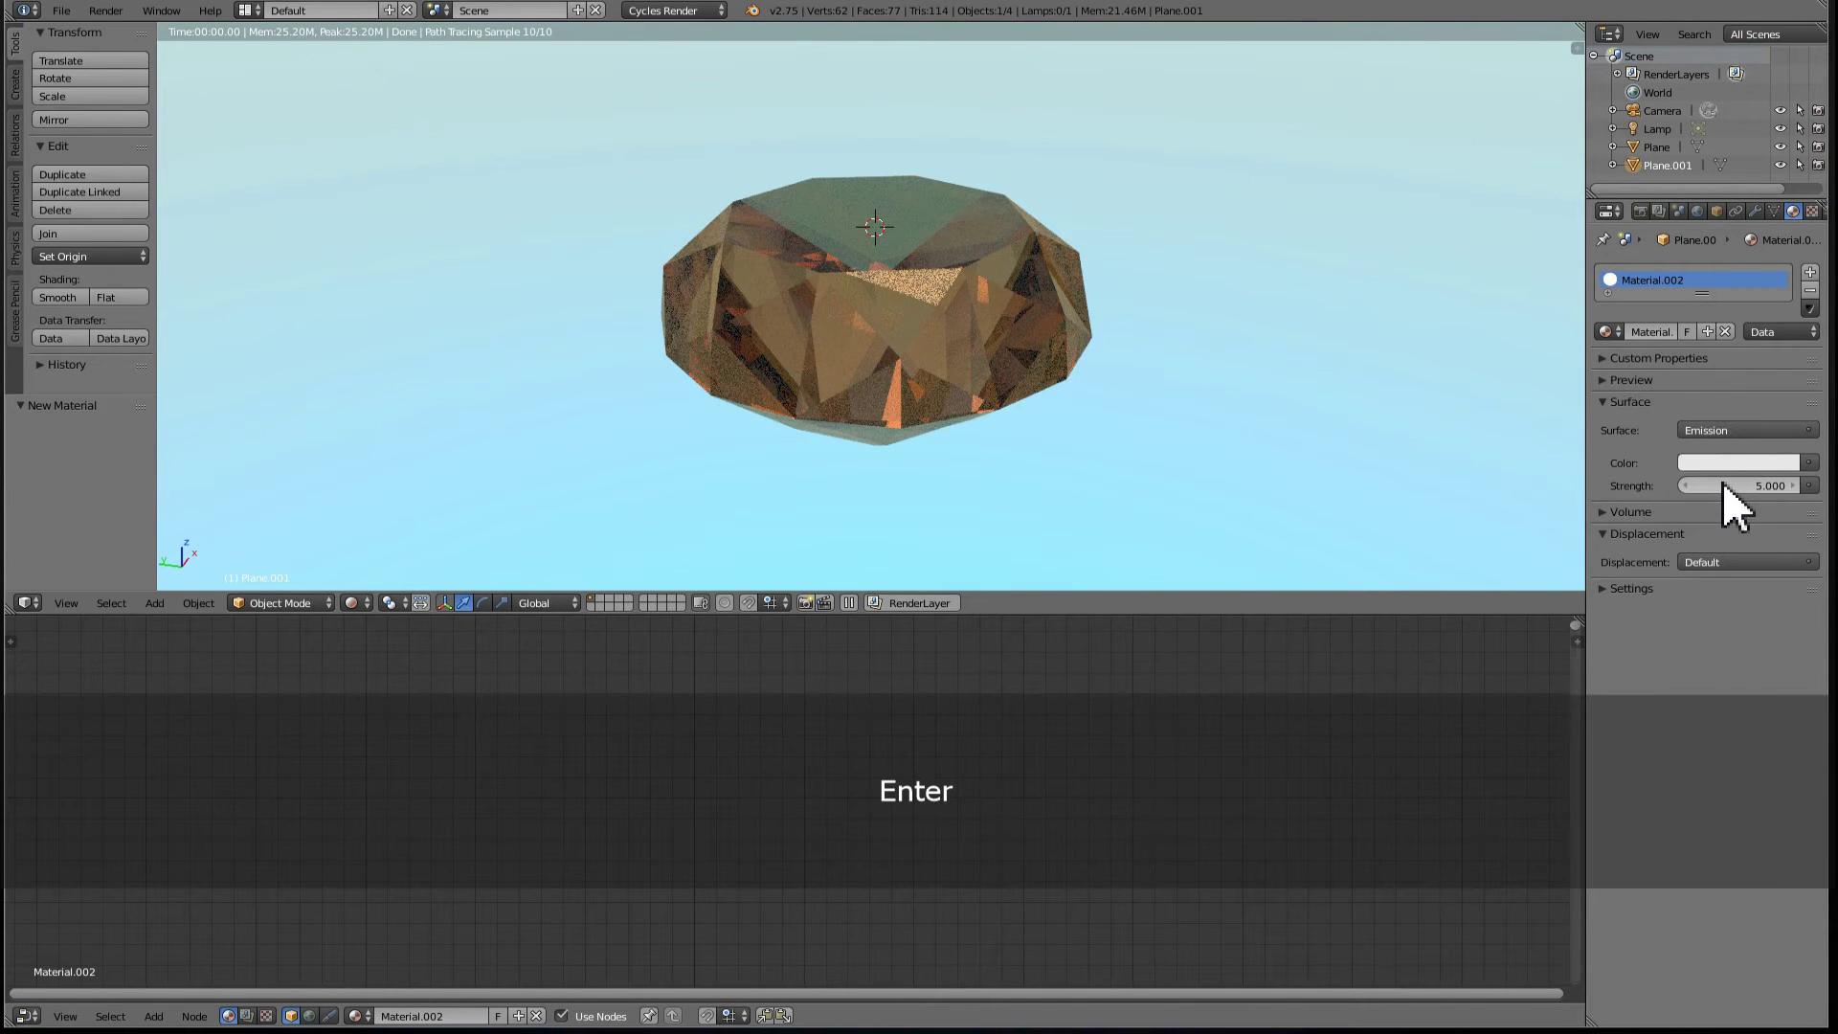
middle_drag(1158, 263, 1157, 258)
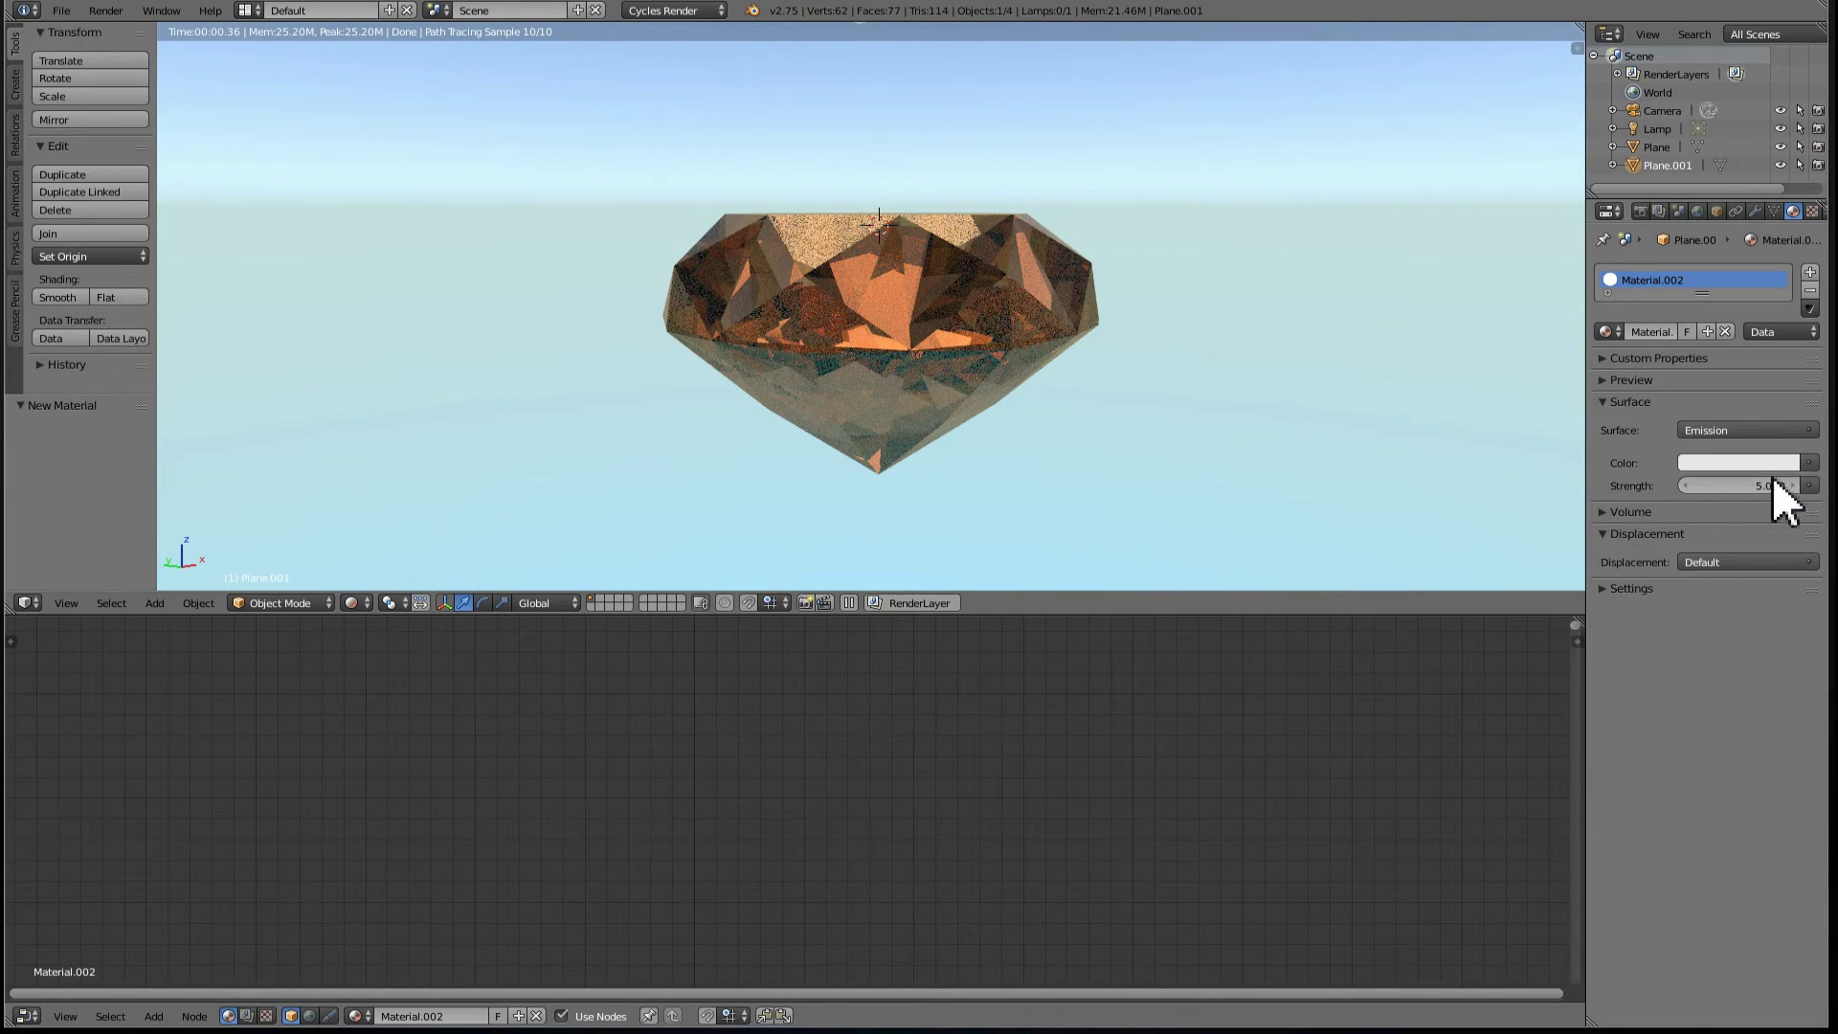
text(7)
key(Return)
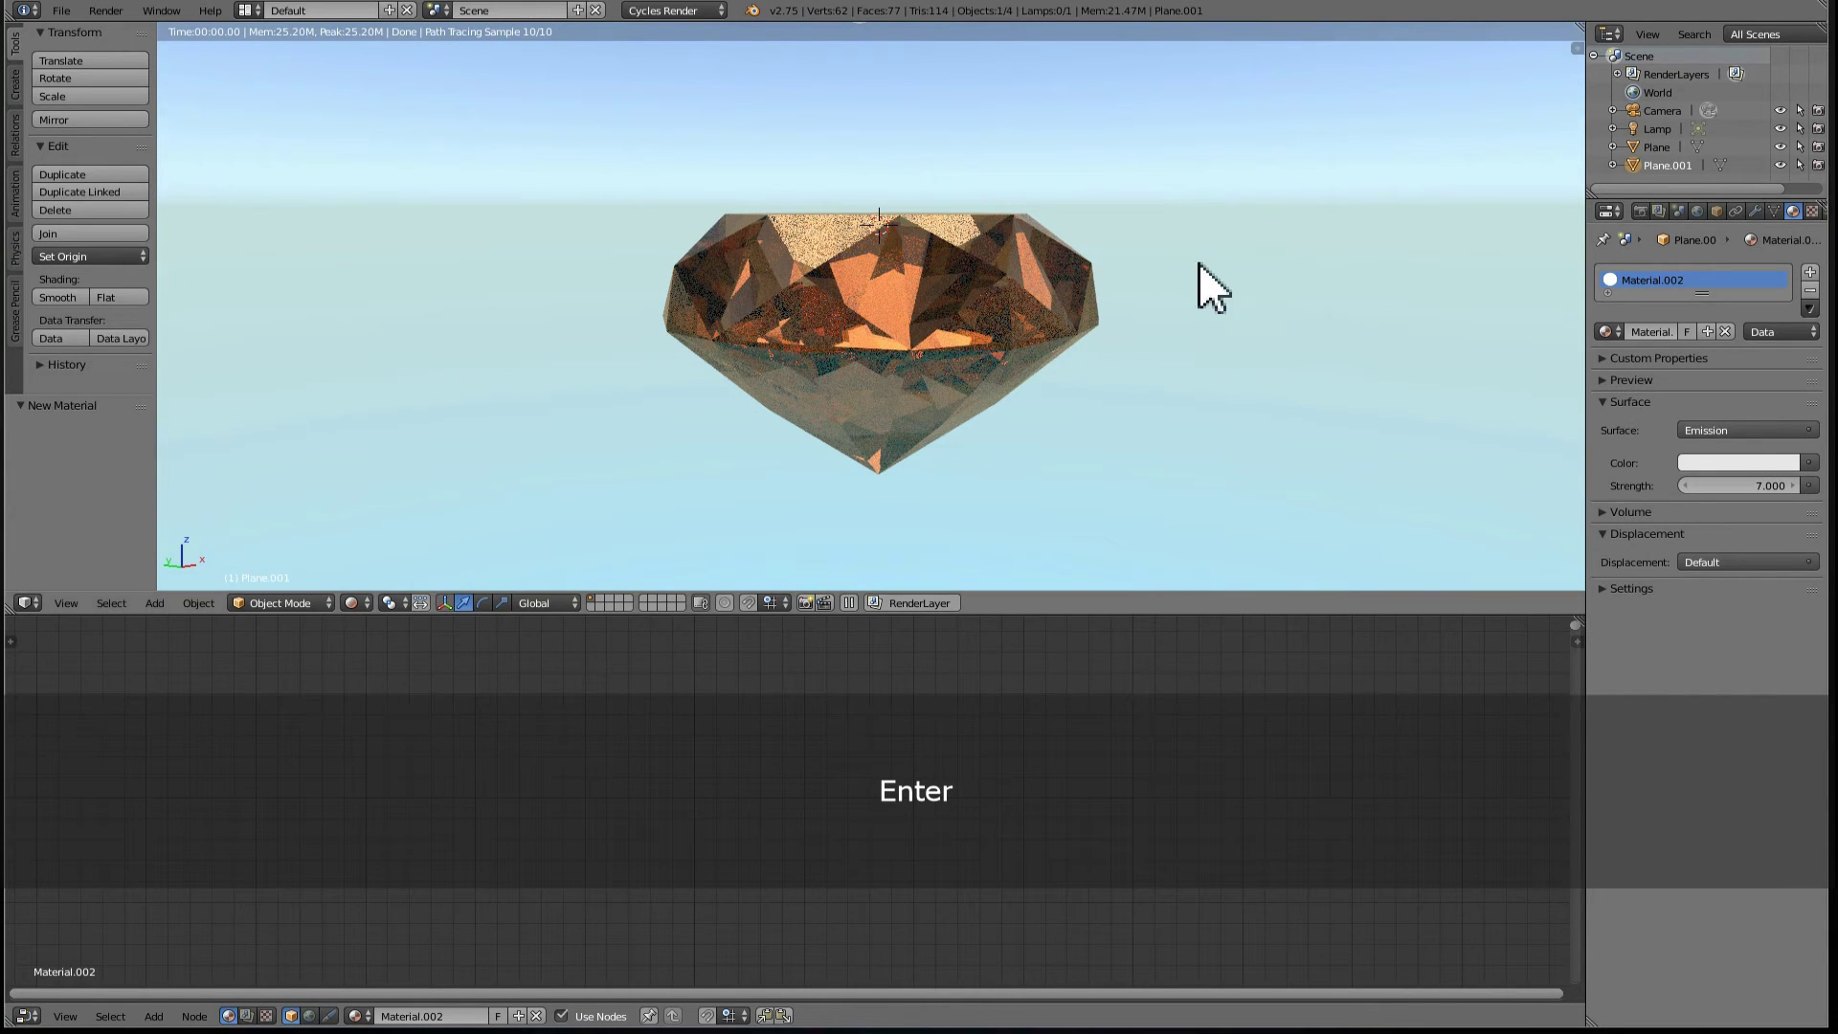
- Scale the emission plane up about 2.6 times and reduce it slightly by a factor of 0.901
key(s)
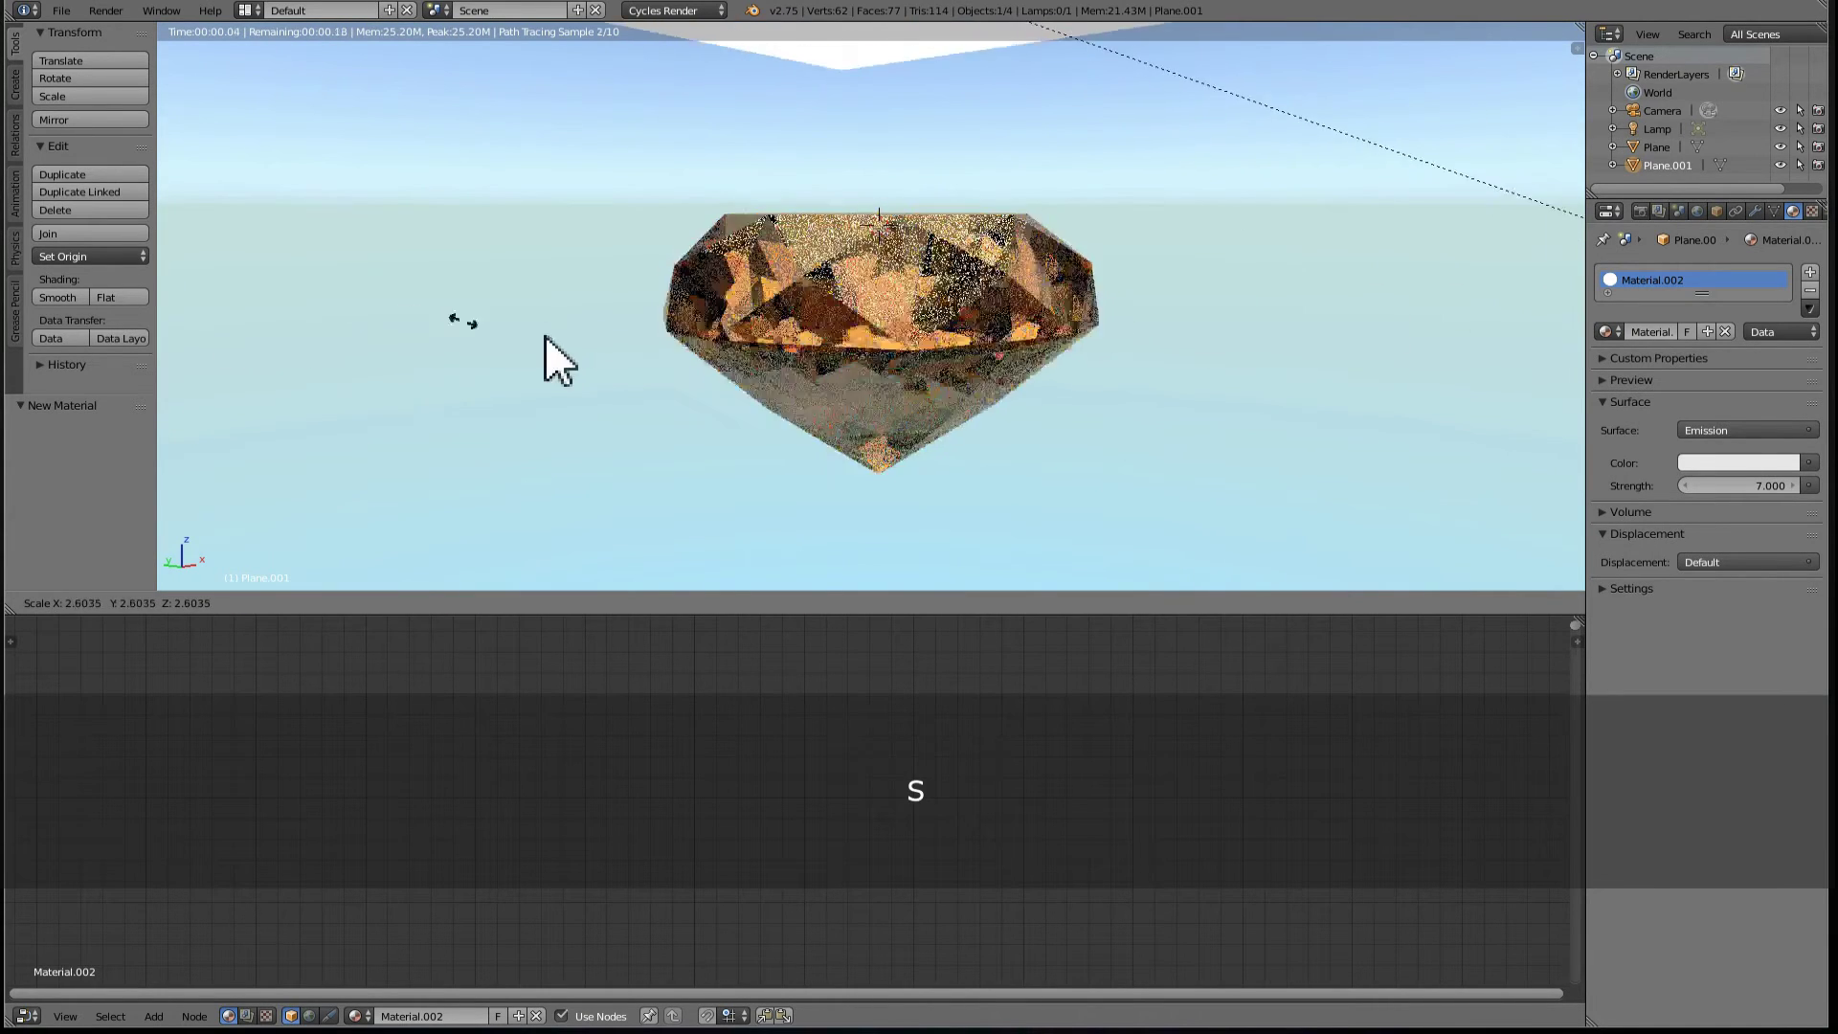
click(565, 357)
key(s)
click(1121, 345)
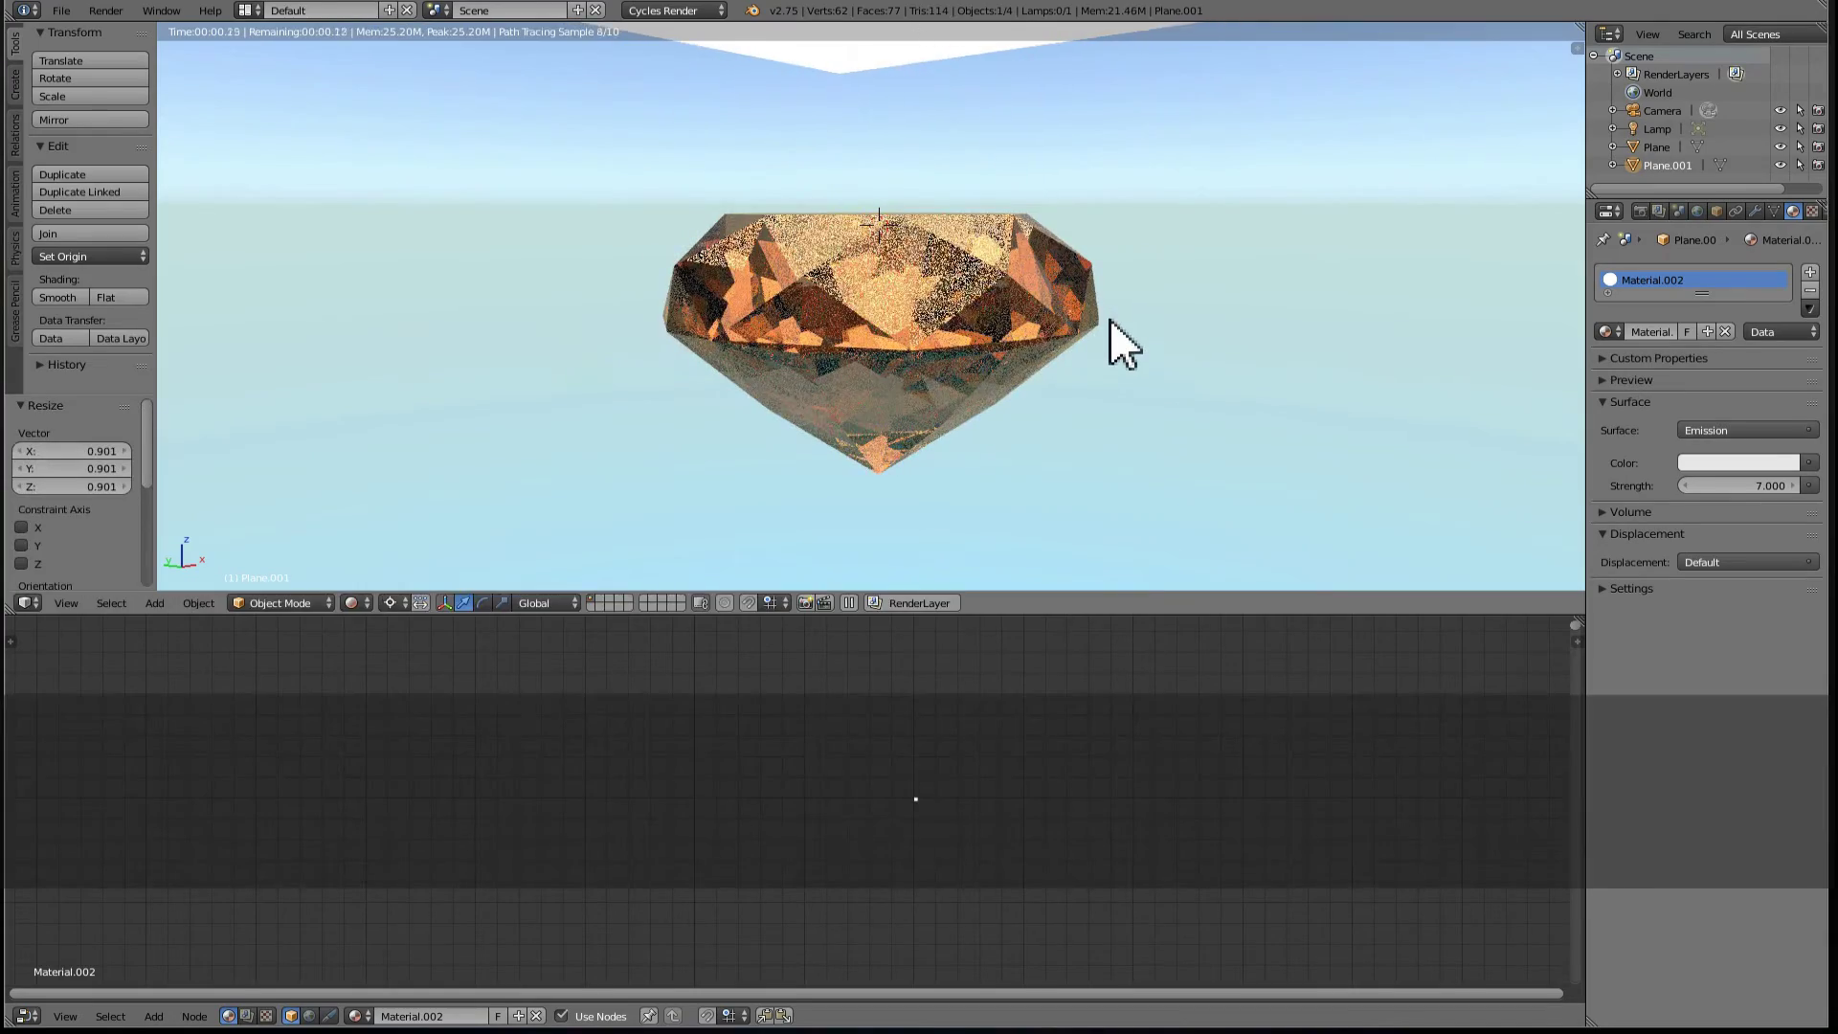
- Rotate the emission plane about 30° around the global X axis
key(r)
key(x)
key(y)
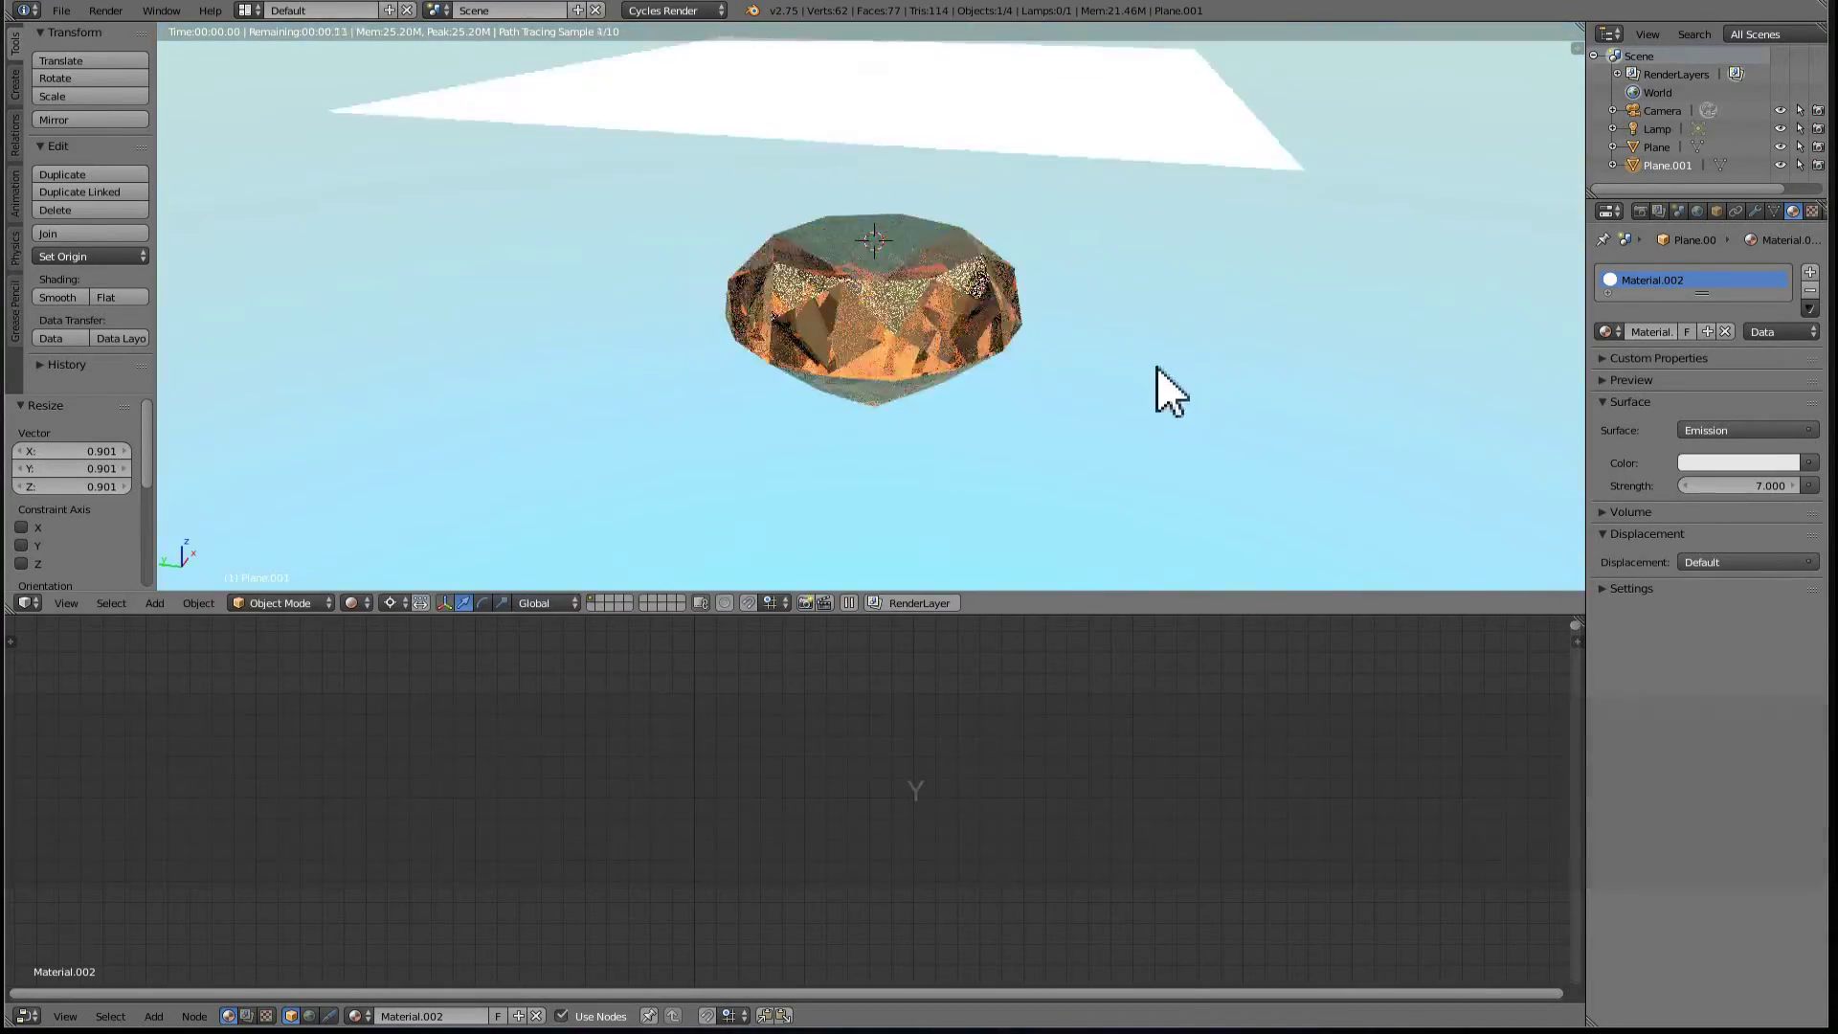
key(x)
click(1213, 67)
- Scale the emission plane up by a factor of 1.872
key(s)
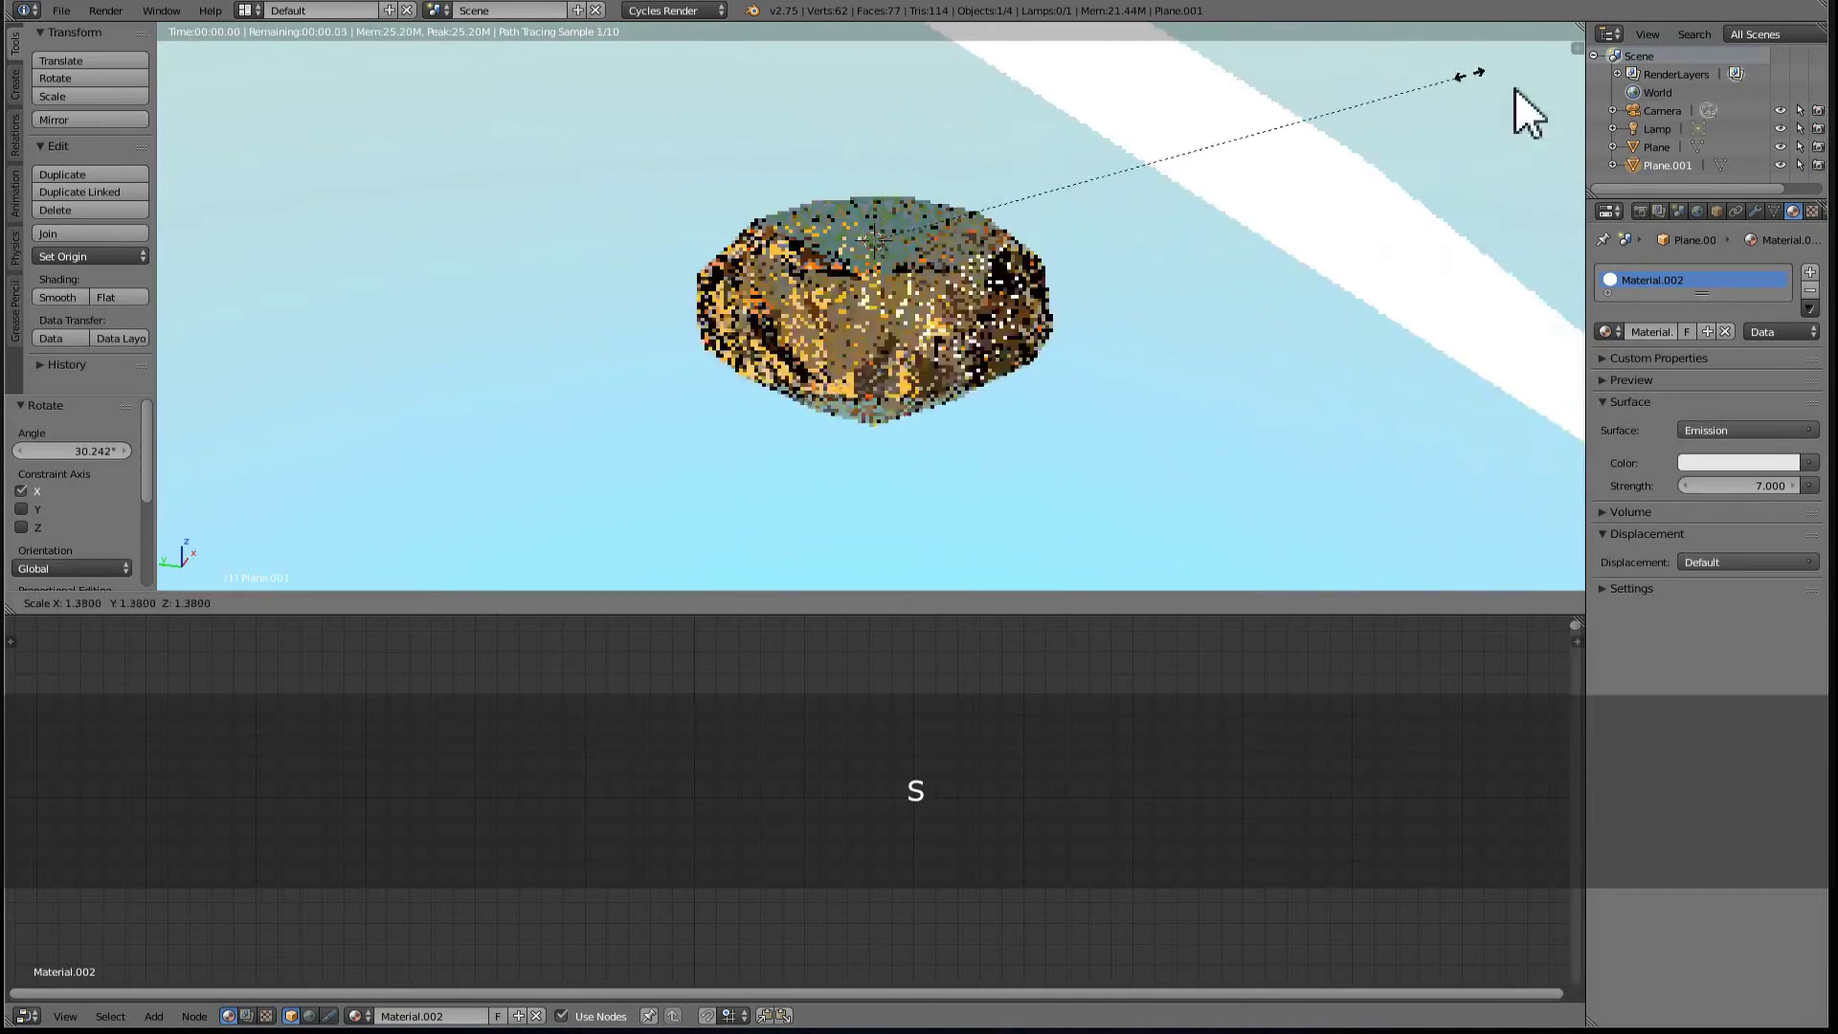
click(435, 143)
- Select the diamond and examine the Mix and Glass BSDF branches feeding its material's Mix Shader
right_click(837, 337)
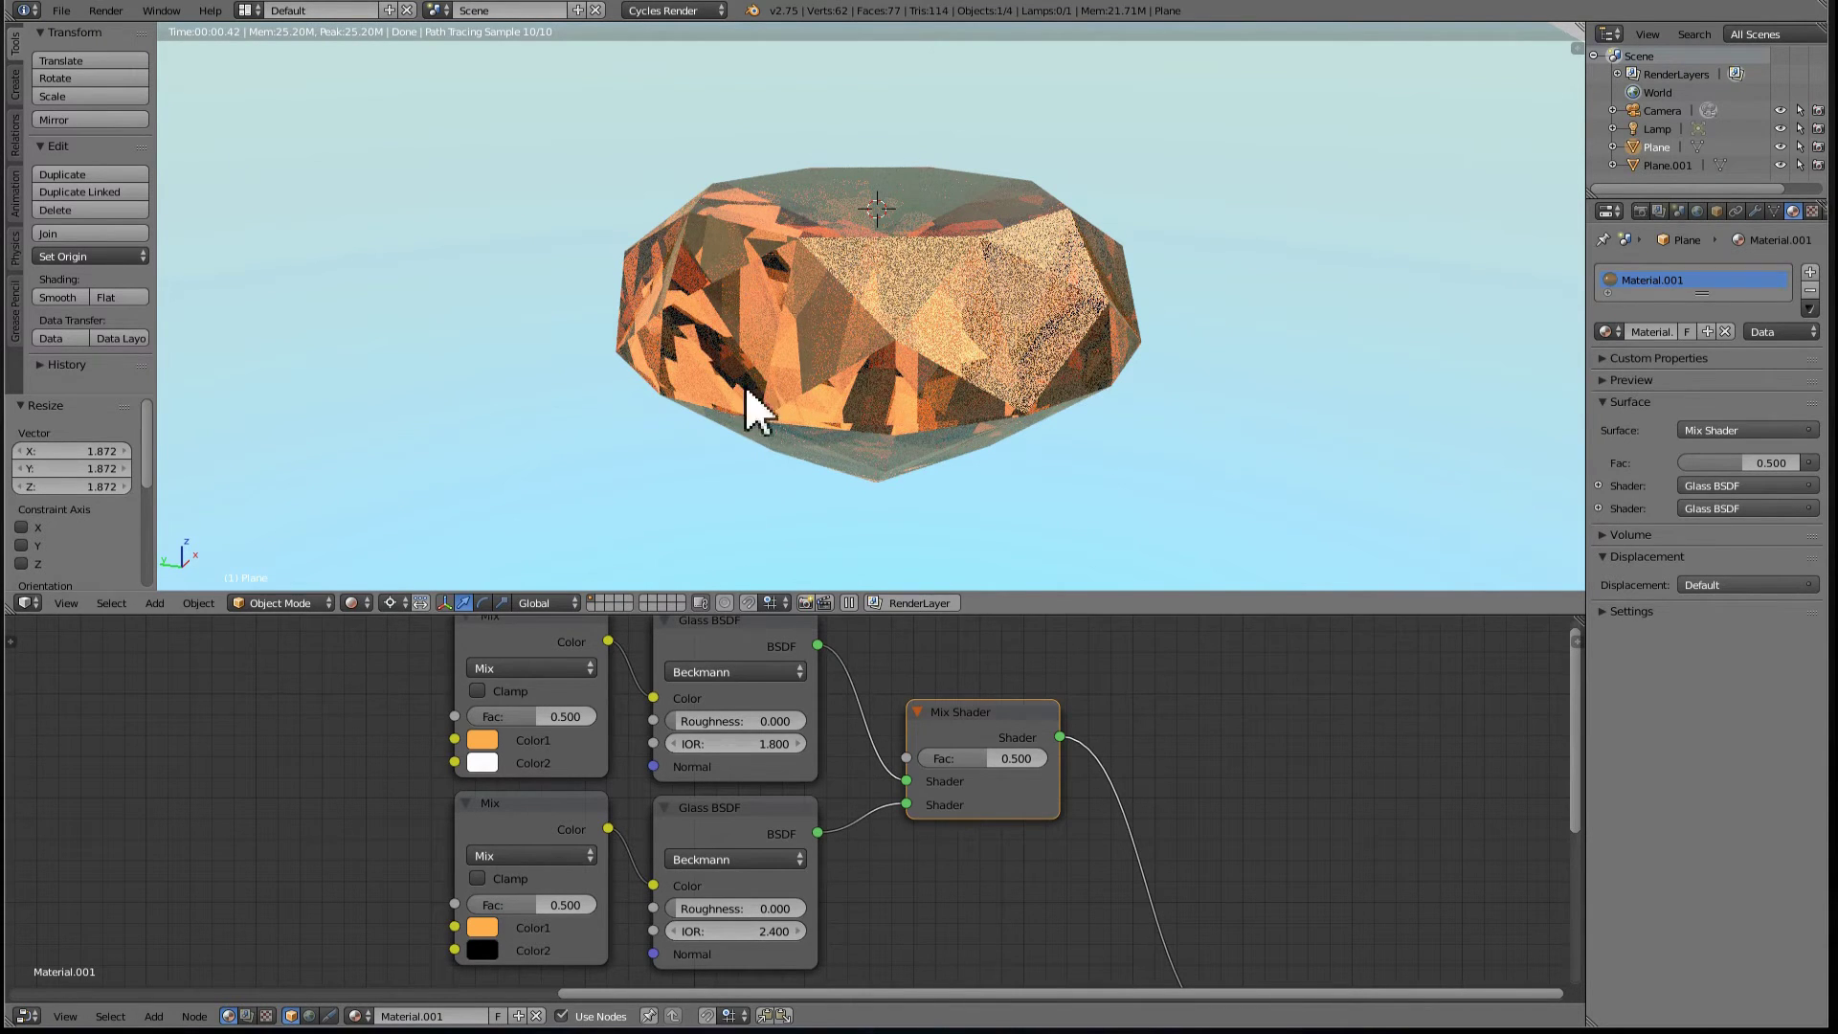
scroll(883, 913, down, 2)
middle_drag(706, 915, 808, 874)
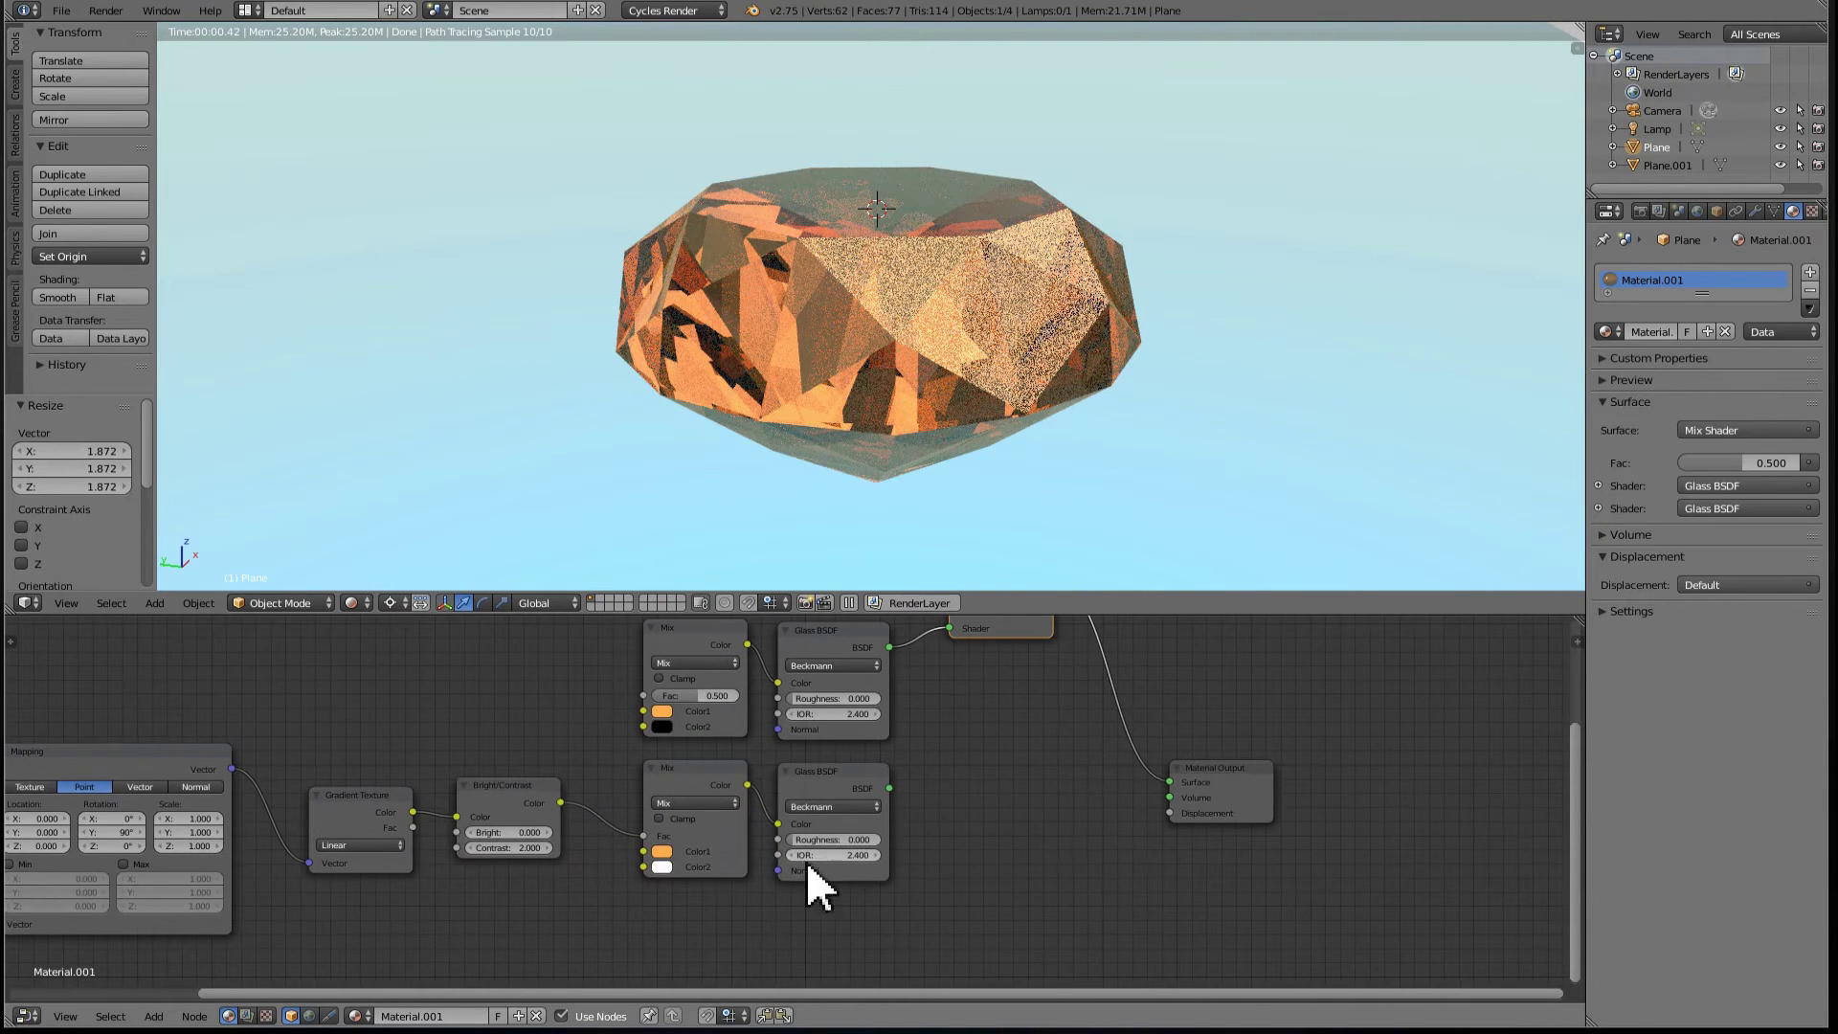
click(829, 785)
click(837, 768)
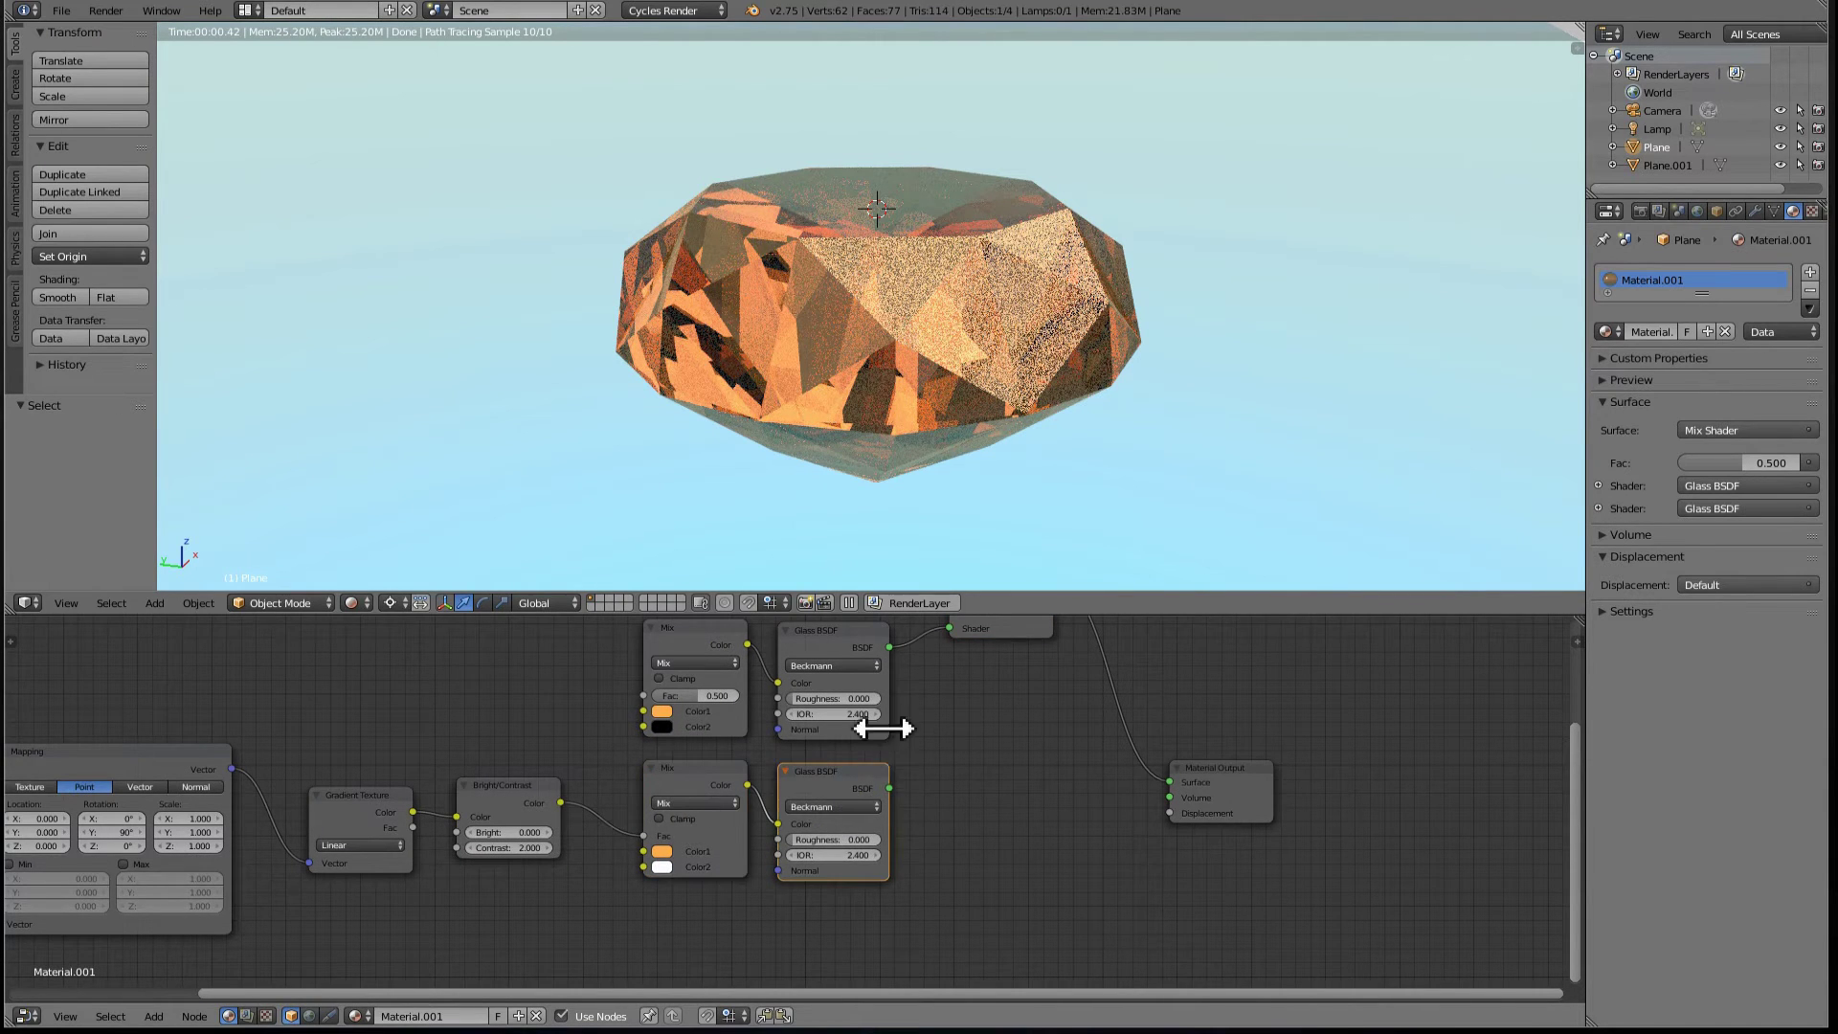
middle_drag(883, 727, 779, 843)
scroll(804, 852, up, 1)
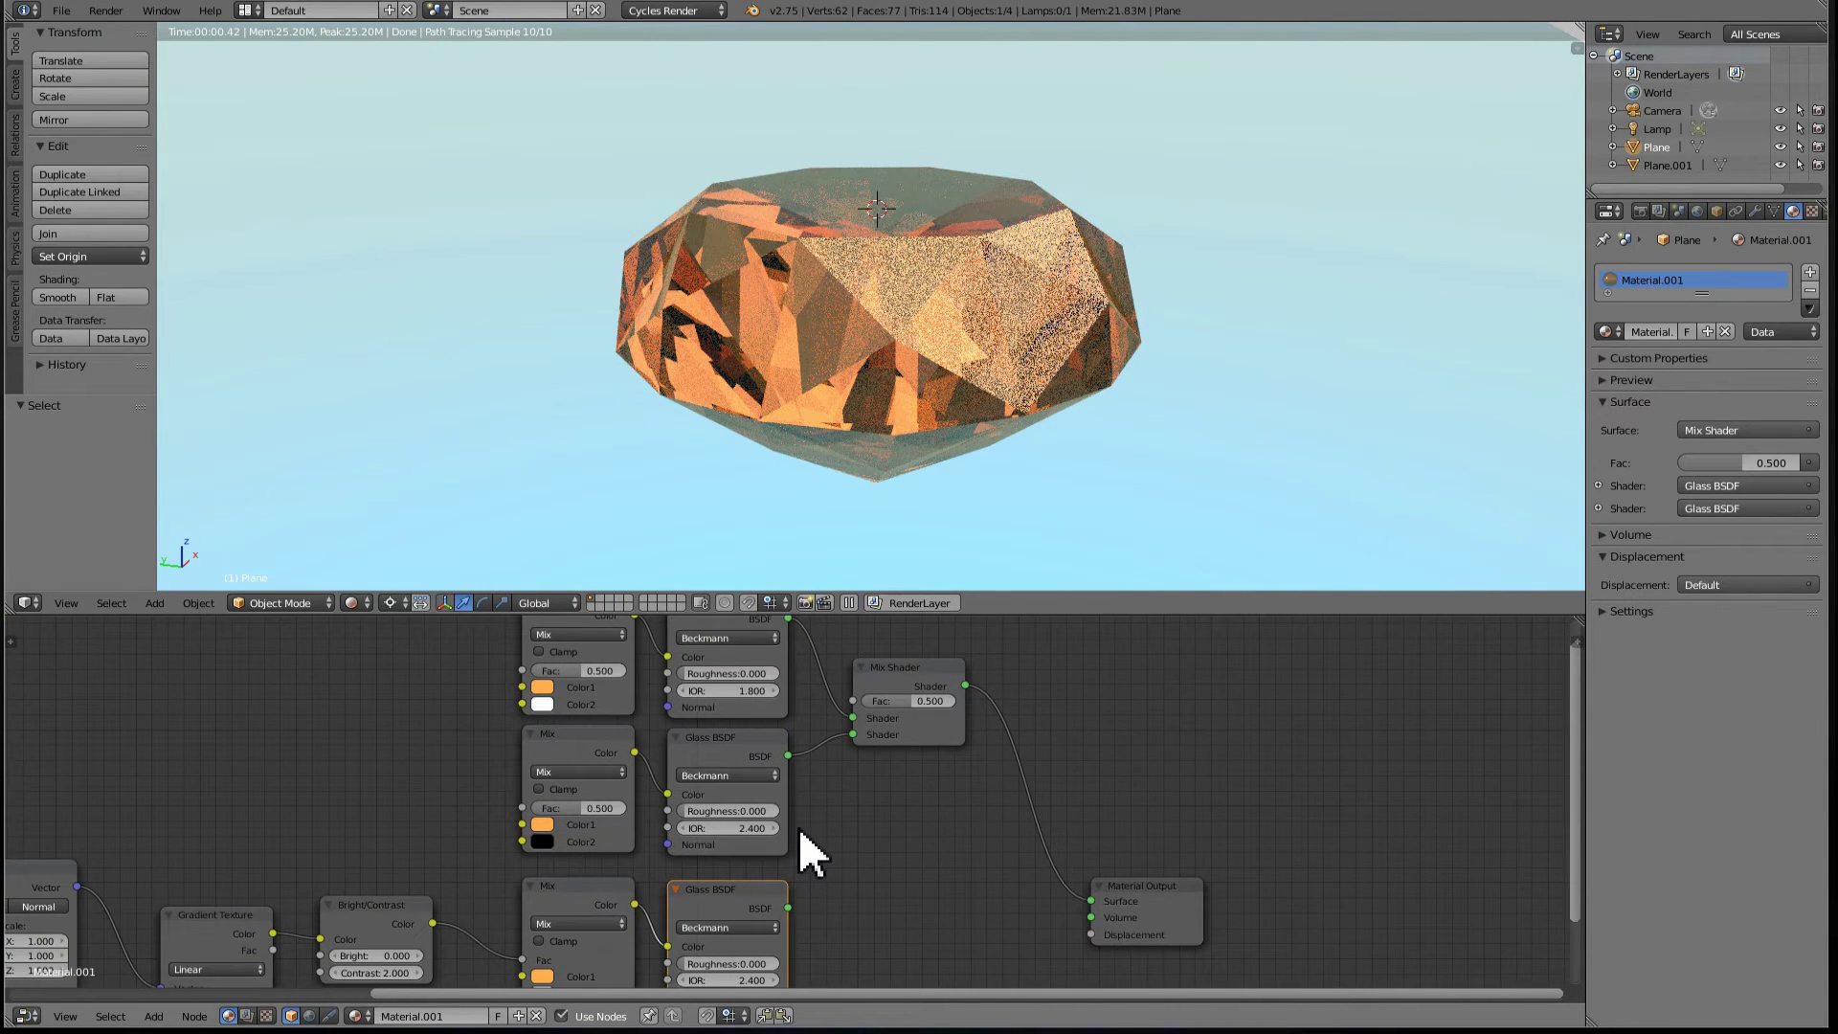
middle_drag(768, 763, 858, 814)
scroll(858, 814, up, 1)
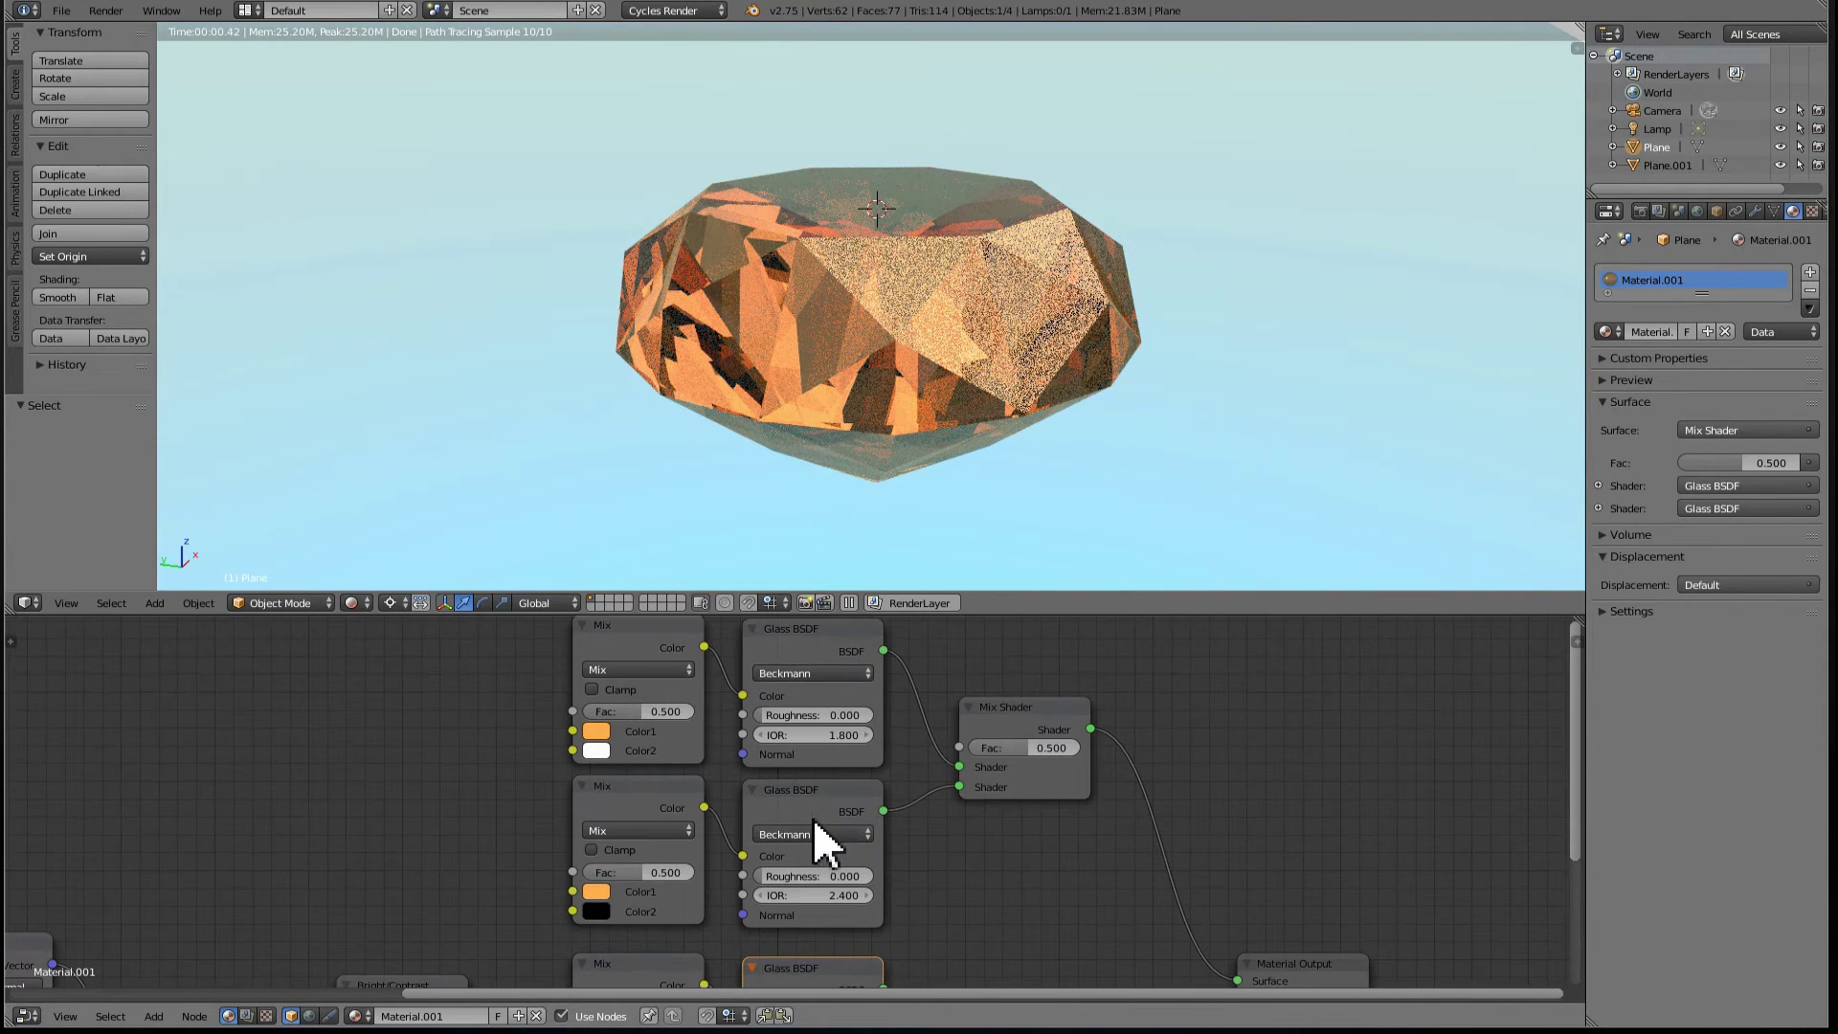
middle_drag(428, 778, 513, 763)
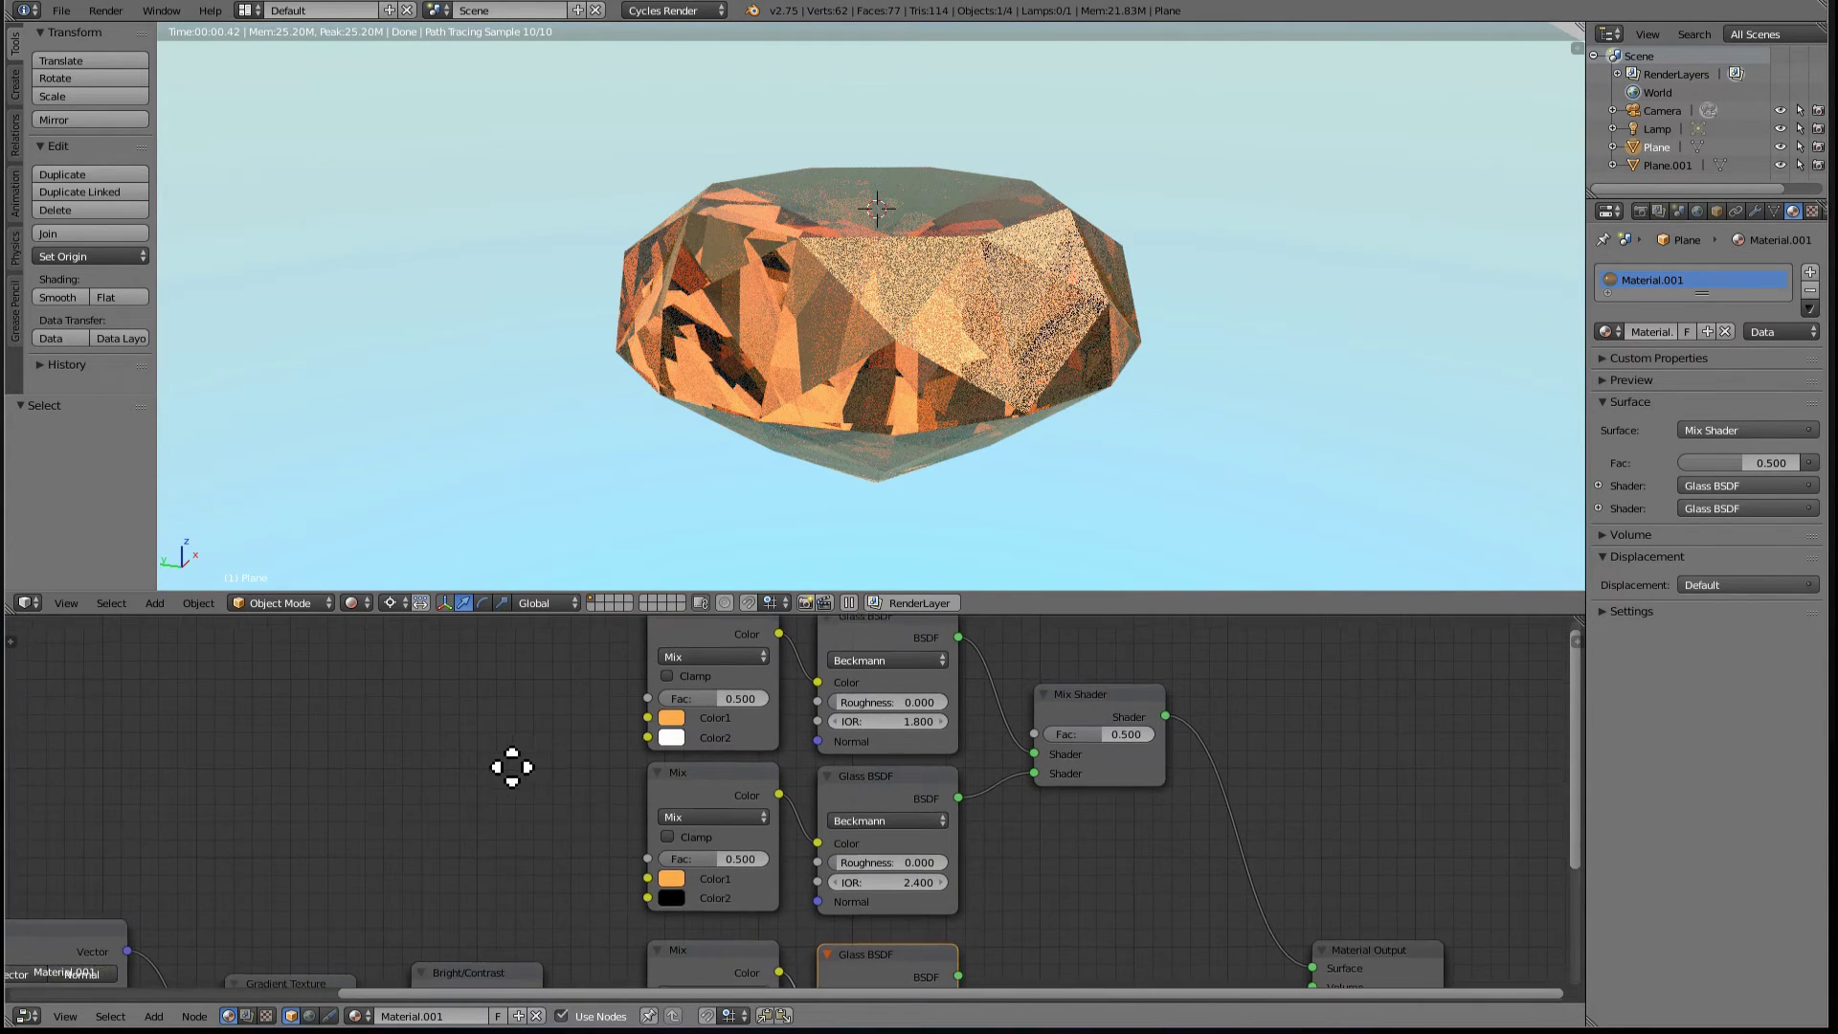
- Move the Material Output node farther away from the Mix Shader to make room for another node
scroll(996, 935, down, 1)
middle_drag(996, 935, 710, 833)
click(888, 846)
key(g)
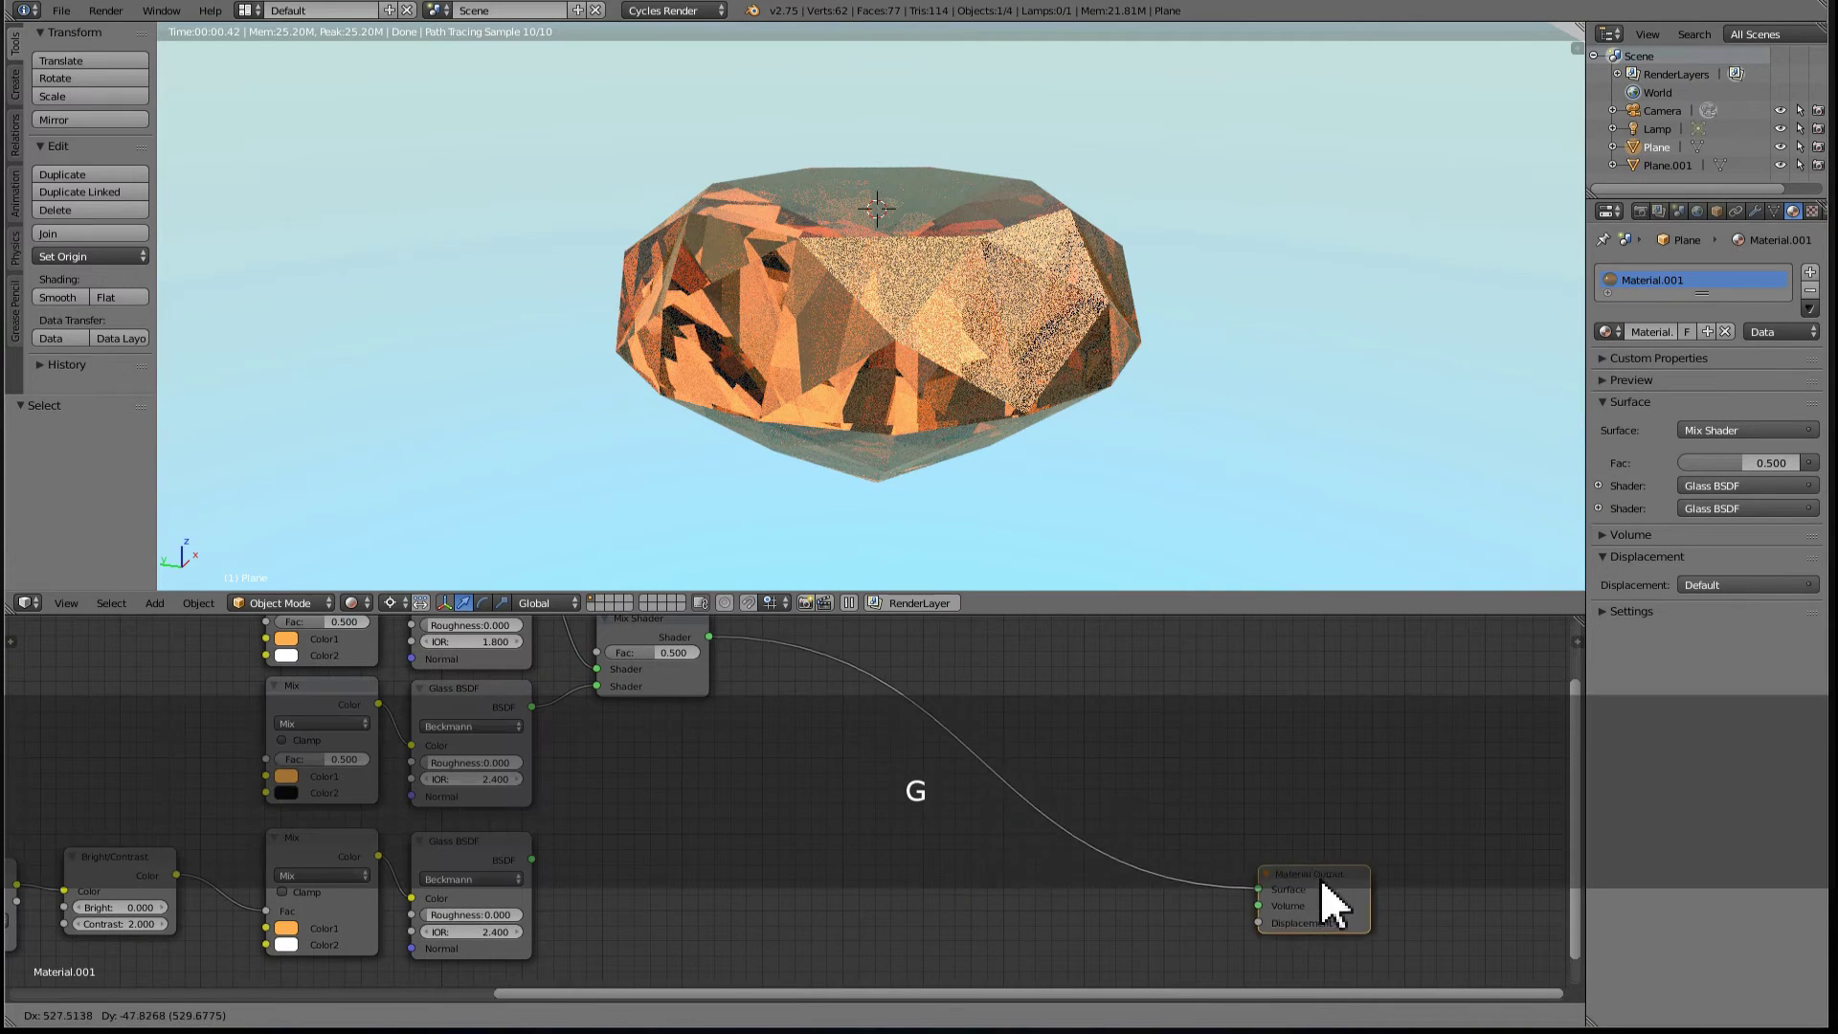
click(1147, 840)
middle_drag(524, 788, 534, 837)
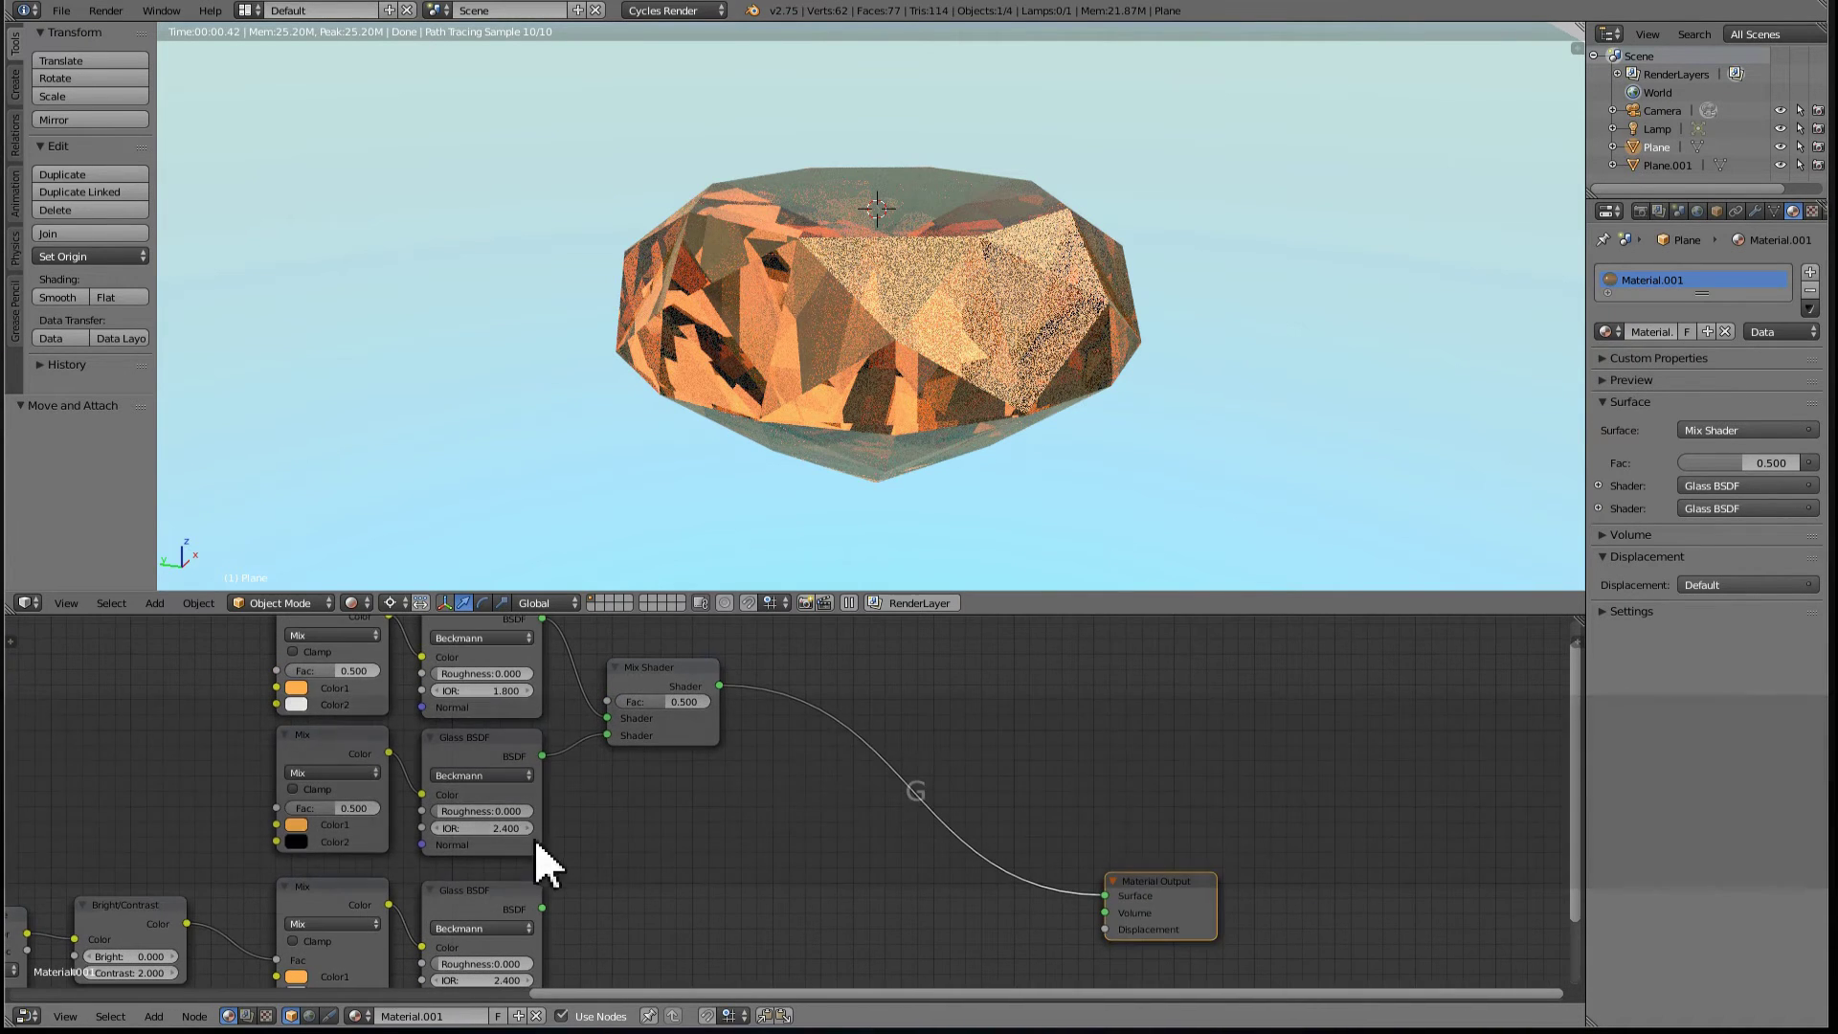
key(g)
click(737, 755)
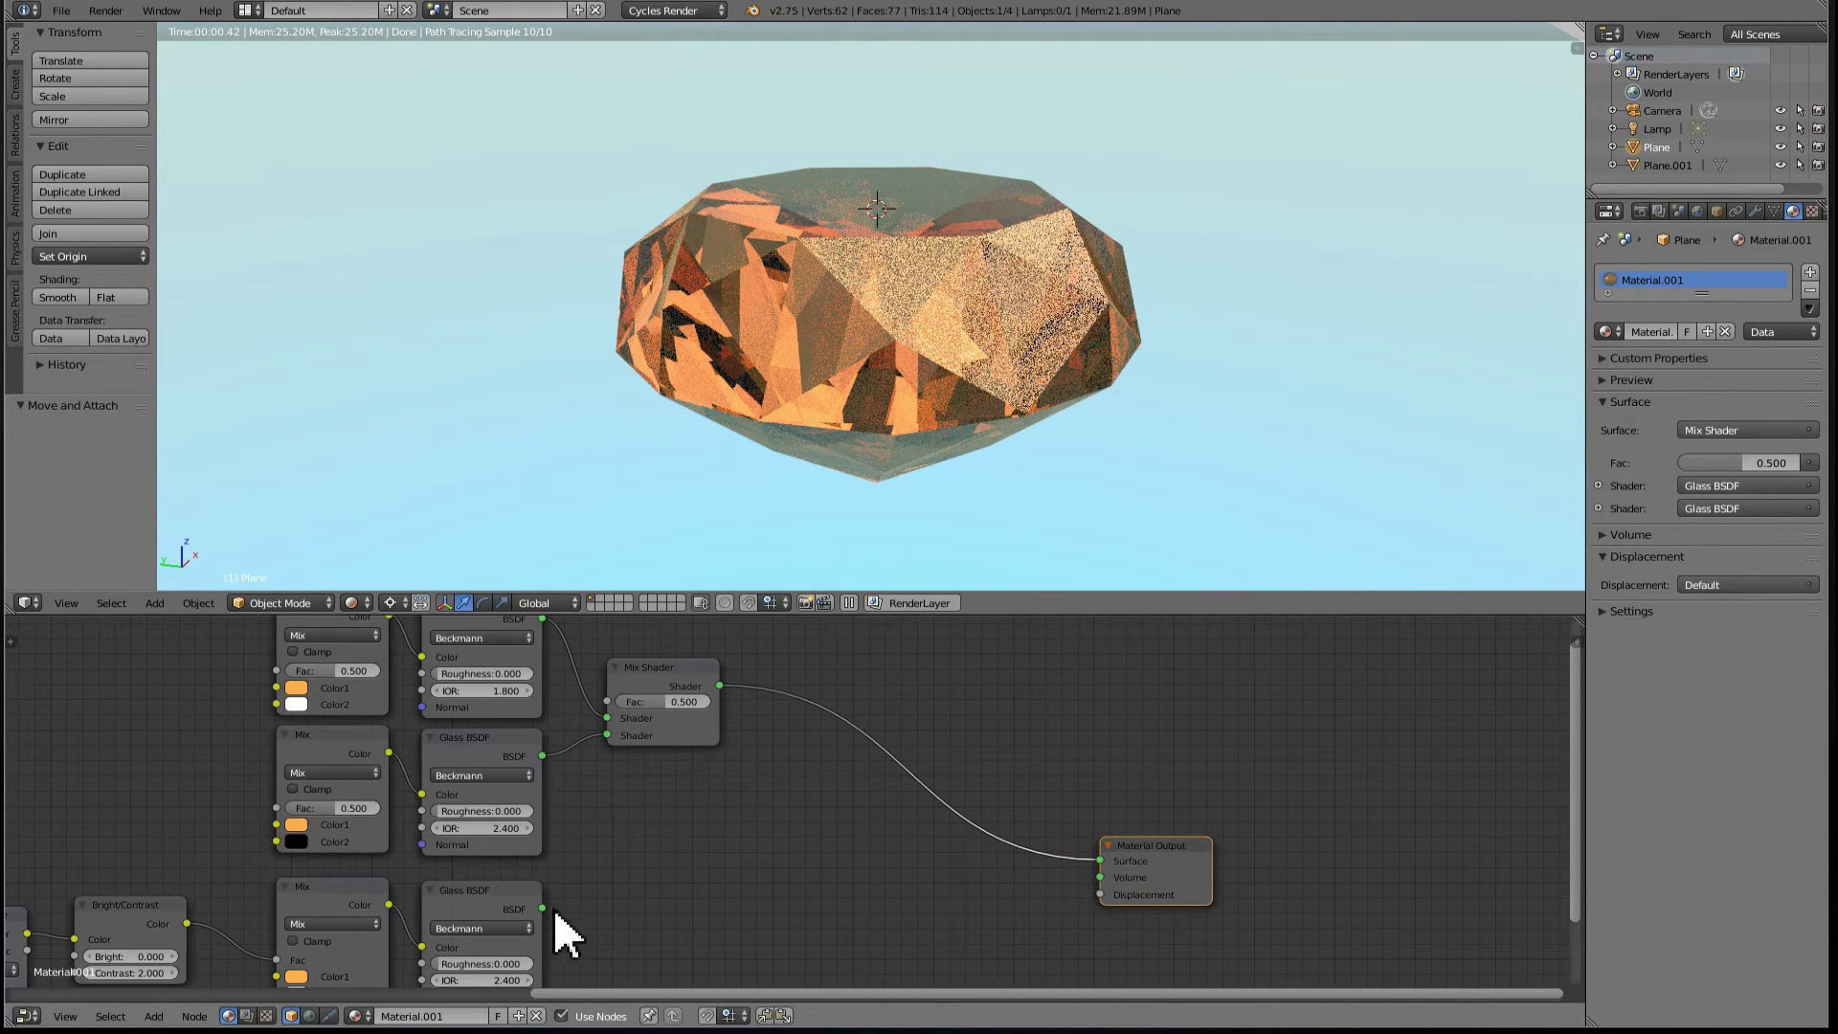
- Insert a second Mix Shader before the Material Output and link the third, gradient-driven Glass BSDF to its lower Shader input
click(494, 910)
middle_drag(625, 843, 605, 752)
scroll(623, 756, up, 1)
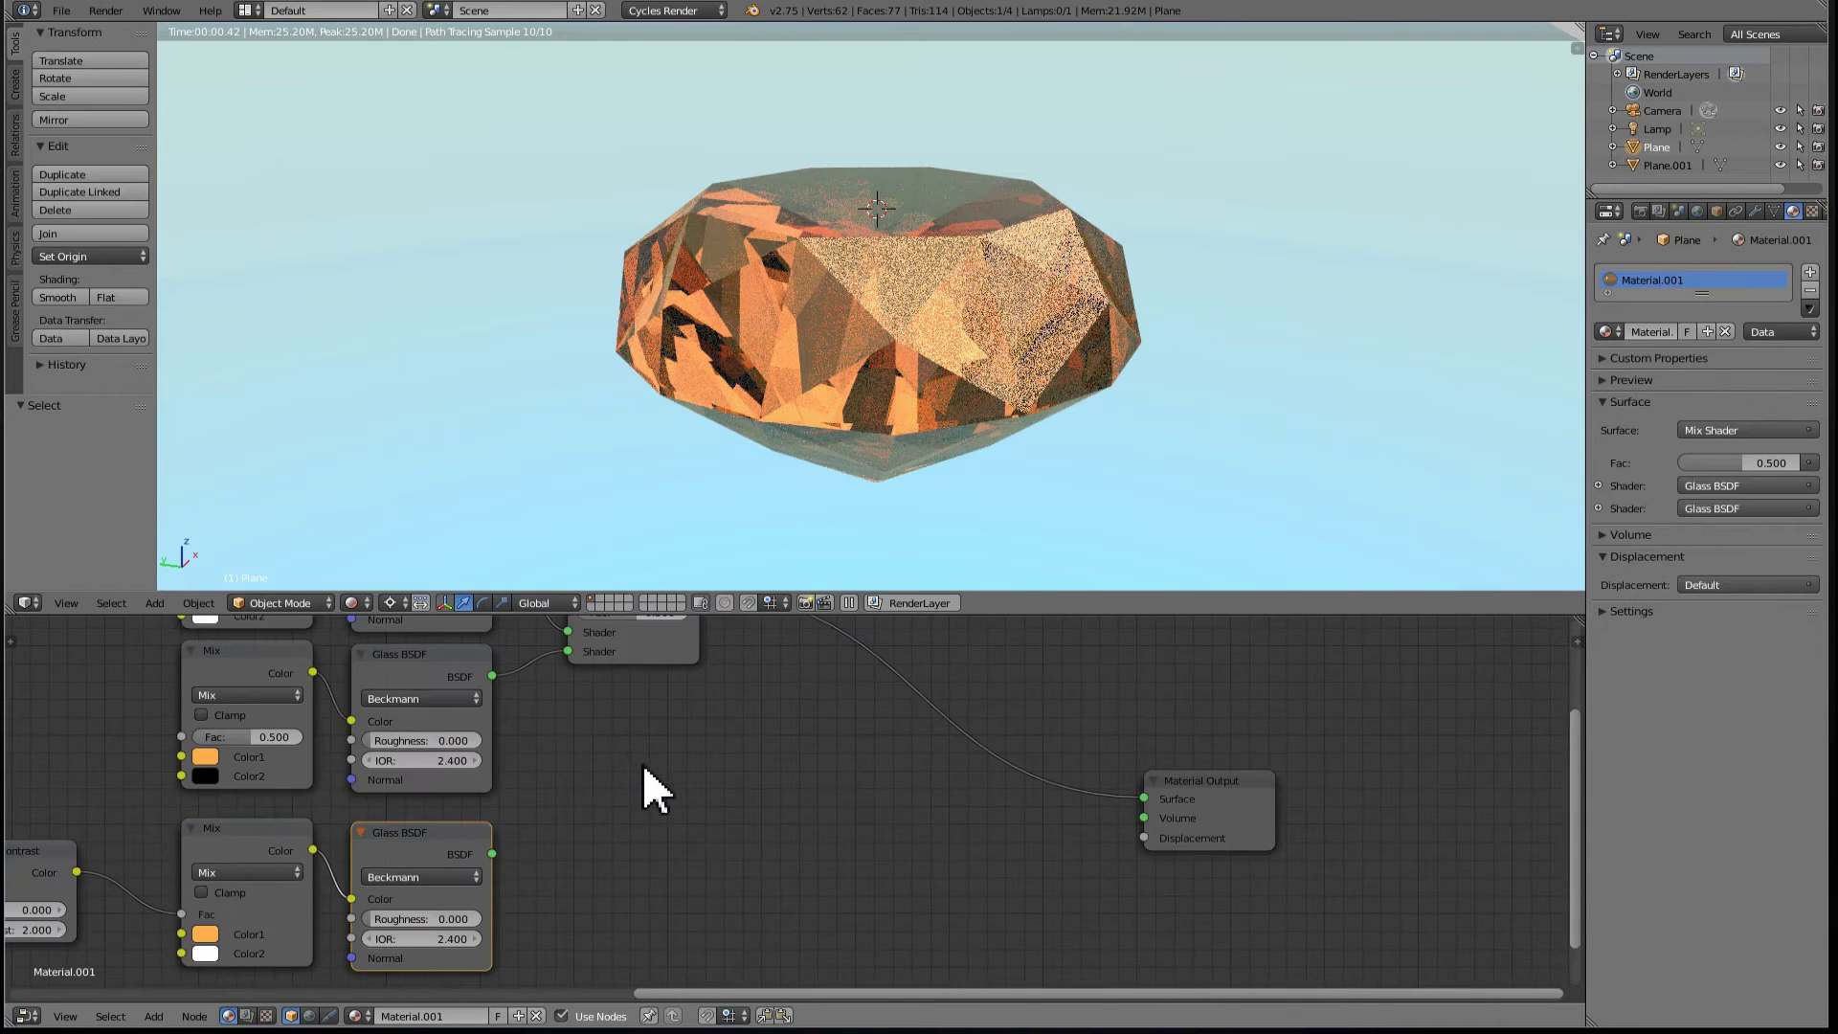
key(shift+a)
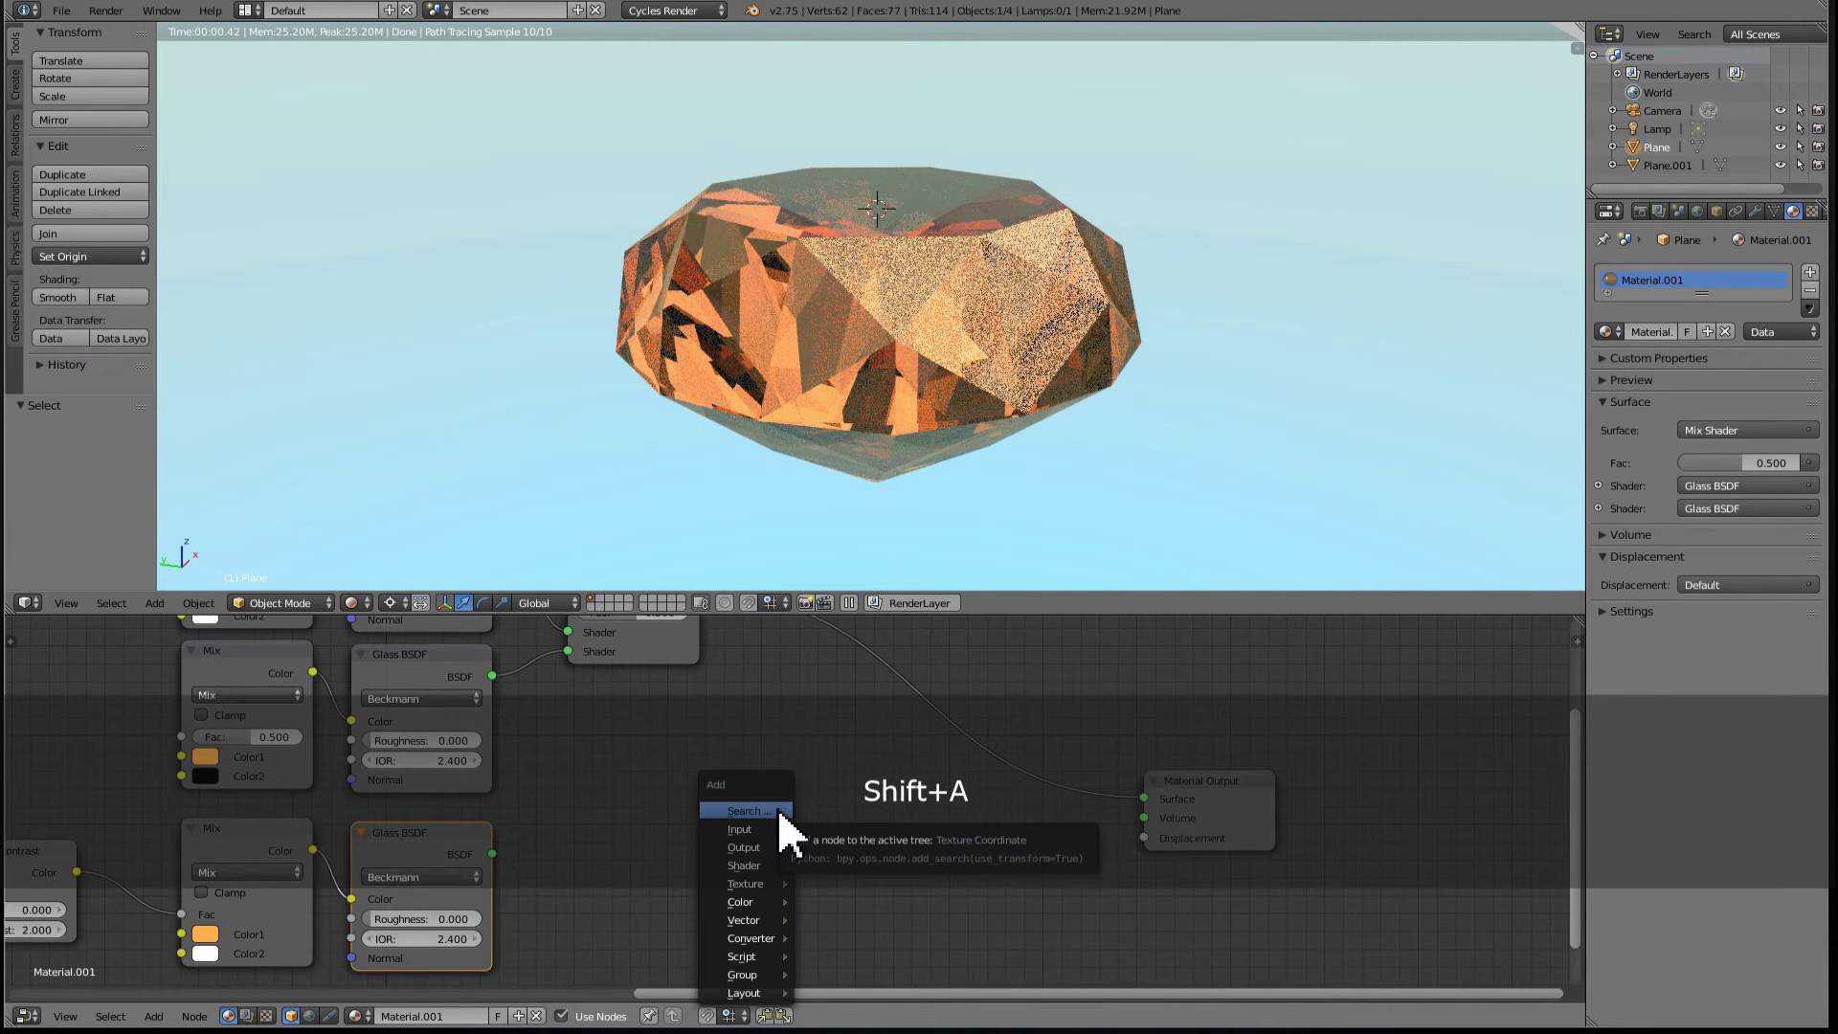
click(744, 810)
text(m)
click(779, 821)
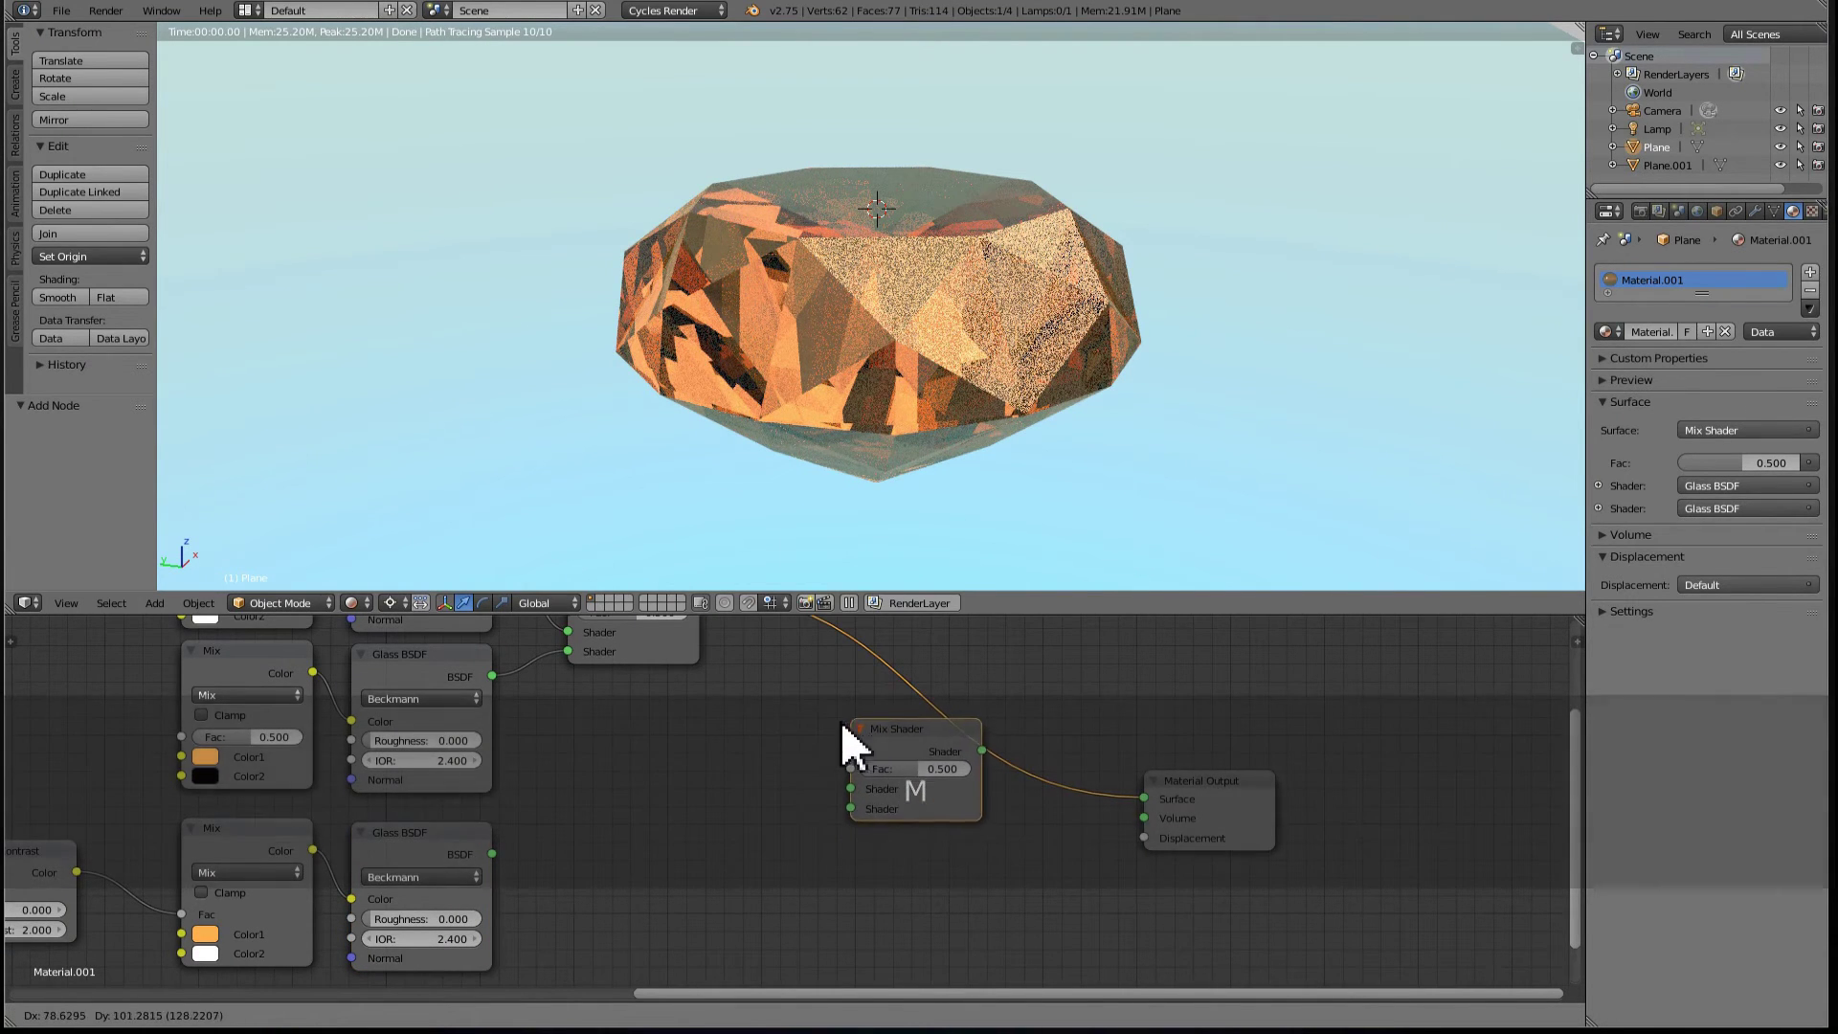
click(840, 728)
key(g)
click(850, 784)
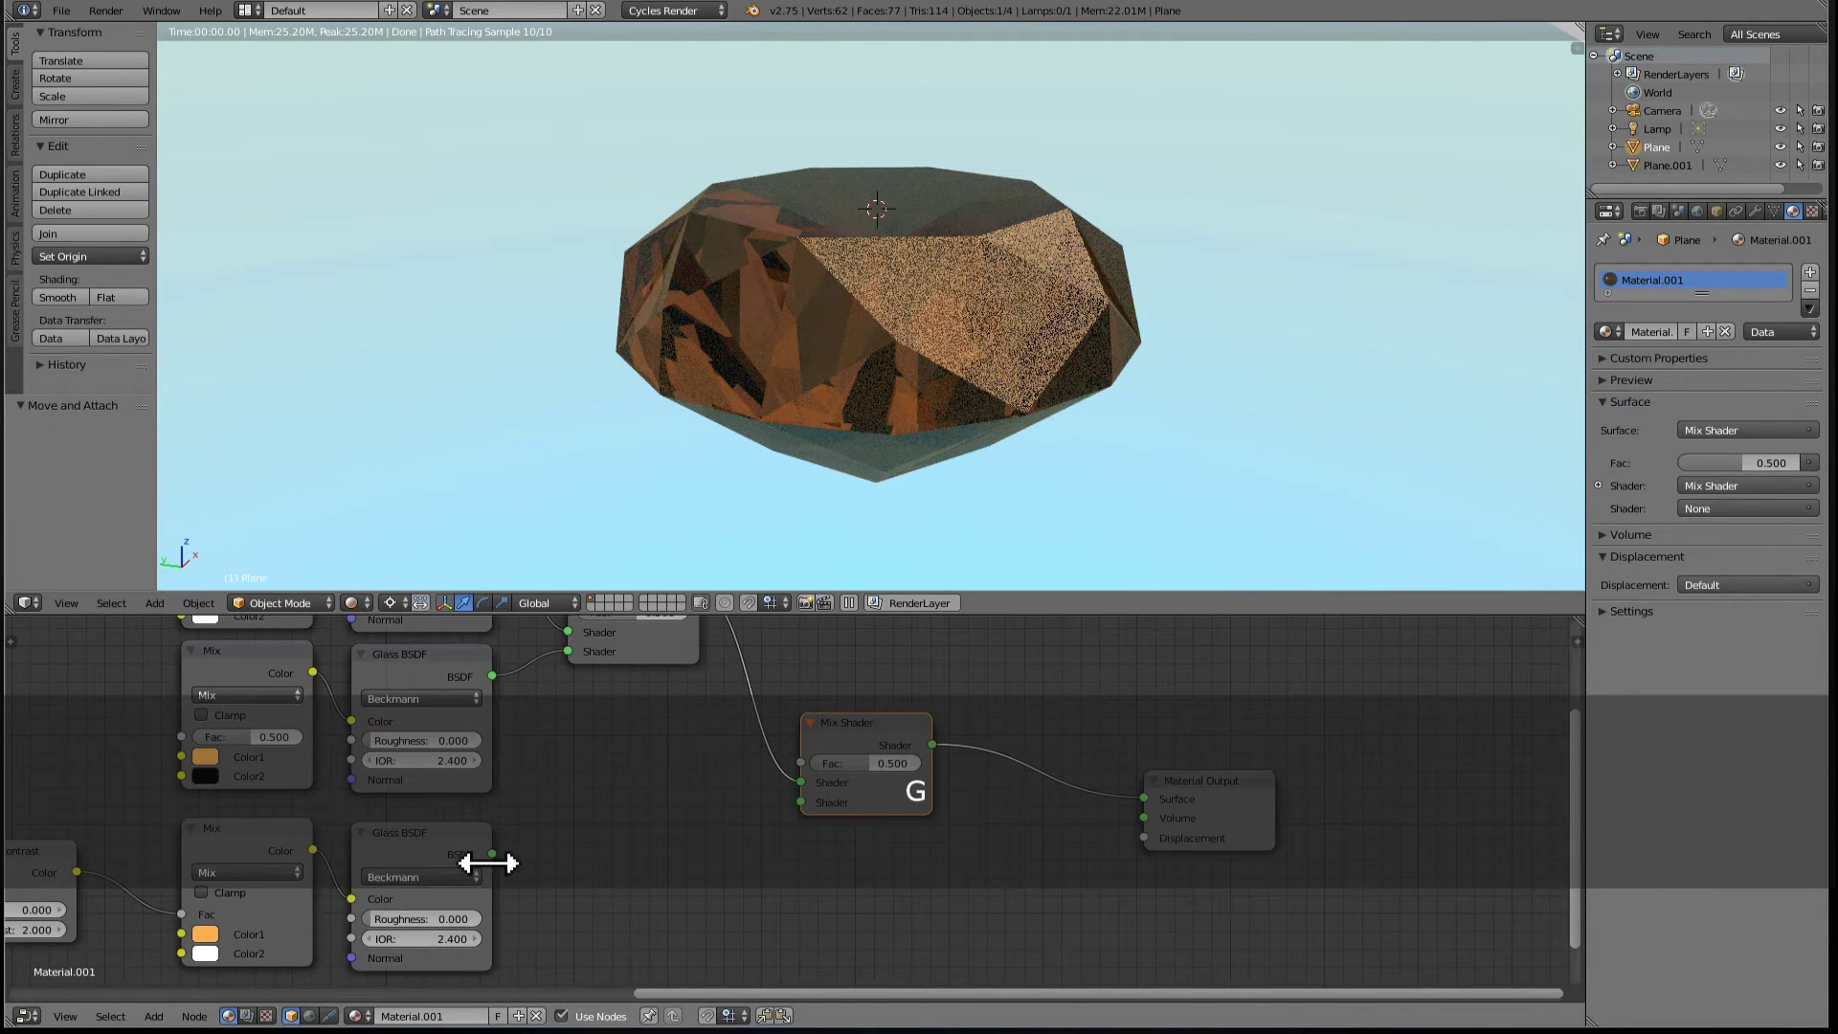
drag(489, 864, 804, 814)
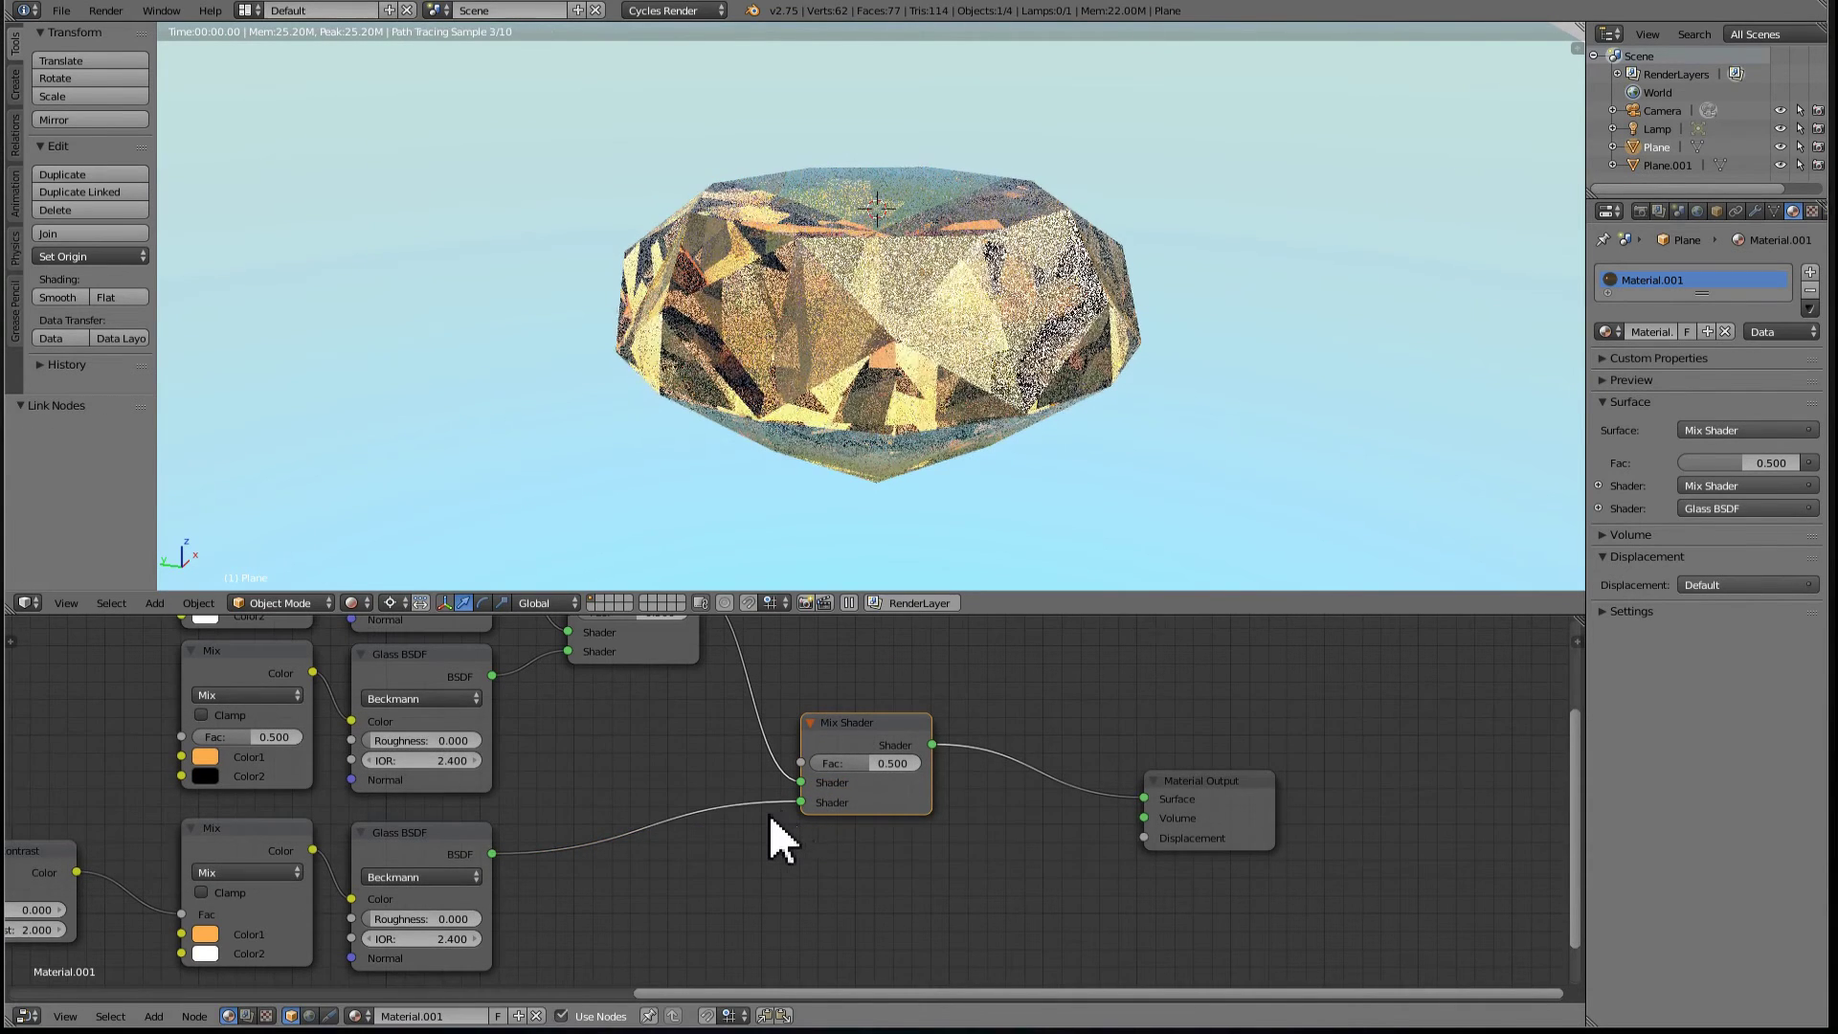
scroll(641, 777, up, 2)
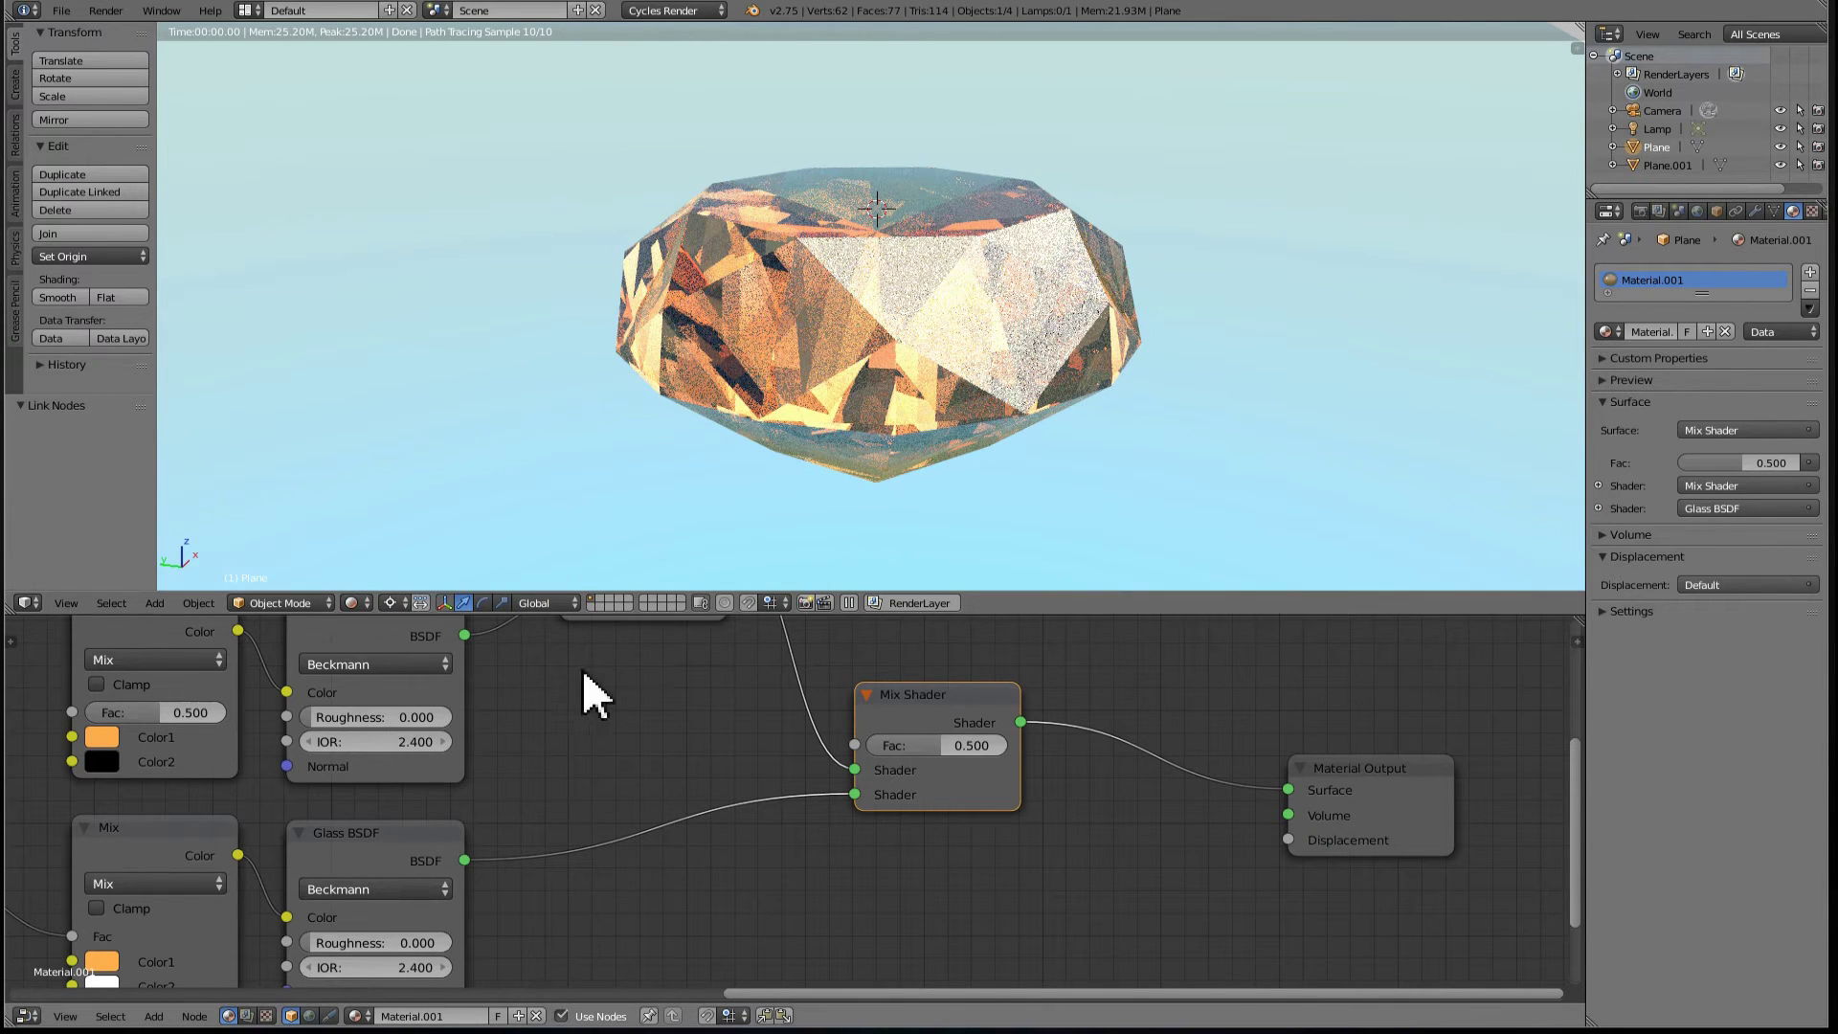
- Try the 1.800 IOR Glass BSDF alone on the Material Output's Surface, and reconnect the second Mix Shader there
scroll(689, 862, down, 2)
scroll(693, 864, down, 2)
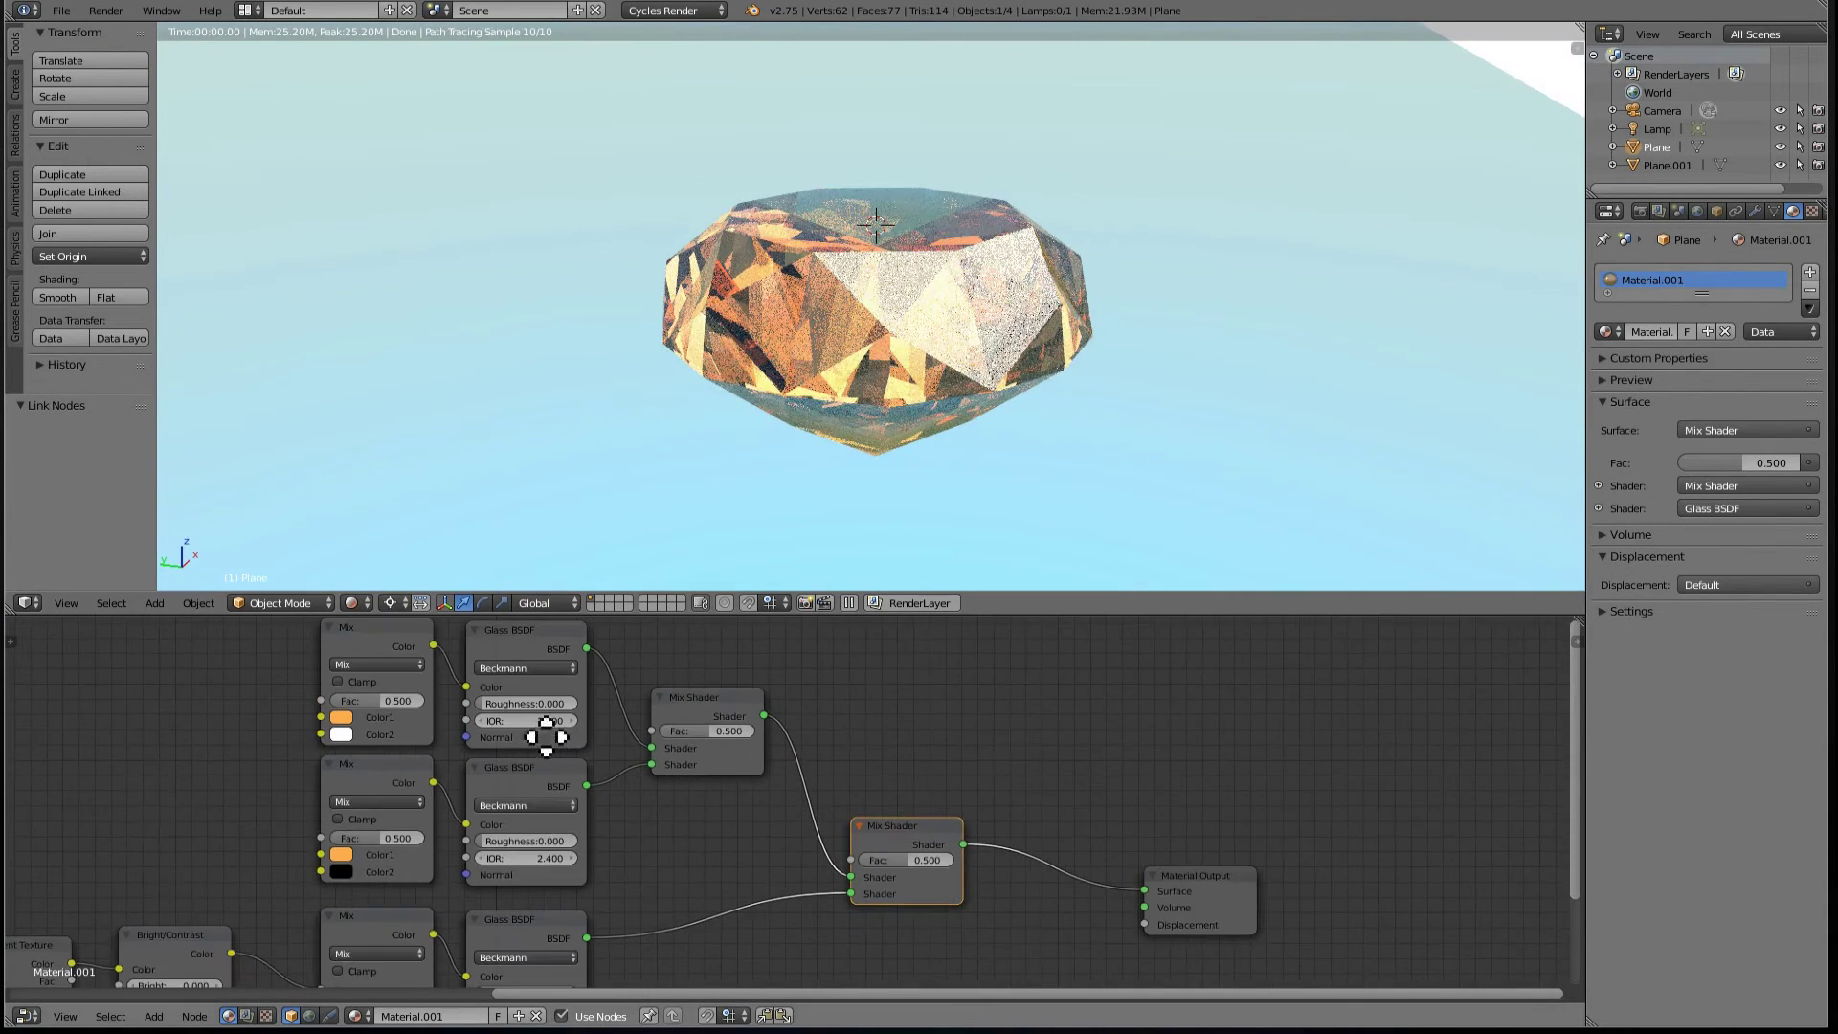
scroll(623, 370, up, 2)
drag(581, 671, 1141, 912)
middle_drag(837, 464, 881, 414)
middle_drag(1014, 411, 928, 525)
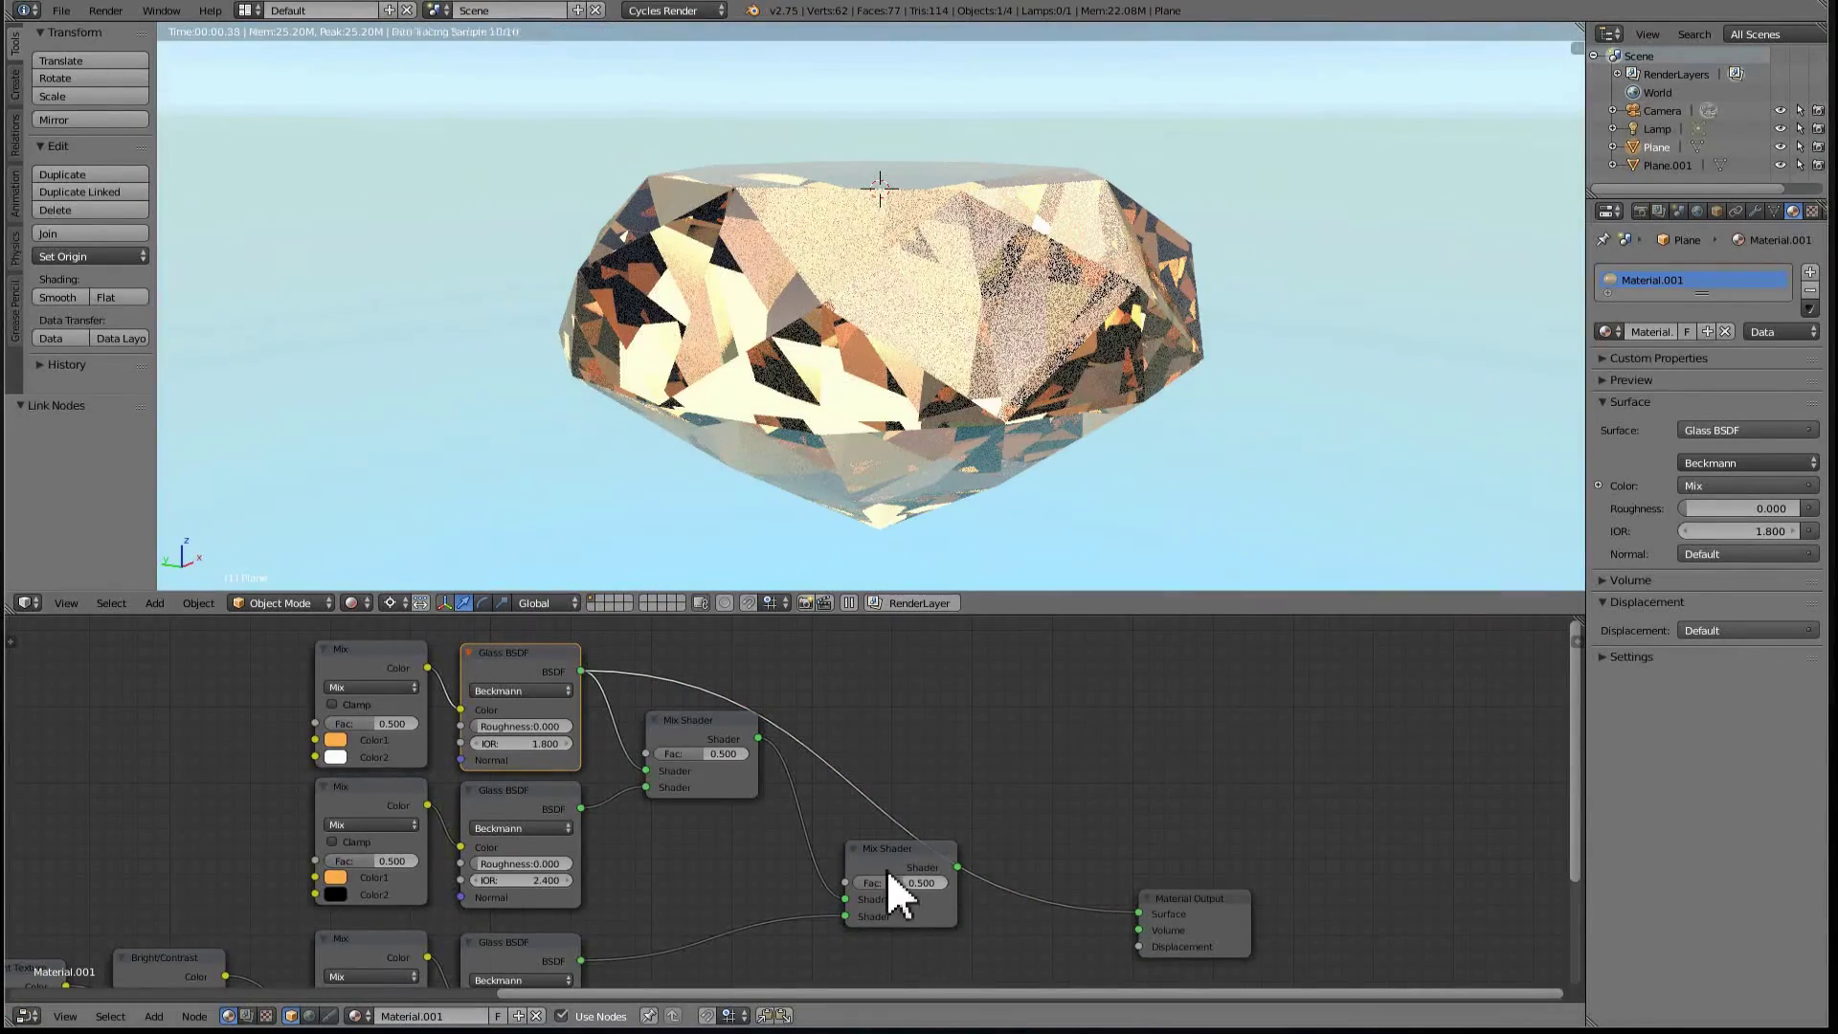
click(958, 870)
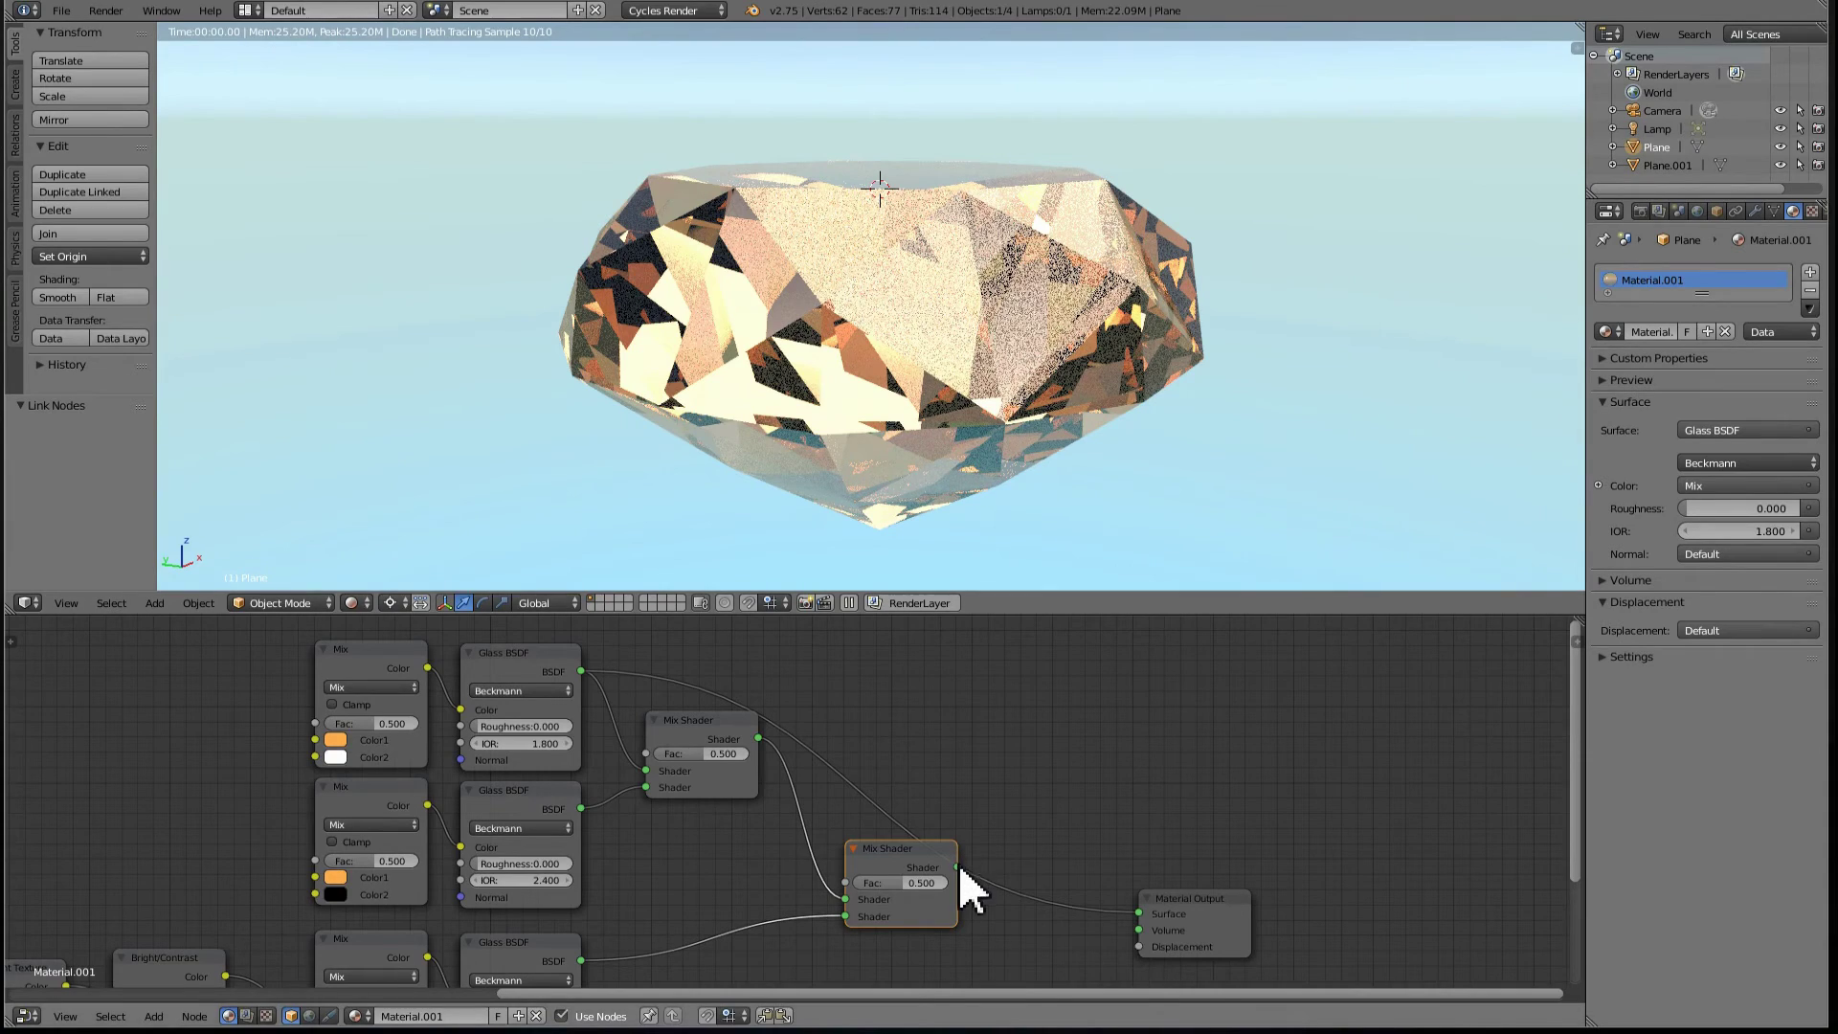
drag(958, 867, 1139, 913)
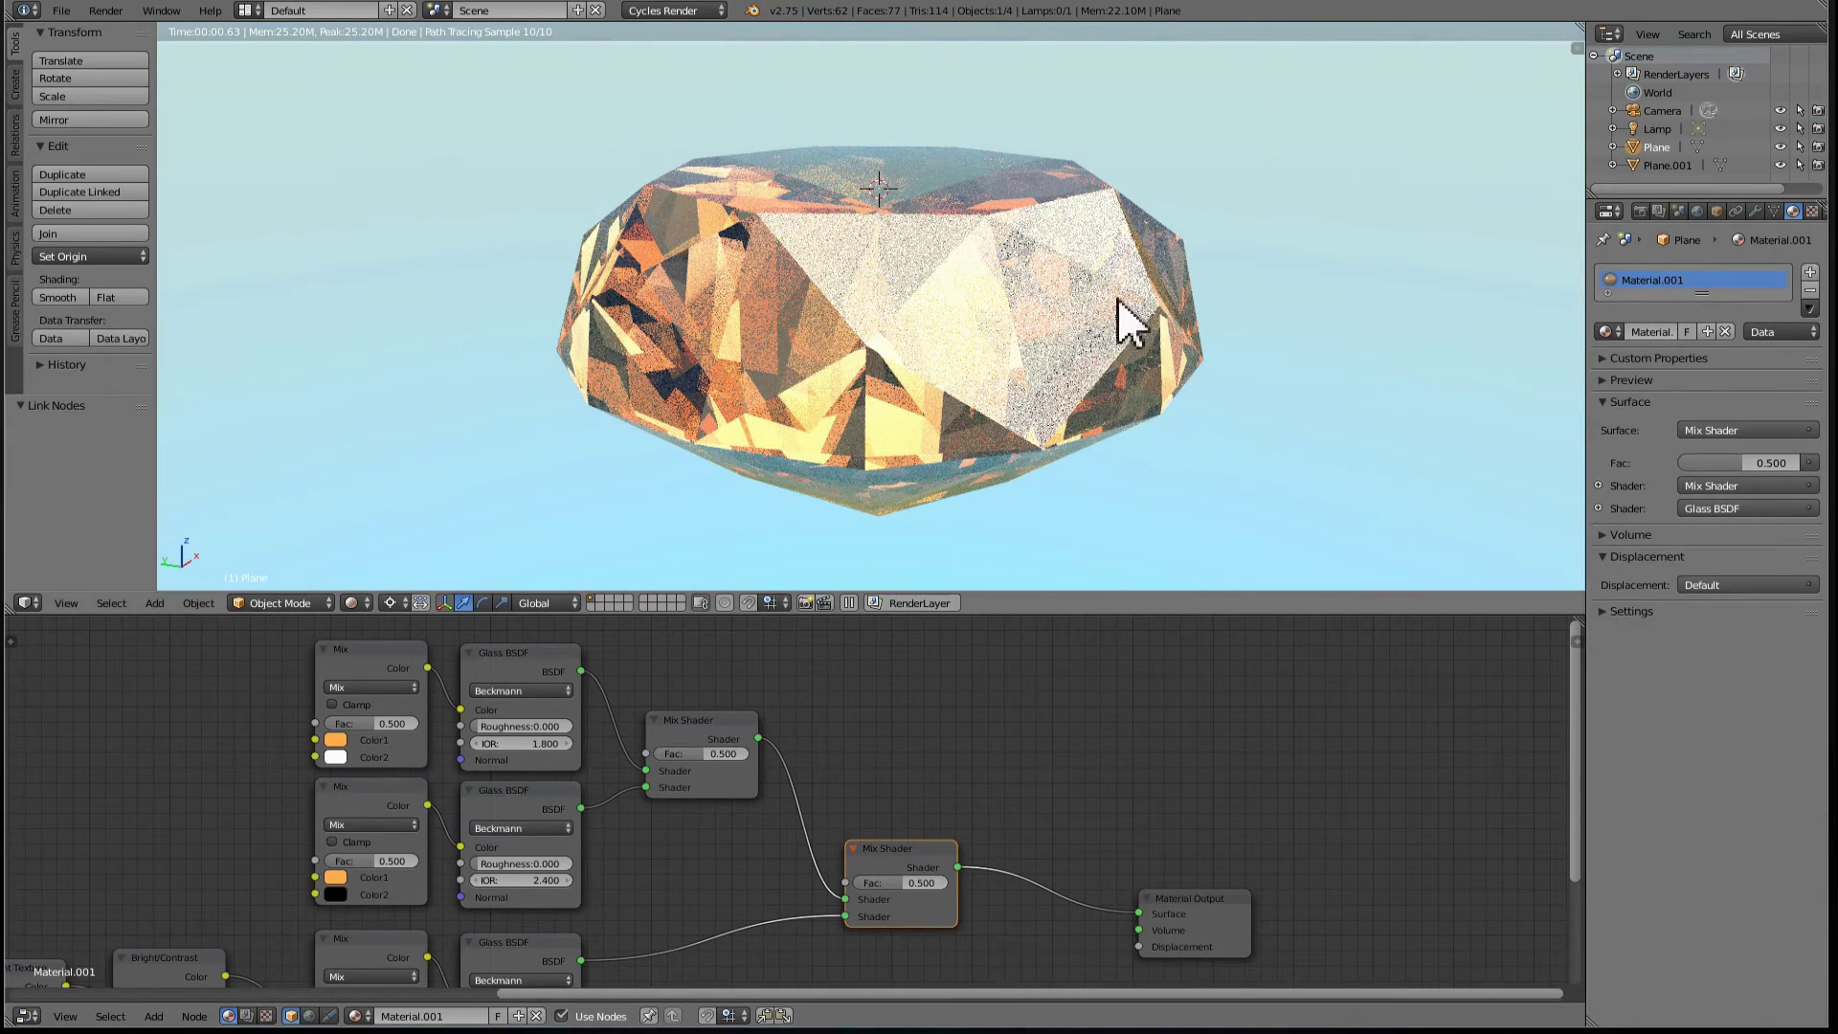
- Add a Layer Weight node and connect its Facing output to the second Mix Shader's Fac input
middle_drag(1117, 297, 848, 387)
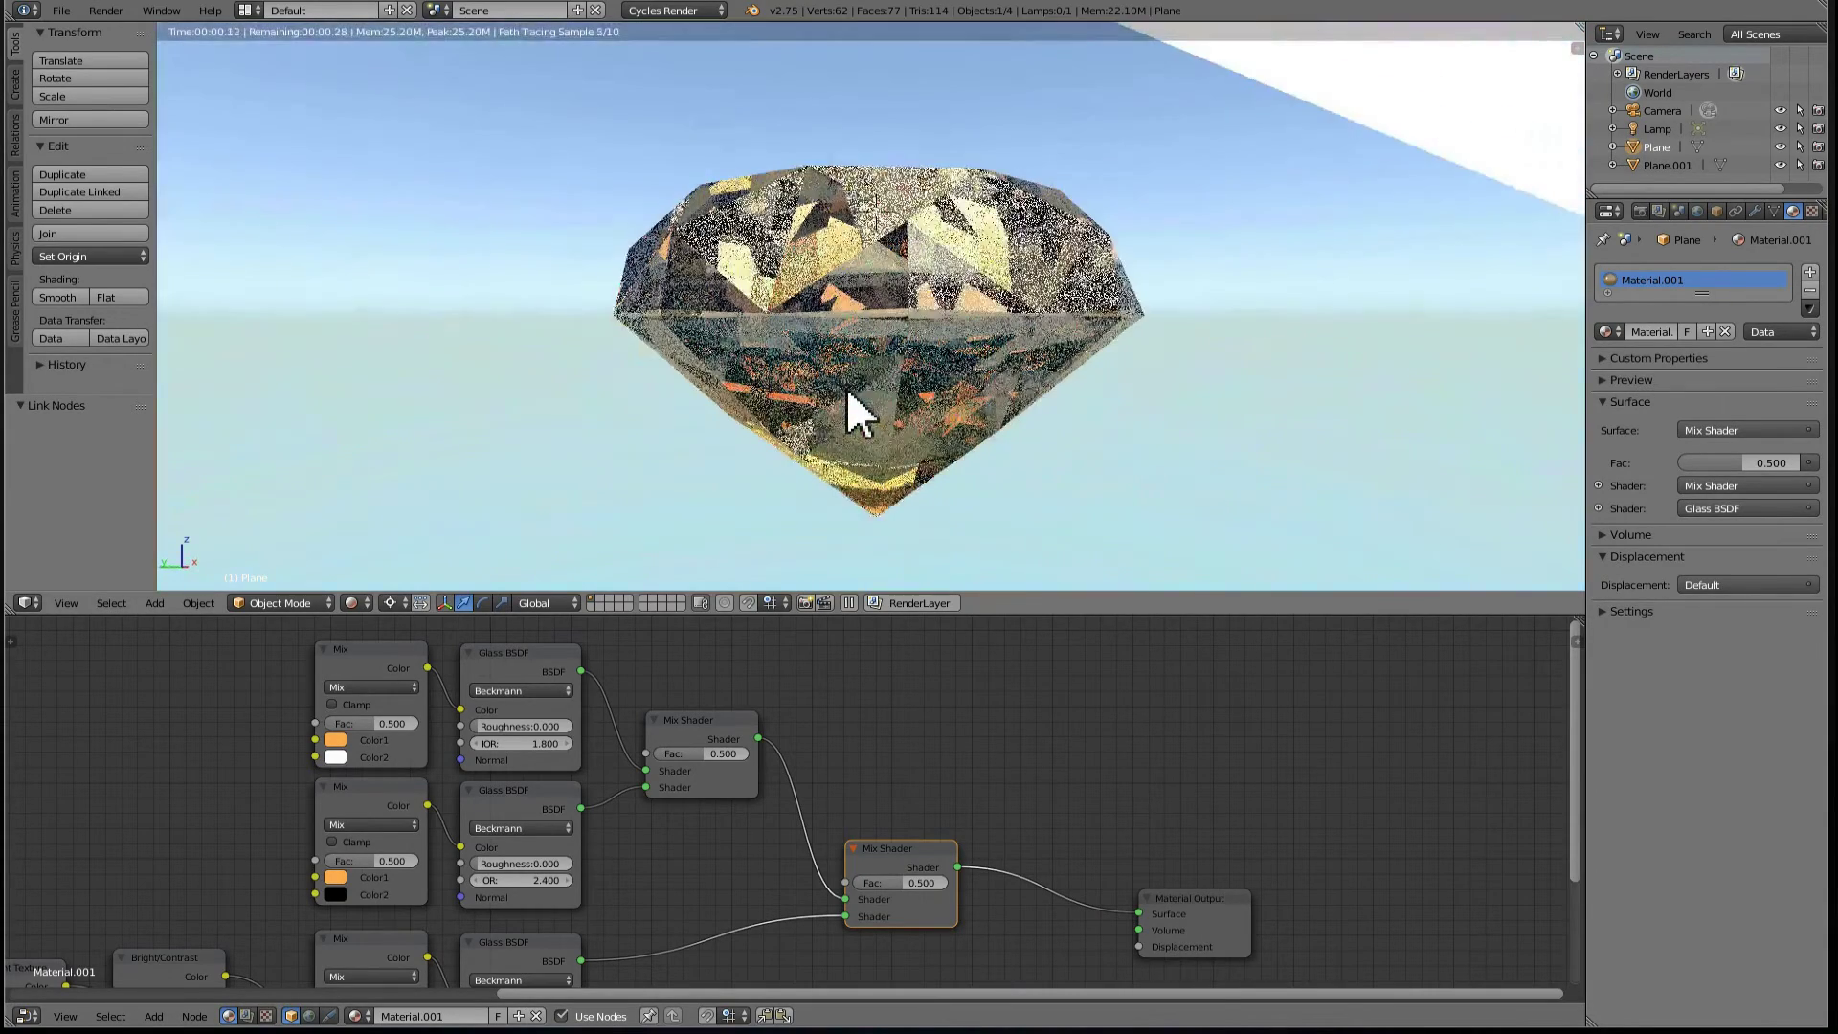
middle_drag(731, 839, 741, 807)
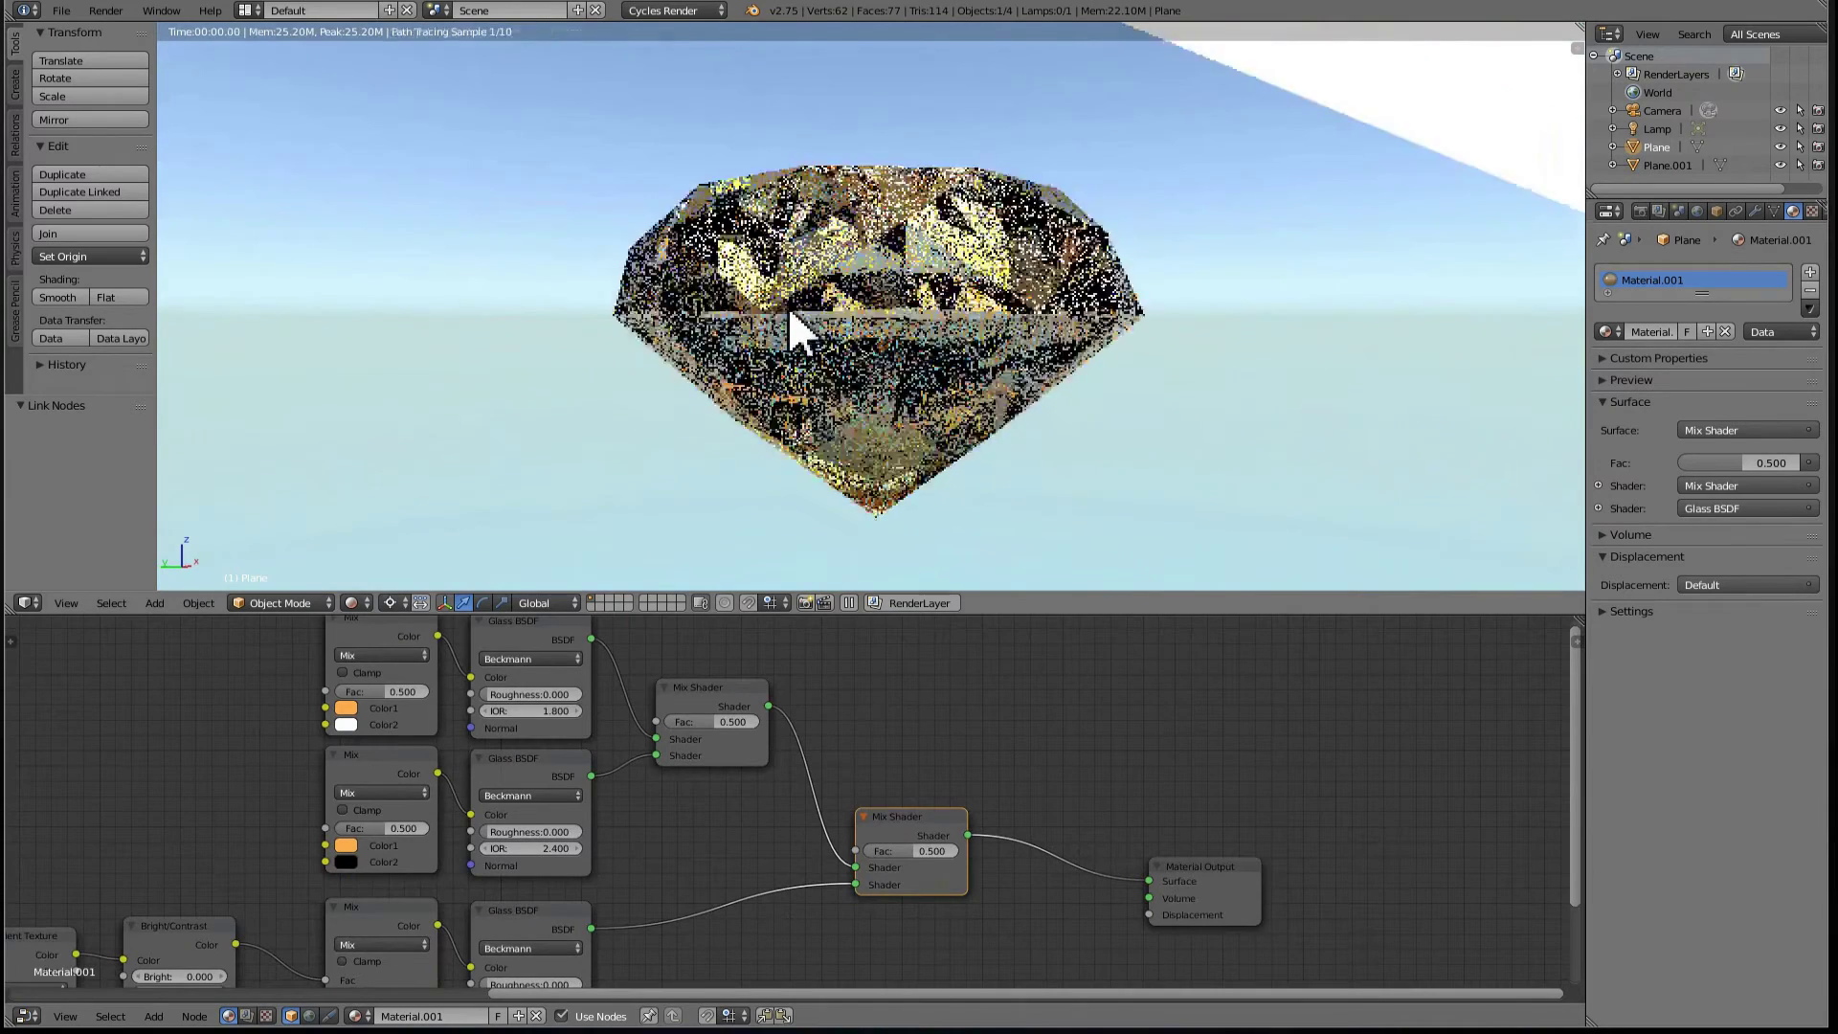
scroll(805, 833, up, 2)
key(shift+a)
mouse_move(759, 817)
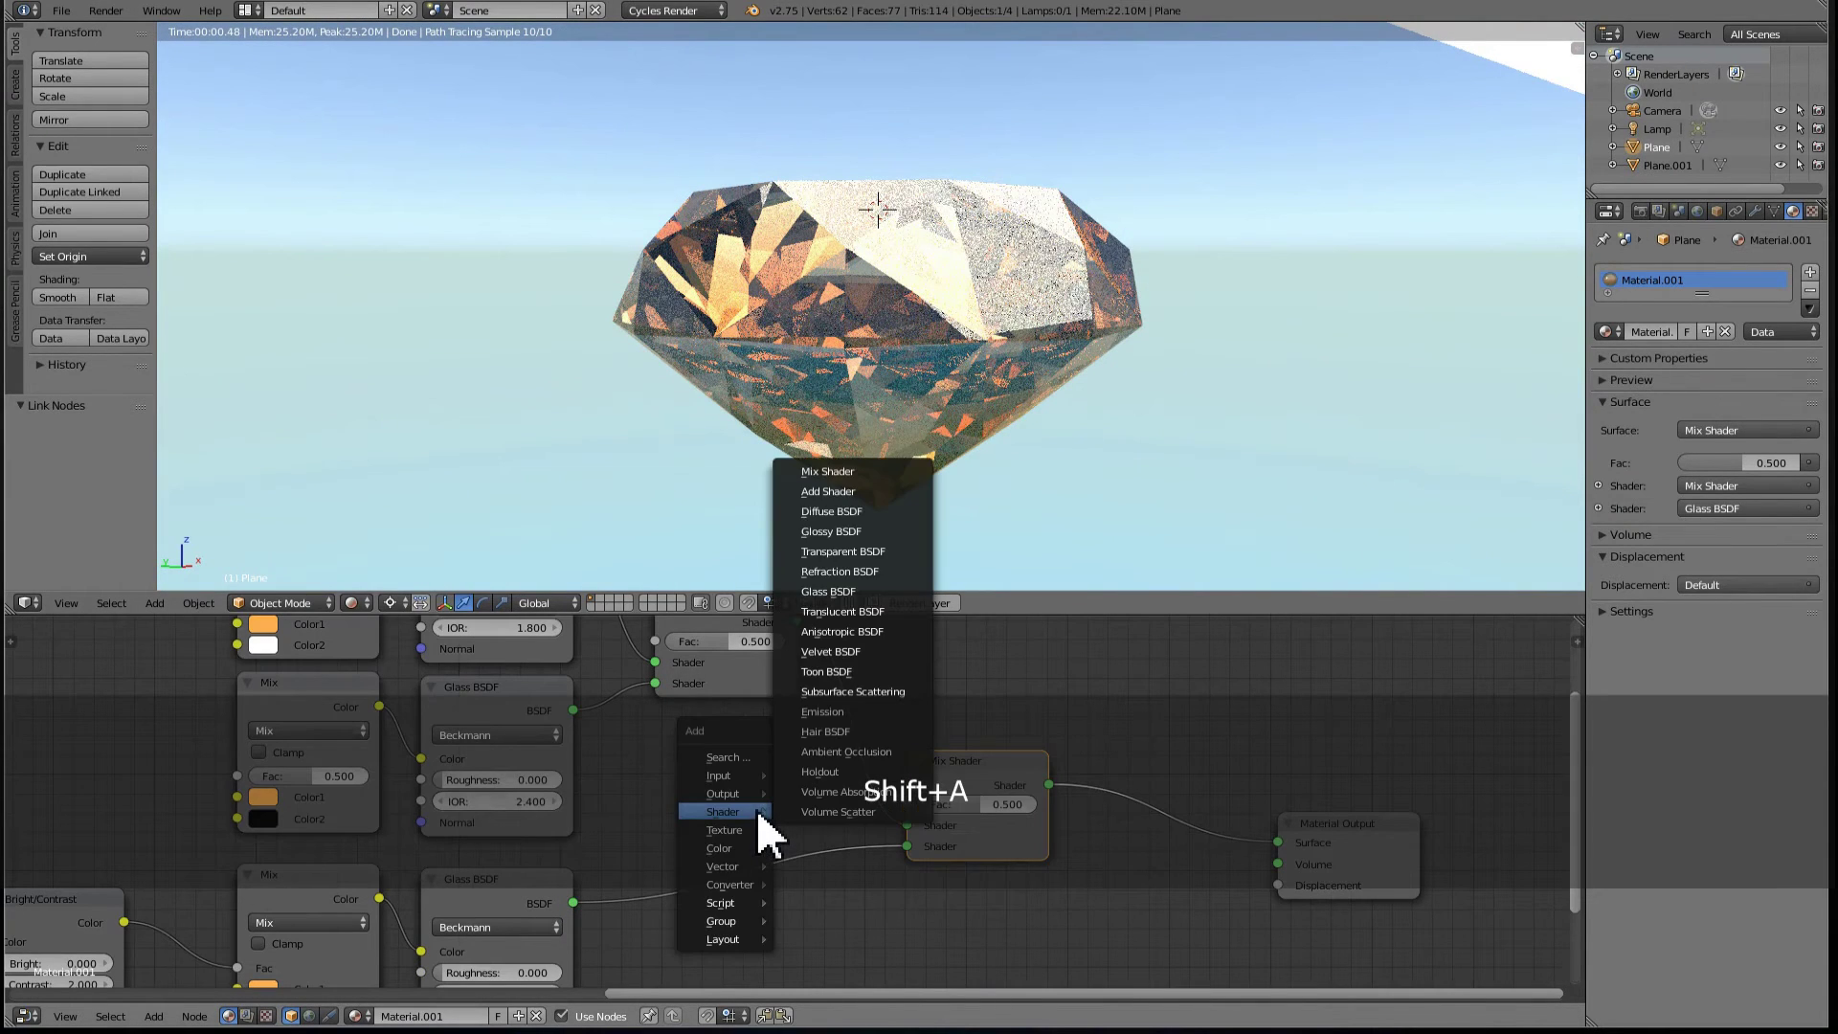
mouse_move(738, 774)
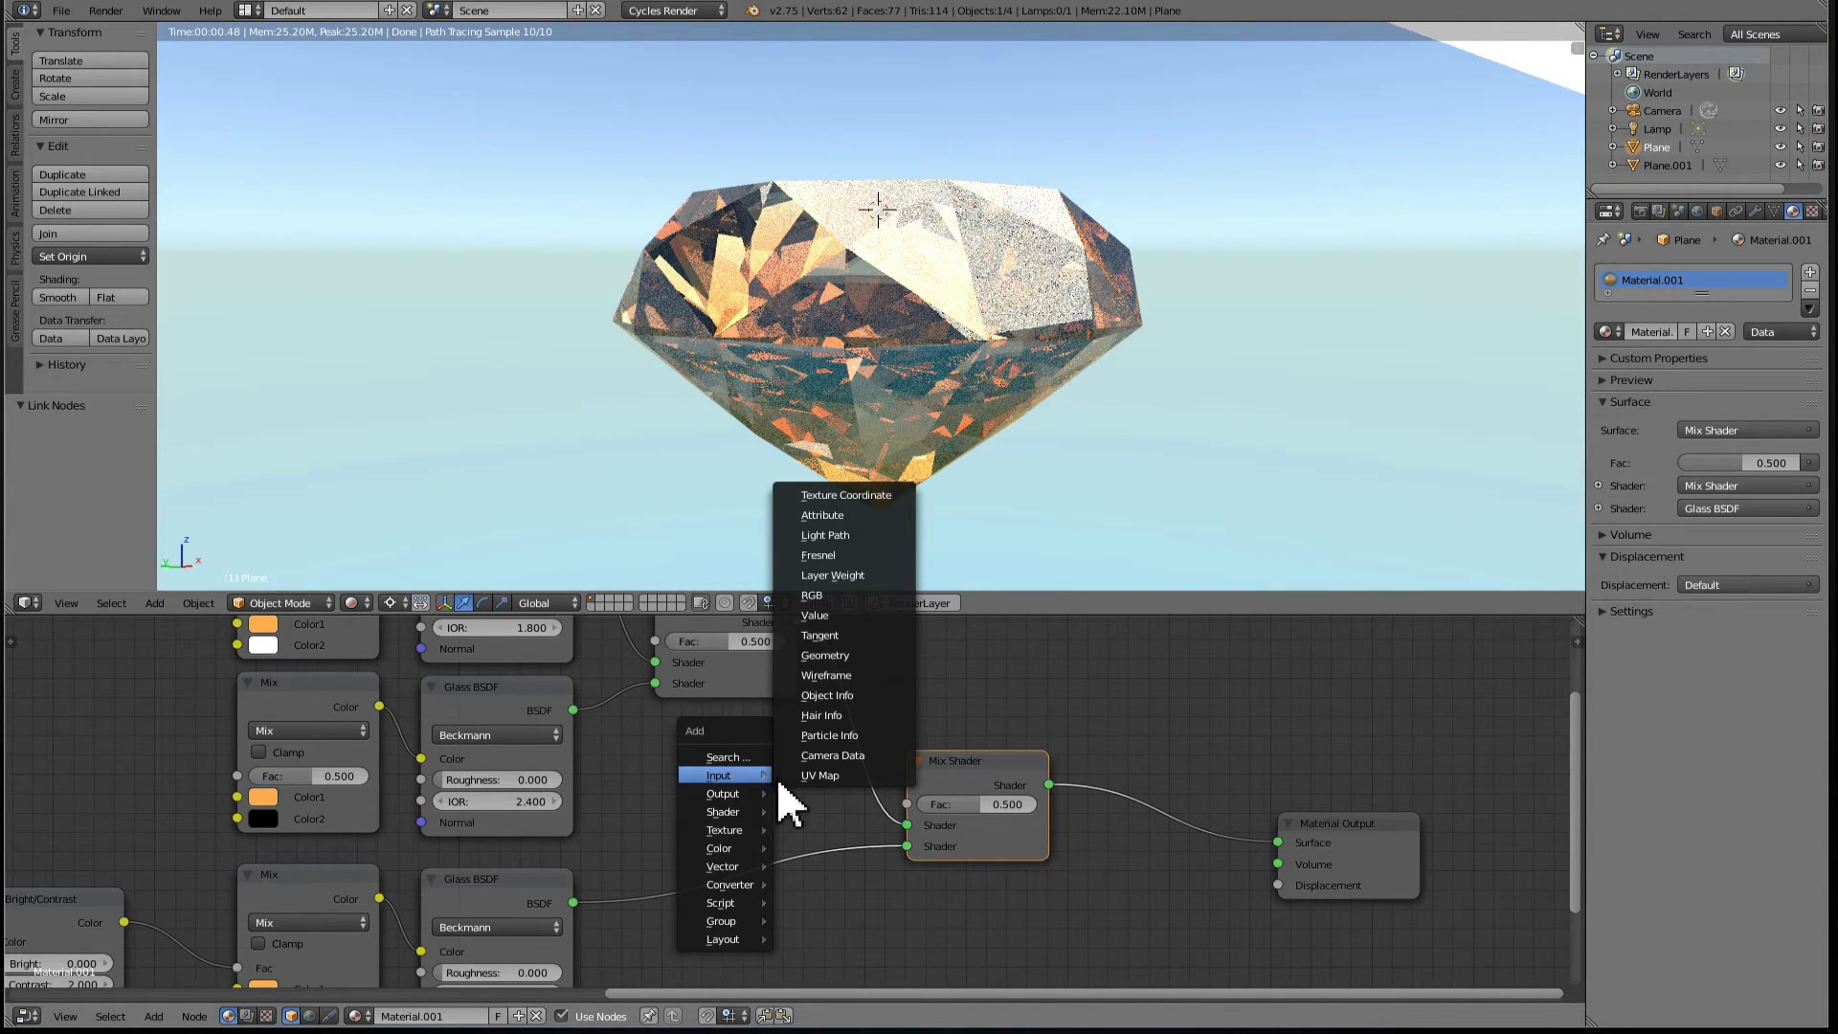
click(833, 575)
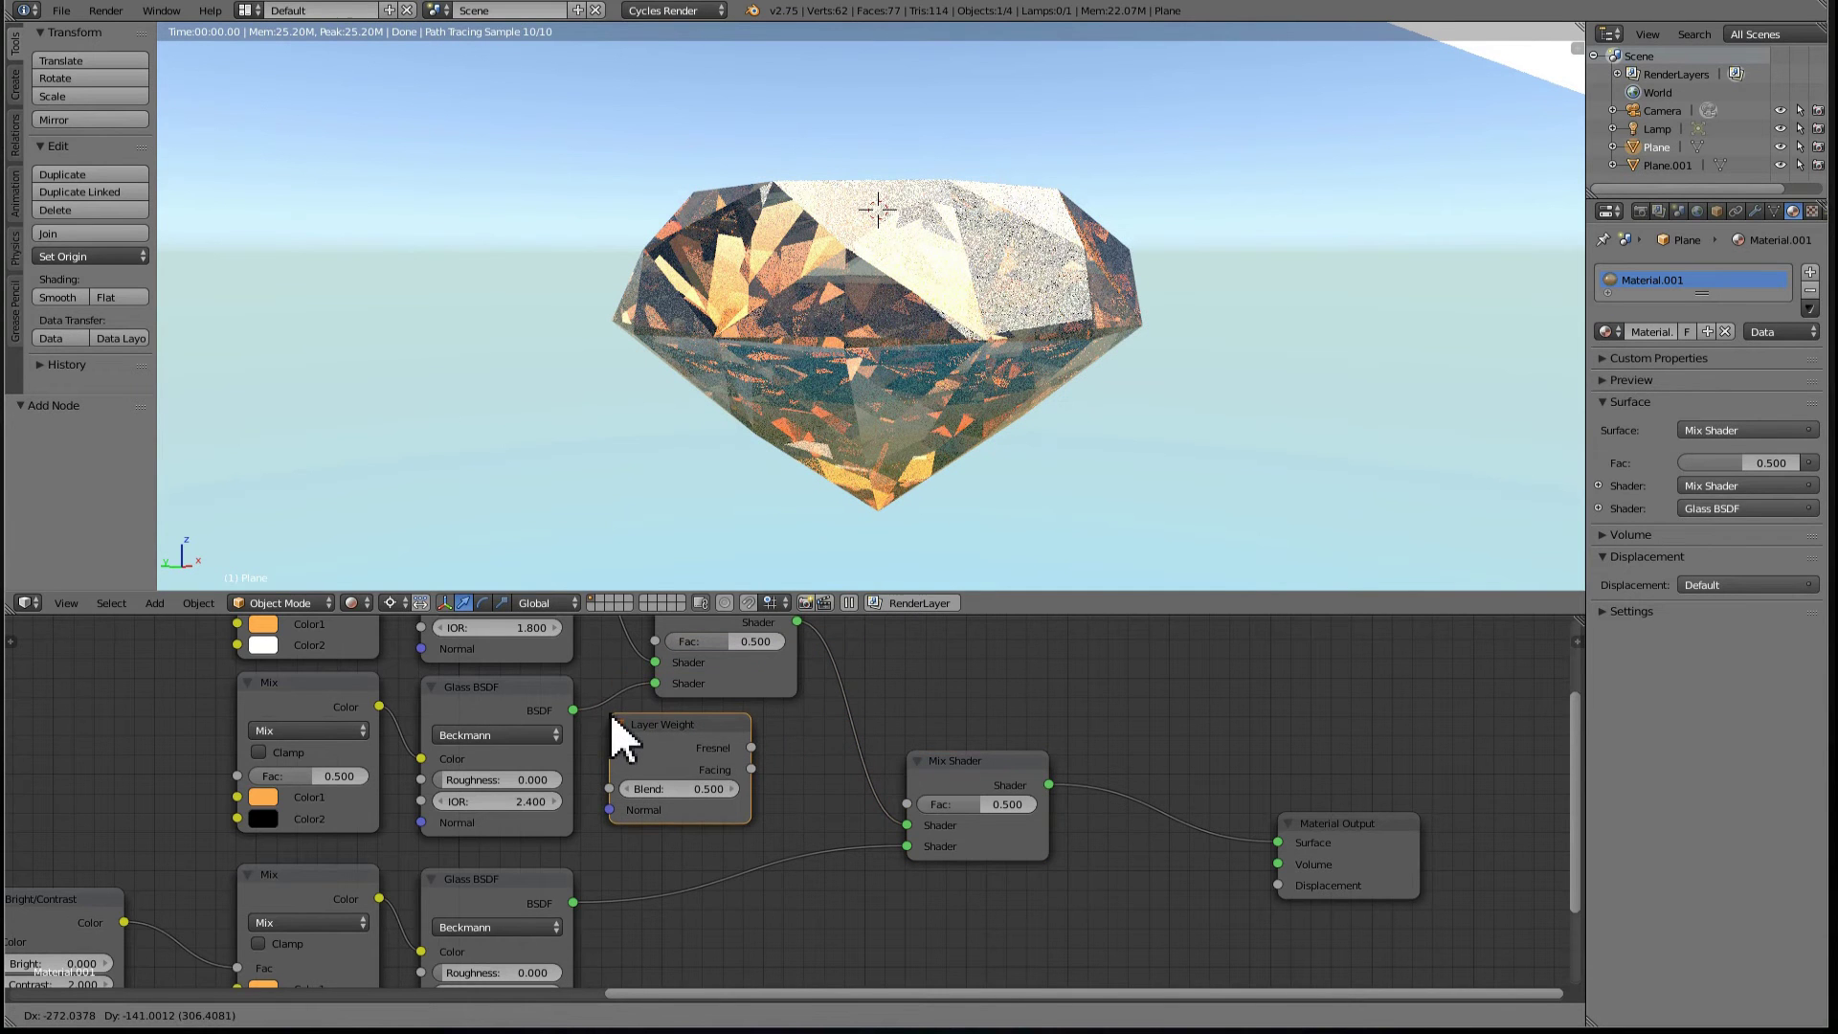
click(733, 763)
drag(752, 770, 906, 804)
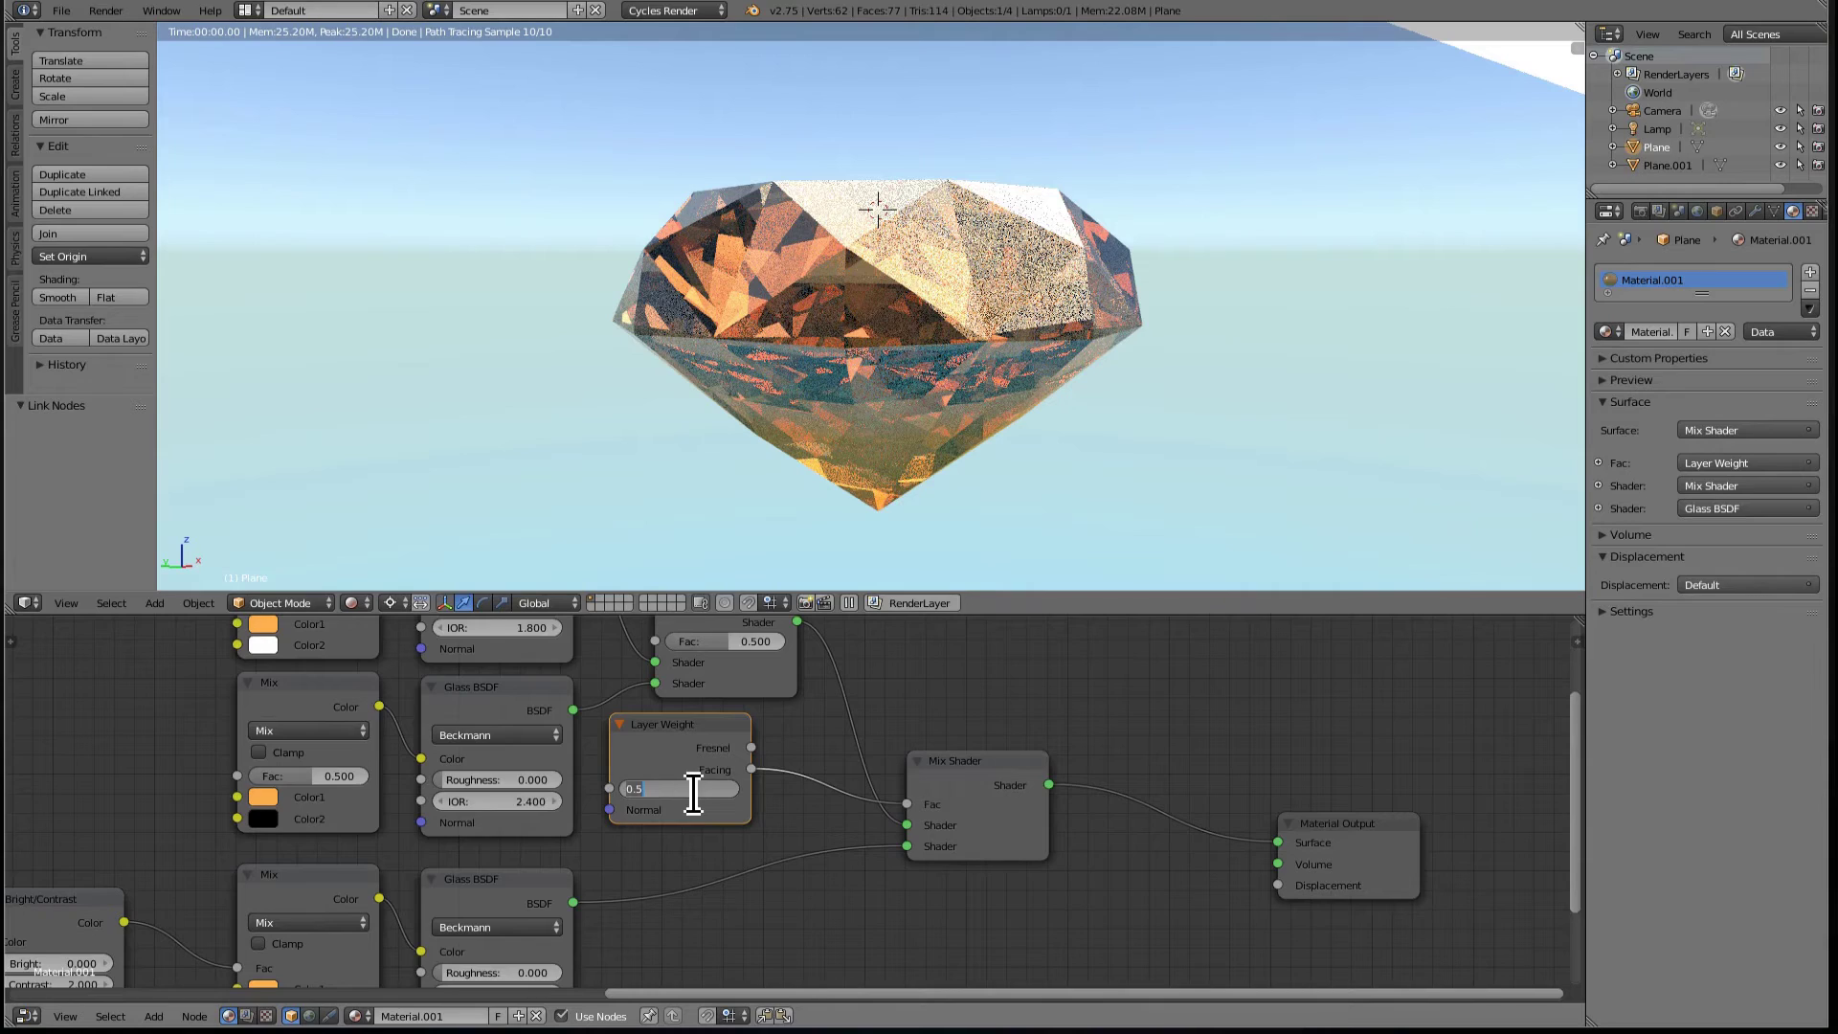
- Set the Layer Weight node's Blend to 0.4
key(KP_Delete)
key(Return)
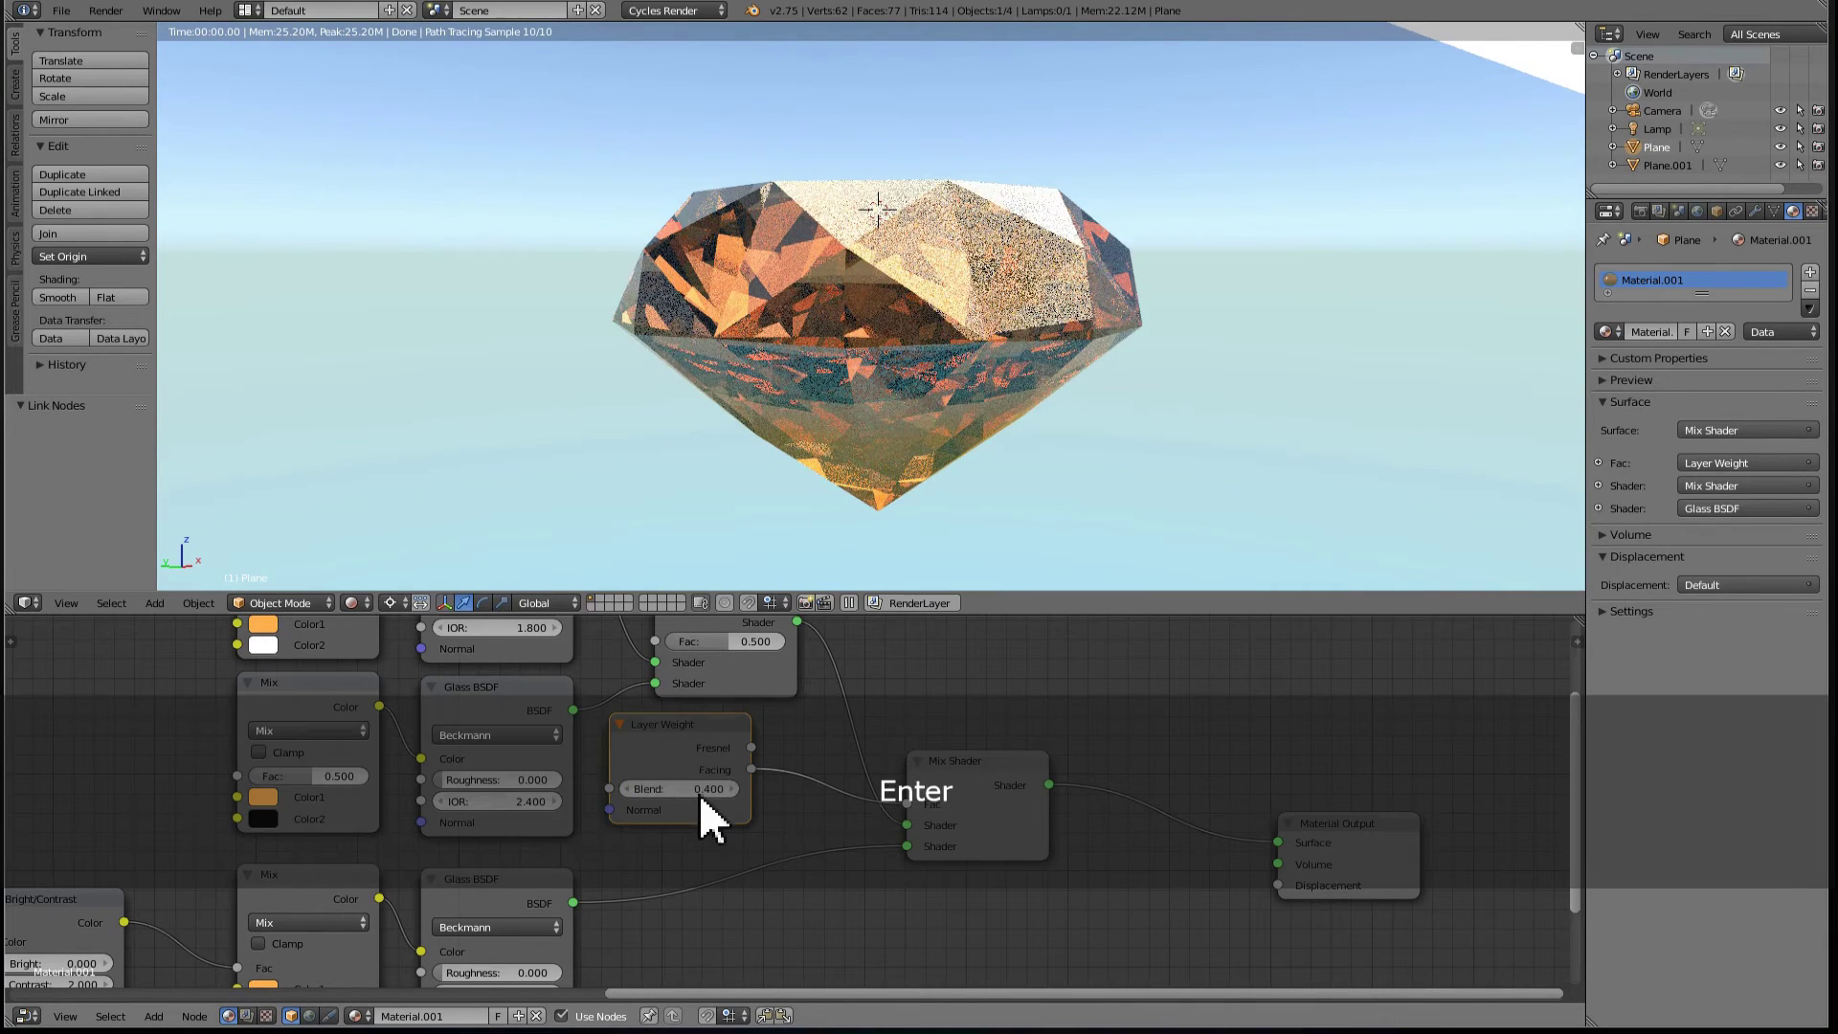
click(694, 792)
text(0)
key(Return)
click(693, 793)
text(.4)
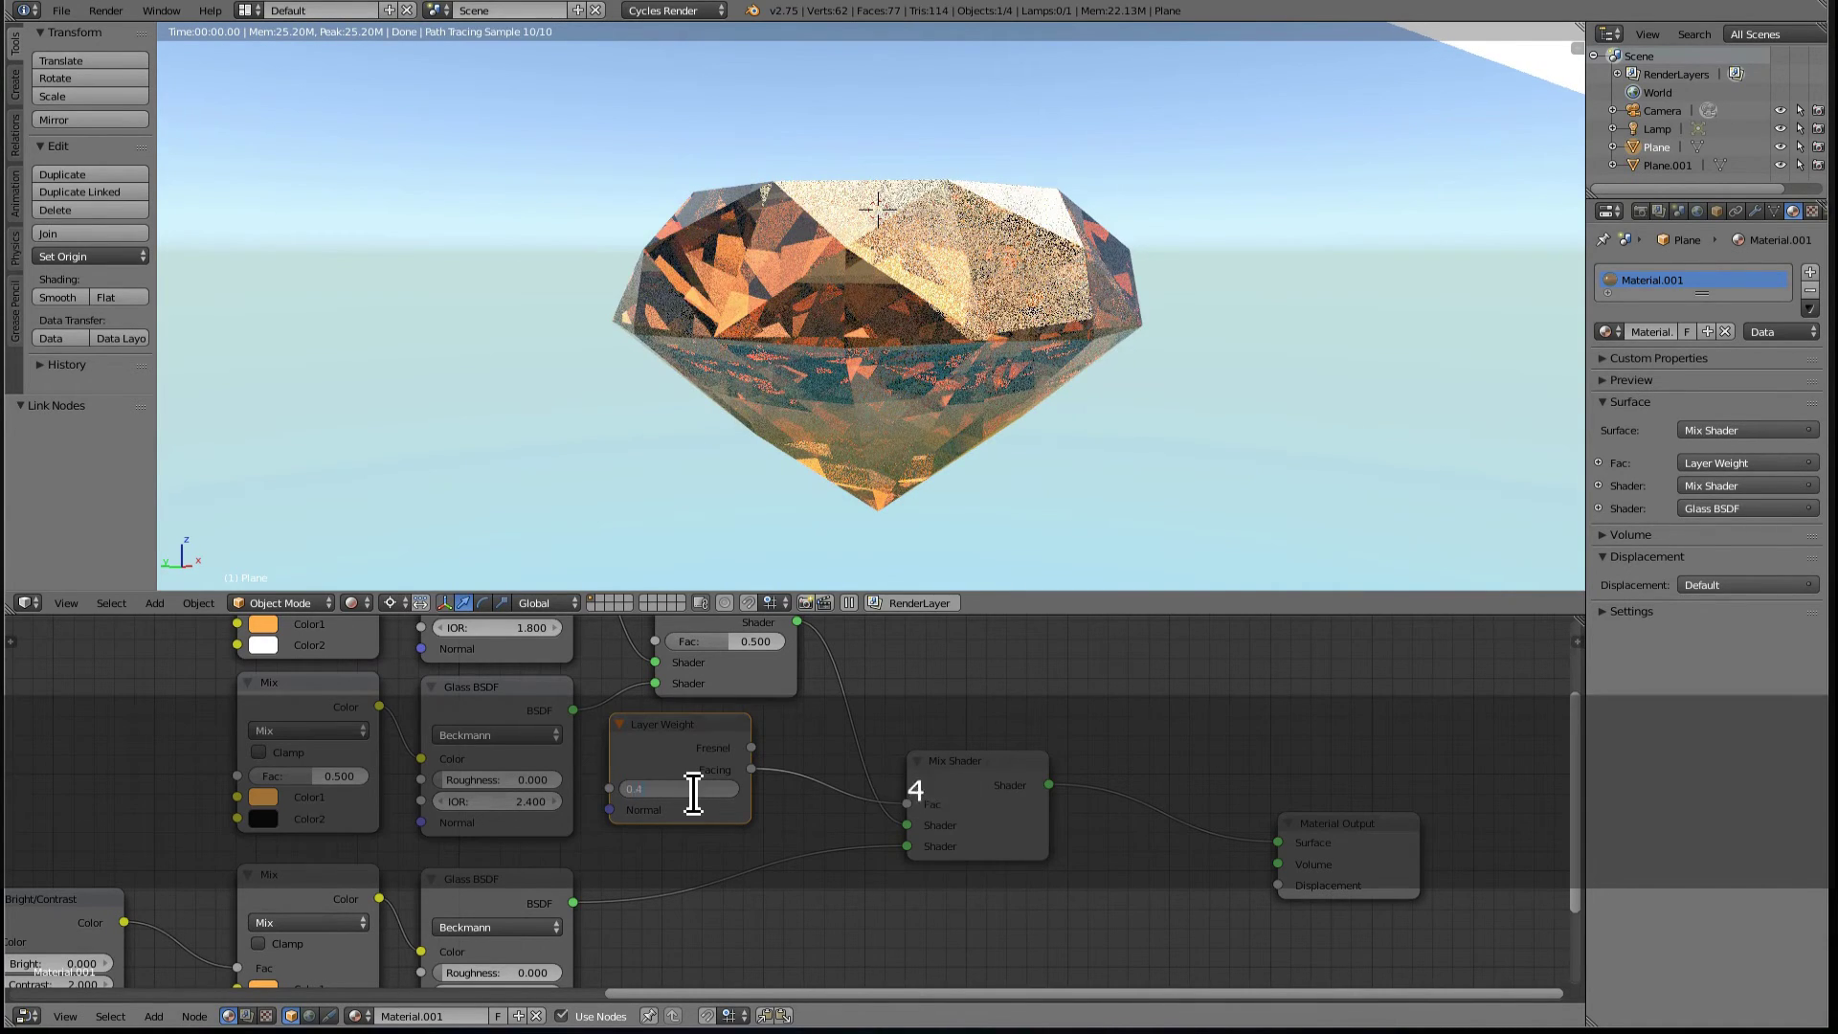
key(Return)
middle_drag(977, 354, 943, 418)
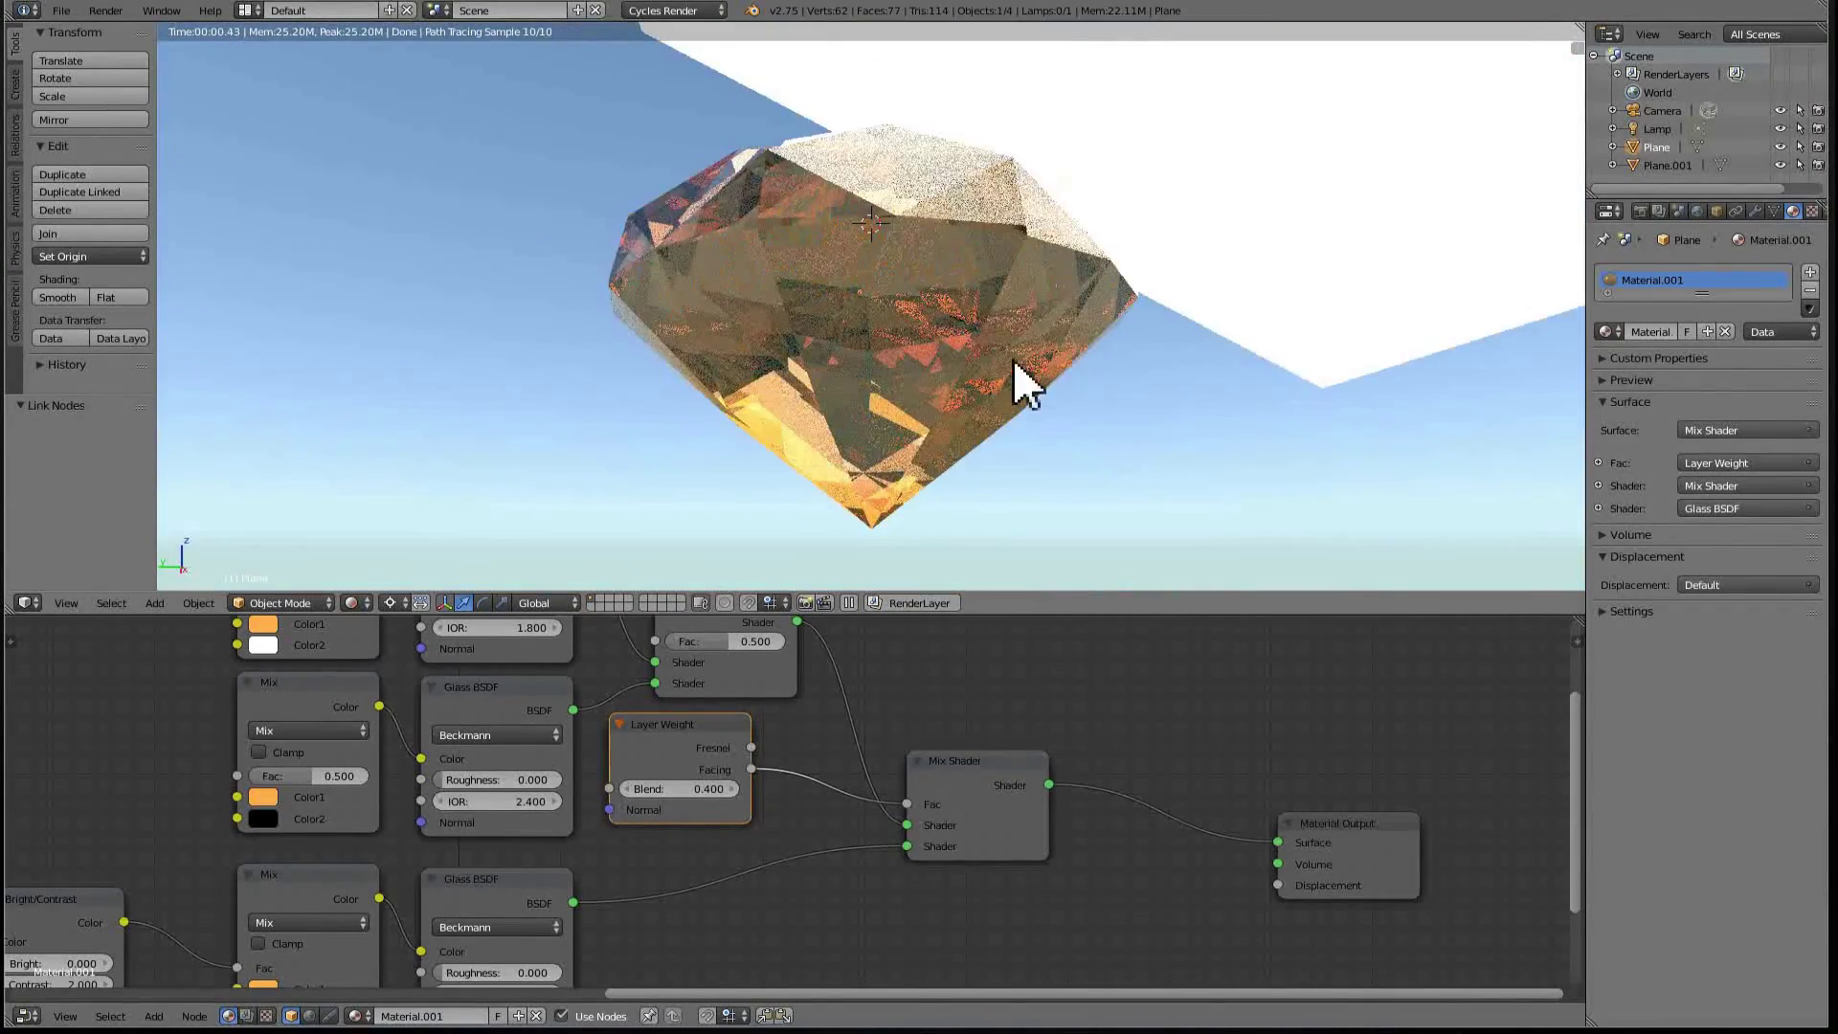
- Duplicate the diamond's entire mesh in place in Edit Mode and scale the copy down to 0.317
mouse_move(1014, 363)
middle_down()
mouse_move(935, 443)
mouse_move(1056, 402)
middle_up()
key(z)
key(Tab)
key(a)
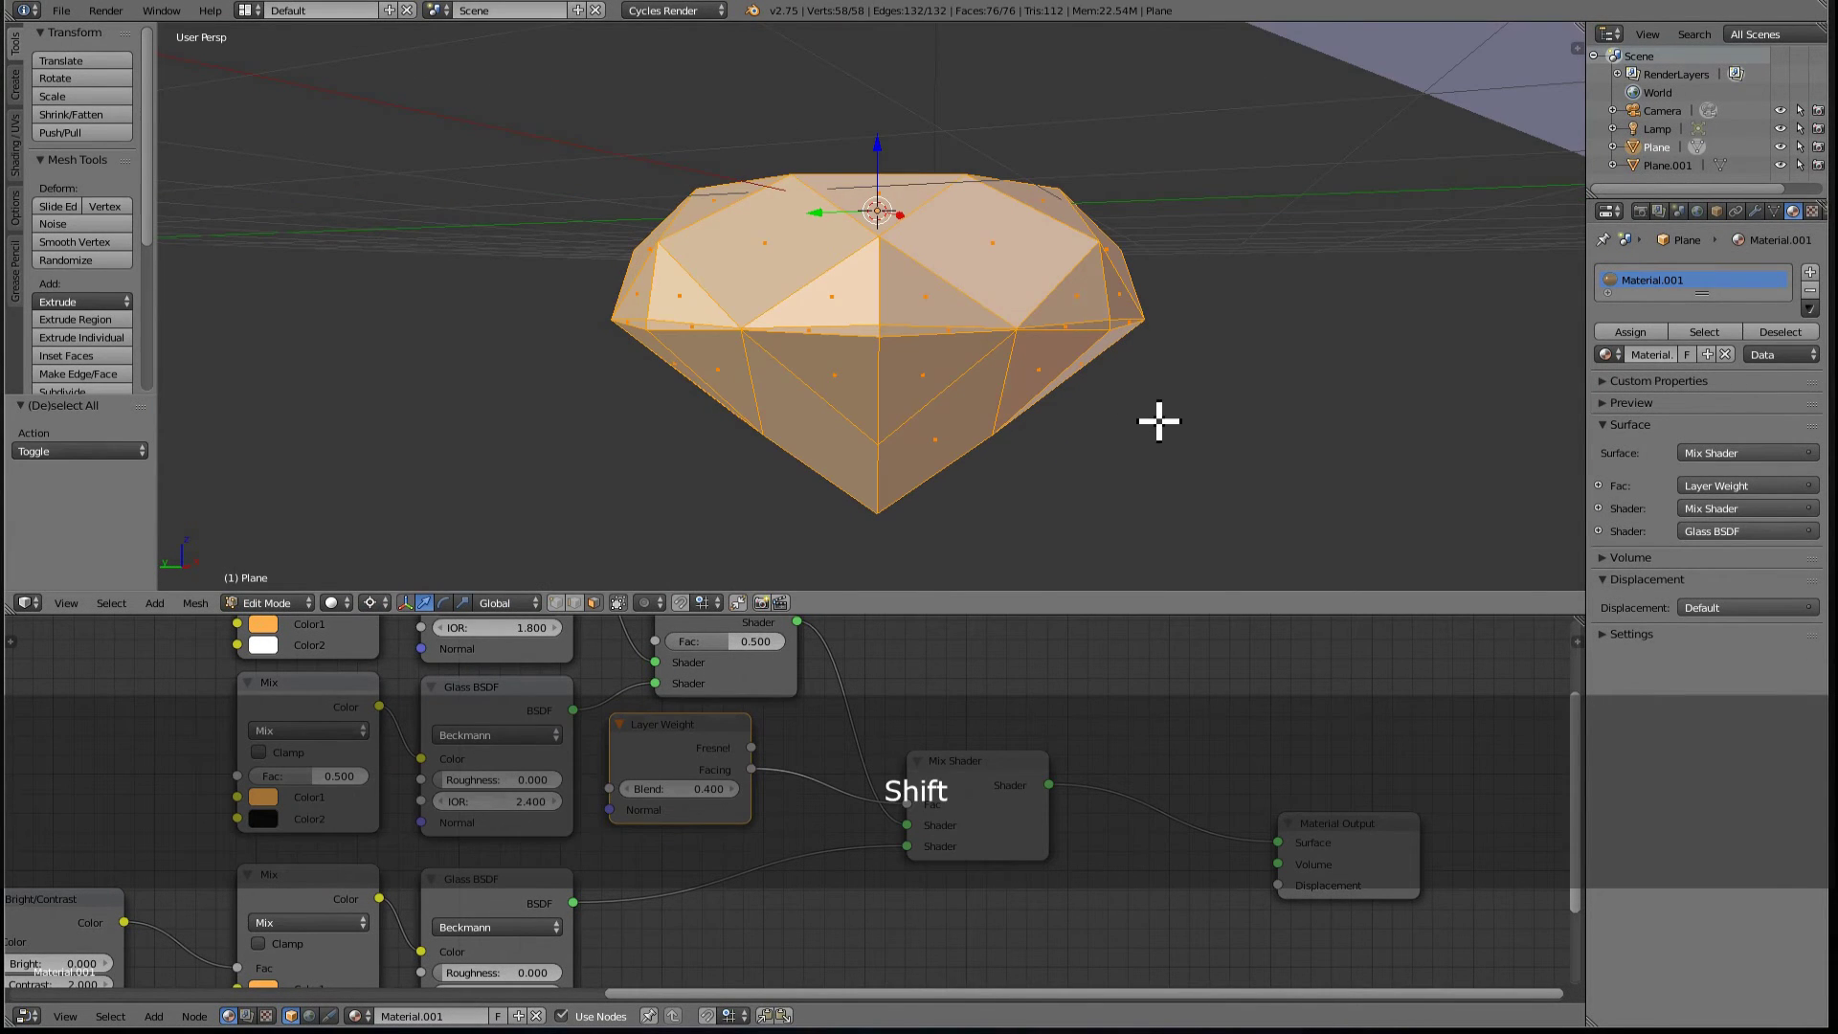
key(shift+d)
right_click(1183, 408)
key(z)
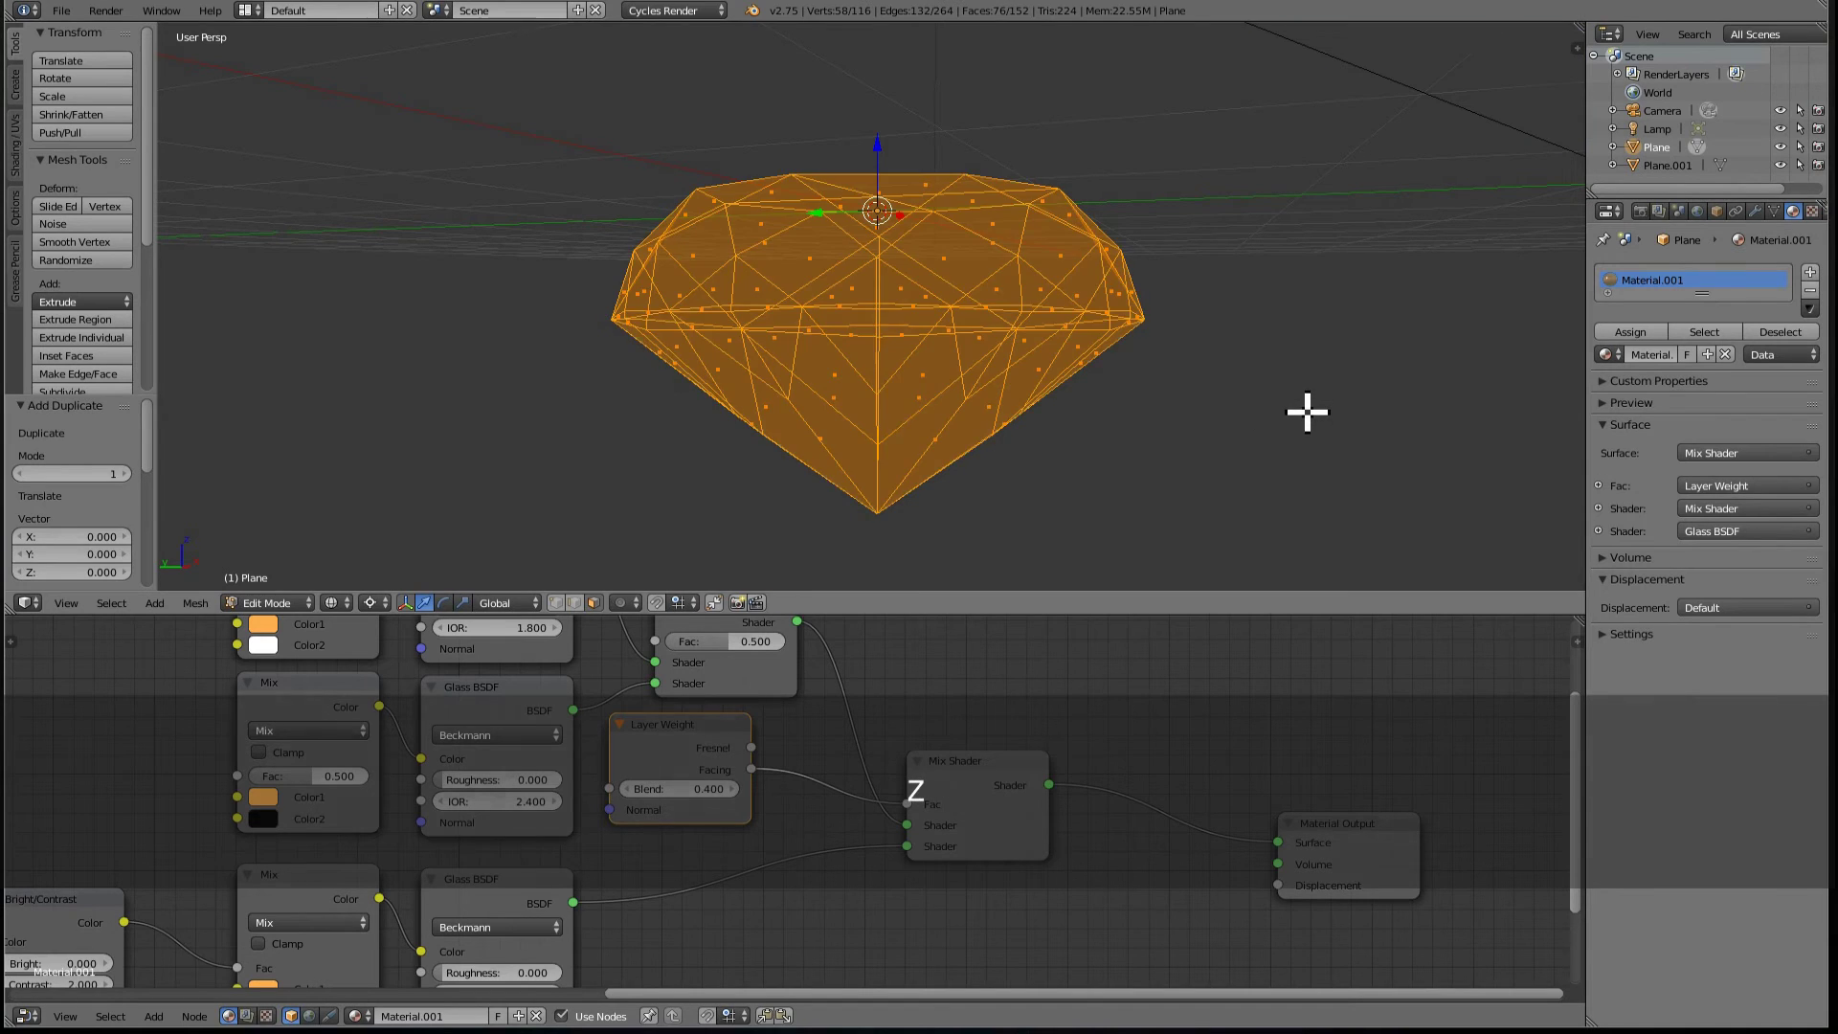
key(s)
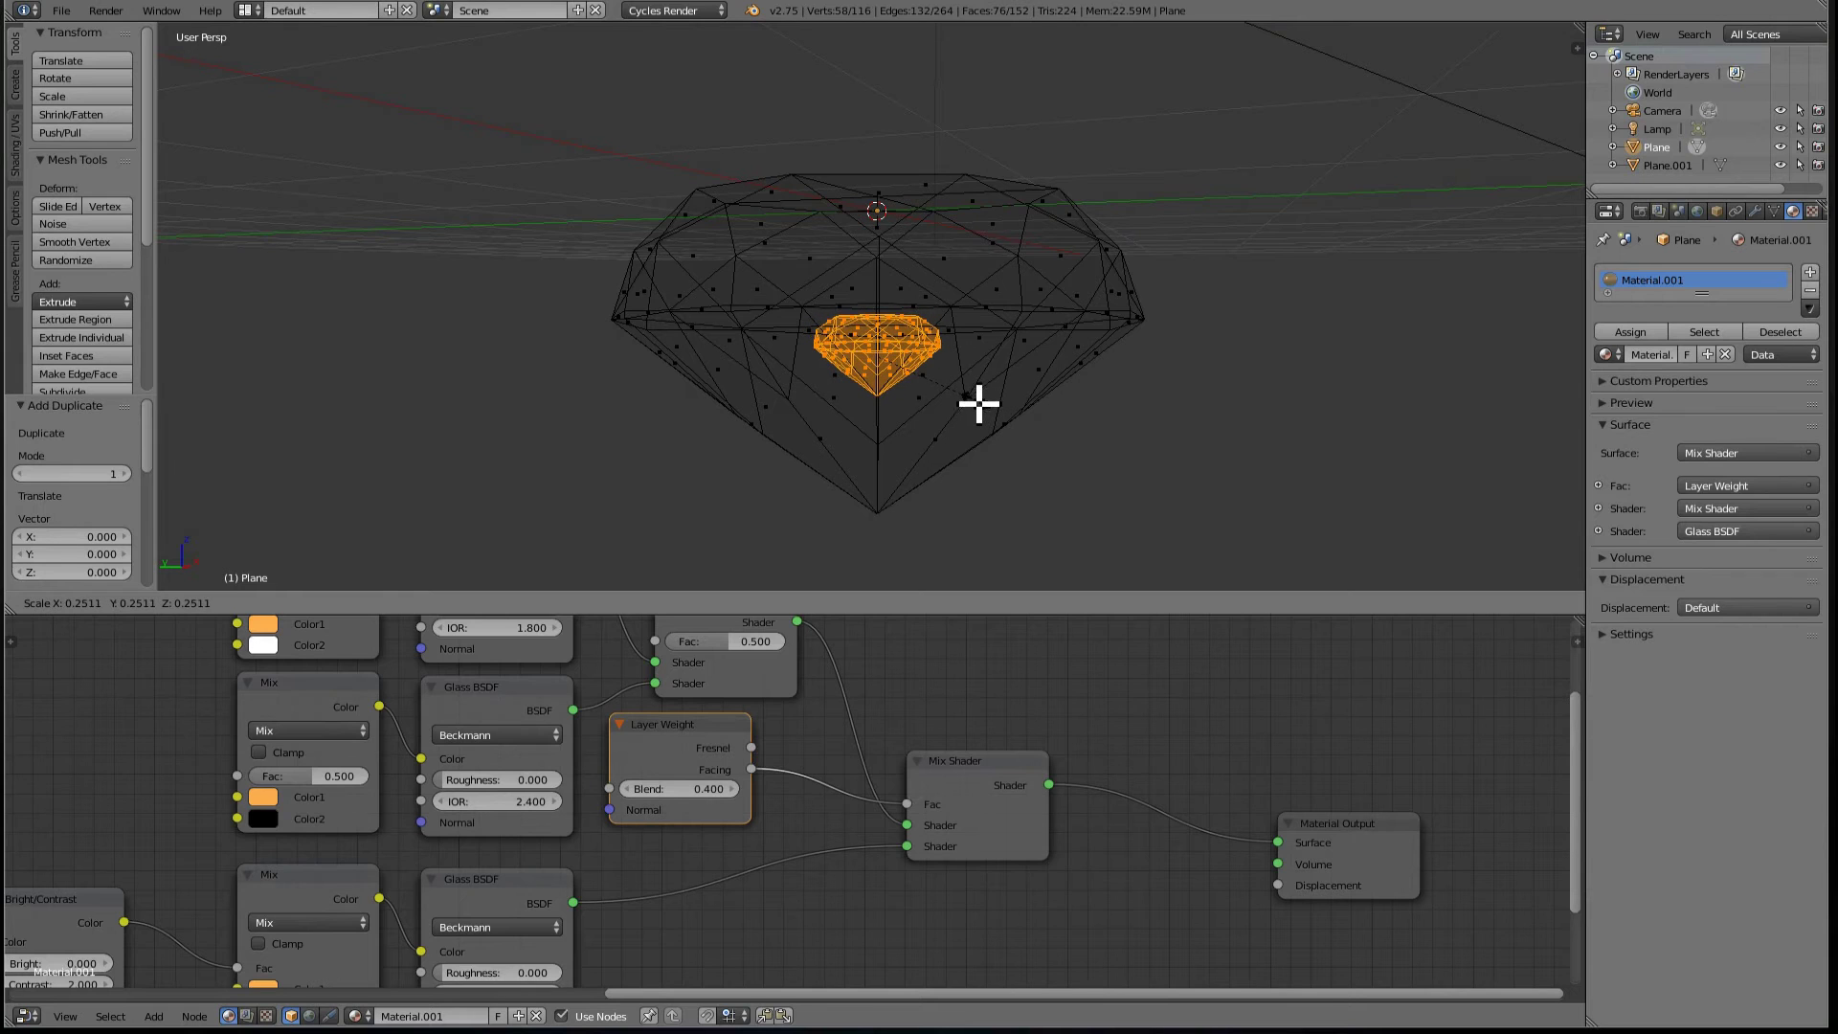
click(1000, 419)
- Move the small inner diamond along the global Z axis and preview the object in rendered shading outside Edit Mode
key(g)
key(z)
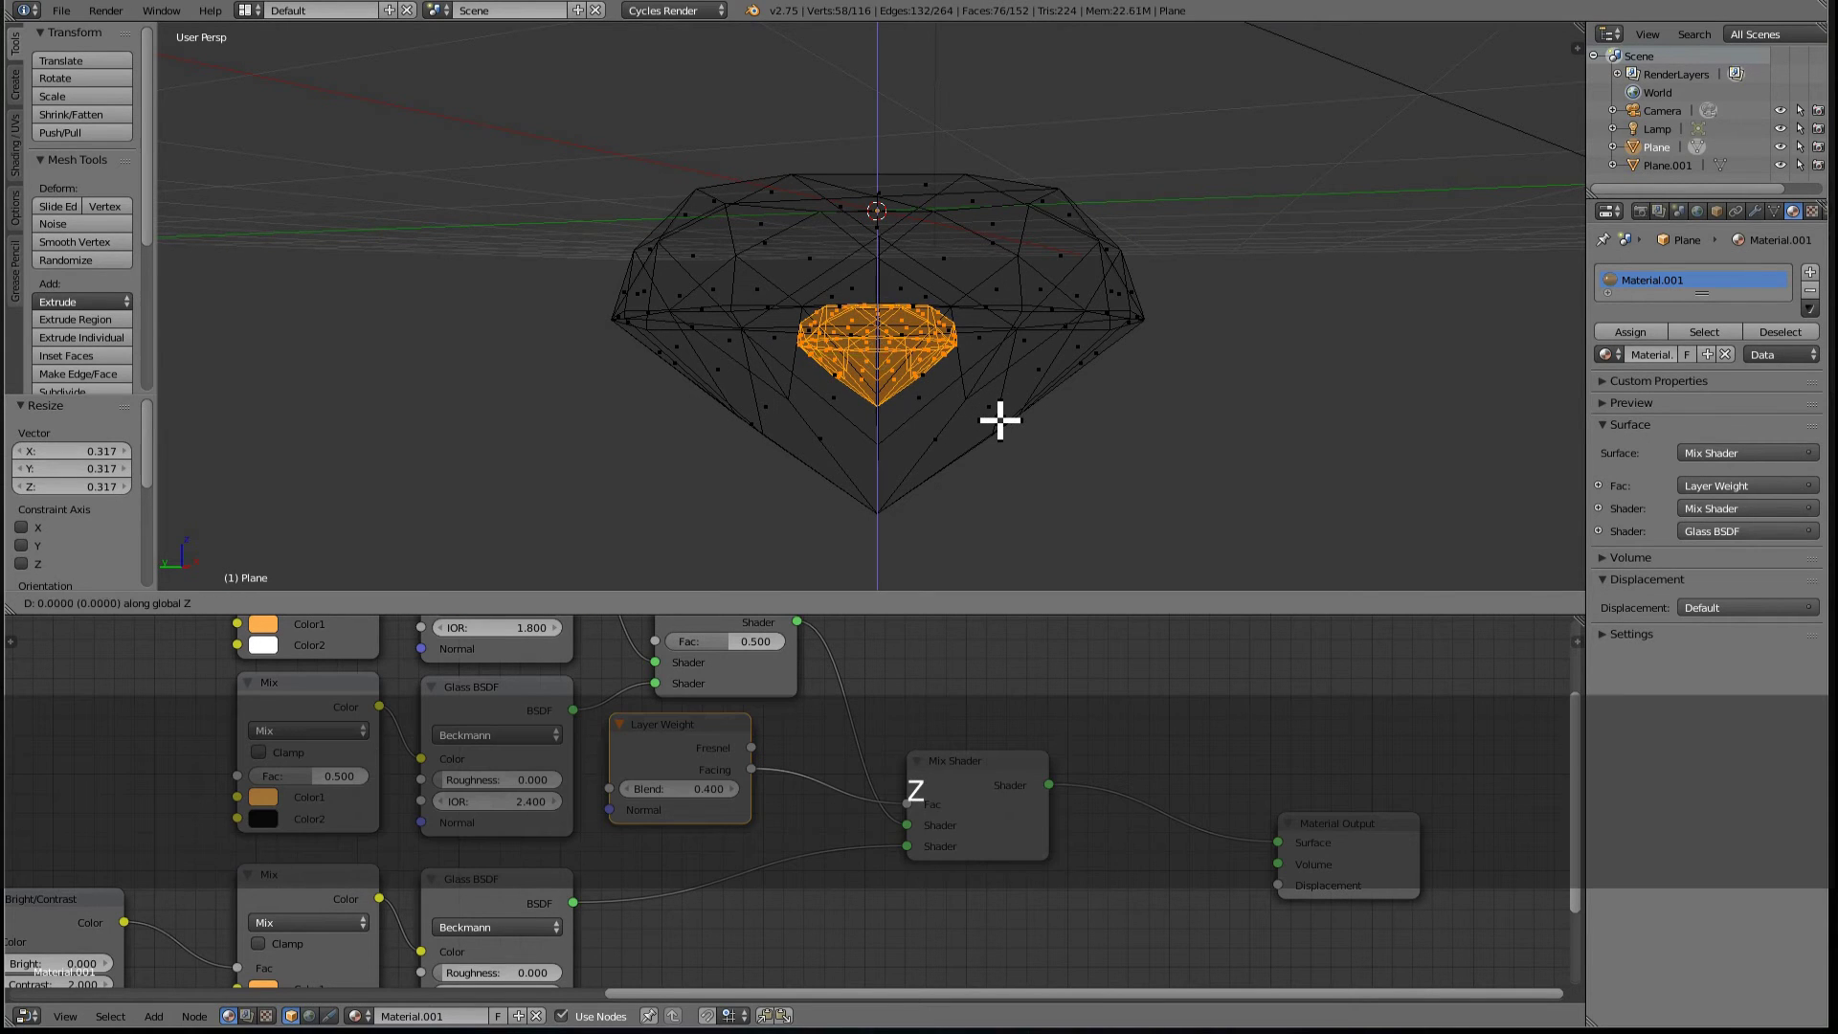
key(Tab)
key(z)
key(shift+z)
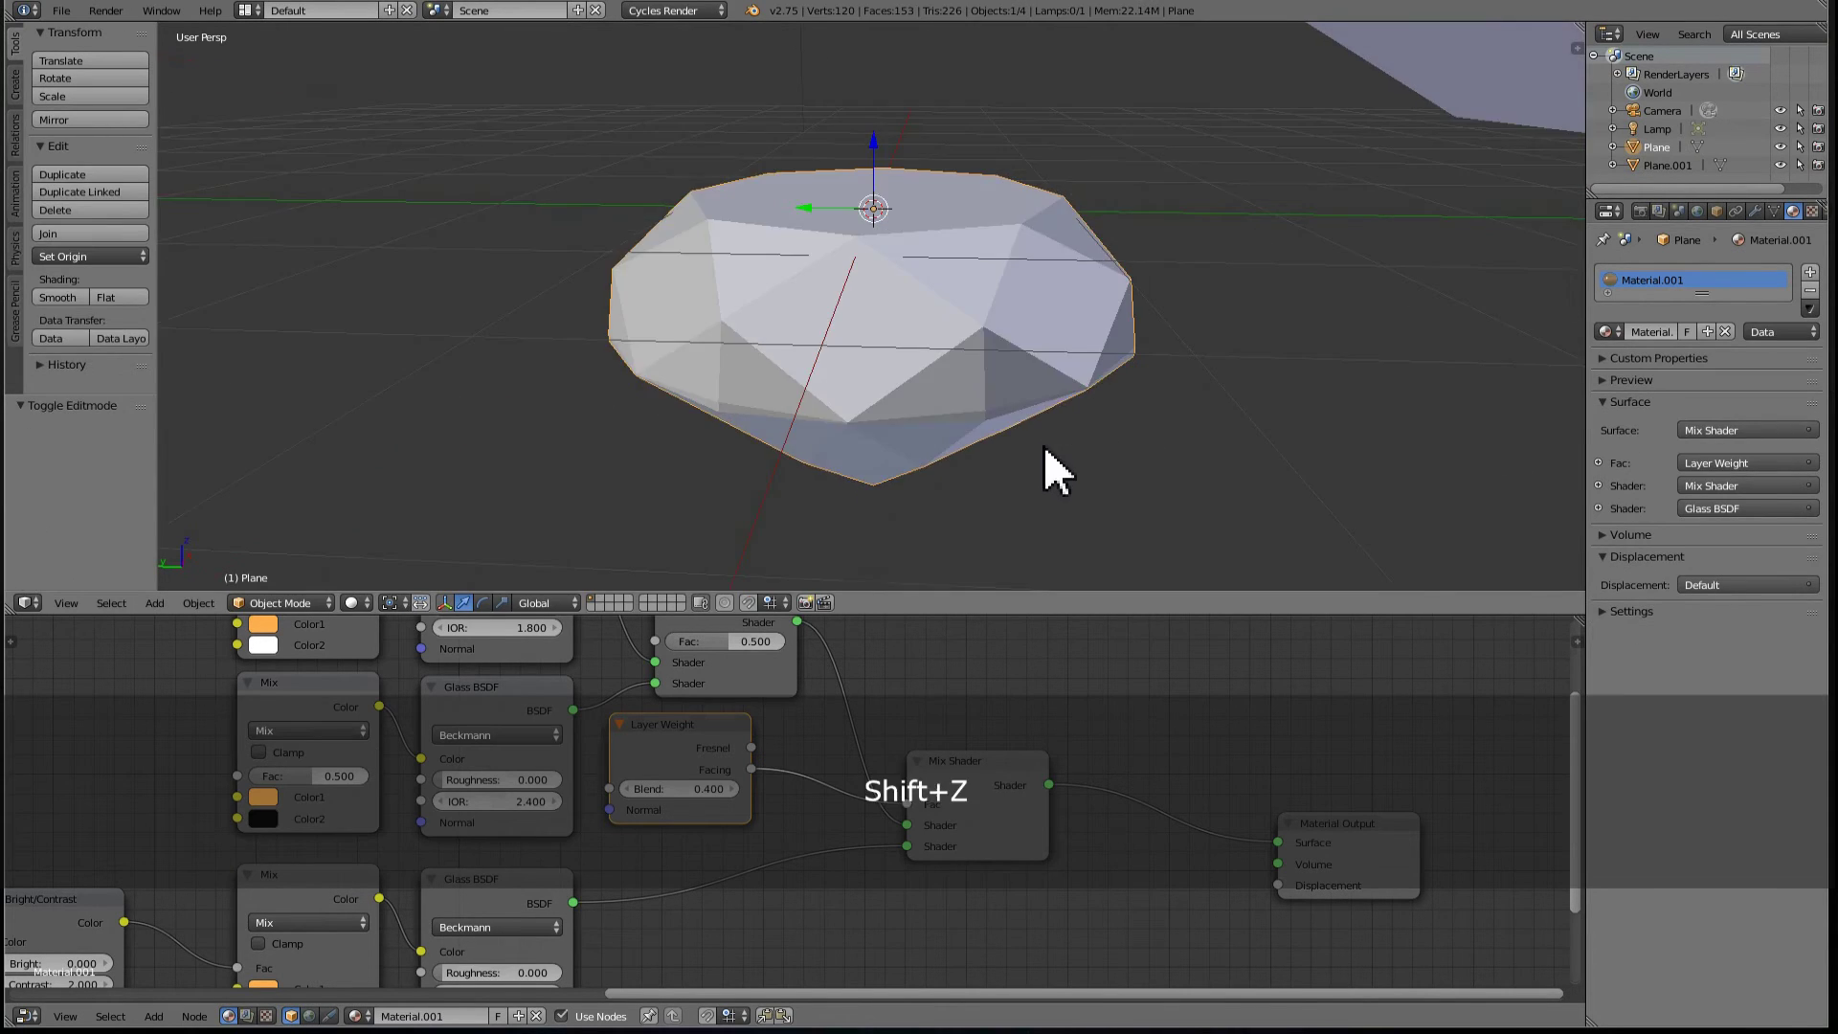
middle_drag(1042, 446, 802, 230)
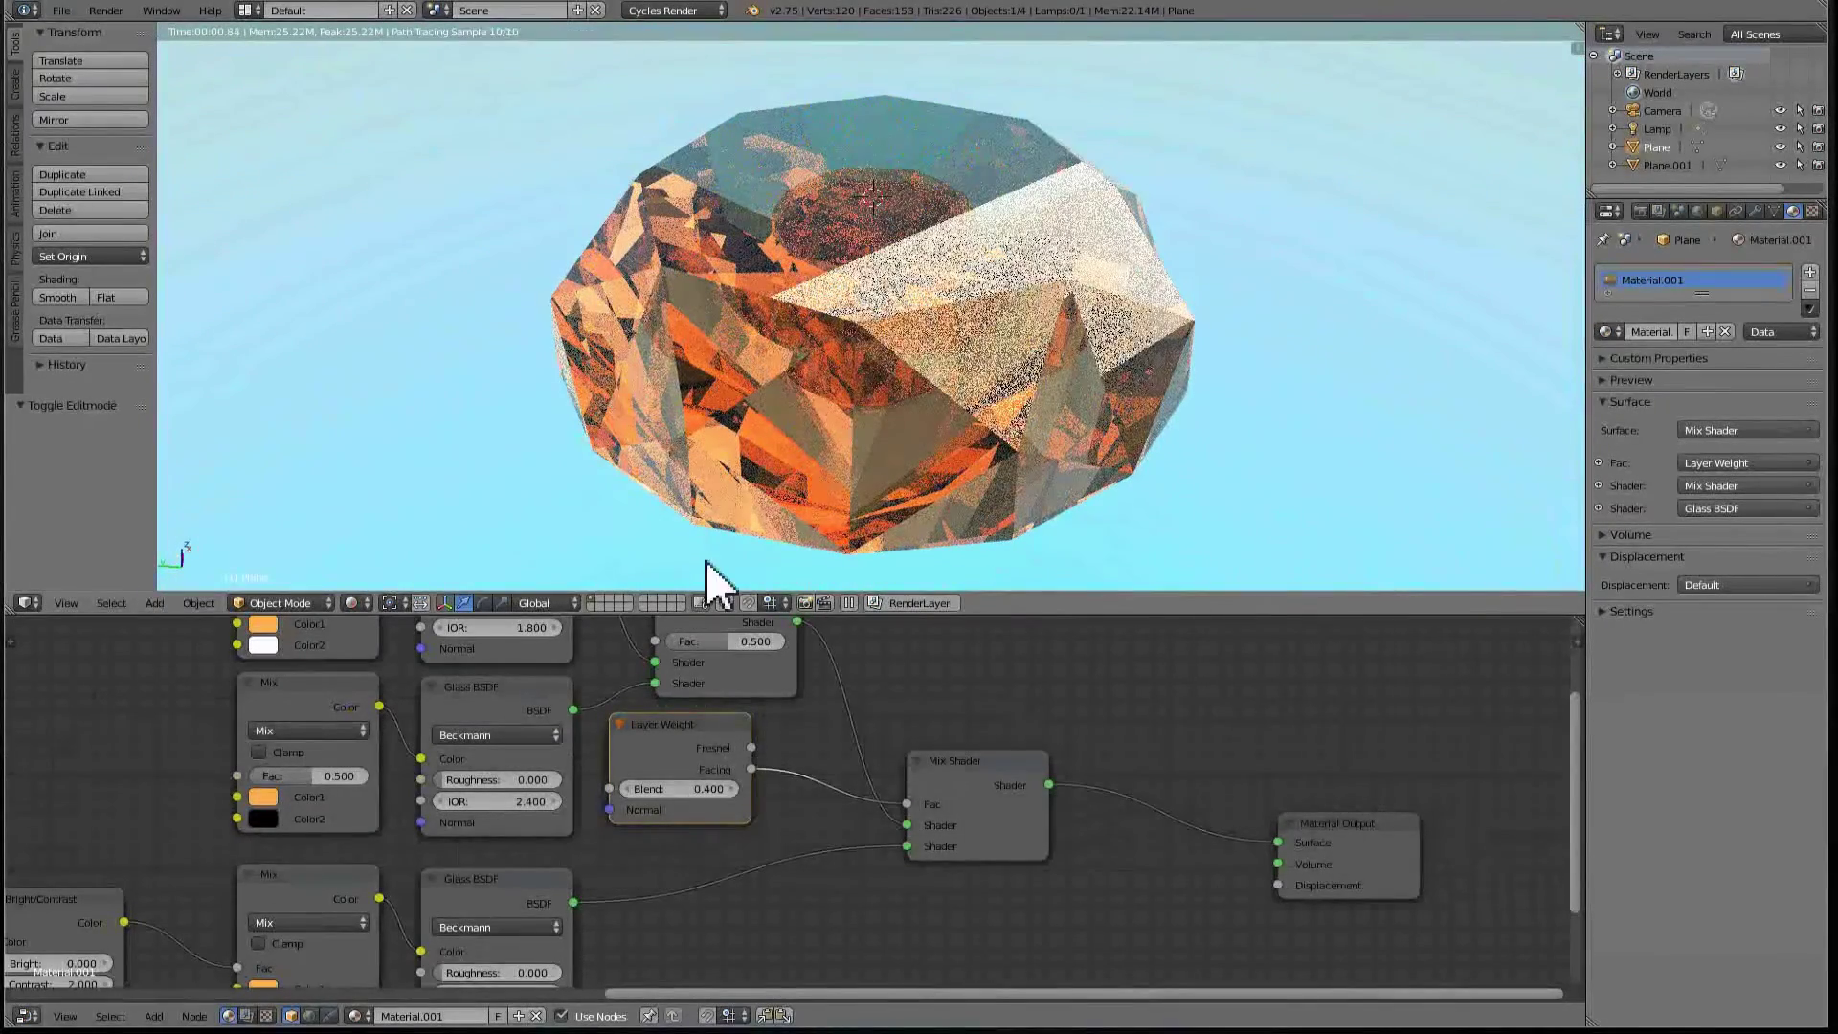
- Try an IOR of 2 on the uppermost Glass BSDF node, and set it back to 1.8
scroll(657, 677, down, 1)
middle_drag(499, 668, 594, 773)
scroll(594, 774, up, 1)
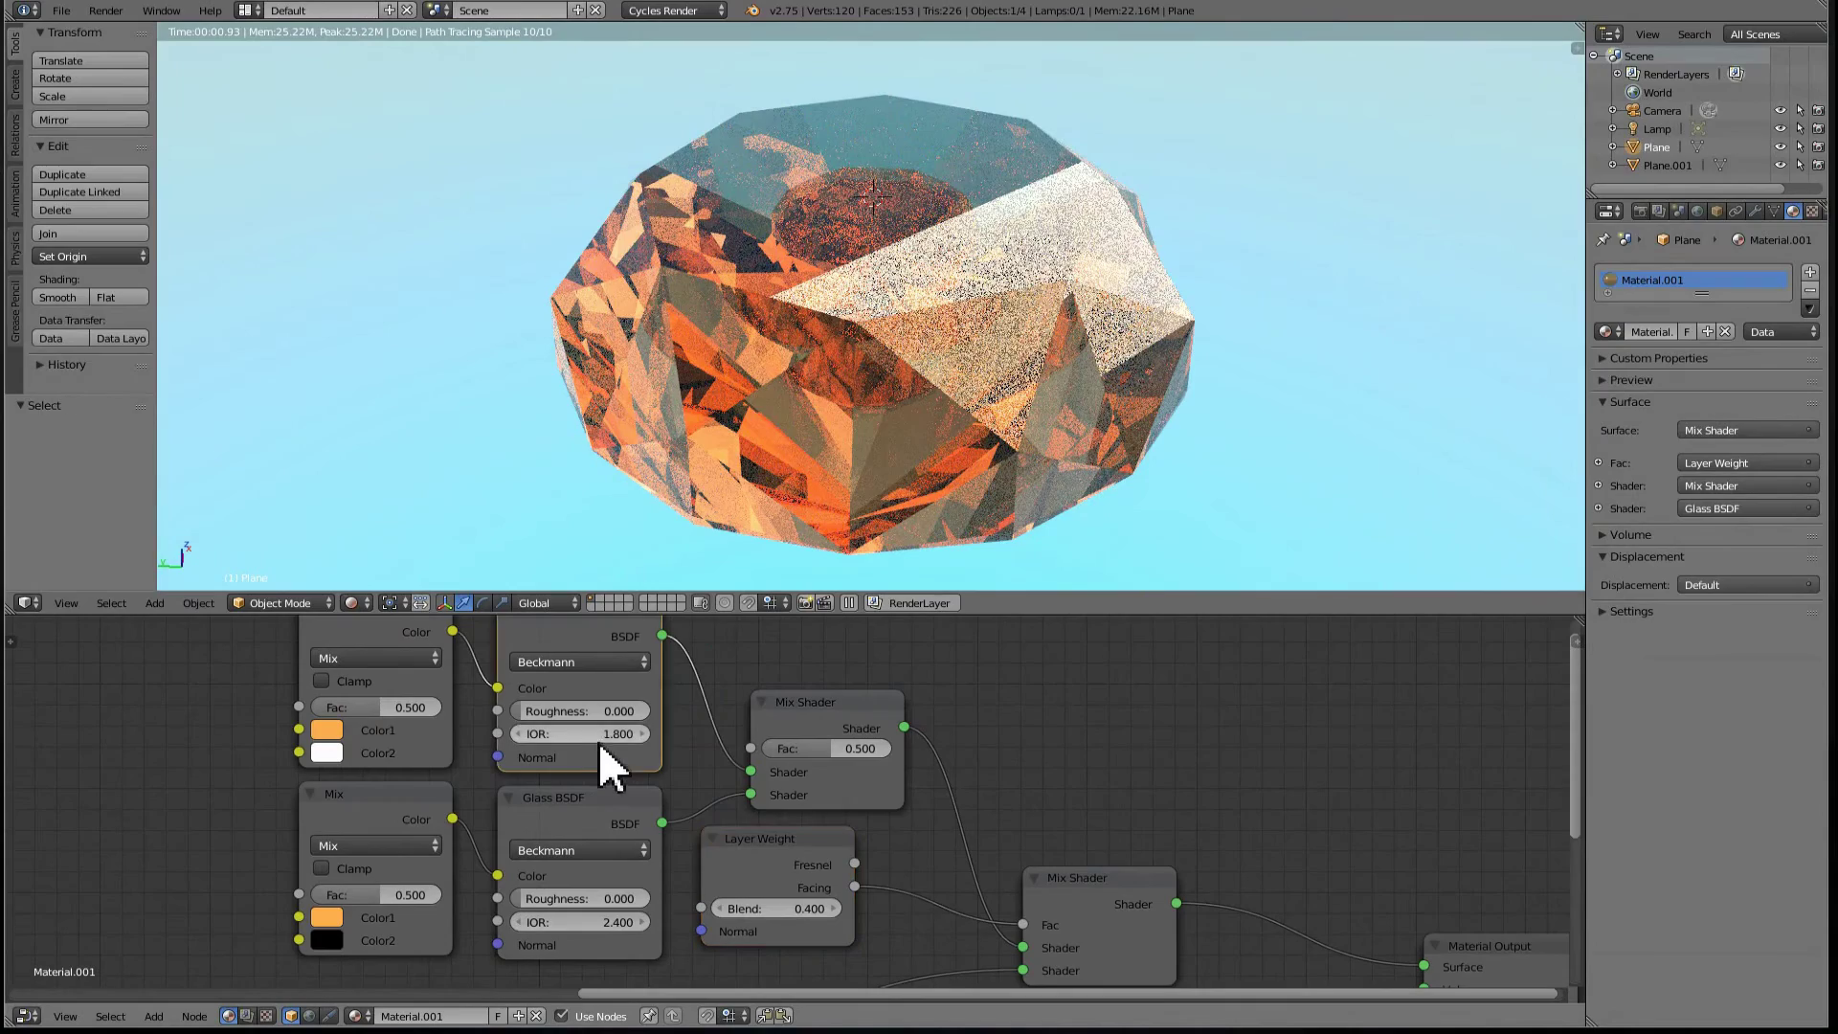
click(599, 738)
text(2)
key(Return)
click(609, 731)
text(1.)
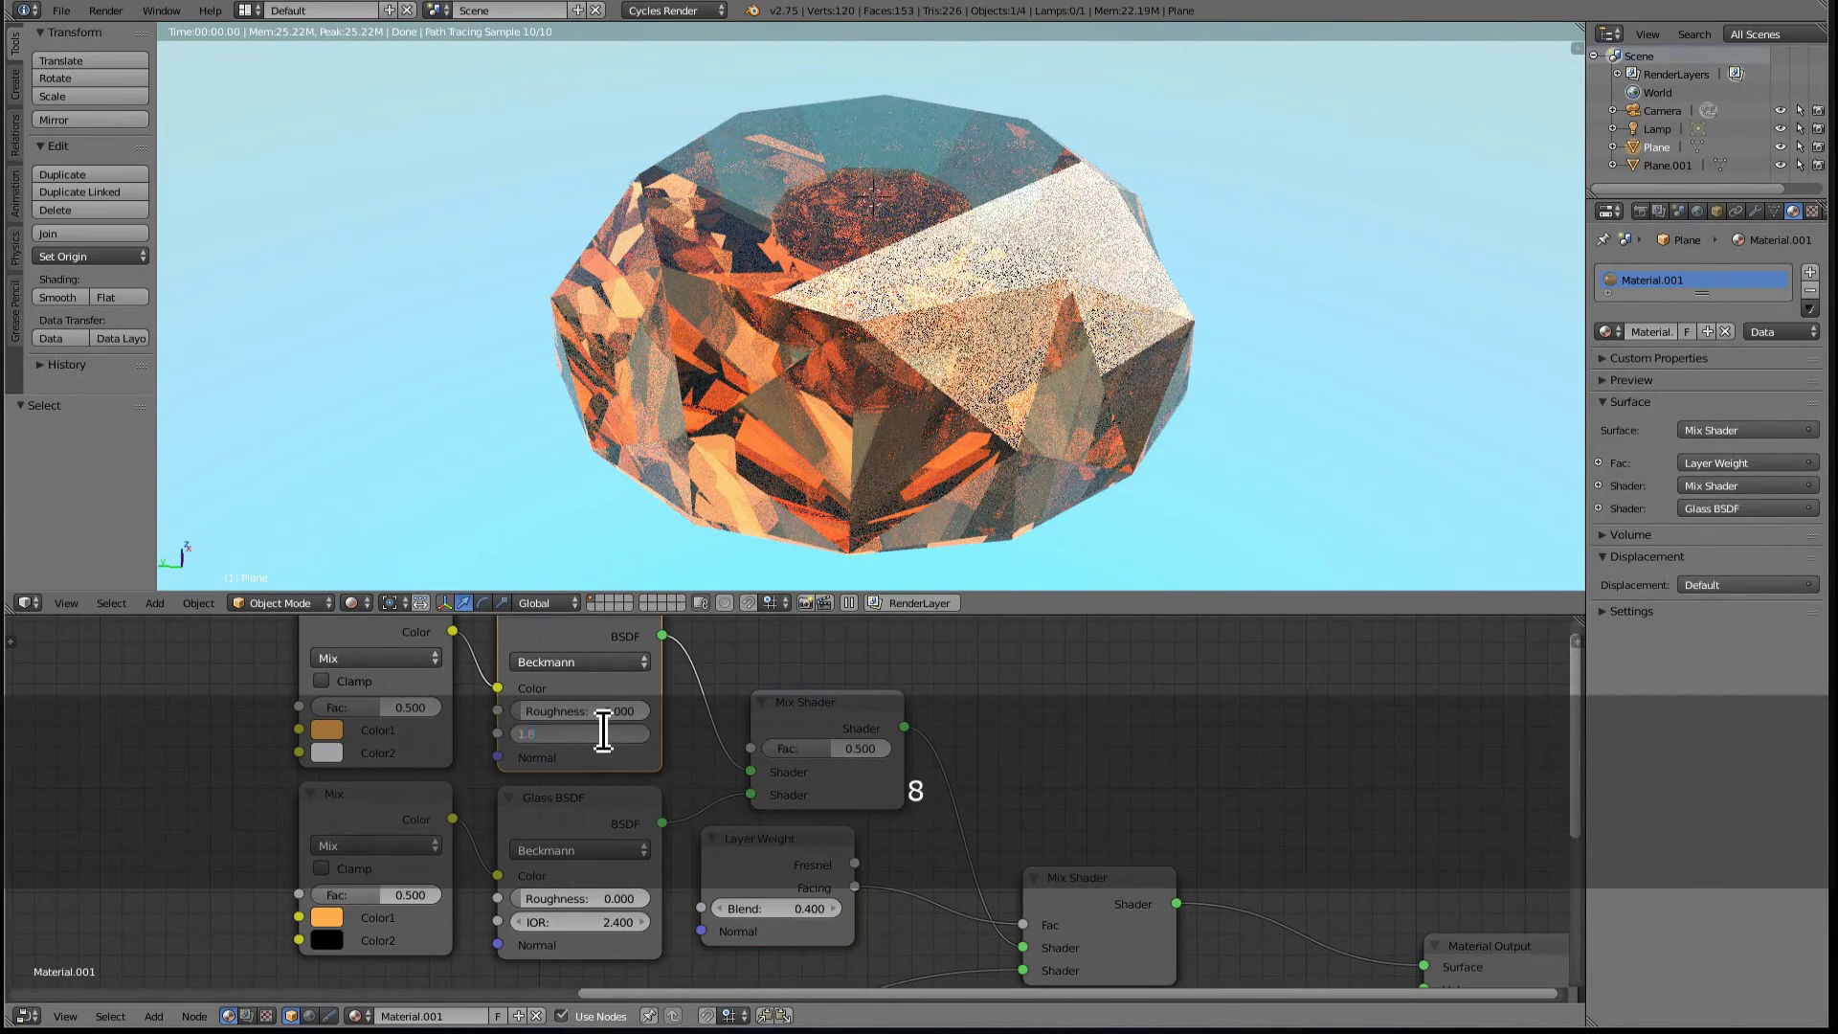
text(8)
key(Return)
- Examine the rendered diamond from above, from the side and from below, along with the complete material node setup
middle_drag(919, 479, 986, 335)
middle_drag(907, 181, 870, 280)
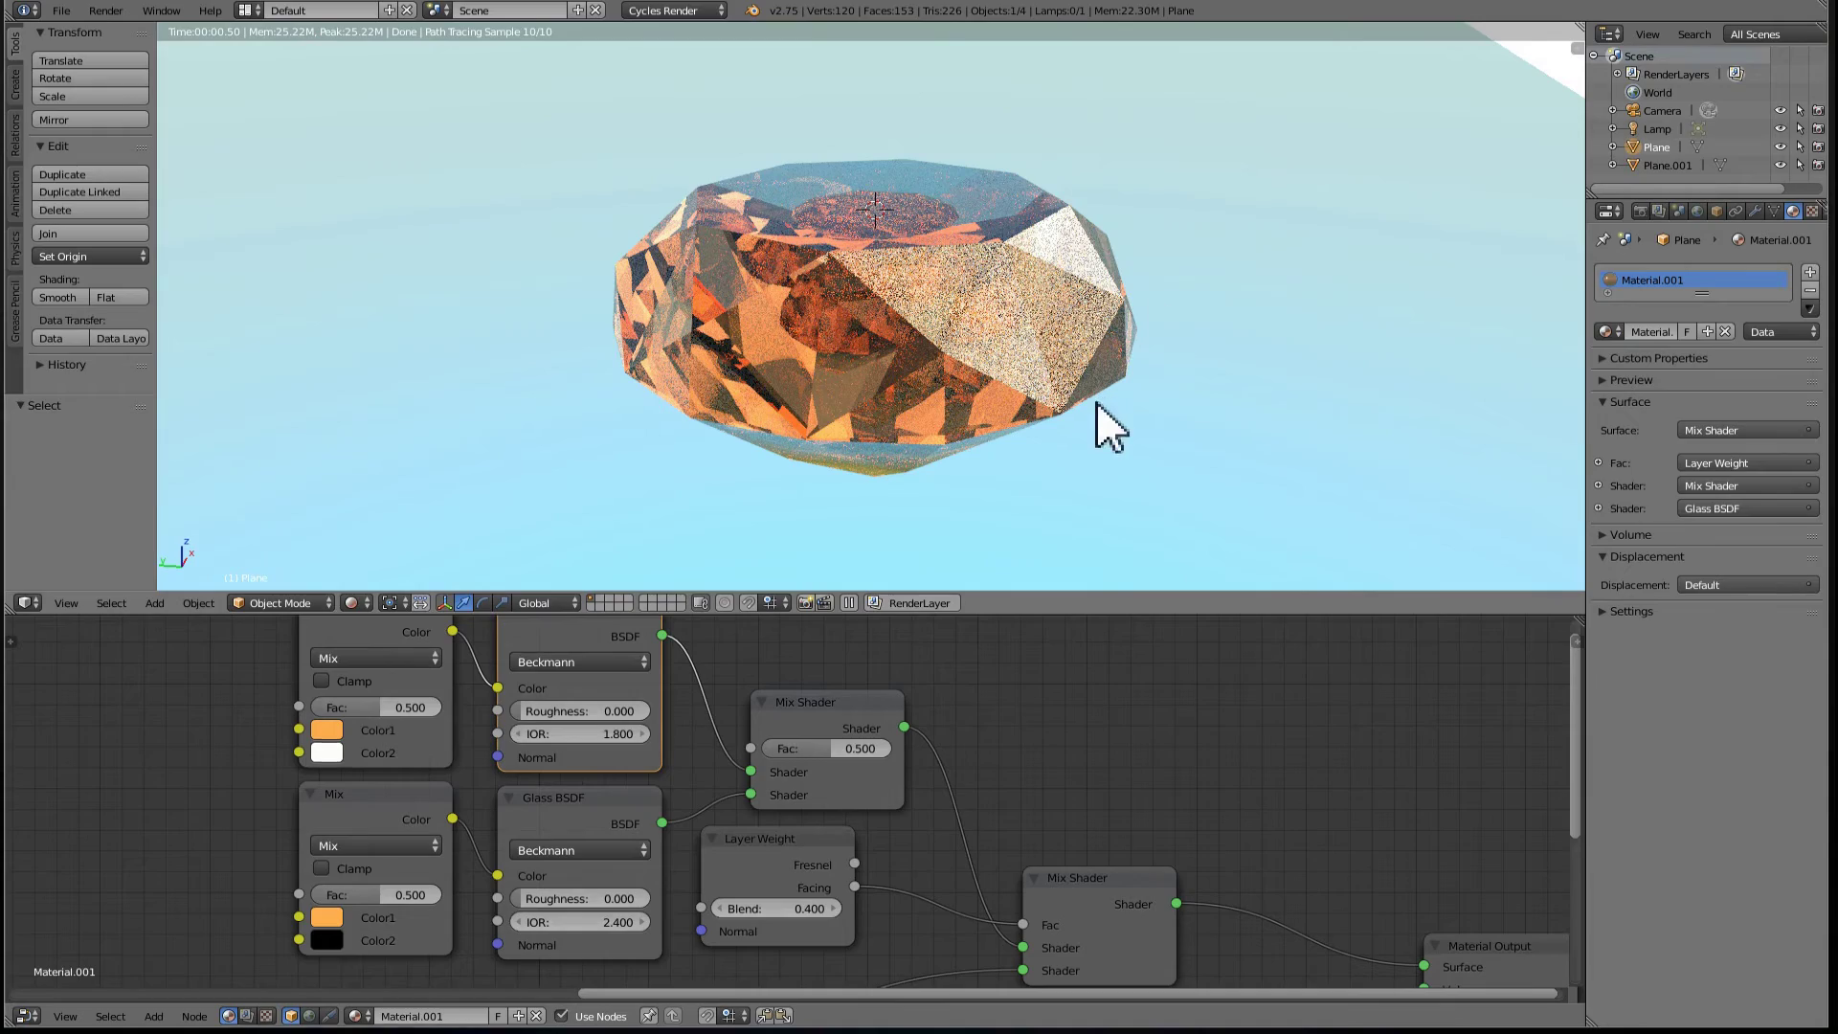
middle_drag(1078, 388, 785, 325)
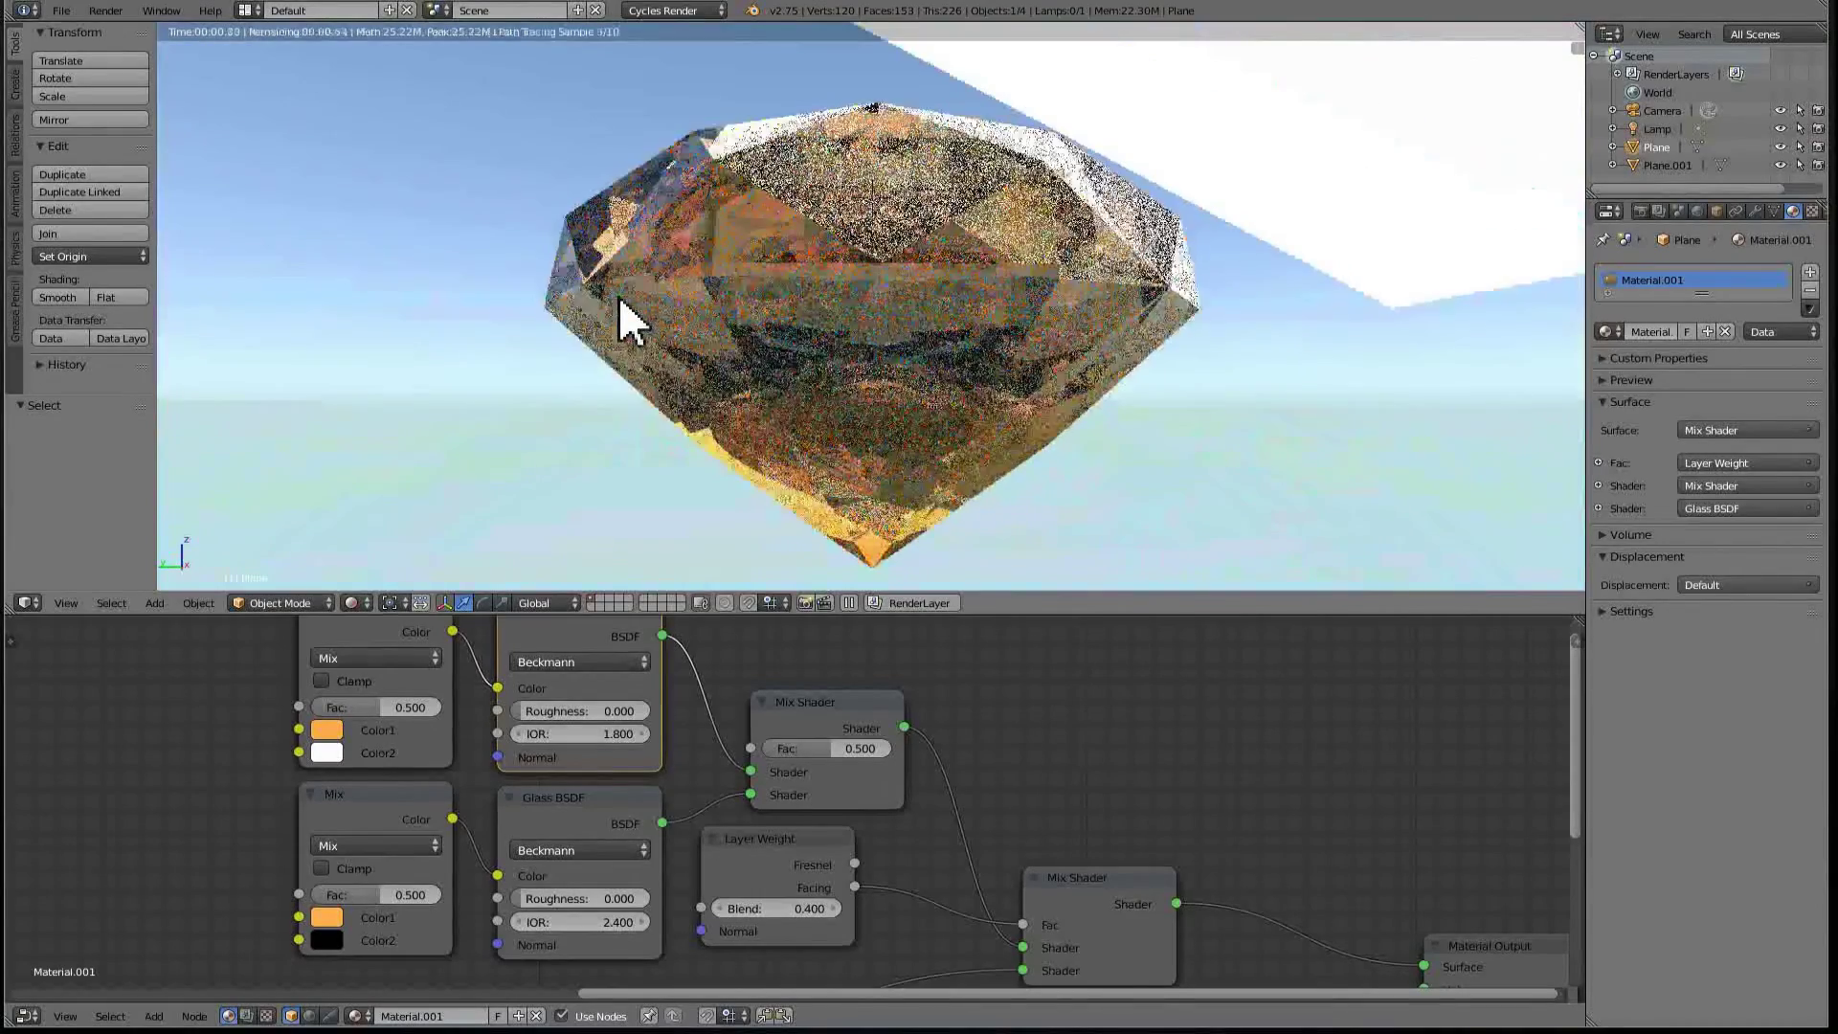
middle_drag(616, 297, 996, 337)
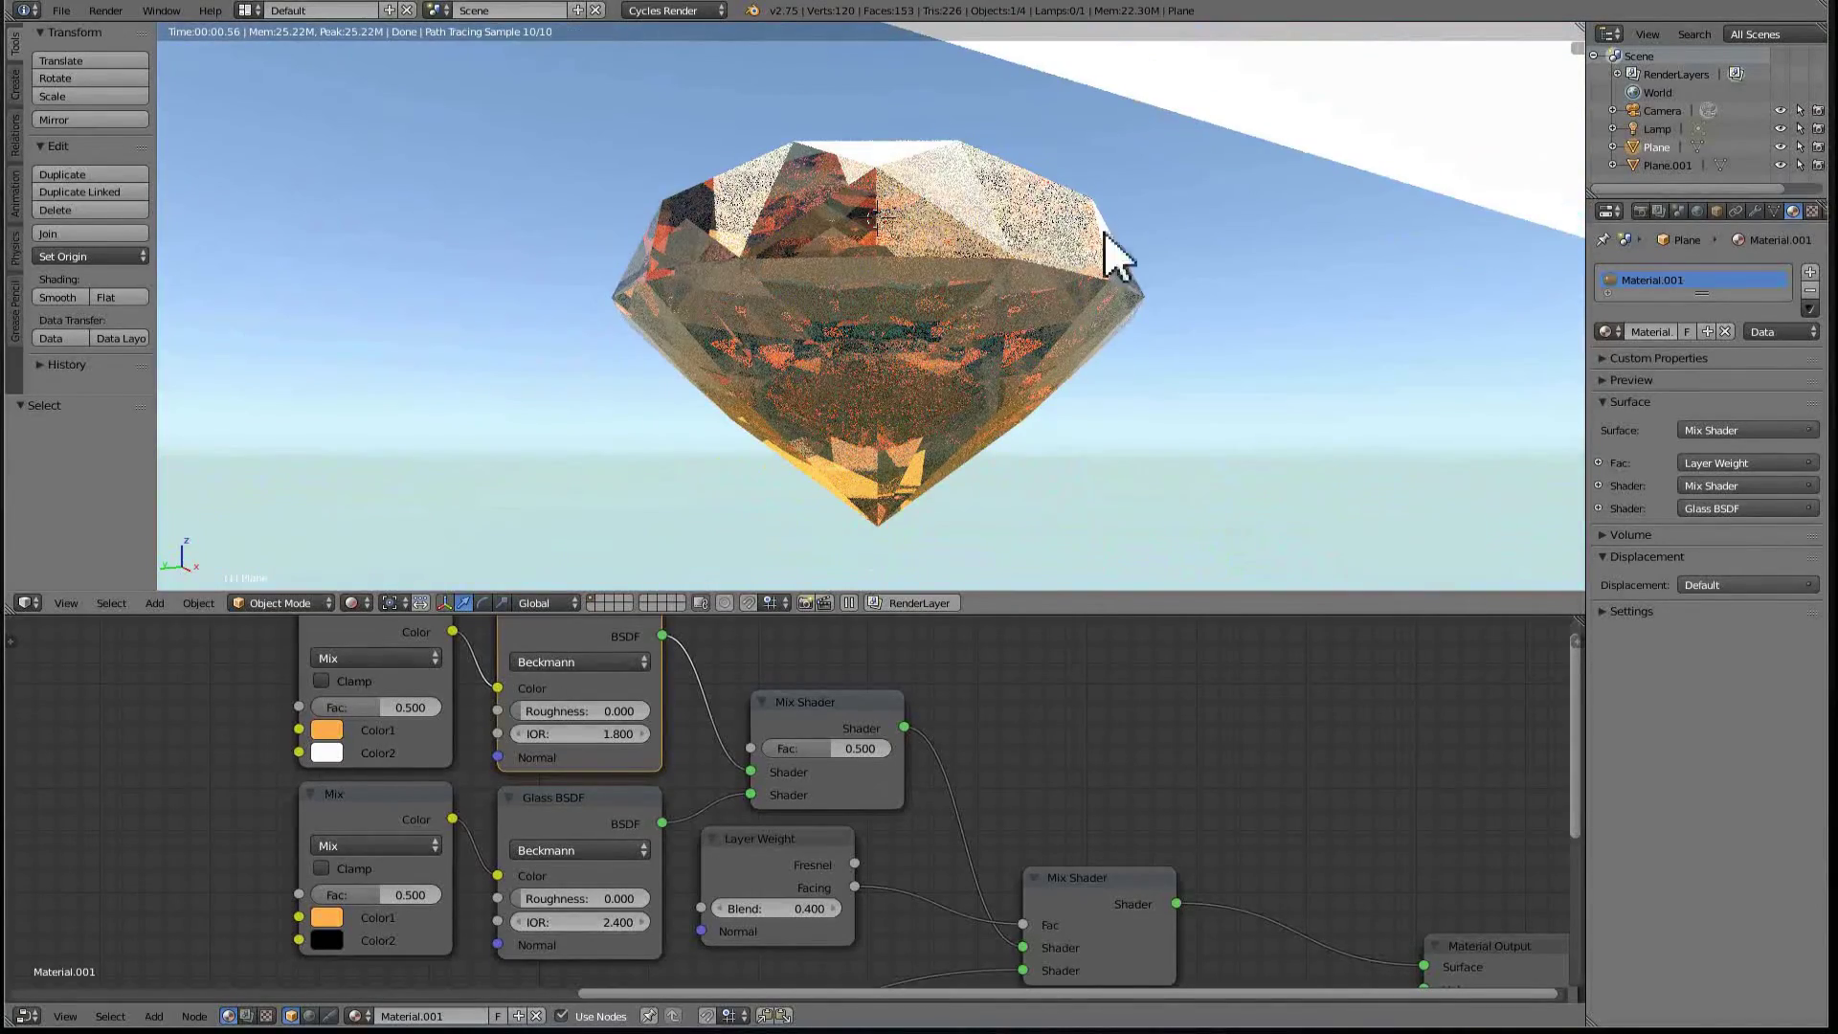
middle_drag(874, 147, 906, 202)
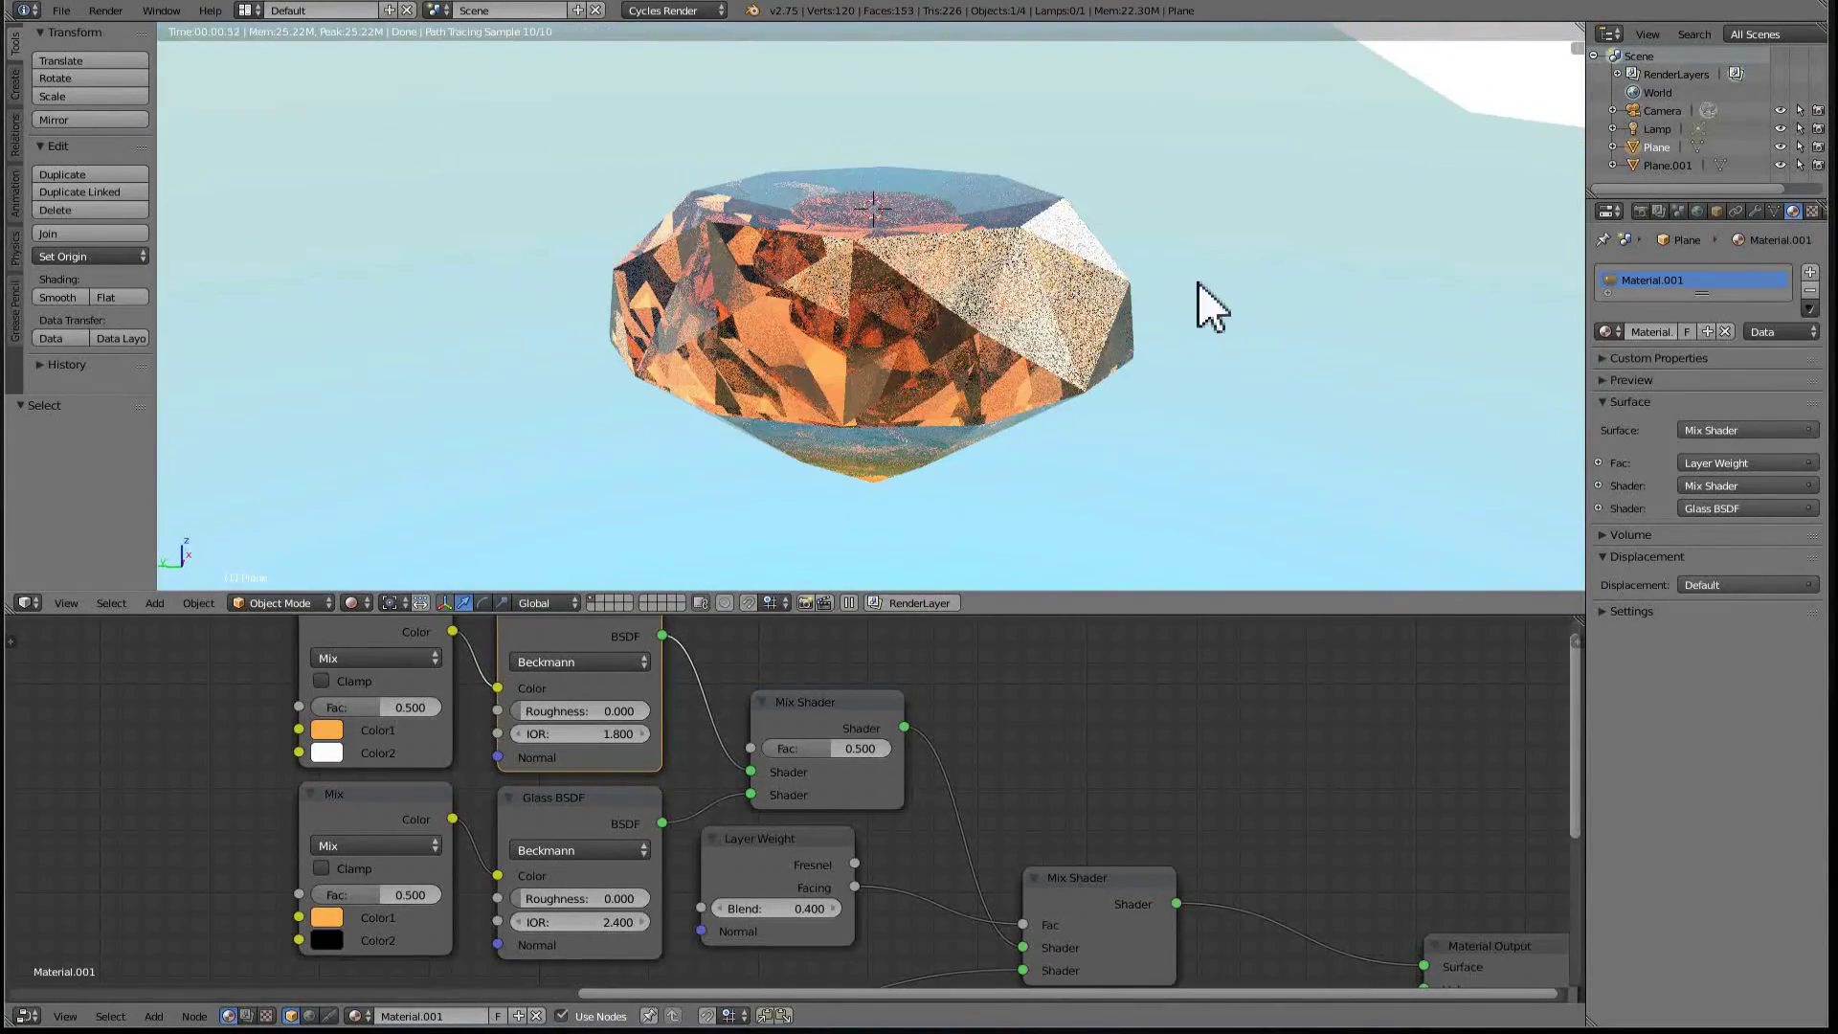
middle_drag(1198, 296, 1158, 283)
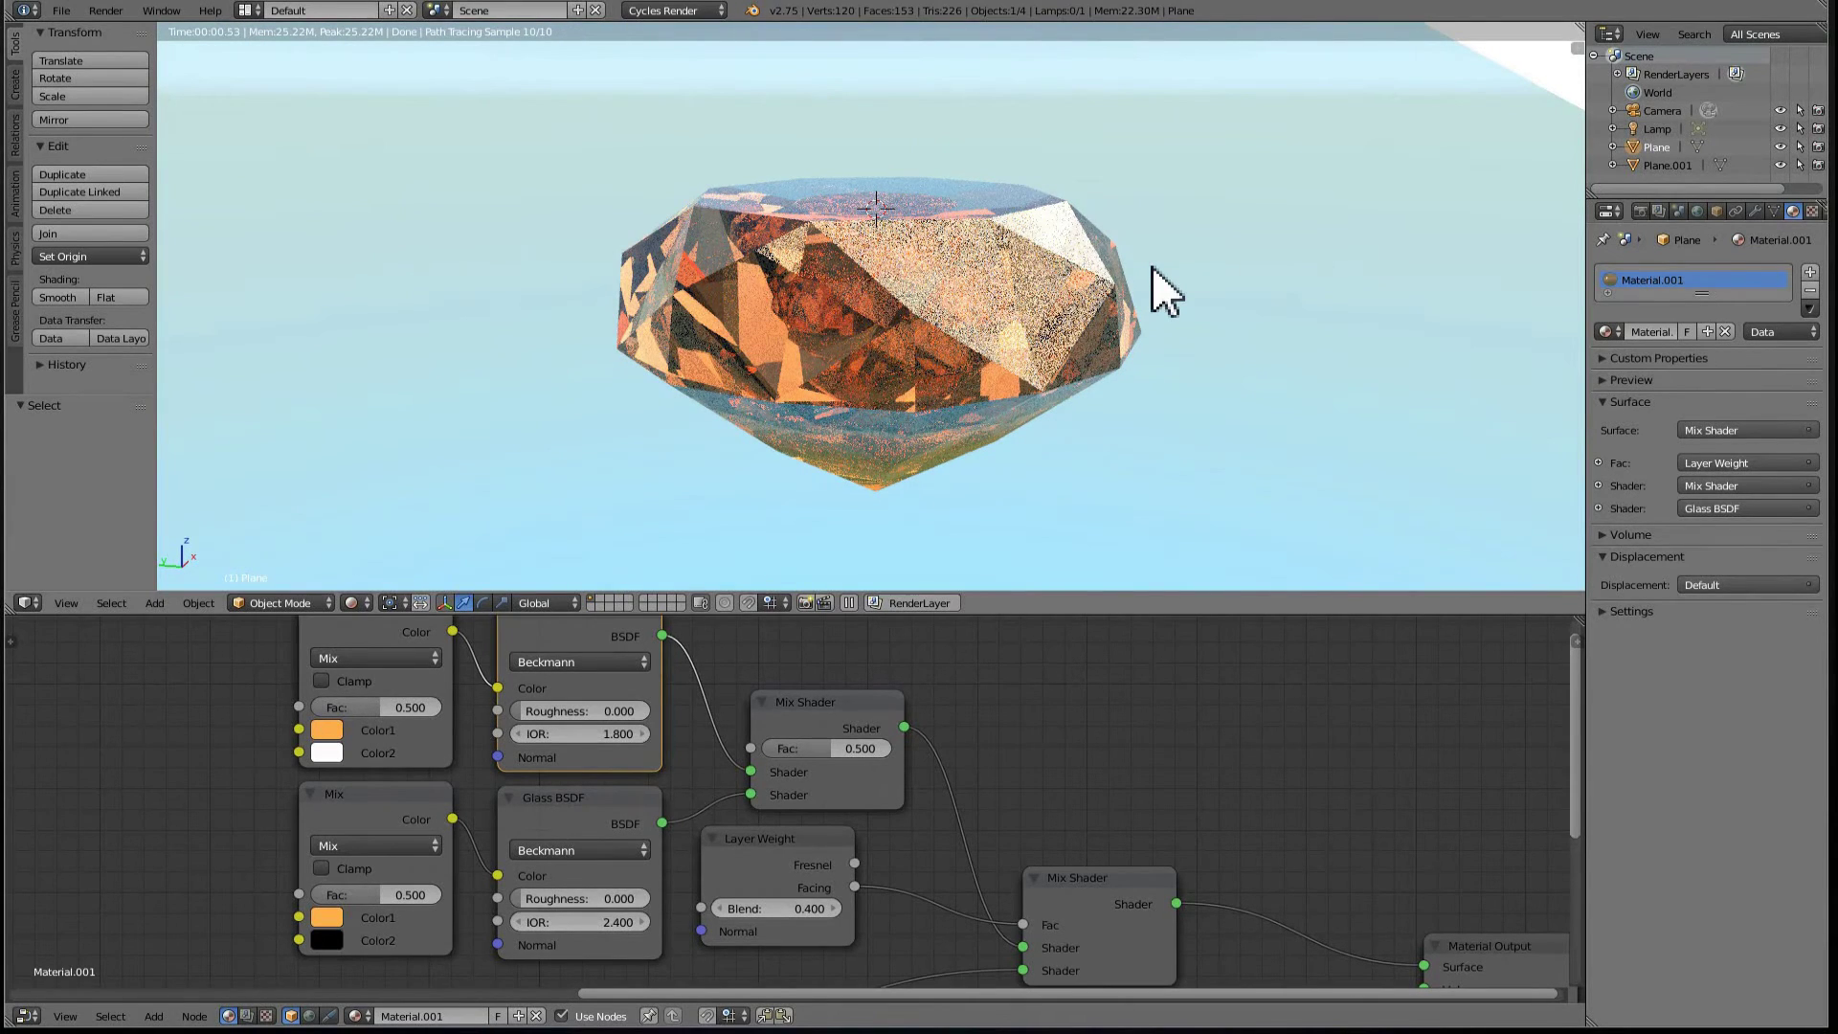
scroll(1079, 842, down, 6)
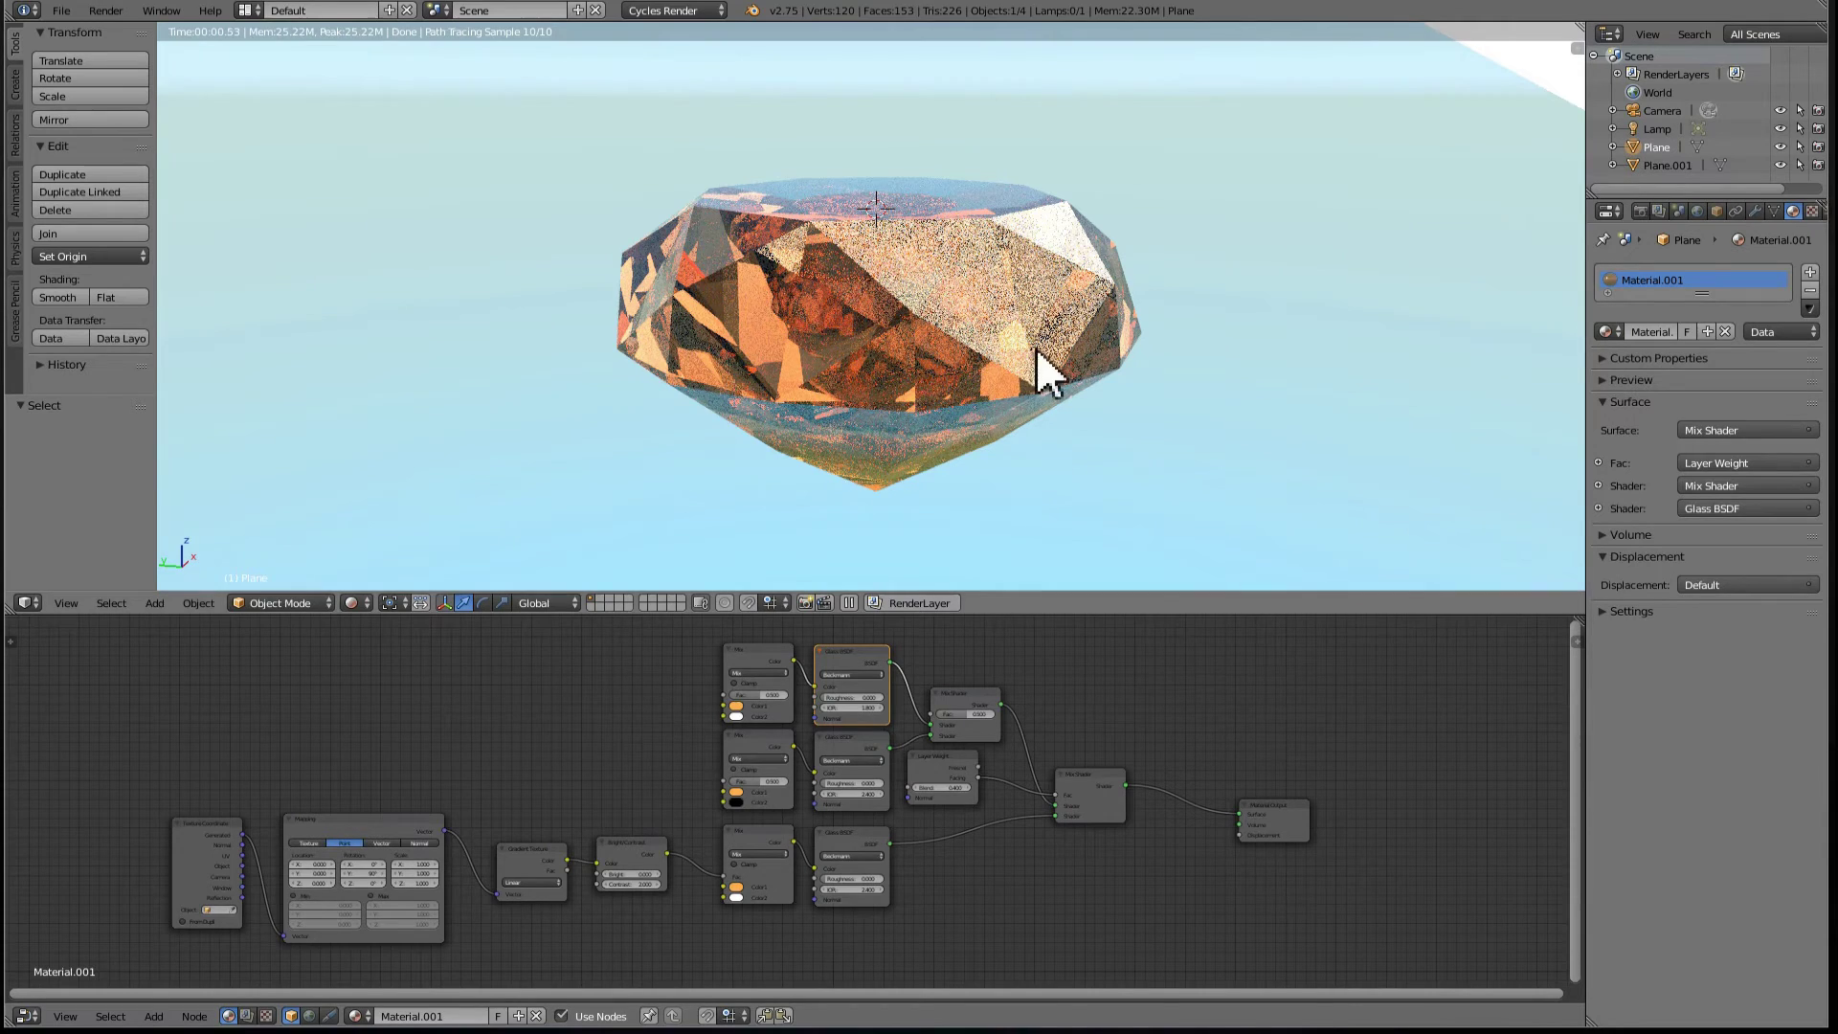
middle_drag(1038, 364, 1094, 326)
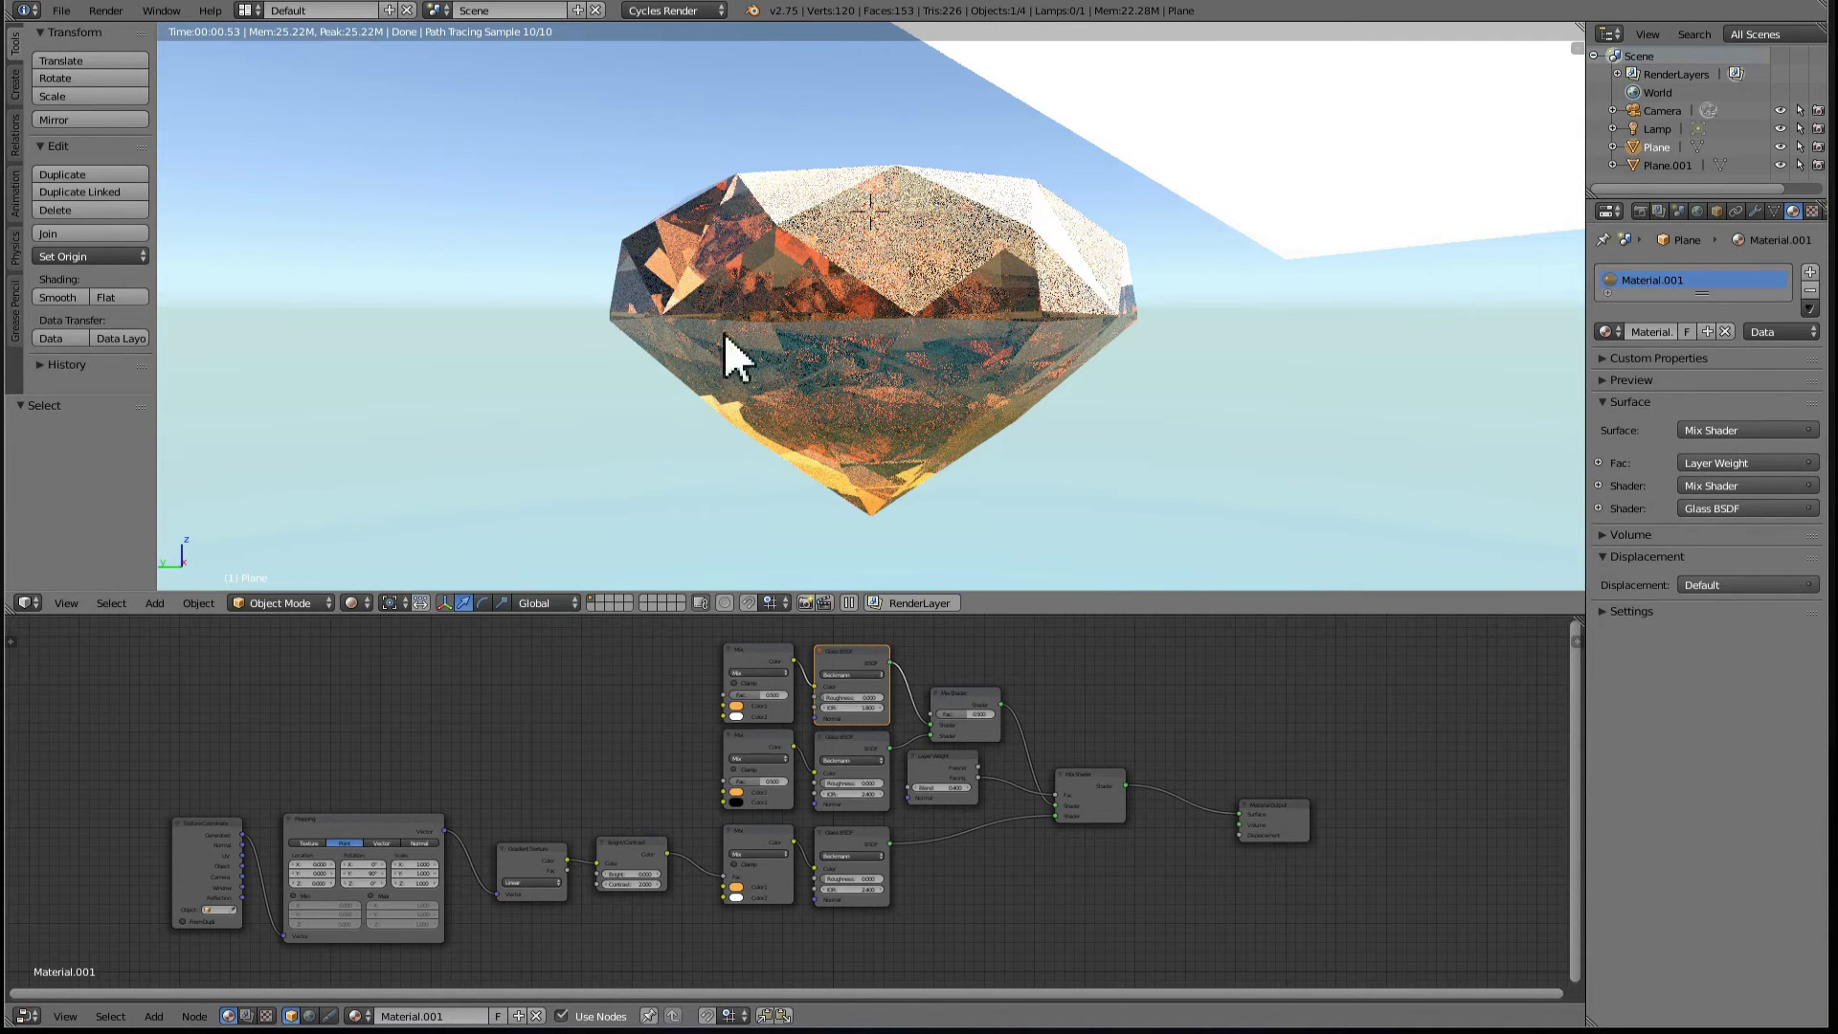
scroll(537, 760, up, 2)
scroll(536, 760, up, 1)
scroll(536, 760, down, 1)
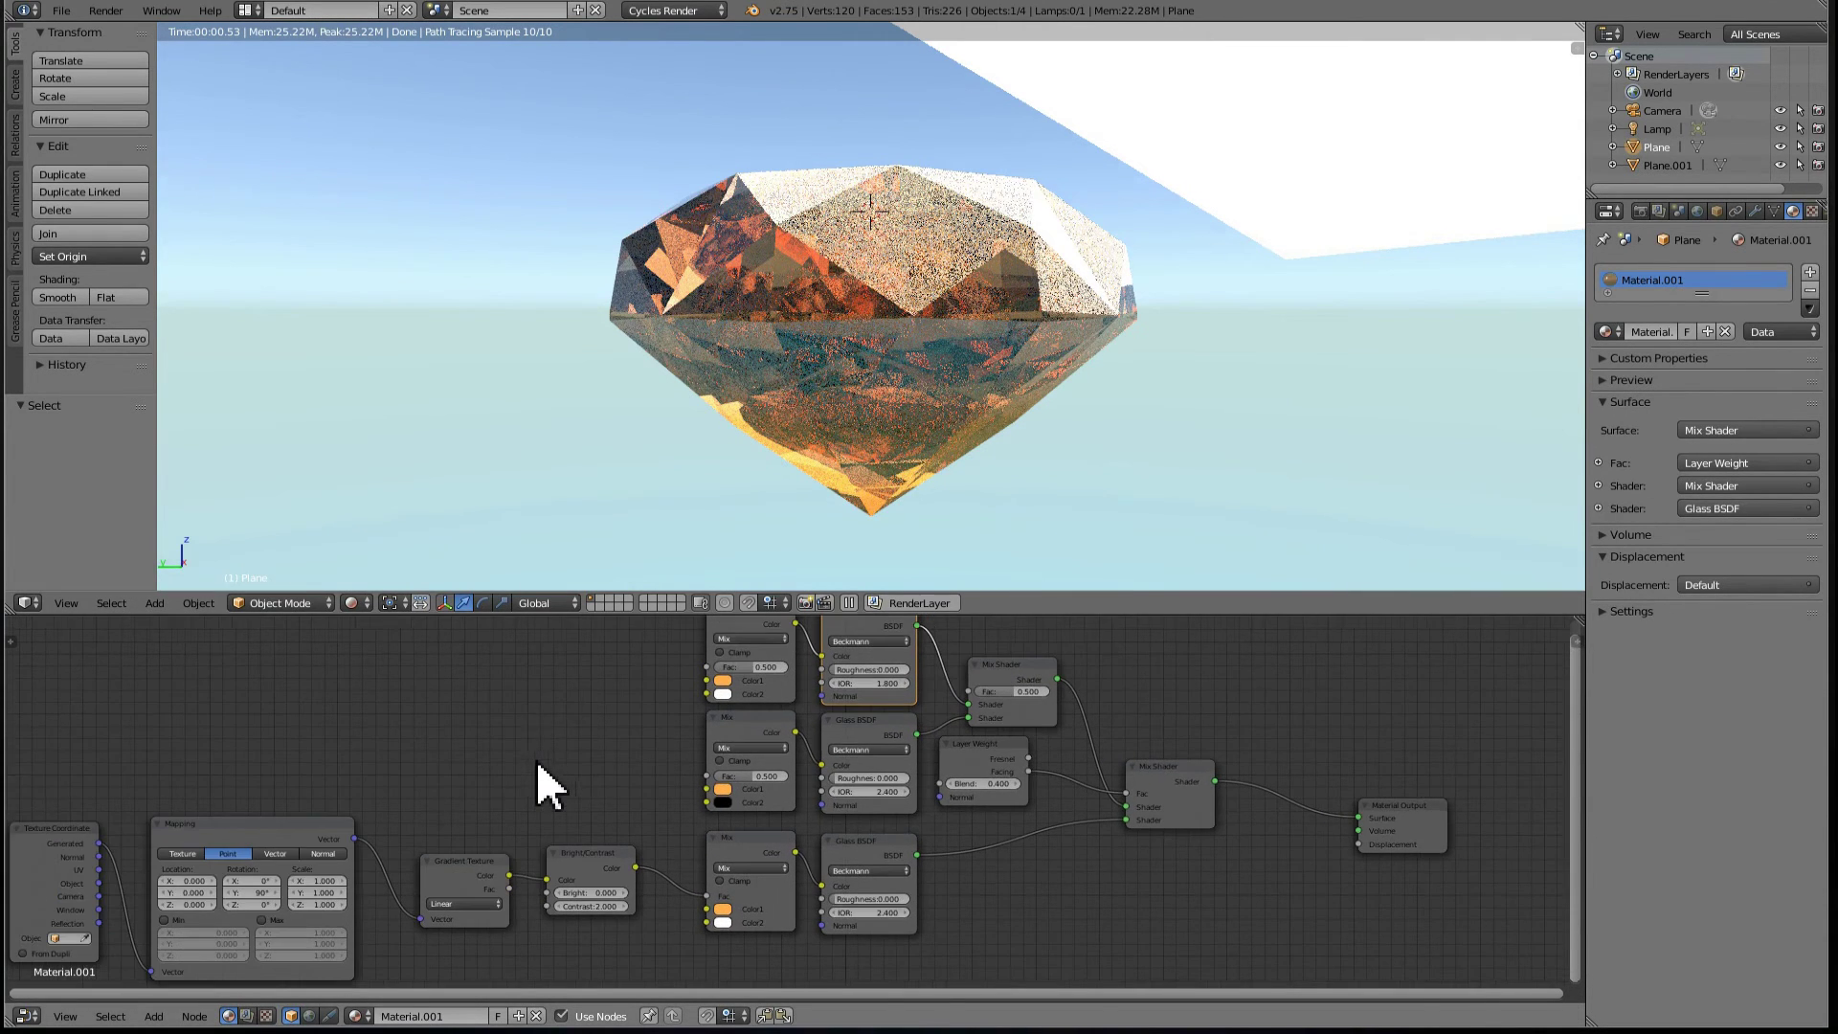
middle_drag(948, 450, 904, 436)
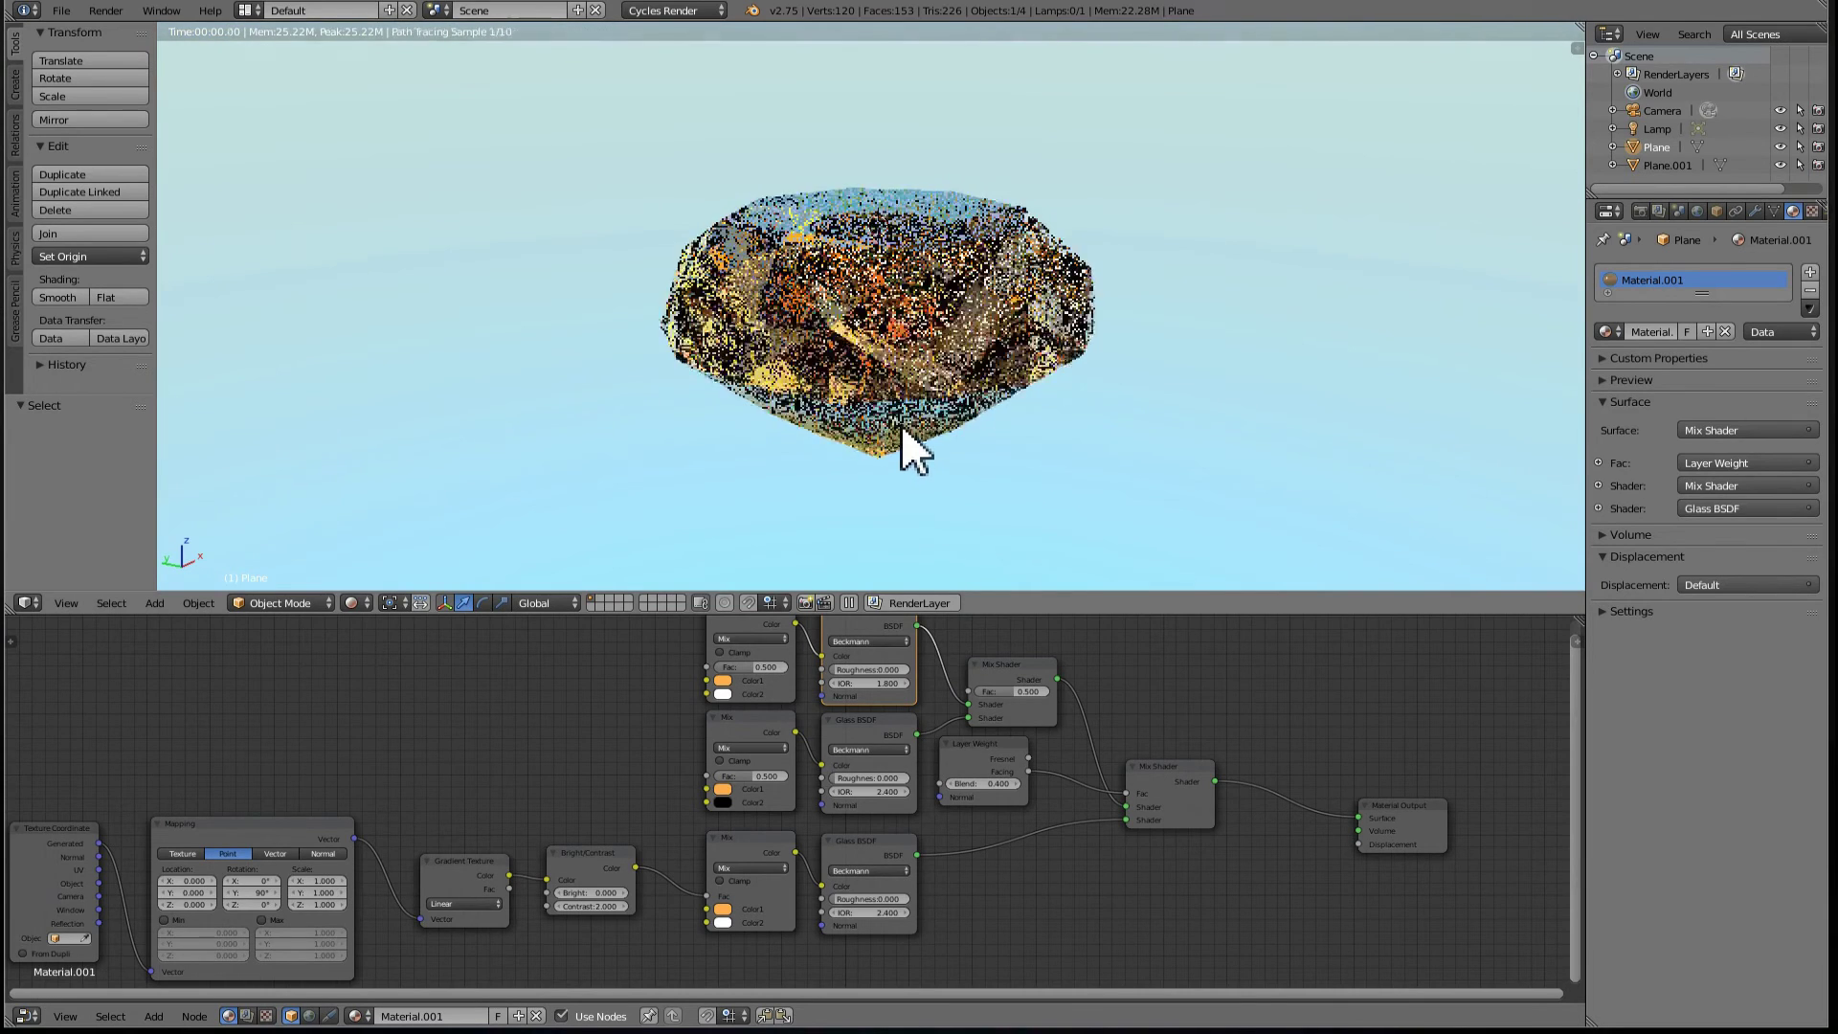
- Add an RGB input node in the empty space above the Gradient Texture node
scroll(898, 411, up, 1)
middle_drag(379, 716, 408, 728)
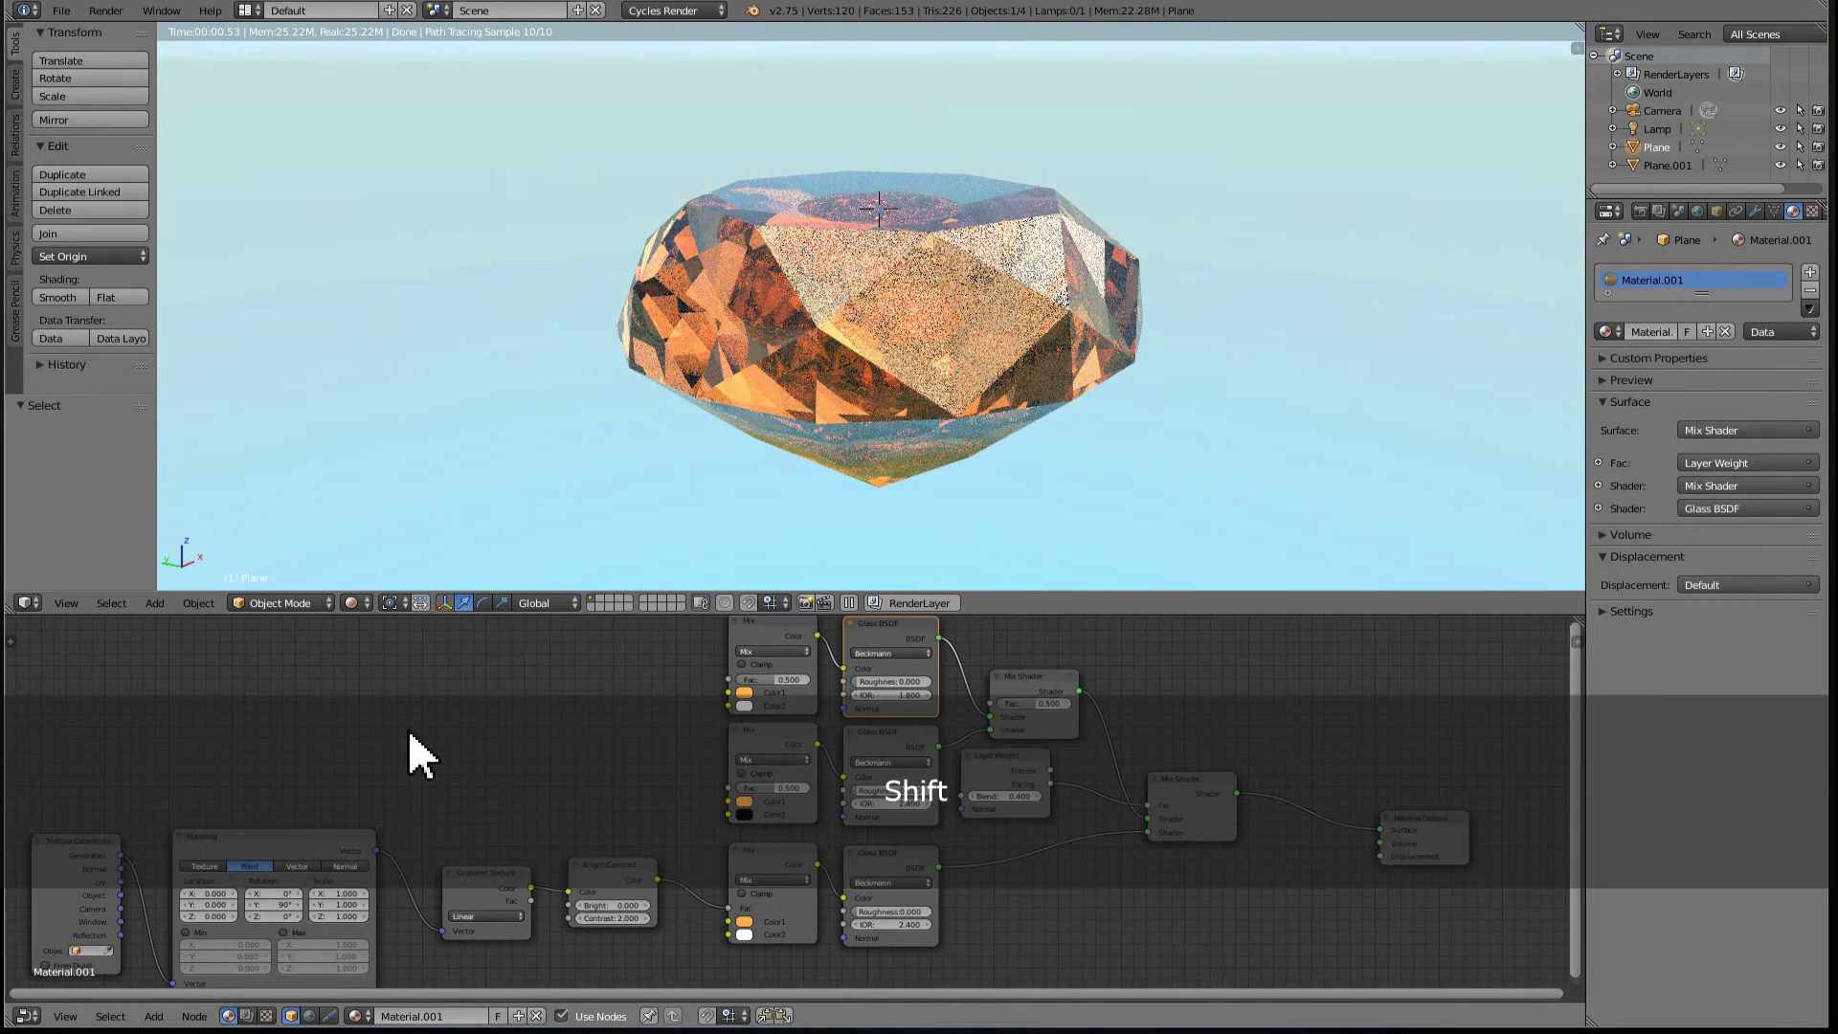
key(shift+a)
mouse_move(459, 705)
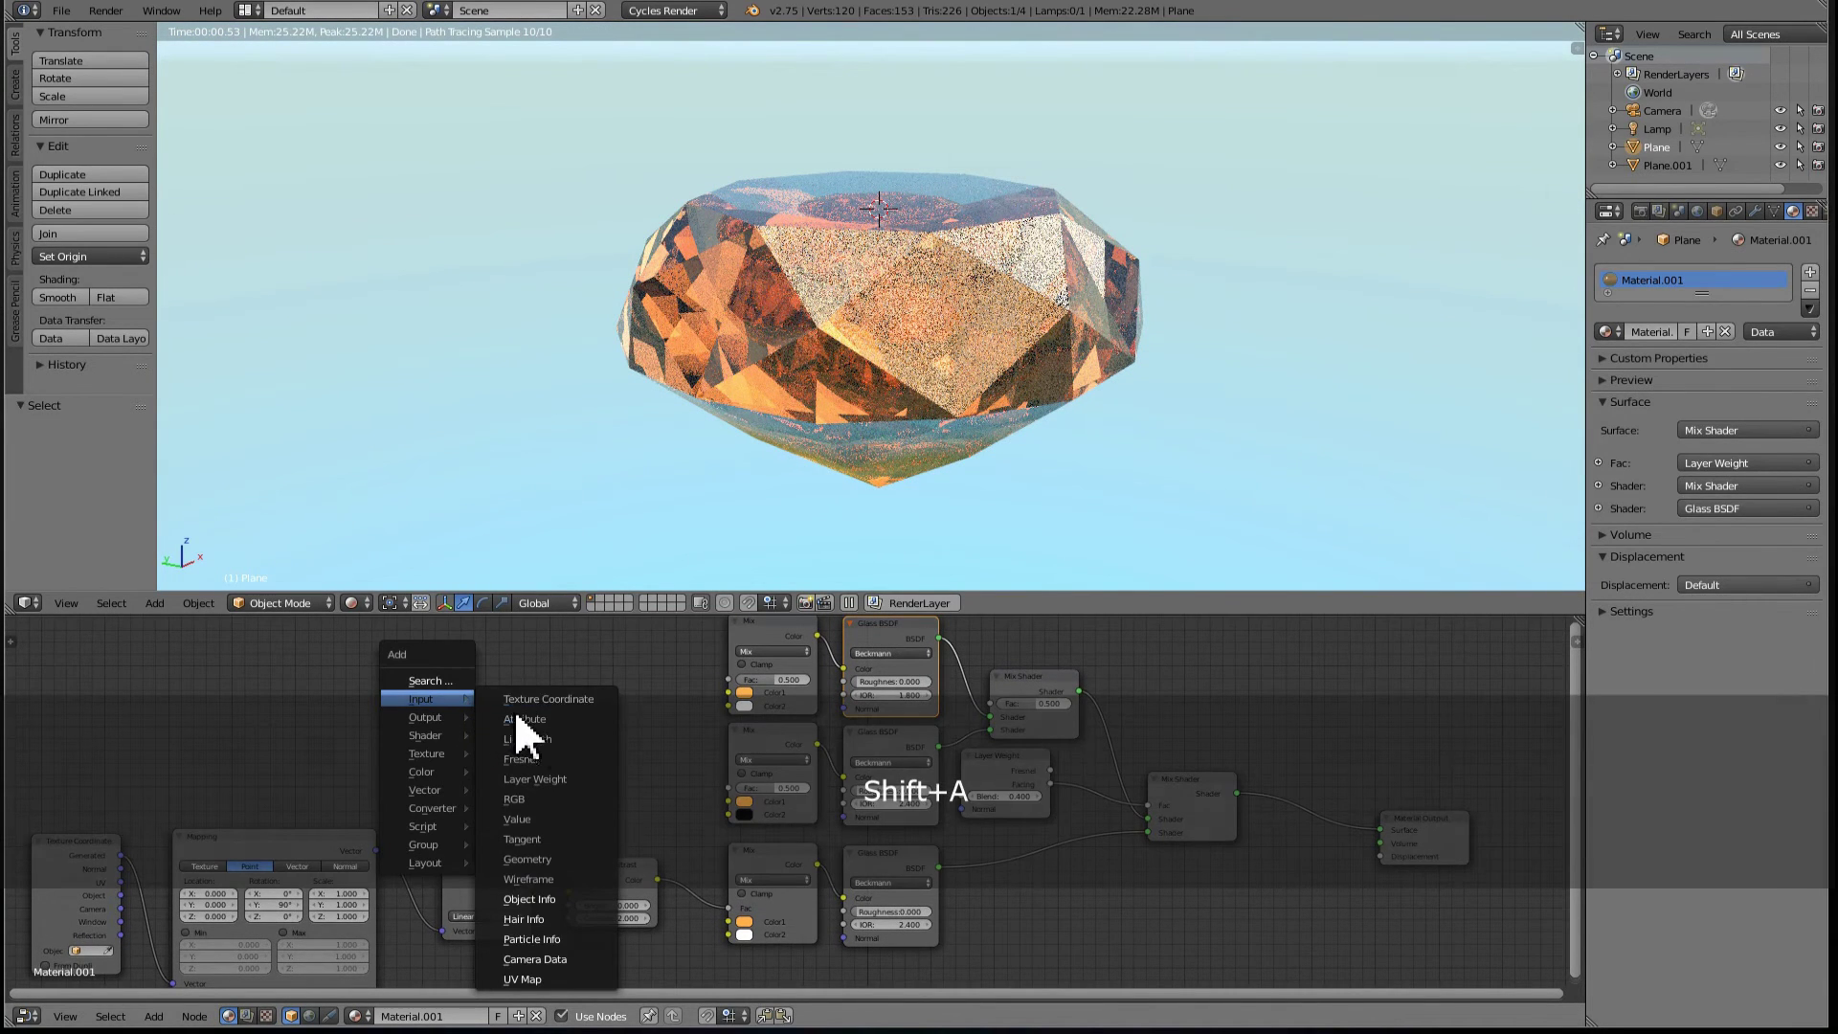
click(577, 800)
click(437, 643)
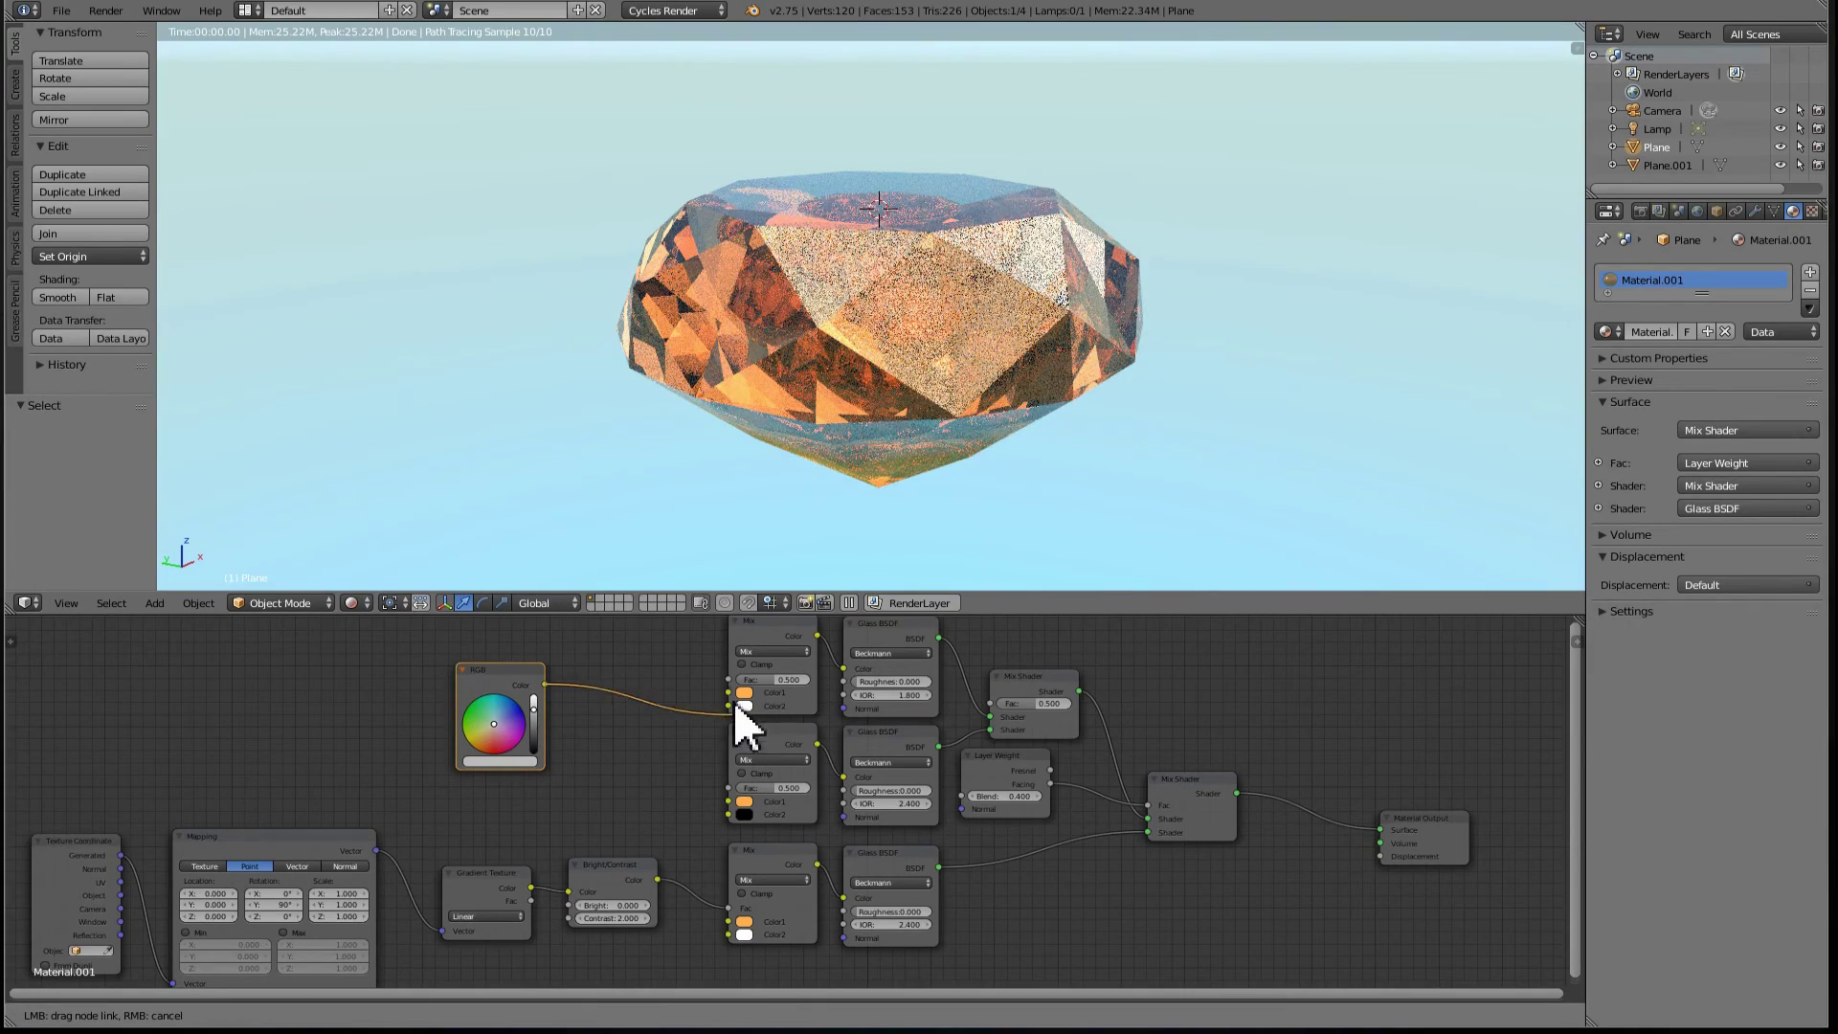
- Connect the RGB node's Color output to the Color1 input of all three Mix nodes and make its colour golden orange
drag(742, 718, 737, 709)
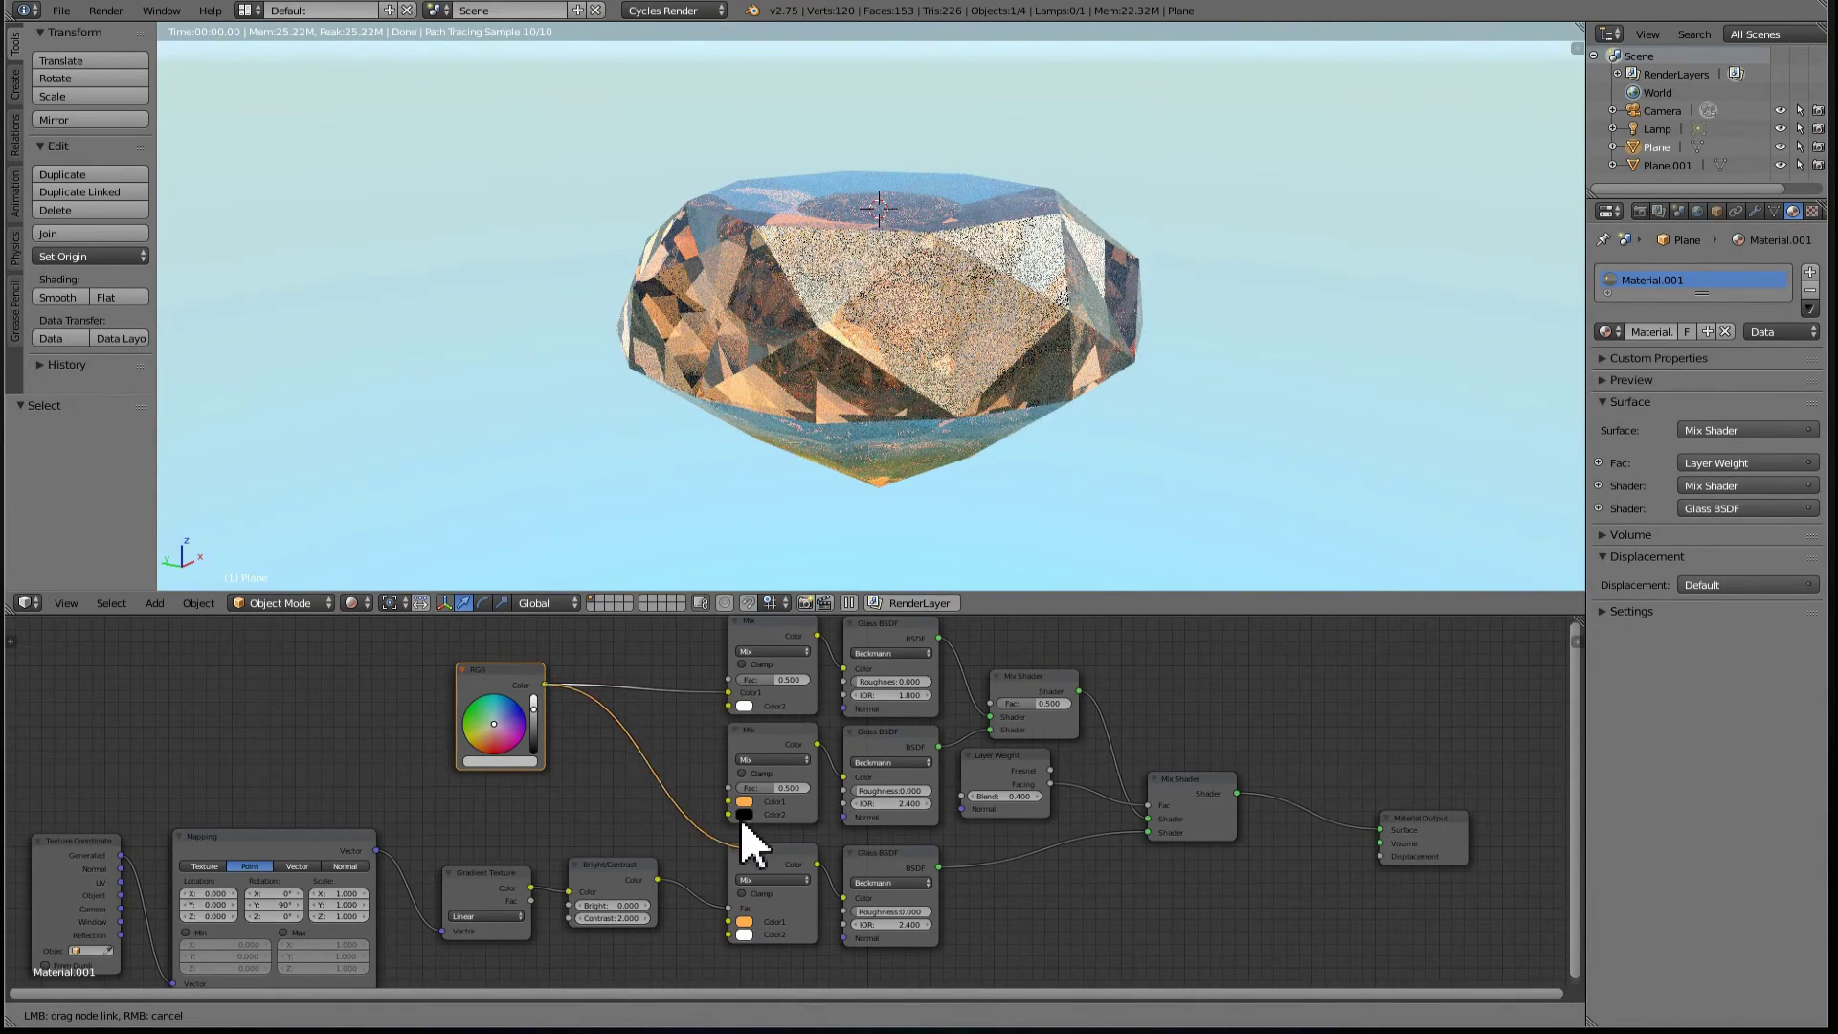
drag(742, 822, 732, 803)
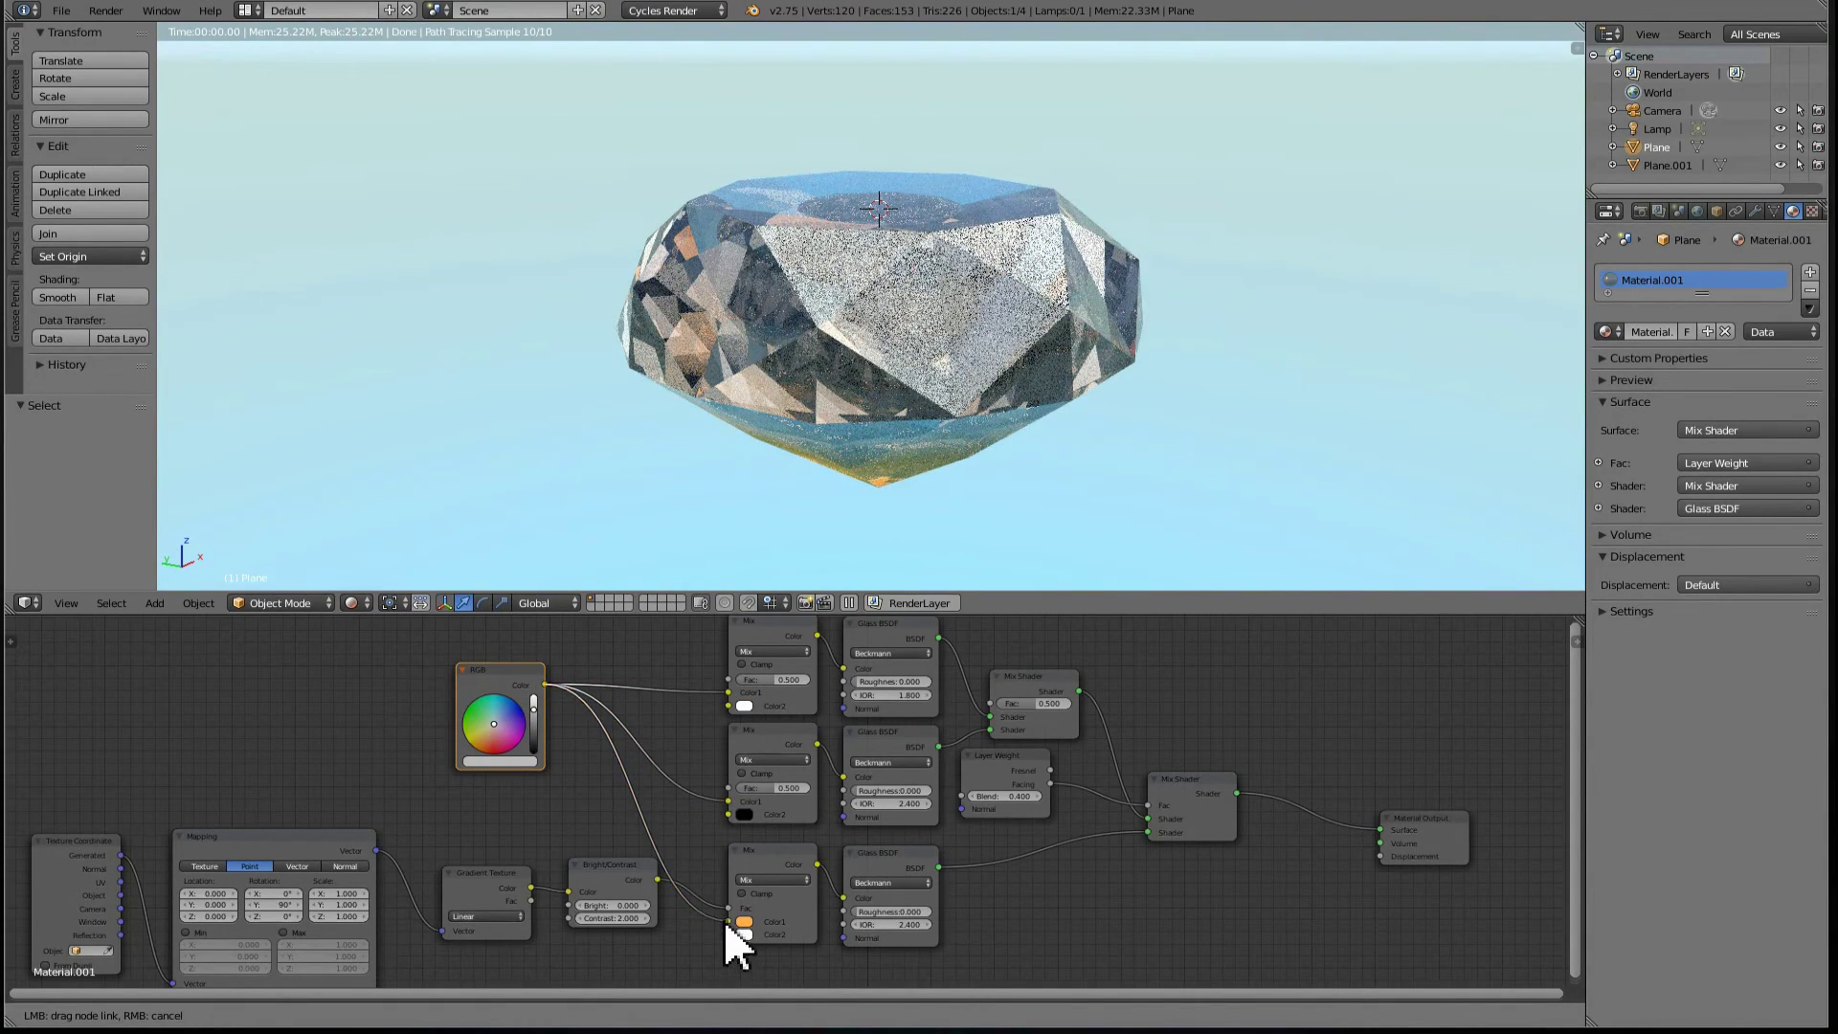
drag(724, 921, 728, 921)
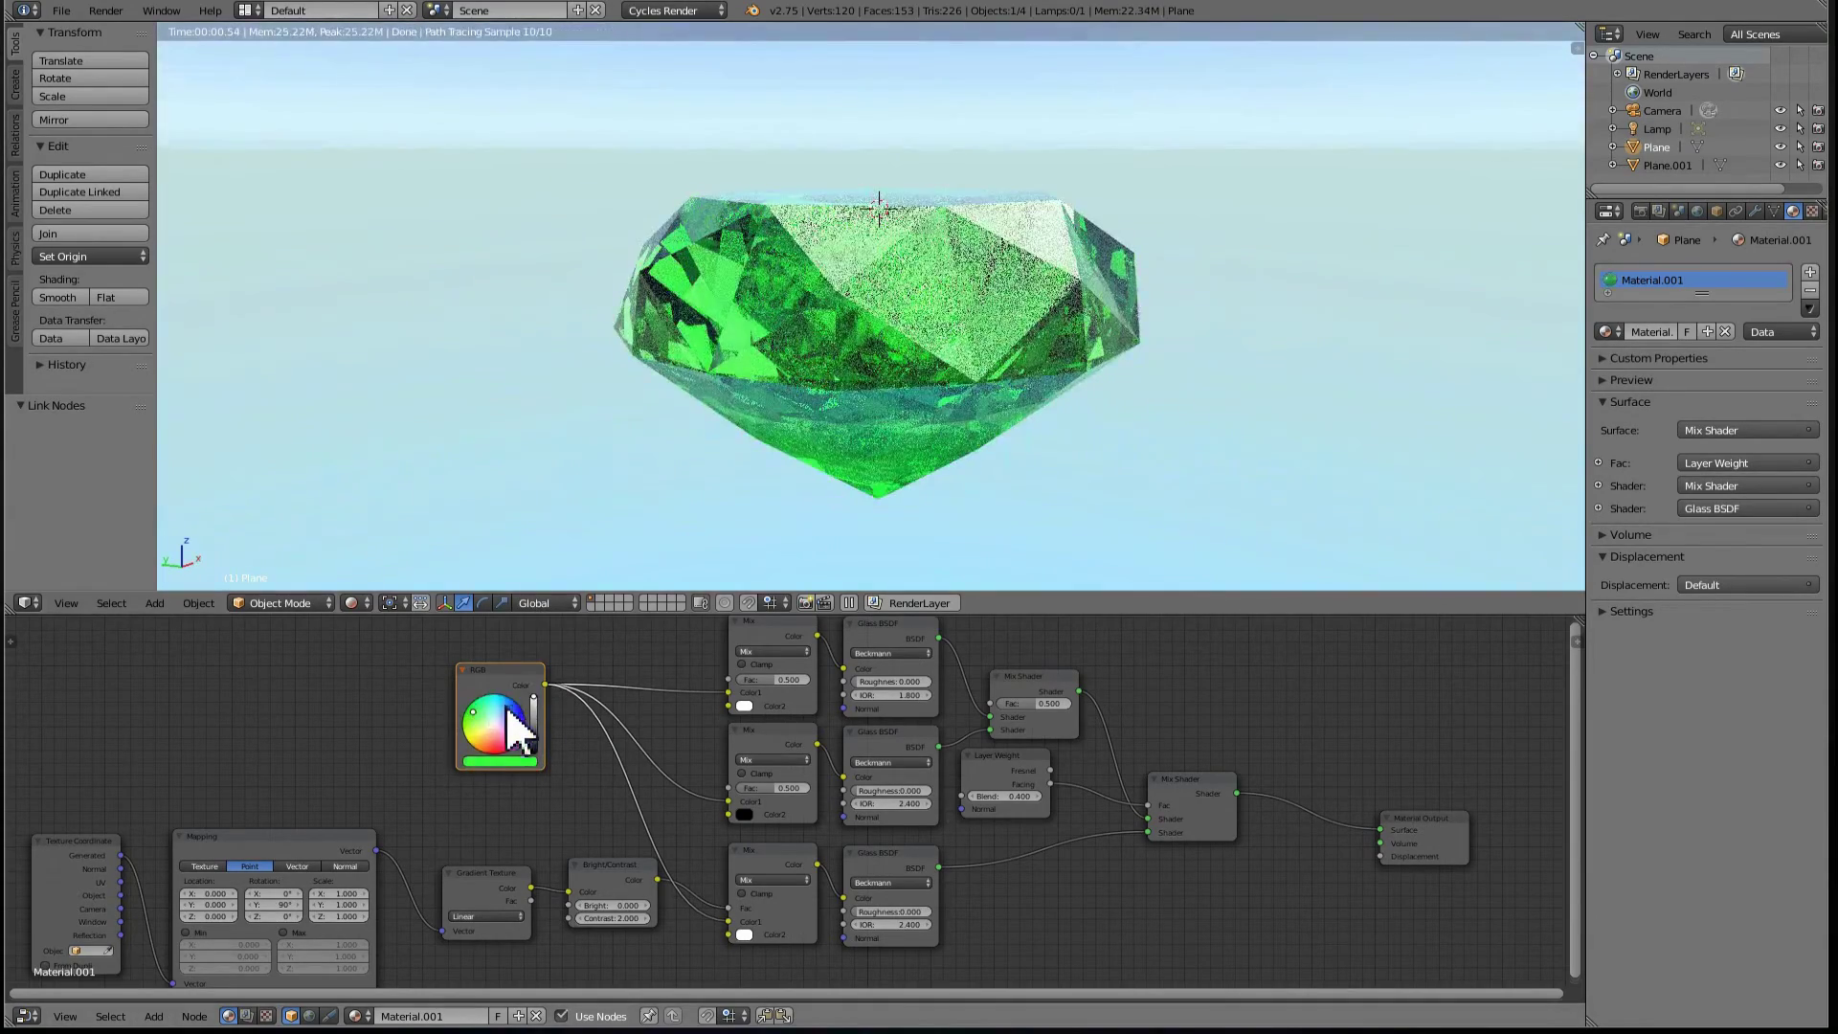
mouse_move(509, 722)
mouse_down()
mouse_move(472, 734)
mouse_move(498, 756)
mouse_move(520, 743)
mouse_move(481, 740)
mouse_up()
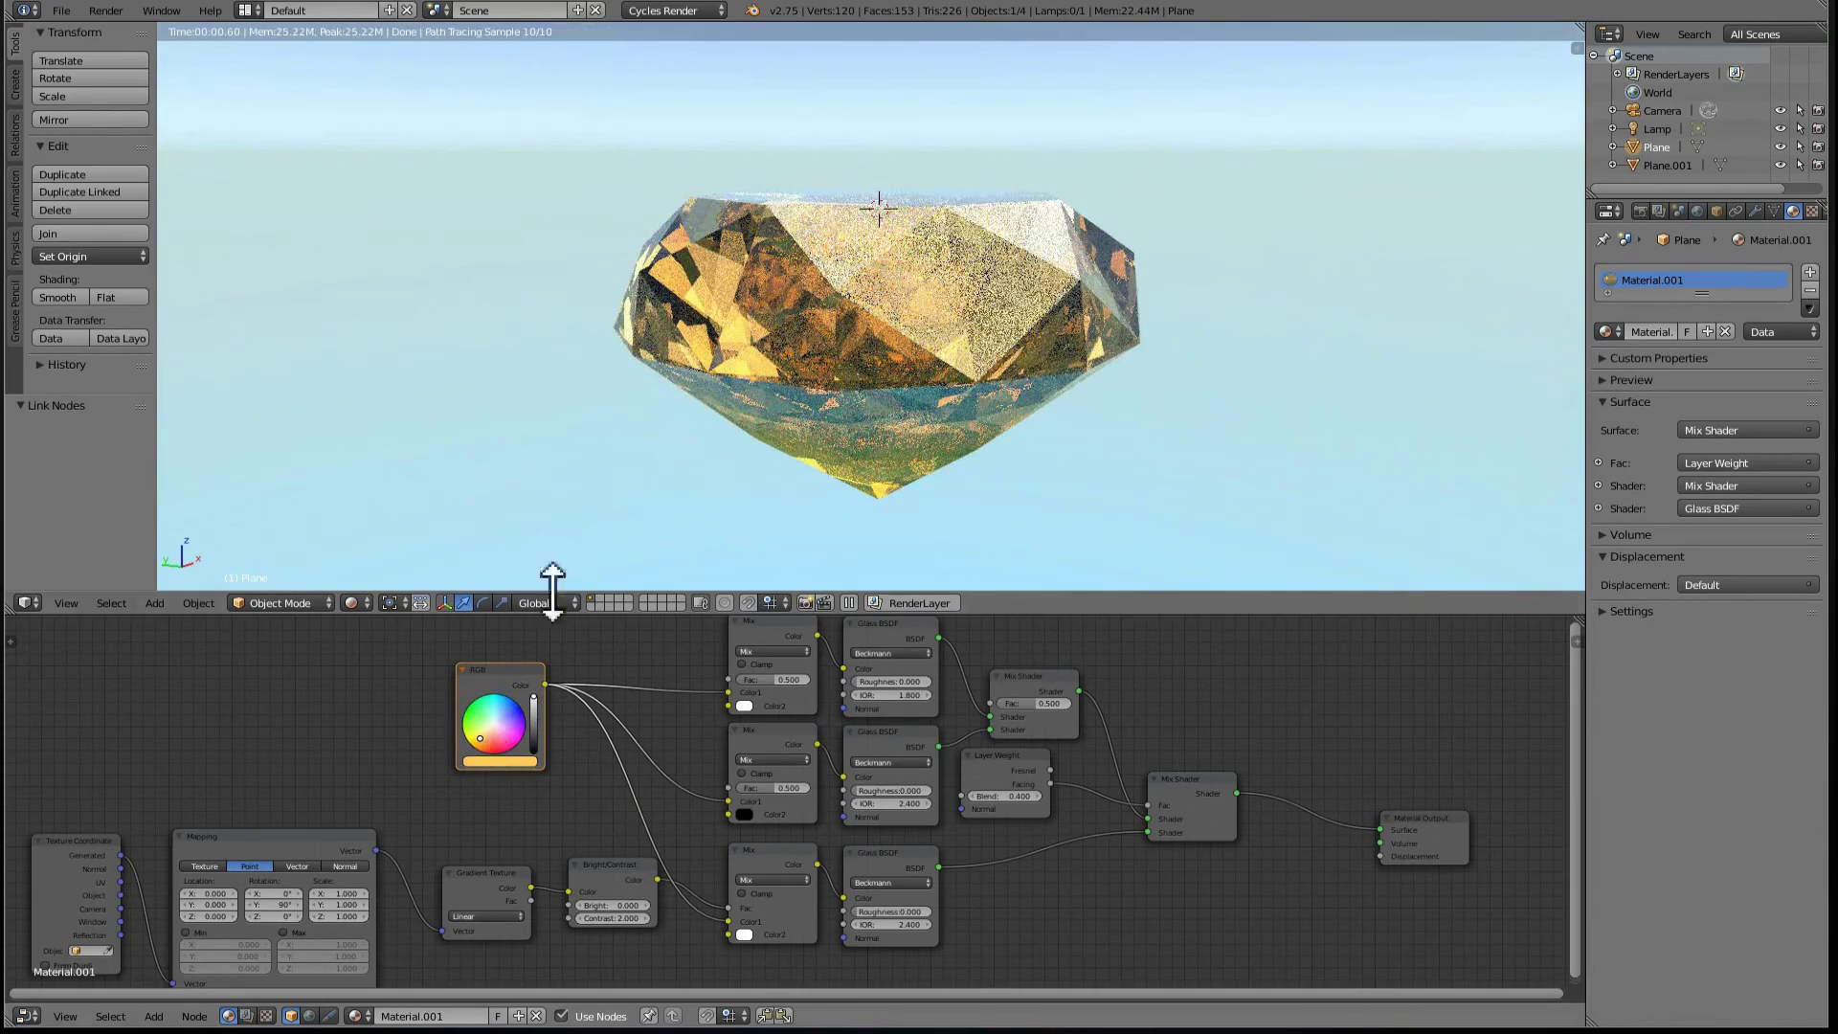
- Frame the diamond from a slightly raised side angle and align the camera to that view
middle_drag(792, 444, 921, 470)
scroll(830, 421, up, 2)
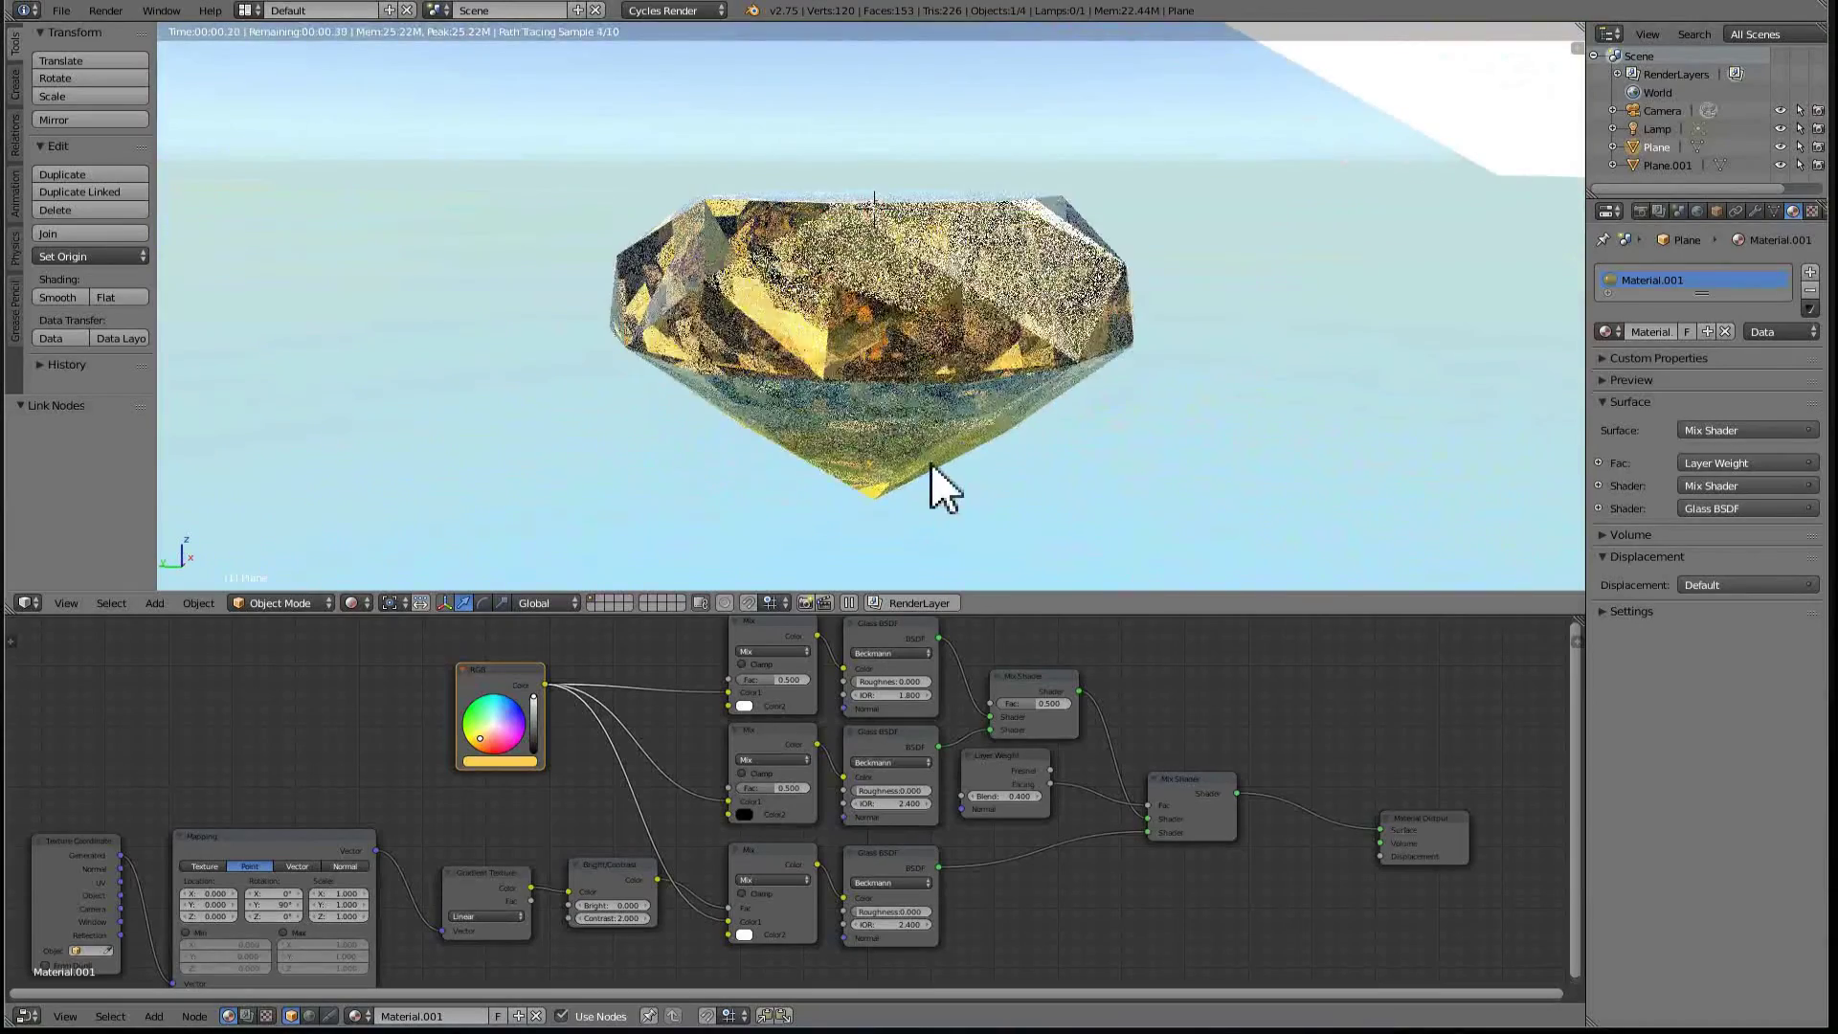
key(alt)
key(ctrl+alt+KP_0)
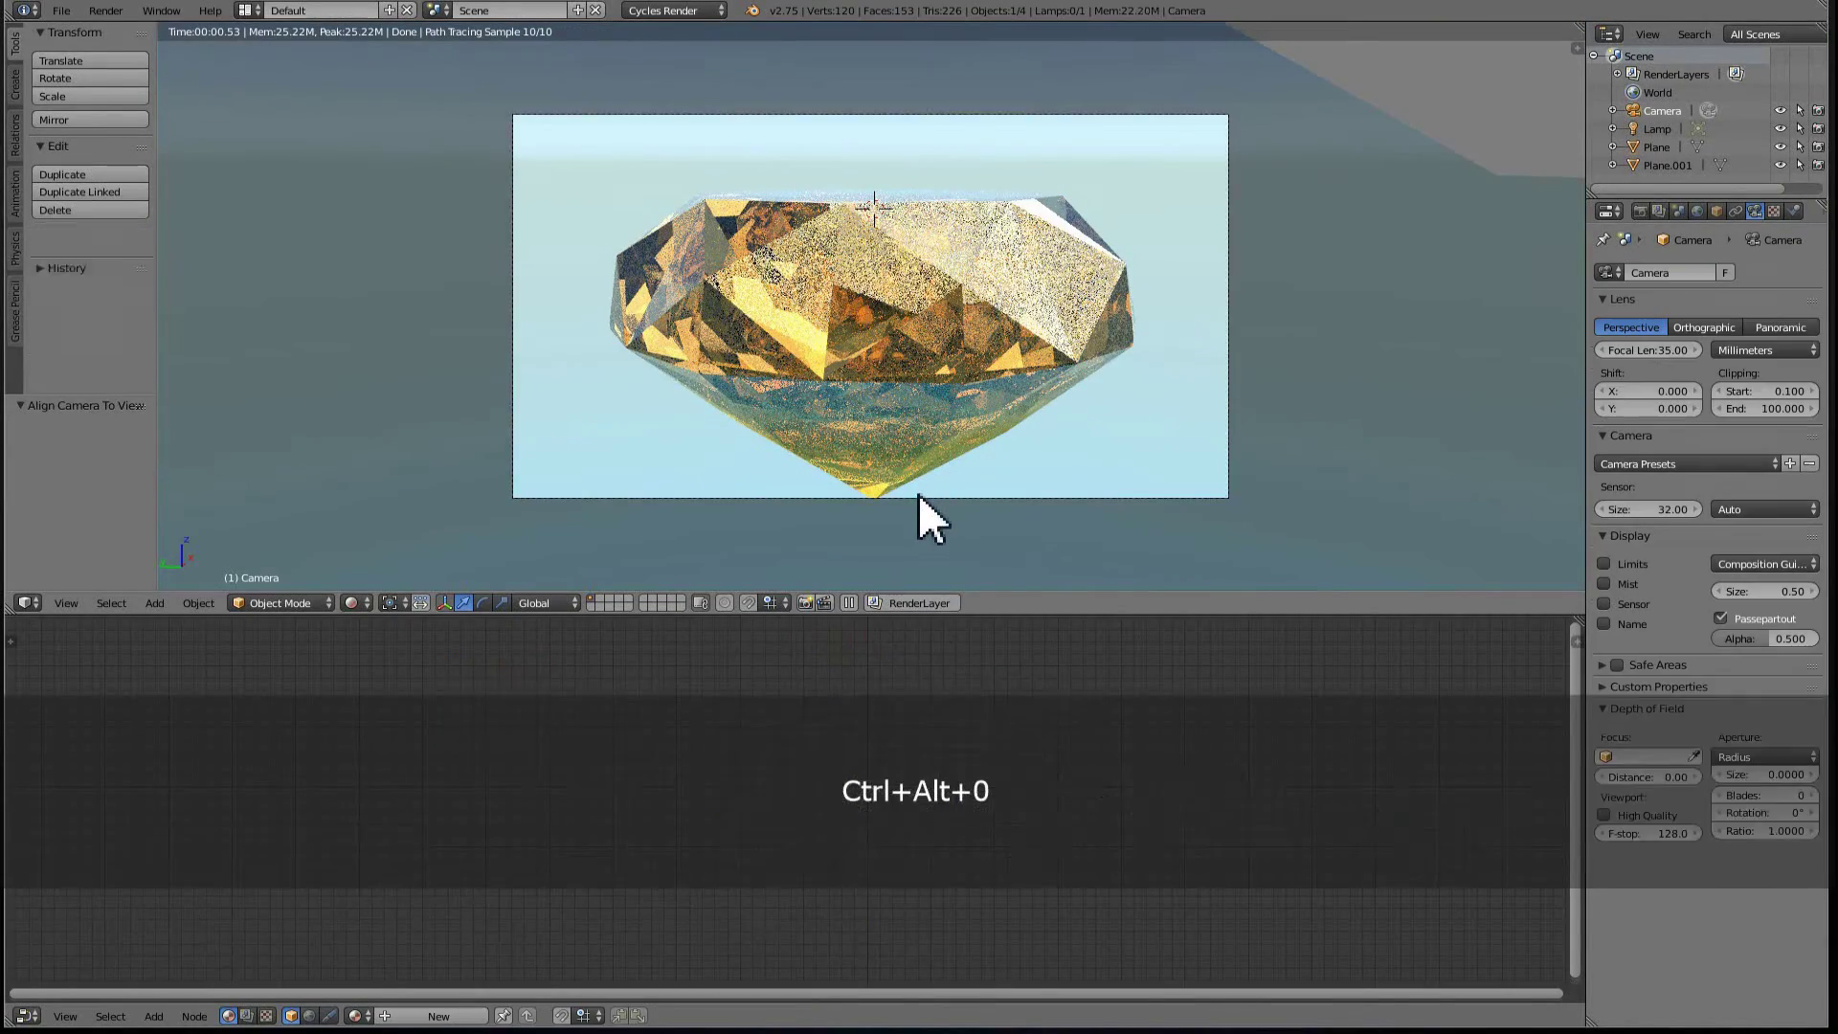
- Move the camera back from the diamond along its local Z axis and shift it to adjust the framing
key(g)
key(z)
click(914, 563)
key(g)
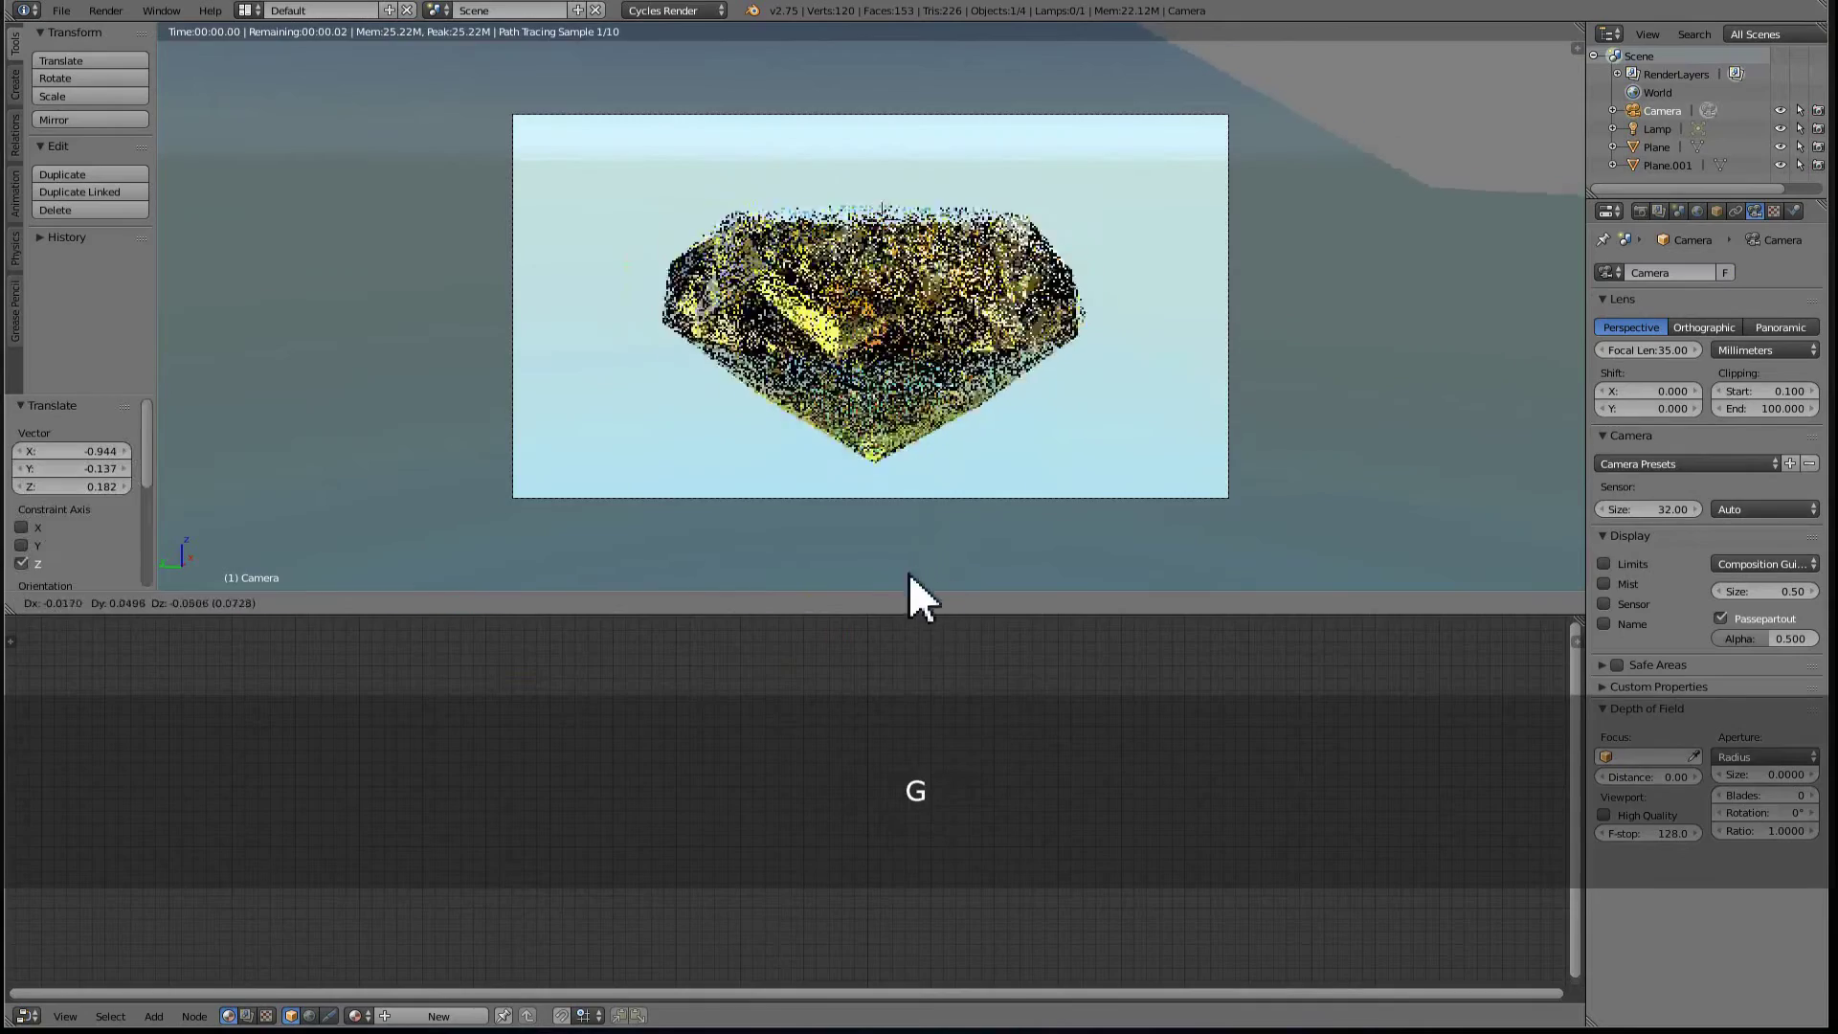
click(936, 438)
- Select the diamond, tilt it with free trackball rotations and move it lower in the camera frame
right_click(935, 439)
key(r)
key(r)
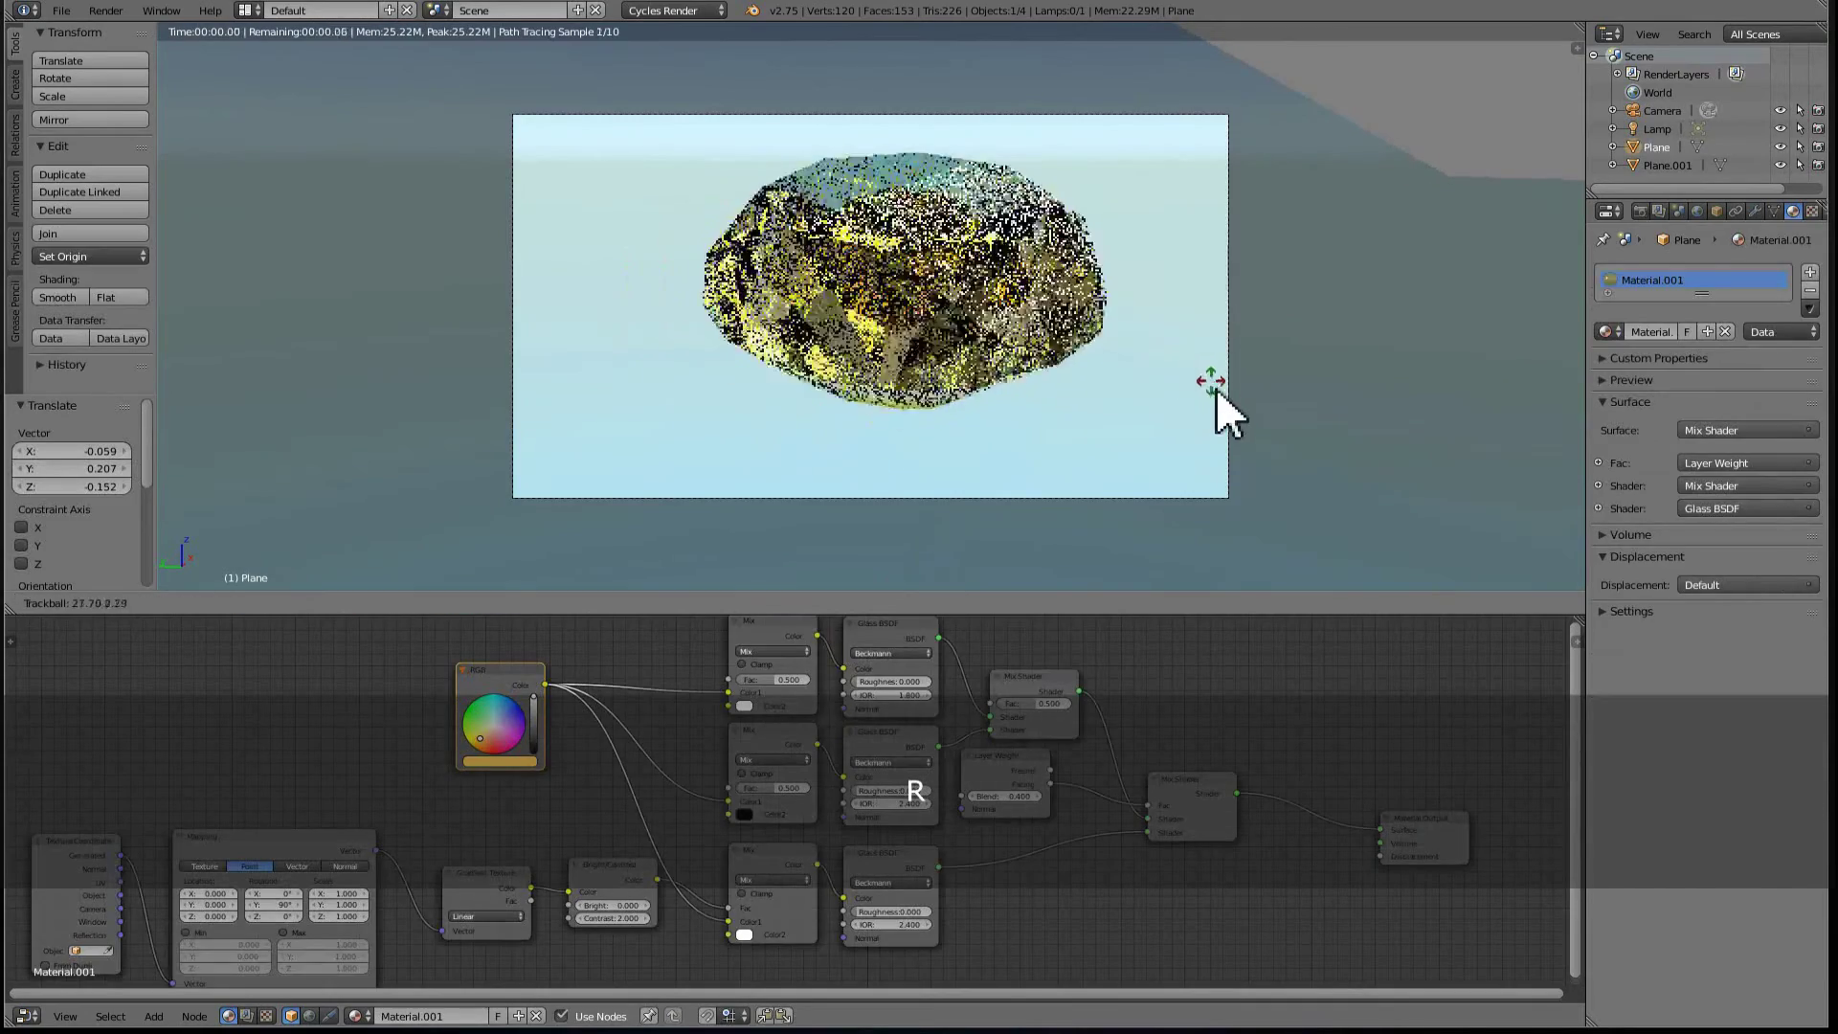
click(1245, 393)
key(r)
key(r)
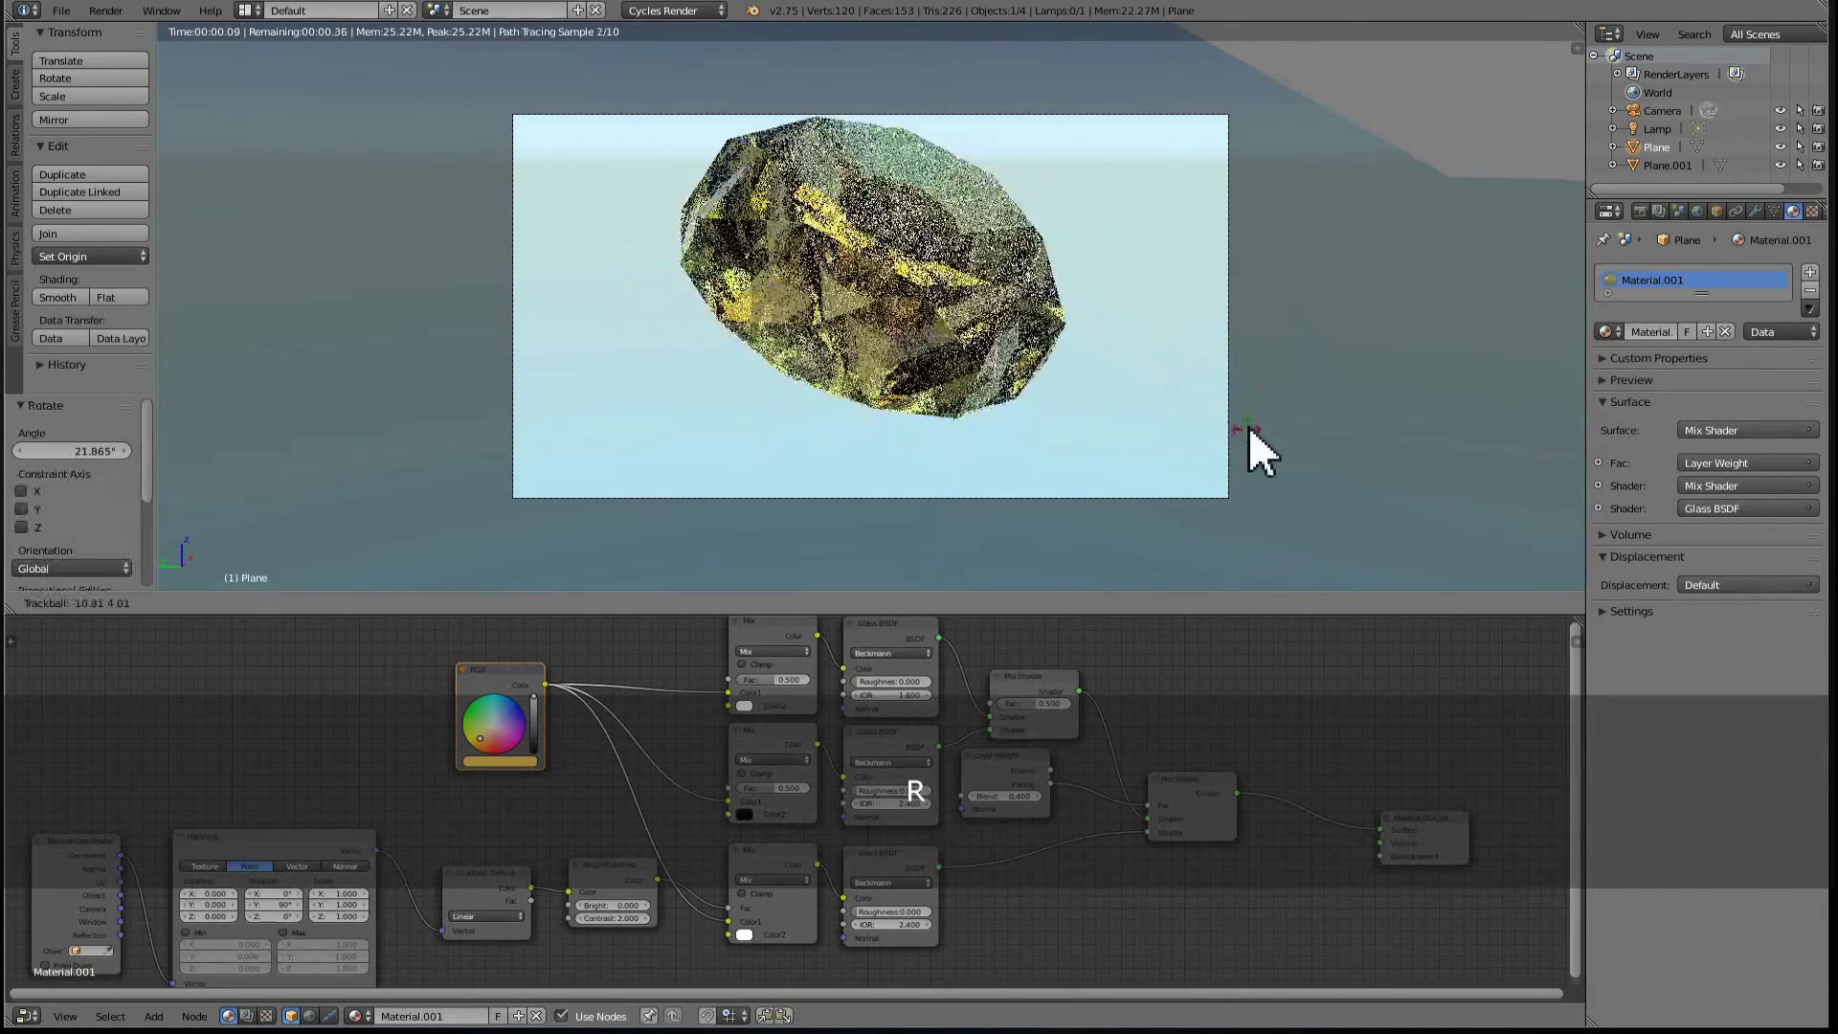
key(g)
click(1182, 451)
- Refine the diamond's tilt with further rotations so its tip points down, and reposition it near the frame's centre
key(r)
key(r)
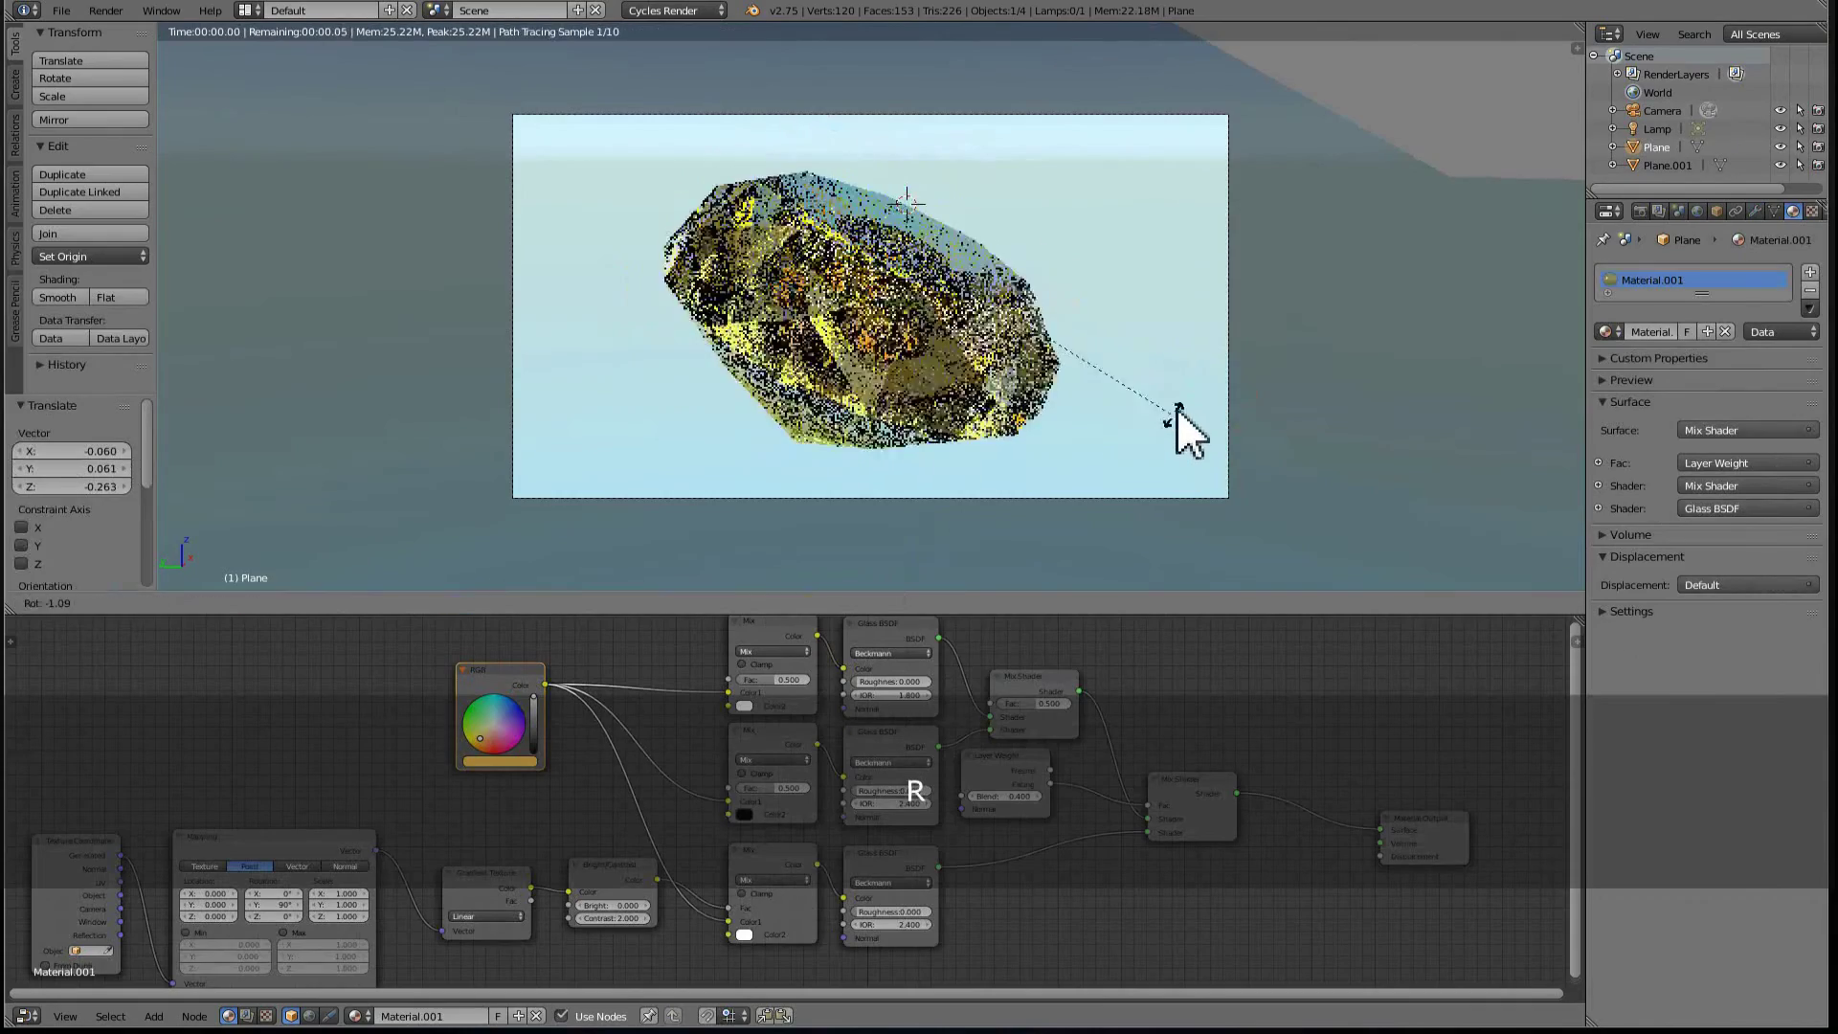
click(1173, 398)
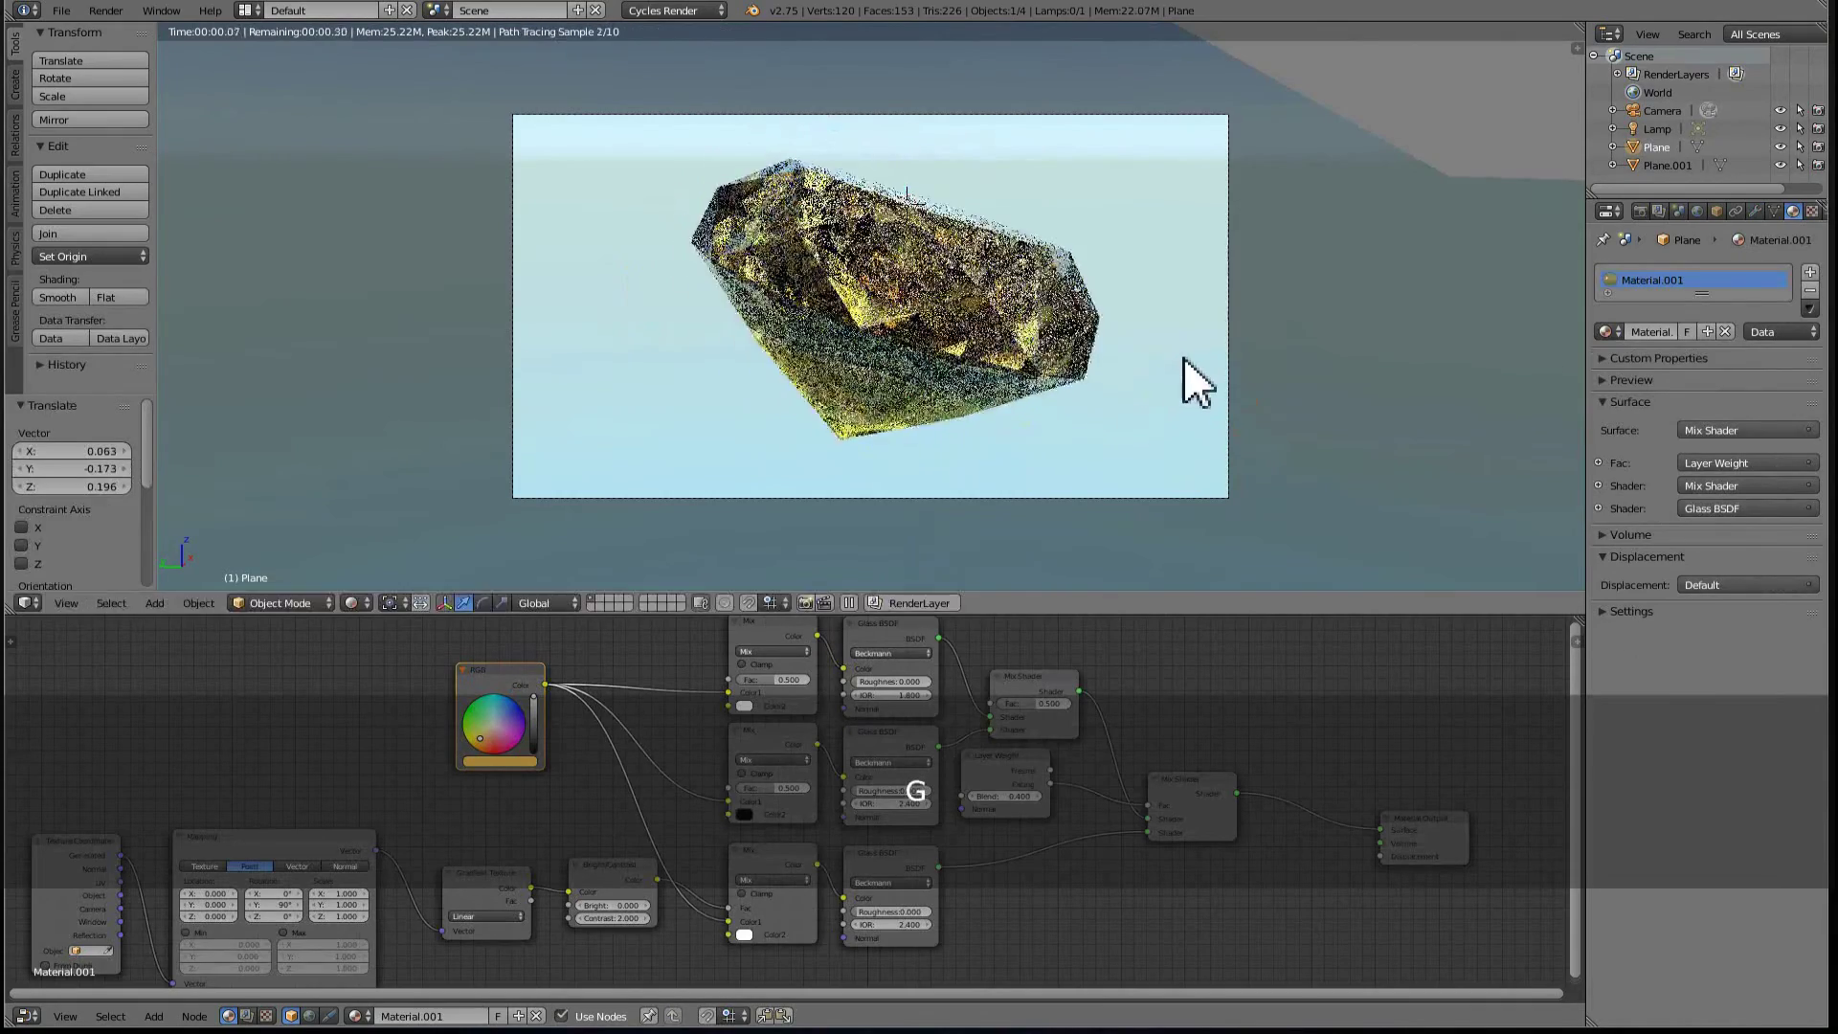
key(r)
key(r)
click(1173, 395)
key(g)
click(1192, 400)
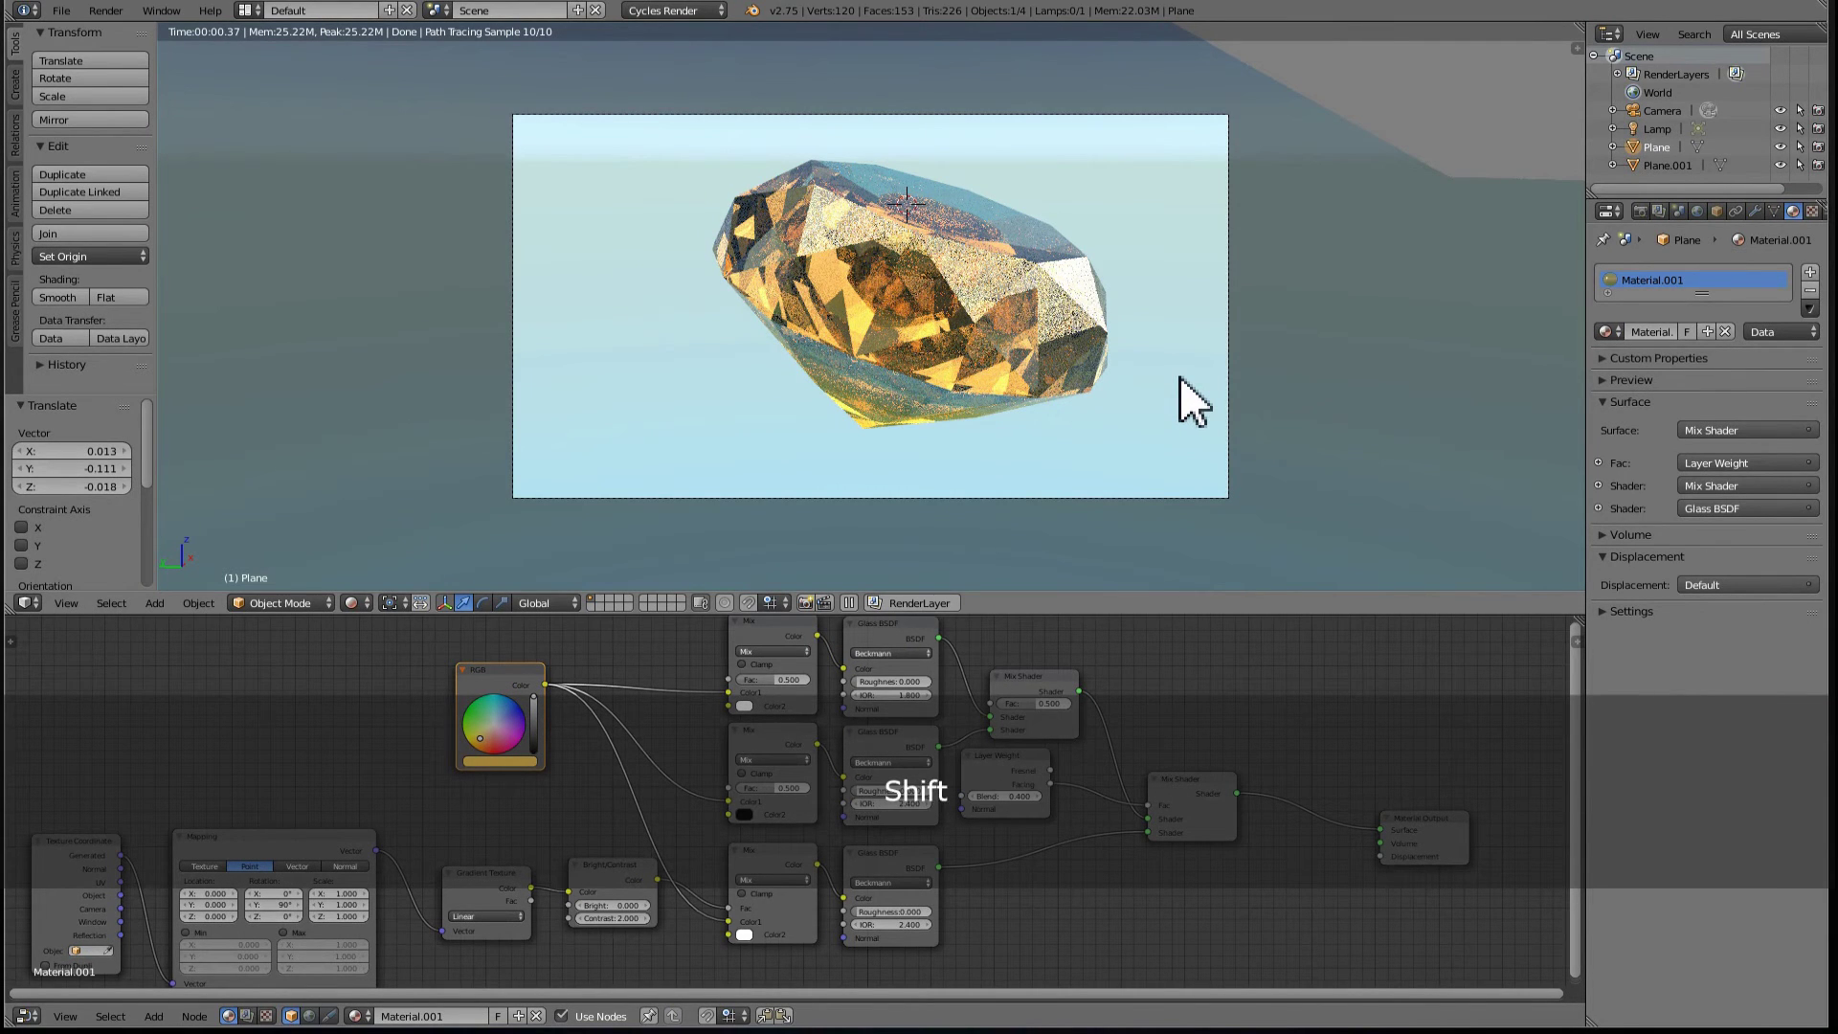
- Create a linked duplicate of the diamond, place it beside the original and turn it with a trackball rotation
key(alt+d)
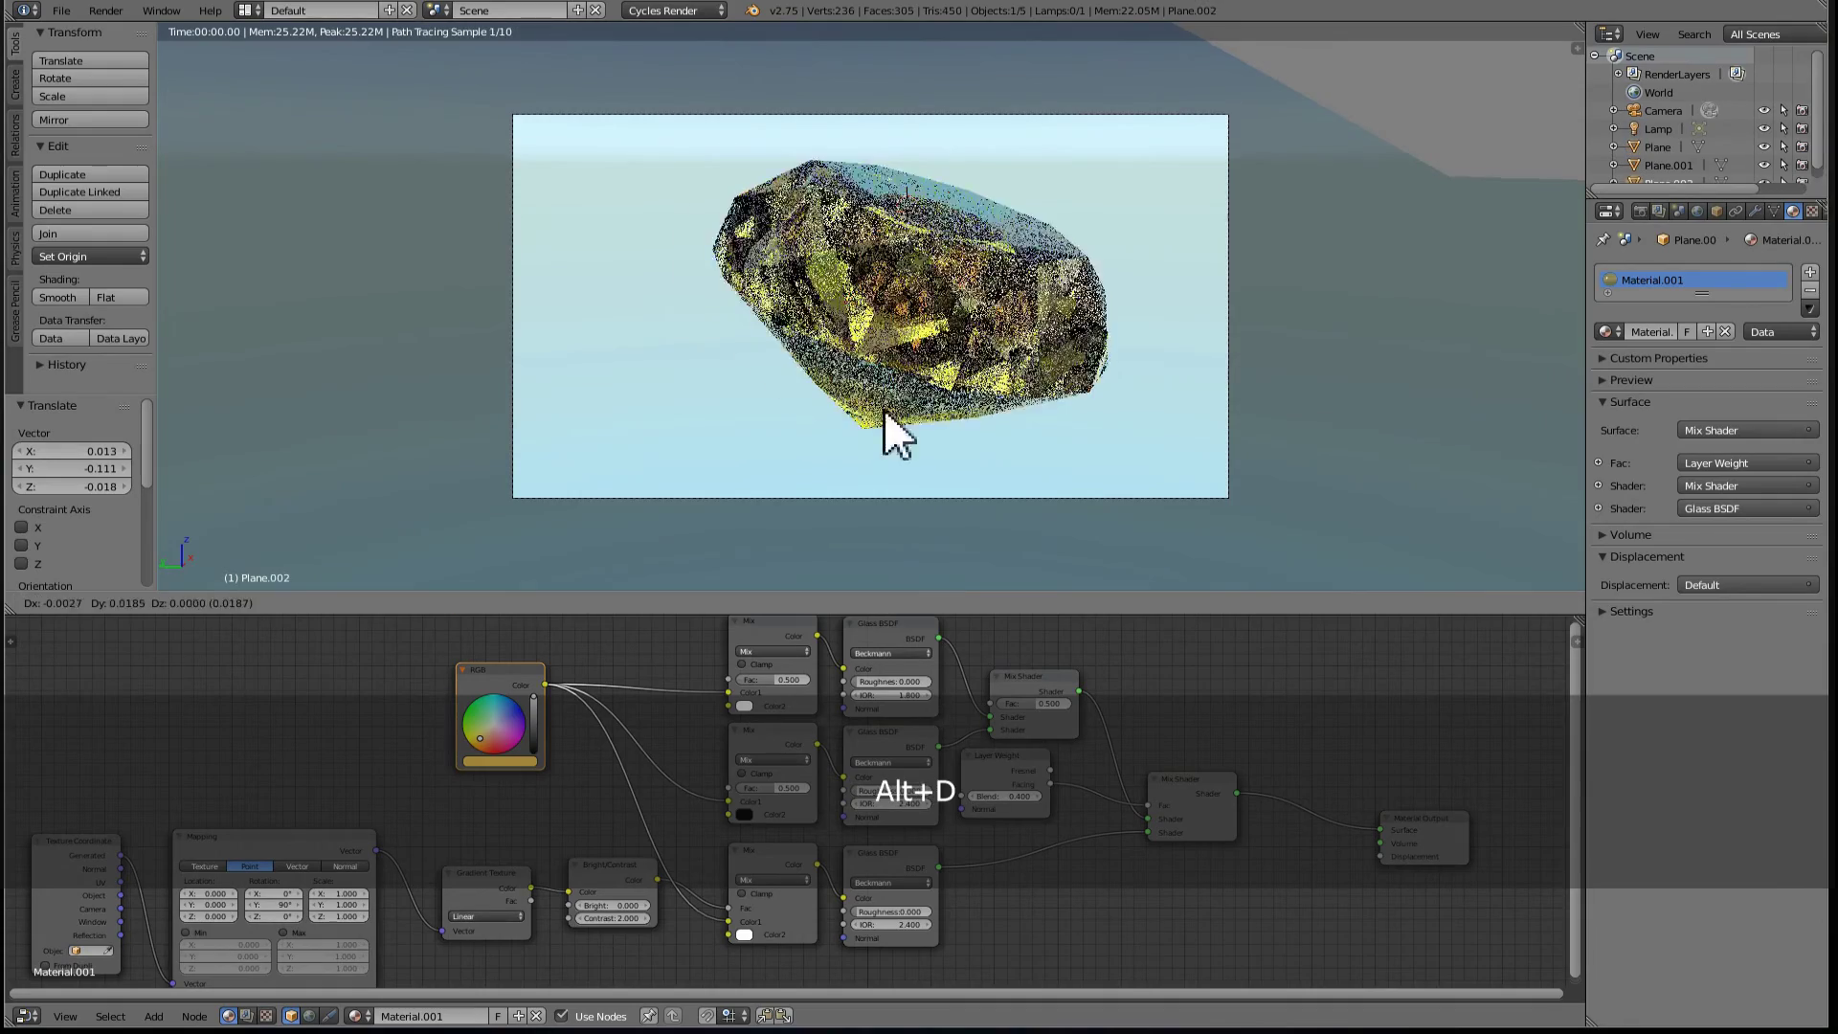
click(935, 353)
key(r)
key(r)
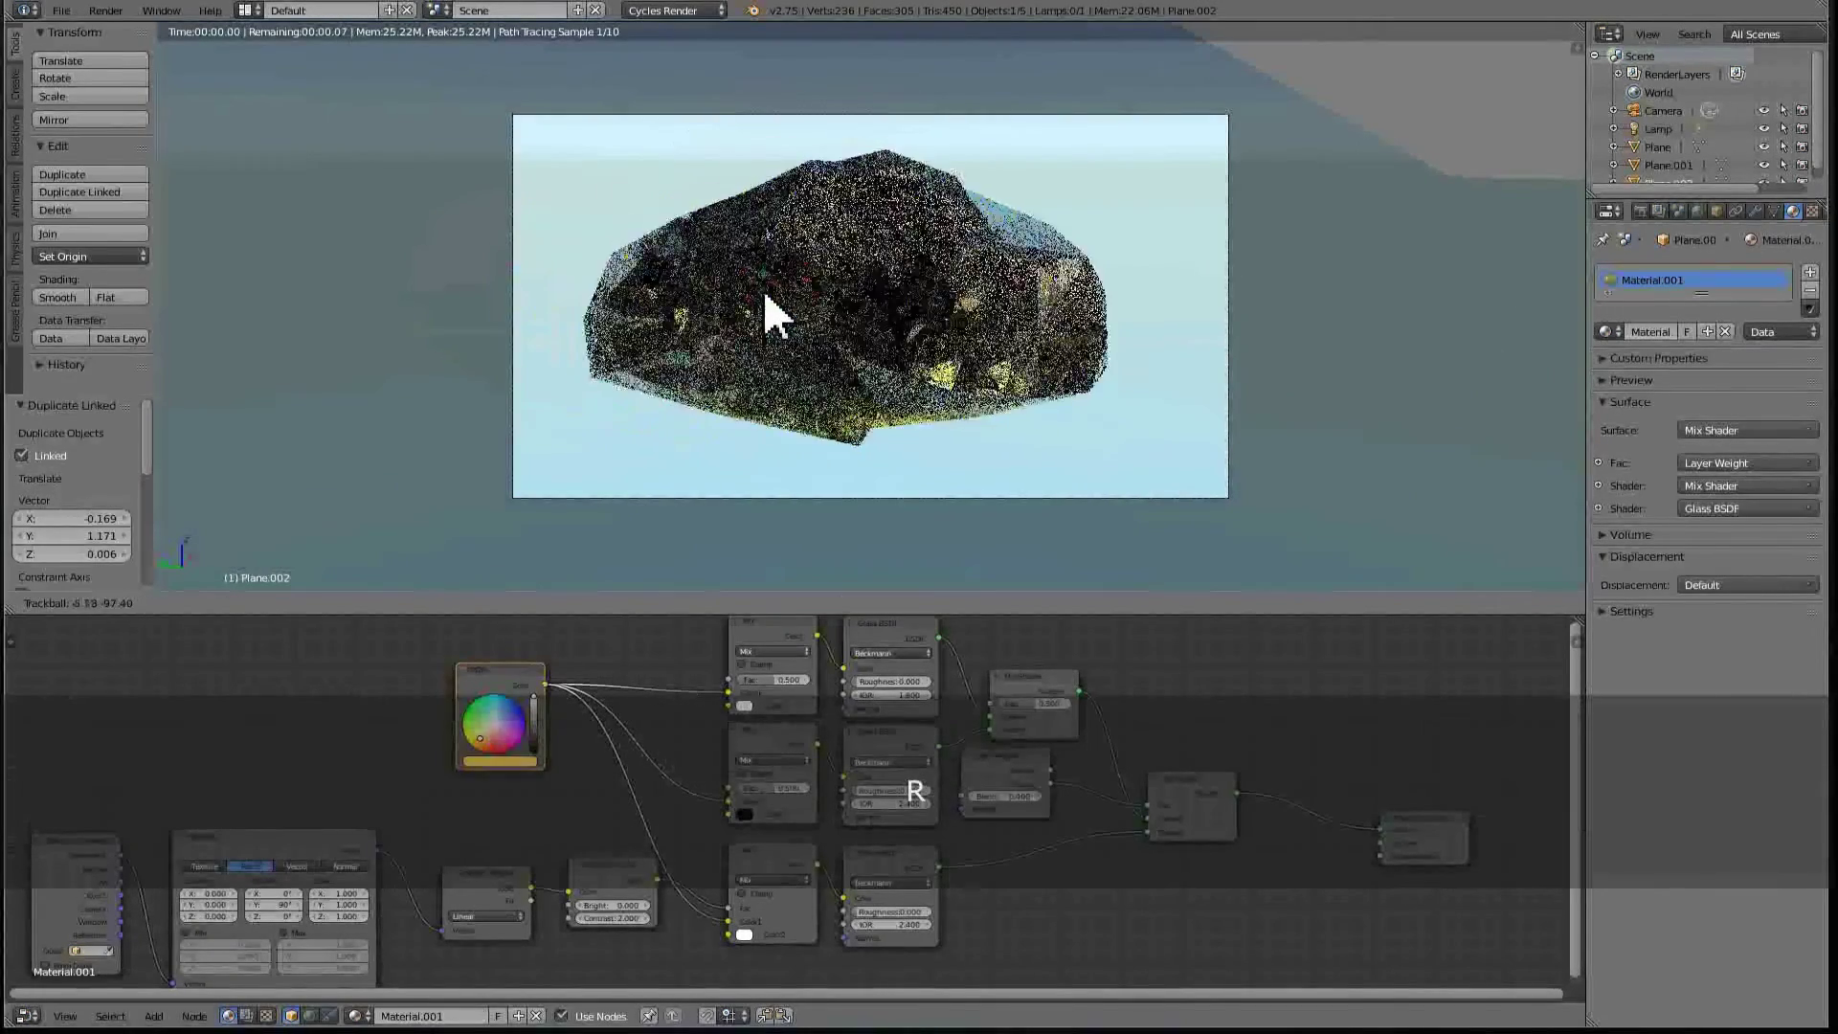
click(751, 349)
- Scale the duplicate diamond down and move it to the lower left of the original in the camera frame
key(s)
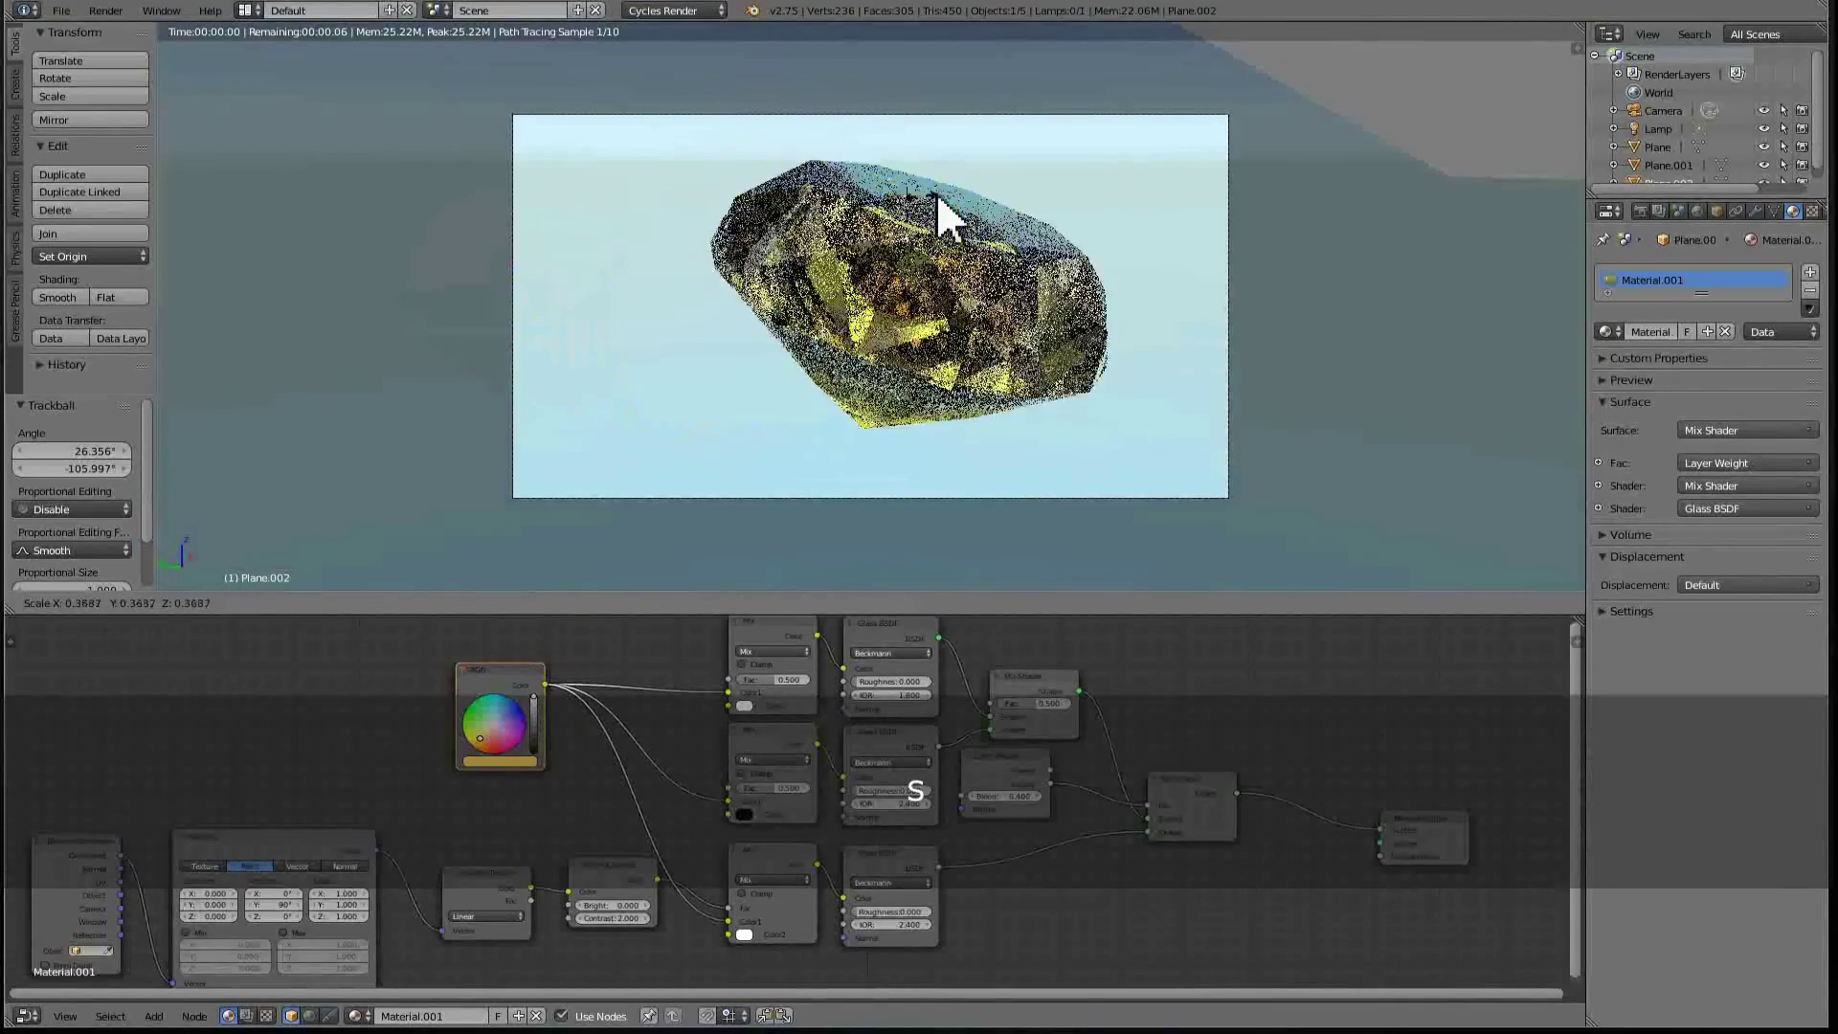
click(1044, 215)
key(g)
click(938, 320)
- Rotate the duplicate diamond freely and move it closer to the large diamond
key(r)
key(r)
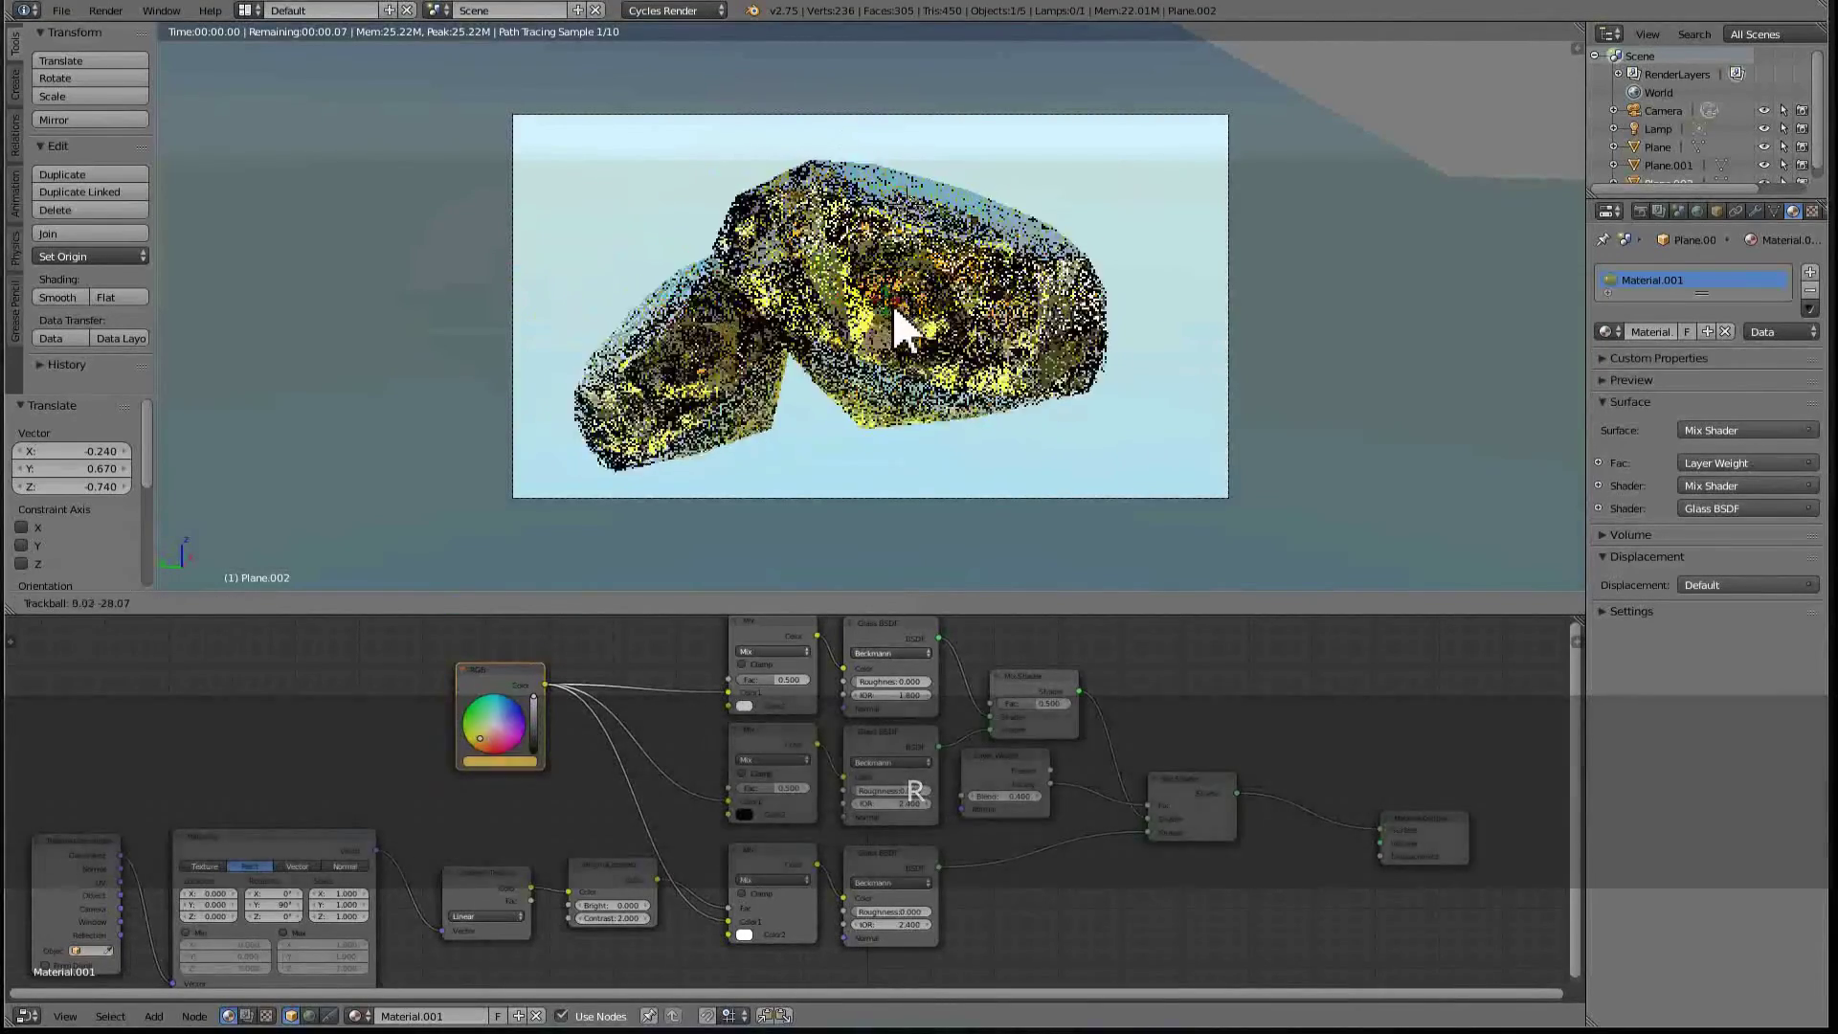
click(914, 330)
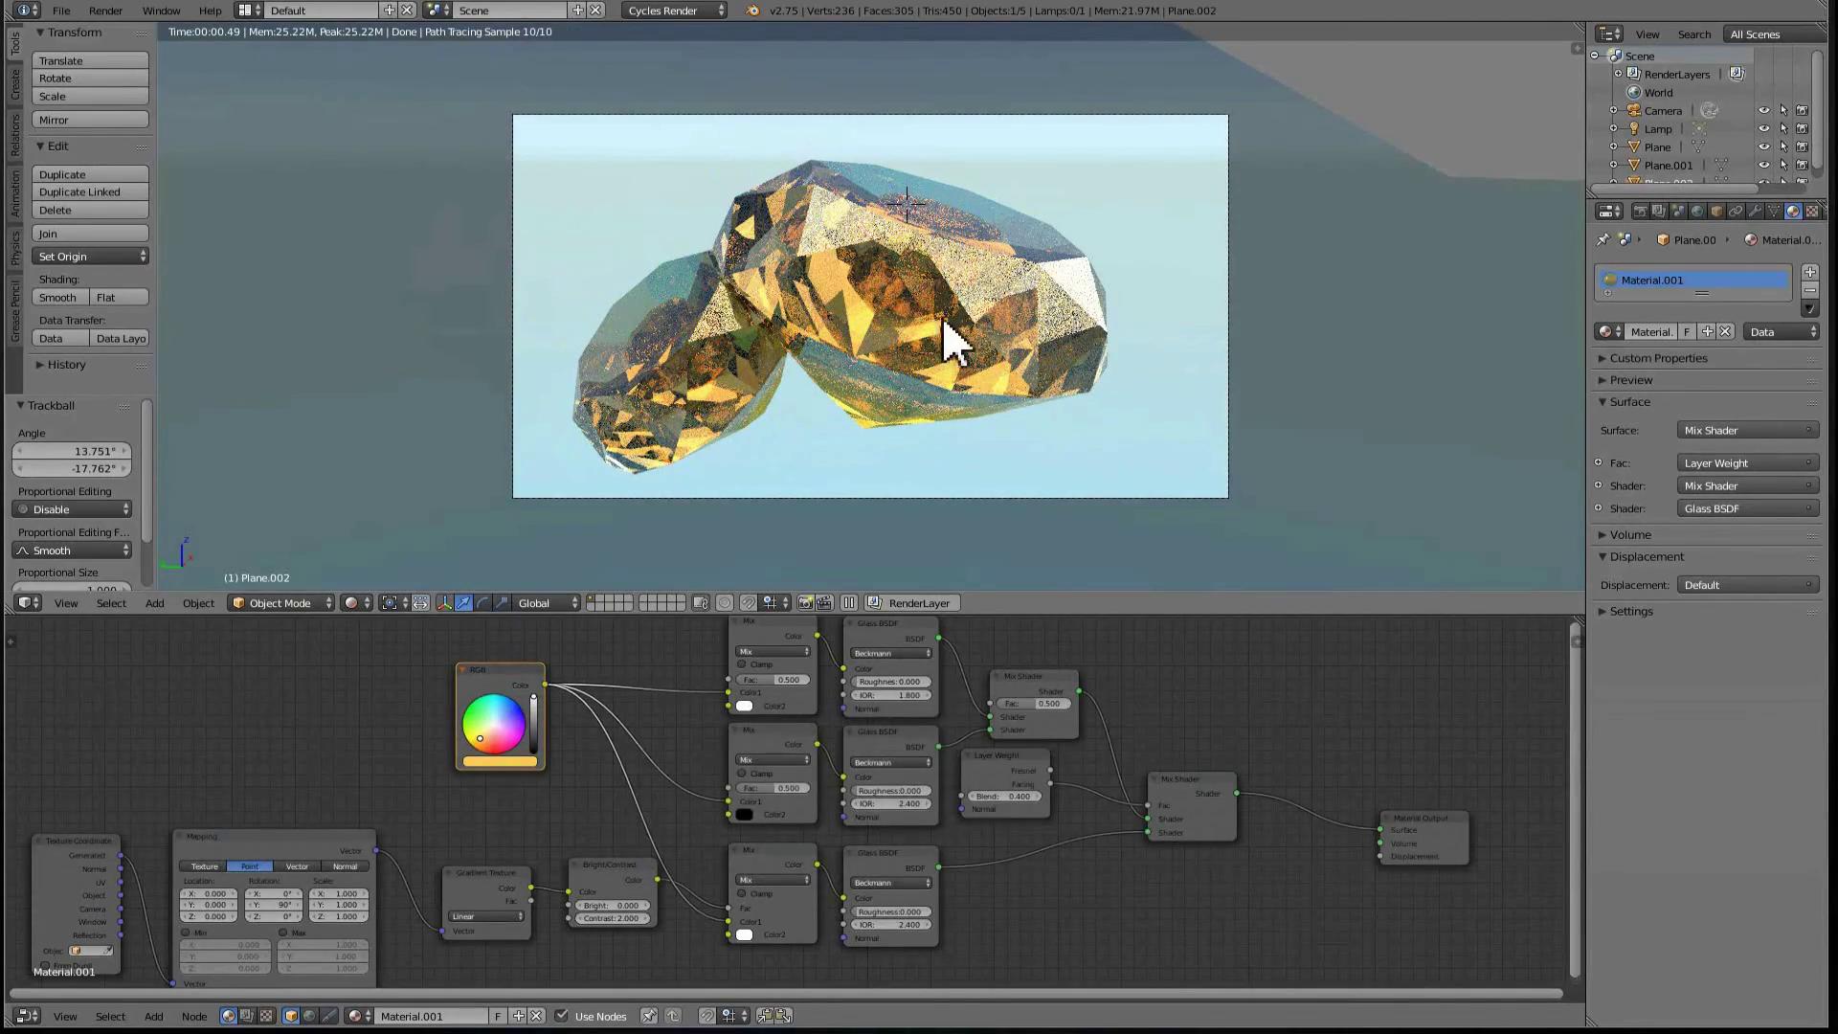
key(g)
click(995, 335)
key(r)
key(r)
click(967, 273)
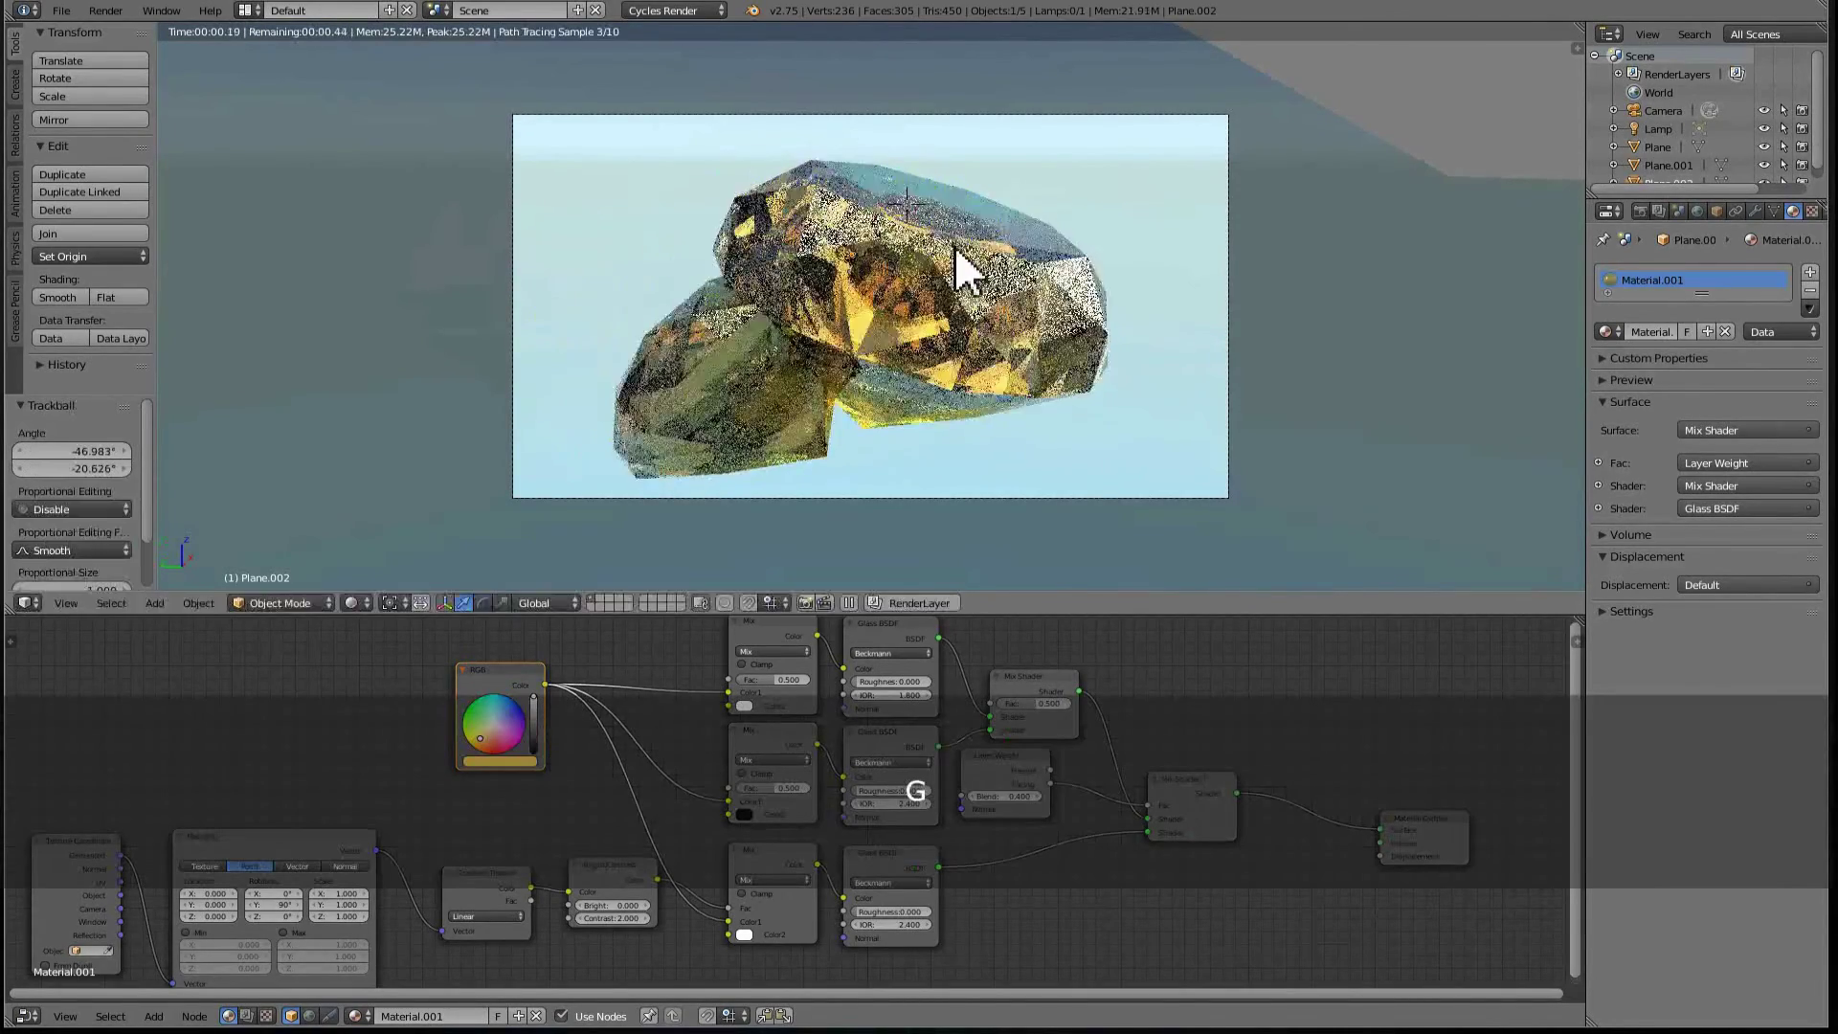
- Shift the duplicate diamond up and to the left, and adjust its orientation with two more trackball rotations
key(g)
click(871, 353)
key(r)
key(r)
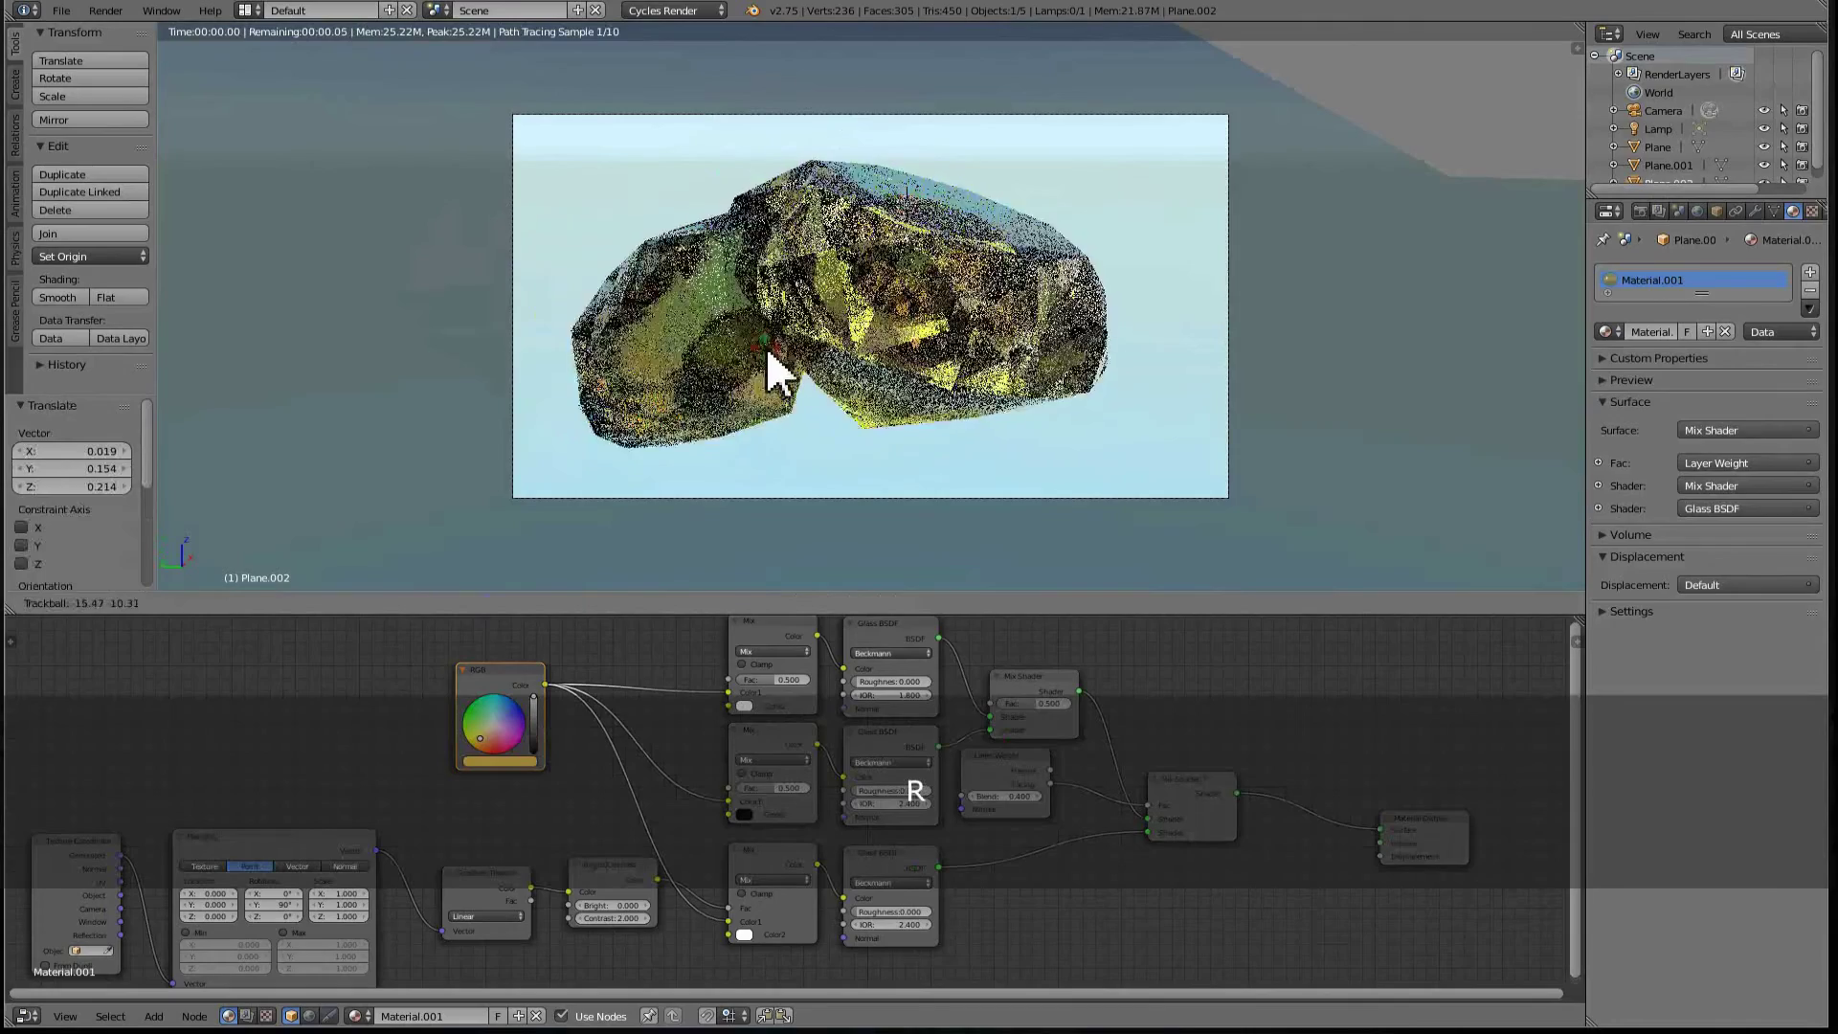
click(874, 349)
key(r)
key(r)
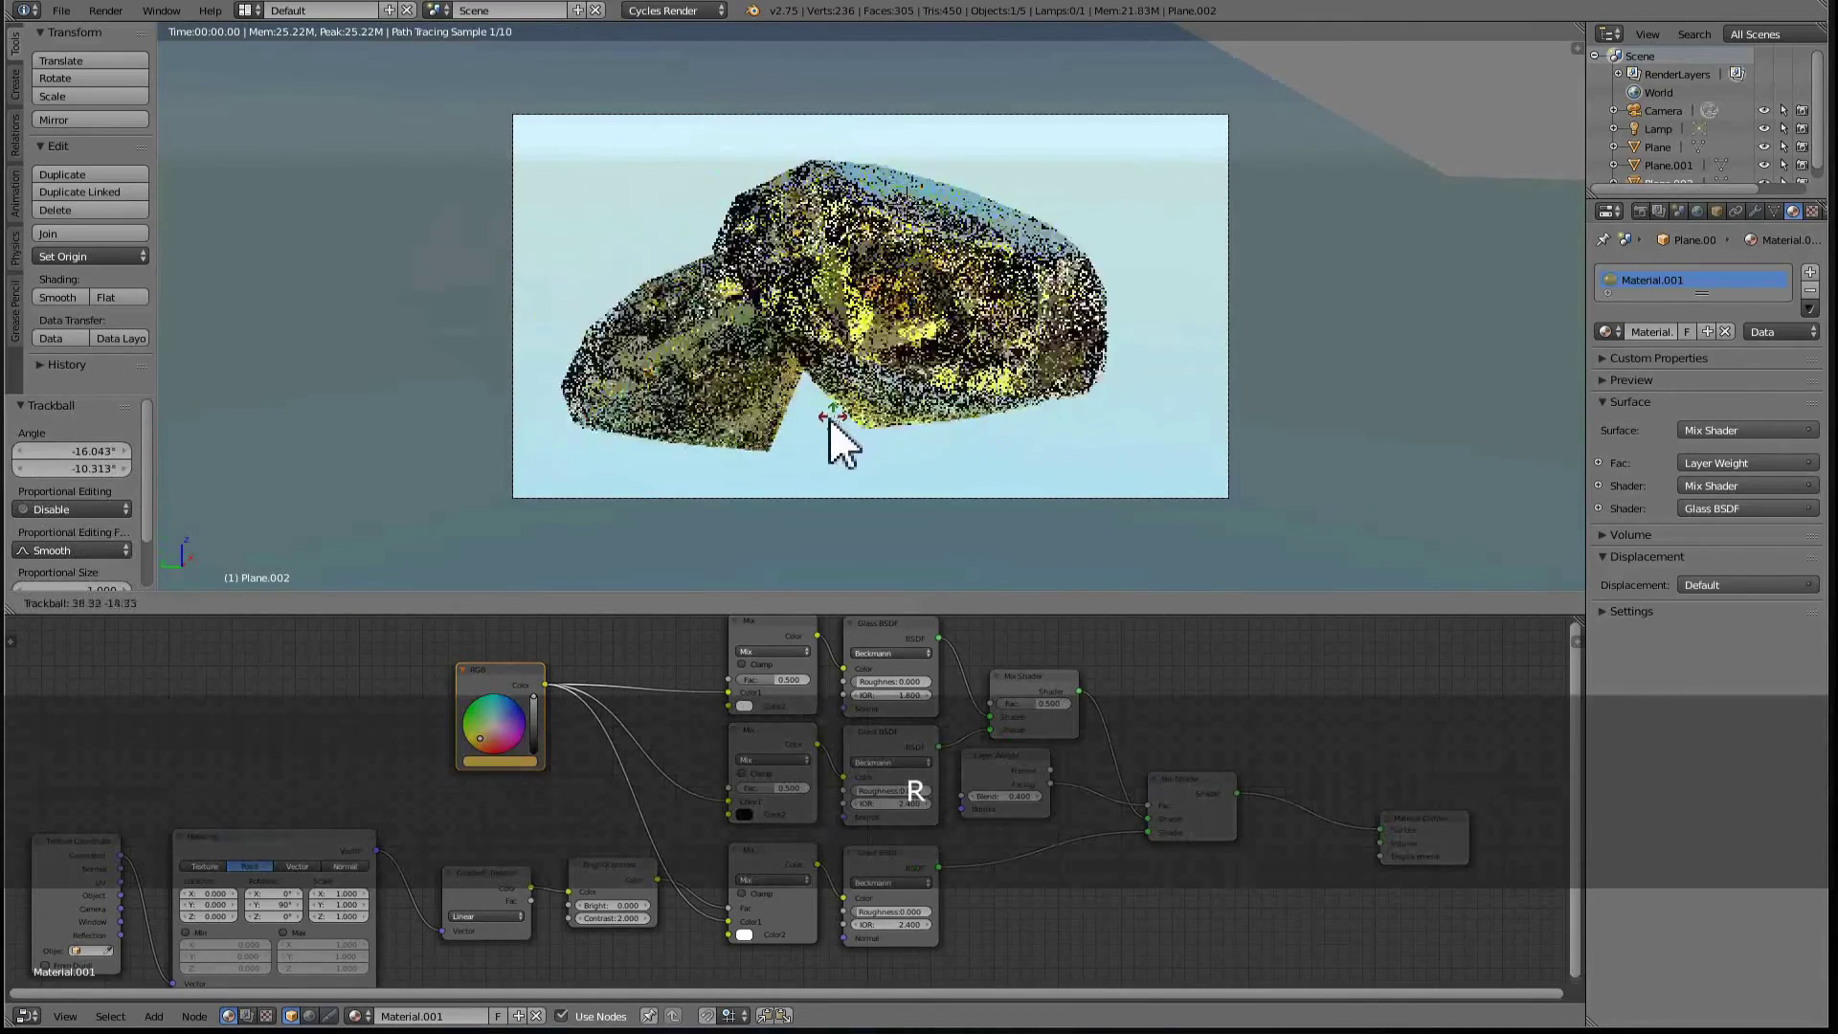
click(831, 431)
- Scale the duplicate diamond down to about 0.8 and move it back against the large diamond
key(s)
click(888, 350)
key(g)
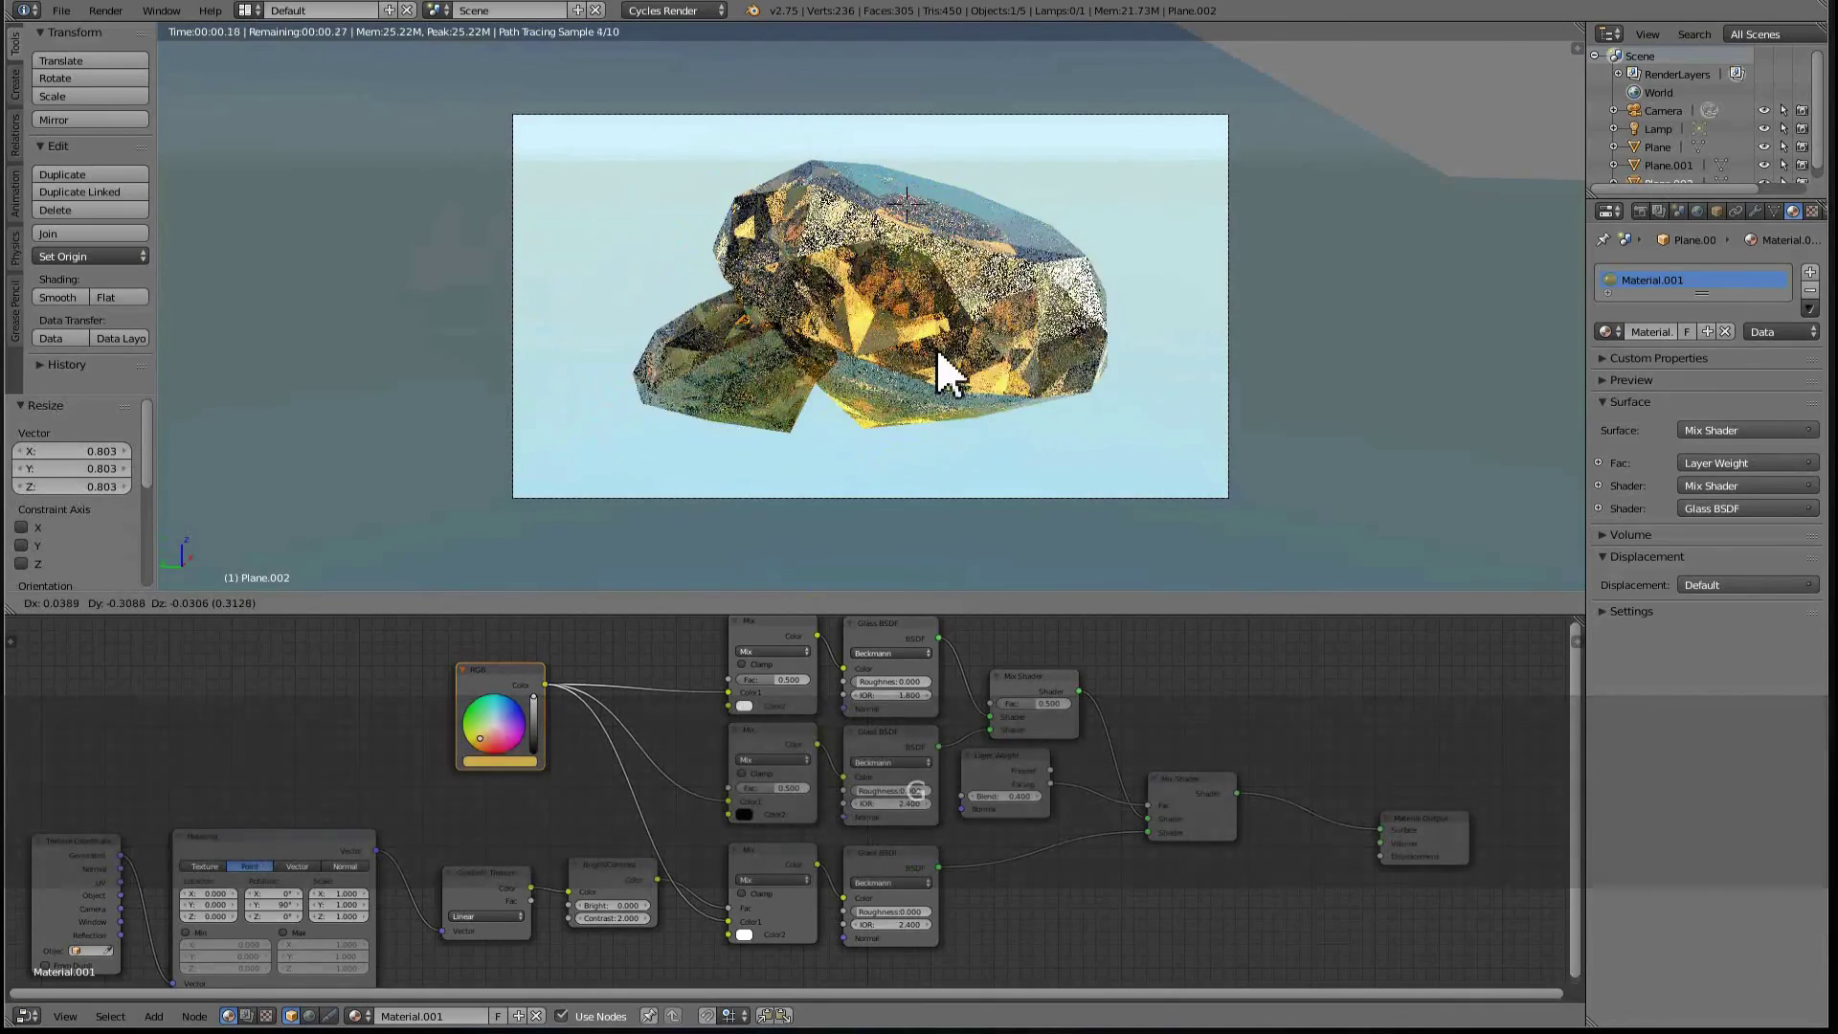
click(938, 353)
- Select the camera and reposition it in two moves to reframe both diamonds in the view
right_click(1036, 497)
key(g)
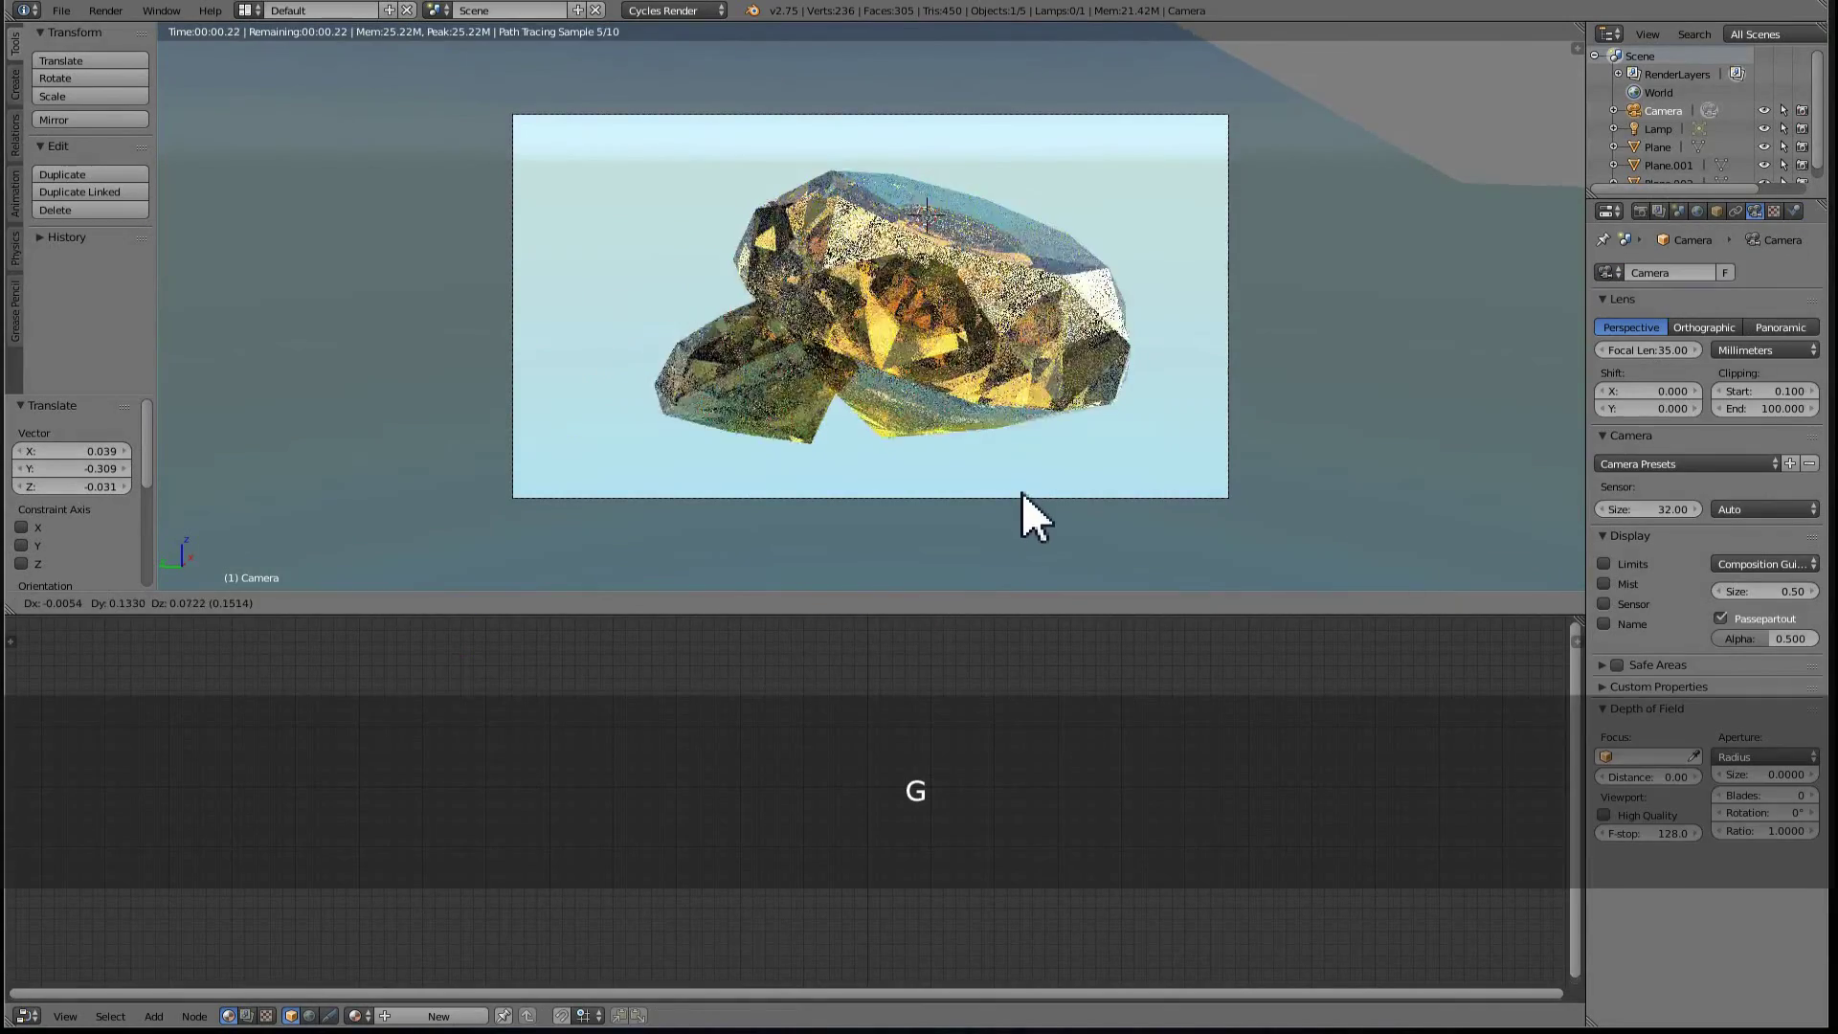
click(1023, 492)
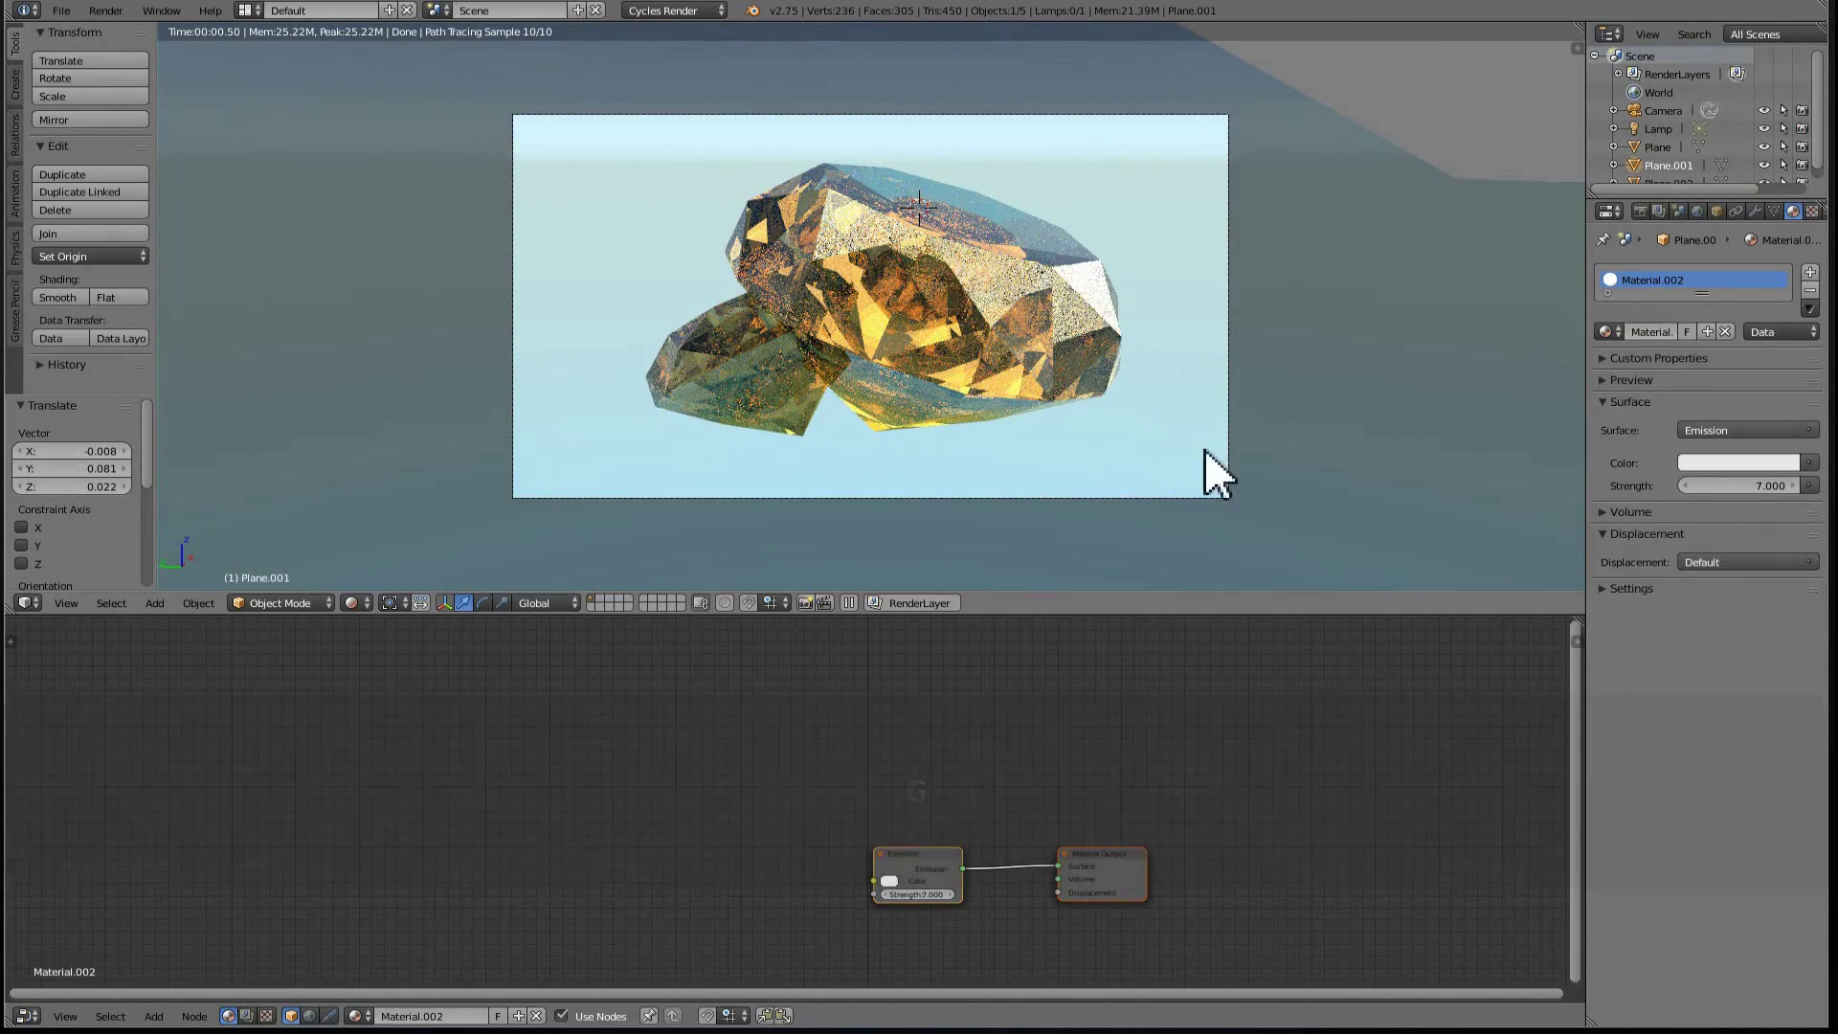
key(g)
click(1207, 525)
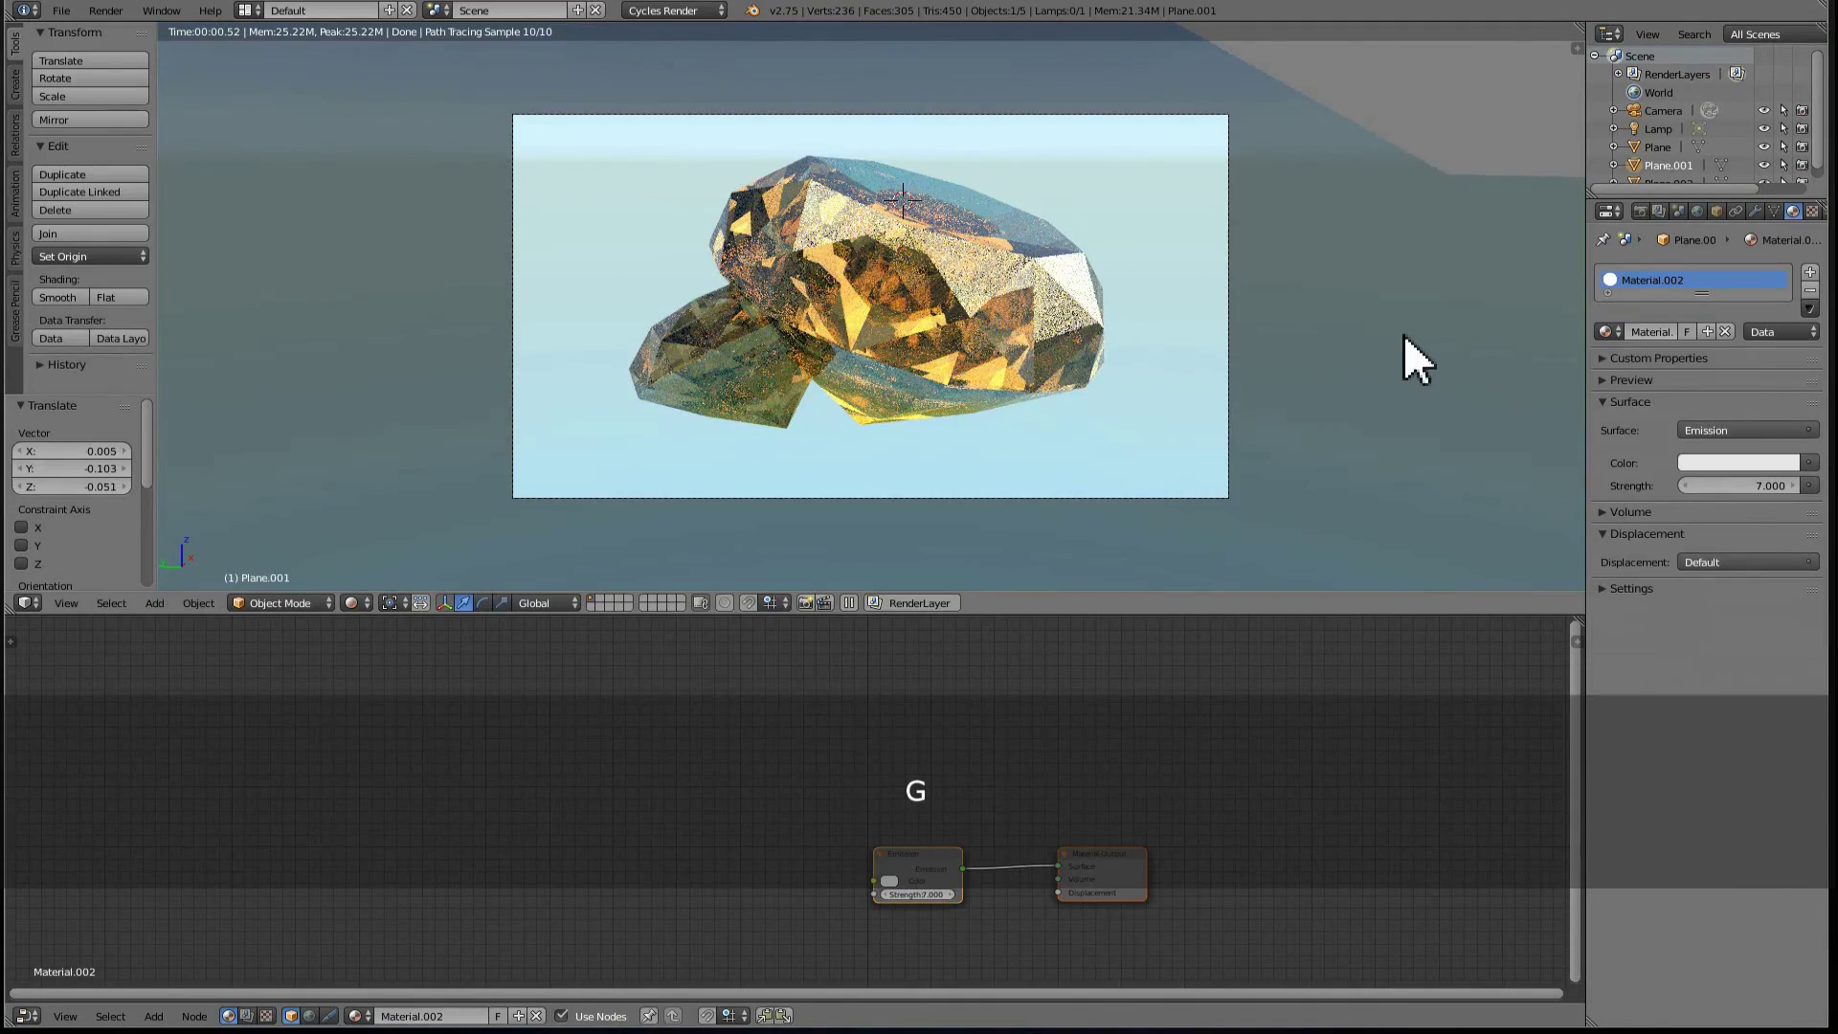
- Duplicate the emission plane in place and rotate the copy about -173° around the global Z axis
key(r)
key(shift+d)
key(z)
right_click(933, 304)
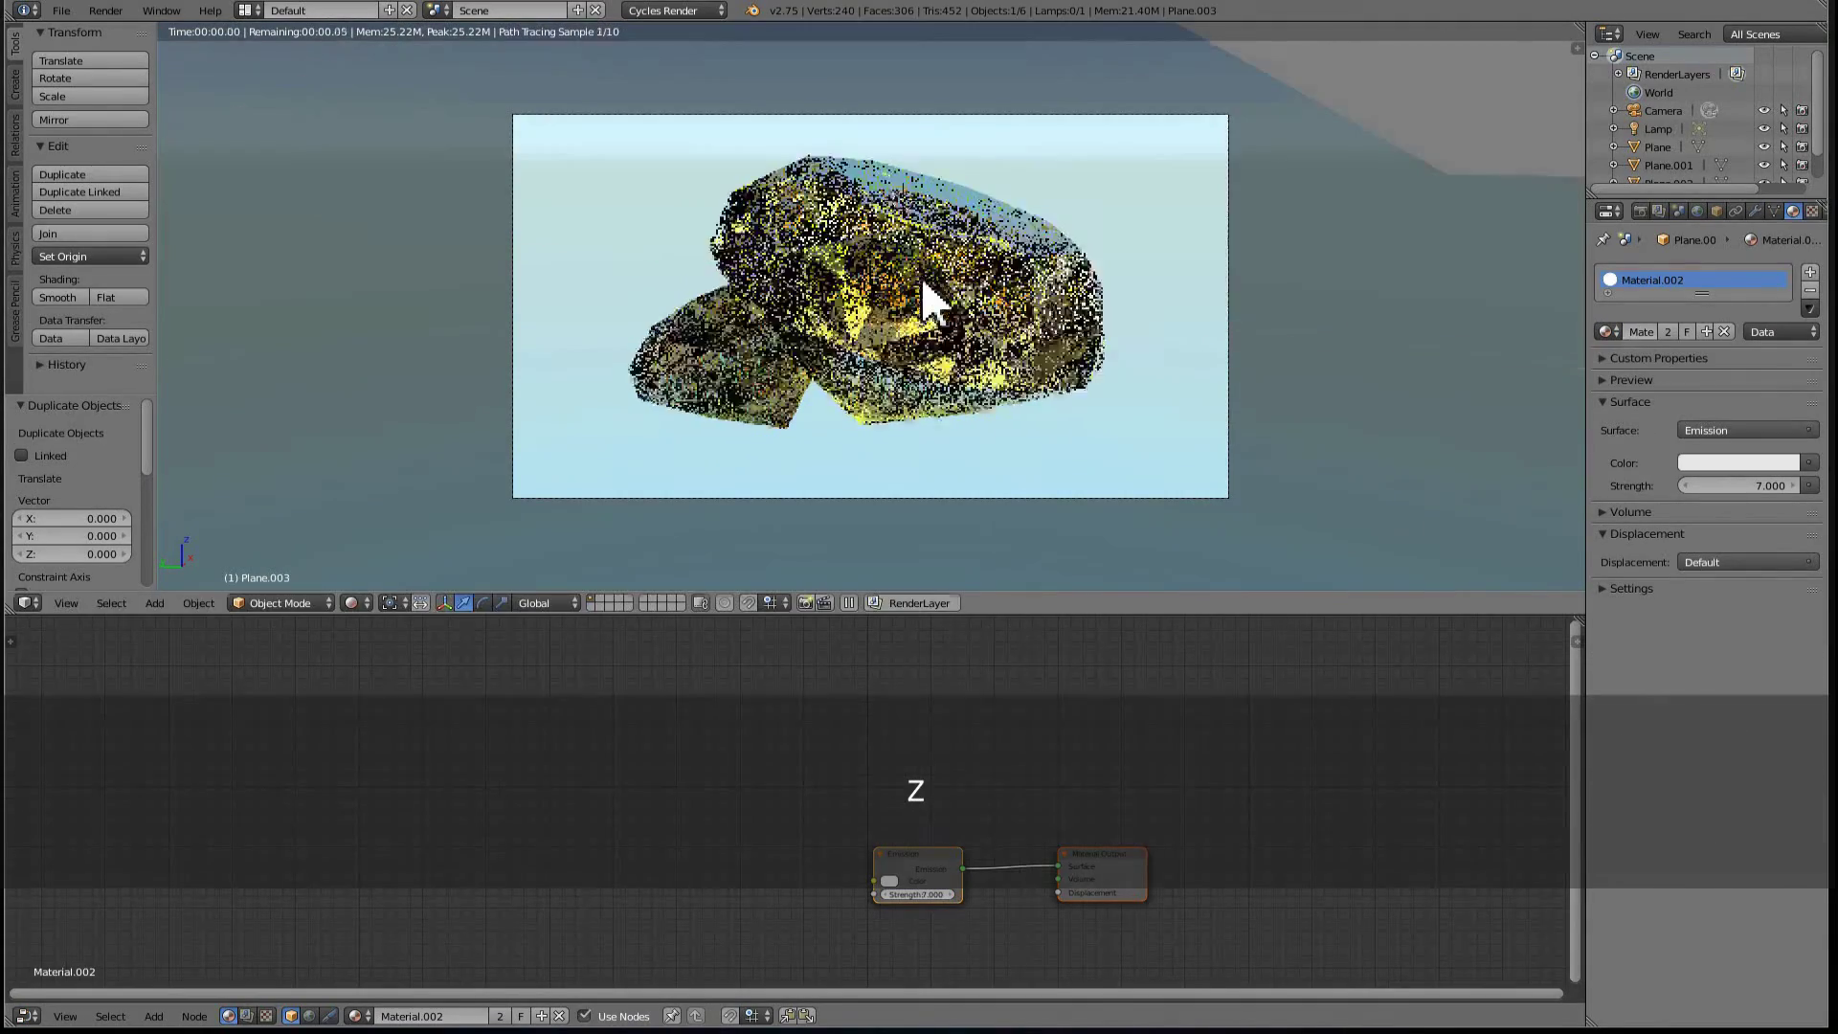
key(r)
key(z)
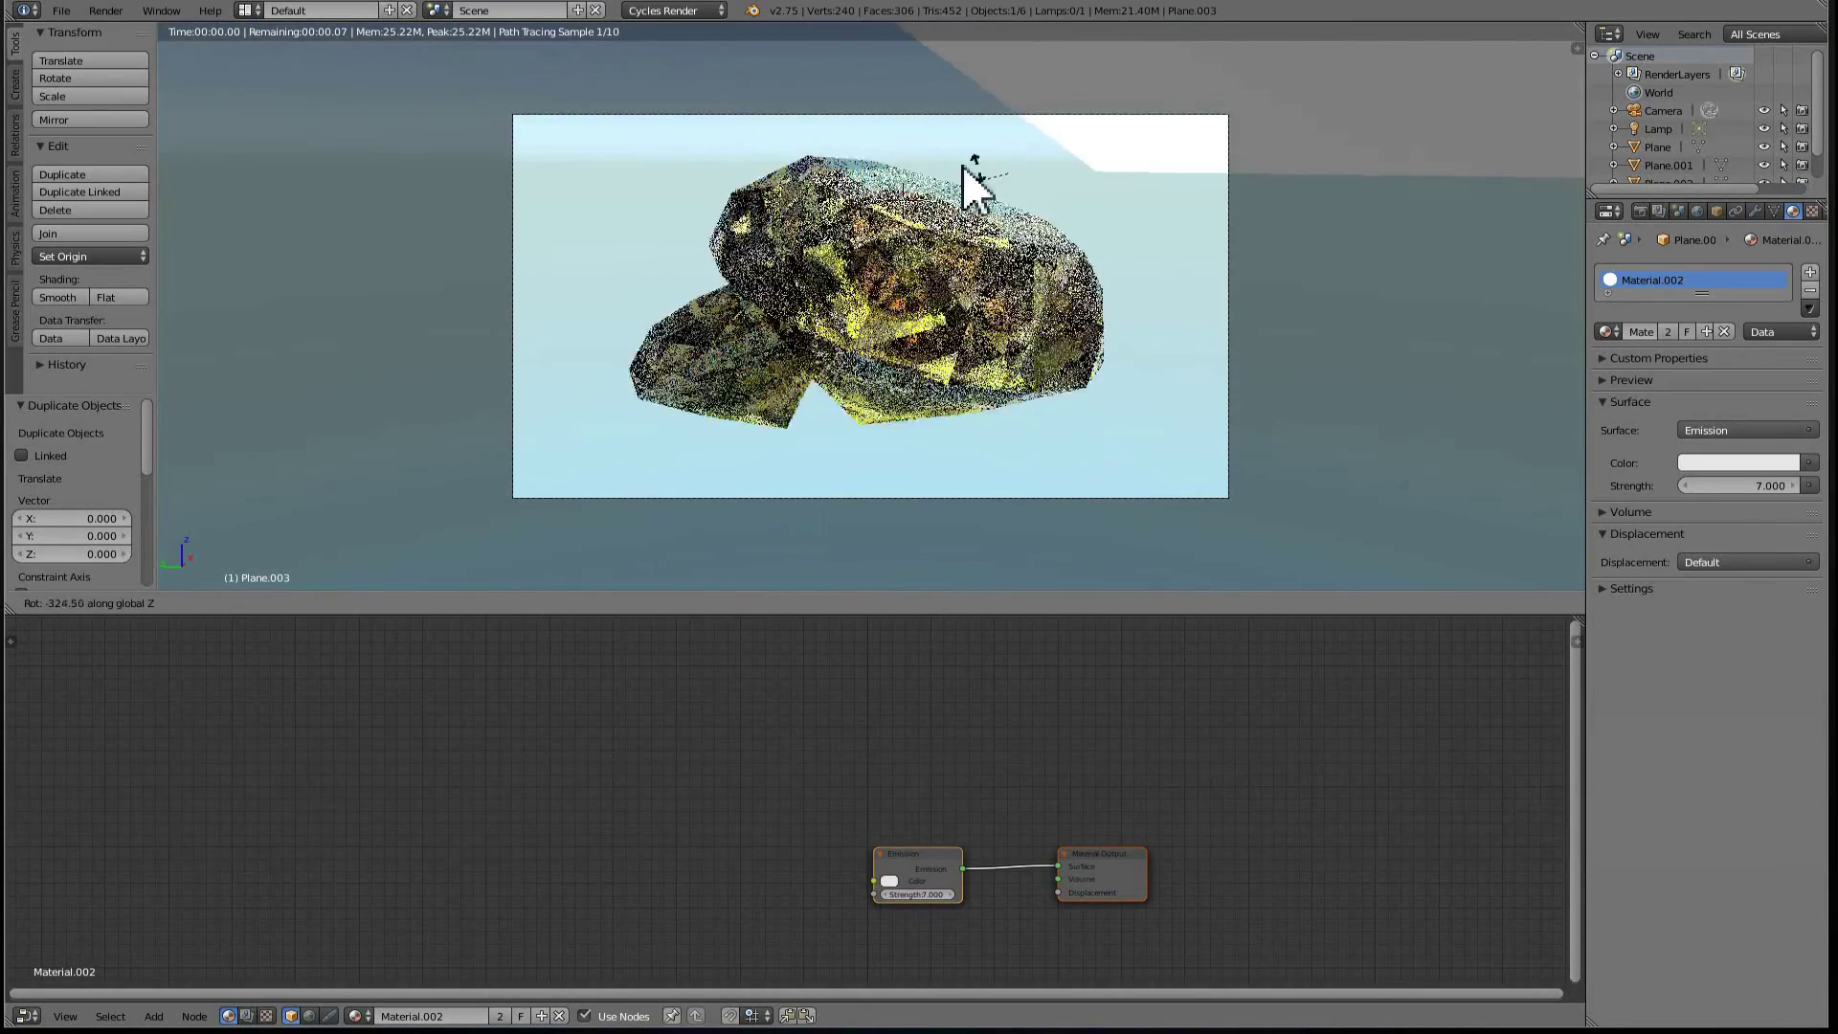
click(752, 185)
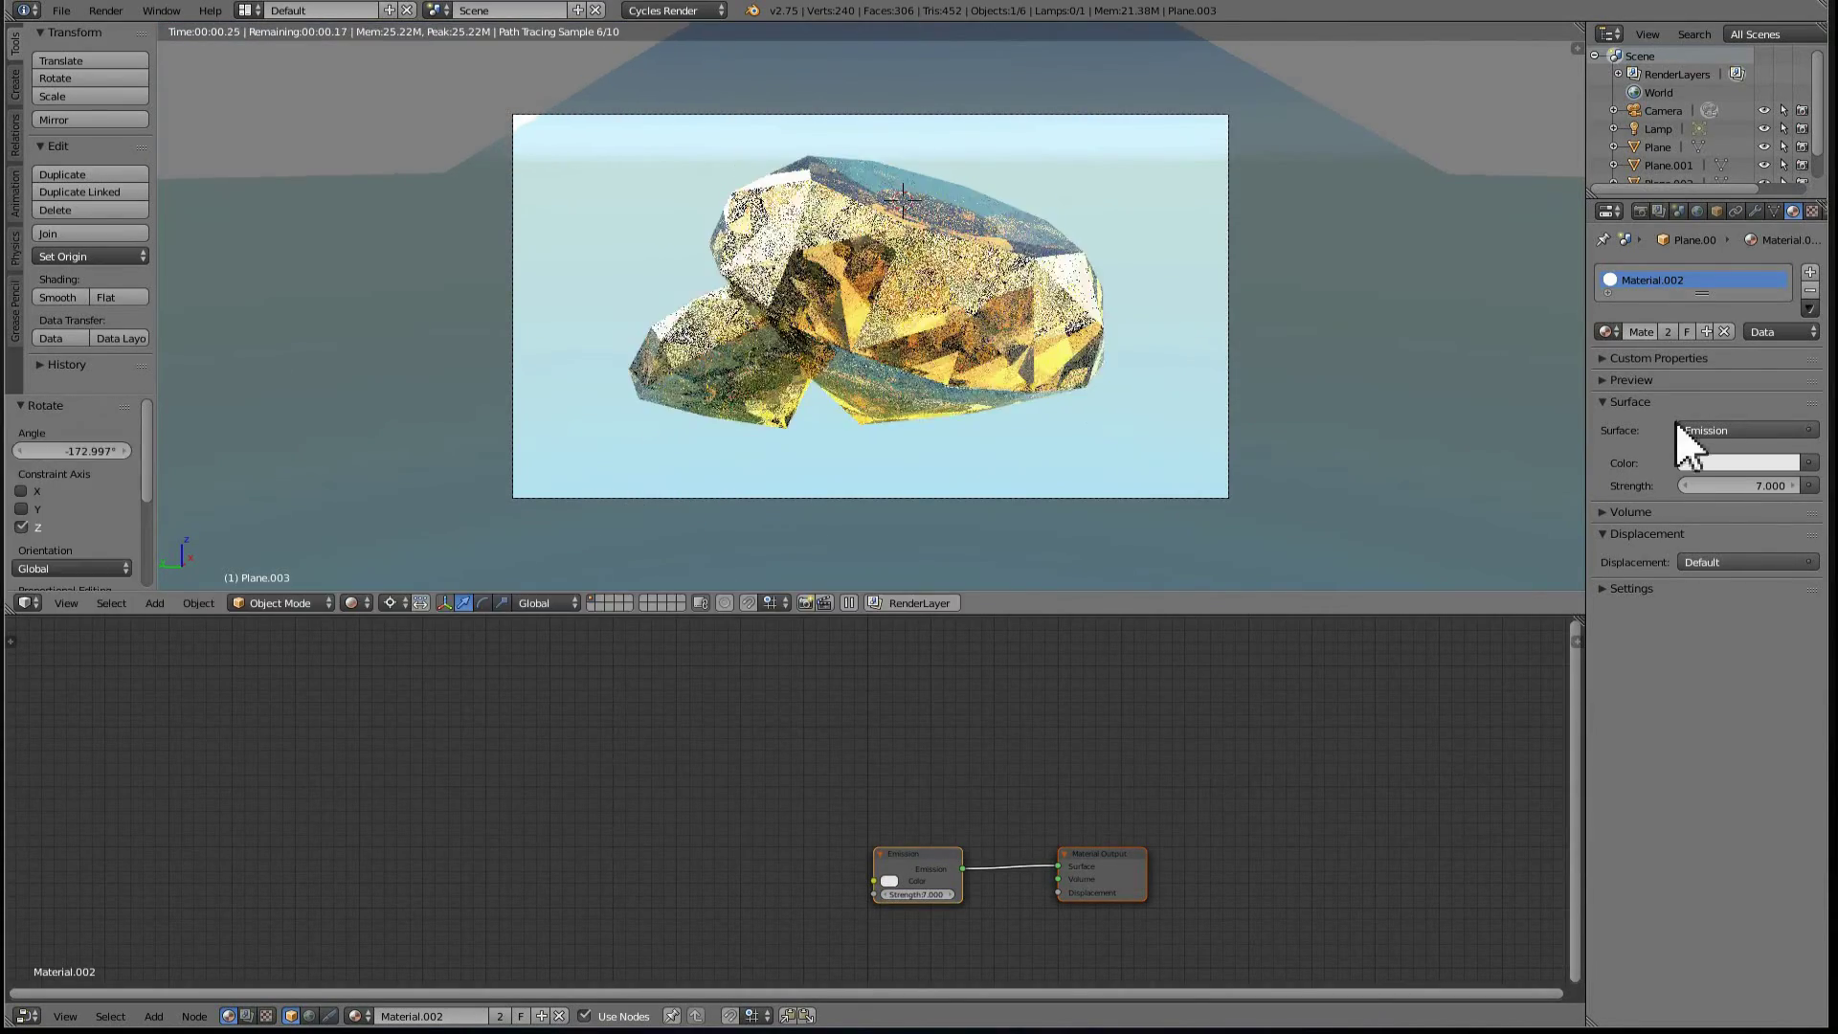
- Make the duplicated light plane's emission material a separate copy and set its strength to 2
click(1705, 331)
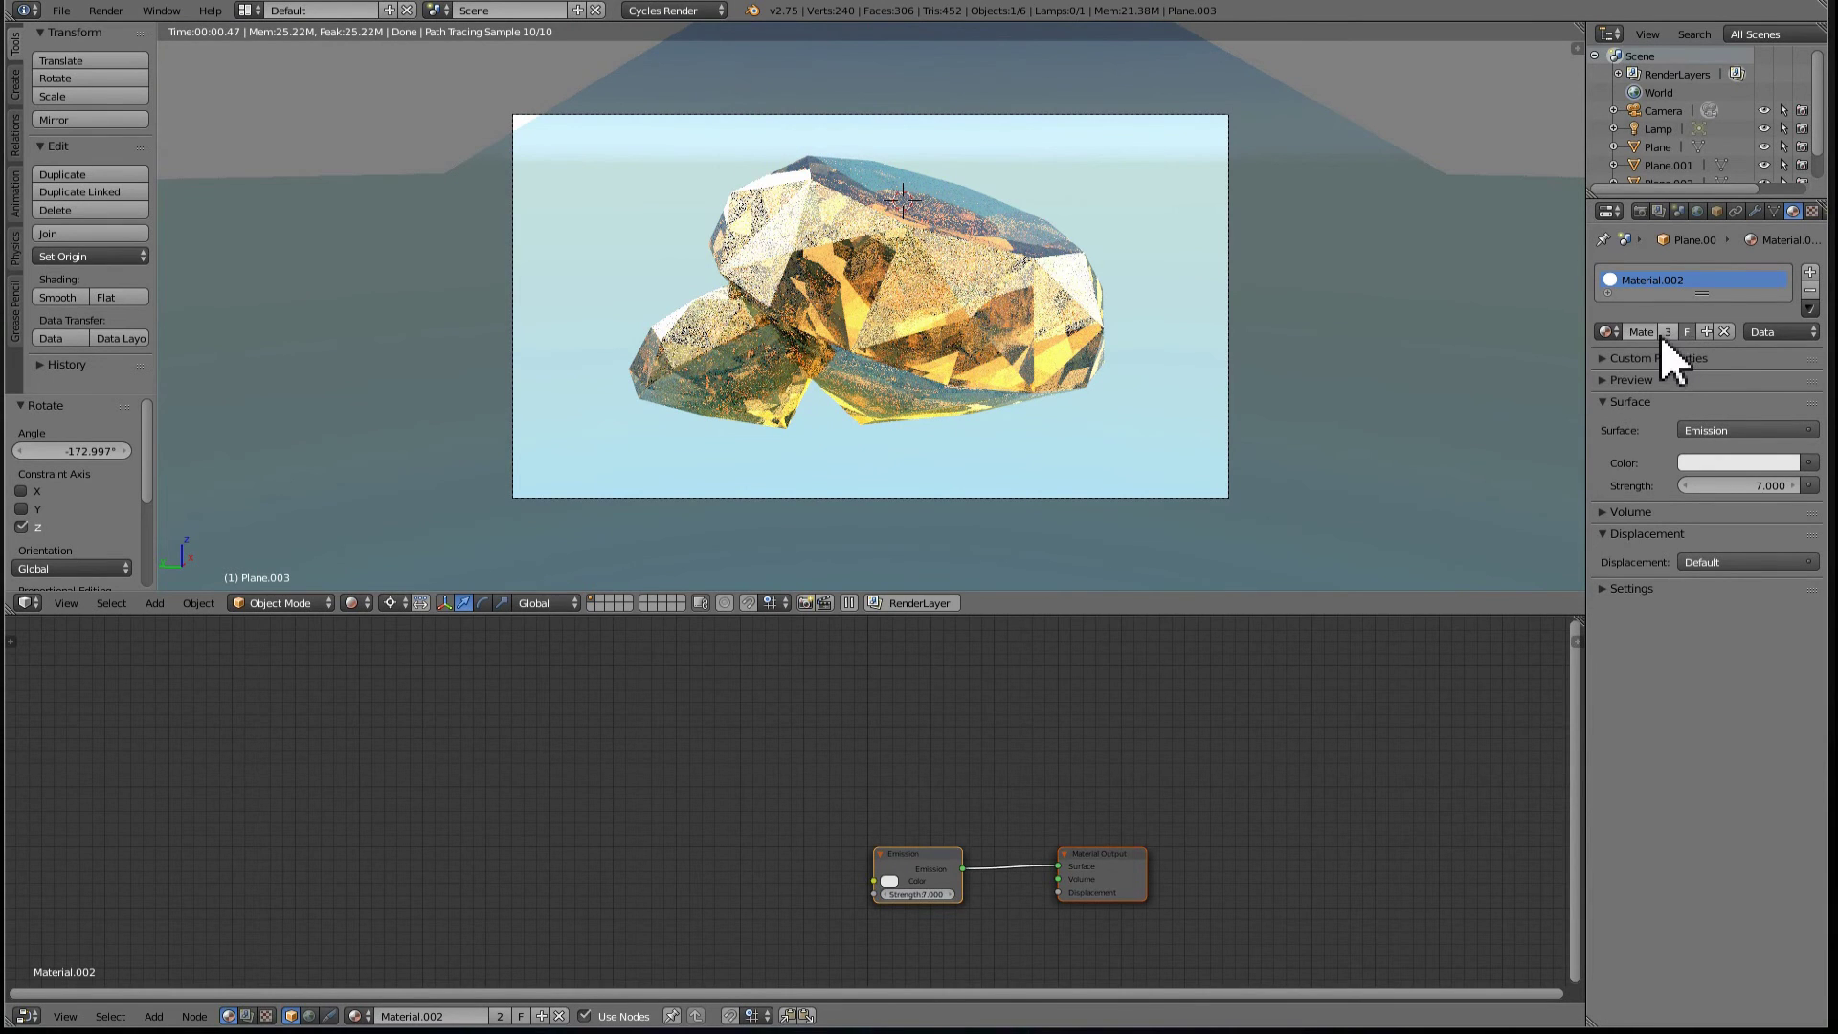
click(1737, 486)
text(2)
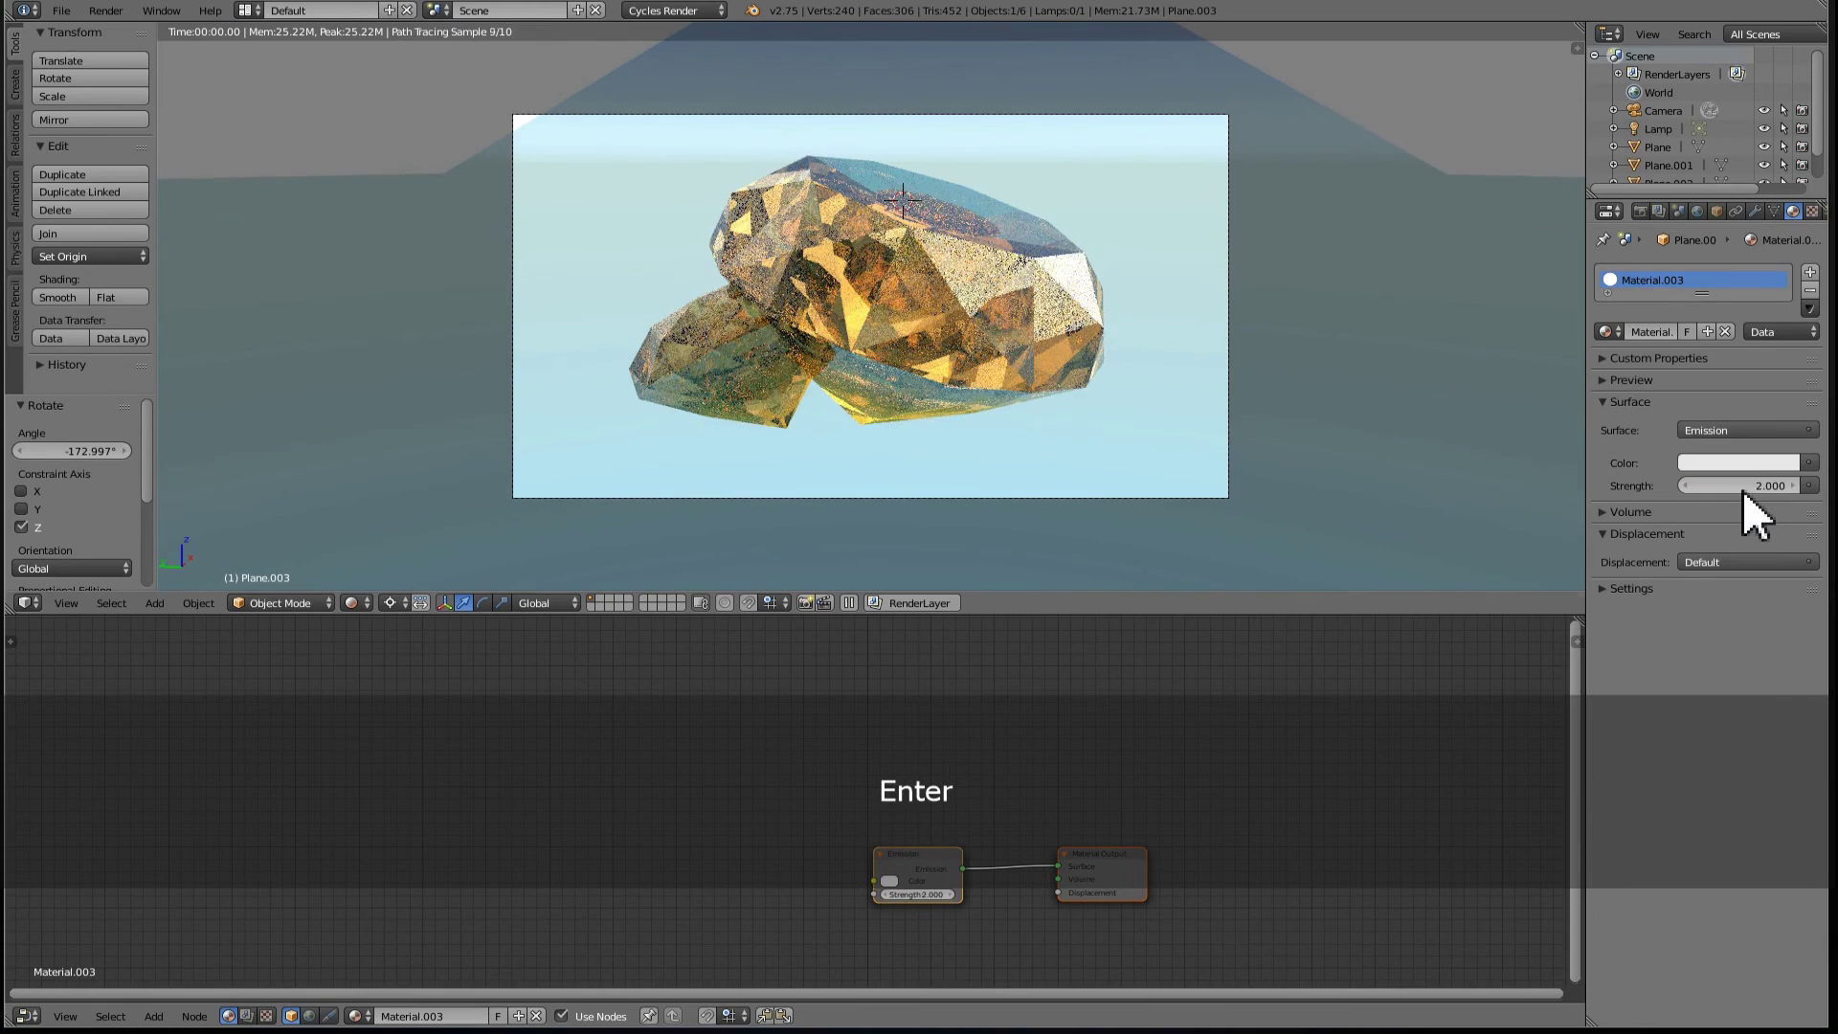
- Move the camera slightly closer along its local Z axis and shift it to recenter the diamonds
right_click(1217, 494)
key(g)
key(z)
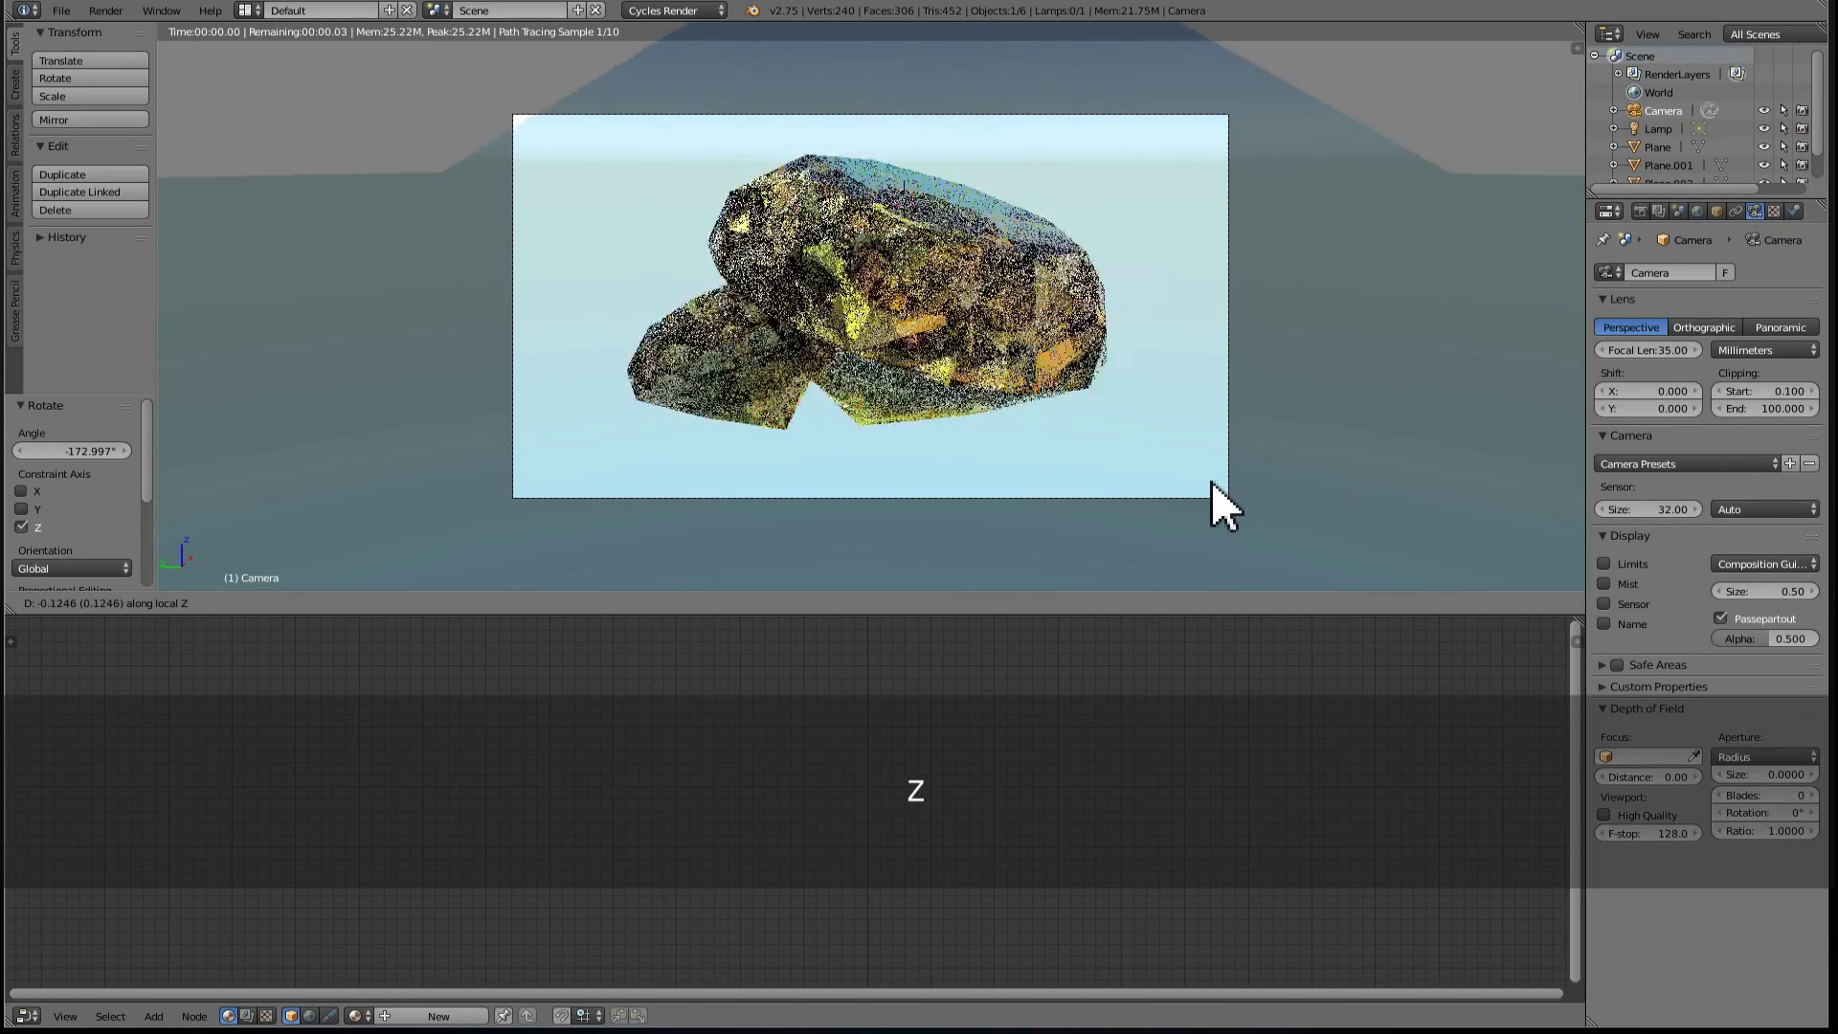
click(1212, 481)
key(g)
click(1214, 479)
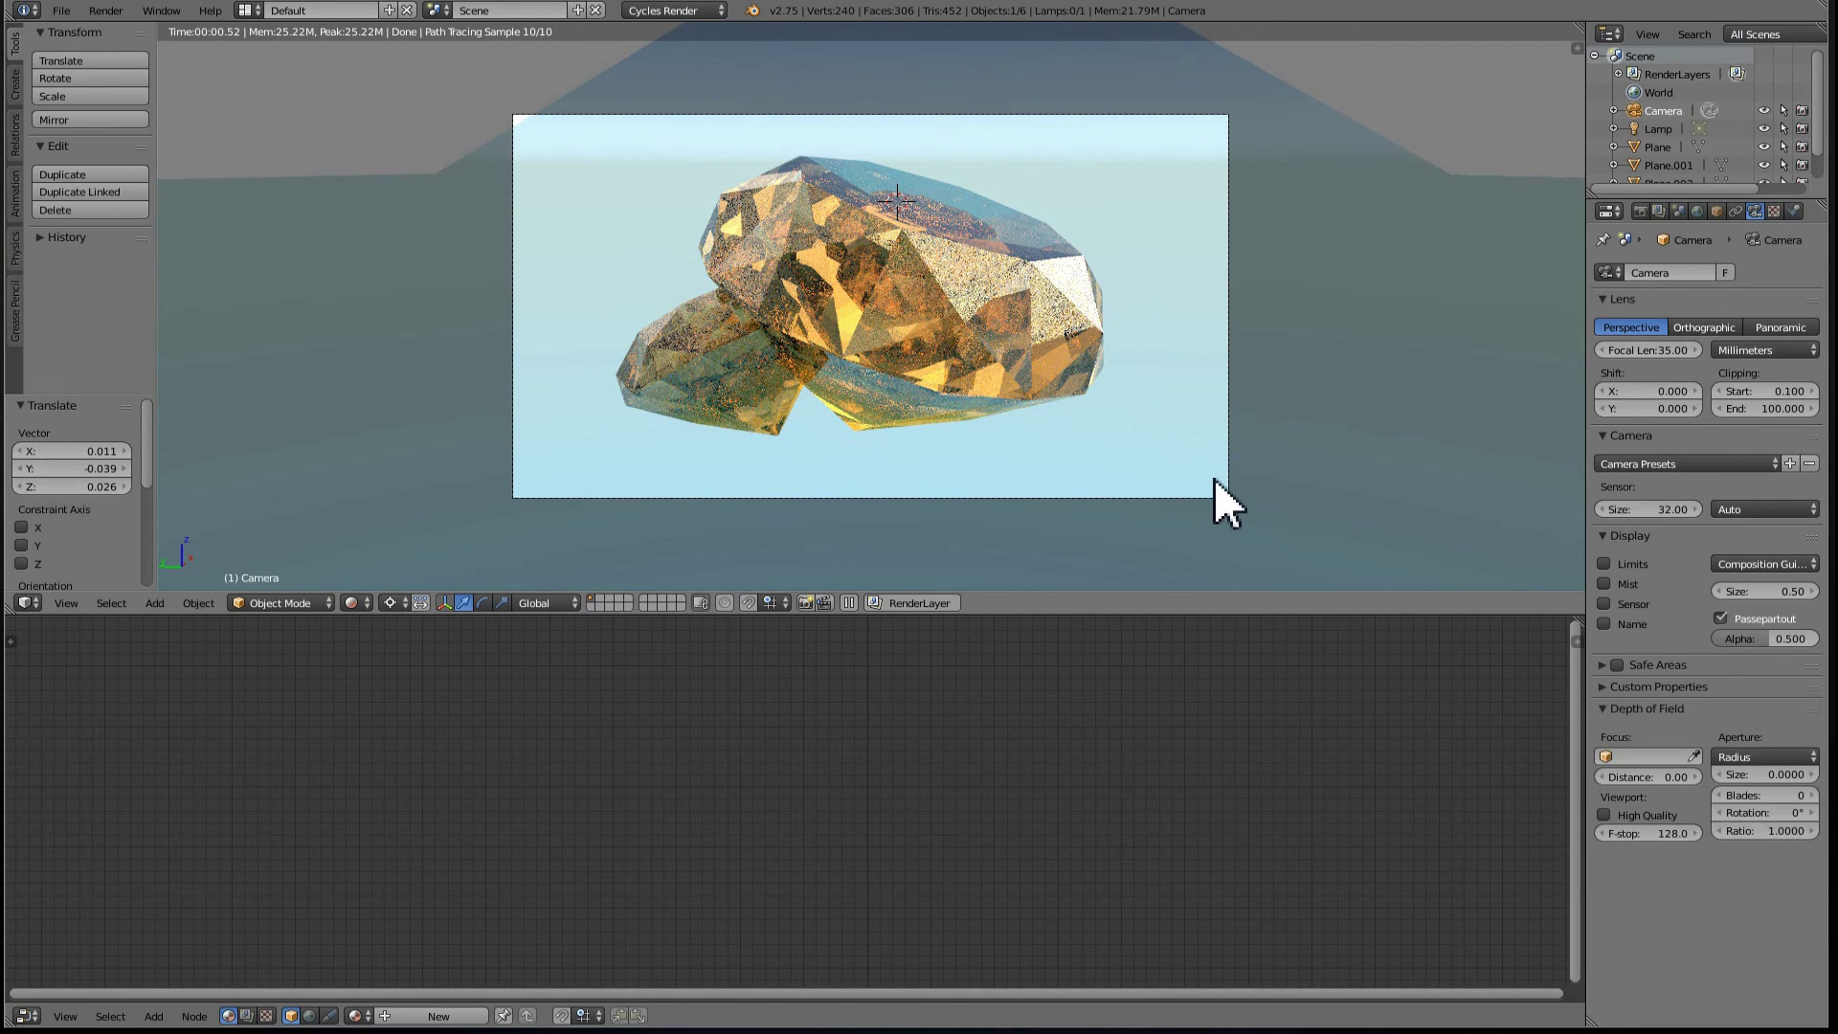
- Set the render resolution scale to 100% and the render samples to 400
click(1643, 209)
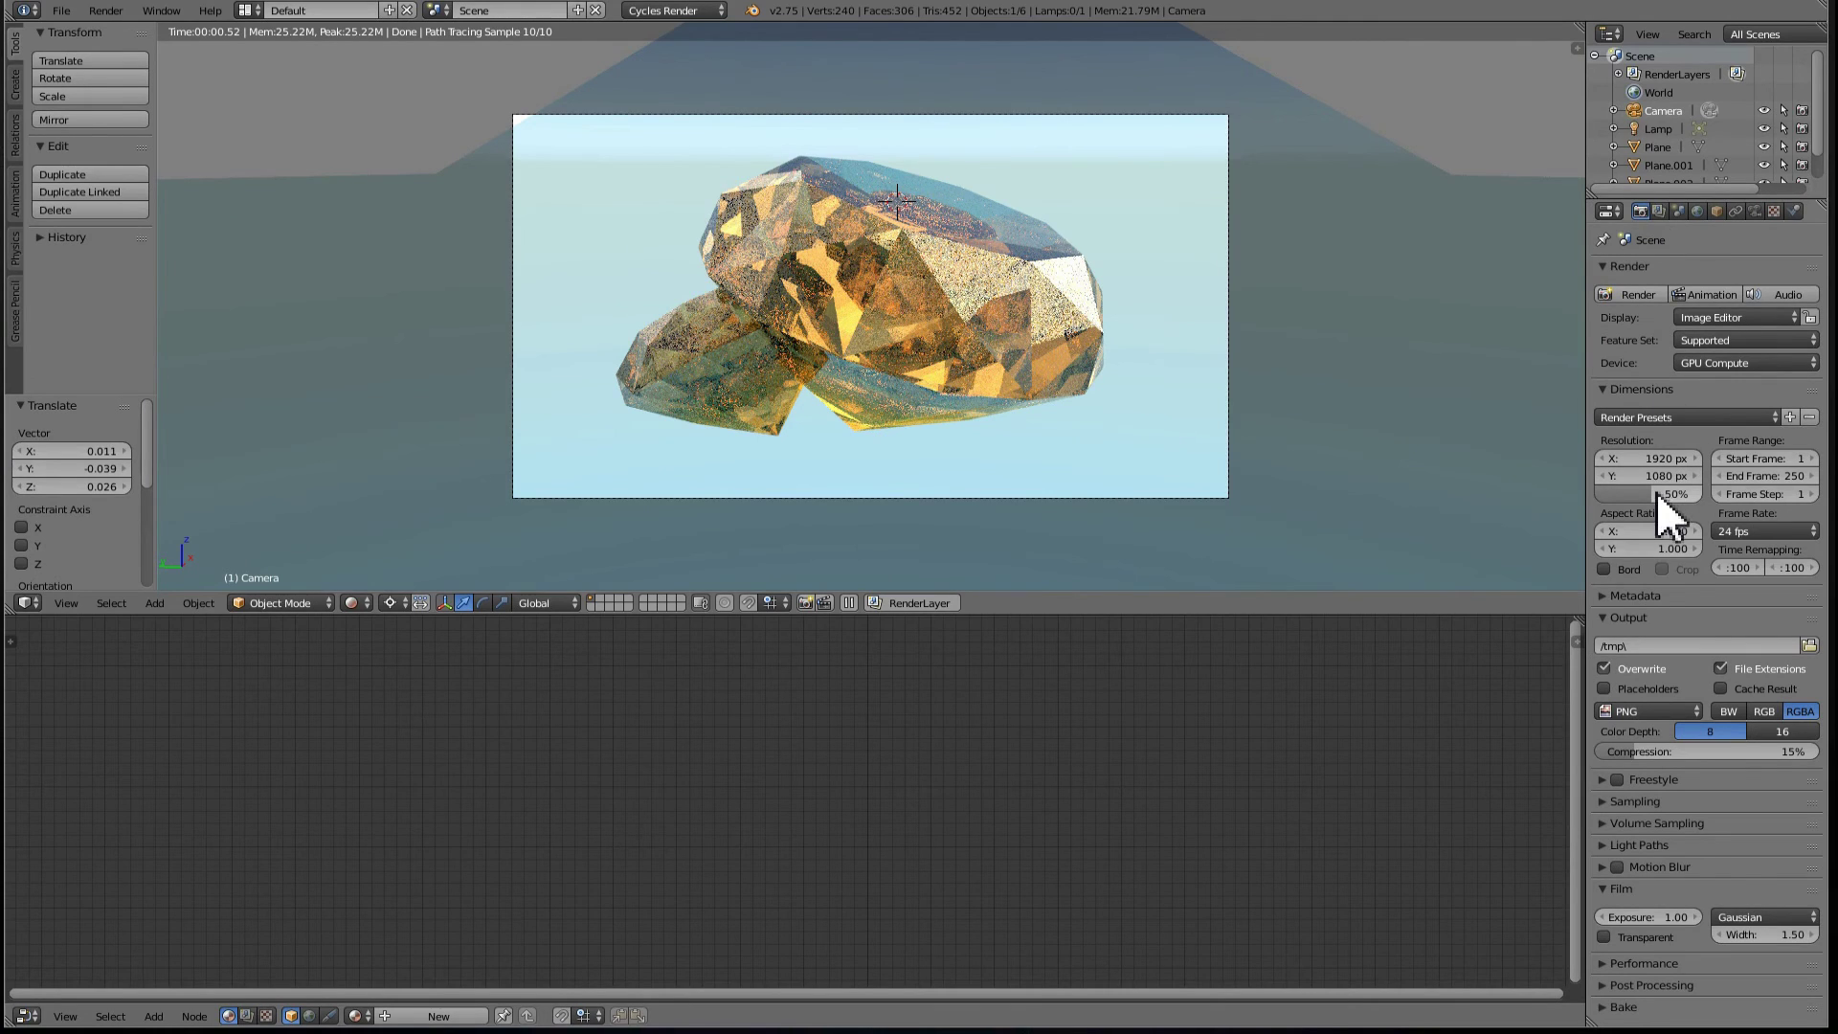
drag(1657, 492, 1704, 492)
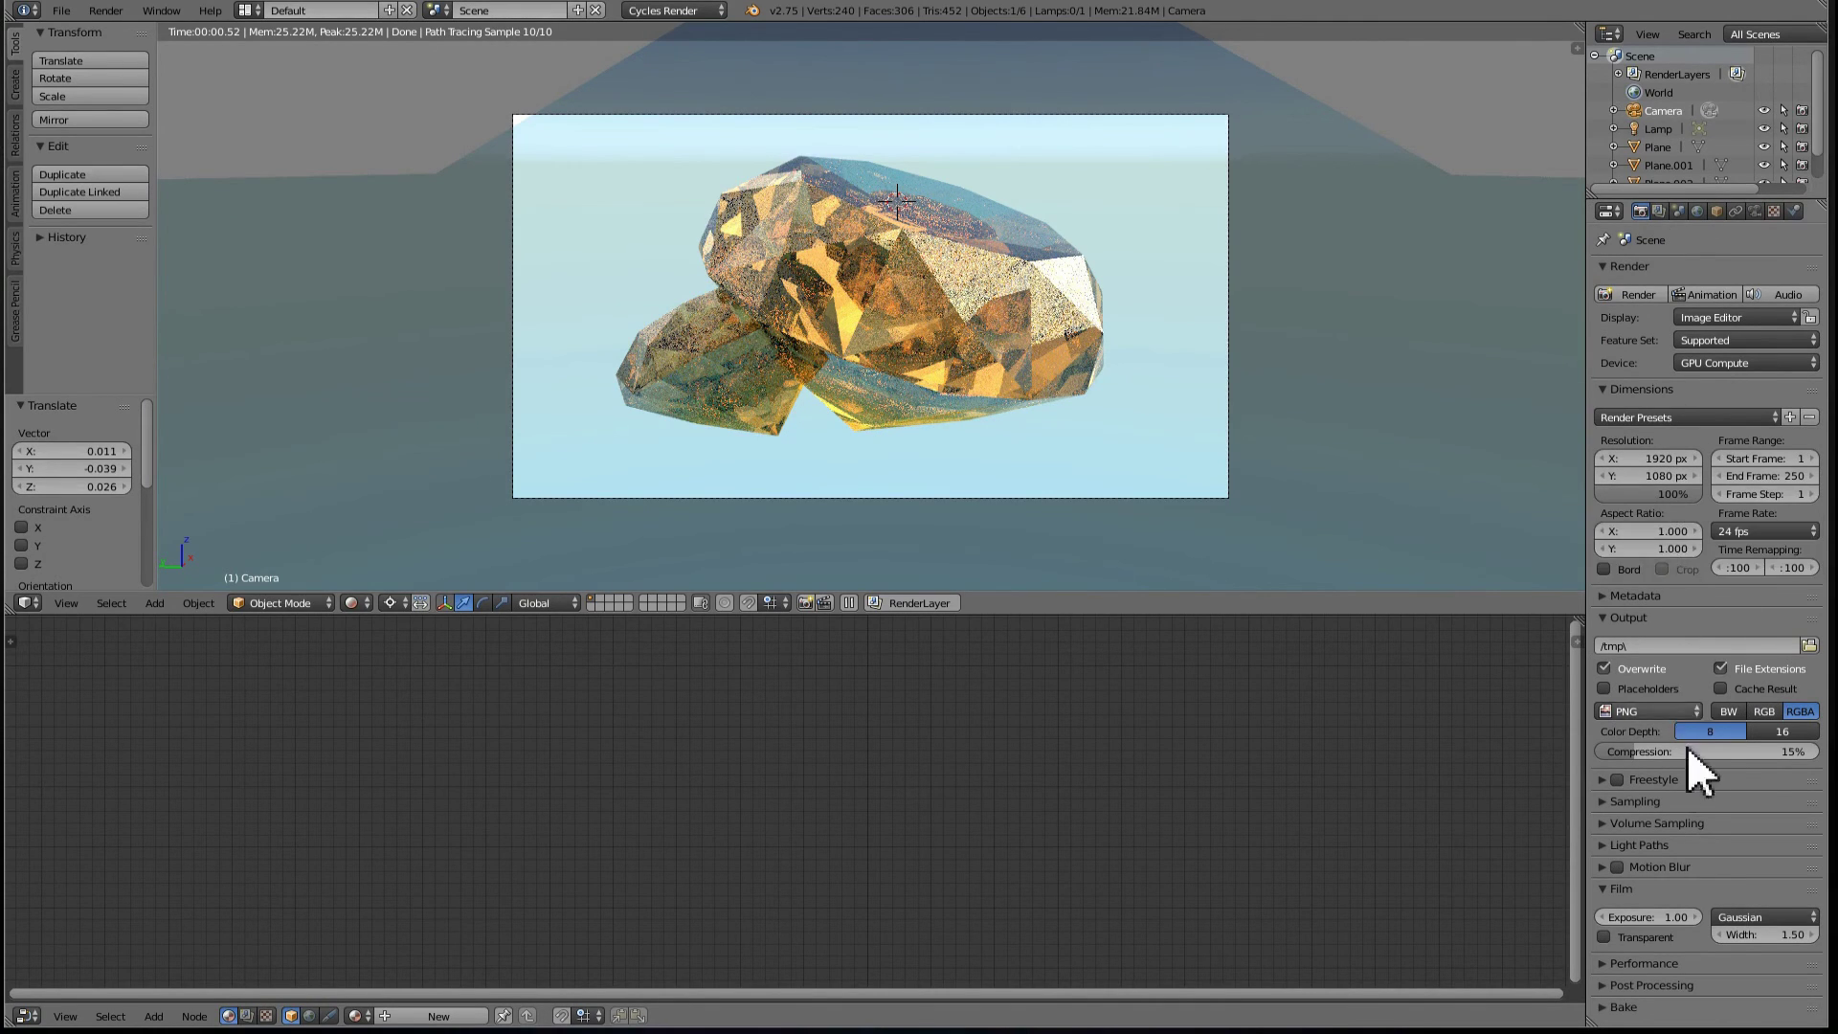
click(1658, 804)
scroll(1658, 807, down, 3)
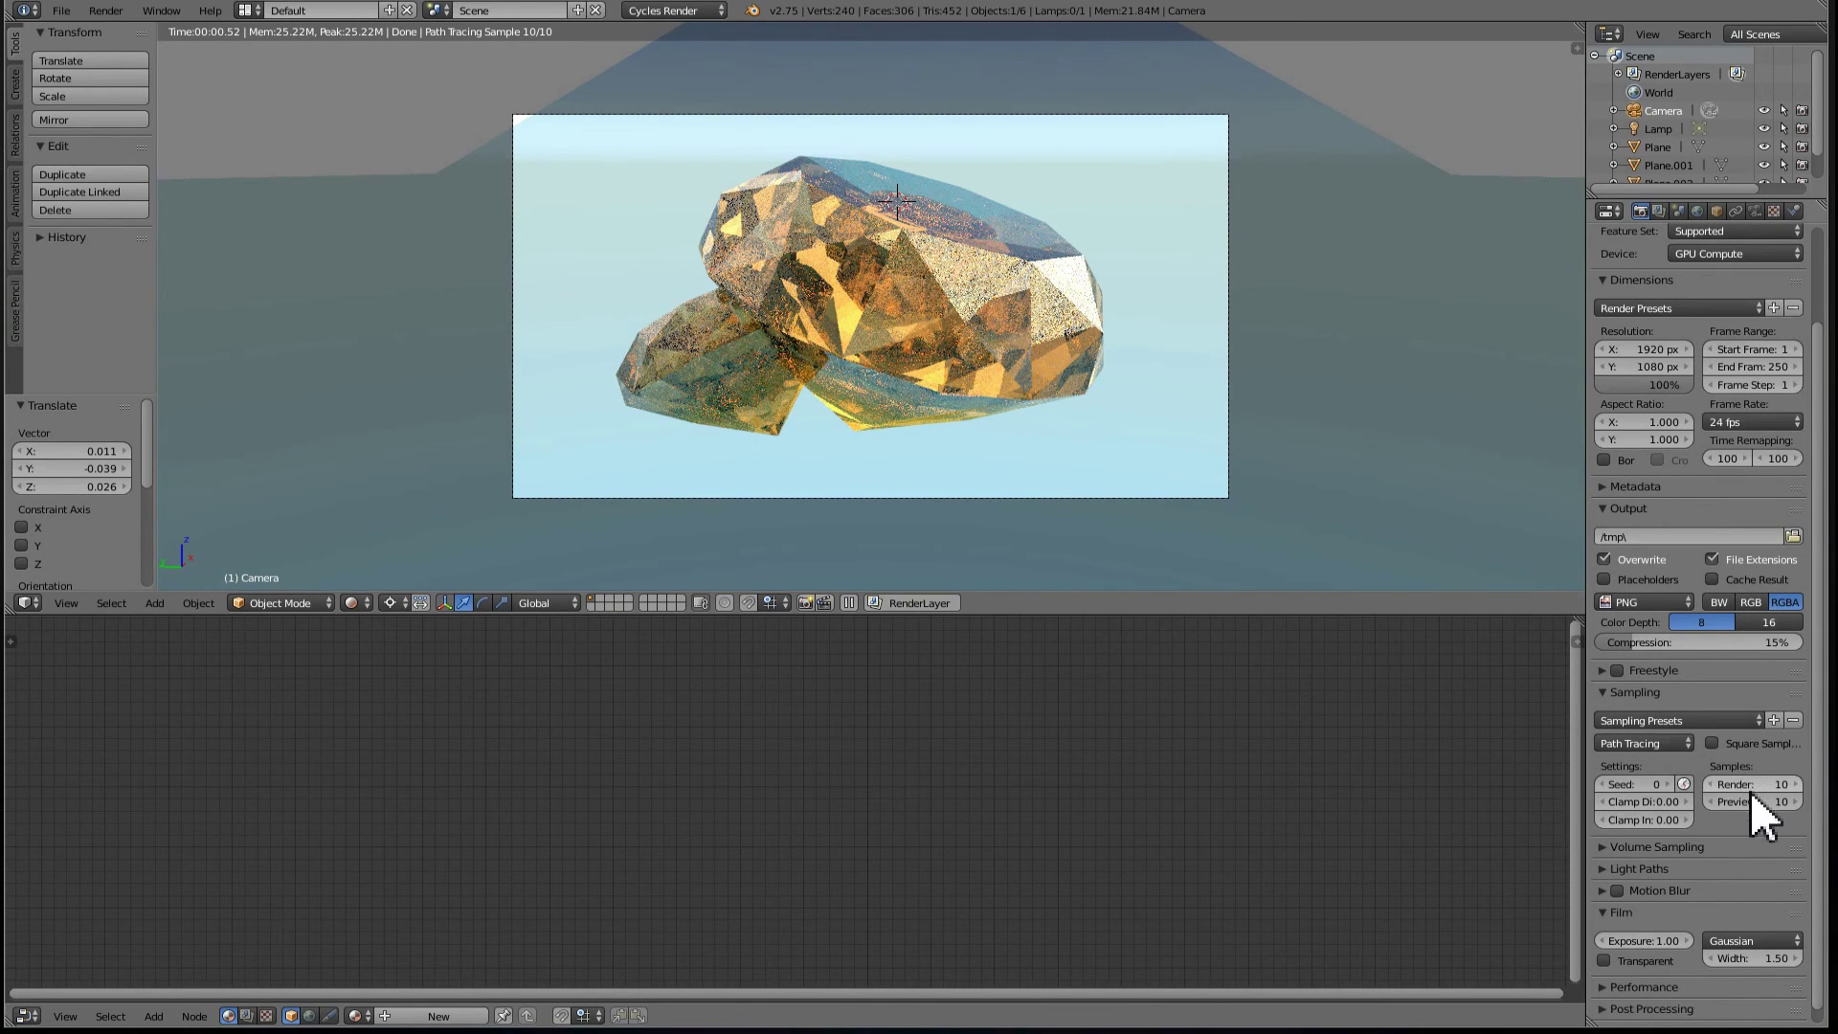
text(400)
key(Return)
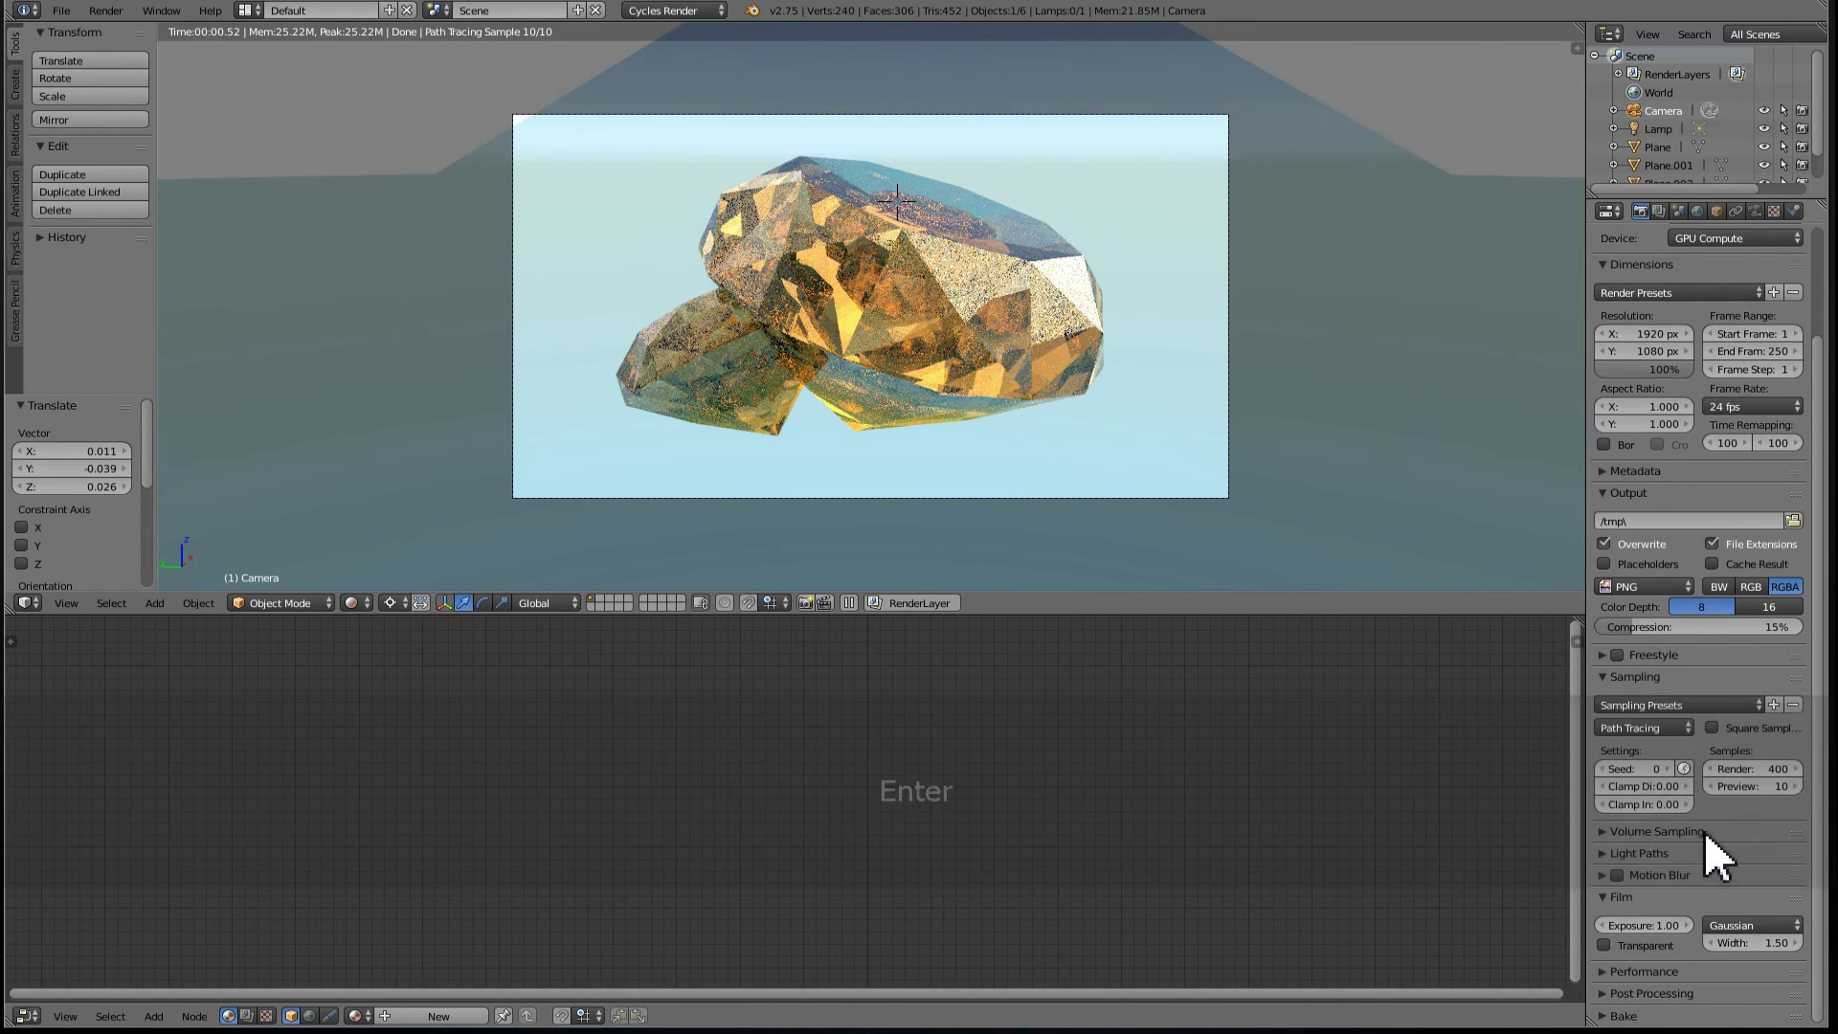
- Set the render tile size to 256 in both X and Y in the performance settings
click(1631, 970)
scroll(1637, 963, down, 2)
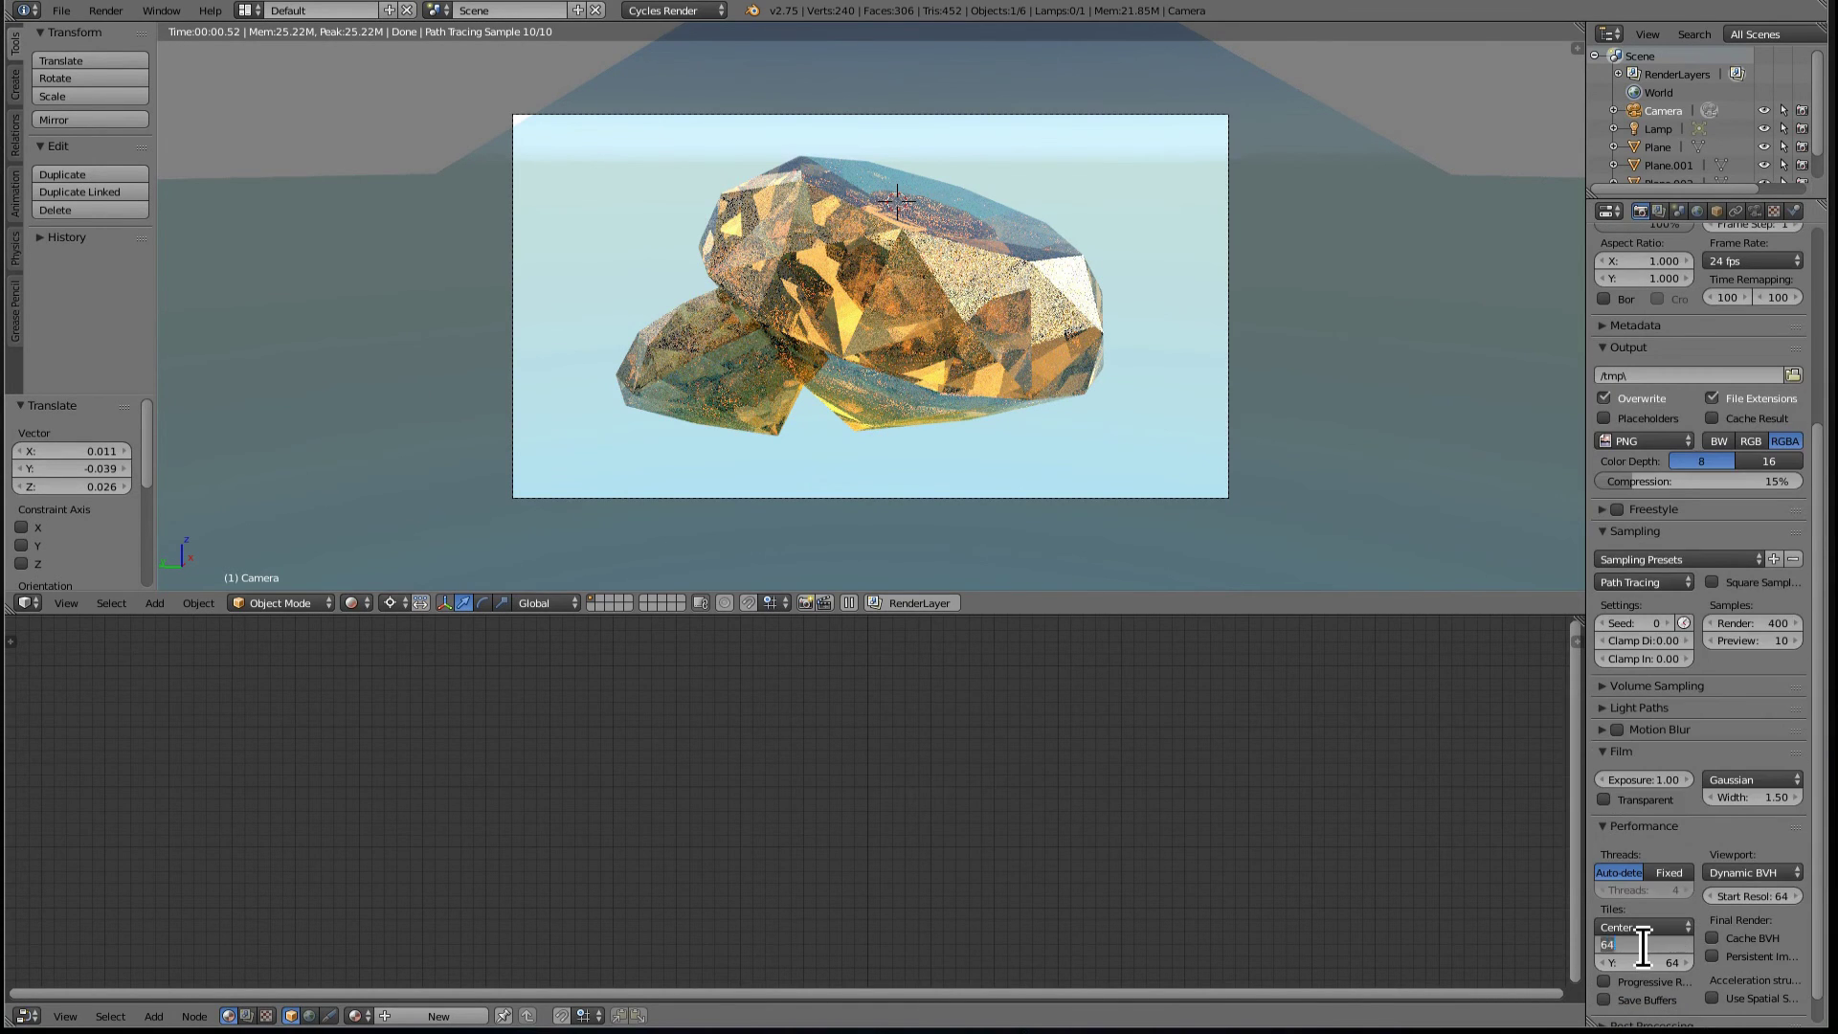
click(1649, 948)
text(26)
key(Return)
click(1651, 948)
text(256)
key(Return)
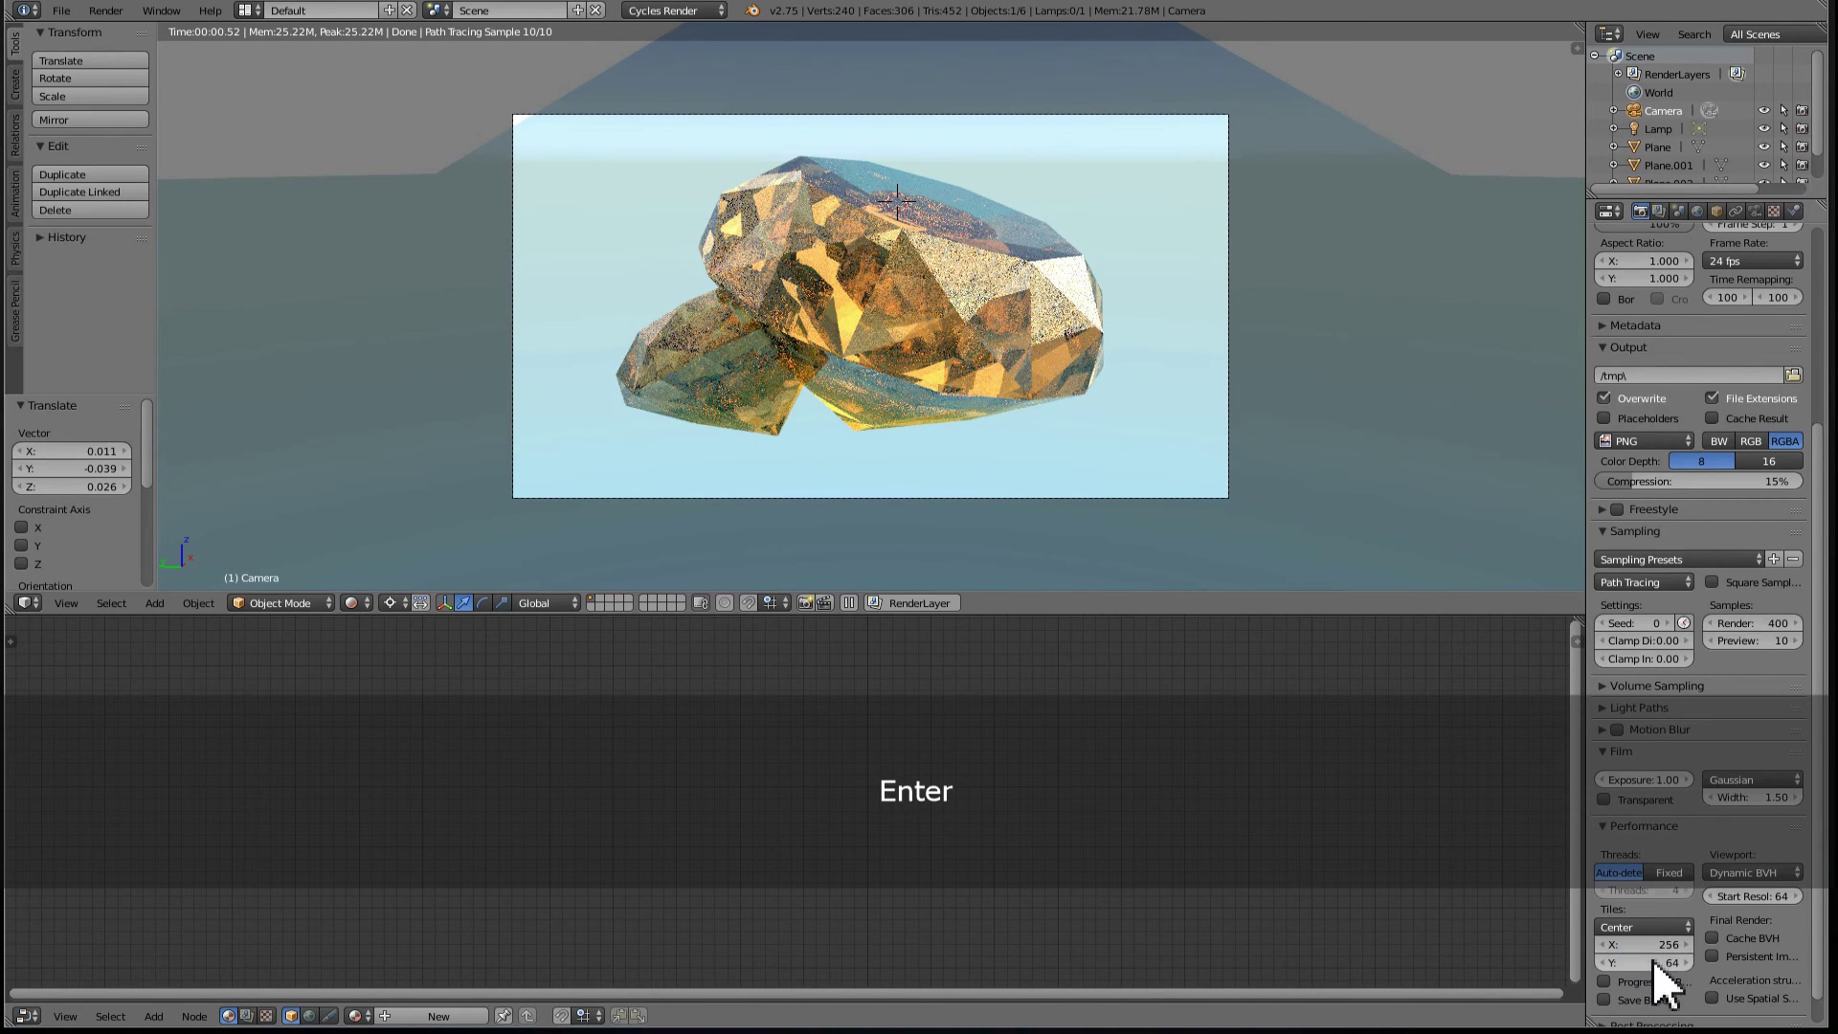
click(1652, 962)
text(256)
key(Return)
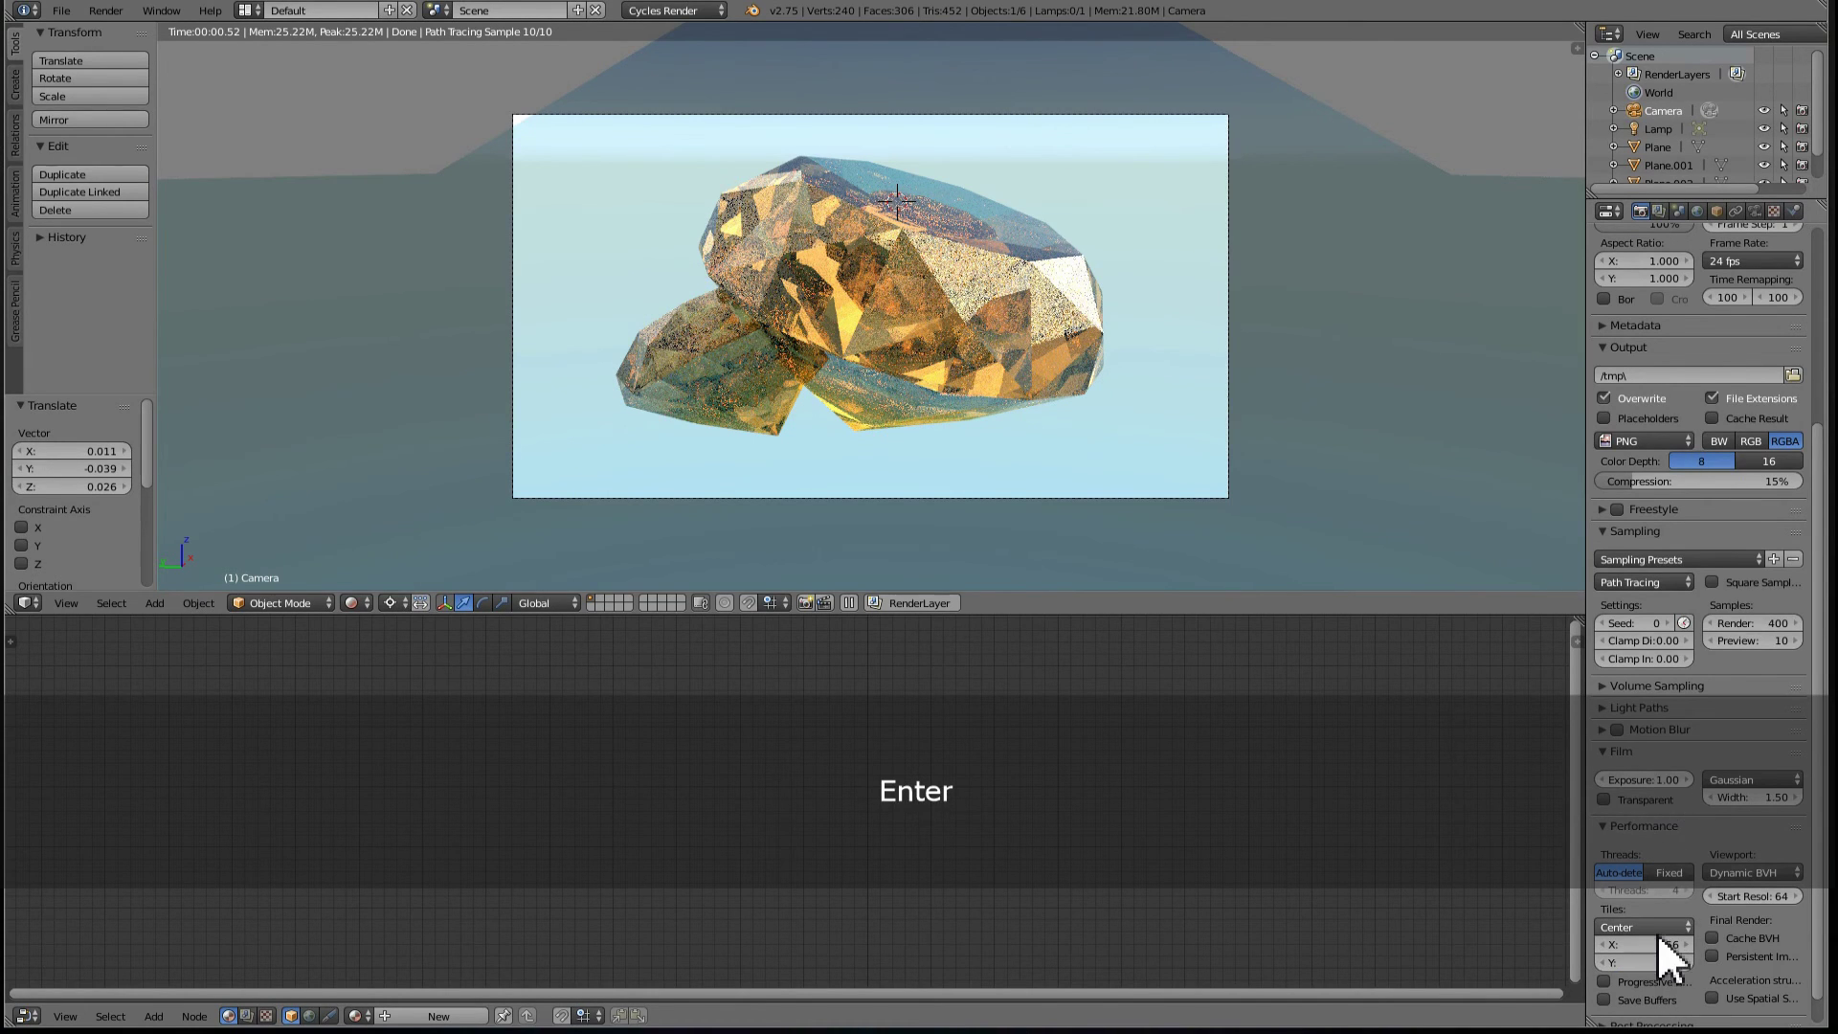
scroll(1666, 938, down, 1)
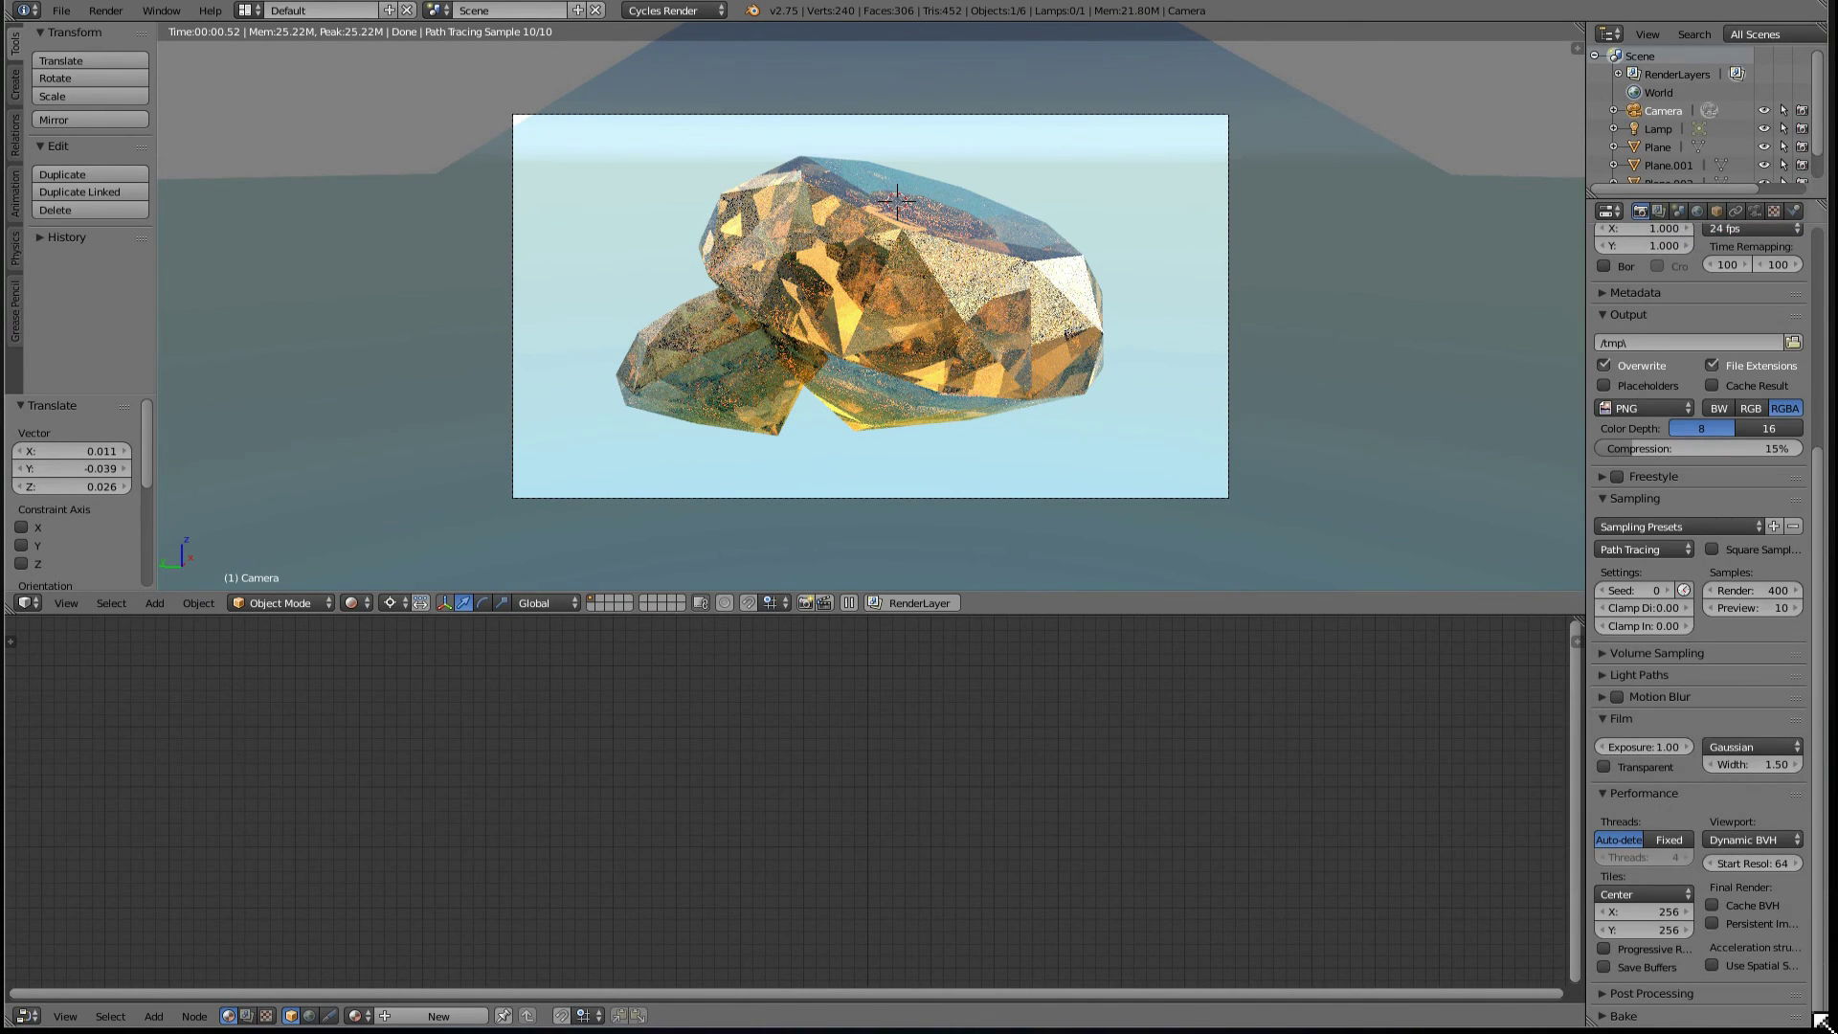
- Render the final still image and inspect the result in a maximized image editor
scroll(1814, 503, up, 8)
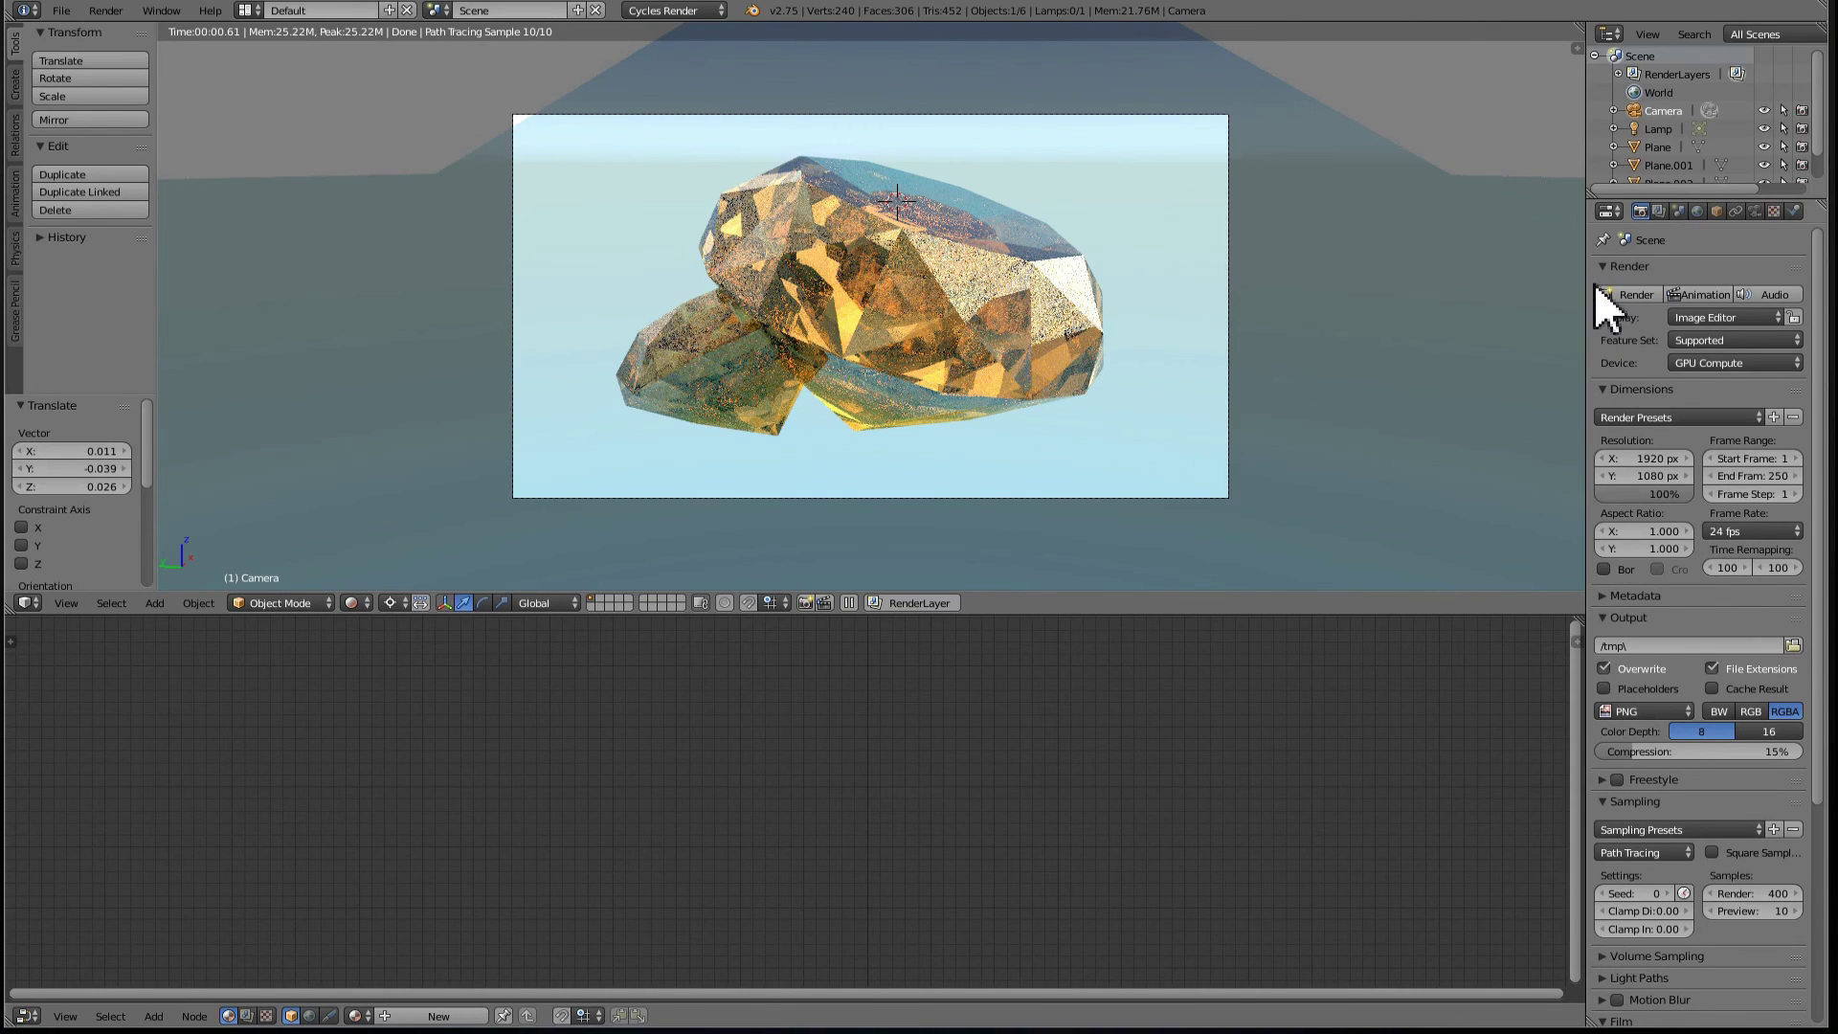
click(1630, 297)
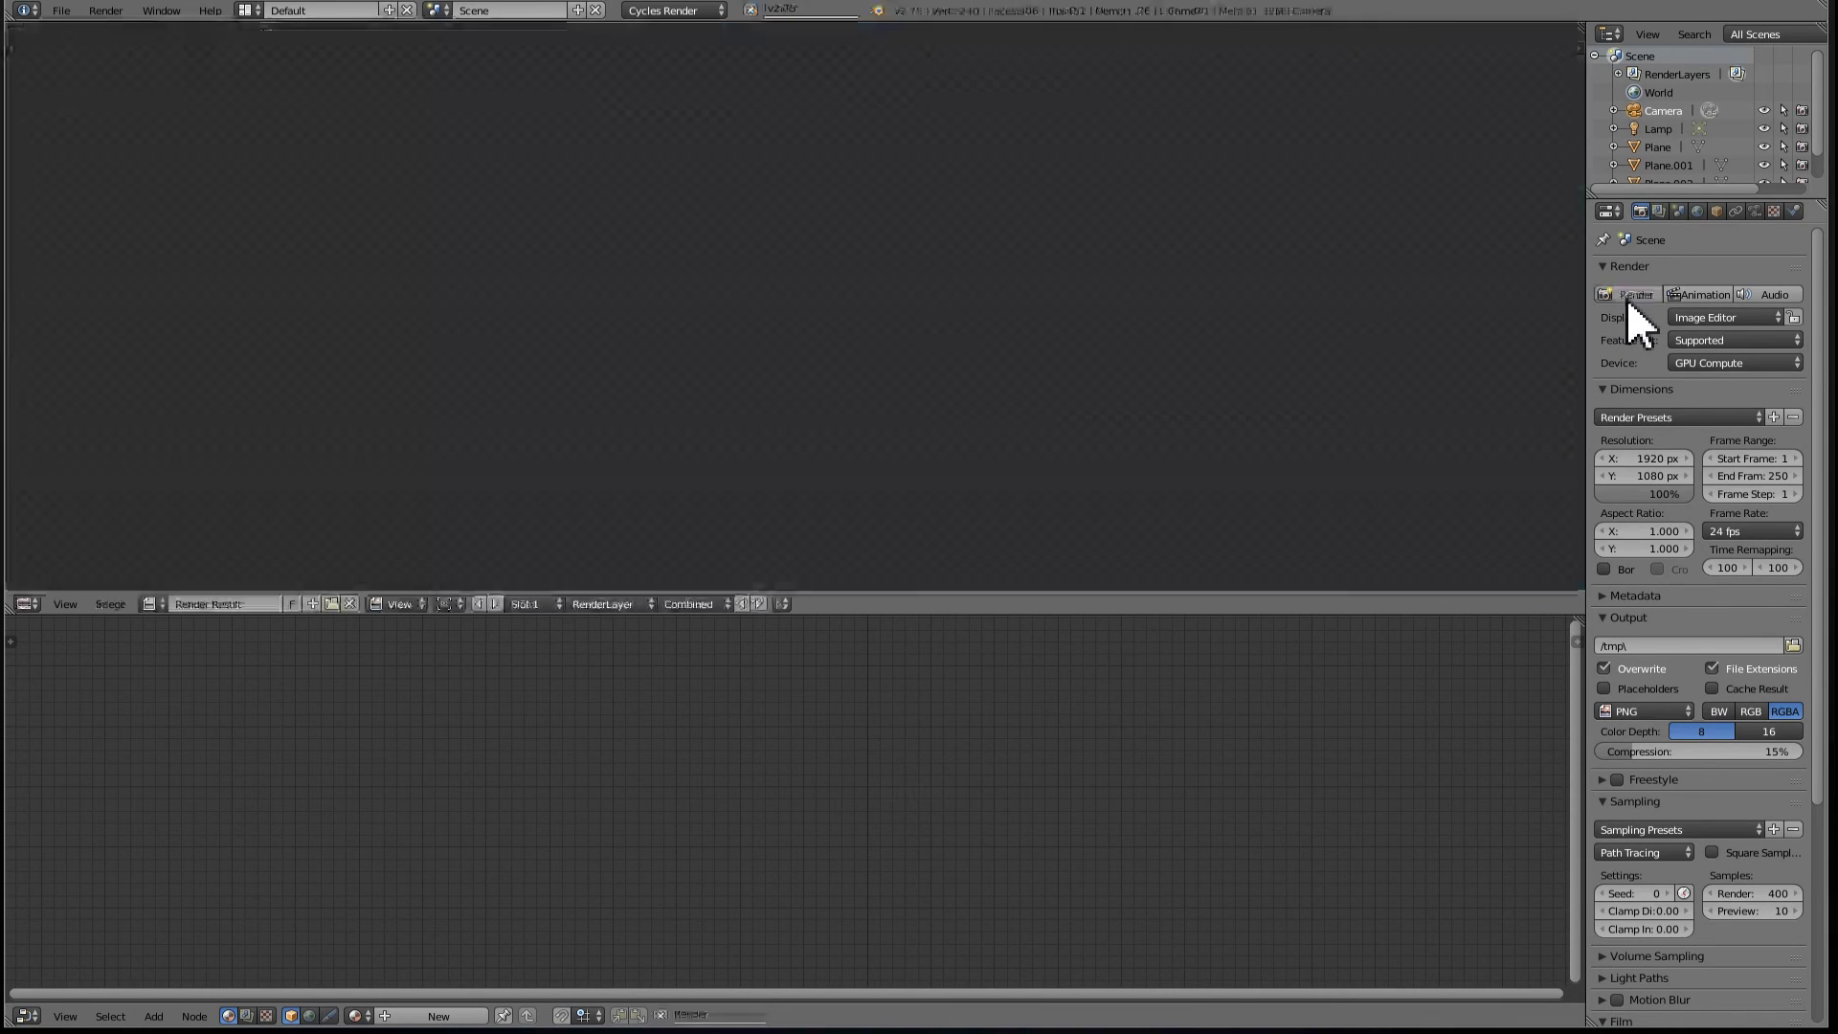
middle_drag(1050, 361, 1053, 373)
key(shift+space)
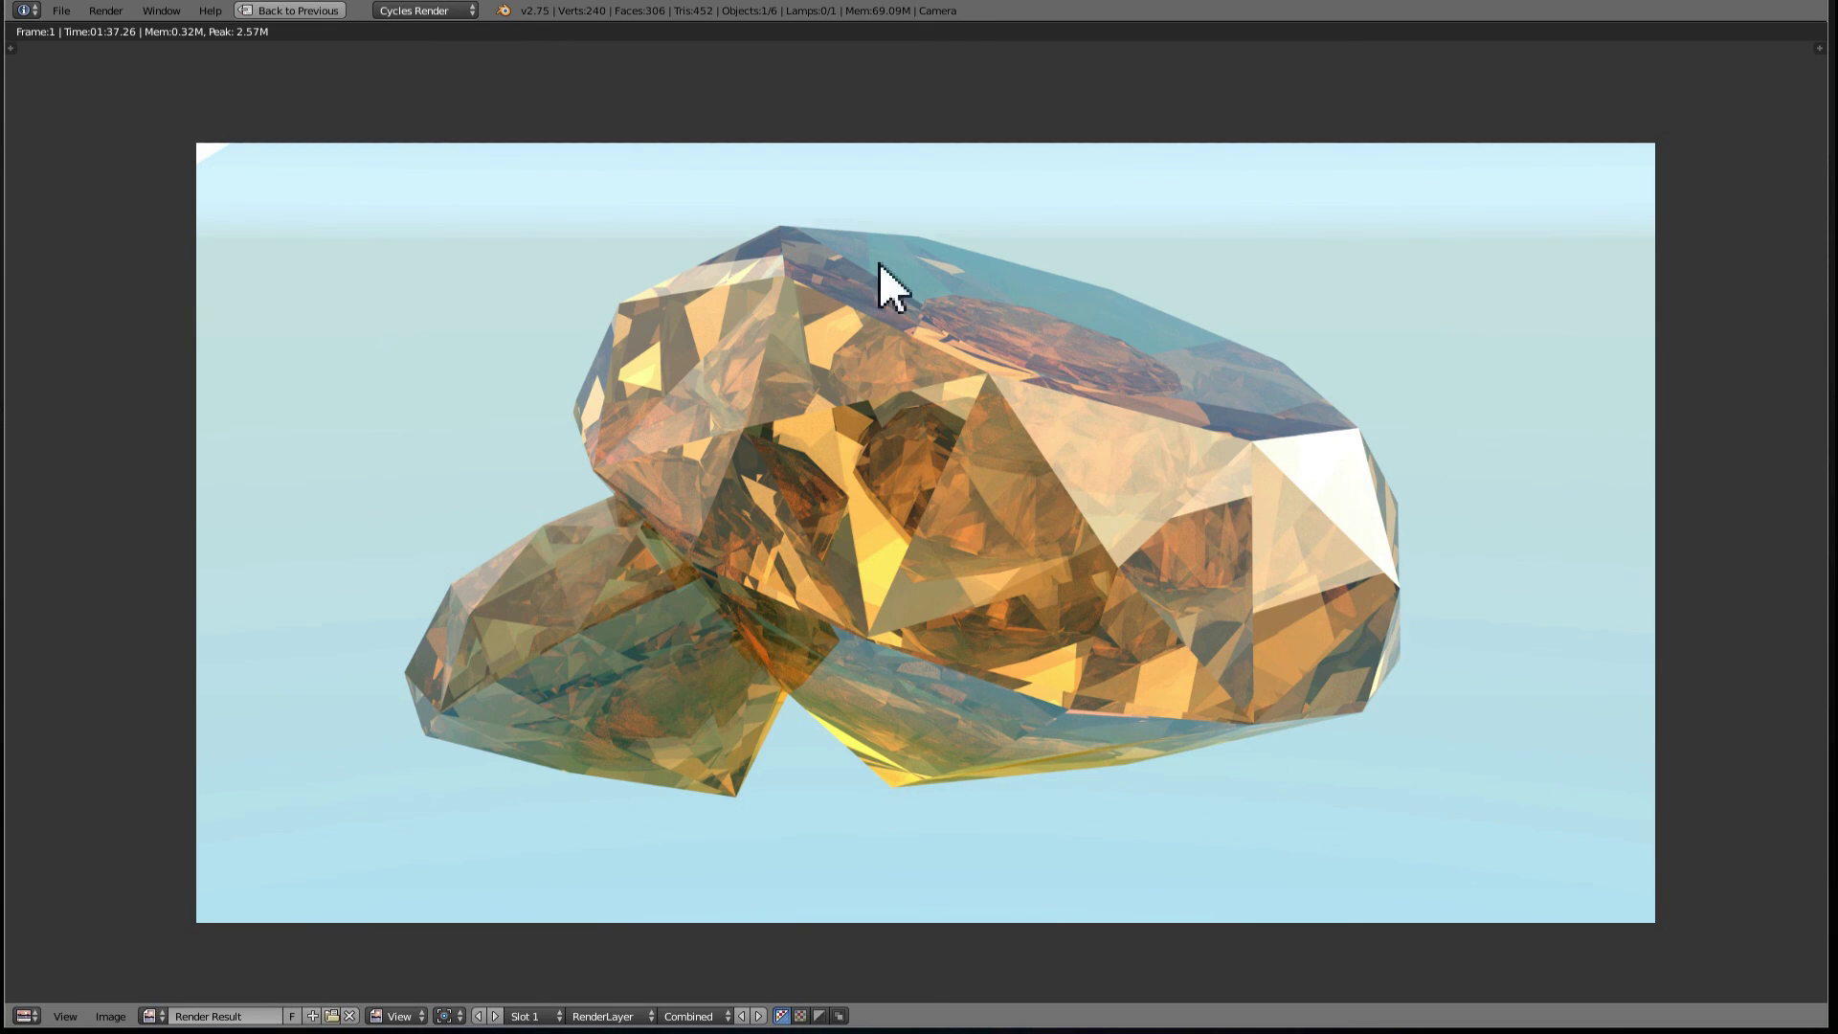
scroll(924, 620, up, 2)
scroll(915, 661, down, 1)
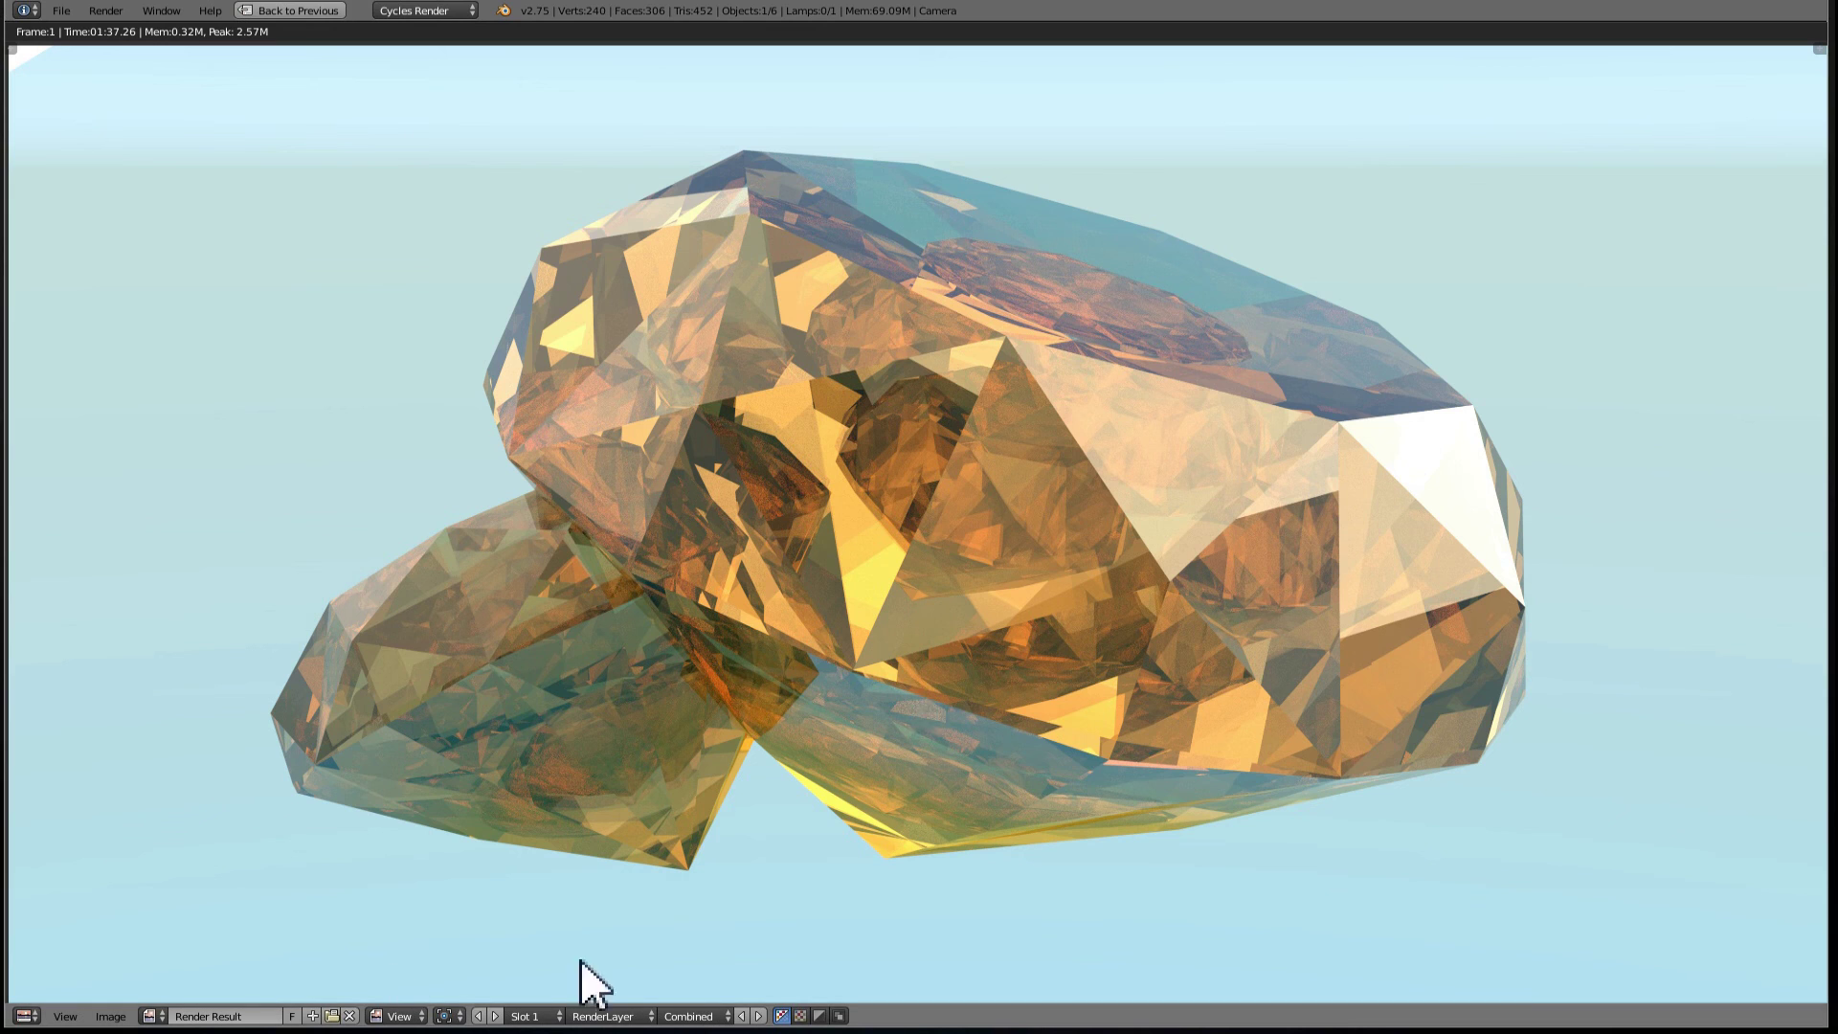
scroll(1304, 623, down, 1)
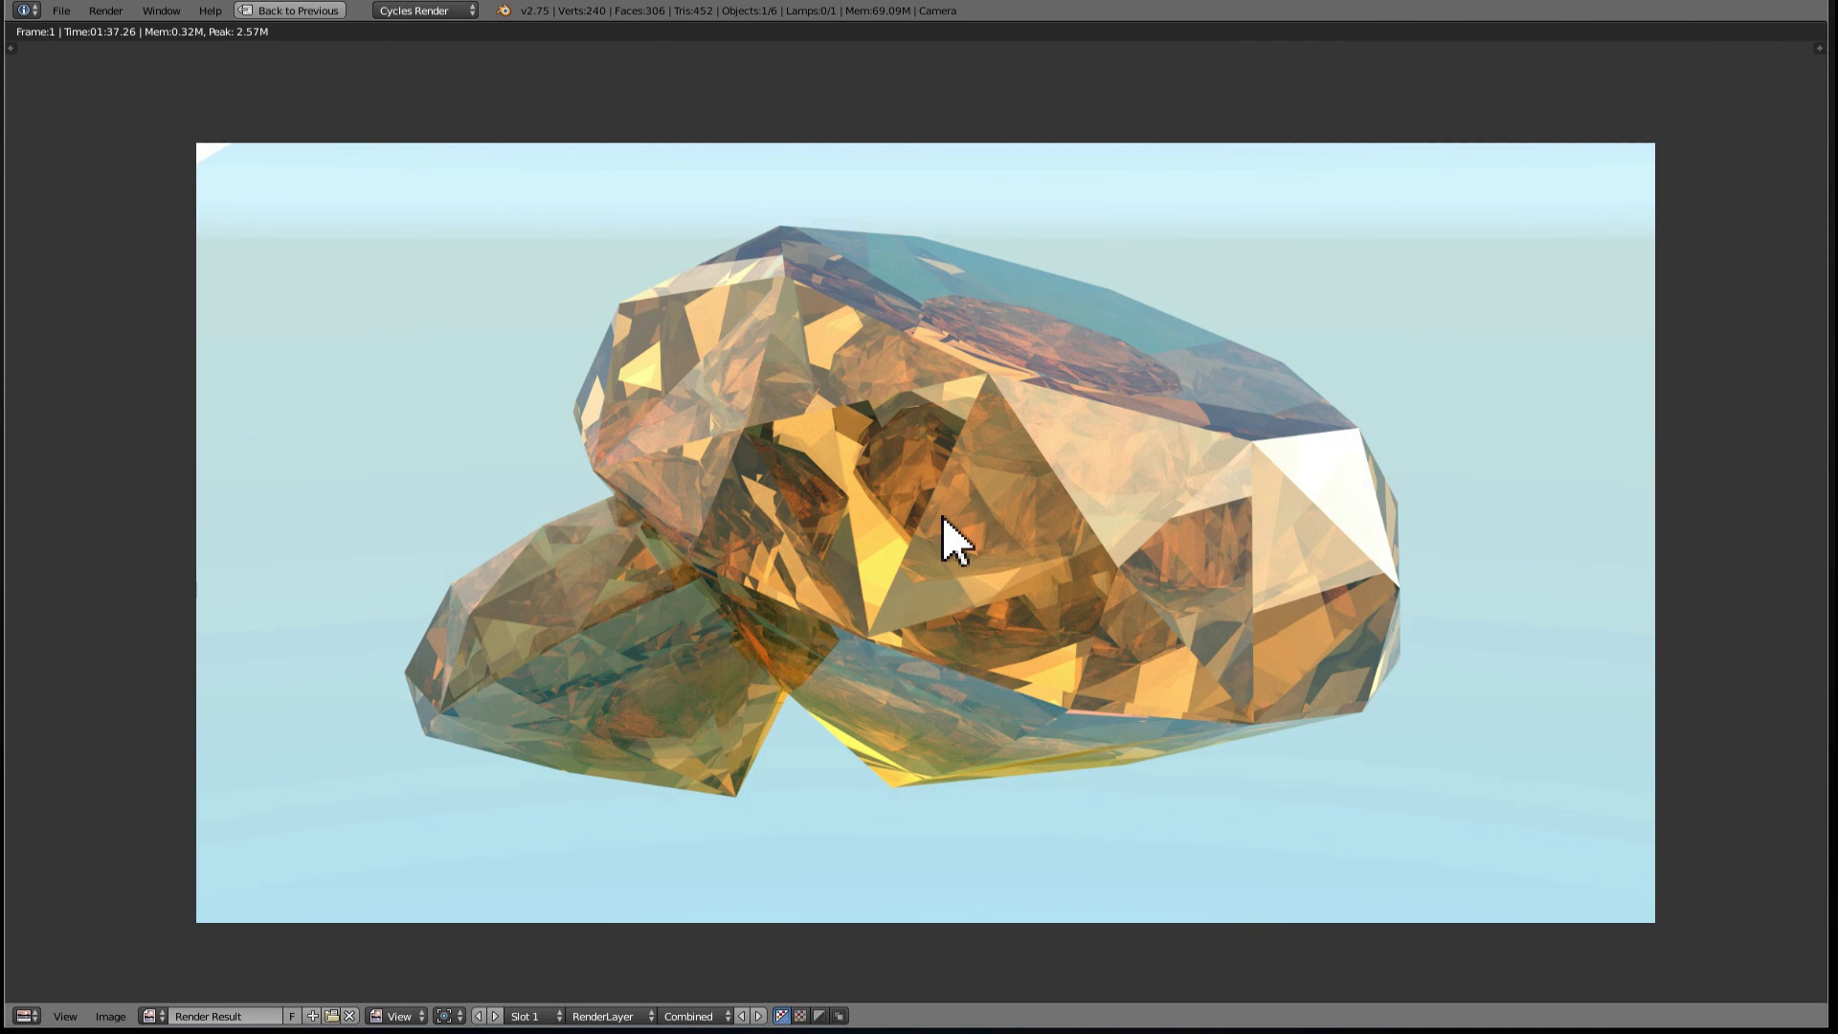
key(ctrl)
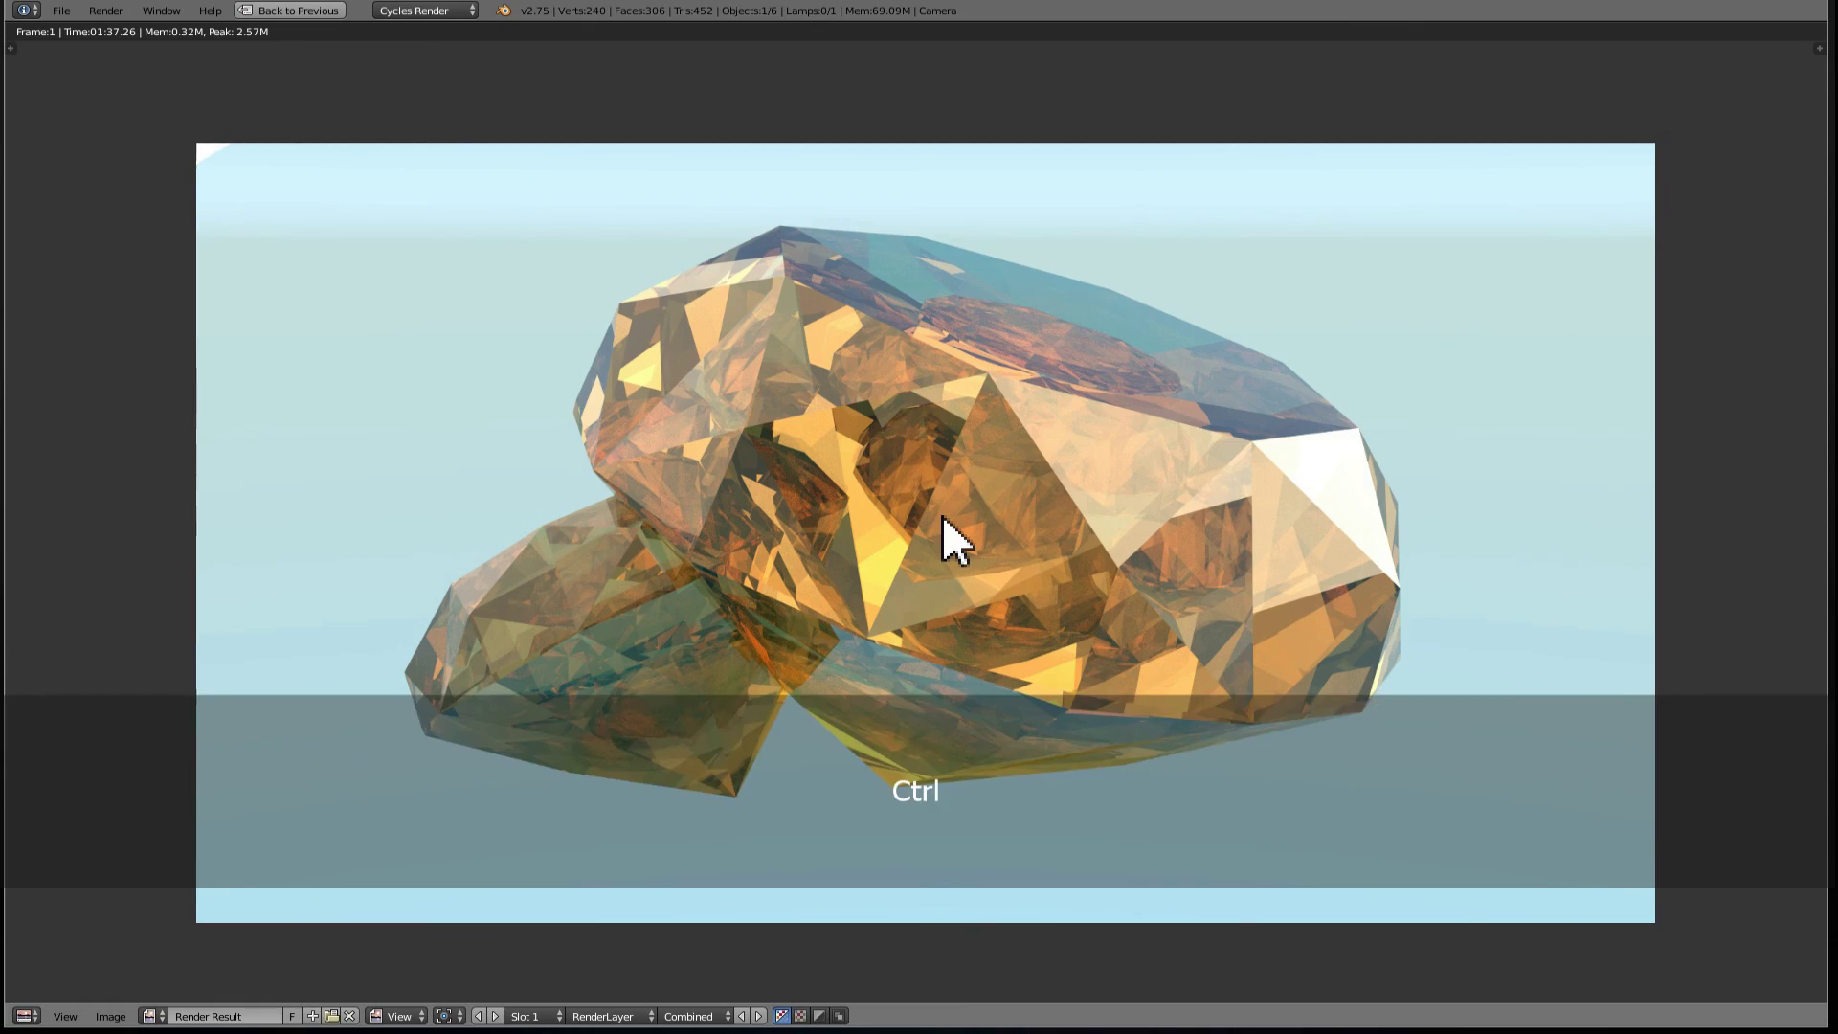